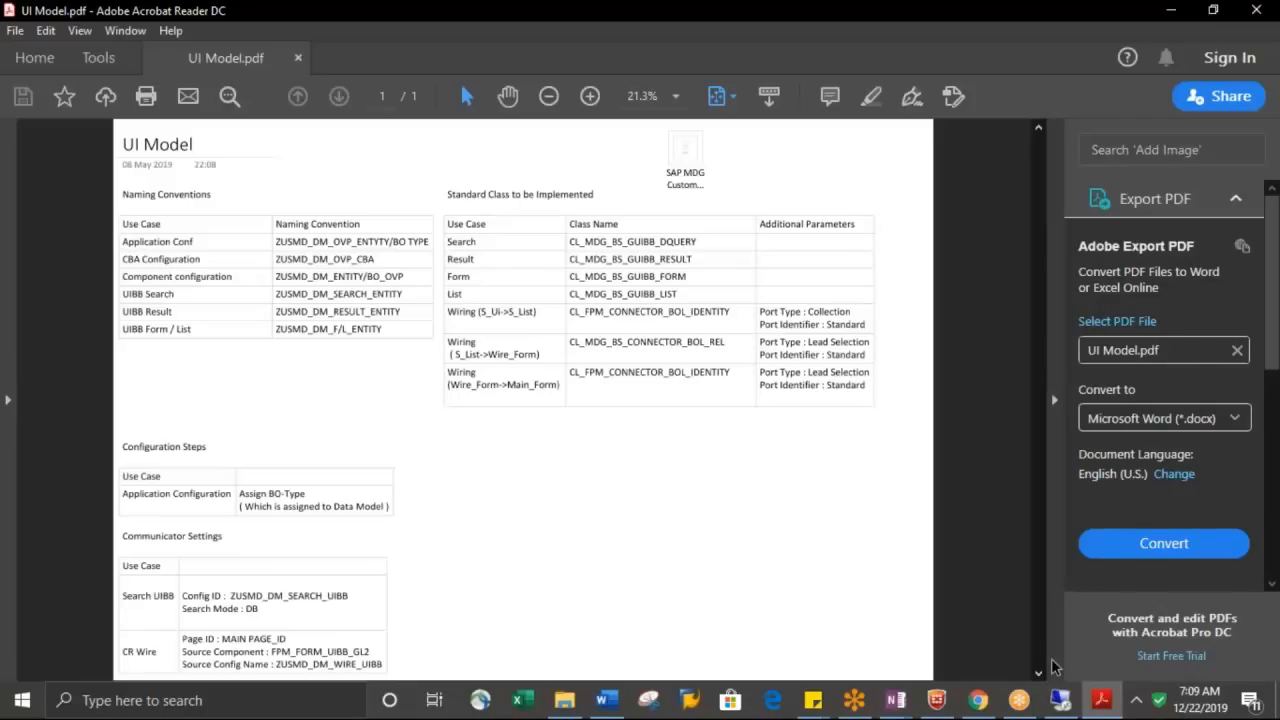
Switch to the remote desktop, bring up SAP Logon and connect to the ecc_tech system
{"action": "left_click", "coordinate": [1060, 700]}
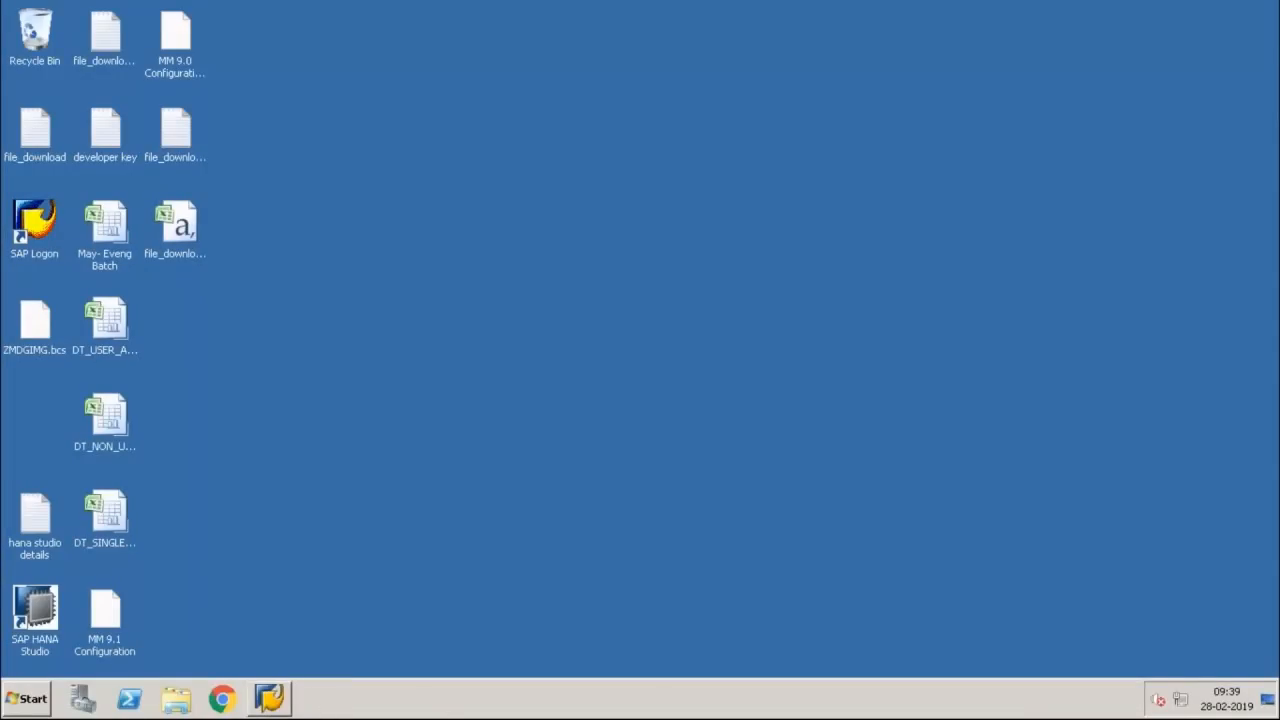
{"action": "left_click", "coordinate": [269, 698]}
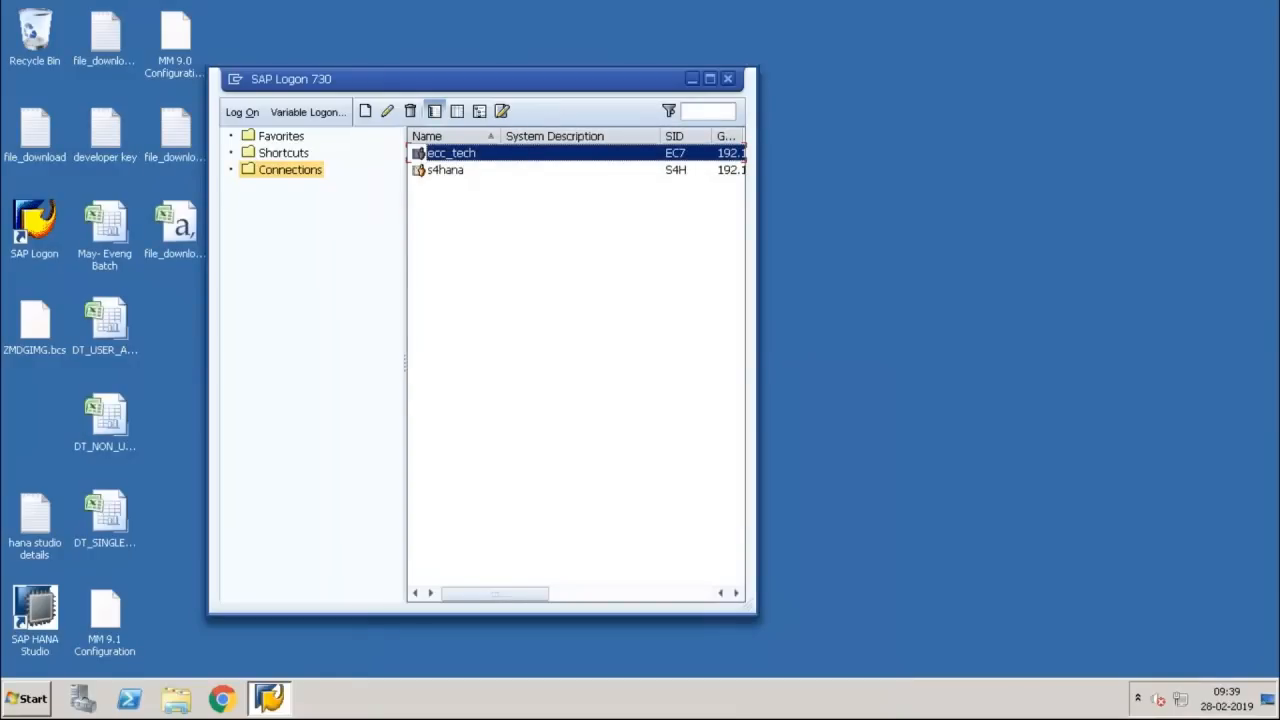
{"action": "key", "text": "Return"}
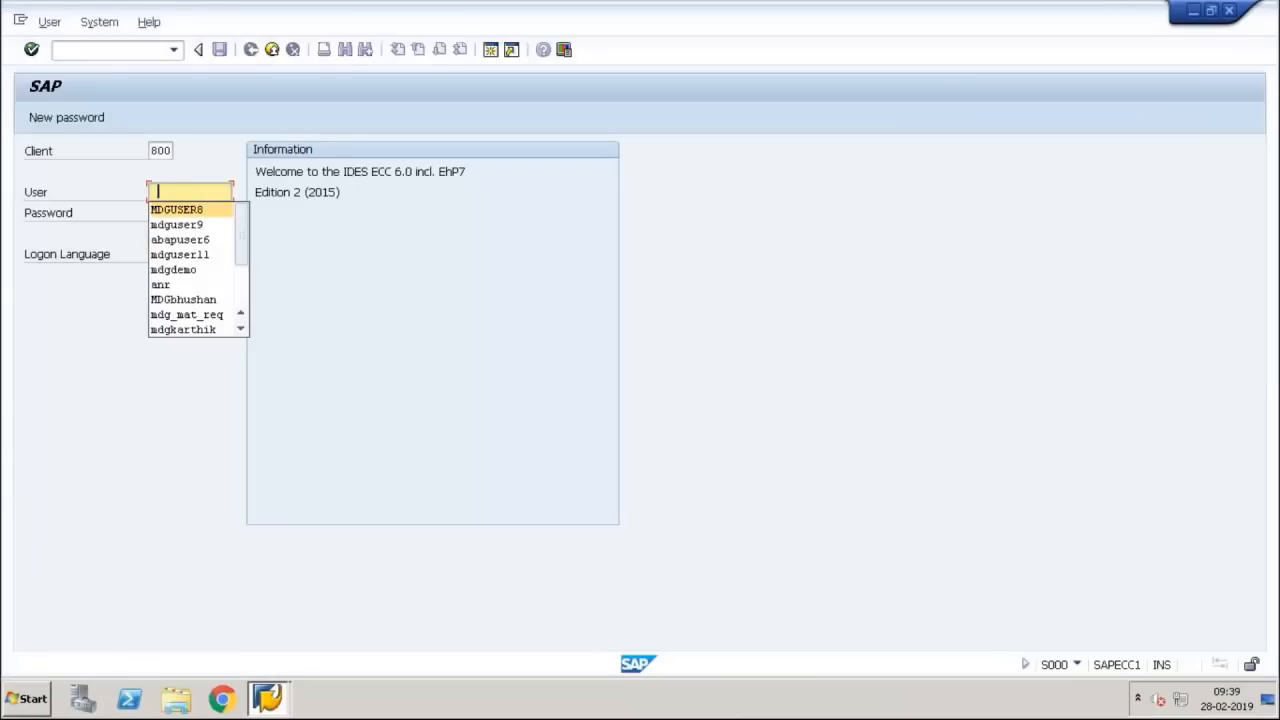
Log on to client 800 by entering the user ID and the account password
{"action": "type", "text": "mdgd"}
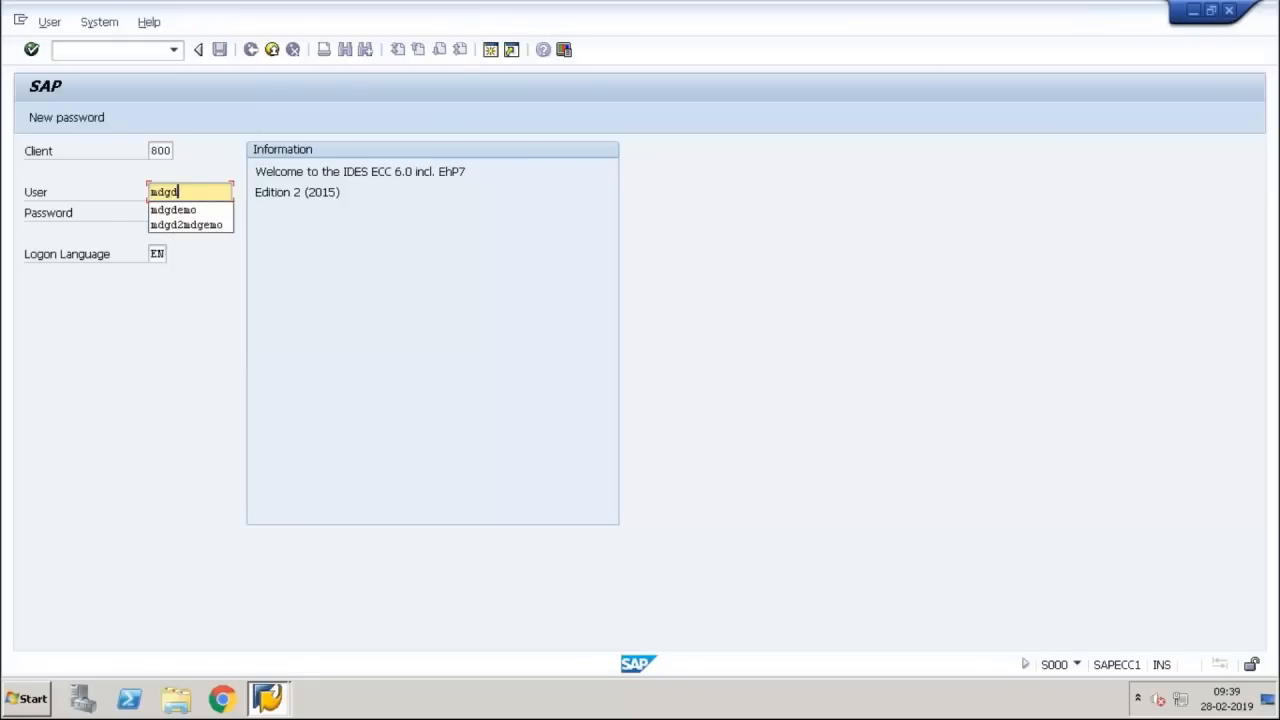
{"action": "key", "text": "Down"}
{"action": "key", "text": "Tab"}
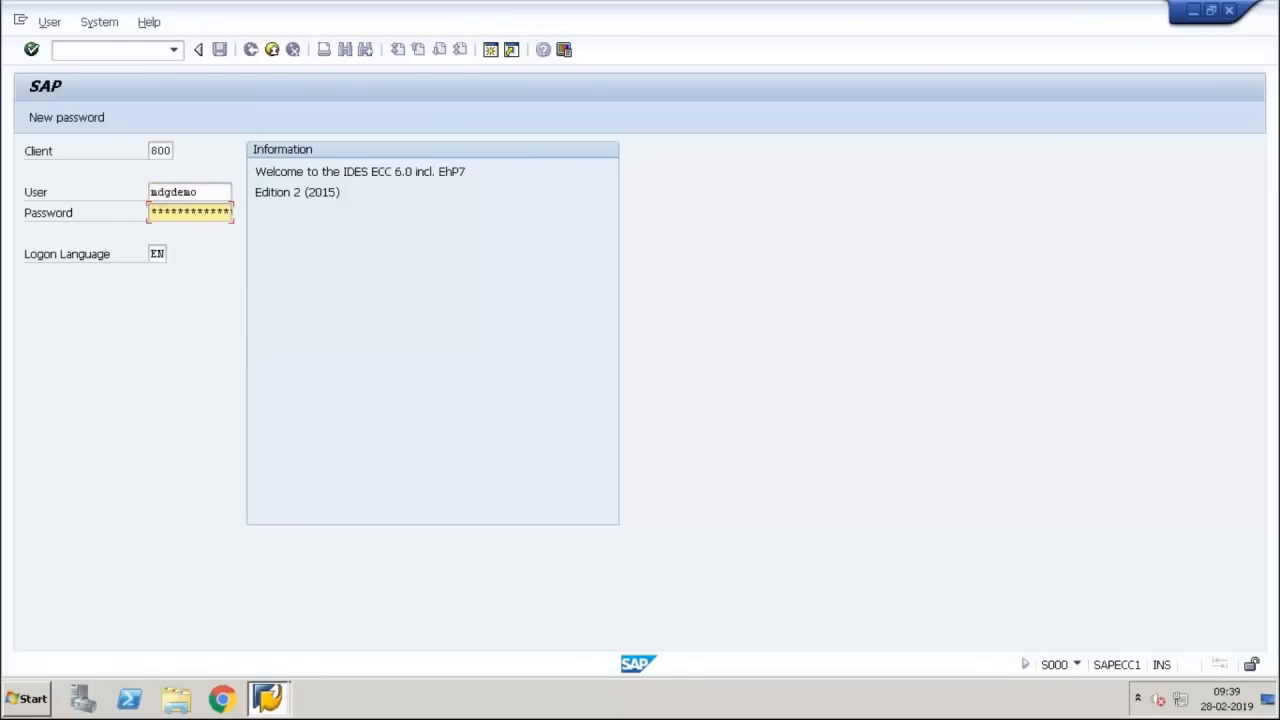
{"action": "type", "text": "********"}
{"action": "key", "text": "Return"}
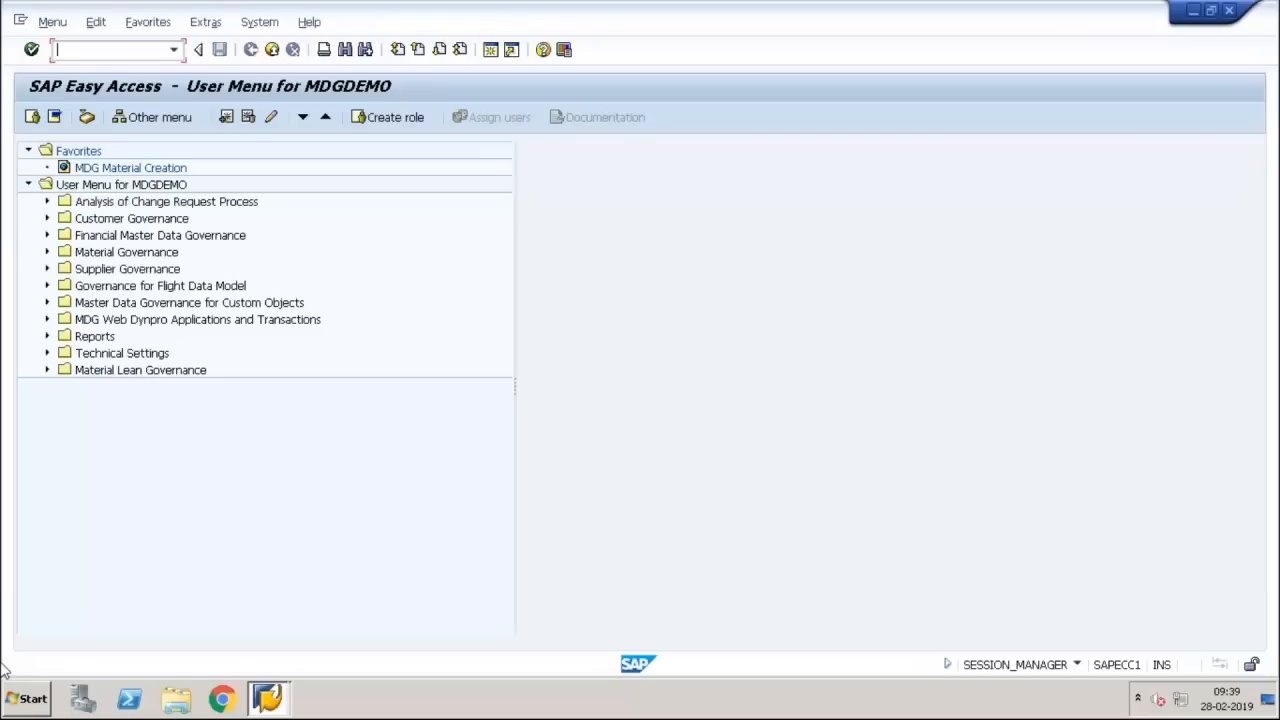
Run transaction MDGIMG to open the Master Data Governance implementation guide
{"action": "type", "text": "mdgimg"}
{"action": "key", "text": "Return"}
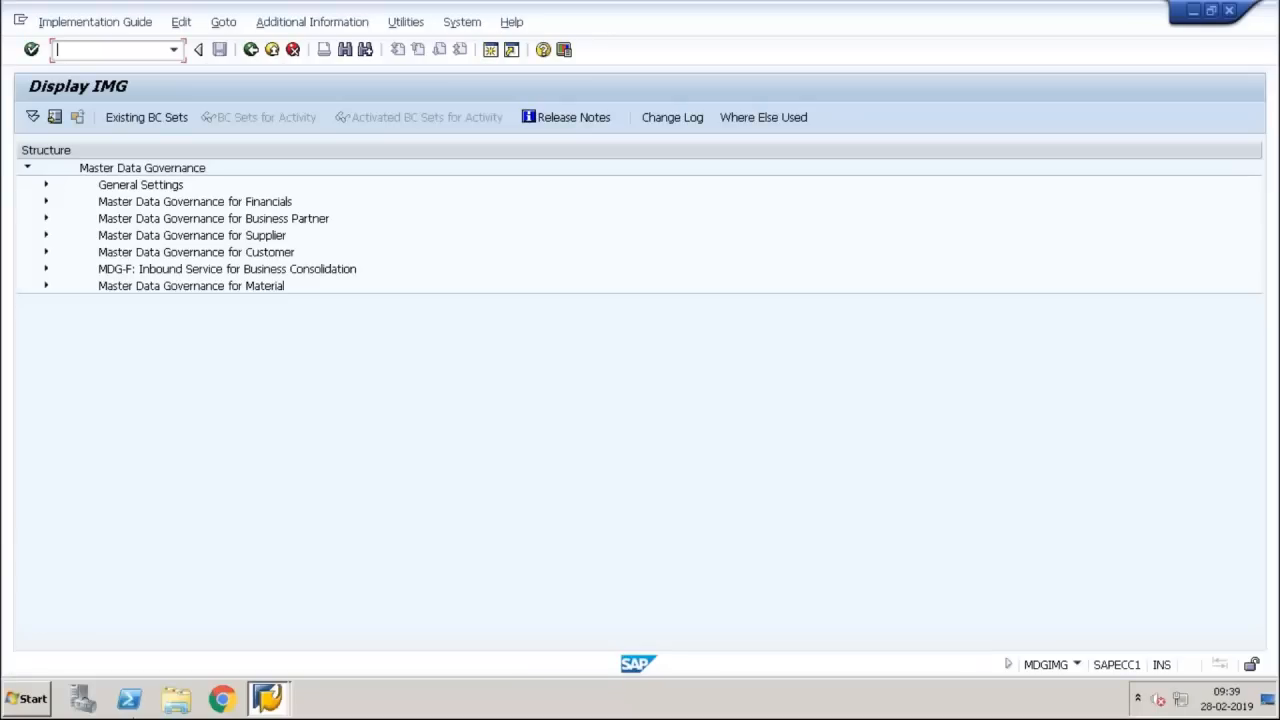
Open the Manage UI Configurations activity under General Settings > UI Modeling and maximize its browser window
{"action": "left_click", "coordinate": [46, 185]}
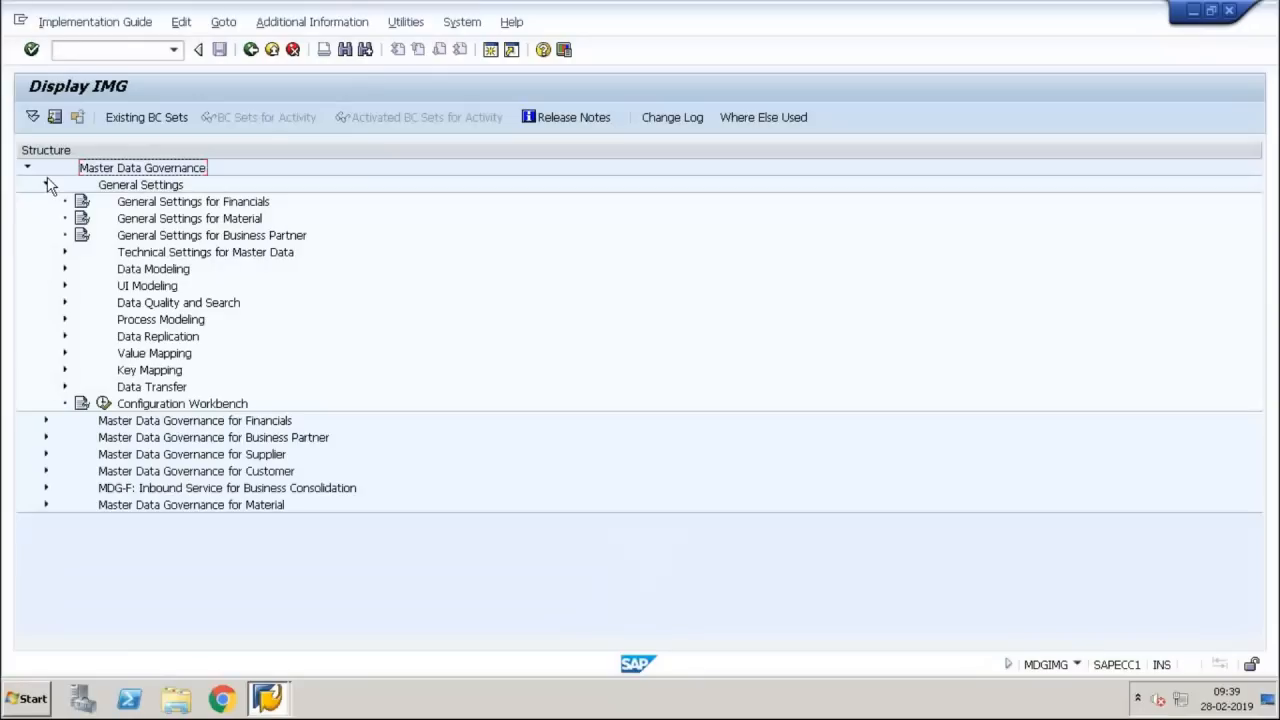
{"action": "left_click", "coordinate": [65, 286]}
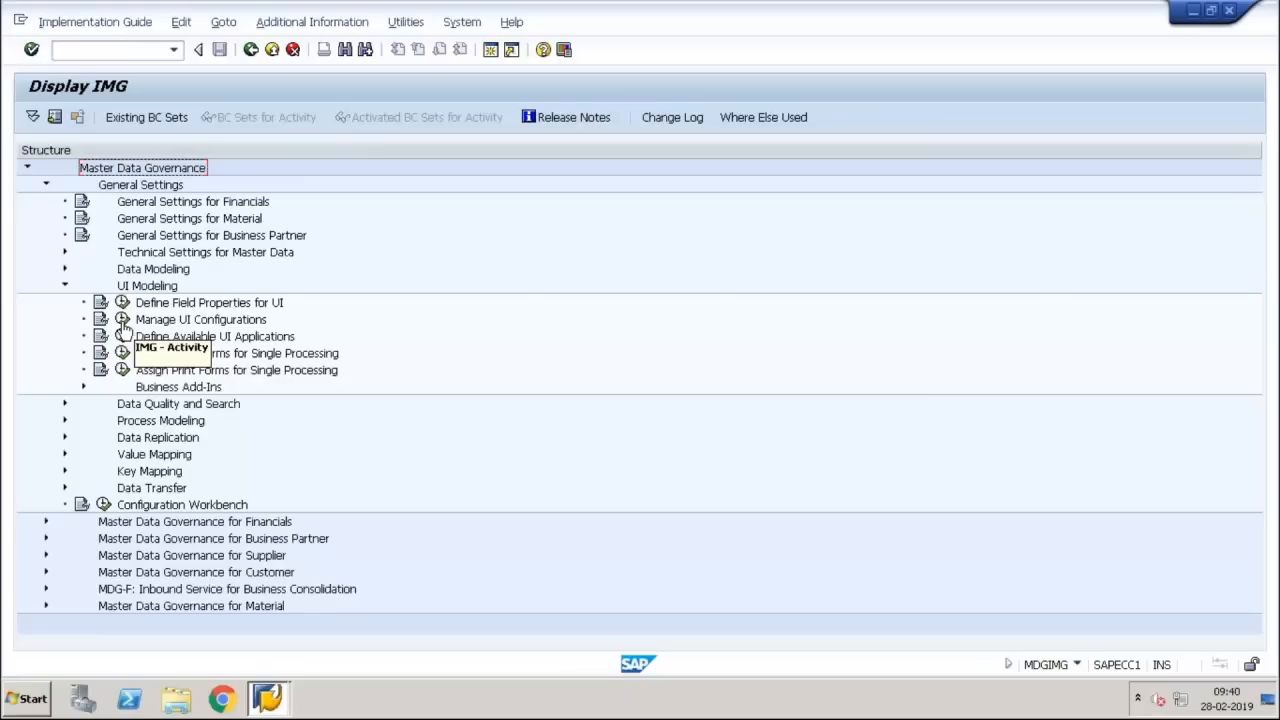
{"action": "left_click", "coordinate": [122, 320]}
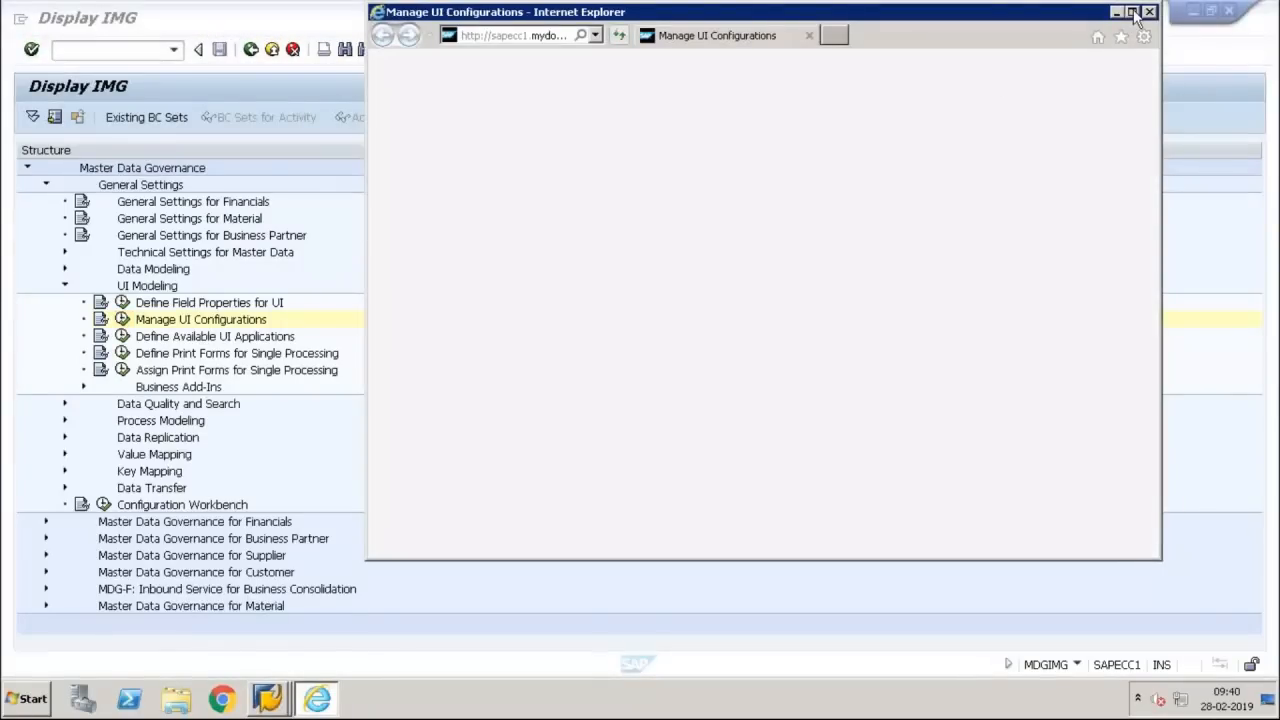
{"action": "left_click", "coordinate": [1133, 12]}
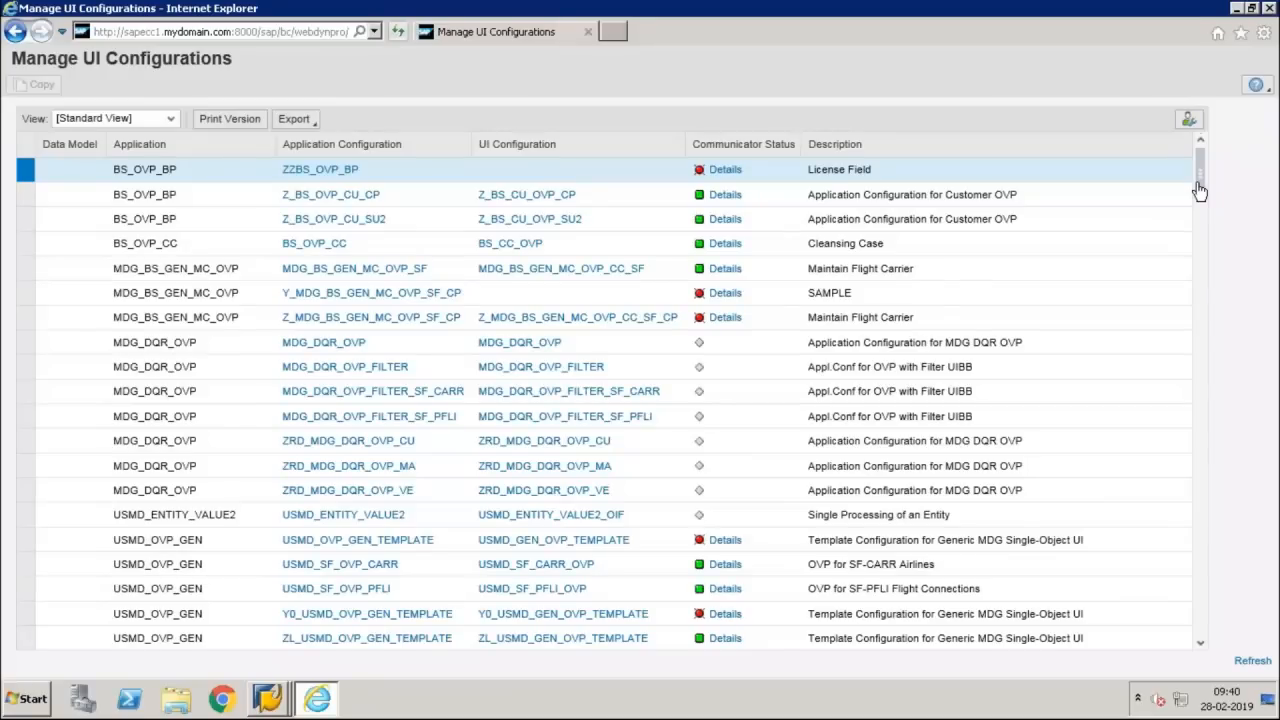
Compare the USMD_ENTITY_VALUE2 configuration with the USMD_OVP_GEN_TEMPLATE template configuration in the list
{"action": "left_click", "coordinate": [26, 540]}
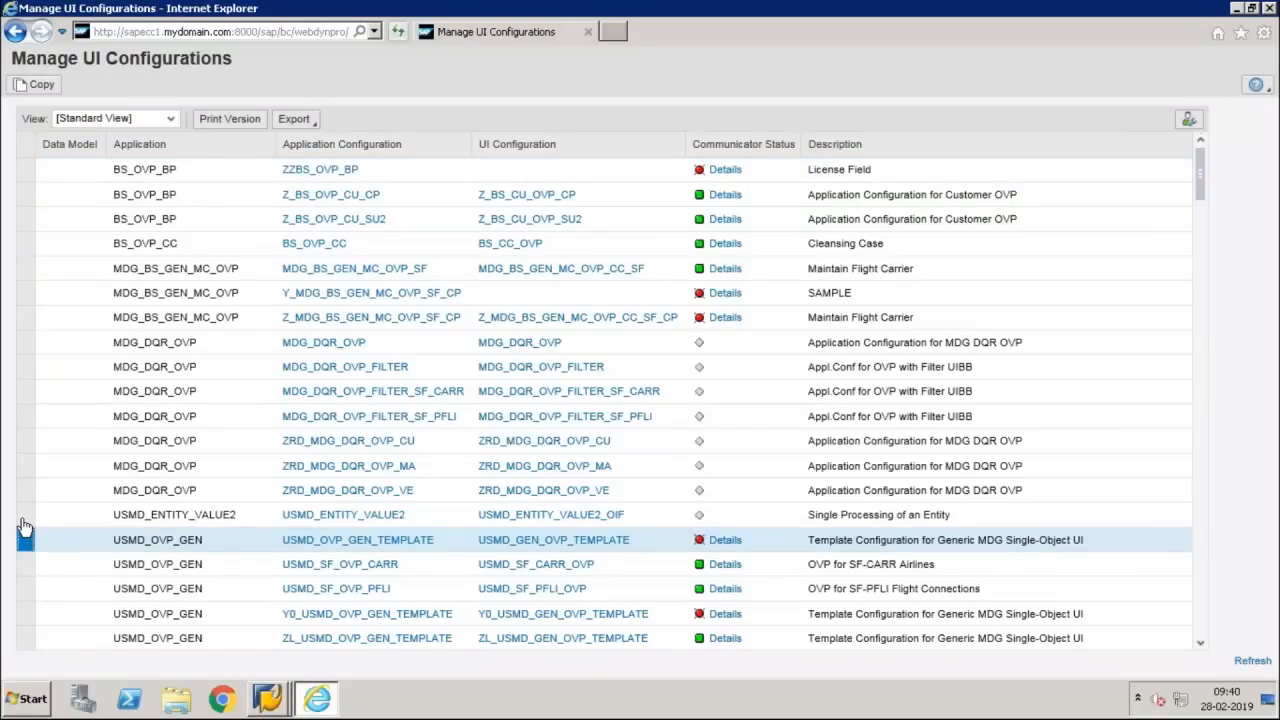
{"action": "left_click", "coordinate": [24, 518]}
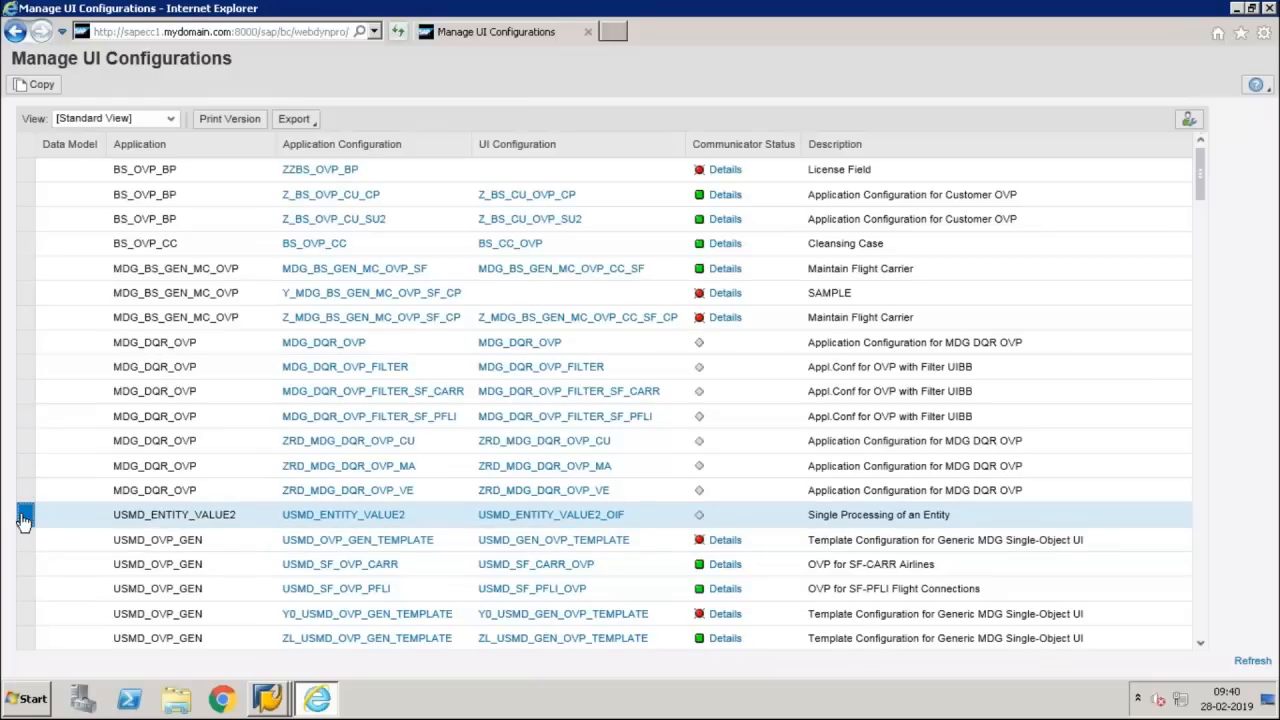
{"action": "left_click", "coordinate": [24, 540]}
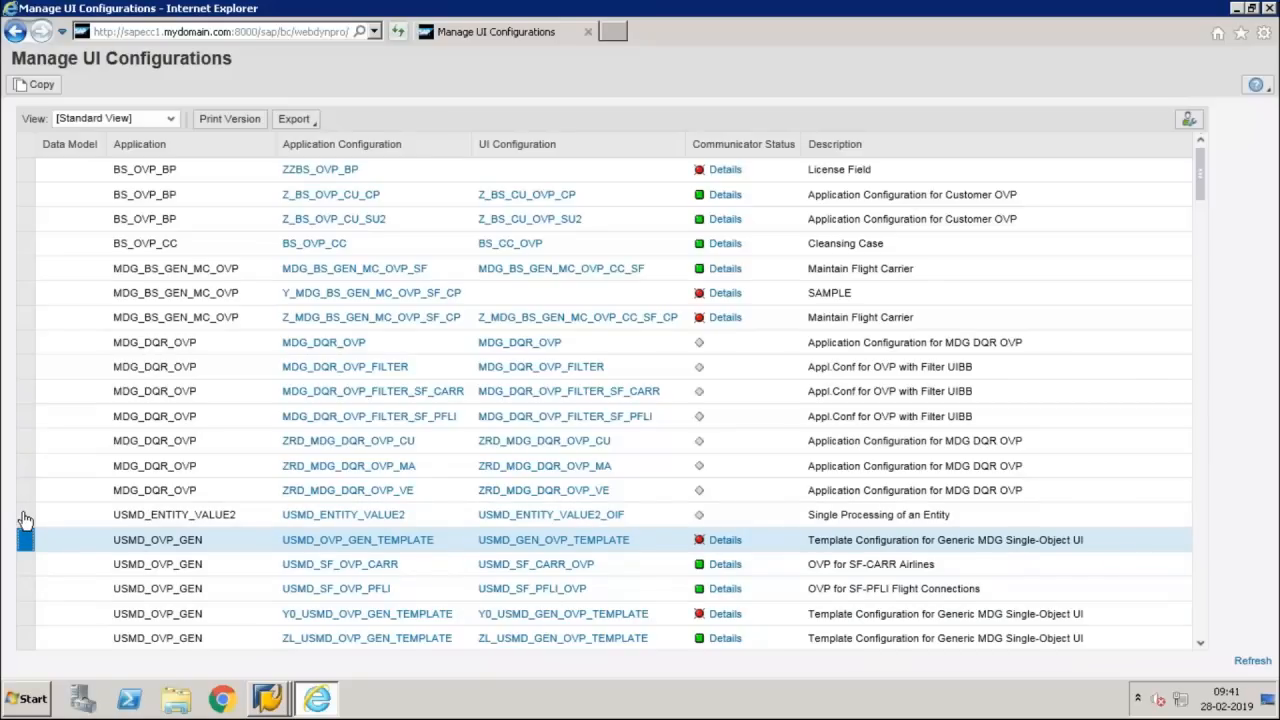
{"action": "left_click", "coordinate": [25, 516]}
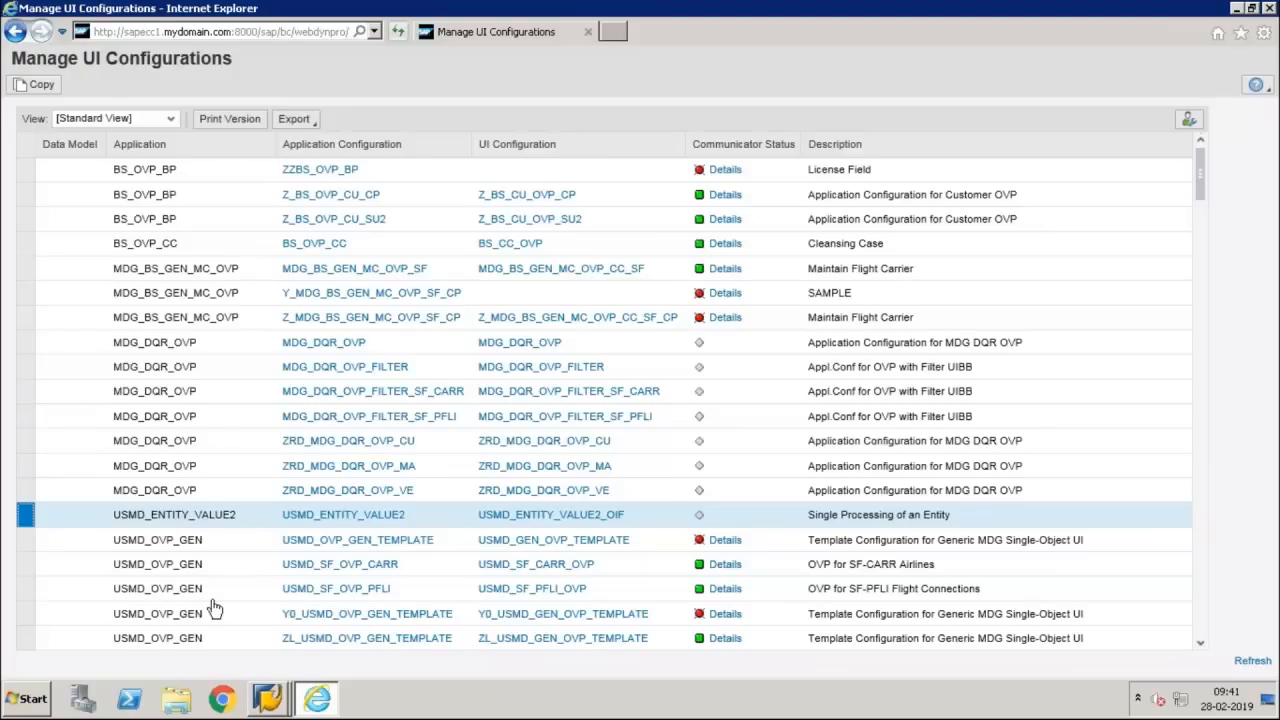
{"action": "left_click", "coordinate": [25, 540]}
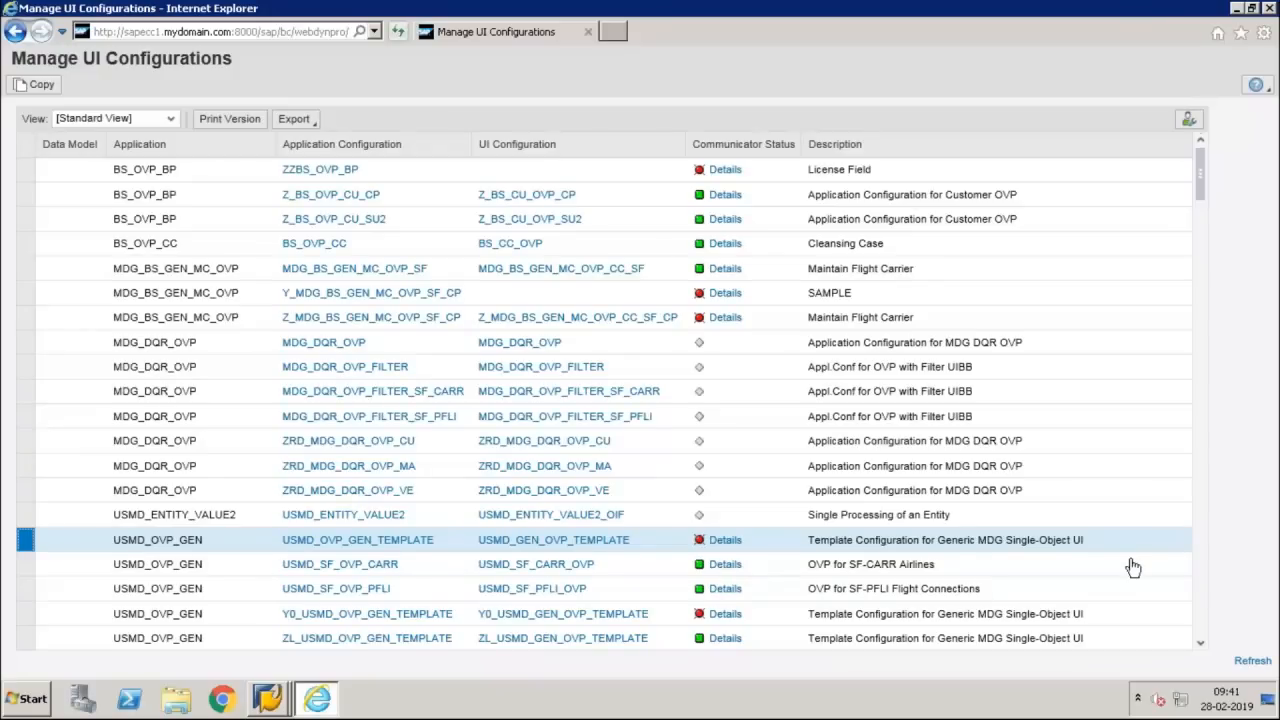
Look through the UI configurations list, examining the generic templates and the entries assigned to data models such as 0G and BP
{"action": "left_click", "coordinate": [1202, 648]}
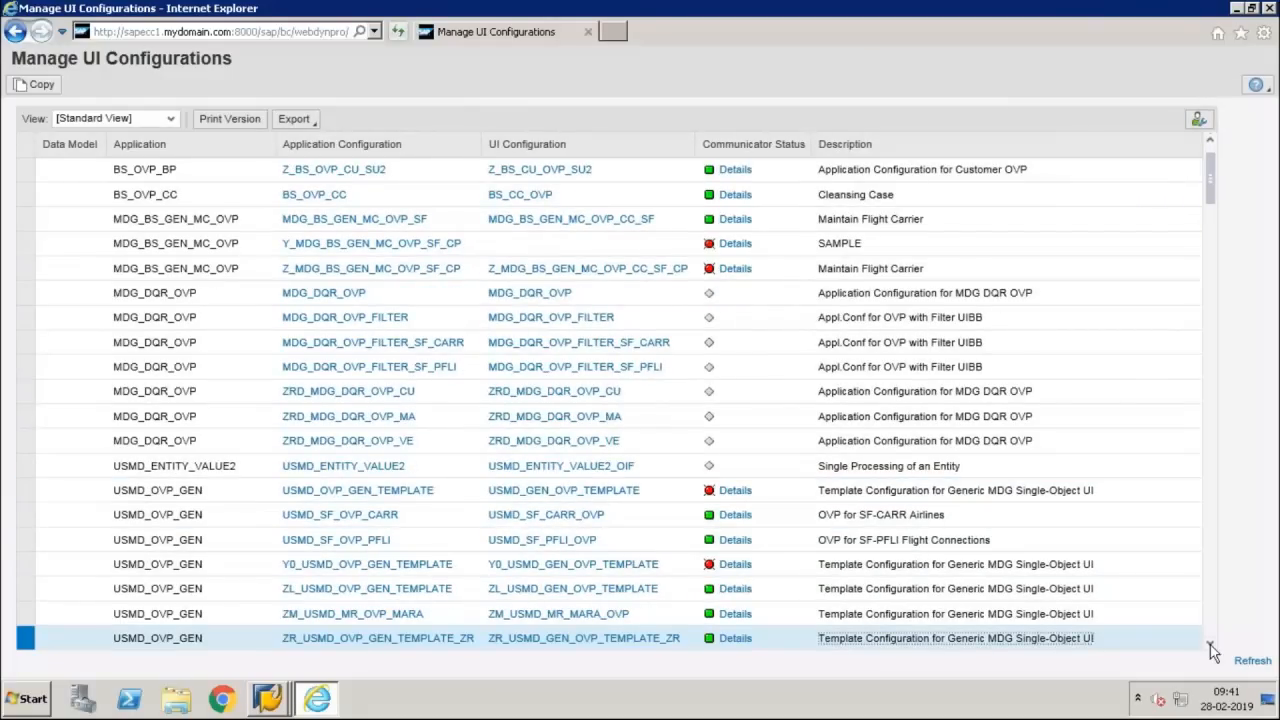
{"action": "left_click", "coordinate": [1210, 646]}
{"action": "left_click", "coordinate": [1210, 646]}
{"action": "left_click", "coordinate": [1210, 646]}
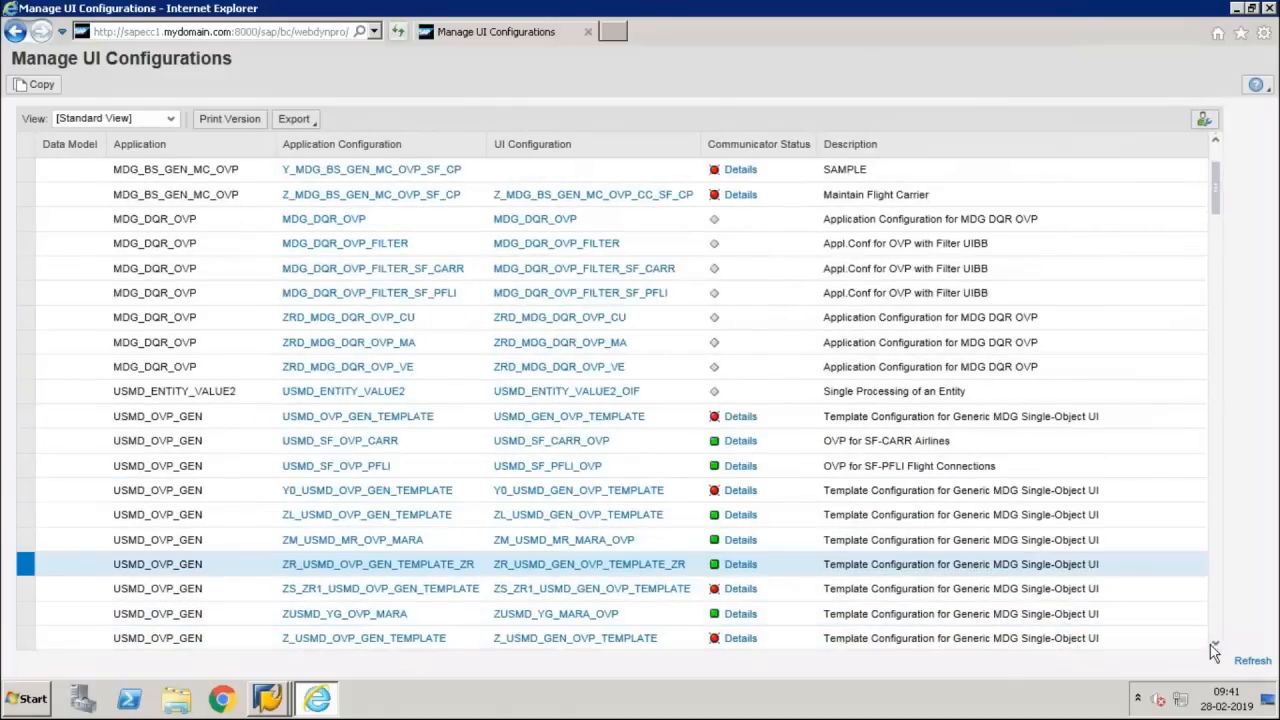
{"action": "left_click", "coordinate": [1210, 646]}
{"action": "left_click", "coordinate": [1210, 646]}
{"action": "left_click", "coordinate": [1210, 646]}
{"action": "left_click", "coordinate": [1210, 646]}
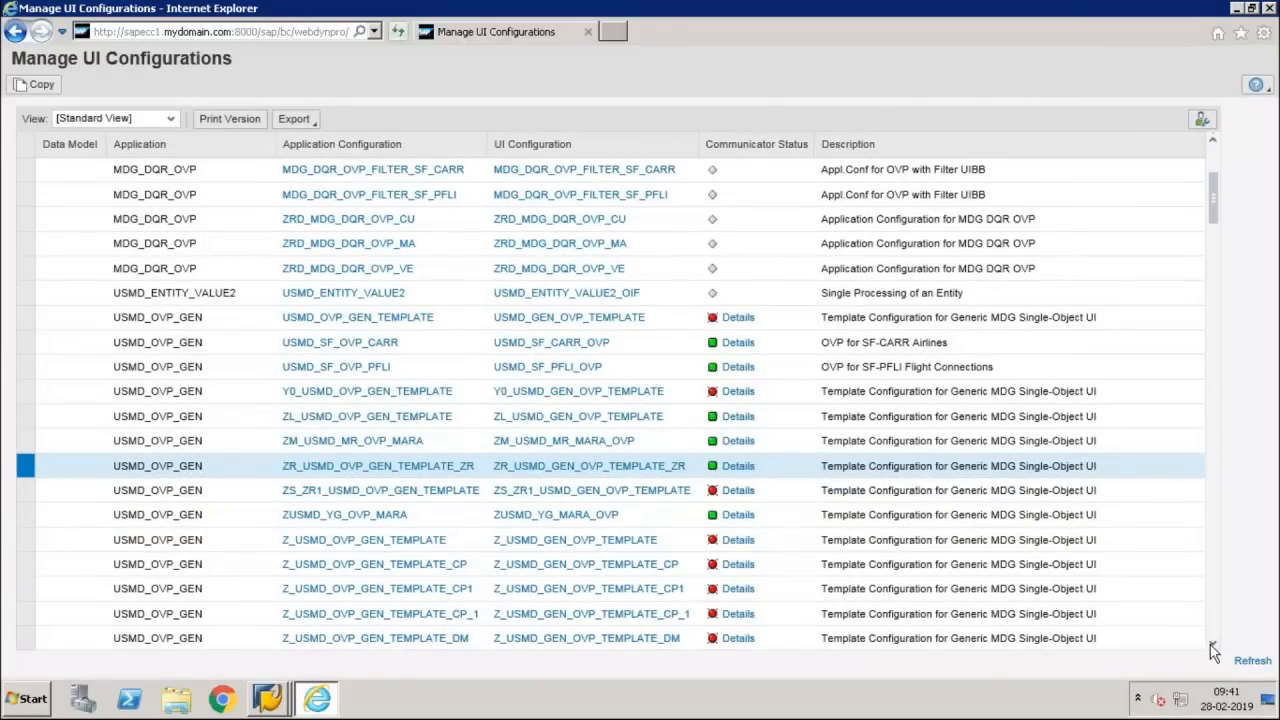
{"action": "left_click", "coordinate": [1212, 647]}
{"action": "left_click", "coordinate": [1212, 647]}
{"action": "left_click", "coordinate": [1212, 647]}
{"action": "left_click", "coordinate": [1212, 647]}
{"action": "left_click", "coordinate": [1212, 647]}
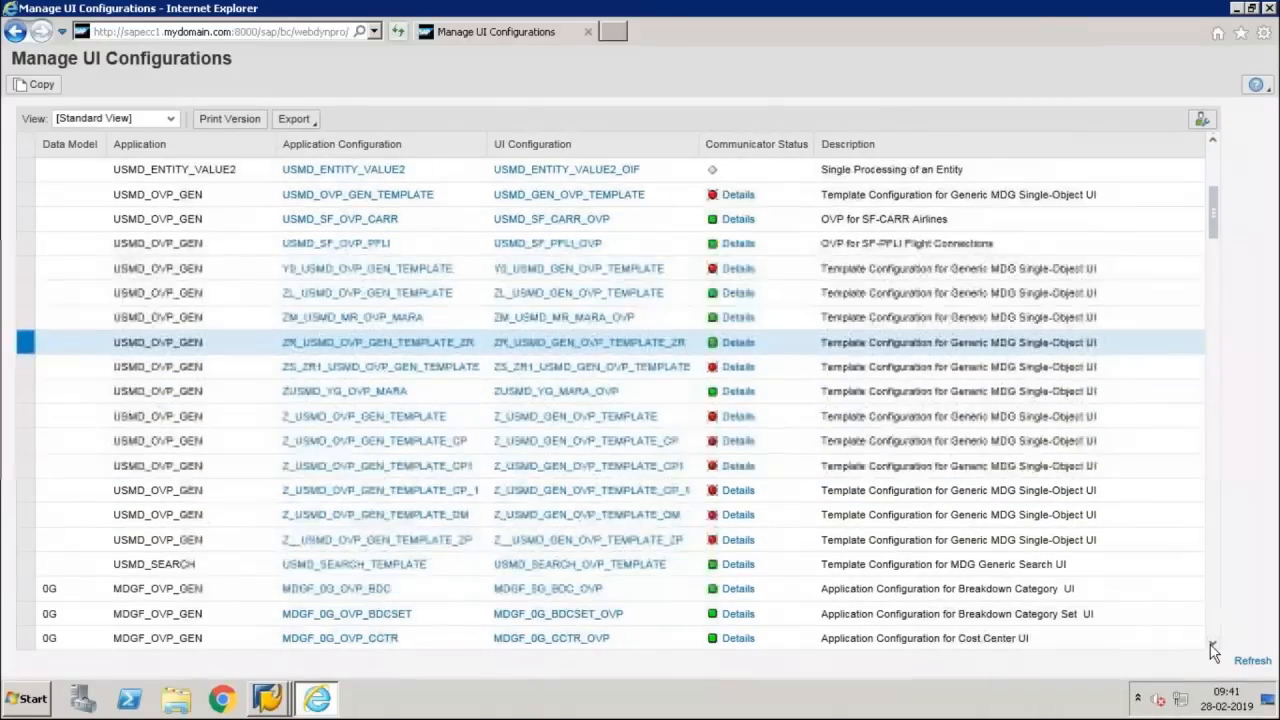
{"action": "left_click", "coordinate": [1212, 647]}
{"action": "left_click", "coordinate": [1212, 647]}
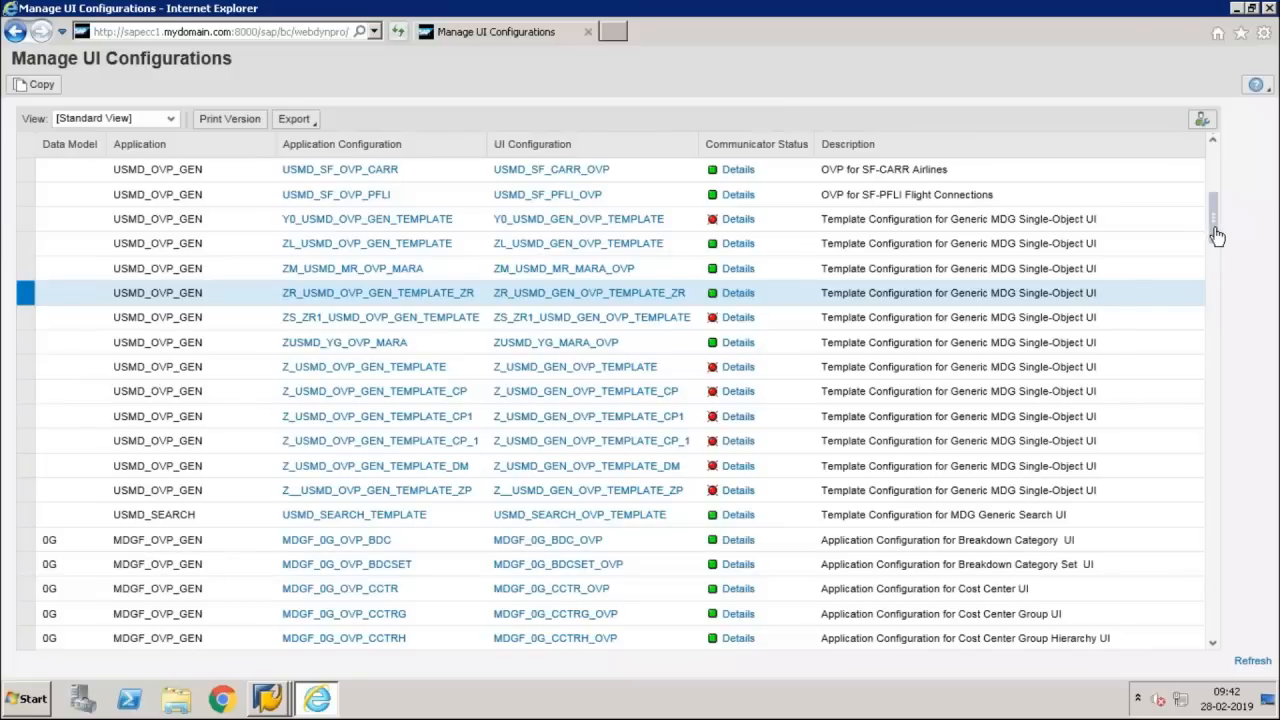
{"action": "left_click_drag", "start_coordinate": [1218, 237], "coordinate": [1210, 327]}
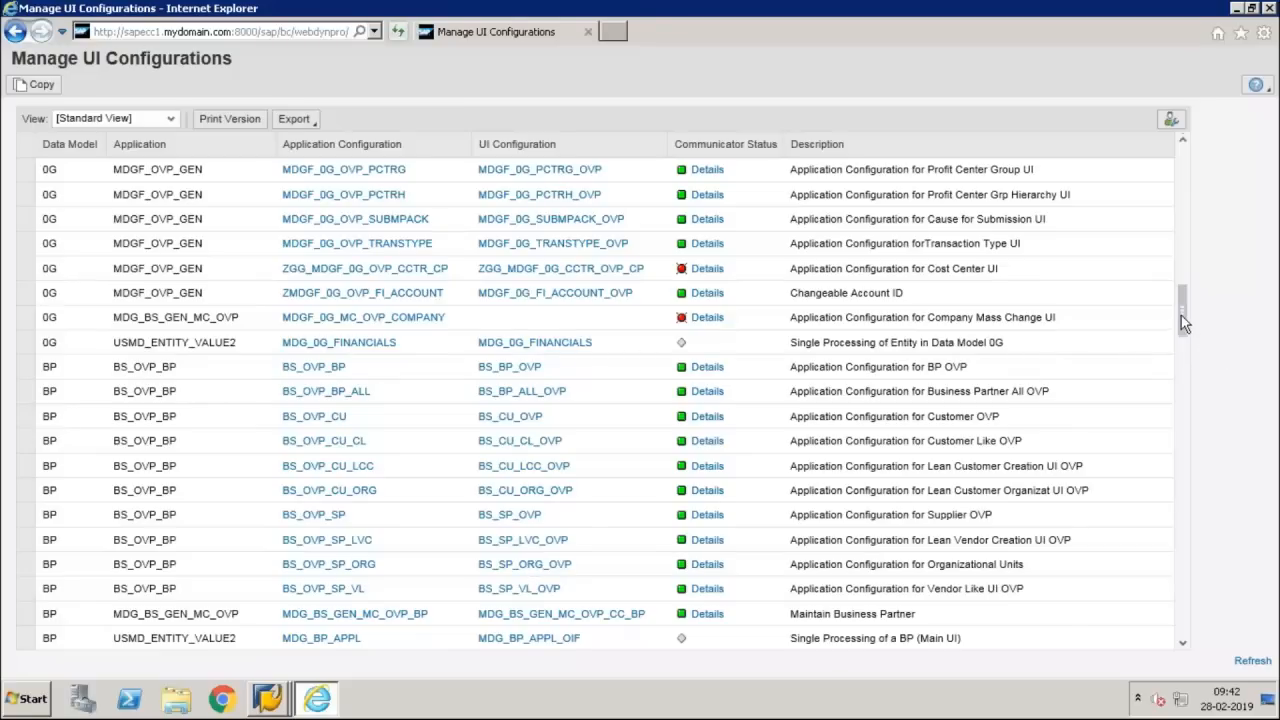
{"action": "left_click_drag", "start_coordinate": [1181, 315], "coordinate": [1182, 174]}
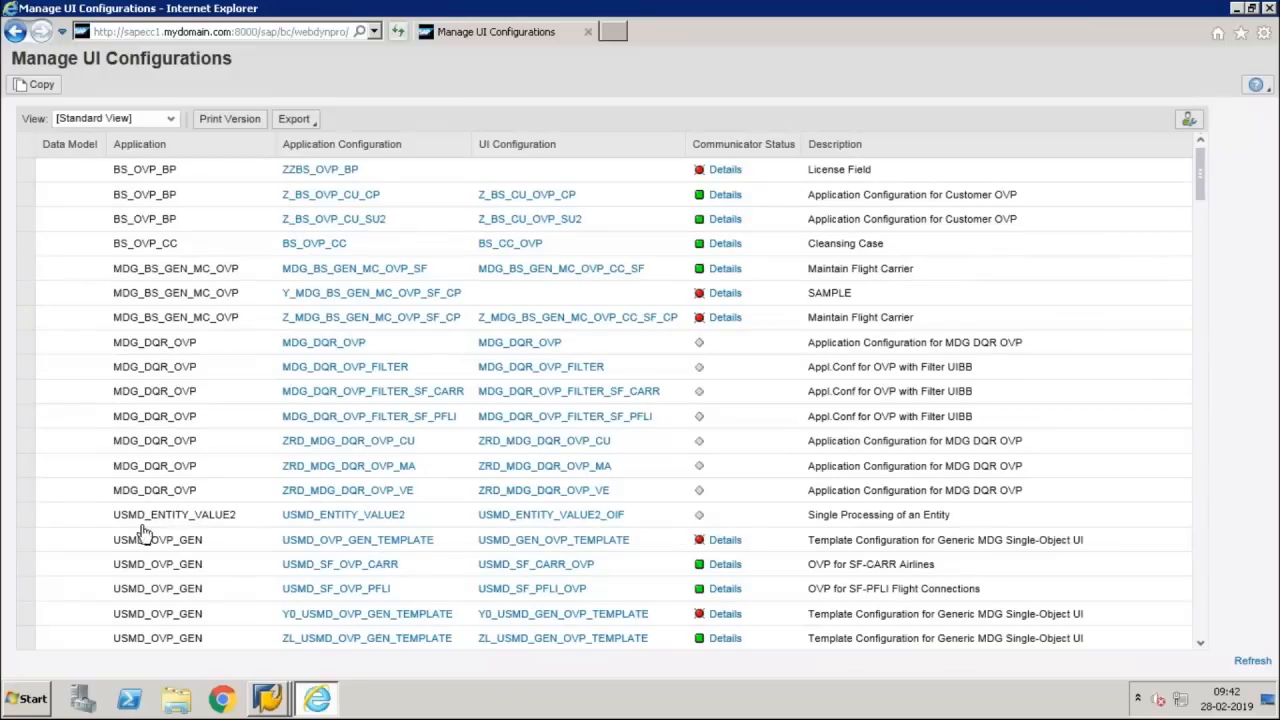
Start a copy of the USMD_OVP_GEN_TEMPLATE application configuration of the USMD_OVP_GEN application
{"action": "left_click", "coordinate": [25, 541]}
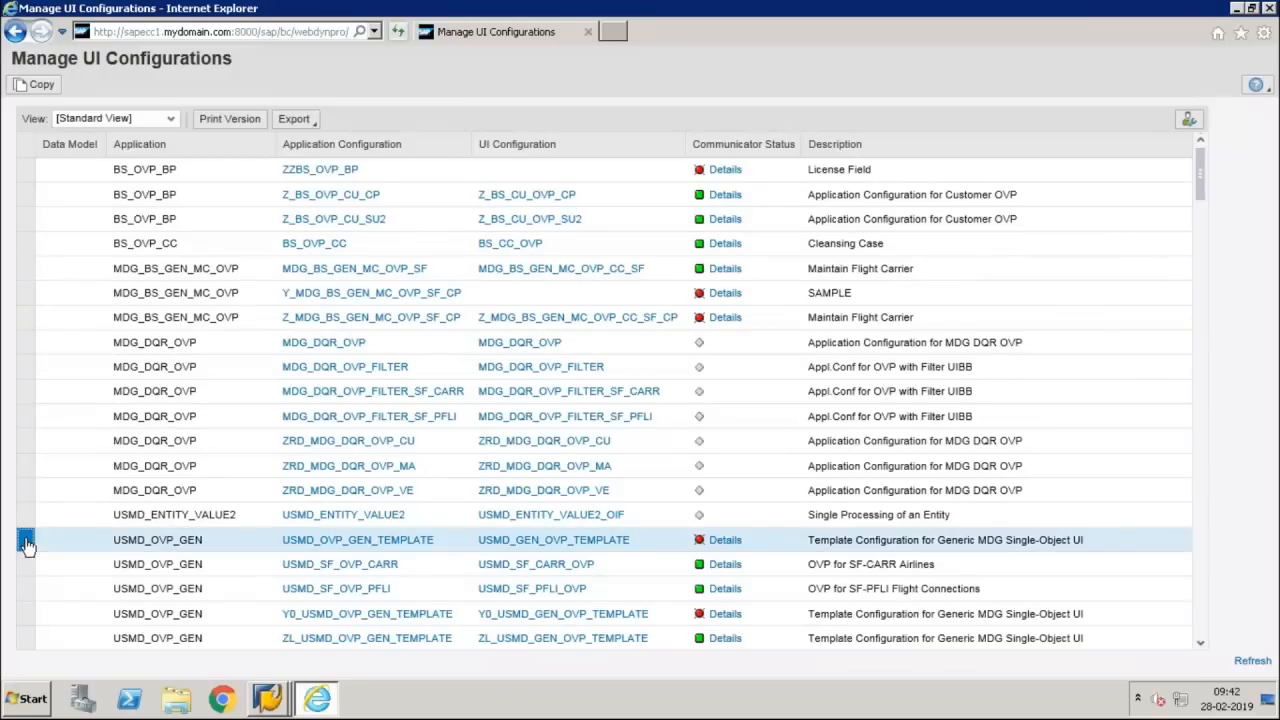
{"action": "left_click", "coordinate": [35, 84]}
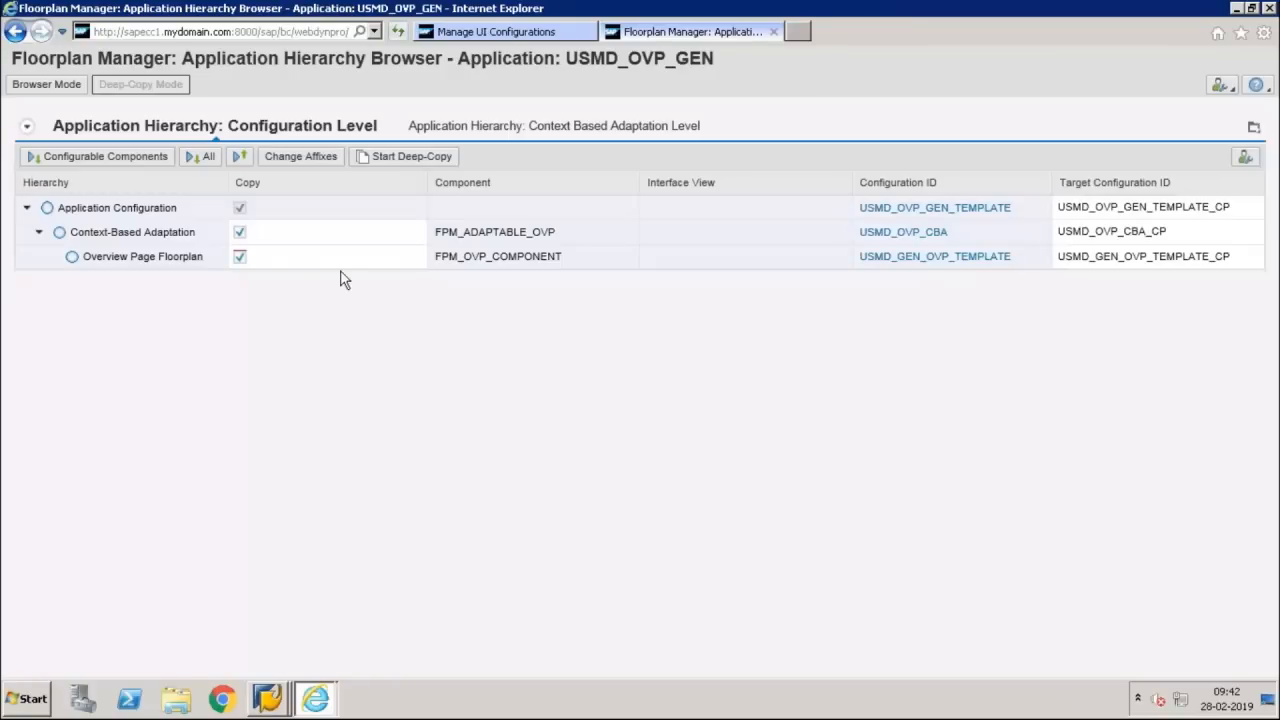
Return to the implementation guide in SAP GUI and open the Edit Data Model activity, accepting the cross-client notice
{"action": "left_click", "coordinate": [267, 697]}
{"action": "left_click", "coordinate": [283, 657]}
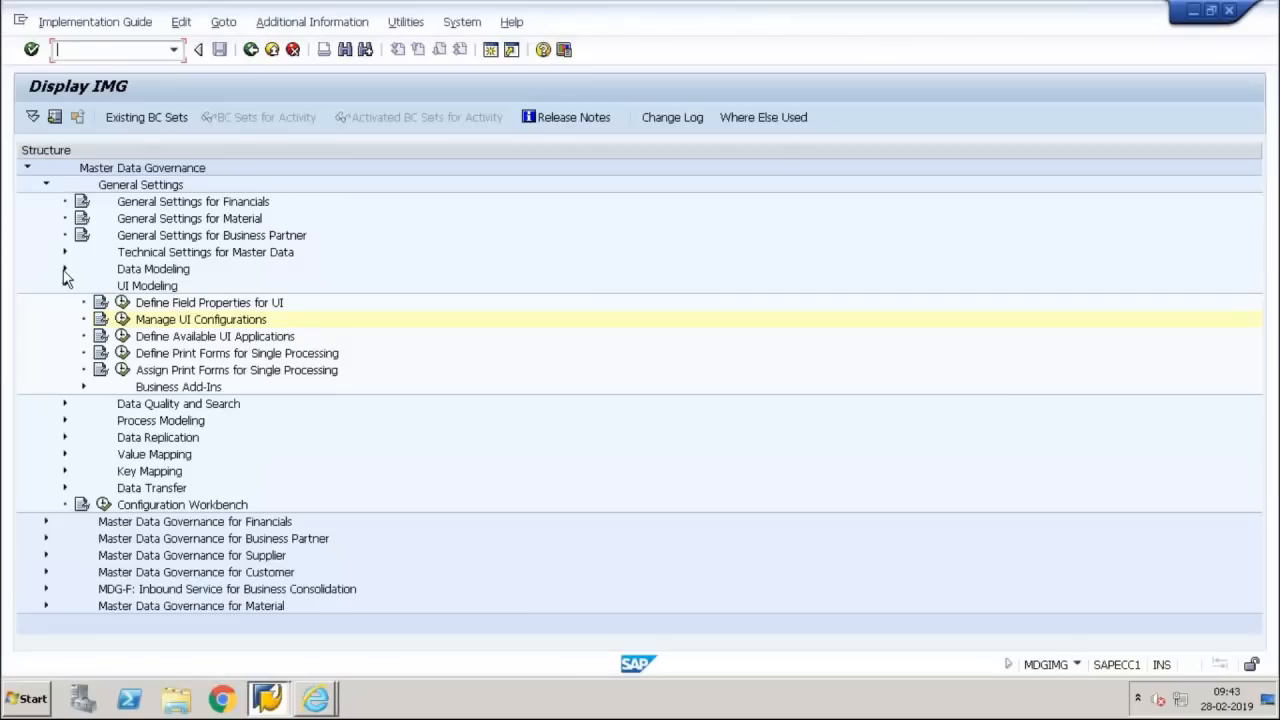
{"action": "left_click", "coordinate": [64, 270]}
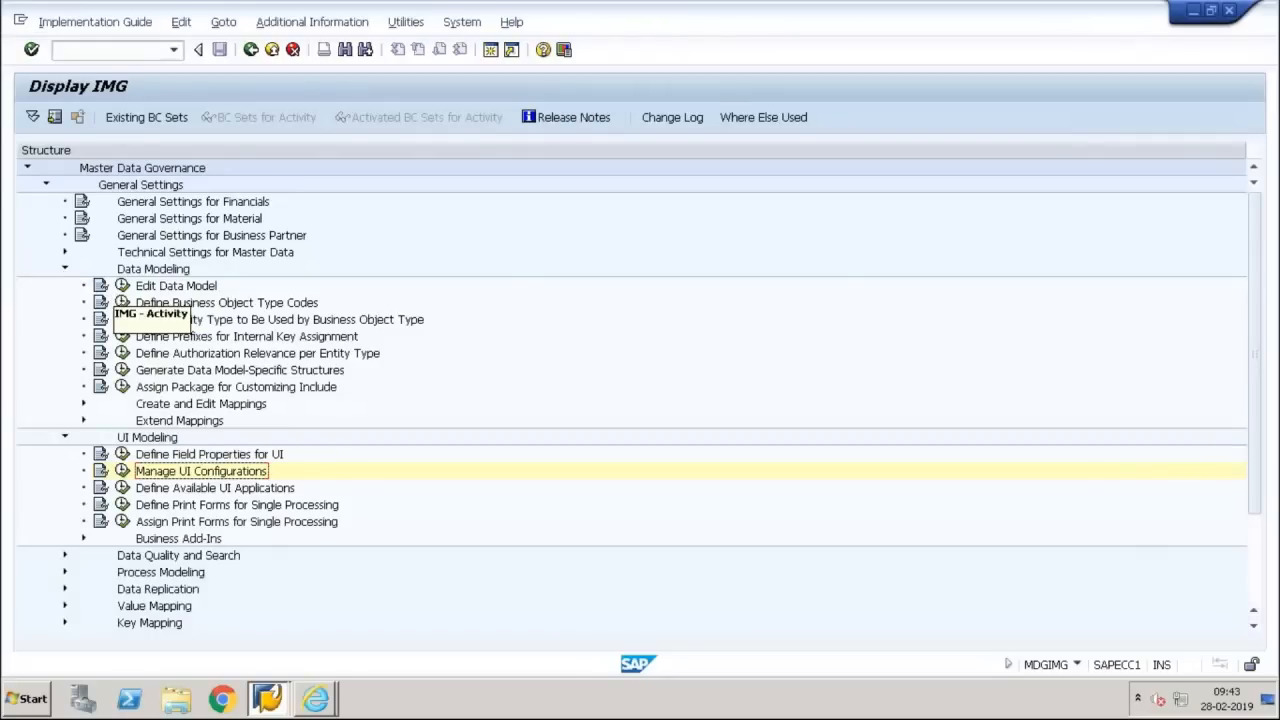
{"action": "left_click", "coordinate": [121, 286]}
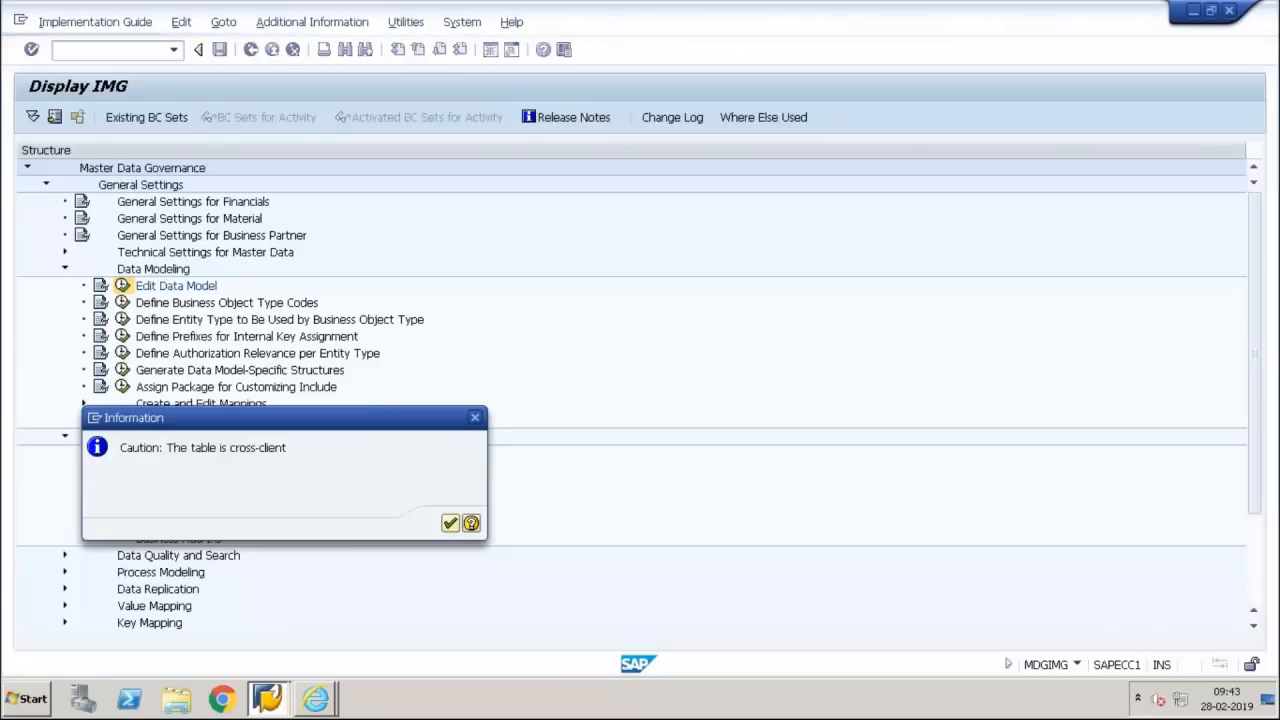
{"action": "key", "text": "Return"}
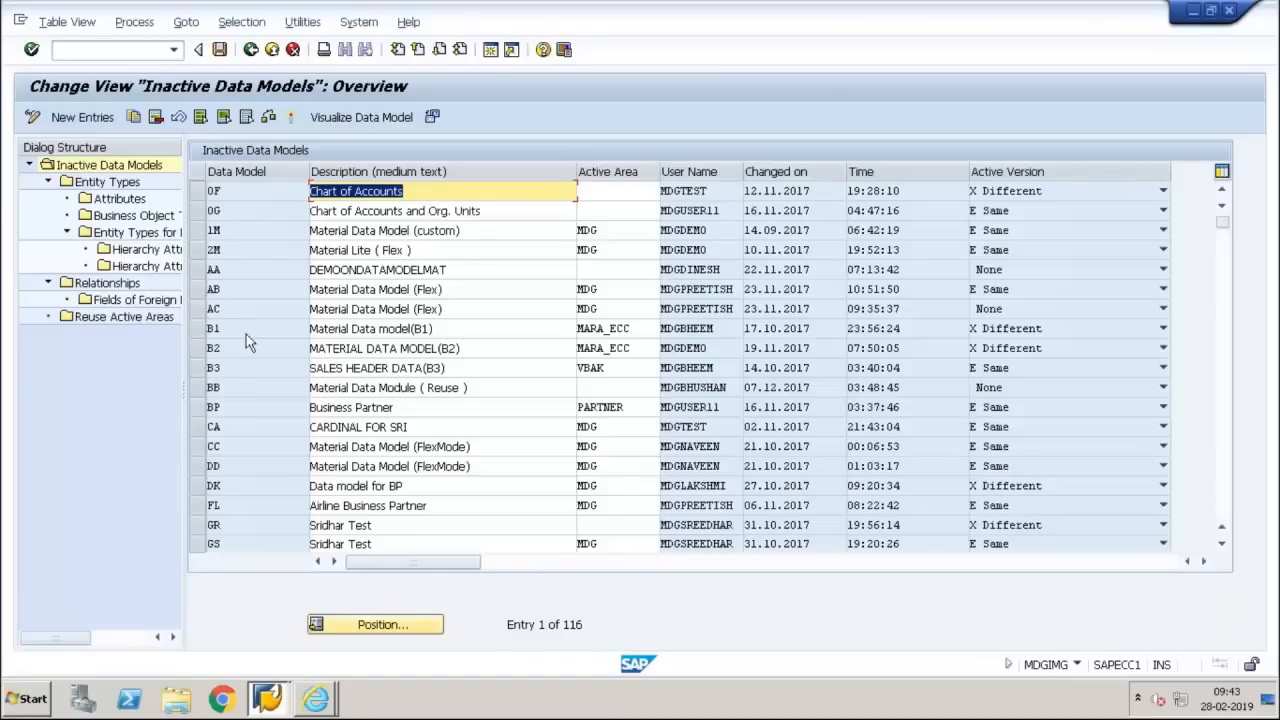
Find data model Y1 among the inactive data models and display its entity types
{"action": "left_click", "coordinate": [249, 391]}
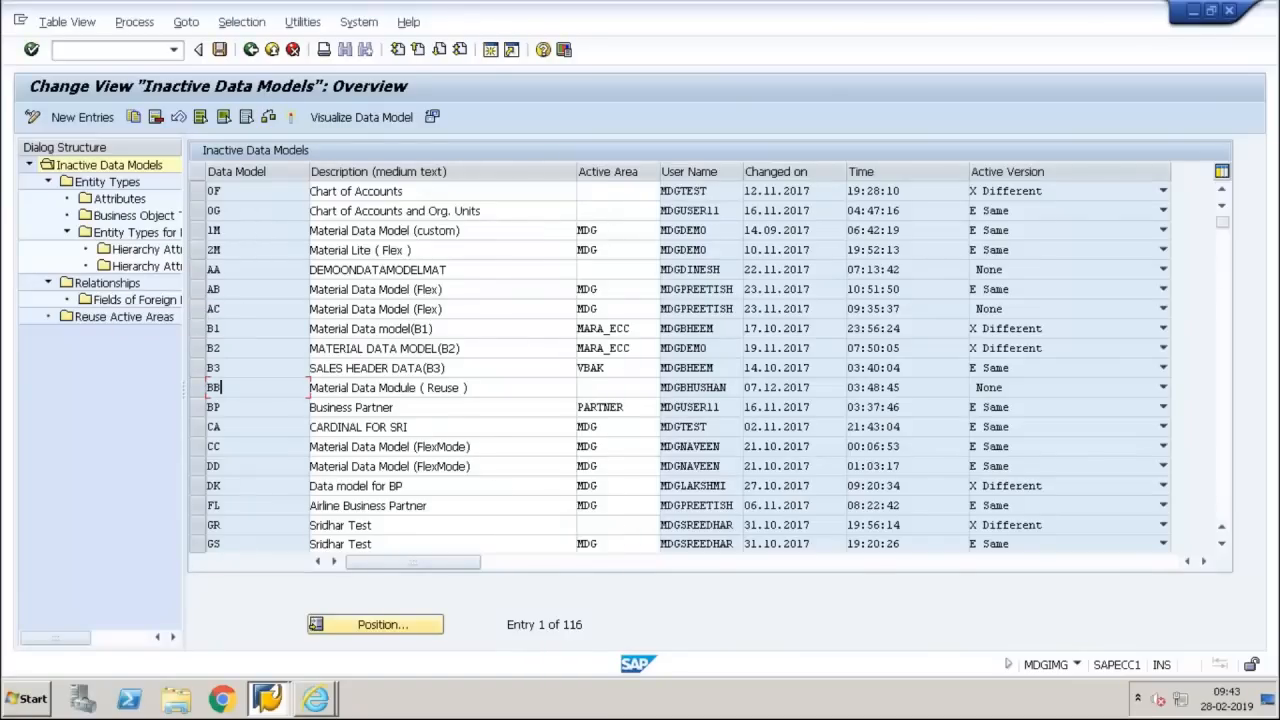
{"action": "key", "text": "Page_Down"}
{"action": "key", "text": "Page_Down"}
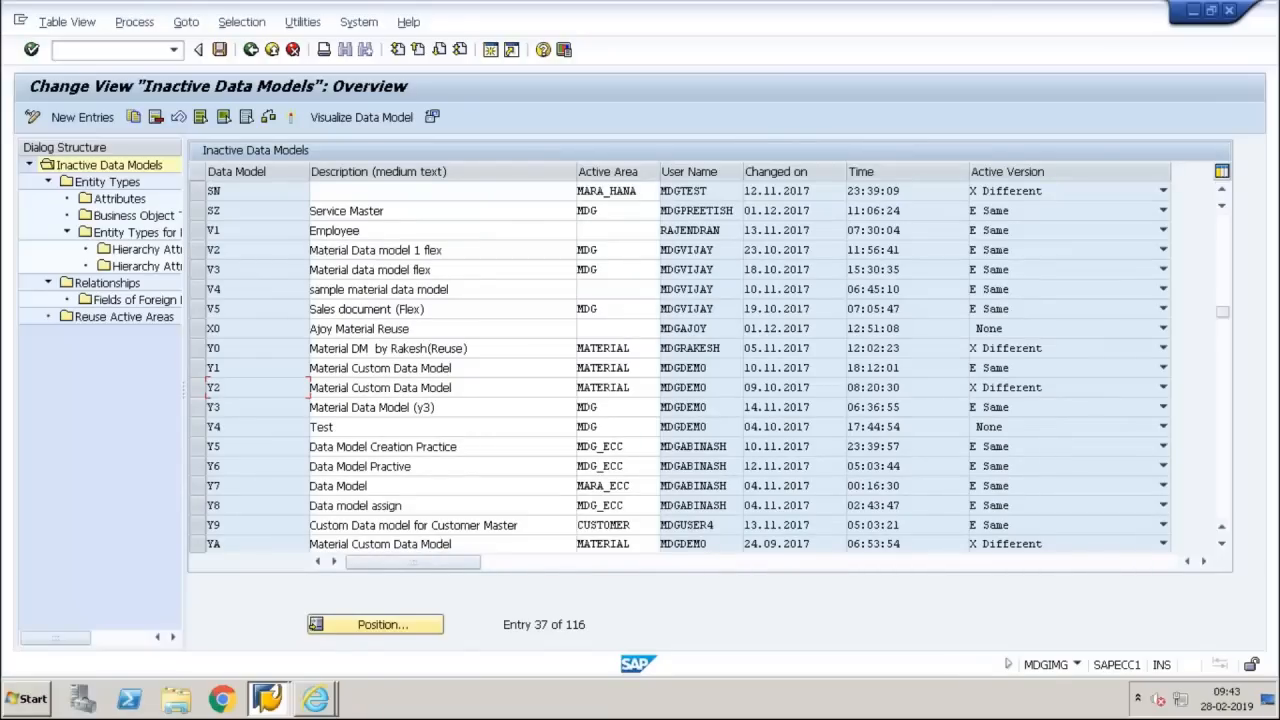
{"action": "left_click", "coordinate": [195, 367]}
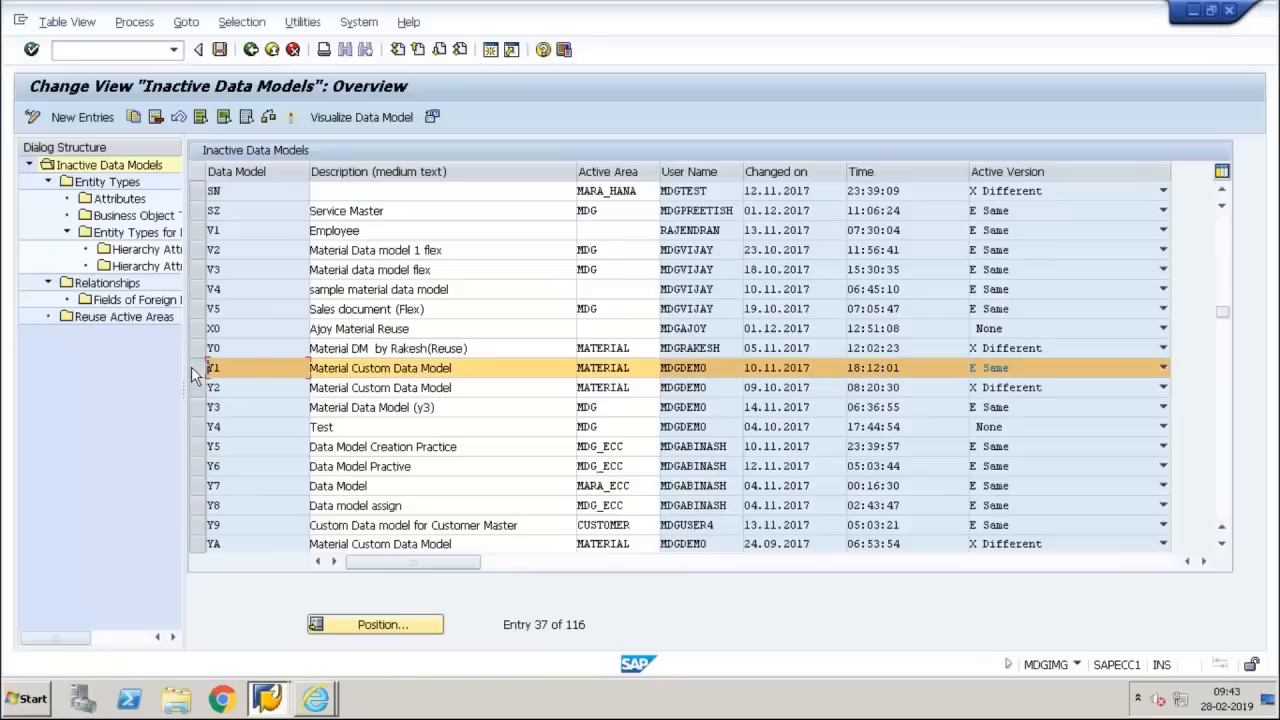
{"action": "double_click", "coordinate": [118, 186]}
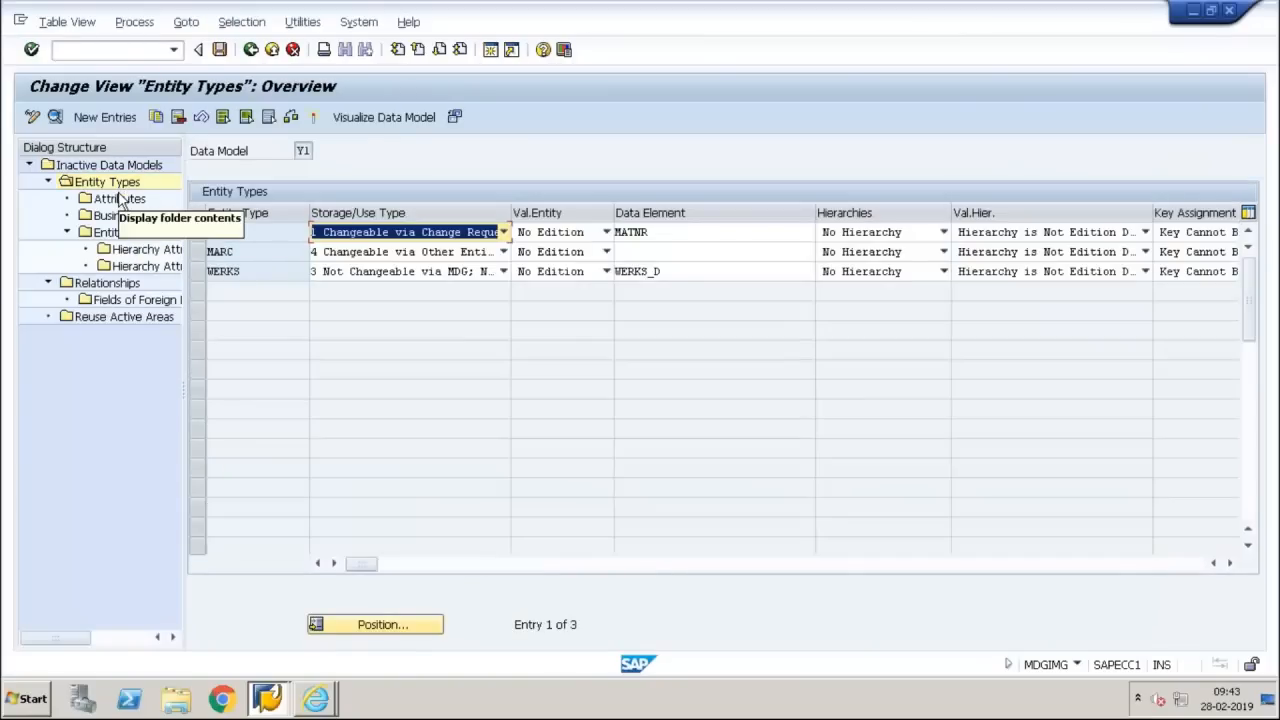
Display the business object type assigned to entity type MARA of data model Y1, and go back to the implementation guide
{"action": "double_click", "coordinate": [120, 199]}
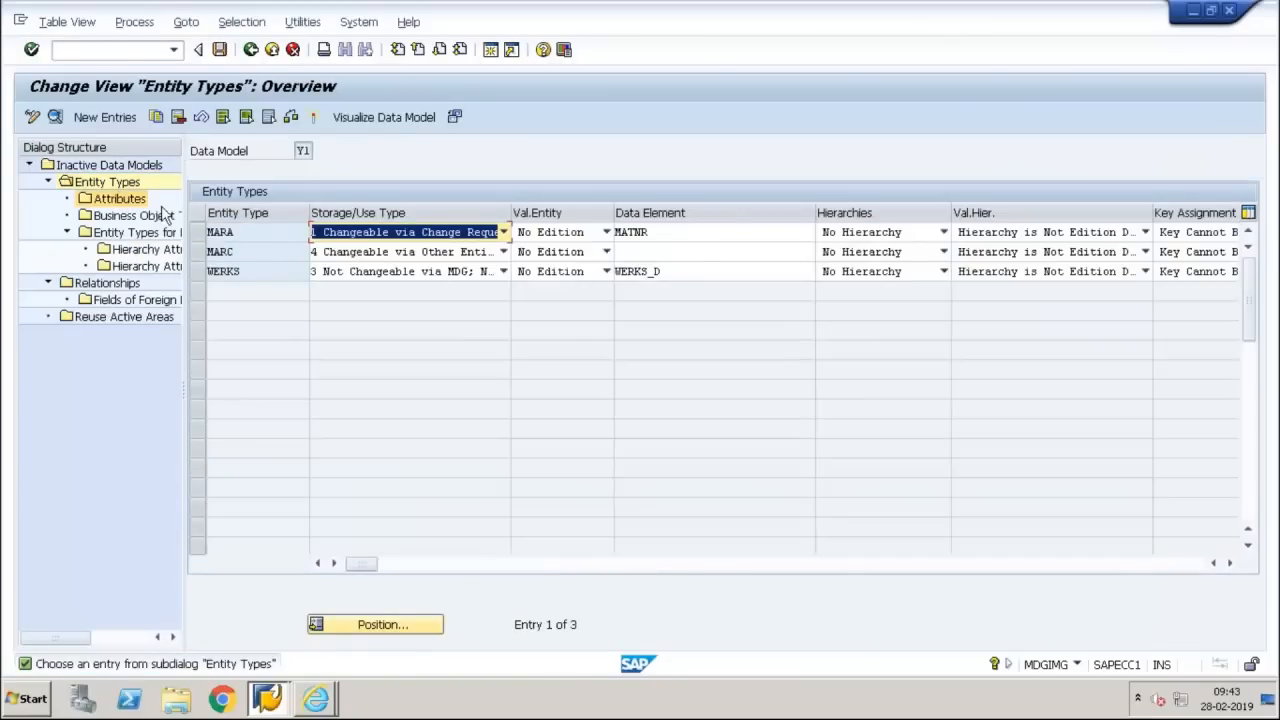
{"action": "left_click", "coordinate": [194, 230]}
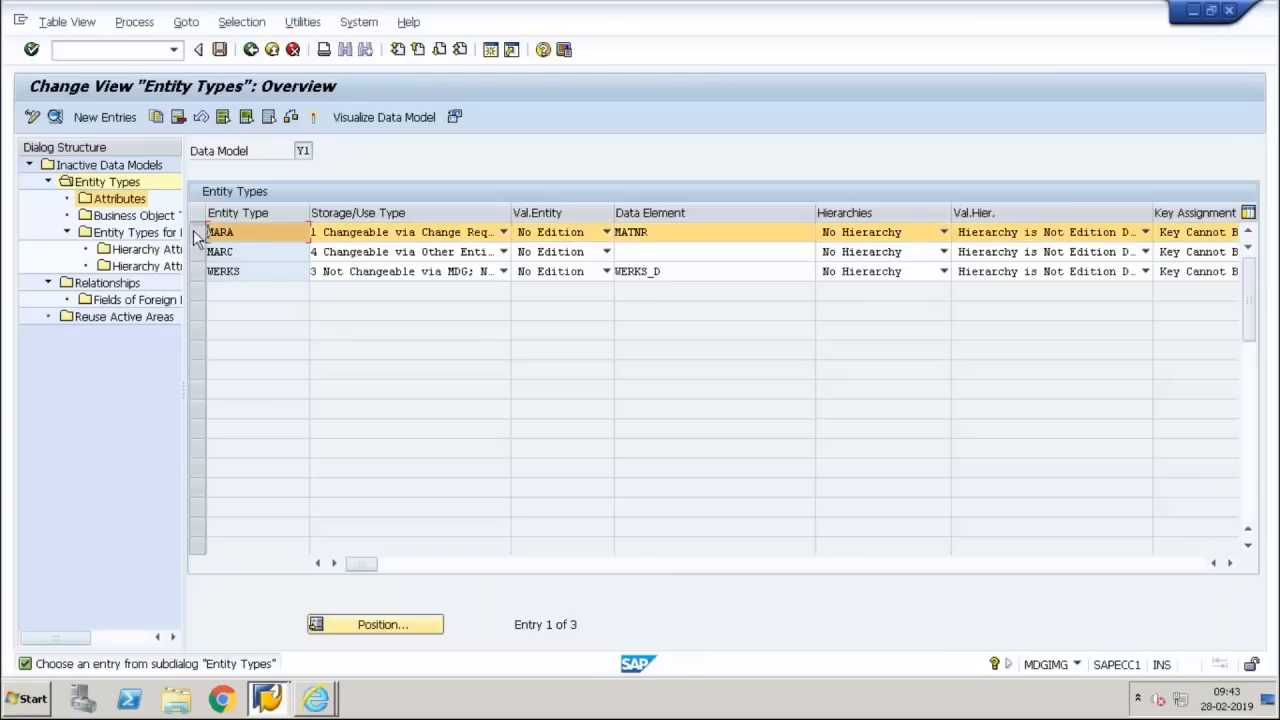
{"action": "double_click", "coordinate": [128, 217]}
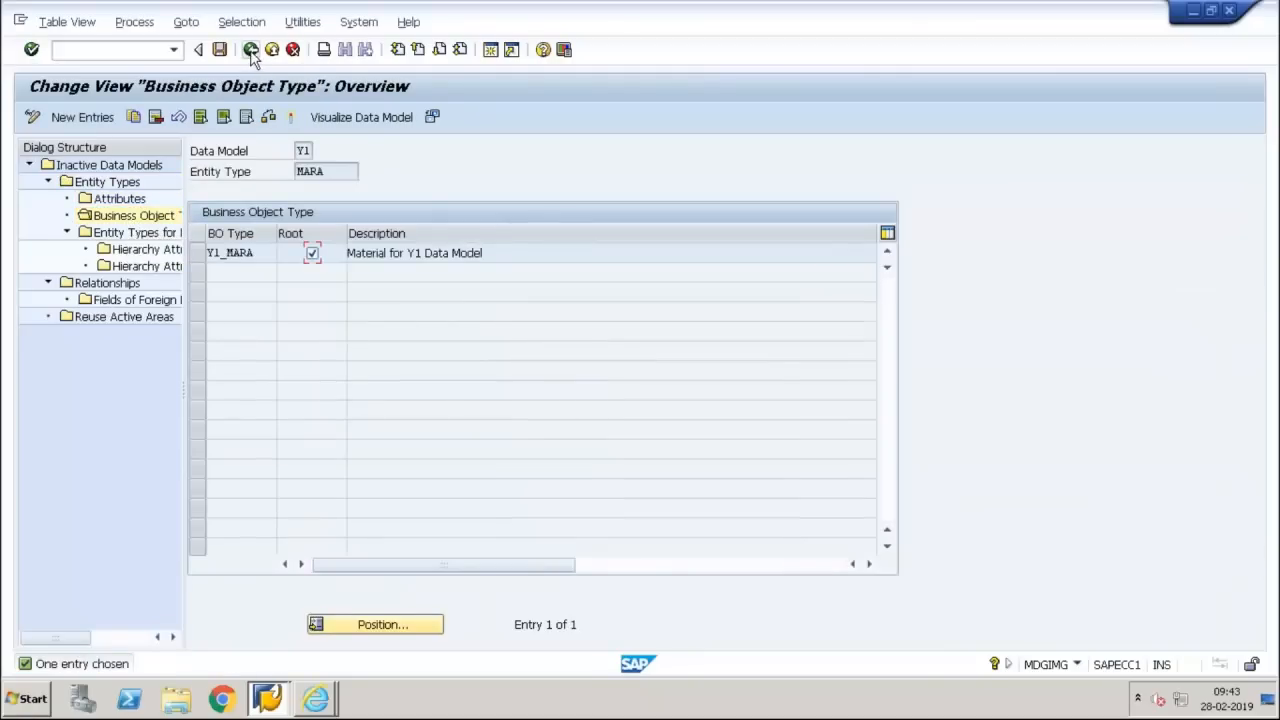
{"action": "left_click", "coordinate": [251, 50]}
{"action": "left_click", "coordinate": [251, 50]}
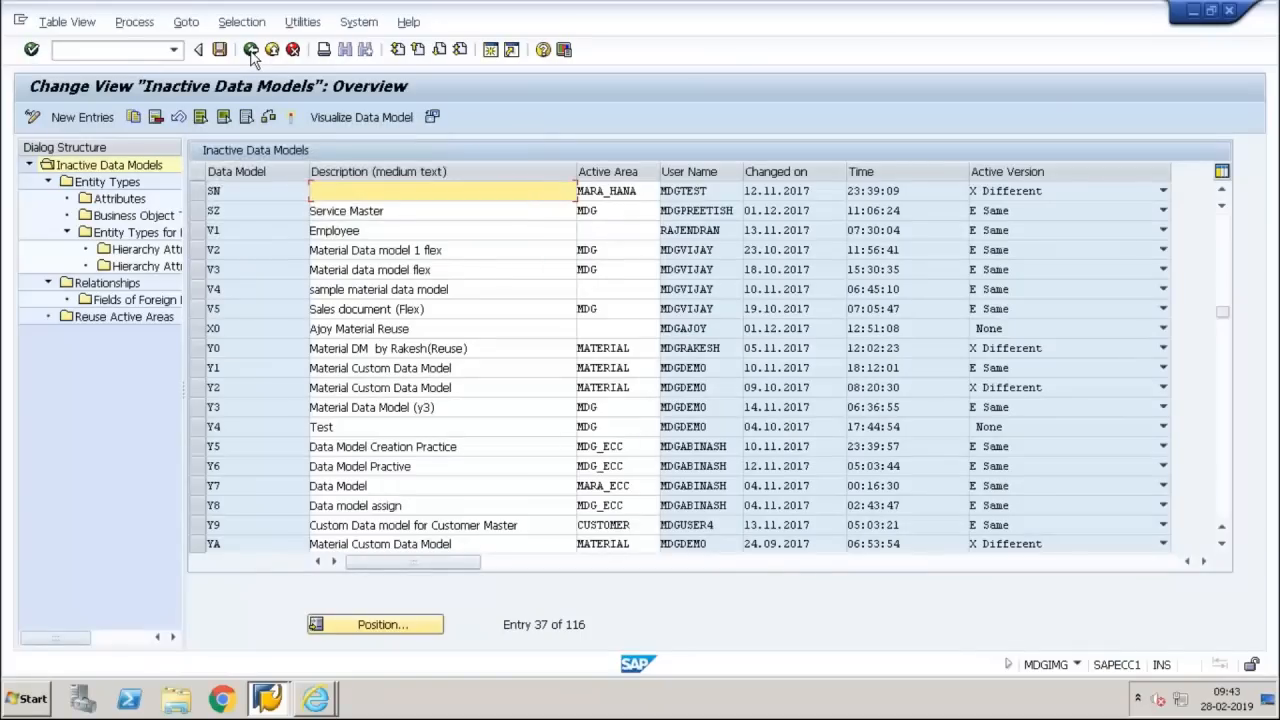
{"action": "left_click", "coordinate": [251, 50]}
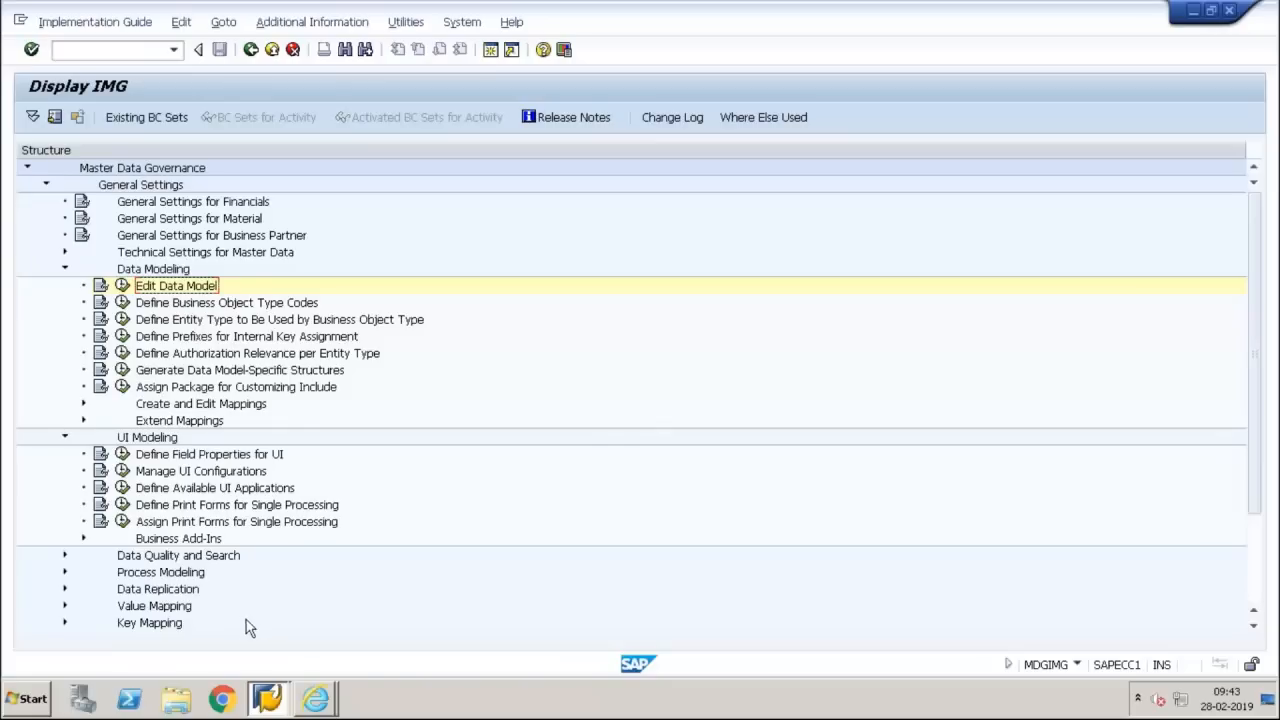
Switch to Manage UI Configurations in Internet Explorer and look through the list for configurations assigned to the custom data models such as Y1 and Y3
{"action": "left_click", "coordinate": [315, 697]}
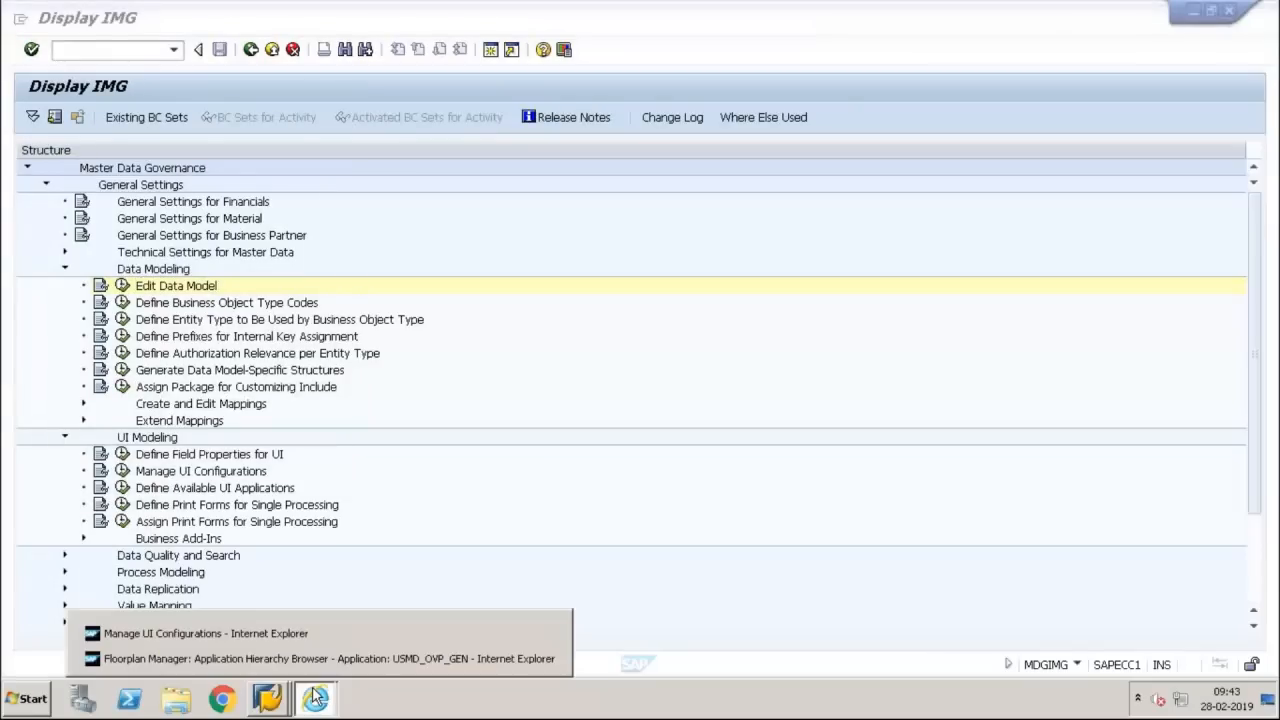
{"action": "left_click", "coordinate": [269, 638]}
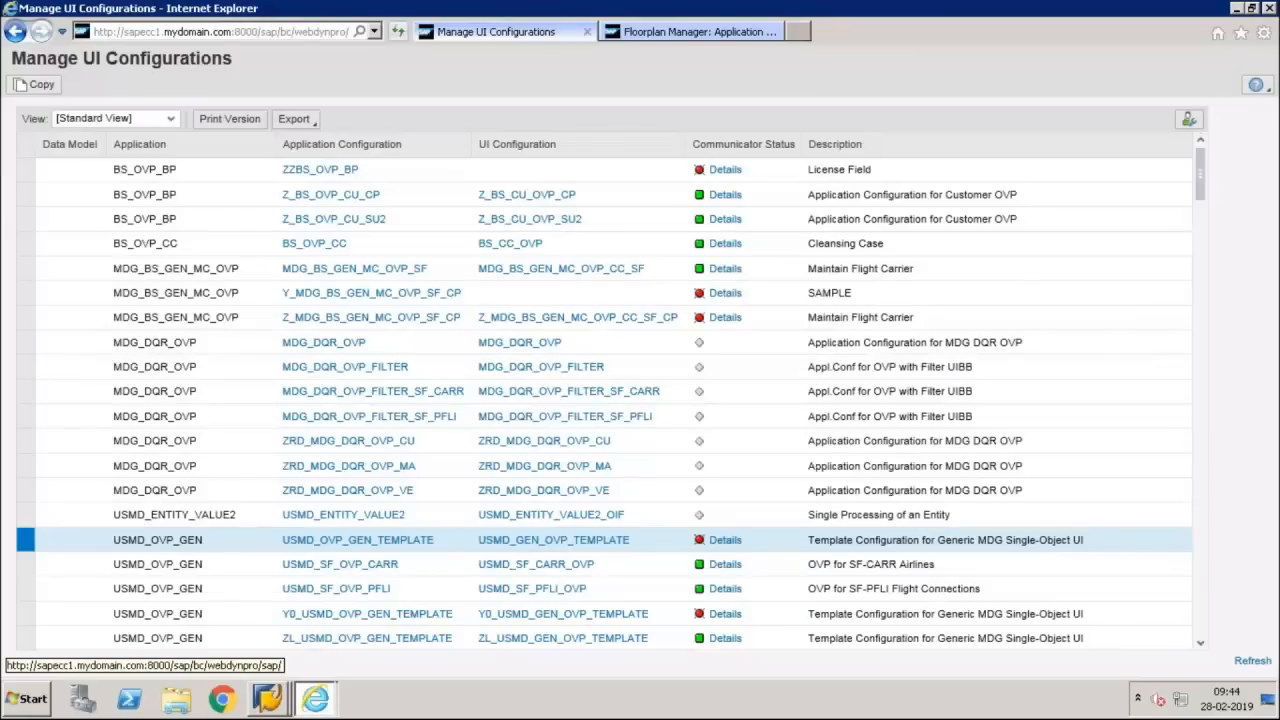
{"action": "left_click", "coordinate": [735, 36]}
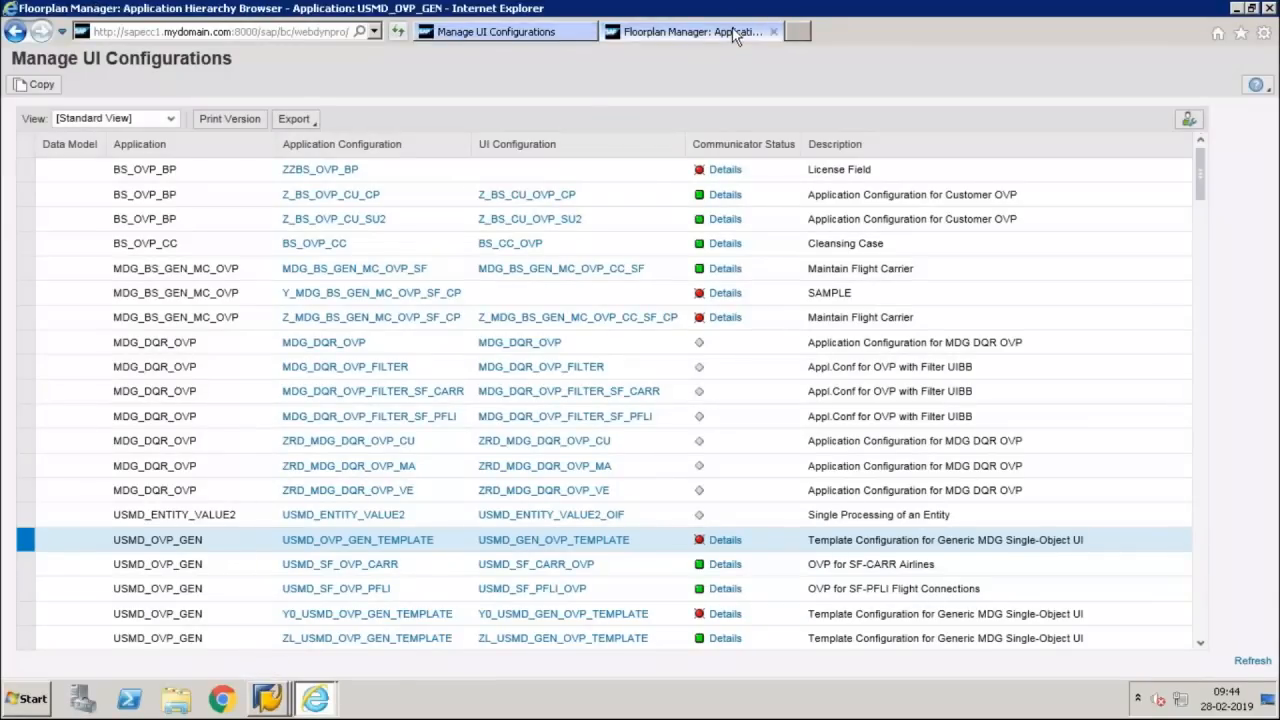
{"action": "left_click", "coordinate": [558, 31]}
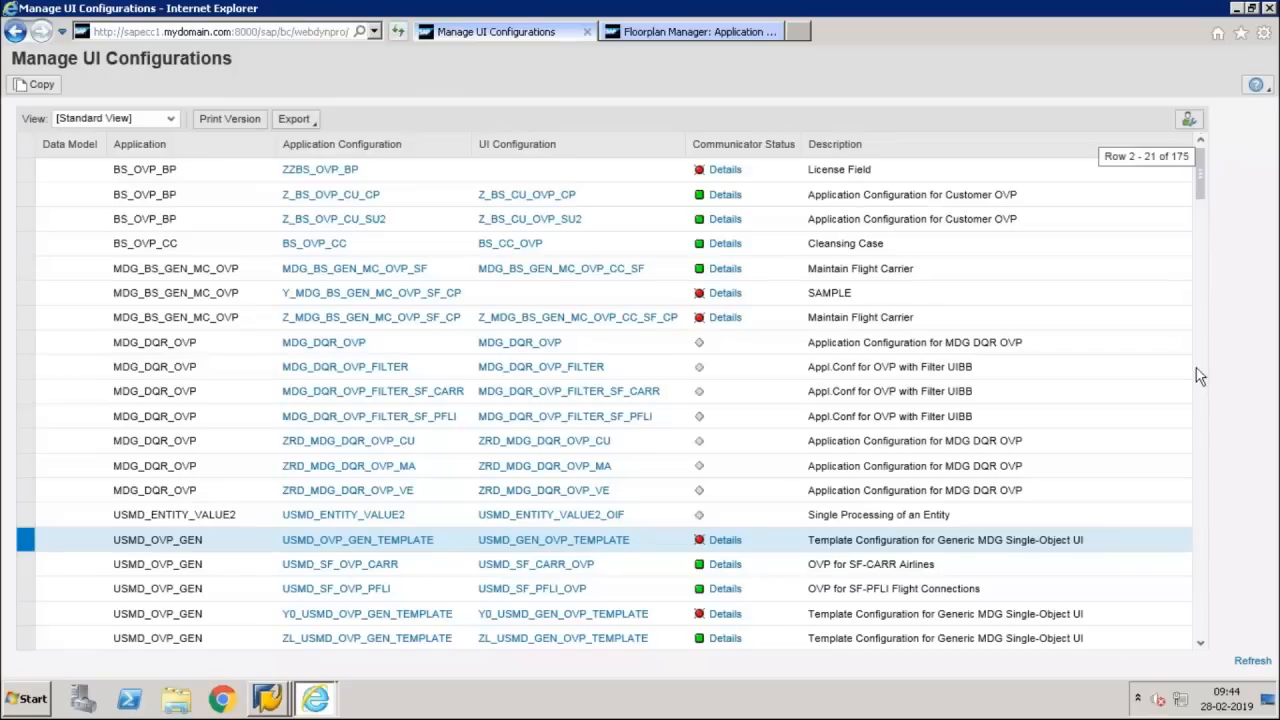
{"action": "left_click_drag", "start_coordinate": [1200, 376], "coordinate": [1205, 441]}
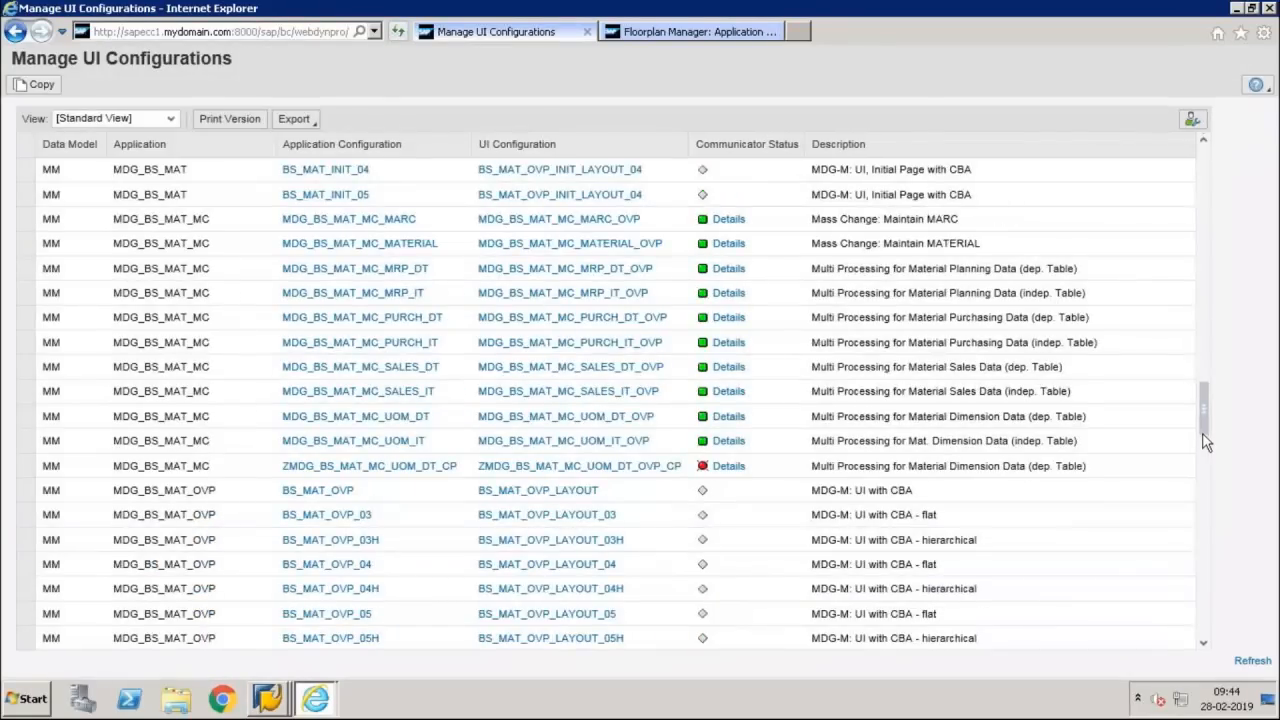
{"action": "left_click_drag", "start_coordinate": [1205, 441], "coordinate": [1208, 580]}
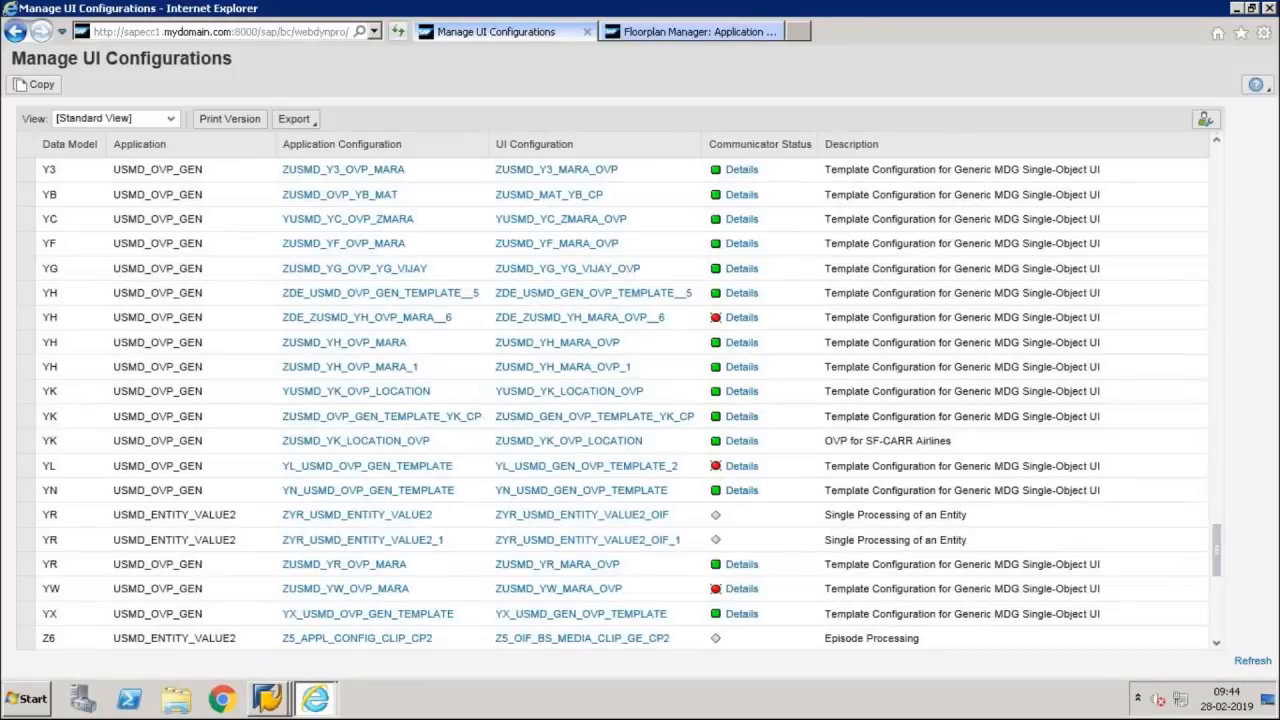
{"action": "left_click", "coordinate": [1219, 138]}
{"action": "left_click", "coordinate": [1219, 138]}
{"action": "left_click", "coordinate": [1219, 138]}
{"action": "left_click", "coordinate": [1219, 138]}
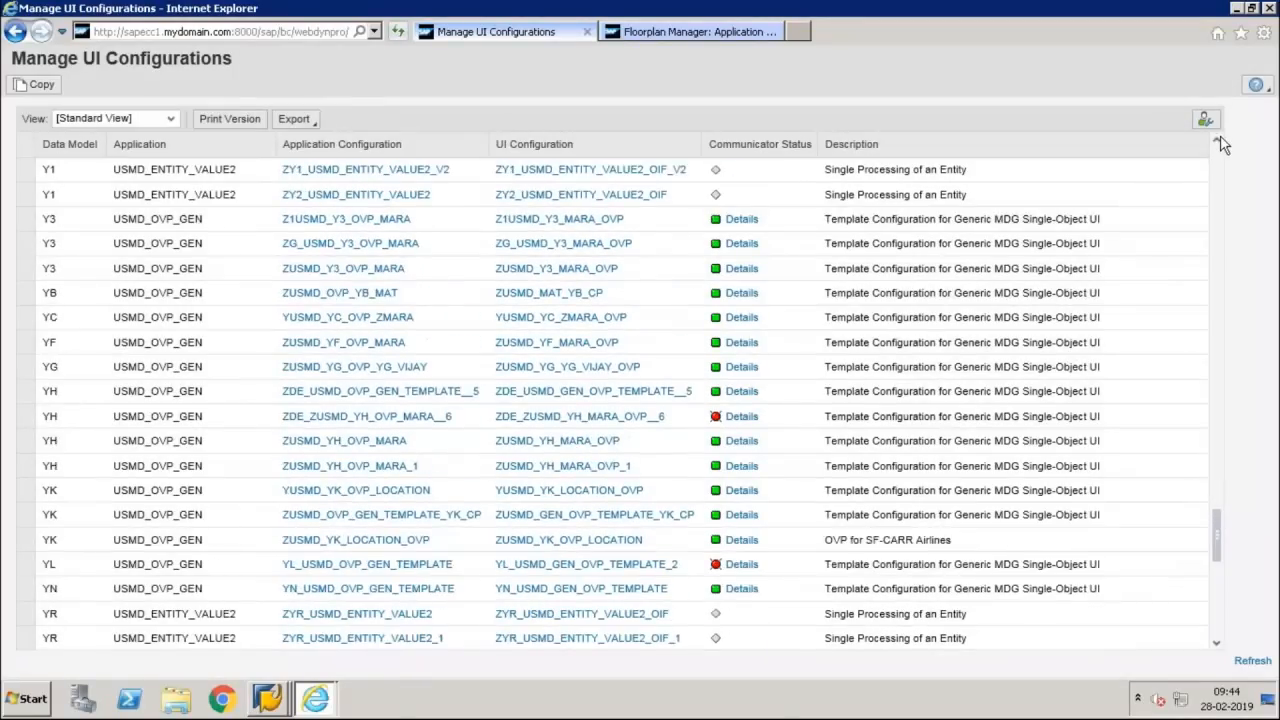
{"action": "left_click", "coordinate": [1219, 138]}
{"action": "left_click", "coordinate": [1219, 139]}
{"action": "left_click", "coordinate": [1219, 139]}
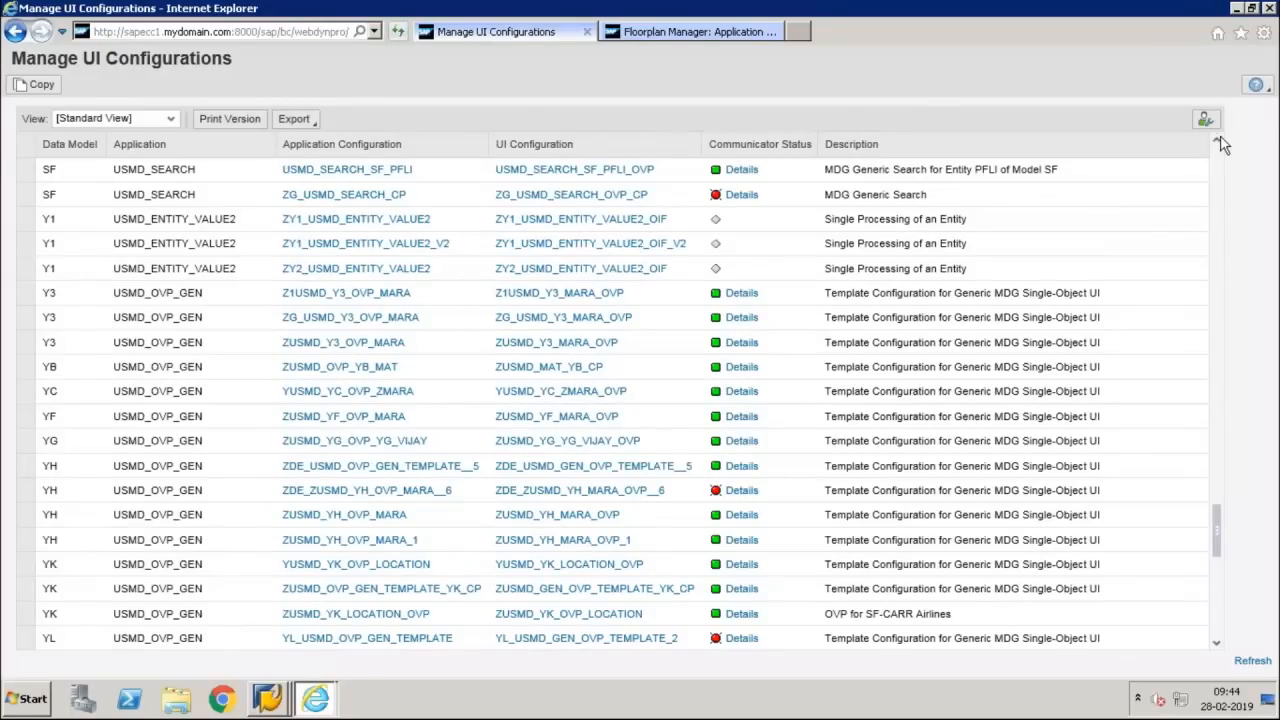
{"action": "left_click", "coordinate": [1219, 139]}
{"action": "left_click", "coordinate": [1219, 139]}
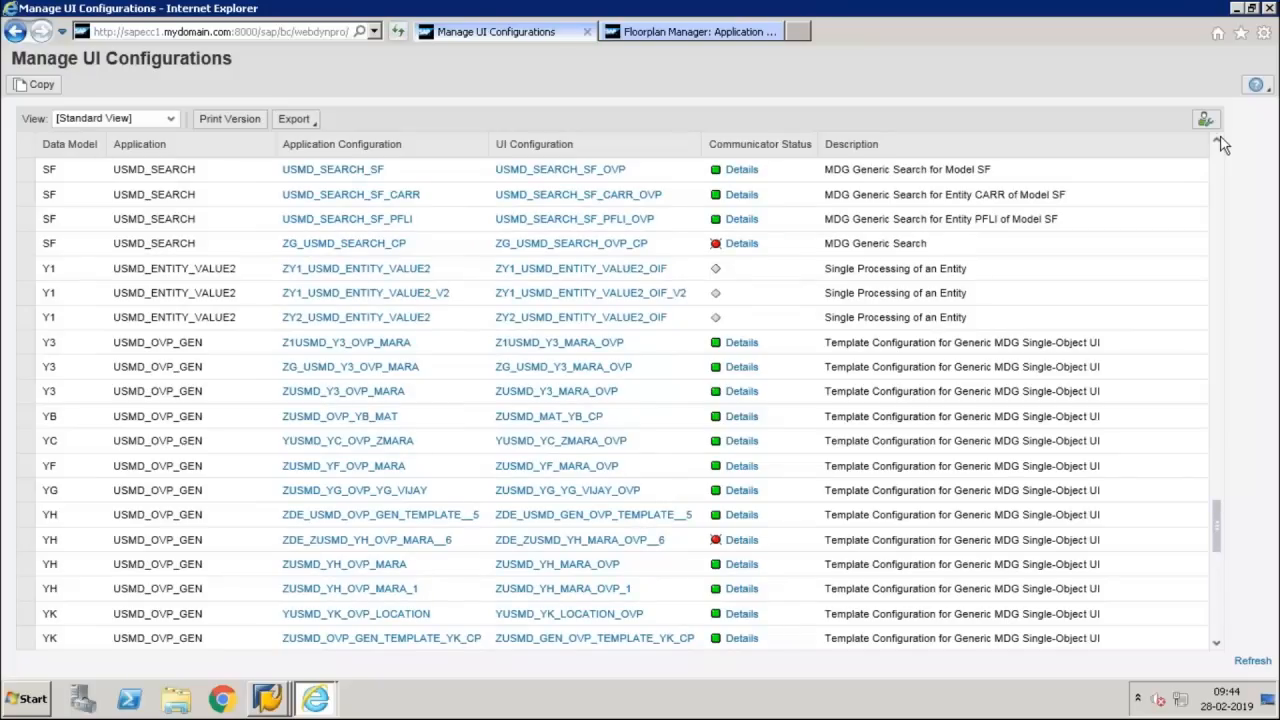
{"action": "left_click", "coordinate": [1219, 139]}
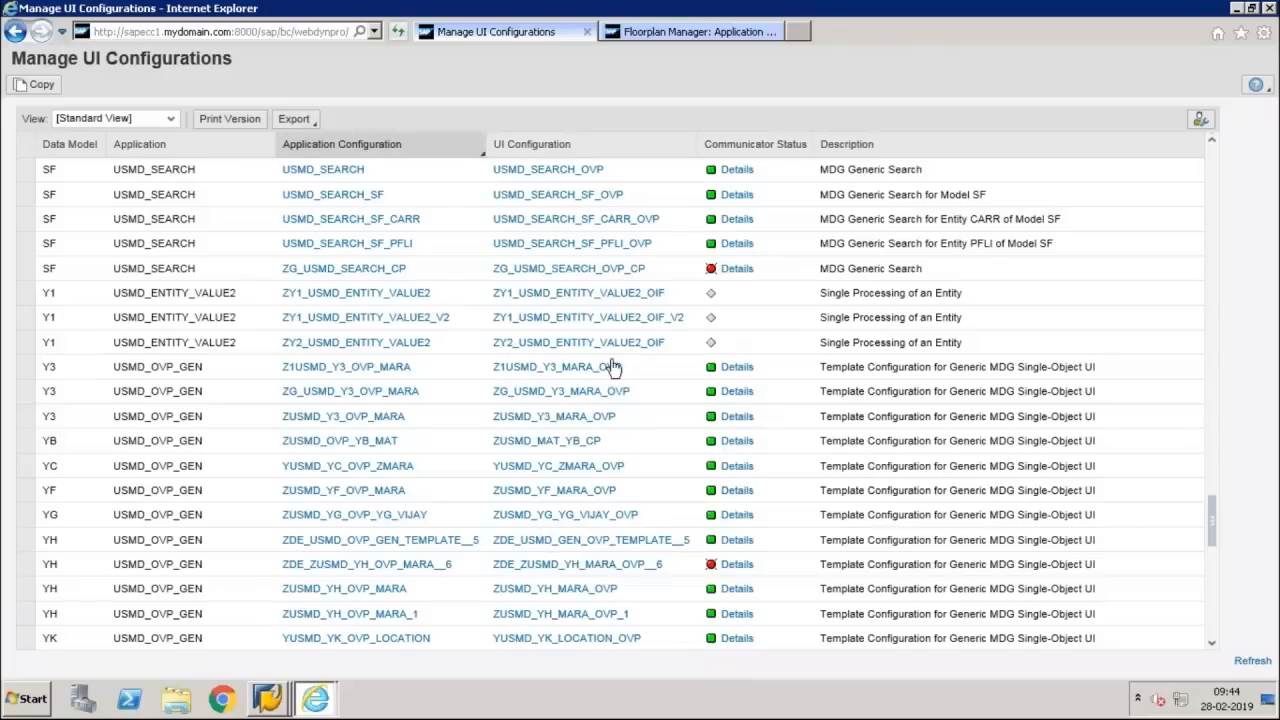
Return to the implementation guide in SAP GUI and reopen the Edit Data Model activity, accepting the notice
{"action": "left_click", "coordinate": [268, 700]}
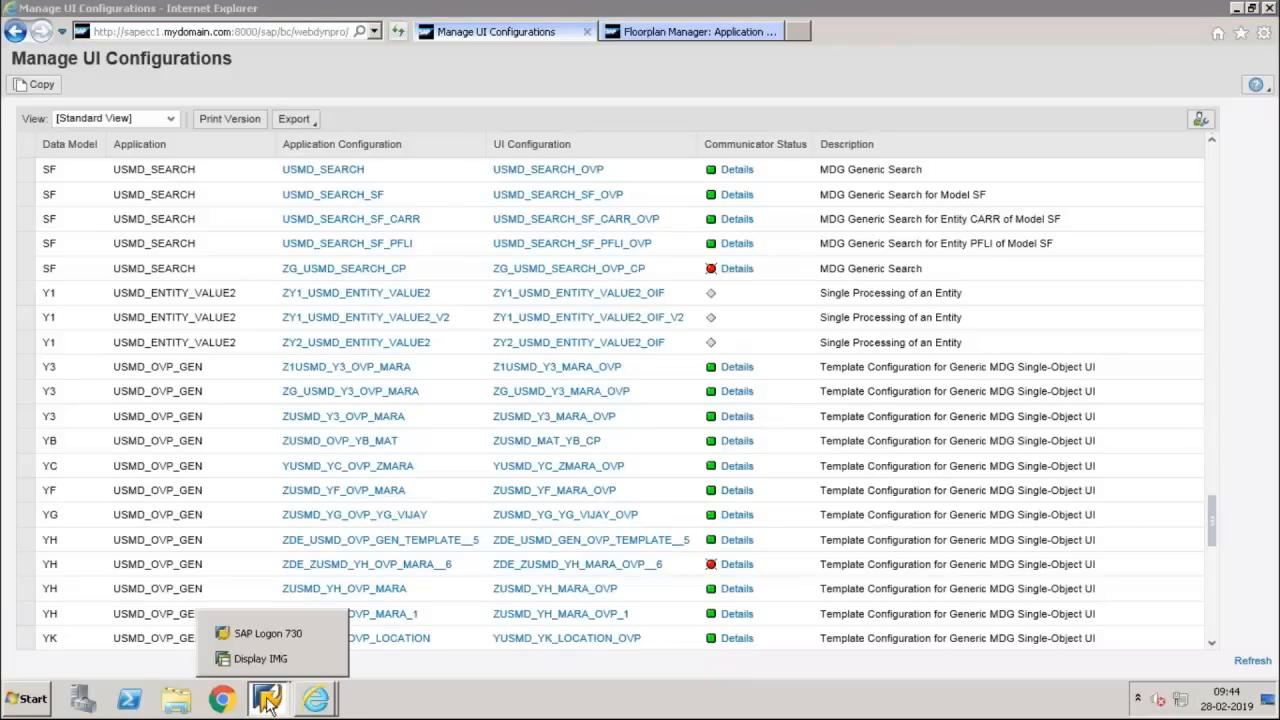
{"action": "left_click", "coordinate": [268, 659]}
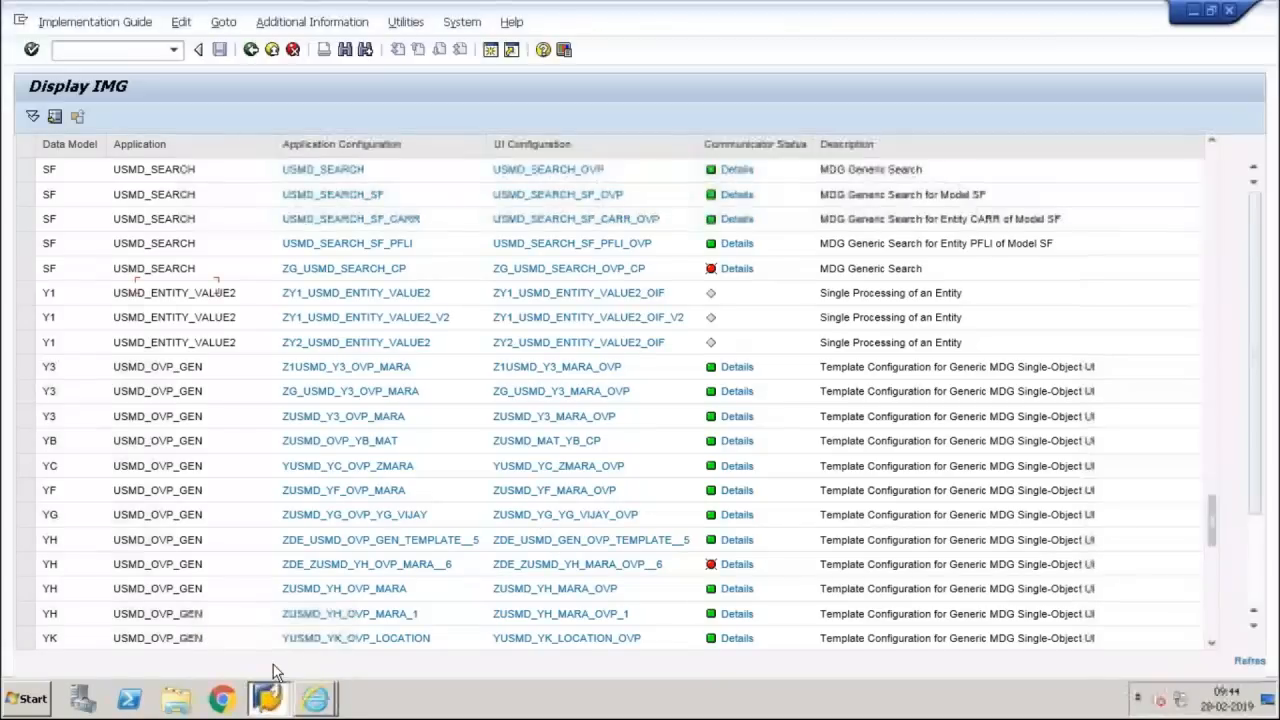
{"action": "left_click", "coordinate": [123, 286]}
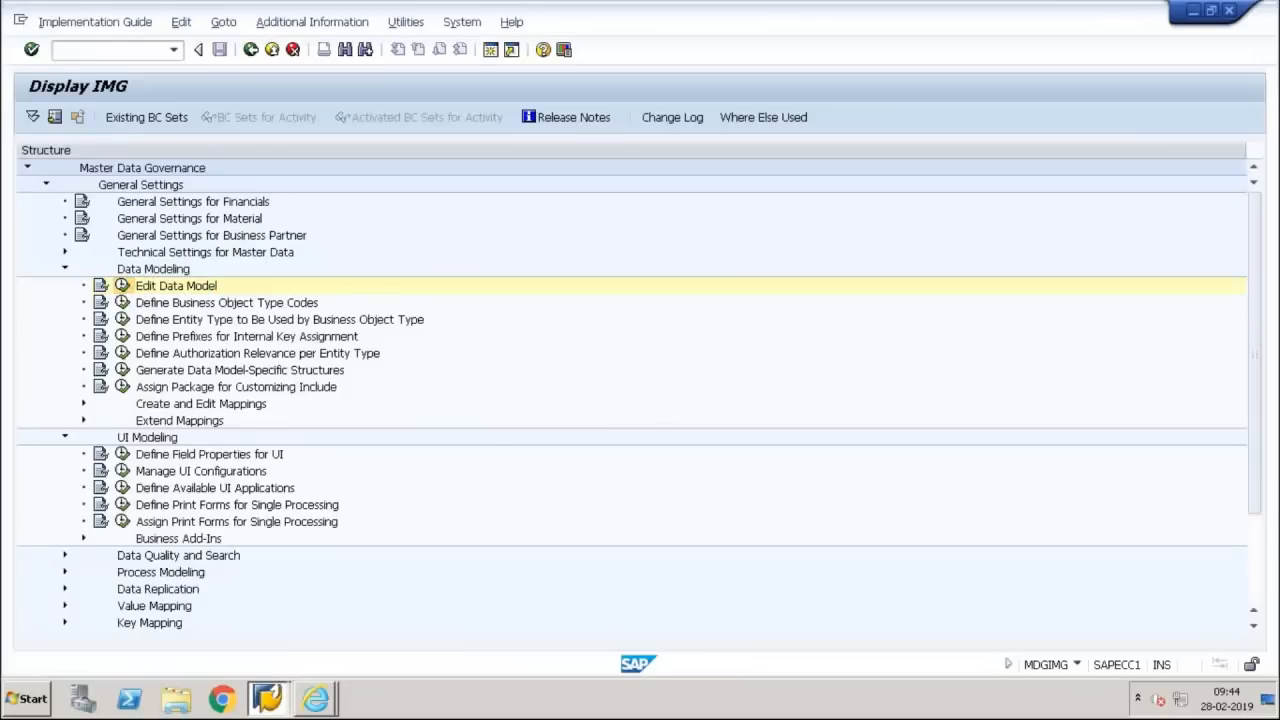
{"action": "key", "text": "Return"}
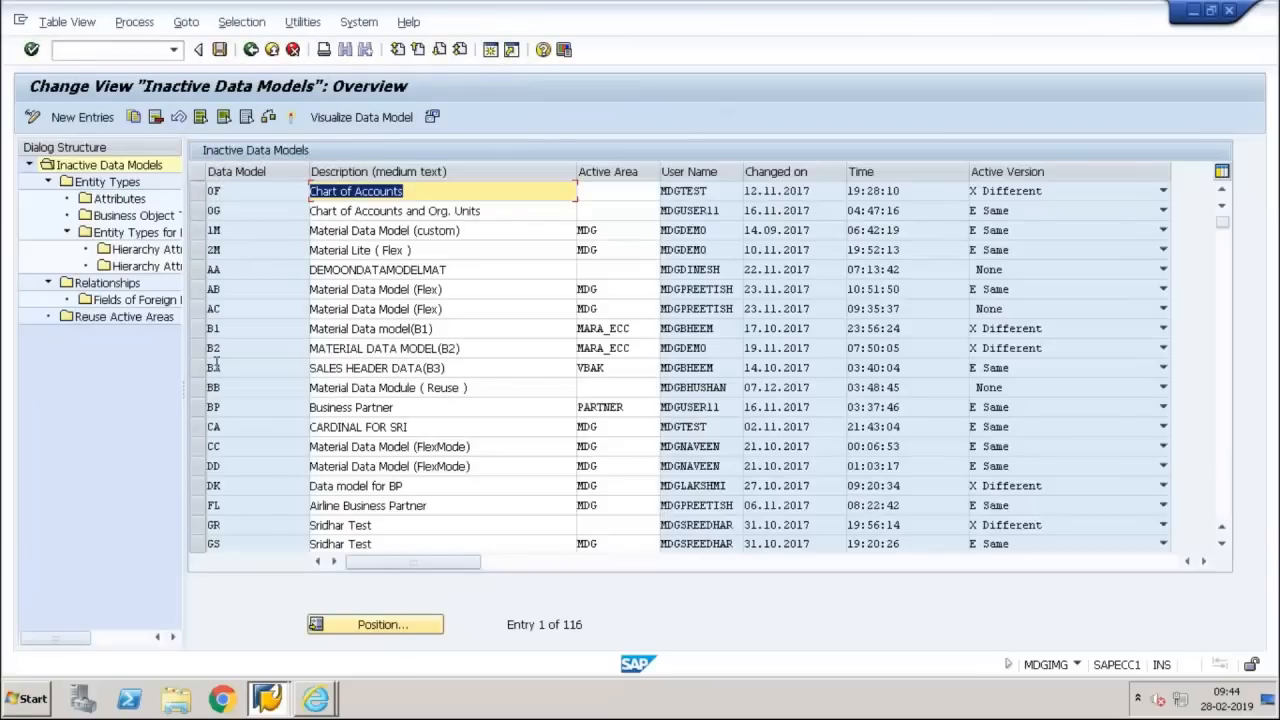
Find data model Y3, Material Data Model (y3), in the inactive data models list and select its row
{"action": "left_click", "coordinate": [242, 441]}
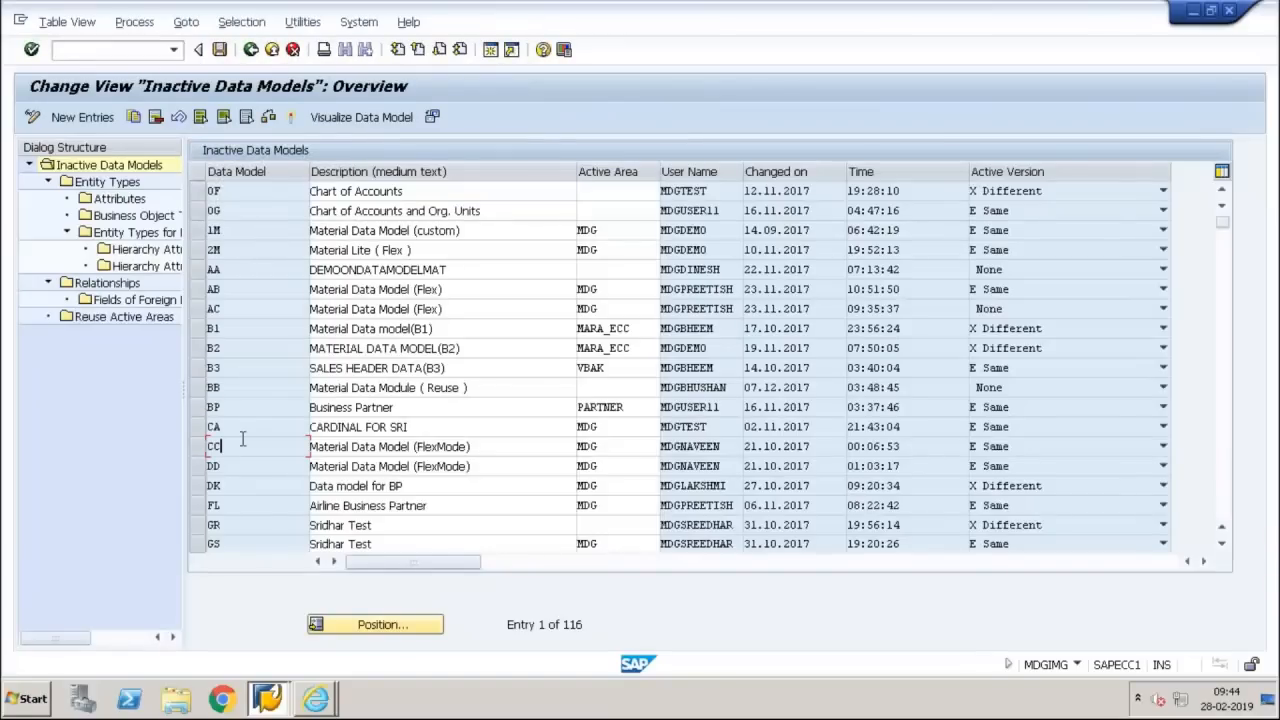
{"action": "key", "text": "Page_Down"}
{"action": "key", "text": "Page_Down"}
{"action": "key", "text": "Page_Down"}
{"action": "key", "text": "Page_Down"}
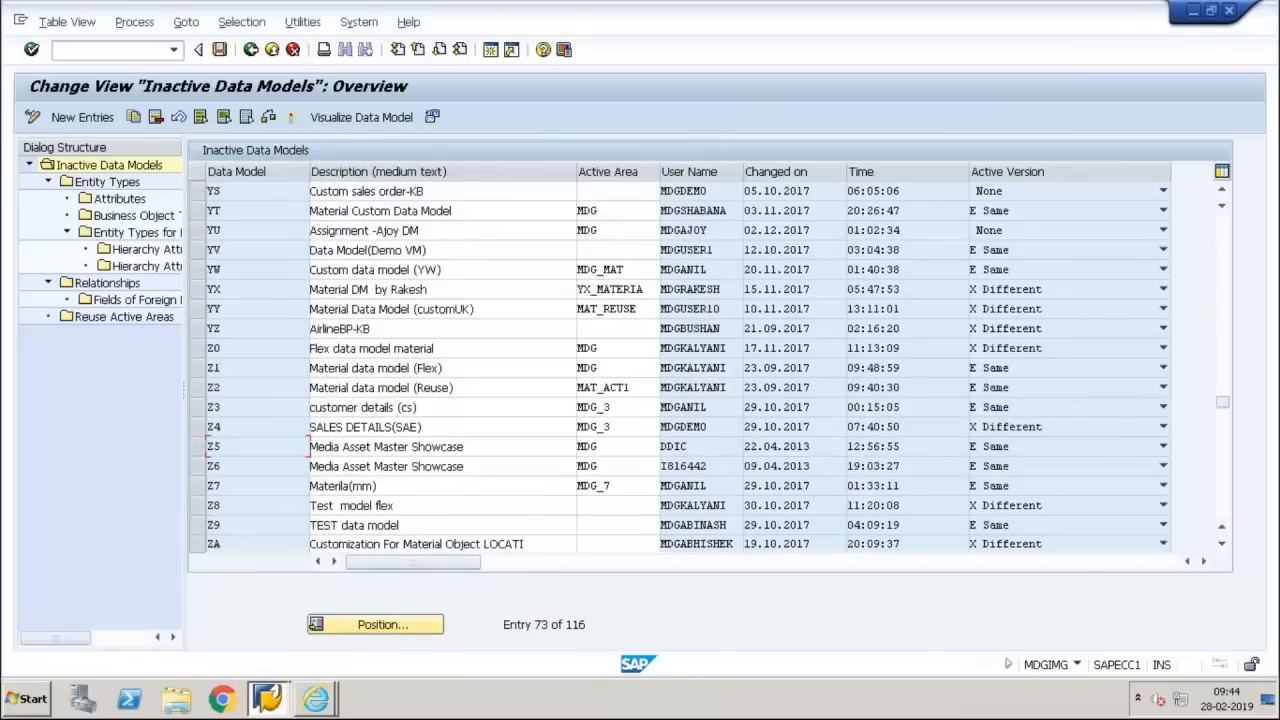
{"action": "key", "text": "Page_Up"}
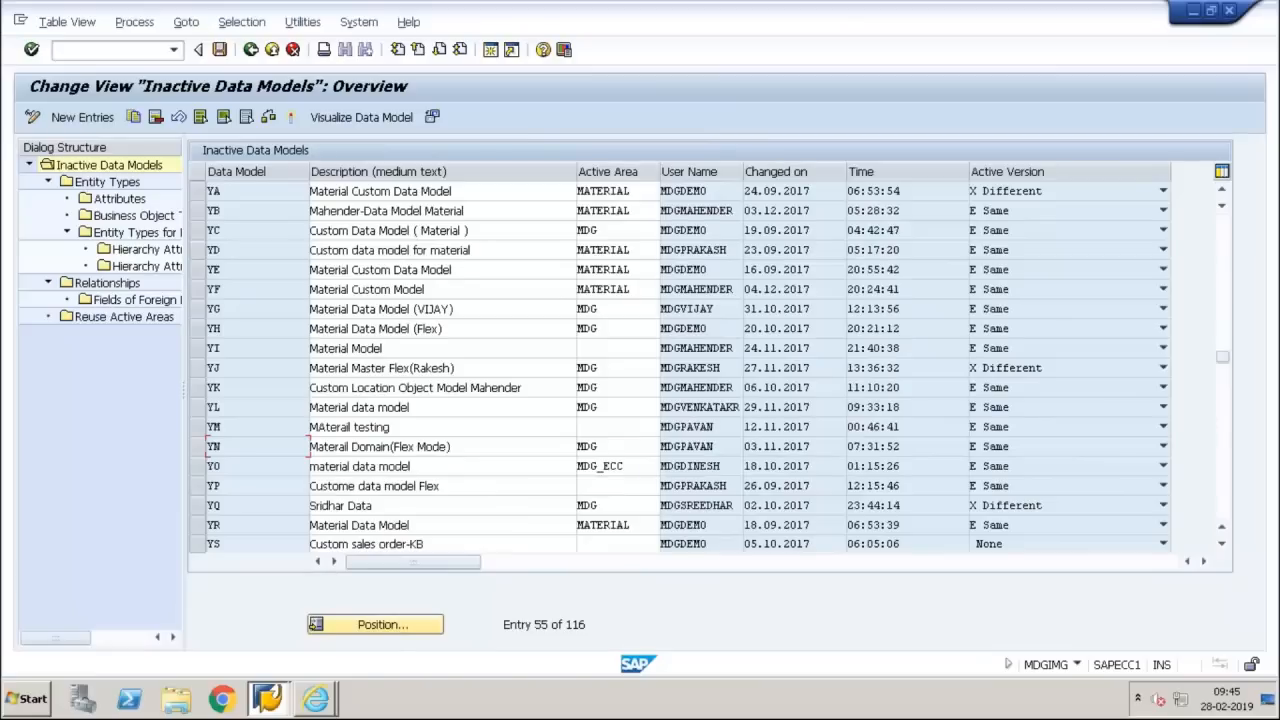
{"action": "key", "text": "Page_Up"}
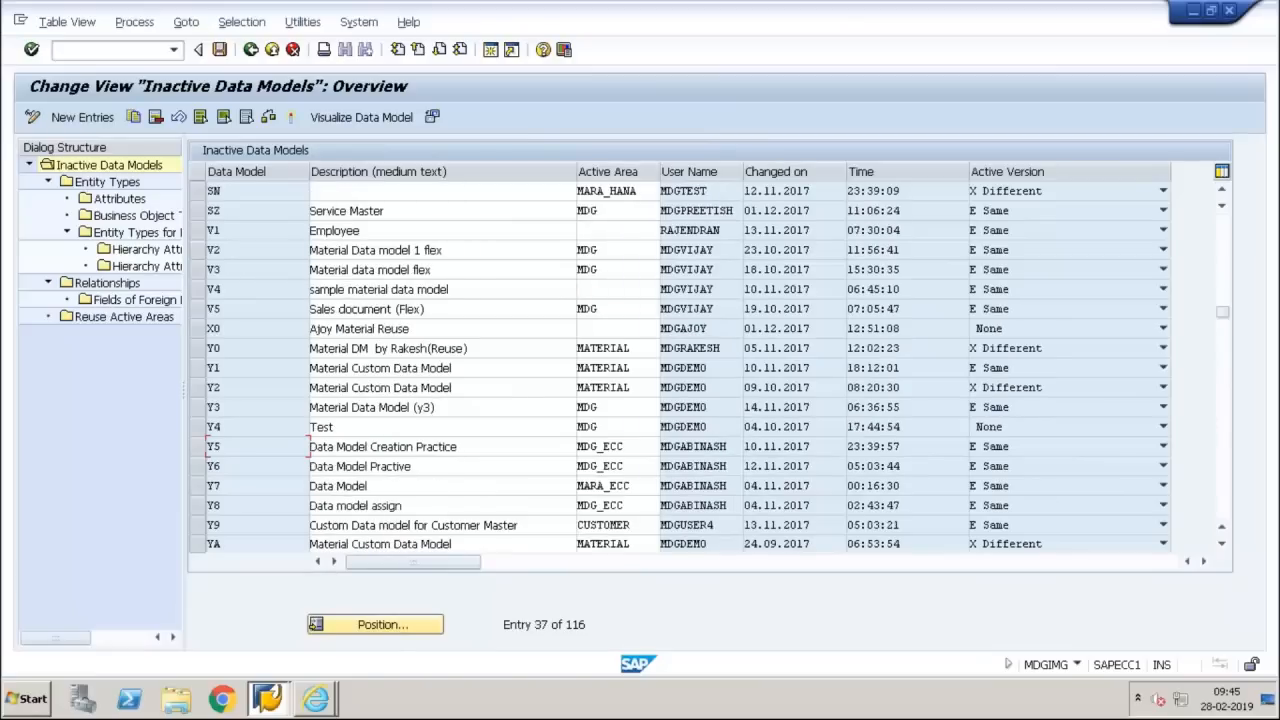
{"action": "left_click", "coordinate": [199, 407]}
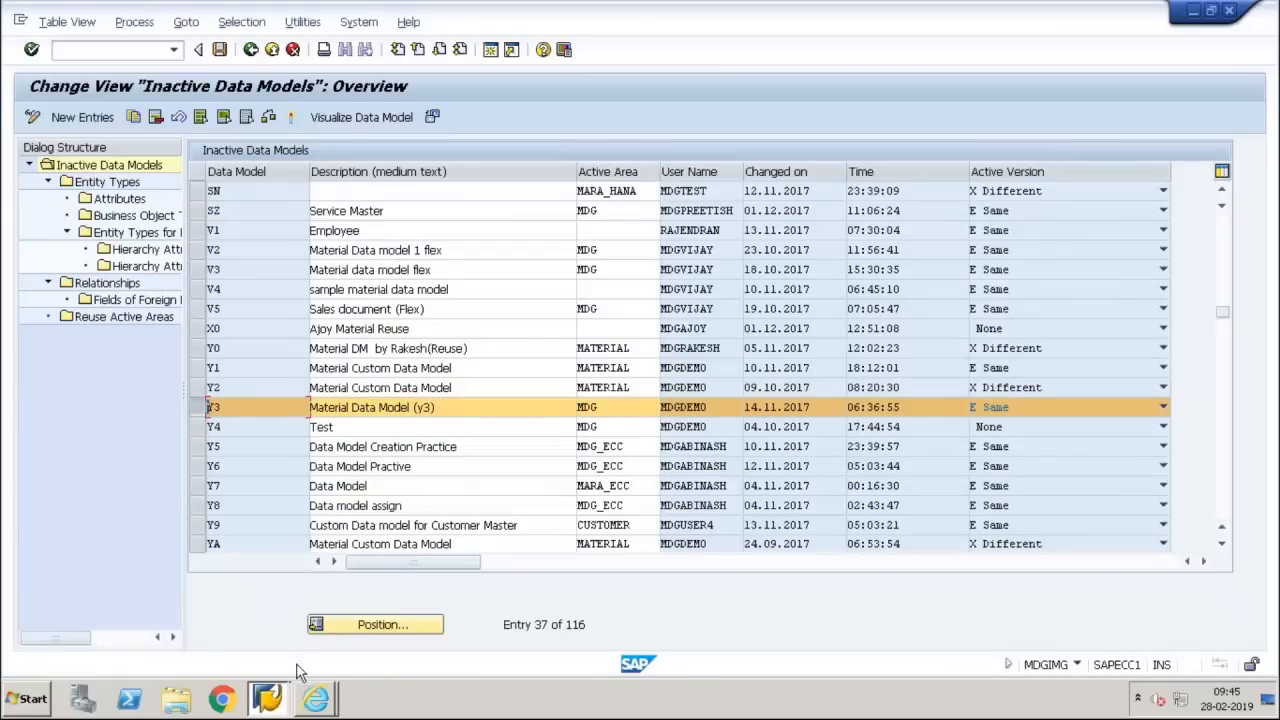
Switch to Internet Explorer and check the deep-copy hierarchy of USMD_OVP_GEN against the existing entries in the UI configurations list
{"action": "left_click", "coordinate": [312, 696]}
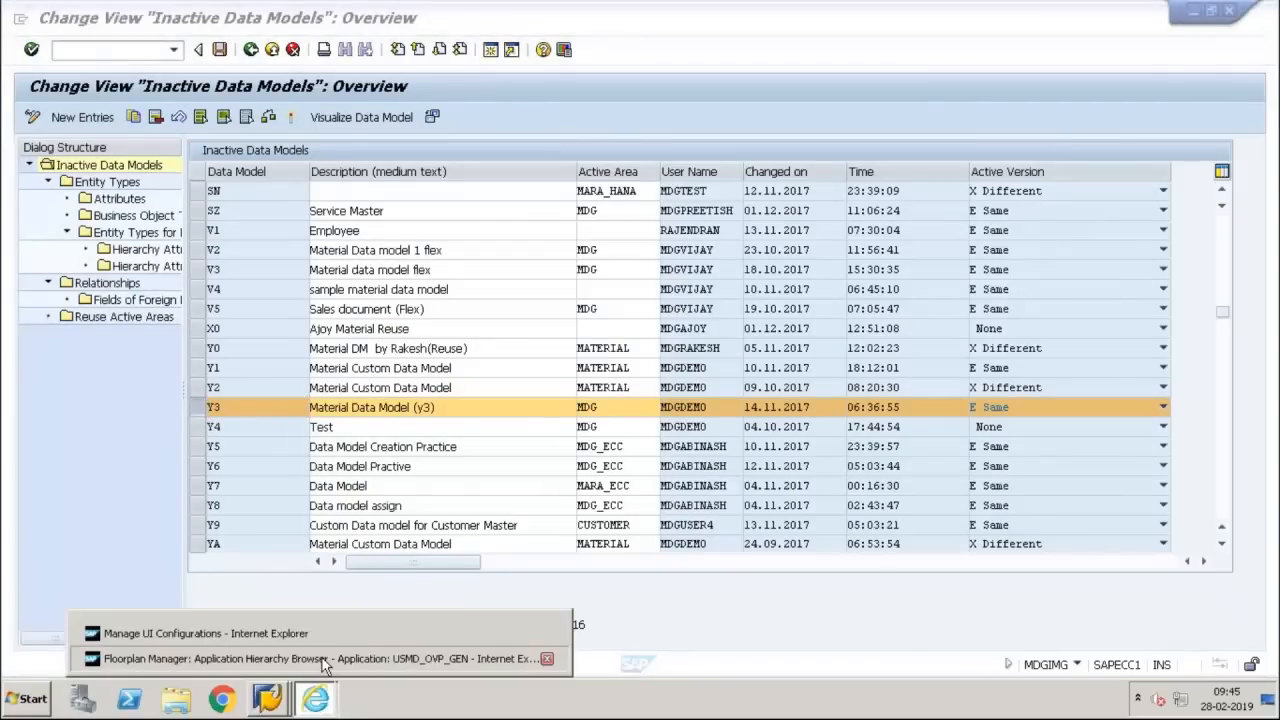
{"action": "left_click", "coordinate": [322, 659]}
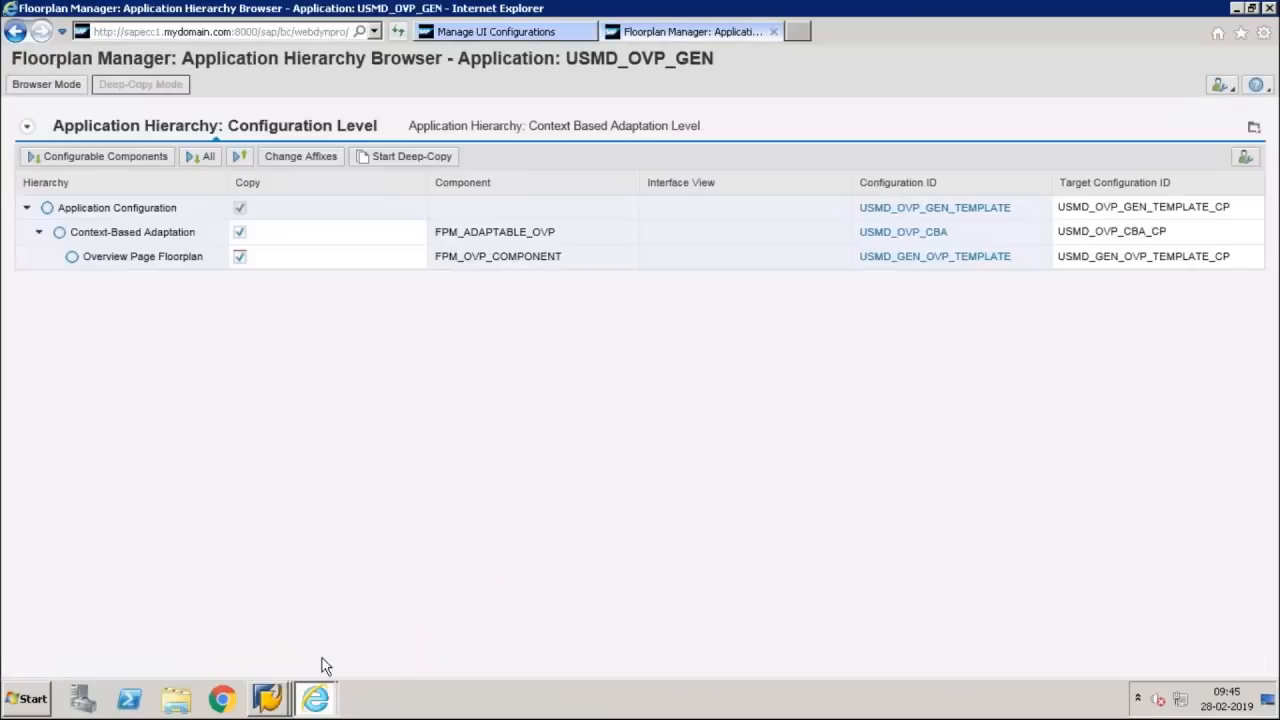
{"action": "left_click", "coordinate": [560, 31]}
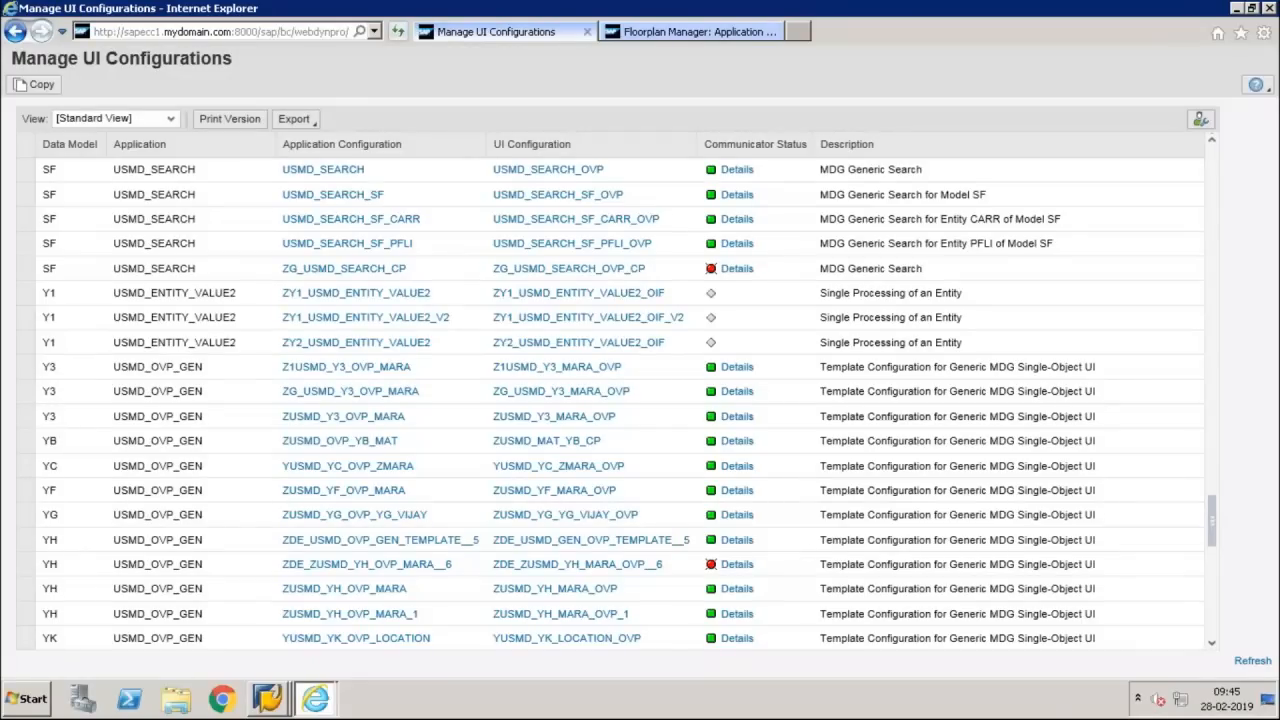
{"action": "left_click", "coordinate": [703, 36]}
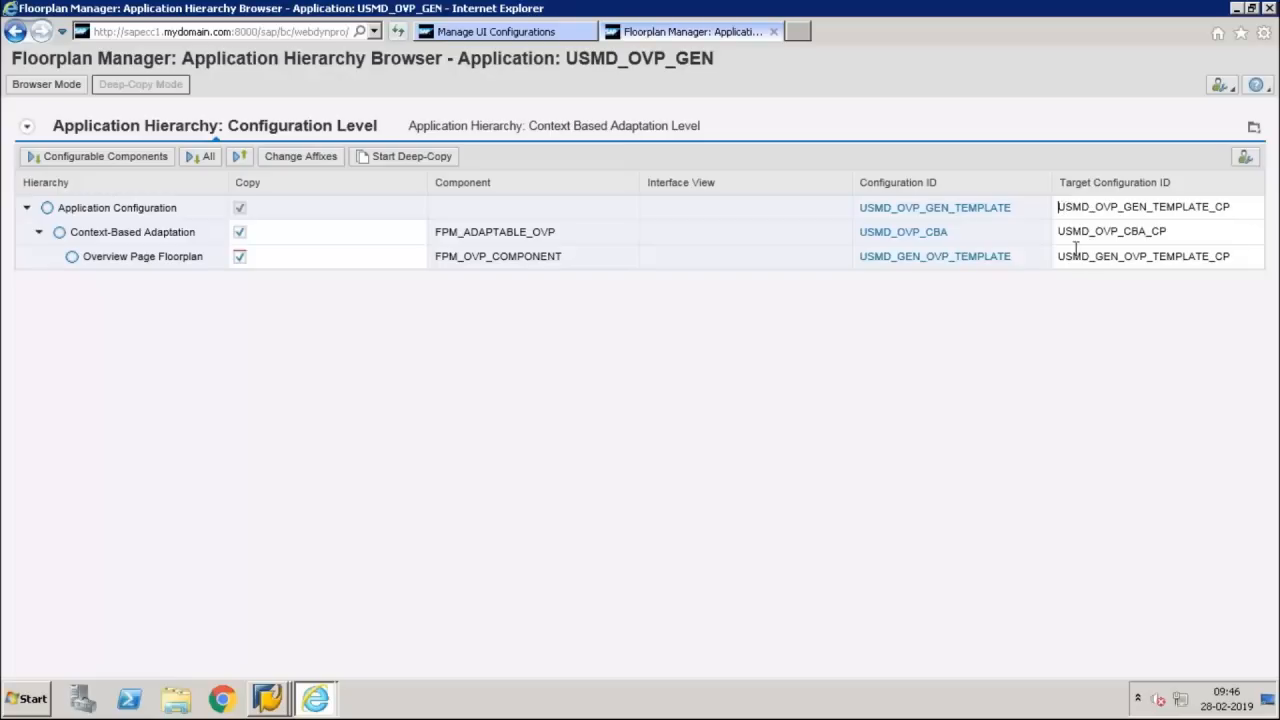
Change the affixes of the target configuration IDs, setting the prefix to Y3 and keeping the suffix CP
{"action": "left_click_drag", "start_coordinate": [1062, 206], "coordinate": [1089, 206]}
{"action": "left_click", "coordinate": [1070, 256]}
{"action": "left_click", "coordinate": [300, 157]}
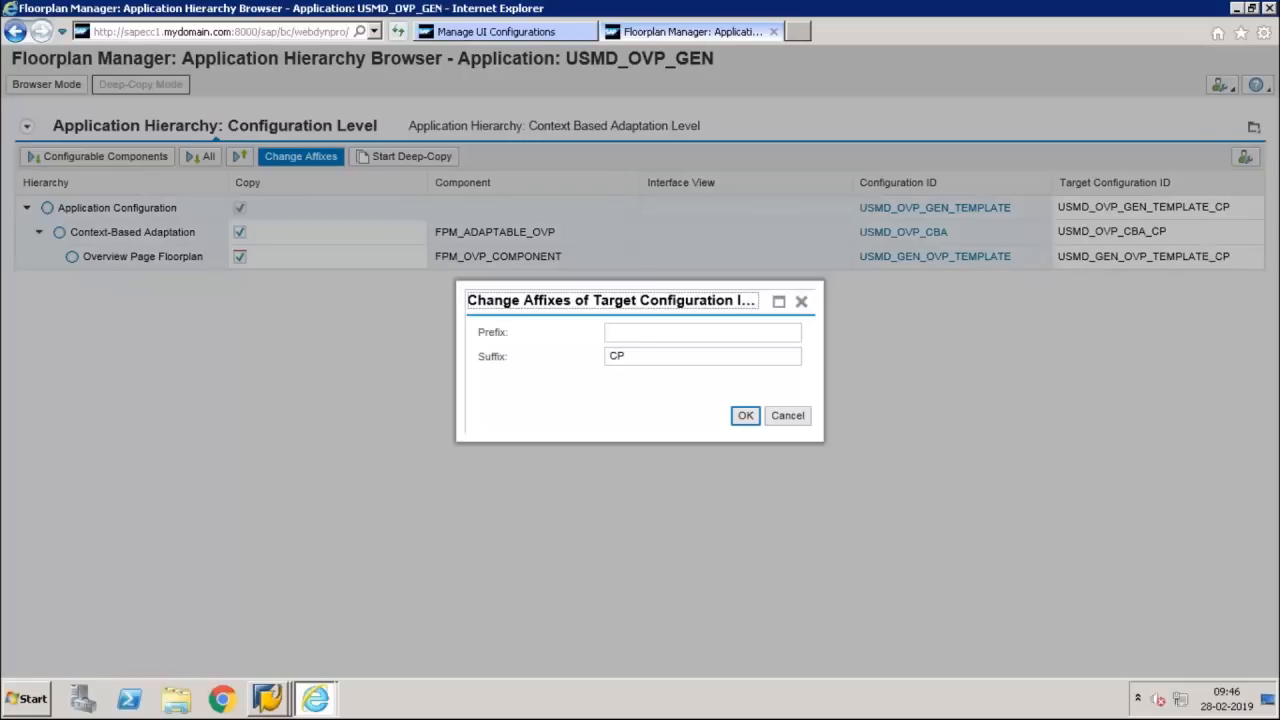
{"action": "left_click", "coordinate": [683, 334]}
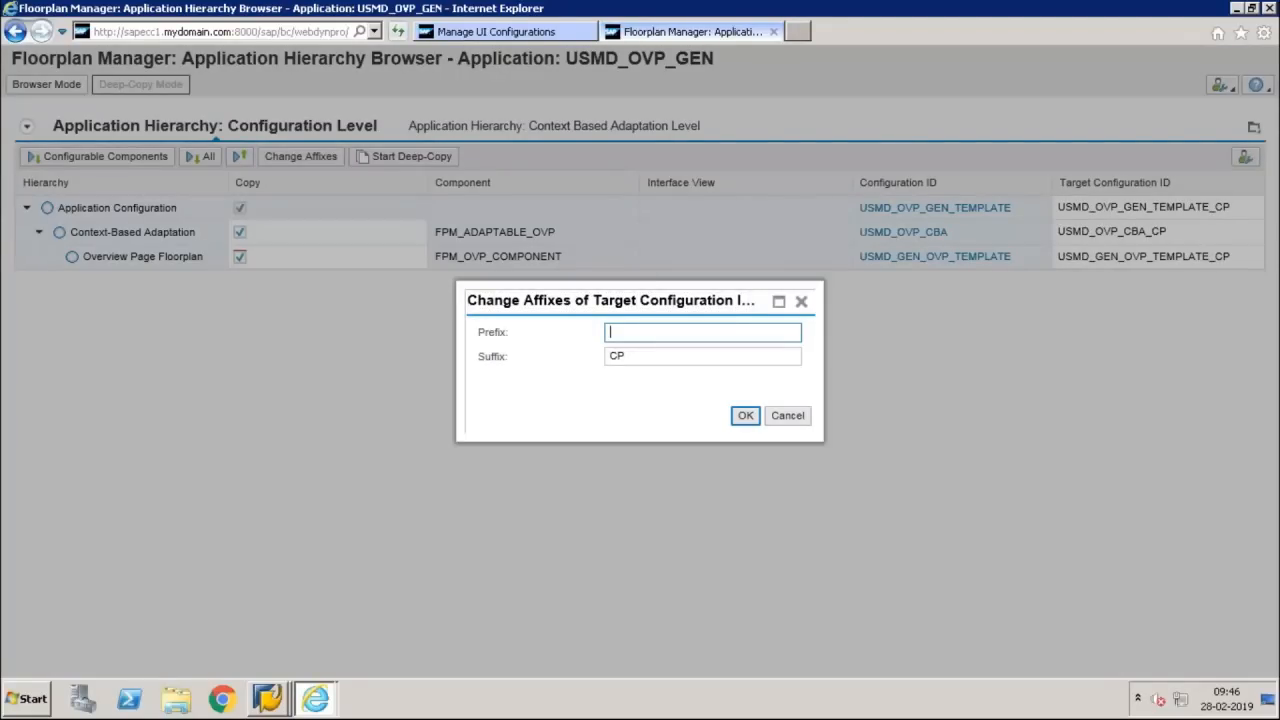
{"action": "type", "text": "y3"}
{"action": "left_click", "coordinate": [742, 418]}
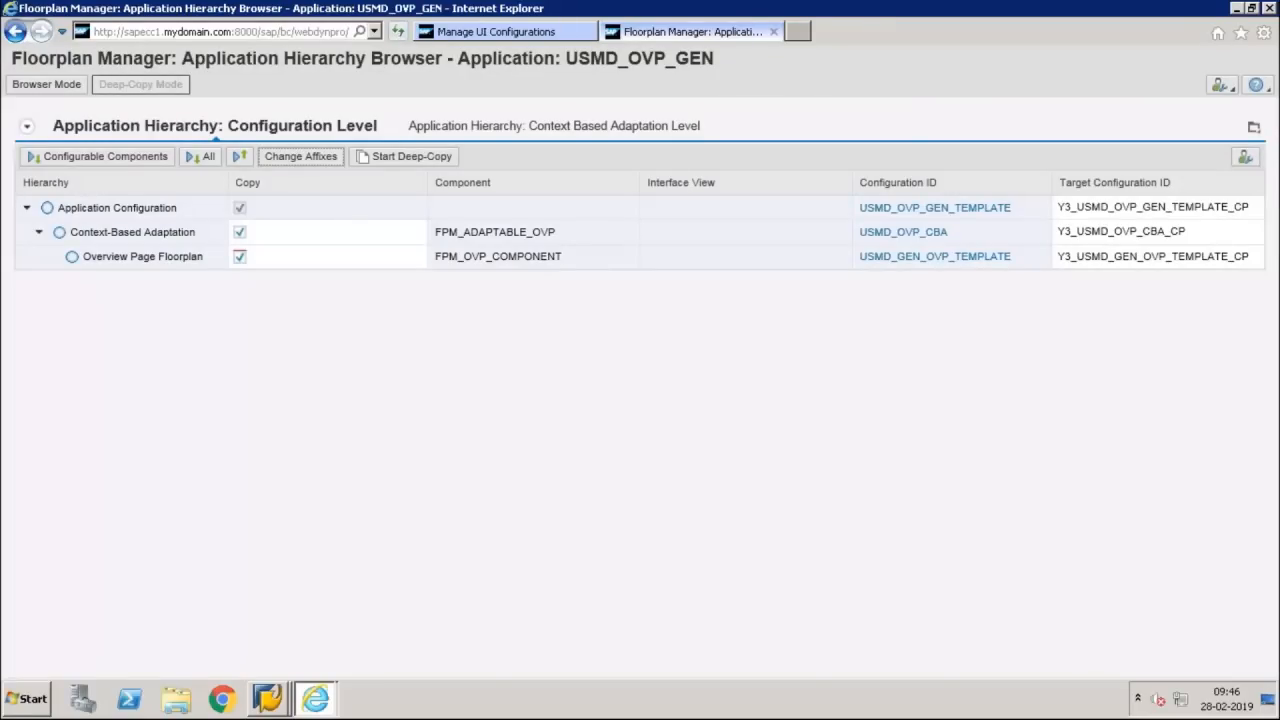
Switch to UI Model.pdf in Acrobat Reader, highlight the application configuration naming convention ZUSMD_DM_OVP_ENTYTY/BO TYPE and enlarge the page to 26.4%
{"action": "mouse_move", "coordinate": [814, 8]}
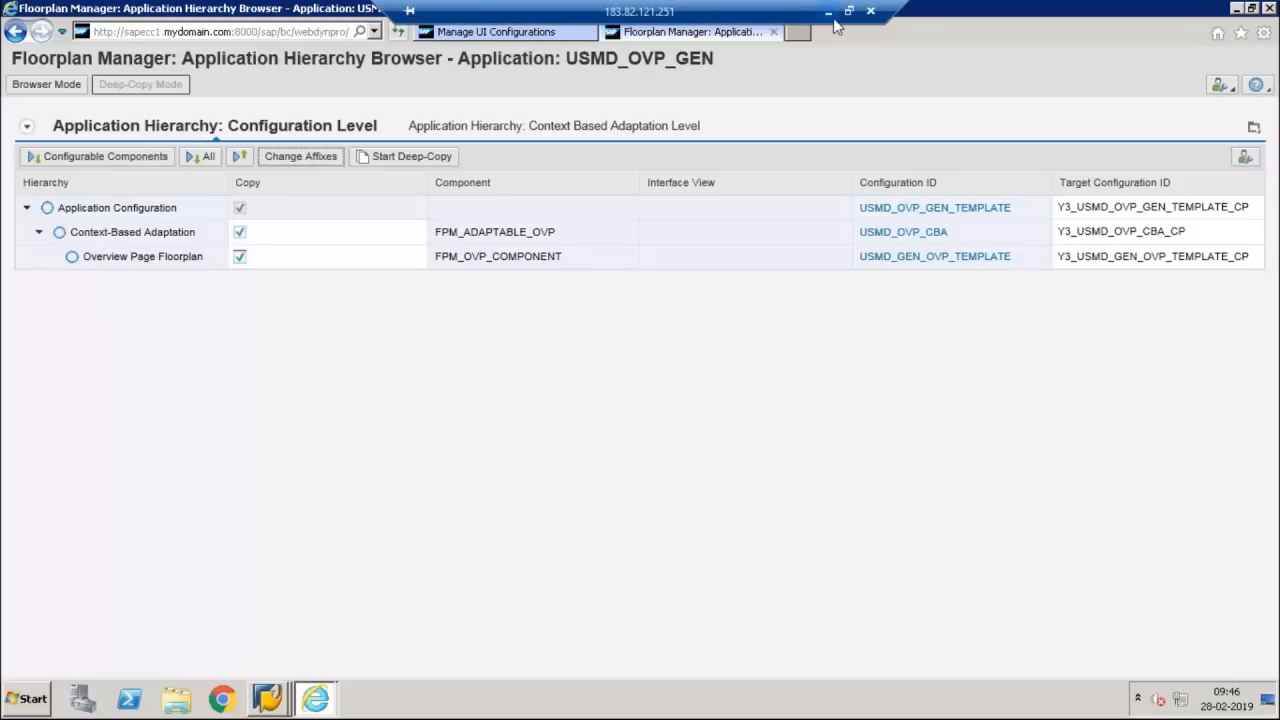
{"action": "left_click", "coordinate": [833, 18]}
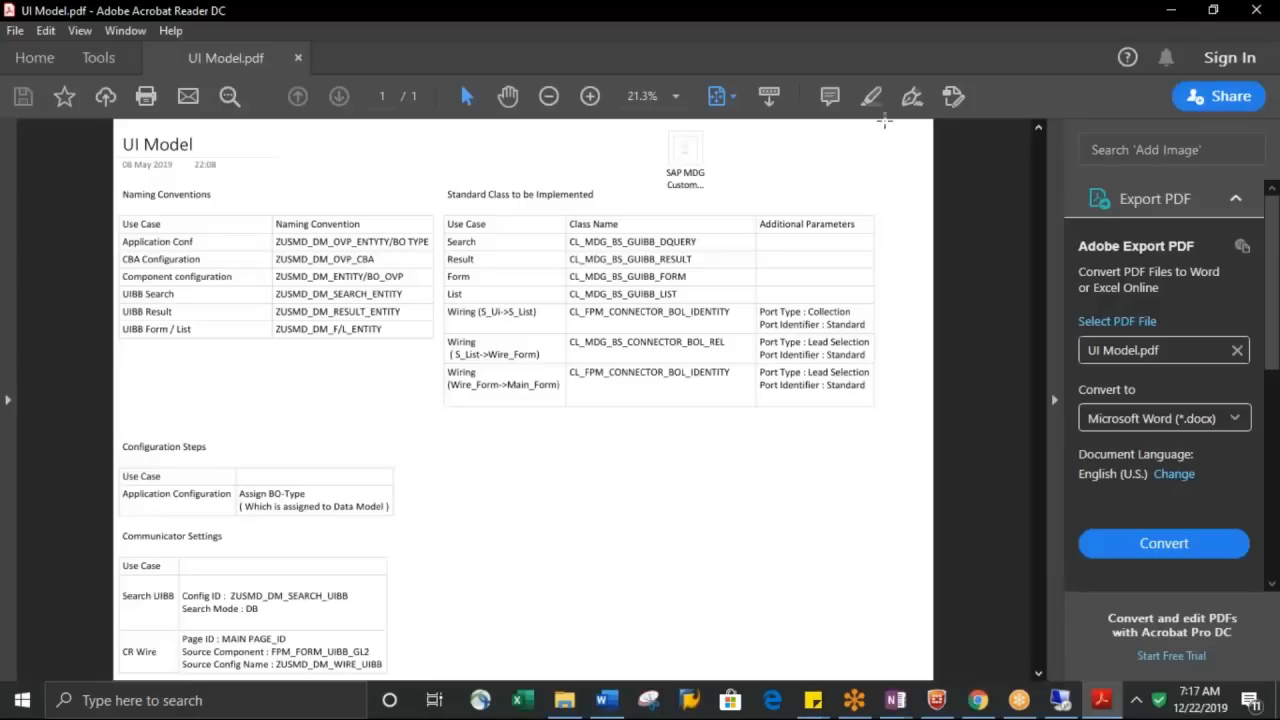
{"action": "left_click", "coordinate": [873, 98]}
{"action": "left_click_drag", "start_coordinate": [278, 241], "coordinate": [424, 243]}
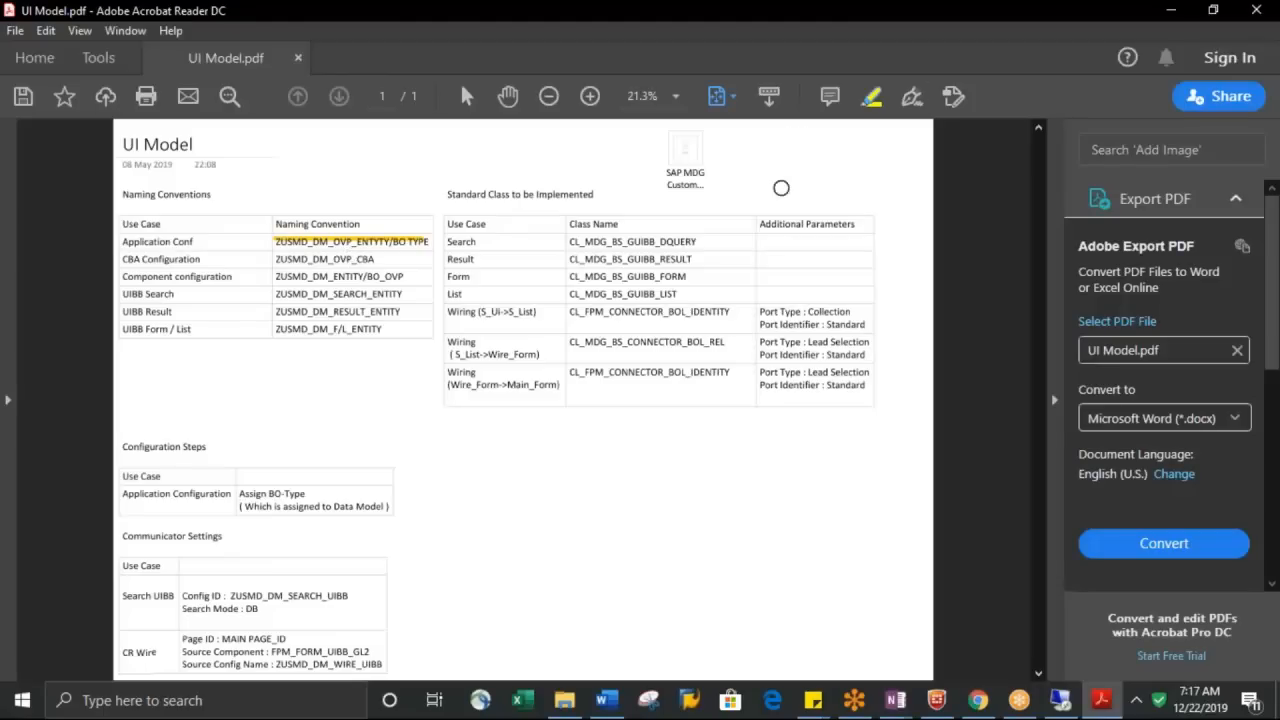
{"action": "left_click", "coordinate": [590, 96]}
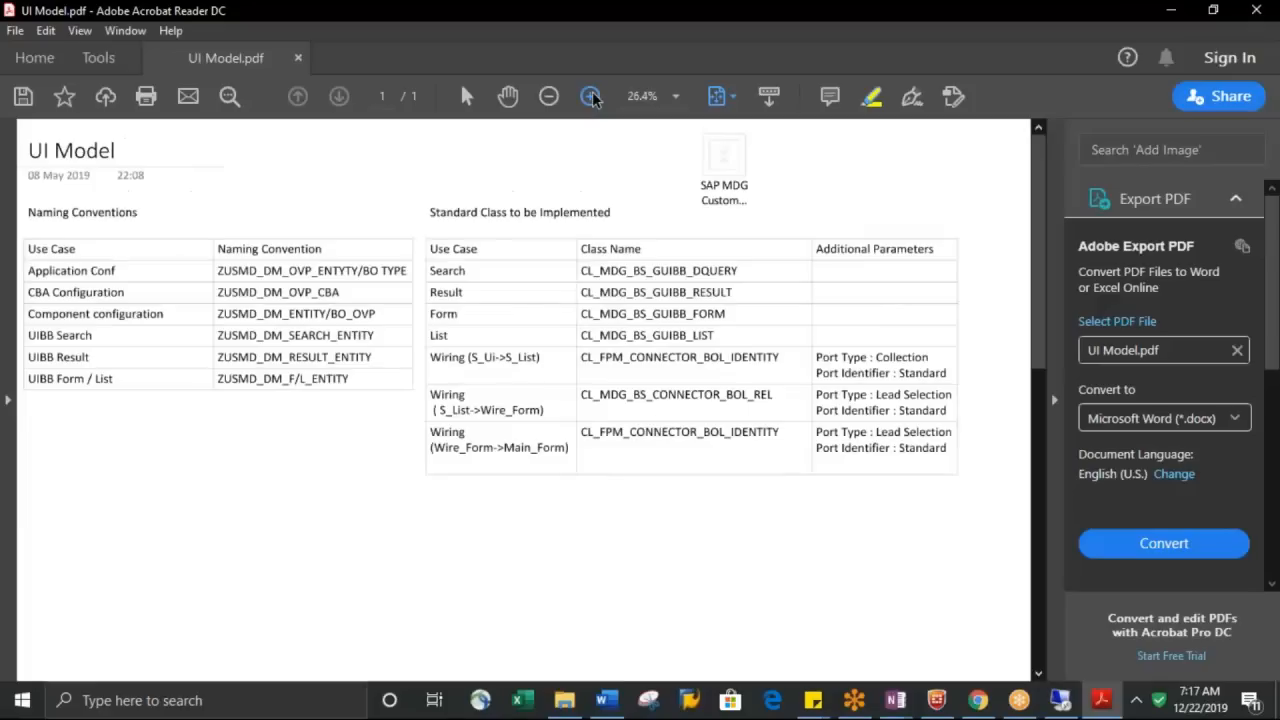
Enlarge the naming conventions page to 33.3%, switch back to the Remote Desktop session and take it out of full screen
{"action": "left_click", "coordinate": [590, 96]}
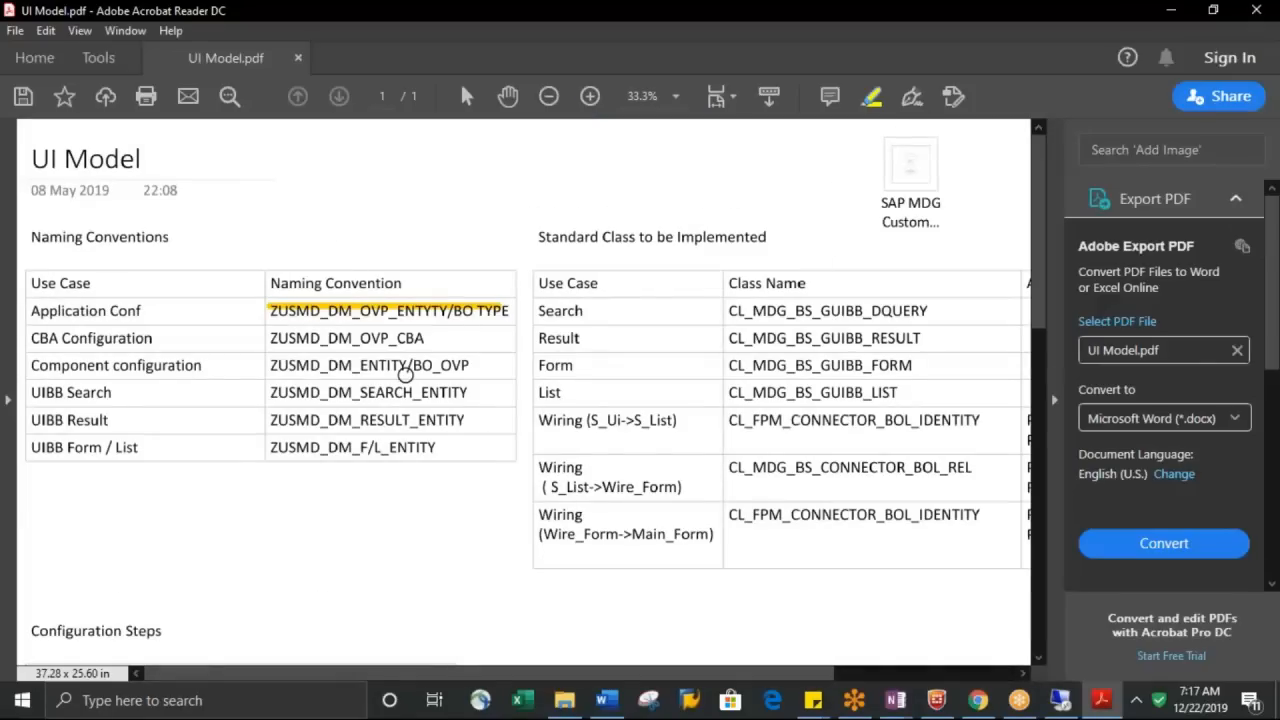
{"action": "key", "text": "alt+Tab"}
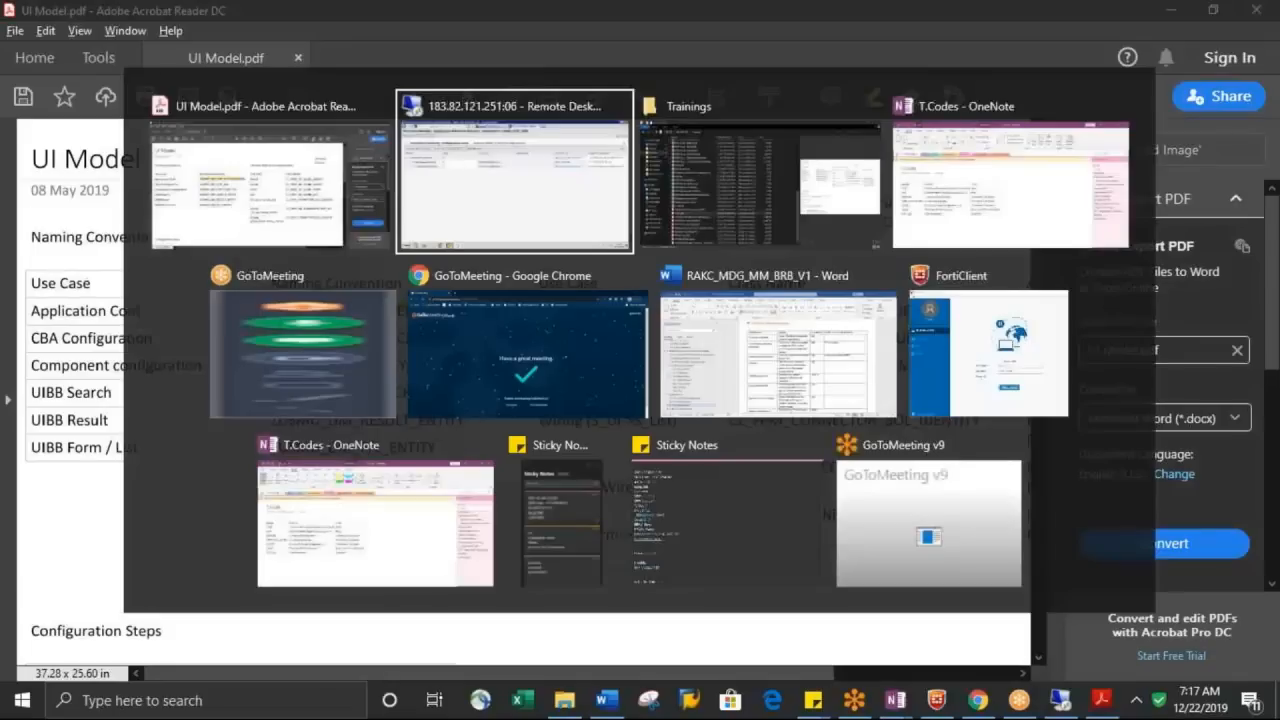
{"action": "key", "text": "alt+Tab"}
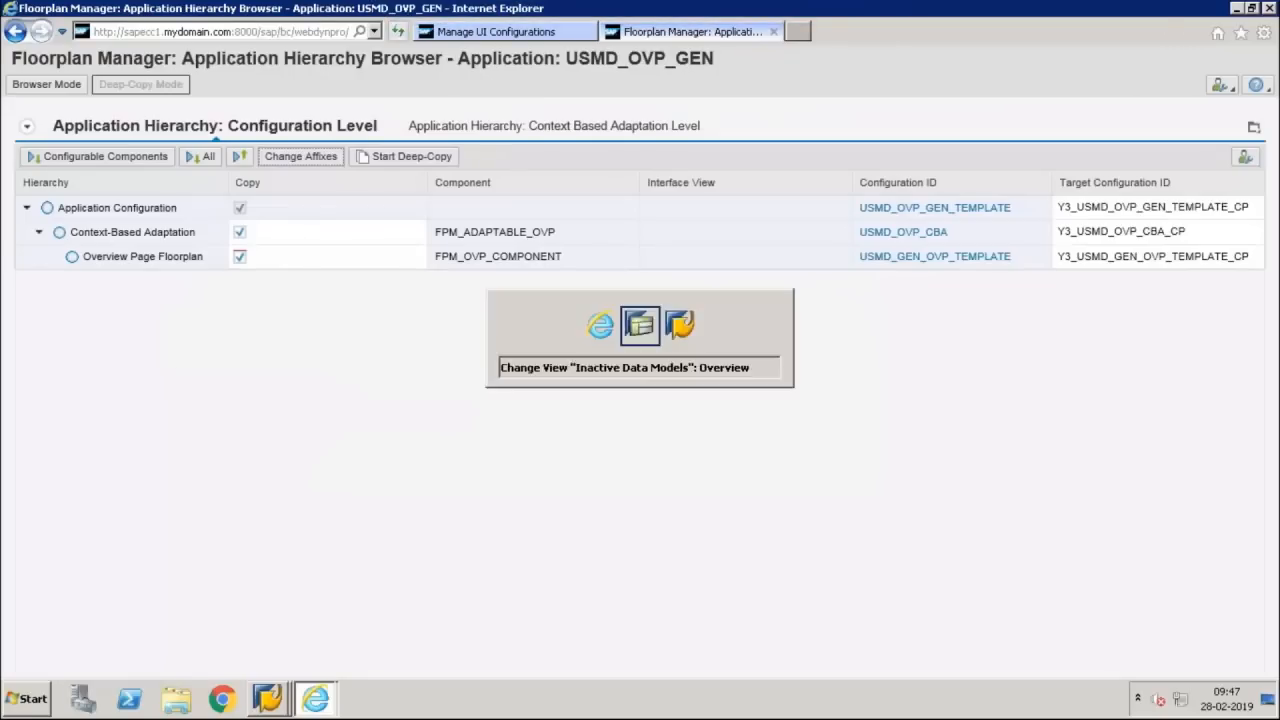
{"action": "key", "text": "alt+Tab"}
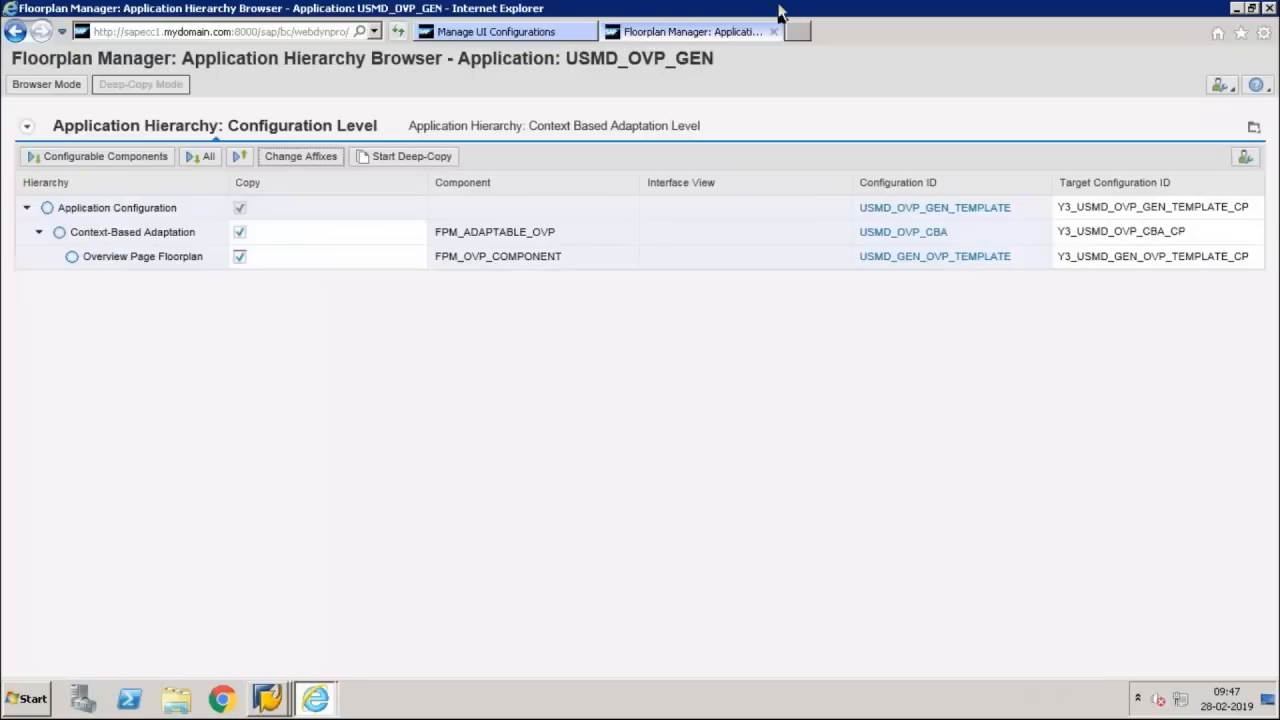
{"action": "mouse_move", "coordinate": [760, 10]}
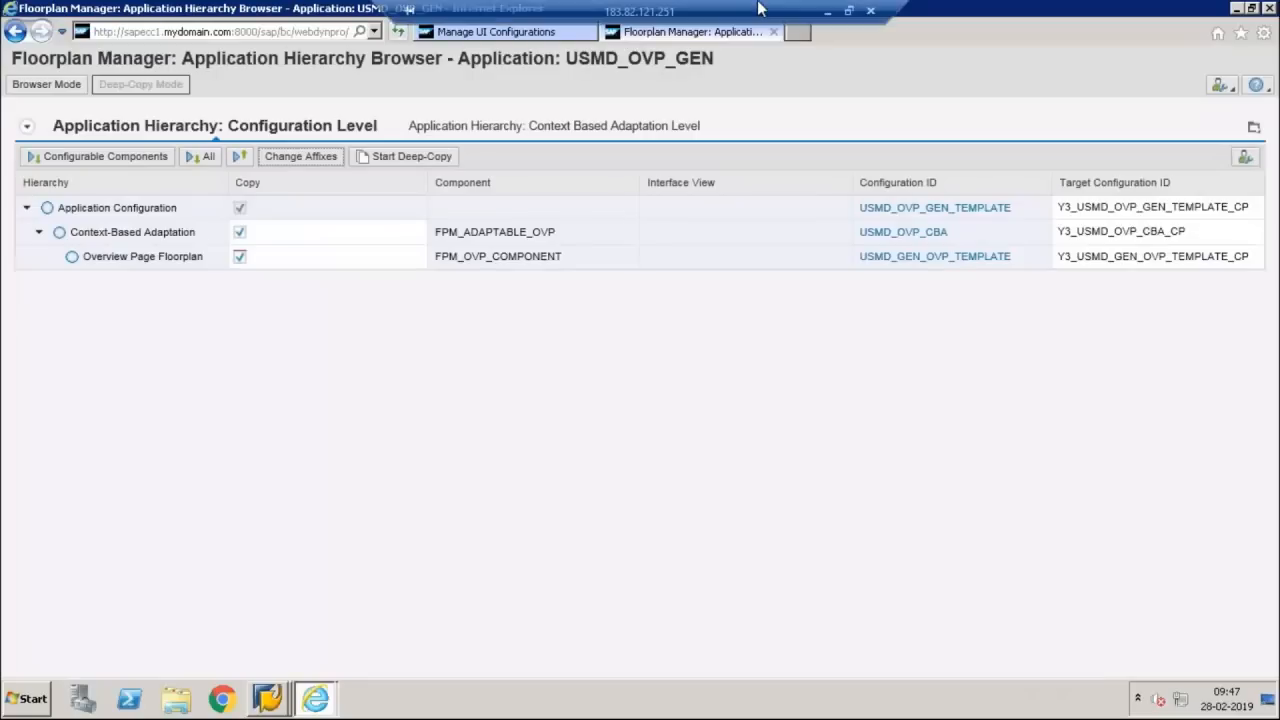
{"action": "left_click", "coordinate": [849, 12]}
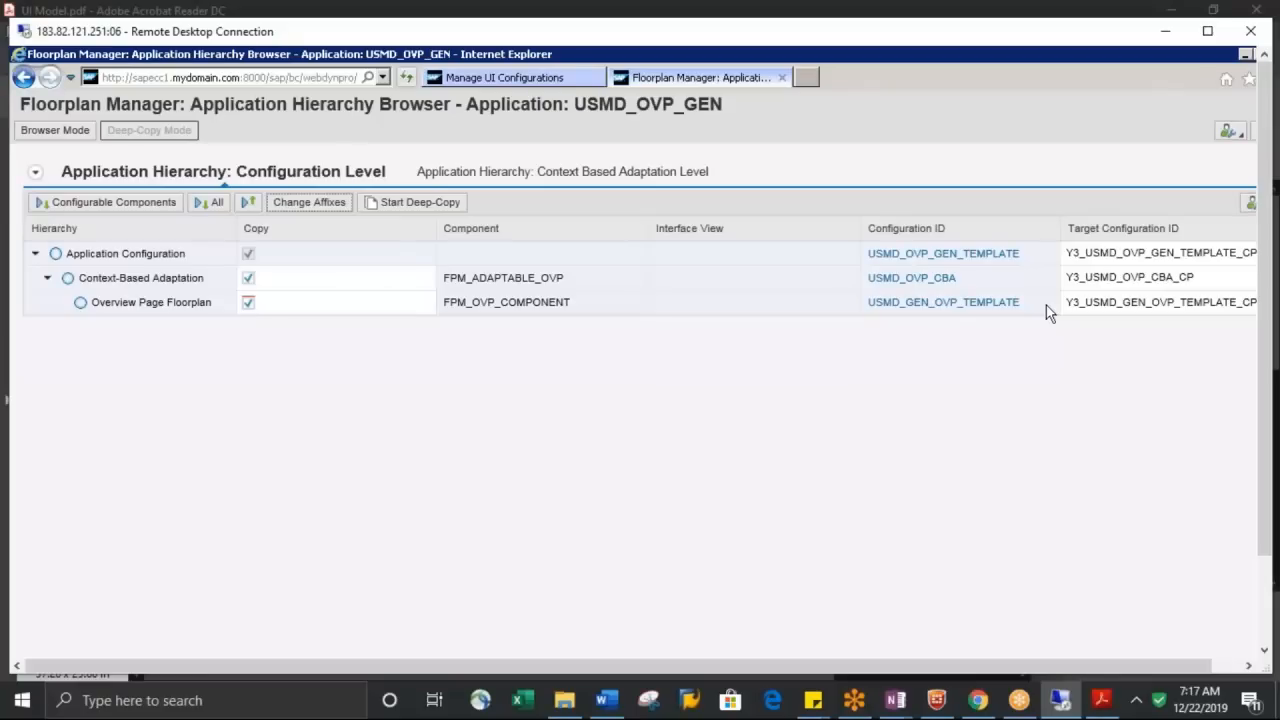
Change the affixes of the target configuration IDs to prefix z and suffix v1
{"action": "double_click", "coordinate": [1081, 253]}
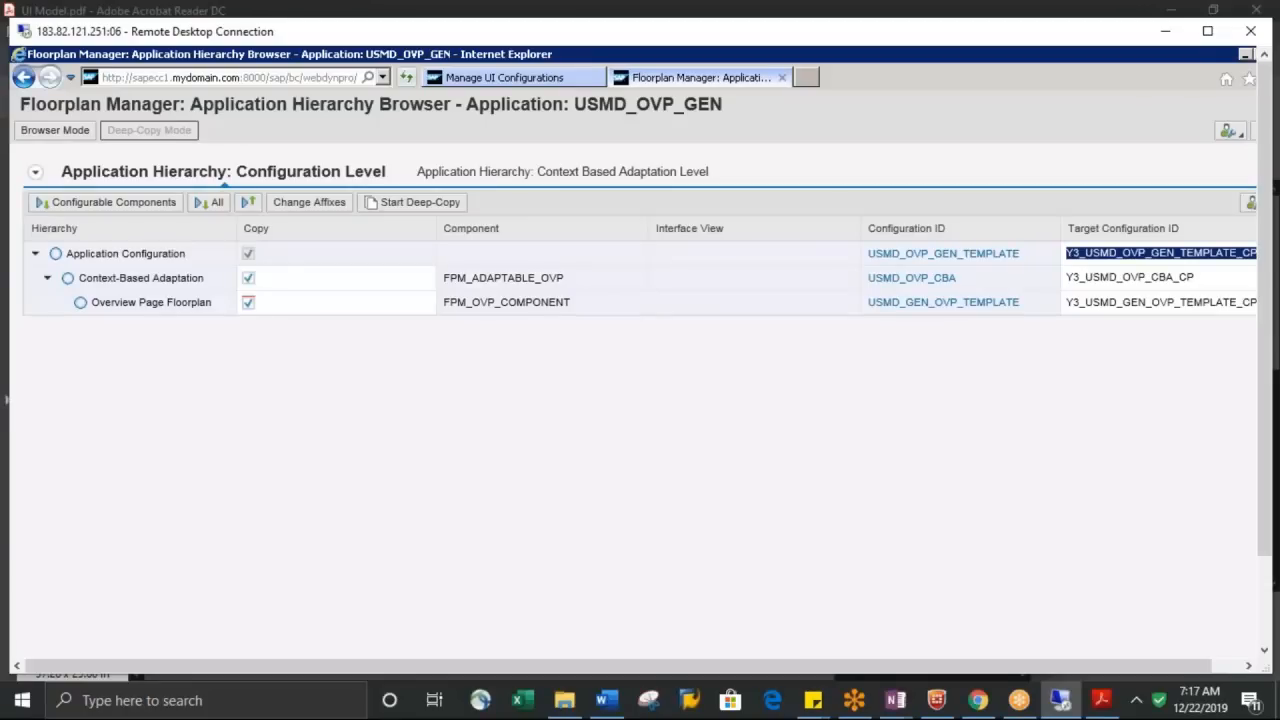
{"action": "left_click", "coordinate": [378, 214]}
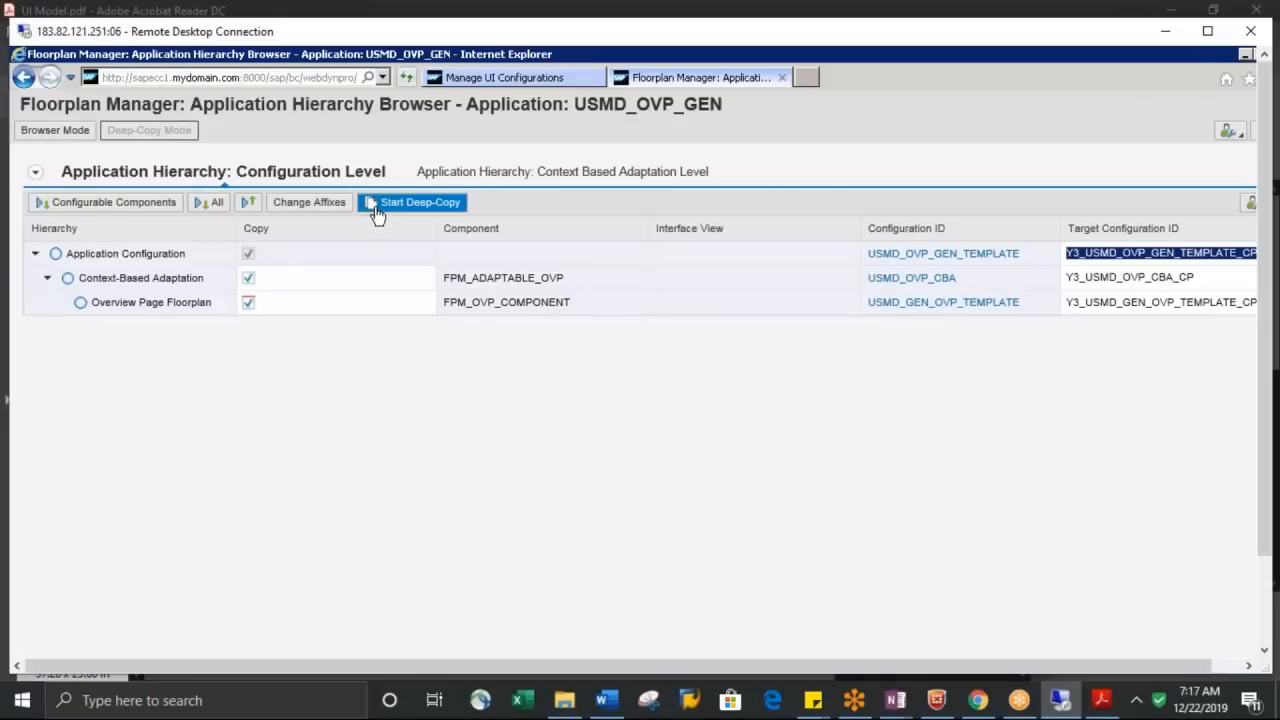
{"action": "left_click", "coordinate": [335, 210]}
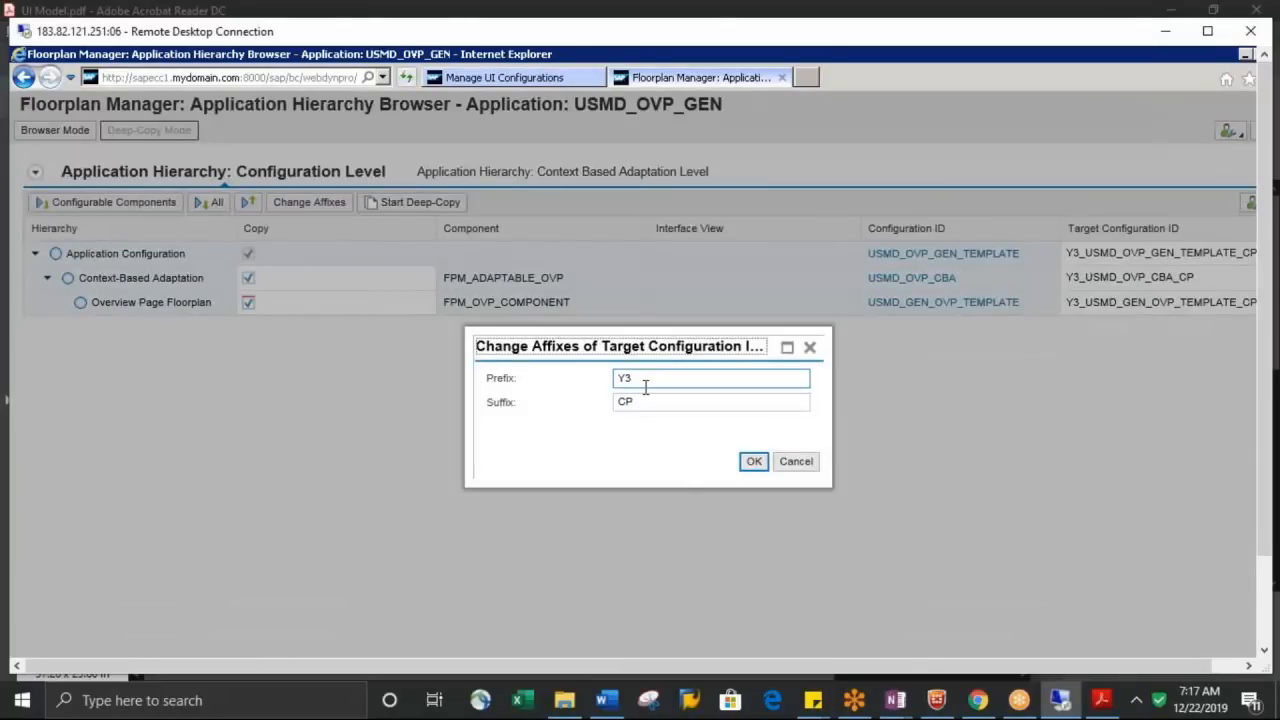
{"action": "key", "text": "BackSpace"}
{"action": "key", "text": "BackSpace"}
{"action": "type", "text": "z"}
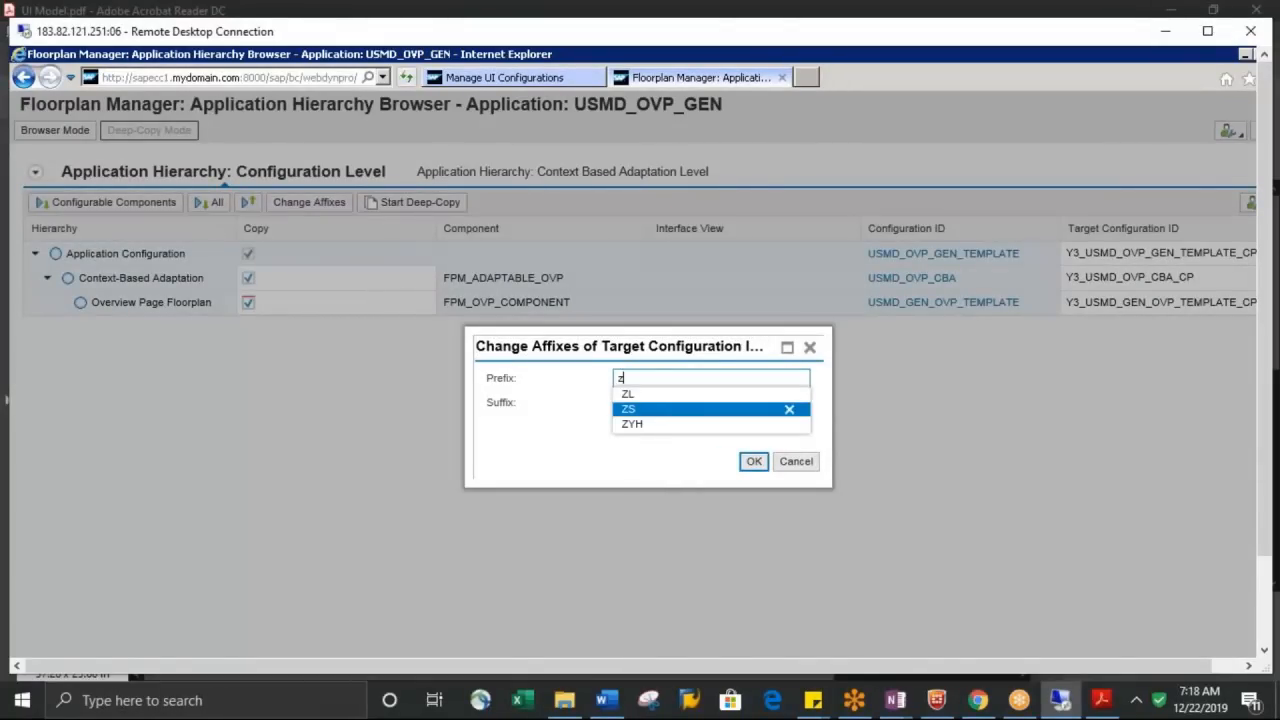
{"action": "left_click", "coordinate": [597, 430]}
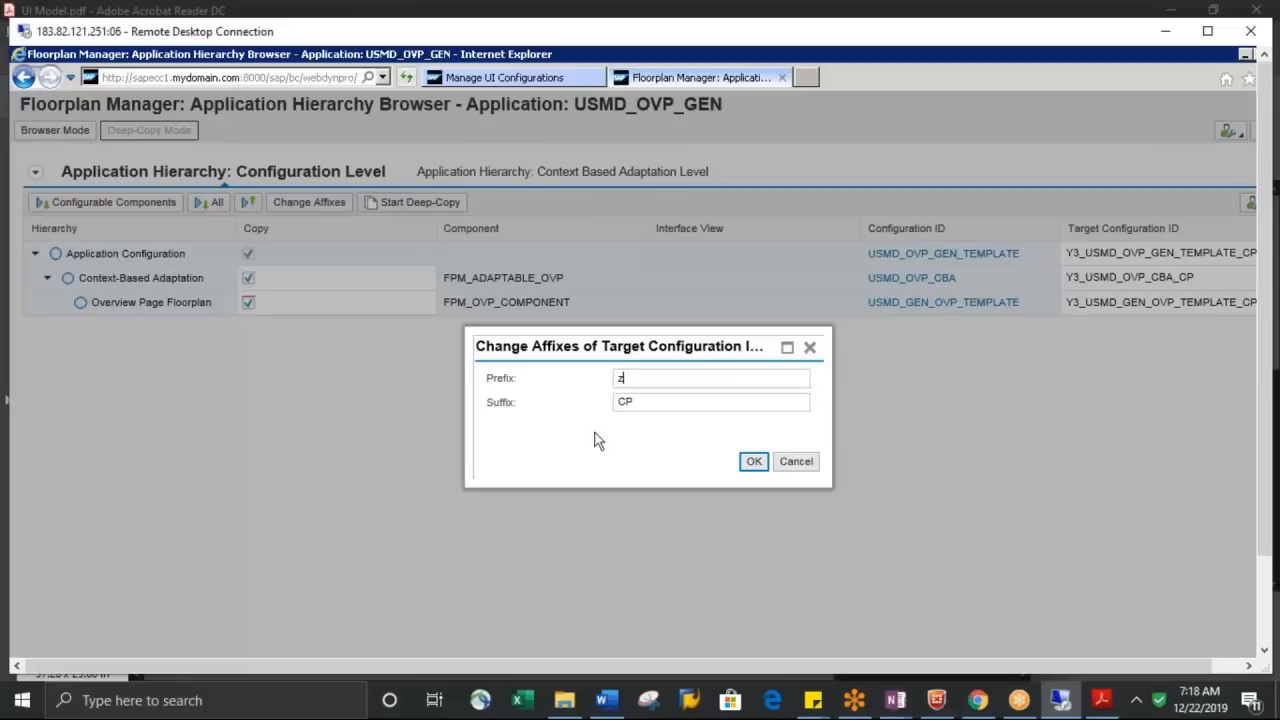
{"action": "left_click", "coordinate": [634, 404]}
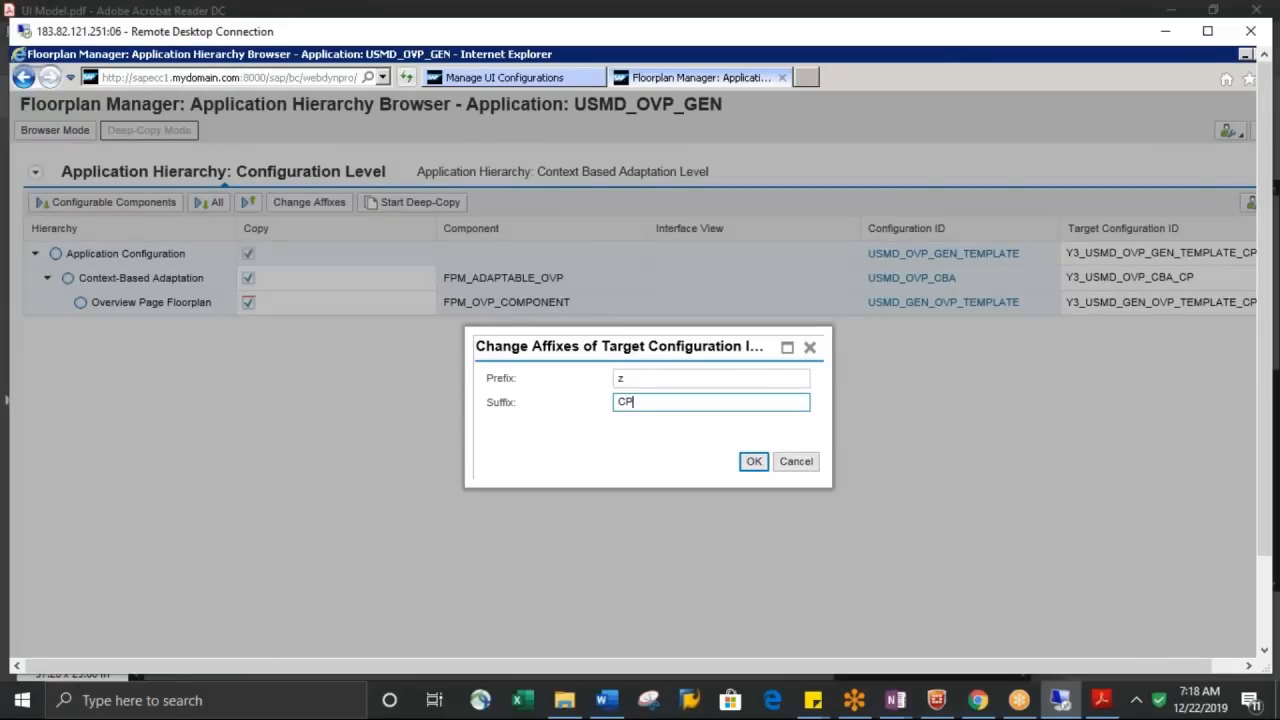
{"action": "key", "text": "BackSpace"}
{"action": "key", "text": "BackSpace"}
{"action": "type", "text": "v1"}
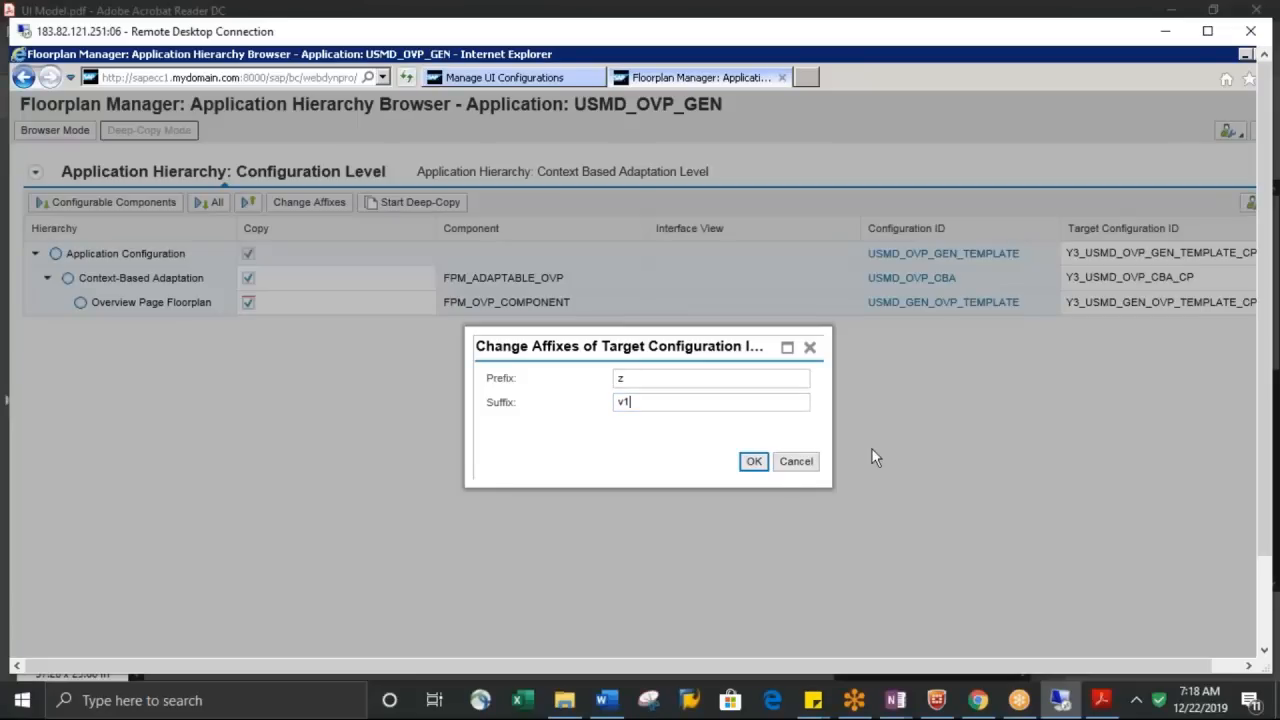
{"action": "left_click", "coordinate": [754, 463]}
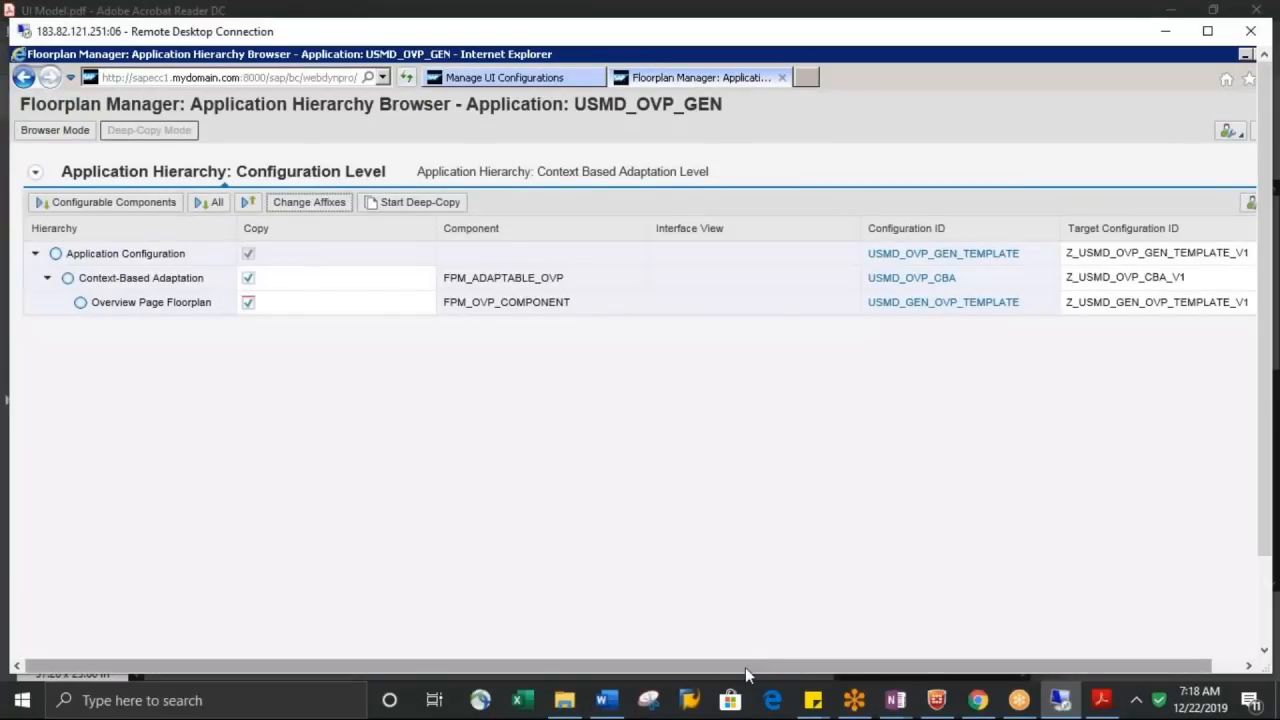
Change the start of the application configuration's target ID to ZUSMD_y3_ by removing the first underscore and inserting the data model name before OVP
{"action": "left_click_drag", "start_coordinate": [788, 670], "coordinate": [857, 668]}
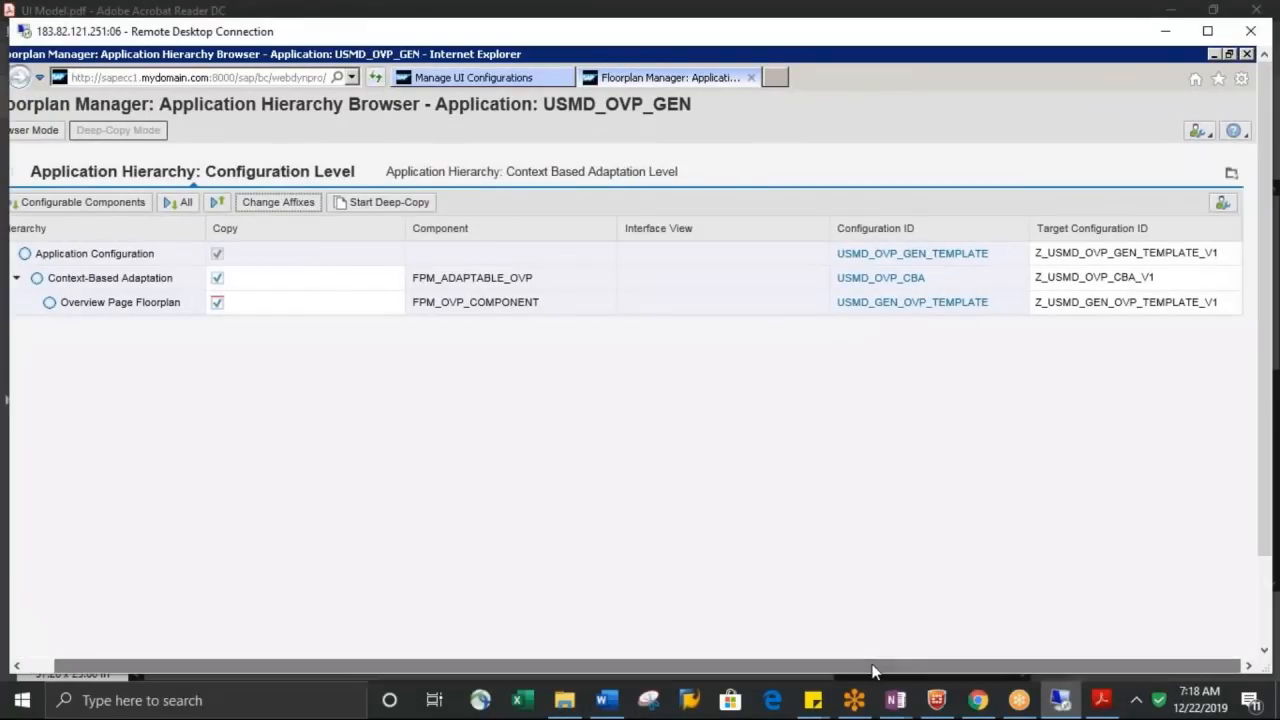
{"action": "double_click", "coordinate": [1085, 252]}
{"action": "left_click", "coordinate": [1085, 252]}
{"action": "left_click", "coordinate": [1050, 252]}
{"action": "key", "text": "BackSpace"}
{"action": "key", "text": "Right"}
{"action": "key", "text": "Right"}
{"action": "key", "text": "Right"}
{"action": "key", "text": "Right"}
{"action": "key", "text": "Right"}
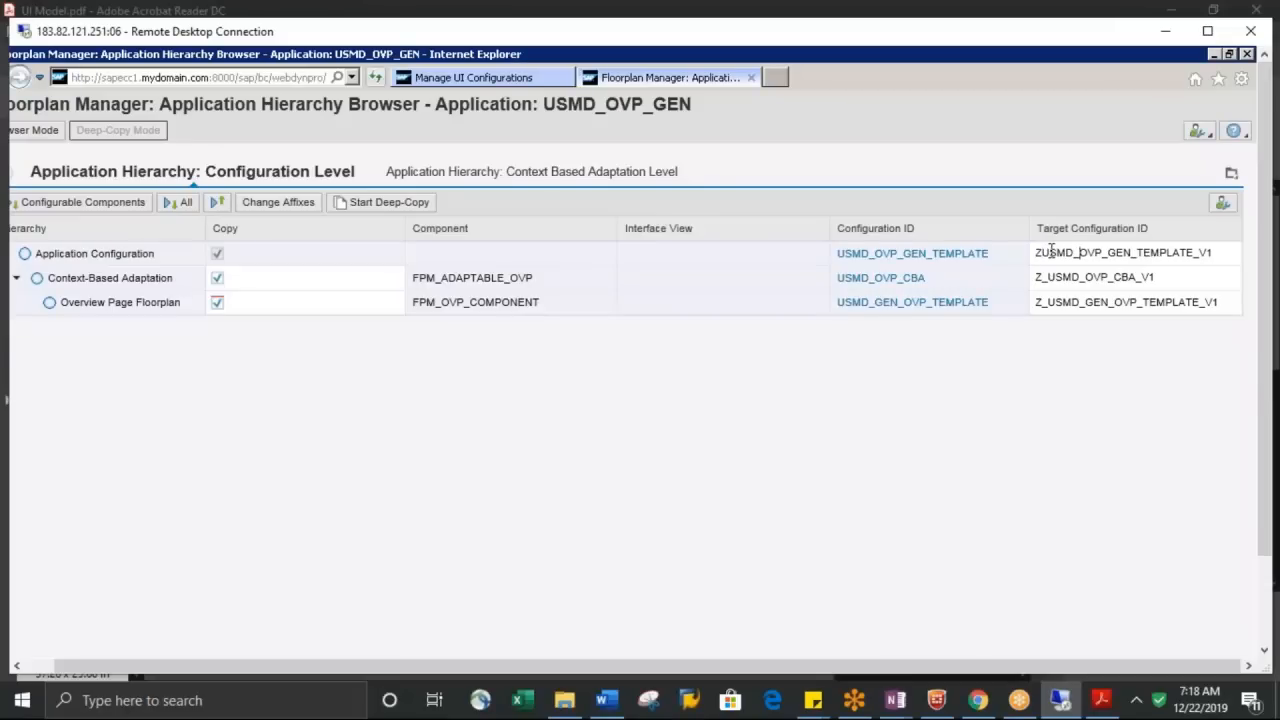
{"action": "type", "text": "_"}
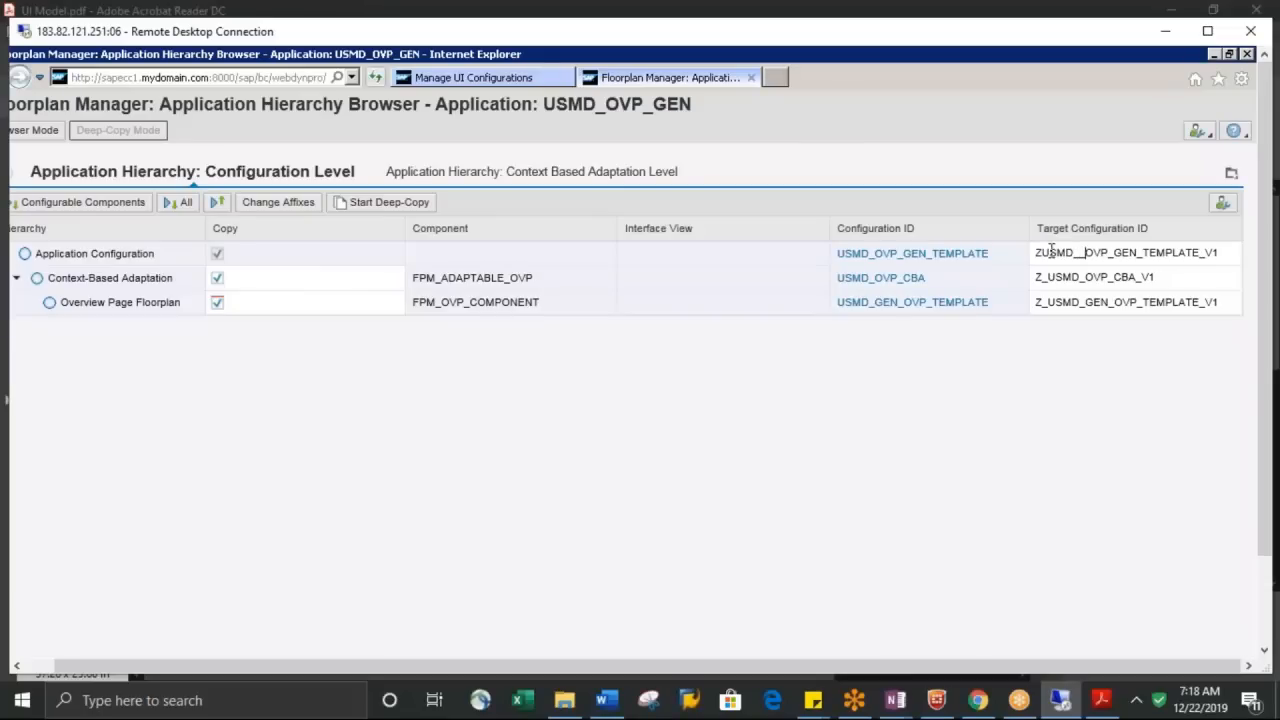
{"action": "type", "text": "Y3"}
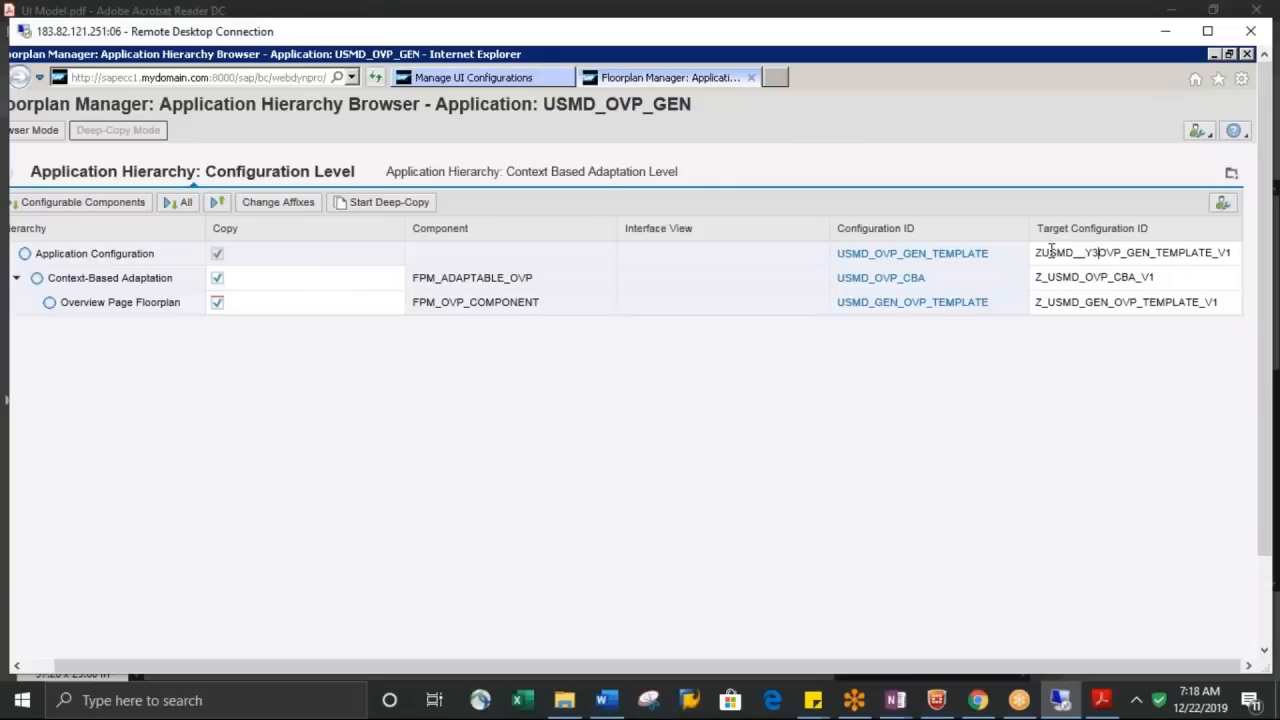
{"action": "key", "text": "BackSpace"}
{"action": "key", "text": "BackSpace"}
{"action": "key", "text": "BackSpace"}
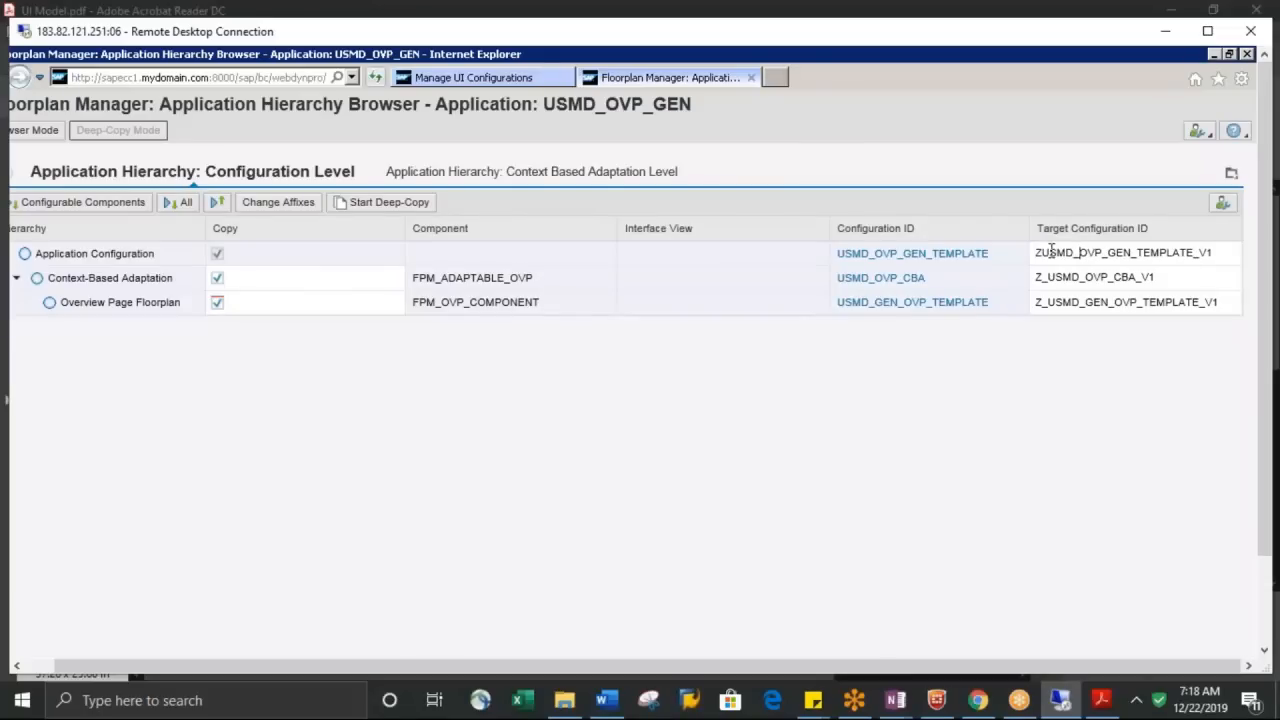
{"action": "type", "text": "y3"}
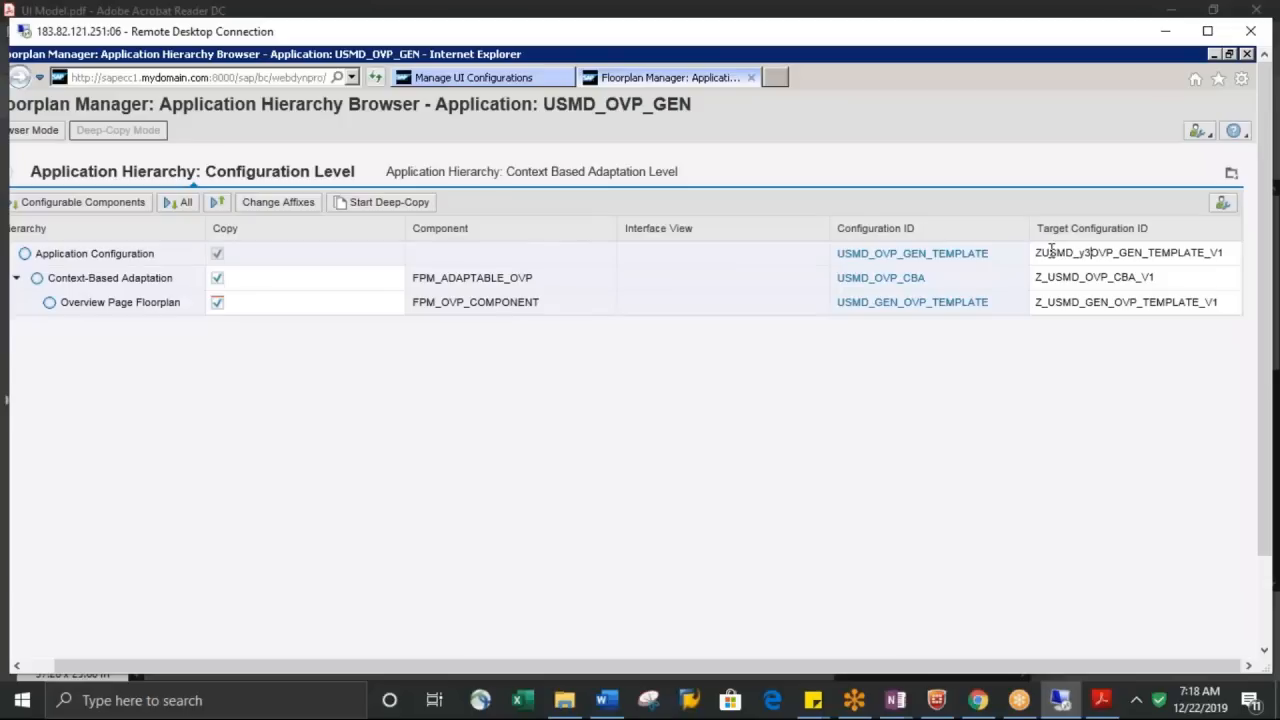
{"action": "type", "text": "_"}
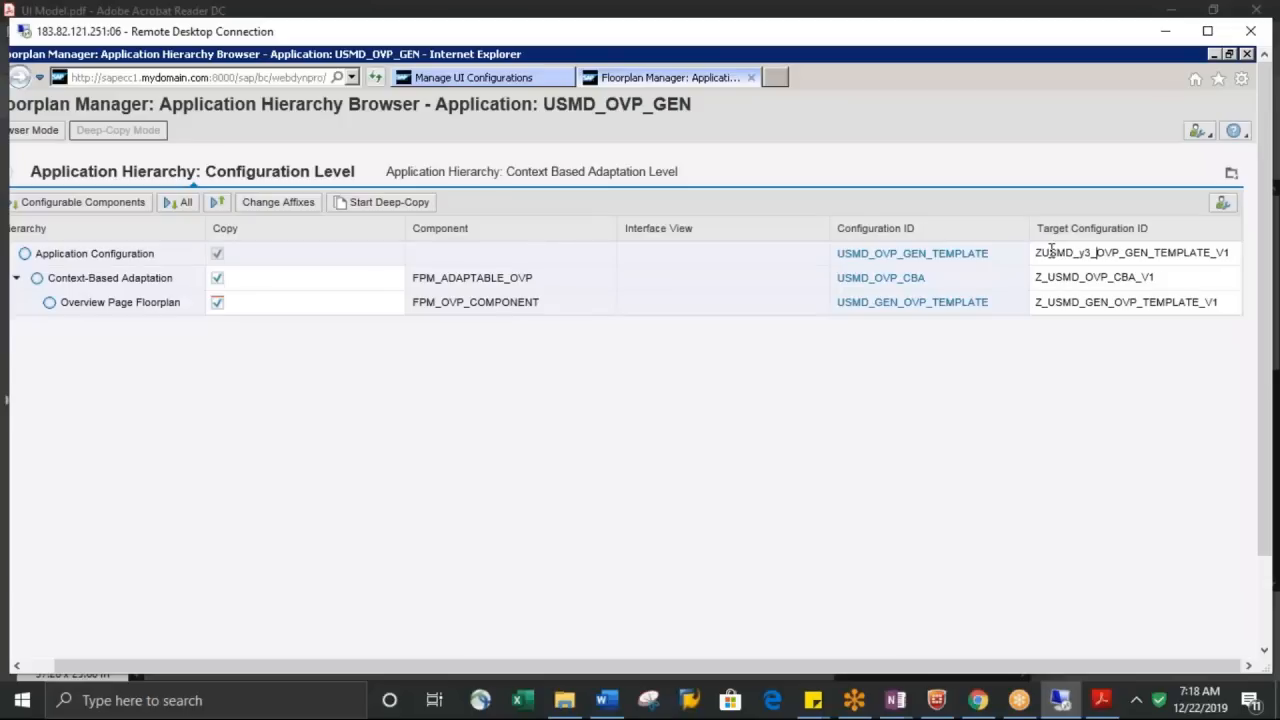
Replace GEN_TEMPLATE with MARA in the application configuration's target ID so that it reads ZUSMD_y3_OVP_MARA_V1
{"action": "key", "text": "Right"}
{"action": "key", "text": "shift+Right"}
{"action": "key", "text": "shift+Right"}
{"action": "key", "text": "shift+Right"}
{"action": "key", "text": "shift+Right"}
{"action": "key", "text": "shift+Right"}
{"action": "key", "text": "shift+Right"}
{"action": "key", "text": "shift+Right"}
{"action": "key", "text": "shift+Right"}
{"action": "key", "text": "shift+Right"}
{"action": "key", "text": "shift+Right"}
{"action": "key", "text": "shift+Right"}
{"action": "key", "text": "shift+Right"}
{"action": "key", "text": "shift+Right"}
{"action": "key", "text": "shift+Left"}
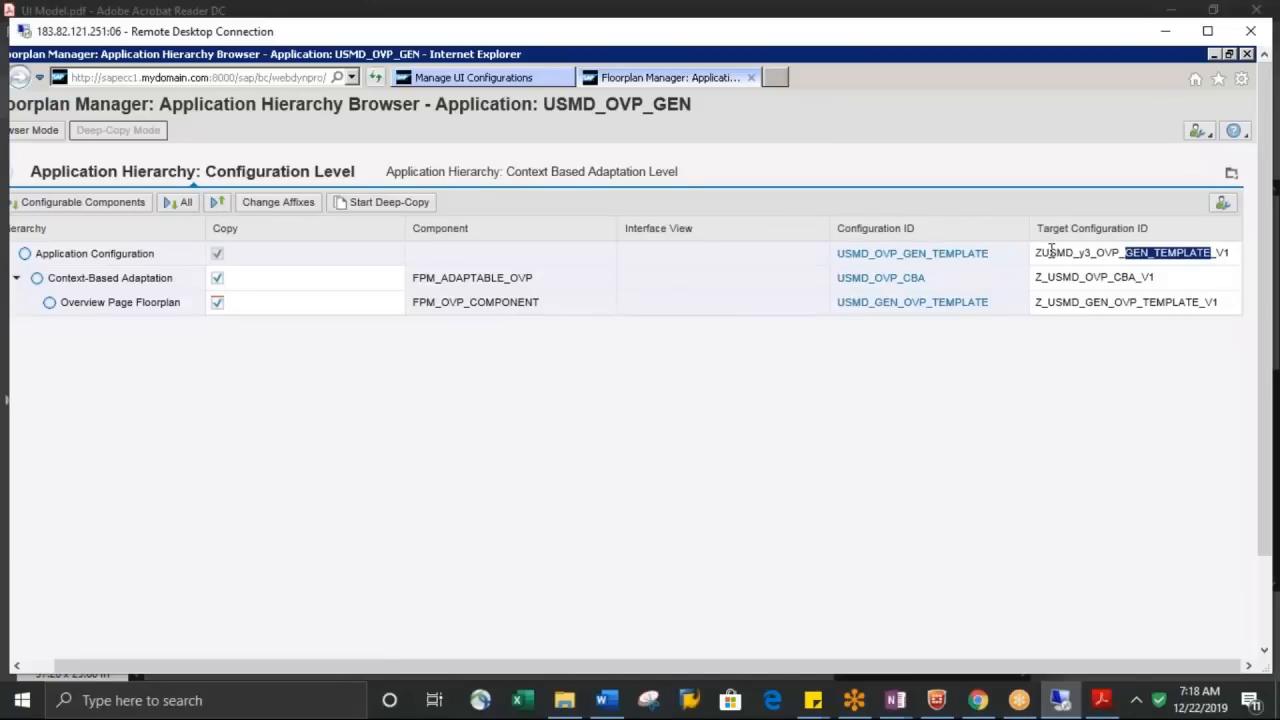
{"action": "type", "text": "MARA"}
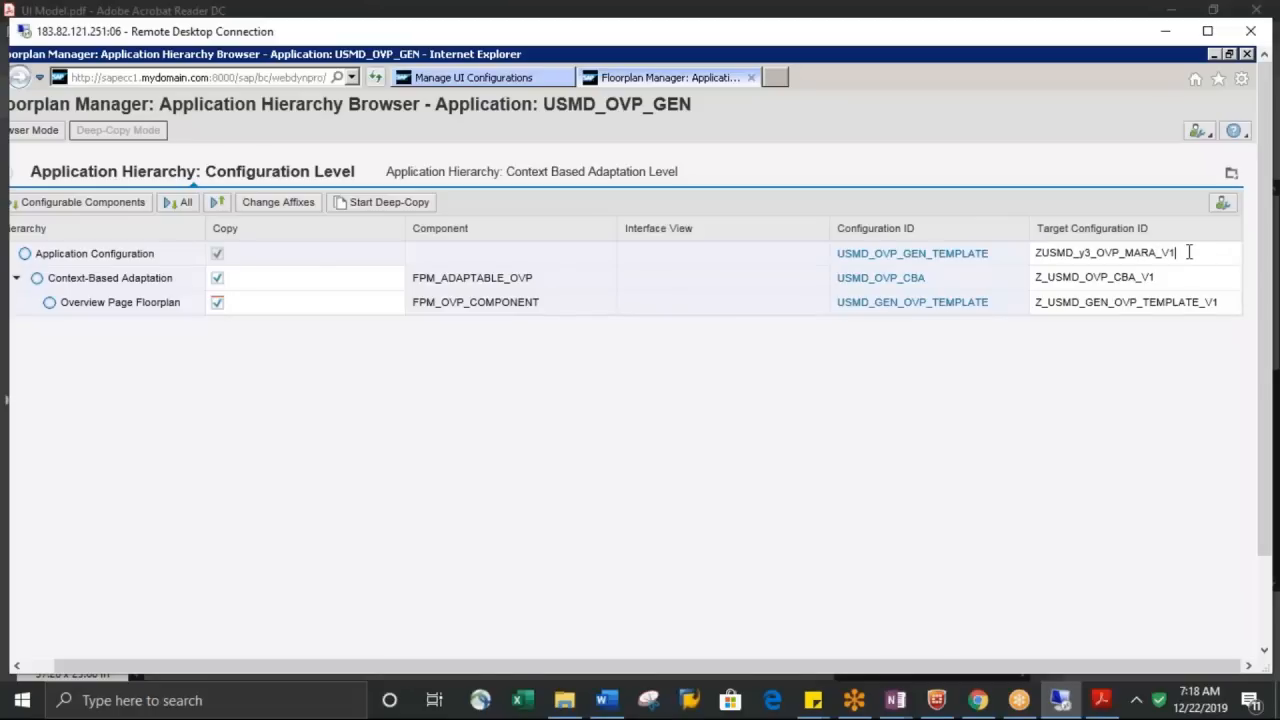
Rename the context-based adaptation's target configuration ID as ZUSMD_y3_OVP_CBA_V1
{"action": "double_click", "coordinate": [1044, 279]}
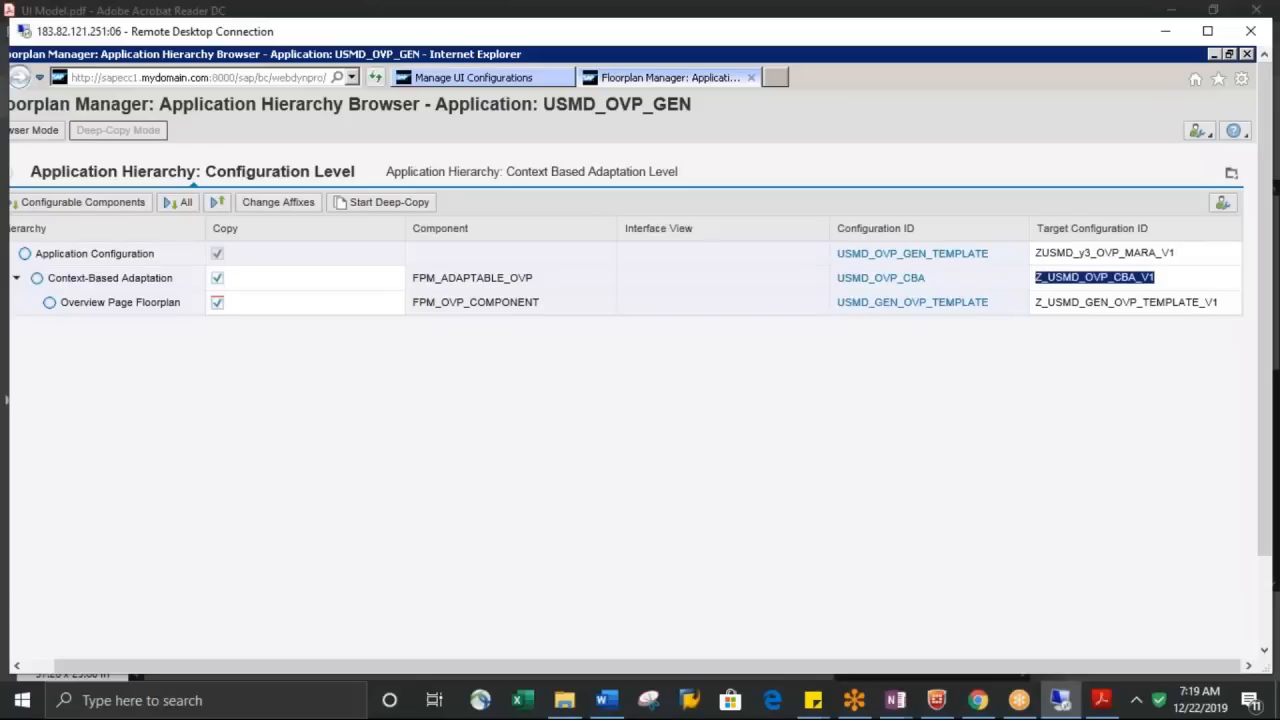
{"action": "left_click", "coordinate": [1047, 278]}
{"action": "key", "text": "BackSpace"}
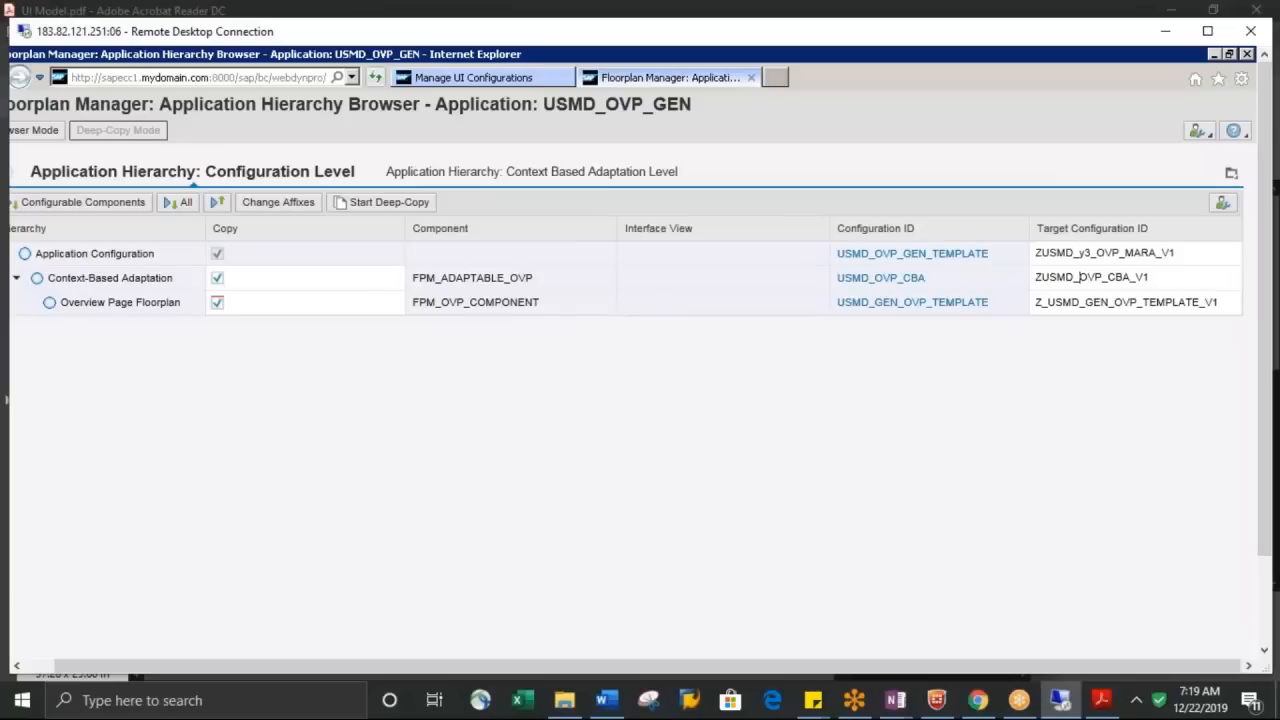
{"action": "type", "text": "_"}
{"action": "key", "text": "BackSpace"}
{"action": "type", "text": "y3_"}
Change the start of the overview page floorplan's target configuration ID to ZUSMD_Y3_
{"action": "double_click", "coordinate": [1051, 306]}
{"action": "left_click", "coordinate": [1049, 303]}
{"action": "key", "text": "BackSpace"}
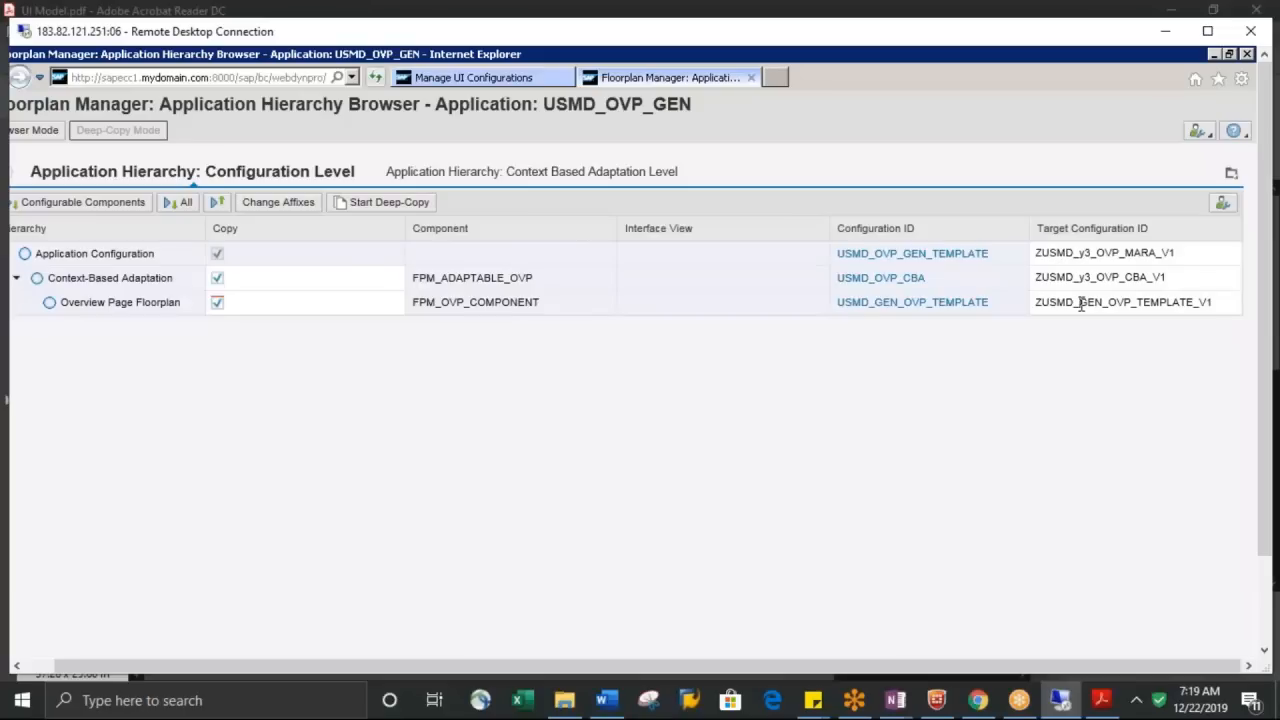
{"action": "type", "text": "y3"}
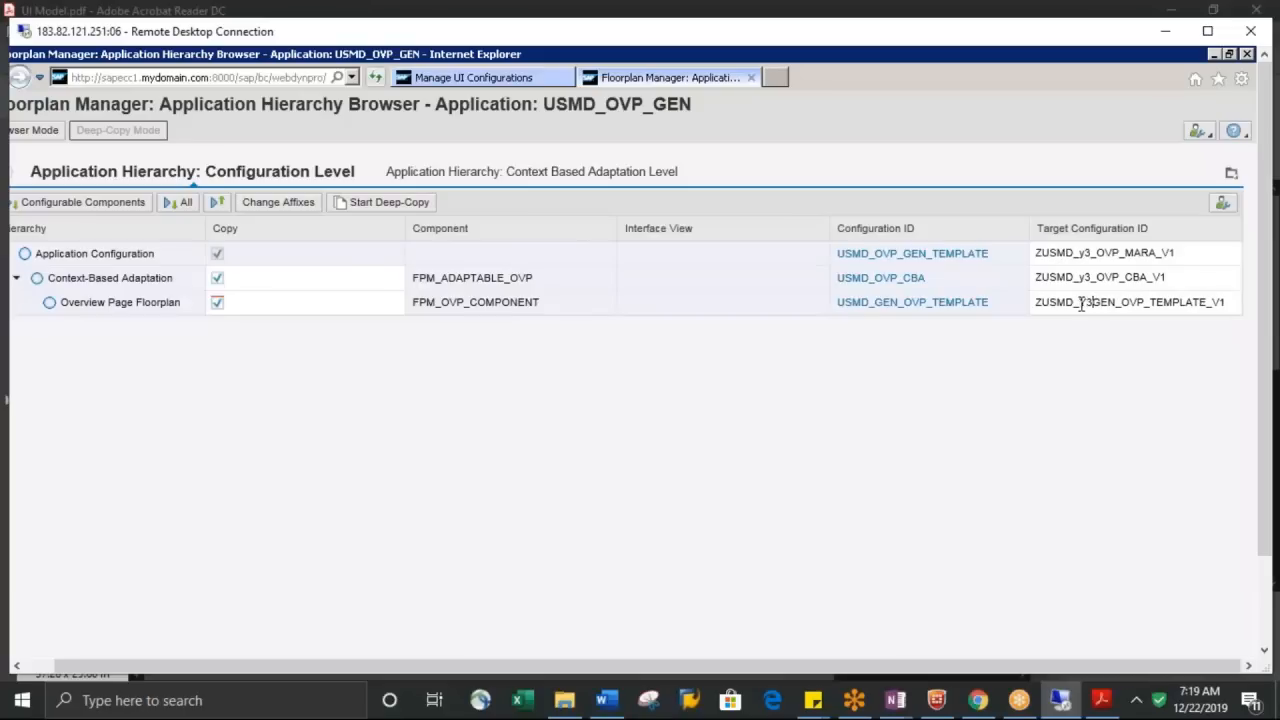
{"action": "type", "text": "_"}
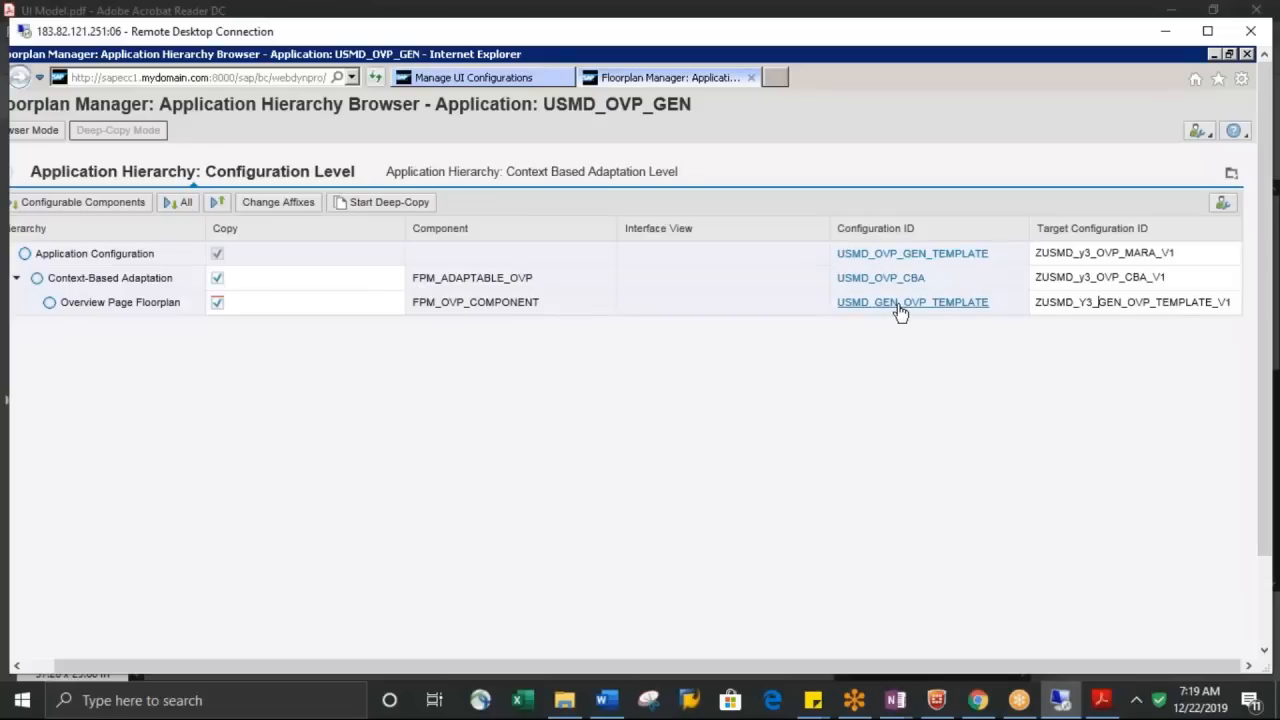
Replace GEN_OVP_TEMPLATE with MARA_OVP in the overview page floorplan's target ID so that it reads ZUSMD_Y3_MARA_OVP_V1
{"action": "type", "text": "MARA"}
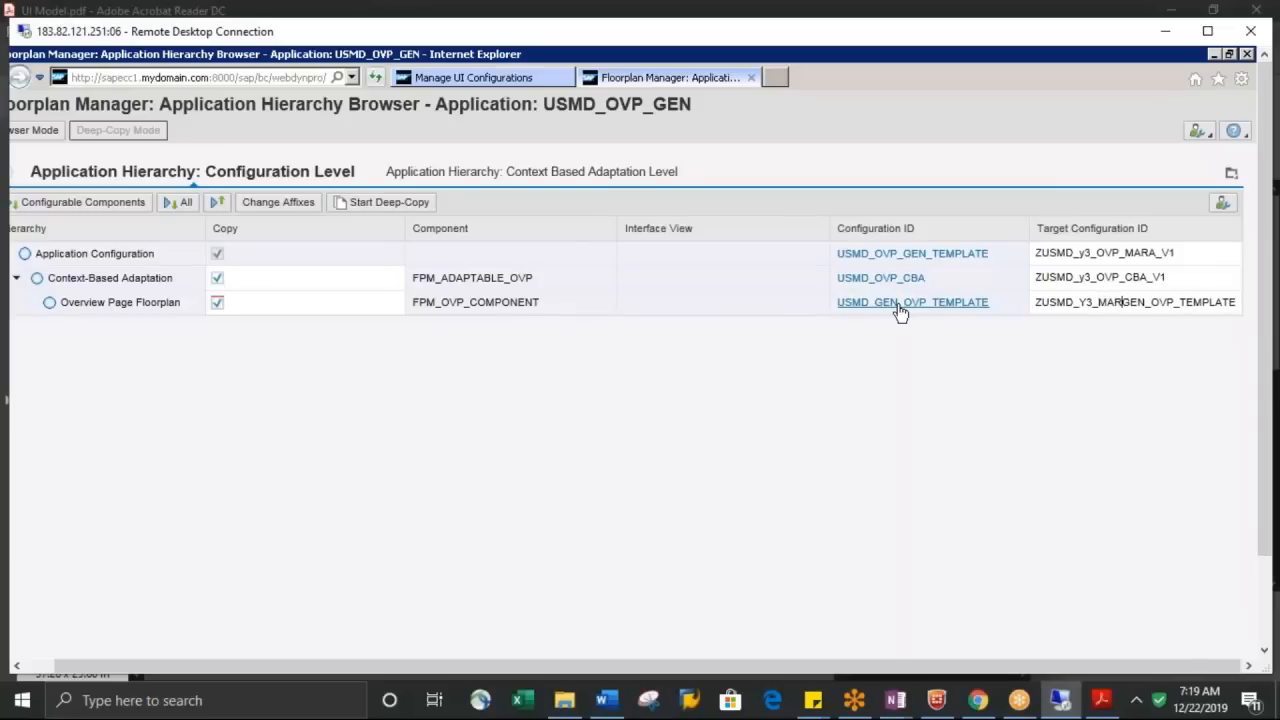
{"action": "key", "text": "Delete"}
{"action": "key", "text": "Delete"}
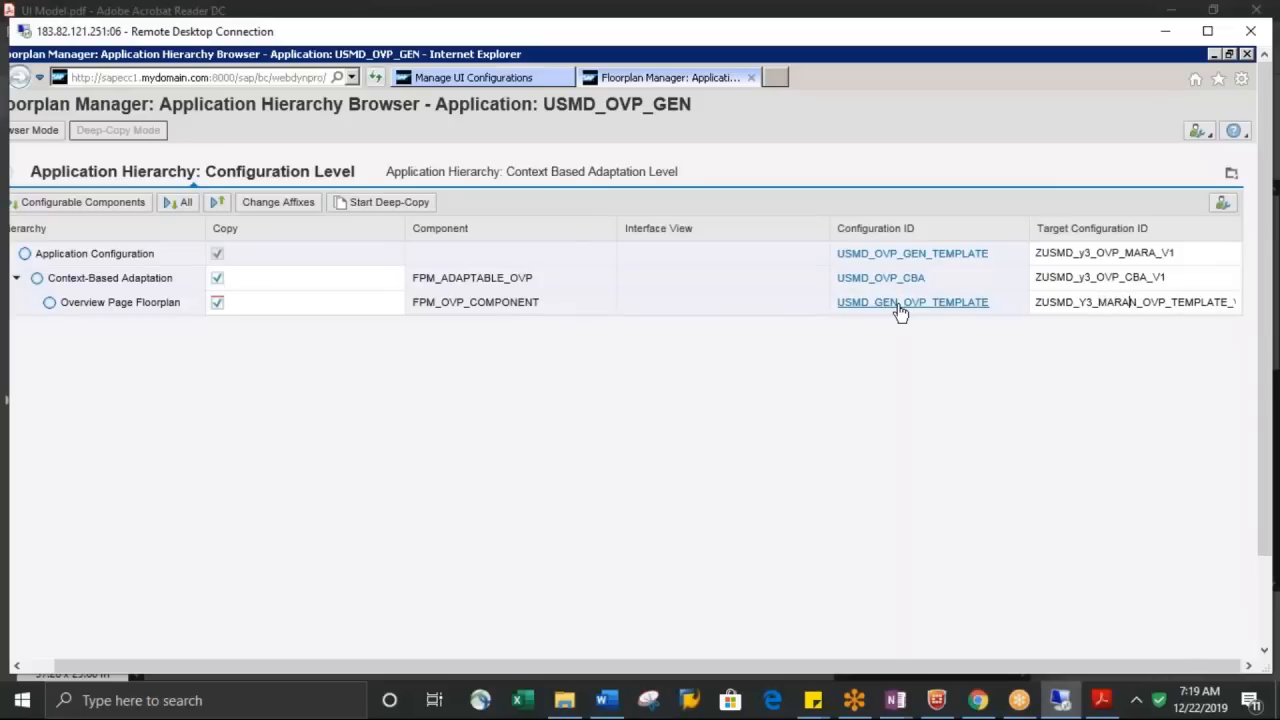
{"action": "key", "text": "Delete"}
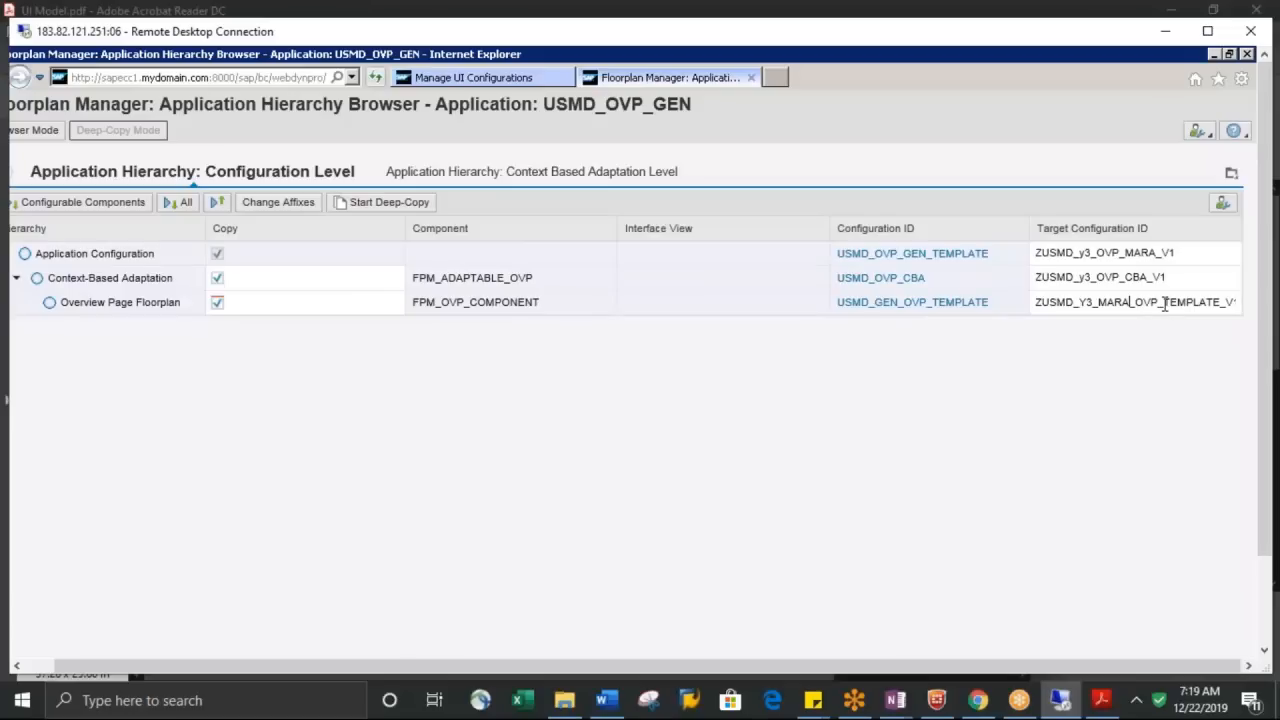
{"action": "key", "text": "Delete"}
{"action": "key", "text": "Delete"}
{"action": "key", "text": "Delete"}
{"action": "key", "text": "Delete"}
{"action": "key", "text": "Delete"}
{"action": "key", "text": "Delete"}
{"action": "key", "text": "Delete"}
{"action": "key", "text": "Delete"}
{"action": "key", "text": "Delete"}
{"action": "key", "text": "Delete"}
{"action": "key", "text": "Delete"}
{"action": "key", "text": "Delete"}
{"action": "key", "text": "Right"}
{"action": "type", "text": "OVP_"}
Check the naming conventions in UI Model.pdf in Acrobat Reader, return to the Remote Desktop session and run the deep-copy as a local object
{"action": "left_click", "coordinate": [1103, 702]}
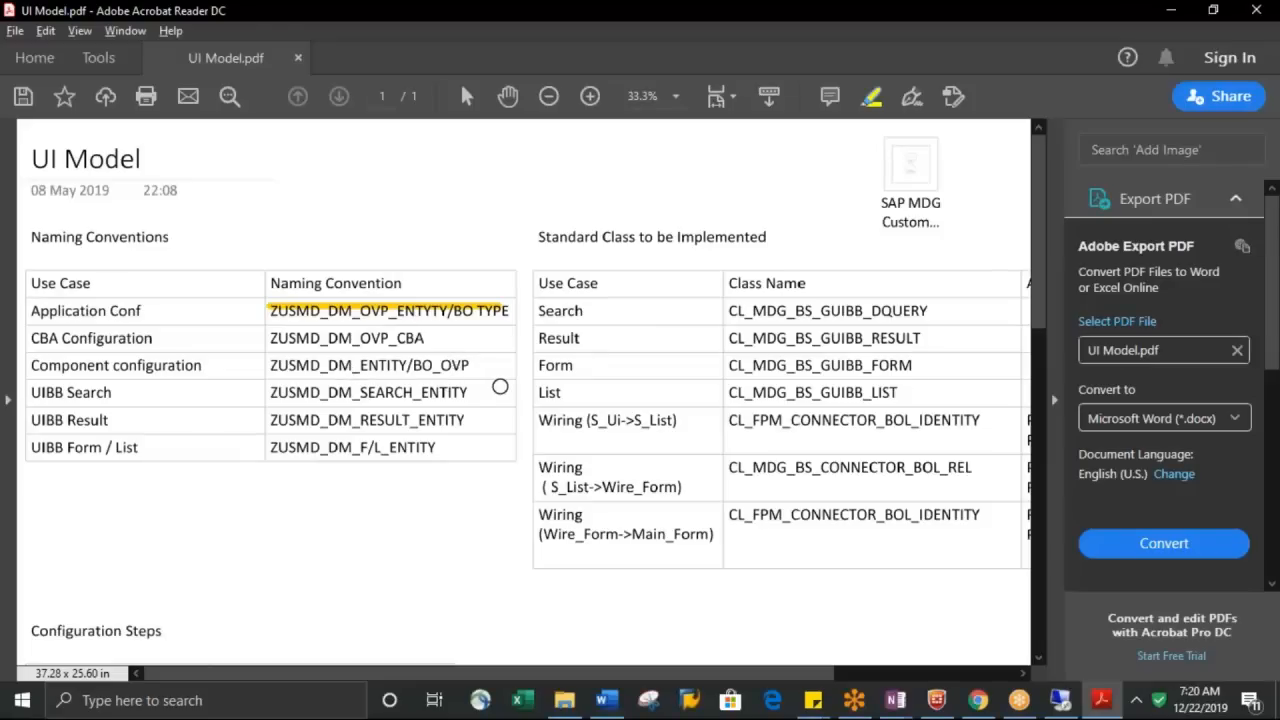
{"action": "left_click", "coordinate": [1165, 10]}
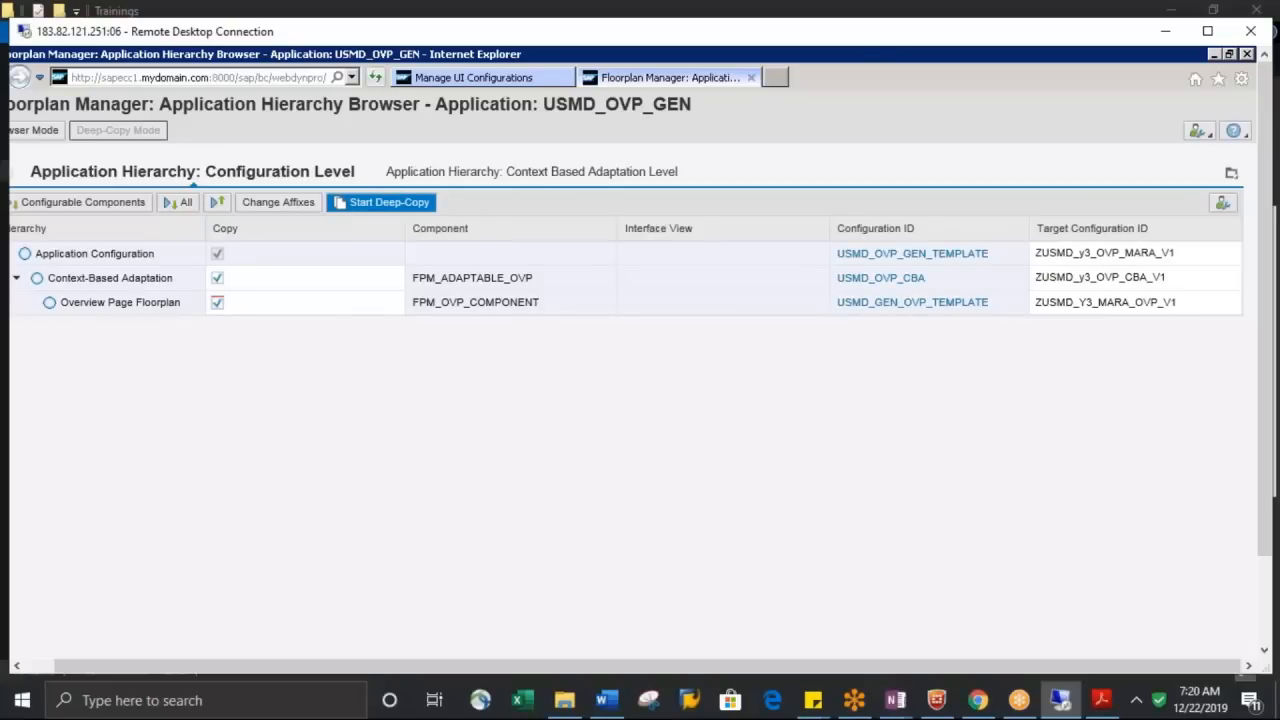
{"action": "left_click", "coordinate": [389, 202]}
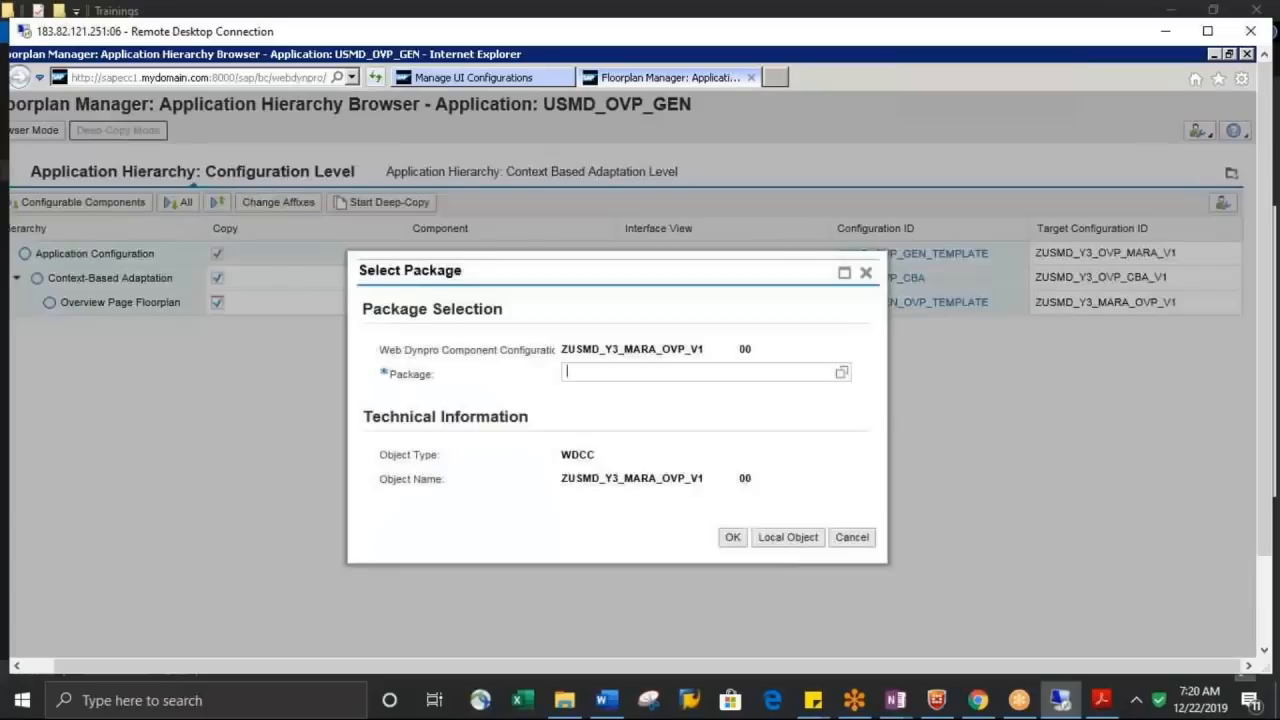
{"action": "left_click", "coordinate": [792, 545]}
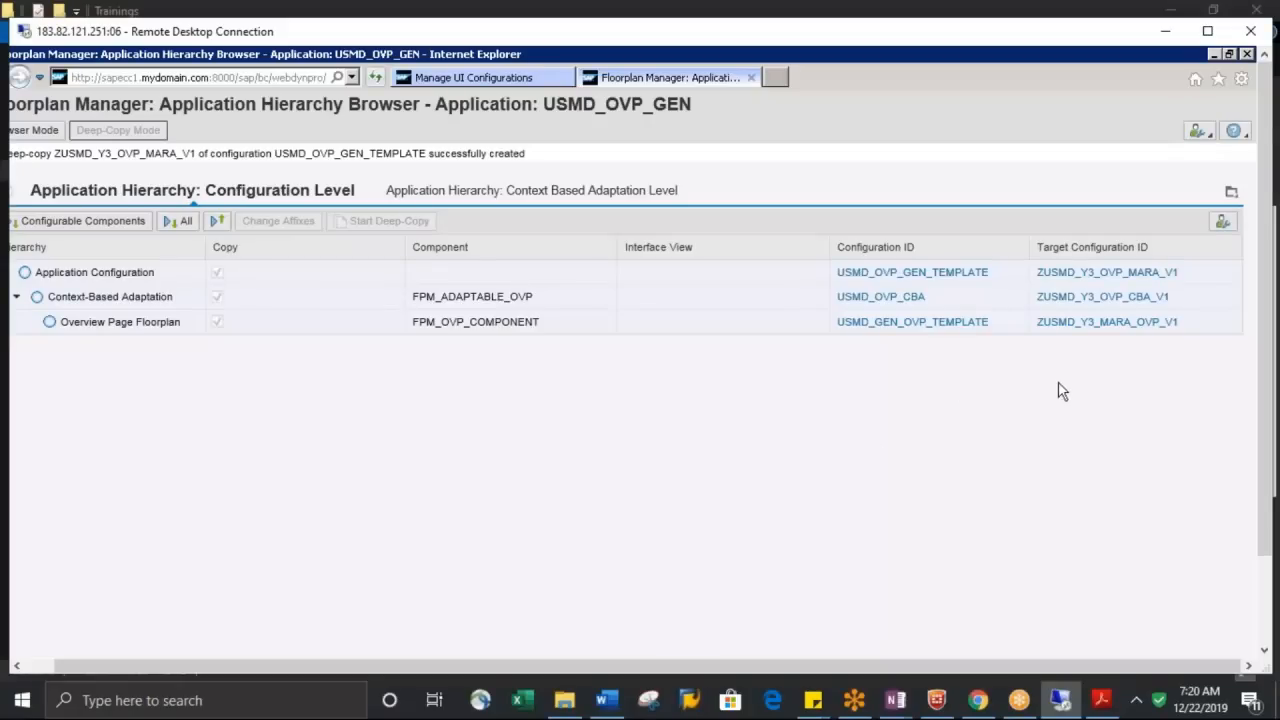
Open the copied application configuration ZUSMD_Y3_OVP_MARA_V1, switch to OneNote and open the UI Modelling page
{"action": "left_click", "coordinate": [1067, 275]}
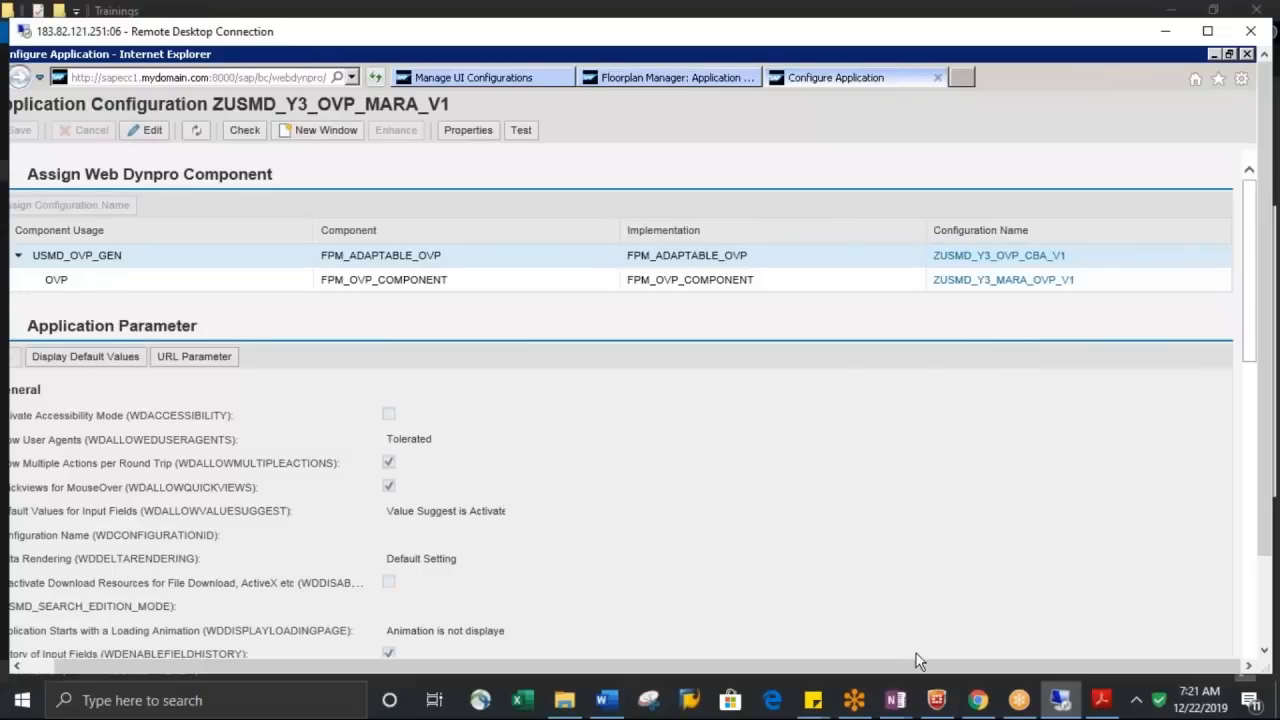
{"action": "mouse_move", "coordinate": [895, 708]}
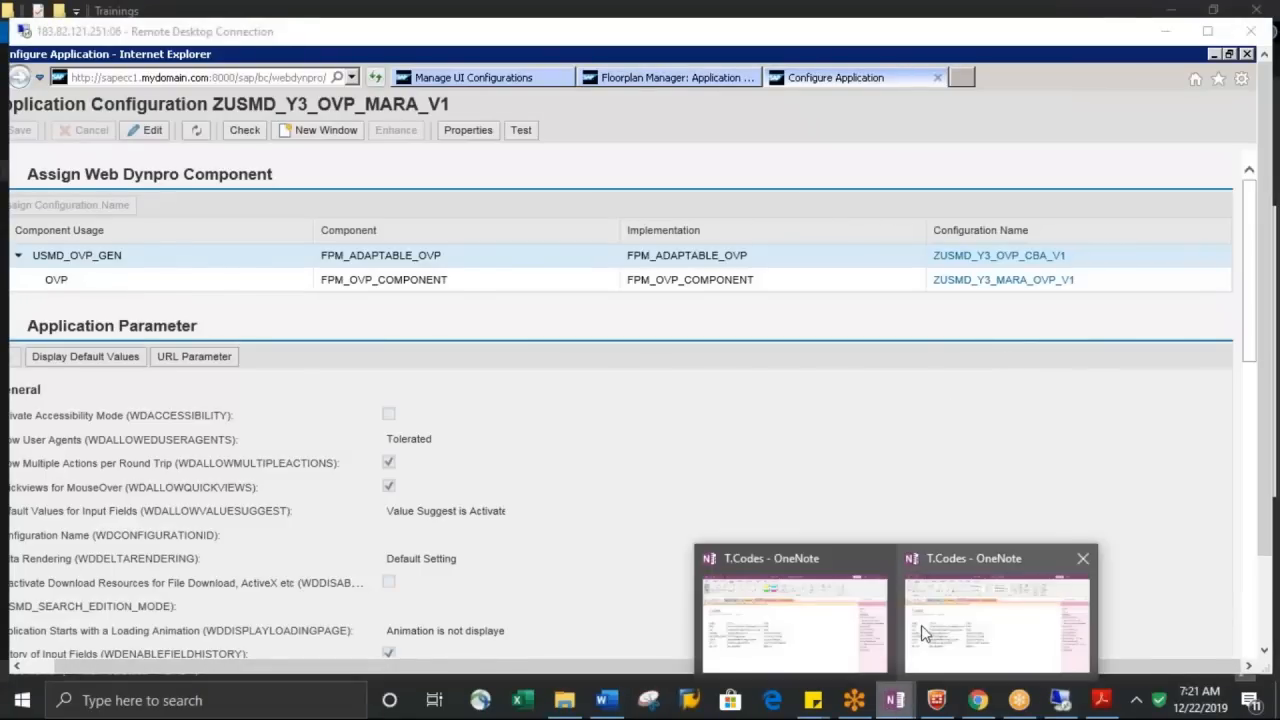
{"action": "mouse_move", "coordinate": [922, 632]}
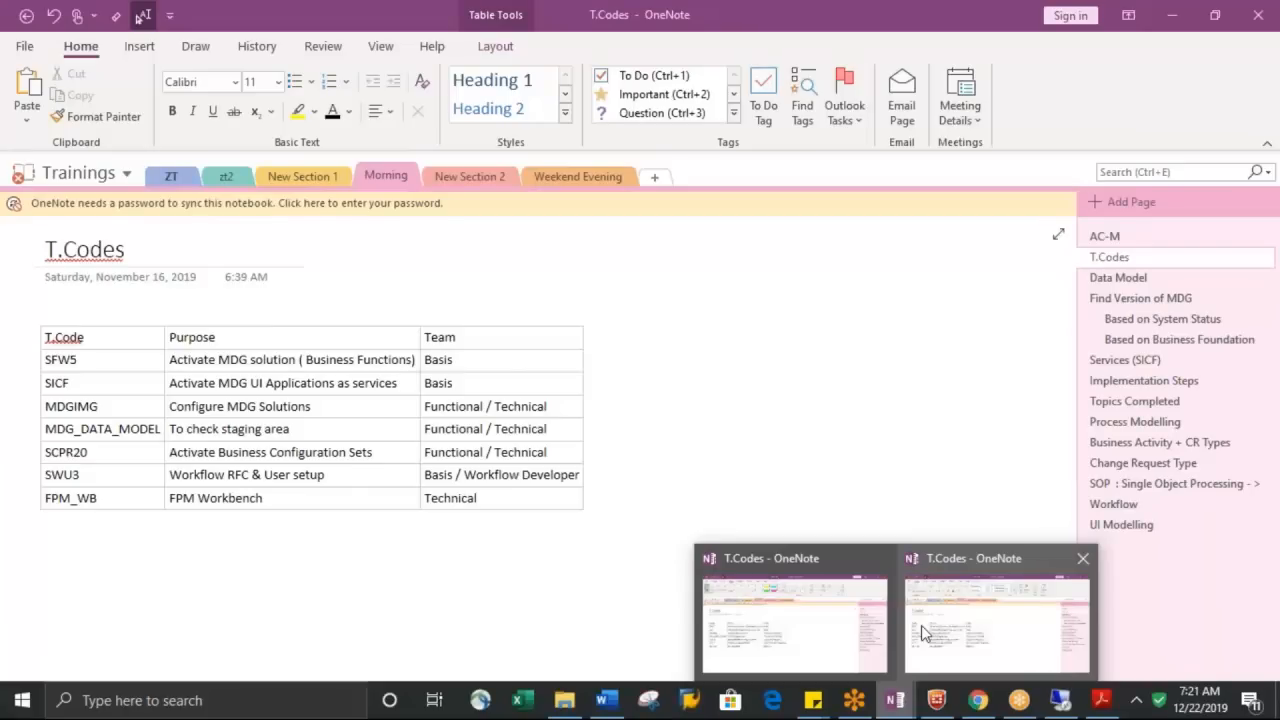
{"action": "left_click", "coordinate": [921, 625]}
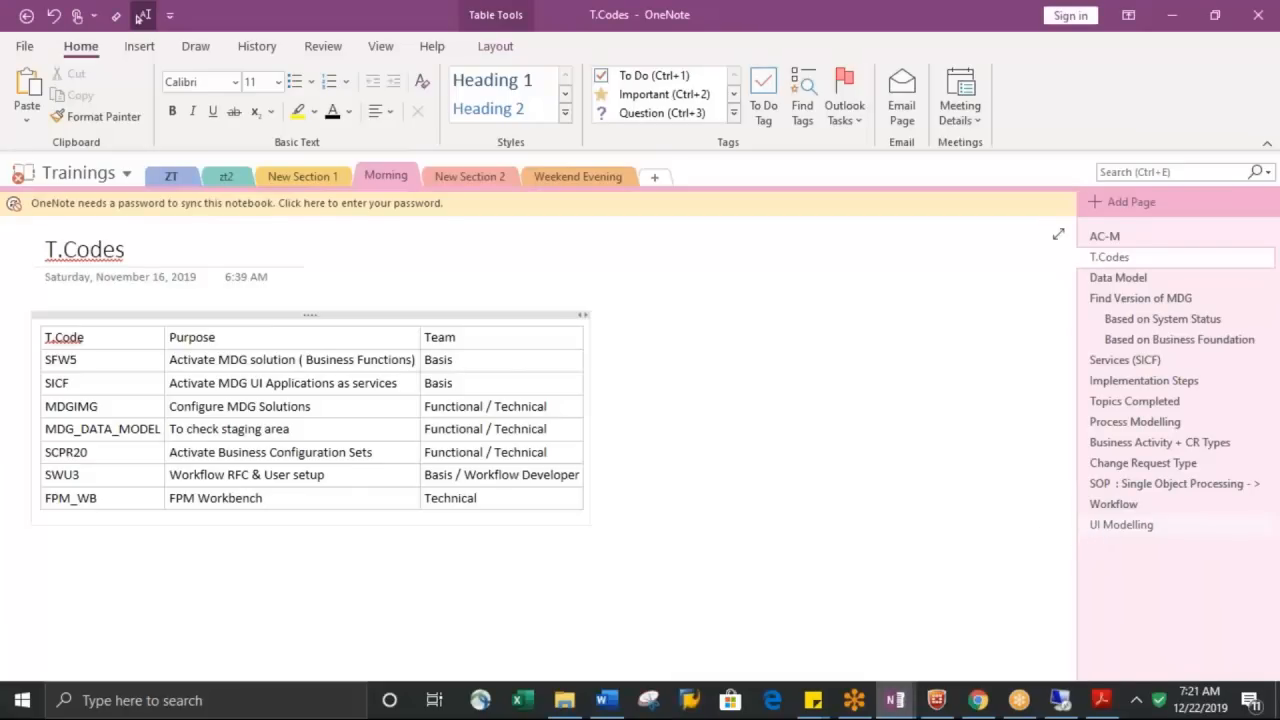
{"action": "left_click", "coordinate": [1121, 524]}
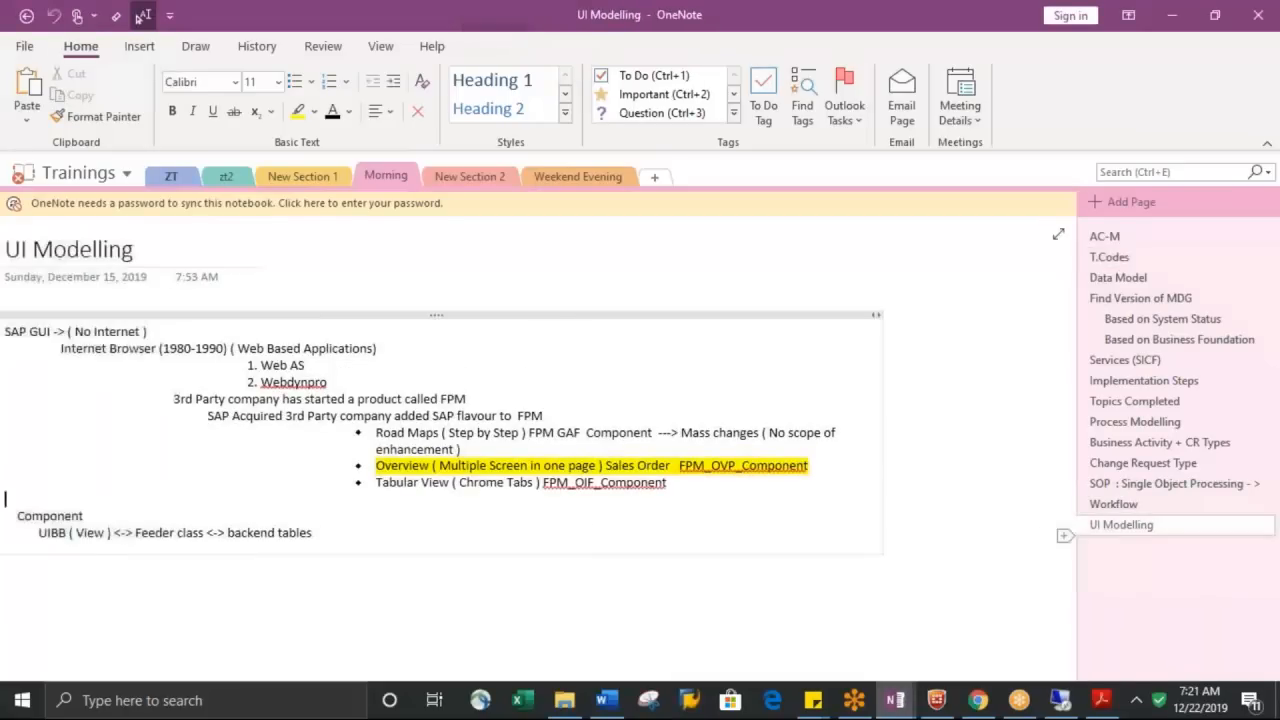
Add a "Steps:" note below the component notes with "Manage UI Configuration" as the first numbered item
{"action": "left_click", "coordinate": [20, 584]}
{"action": "type", "text": "S"}
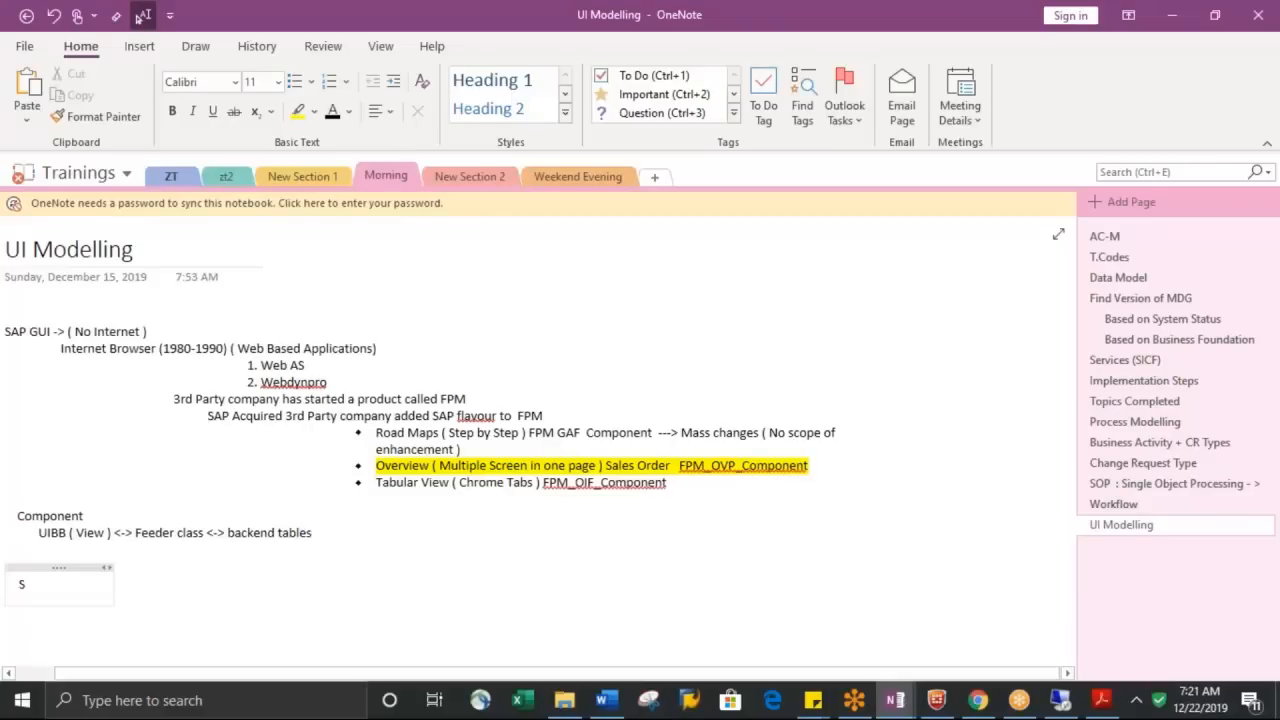
{"action": "type", "text": "teps:"}
{"action": "key", "text": "Return"}
{"action": "type", "text": "1. "}
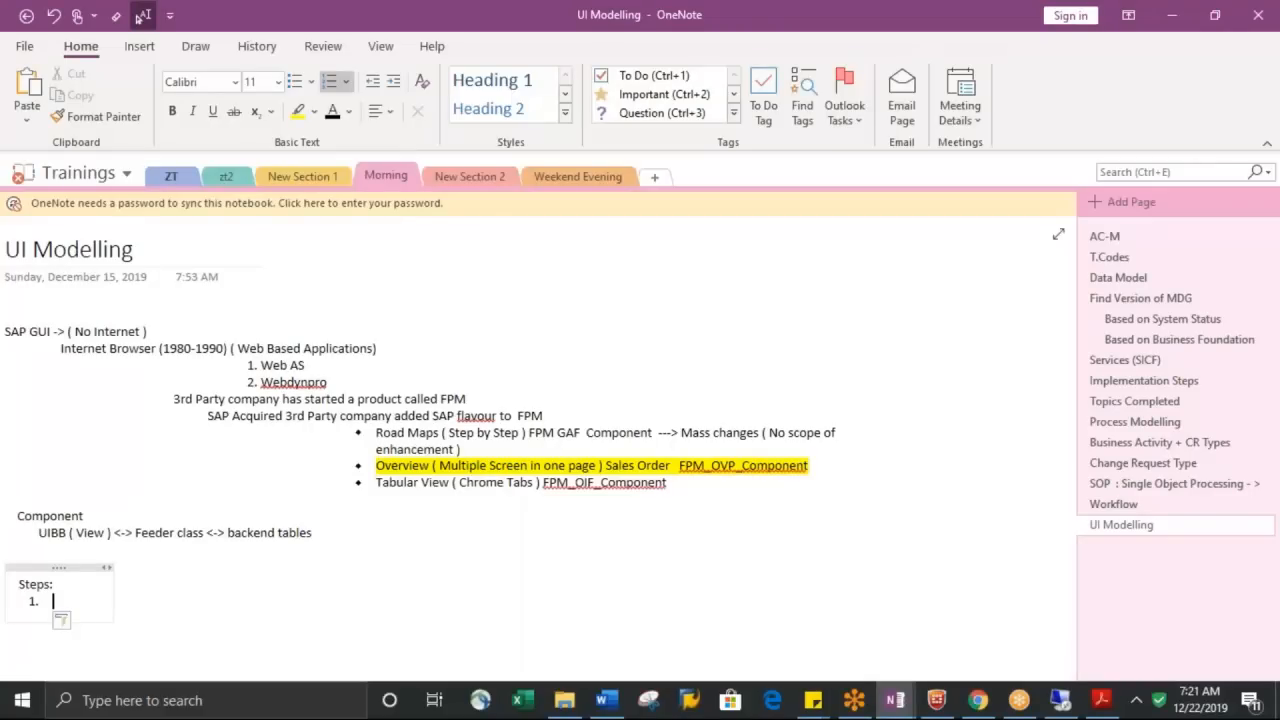
{"action": "type", "text": "MN"}
{"action": "key", "text": "BackSpace"}
{"action": "key", "text": "BackSpace"}
{"action": "type", "text": "Manage UI C"}
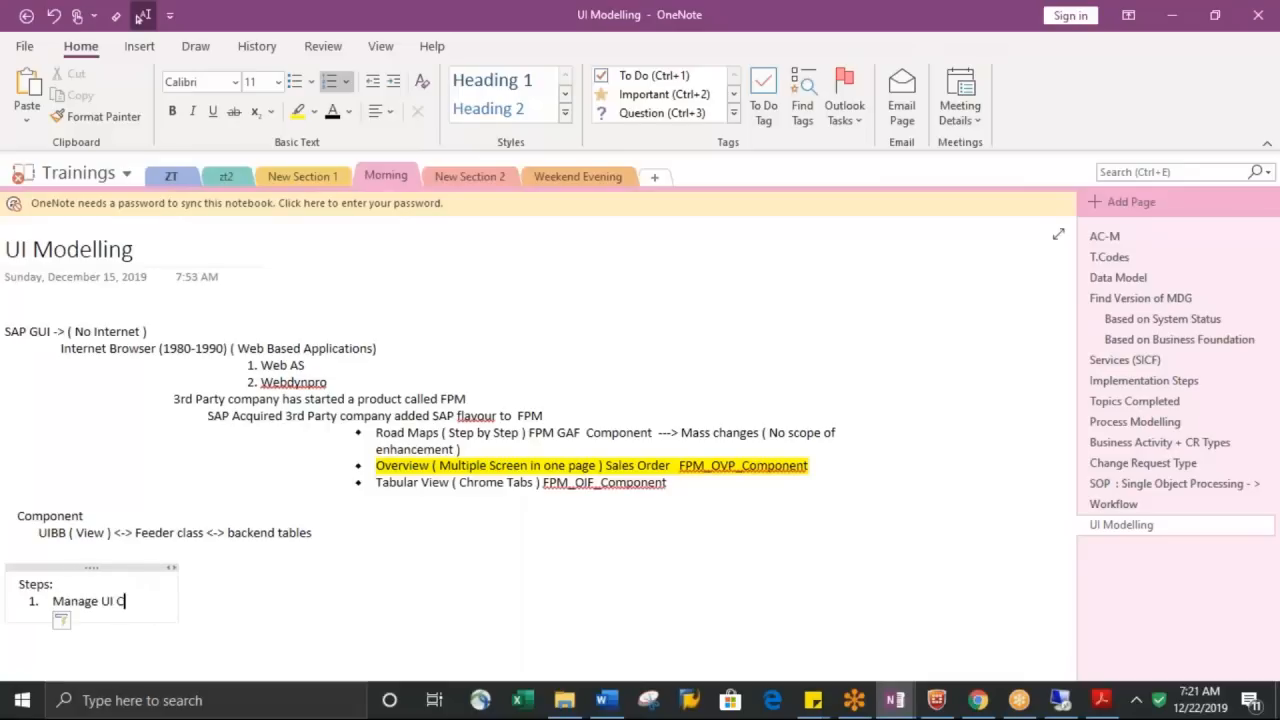
{"action": "type", "text": "onfiguration"}
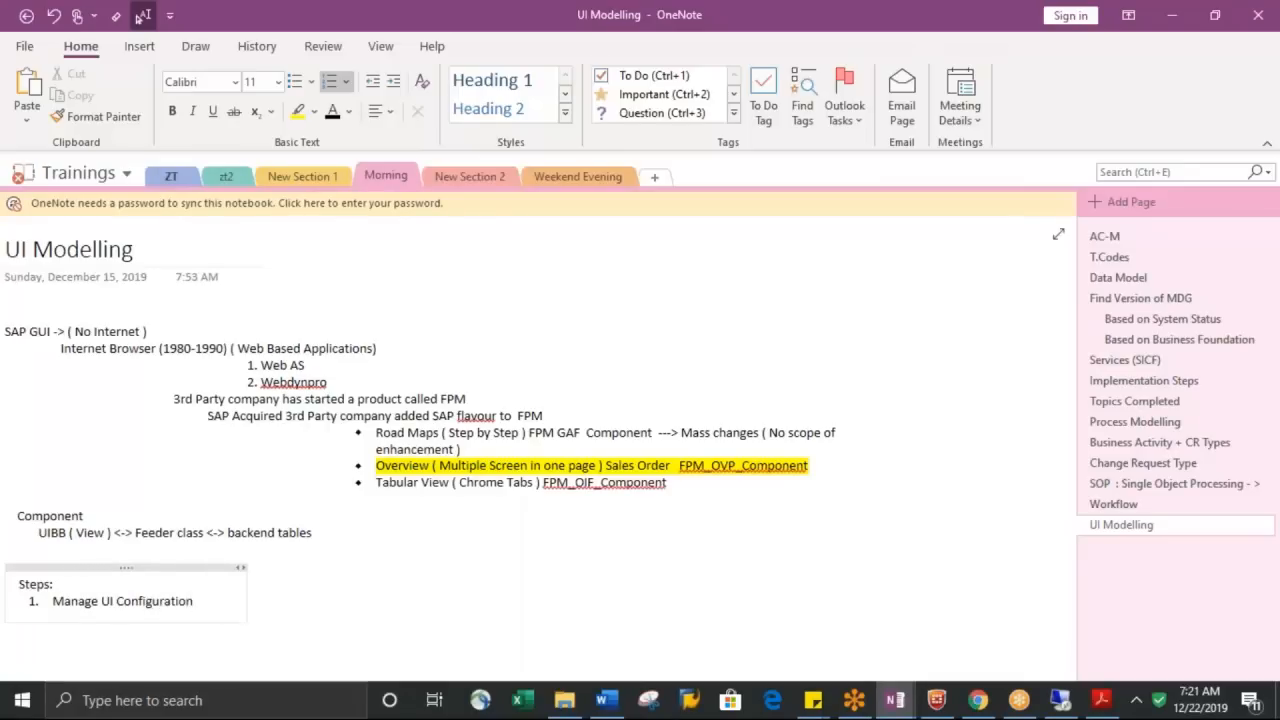
{"action": "key", "text": "Return"}
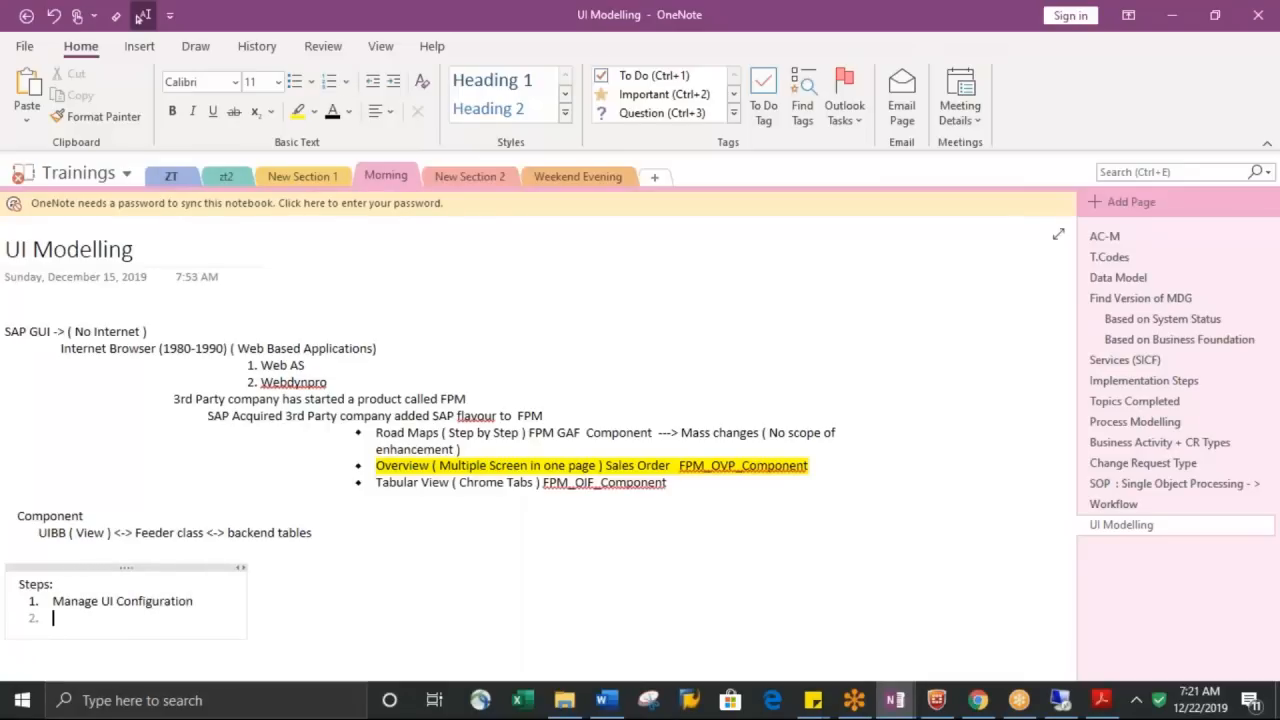
Append "-> USMD_OVP_GEN_TEMPLATE" to the first numbered item of the steps note
{"action": "key", "text": "Up"}
{"action": "key", "text": "End"}
{"action": "type", "text": "-> U"}
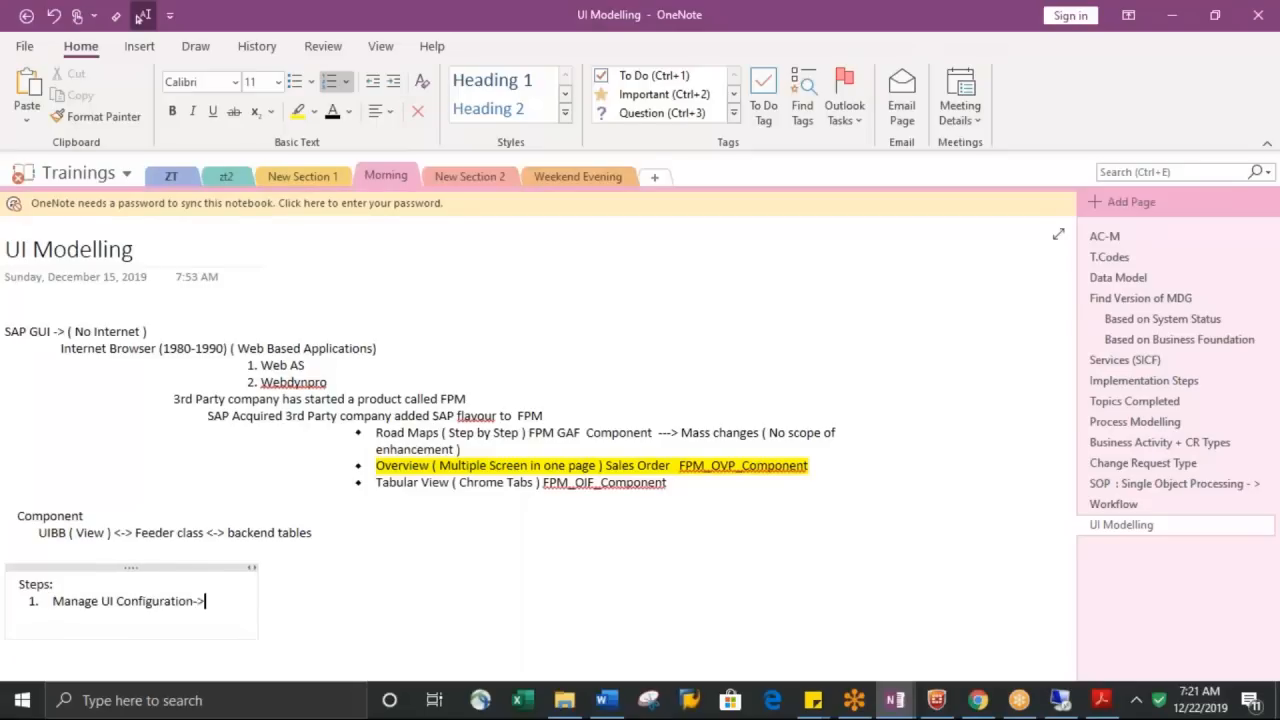
{"action": "type", "text": "SMD"}
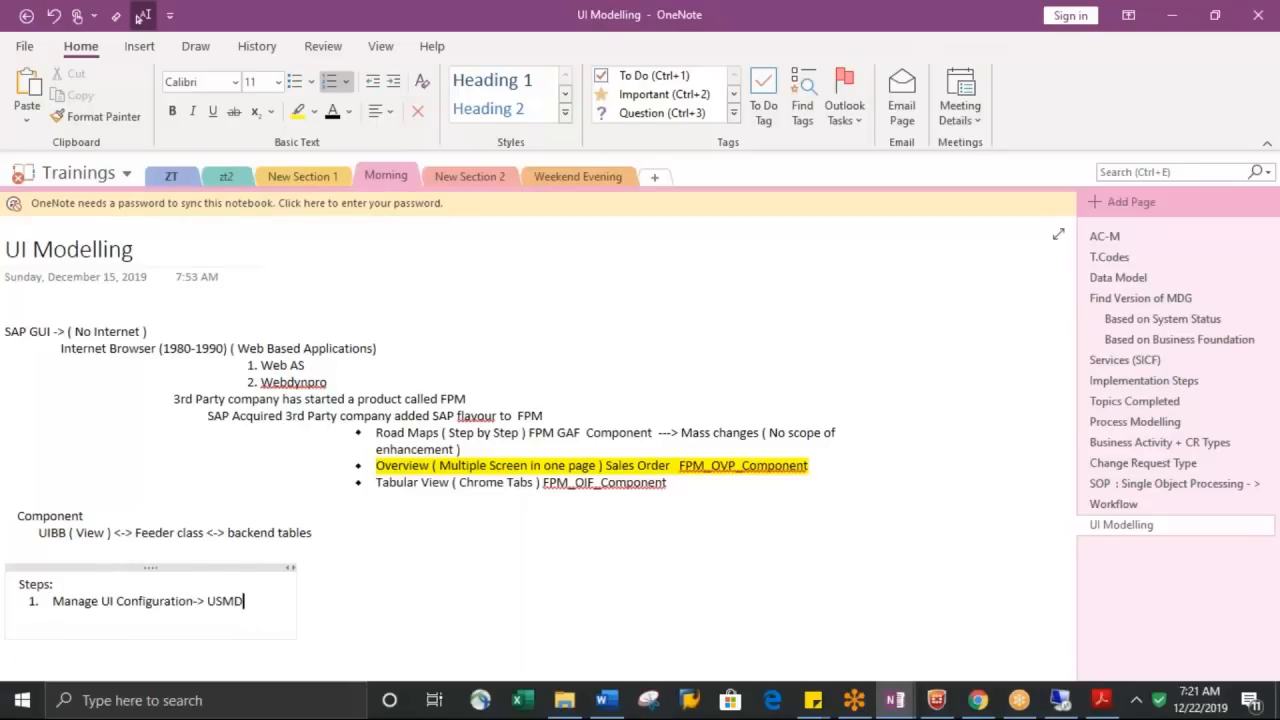
{"action": "type", "text": "_IOVP_"}
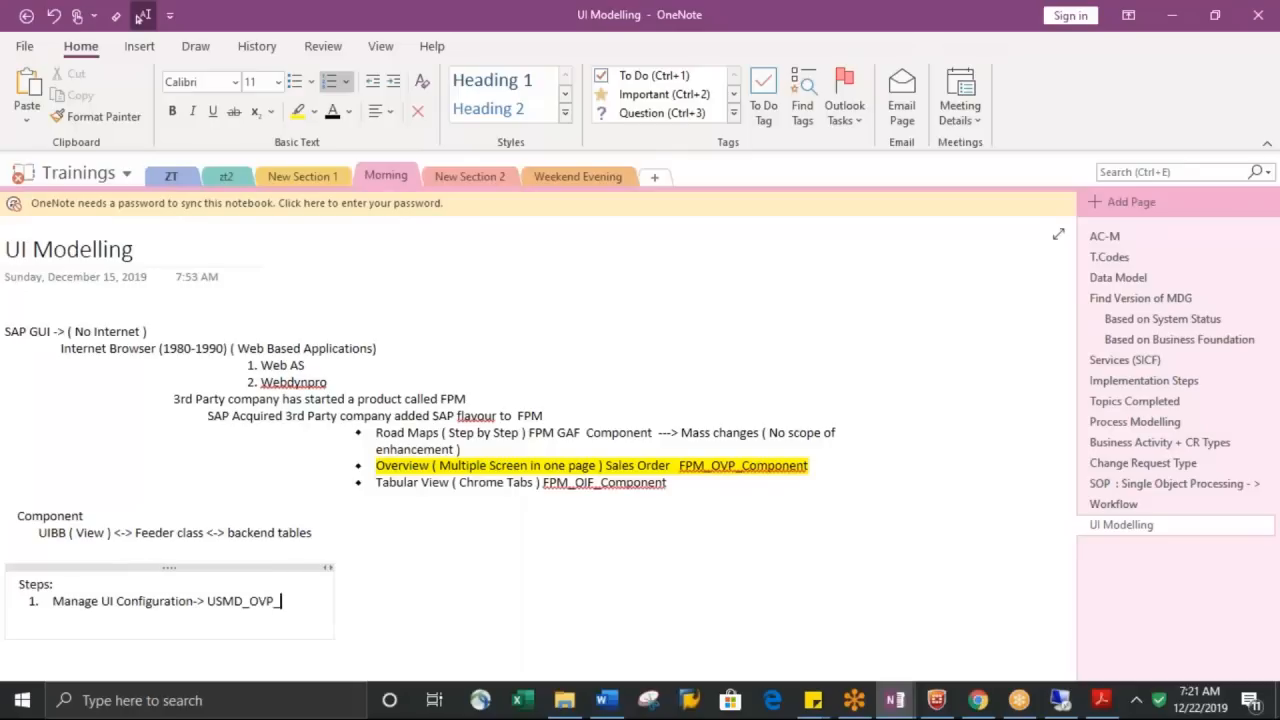
{"action": "type", "text": "GEN_TEMP"}
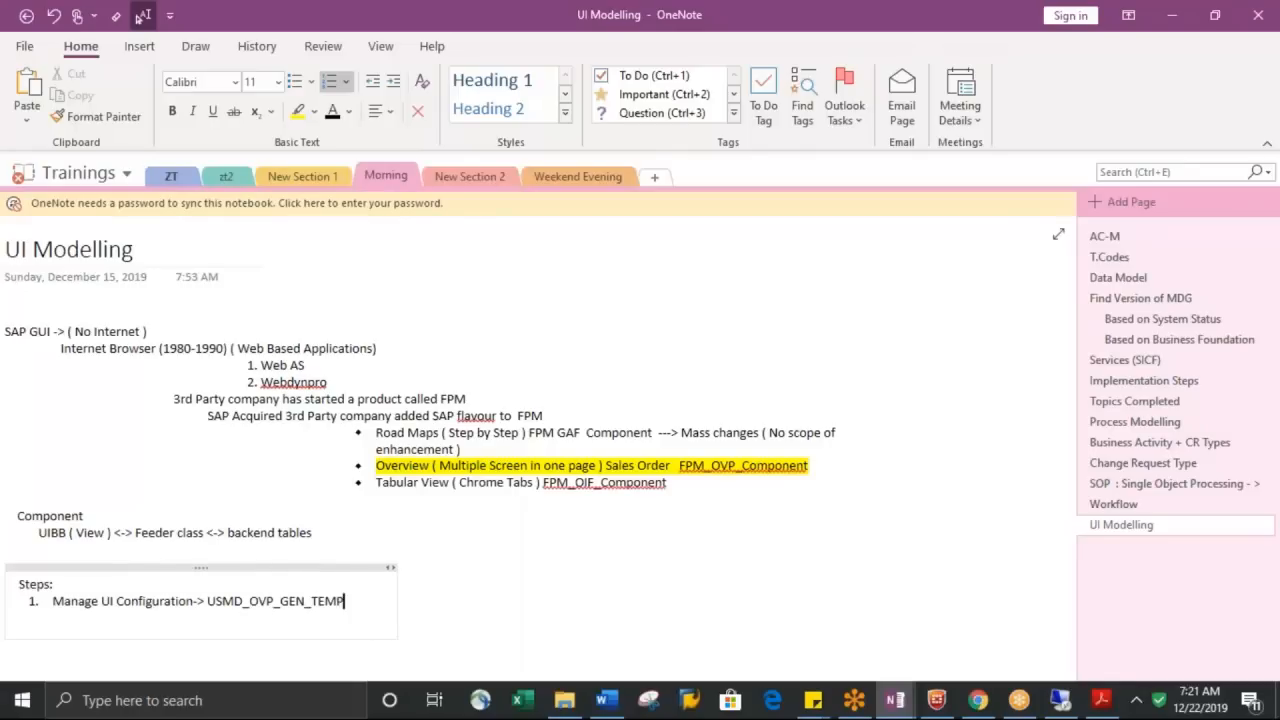
{"action": "type", "text": "LATE-"}
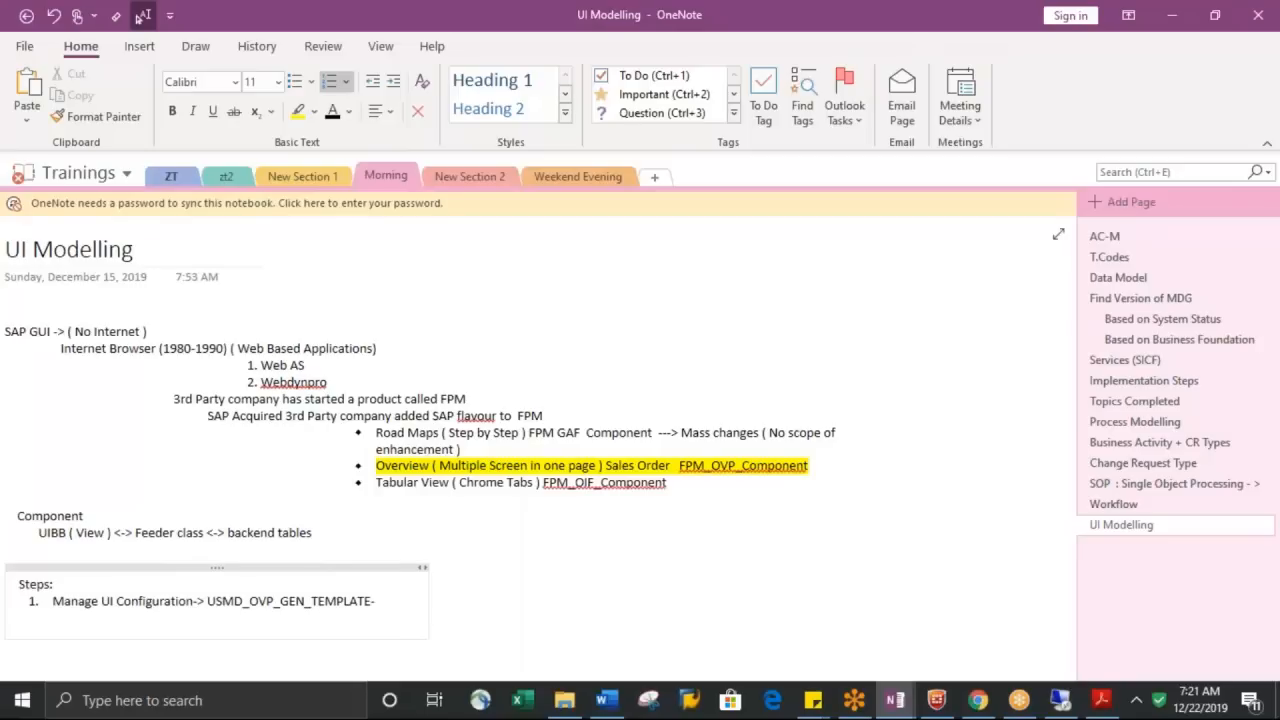
{"action": "type", "text": "> Deep"}
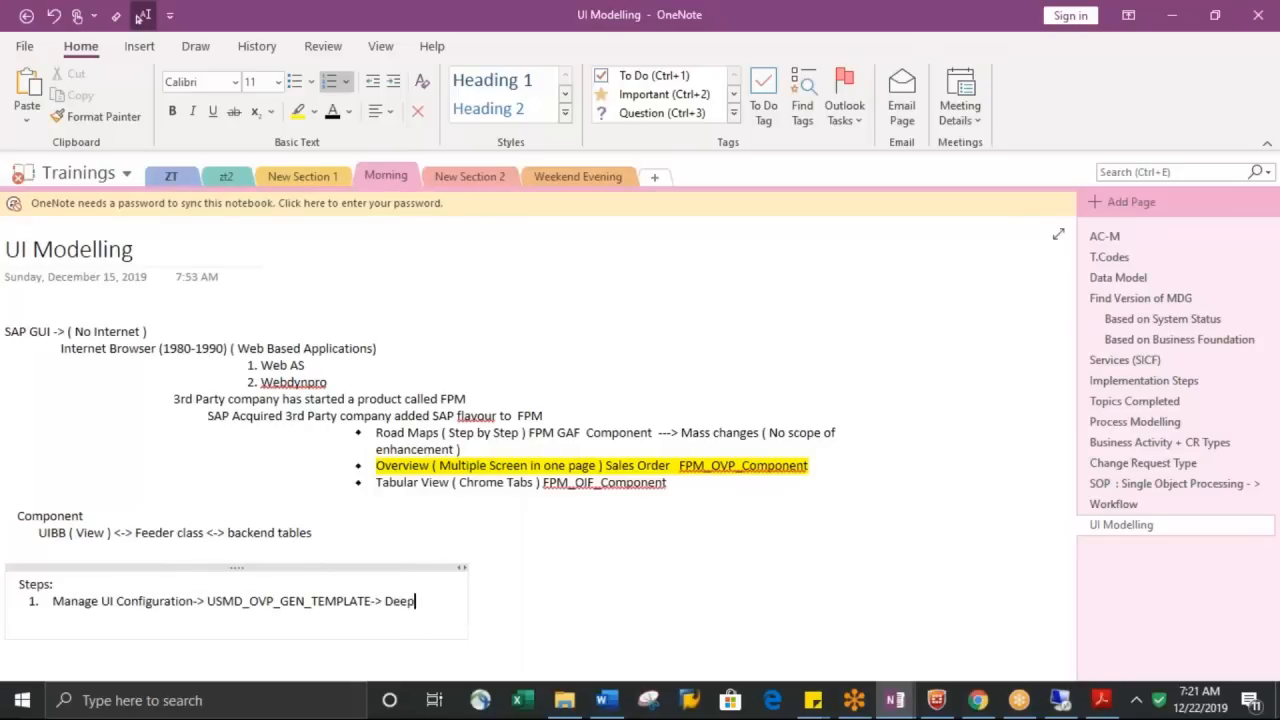
{"action": "type", "text": " Copy with"}
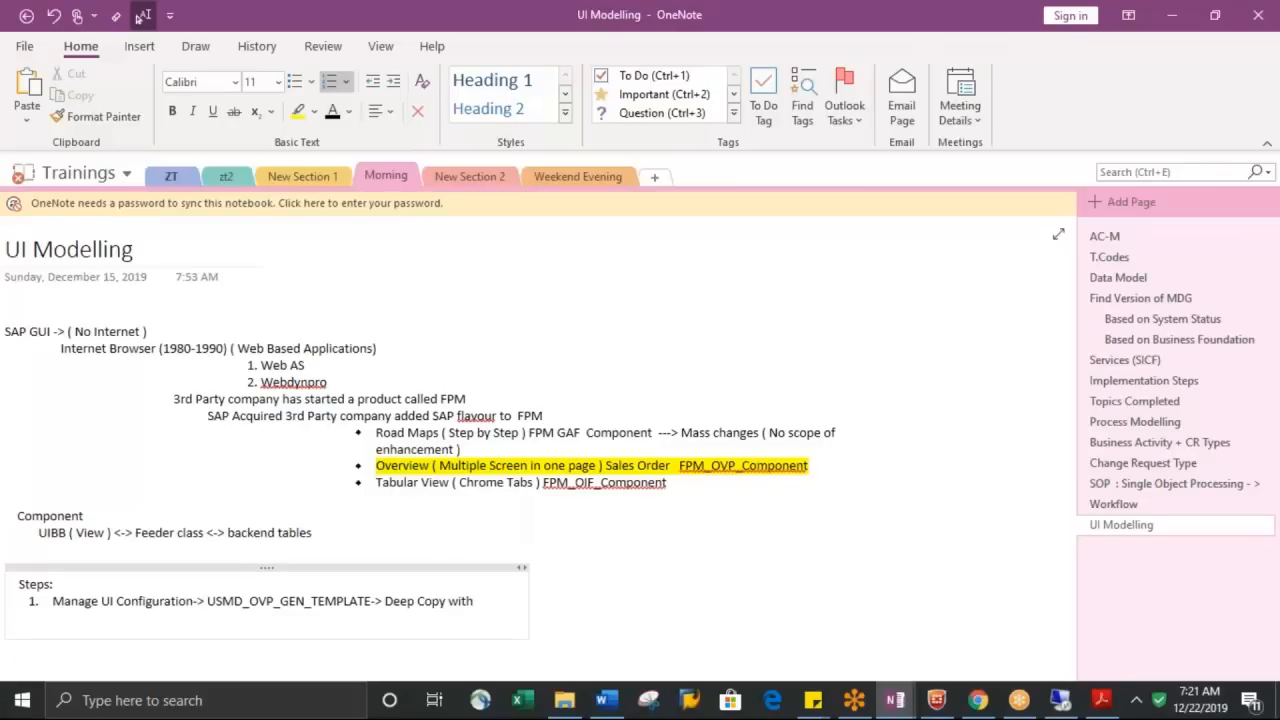
{"action": "type", "text": " naming con"}
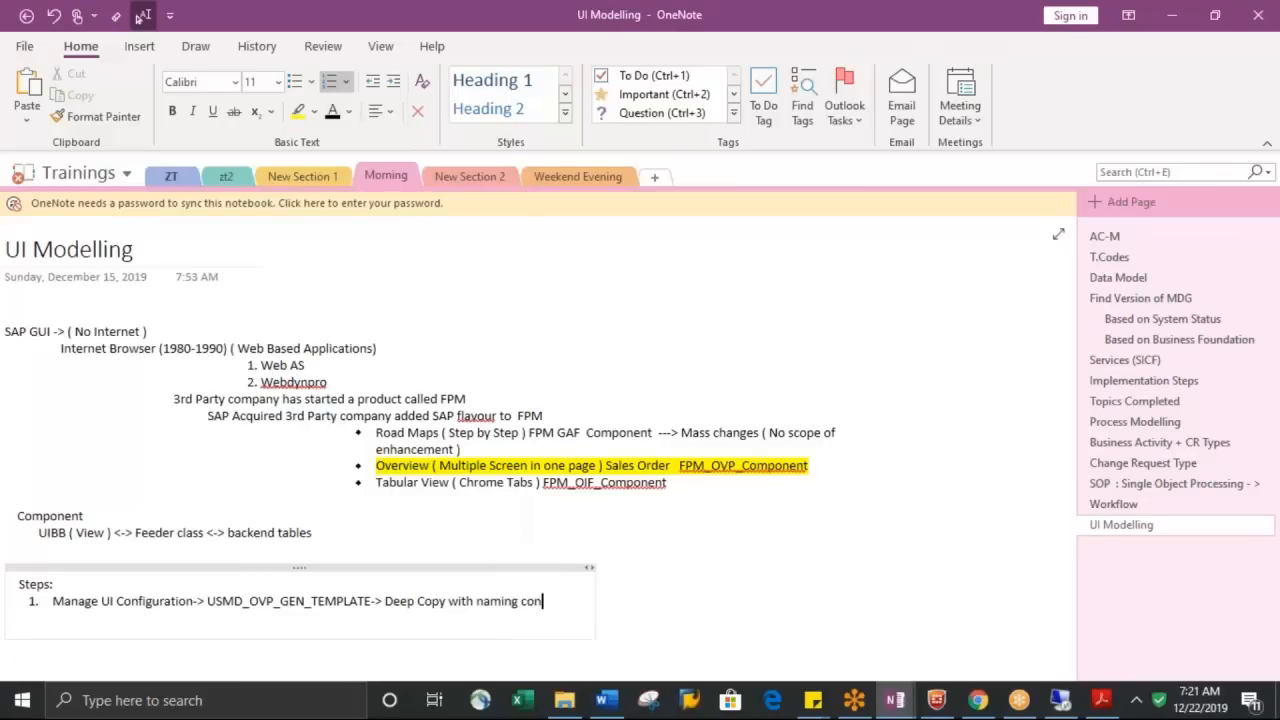
{"action": "type", "text": "vention"}
Extend the first item with "-> Deep Copy with naming convention" and start a second numbered item
{"action": "key", "text": "Return"}
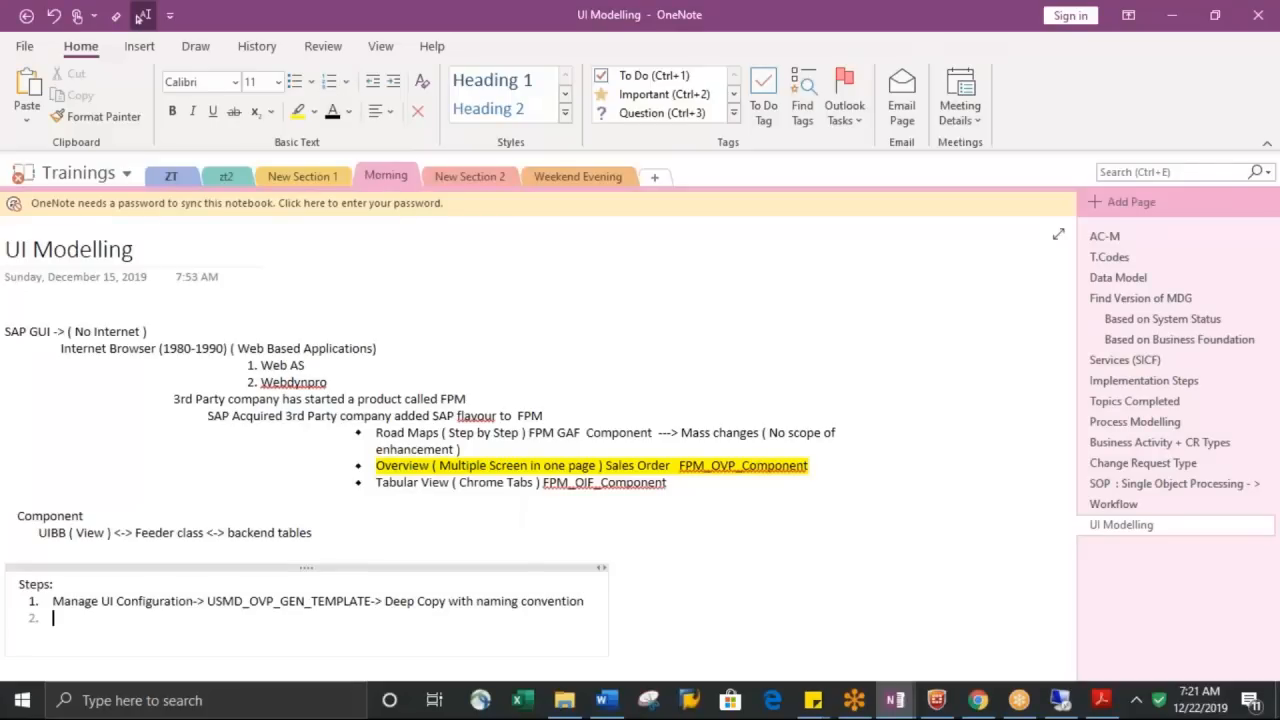
Return to the Remote Desktop session and put the application configuration ZUSMD_Y3_OVP_MARA_V1 into edit mode
{"action": "key", "text": "alt+Tab"}
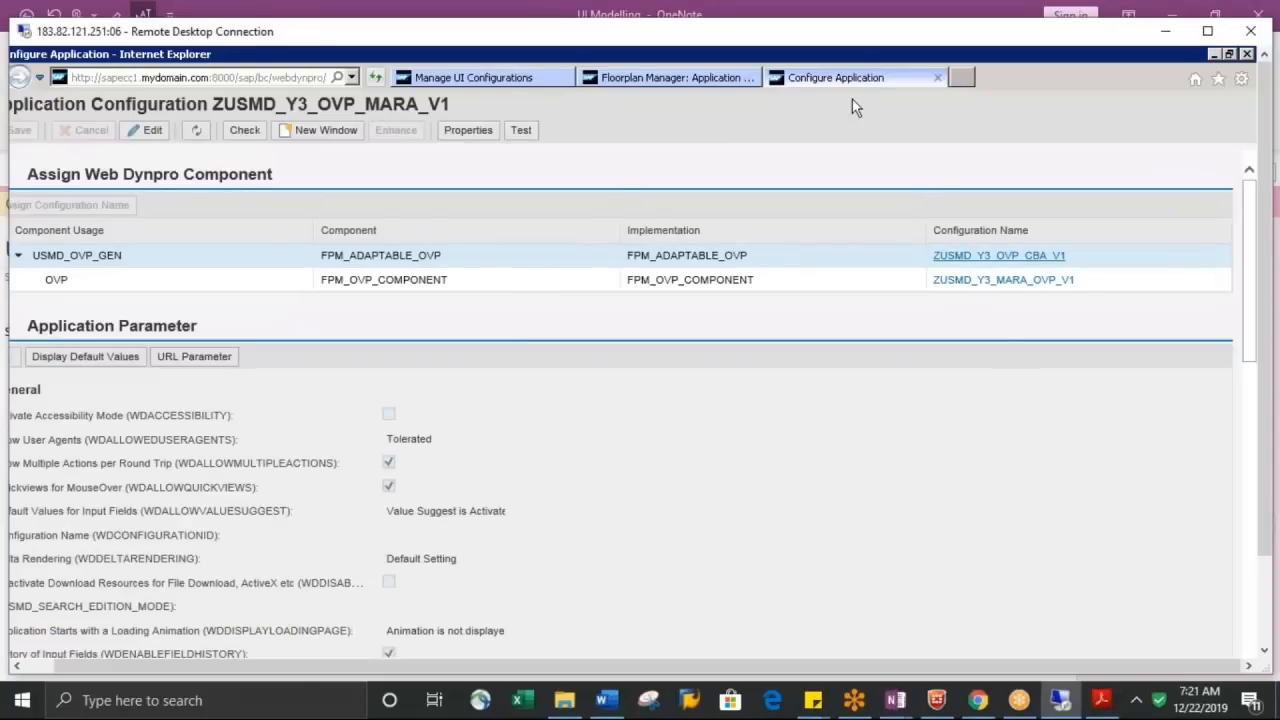
{"action": "left_click", "coordinate": [728, 80]}
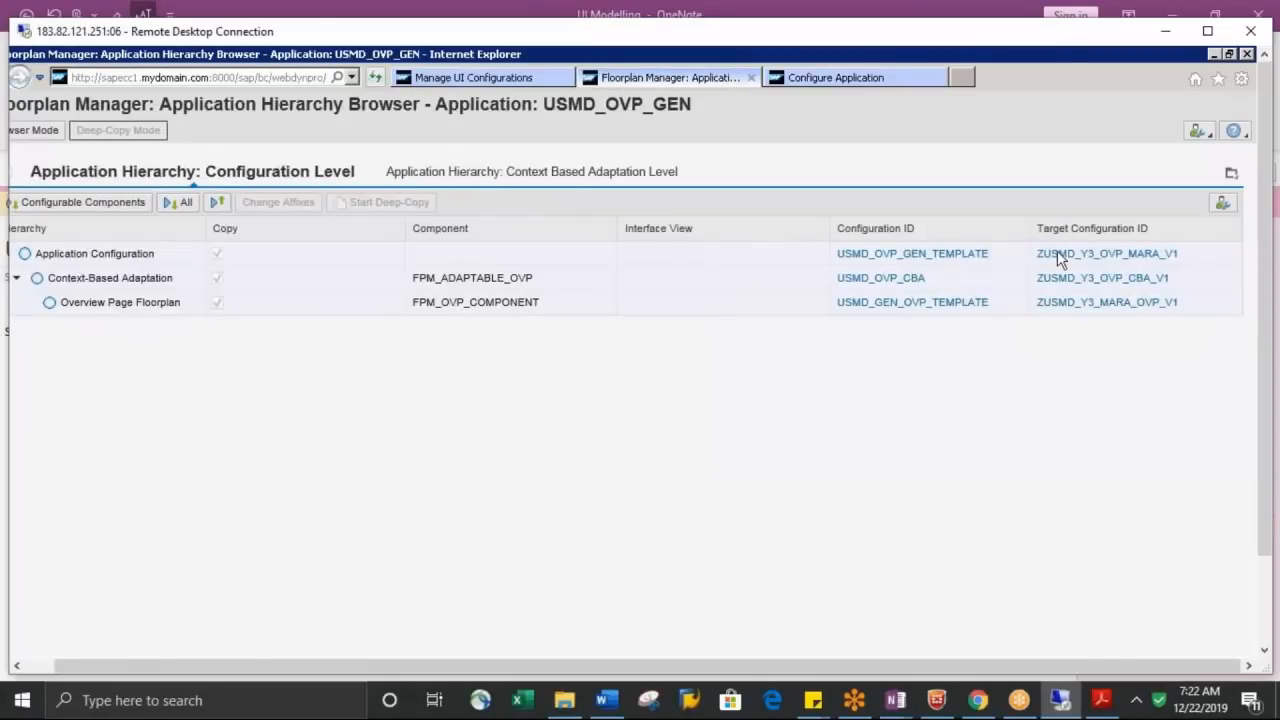
{"action": "left_click", "coordinate": [864, 79]}
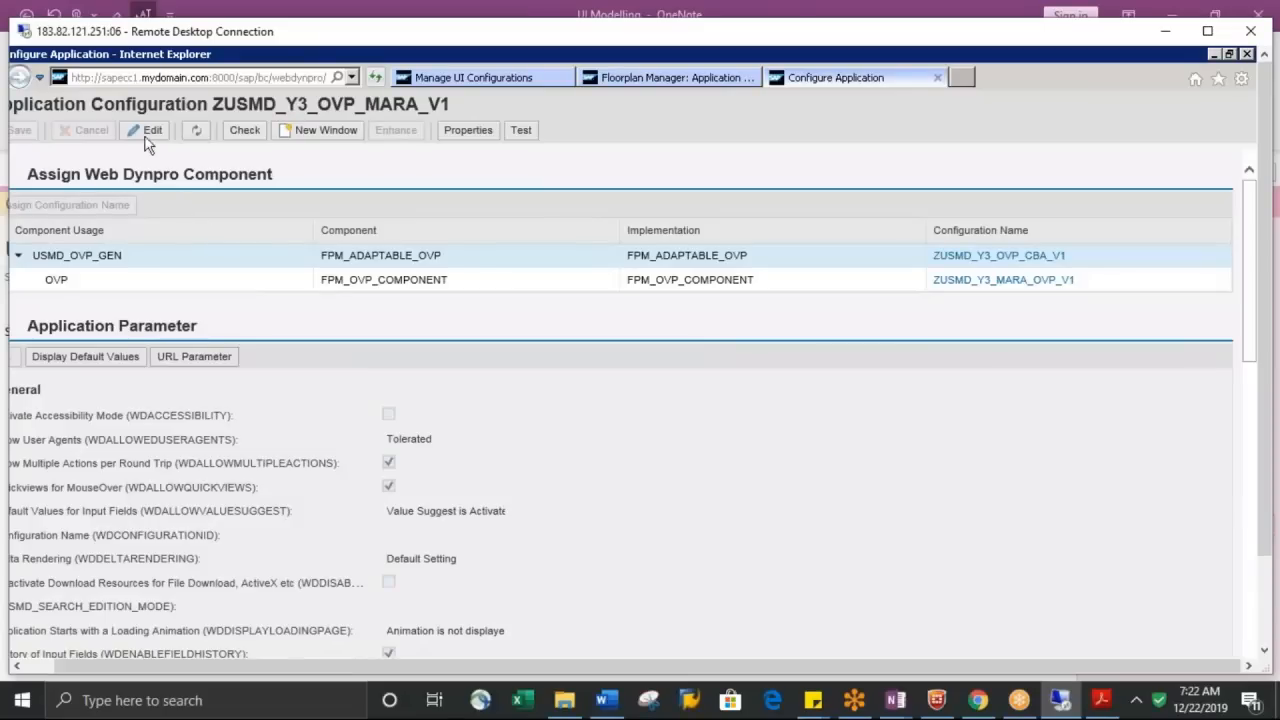
{"action": "left_click", "coordinate": [148, 131]}
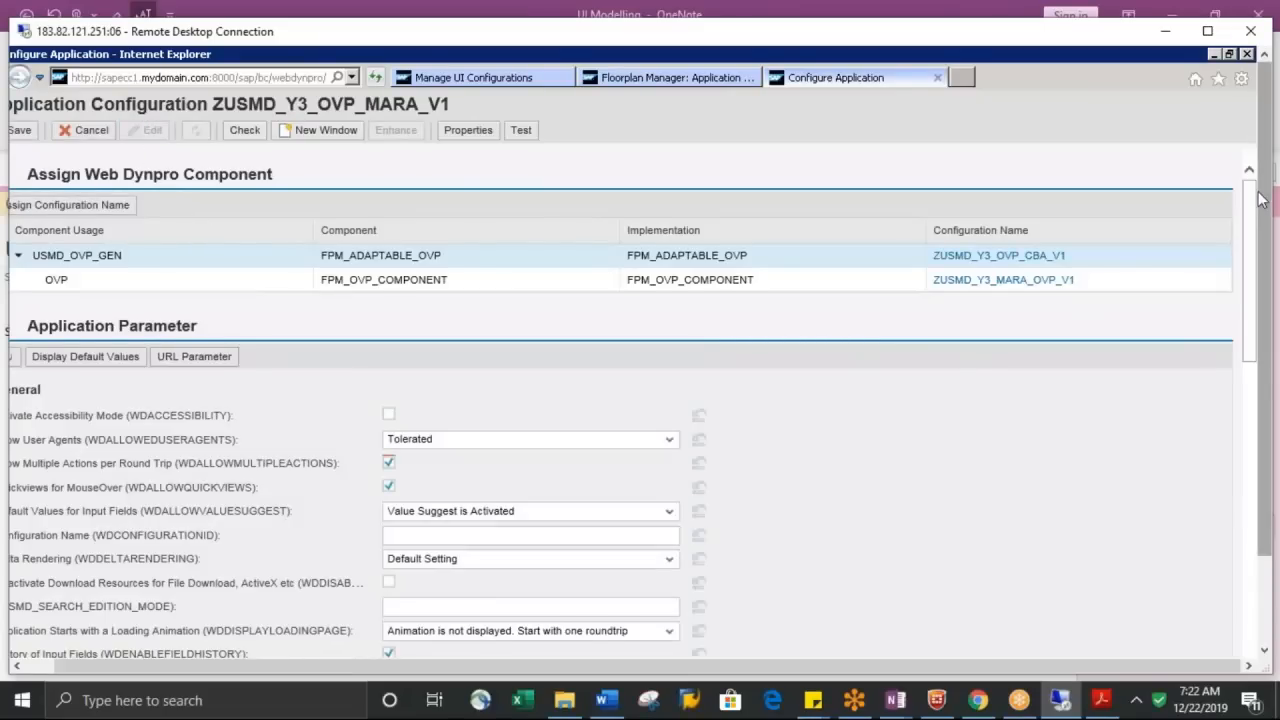
Look through the application parameters of the configuration and select the <ENTER_OTC_HERE> placeholder in the USMD_OTC parameter
{"action": "left_click_drag", "start_coordinate": [1262, 199], "coordinate": [1262, 217]}
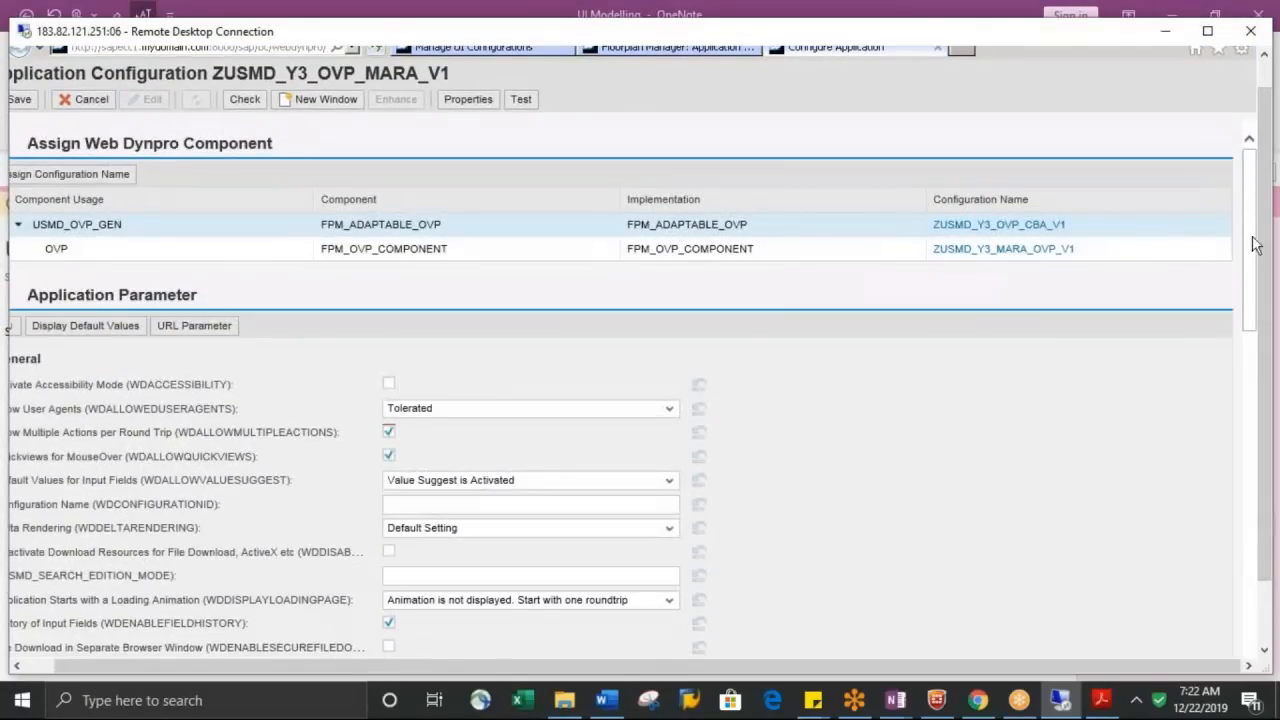
{"action": "scroll", "coordinate": [1254, 270], "scroll_direction": "down", "scroll_amount": 3}
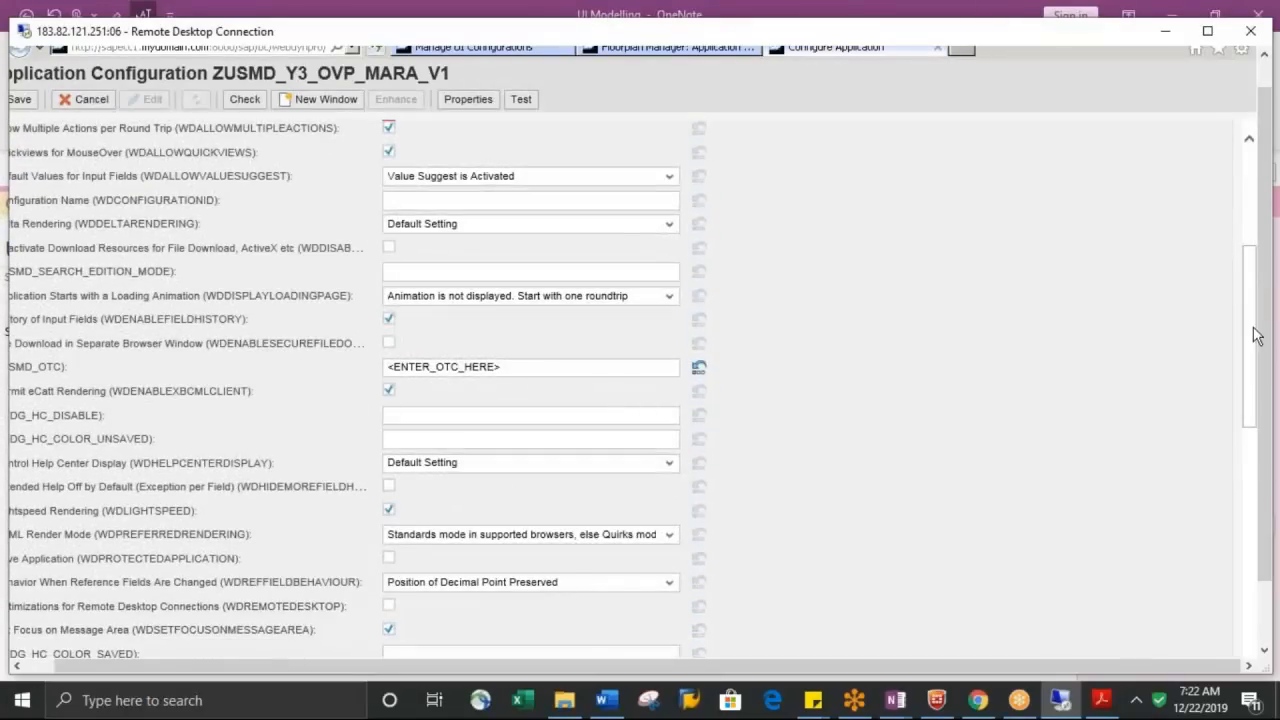
{"action": "scroll", "coordinate": [1256, 340], "scroll_direction": "down", "scroll_amount": 2}
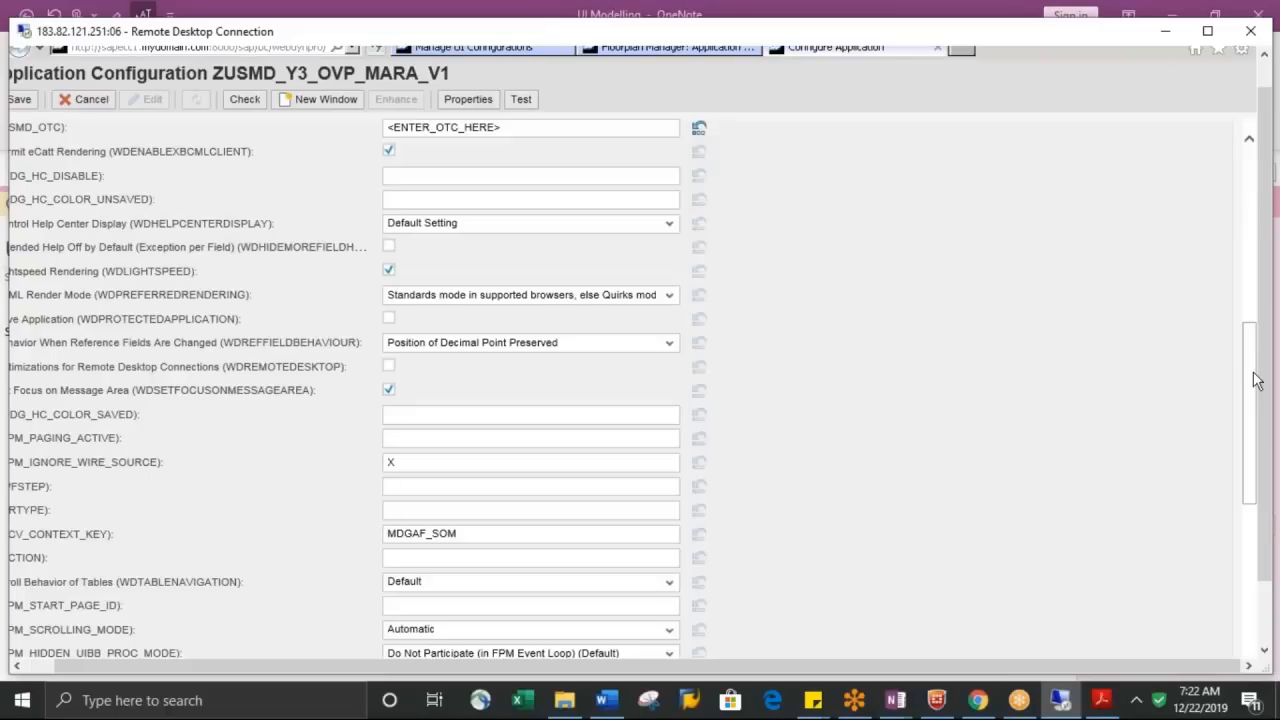
{"action": "left_click_drag", "start_coordinate": [1254, 381], "coordinate": [1239, 485]}
{"action": "scroll", "coordinate": [1238, 518], "scroll_direction": "down", "scroll_amount": 1}
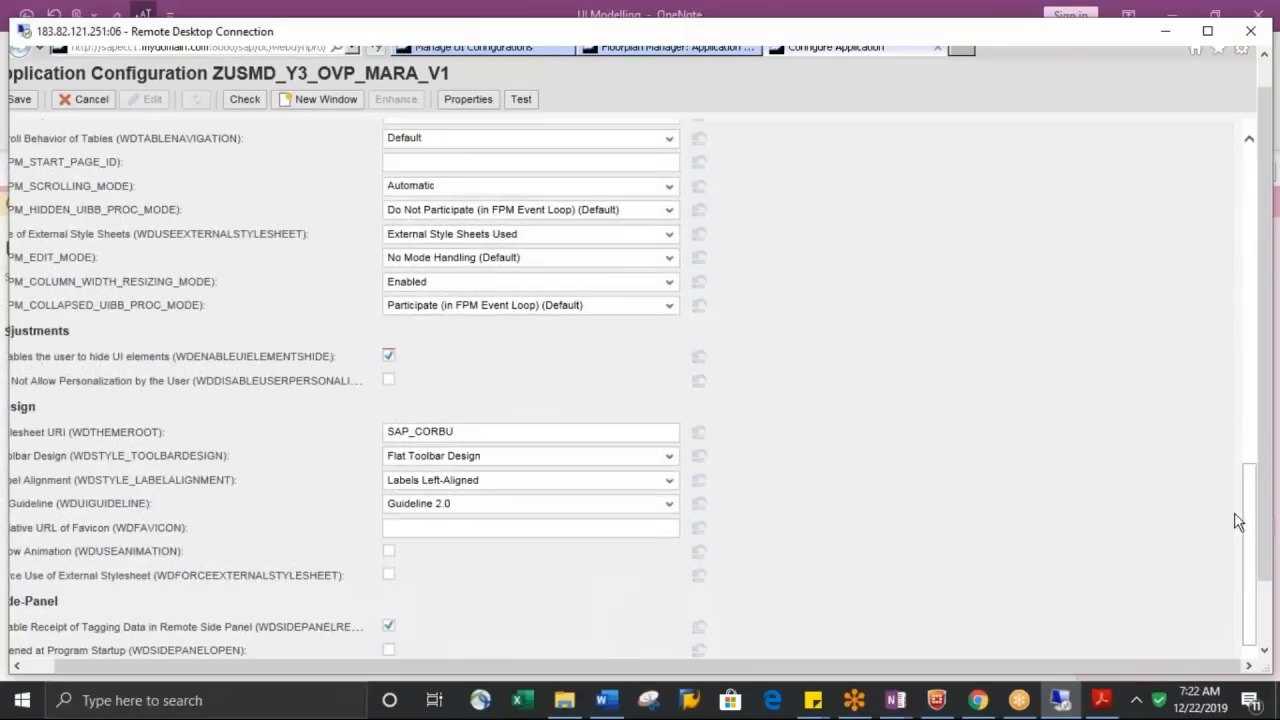
{"action": "scroll", "coordinate": [1227, 460], "scroll_direction": "up", "scroll_amount": 4}
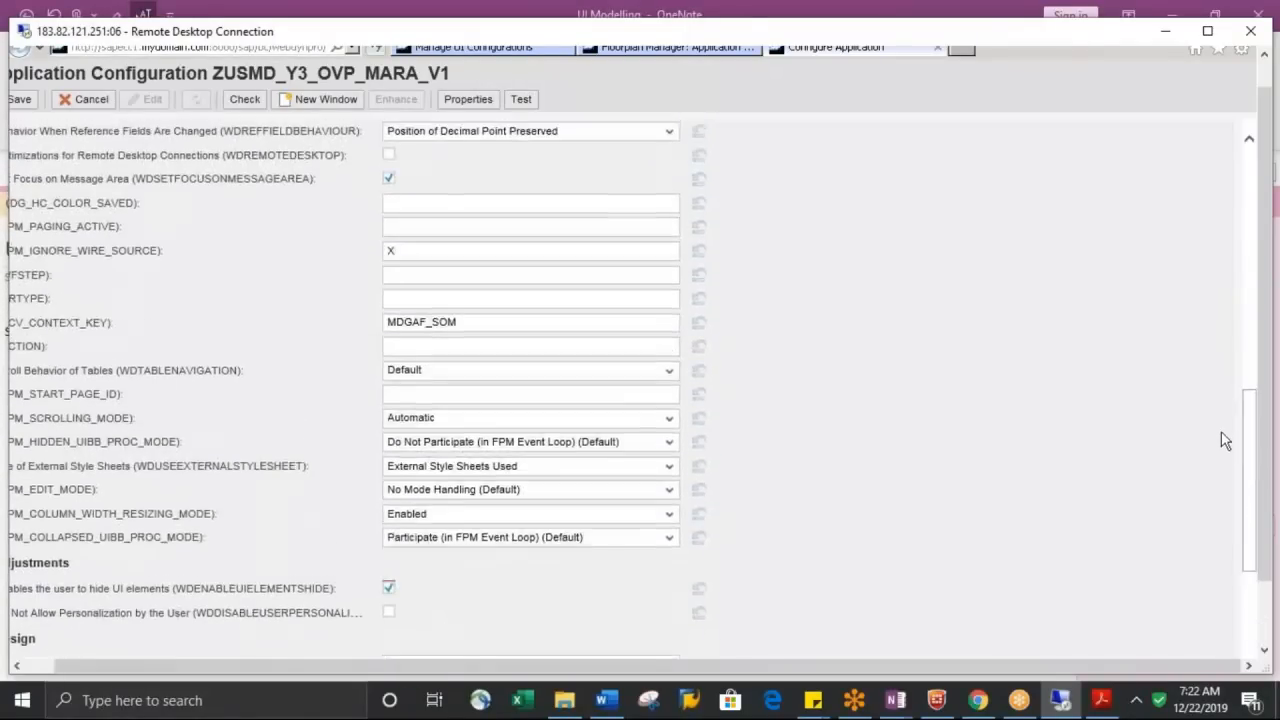
{"action": "scroll", "coordinate": [1219, 417], "scroll_direction": "up", "scroll_amount": 3}
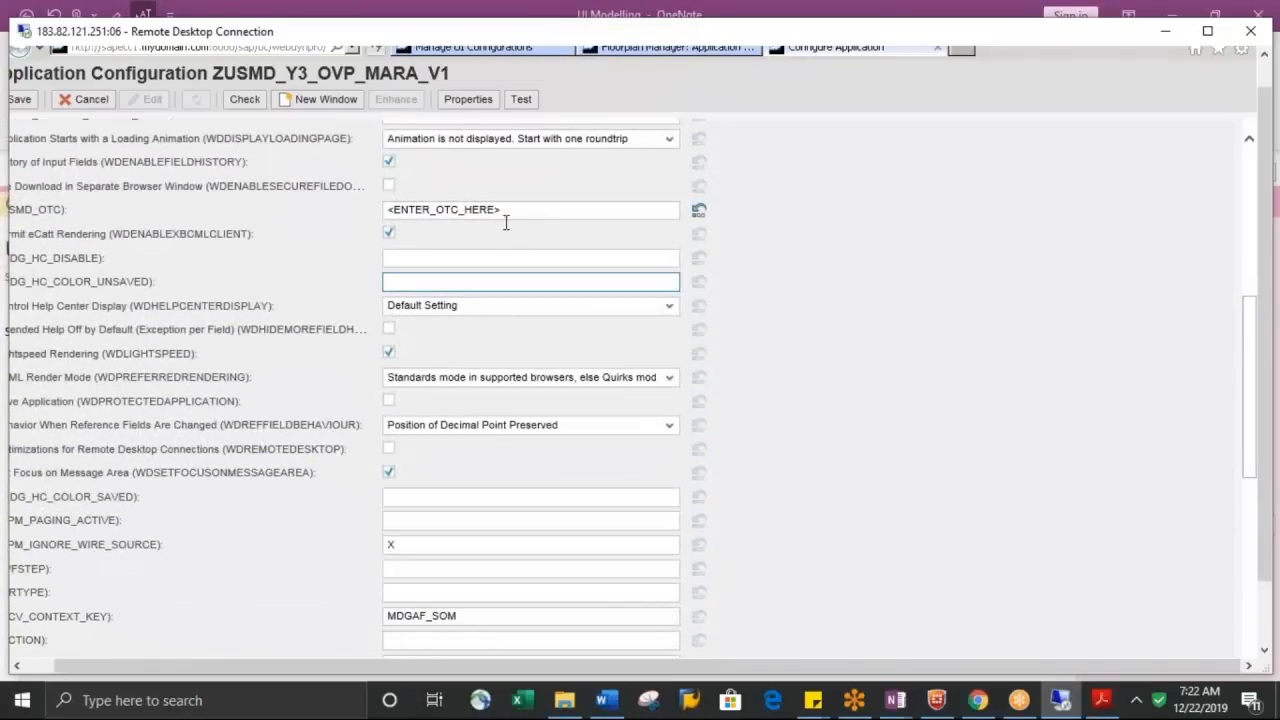
{"action": "left_click", "coordinate": [520, 209]}
{"action": "left_click_drag", "start_coordinate": [505, 210], "coordinate": [374, 212]}
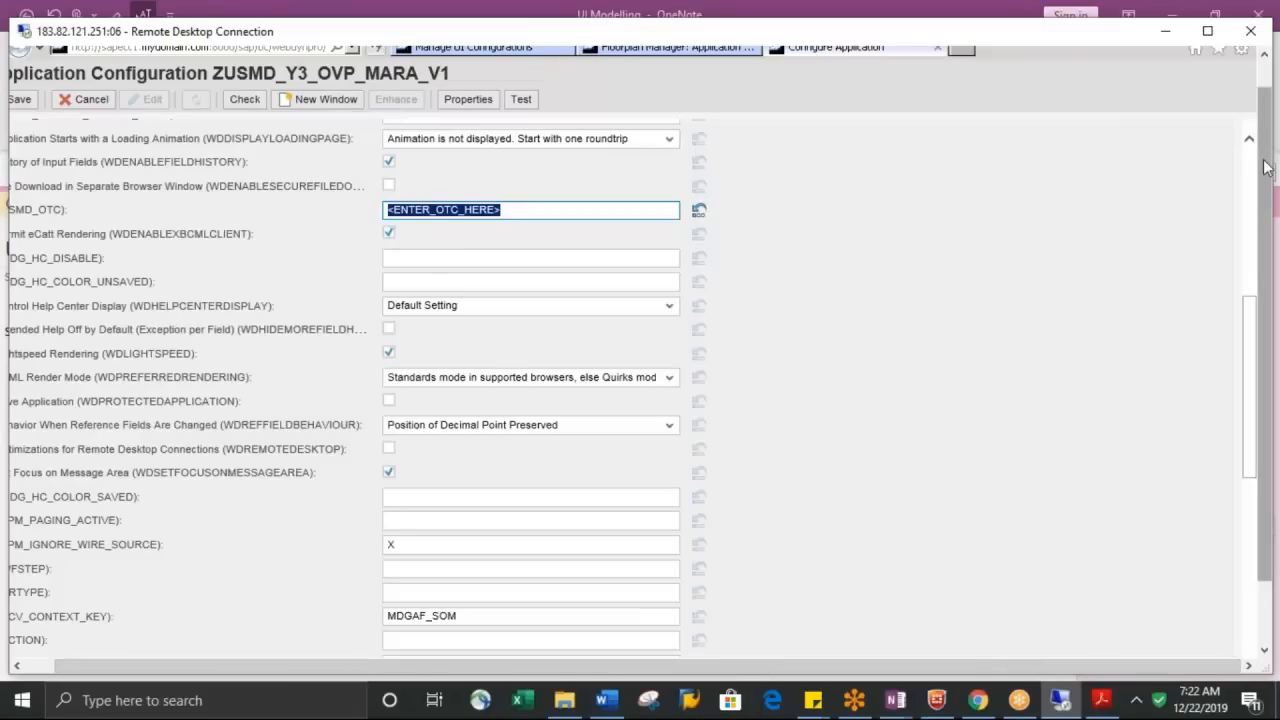
Look up the business object type of entity type MARA in data model Y3 and select its BO type value
{"action": "mouse_move", "coordinate": [1267, 167]}
{"action": "left_mouse_down"}
{"action": "mouse_move", "coordinate": [1267, 80]}
{"action": "mouse_move", "coordinate": [1267, 190]}
{"action": "left_mouse_up"}
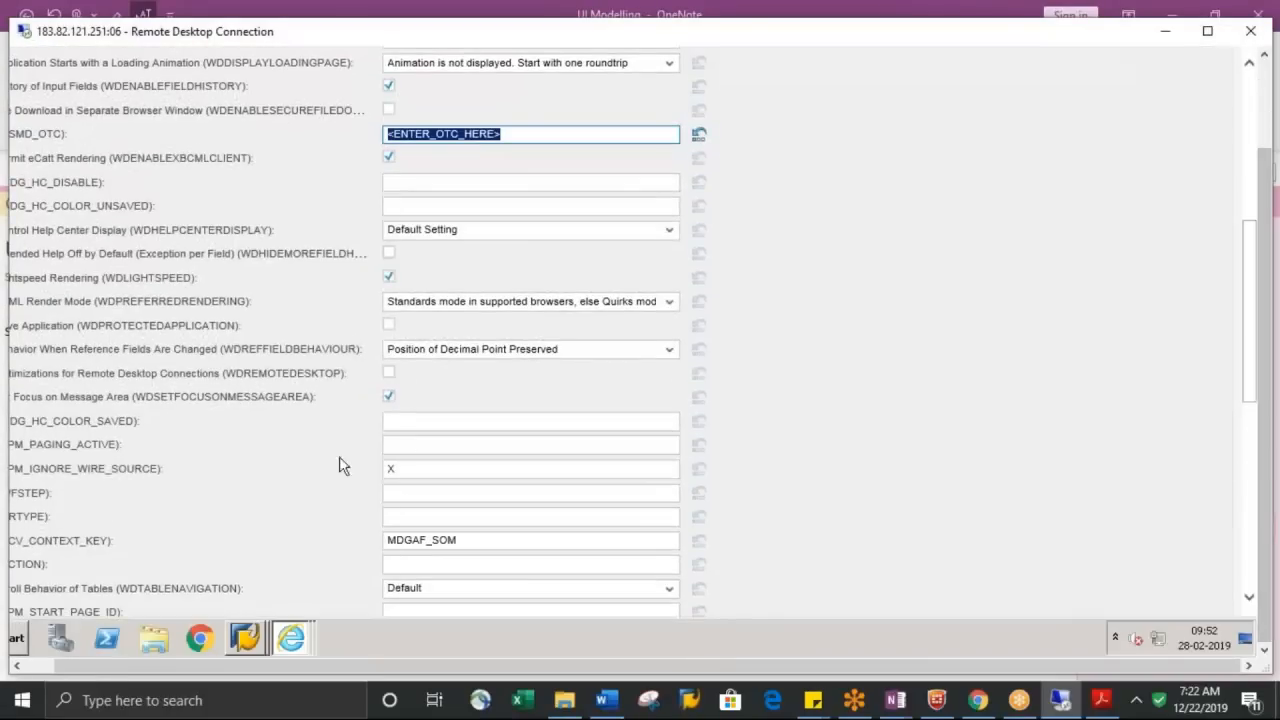
{"action": "left_click", "coordinate": [258, 645]}
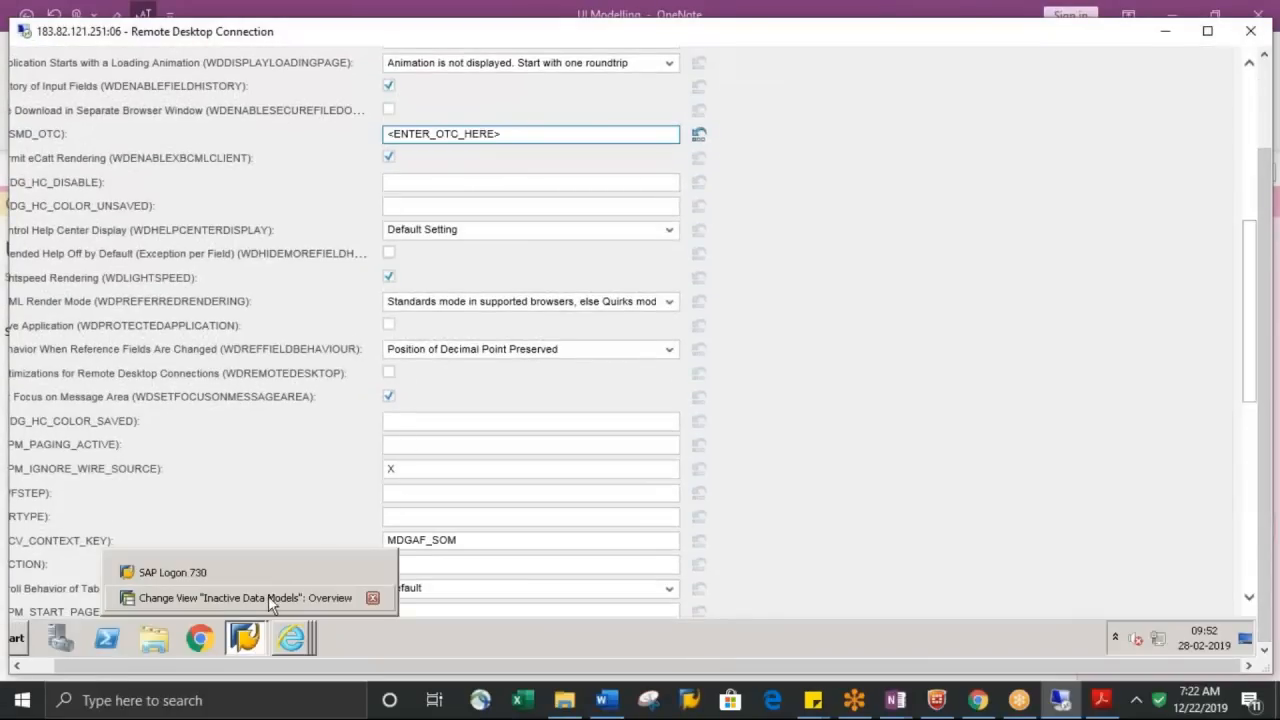
{"action": "left_click", "coordinate": [268, 596]}
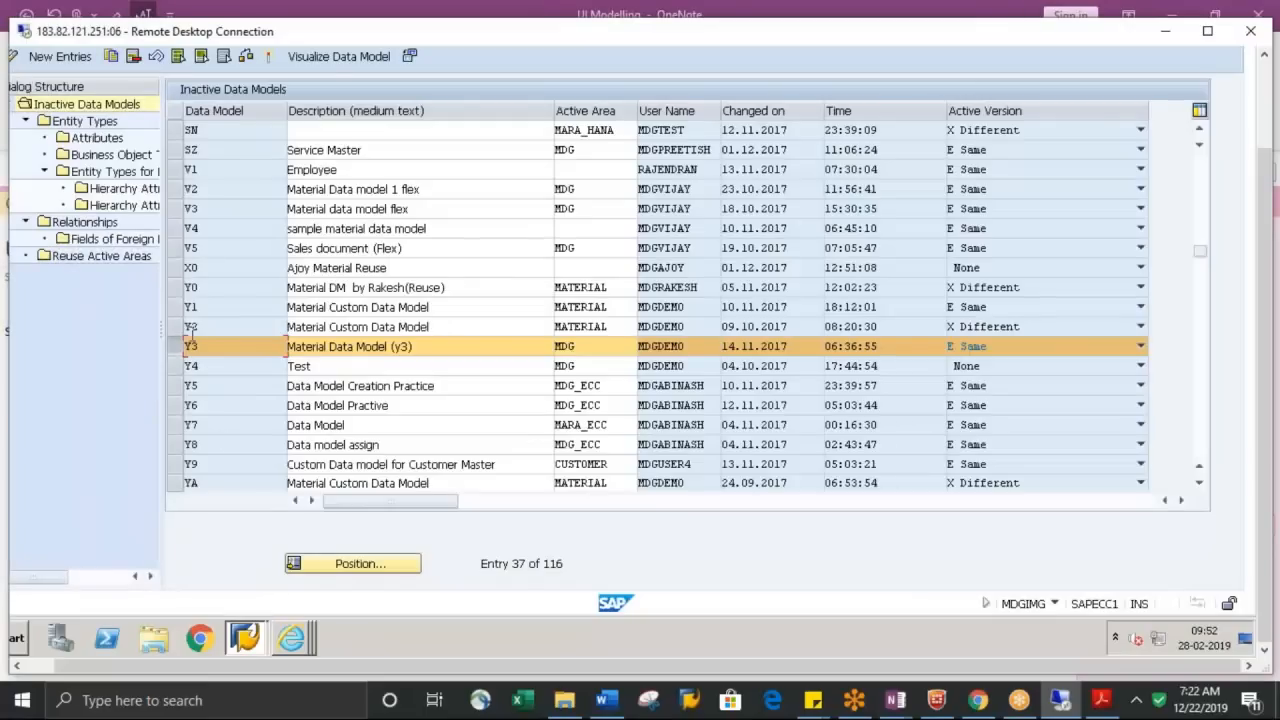
{"action": "double_click", "coordinate": [80, 122]}
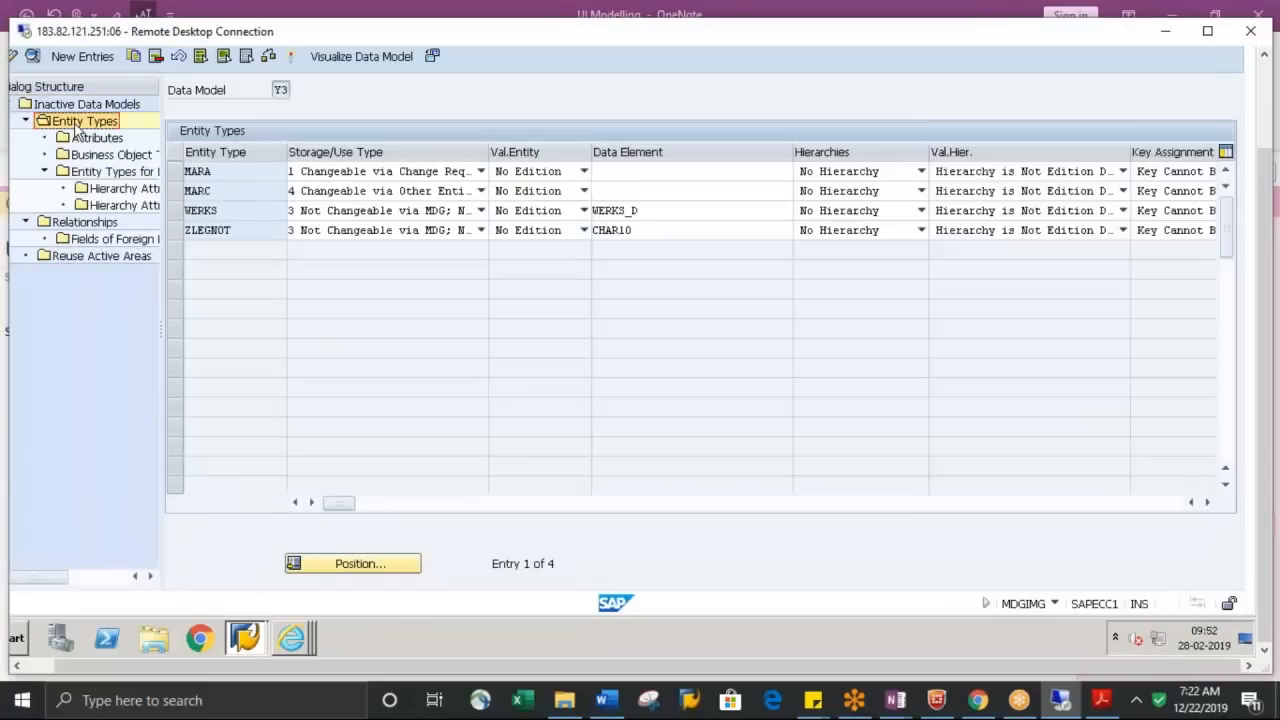
{"action": "left_click", "coordinate": [176, 171]}
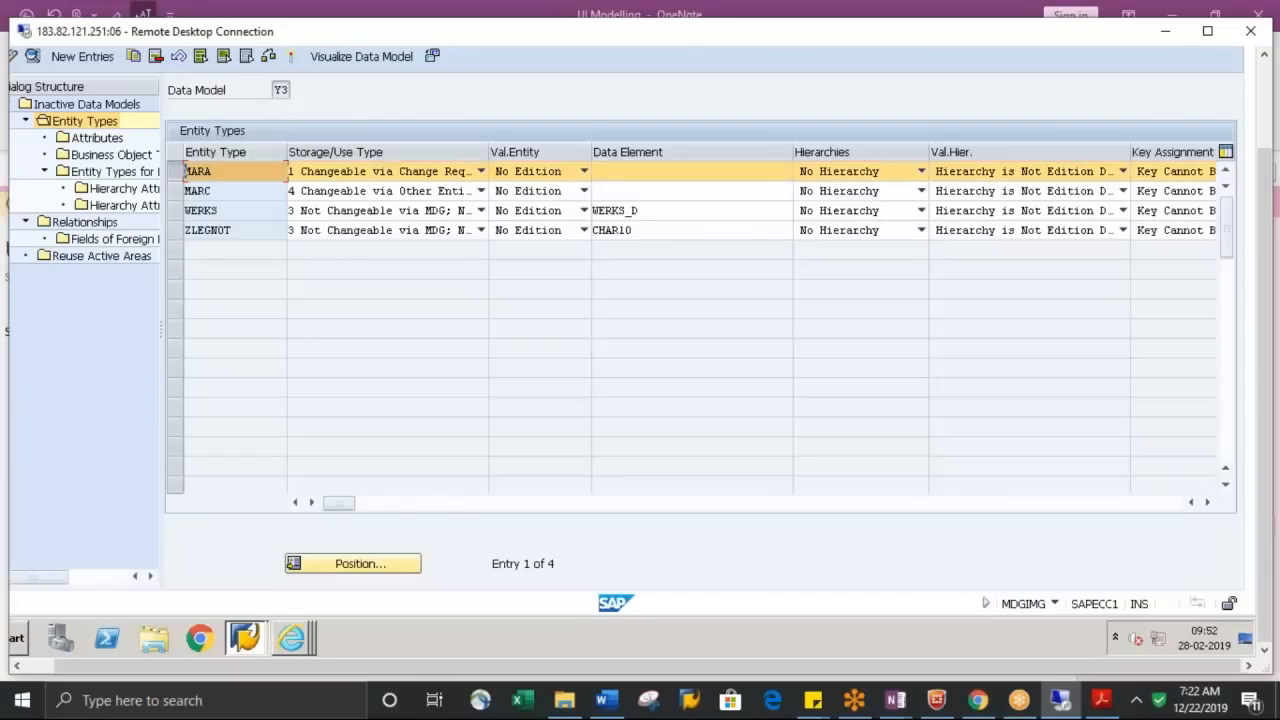
{"action": "double_click", "coordinate": [95, 157]}
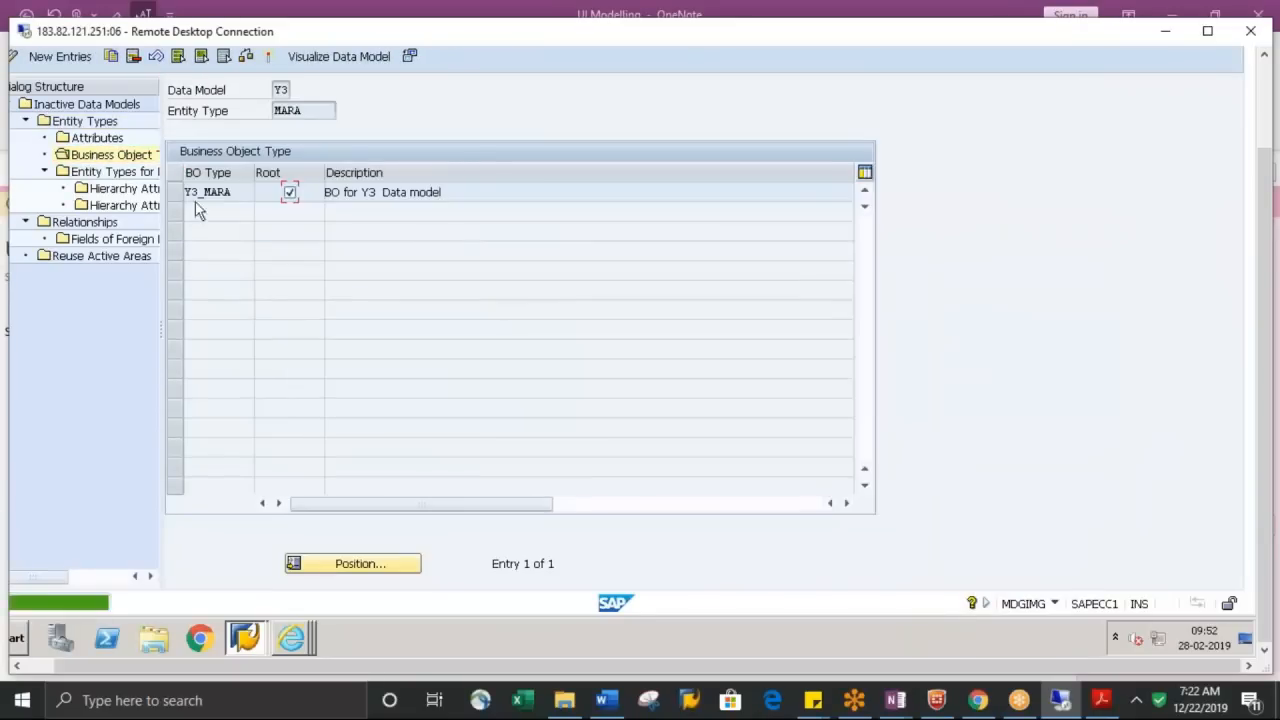
{"action": "left_click", "coordinate": [241, 196]}
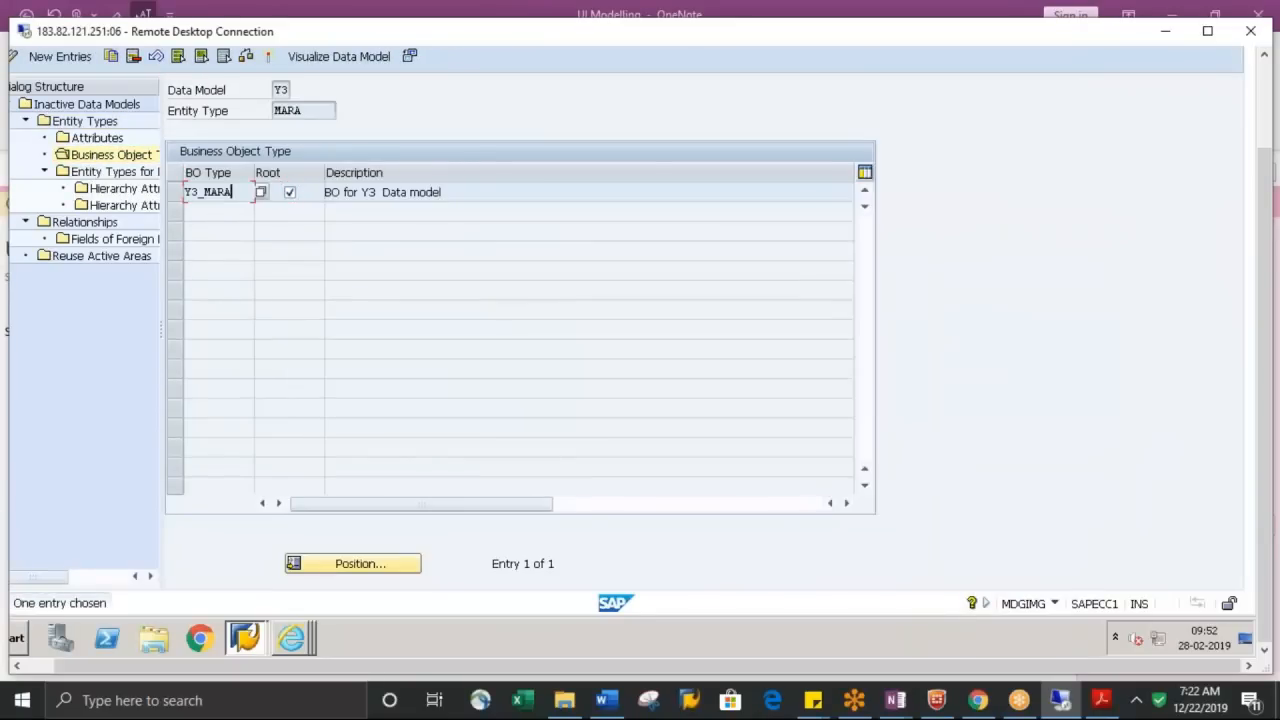
{"action": "left_click_drag", "start_coordinate": [236, 193], "coordinate": [184, 193]}
{"action": "left_click", "coordinate": [184, 193]}
Set the USMD_OTC parameter of application configuration ZUSMD_Y3_OVP_MARA_V1 to Y3_MARA and save the configuration
{"action": "left_click", "coordinate": [292, 640]}
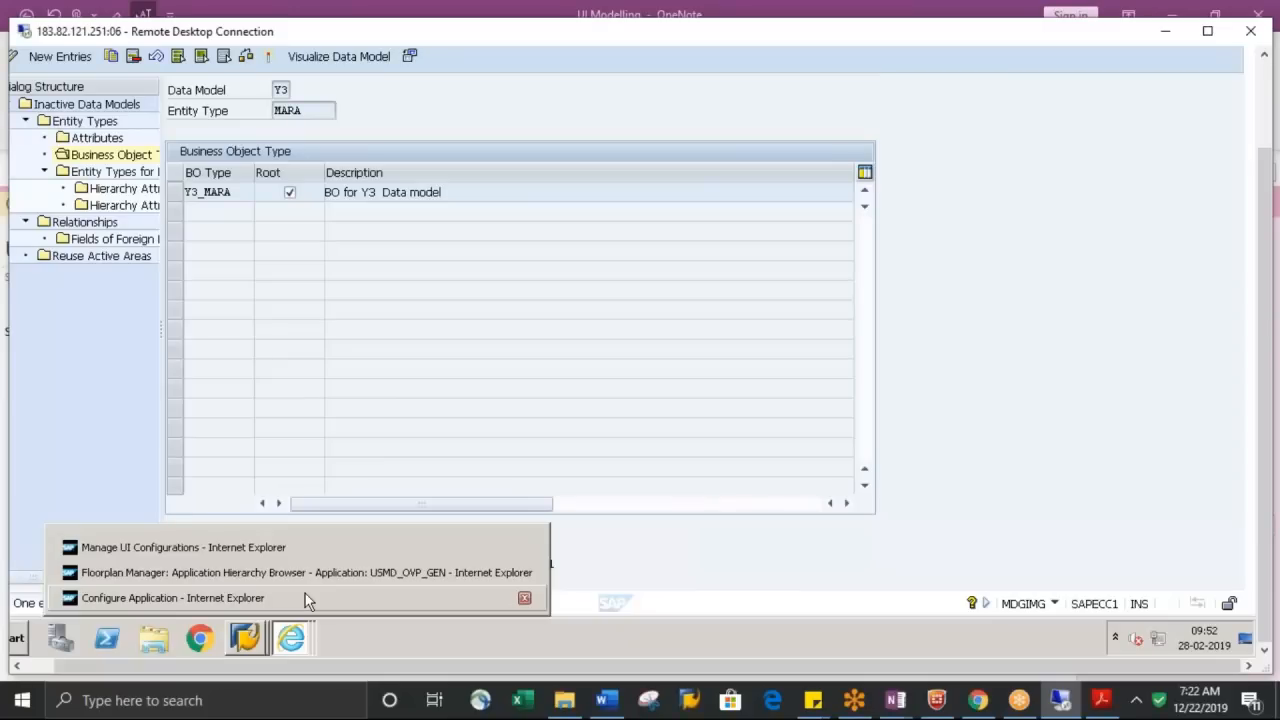
{"action": "left_click", "coordinate": [305, 593]}
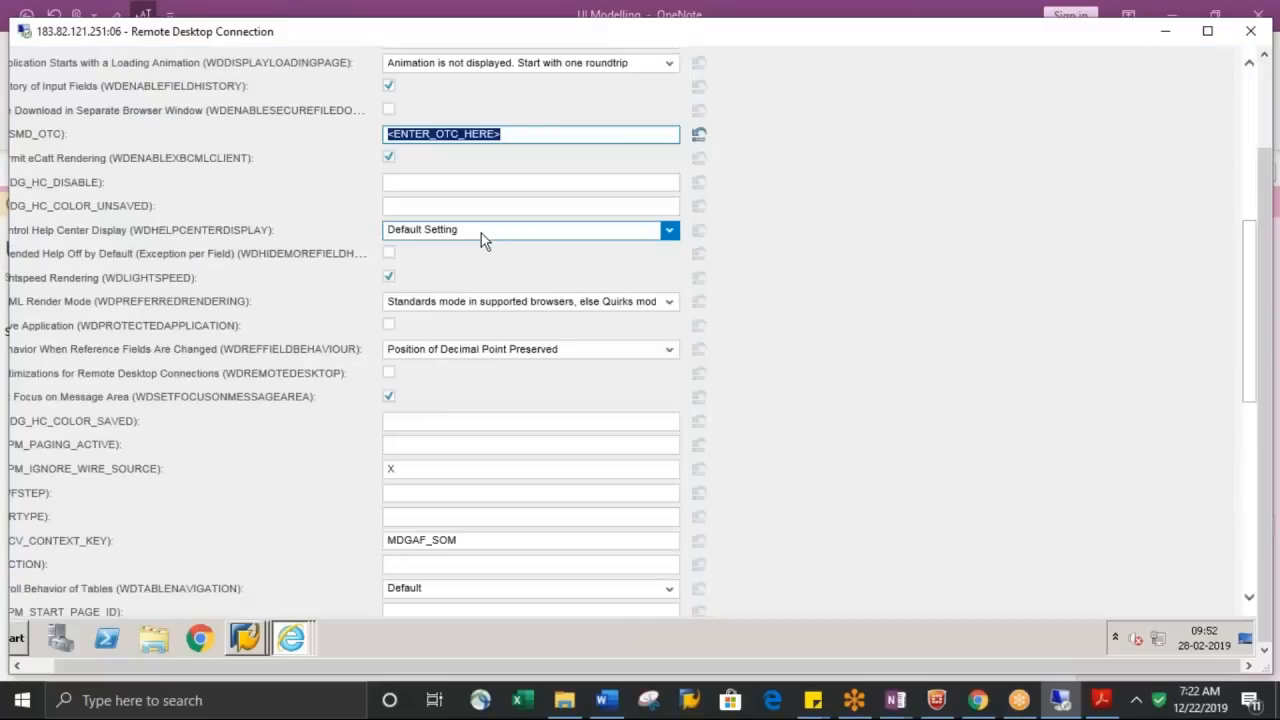
{"action": "type", "text": "Y3_MARA"}
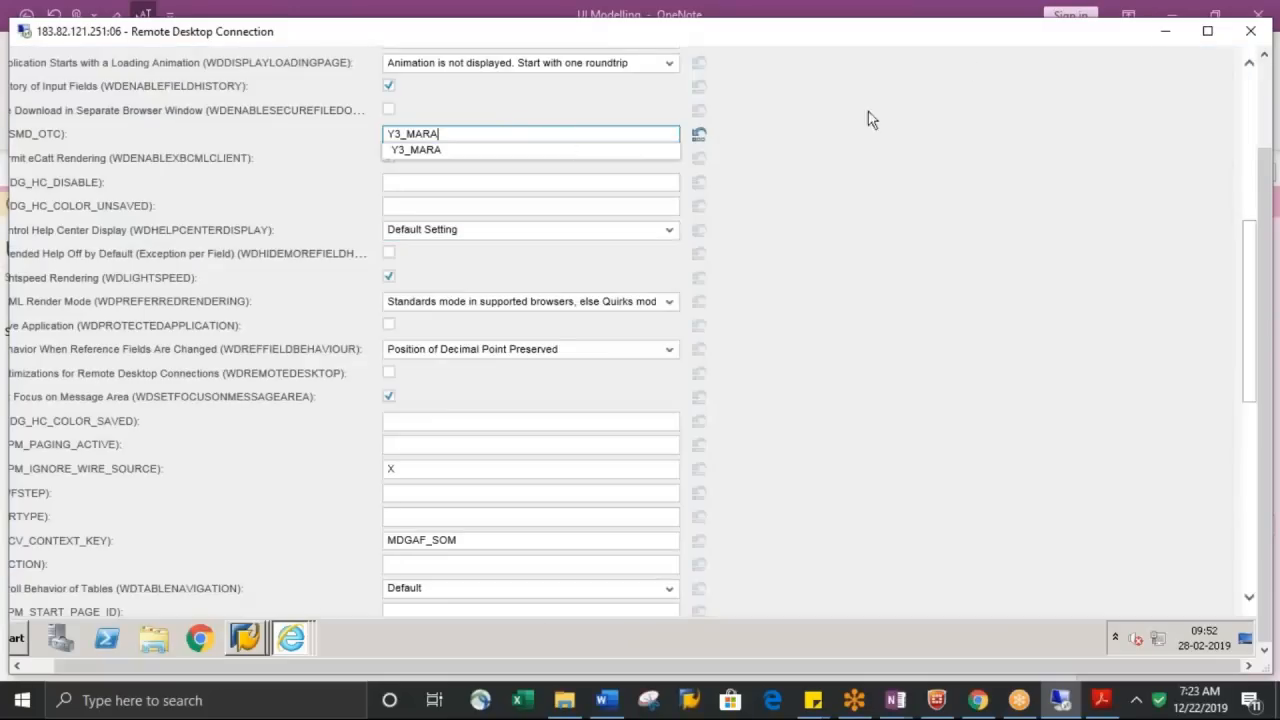
{"action": "left_click_drag", "start_coordinate": [1249, 268], "coordinate": [1235, 40]}
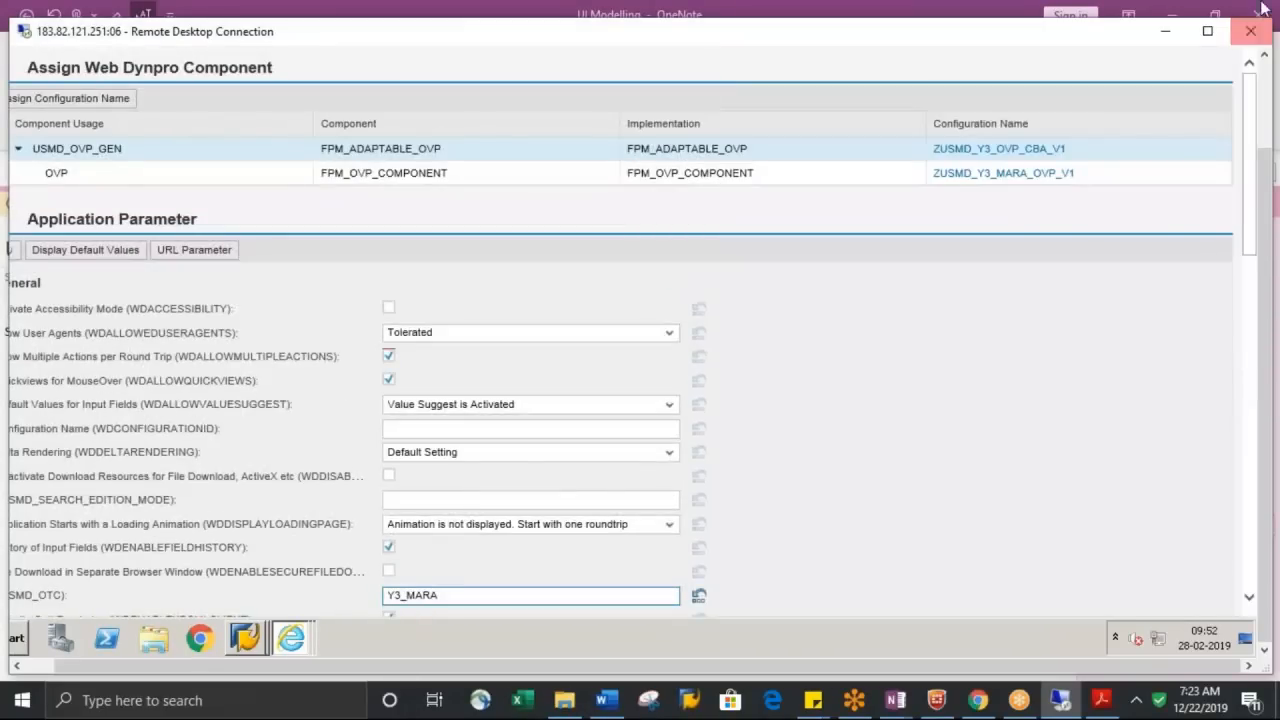
{"action": "left_click", "coordinate": [1208, 31]}
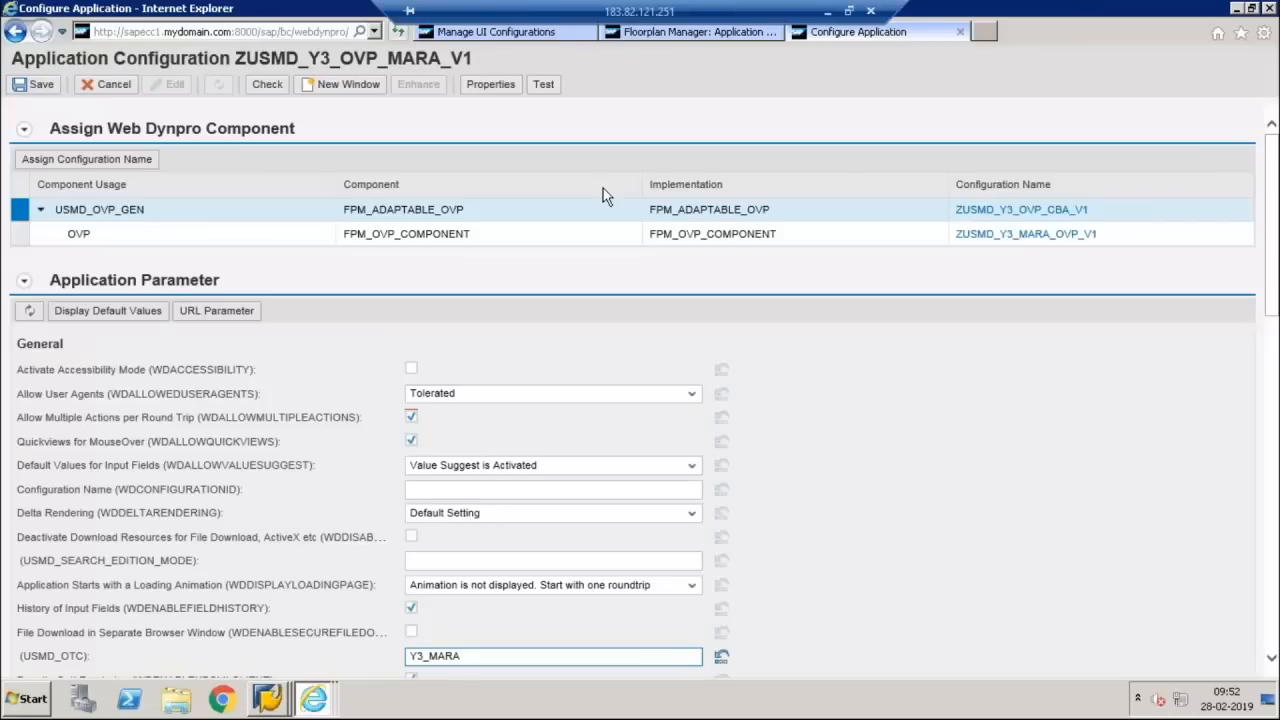
{"action": "left_click", "coordinate": [36, 84]}
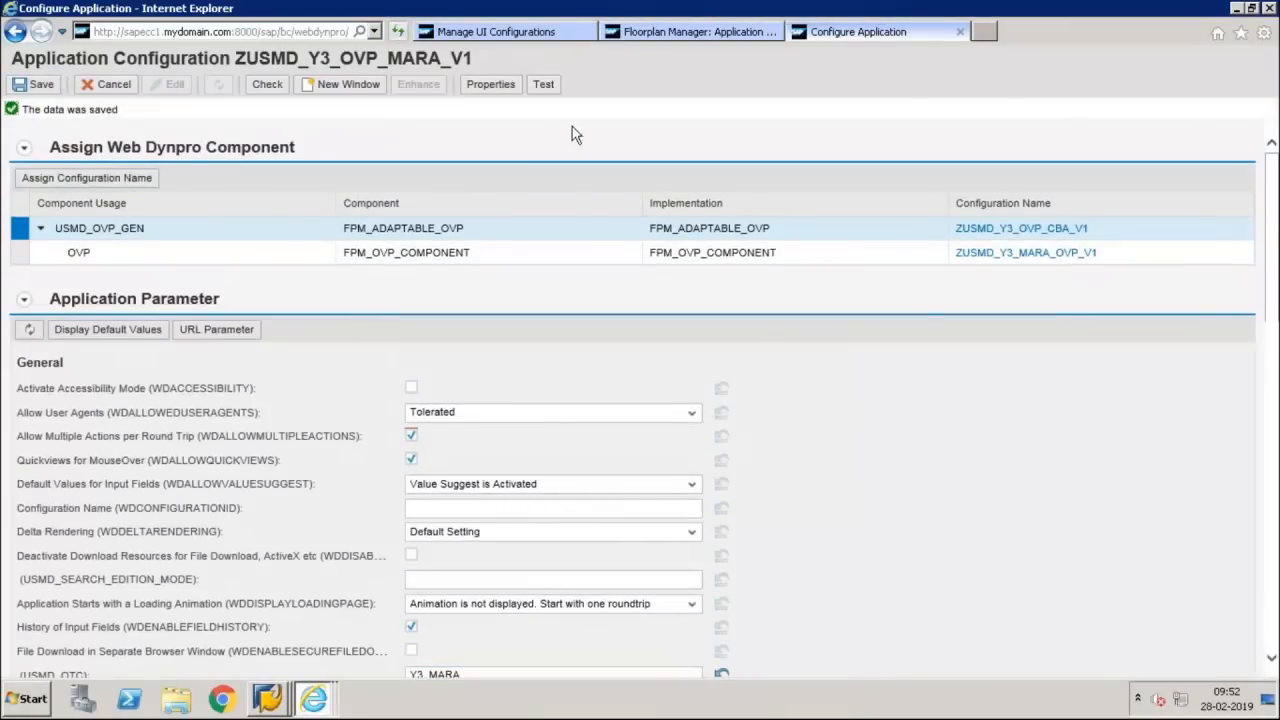
Refresh the Manage UI Configurations list and select the Y3 entry ZUSMD_Y3_OVP_MARA_V1 to check its communicator status
{"action": "left_click", "coordinate": [556, 40]}
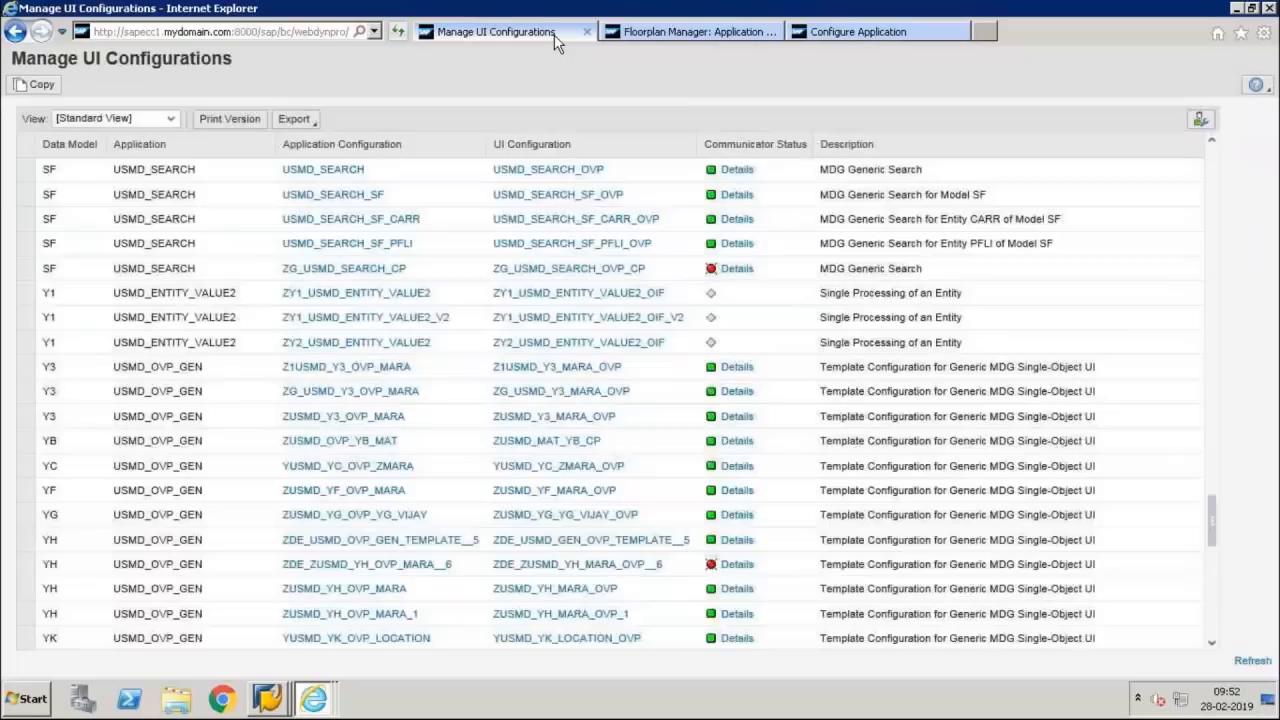
{"action": "left_click", "coordinate": [1250, 662]}
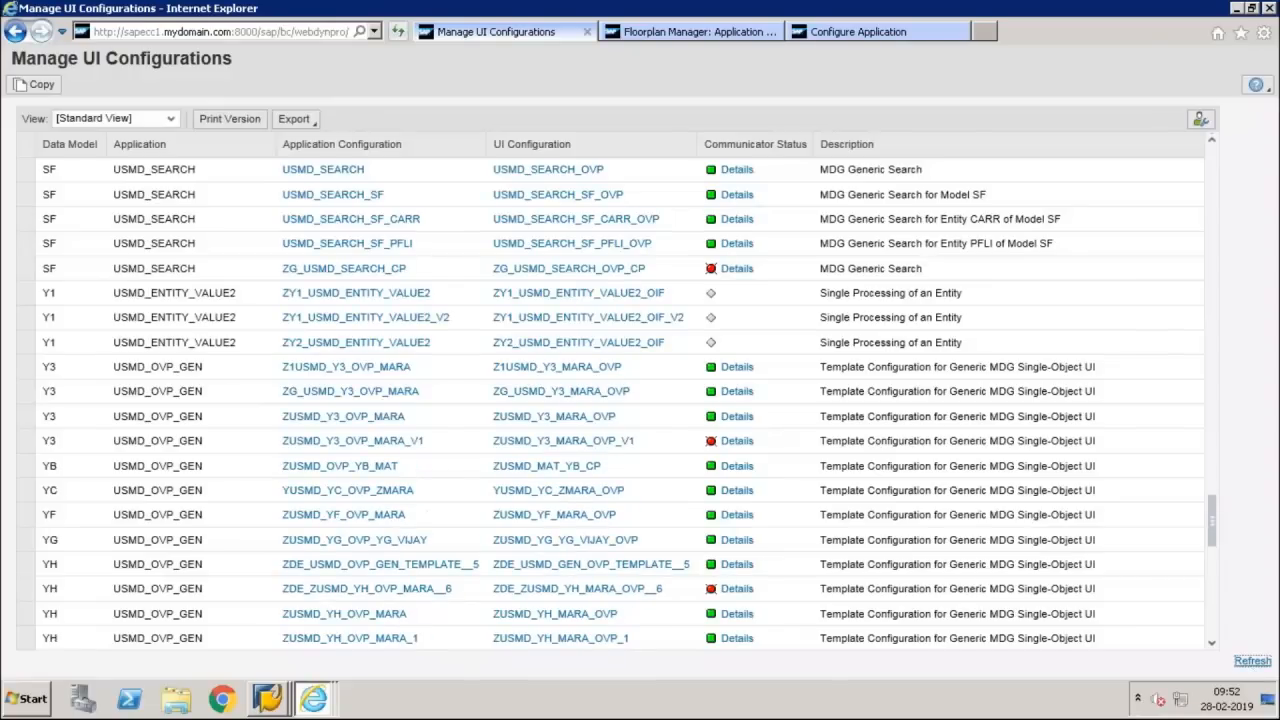
{"action": "left_click", "coordinate": [24, 446]}
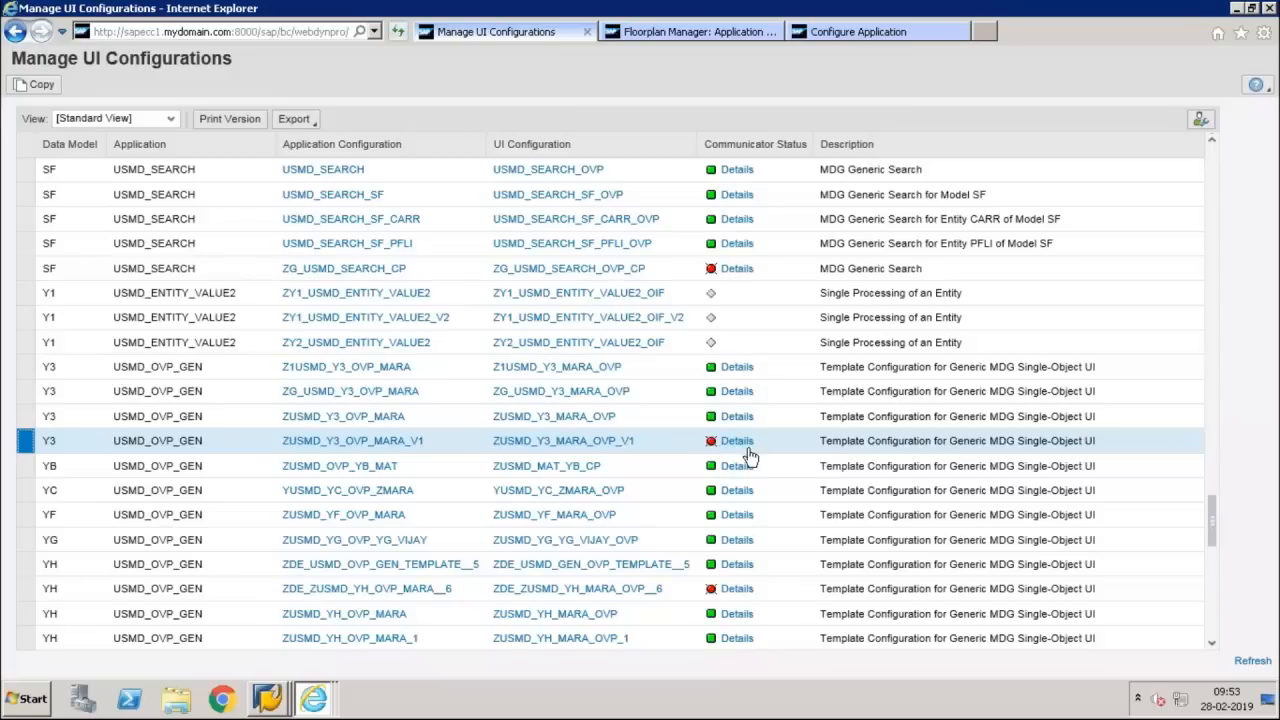
{"action": "mouse_move", "coordinate": [731, 447]}
Return to the application configuration and open the OVP component configuration ZUSMD_Y3_MARA_OVP_V1
{"action": "left_click", "coordinate": [745, 30]}
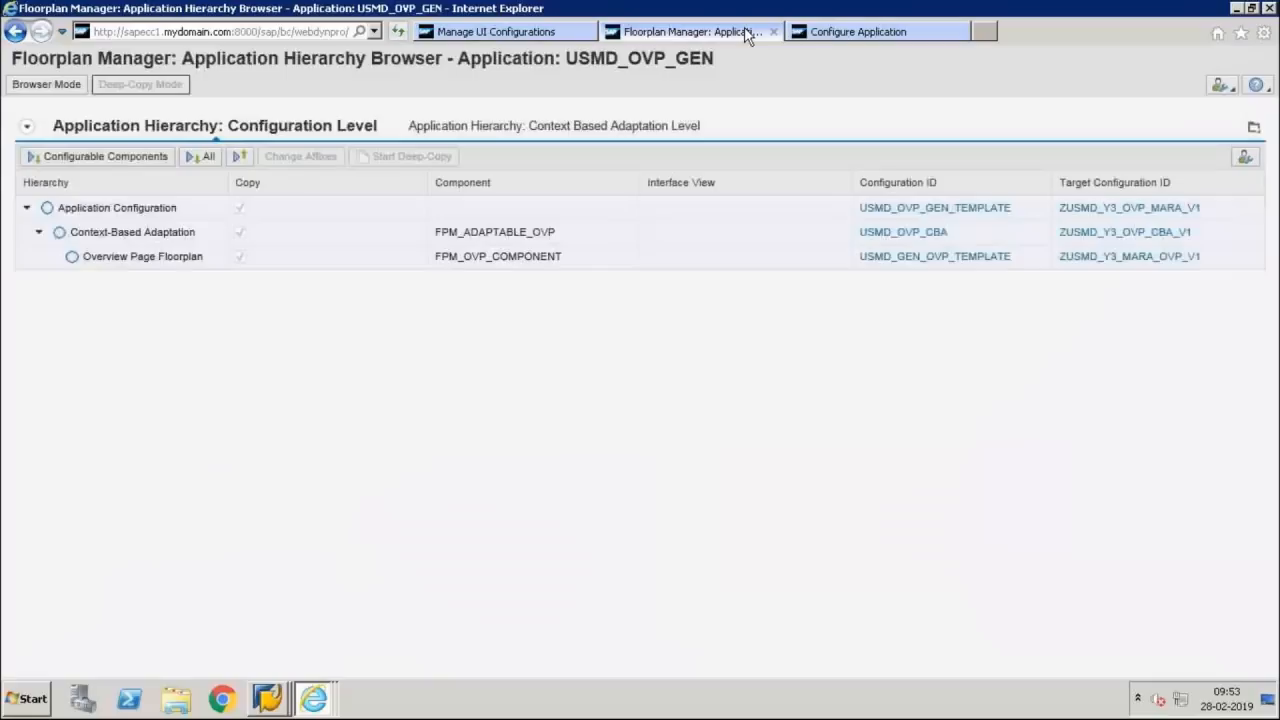
{"action": "left_click", "coordinate": [844, 33]}
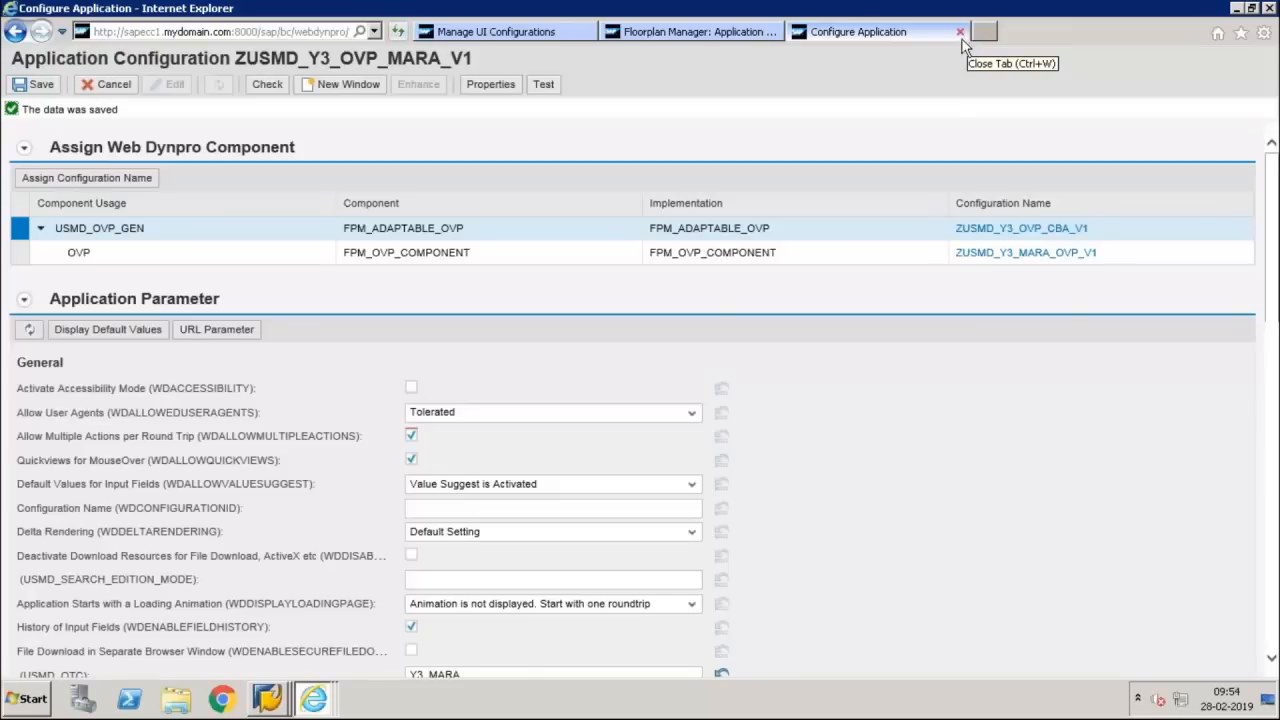
{"action": "left_click", "coordinate": [977, 254]}
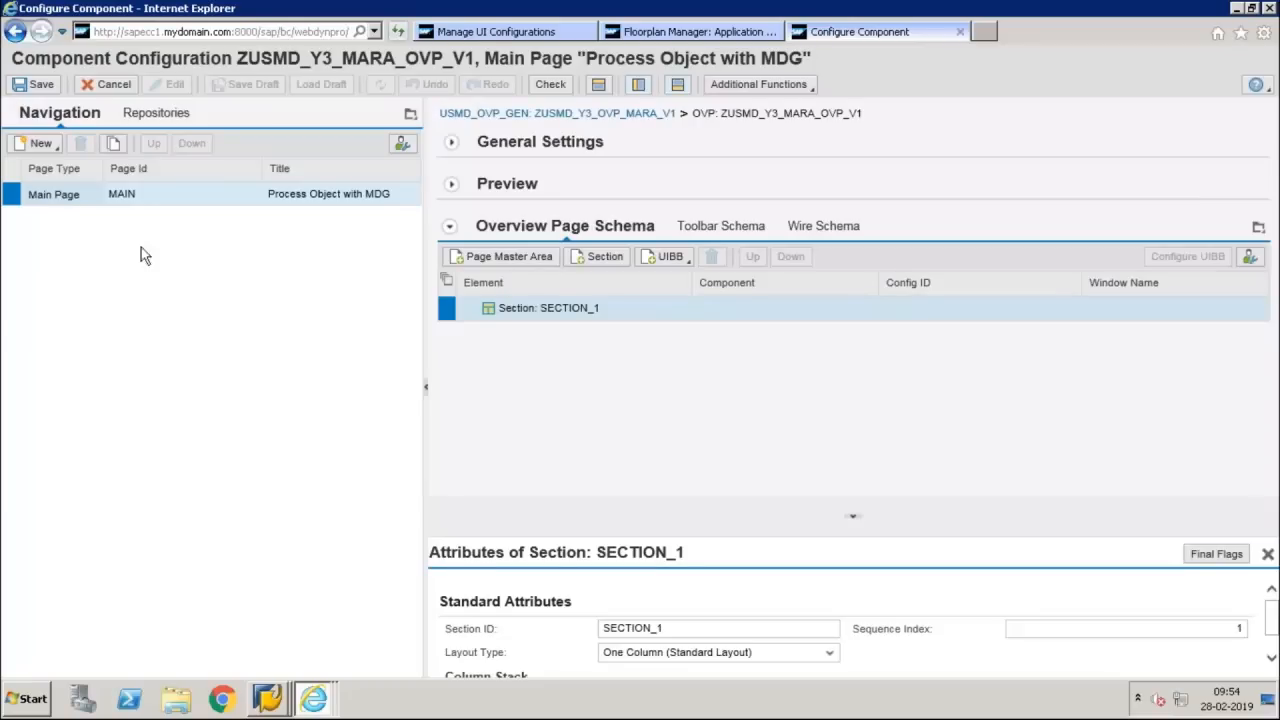
Add an Initial Page to the component configuration and set its page ID to INIT
{"action": "left_click", "coordinate": [40, 146]}
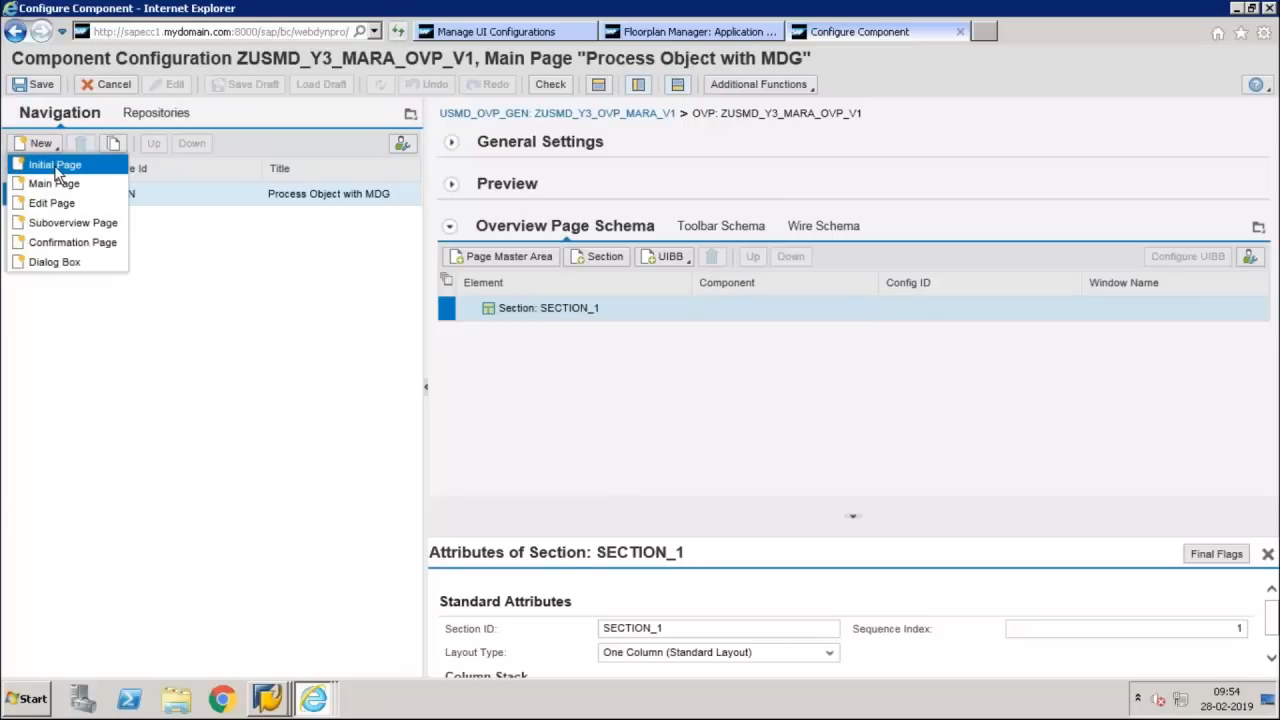
{"action": "left_click", "coordinate": [55, 168]}
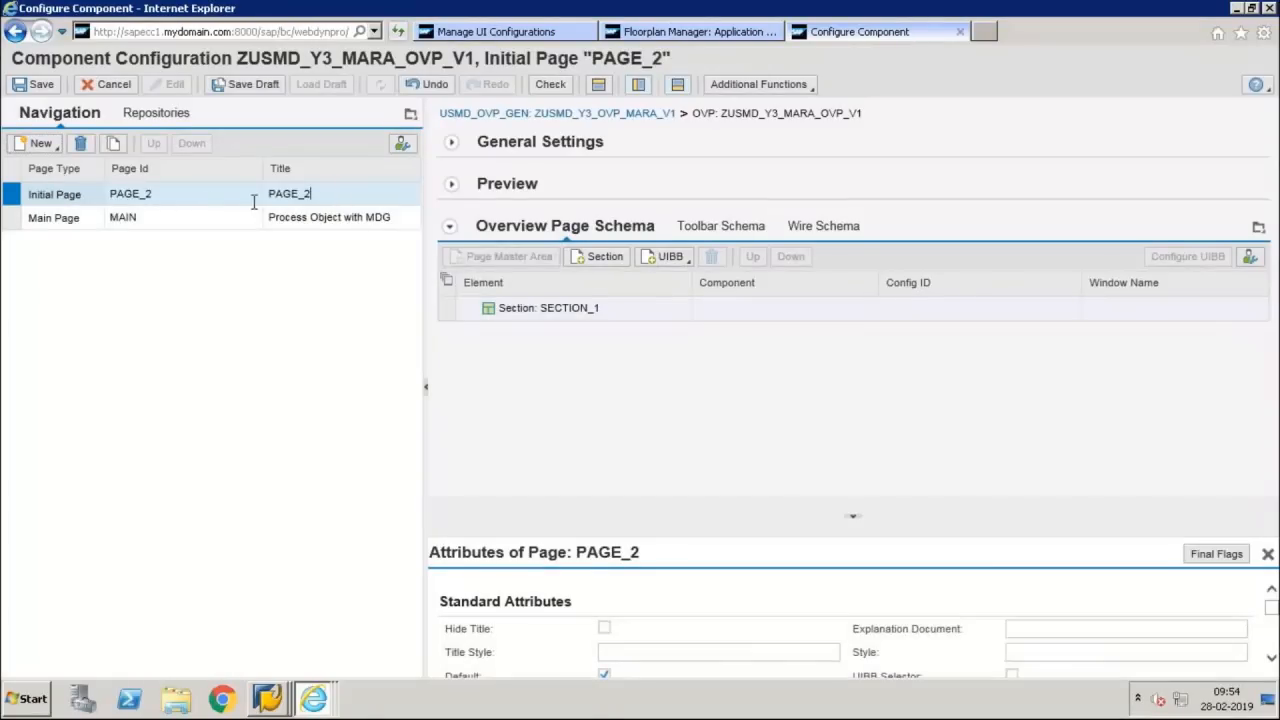
{"action": "double_click", "coordinate": [336, 197]}
{"action": "type", "text": "INIT"}
{"action": "left_click", "coordinate": [215, 204]}
{"action": "key", "text": "ctrl+a"}
{"action": "type", "text": "INIT"}
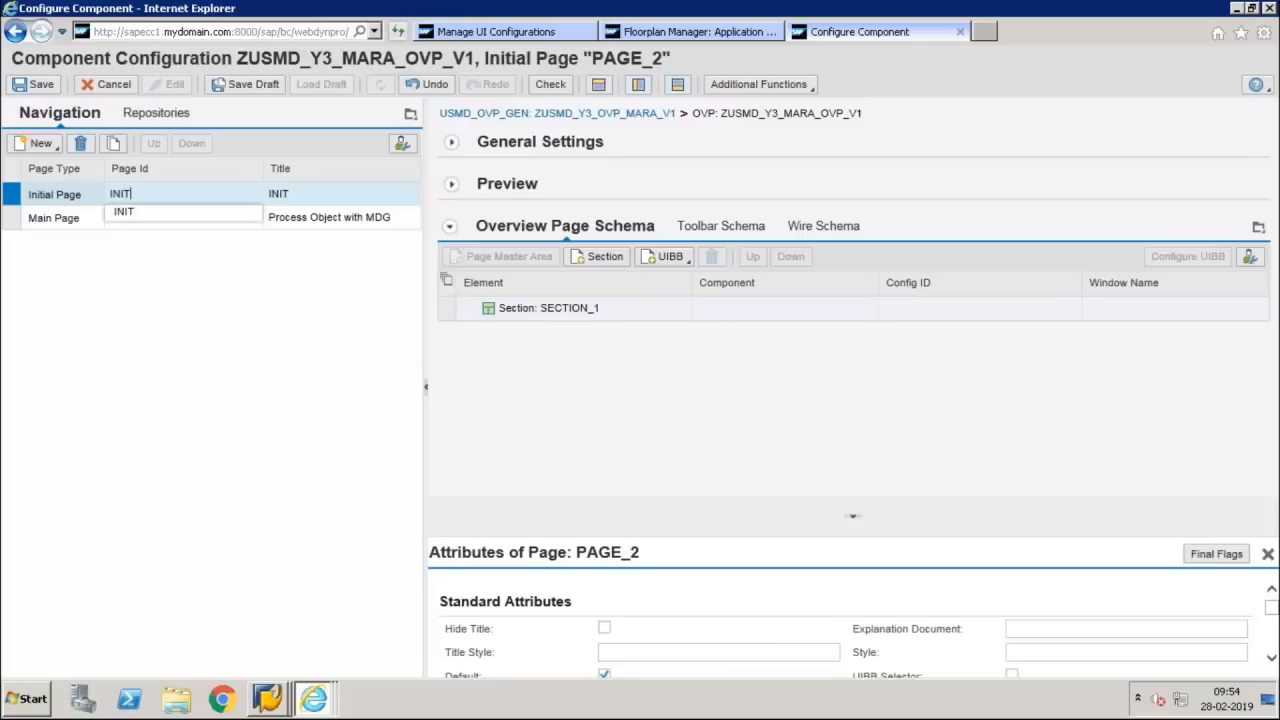
{"action": "key", "text": "Tab"}
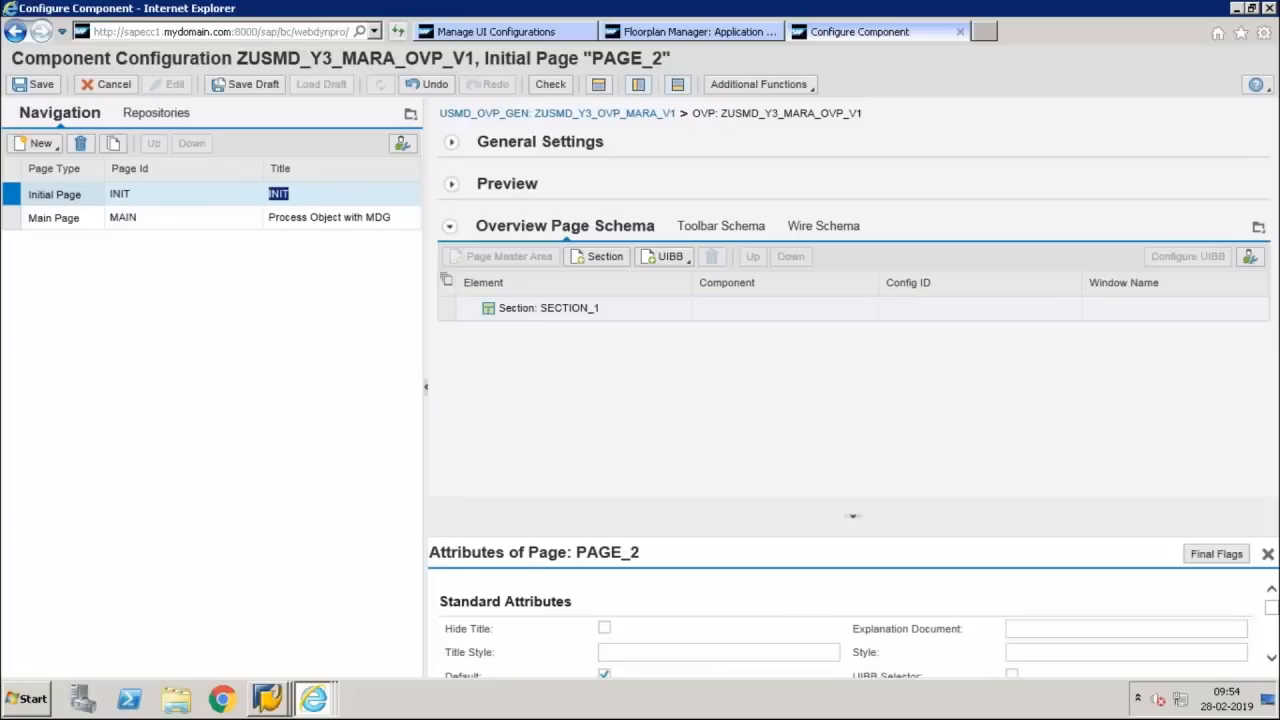
Set the title of the INIT page to "Search Material"
{"action": "type", "text": "Initial"}
{"action": "key", "text": "BackSpace"}
{"action": "key", "text": "BackSpace"}
{"action": "key", "text": "BackSpace"}
{"action": "key", "text": "BackSpace"}
{"action": "key", "text": "BackSpace"}
{"action": "key", "text": "BackSpace"}
{"action": "key", "text": "BackSpace"}
{"action": "key", "text": "BackSpace"}
{"action": "type", "text": "Search Material"}
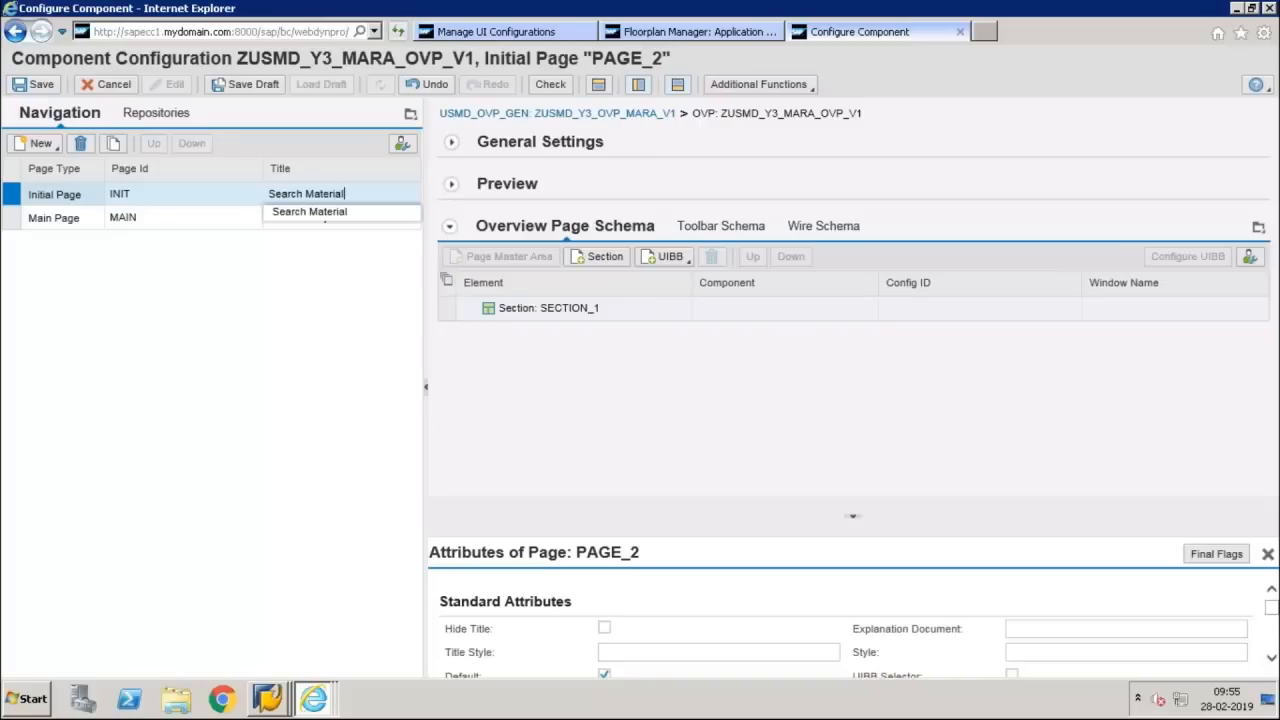
{"action": "key", "text": "Return"}
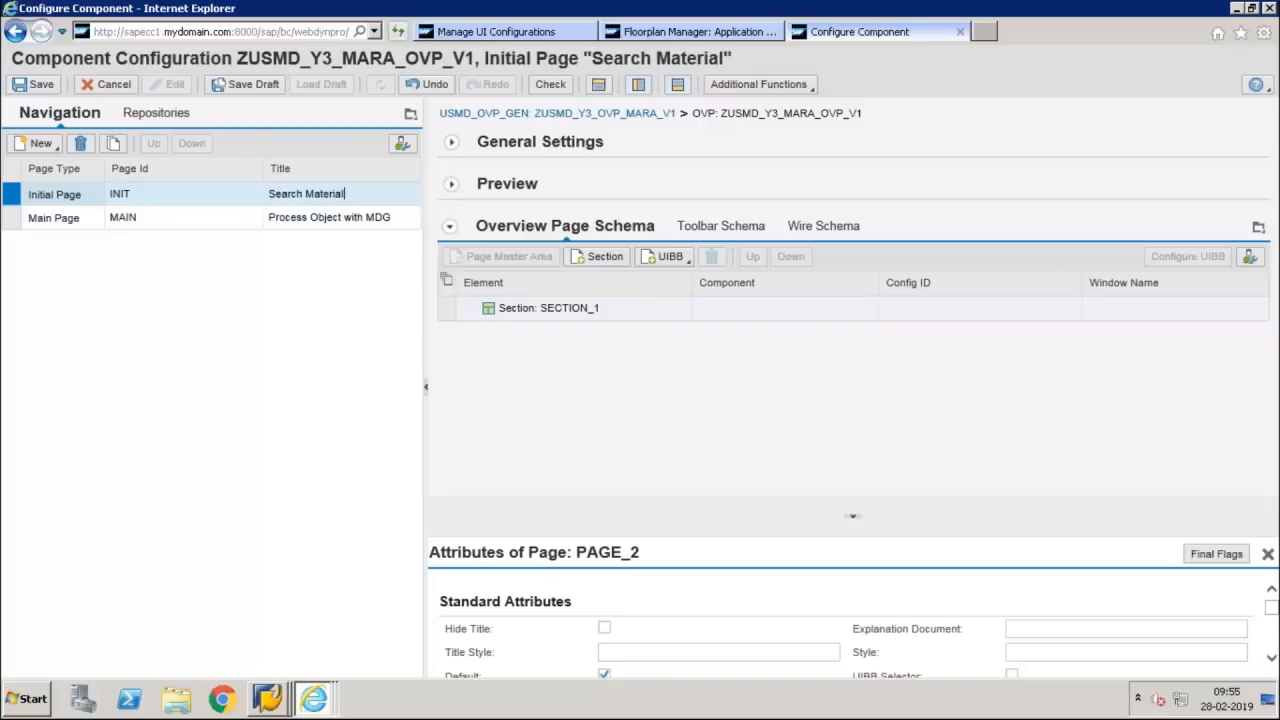
Add a Search Component UIBB to SECTION_1 of the initial page and open its Config ID for editing
{"action": "left_click", "coordinate": [12, 193]}
{"action": "left_click", "coordinate": [446, 310]}
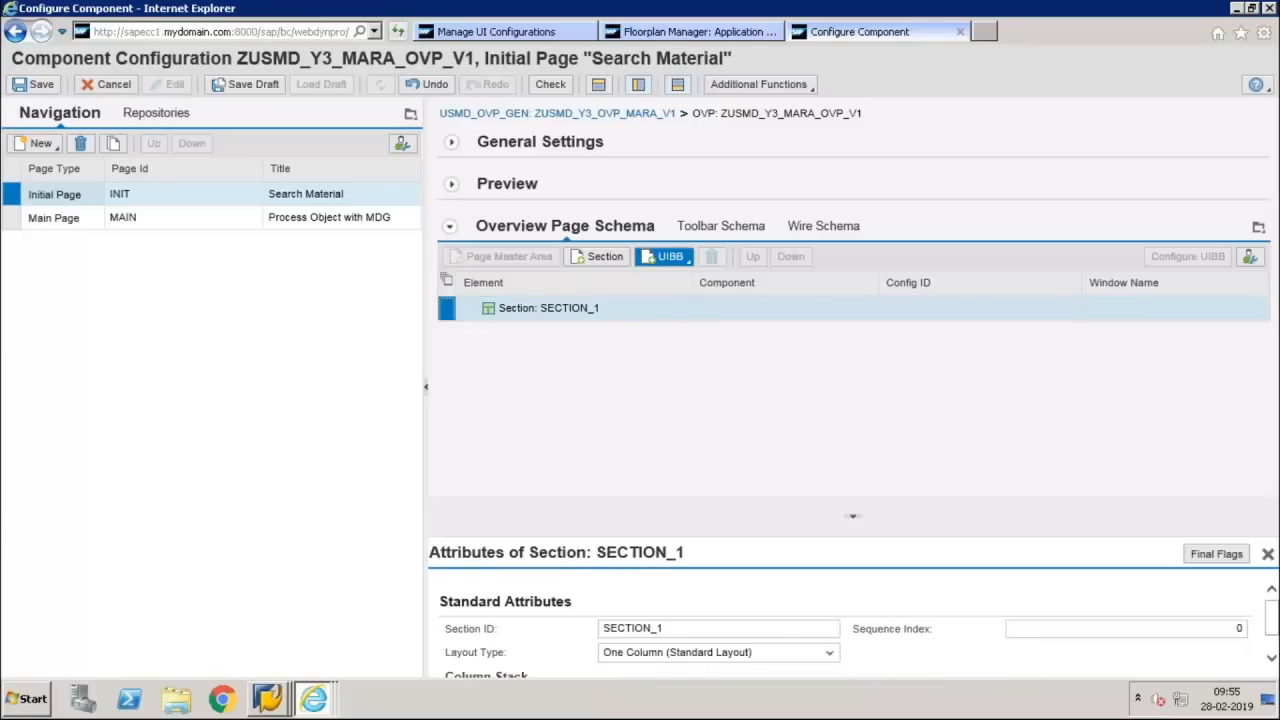
{"action": "left_click", "coordinate": [674, 258]}
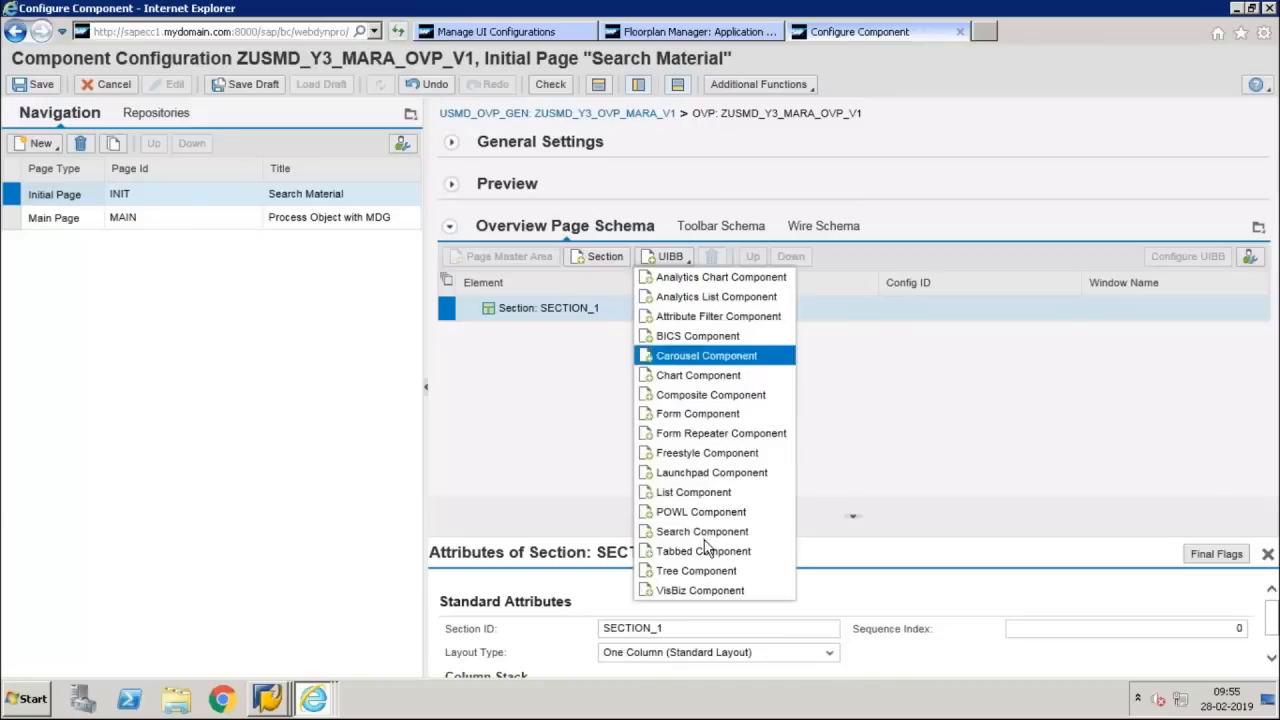
{"action": "left_click", "coordinate": [711, 532]}
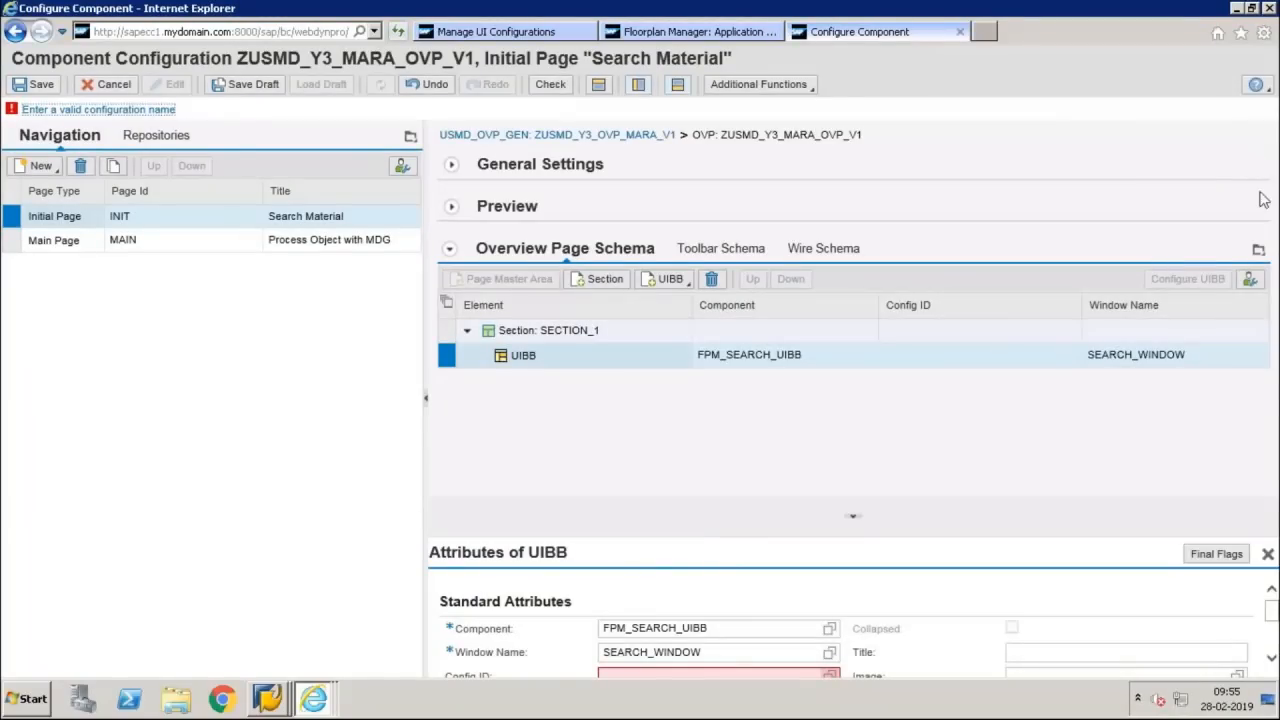
{"action": "left_click", "coordinate": [906, 354]}
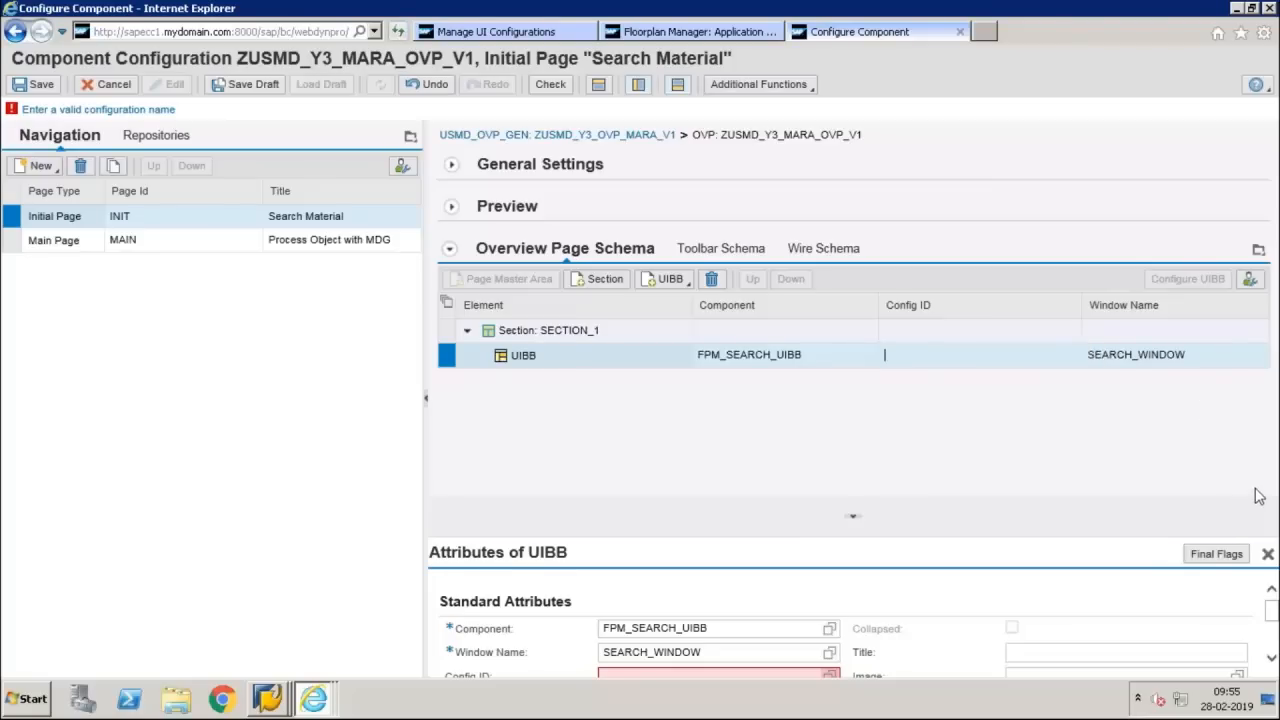
{"action": "mouse_move", "coordinate": [986, 14]}
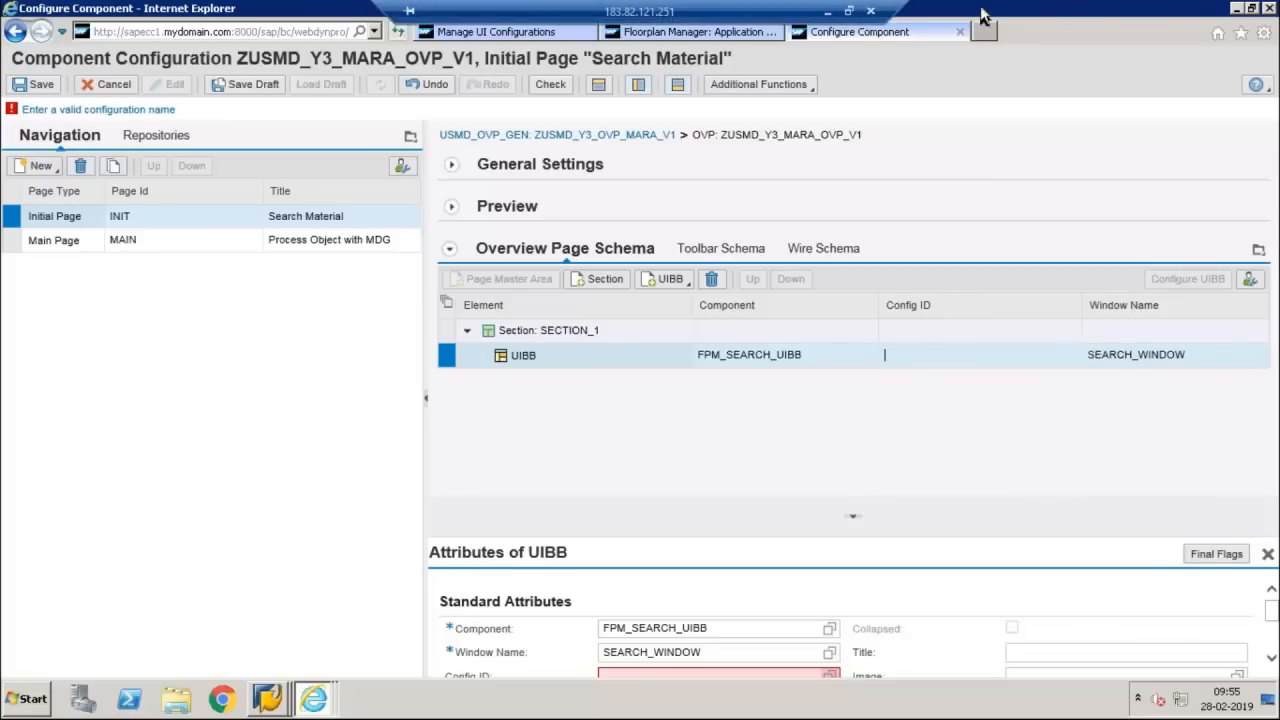
{"action": "left_click", "coordinate": [828, 11]}
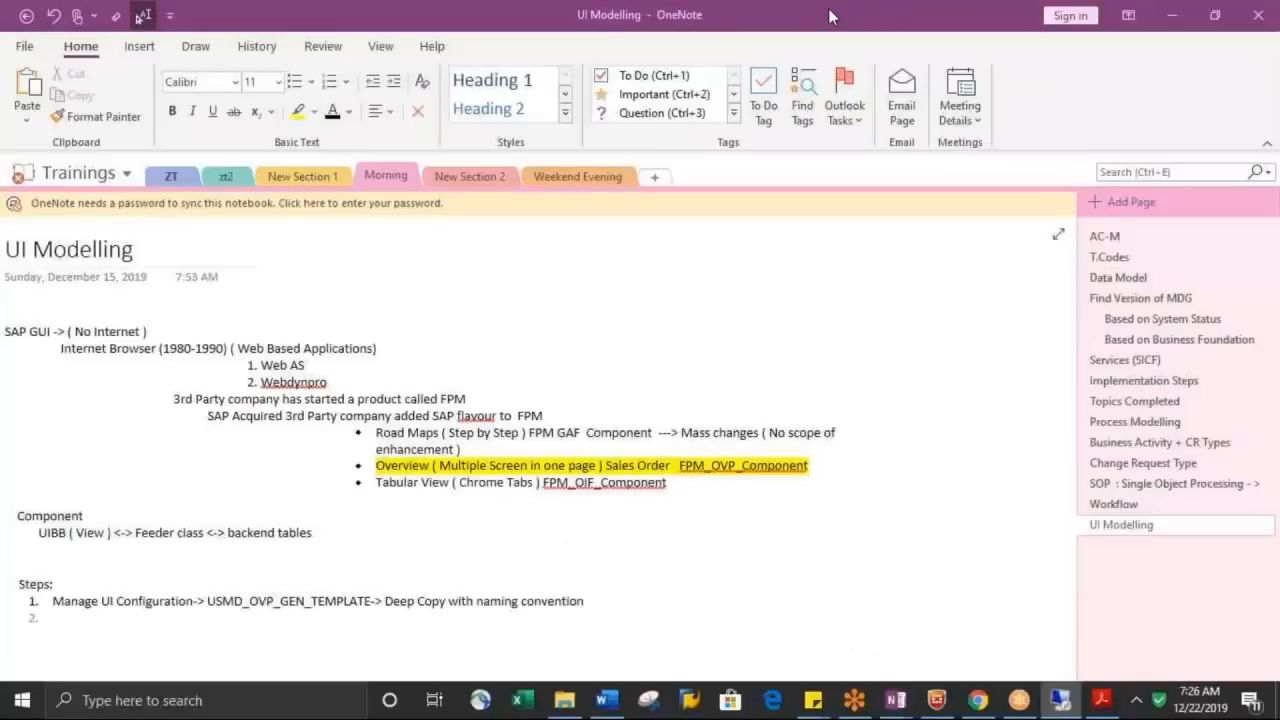
{"action": "left_click", "coordinate": [1145, 704]}
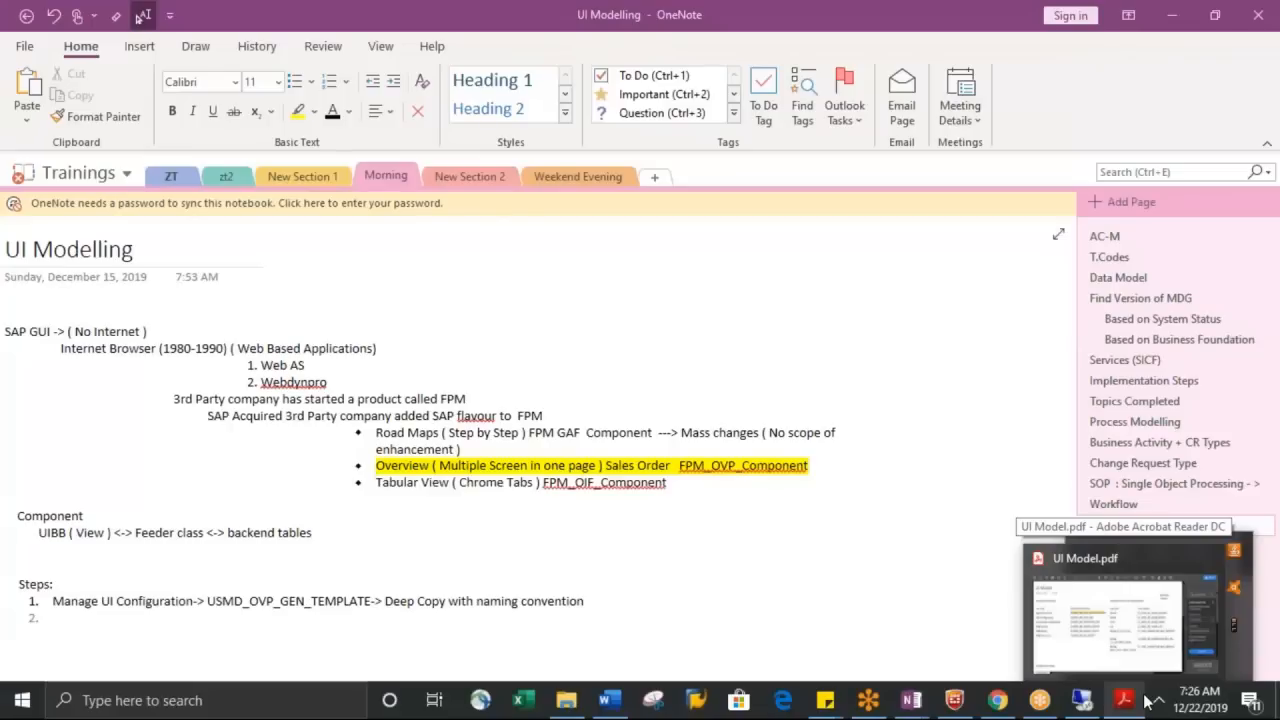
{"action": "left_click", "coordinate": [1152, 702]}
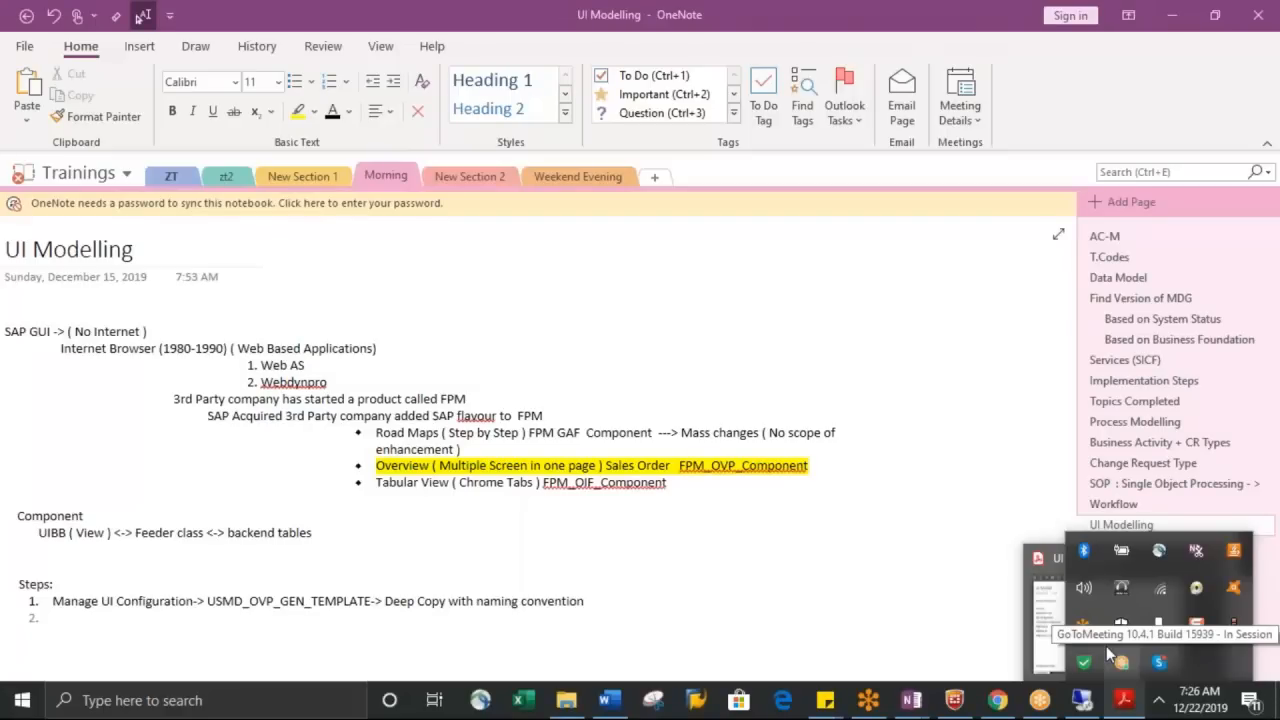
{"action": "left_click", "coordinate": [913, 607]}
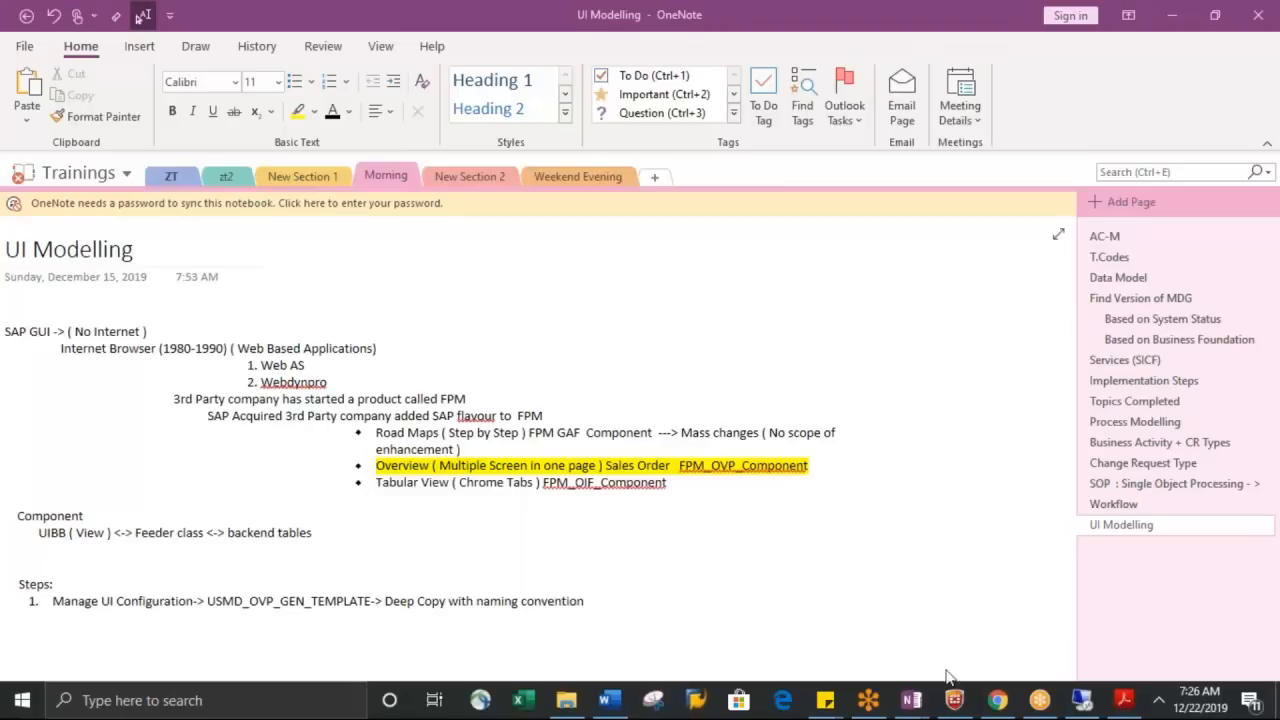
{"action": "left_click", "coordinate": [1083, 702]}
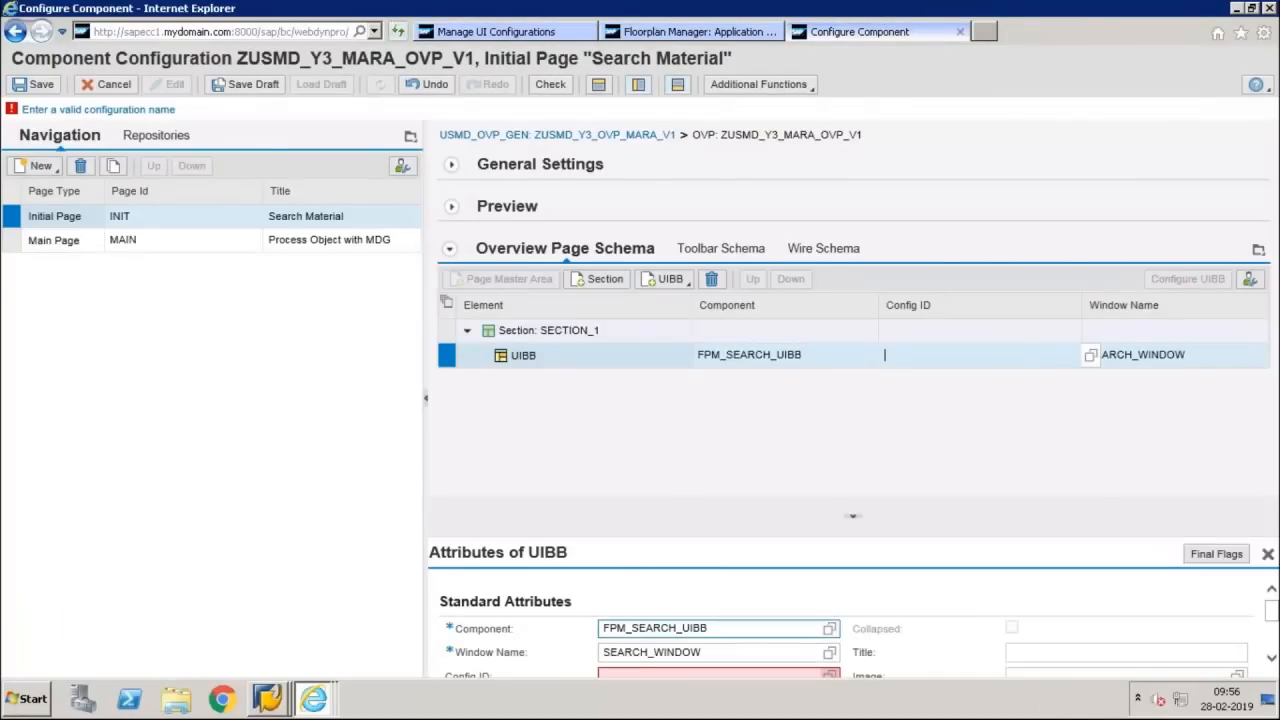
Switch to the UI Model PDF, highlight the ZUSMD_DM_ prefix in the UIBB Search naming convention, and return to the component configuration
{"action": "left_click", "coordinate": [829, 13]}
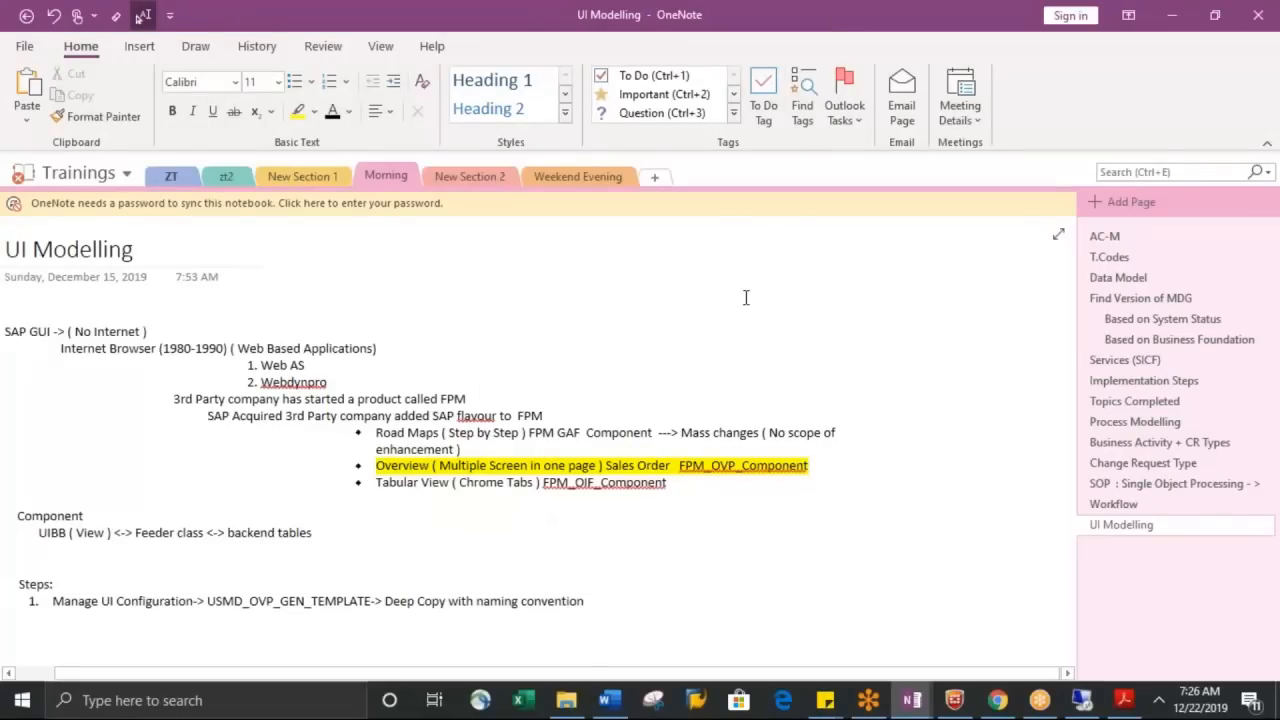
{"action": "left_click", "coordinate": [1125, 703]}
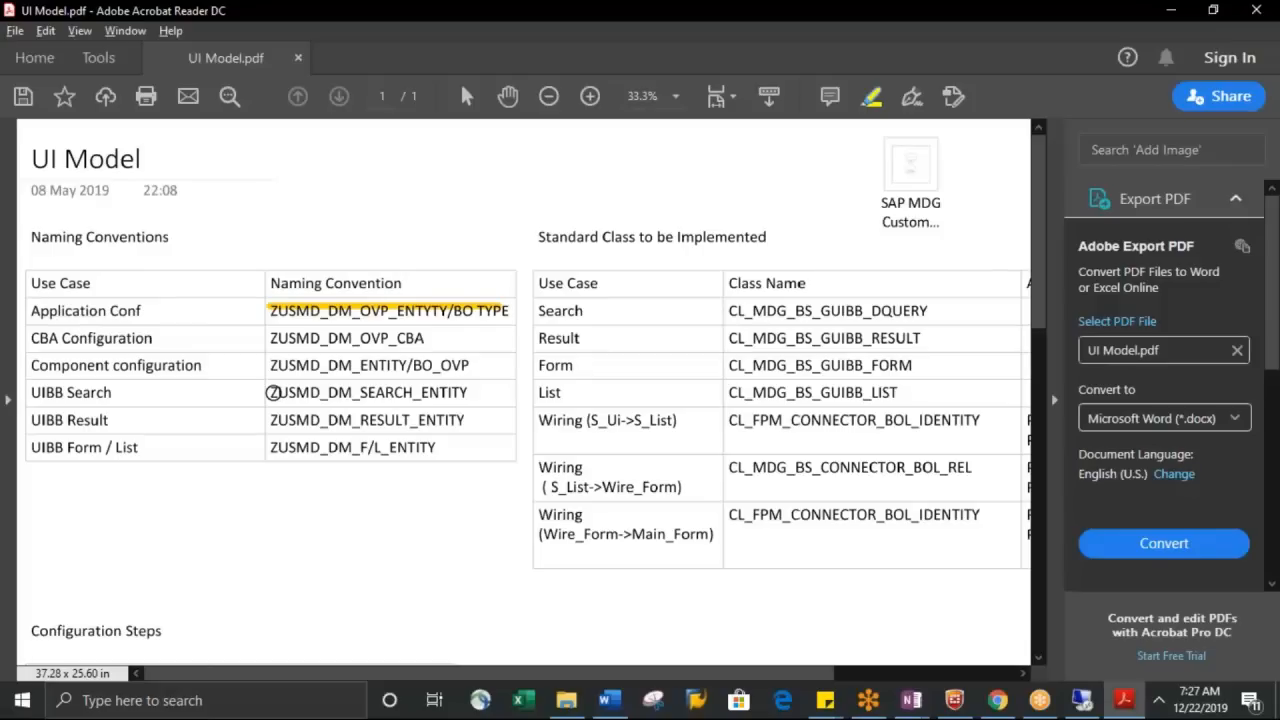
{"action": "left_click_drag", "start_coordinate": [273, 392], "coordinate": [355, 392]}
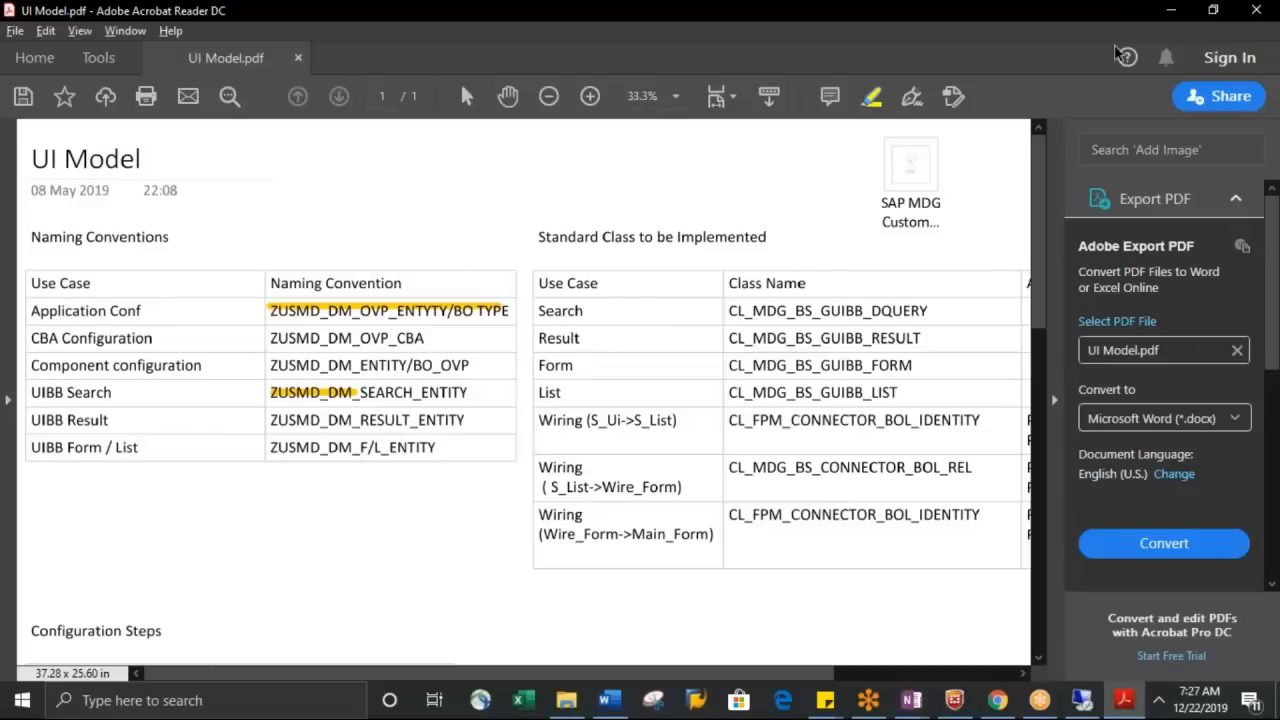
{"action": "left_click", "coordinate": [1174, 16]}
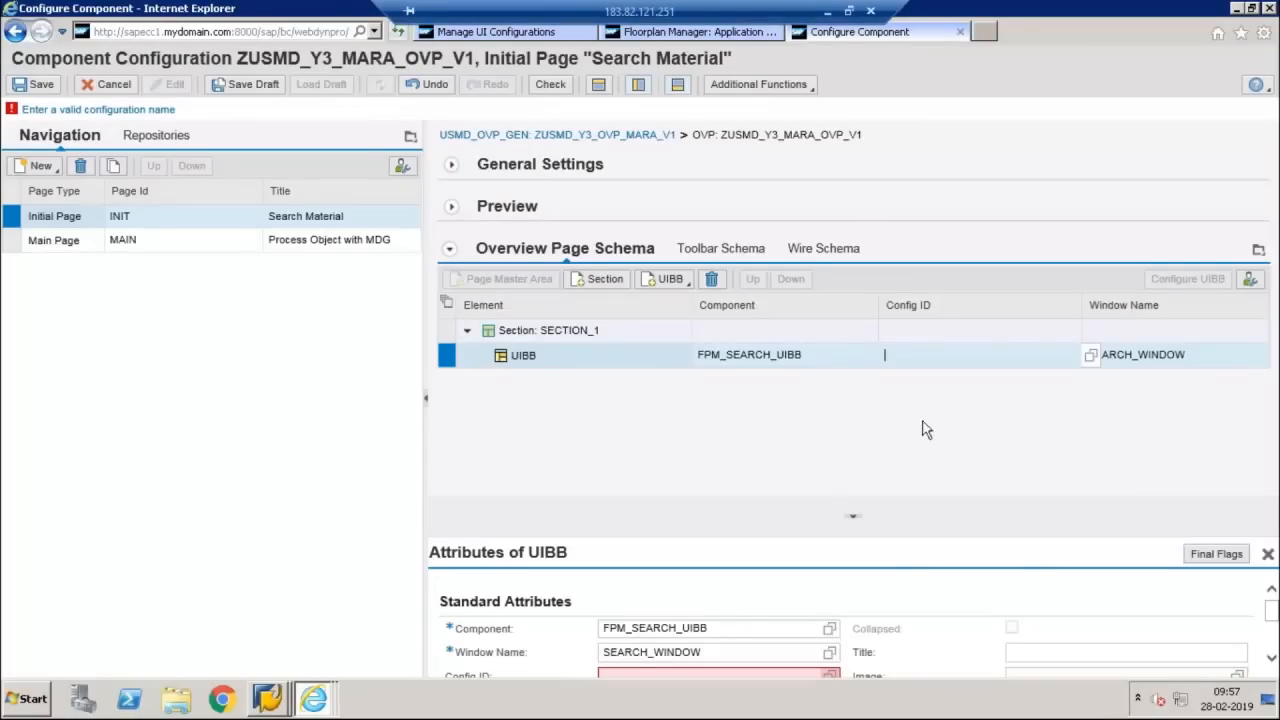
Set the Config ID of the search UIBB in SECTION_1 to ZUSMD_Y3_SEARCH_MARA_V1
{"action": "type", "text": "z"}
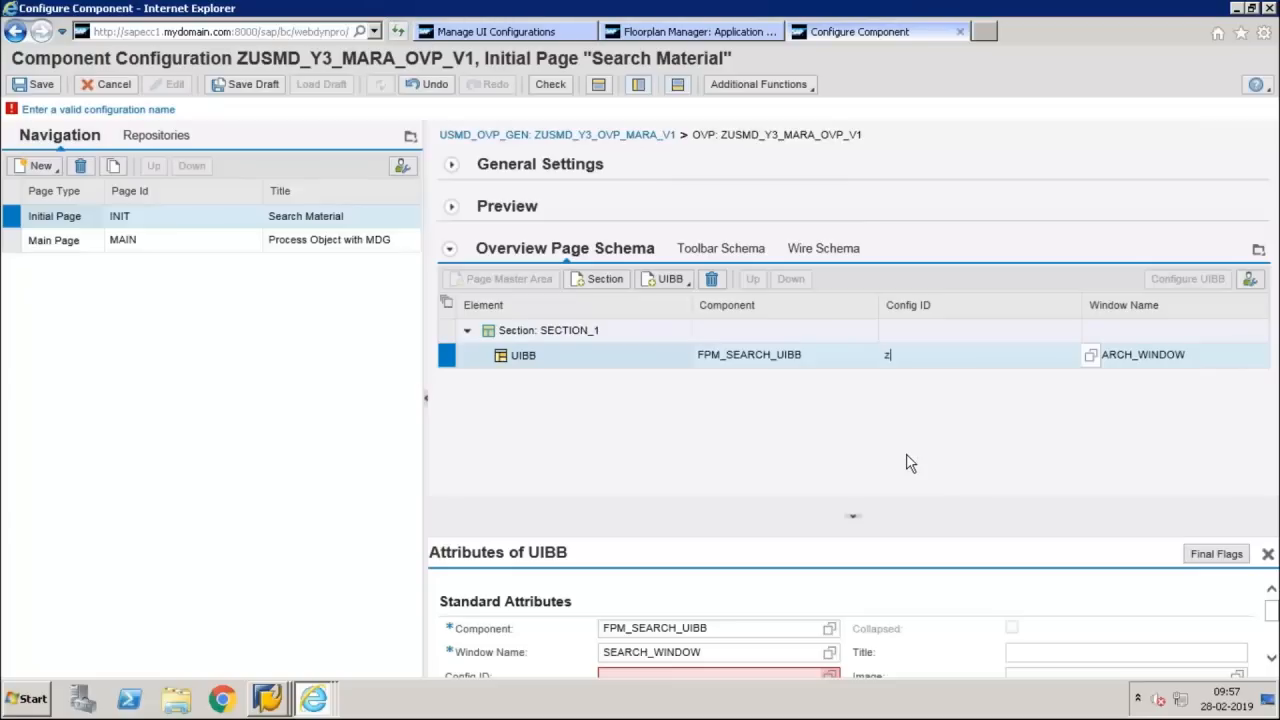
{"action": "type", "text": "USMD_Y3_MARA"}
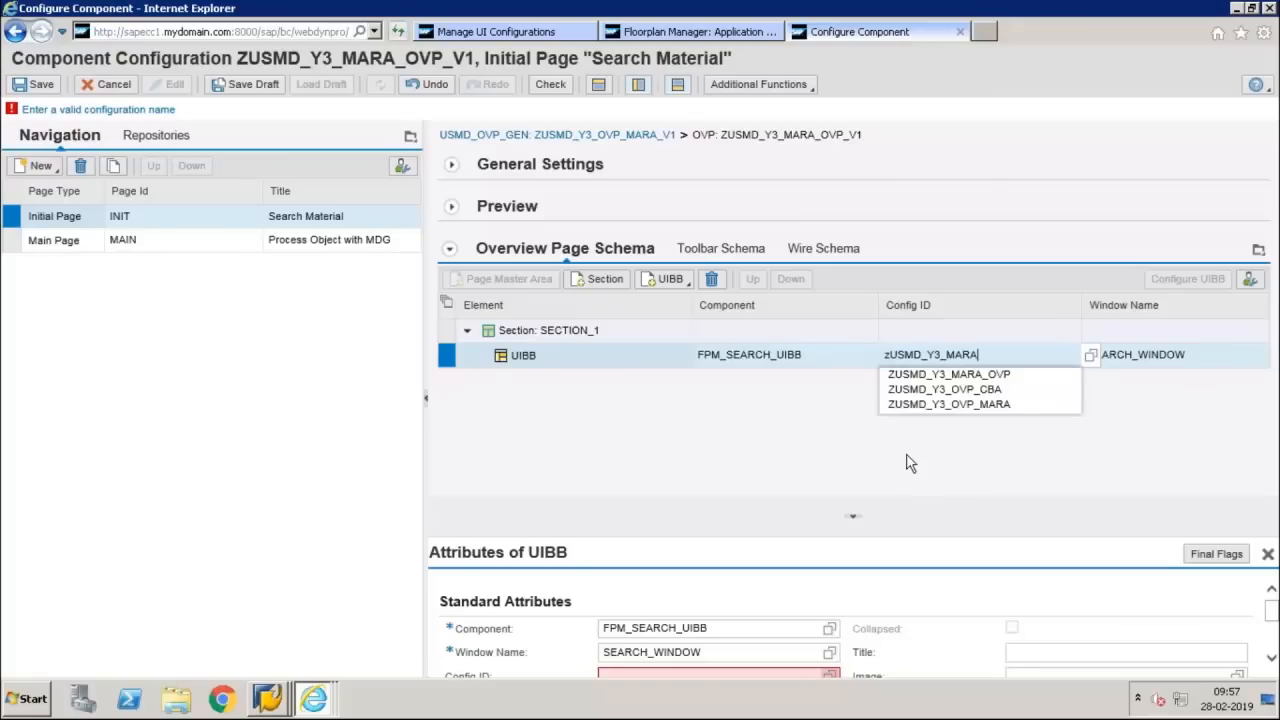
{"action": "type", "text": "_"}
{"action": "key", "text": "BackSpace"}
{"action": "key", "text": "BackSpace"}
{"action": "key", "text": "BackSpace"}
{"action": "key", "text": "BackSpace"}
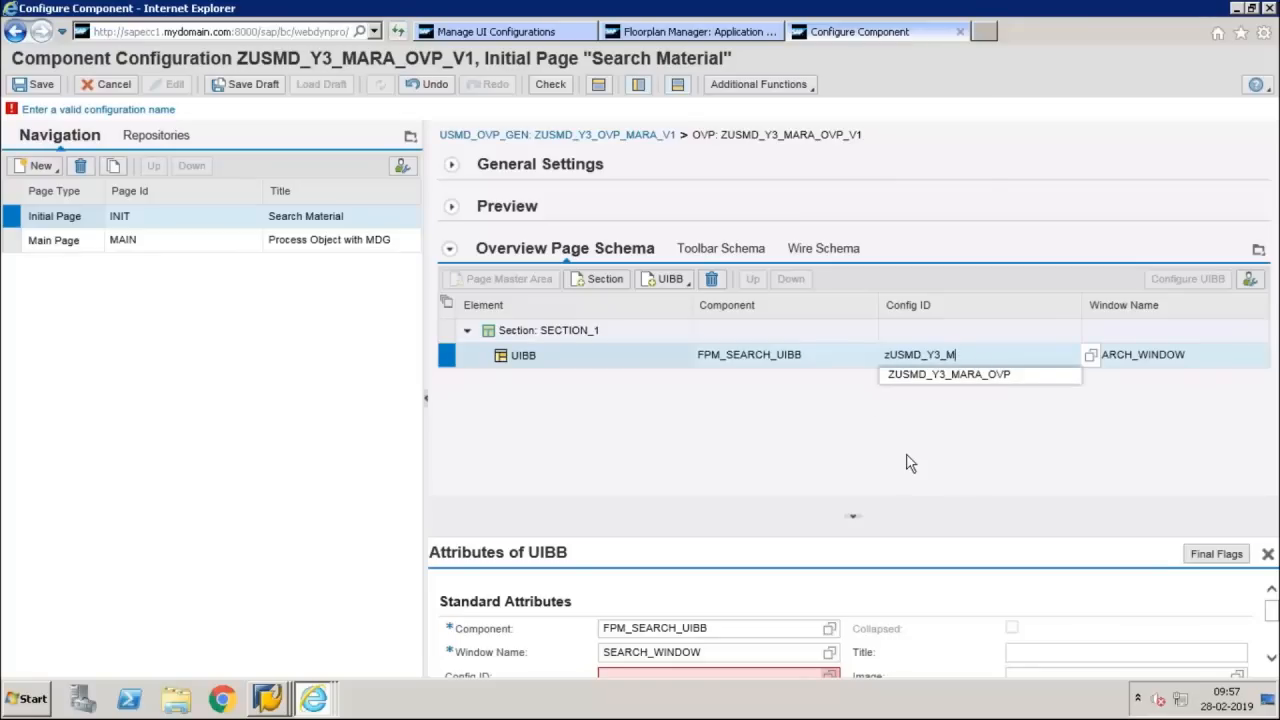
{"action": "key", "text": "BackSpace"}
{"action": "type", "text": "SEAR"}
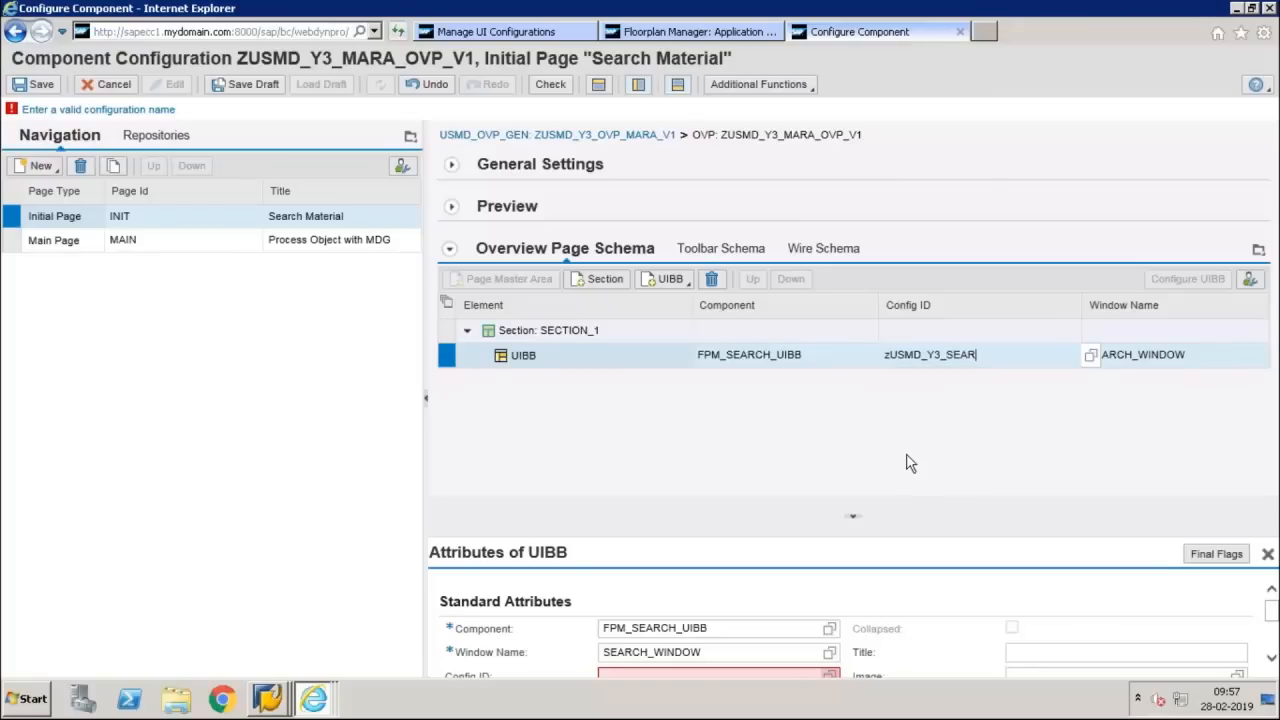
{"action": "type", "text": "CH_MARA_V1"}
{"action": "key", "text": "Return"}
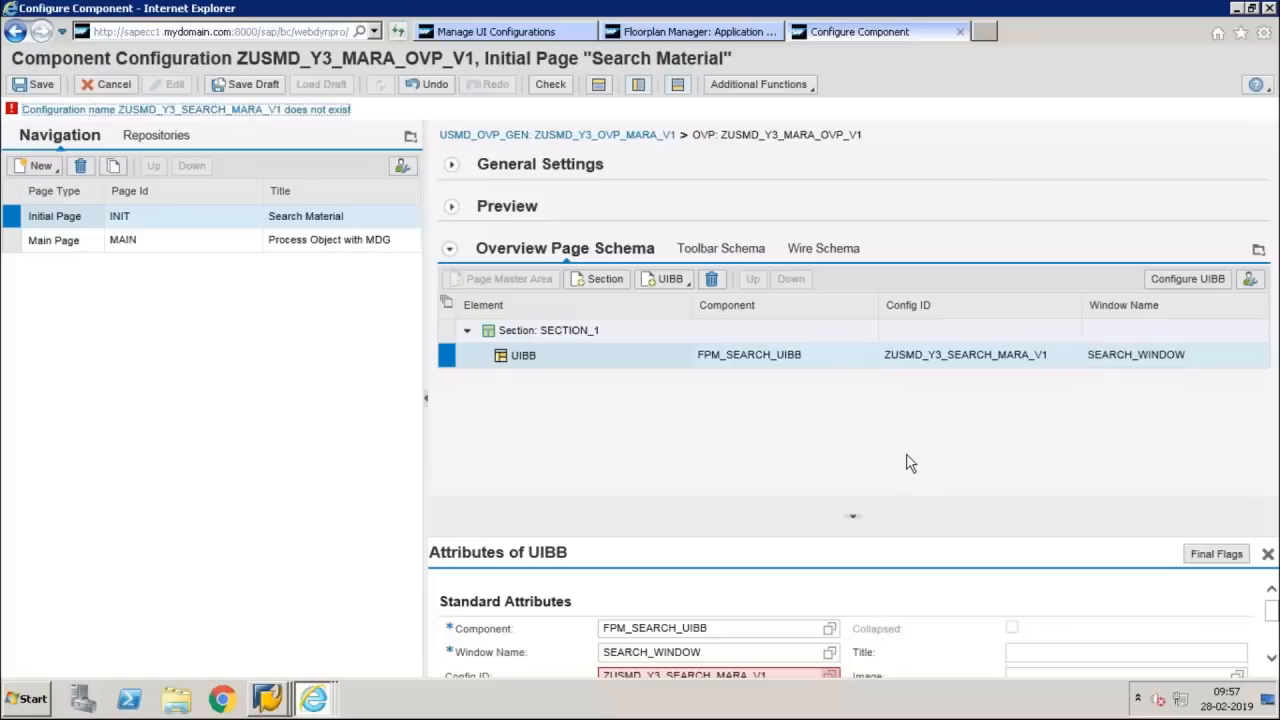
Open the configuration of the search UIBB, saving the unsaved data of the overview page component
{"action": "left_click", "coordinate": [1048, 355]}
{"action": "left_click_drag", "start_coordinate": [1048, 355], "coordinate": [878, 355]}
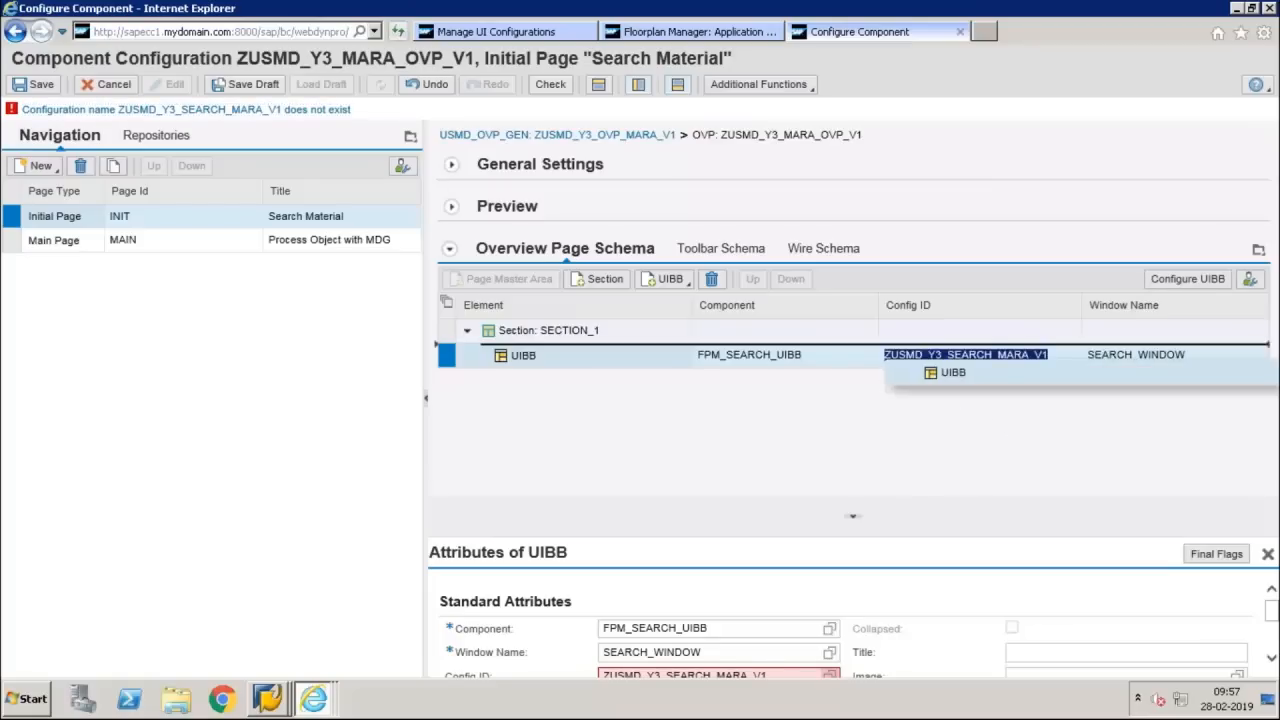
{"action": "left_click", "coordinate": [927, 436]}
{"action": "left_click", "coordinate": [1187, 280]}
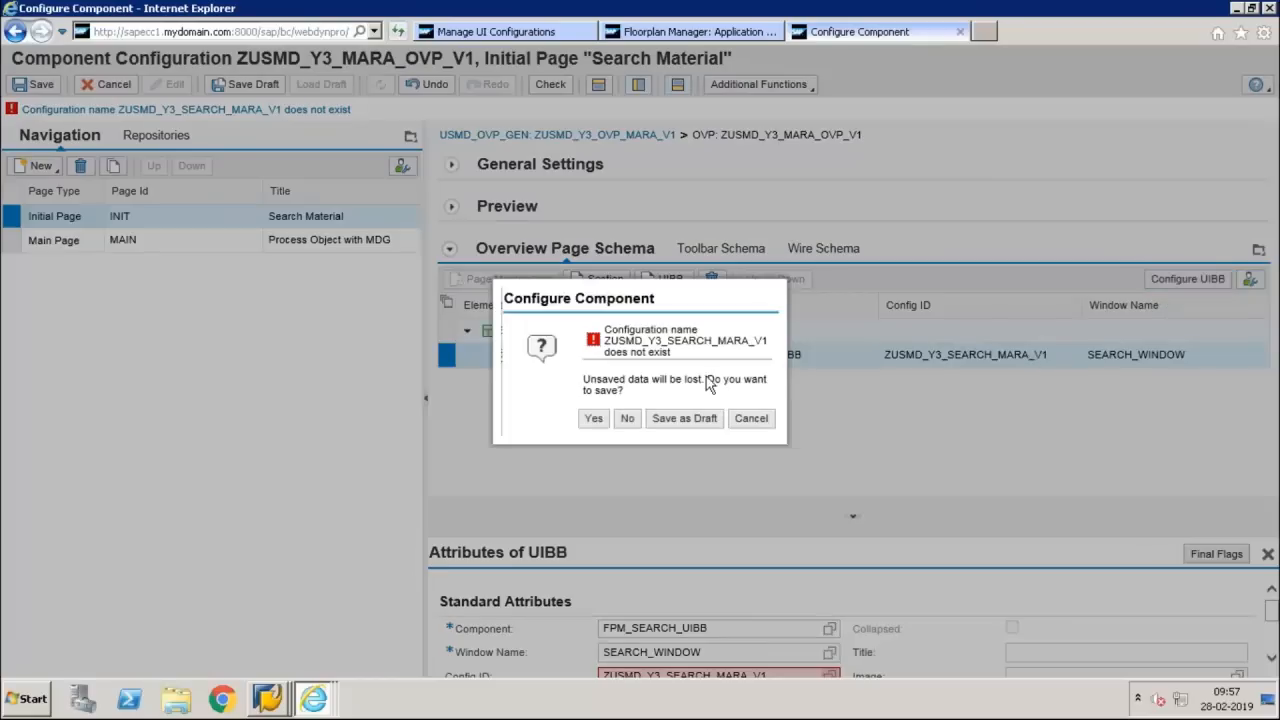
{"action": "left_click", "coordinate": [593, 418]}
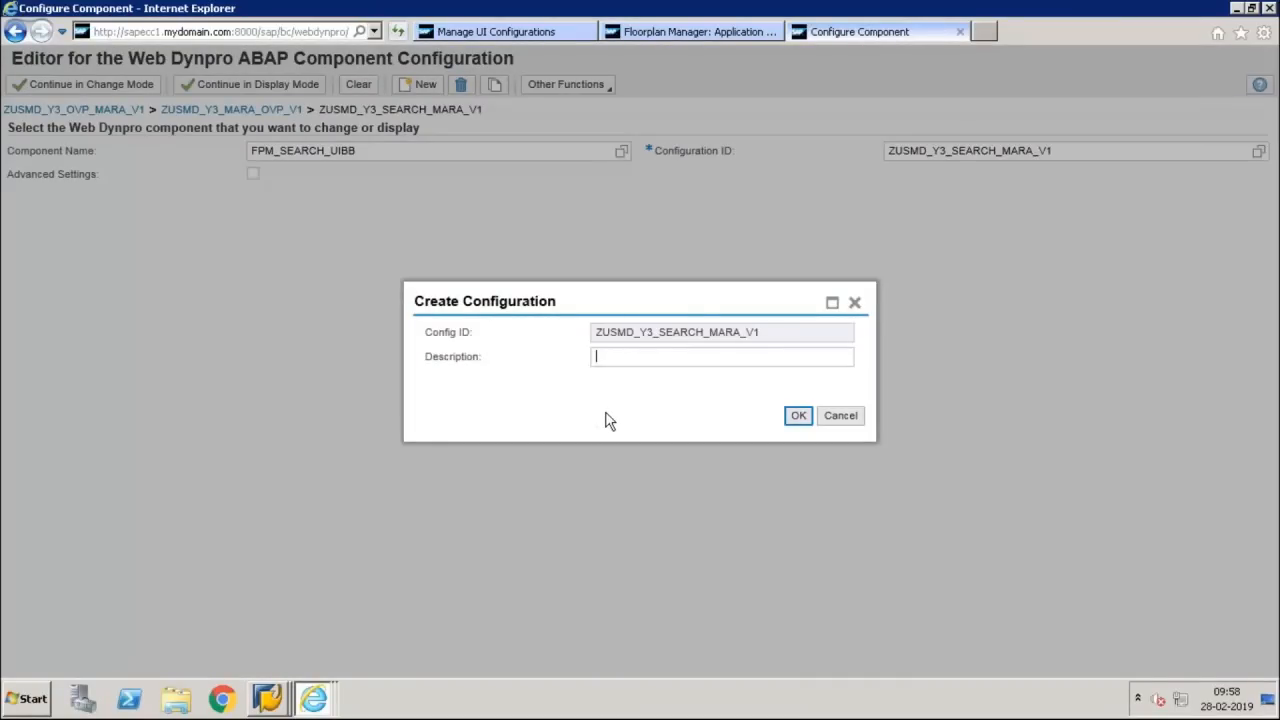
Create the search configuration with the description "Search Material" and store it as a local object
{"action": "type", "text": "SEarch"}
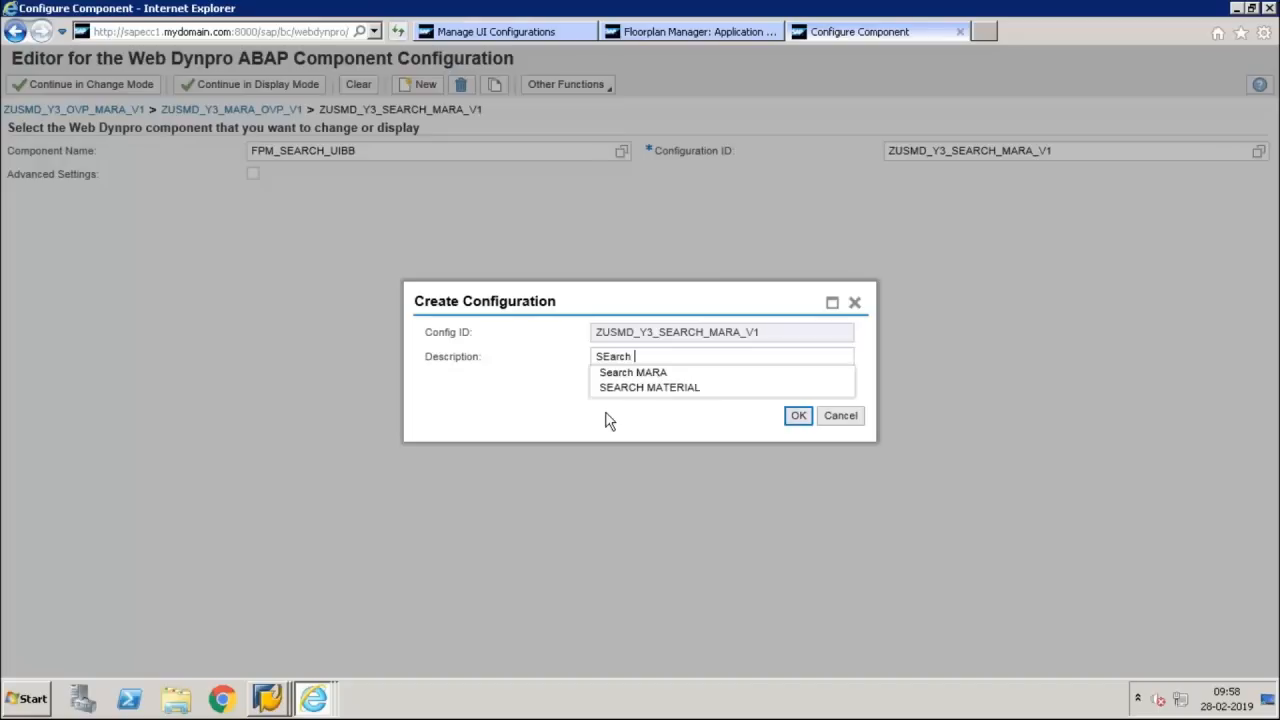
{"action": "key", "text": "ctrl+a"}
{"action": "type", "text": "Search Material"}
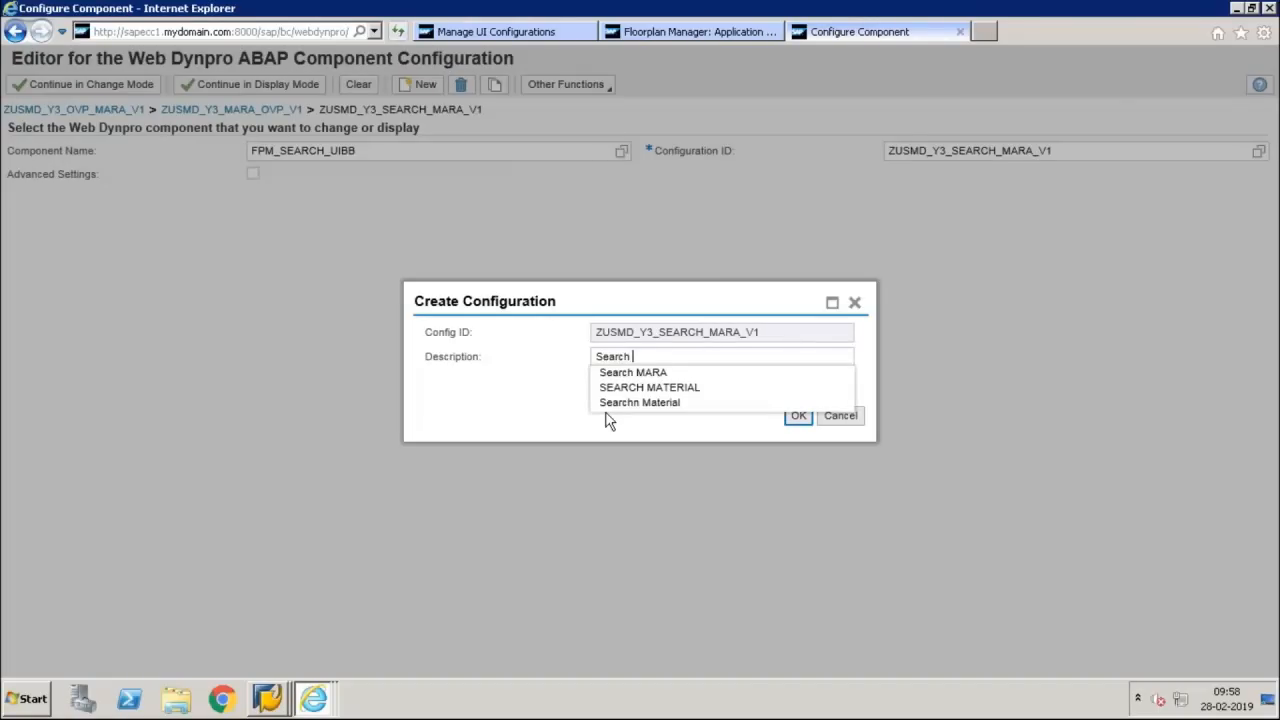
{"action": "key", "text": "Return"}
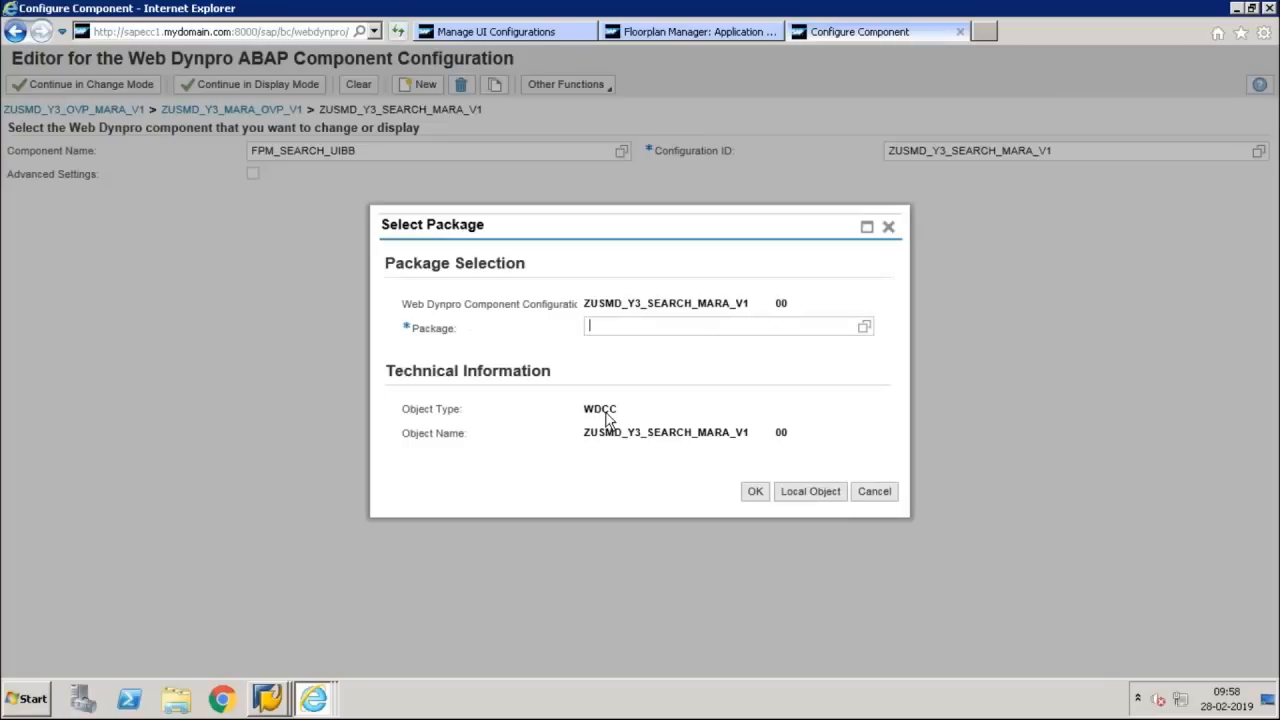
{"action": "left_click", "coordinate": [830, 498]}
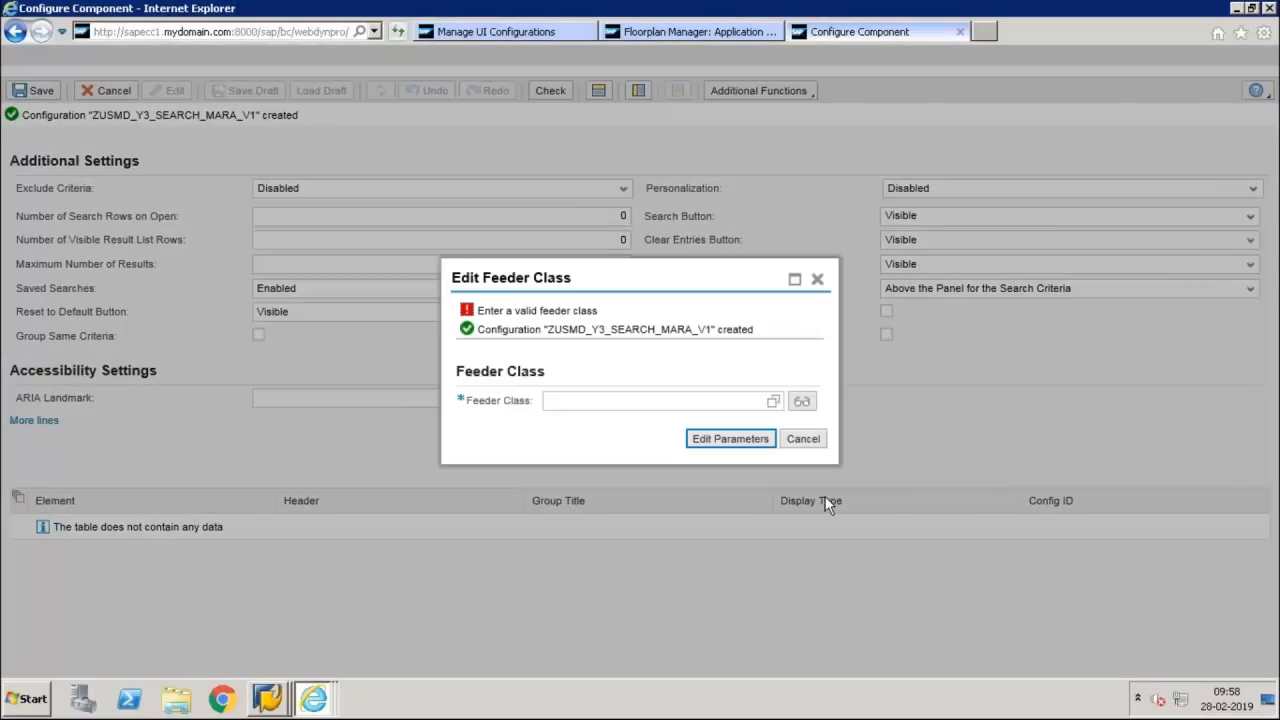
Switch to the UI Model PDF, highlight the Search class CL_MDG_BS_GUIBB_DQUERY, and return to the feeder class dialog
{"action": "left_click", "coordinate": [663, 398]}
{"action": "mouse_move", "coordinate": [893, 8]}
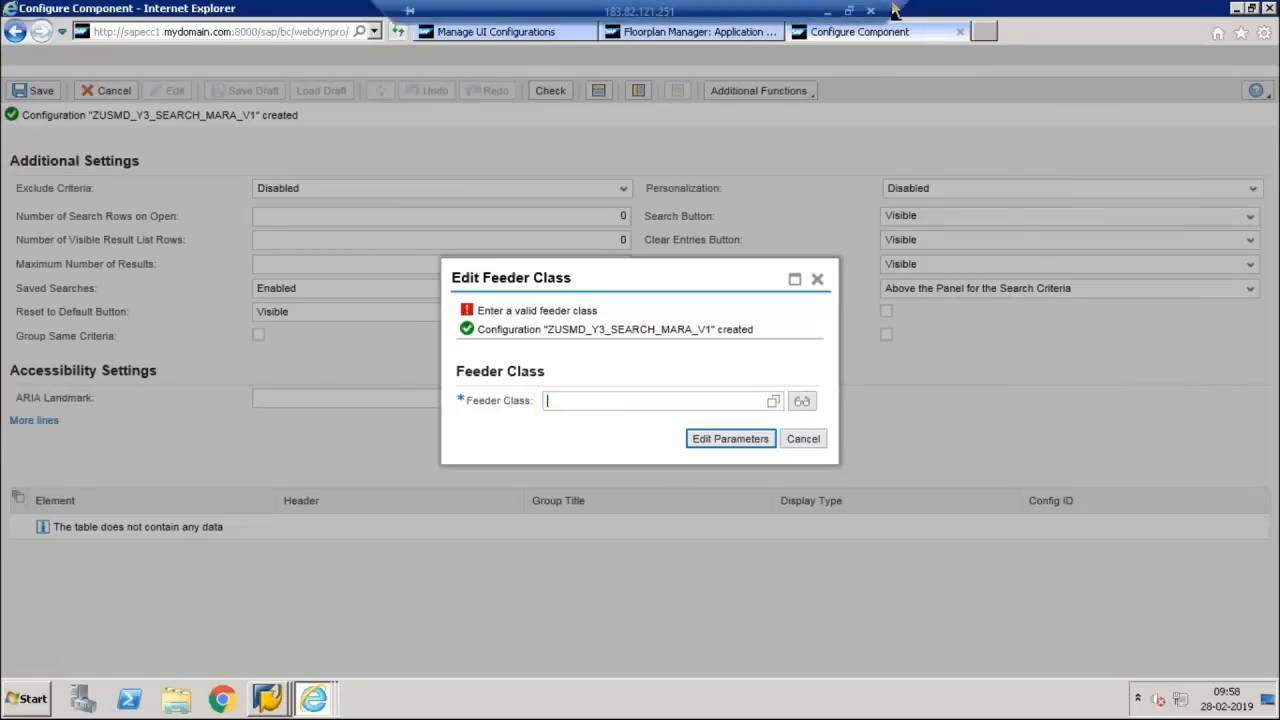
{"action": "left_click", "coordinate": [829, 12]}
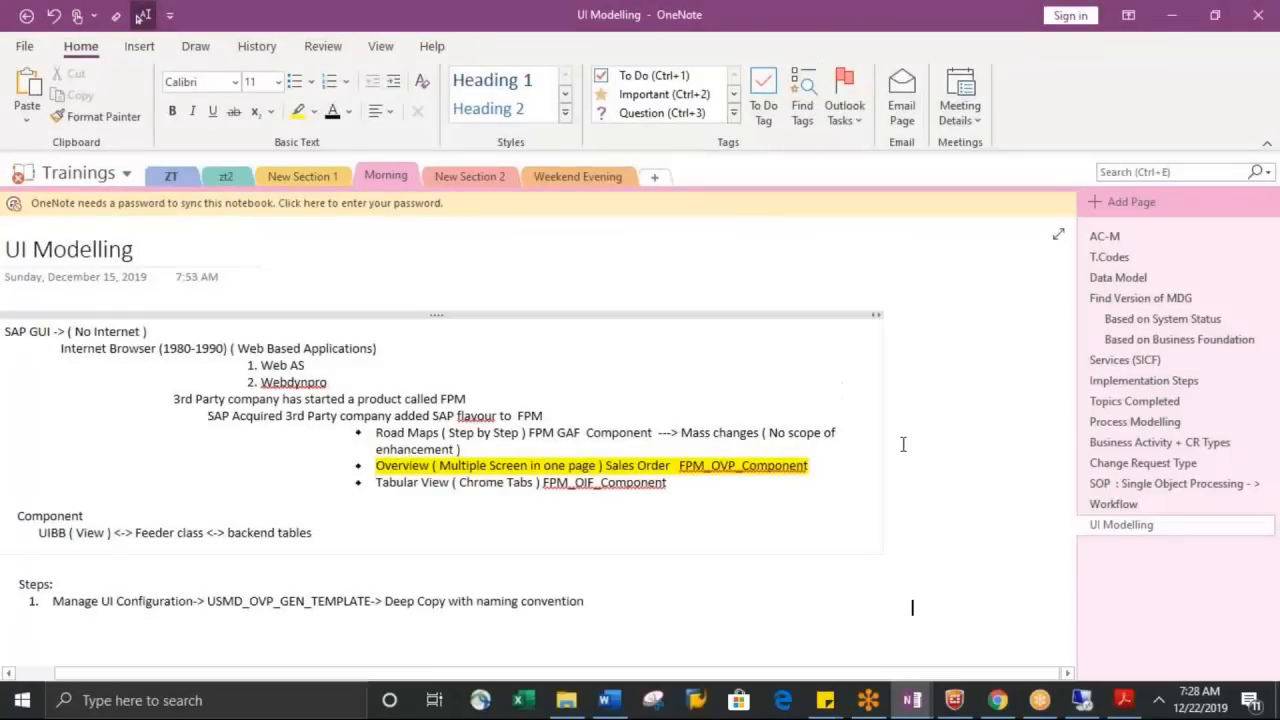
{"action": "left_click", "coordinate": [1122, 700]}
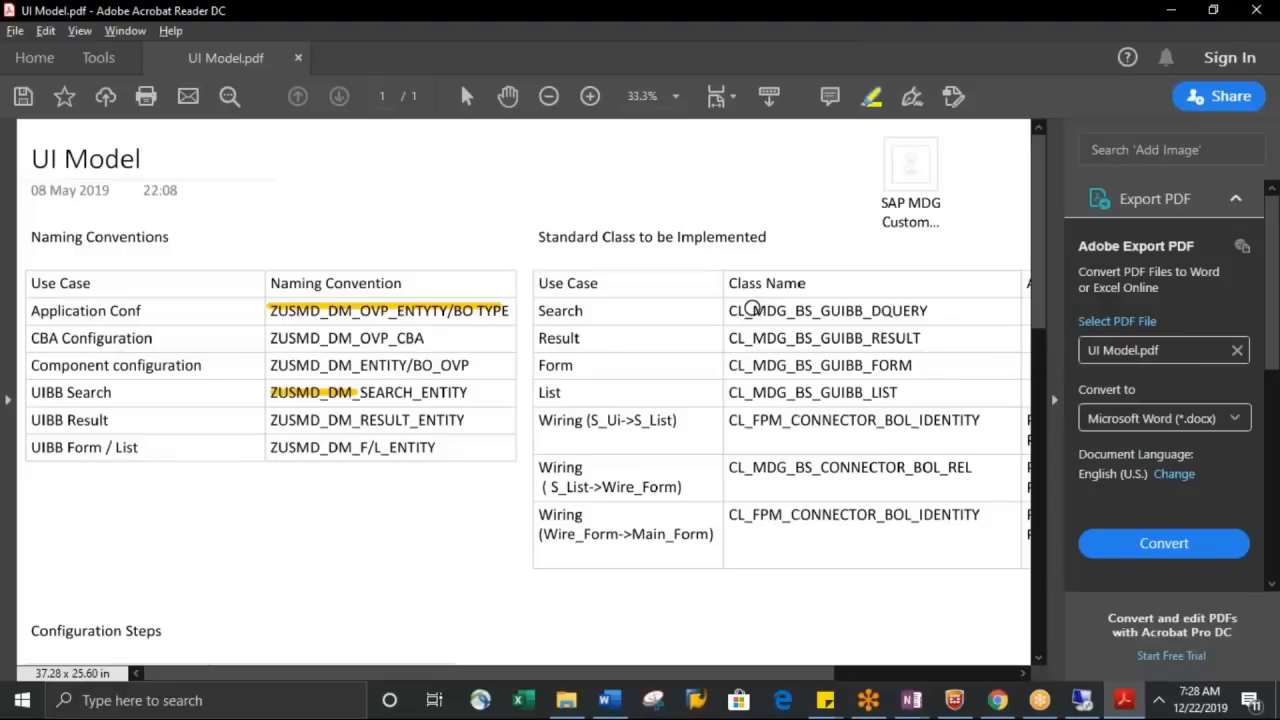
{"action": "left_click_drag", "start_coordinate": [727, 311], "coordinate": [790, 311]}
{"action": "mouse_move", "coordinate": [800, 311]}
{"action": "left_mouse_down"}
{"action": "mouse_move", "coordinate": [936, 294]}
{"action": "mouse_move", "coordinate": [931, 311]}
{"action": "mouse_move", "coordinate": [732, 311]}
{"action": "mouse_move", "coordinate": [928, 311]}
{"action": "left_mouse_up"}
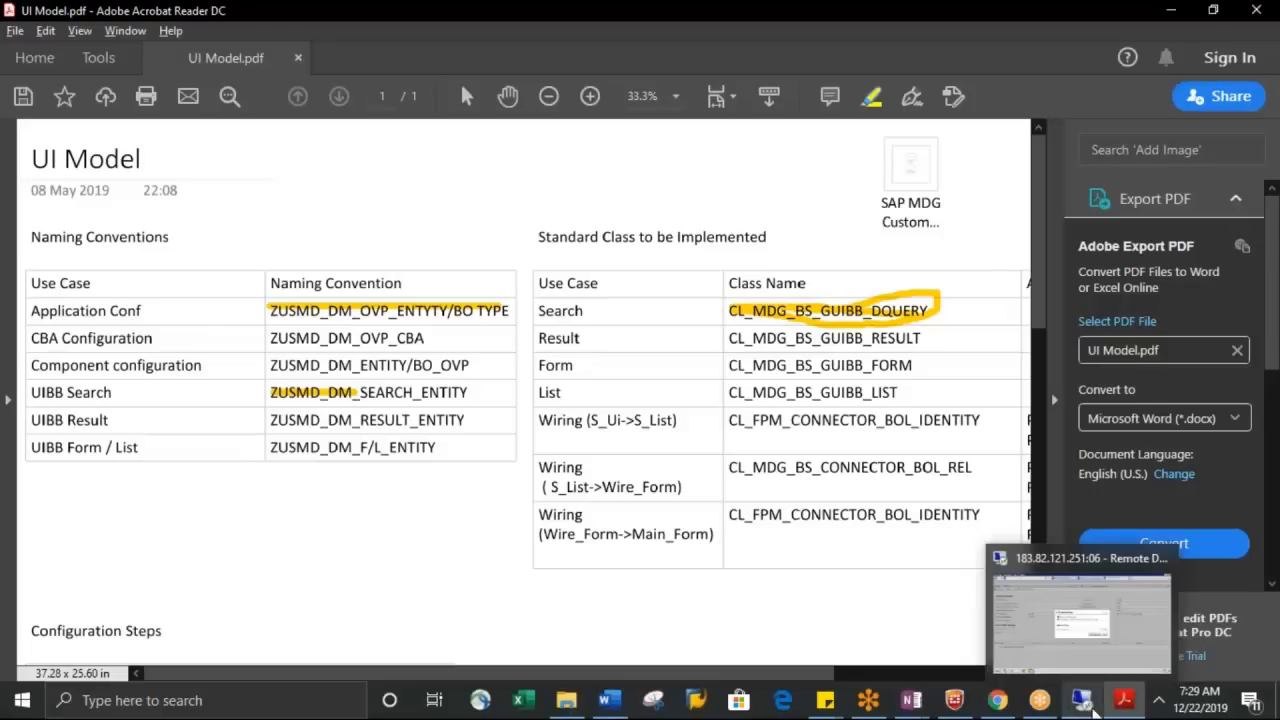
{"action": "left_click", "coordinate": [1084, 702]}
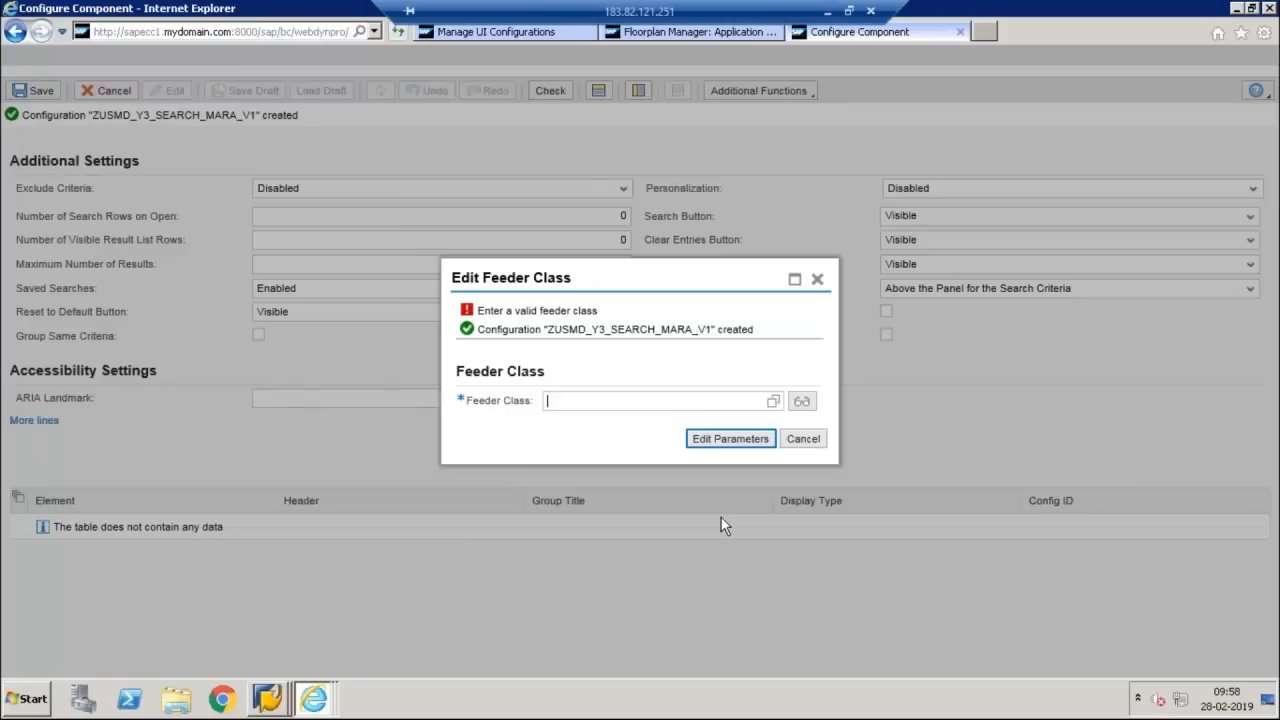
Search the feeder classes for CL_MDG*GUIBB*, assign CL_MDG_BS_GUIBB_DQUERY, and open its parameters for editing
{"action": "type", "text": "cl_MDg"}
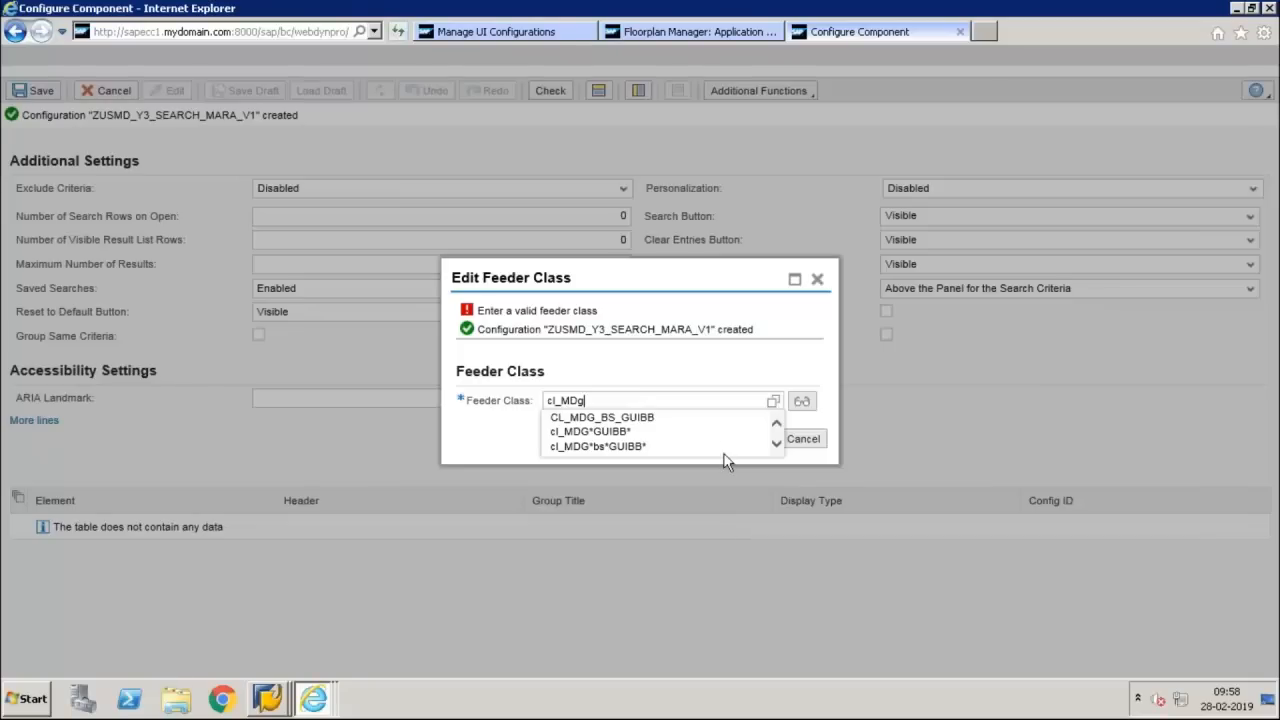
{"action": "left_click", "coordinate": [703, 437]}
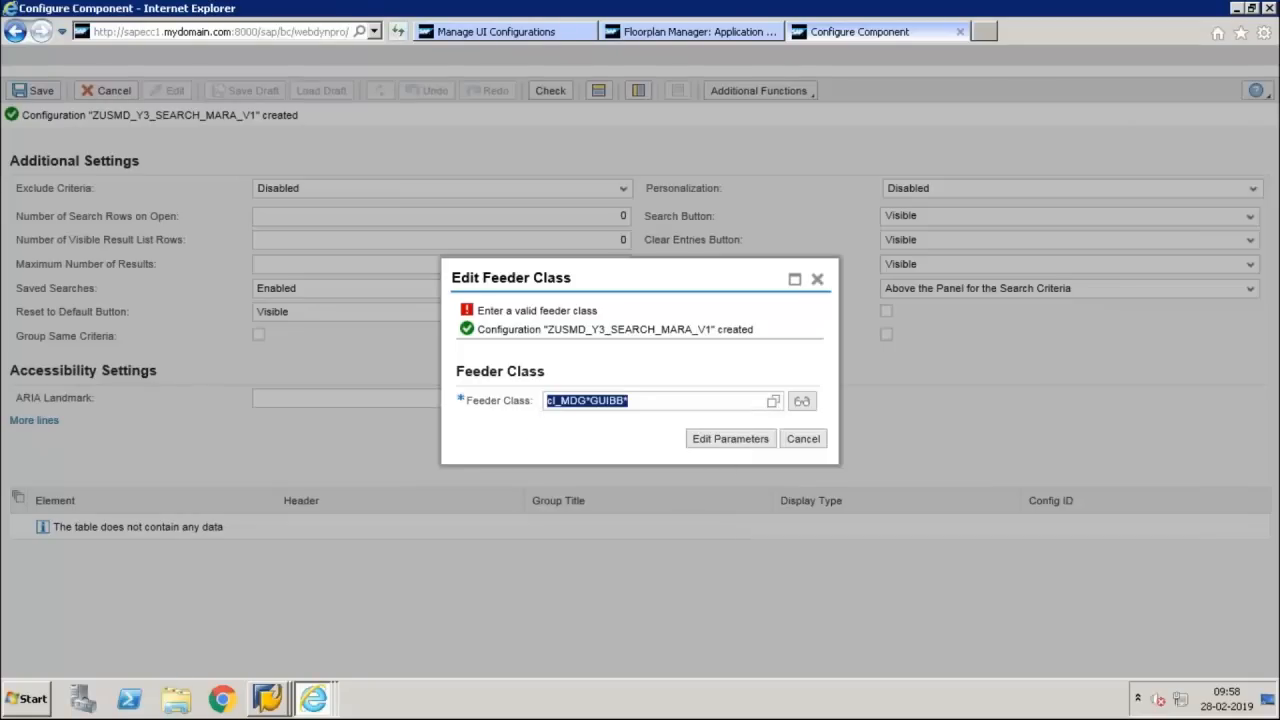
{"action": "left_click", "coordinate": [730, 438]}
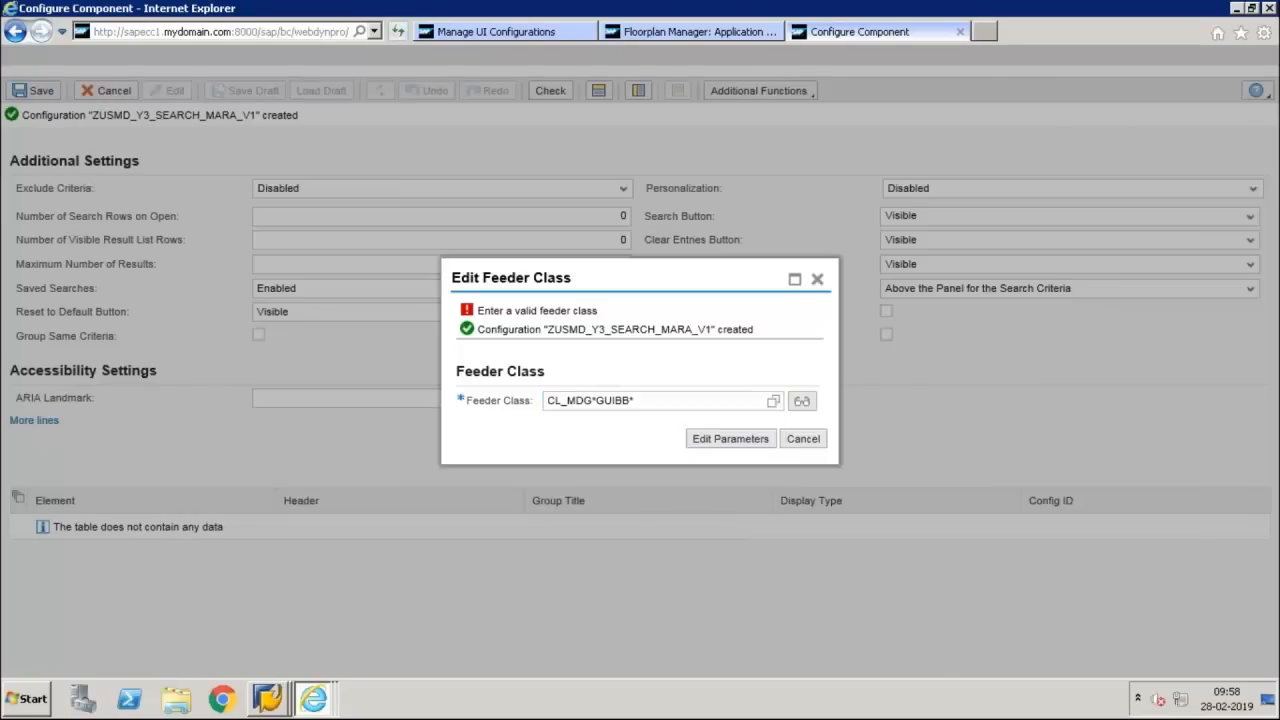
{"action": "left_click", "coordinate": [773, 401]}
{"action": "left_click", "coordinate": [428, 416]}
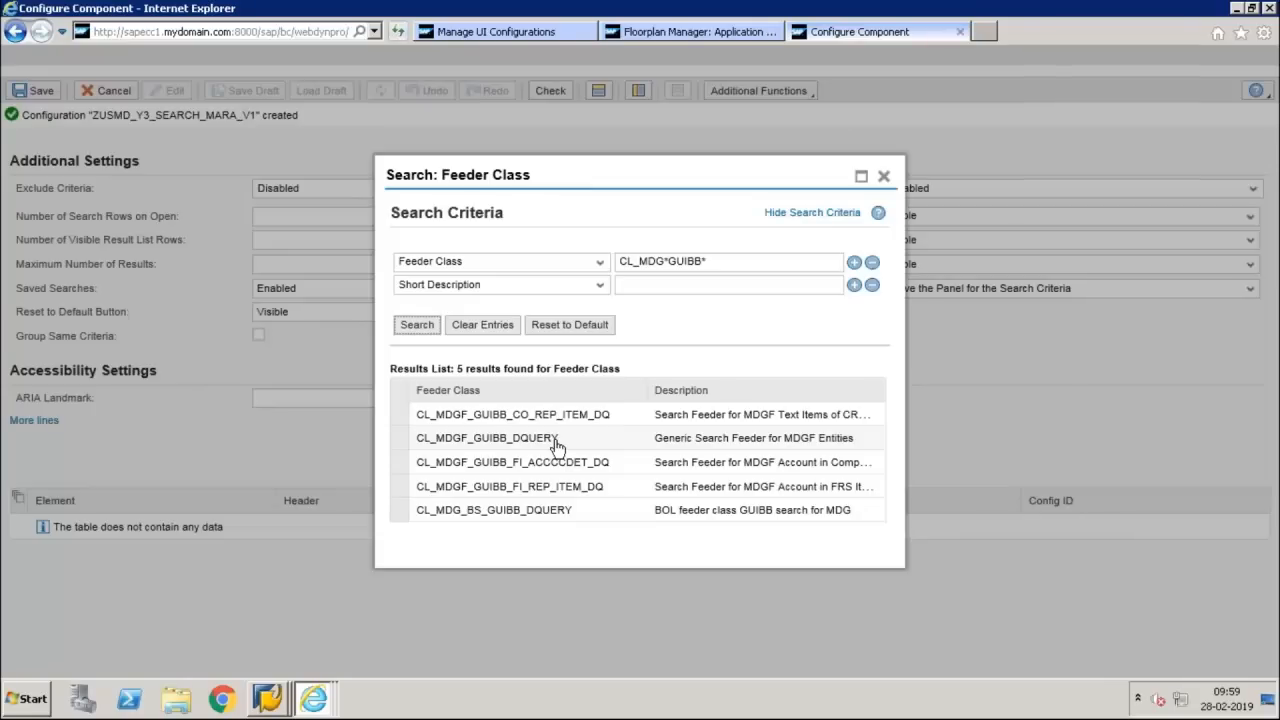
{"action": "left_click", "coordinate": [560, 512]}
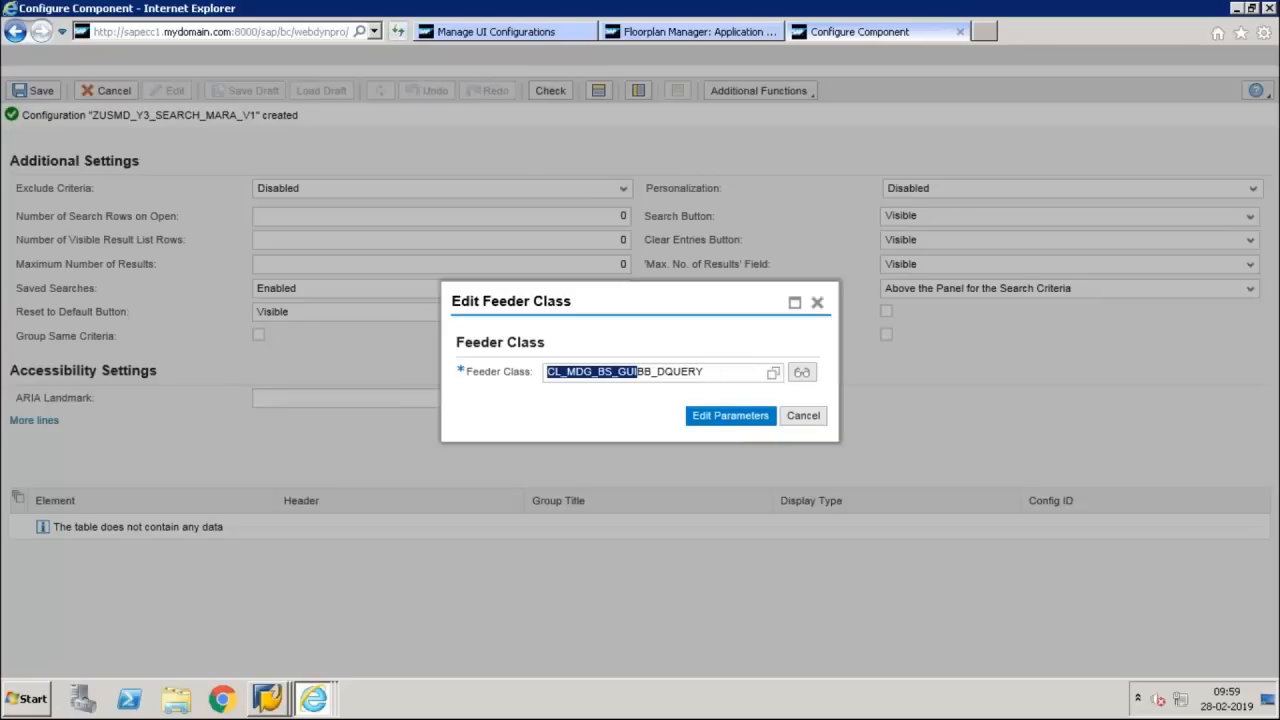
{"action": "left_click", "coordinate": [731, 416]}
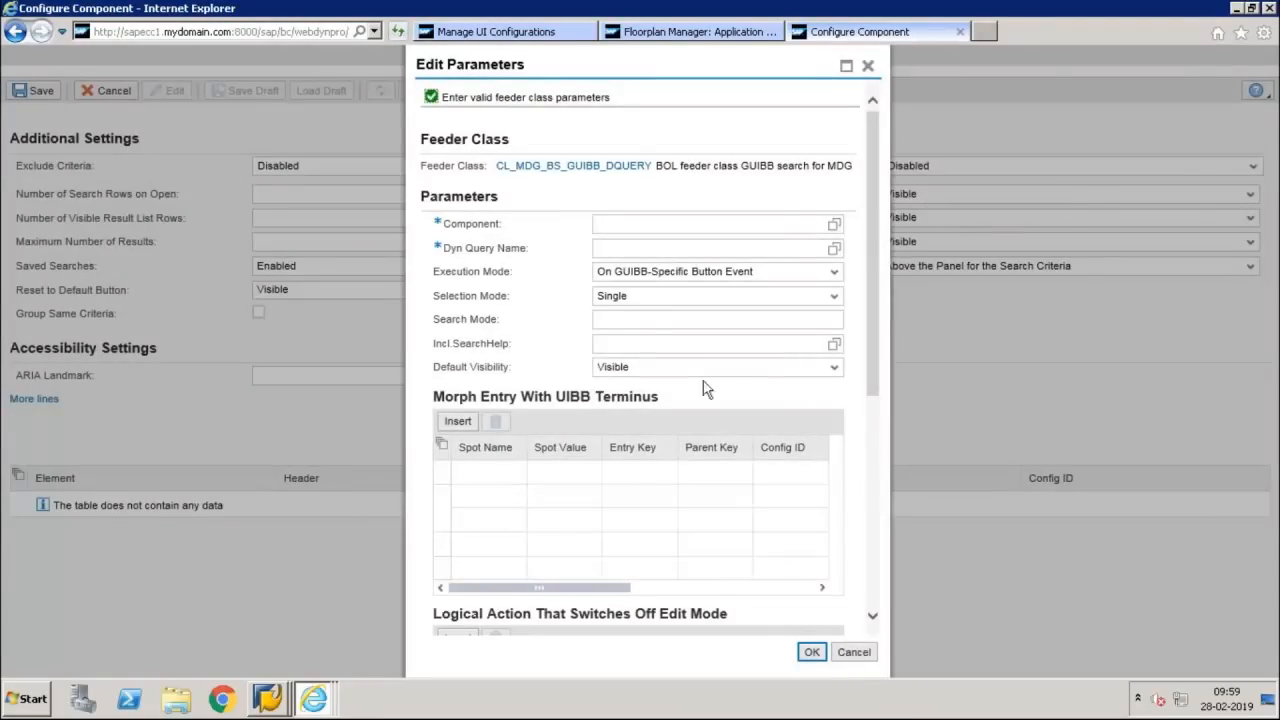
{"action": "left_click", "coordinate": [714, 228]}
Switch to the SAP GUI session and start transaction genil_model_browser in a new session
{"action": "left_click", "coordinate": [272, 695]}
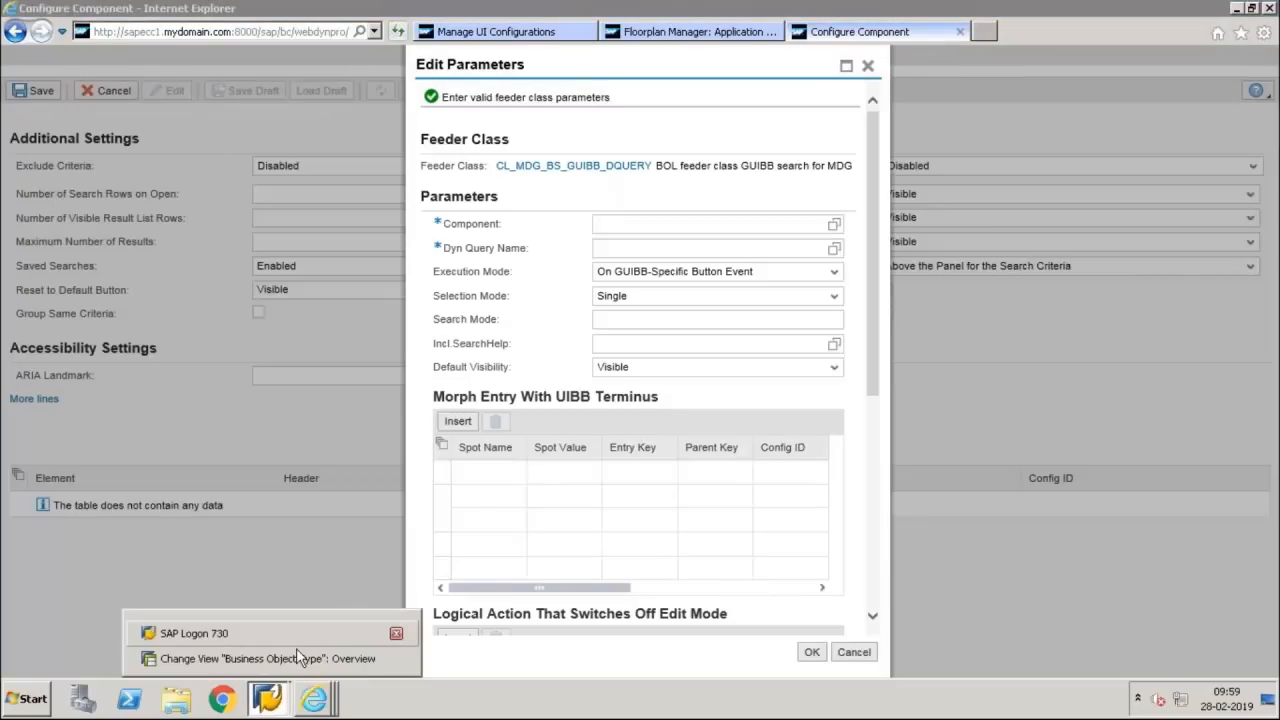
{"action": "left_click", "coordinate": [296, 652]}
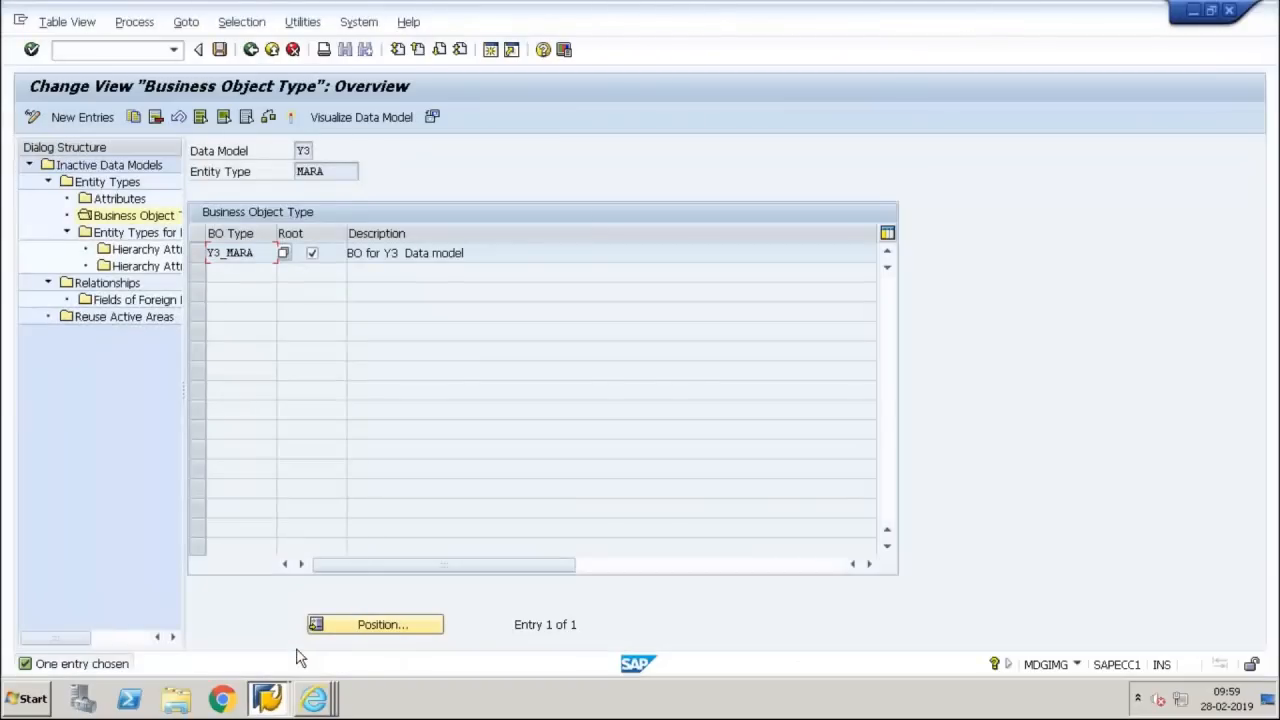
{"action": "type", "text": "/ogenil_model_"}
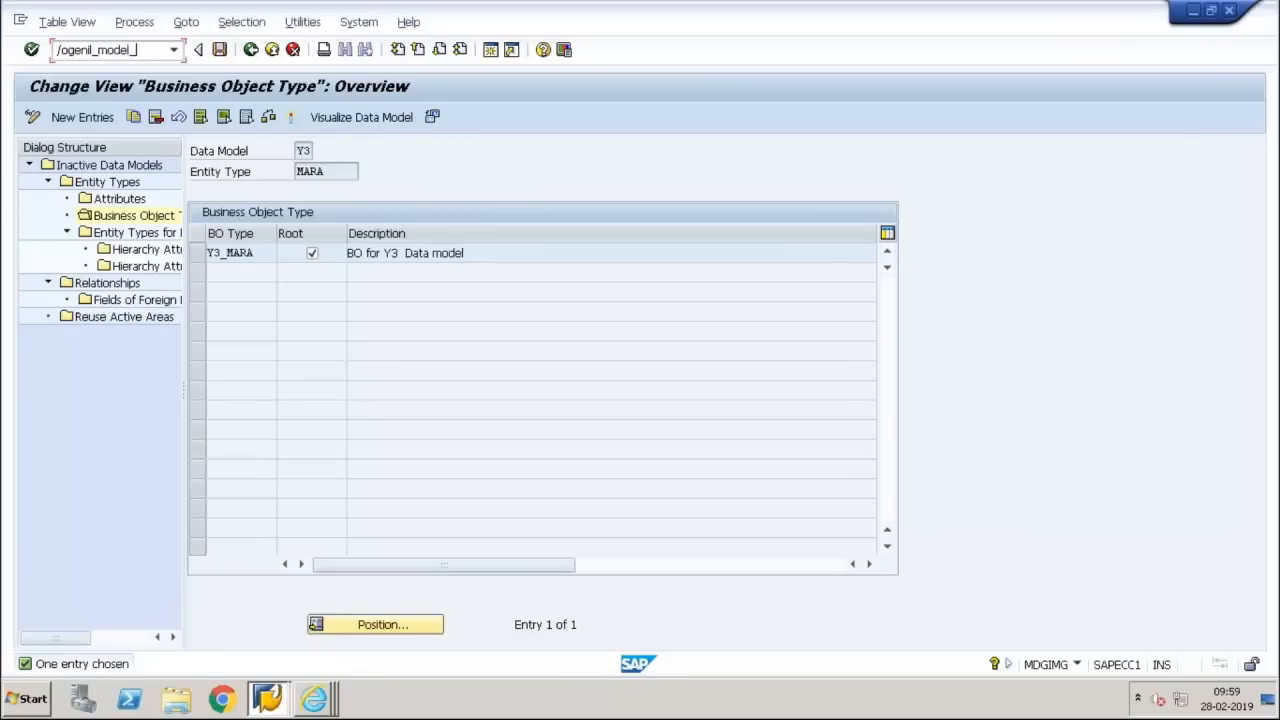
{"action": "type", "text": "browse"}
{"action": "key", "text": "Return"}
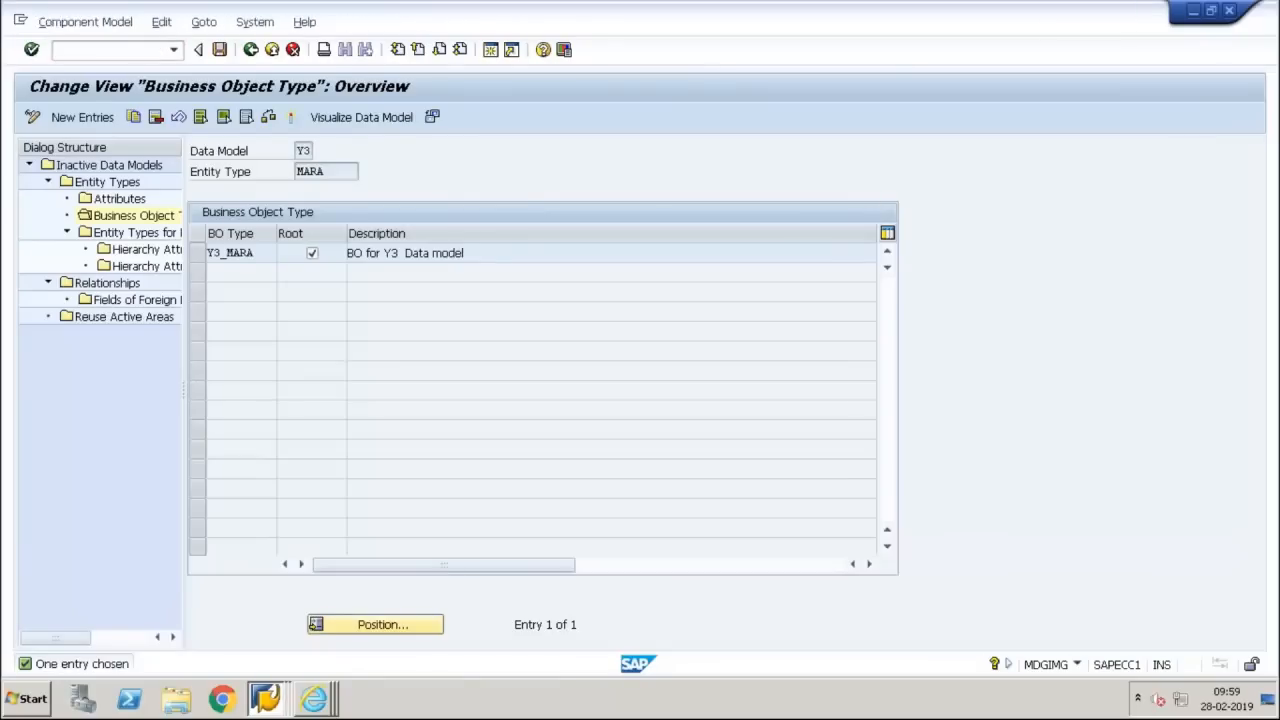
Display the component model ZSP_Y3 in the GenIL Model Editor
{"action": "left_click", "coordinate": [178, 171]}
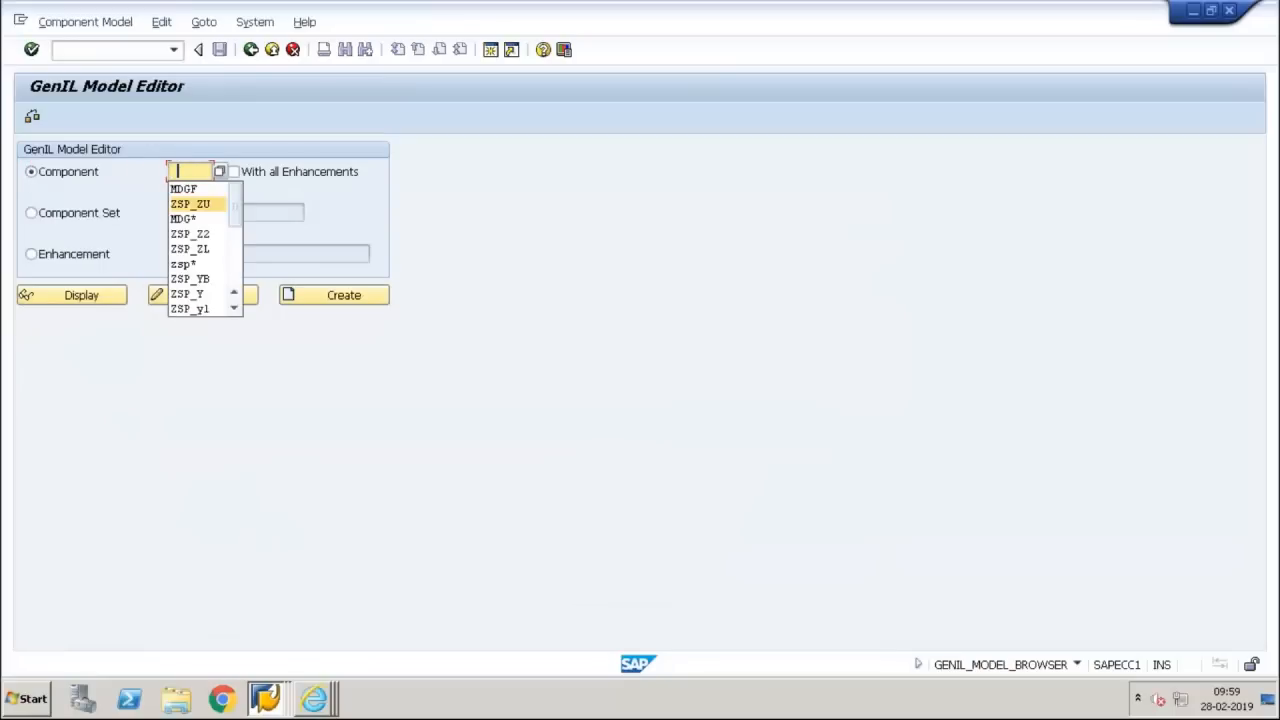
{"action": "left_click", "coordinate": [190, 204]}
{"action": "key", "text": "BackSpace"}
{"action": "key", "text": "BackSpace"}
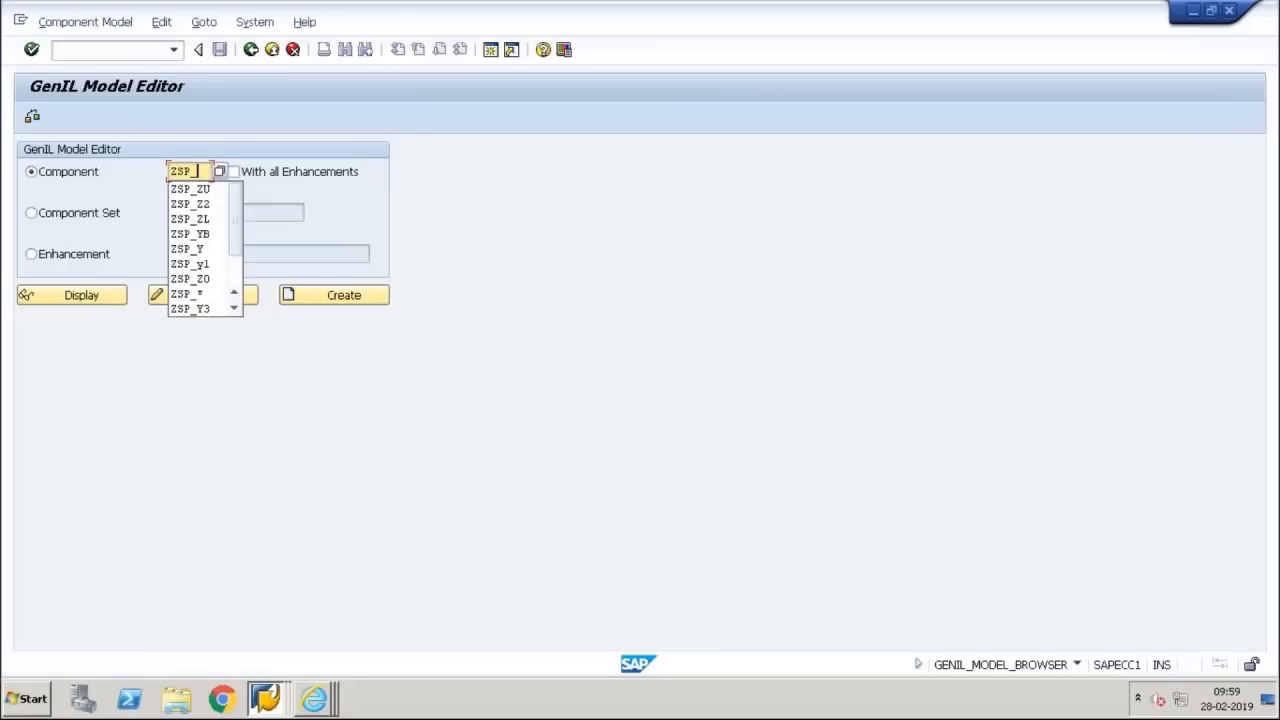
{"action": "type", "text": "y3"}
{"action": "key", "text": "Return"}
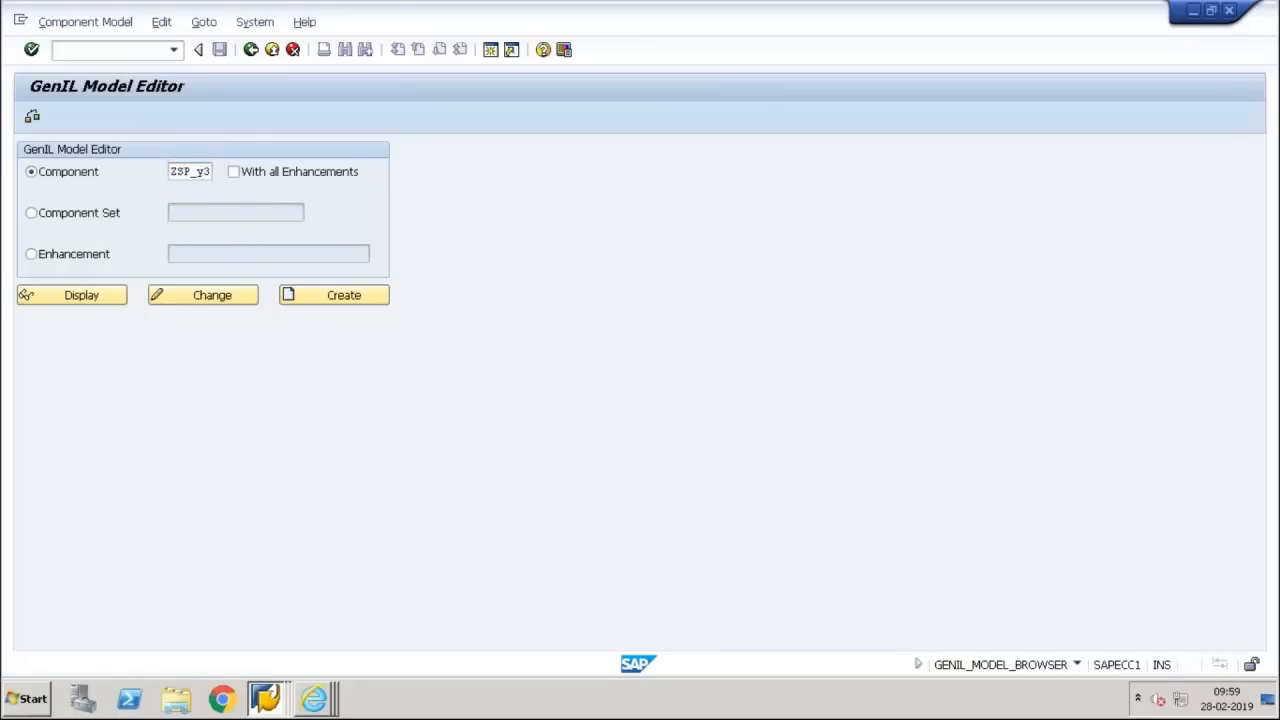
{"action": "left_click", "coordinate": [101, 294]}
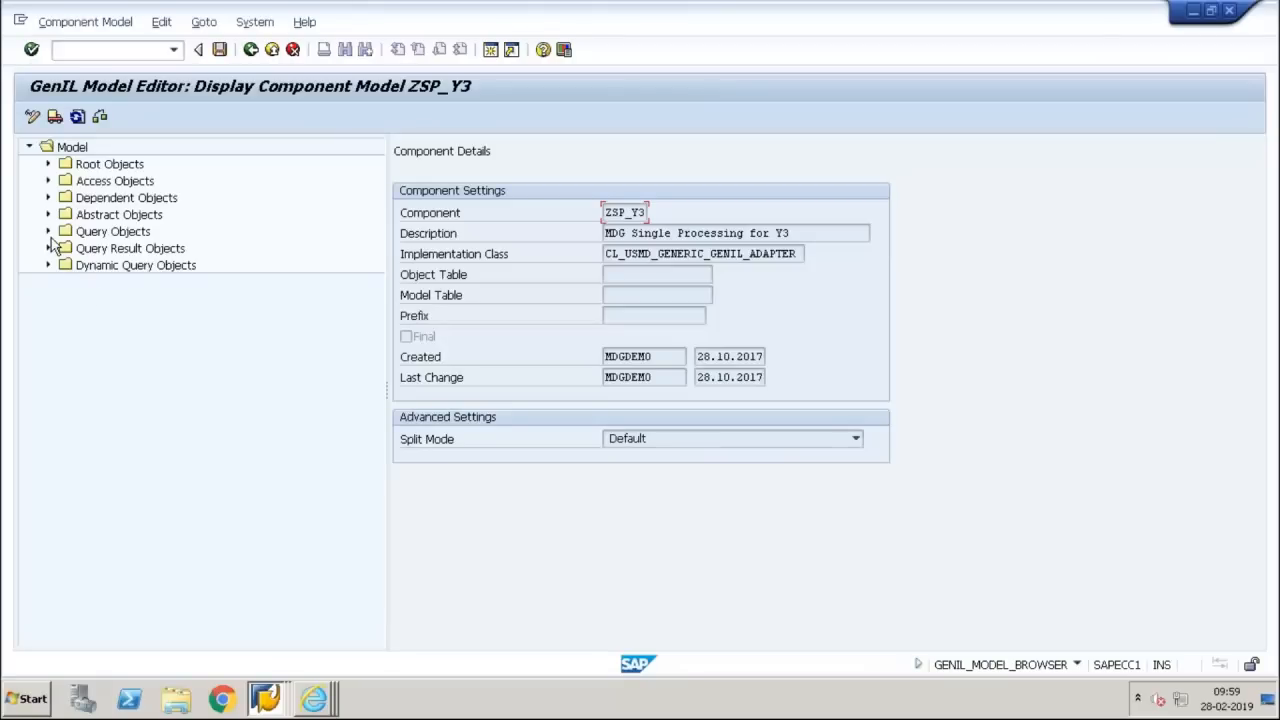
Expand the model's query, query result and dynamic query objects to examine the result types of DynamicQueryMARA, StaticQueryMARA and GenSearchQueryMARA
{"action": "left_click", "coordinate": [48, 266]}
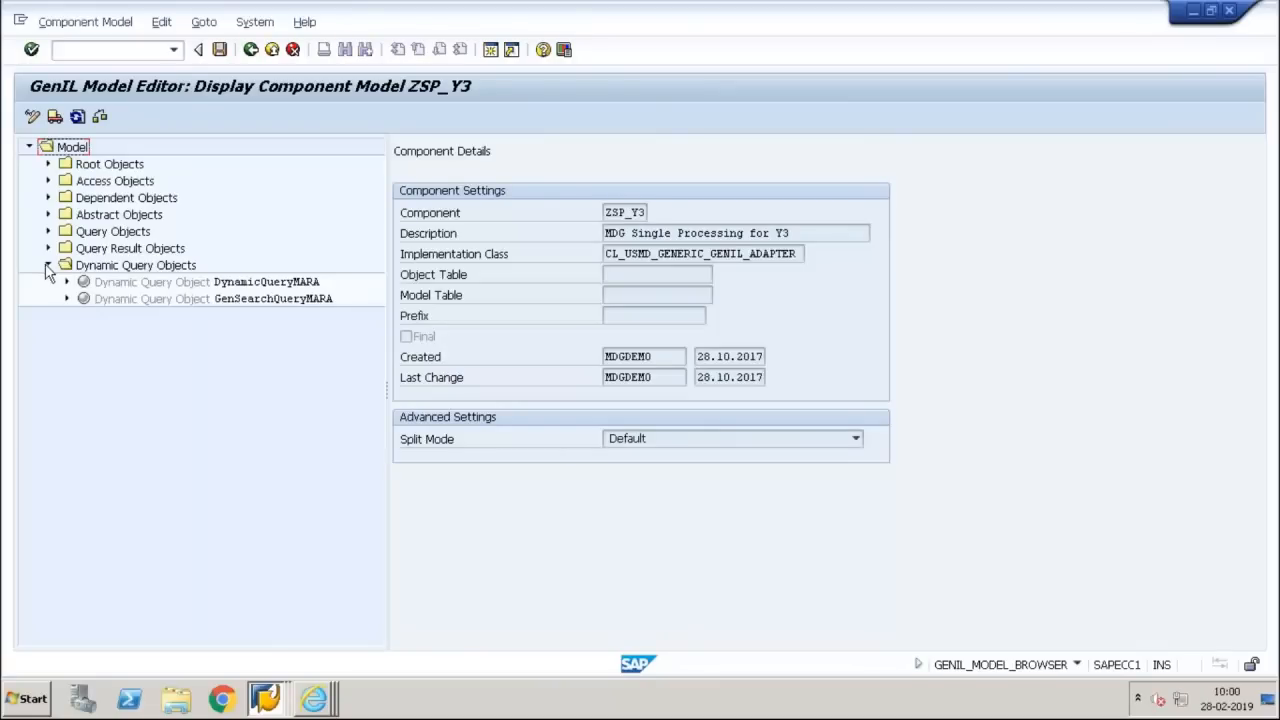
{"action": "left_click", "coordinate": [65, 281]}
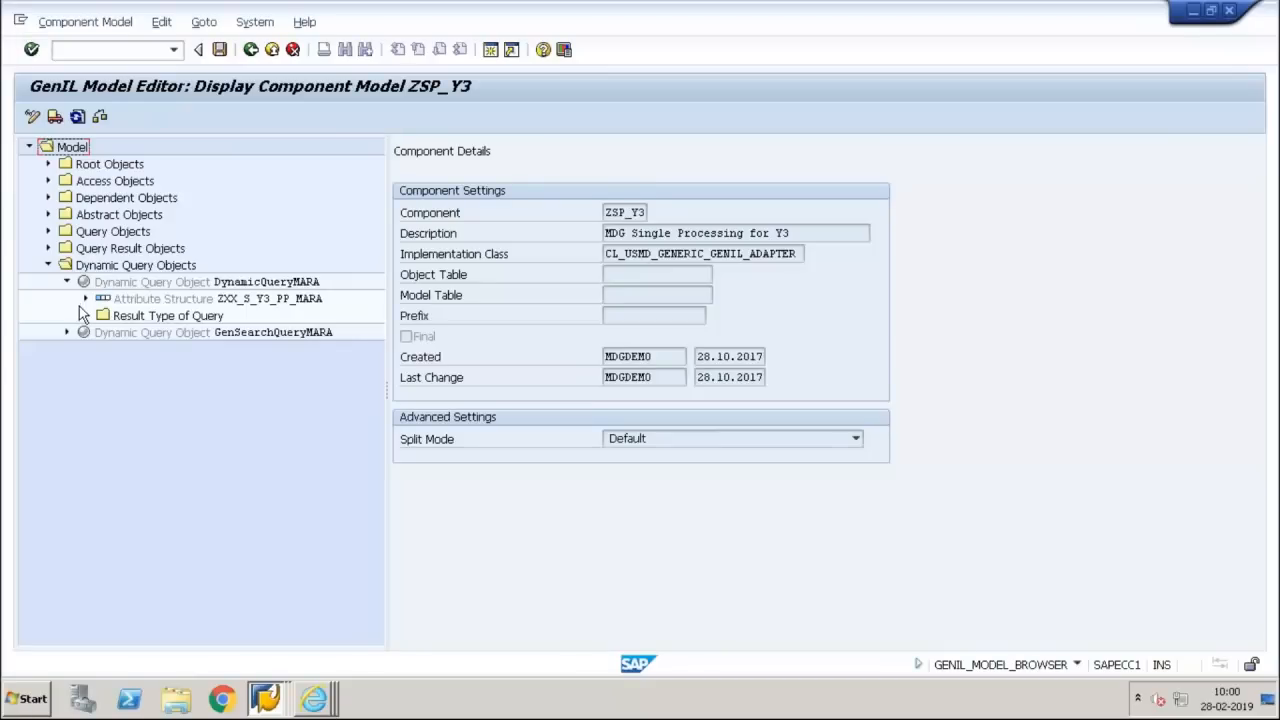
{"action": "left_click", "coordinate": [85, 315]}
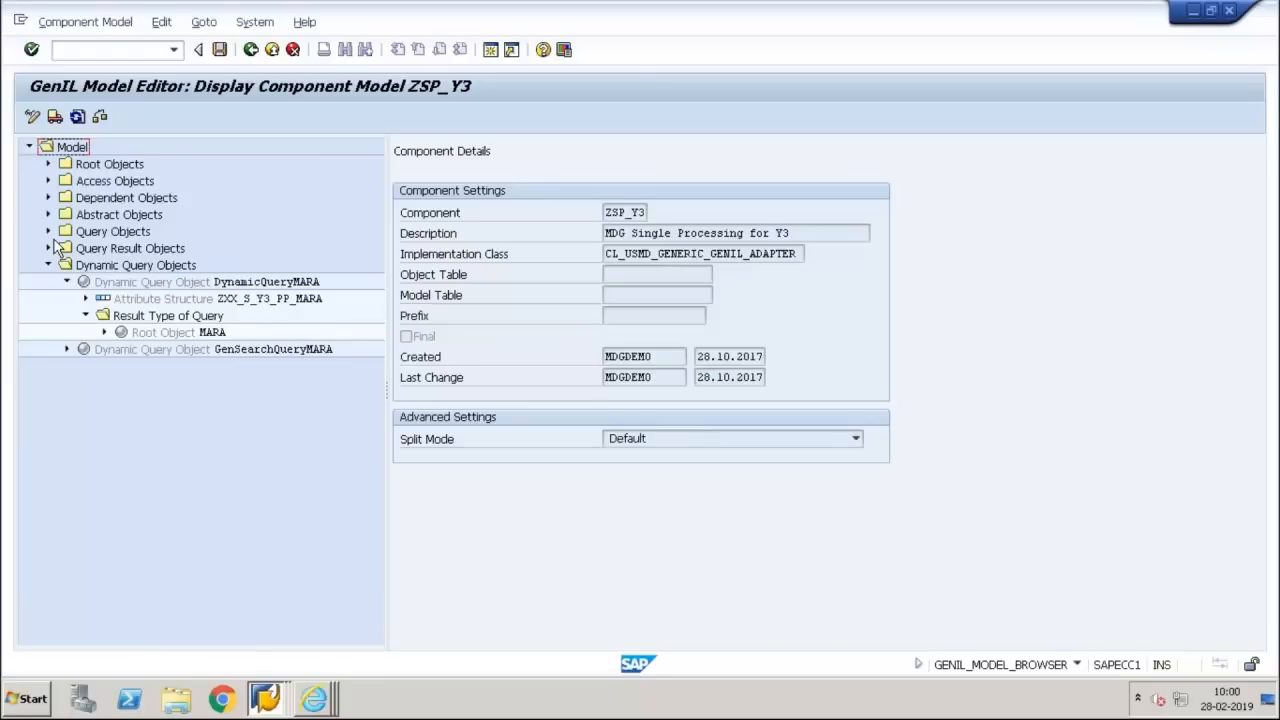
{"action": "left_click", "coordinate": [48, 231]}
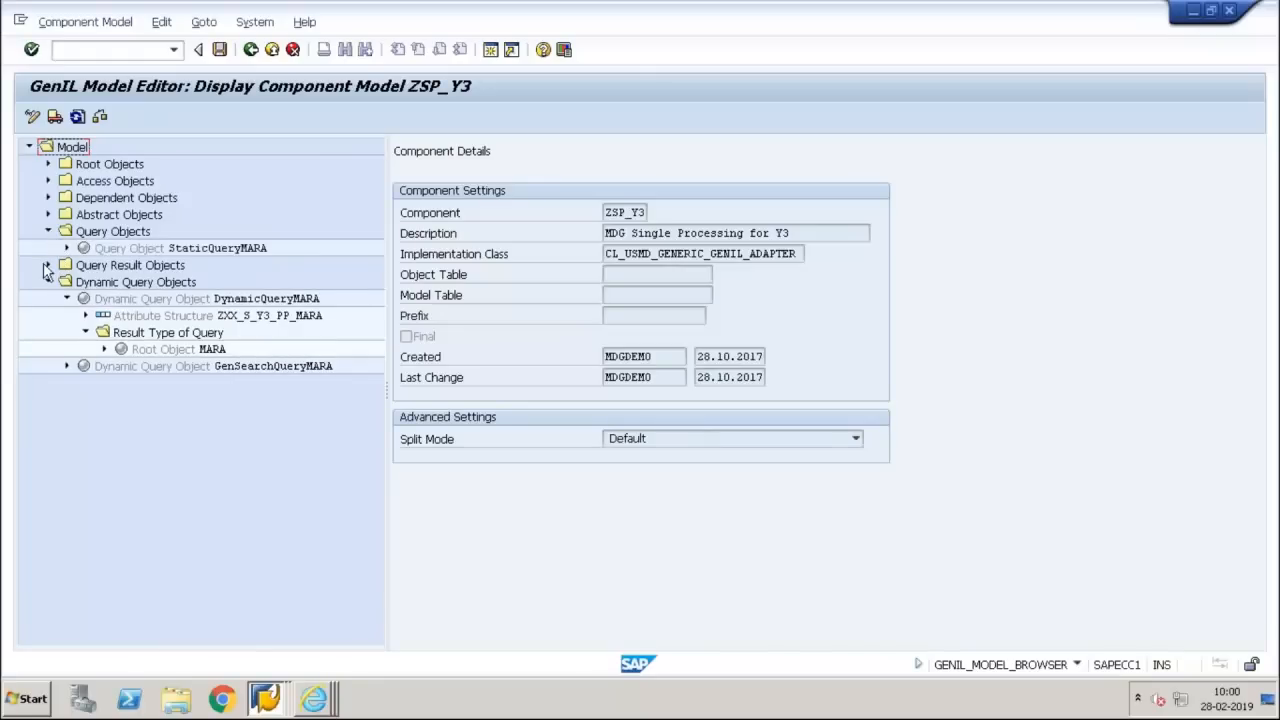
{"action": "left_click", "coordinate": [47, 265]}
{"action": "left_click", "coordinate": [66, 283]}
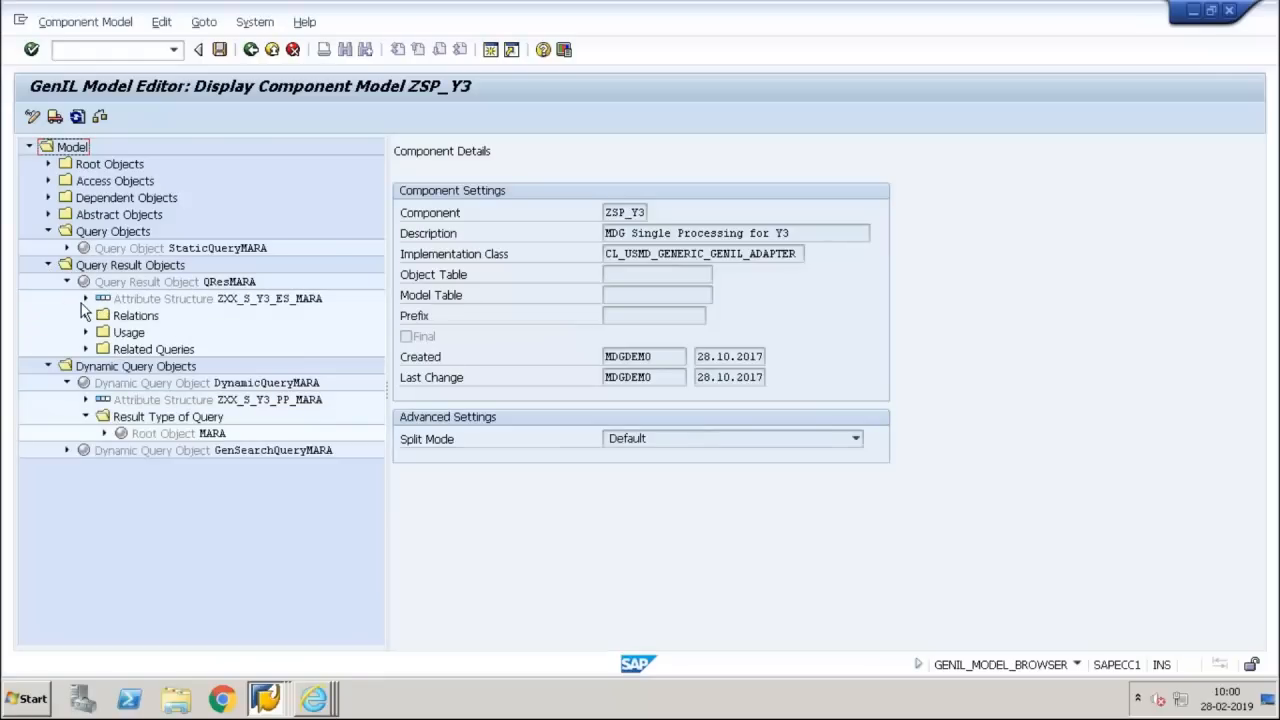
{"action": "left_click", "coordinate": [66, 249]}
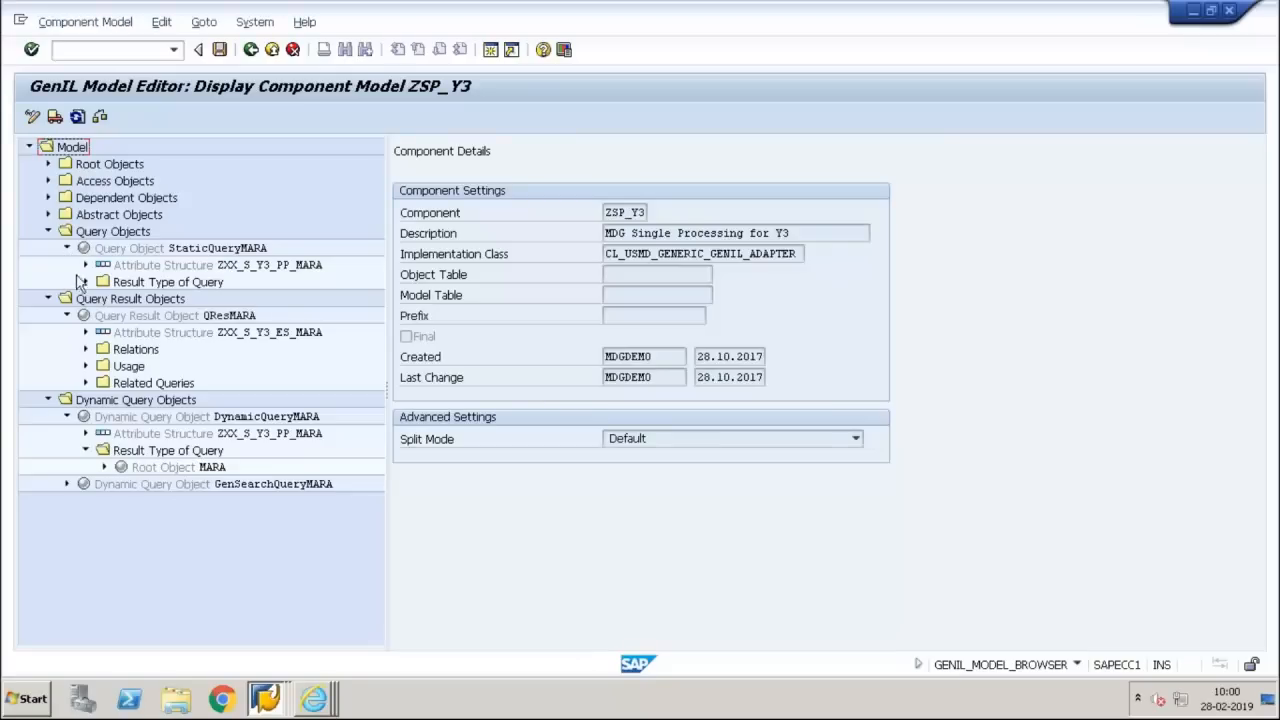
{"action": "left_click", "coordinate": [85, 282]}
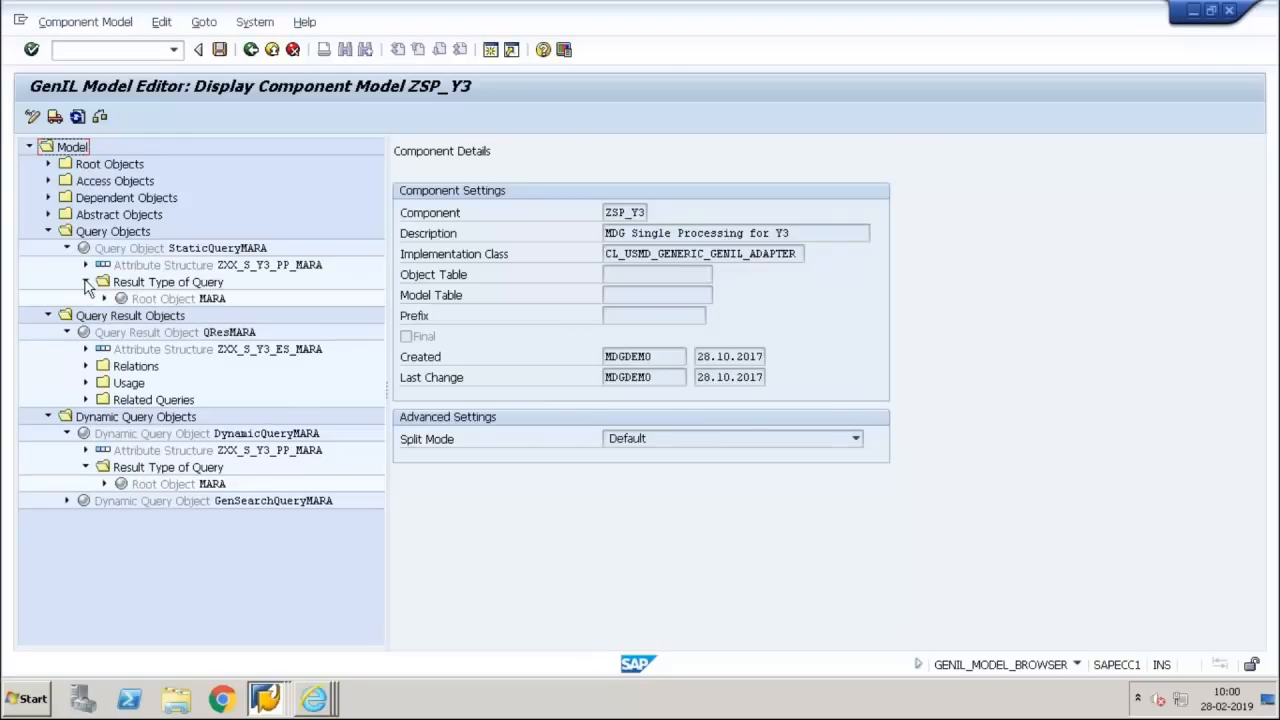
{"action": "left_click", "coordinate": [66, 500]}
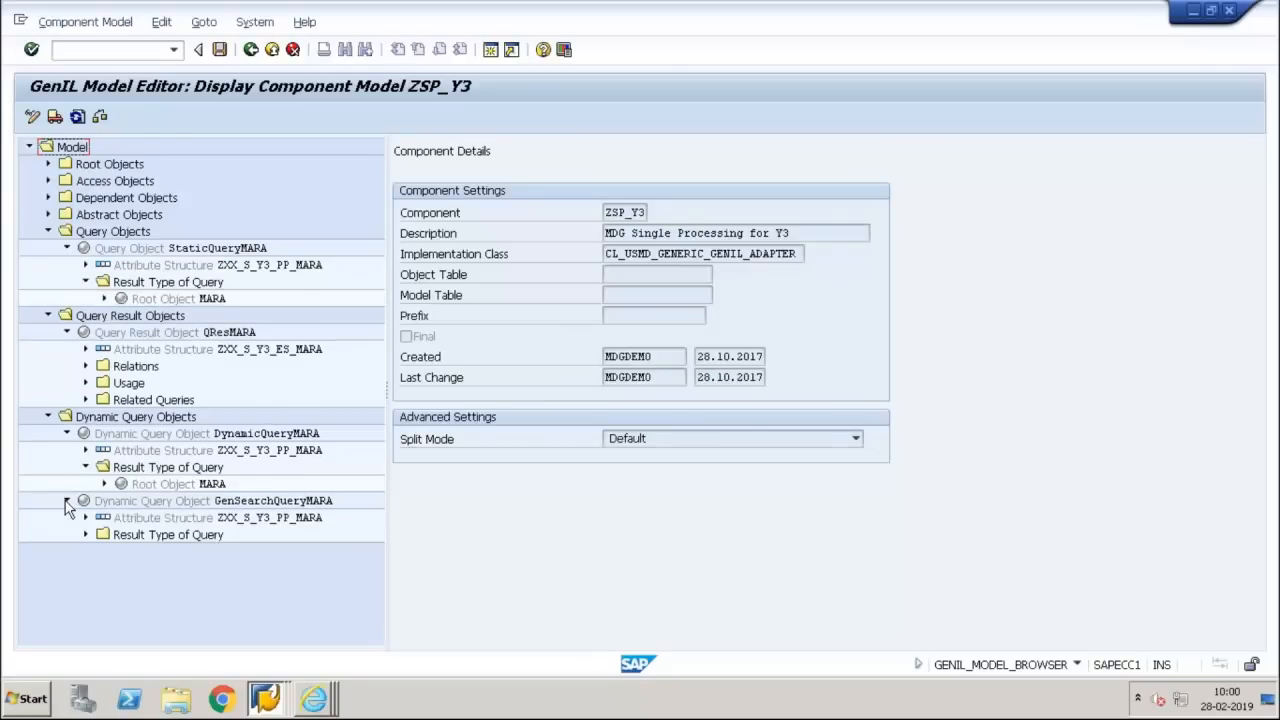
{"action": "left_click", "coordinate": [85, 535]}
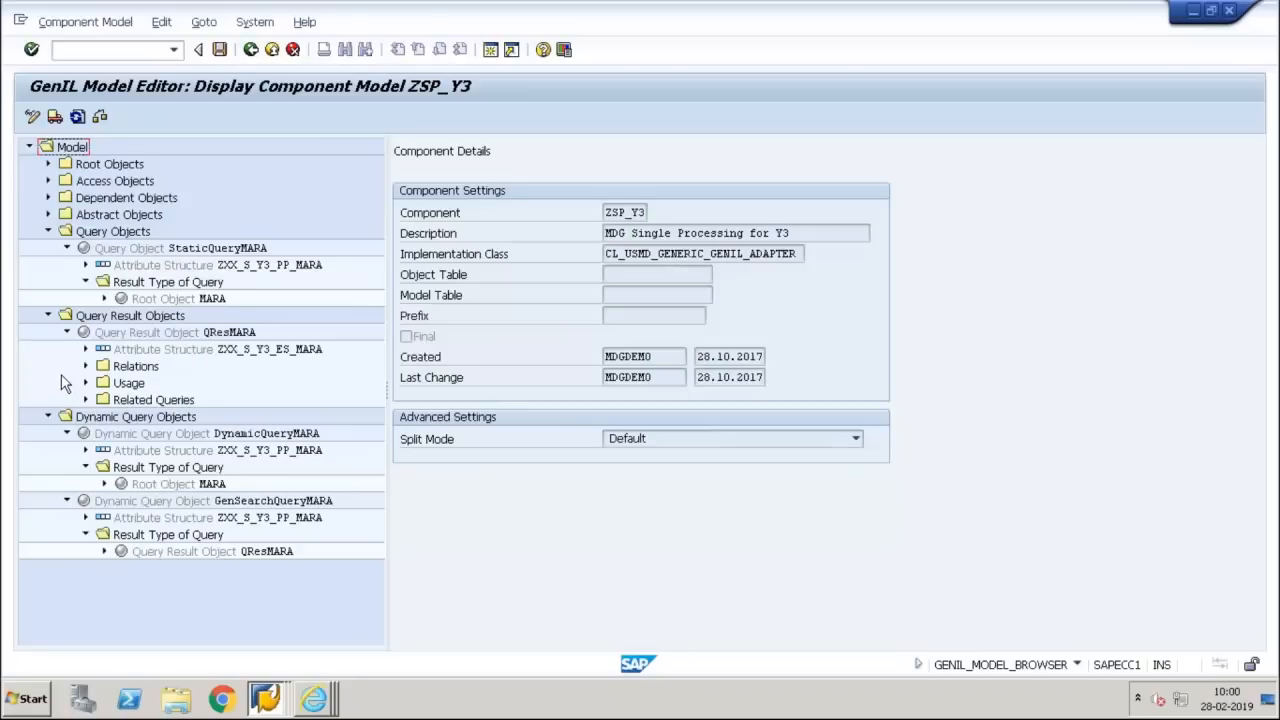
Collapse the query result objects in the model and consult the search class entry in the UI Model PDF
{"action": "left_click", "coordinate": [47, 315]}
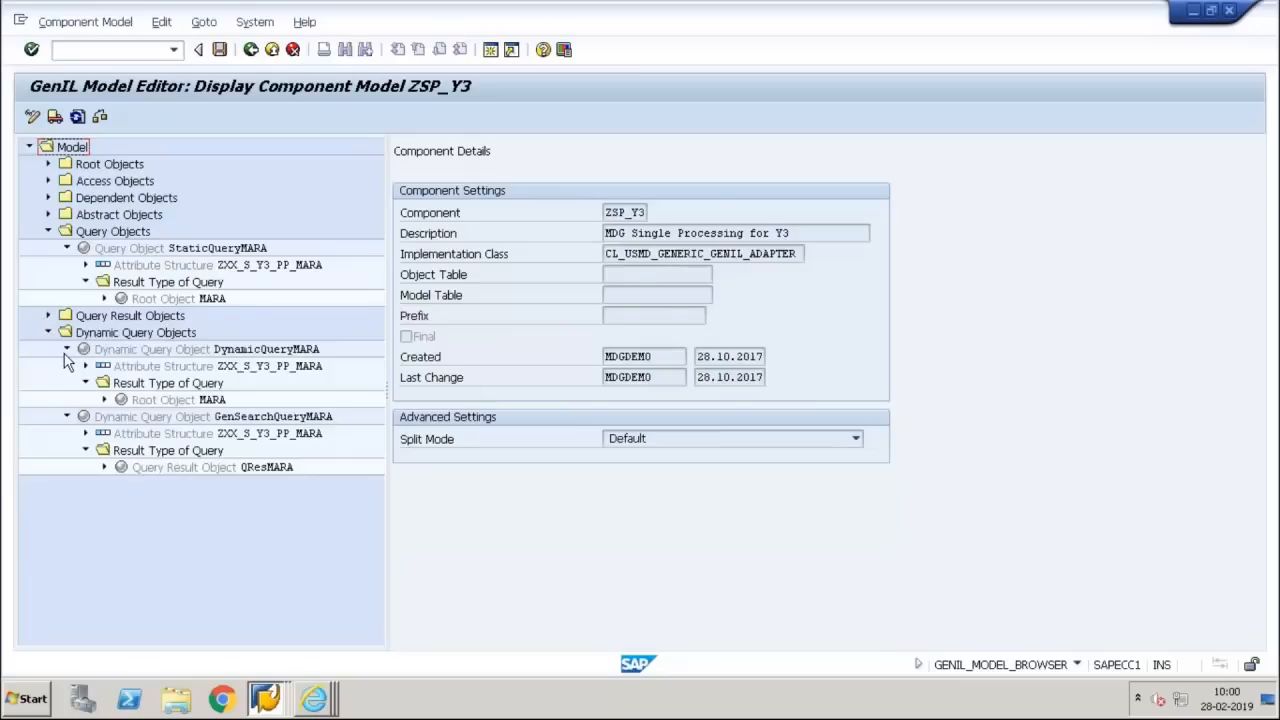
{"action": "mouse_move", "coordinate": [808, 10]}
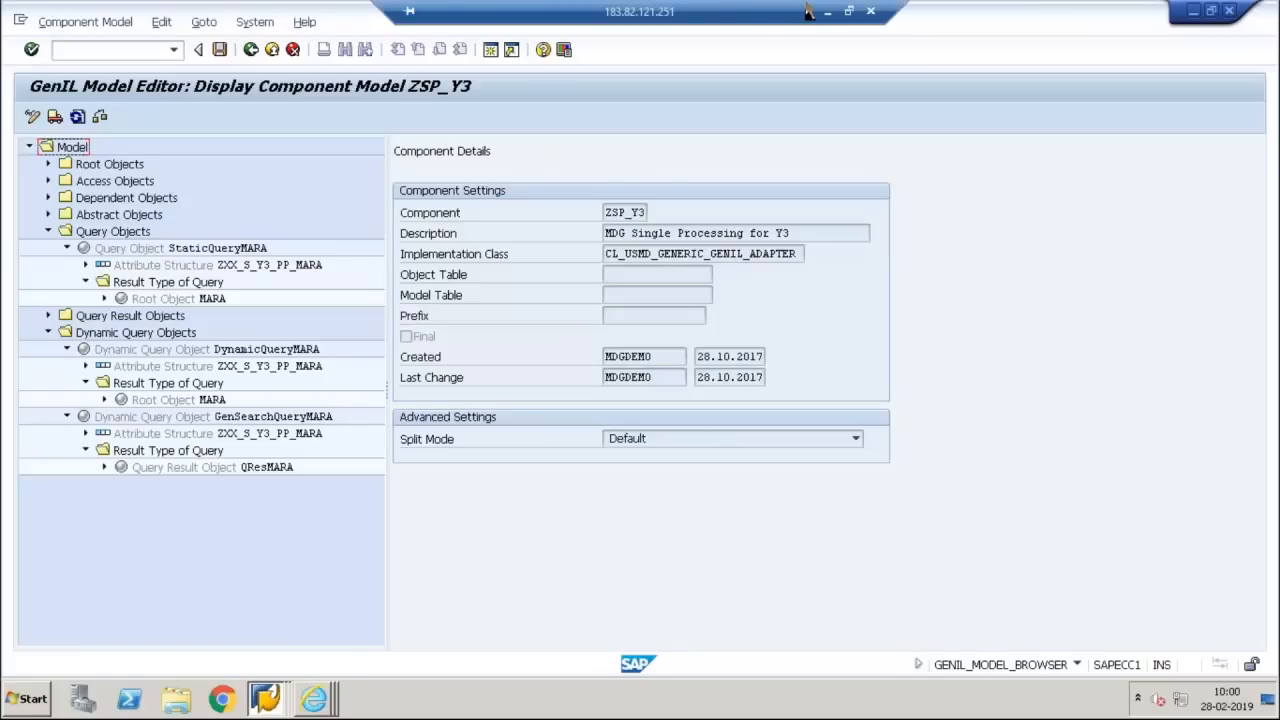
{"action": "left_click", "coordinate": [827, 12]}
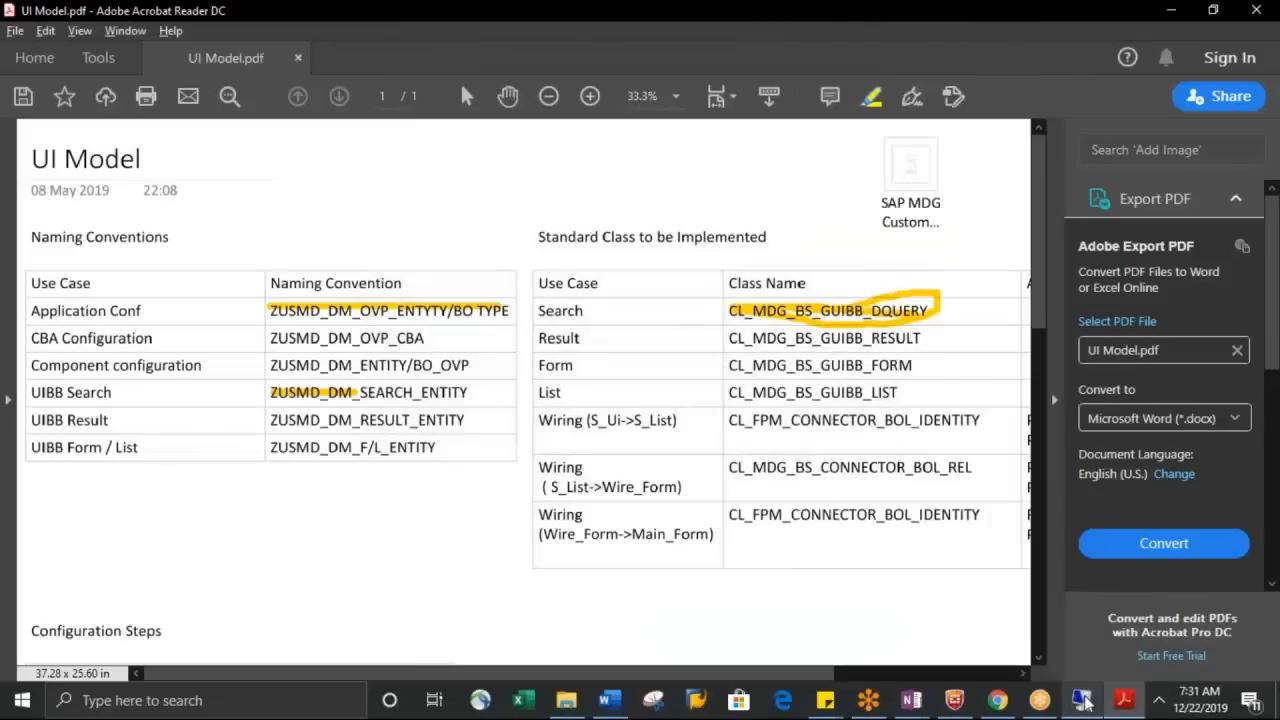
{"action": "mouse_move", "coordinate": [1083, 700]}
{"action": "left_click", "coordinate": [1080, 670]}
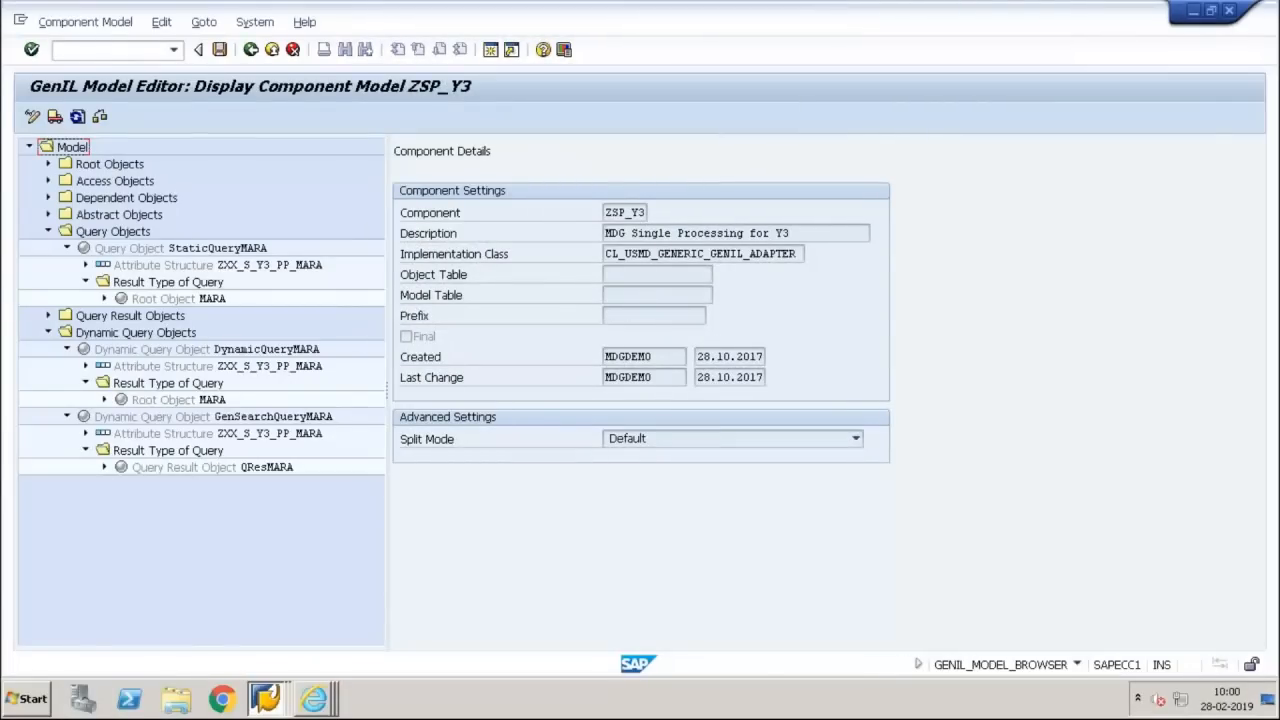
Switch to the Configure Component window and check the required Dyn Query Name parameter of the feeder class
{"action": "left_click", "coordinate": [316, 703]}
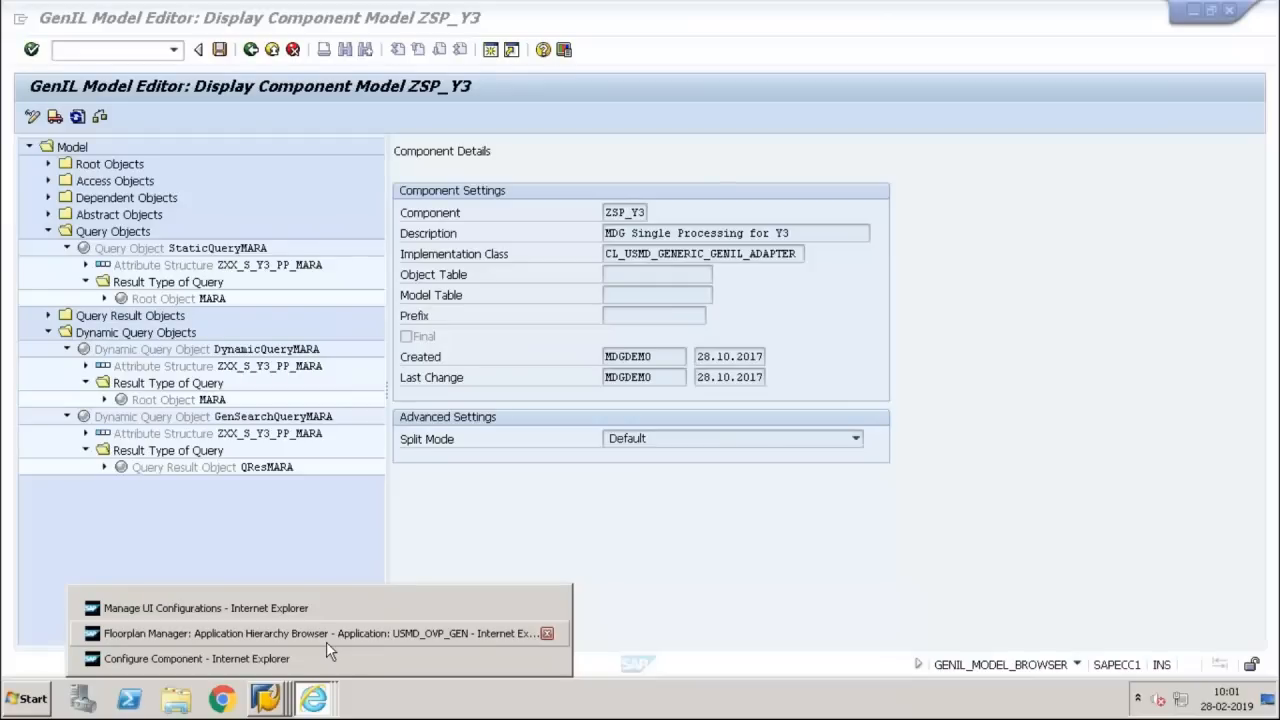
{"action": "left_click", "coordinate": [328, 664]}
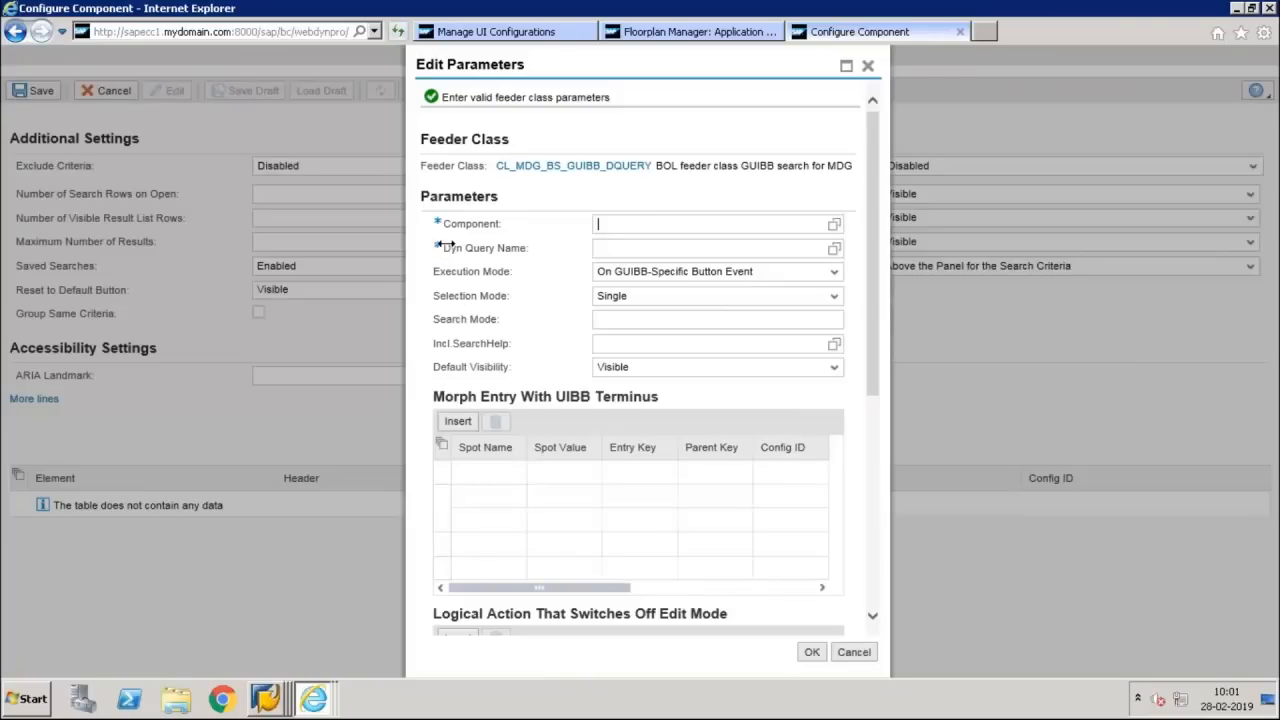
{"action": "left_click_drag", "start_coordinate": [448, 245], "coordinate": [495, 252]}
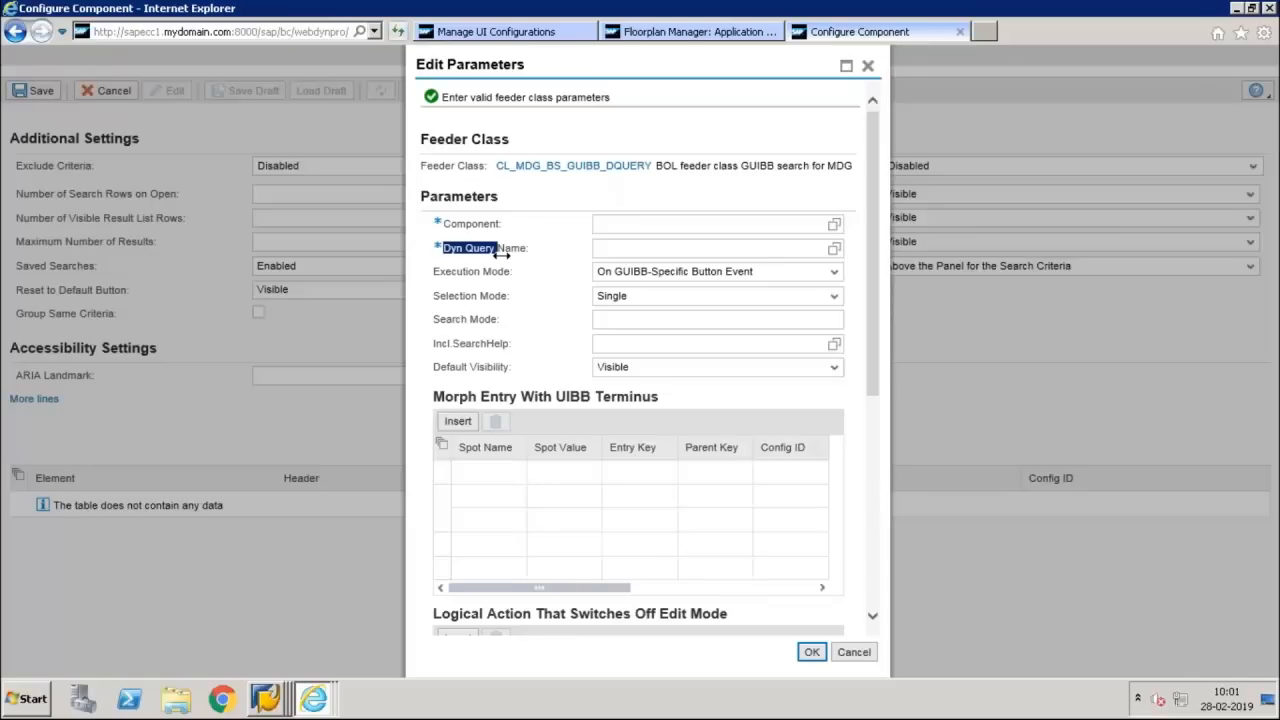
Switch back to the GenIL Model Editor and examine the result type of the dynamic query GenSearchQueryMARA
{"action": "left_click", "coordinate": [275, 708]}
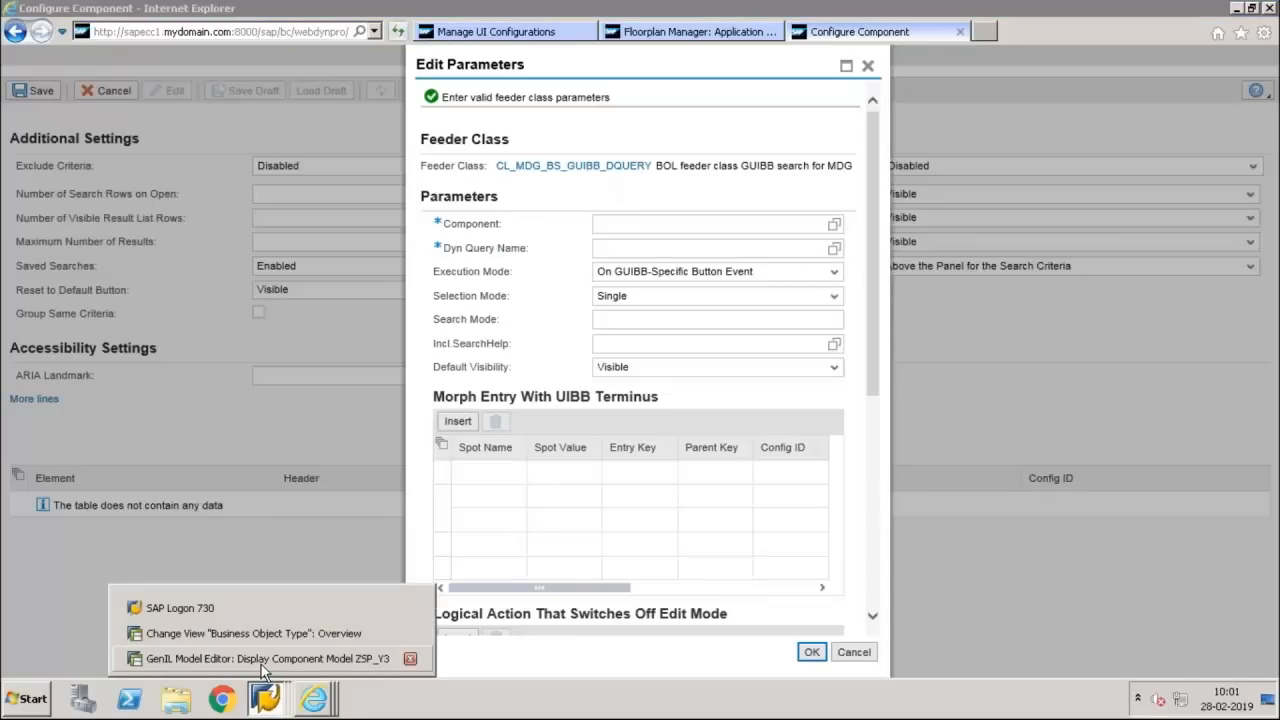
{"action": "left_click", "coordinate": [262, 659]}
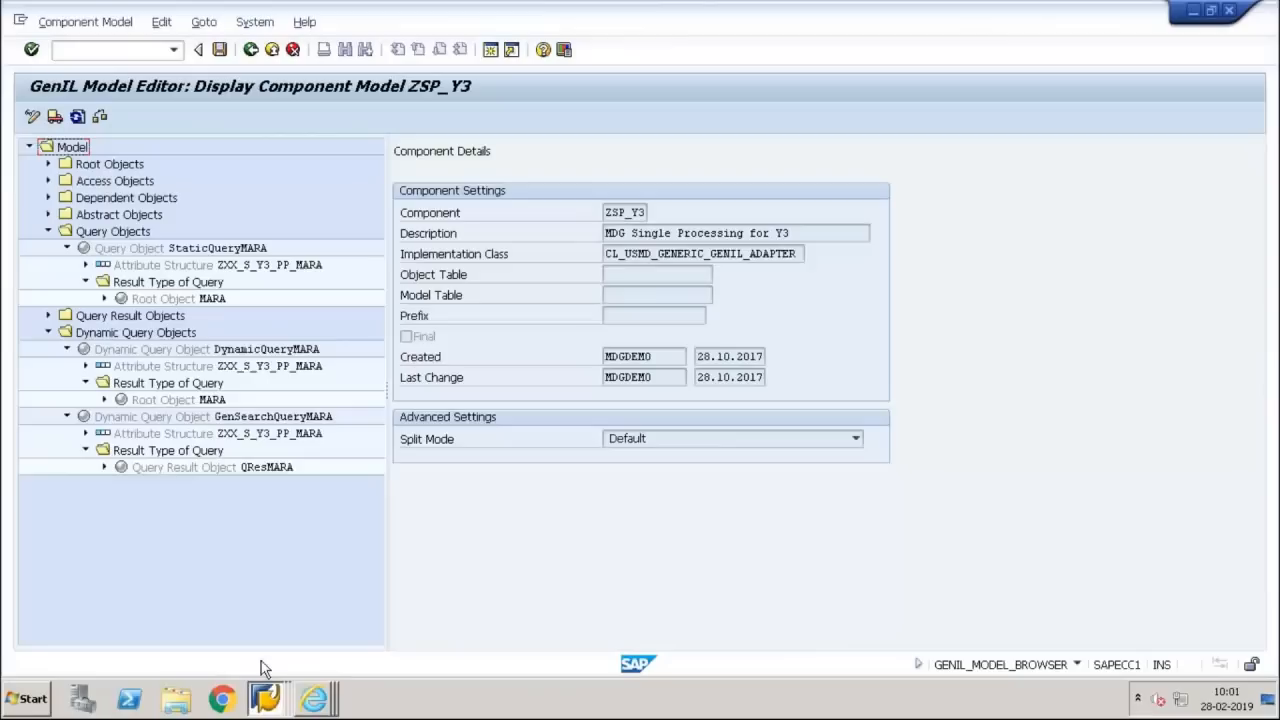
{"action": "left_click", "coordinate": [49, 332]}
{"action": "left_click", "coordinate": [49, 332]}
{"action": "left_click", "coordinate": [65, 349]}
{"action": "left_click", "coordinate": [65, 367]}
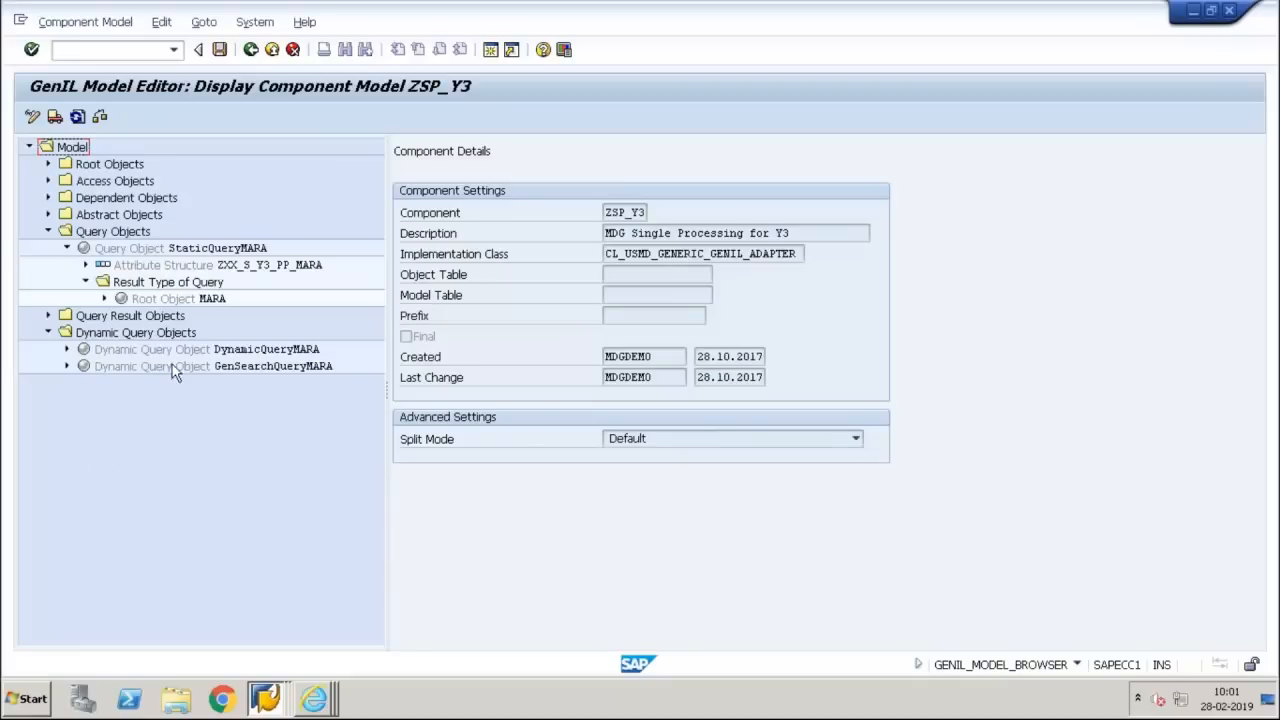
{"action": "left_click", "coordinate": [66, 366]}
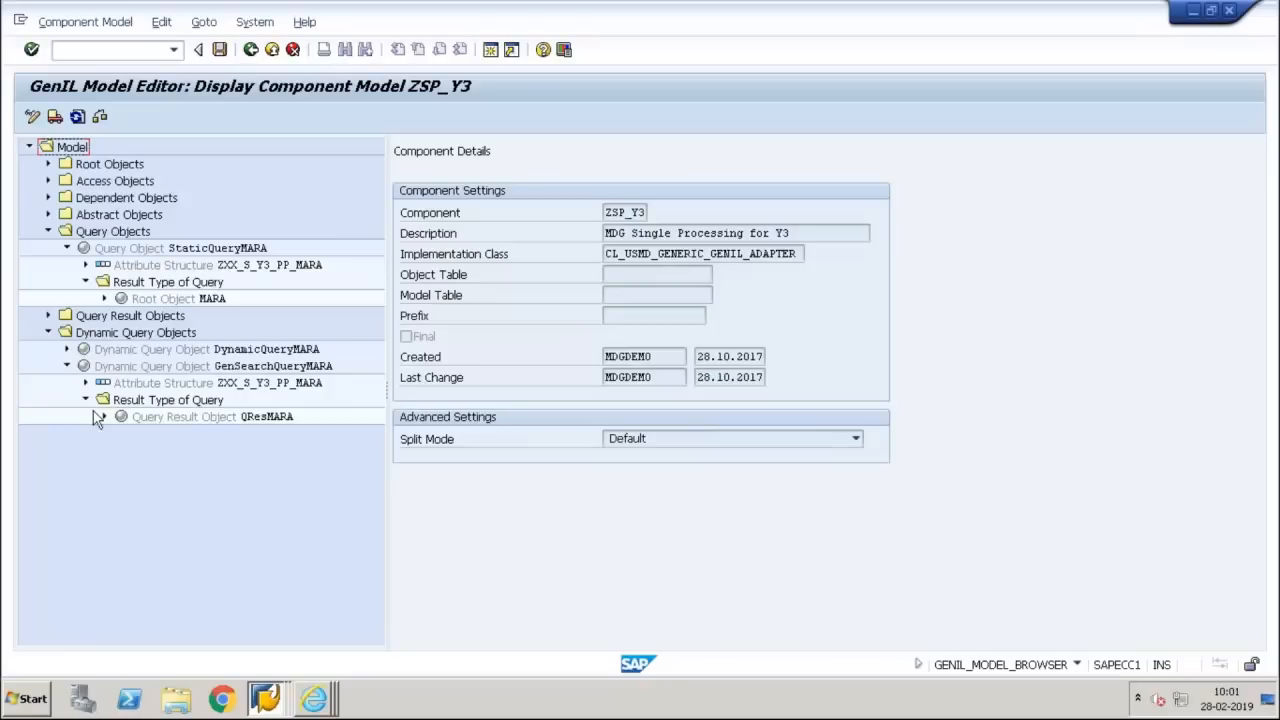
{"action": "left_click", "coordinate": [127, 405]}
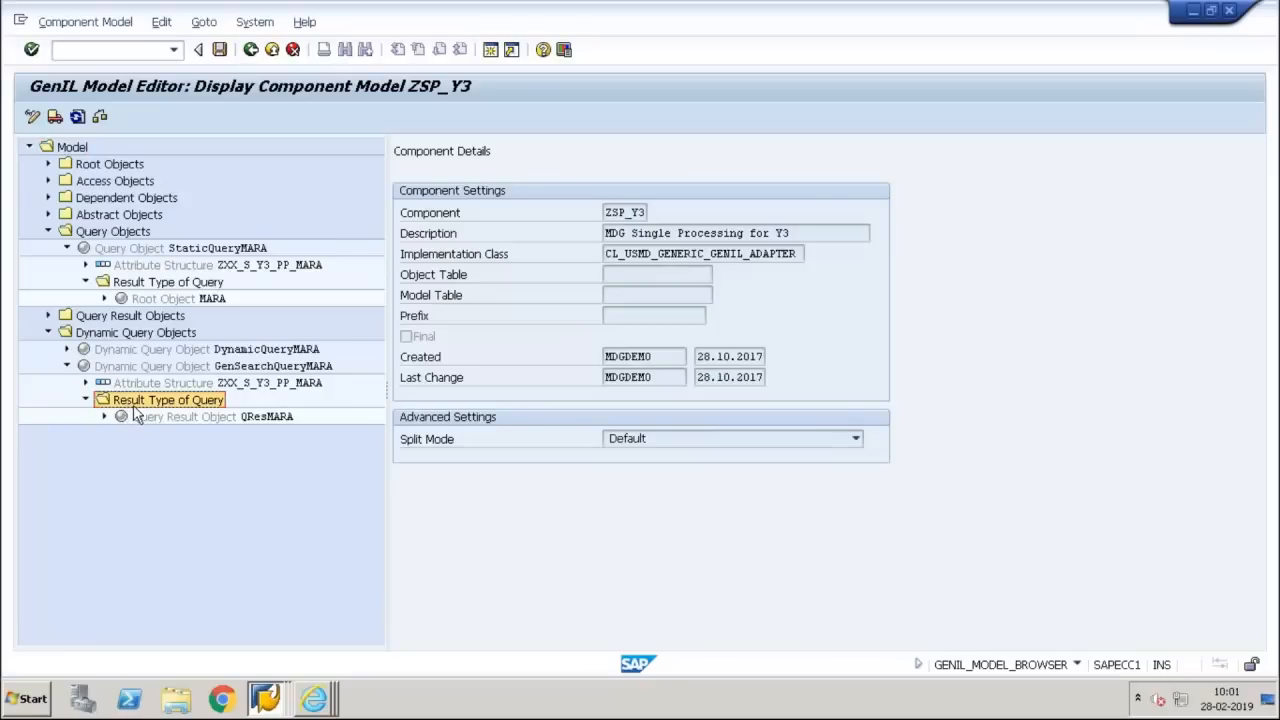
{"action": "left_click", "coordinate": [258, 420]}
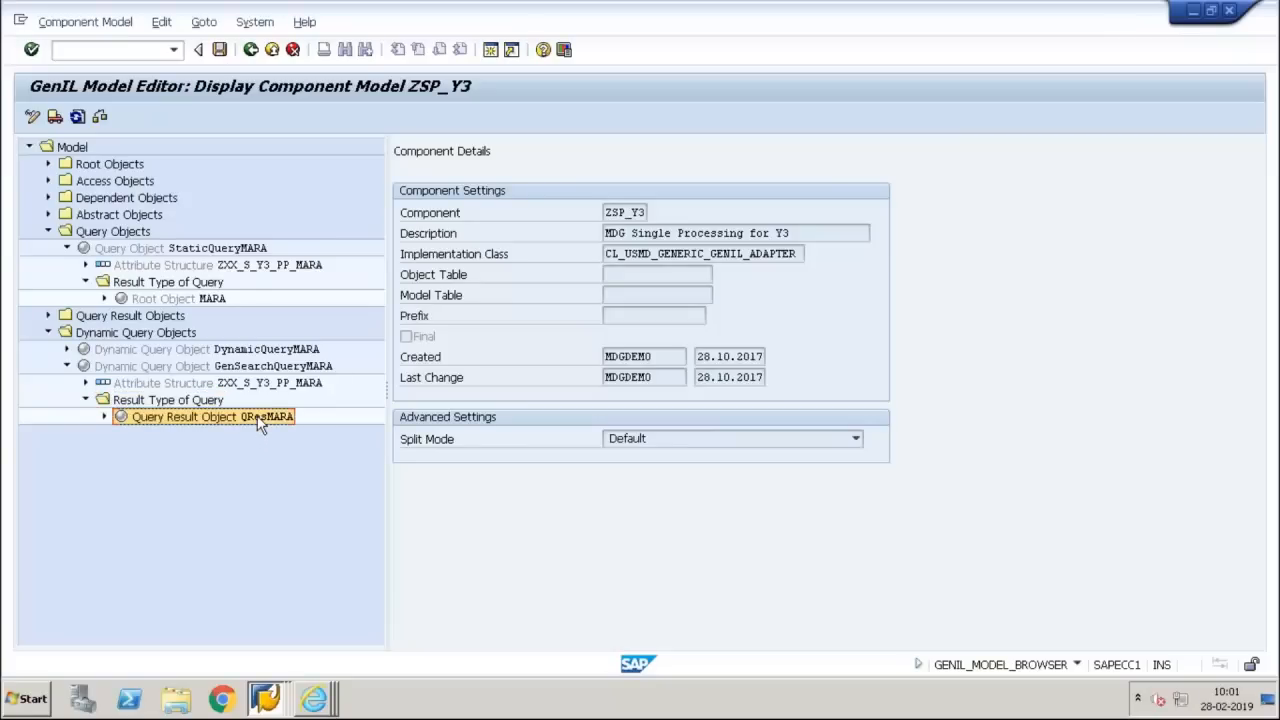
Compare the result types of DynamicQueryMARA and StaticQueryMARA with that of GenSearchQueryMARA
{"action": "left_click", "coordinate": [67, 349]}
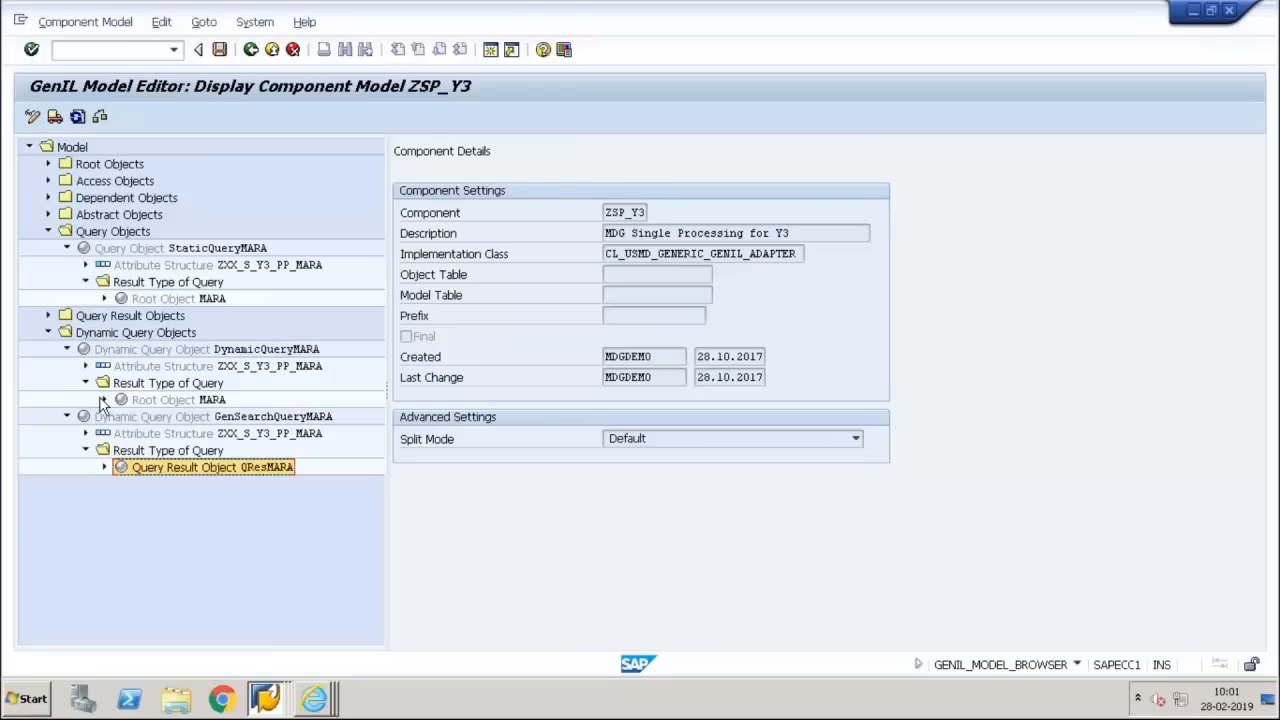
{"action": "left_click", "coordinate": [131, 385]}
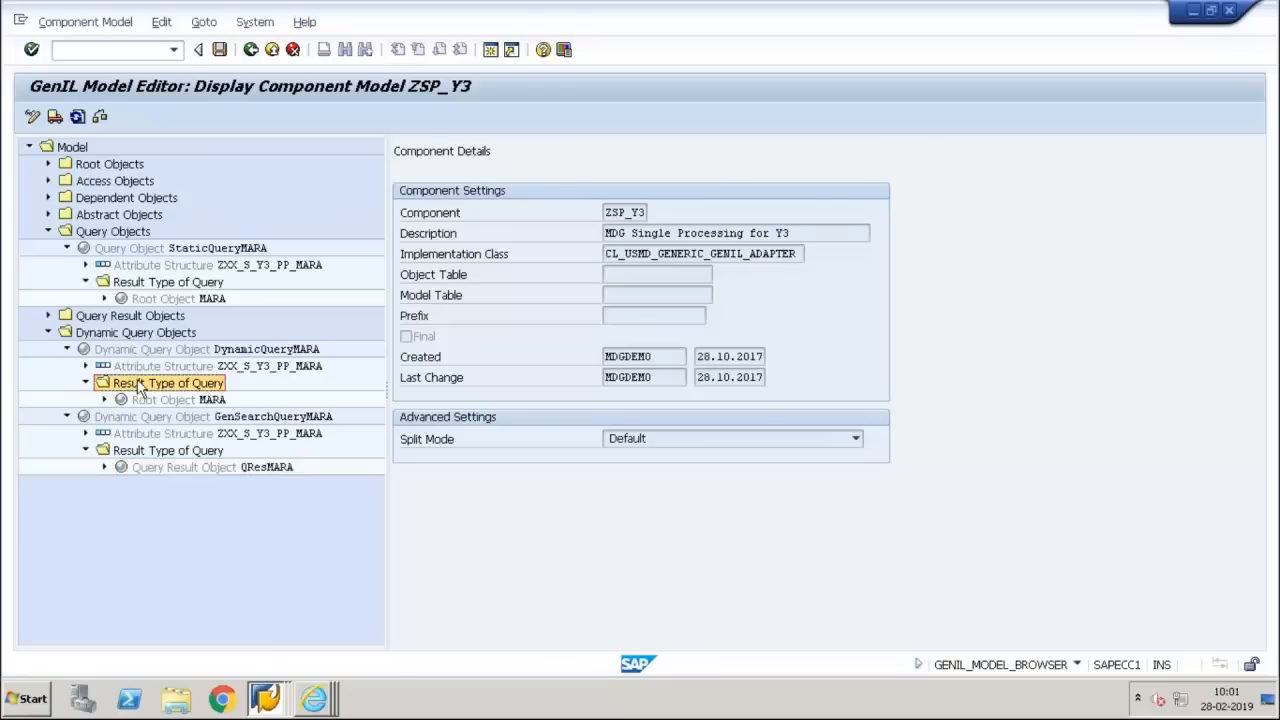
{"action": "left_click", "coordinate": [212, 400]}
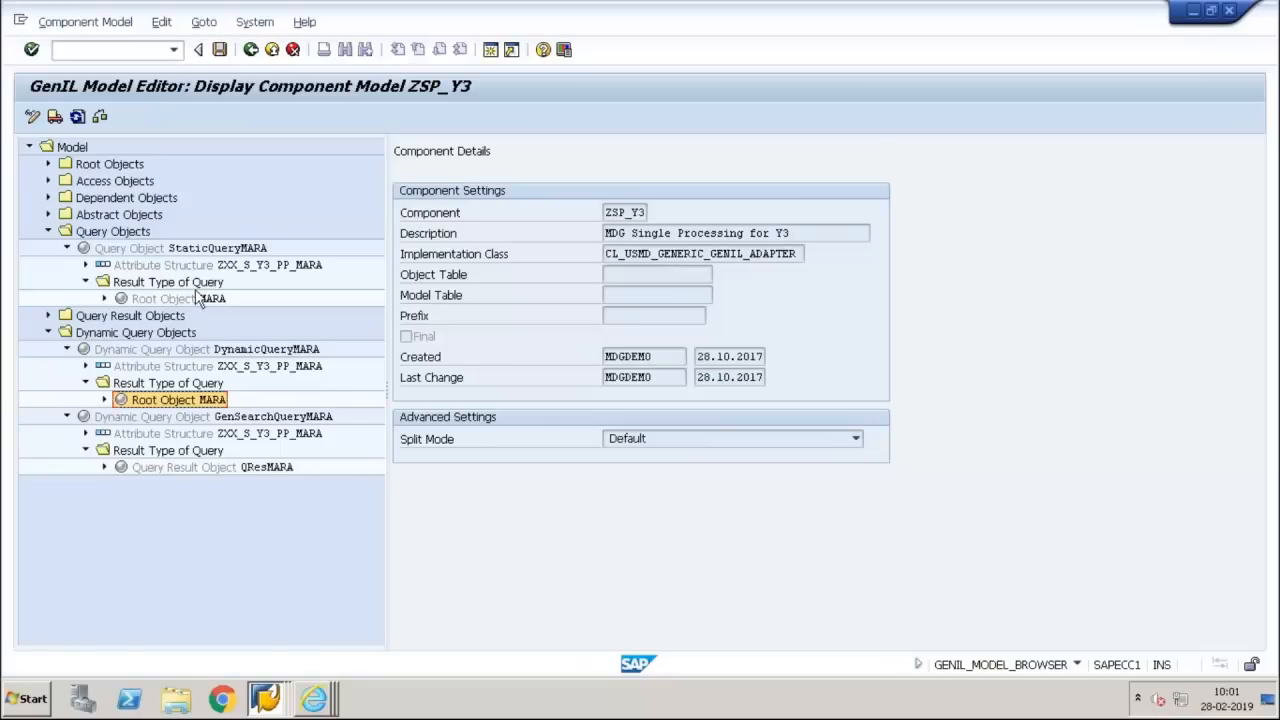
{"action": "left_click", "coordinate": [197, 298]}
{"action": "left_click", "coordinate": [128, 246]}
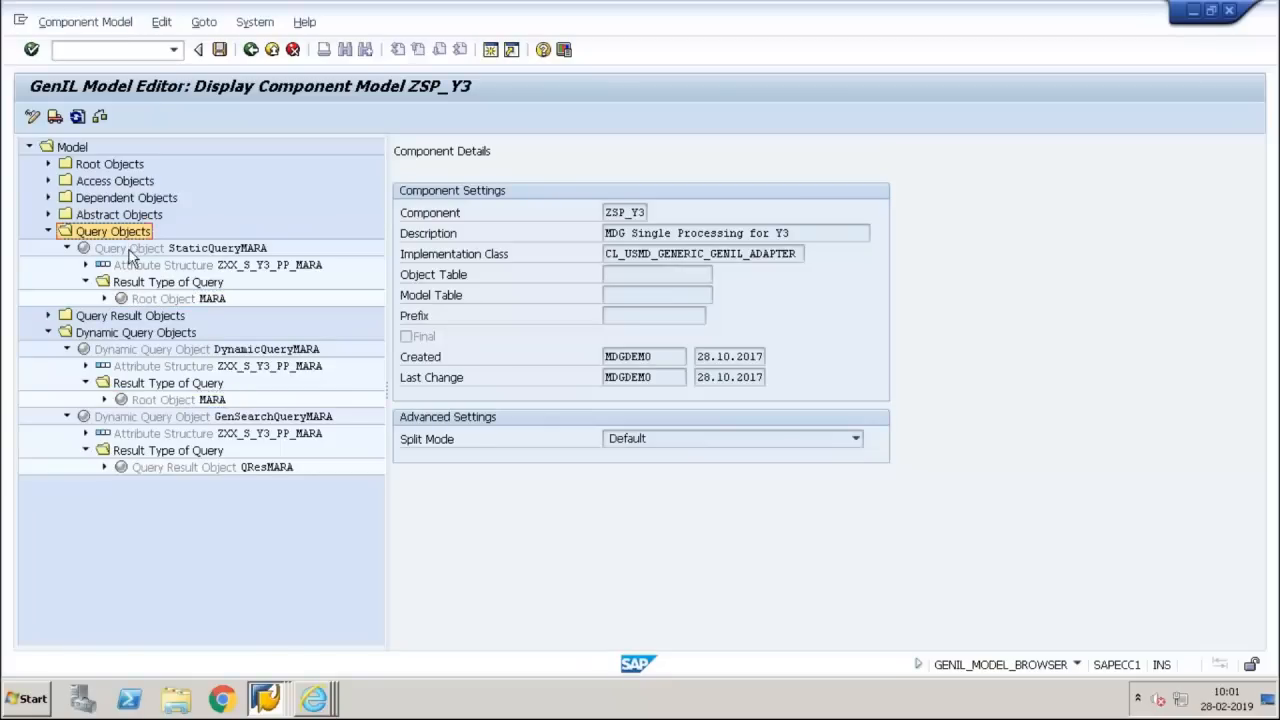
{"action": "left_click", "coordinate": [148, 299]}
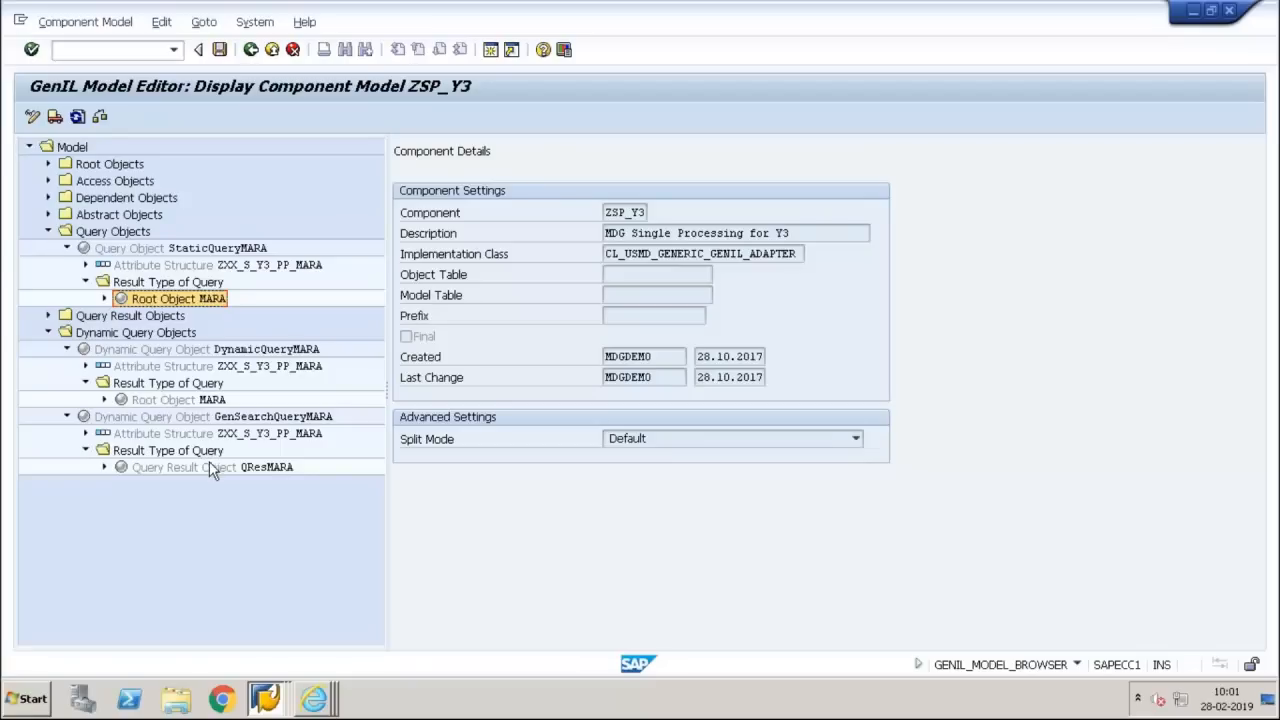
{"action": "left_click", "coordinate": [234, 468]}
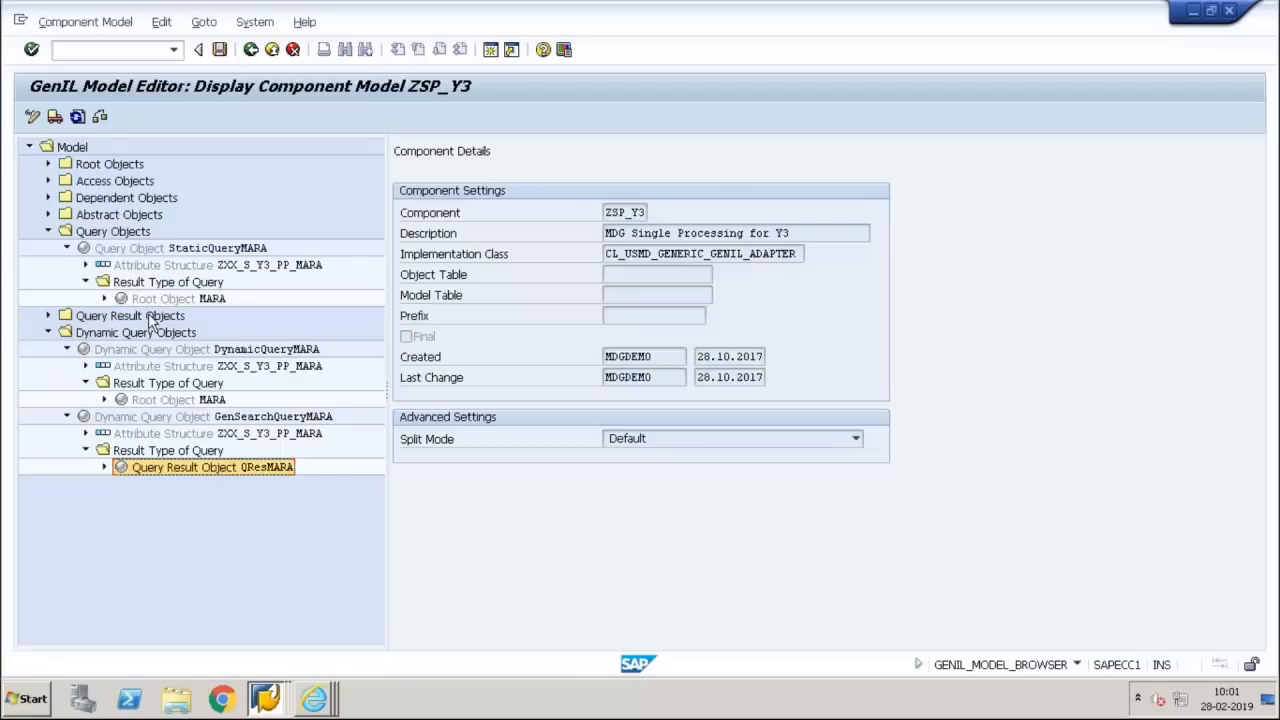
{"action": "left_click", "coordinate": [175, 302]}
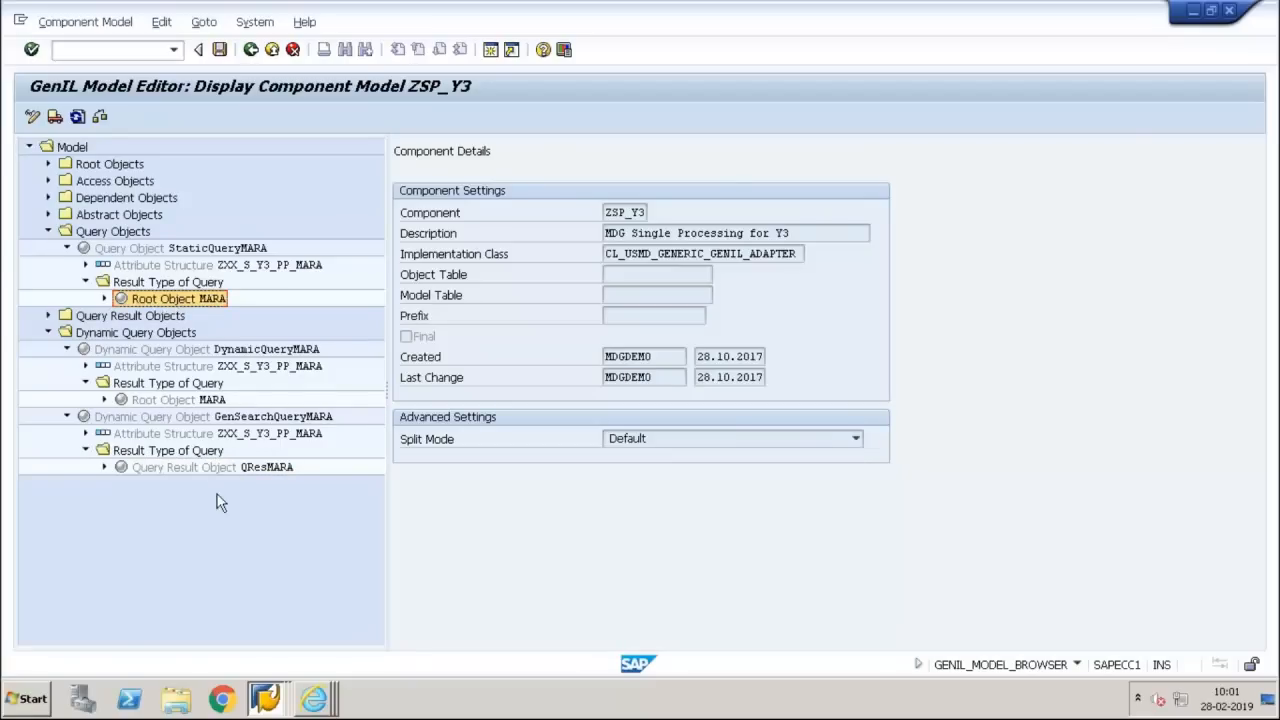
Review the dynamic query, query and query result object groups, expanding QResMARA and leaving GenSearchQueryMARA collapsed
{"action": "left_click", "coordinate": [67, 417]}
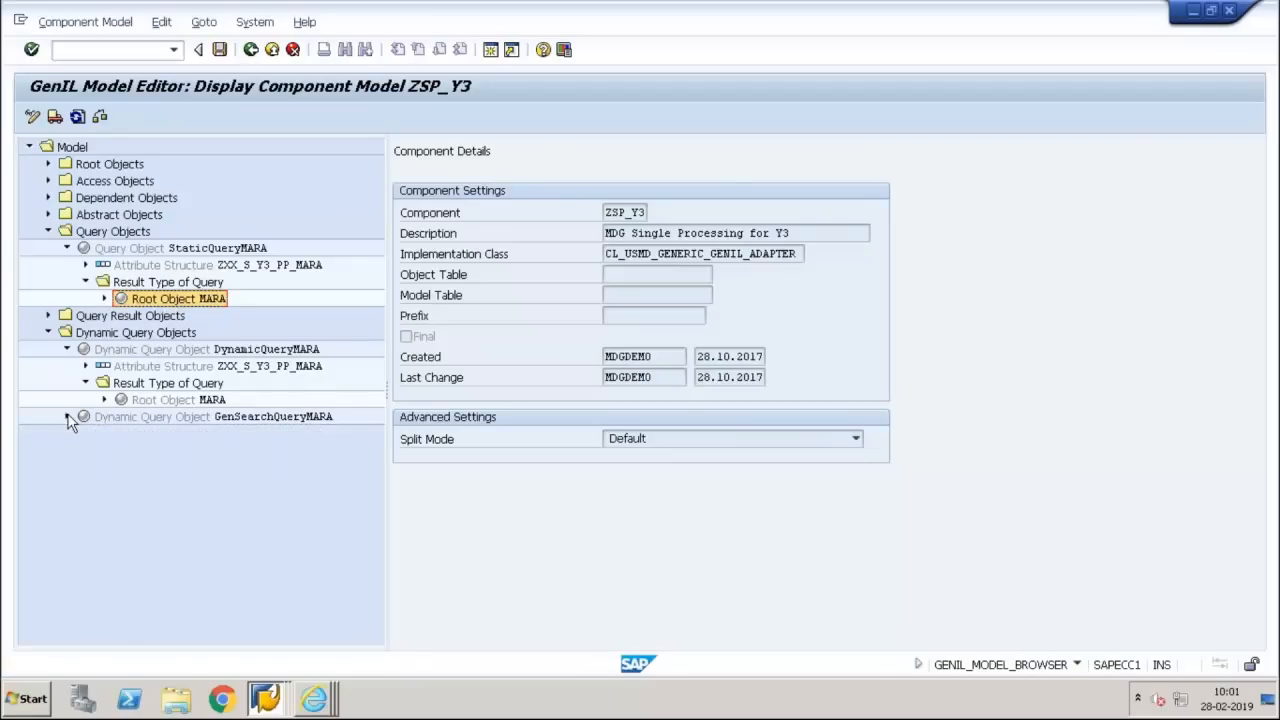
{"action": "left_click", "coordinate": [120, 335]}
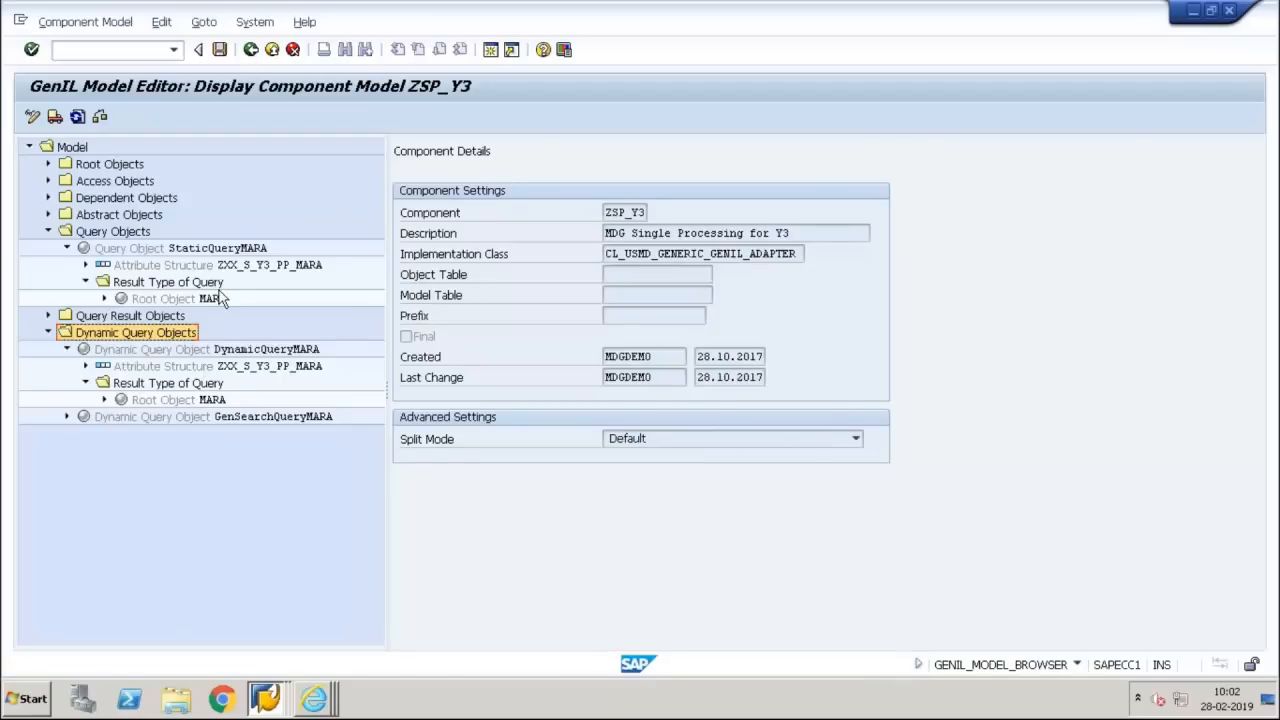
{"action": "left_click", "coordinate": [127, 234]}
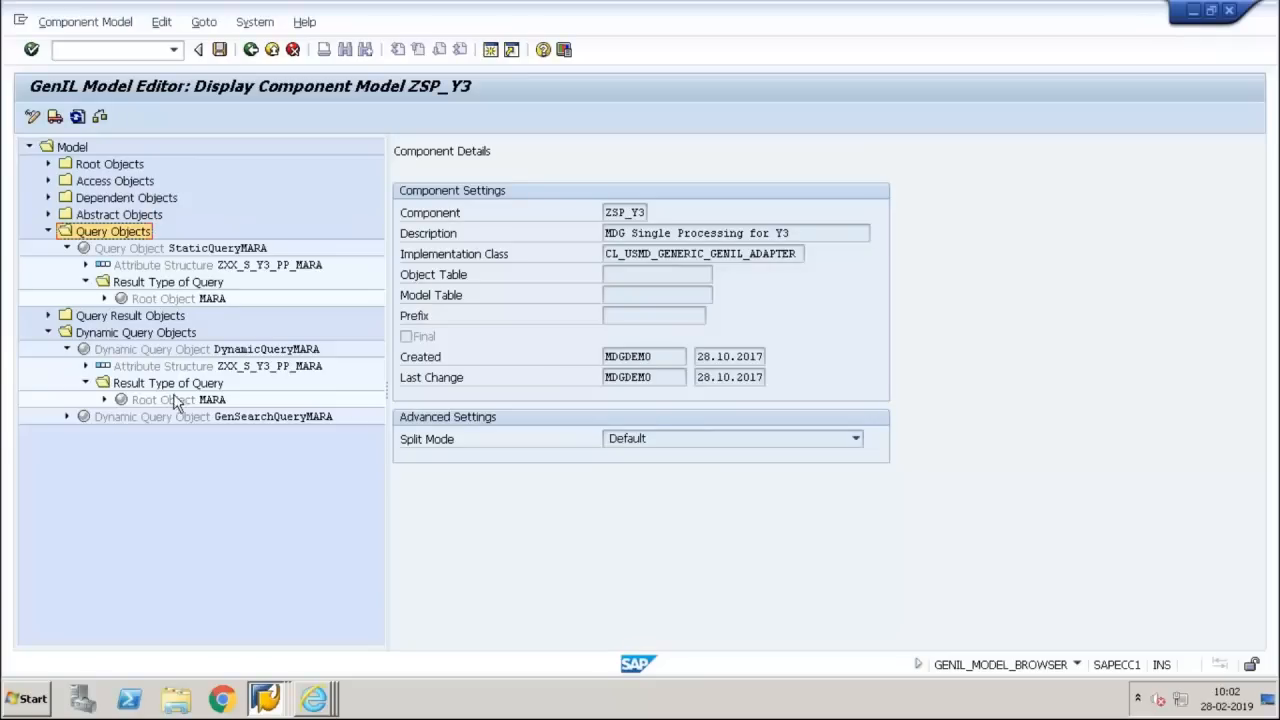
{"action": "left_click", "coordinate": [48, 316]}
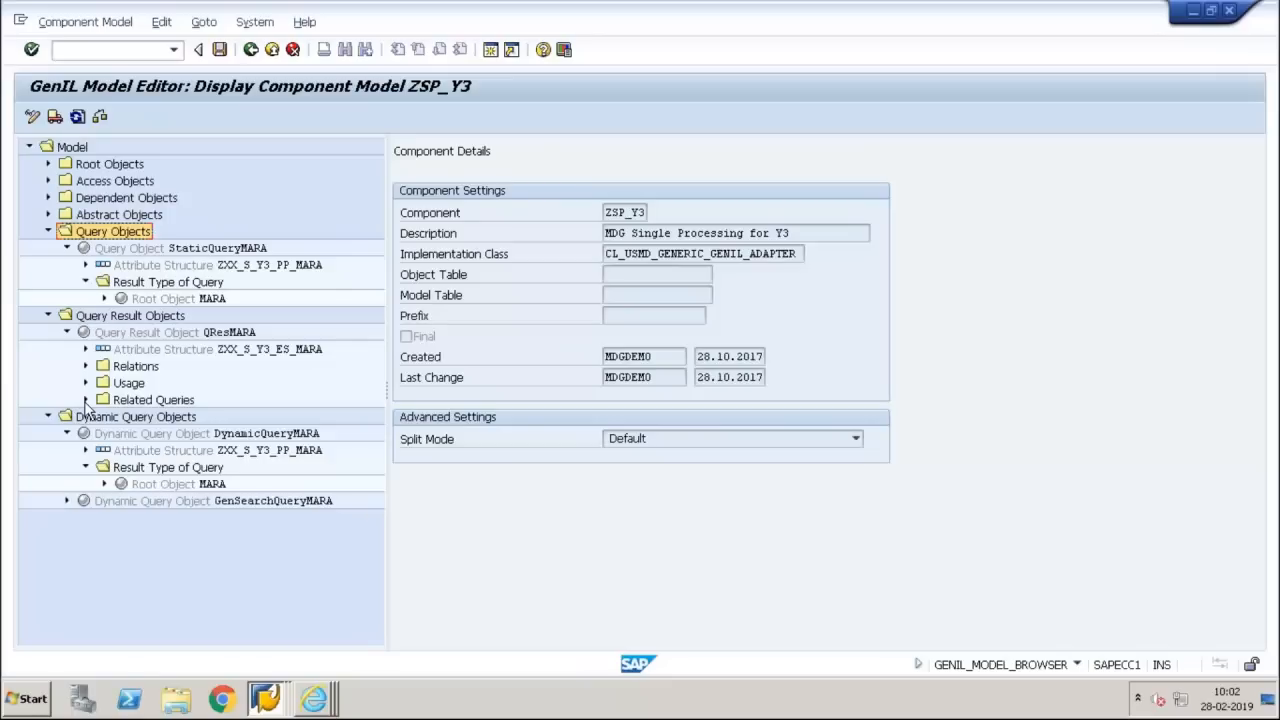
{"action": "left_click", "coordinate": [65, 501]}
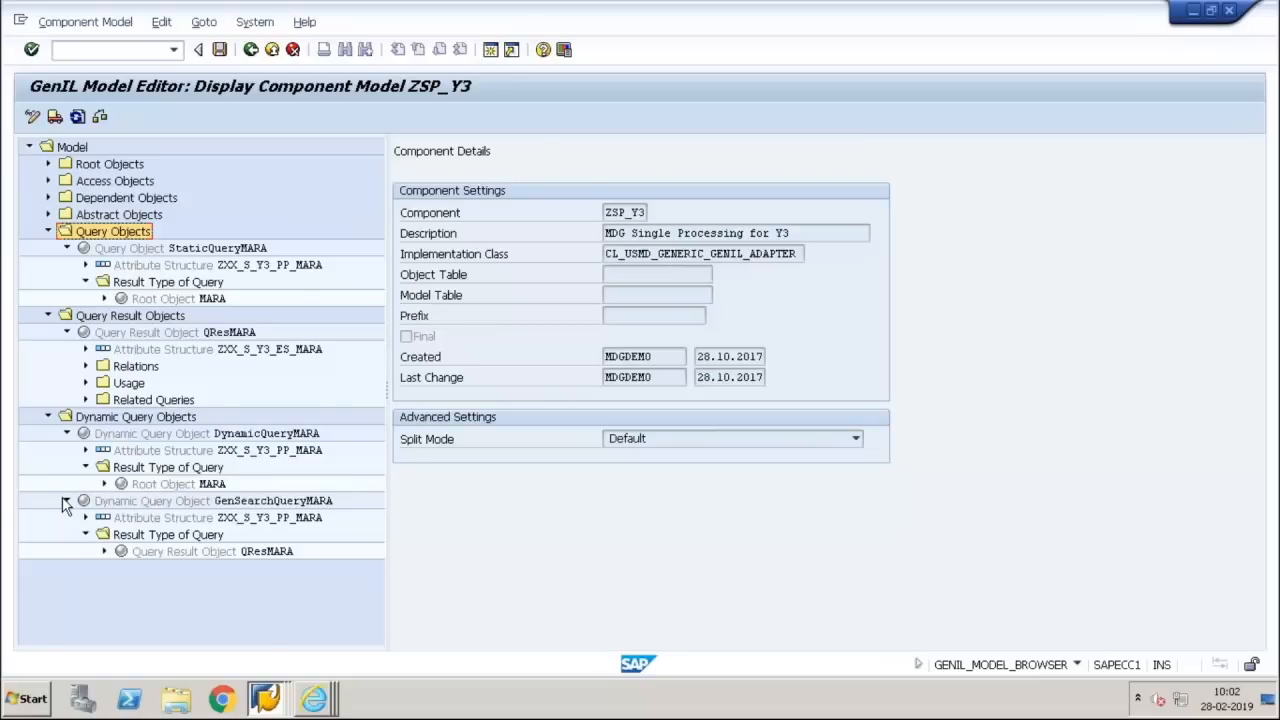
{"action": "left_click", "coordinate": [65, 501]}
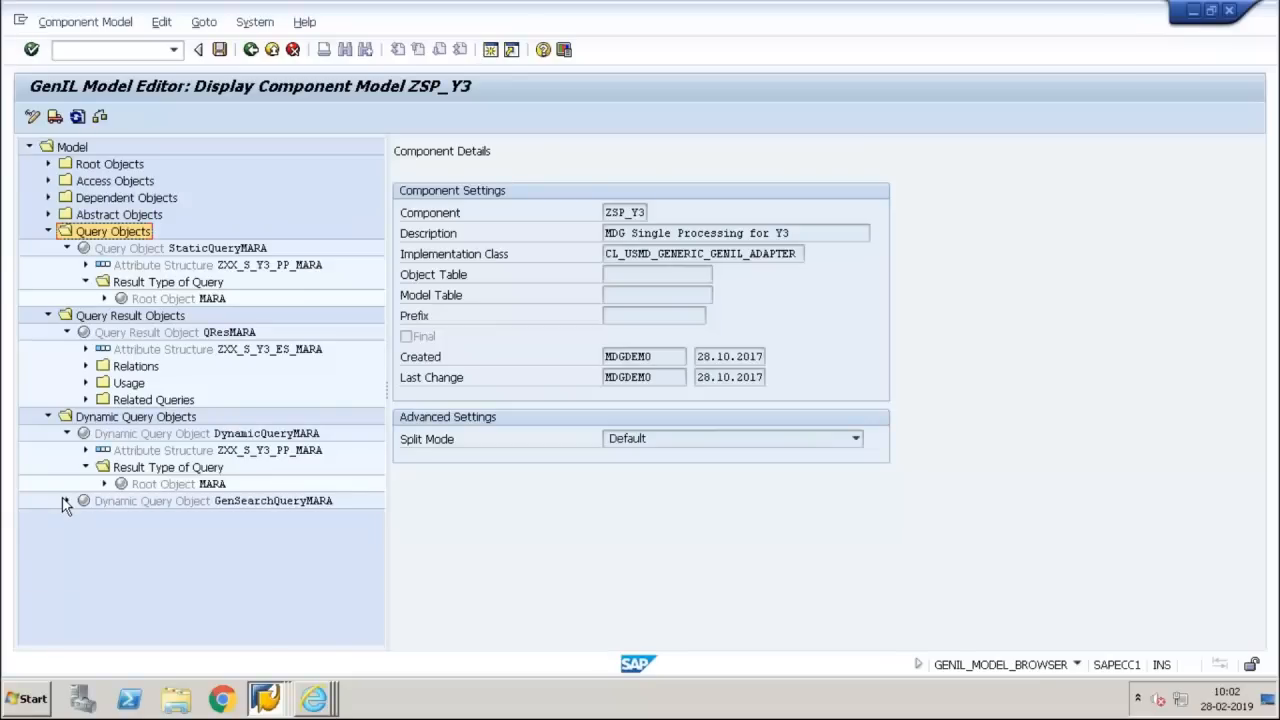
{"action": "mouse_move", "coordinate": [983, 4]}
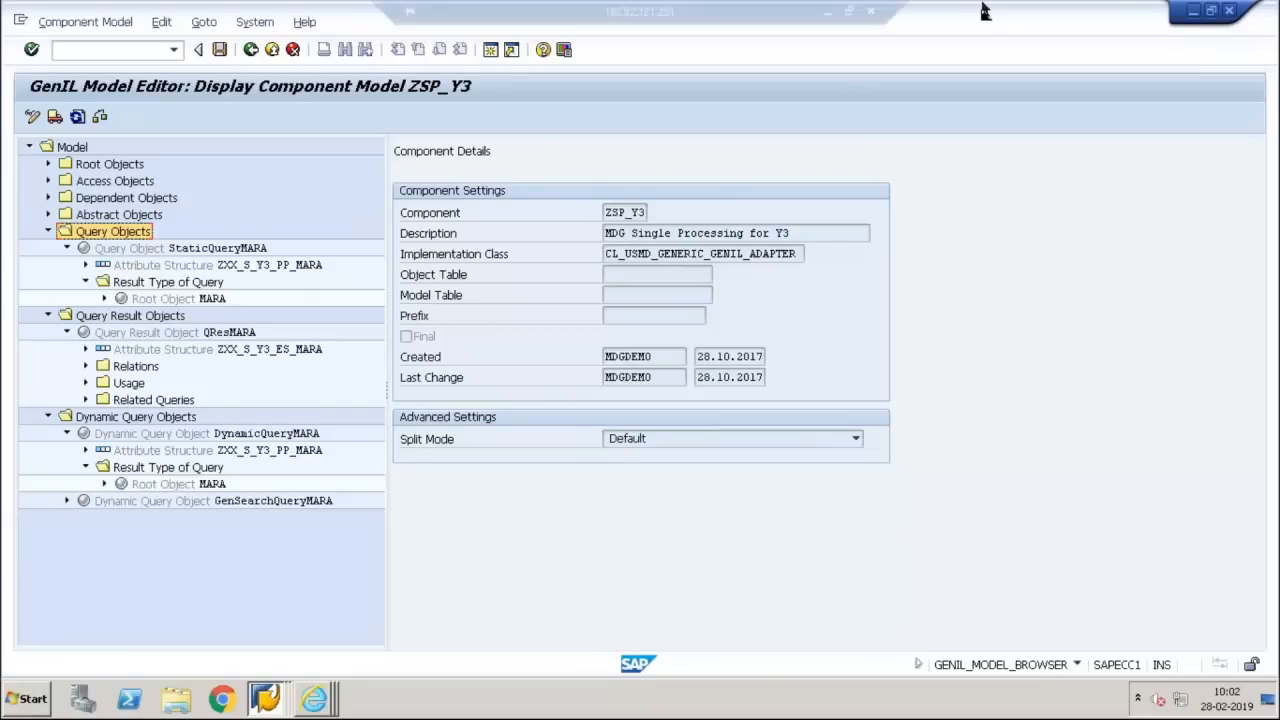
{"action": "left_click", "coordinate": [828, 11]}
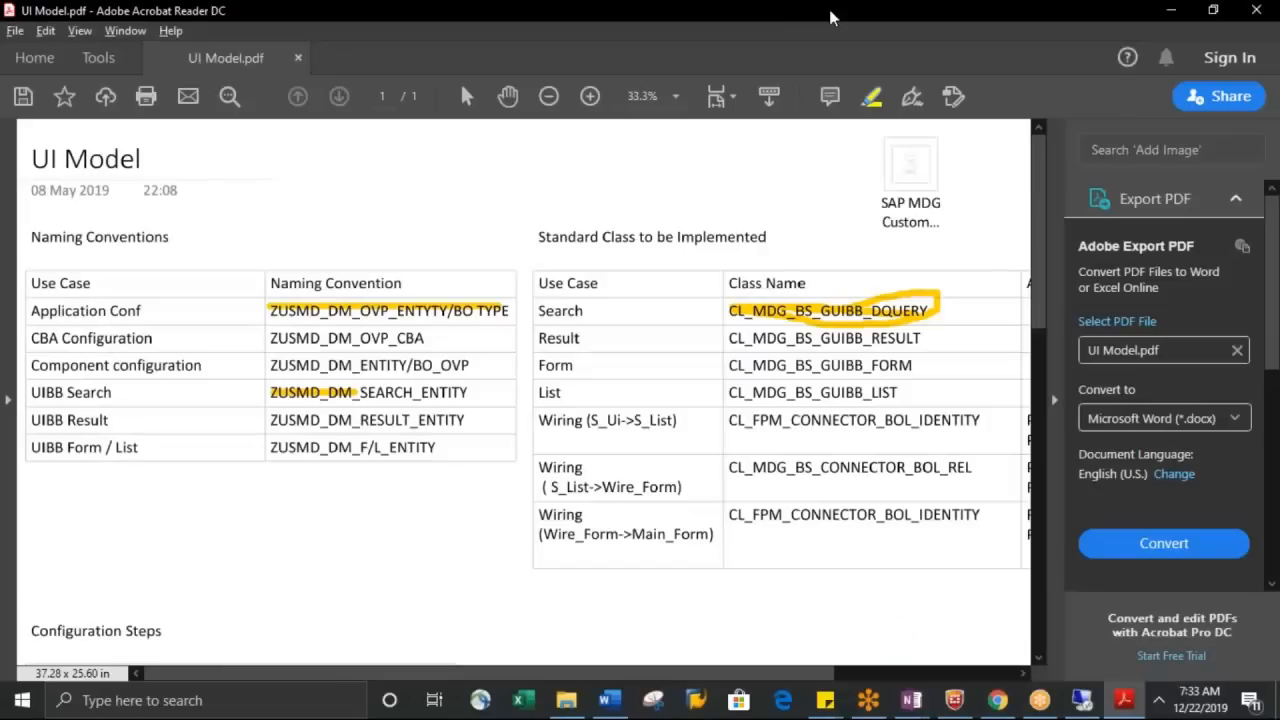
{"action": "mouse_move", "coordinate": [1103, 706]}
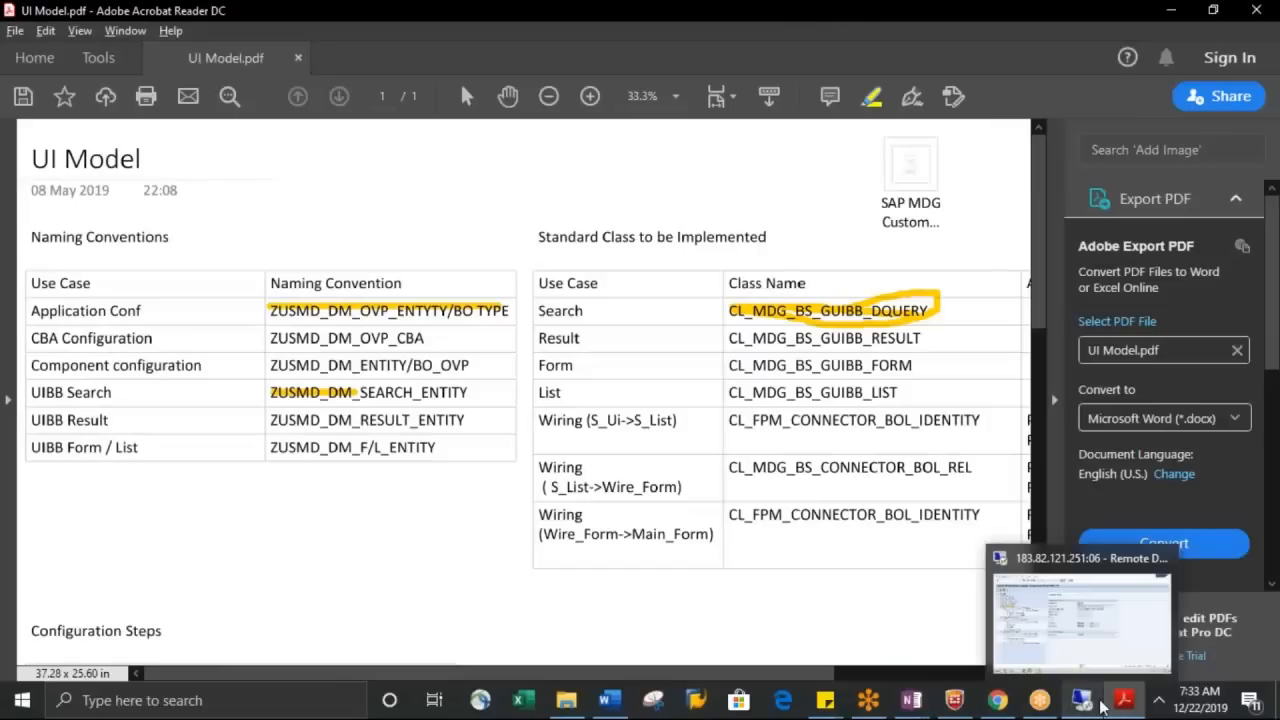
{"action": "left_click", "coordinate": [1080, 615]}
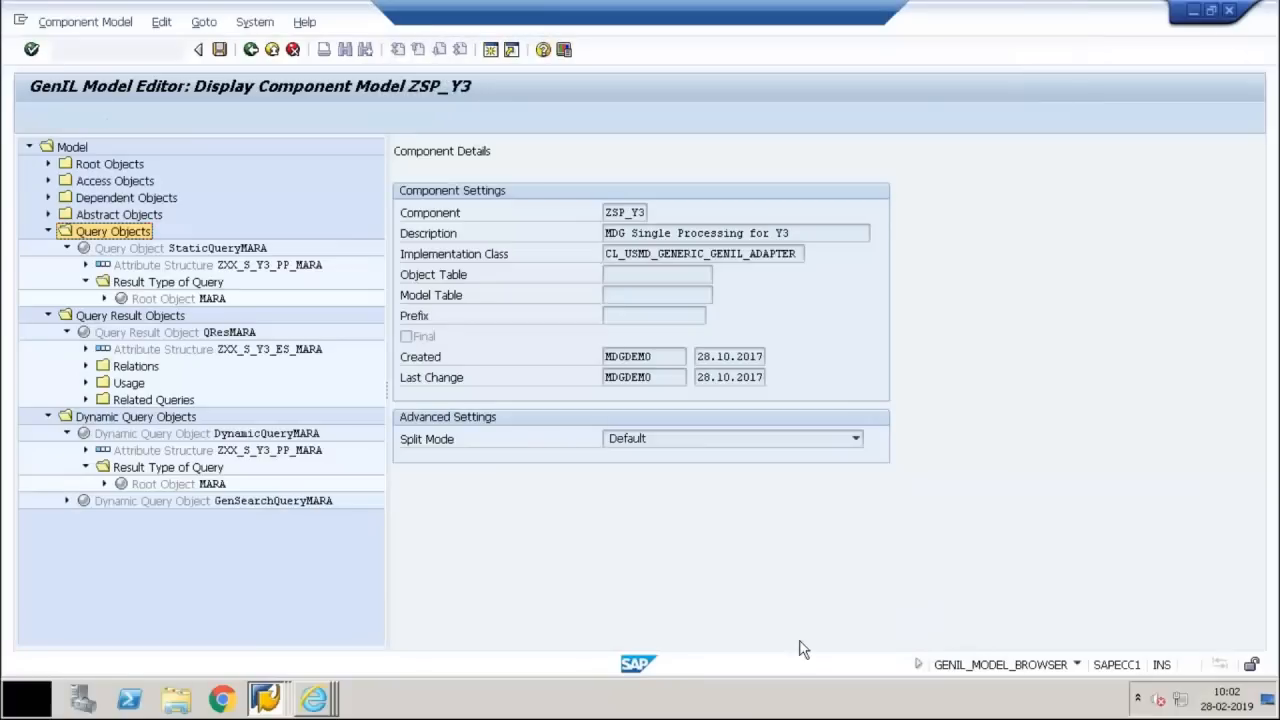
Switch to the Configure Component window and set the feeder class's Component parameter to ZSP_Y3
{"action": "mouse_move", "coordinate": [318, 698]}
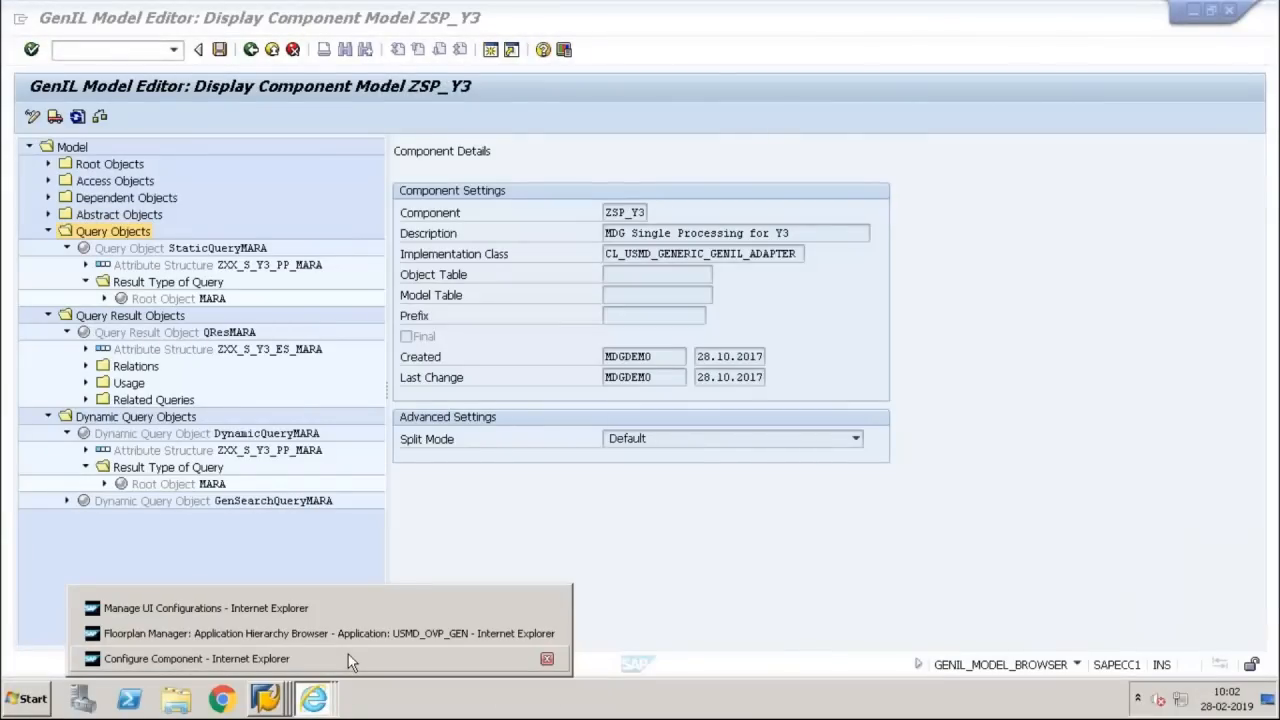
{"action": "left_click", "coordinate": [348, 654]}
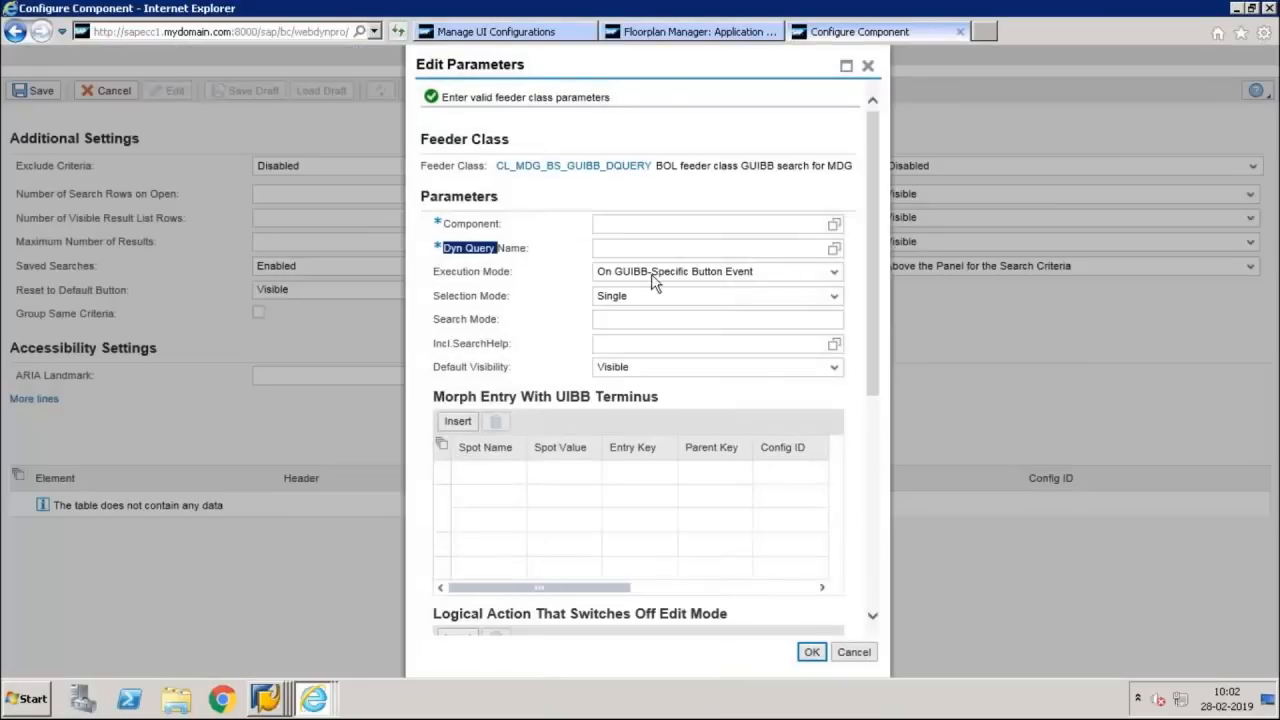
{"action": "left_click", "coordinate": [661, 222]}
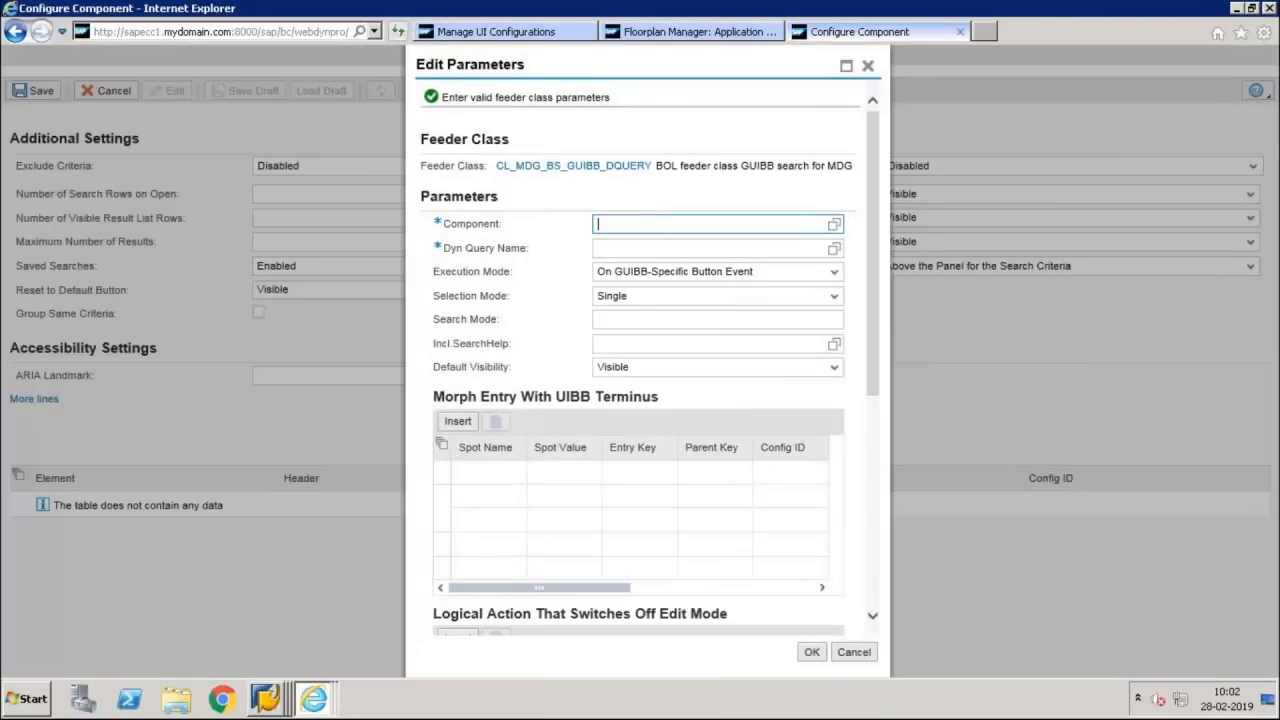
{"action": "type", "text": "Z"}
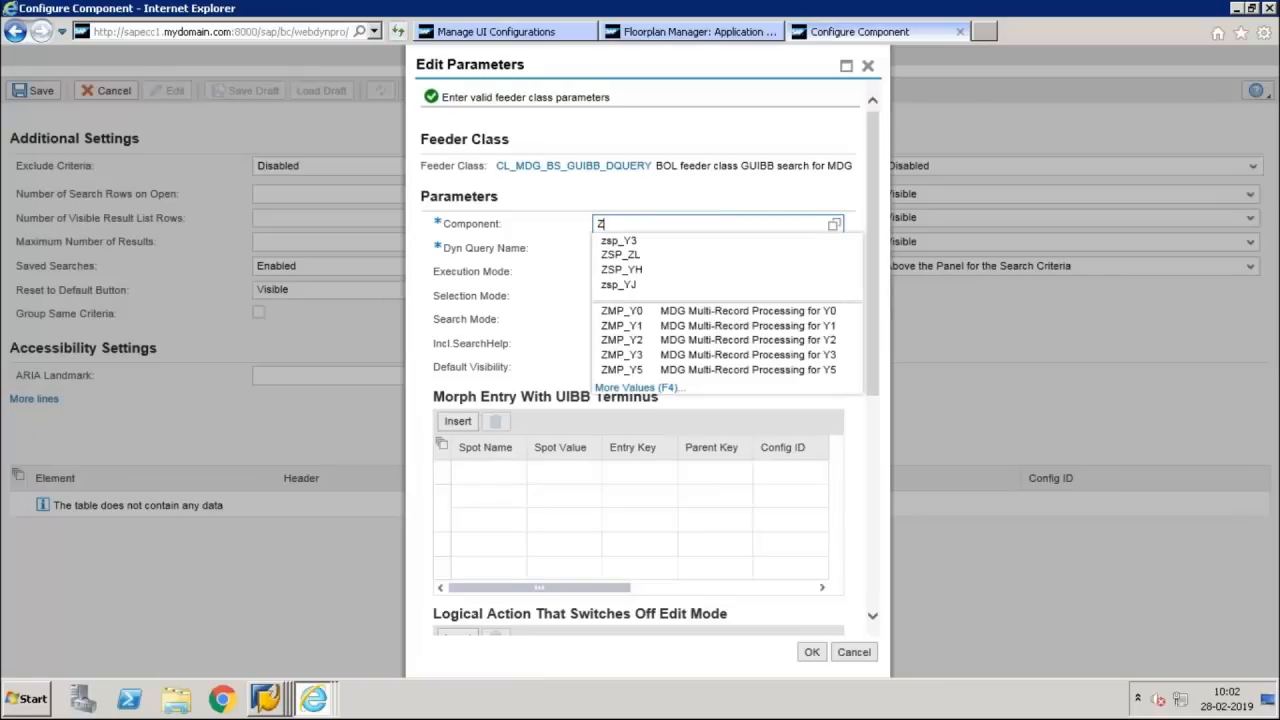
{"action": "key", "text": "Down"}
{"action": "key", "text": "Return"}
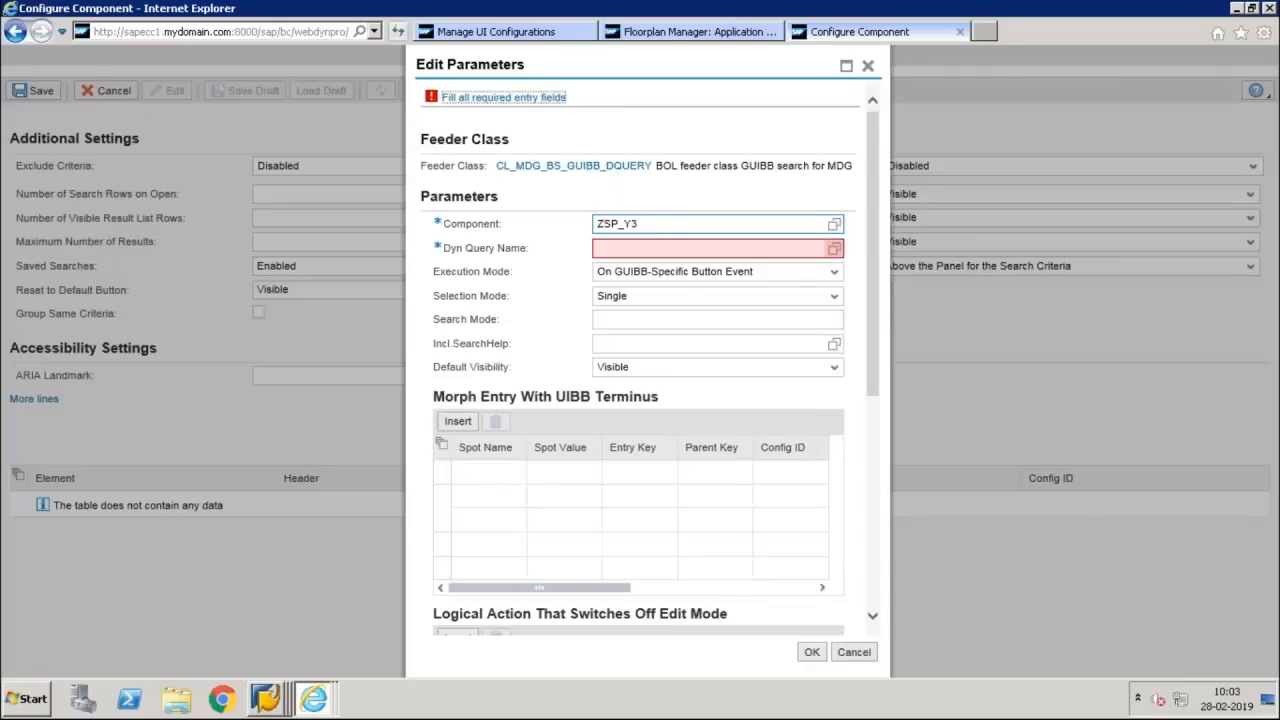
Open the possible values for the search feeder class's Dyn Query Name parameter
{"action": "left_click", "coordinate": [715, 248]}
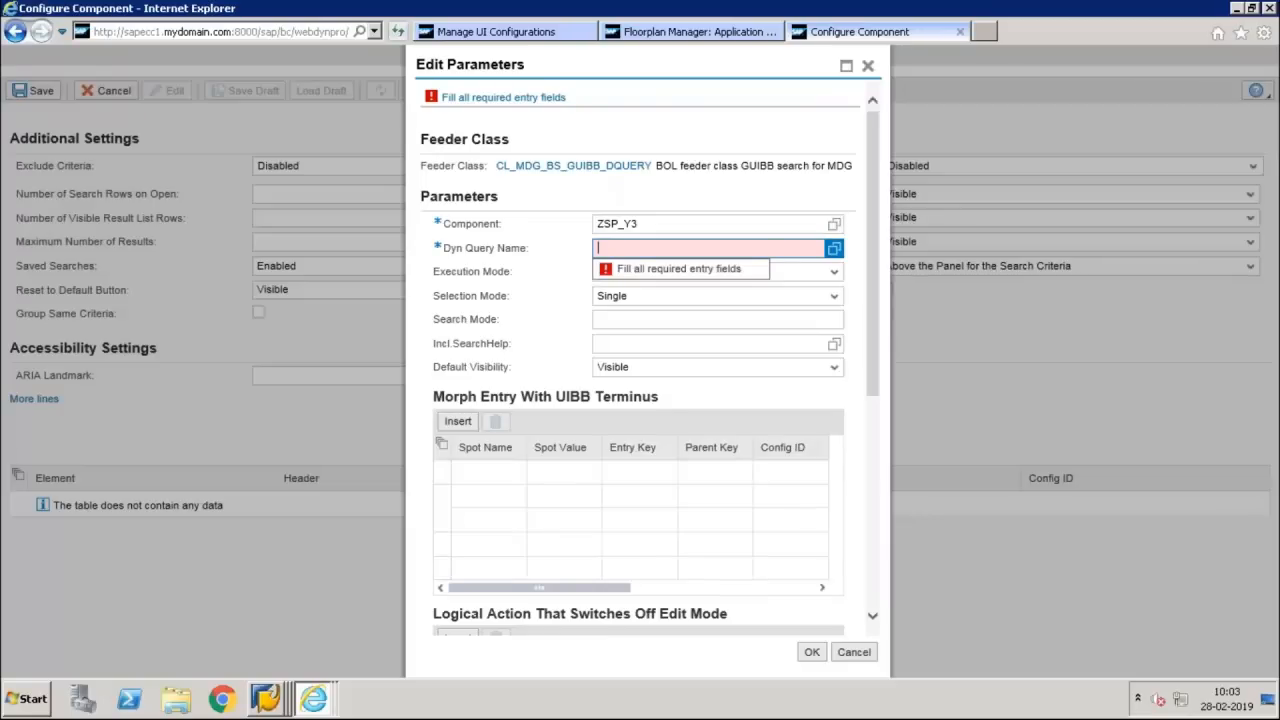
{"action": "left_click", "coordinate": [834, 248]}
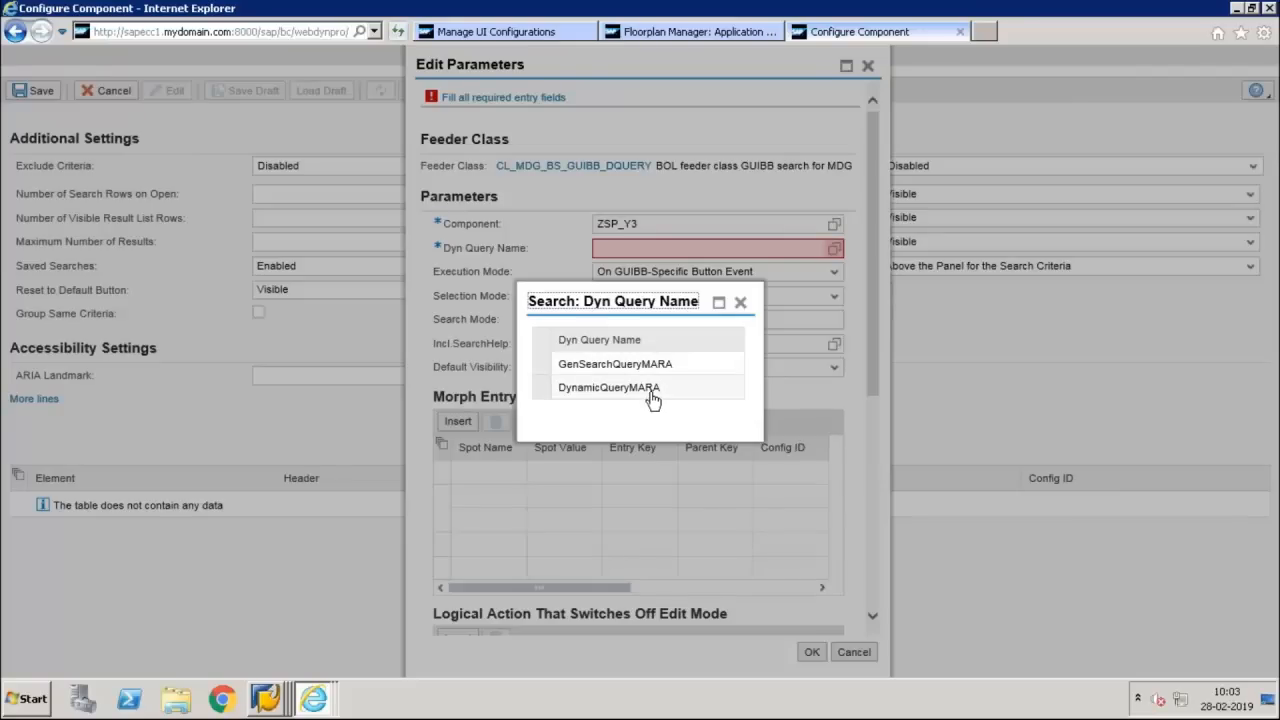
Return to Manage UI Configurations and open the existing UI configuration ZUSMD_Y3_MARA_OVP in display mode
{"action": "left_click", "coordinate": [655, 32]}
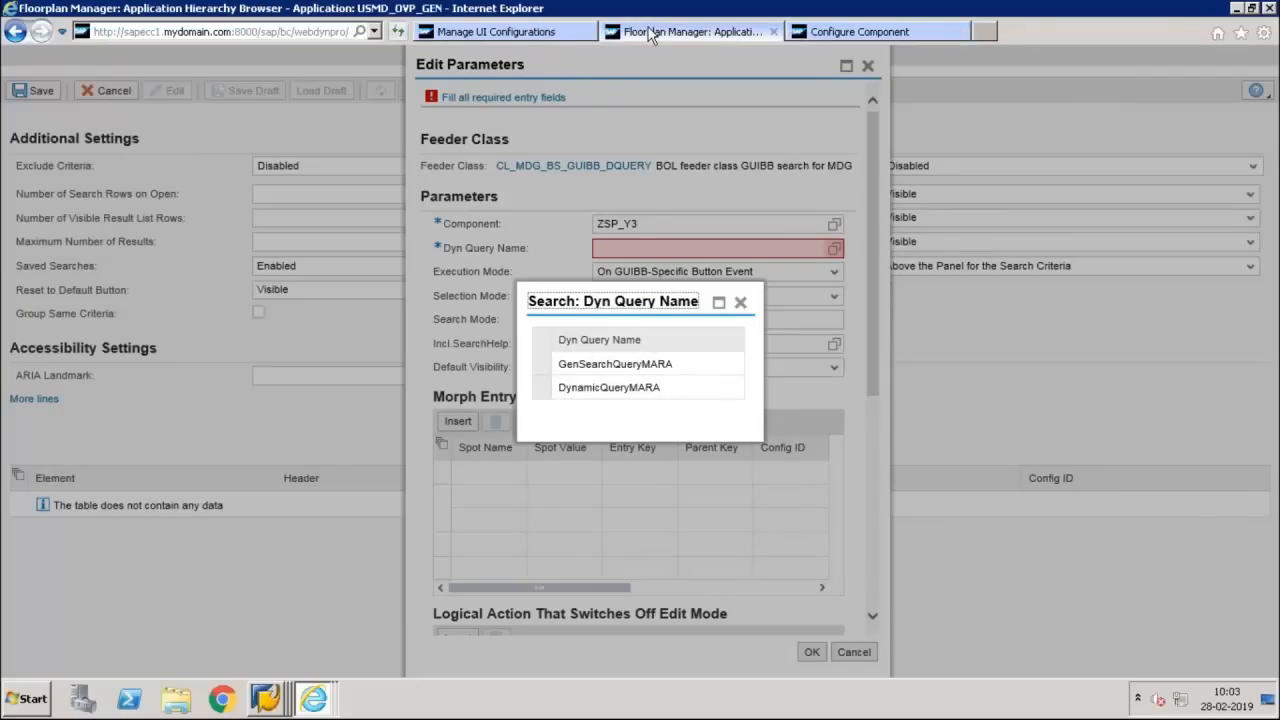
{"action": "left_click", "coordinate": [560, 32]}
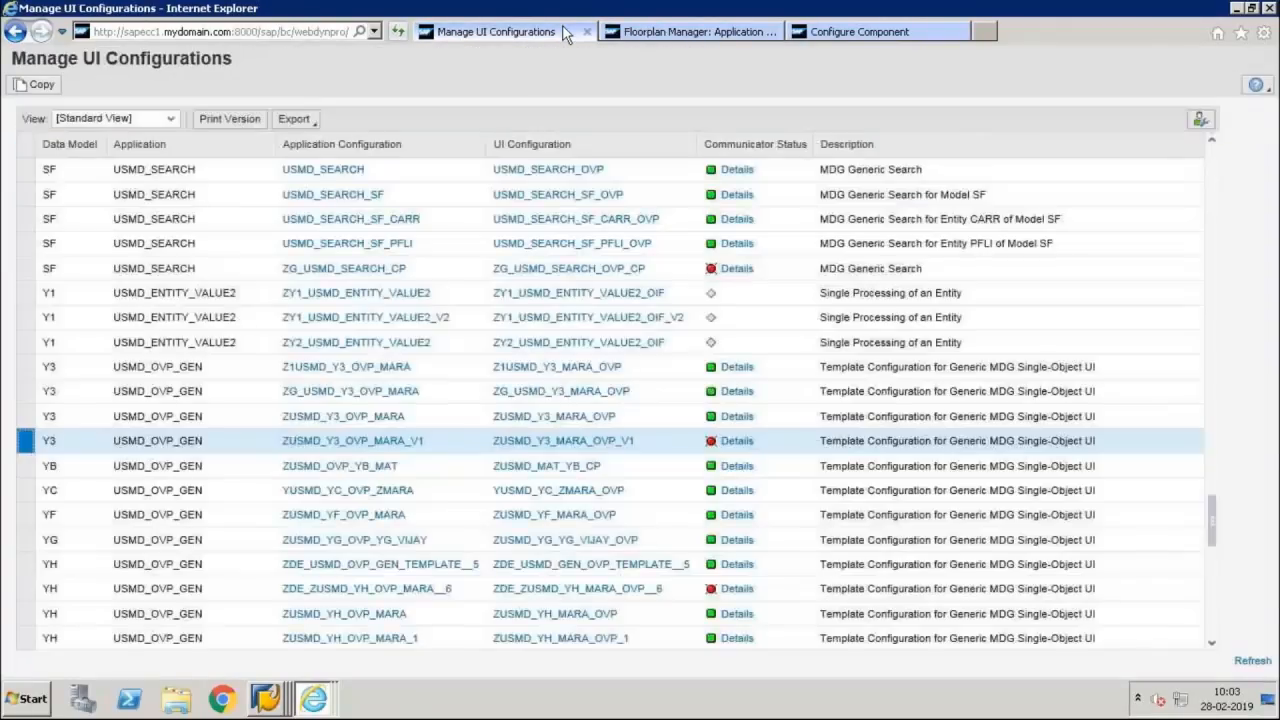
{"action": "left_click", "coordinate": [590, 438]}
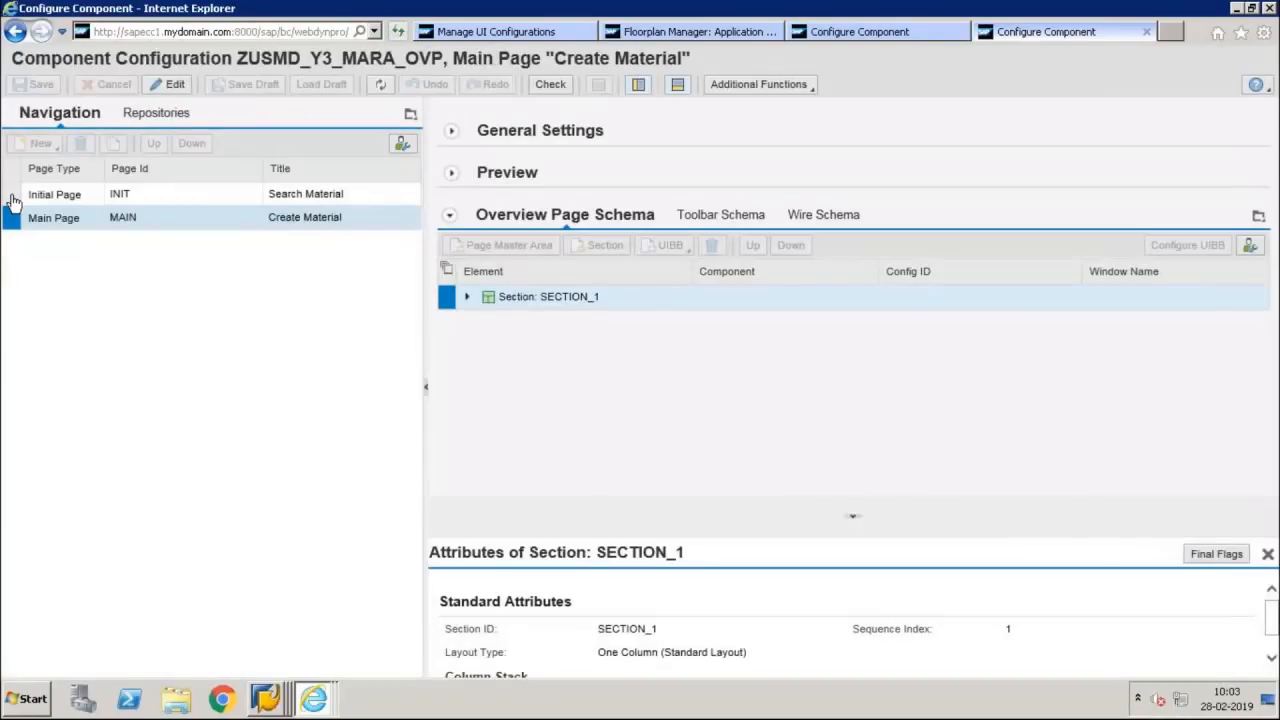
{"action": "left_click", "coordinate": [13, 199]}
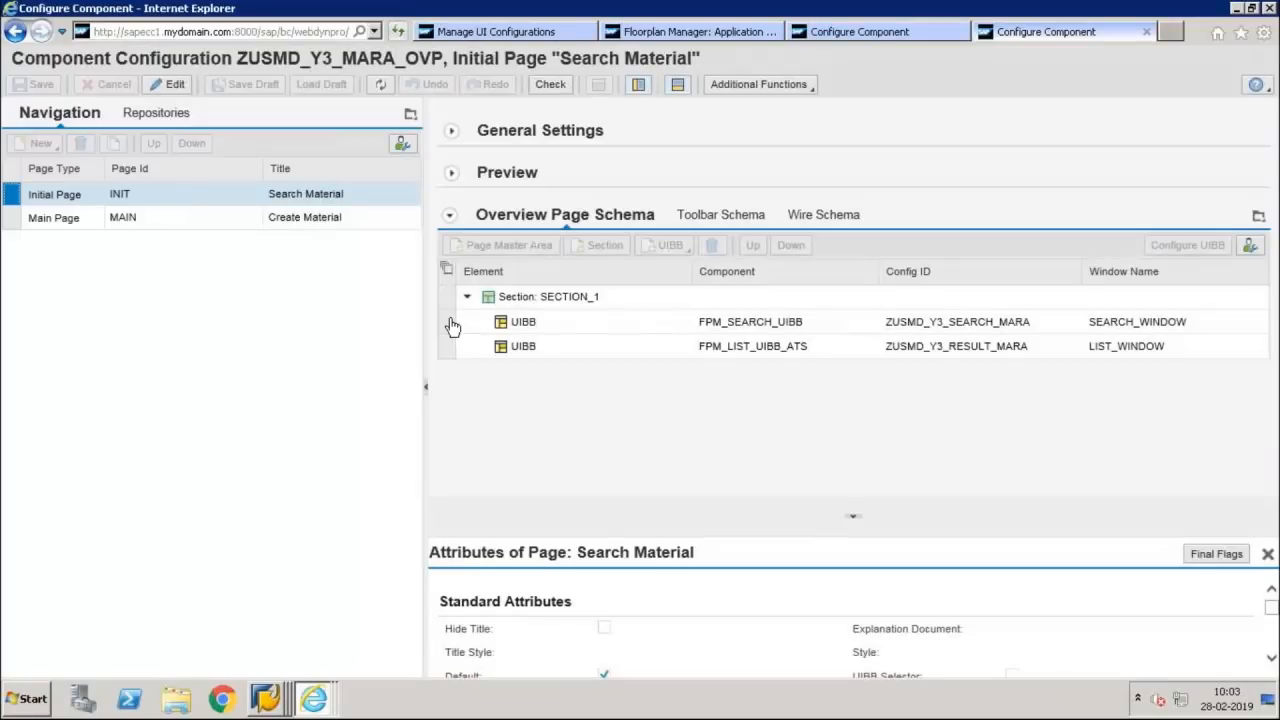
Examine the feeder class parameters of the existing search UIBB ZUSMD_Y3_SEARCH_MARA, and close that reference configuration
{"action": "left_click", "coordinate": [447, 321]}
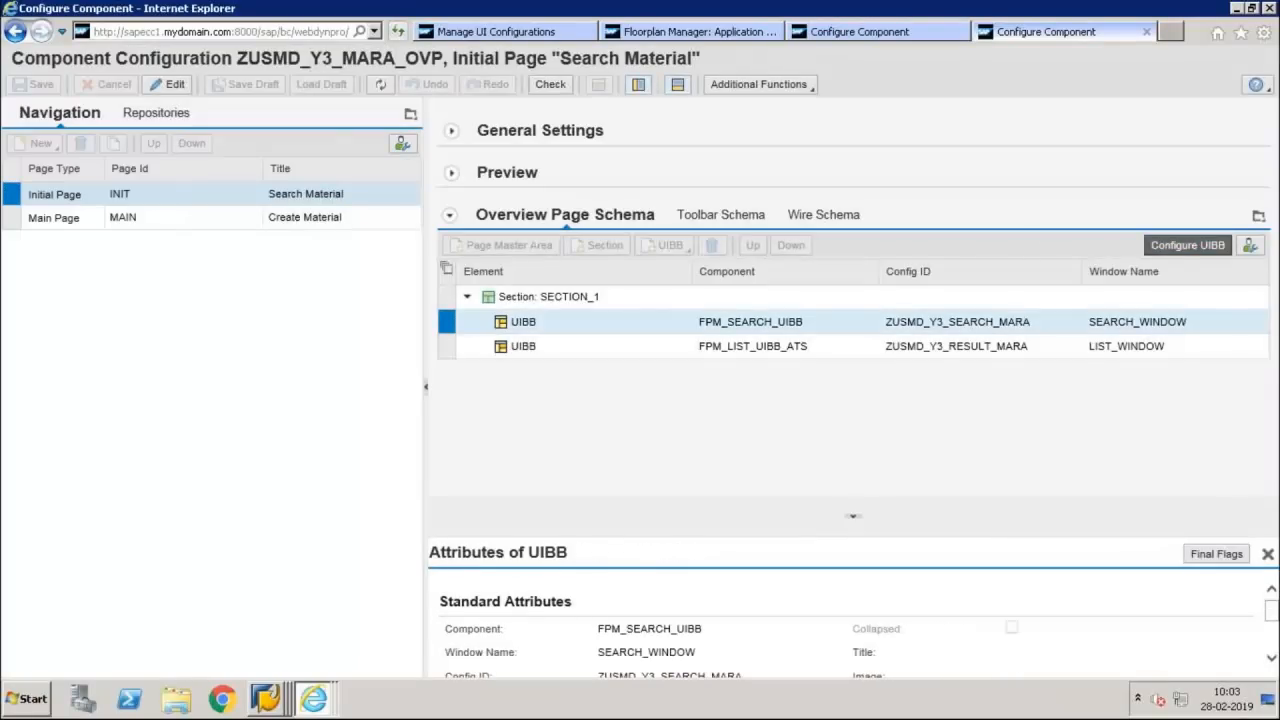
{"action": "left_click", "coordinate": [1188, 245]}
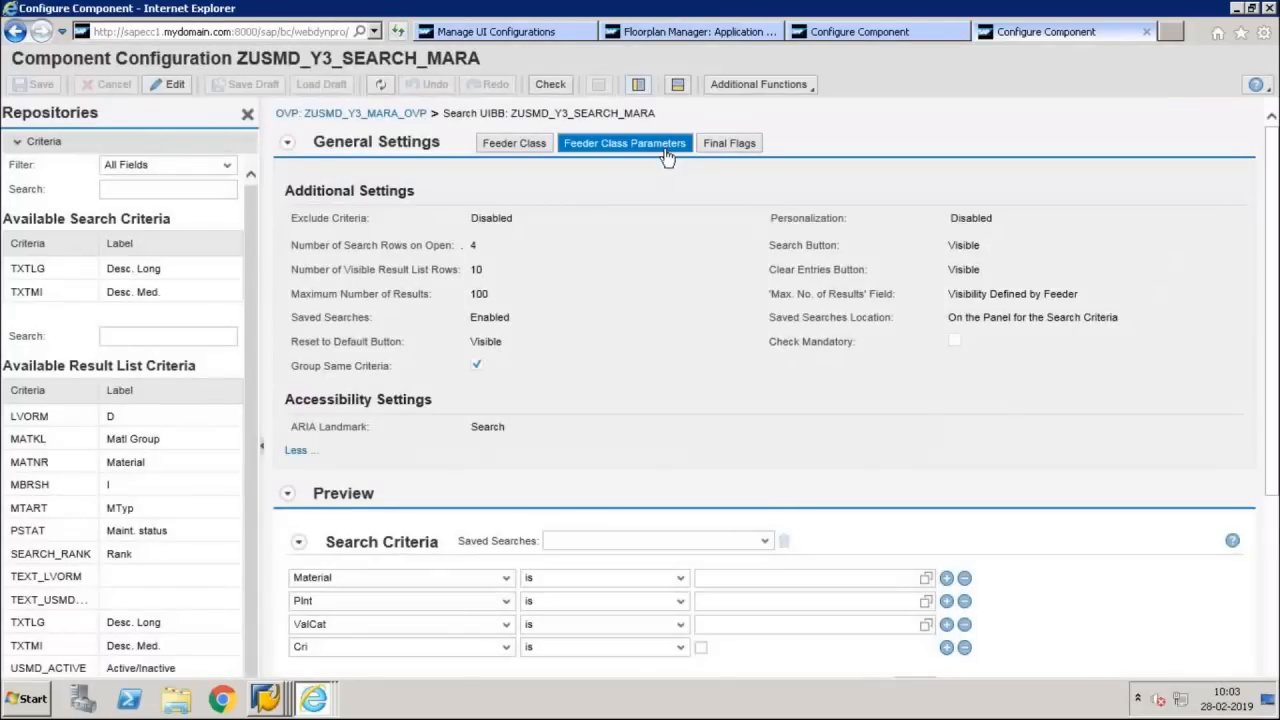
{"action": "left_click", "coordinate": [624, 143]}
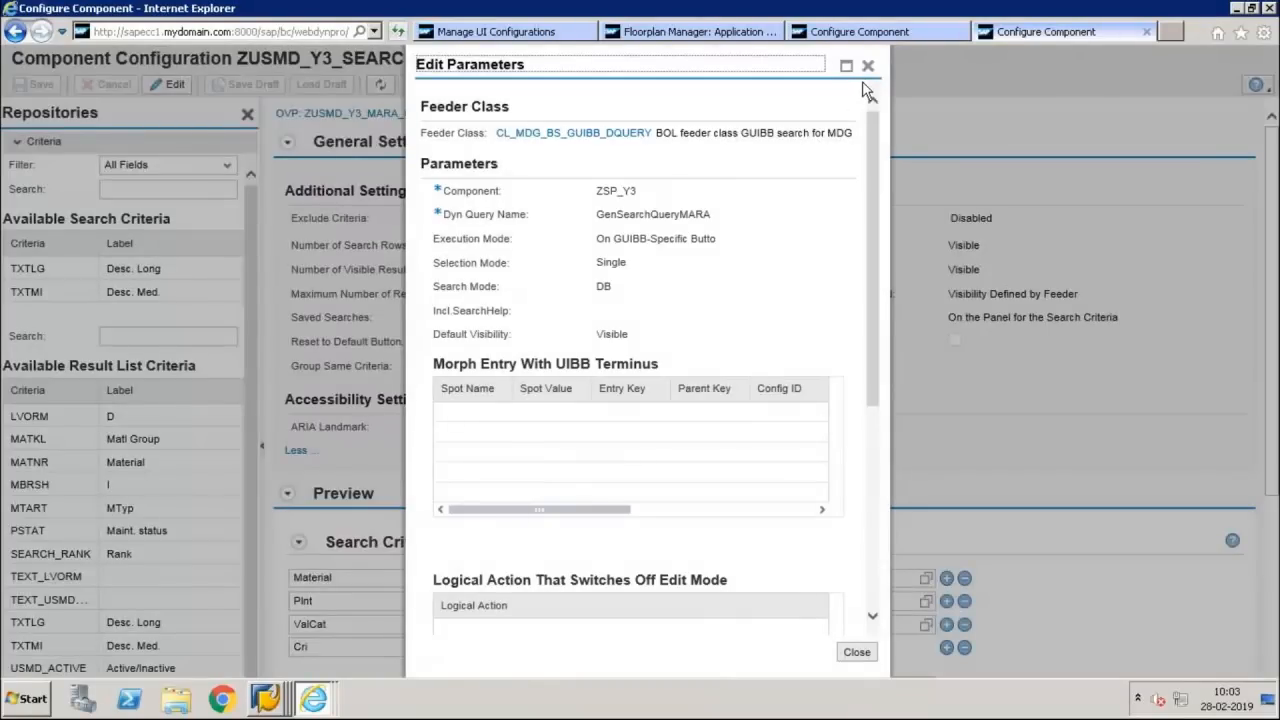
{"action": "left_click", "coordinate": [868, 66]}
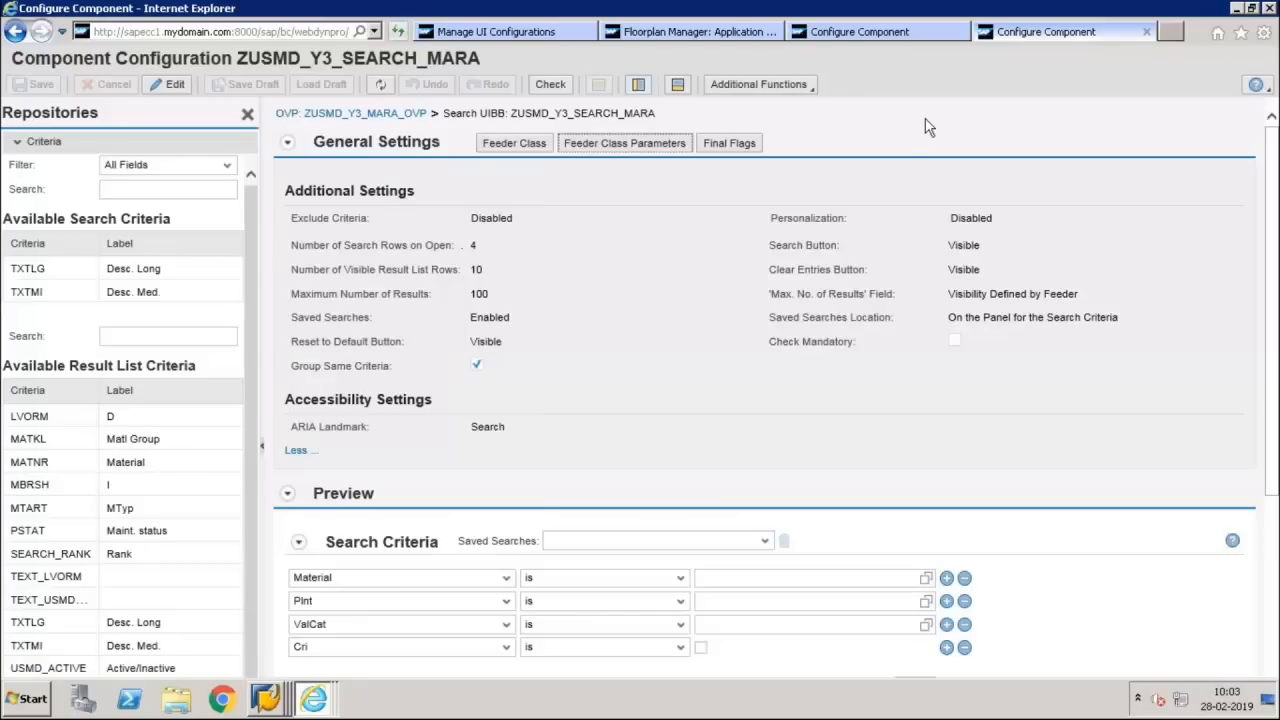
{"action": "left_click", "coordinate": [1147, 33]}
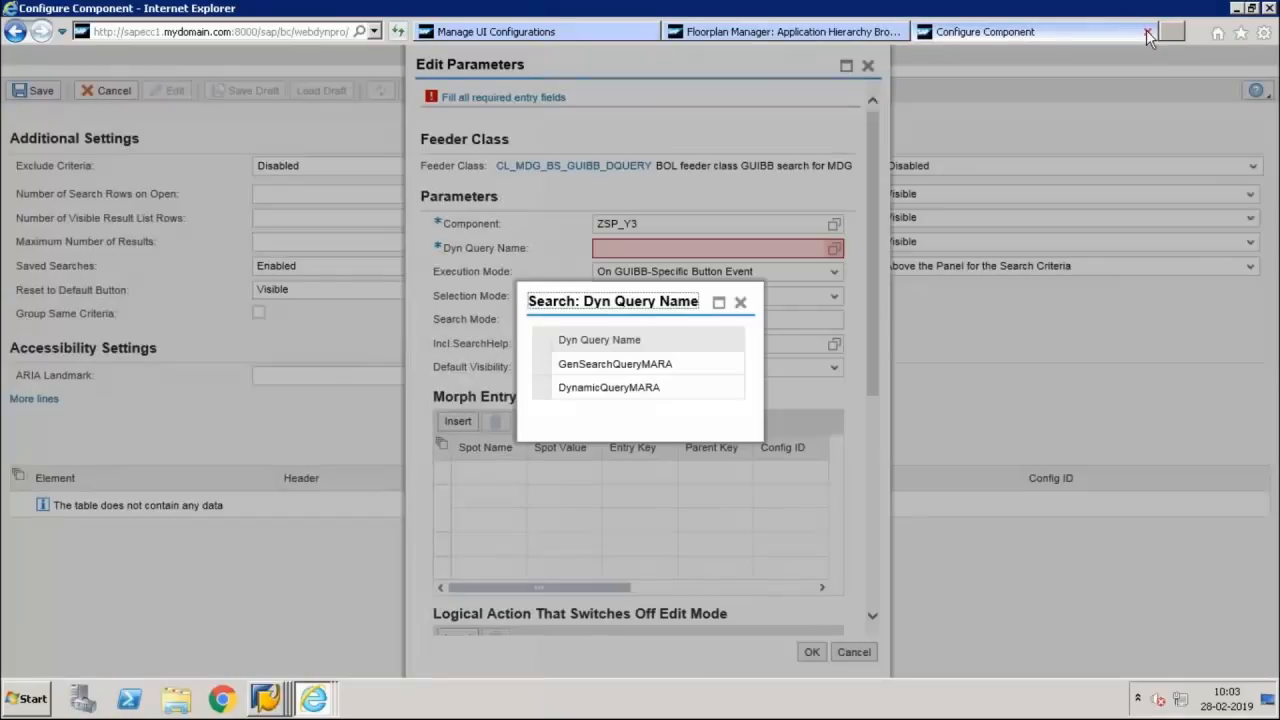
Set Dyn Query Name to GenSearchQueryMARA, accept the feeder class parameters and save the search UIBB configuration
{"action": "left_click", "coordinate": [660, 374]}
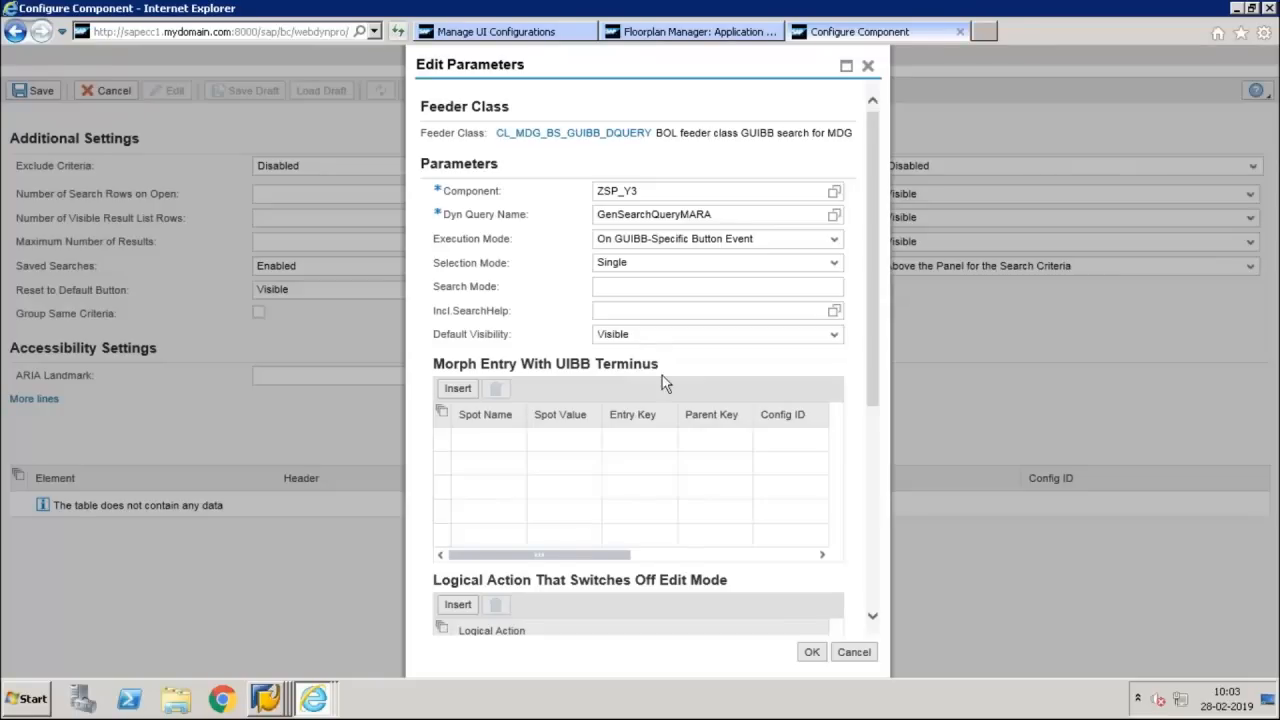
{"action": "left_click", "coordinate": [811, 651]}
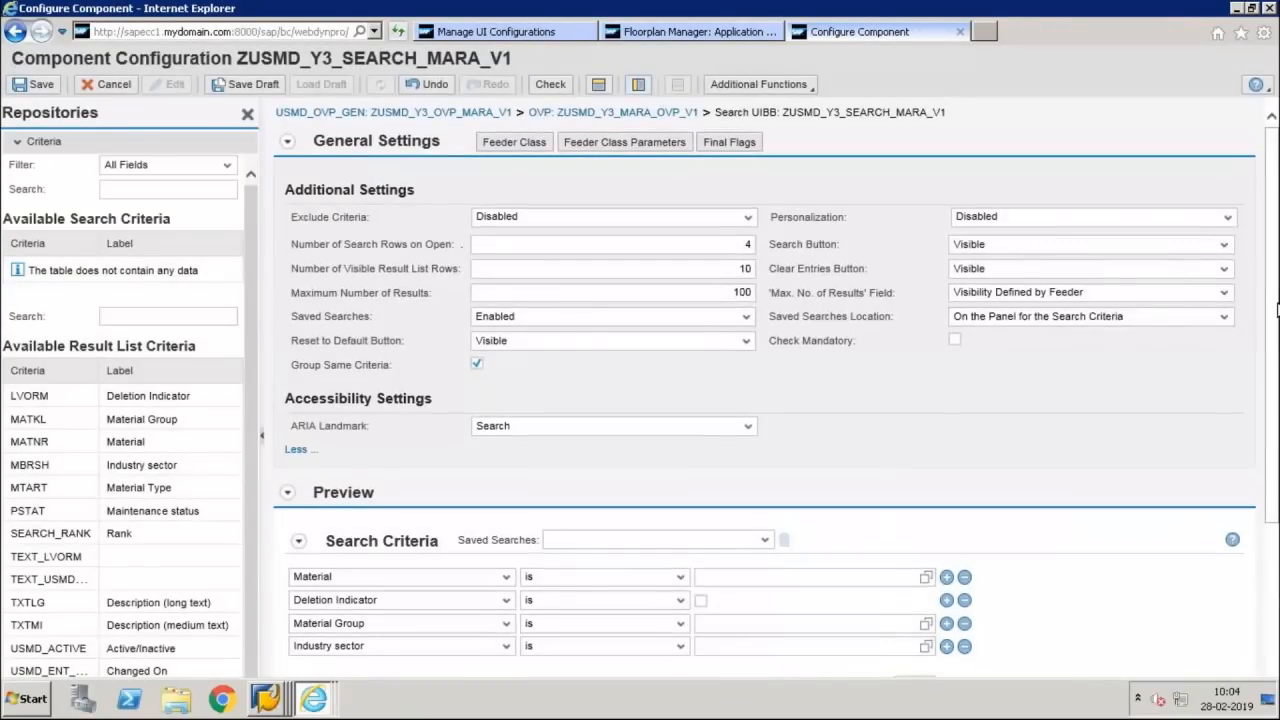
{"action": "scroll", "coordinate": [1275, 300], "scroll_direction": "down", "scroll_amount": 3}
{"action": "scroll", "coordinate": [455, 300], "scroll_direction": "down", "scroll_amount": 3}
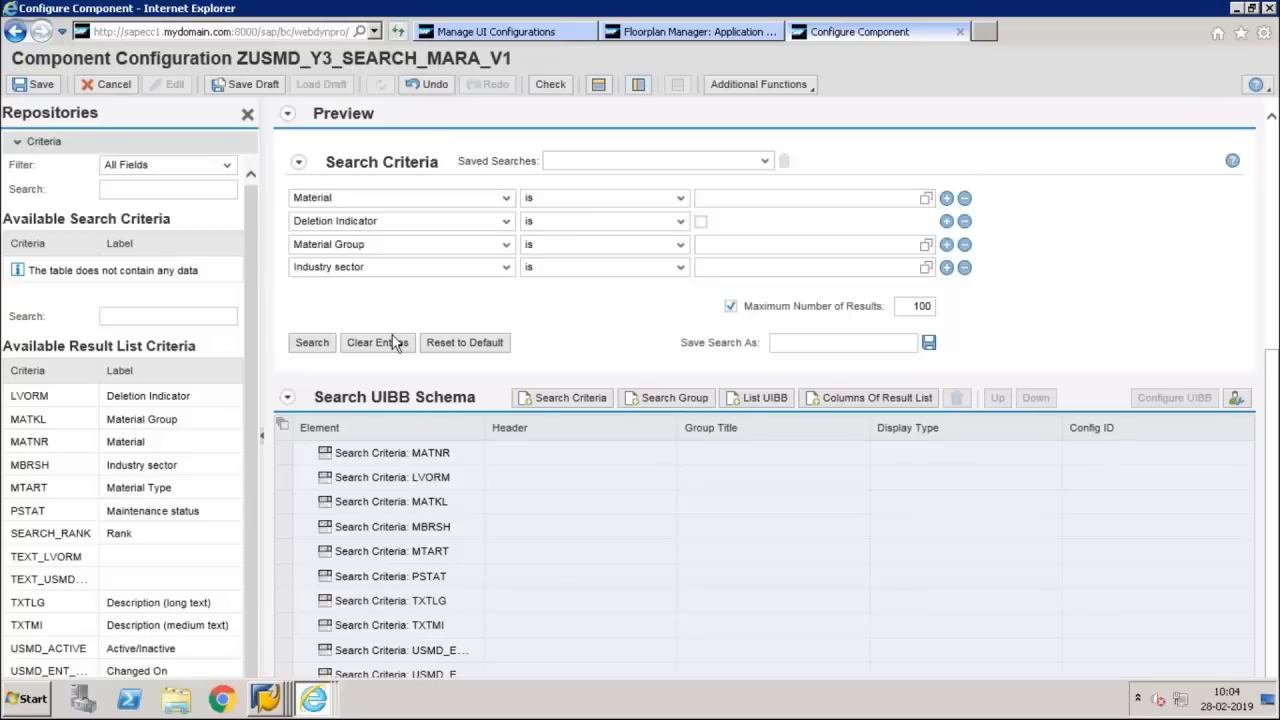
{"action": "left_click", "coordinate": [44, 88]}
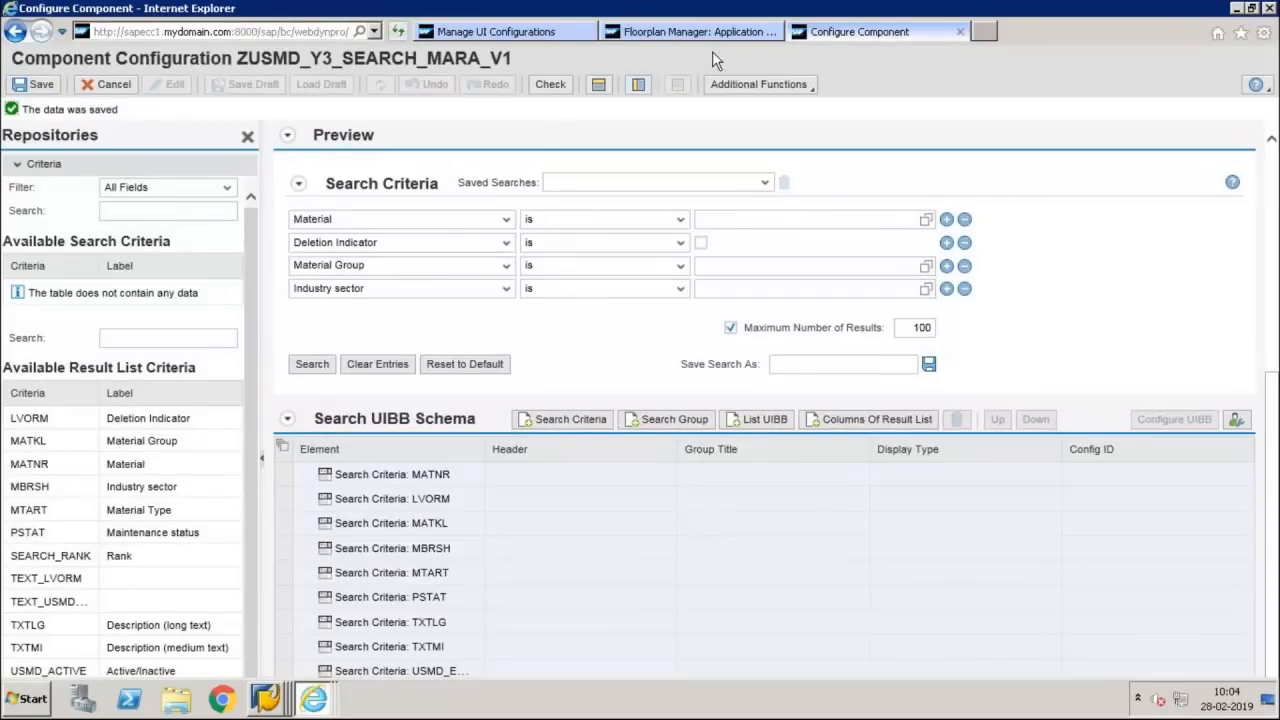
Go back to the overview page configuration ZUSMD_Y3_MARA_OVP_V1 and add a List Component UIBB to SECTION_1 of the initial page
{"action": "left_click", "coordinate": [730, 38]}
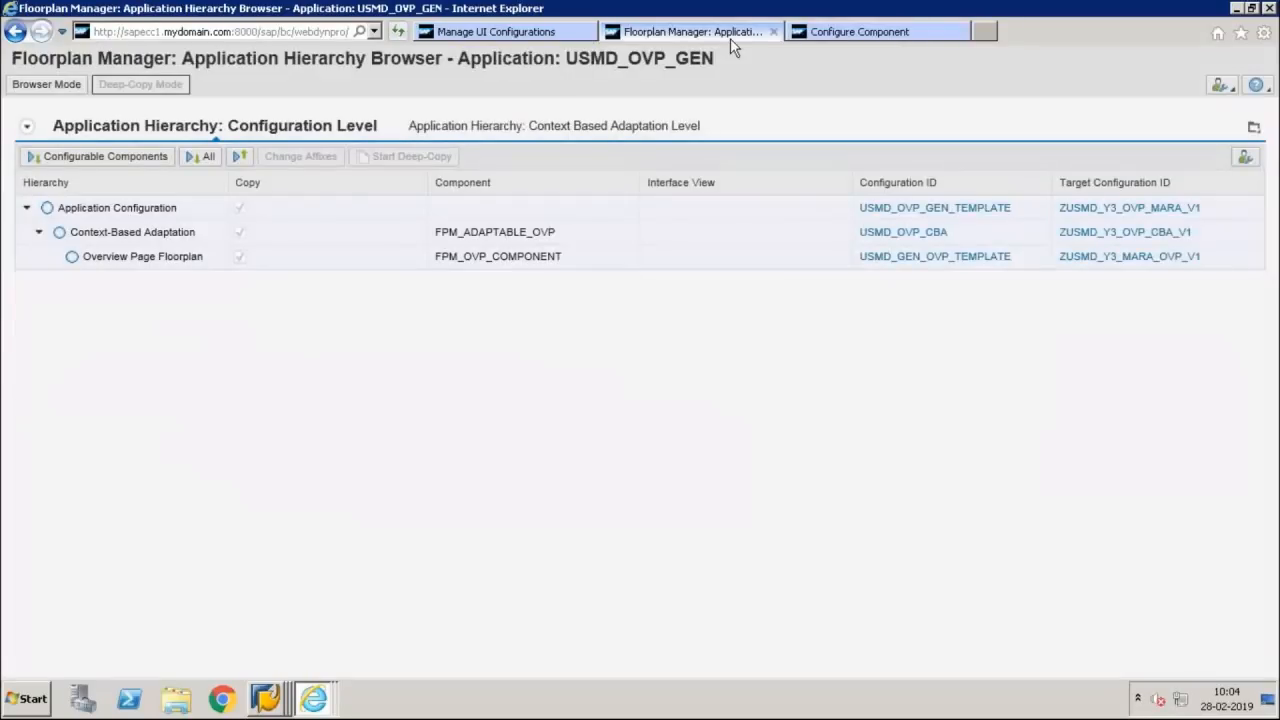
{"action": "left_click", "coordinate": [843, 35]}
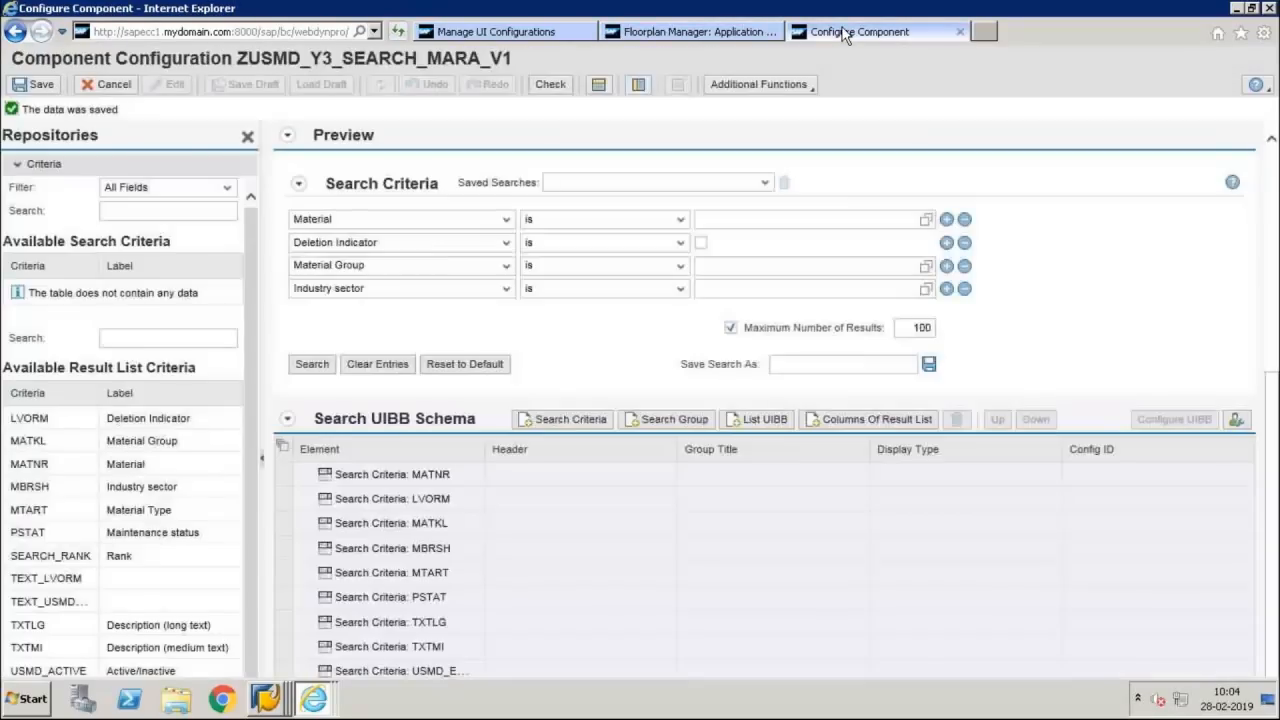
{"action": "left_click", "coordinate": [1273, 268]}
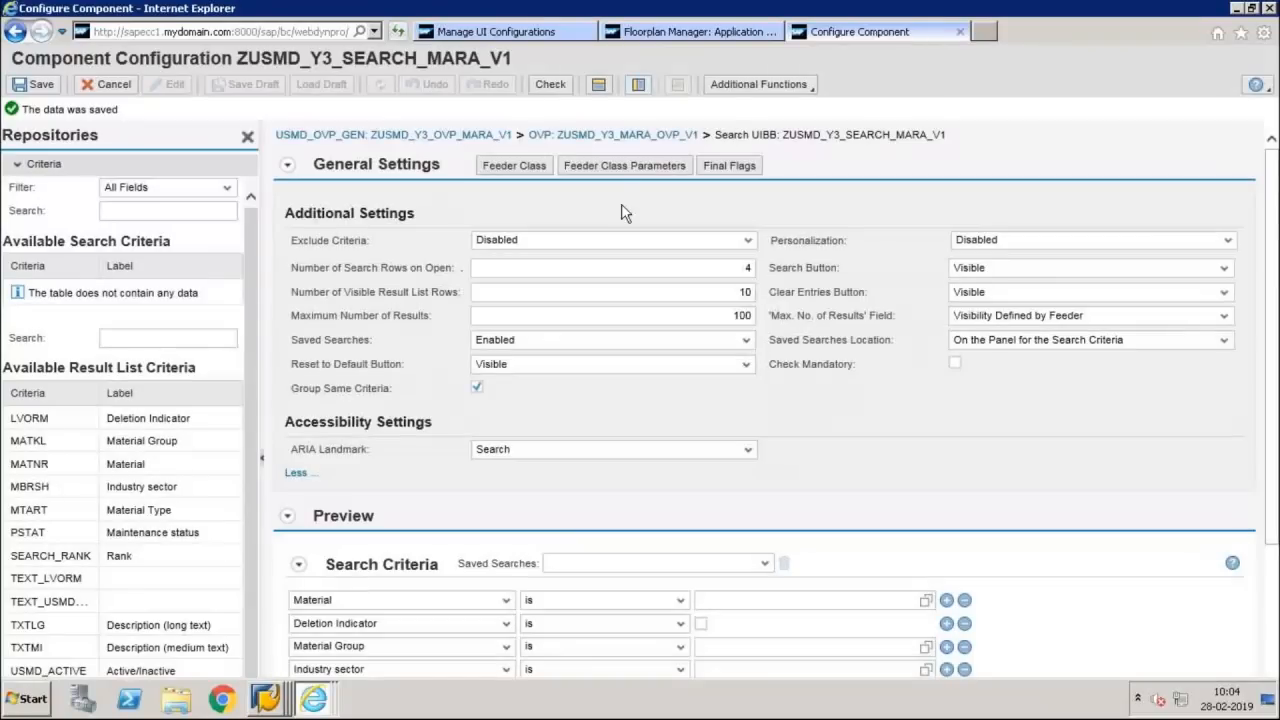
{"action": "left_click", "coordinate": [635, 136]}
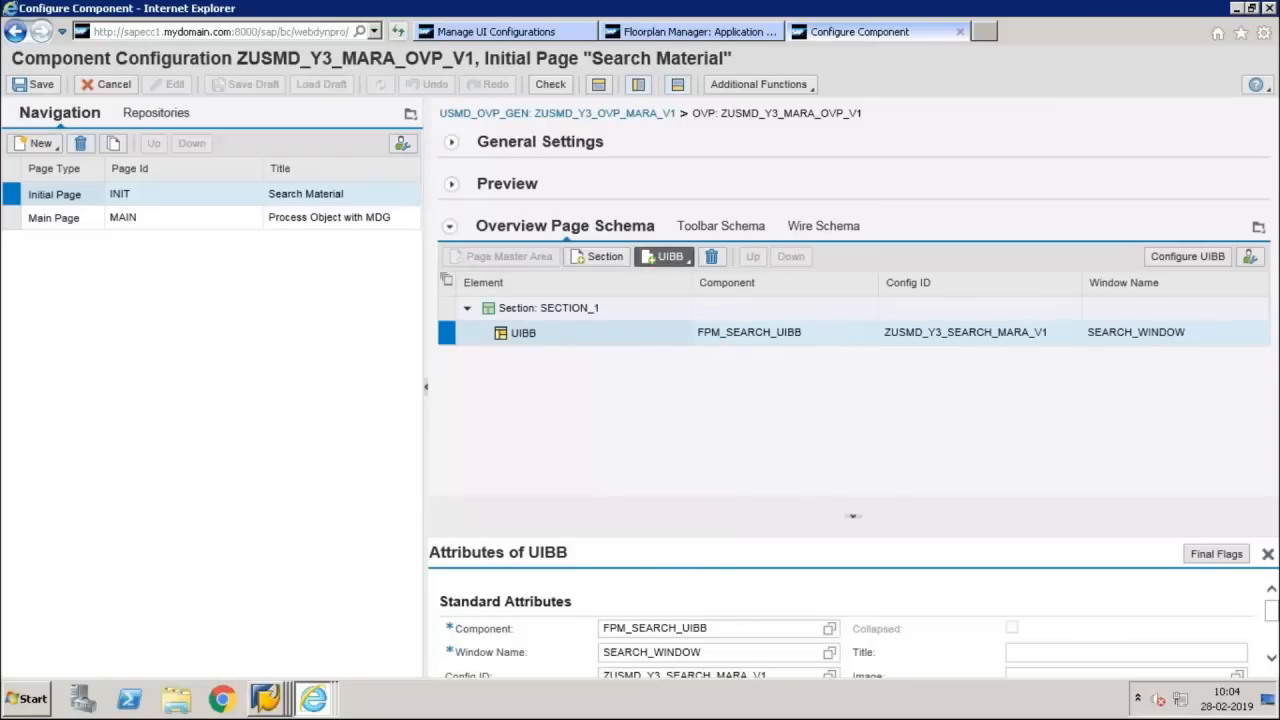
{"action": "left_click", "coordinate": [668, 256]}
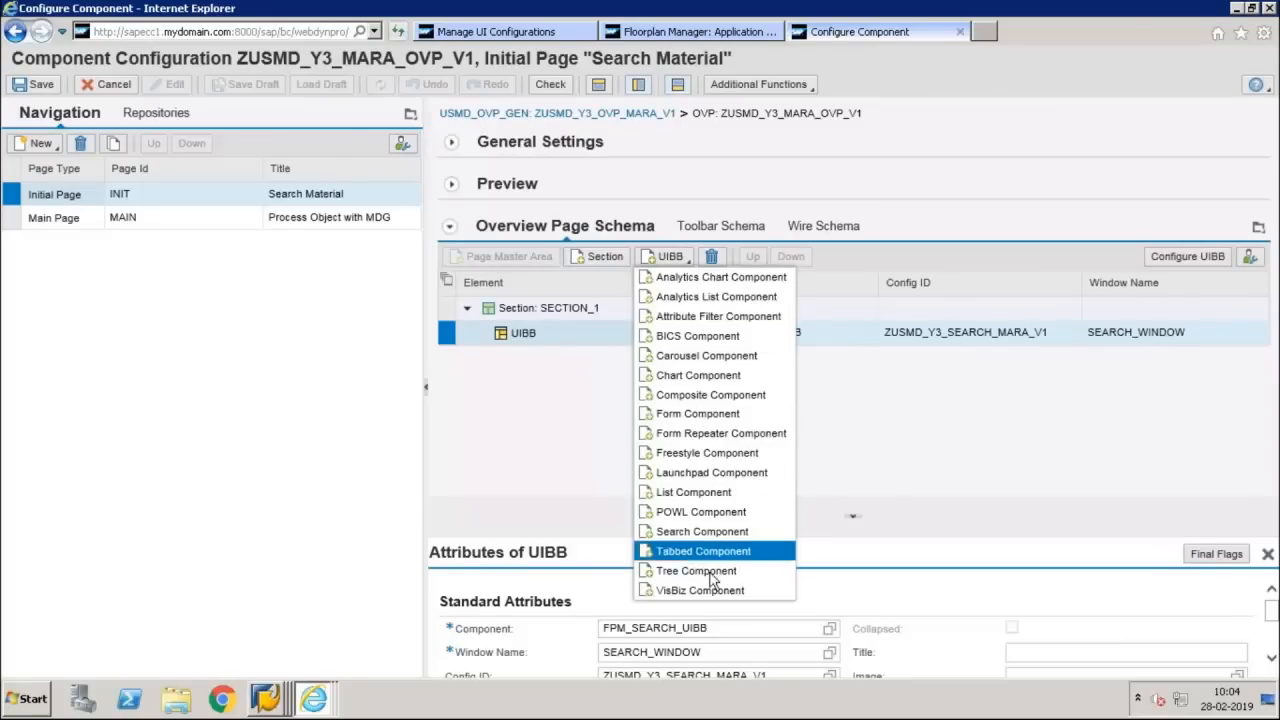
{"action": "left_click", "coordinate": [682, 493]}
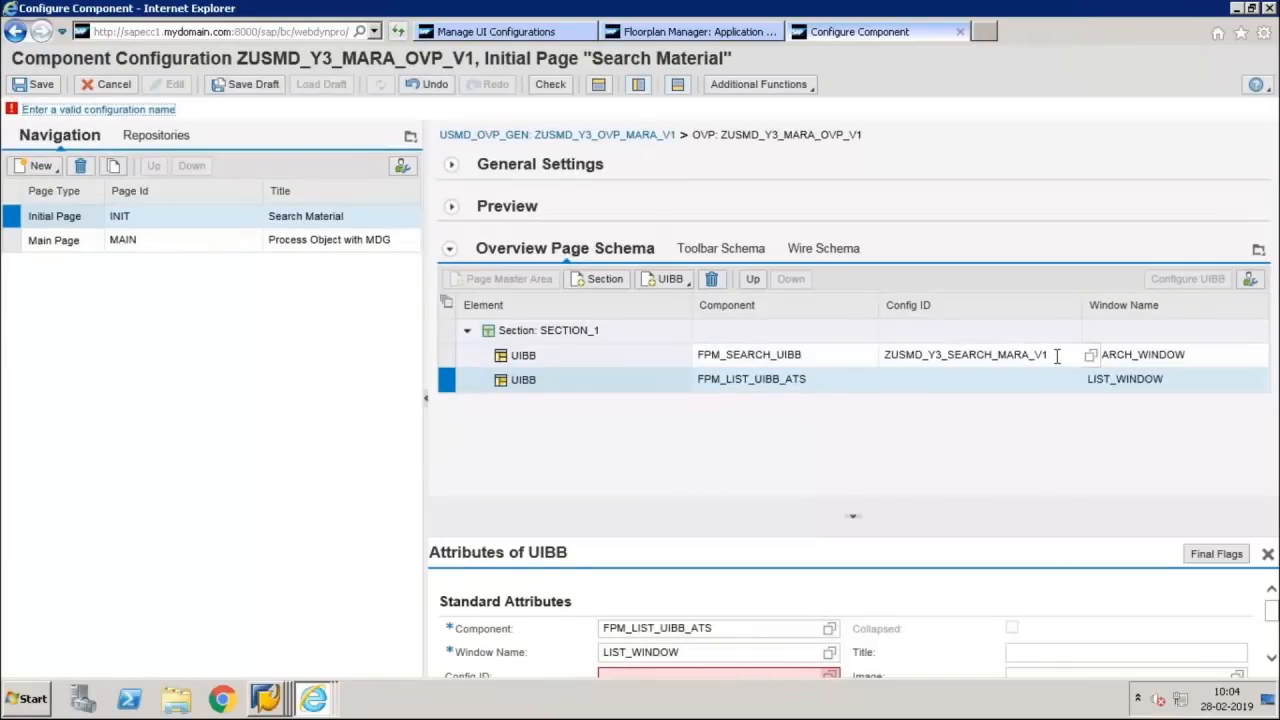
Set the list UIBB's Config ID to ZUSMD_Y3_RESULT_MARA_V1, adapting a copy of the search UIBB's Config ID
{"action": "left_click_drag", "start_coordinate": [1056, 356], "coordinate": [884, 356]}
{"action": "key", "text": "ctrl+c"}
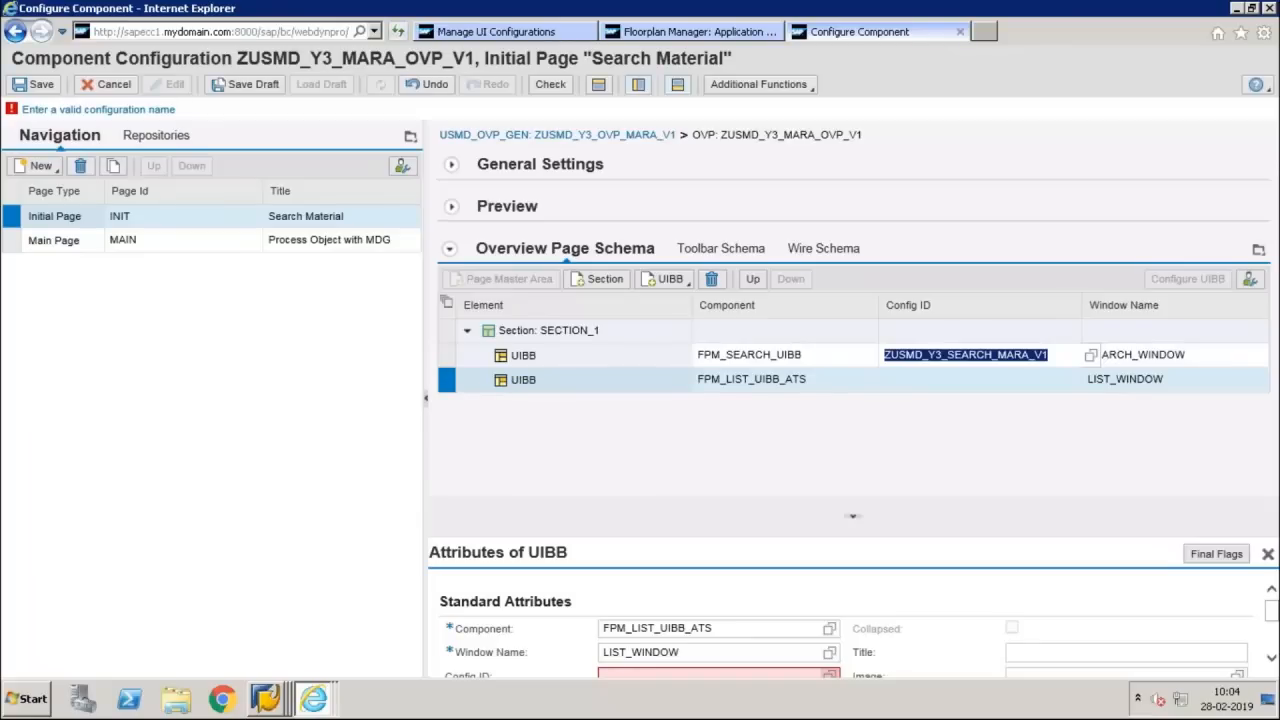
{"action": "left_click", "coordinate": [920, 382]}
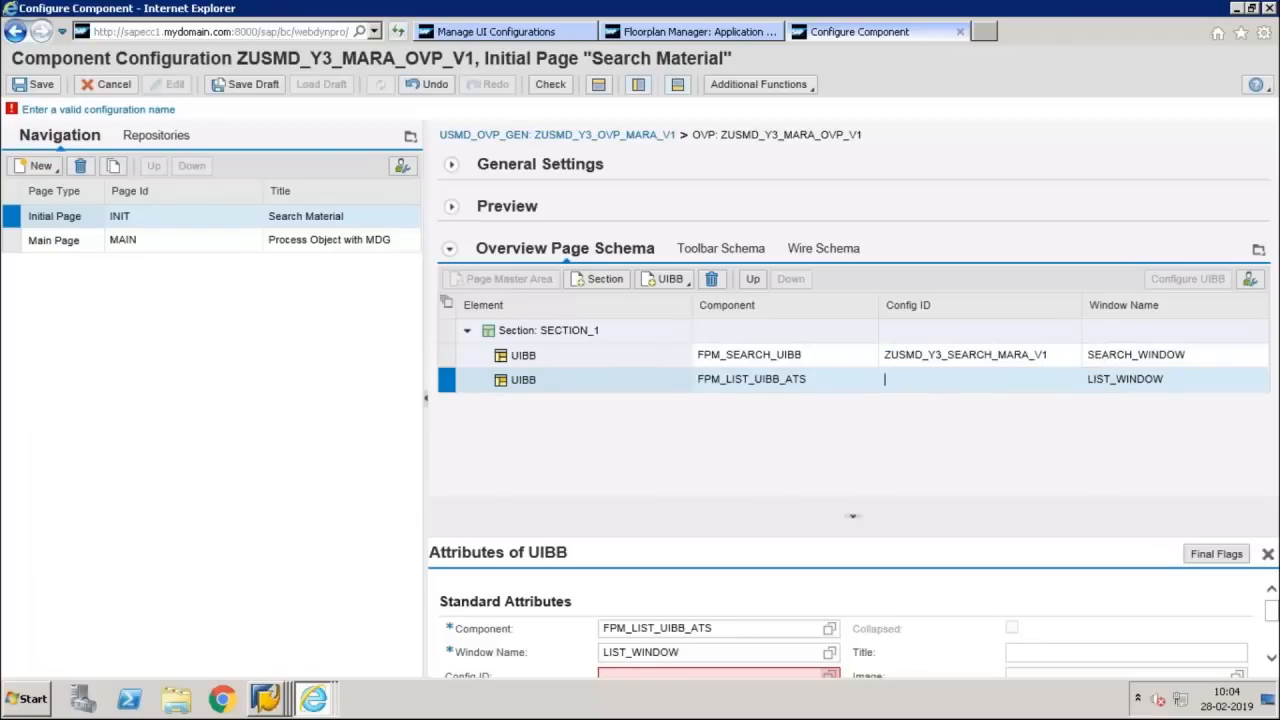
{"action": "key", "text": "ctrl+v"}
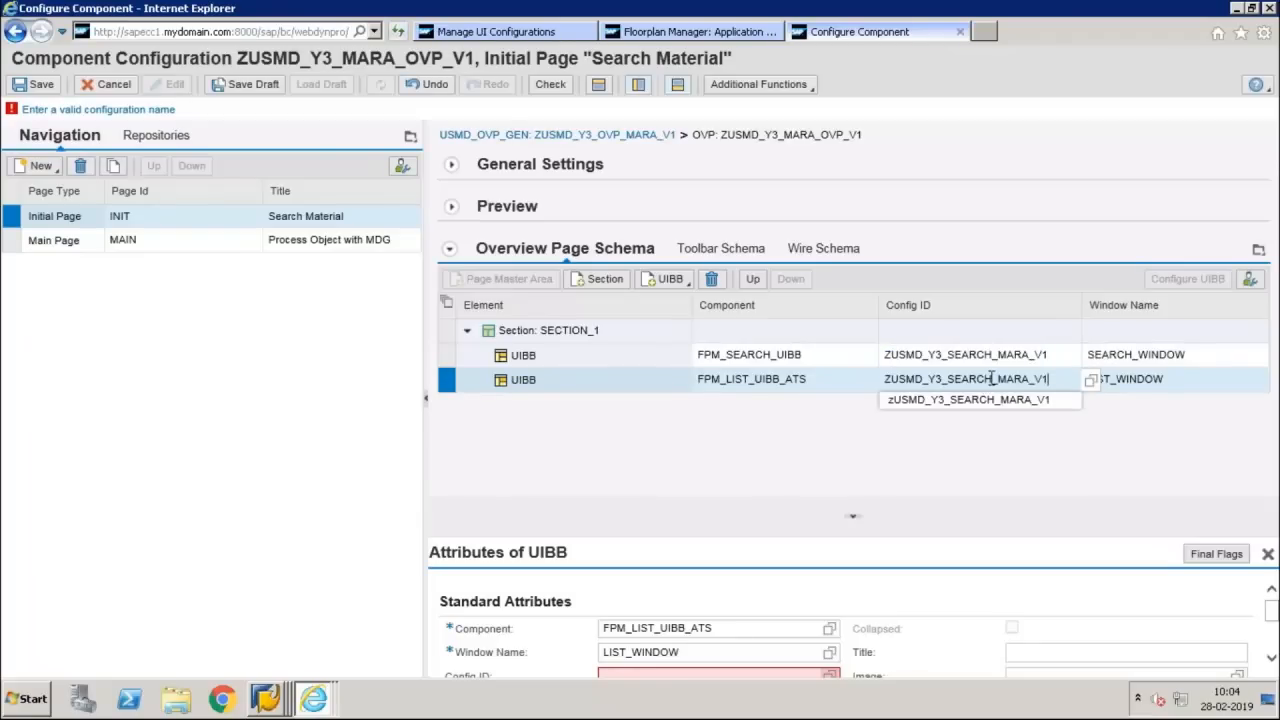
{"action": "double_click", "coordinate": [960, 379]}
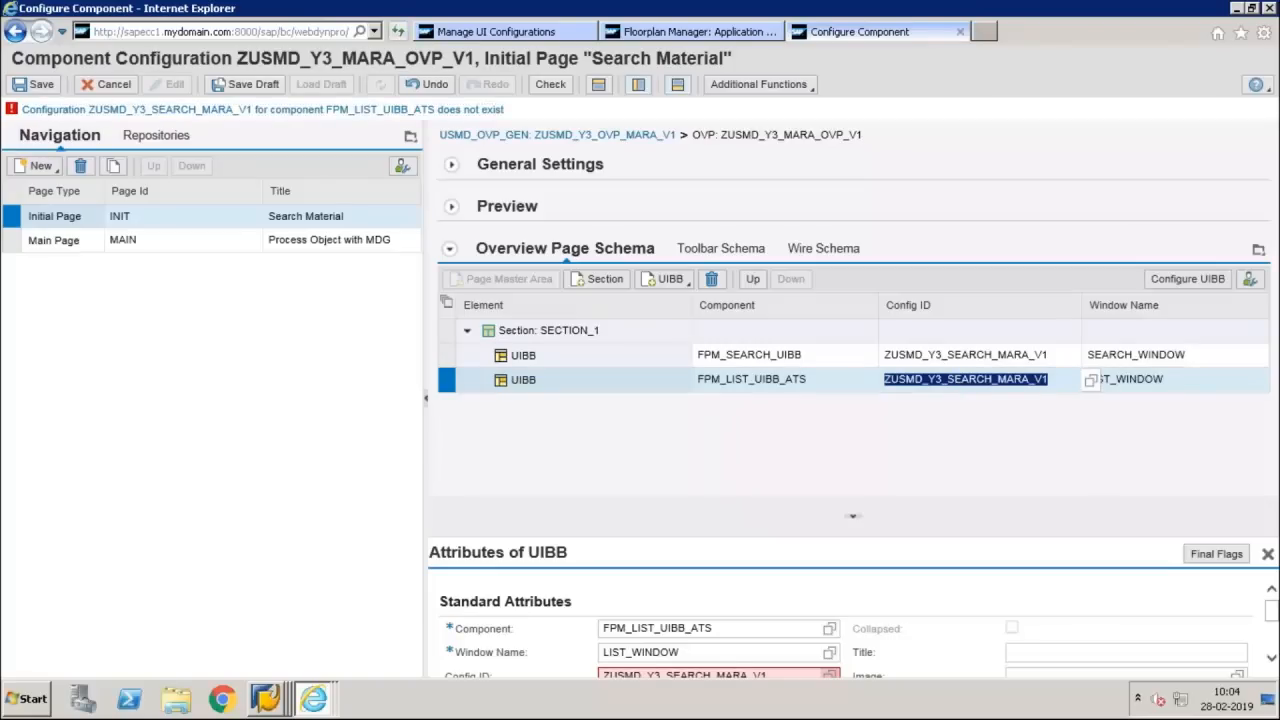
{"action": "left_click", "coordinate": [992, 382]}
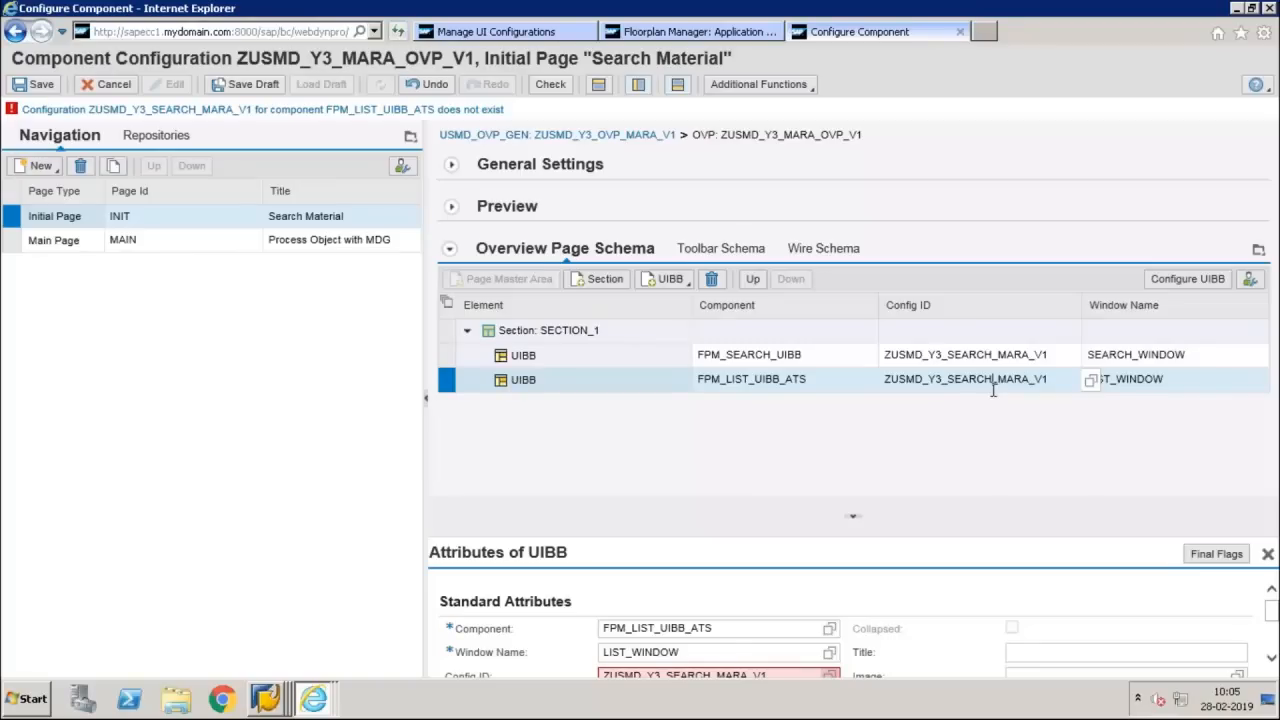
{"action": "key", "text": "BackSpace"}
{"action": "key", "text": "BackSpace"}
{"action": "key", "text": "BackSpace"}
{"action": "key", "text": "BackSpace"}
{"action": "key", "text": "BackSpace"}
{"action": "key", "text": "BackSpace"}
{"action": "type", "text": "RESULT"}
{"action": "key", "text": "Return"}
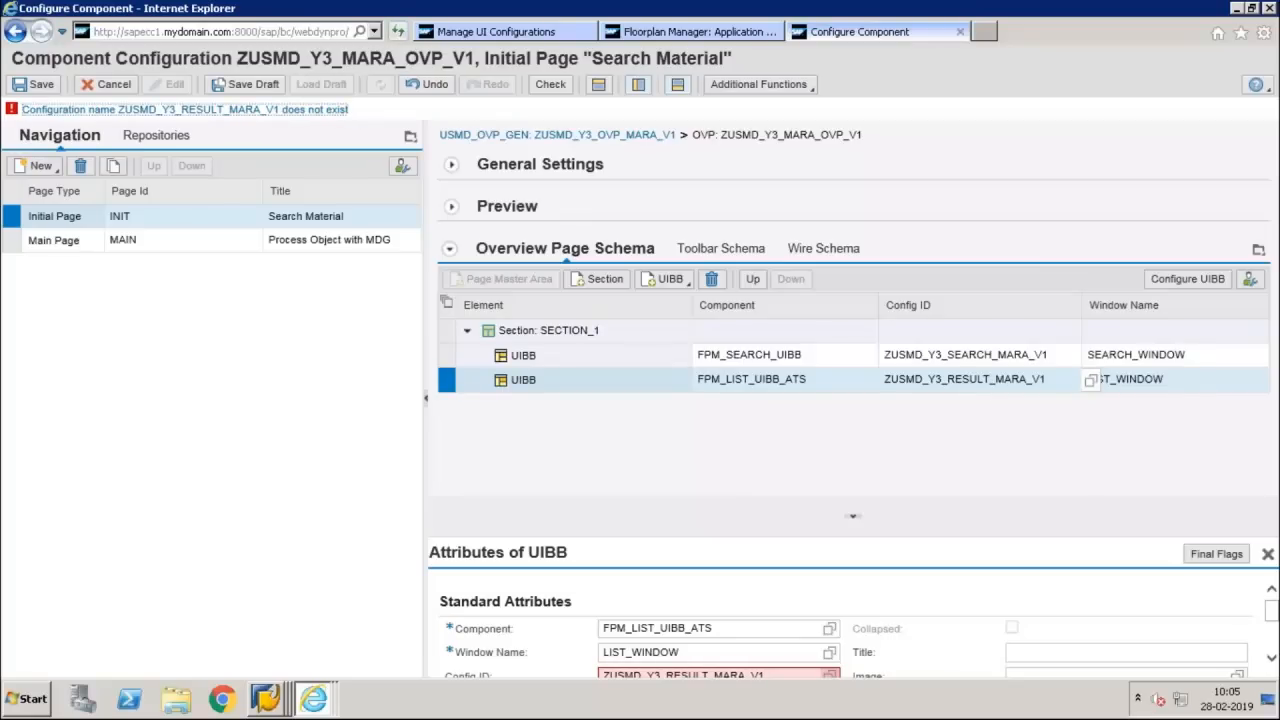
Save the page and create the list UIBB's configuration with the description Result as a local object
{"action": "left_click", "coordinate": [1165, 276]}
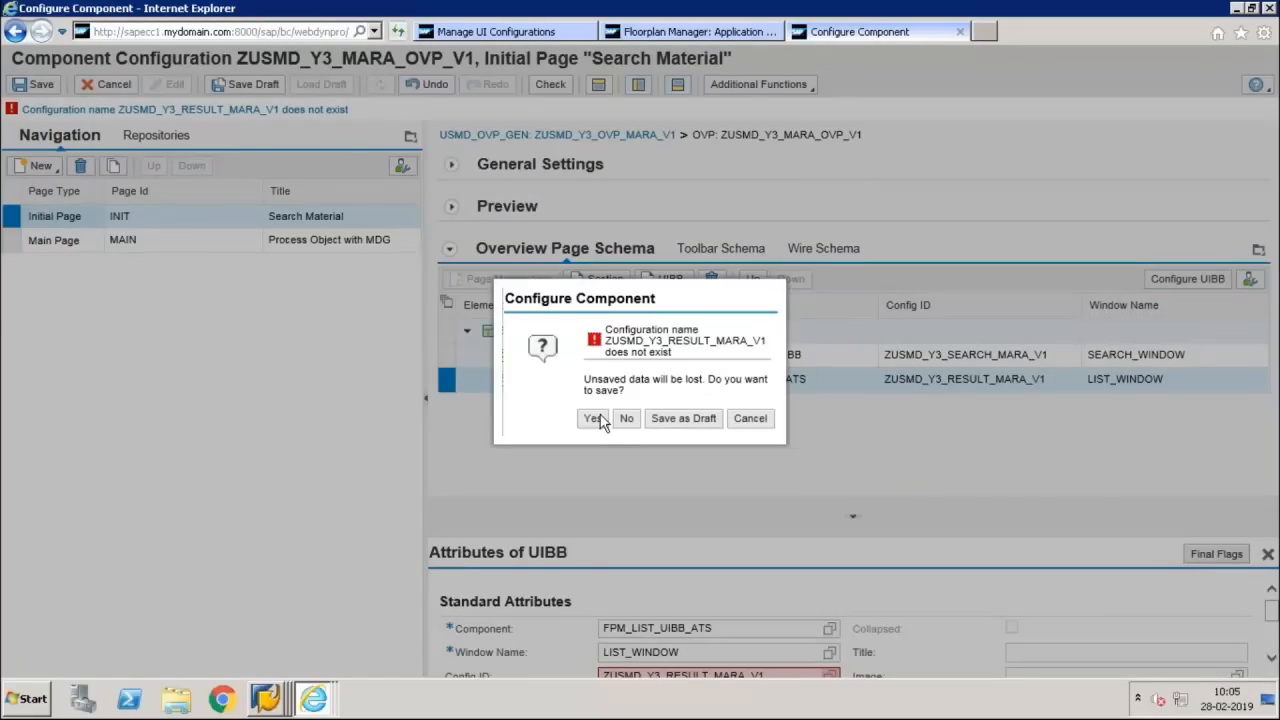
{"action": "left_click", "coordinate": [600, 419]}
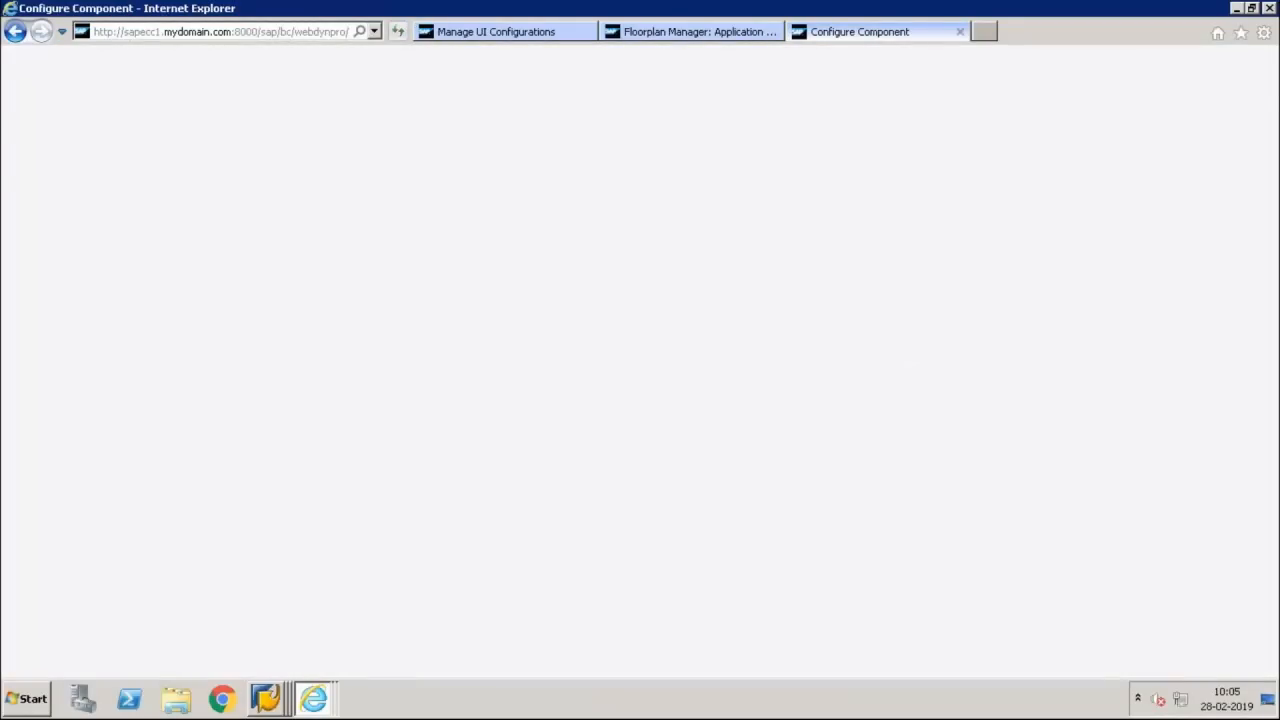
{"action": "type", "text": "Result"}
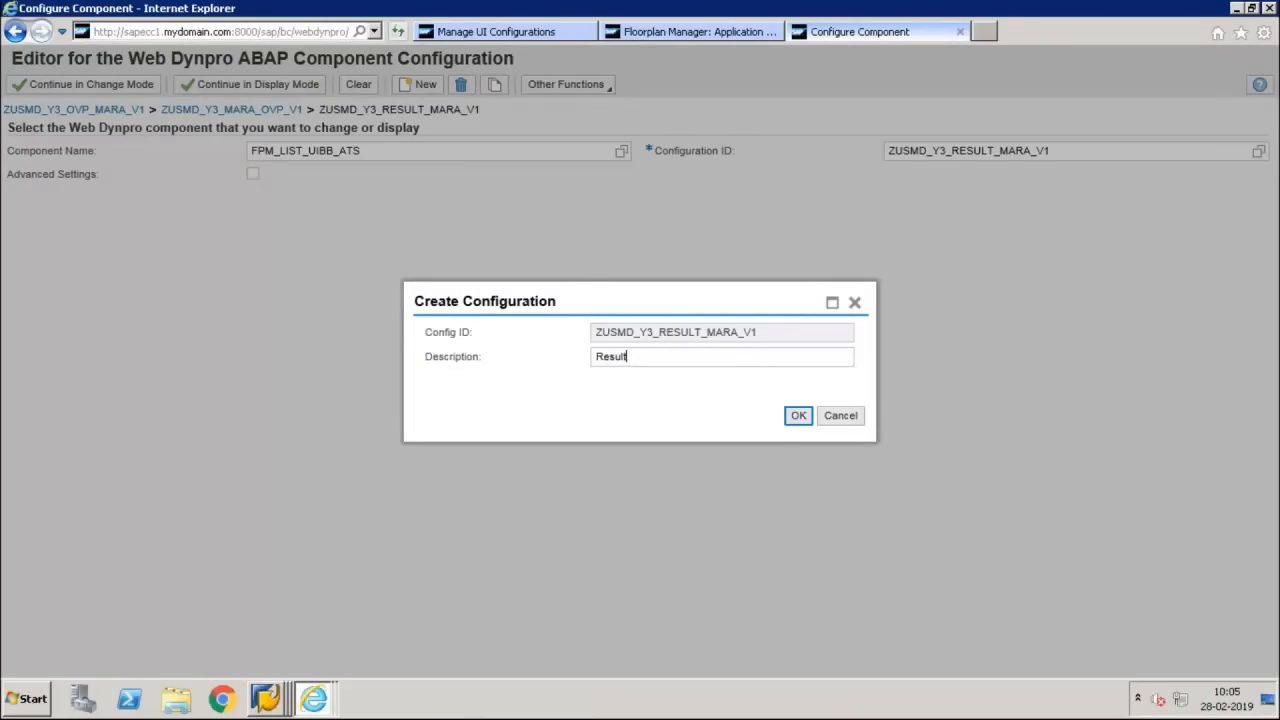
{"action": "key", "text": "Return"}
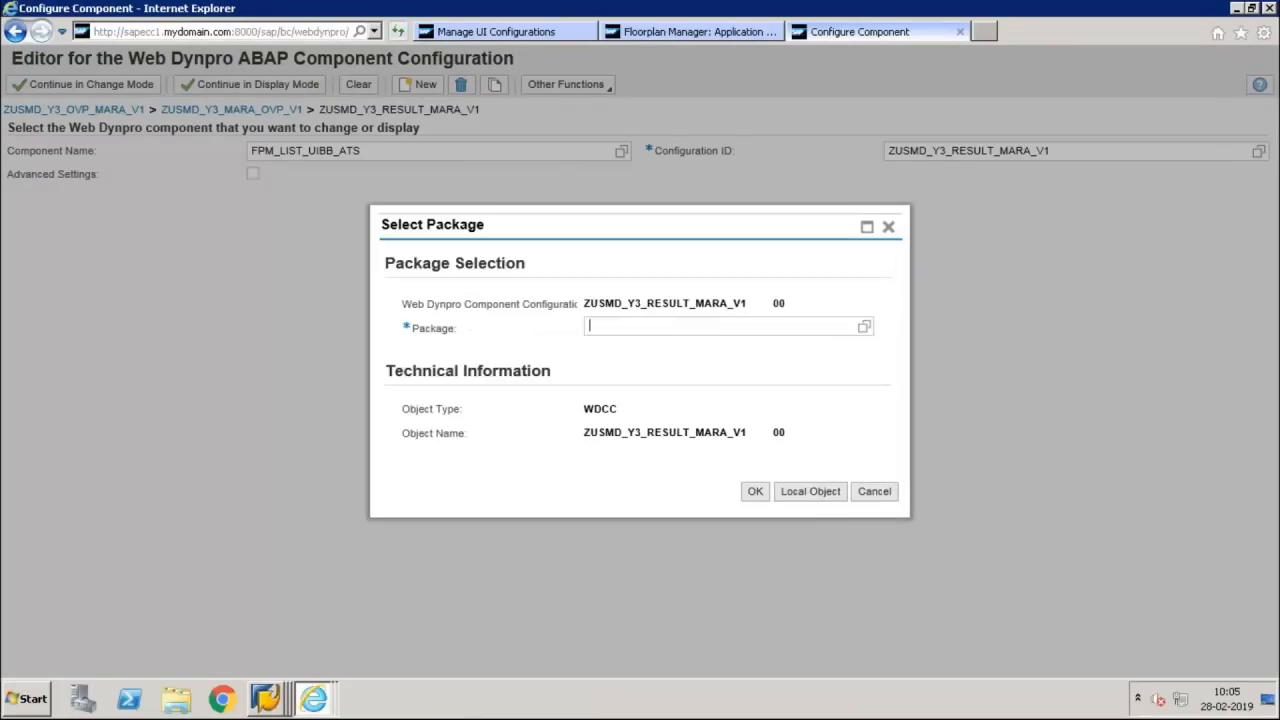
{"action": "left_click", "coordinate": [791, 484]}
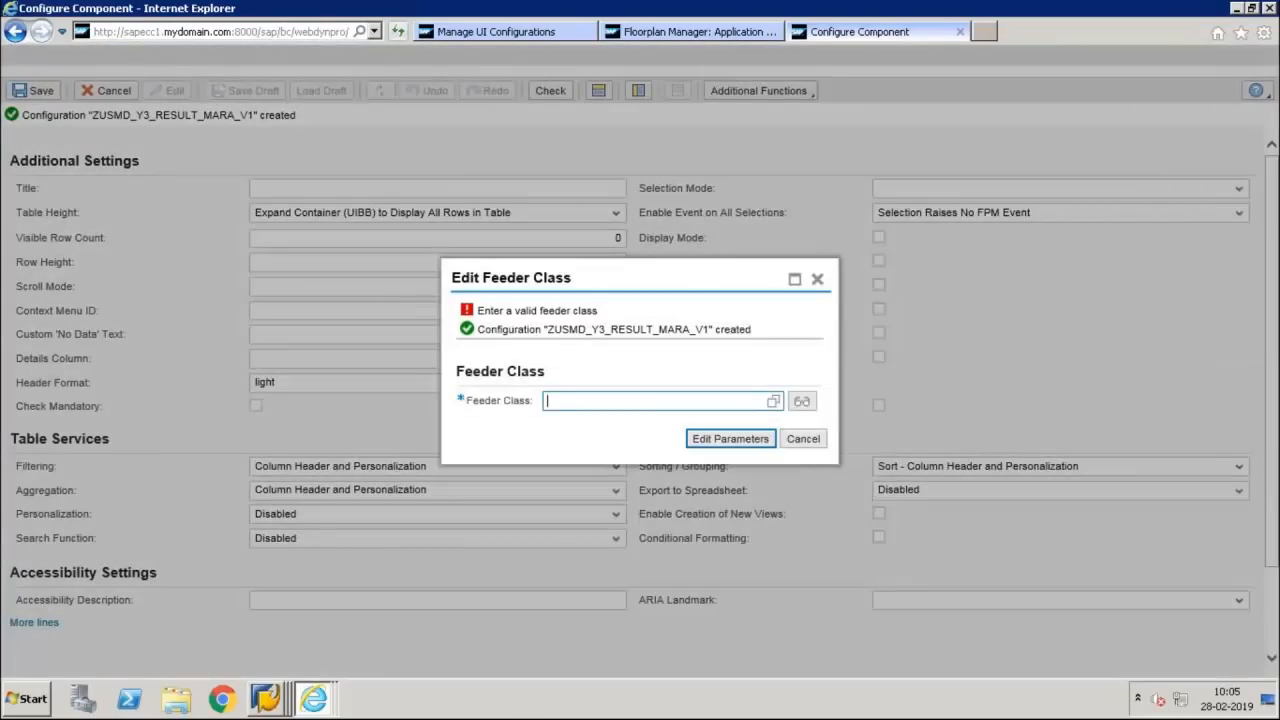
Search for the list UIBB's feeder class with the pattern CL_MDG*GUIBB*
{"action": "type", "text": "cl"}
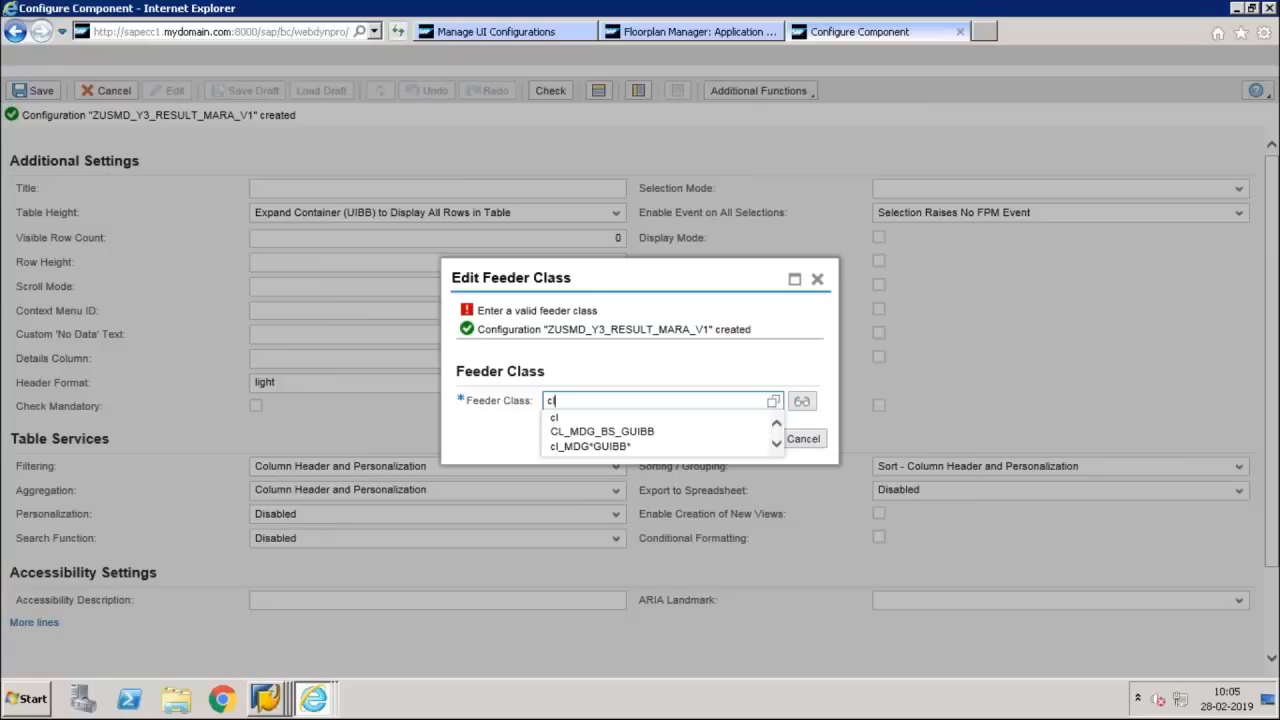
{"action": "key", "text": "Down"}
{"action": "key", "text": "Down"}
{"action": "key", "text": "Down"}
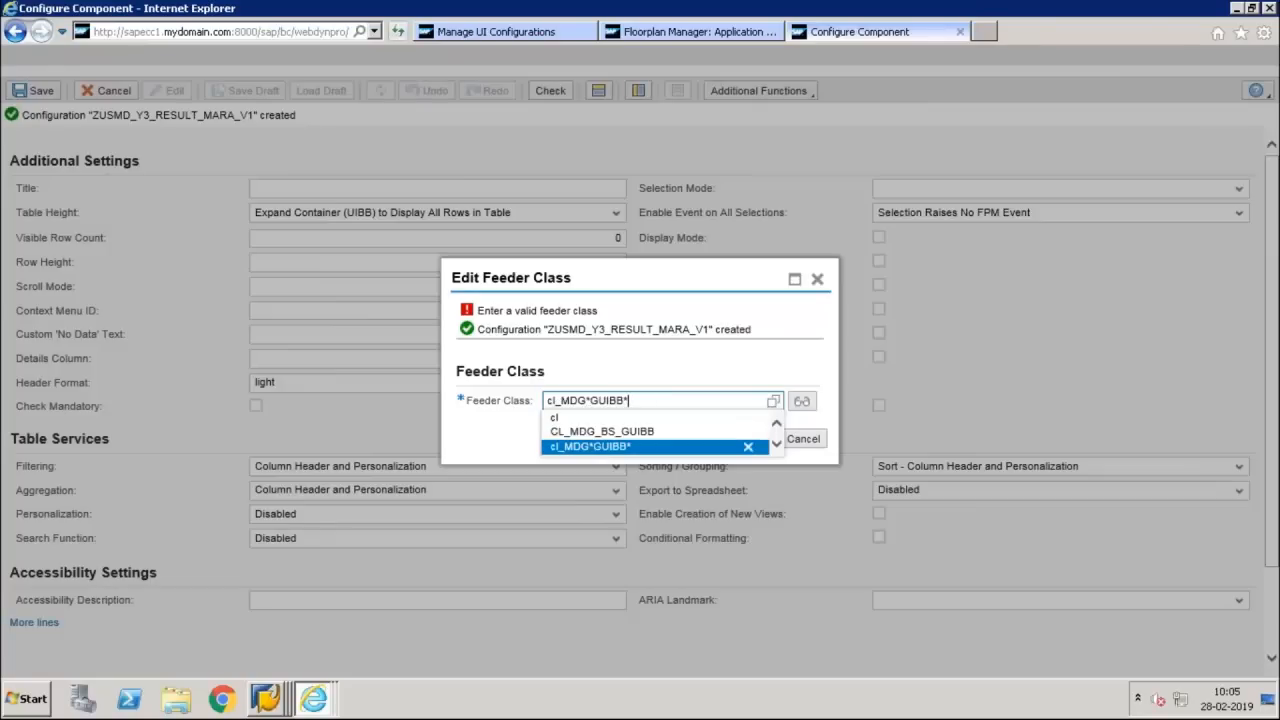
{"action": "key", "text": "Return"}
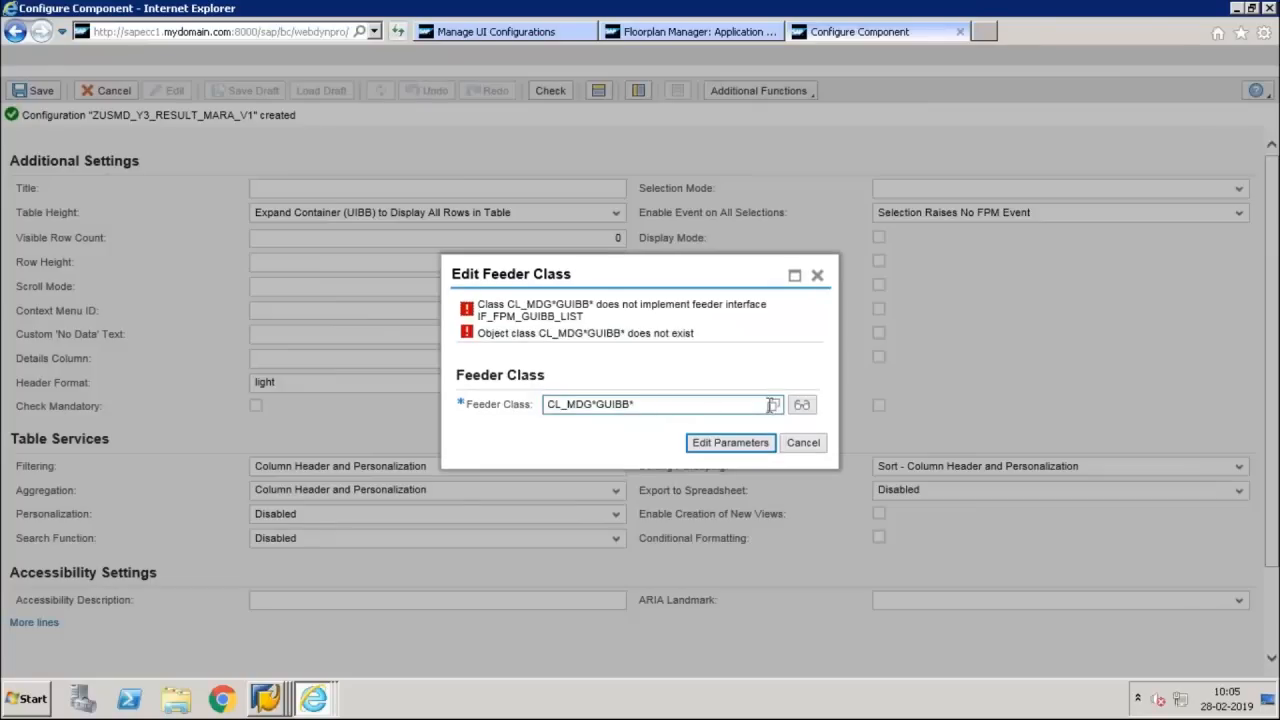
{"action": "key", "text": "F4"}
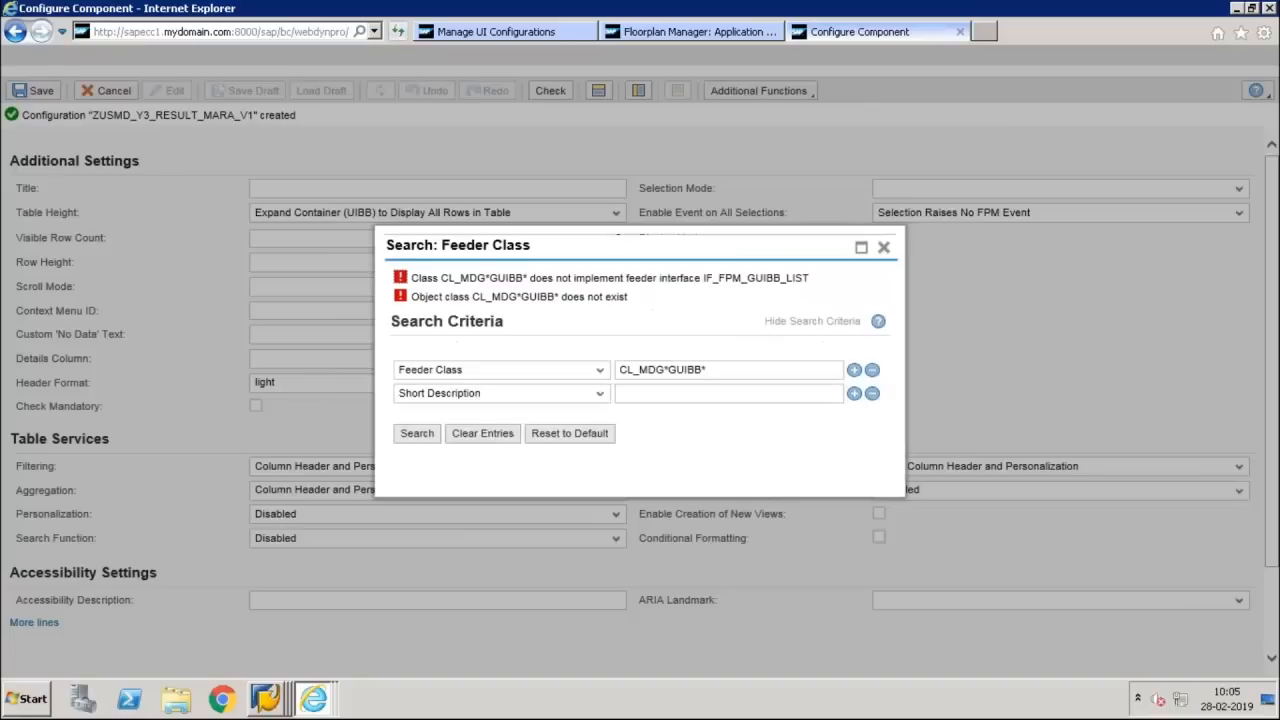
{"action": "left_click", "coordinate": [410, 438]}
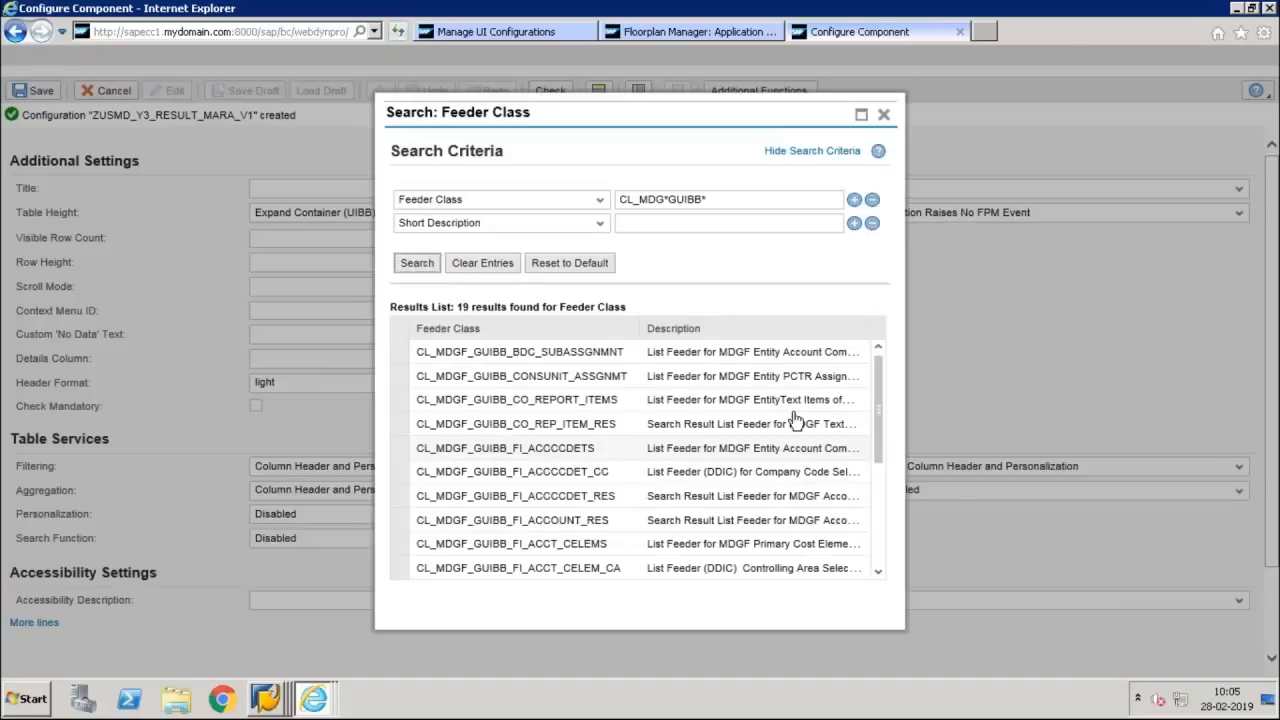
Choose CL_MDG_BS_GUIBB_RESULT as the feeder class and open its parameters for editing
{"action": "left_click_drag", "start_coordinate": [882, 408], "coordinate": [884, 493]}
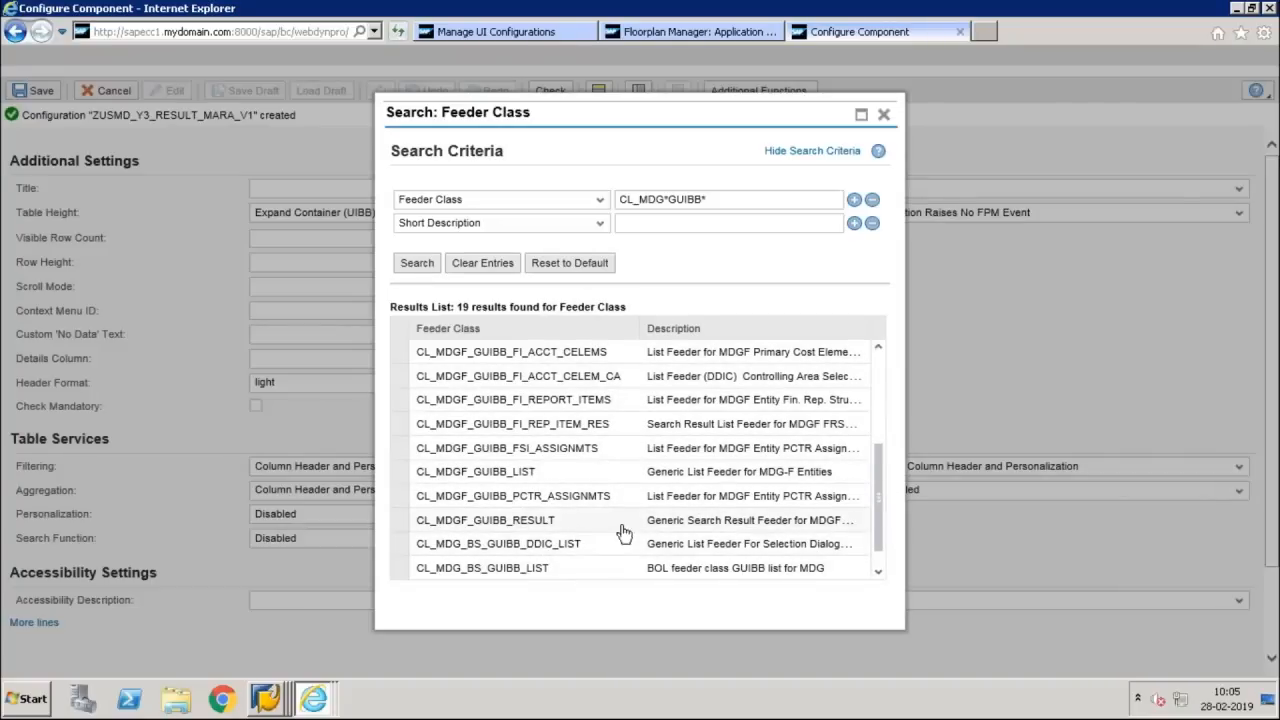
{"action": "left_click_drag", "start_coordinate": [878, 503], "coordinate": [878, 535]}
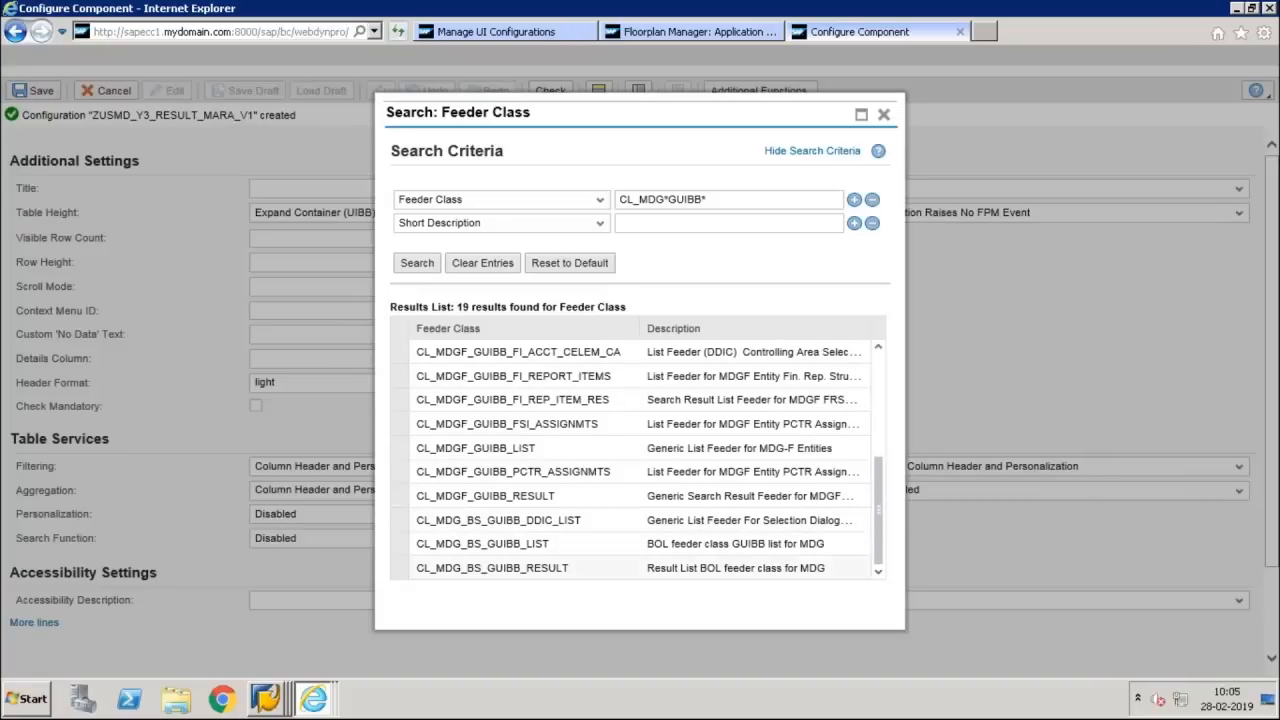
{"action": "left_click", "coordinate": [492, 568]}
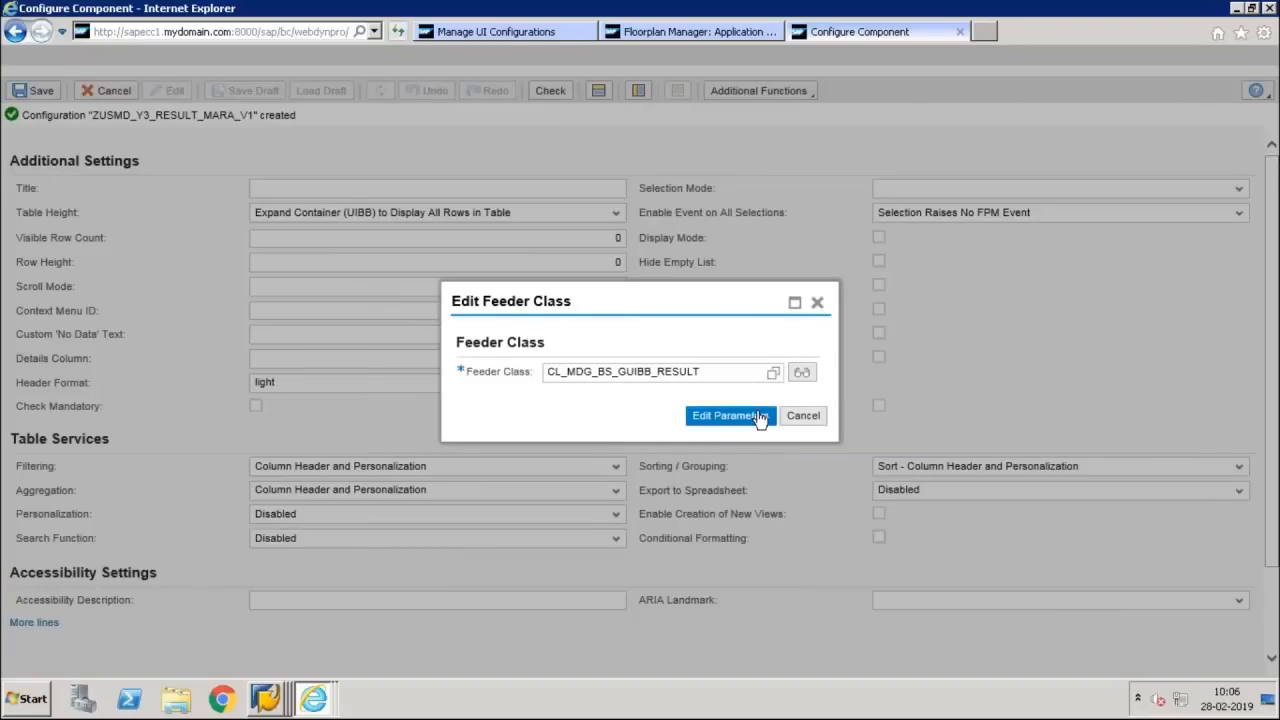
{"action": "left_click", "coordinate": [758, 416]}
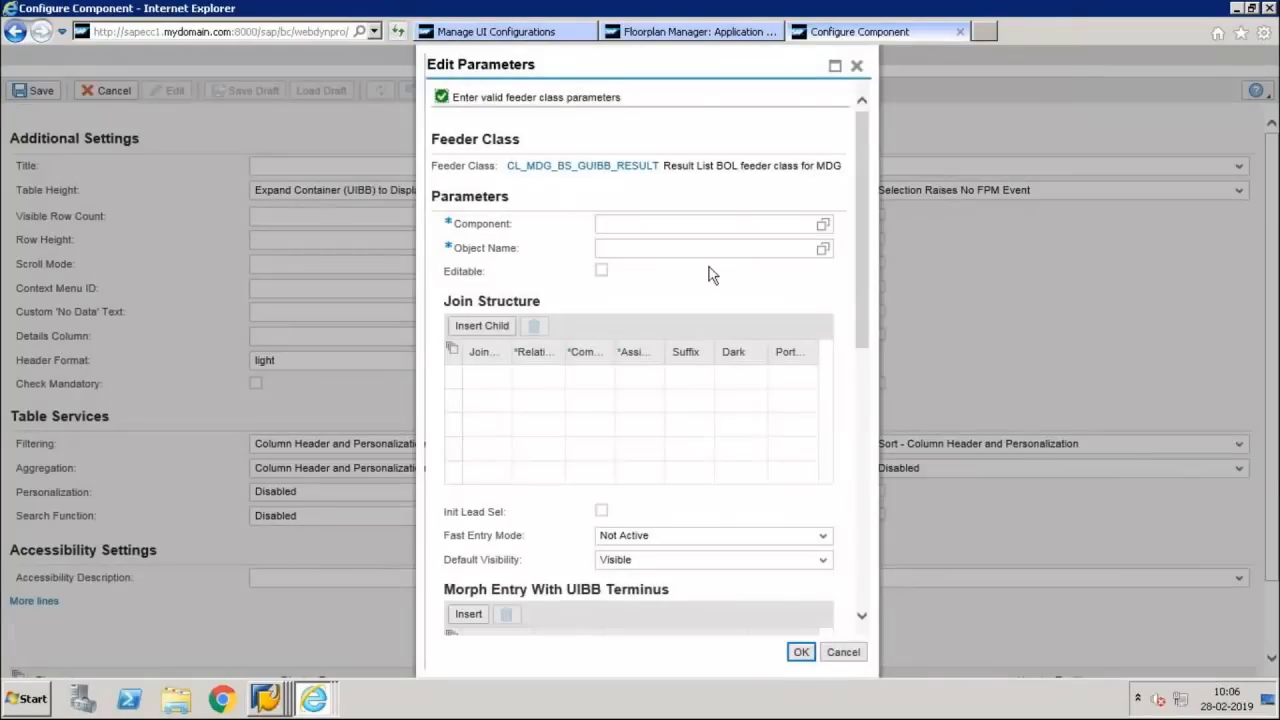
Set the feeder class parameters to Component ZSP_Y3 and Object Name MARA and accept them
{"action": "left_click", "coordinate": [735, 226]}
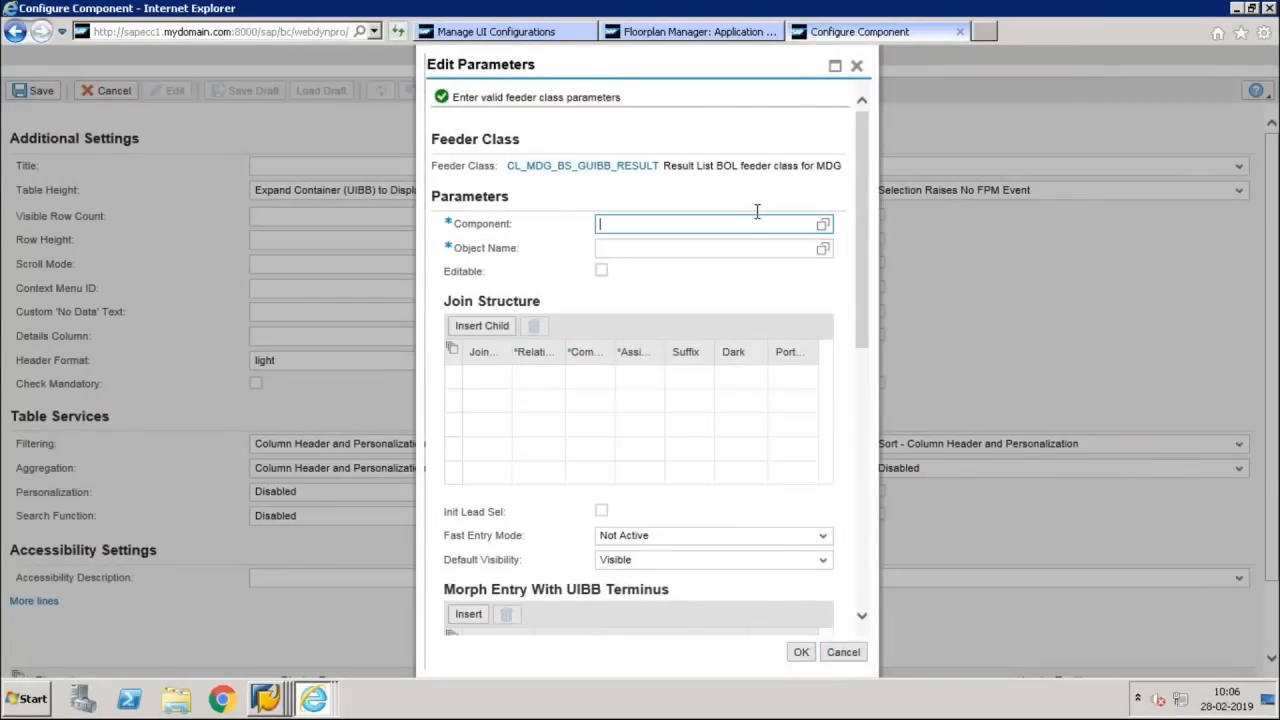
{"action": "type", "text": "z"}
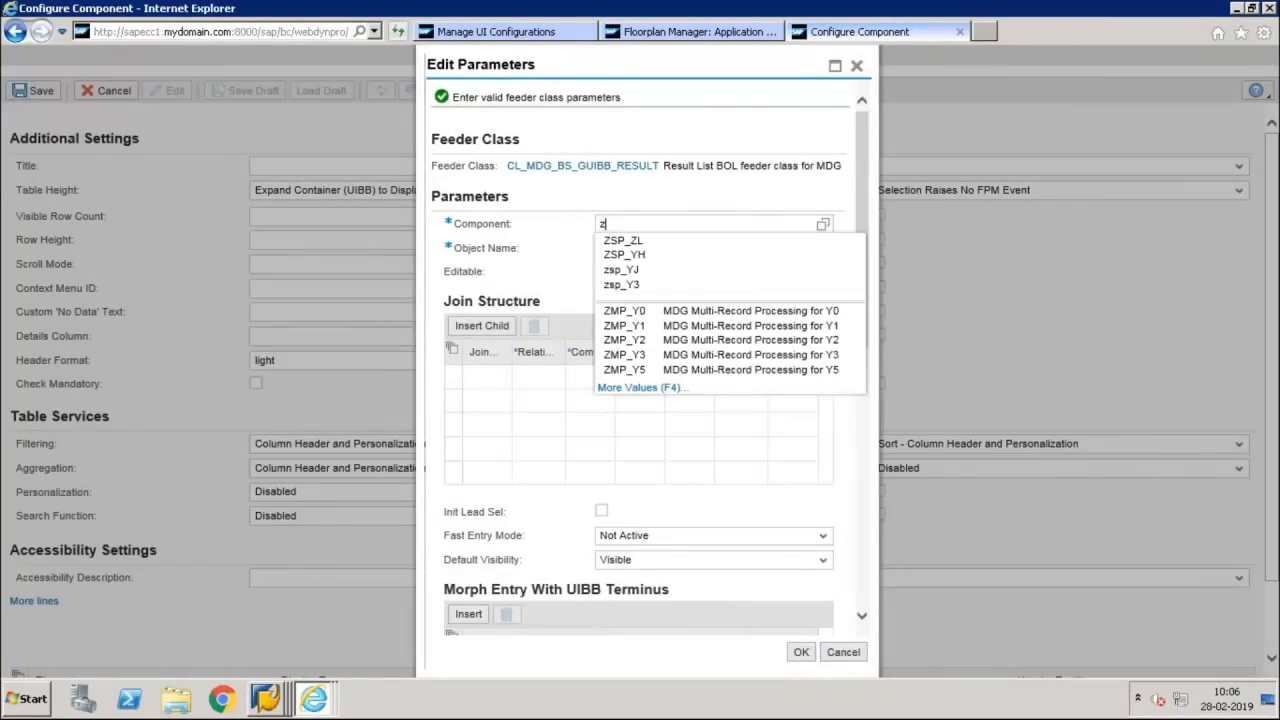
{"action": "key", "text": "Down"}
{"action": "key", "text": "Down"}
{"action": "key", "text": "Down"}
{"action": "key", "text": "Down"}
{"action": "key", "text": "Return"}
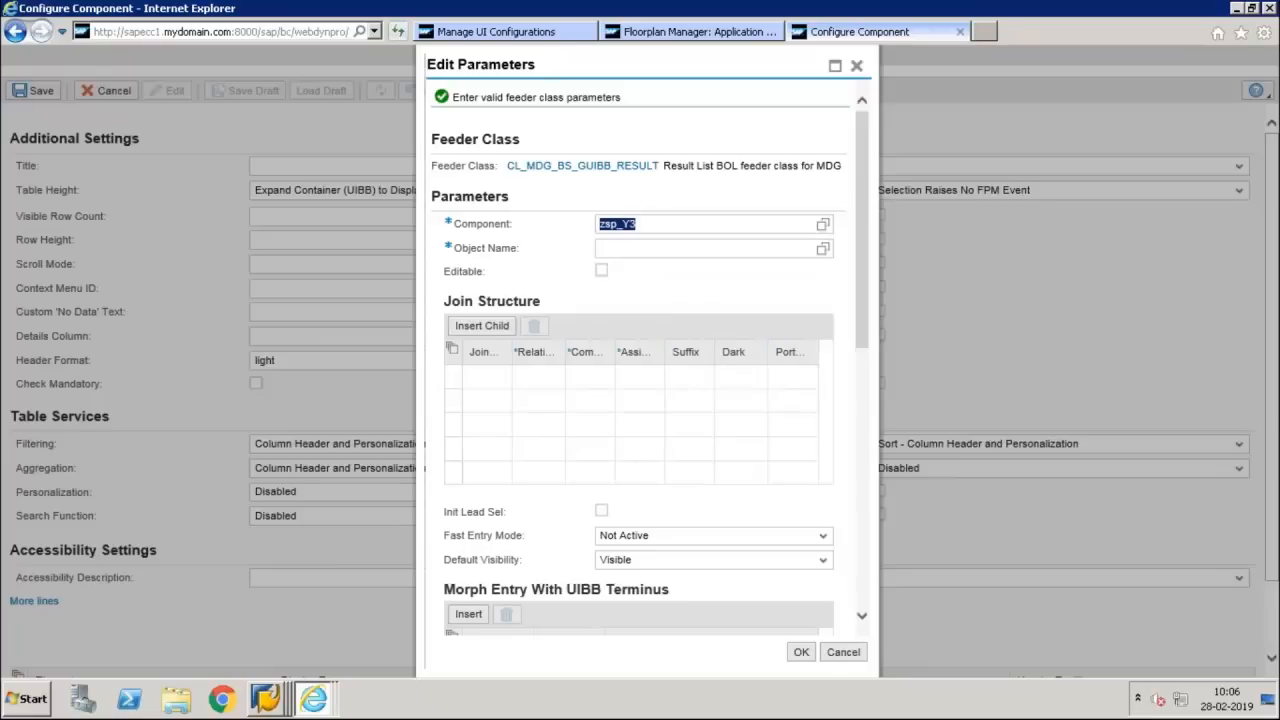
{"action": "left_click", "coordinate": [822, 248]}
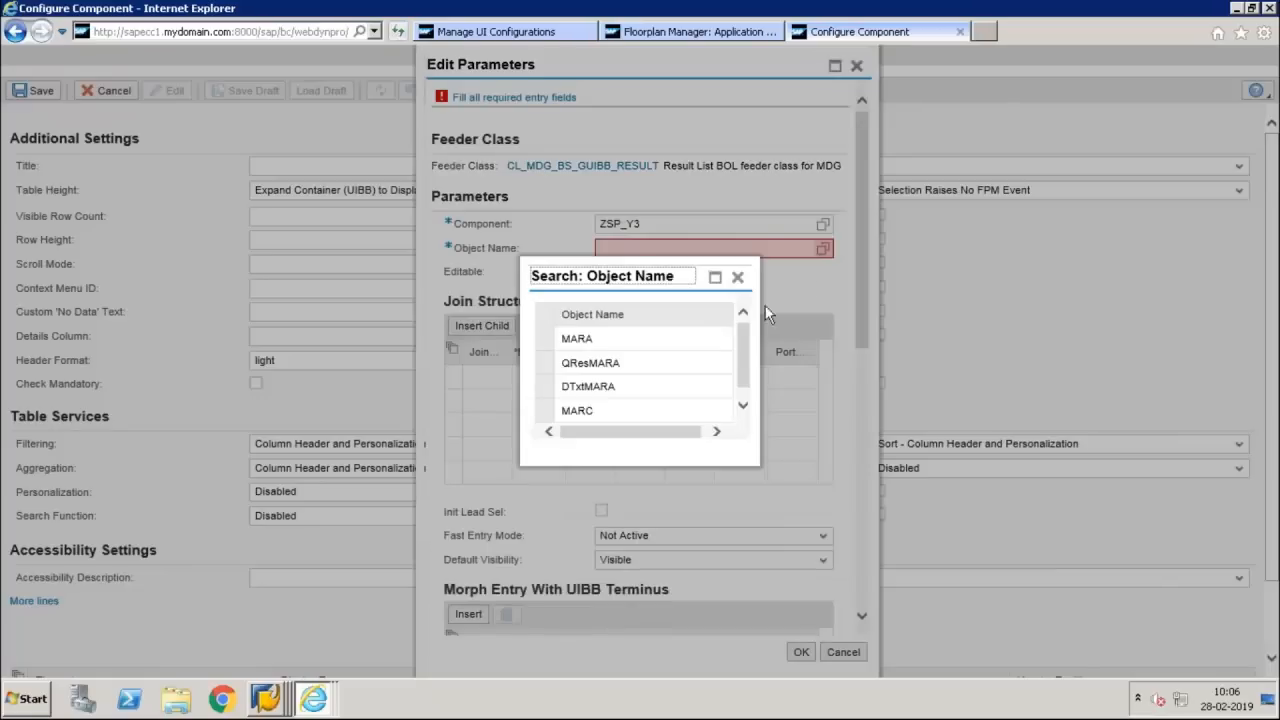
{"action": "left_click", "coordinate": [677, 346]}
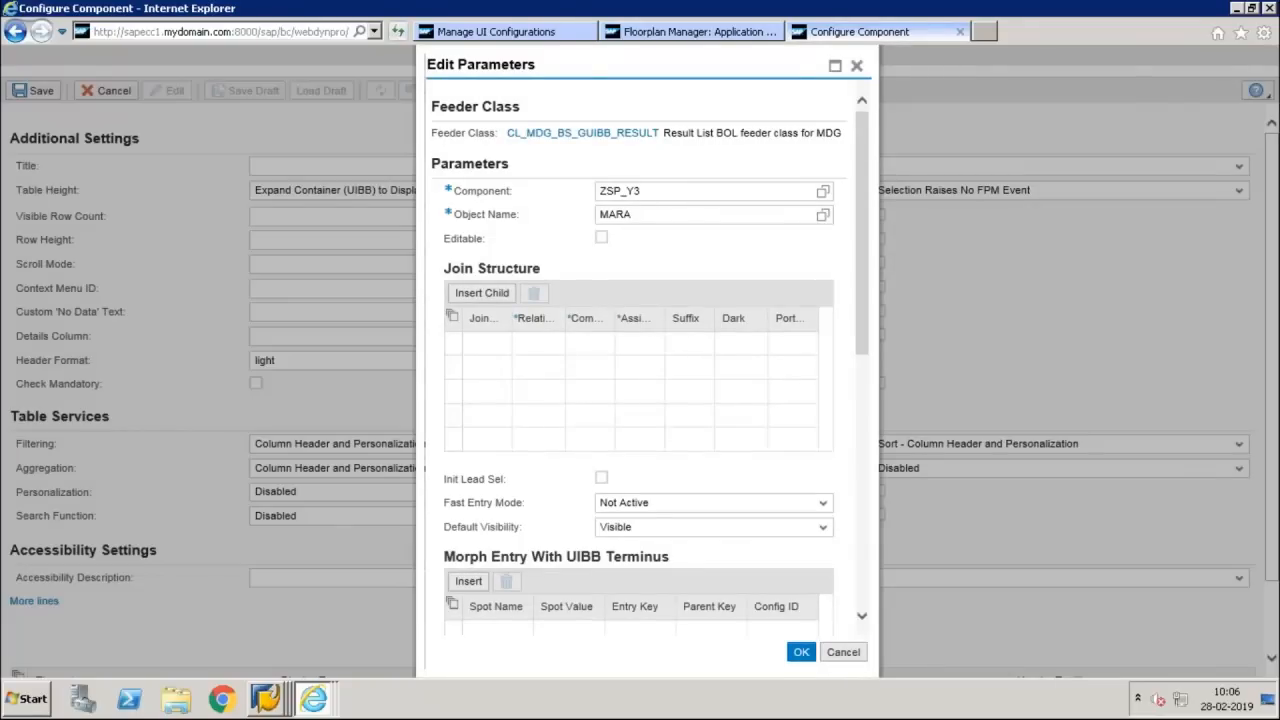
{"action": "left_click", "coordinate": [801, 651]}
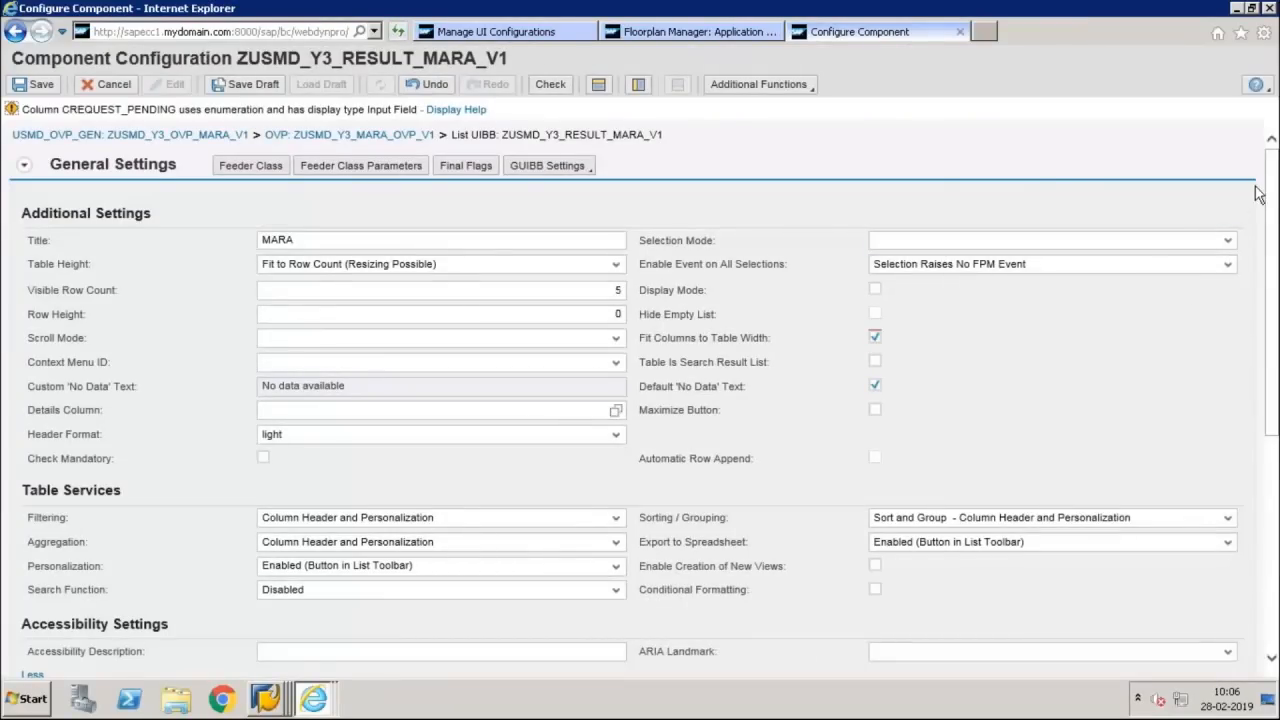
Set the display type of the CREQUEST_PENDING column in the List UIBB Schema to Image
{"action": "scroll", "coordinate": [1273, 358], "scroll_direction": "down", "scroll_amount": 2}
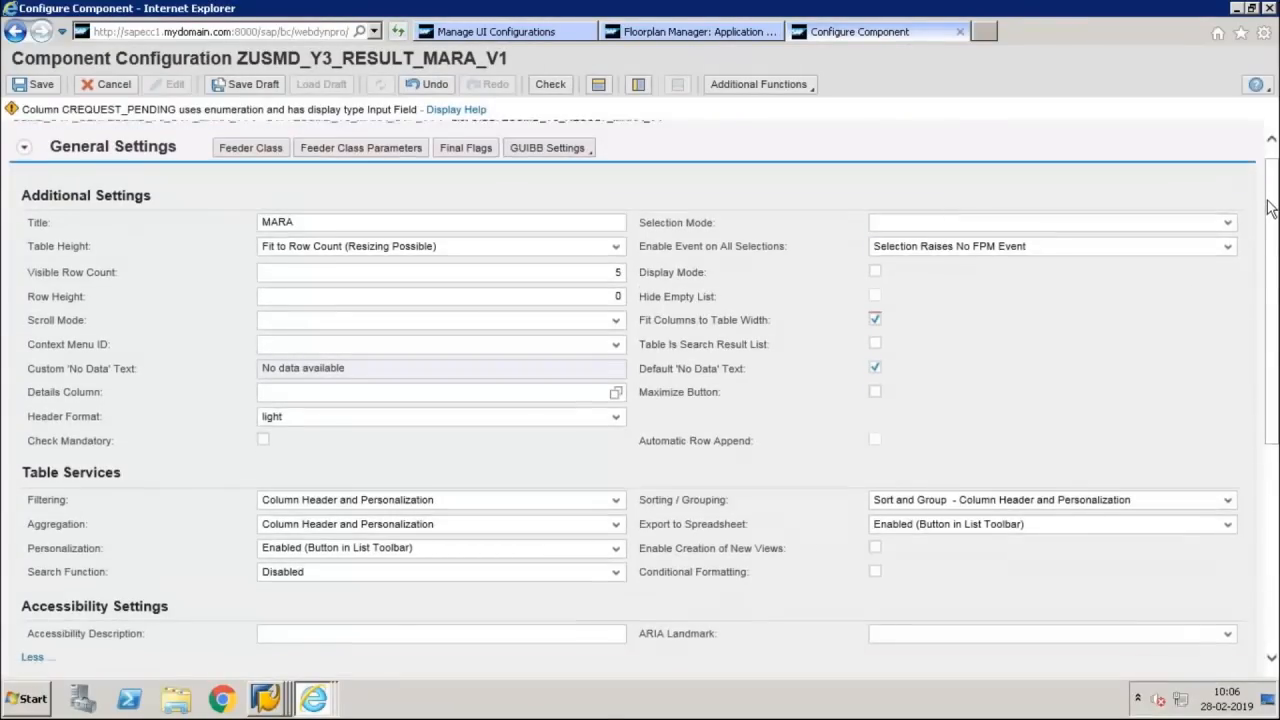
{"action": "scroll", "coordinate": [1273, 358], "scroll_direction": "down", "scroll_amount": 6}
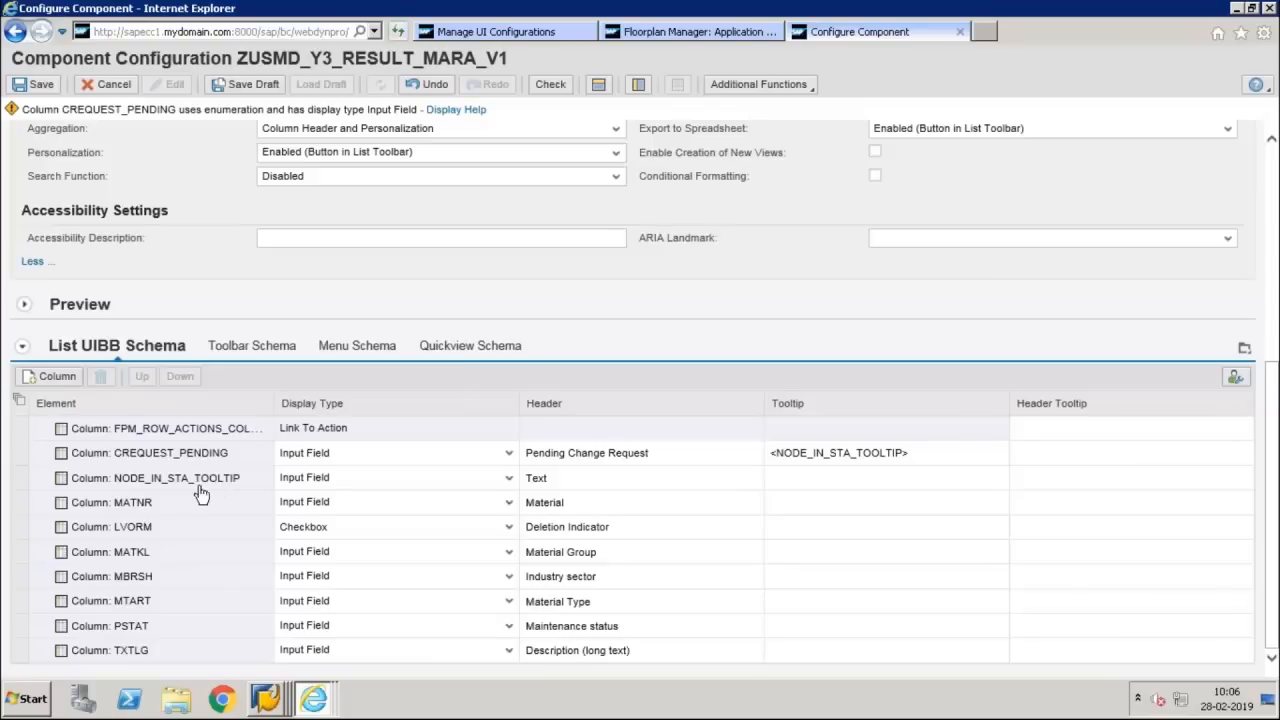
{"action": "left_click", "coordinate": [22, 460]}
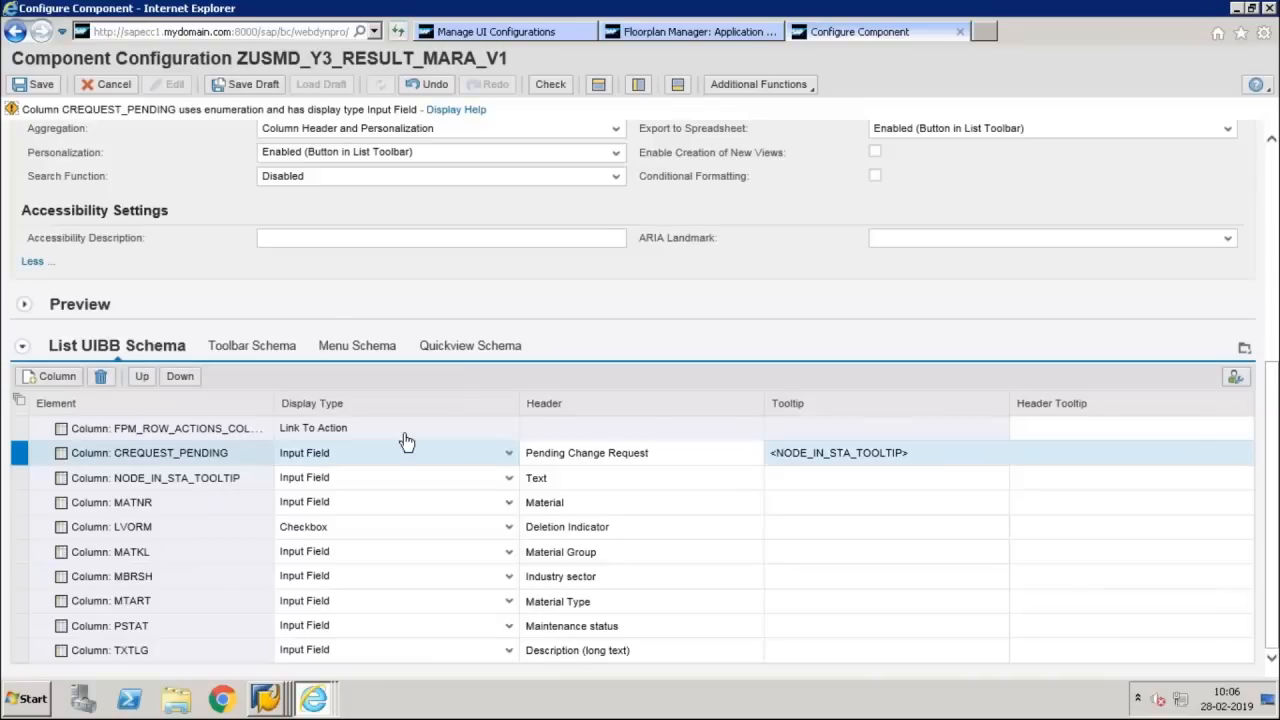
{"action": "left_click", "coordinate": [509, 455]}
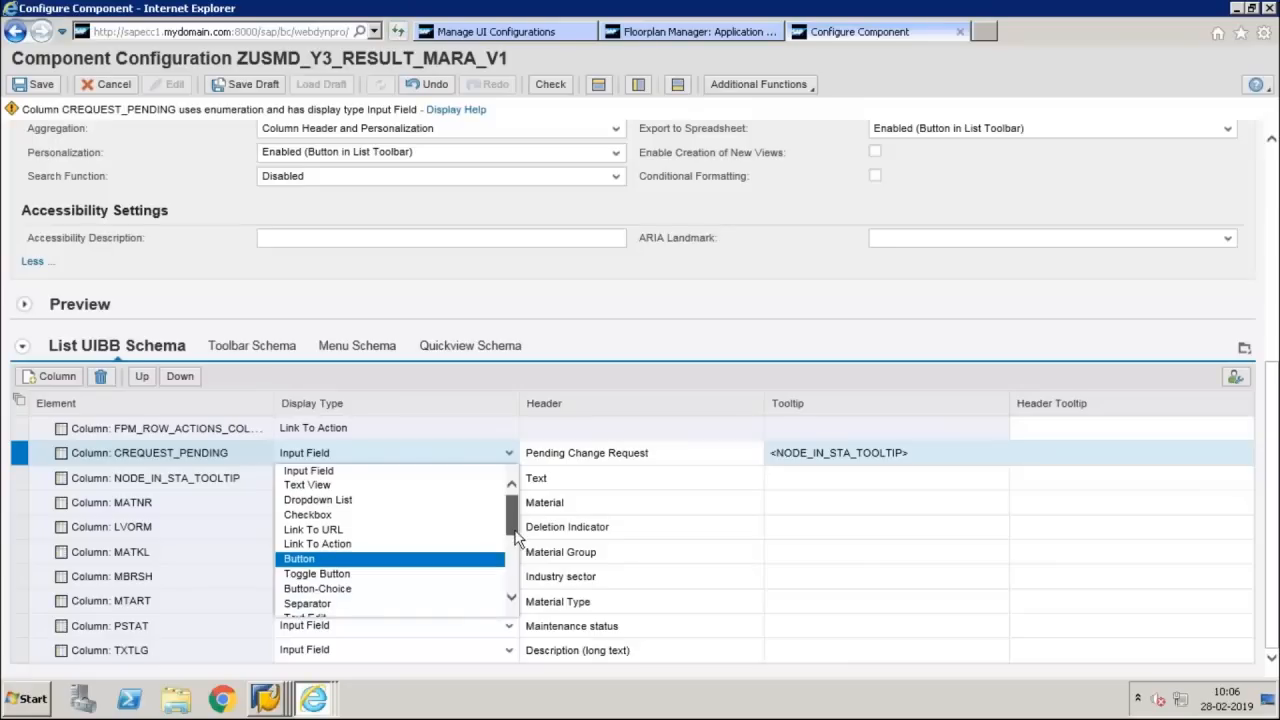
{"action": "left_click_drag", "start_coordinate": [517, 537], "coordinate": [517, 554]}
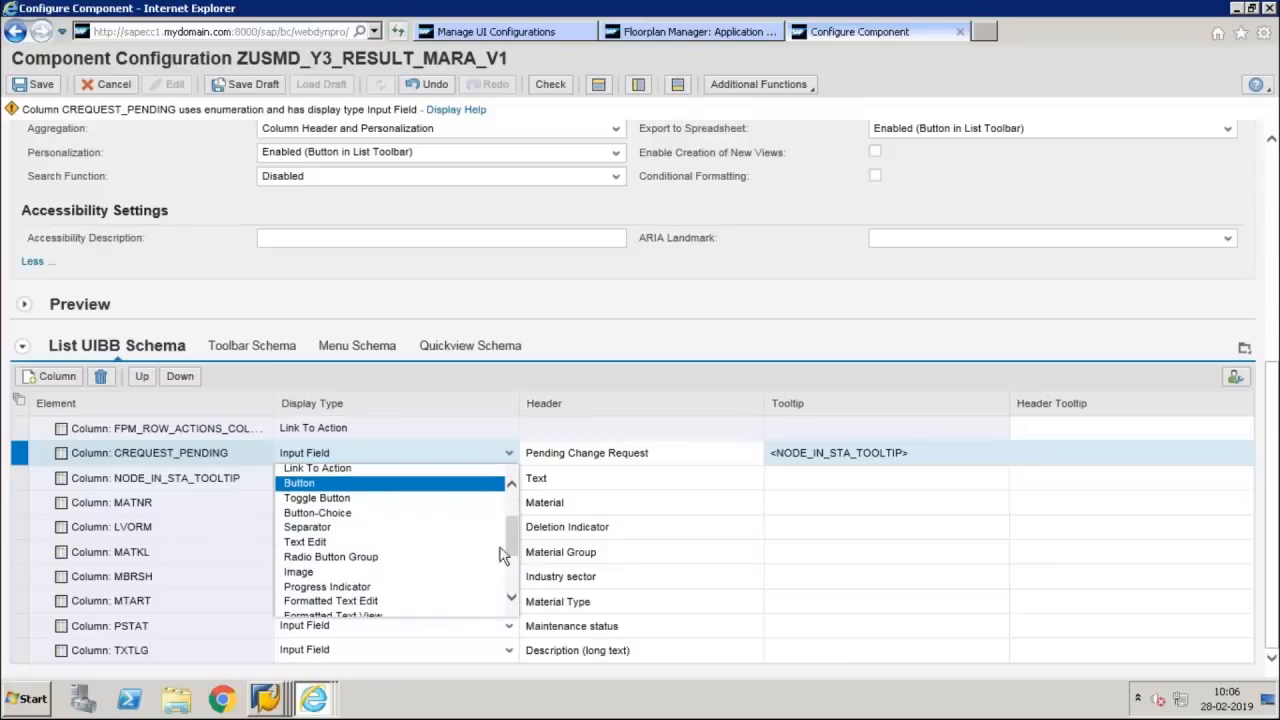
{"action": "left_click", "coordinate": [305, 573]}
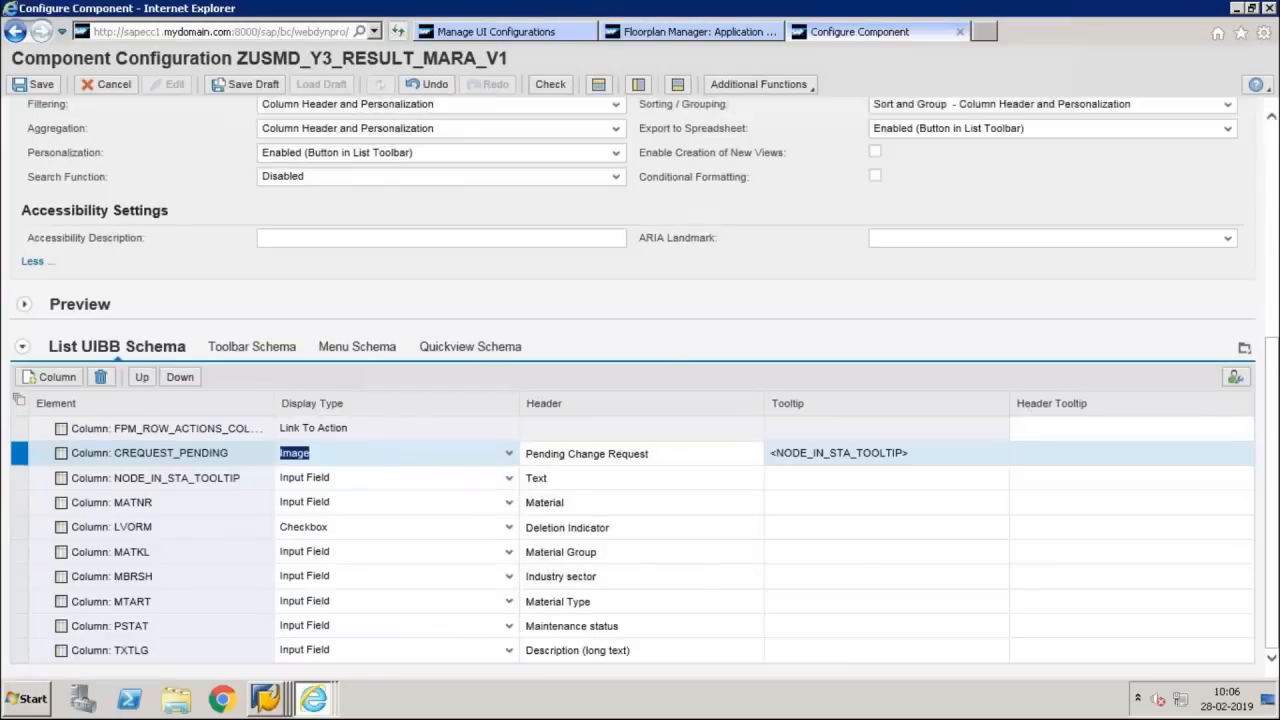
Delete the NODE_IN_STA_TOOLTIP and LVORM columns from the List UIBB Schema and save the configuration after previewing the list
{"action": "left_click", "coordinate": [21, 479]}
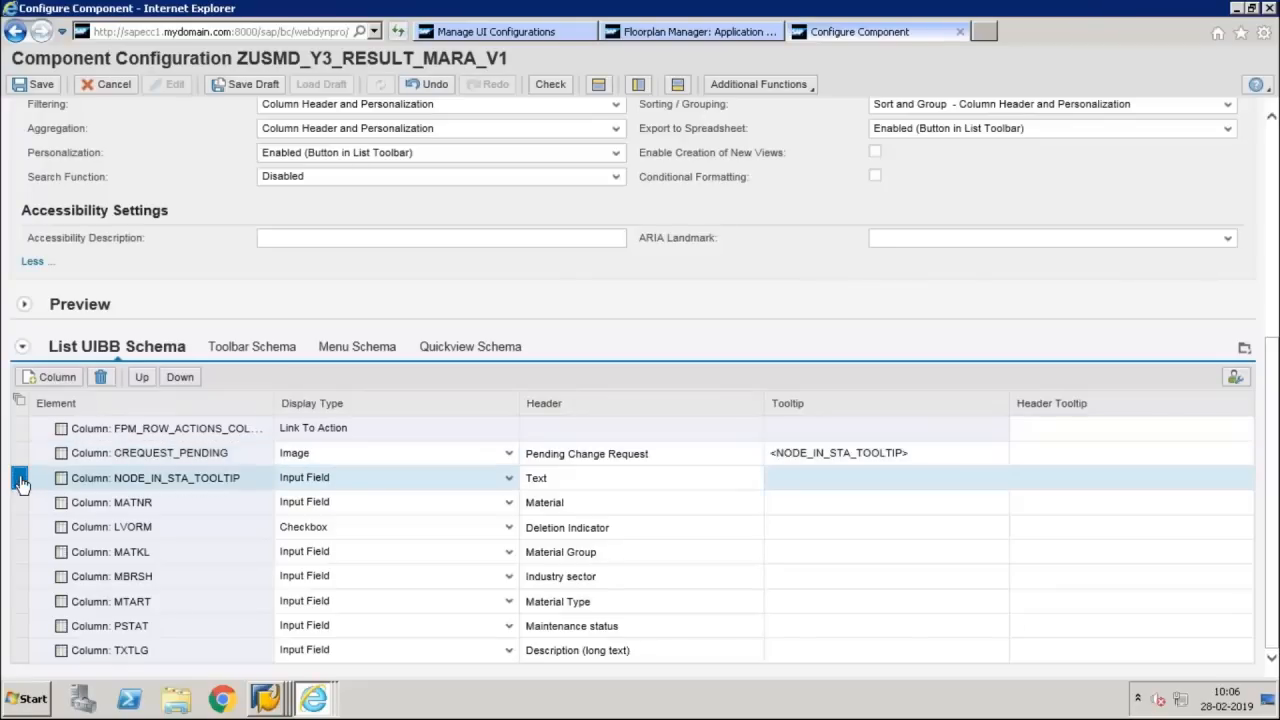
{"action": "left_click", "coordinate": [101, 377]}
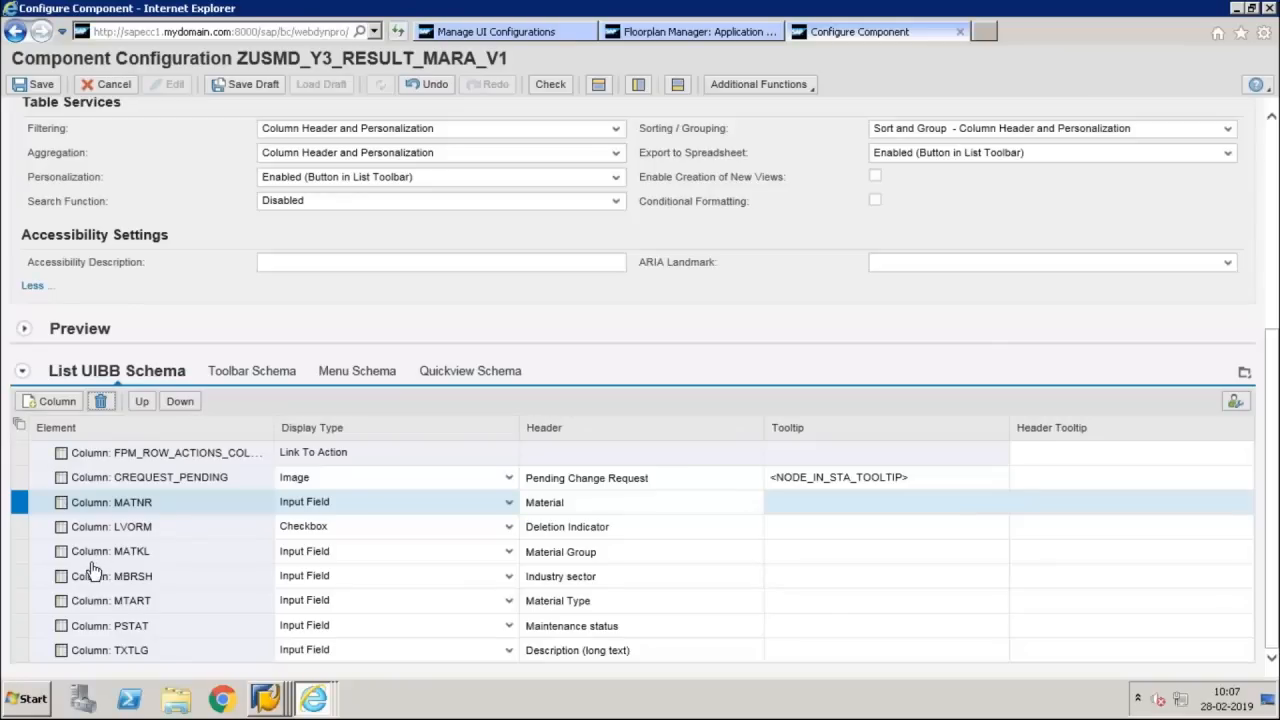
{"action": "left_click", "coordinate": [20, 528]}
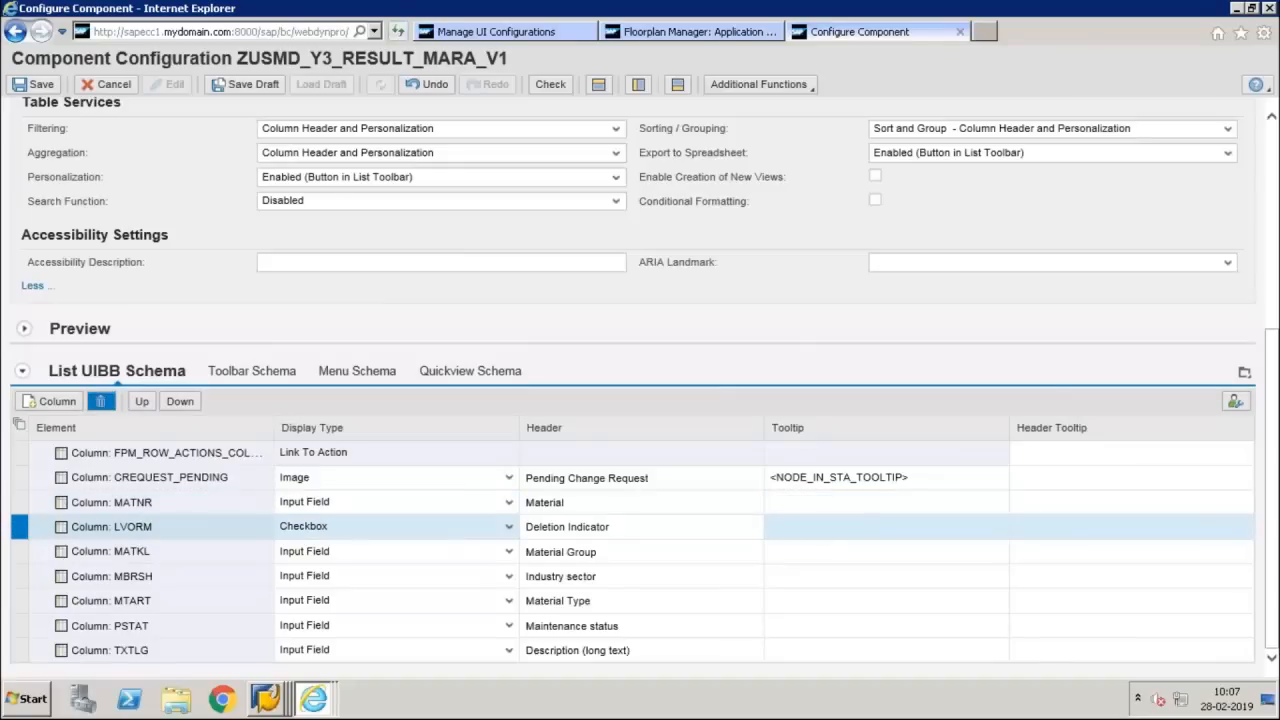
{"action": "left_click", "coordinate": [100, 401]}
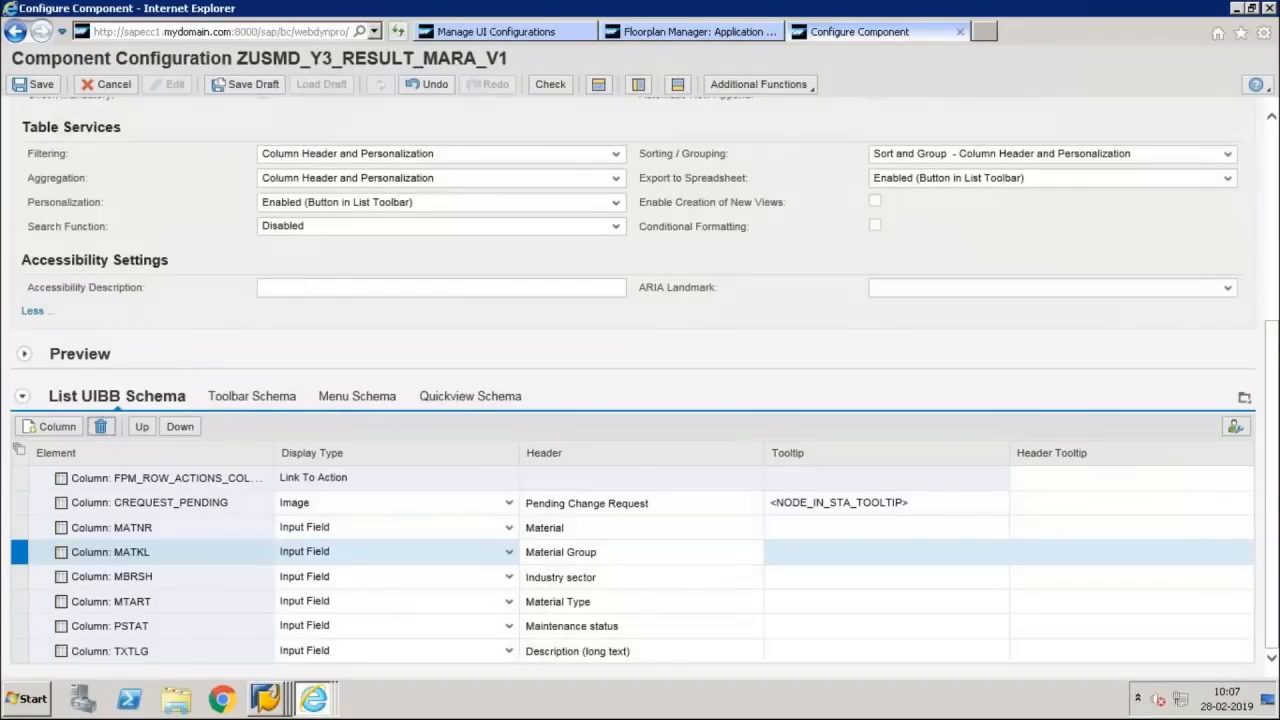
{"action": "left_click", "coordinate": [24, 354]}
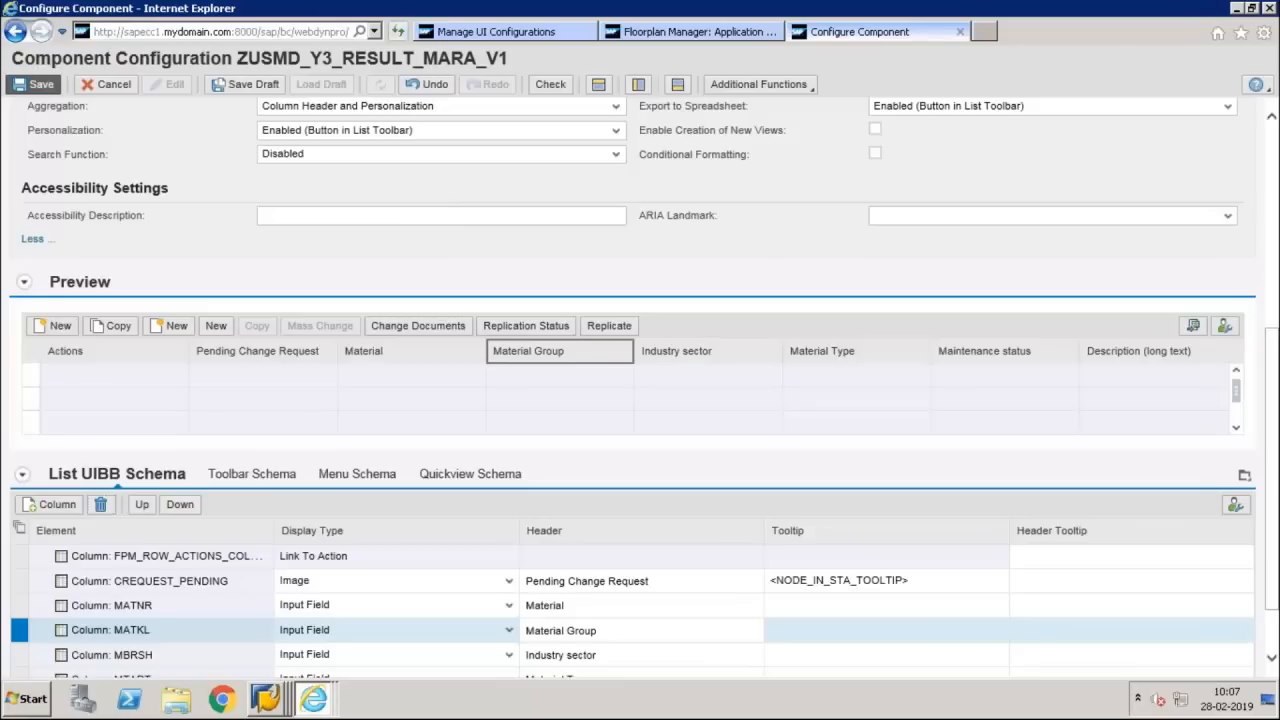
{"action": "left_click", "coordinate": [35, 84]}
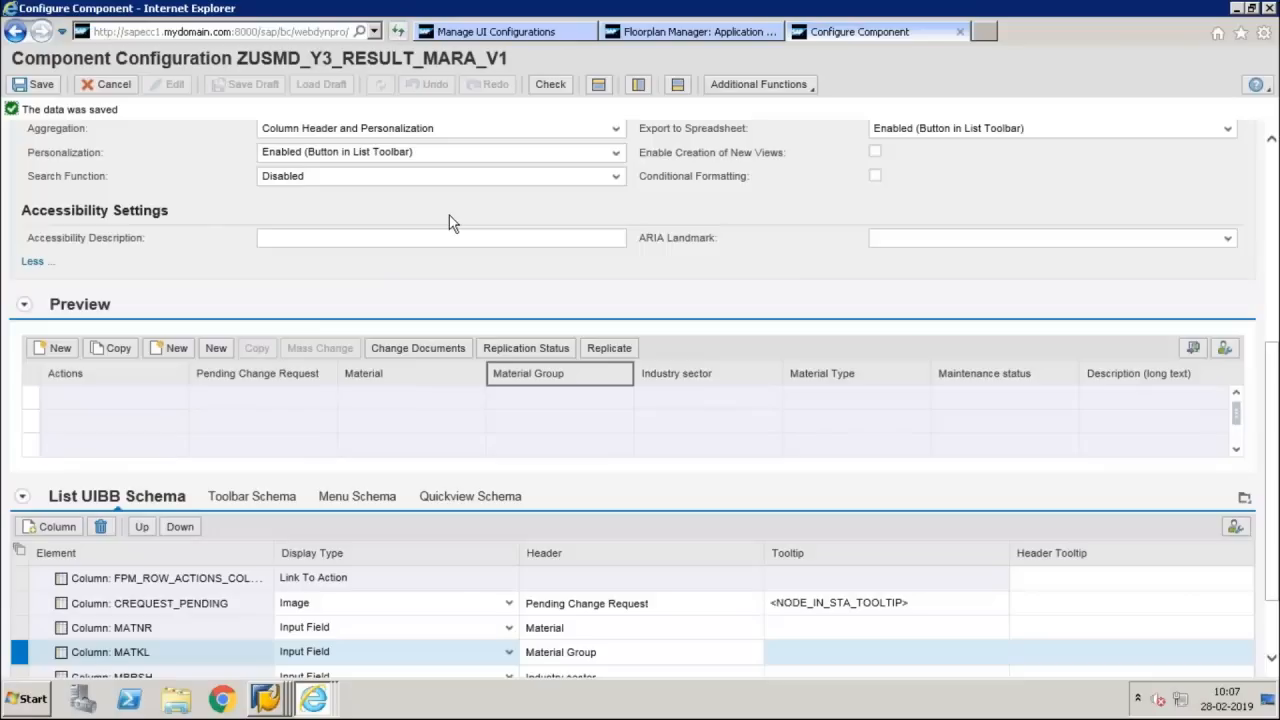
Go back to the overview page configuration ZUSMD_Y3_MARA_OVP_V1
{"action": "left_click", "coordinate": [741, 32]}
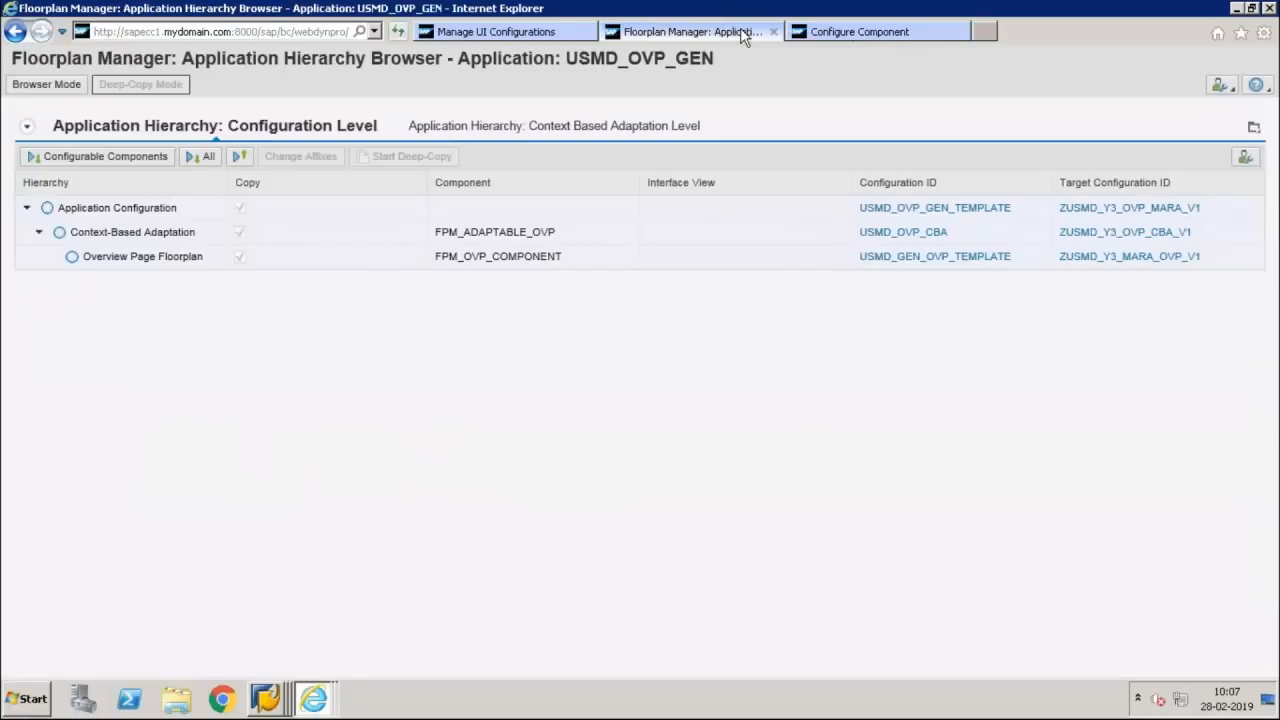
{"action": "left_click", "coordinate": [820, 32]}
{"action": "left_click", "coordinate": [1271, 168]}
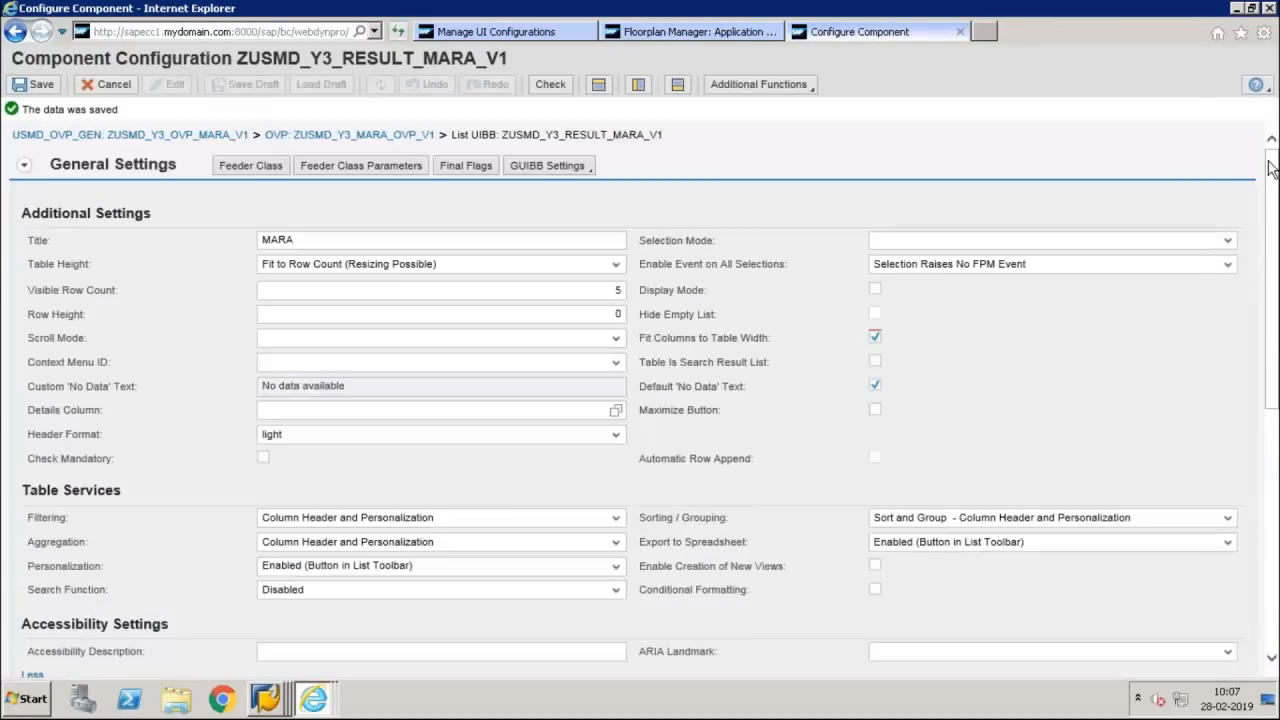
{"action": "left_click", "coordinate": [542, 135]}
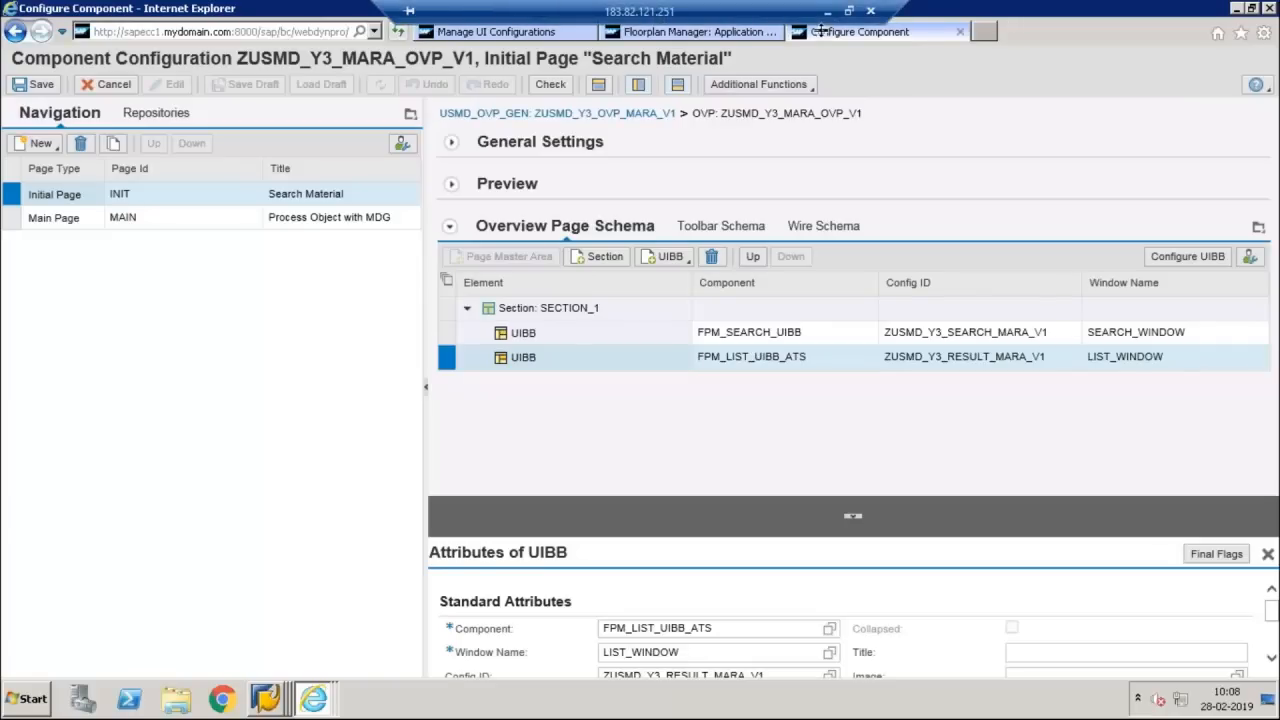
Switch to the UI Modelling page in OneNote and start a second item in the numbered Steps list
{"action": "left_click", "coordinate": [827, 13]}
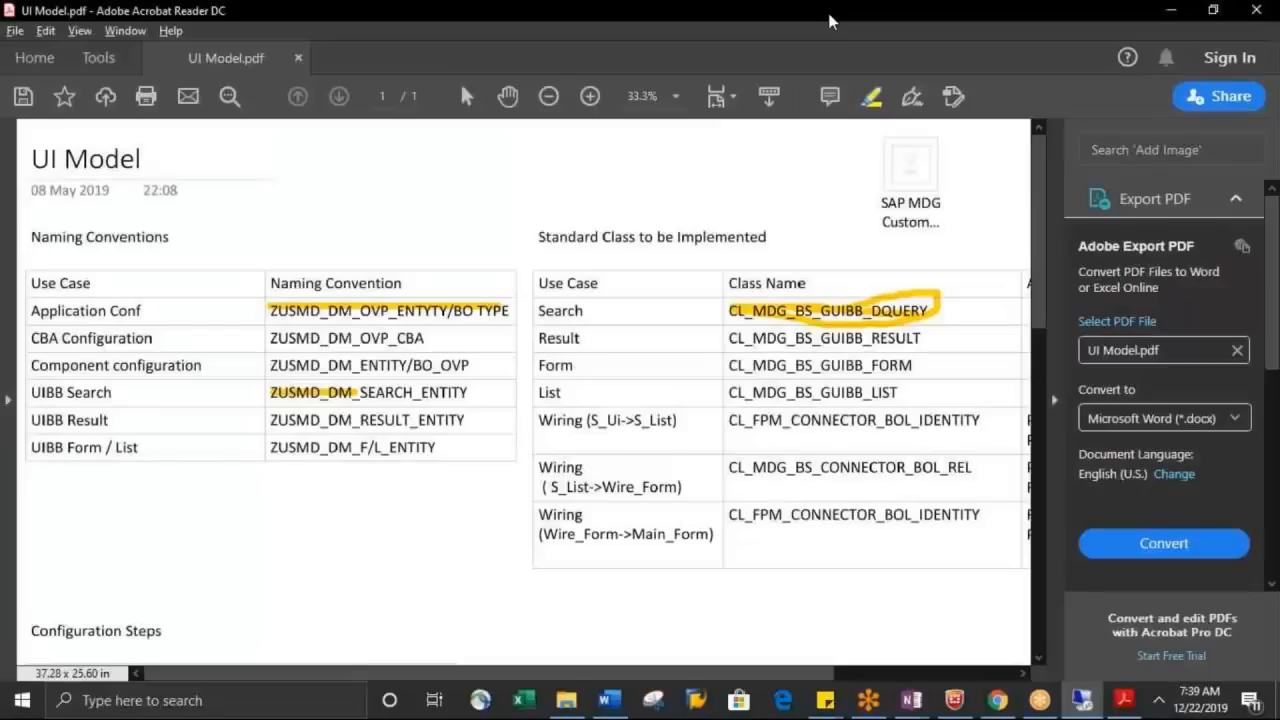
{"action": "left_click", "coordinate": [915, 702]}
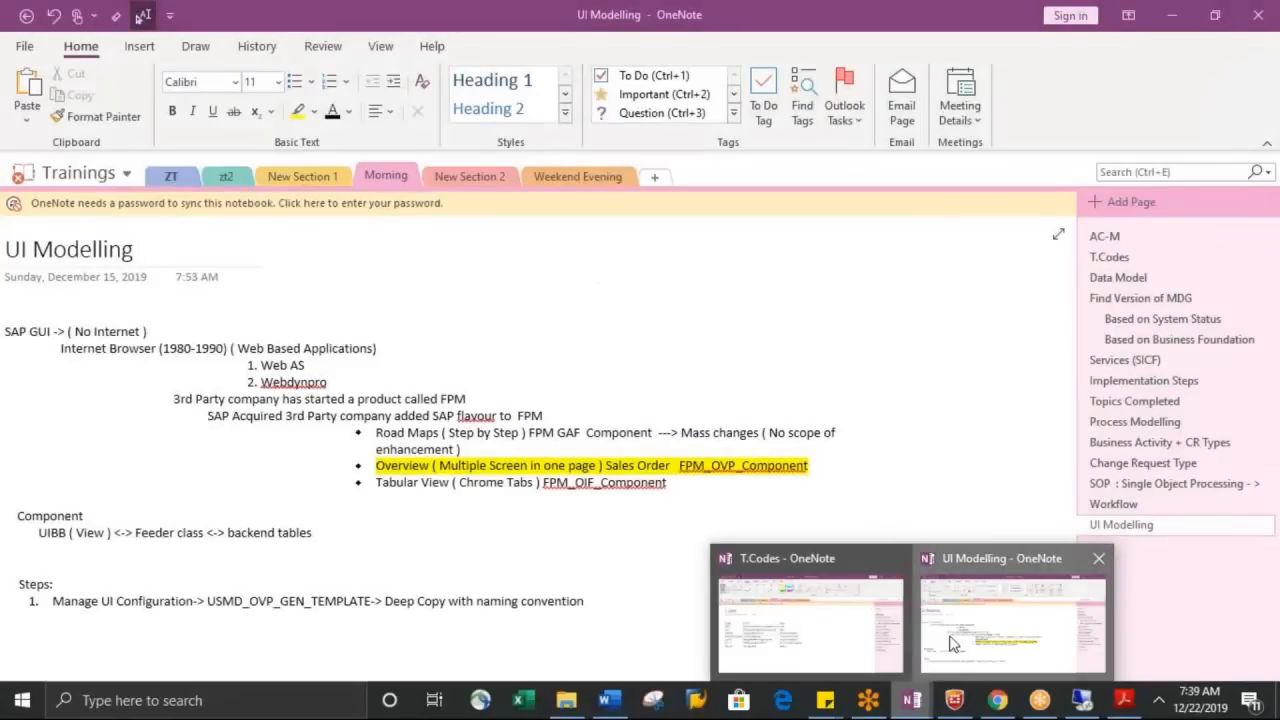
{"action": "left_click", "coordinate": [950, 643]}
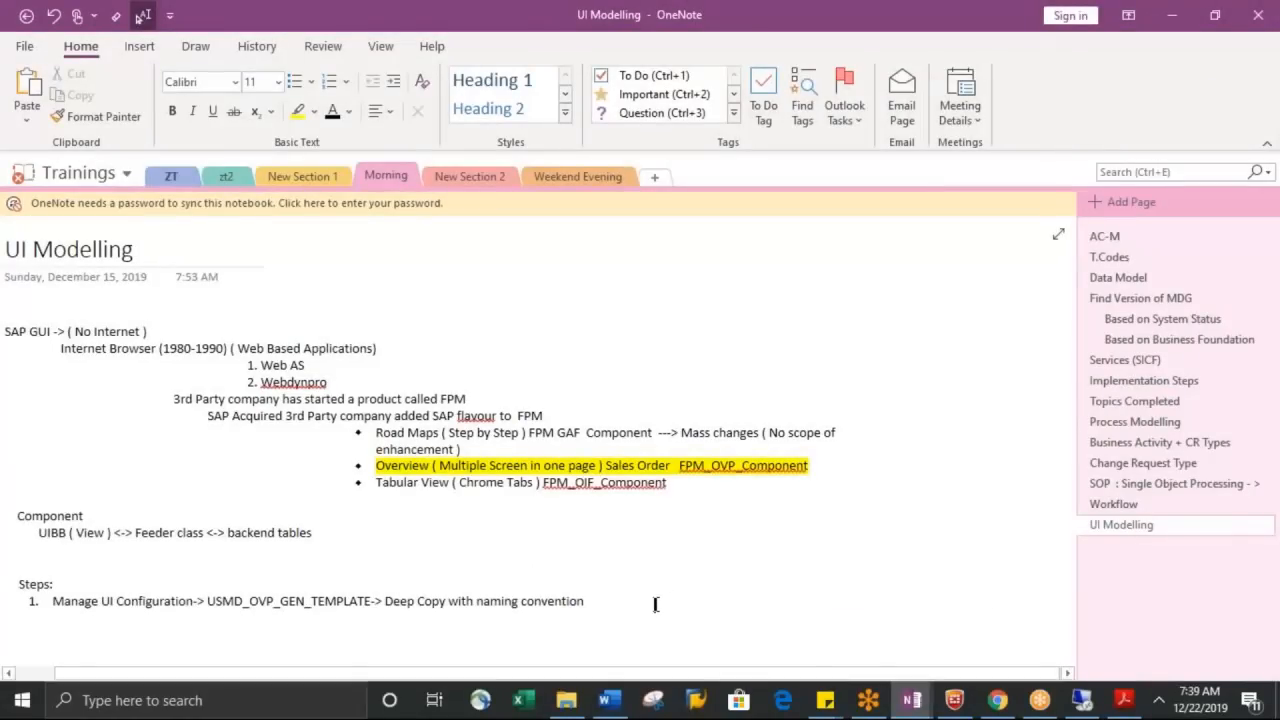
{"action": "left_click", "coordinate": [588, 600]}
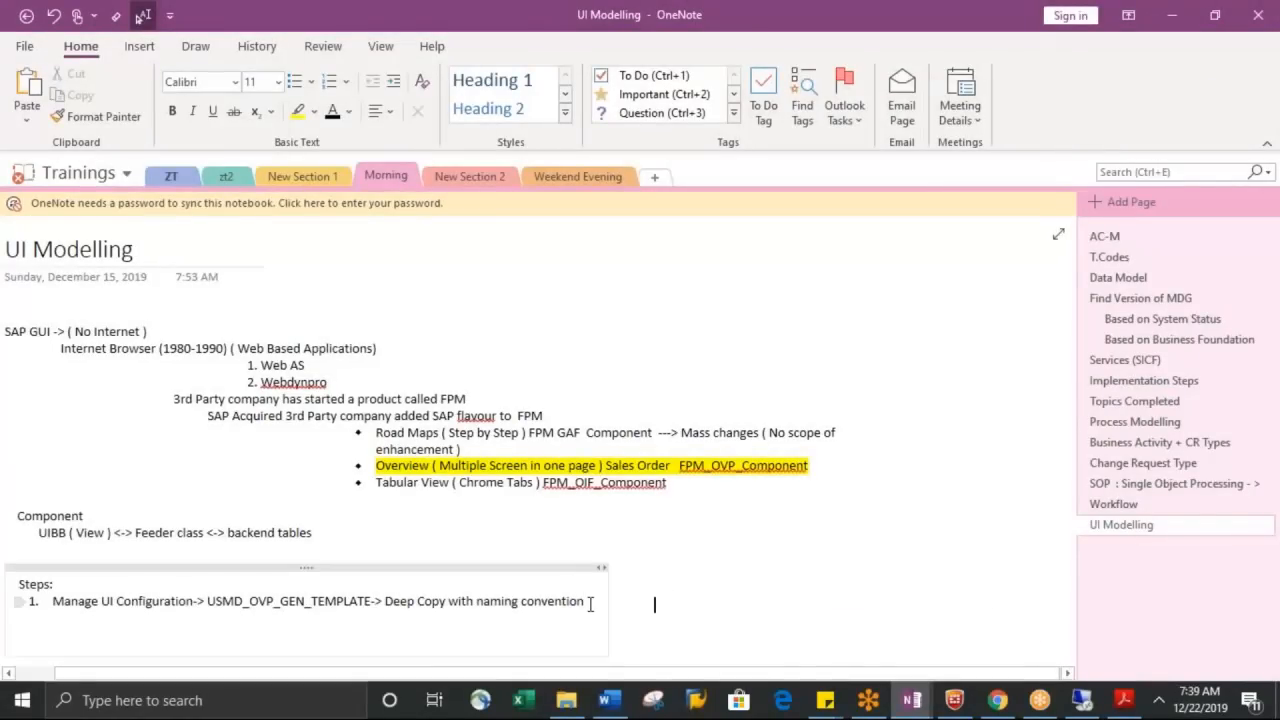
{"action": "key", "text": "Return"}
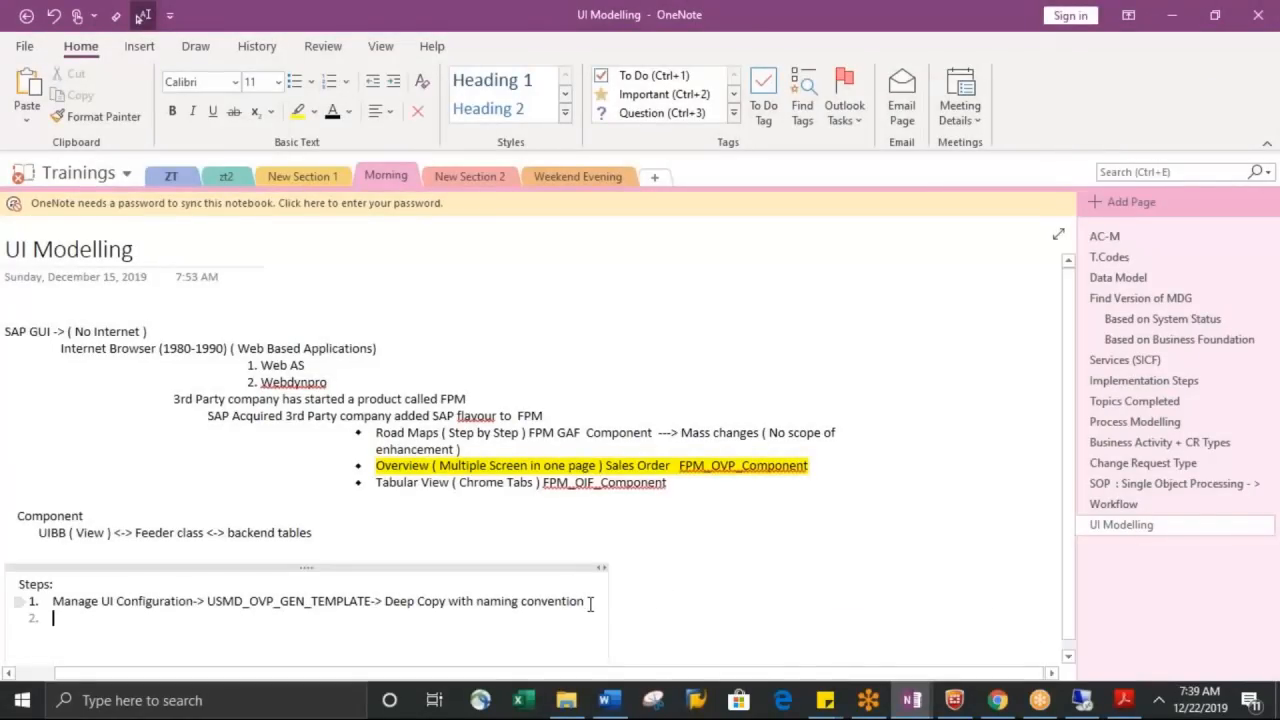
Begin item 2 of the Steps list with "At Application configuration level,"
{"action": "type", "text": "We ass"}
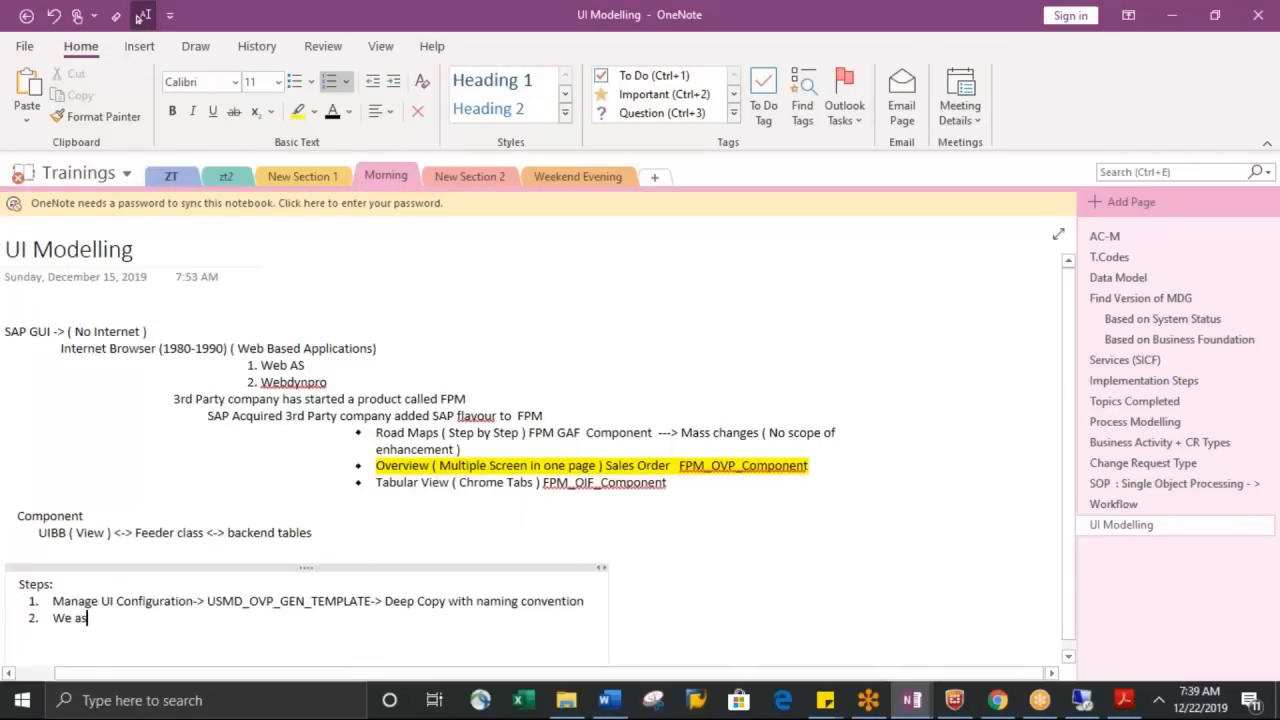
{"action": "key", "text": "BackSpace"}
{"action": "key", "text": "BackSpace"}
{"action": "key", "text": "BackSpace"}
{"action": "key", "text": "BackSpace"}
{"action": "key", "text": "BackSpace"}
{"action": "key", "text": "BackSpace"}
{"action": "type", "text": "At Application condifur"}
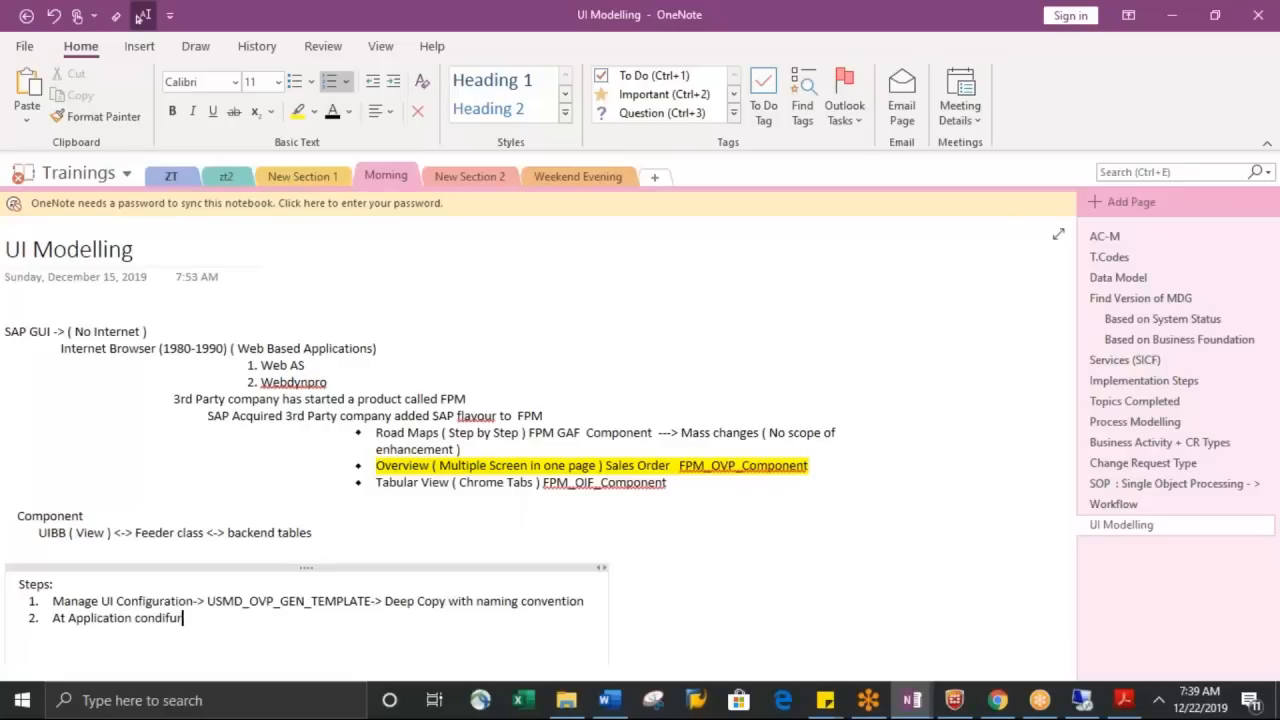
{"action": "key", "text": "BackSpace"}
{"action": "key", "text": "BackSpace"}
{"action": "key", "text": "BackSpace"}
{"action": "key", "text": "BackSpace"}
{"action": "key", "text": "BackSpace"}
{"action": "type", "text": "figuration level, we a"}
{"action": "key", "text": "BackSpace"}
{"action": "key", "text": "BackSpace"}
{"action": "key", "text": "BackSpace"}
{"action": "key", "text": "BackSpace"}
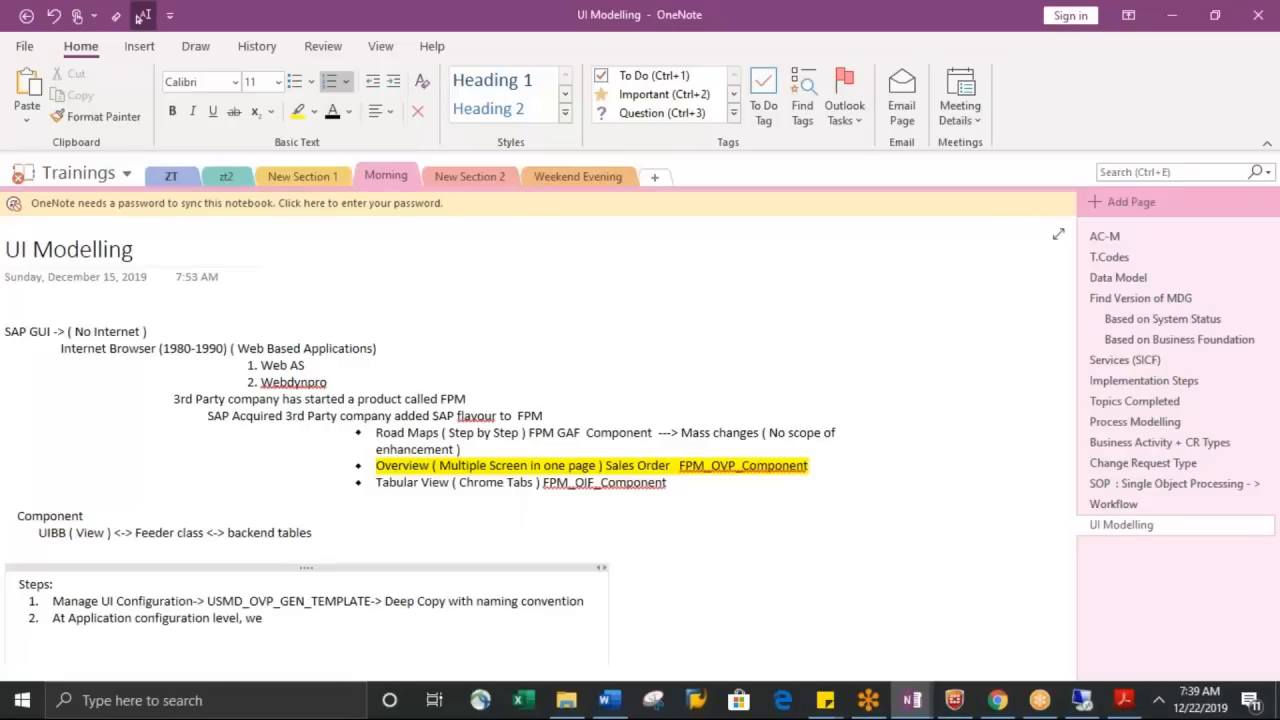
Complete item 2 of the Steps list with "assign the BO Type code"
{"action": "type", "text": "assig"}
{"action": "type", "text": "n the BPT"}
{"action": "key", "text": "BackSpace"}
{"action": "key", "text": "BackSpace"}
{"action": "key", "text": "BackSpace"}
{"action": "type", "text": "BO Type"}
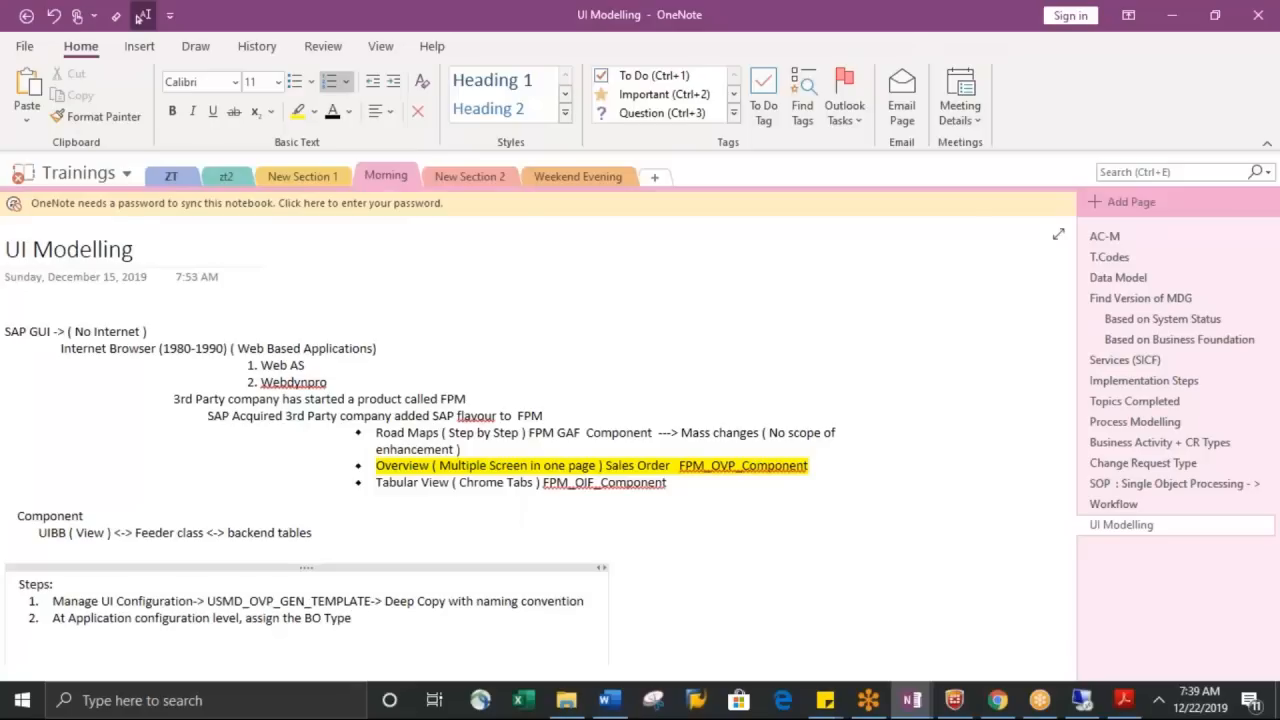
{"action": "type", "text": " code"}
Add item 3 to the Steps list: "Create the initial Page with search and result UIBB's"
{"action": "key", "text": "Return"}
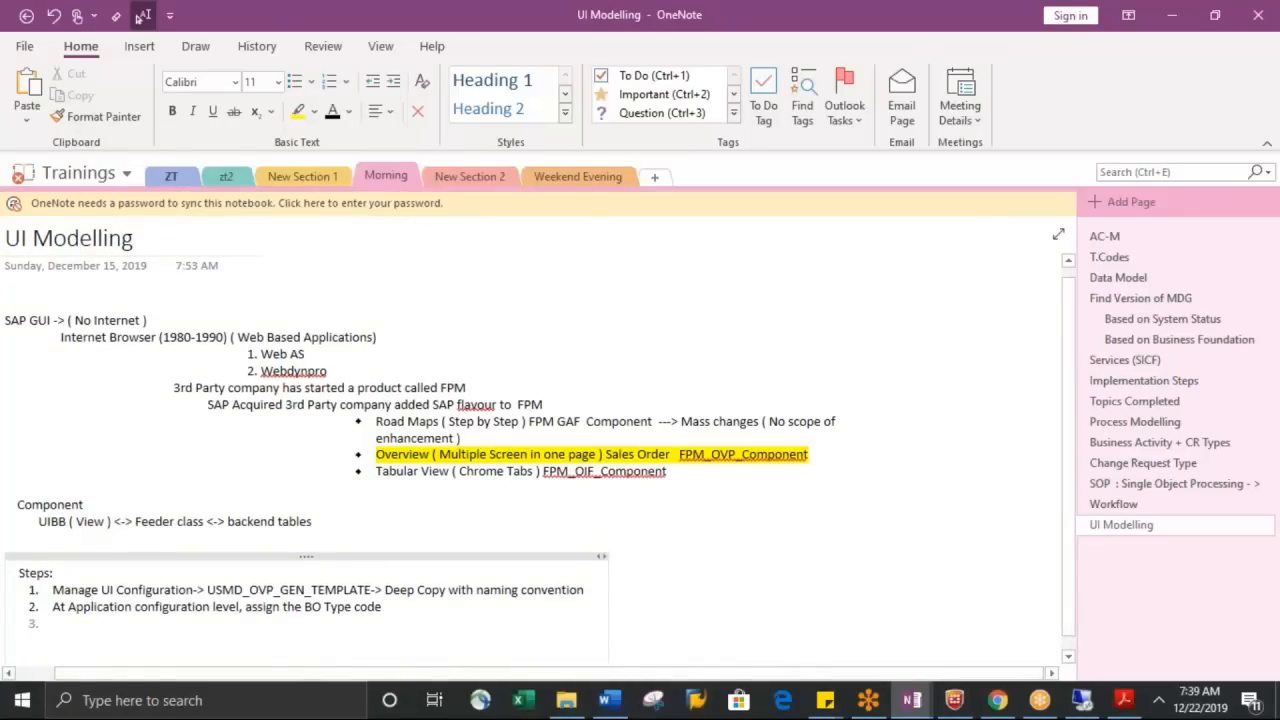
{"action": "type", "text": "Create the"}
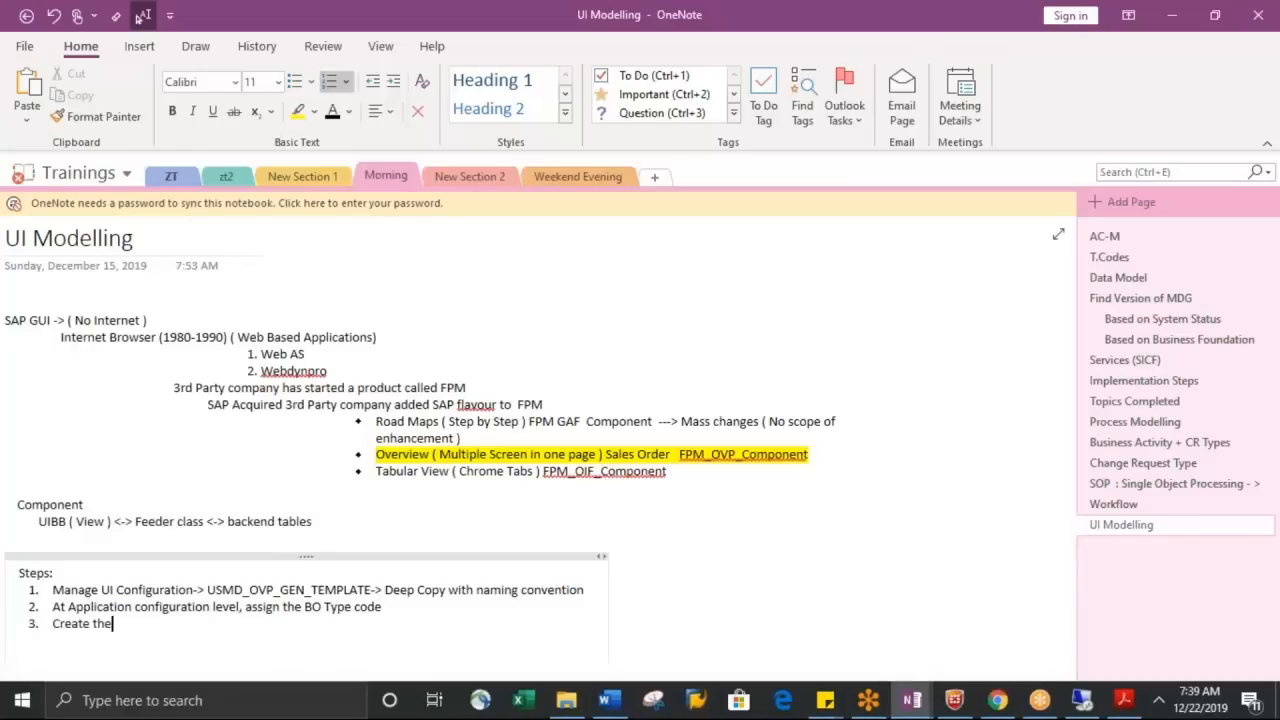
{"action": "type", "text": " initial Page with sear"}
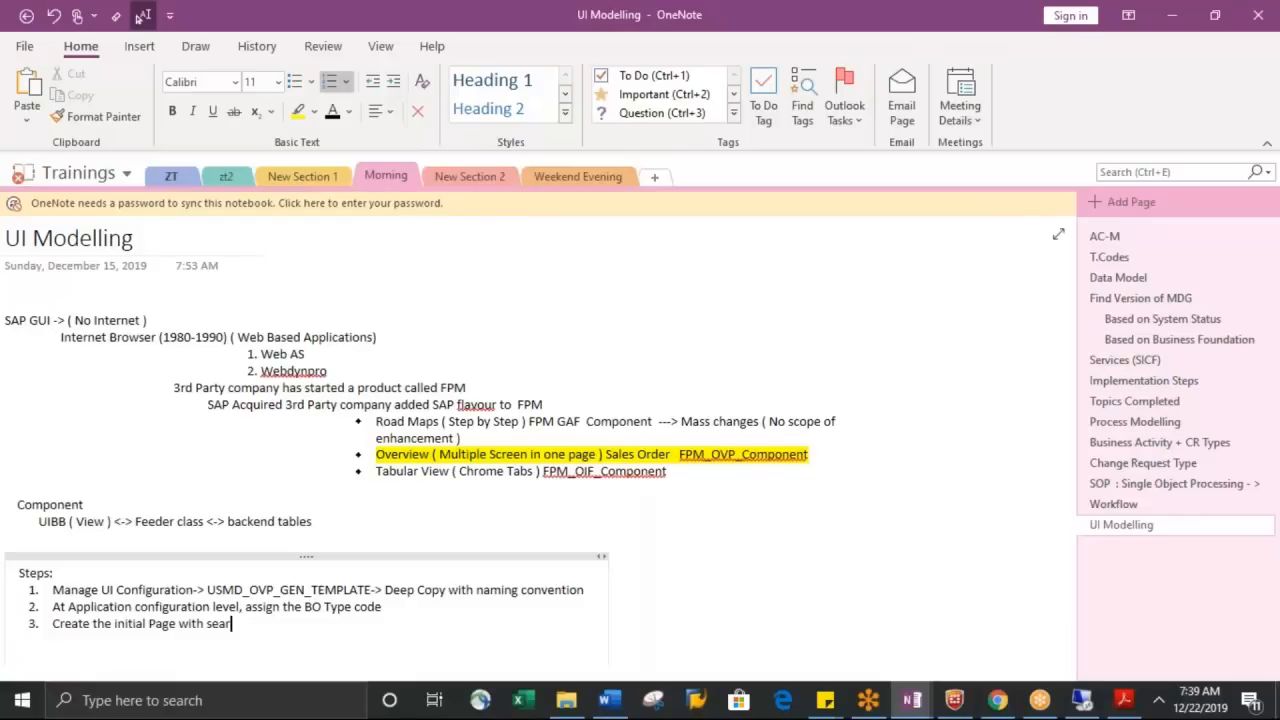
{"action": "type", "text": "ch "}
{"action": "type", "text": "and resu"}
{"action": "type", "text": "lt a"}
{"action": "key", "text": "BackSpace"}
{"action": "key", "text": "BackSpace"}
{"action": "type", "text": "UIBB's"}
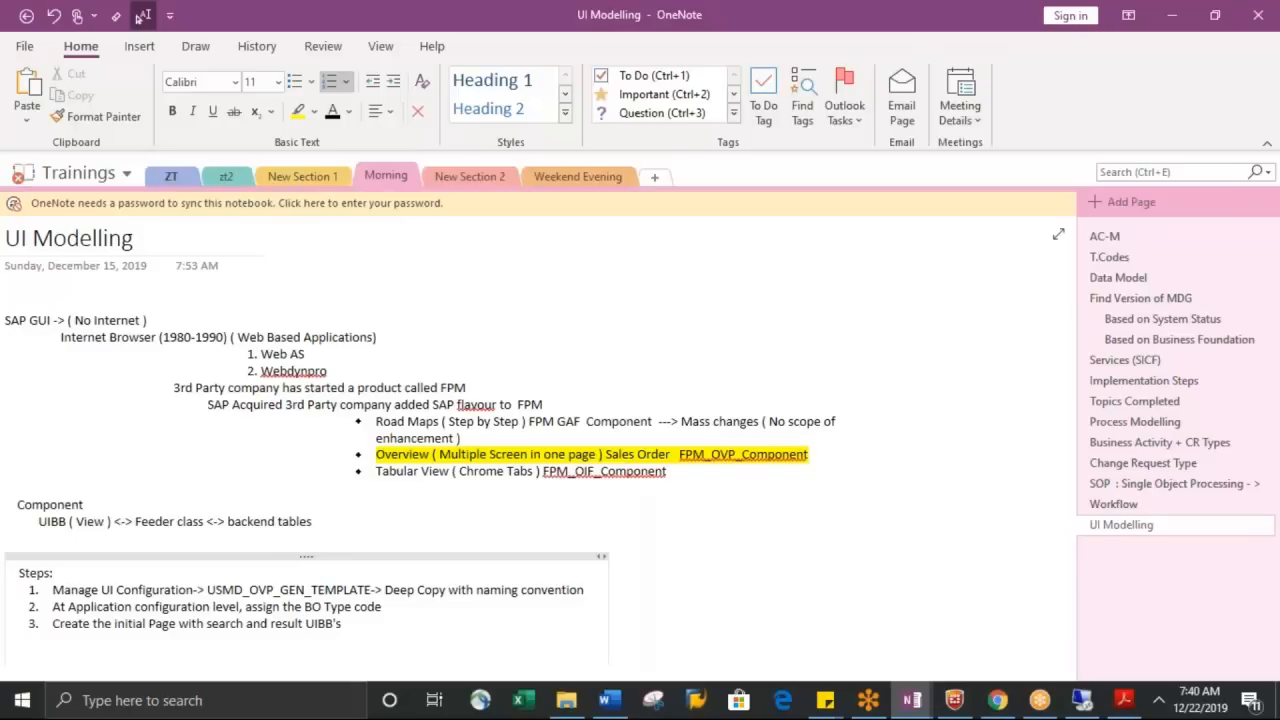
{"action": "type", "text": ". A t each UIBB, feeder"}
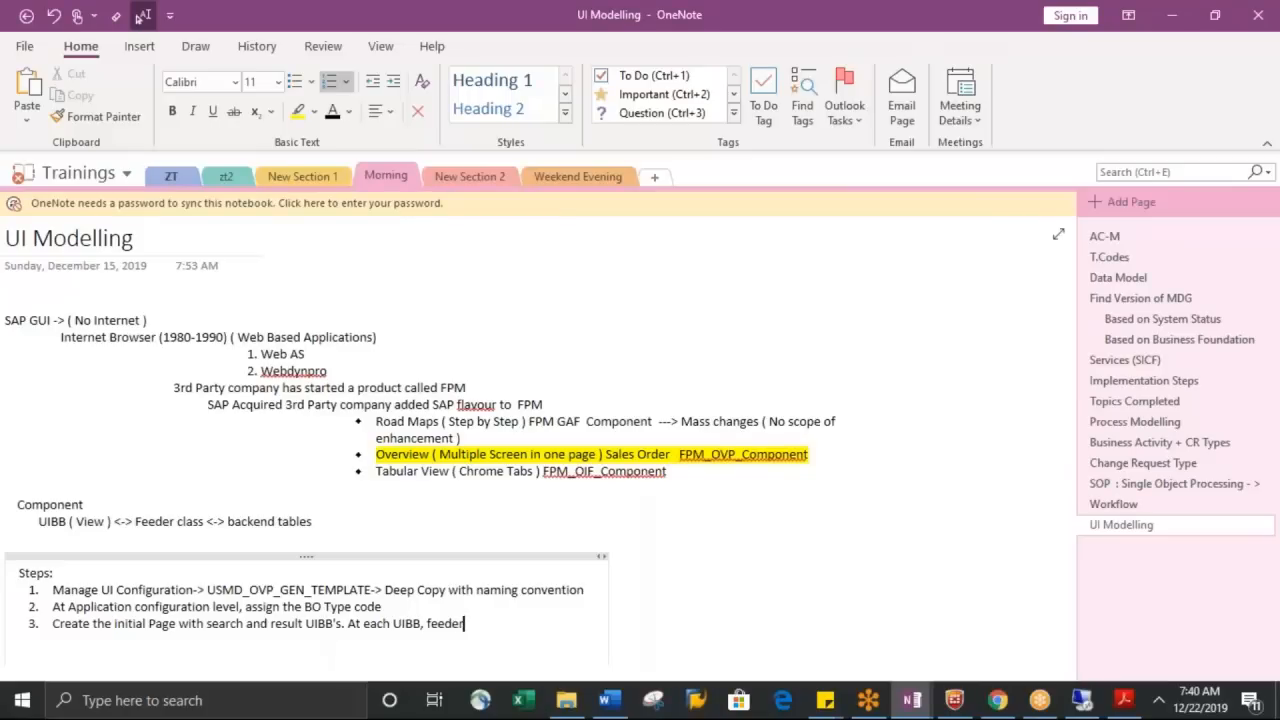
{"action": "type", "text": " class parameters shouldb"}
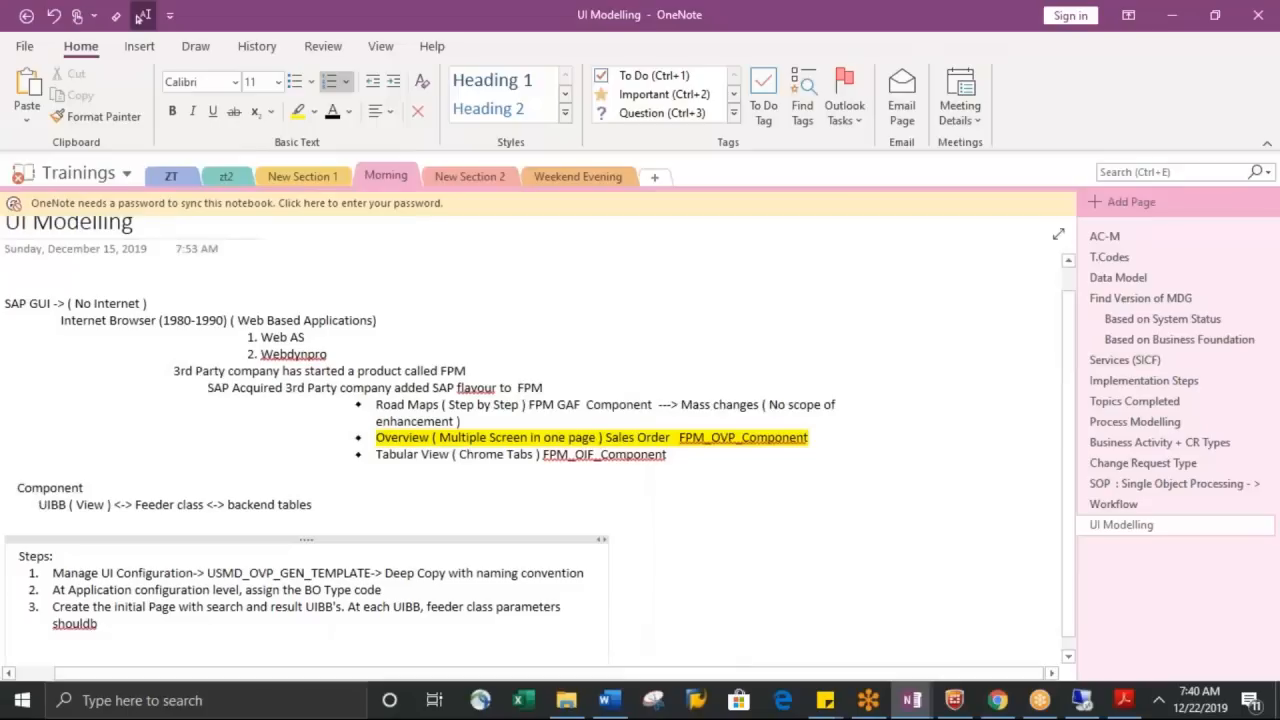
Extend item 3 with ". At each UIBB, feeder class parameters should be assigned." and start a fourth item
{"action": "key", "text": "BackSpace"}
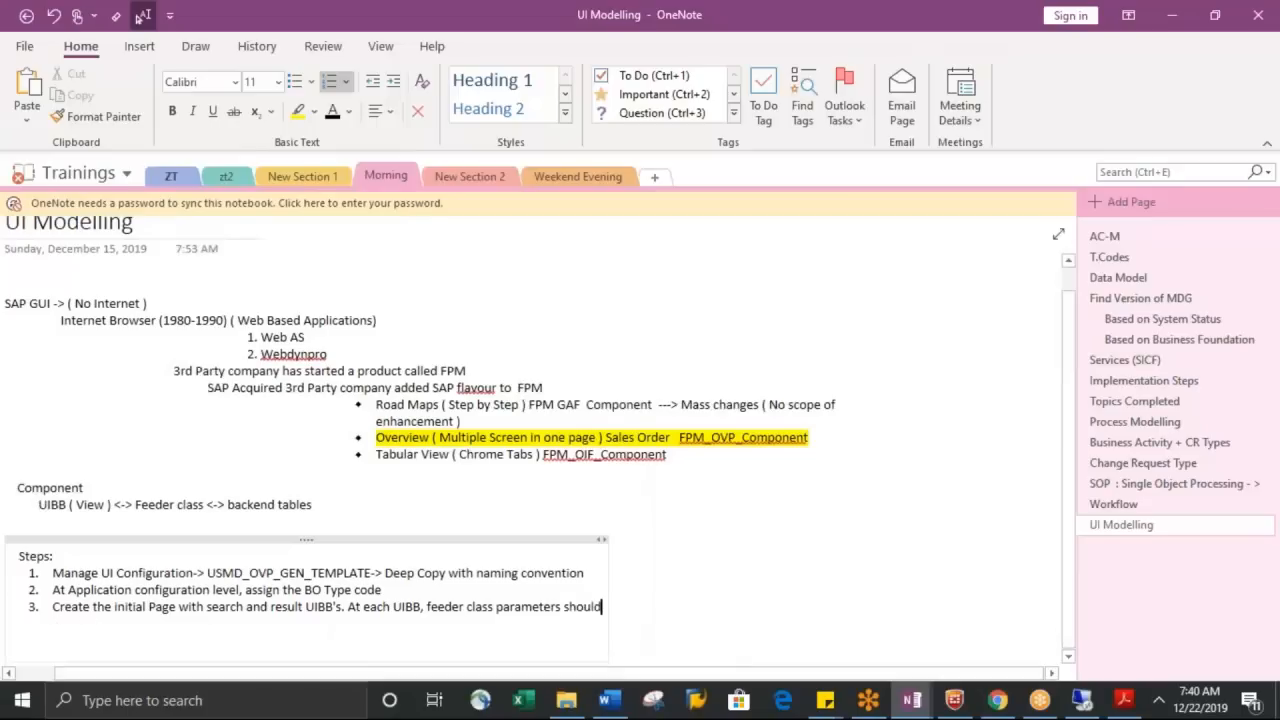
{"action": "type", "text": "be assignem"}
{"action": "key", "text": "BackSpace"}
{"action": "type", "text": "ed."}
{"action": "key", "text": "Return"}
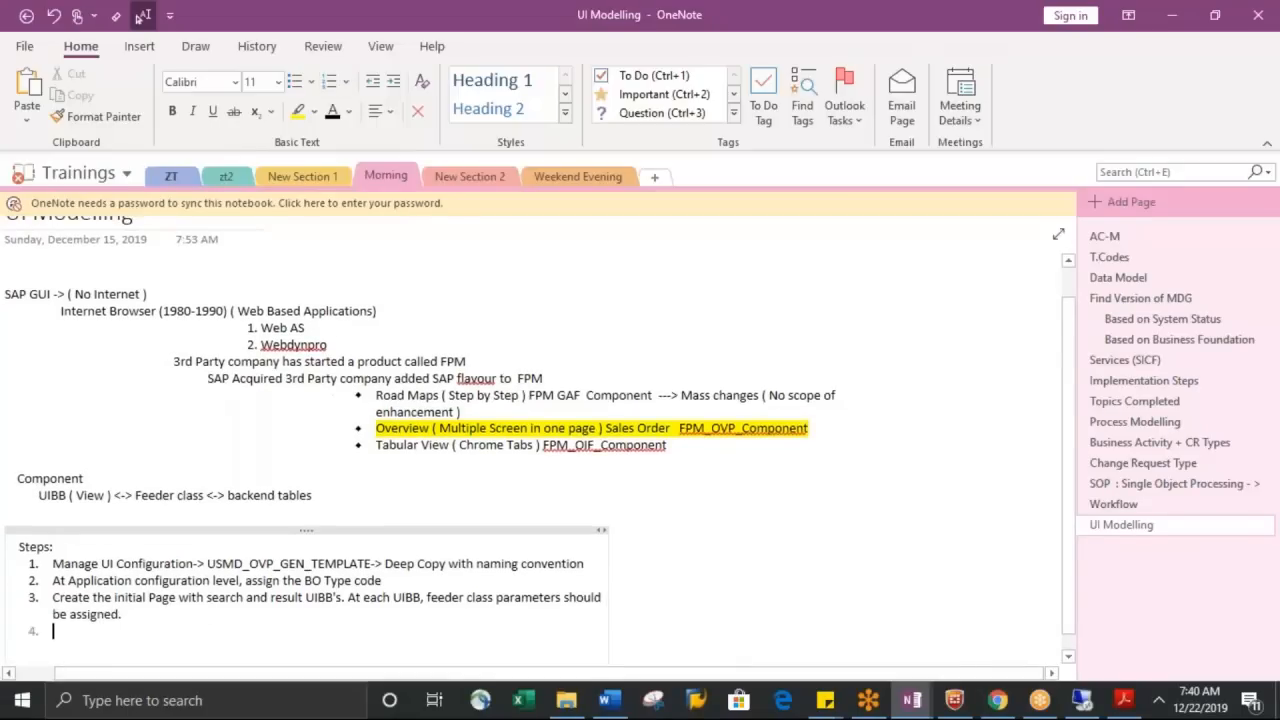
Return to the SAP component configuration and add a wire for component FPM_LIST_UIBB_ATS with Config ID ZUSMD_Y3_RESULT_MARA_V1 in the Wire Schema
{"action": "key", "text": "alt+Tab"}
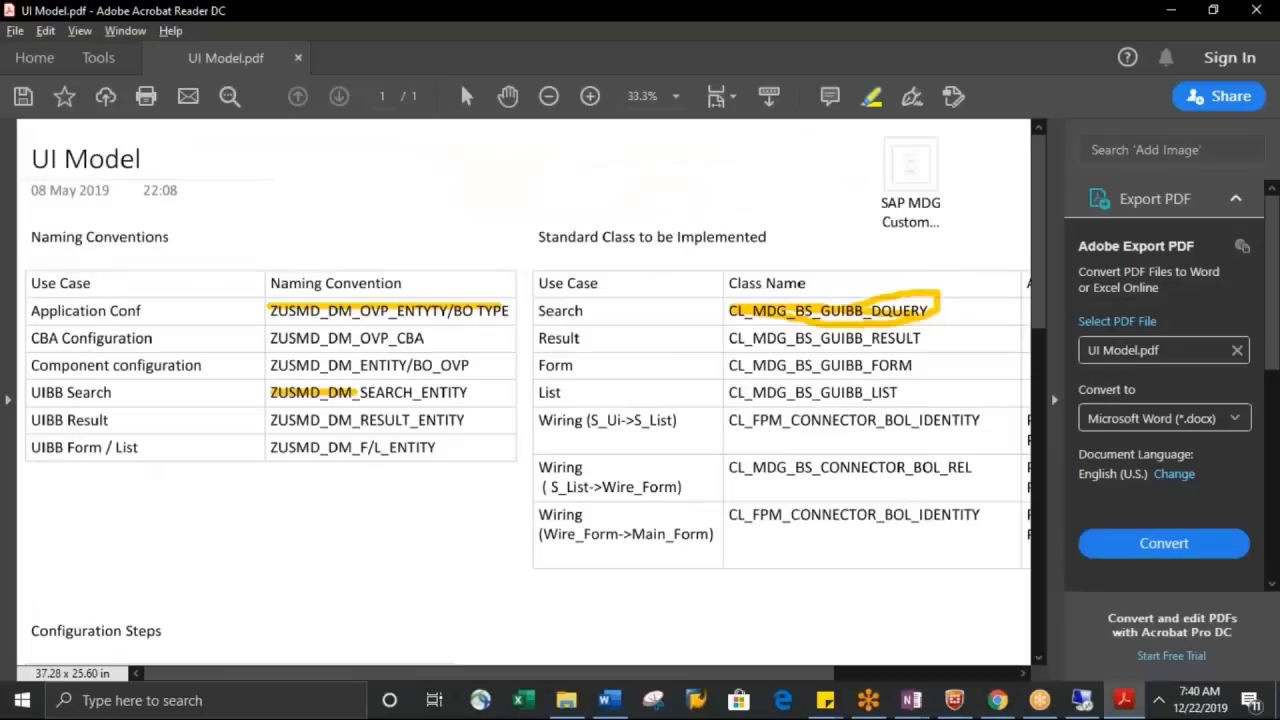
{"action": "key", "text": "alt+Tab"}
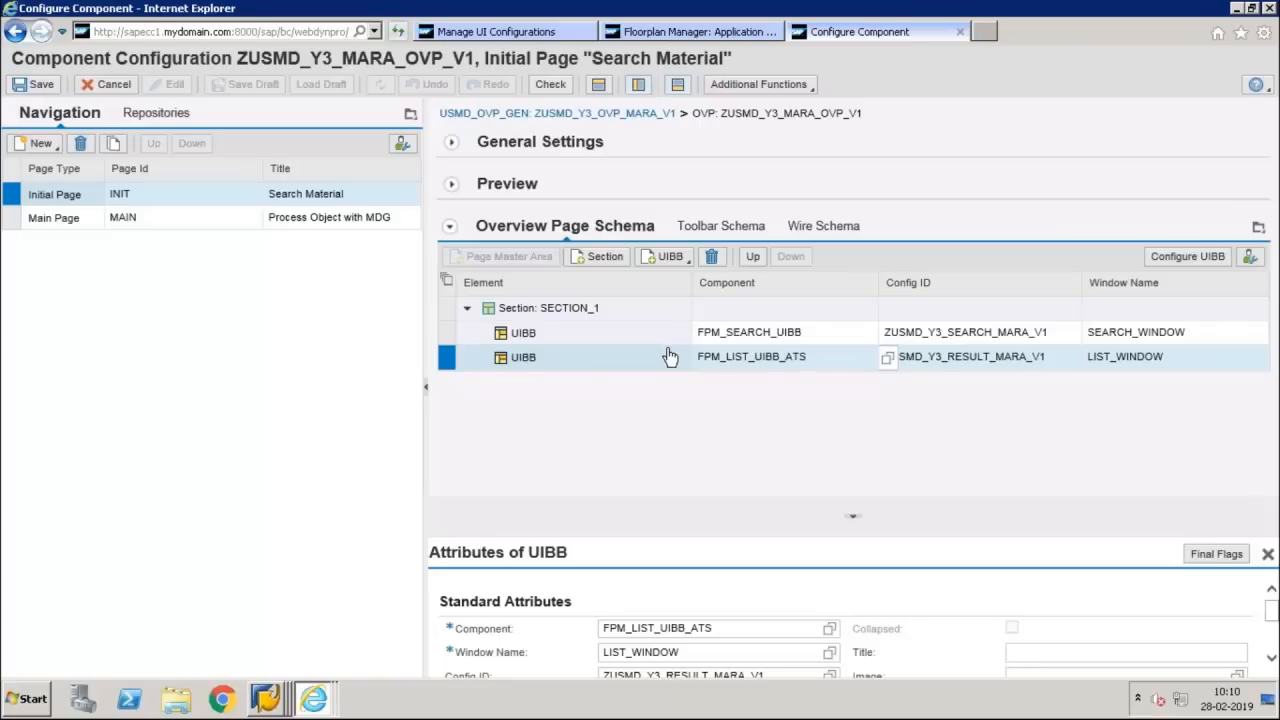
{"action": "left_click", "coordinate": [822, 229]}
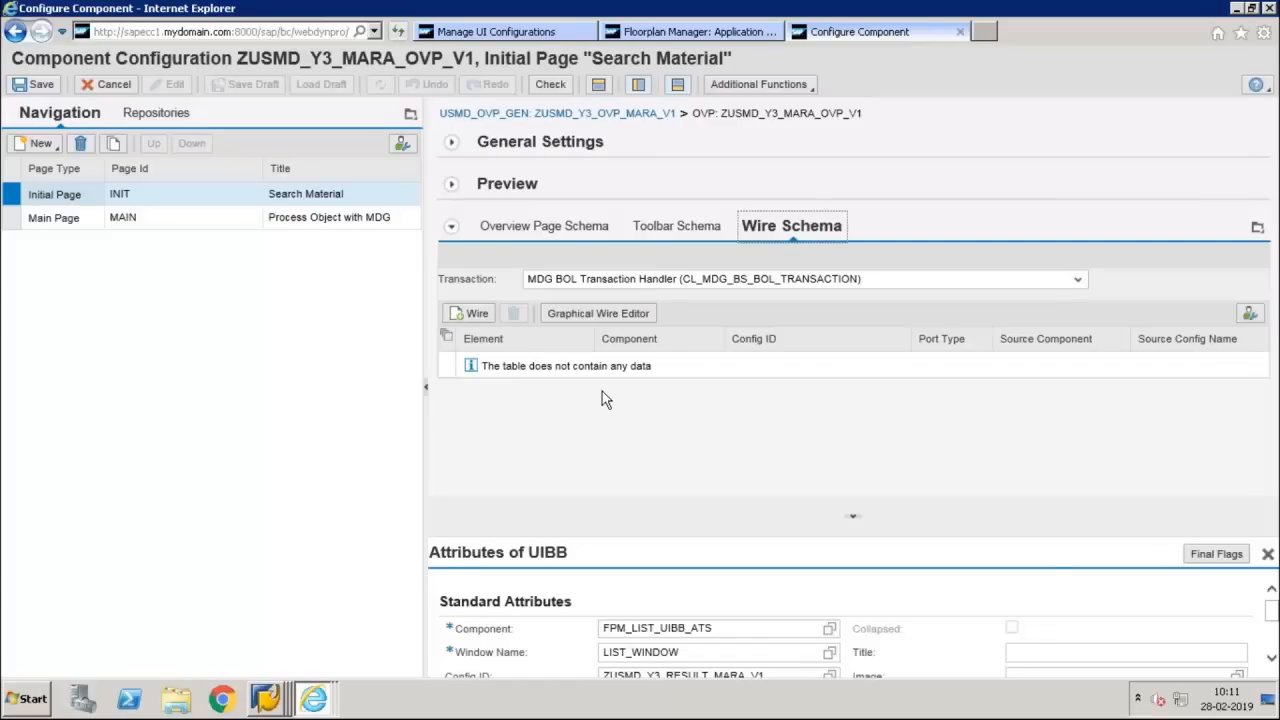
{"action": "left_click", "coordinate": [469, 314]}
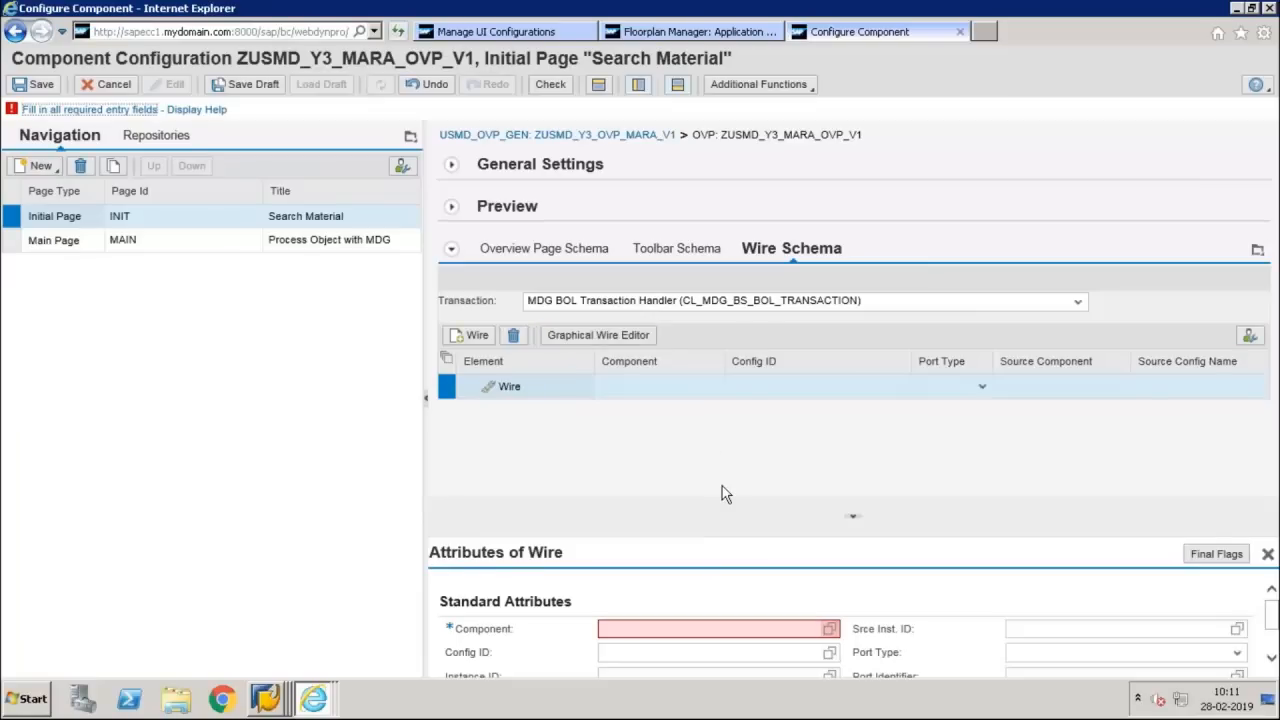
{"action": "left_click", "coordinate": [830, 629]}
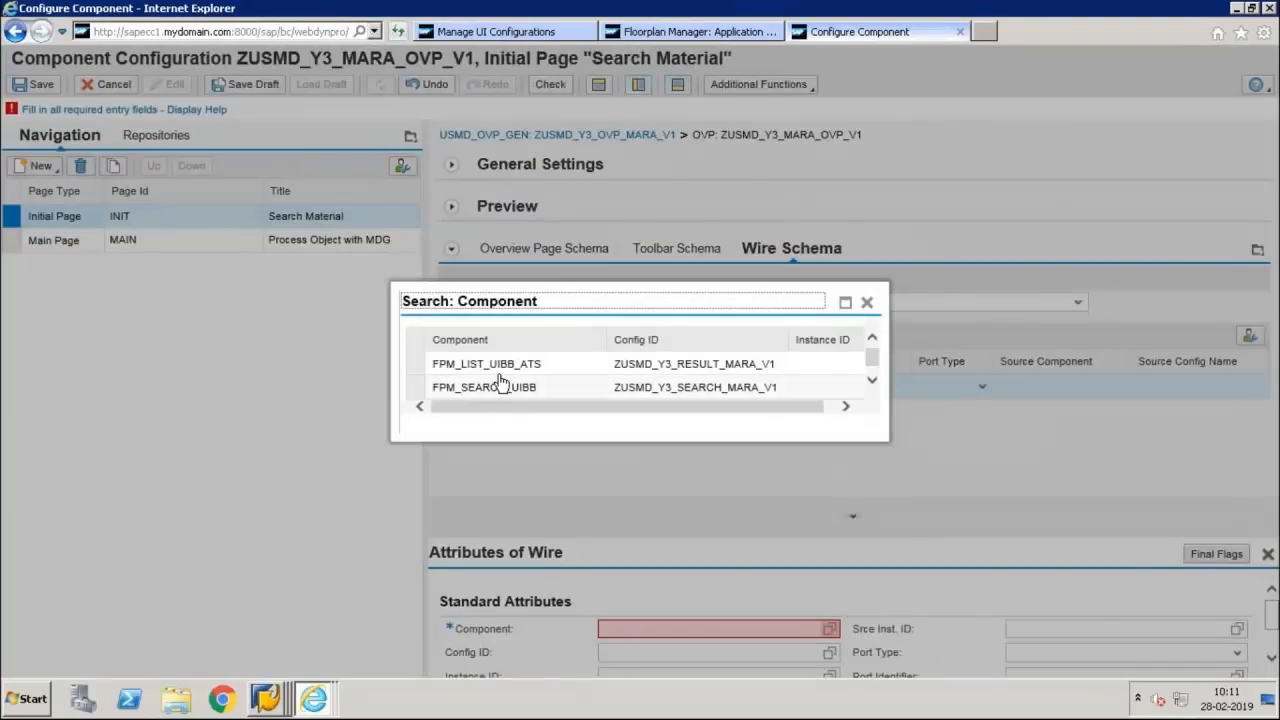
{"action": "left_click", "coordinate": [511, 371]}
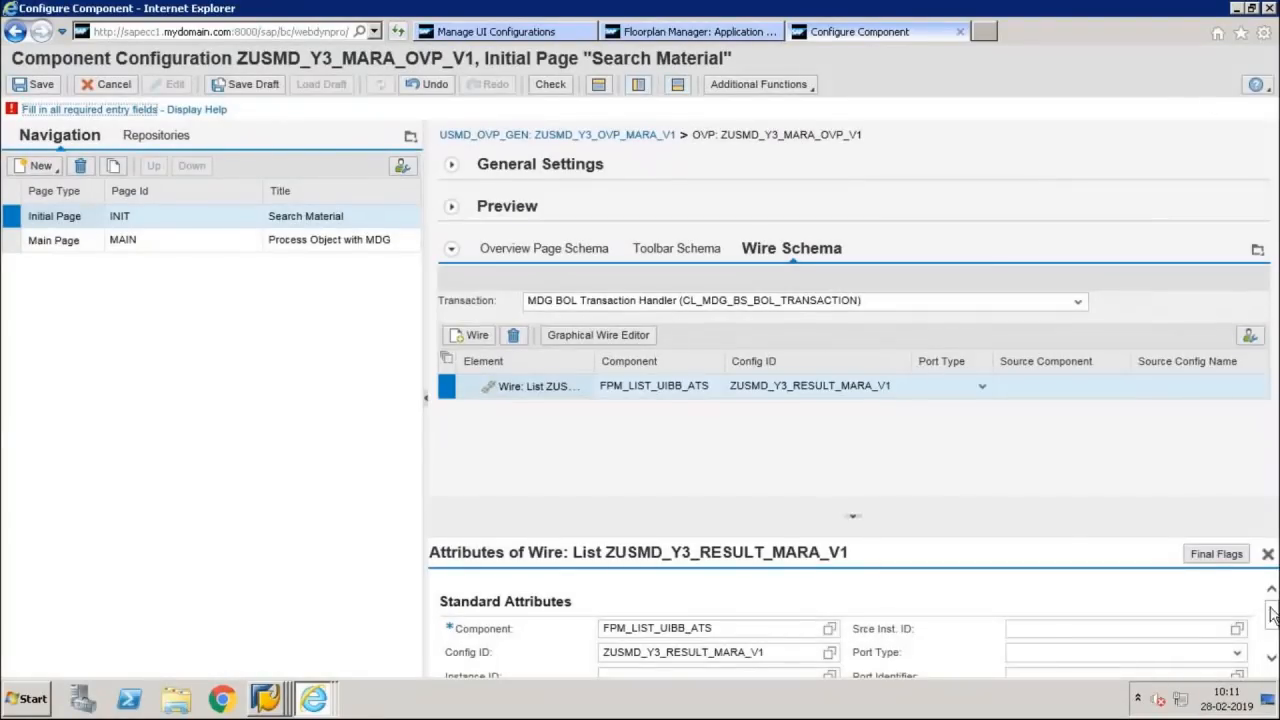
Set the wire's source component to FPM_SEARCH_UIBB with source configuration ZUSMD_Y3_SEARCH_MARA_V1
{"action": "left_click_drag", "start_coordinate": [1272, 614], "coordinate": [1272, 645]}
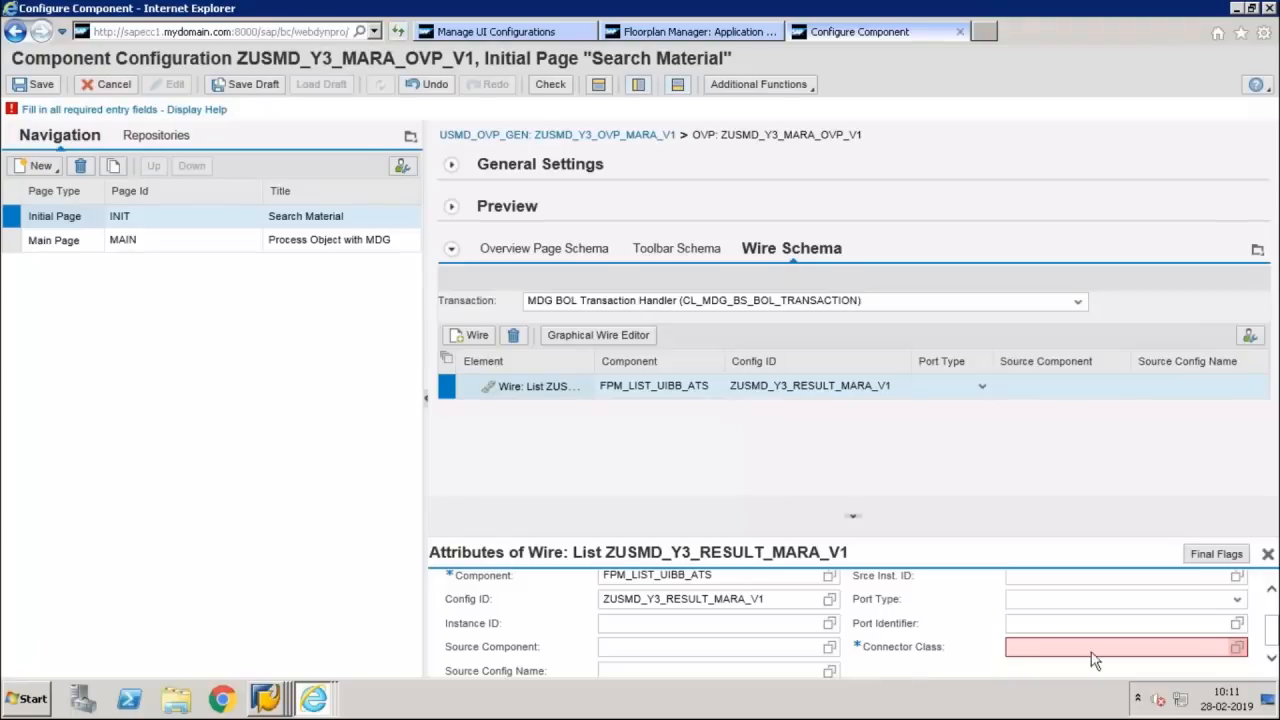
{"action": "left_click", "coordinate": [829, 647]}
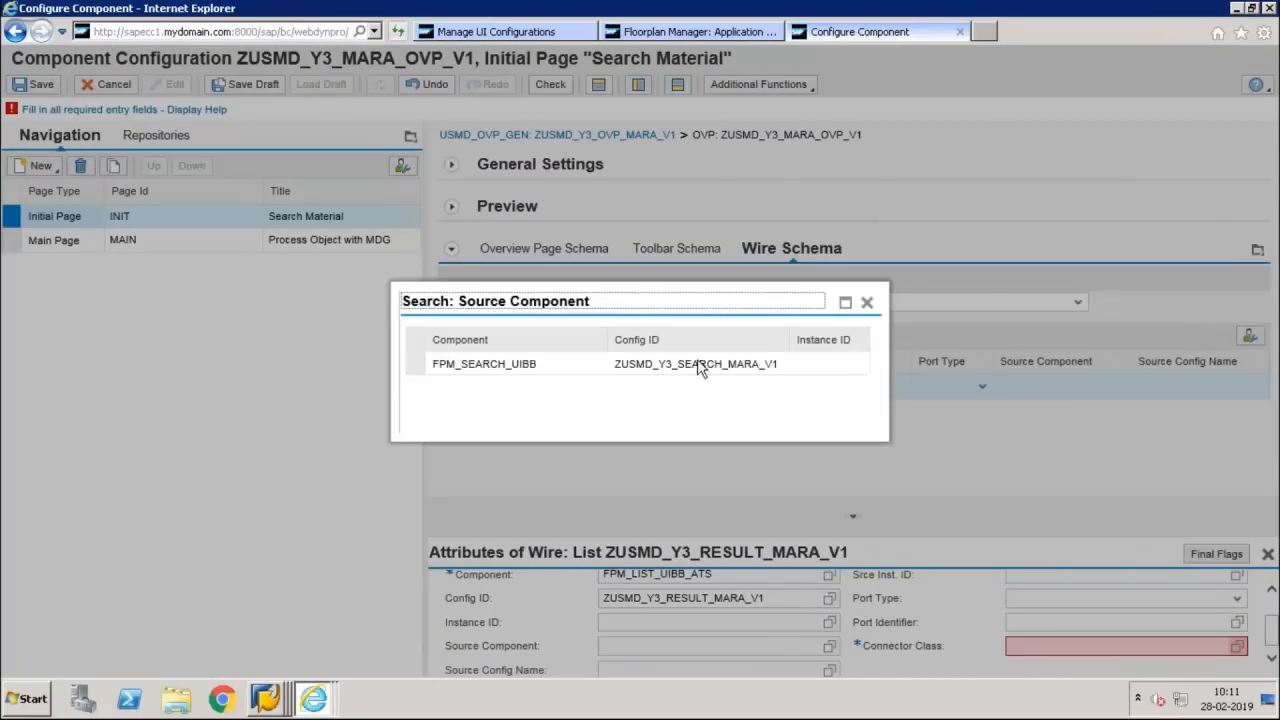
{"action": "left_click", "coordinate": [700, 366]}
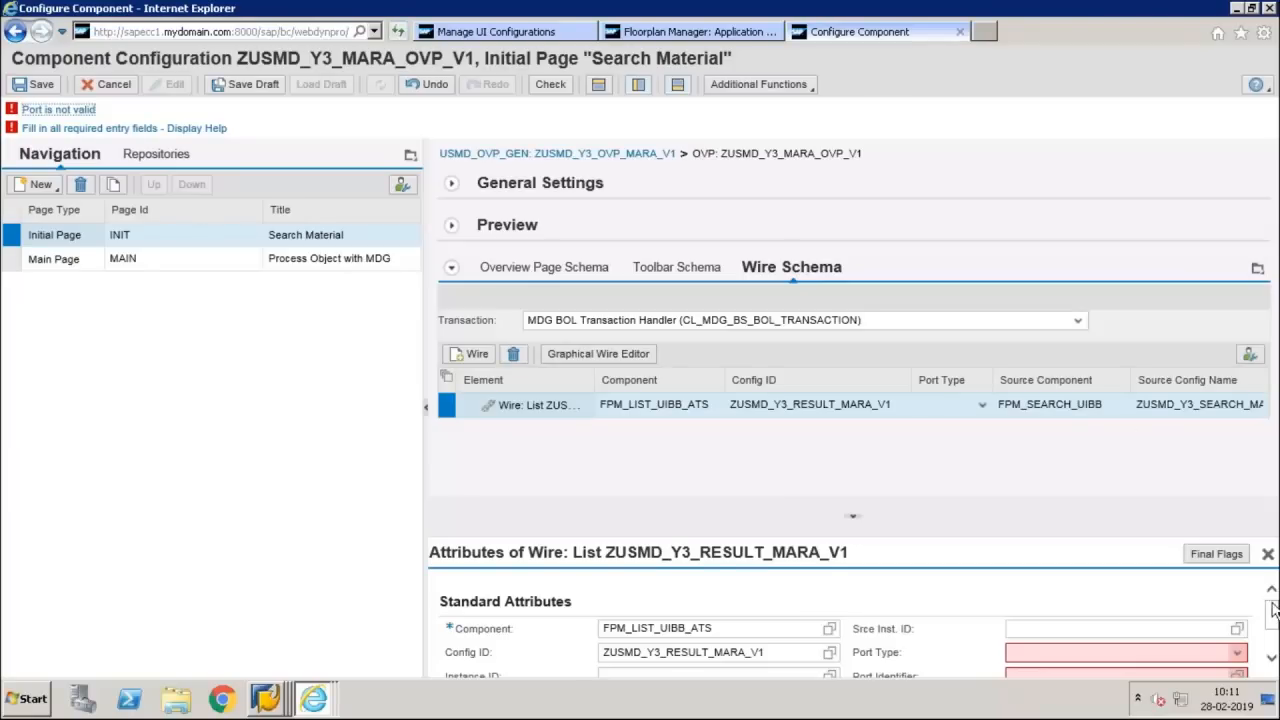
Switch to UI Model.pdf and highlight the S_Ui->S_List wiring entry in the standard class table
{"action": "left_click_drag", "start_coordinate": [1272, 606], "coordinate": [1272, 640]}
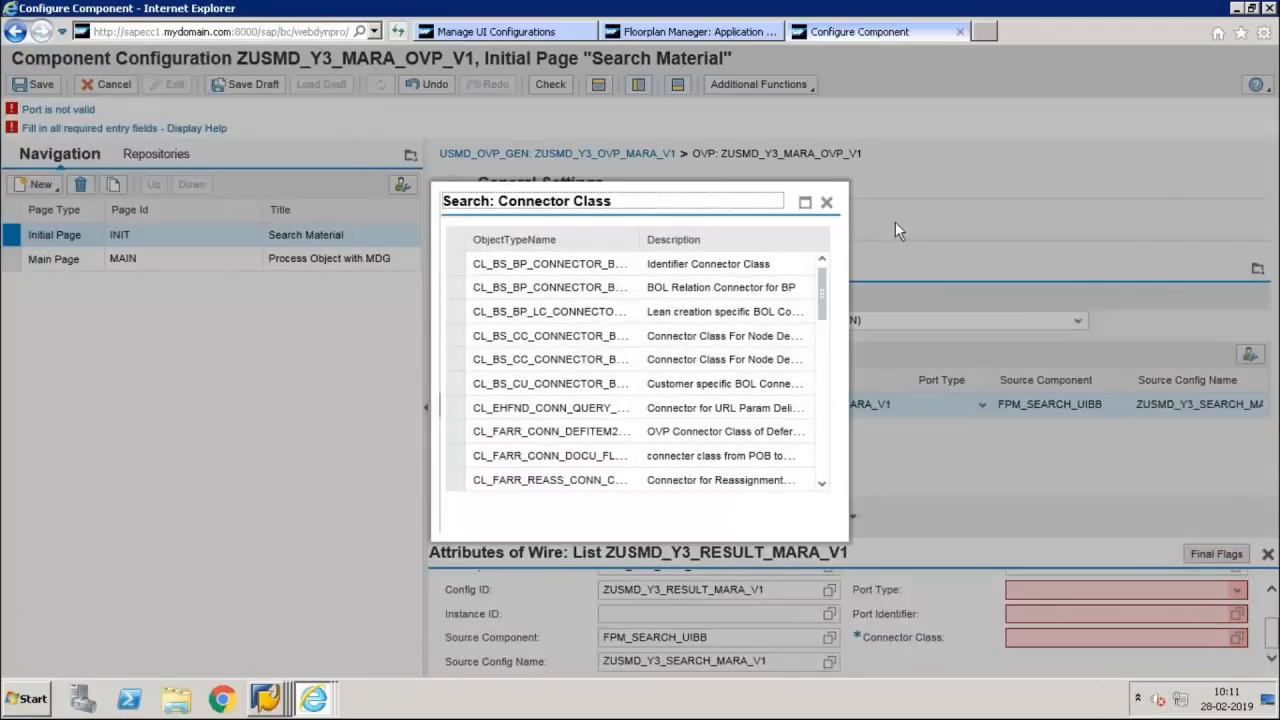
{"action": "left_click", "coordinate": [826, 203]}
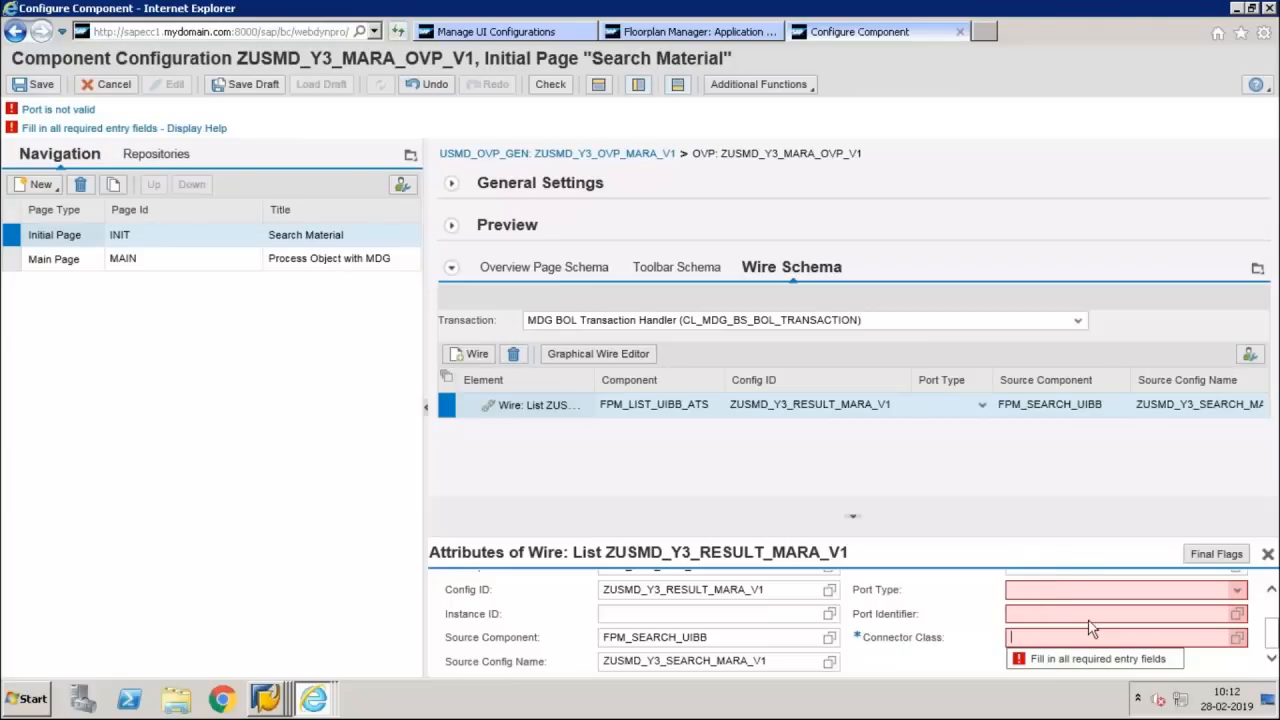
{"action": "mouse_move", "coordinate": [862, 10]}
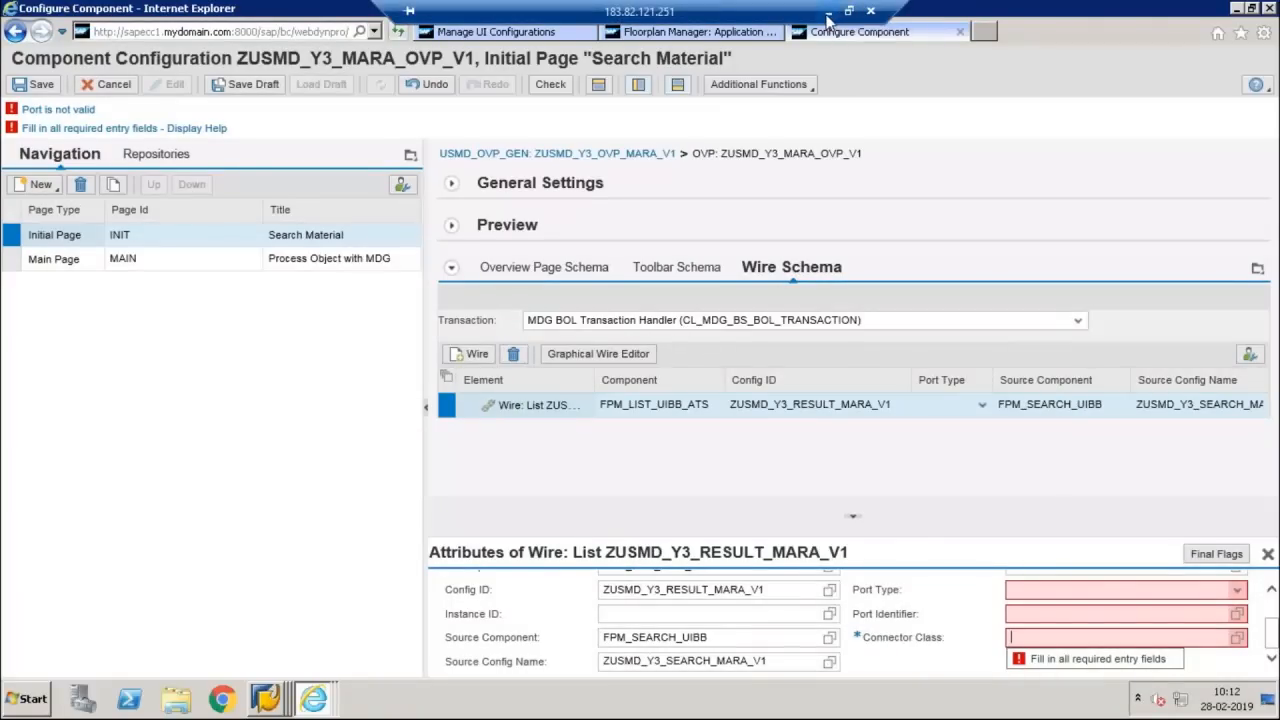
{"action": "left_click", "coordinate": [827, 14]}
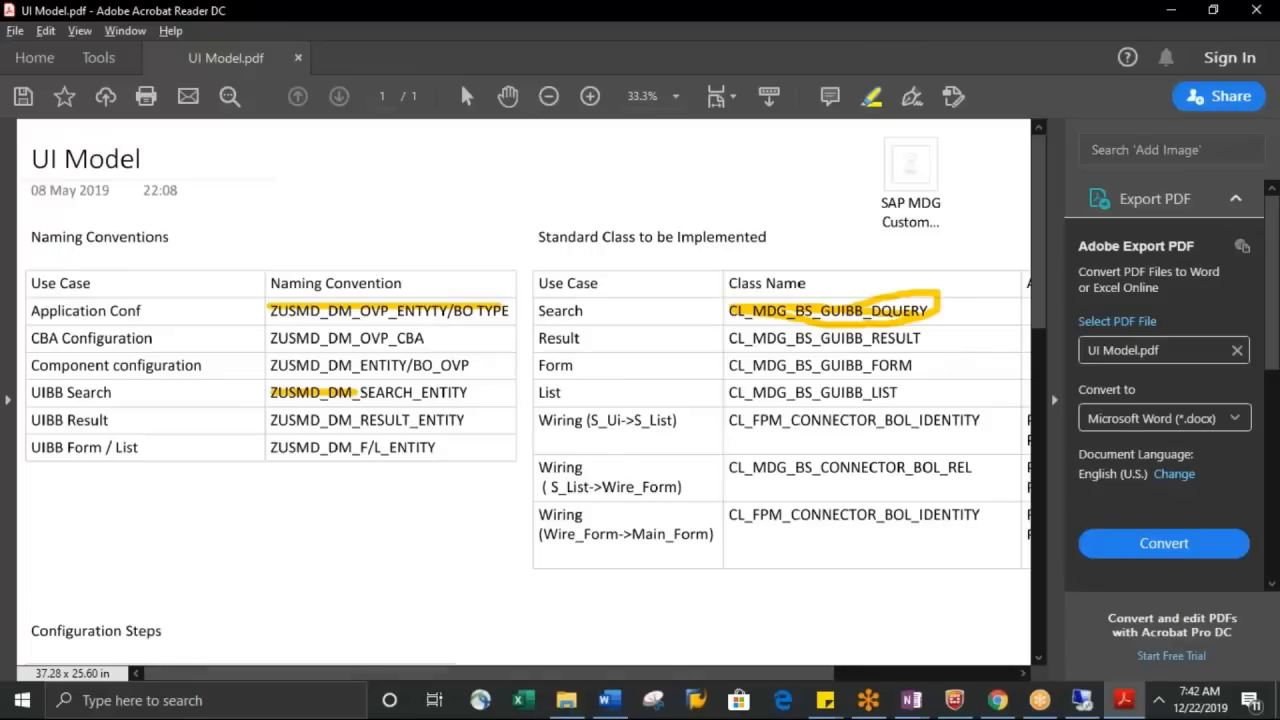
{"action": "left_click_drag", "start_coordinate": [686, 676], "coordinate": [913, 697]}
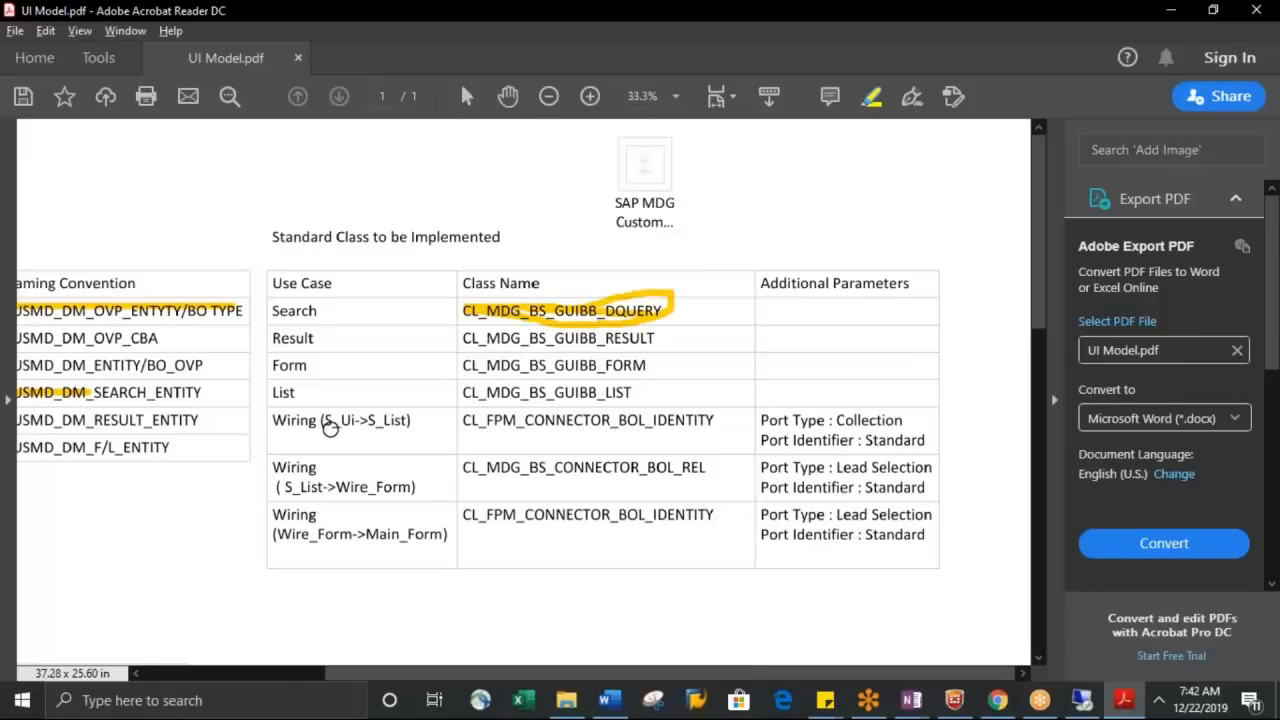
{"action": "left_click_drag", "start_coordinate": [322, 424], "coordinate": [410, 429]}
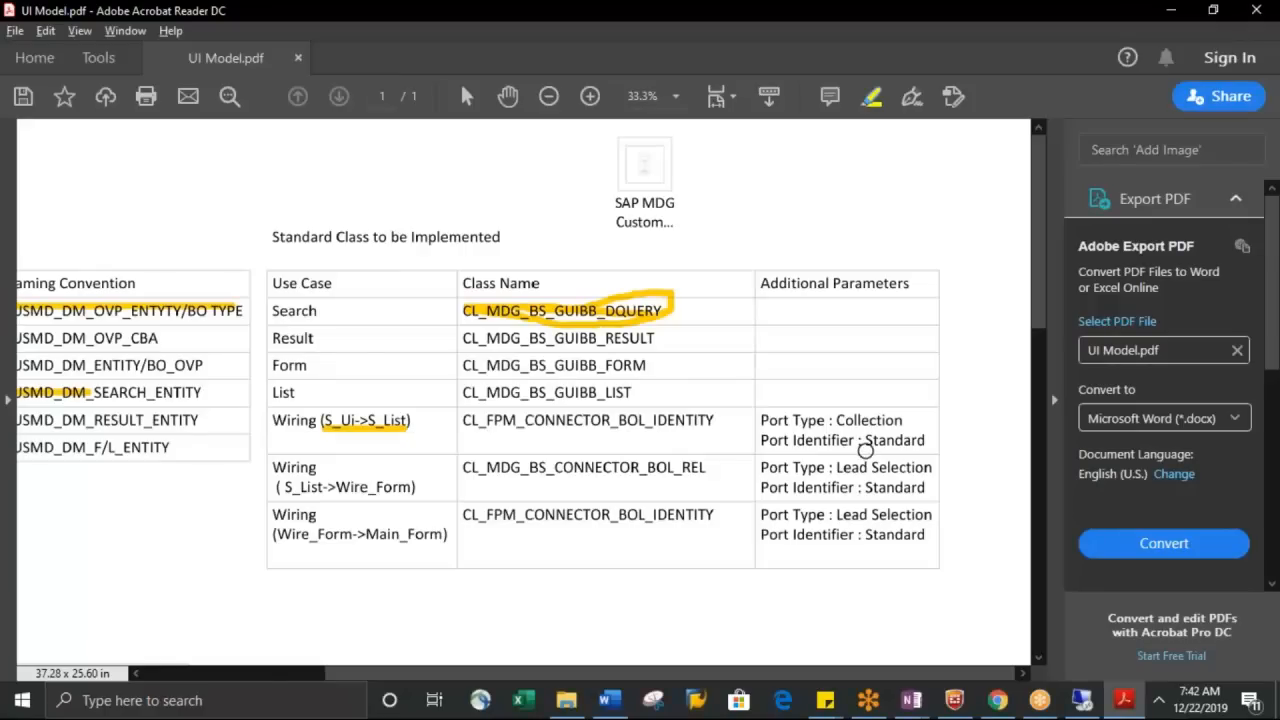
In the SAP configuration, set the wire's port type to Collection and port identifier to STANDARD, and return to UI Model.pdf for the connector class
{"action": "left_click", "coordinate": [1081, 700]}
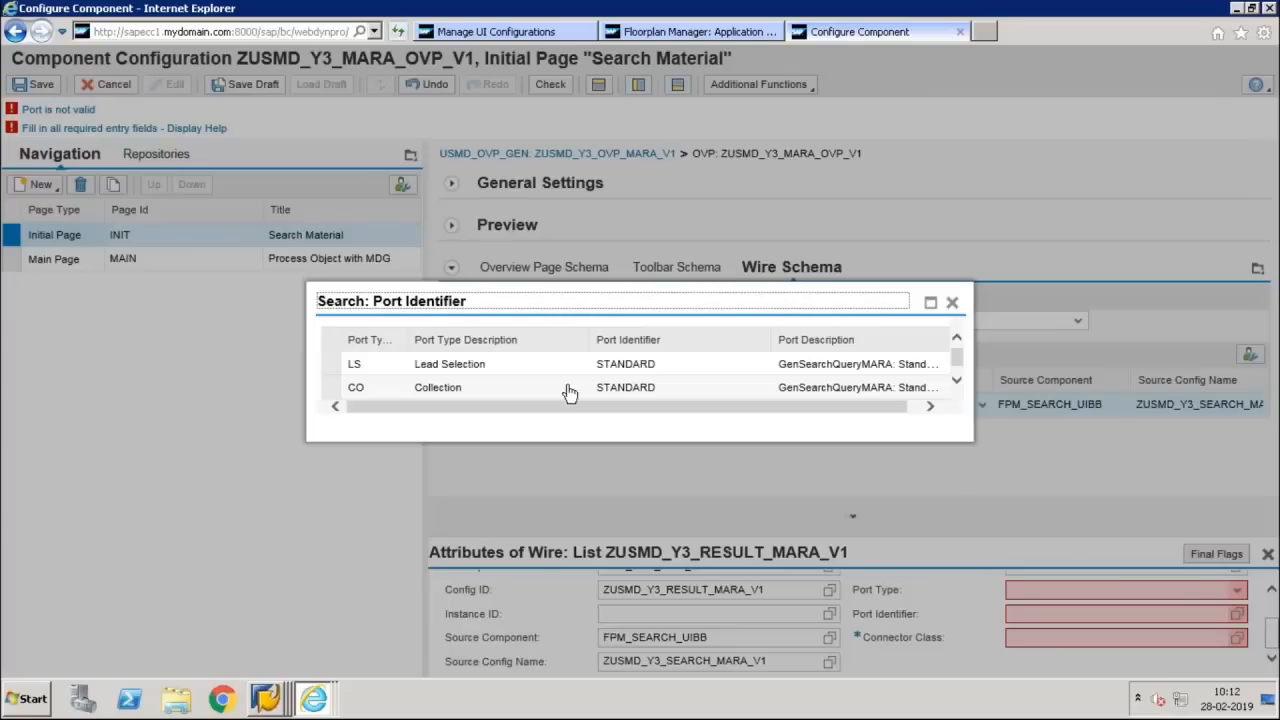
{"action": "left_click", "coordinate": [643, 395]}
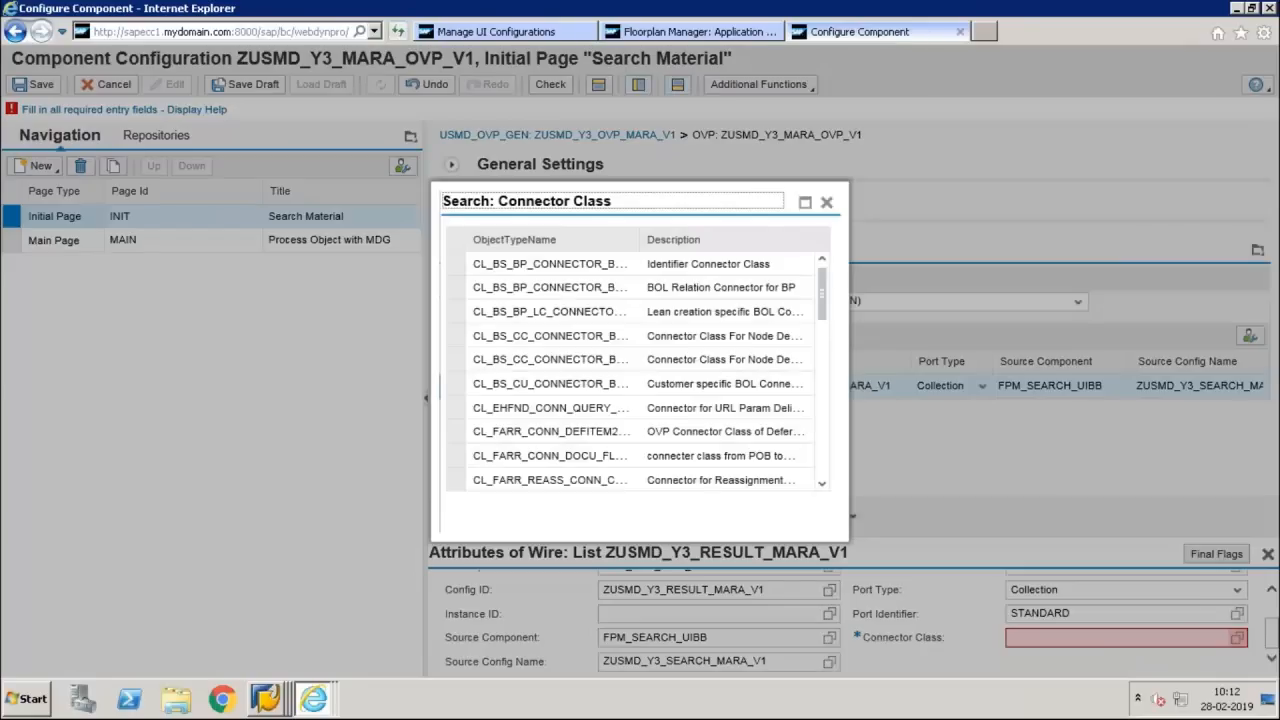
{"action": "left_click", "coordinate": [826, 204]}
{"action": "left_click", "coordinate": [828, 12]}
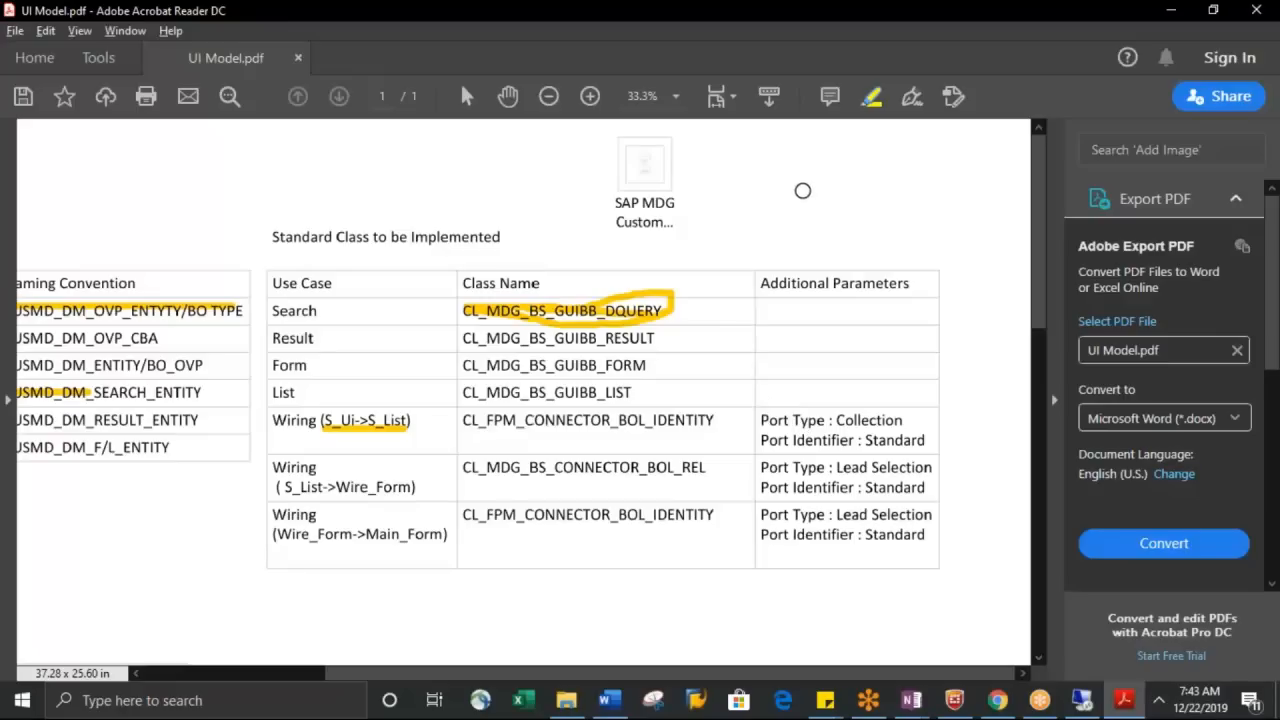
Return to the SAP component configuration, set the wire's connector class to CL_FPM_CONNECTOR_BOL_IDENTITY and save the configuration
{"action": "left_click", "coordinate": [1171, 14]}
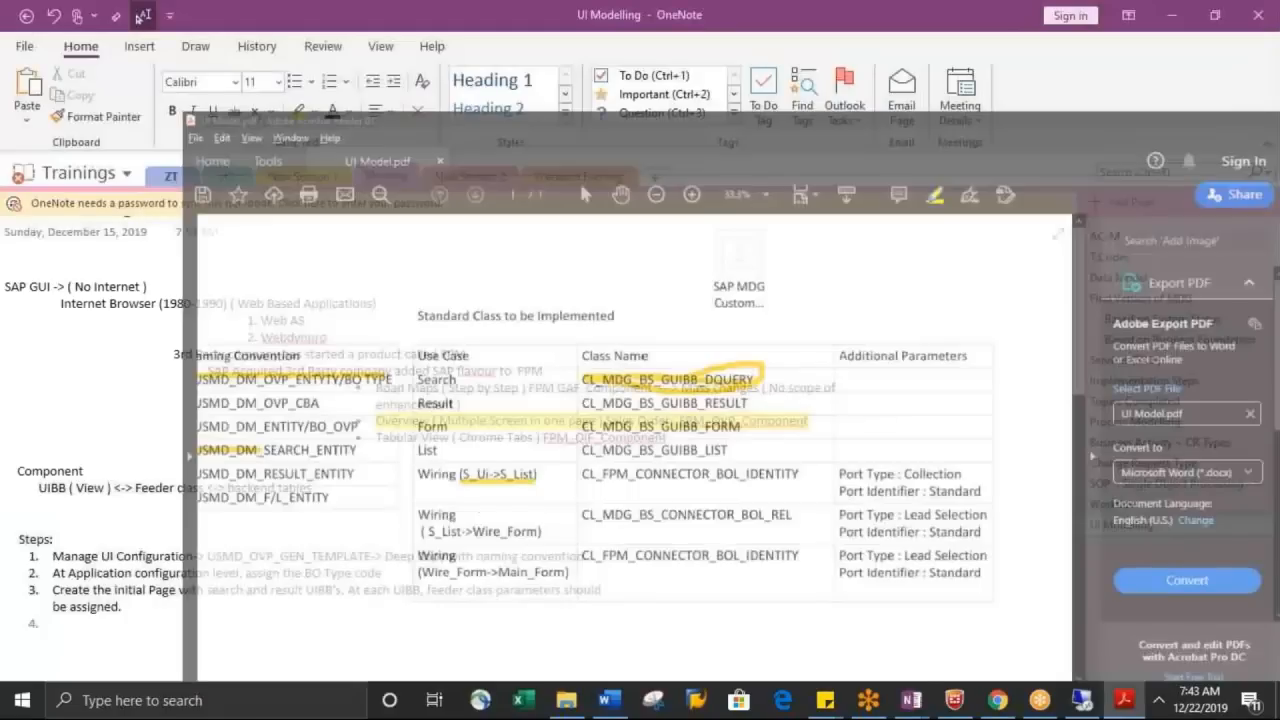
{"action": "left_click", "coordinate": [1083, 700]}
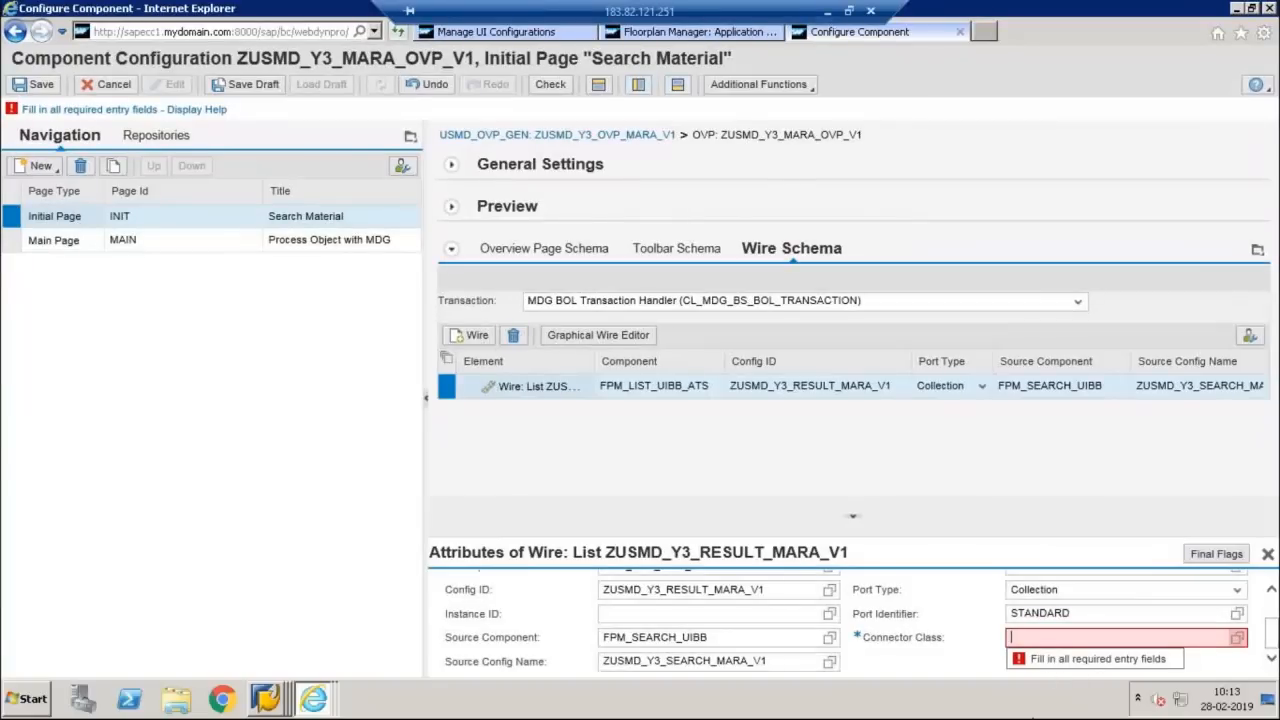
{"action": "type", "text": "cl*"}
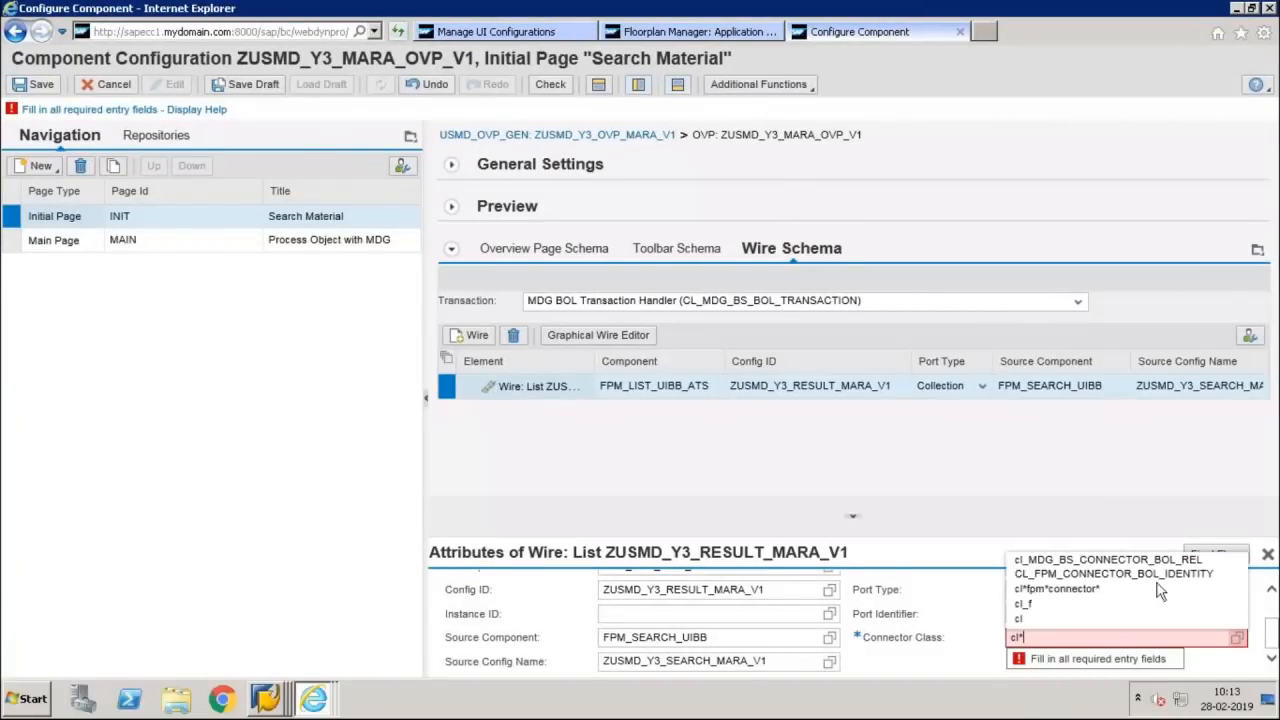
{"action": "left_click", "coordinate": [1181, 575]}
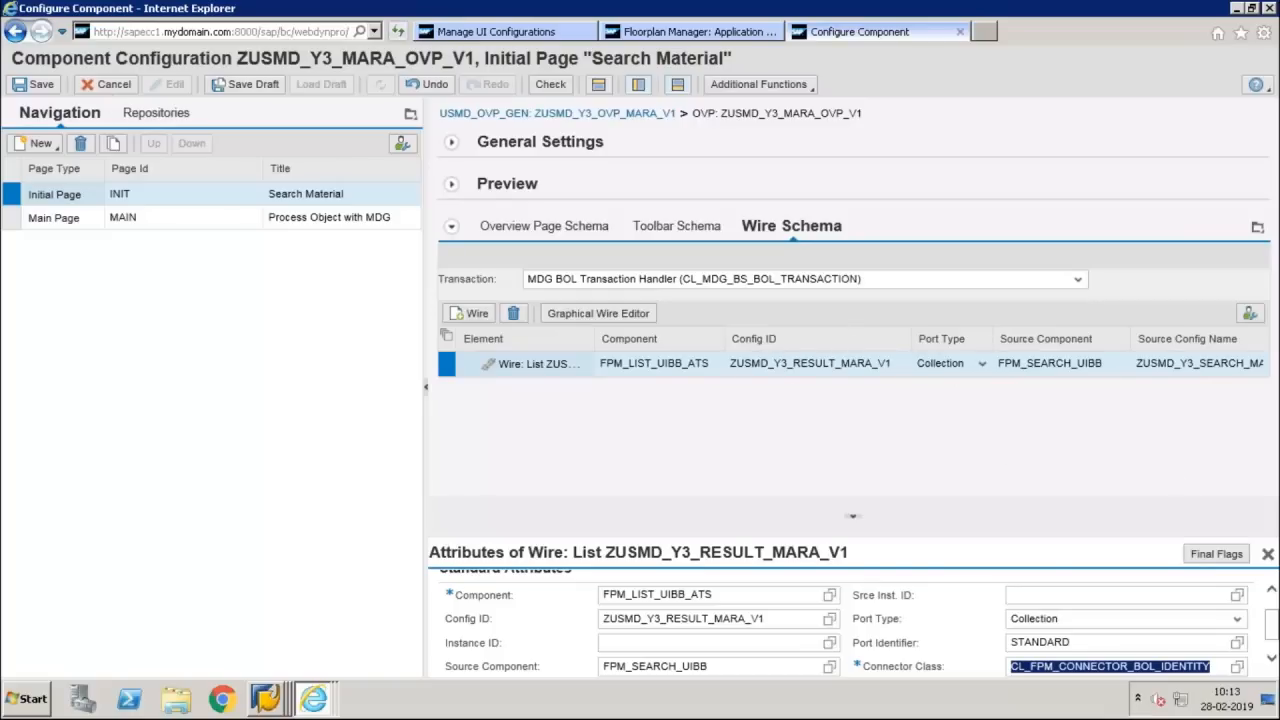
{"action": "left_click", "coordinate": [38, 84]}
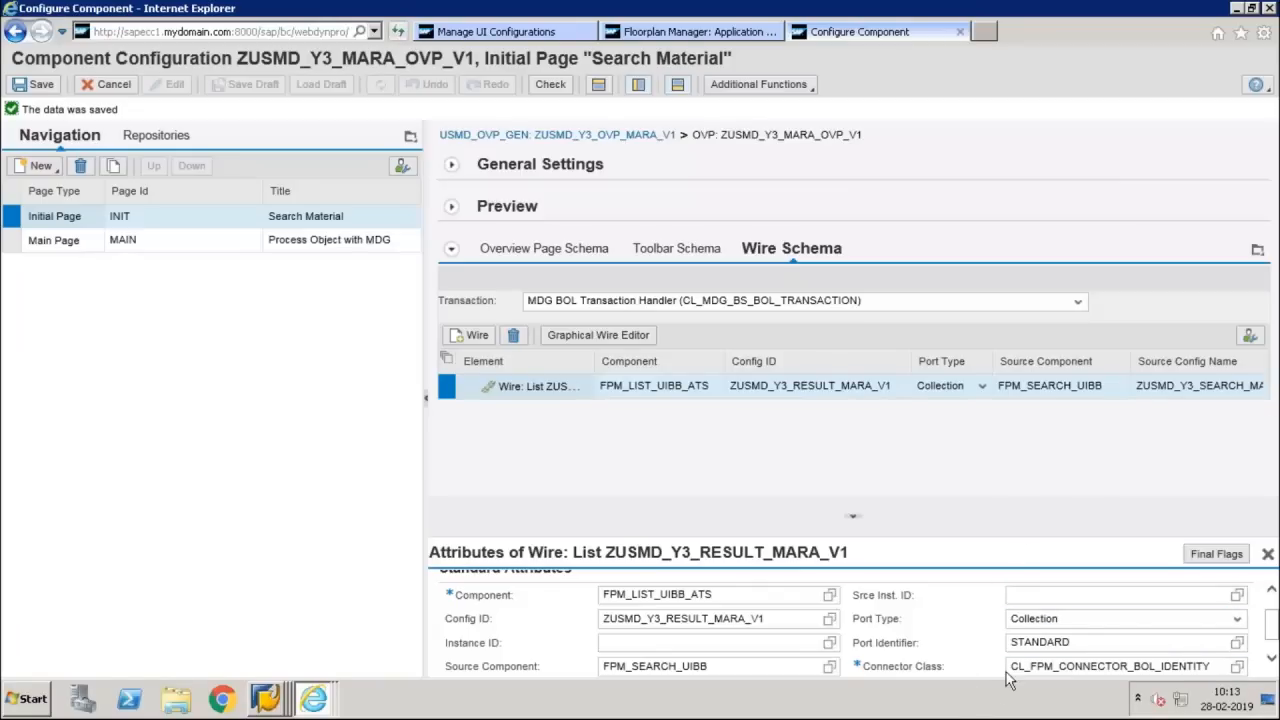
Review the wire's connector class, component and source component against the UIBBs in the initial page's Overview Page Schema
{"action": "left_click_drag", "start_coordinate": [1013, 666], "coordinate": [1210, 662]}
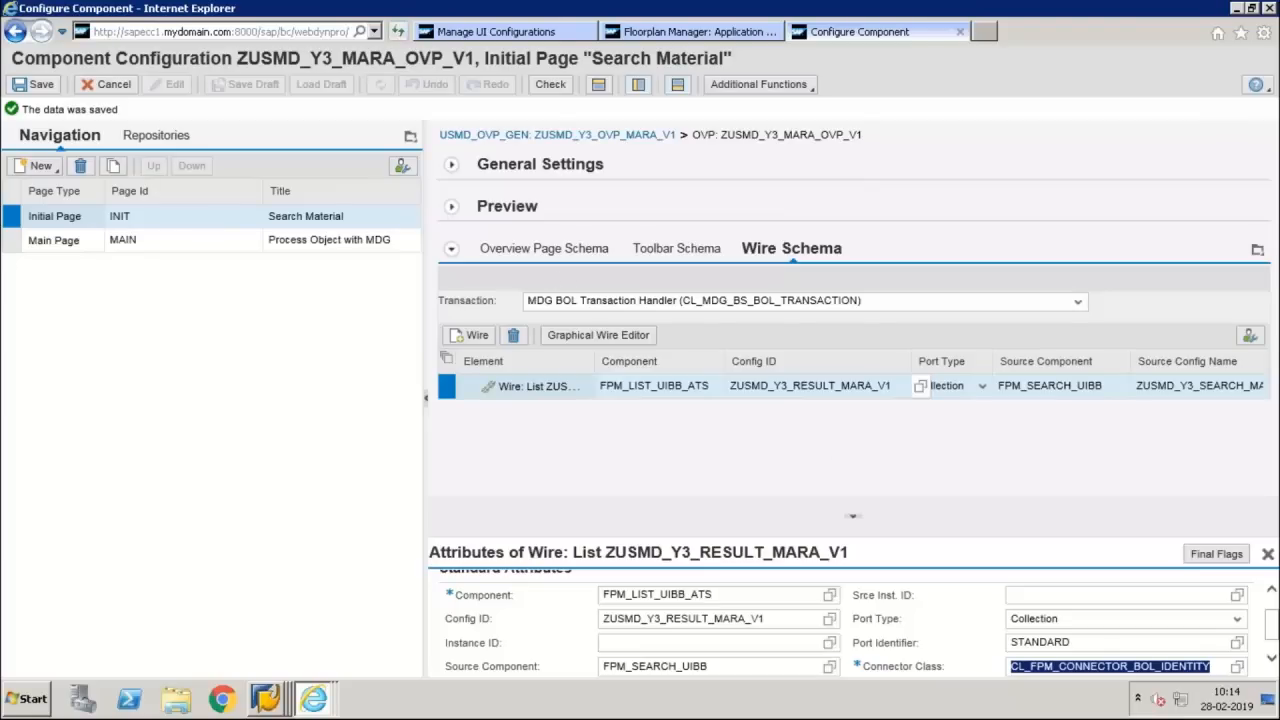
{"action": "left_click", "coordinate": [544, 249]}
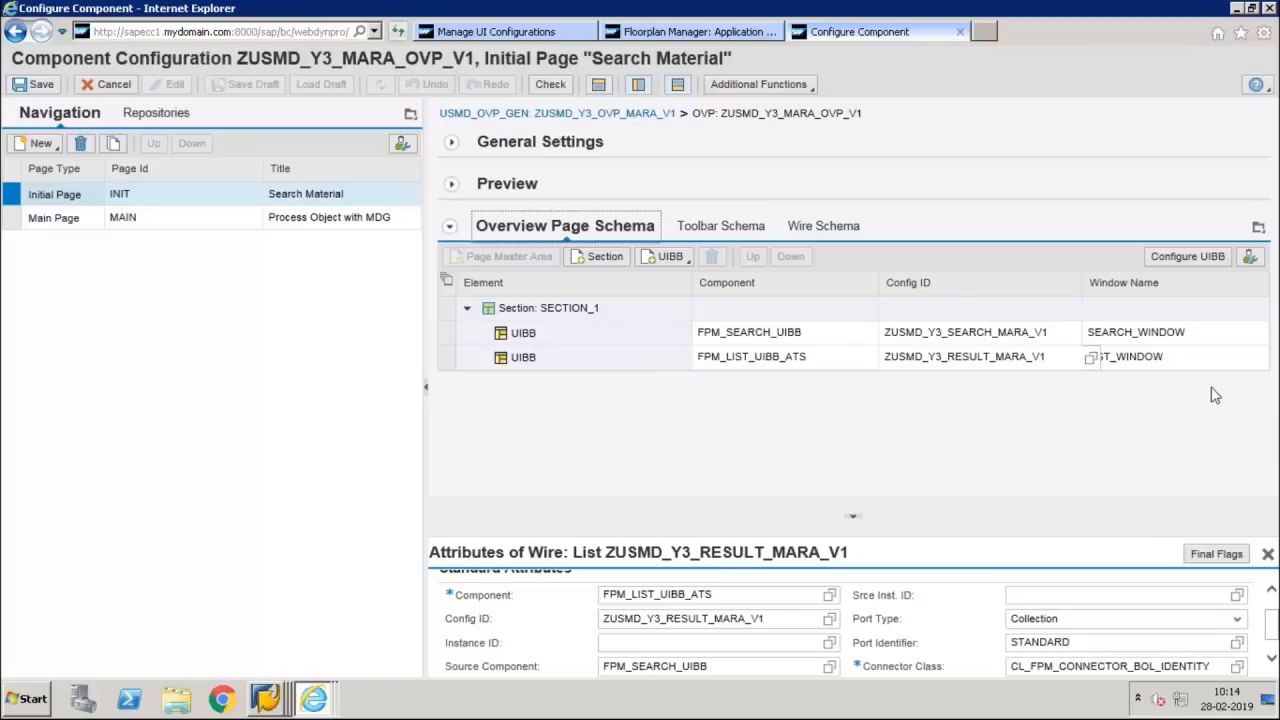
{"action": "left_click", "coordinate": [715, 595]}
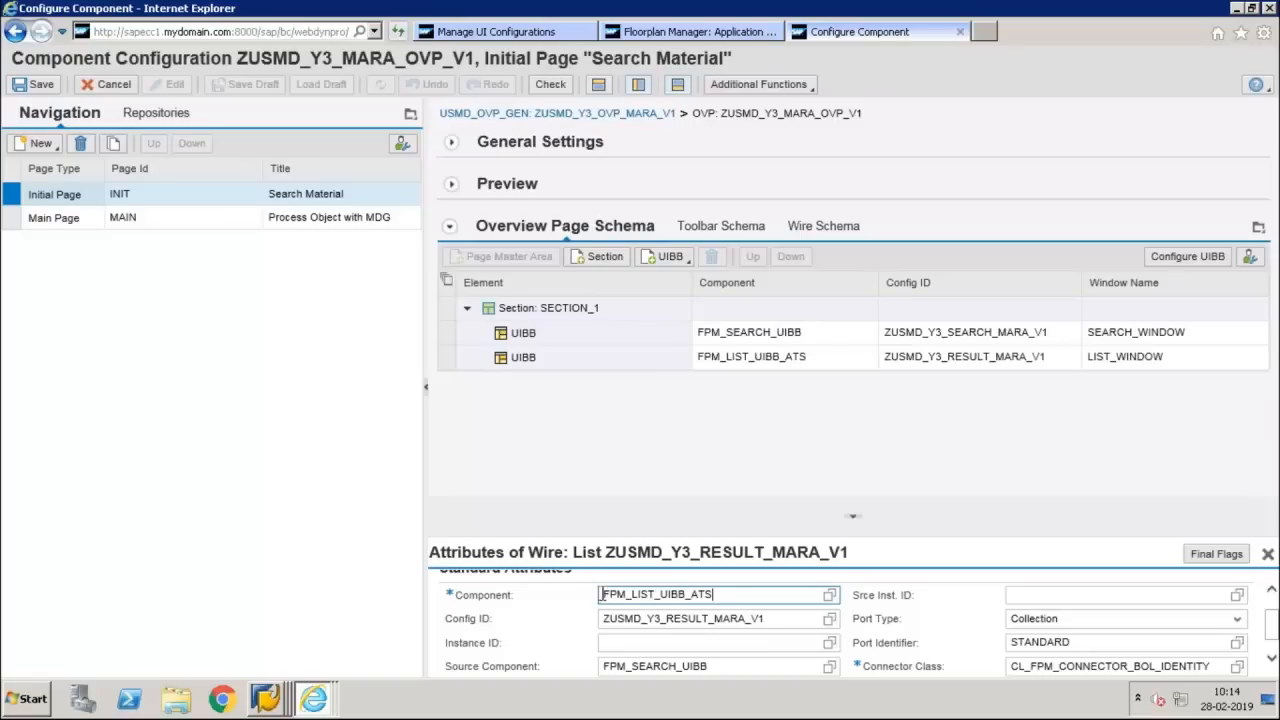
{"action": "left_click_drag", "start_coordinate": [602, 594], "coordinate": [712, 594]}
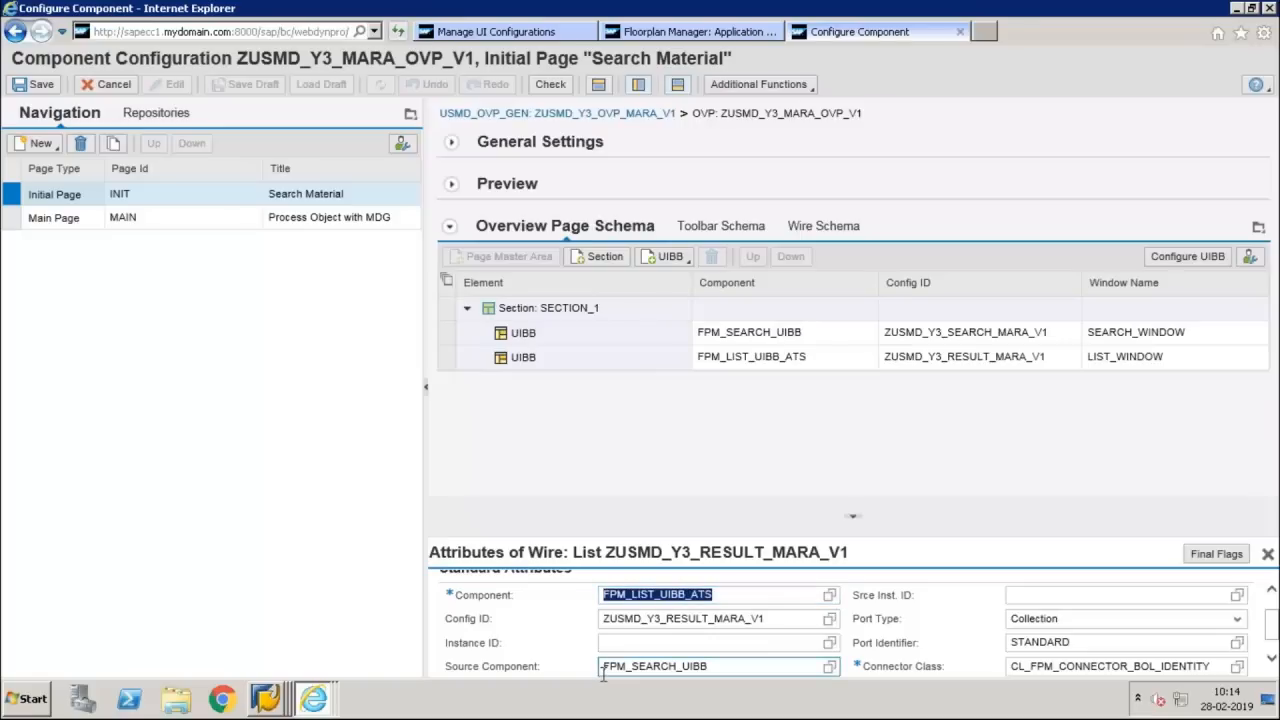
{"action": "left_click", "coordinate": [605, 667]}
{"action": "left_click", "coordinate": [1271, 658]}
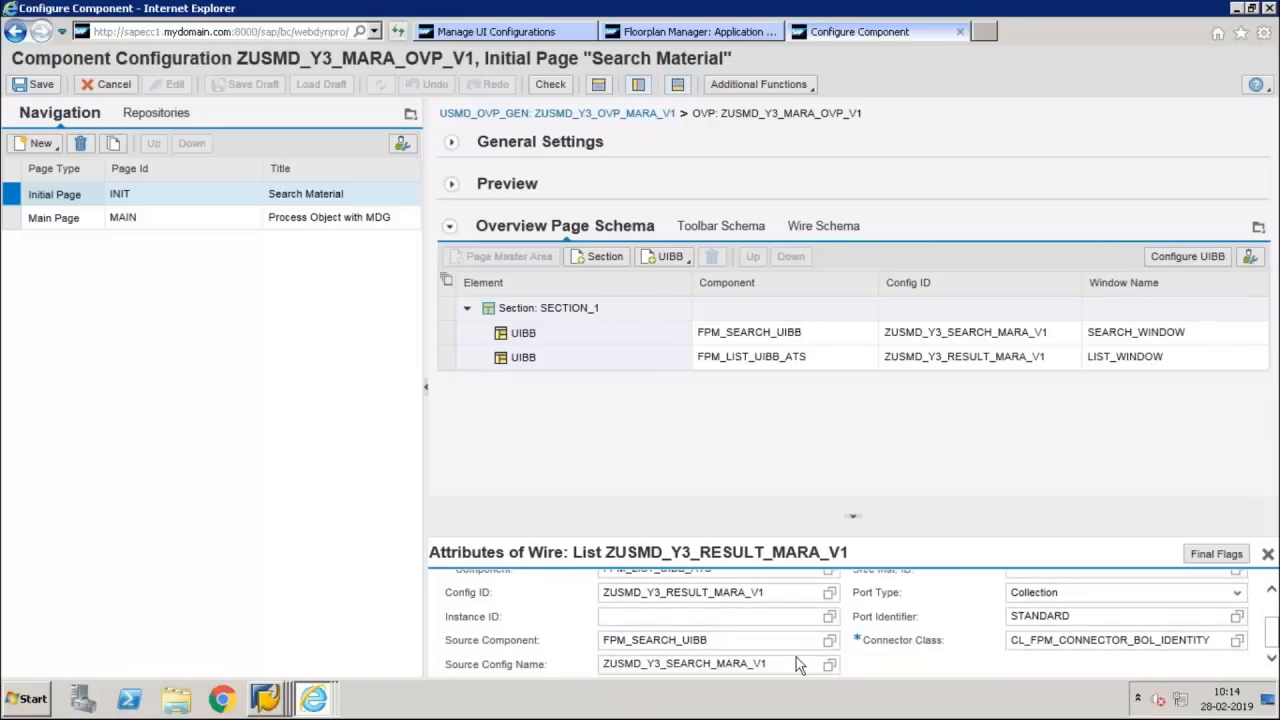
{"action": "left_click", "coordinate": [745, 641]}
{"action": "left_click_drag", "start_coordinate": [709, 640], "coordinate": [600, 640]}
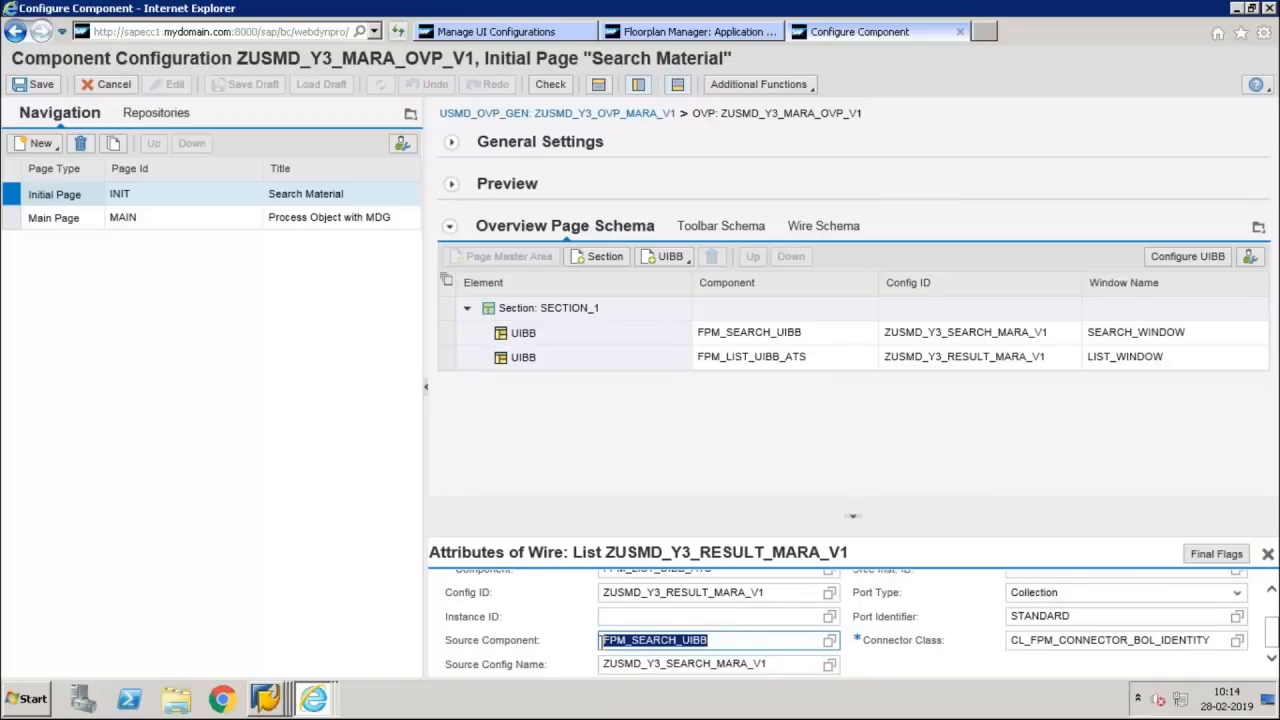
Review the wire's source component, target component and Config ID in the Wire Schema, and check the Application Hierarchy Browser
{"action": "left_click", "coordinate": [843, 236]}
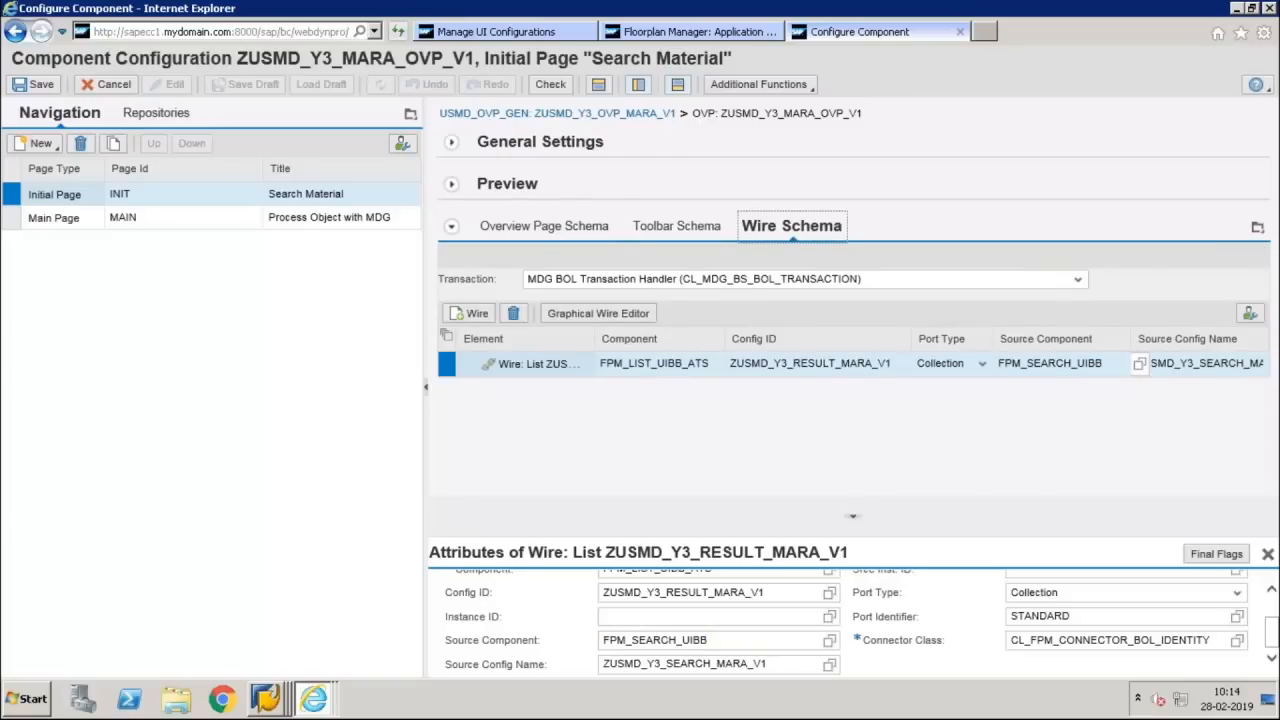
{"action": "double_click", "coordinate": [1011, 363]}
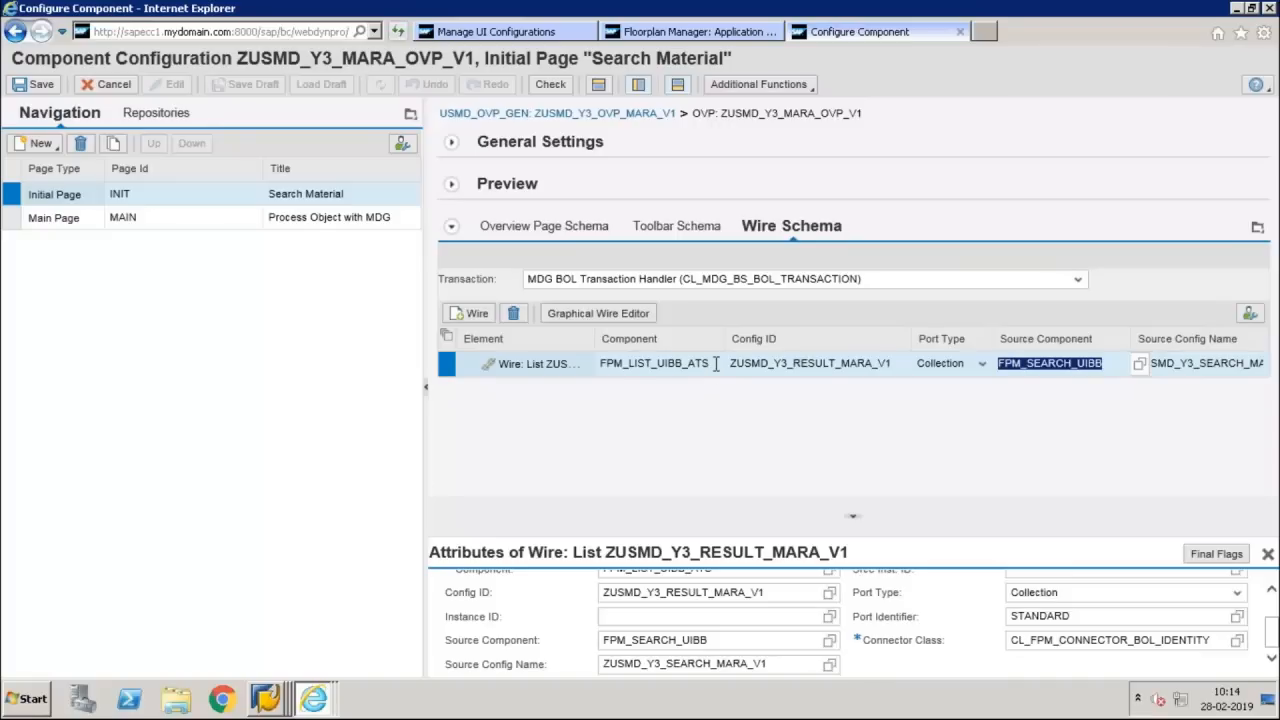
{"action": "double_click", "coordinate": [607, 365]}
{"action": "double_click", "coordinate": [737, 365]}
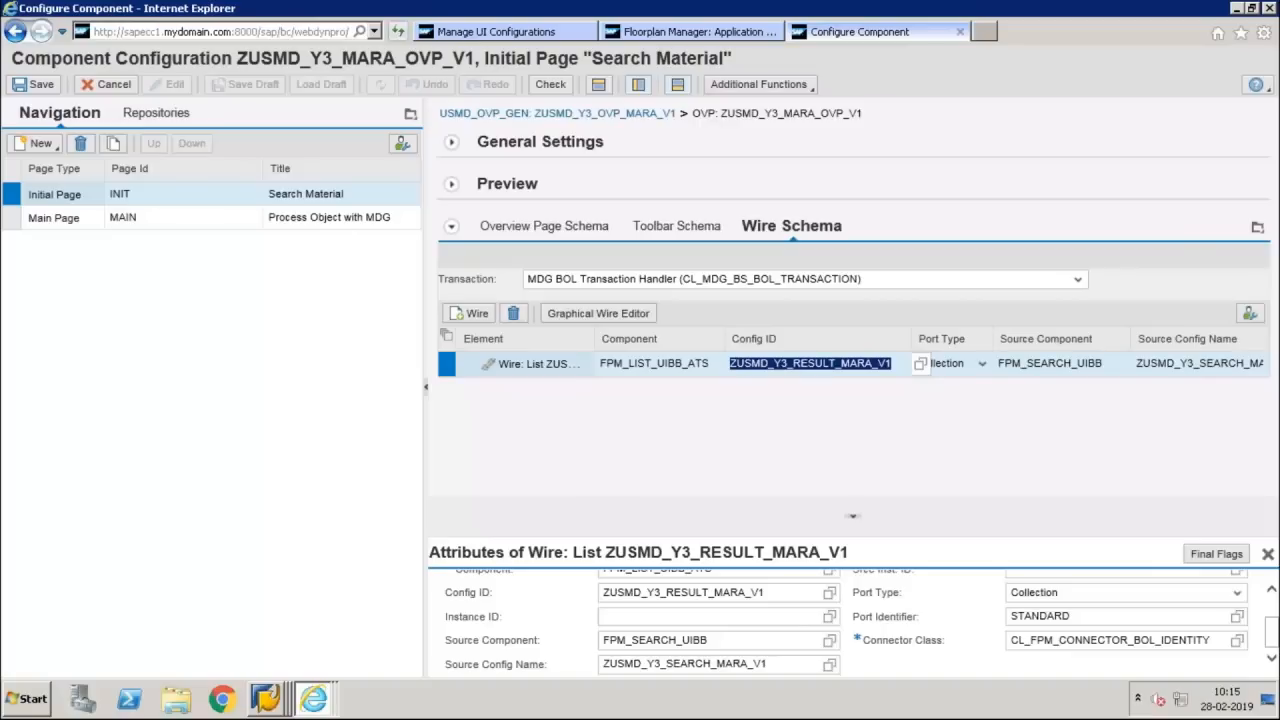
{"action": "left_click", "coordinate": [650, 33]}
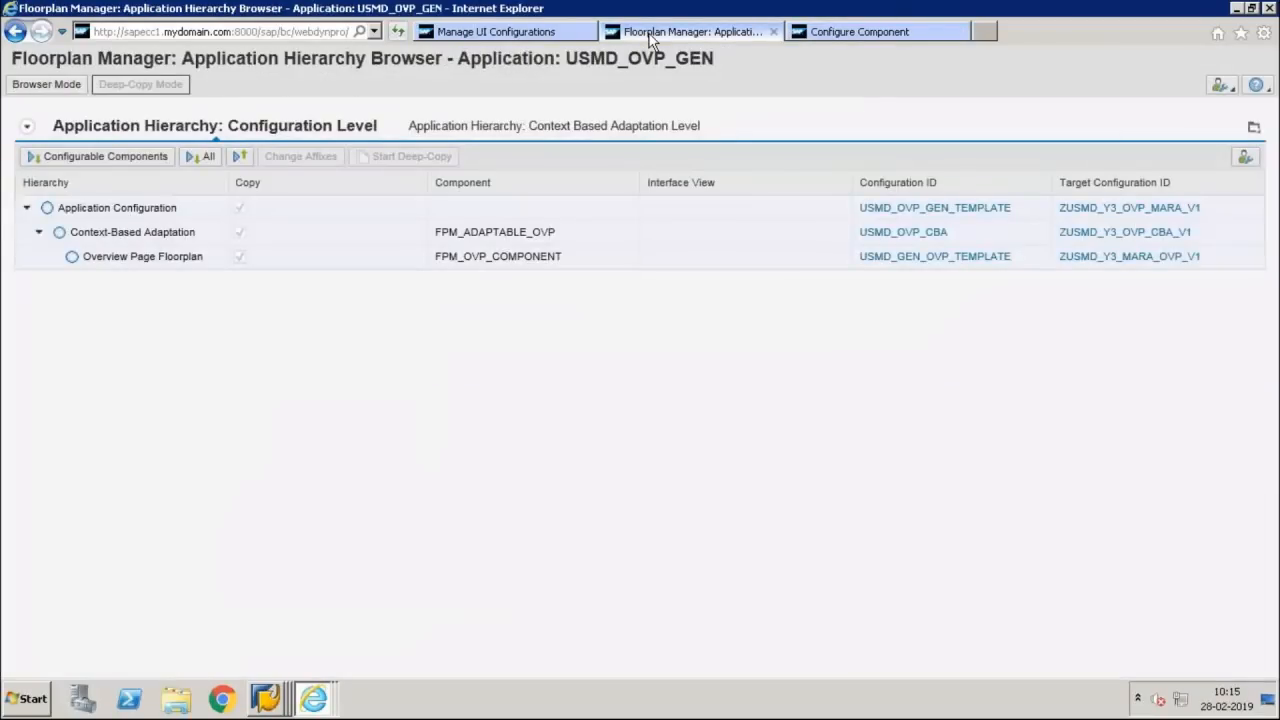
{"action": "left_click", "coordinate": [826, 33]}
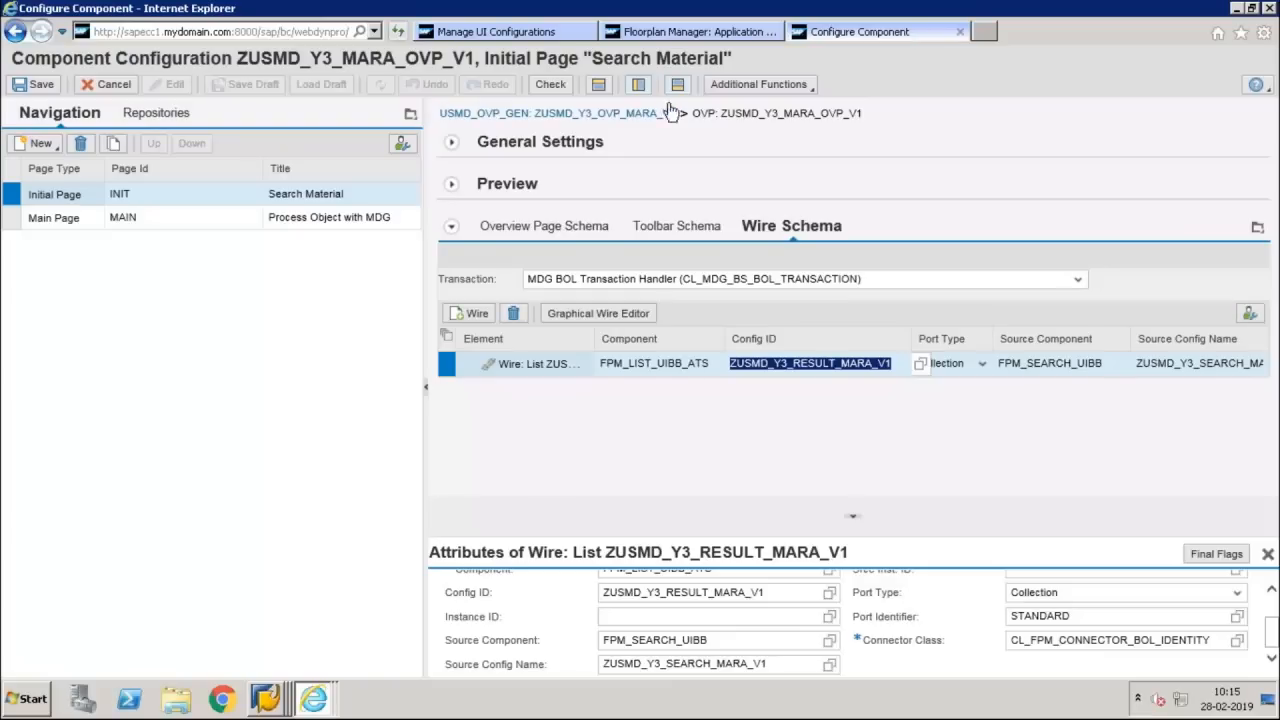
Test the component configuration and run the material search without any criteria
{"action": "left_click", "coordinate": [748, 88]}
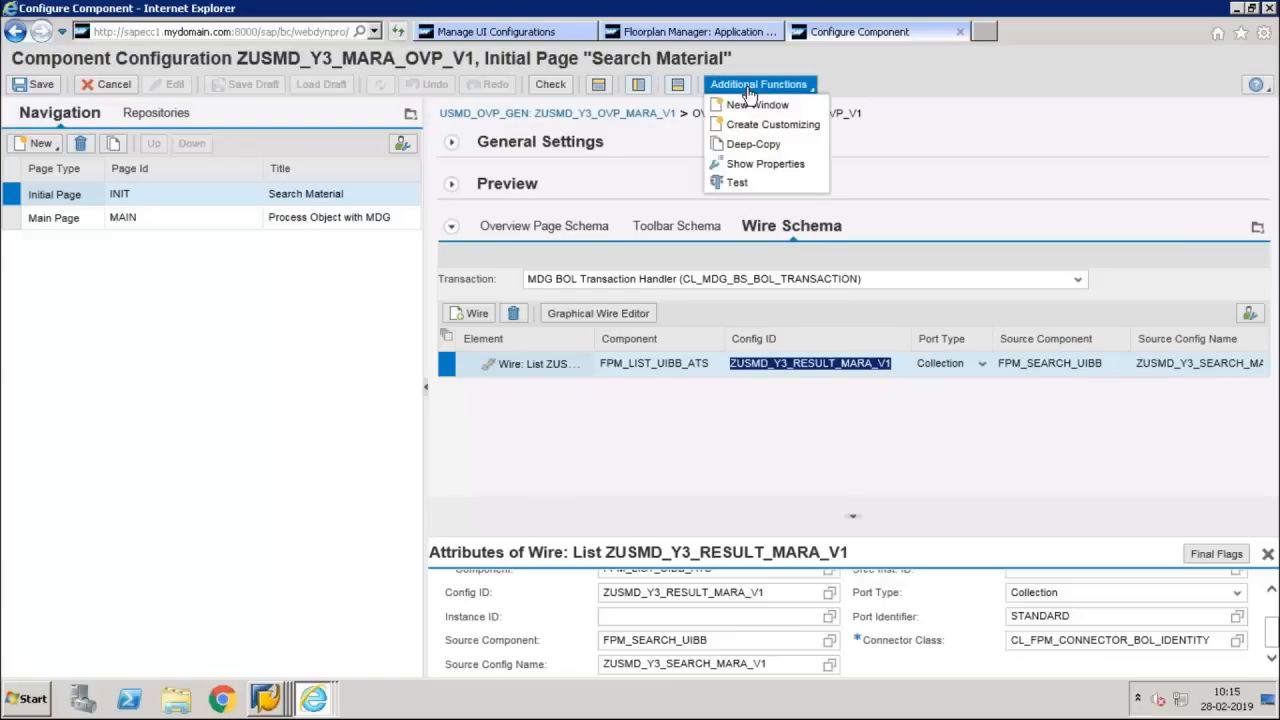
{"action": "left_click", "coordinate": [738, 184]}
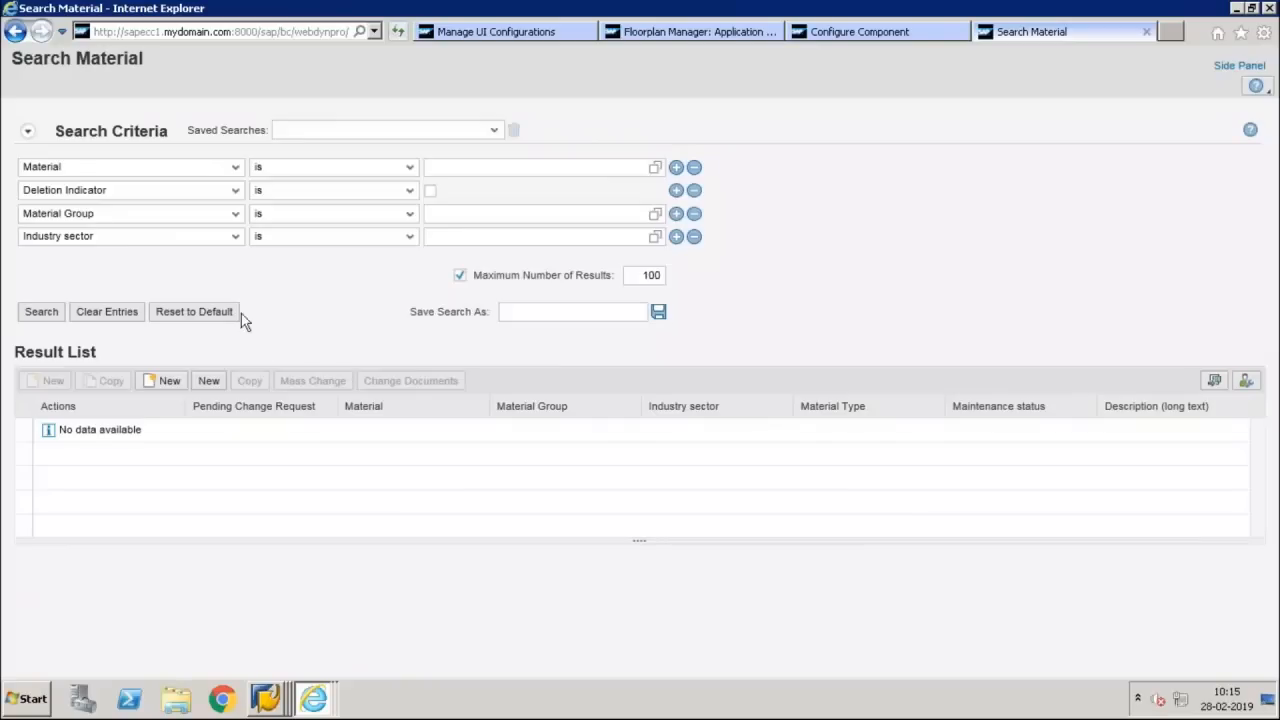
{"action": "left_click", "coordinate": [40, 312]}
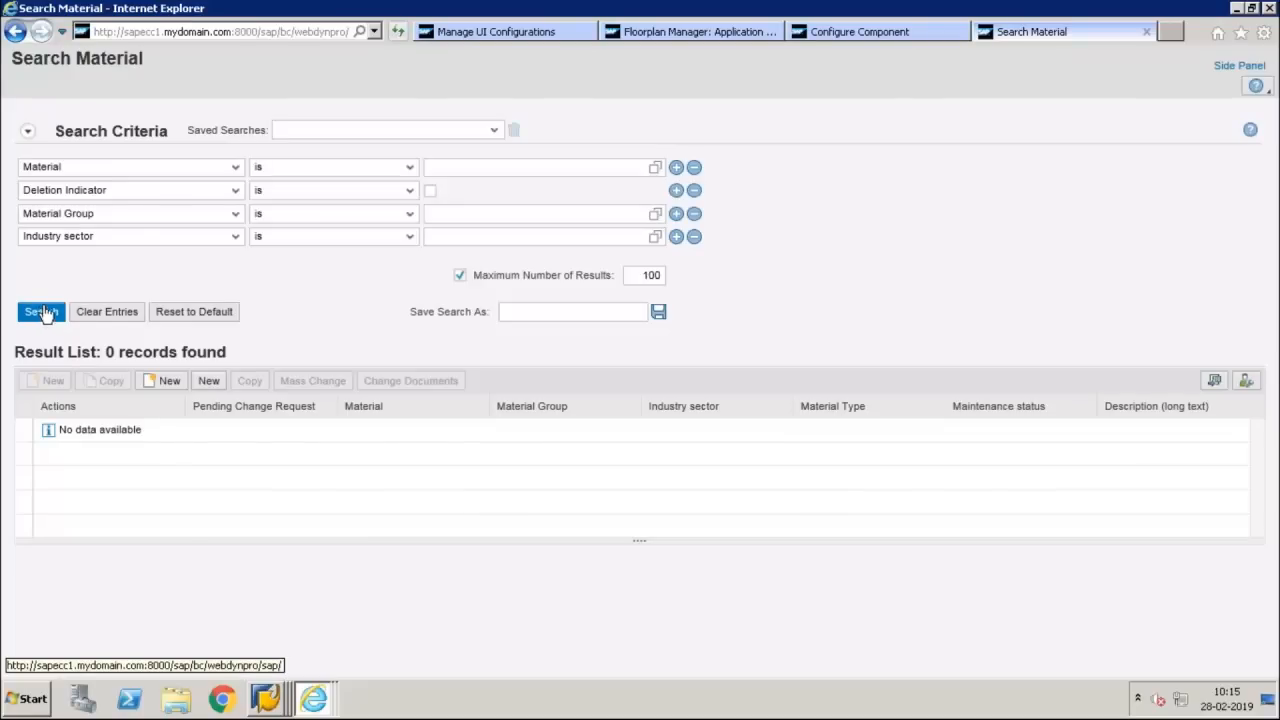
Try both enabled New functions of the Result List, closing the Create Material page and the Search Material test page
{"action": "left_click", "coordinate": [208, 381]}
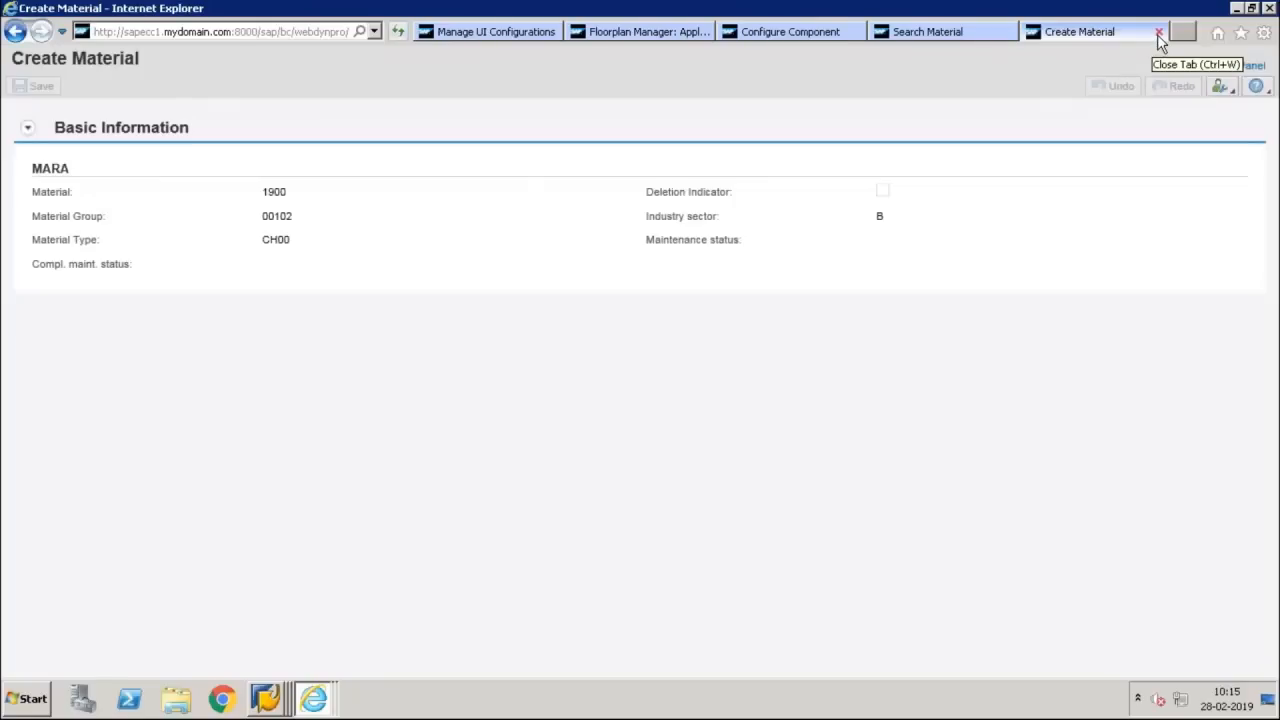
{"action": "left_click", "coordinate": [1158, 33]}
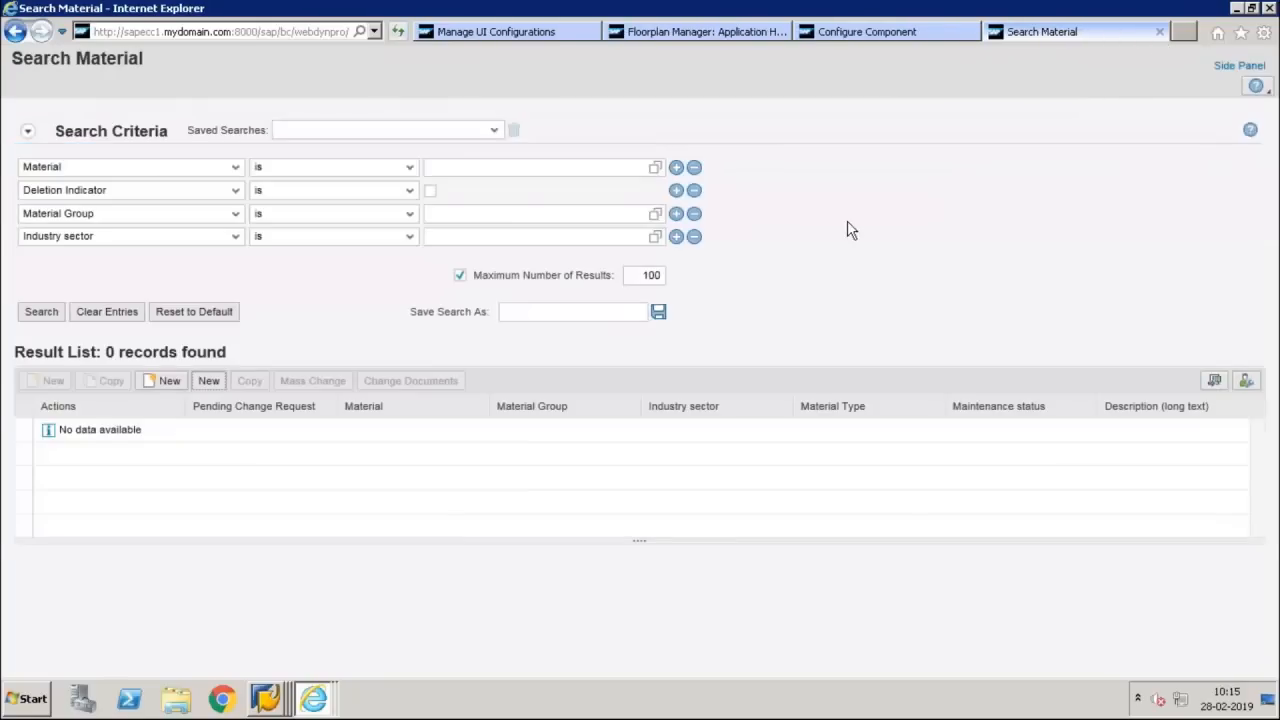
{"action": "left_click", "coordinate": [169, 381]}
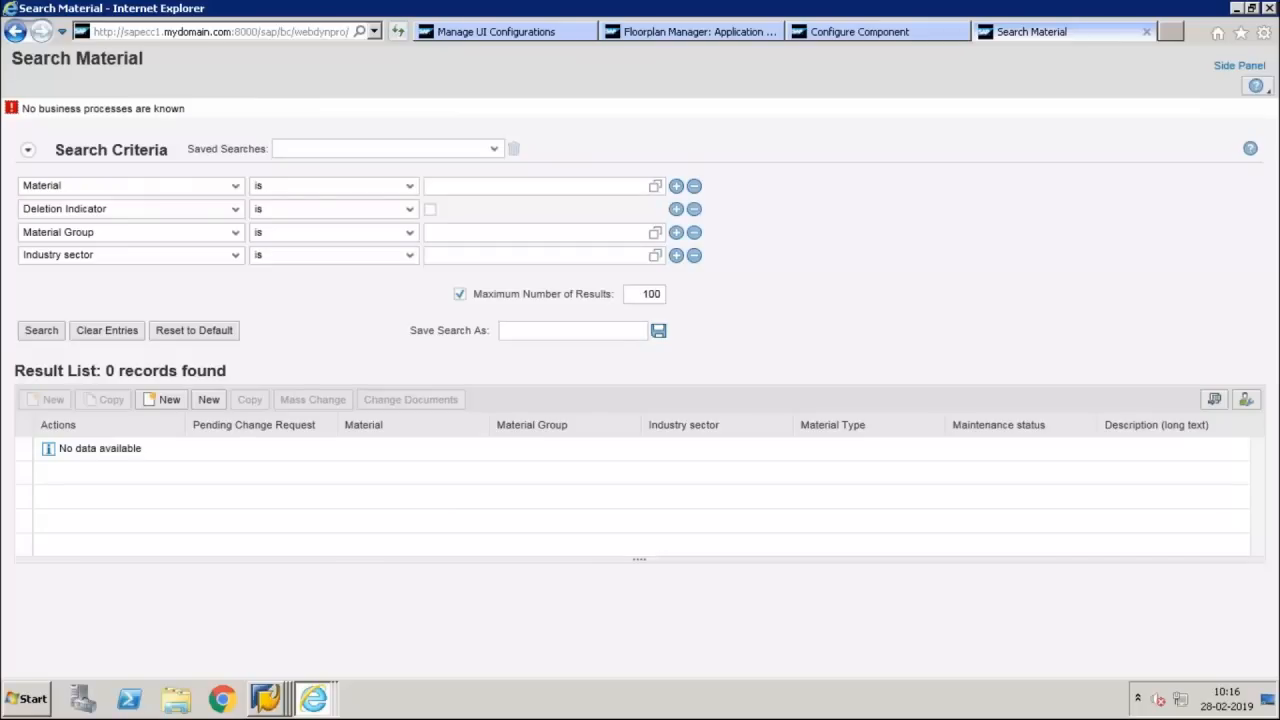
{"action": "key", "text": "Return"}
{"action": "left_click", "coordinate": [1147, 34]}
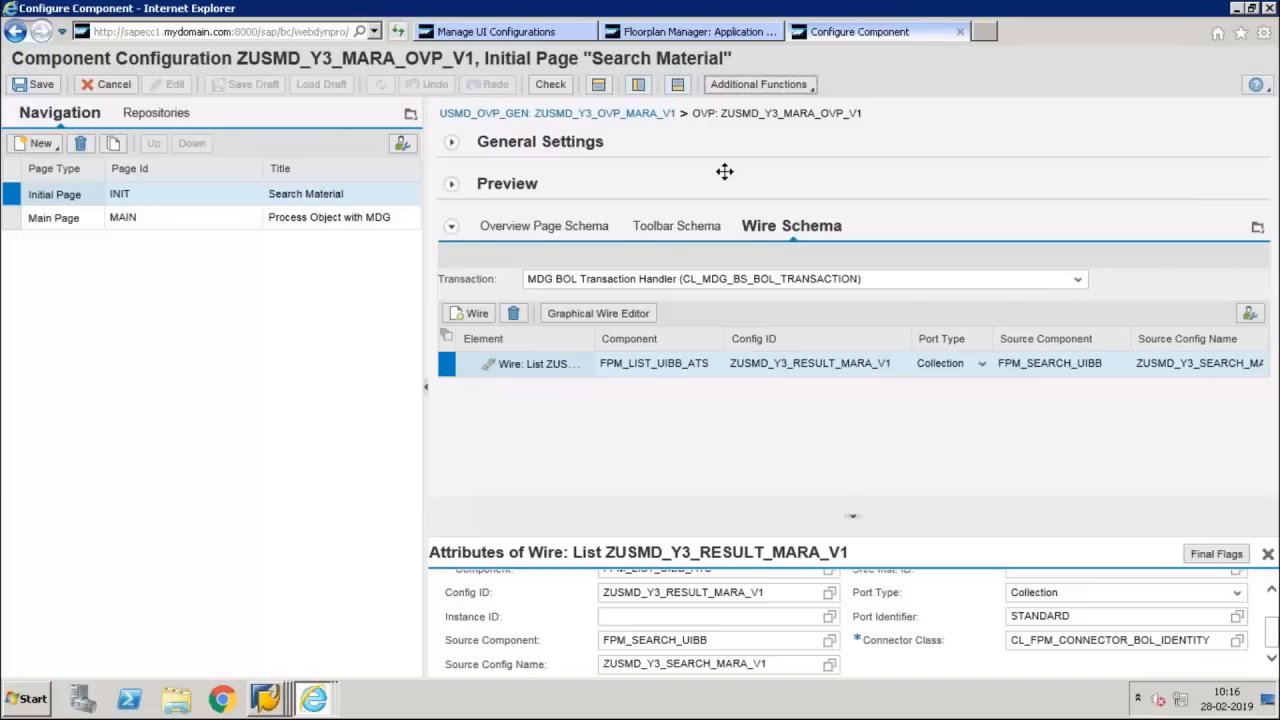
Select the main page "Process Object with MDG" and add a Form Component UIBB to SECTION_1
{"action": "left_click", "coordinate": [265, 699]}
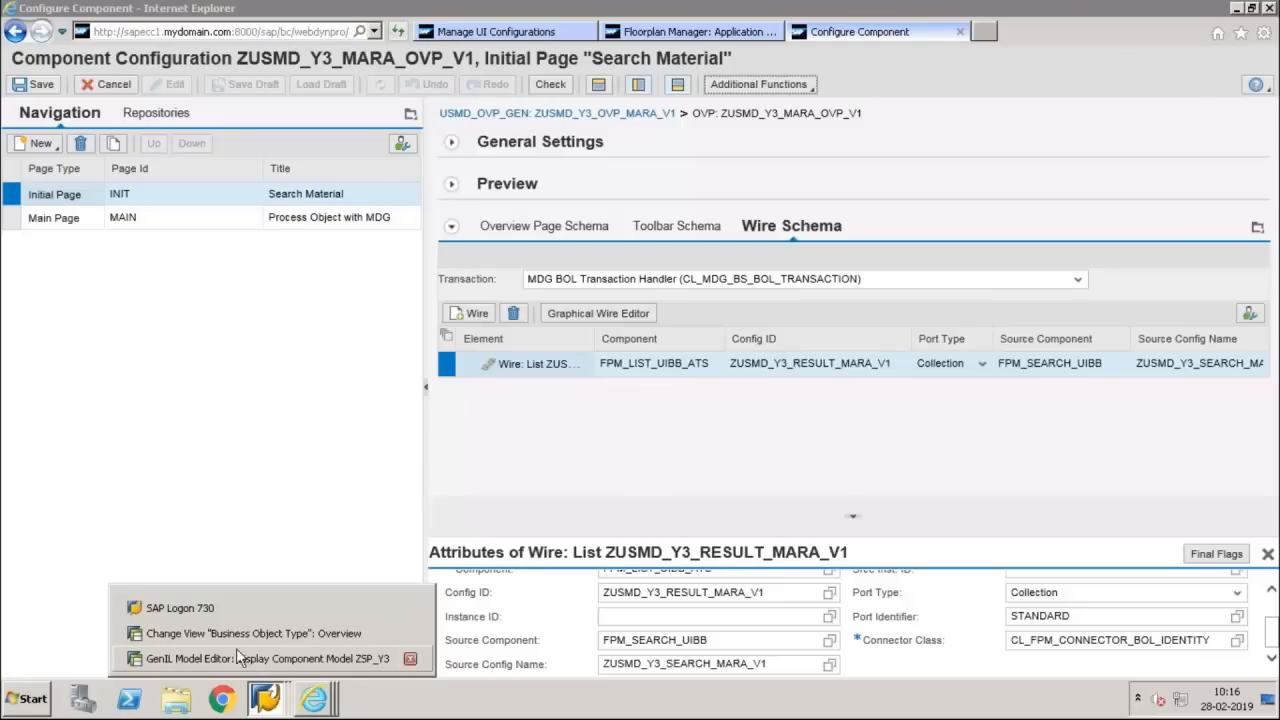
{"action": "left_click", "coordinate": [176, 462]}
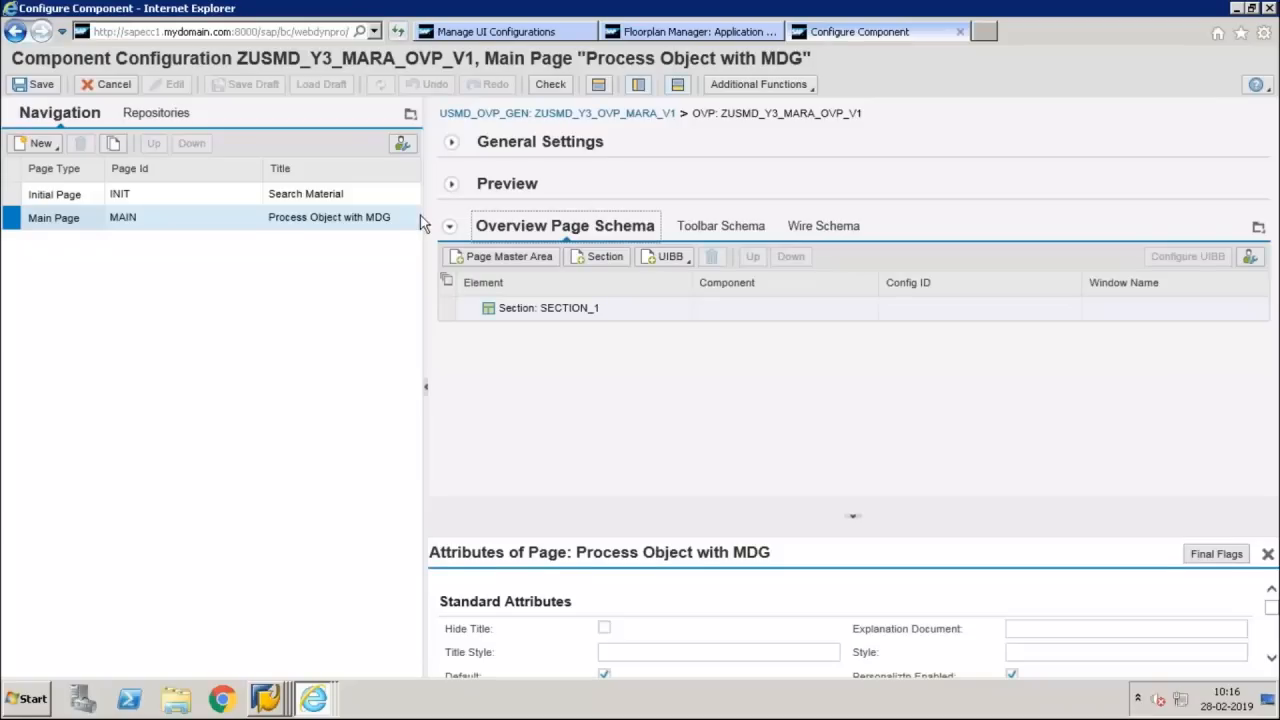
{"action": "left_click", "coordinate": [444, 311]}
{"action": "left_click", "coordinate": [670, 258]}
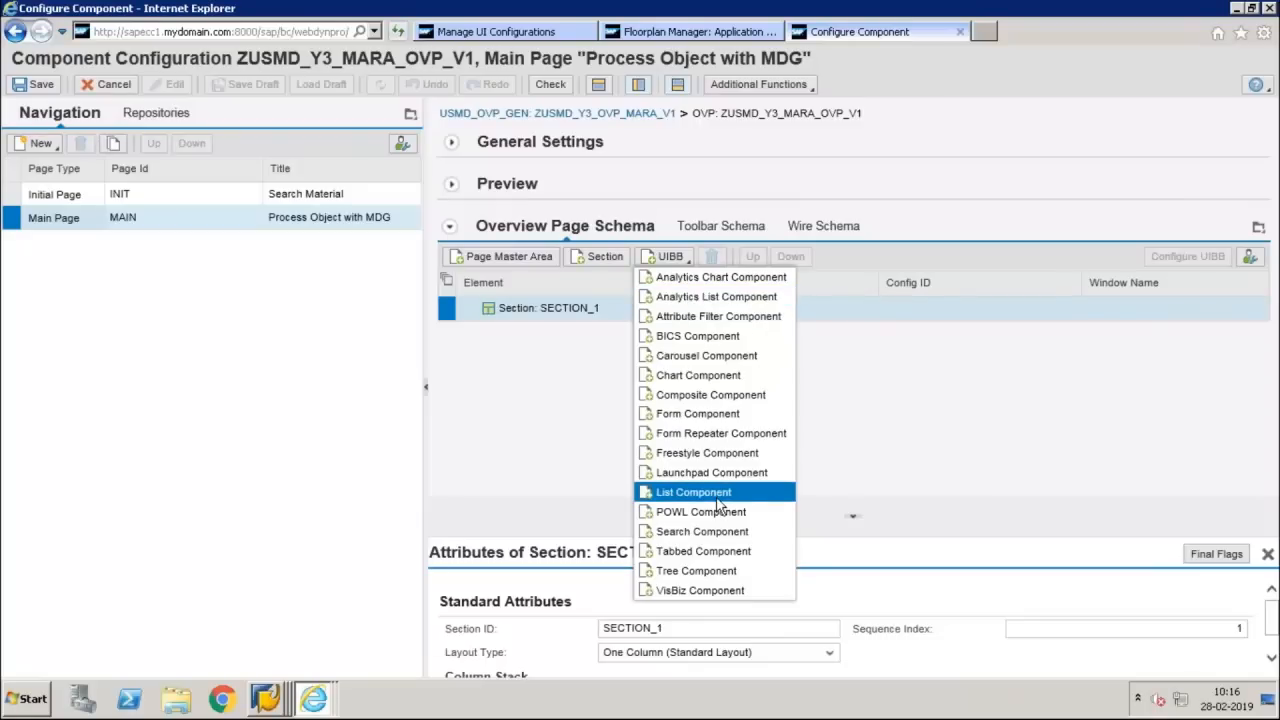
{"action": "left_click", "coordinate": [700, 421]}
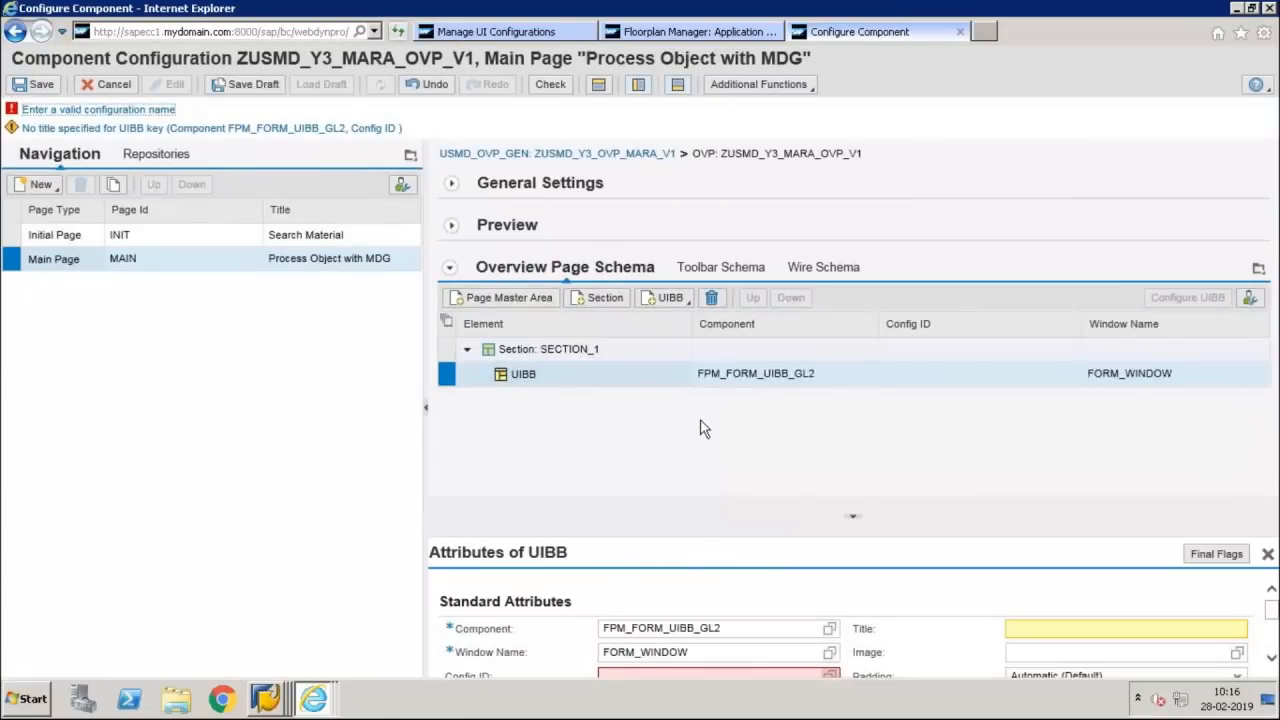
Set the form UIBB's title to "Material Basic Details"
{"action": "left_click", "coordinate": [1036, 633]}
{"action": "type", "text": "Ma"}
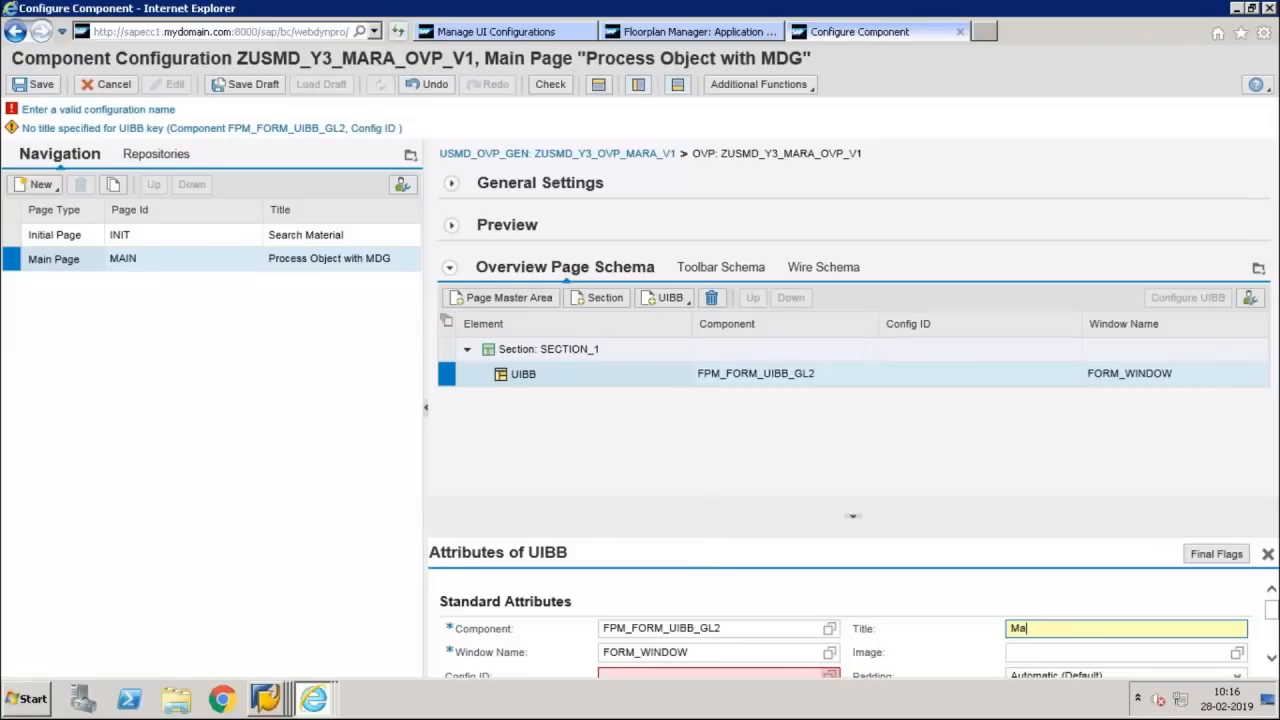
{"action": "type", "text": "terial Basic Details"}
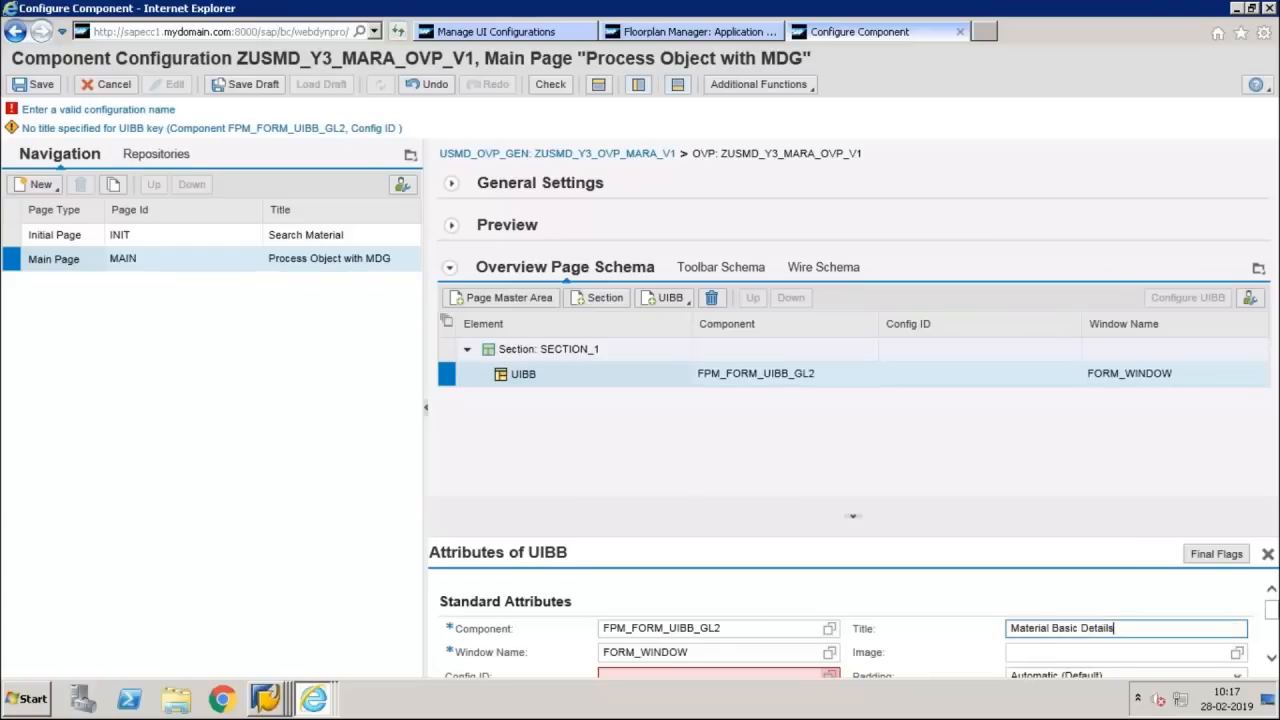
{"action": "key", "text": "Return"}
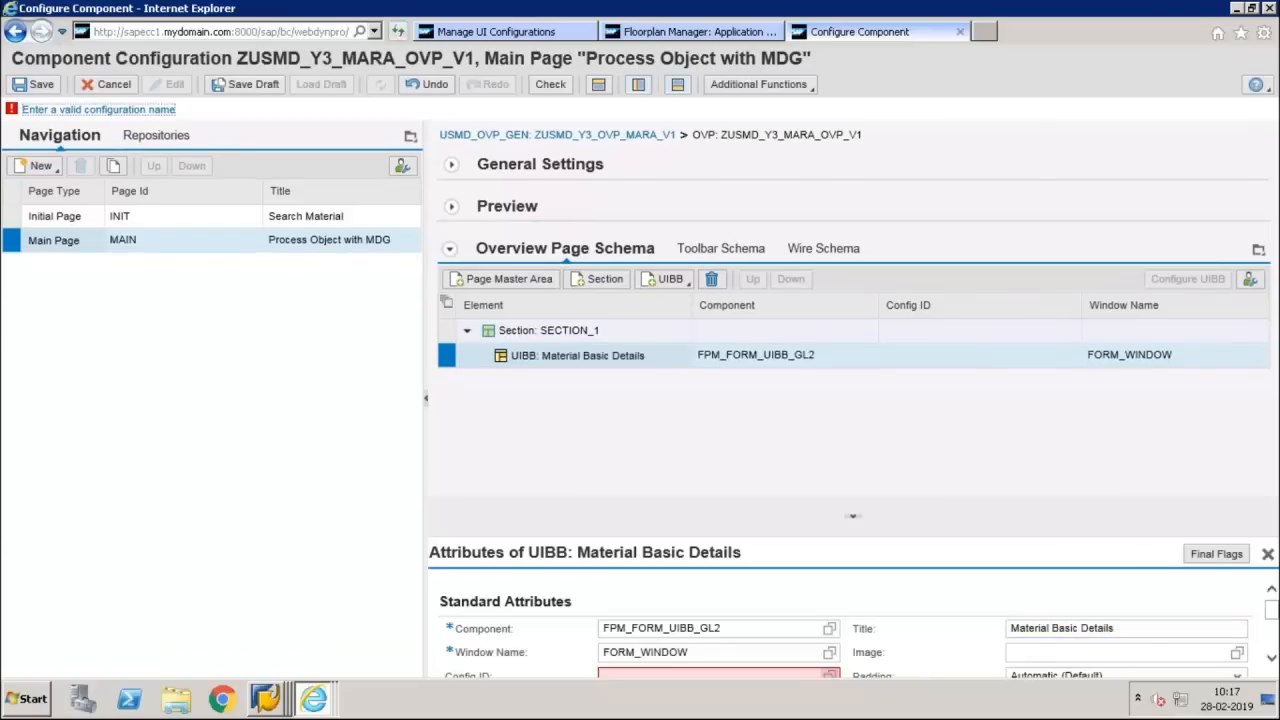
Begin the Config ID of the Material Basic Details form UIBB with "zUSMD_Y3_F"
{"action": "left_click", "coordinate": [964, 356]}
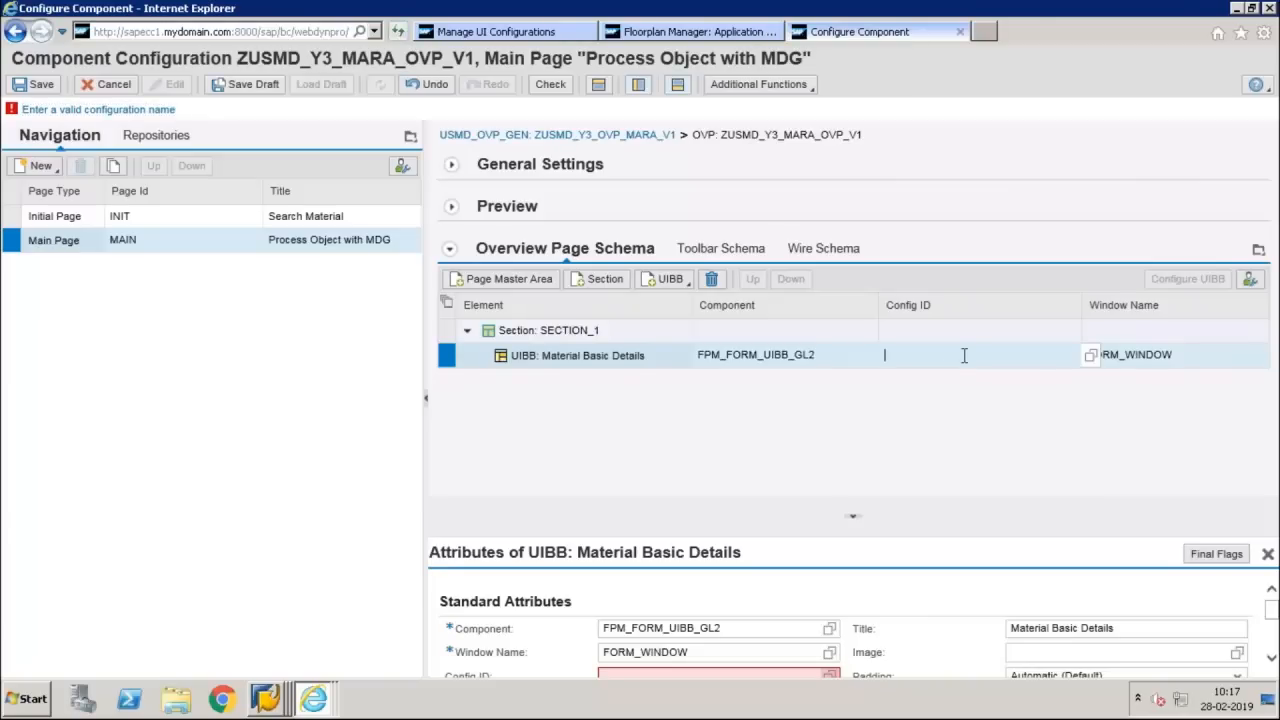
{"action": "type", "text": "zUSMD_"}
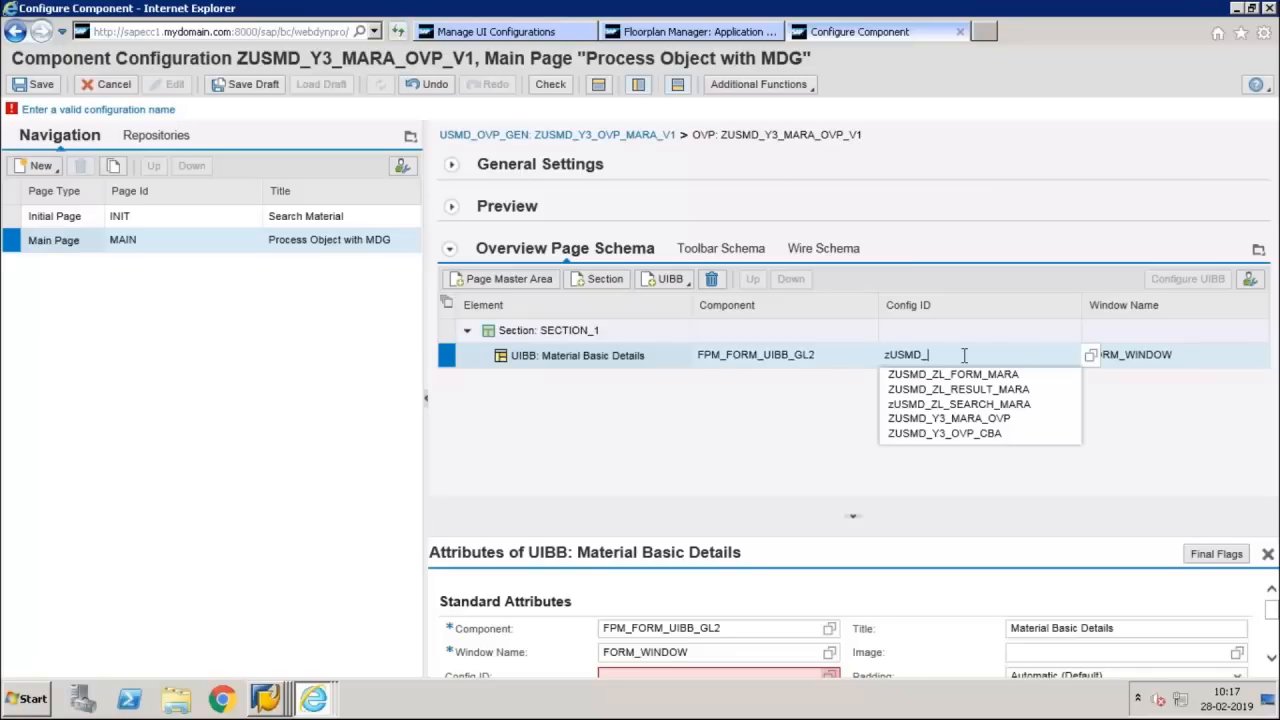
{"action": "type", "text": "Y3"}
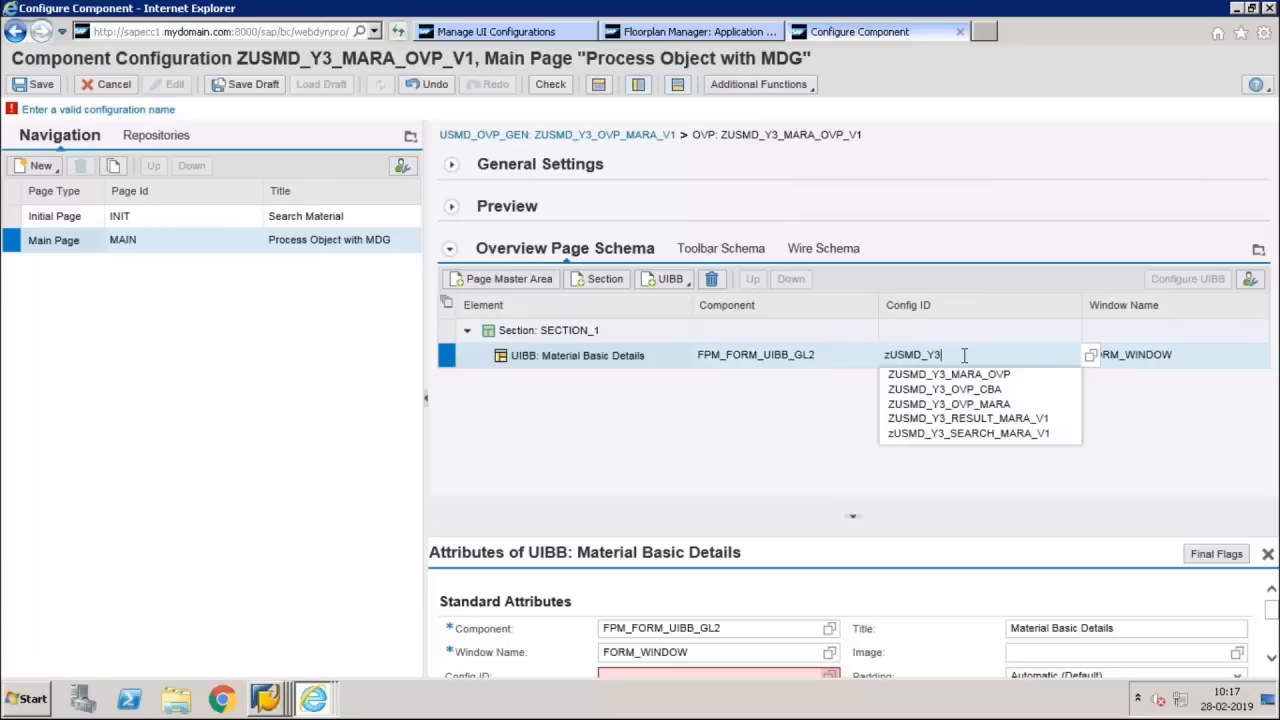
{"action": "type", "text": "_"}
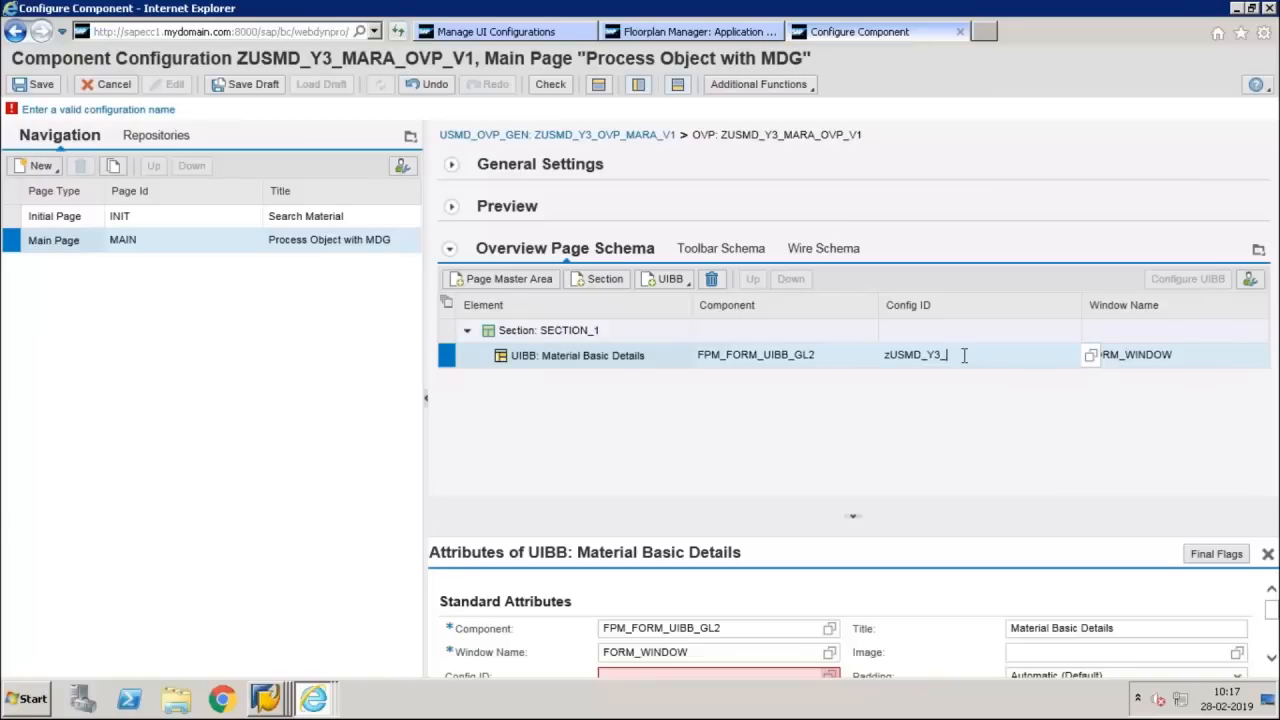
{"action": "type", "text": "F"}
Switch to UI Model.pdf in Acrobat Reader to check the form naming convention, undo the stray table in OneNote, and return to the remote configuration session
{"action": "mouse_move", "coordinate": [826, 10]}
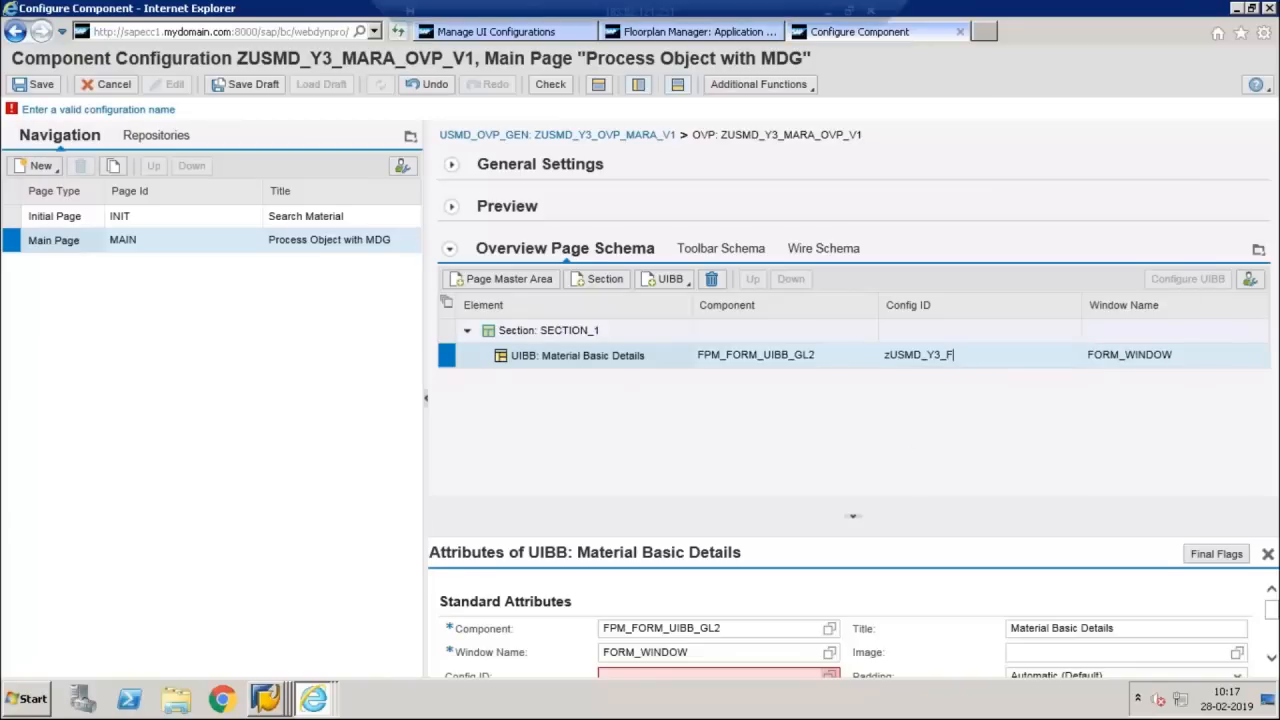
{"action": "left_click", "coordinate": [826, 12]}
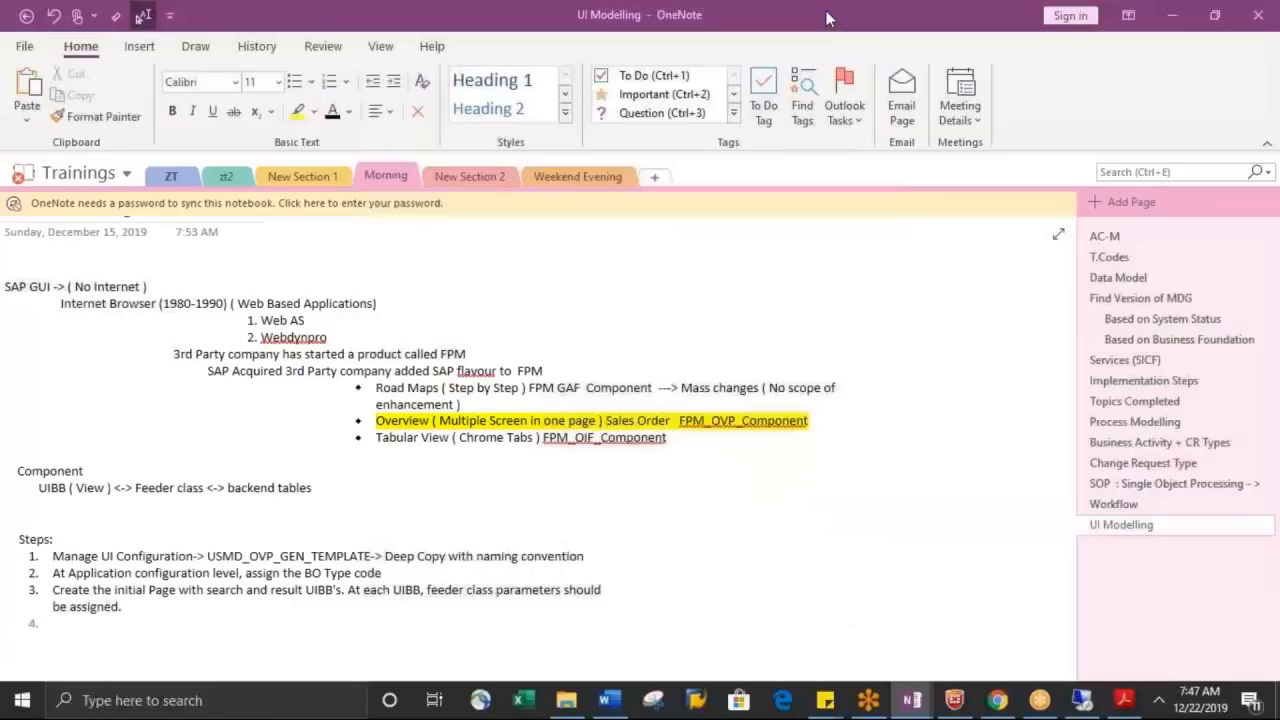
{"action": "left_click", "coordinate": [1124, 700]}
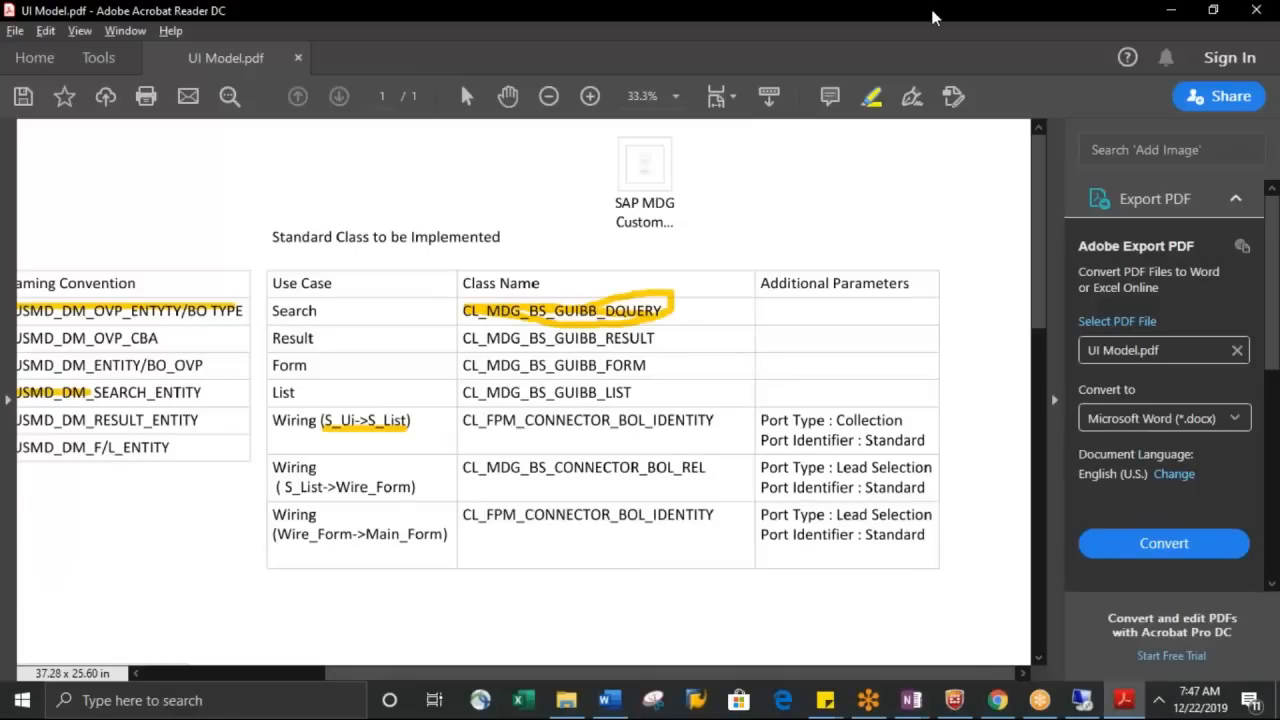
{"action": "key", "text": "alt+Tab"}
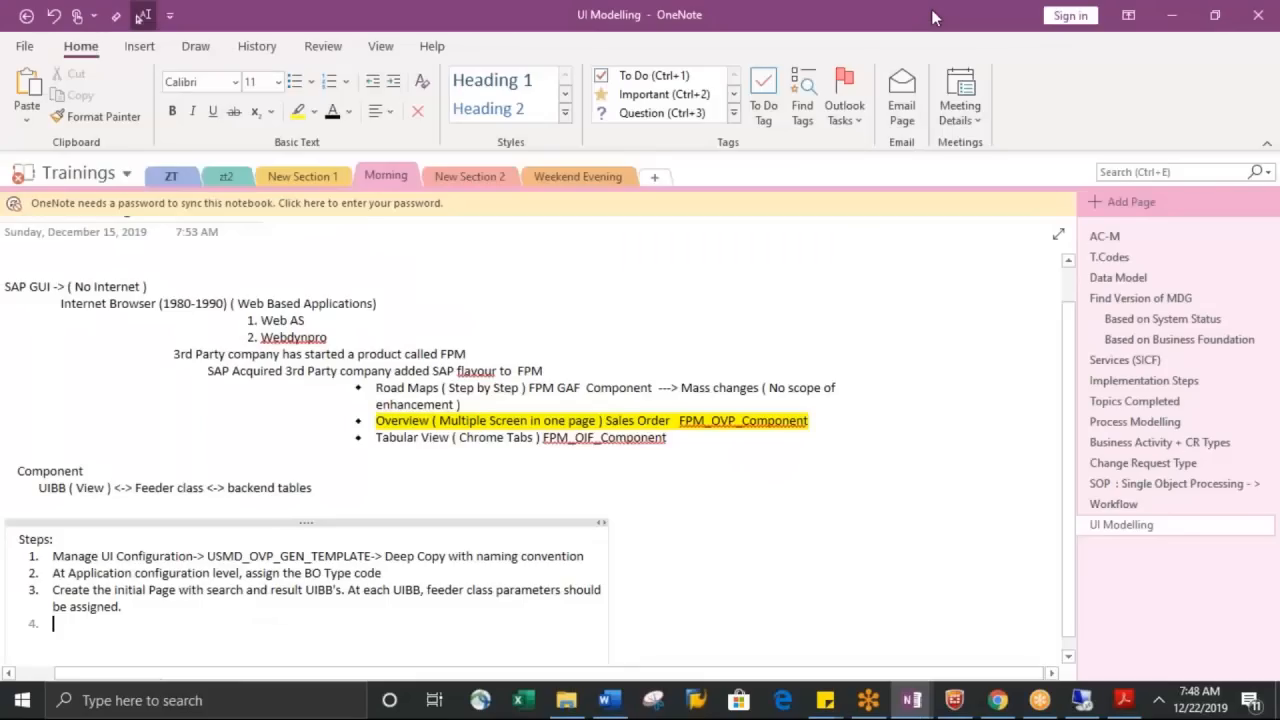
{"action": "key", "text": "Tab"}
{"action": "key", "text": "Tab"}
{"action": "key", "text": "Tab"}
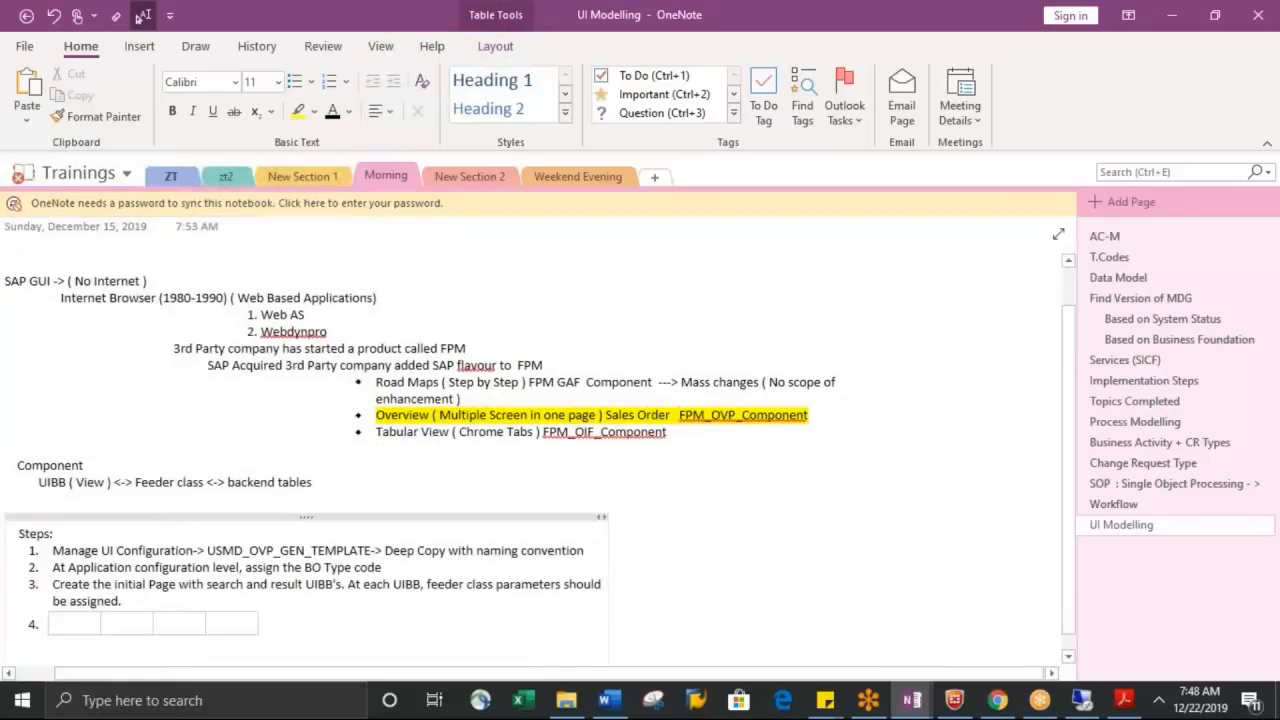
{"action": "key", "text": "ctrl+z"}
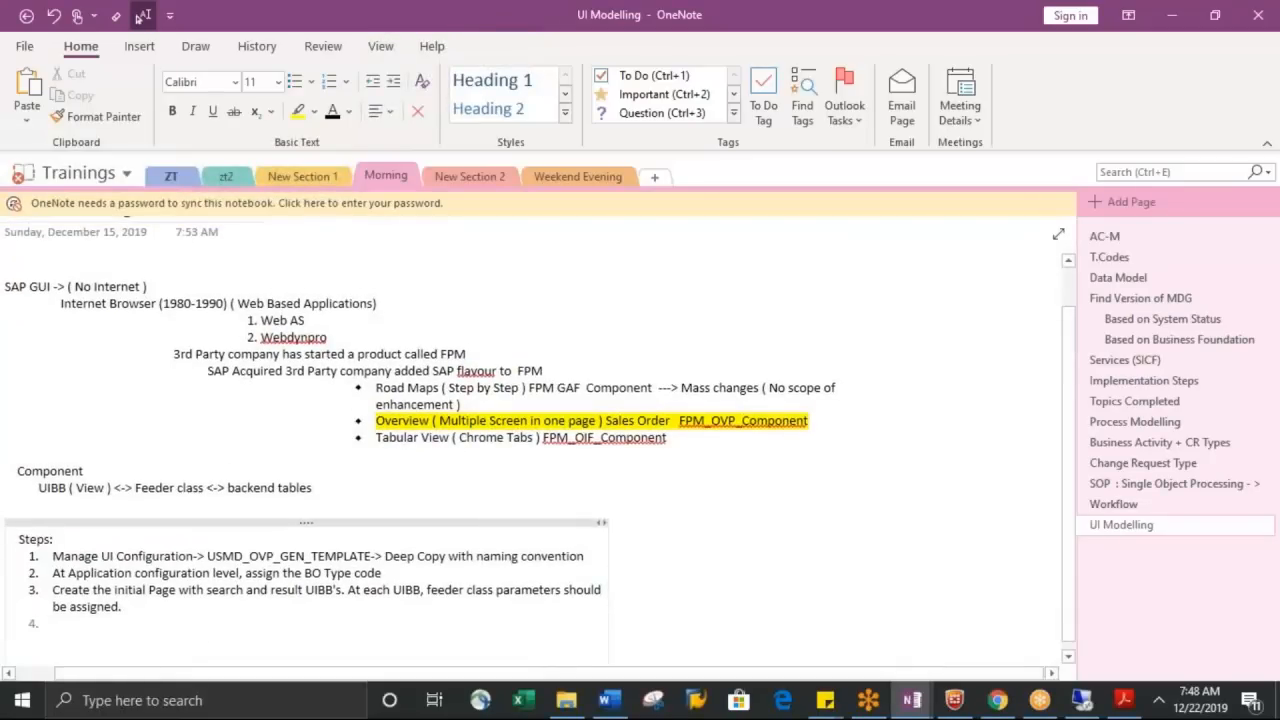
{"action": "key", "text": "alt+Tab"}
{"action": "key", "text": "alt+Tab"}
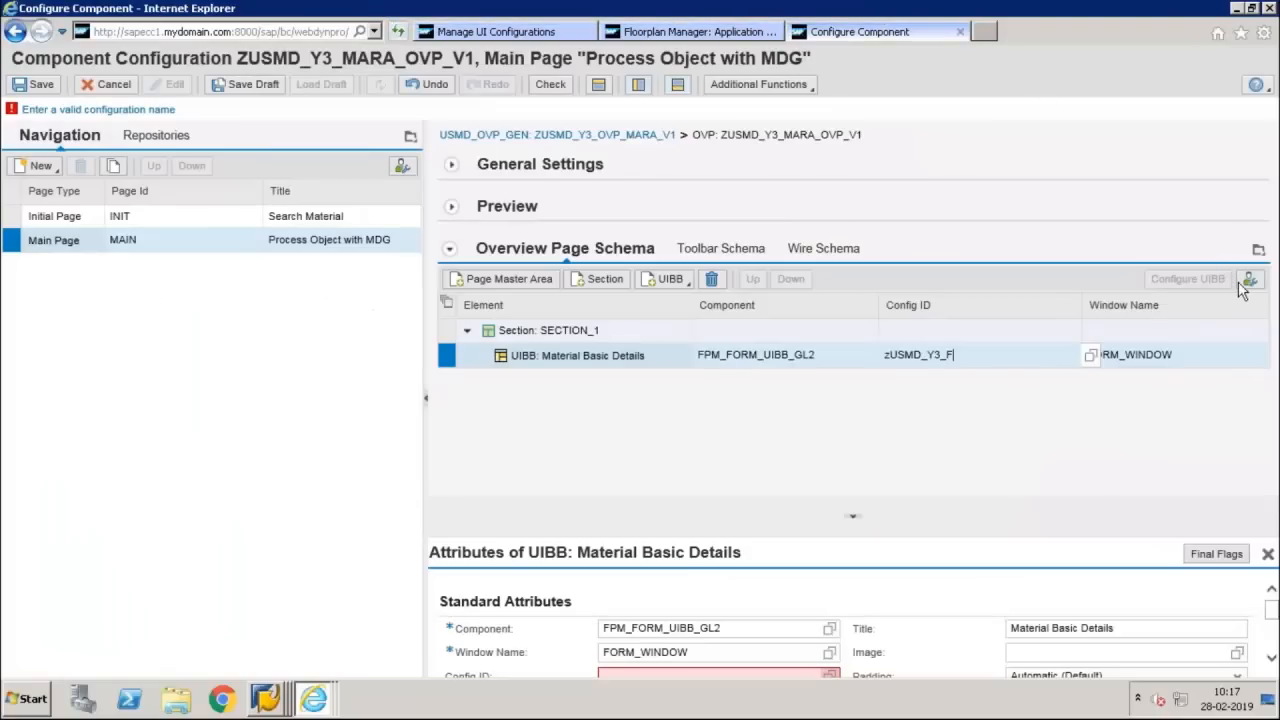
Complete the form UIBB's Config ID as ZUSMD_Y3_F_MARA_V1 and go to its configuration, saving the main page changes
{"action": "type", "text": "_MARA_V1"}
{"action": "key", "text": "Return"}
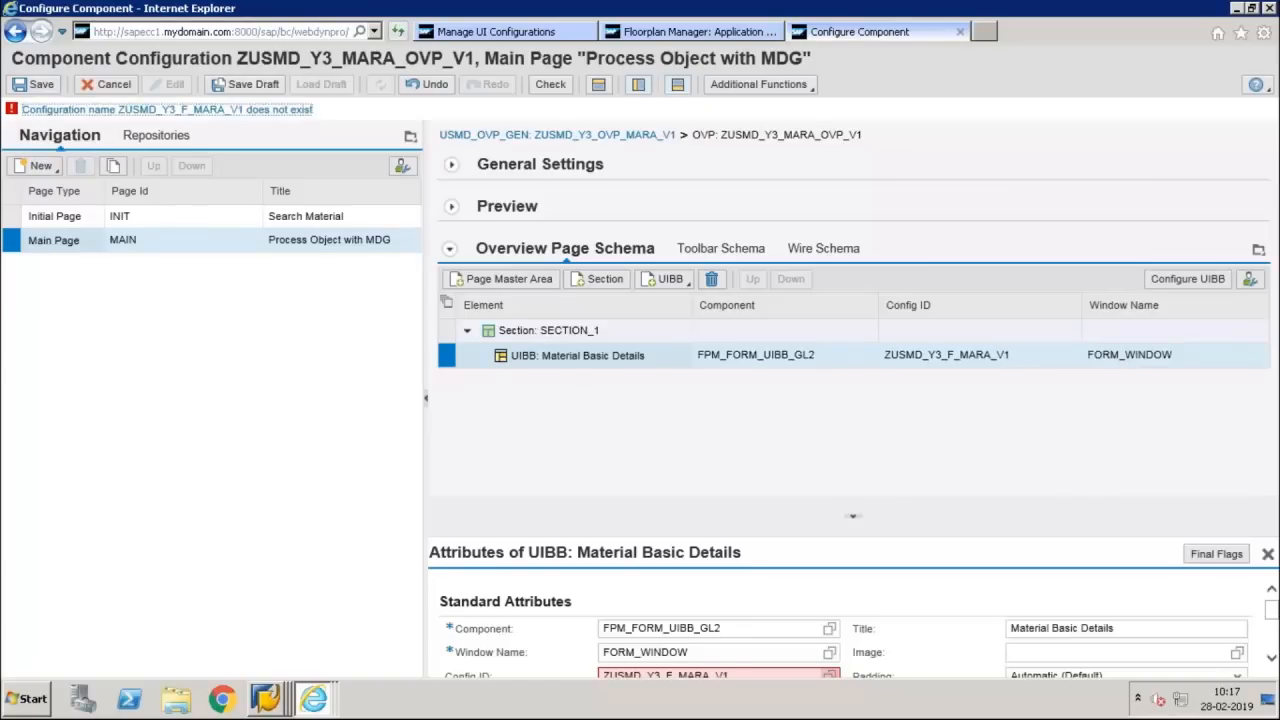
{"action": "left_click", "coordinate": [1205, 284]}
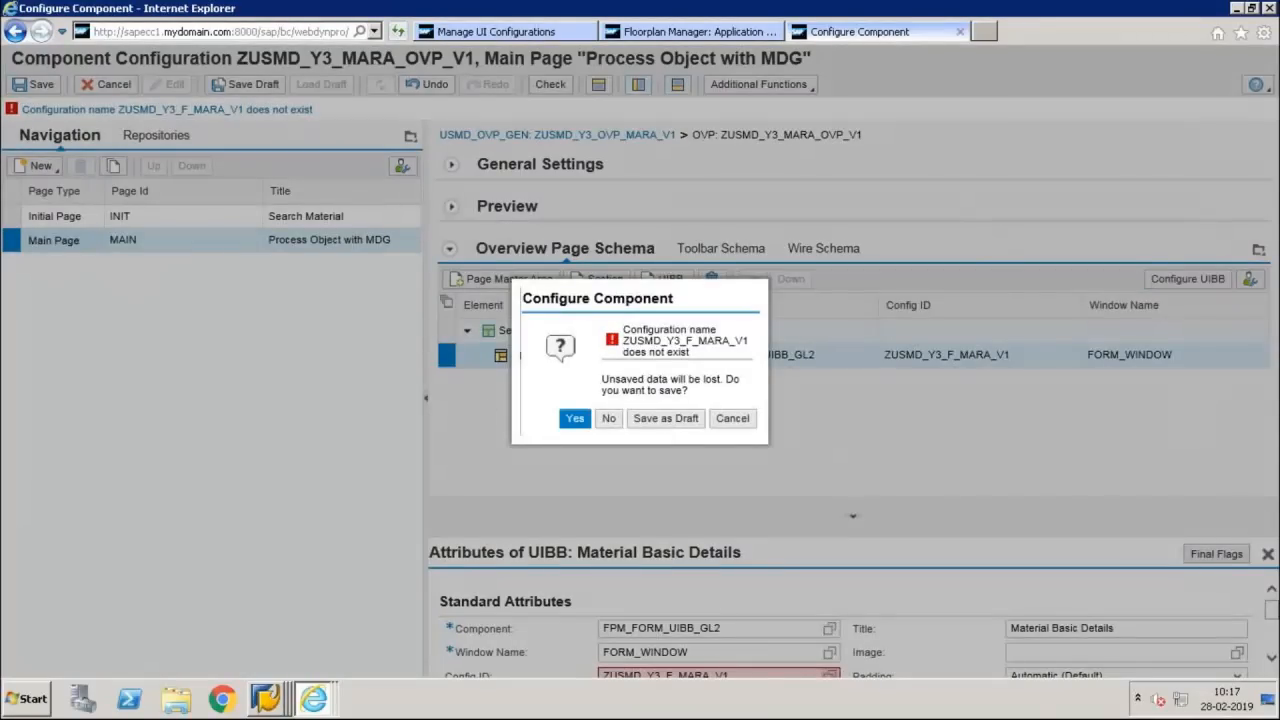
{"action": "key", "text": "Return"}
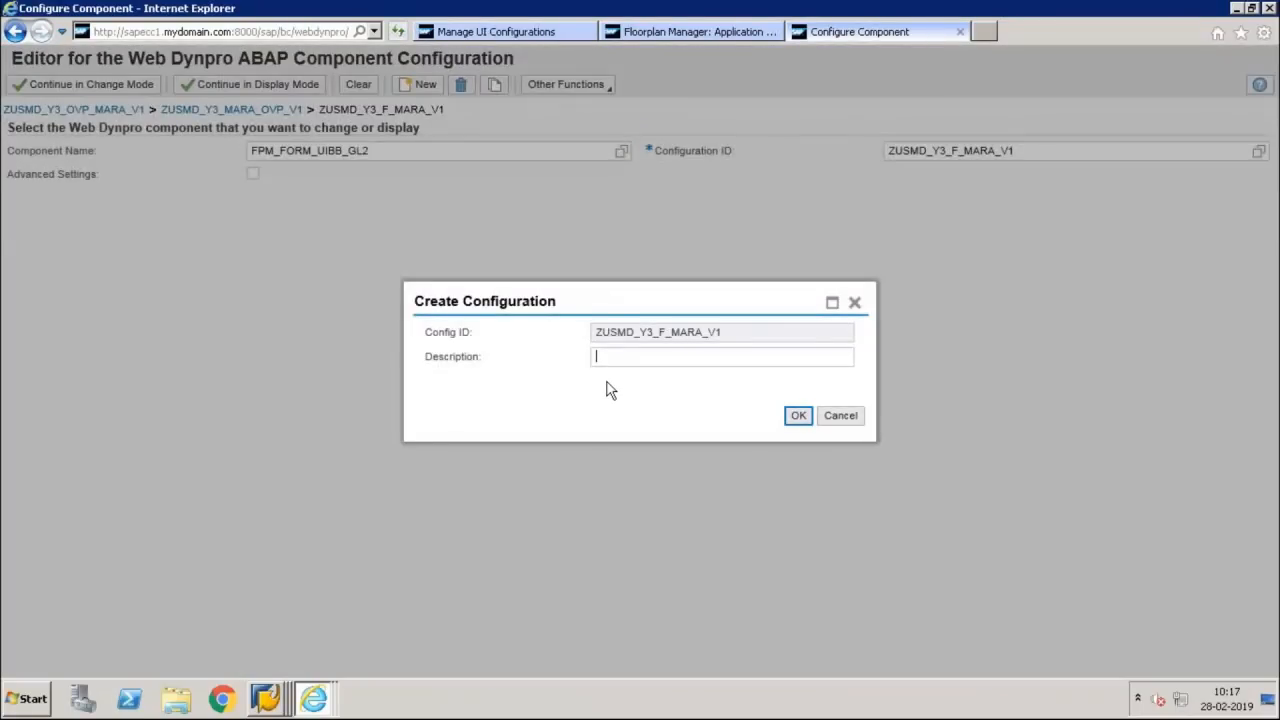
Create the form configuration with the description "Basic Material Detial" and store it as a local object
{"action": "type", "text": "Basic M"}
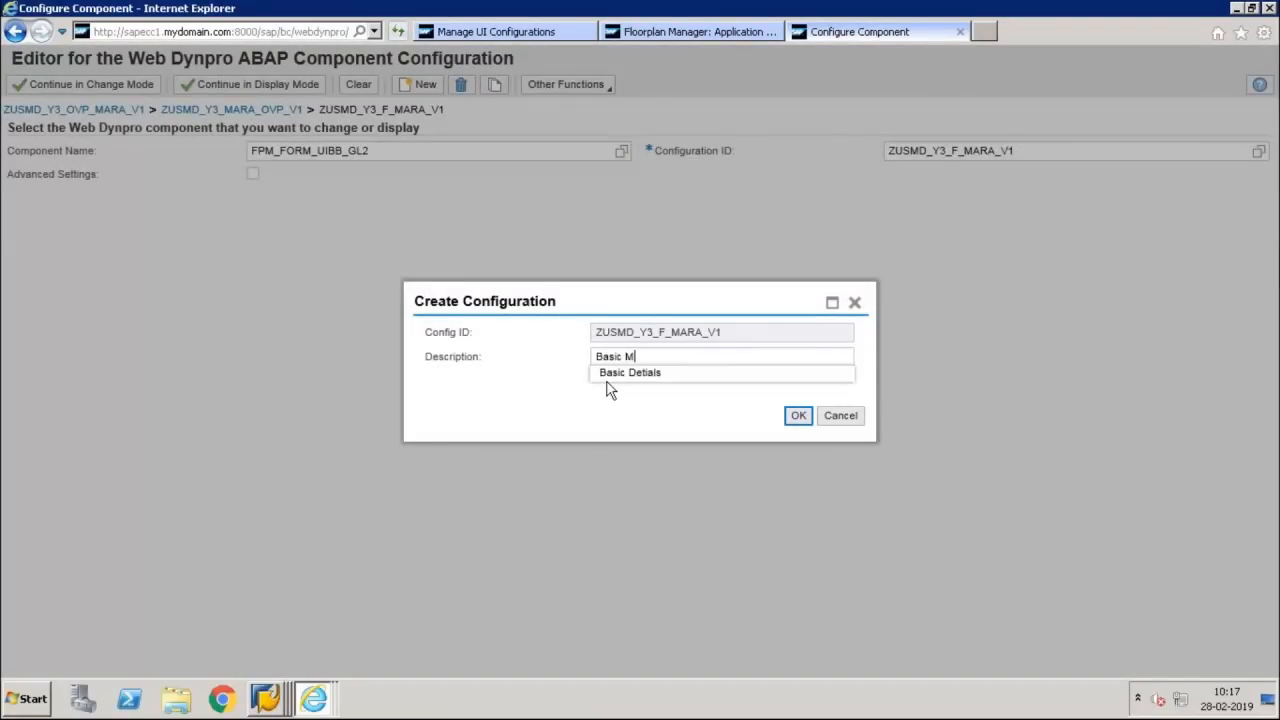
{"action": "type", "text": "aterial Det"}
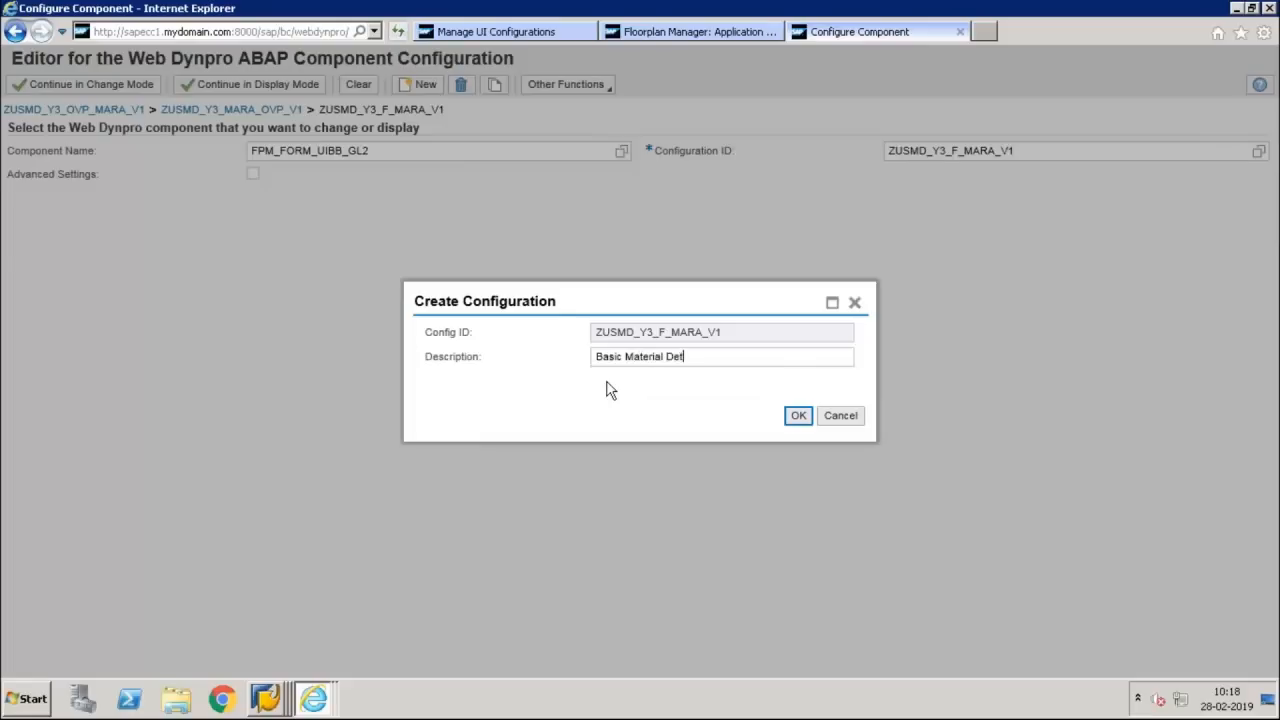
{"action": "type", "text": "ials"}
{"action": "key", "text": "Return"}
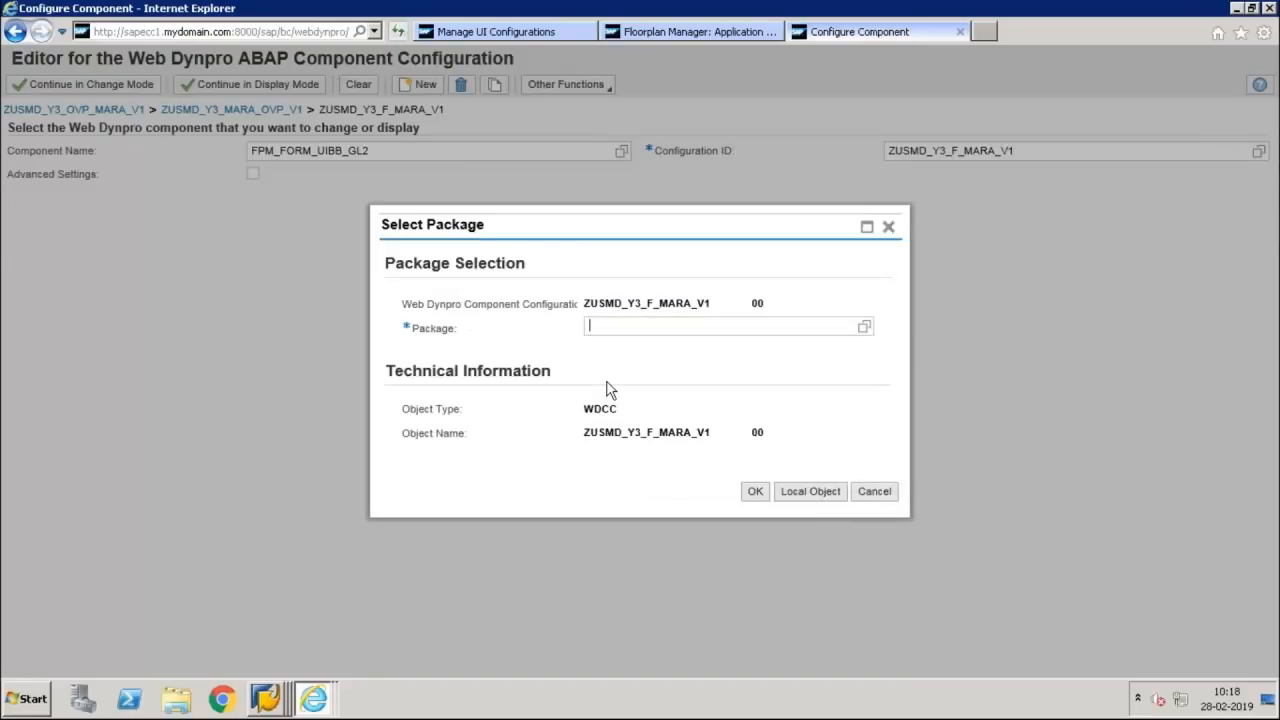
{"action": "left_click", "coordinate": [800, 491]}
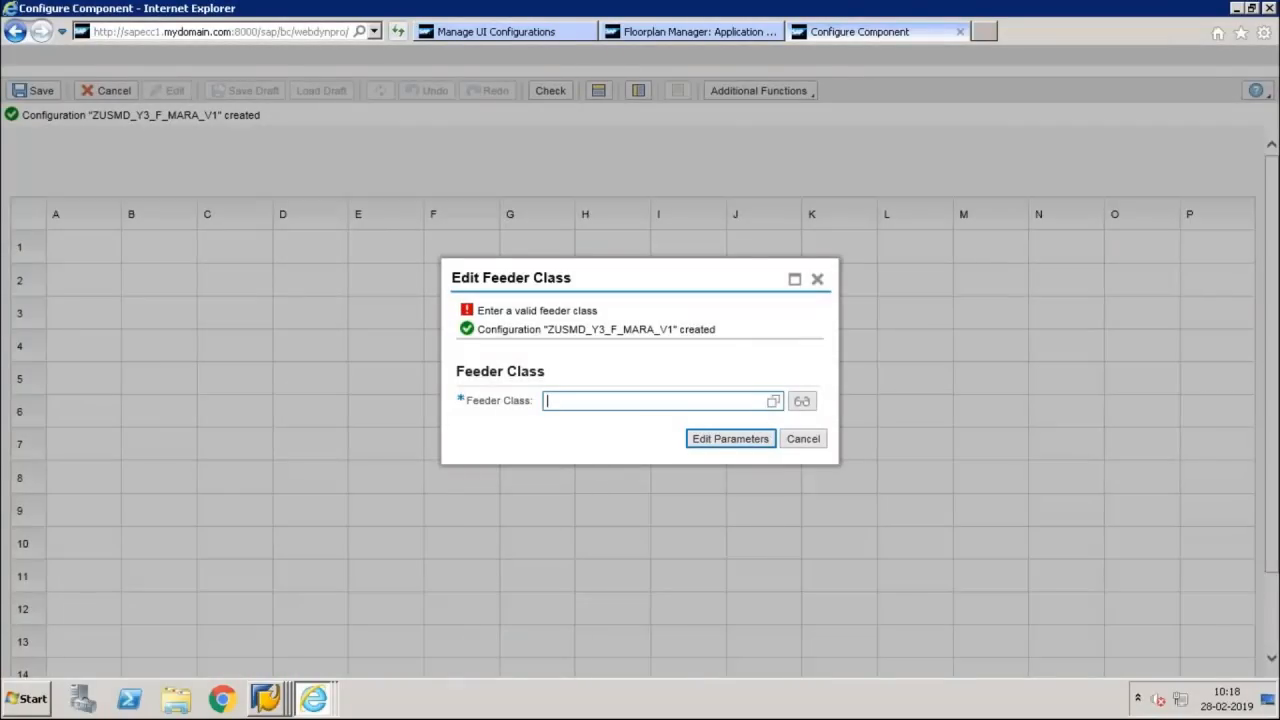
Search the feeder classes for CL_MDG_BS_GUIBB* and assign CL_MDG_BS_GUIBB_FORM to the form
{"action": "type", "text": "cl"}
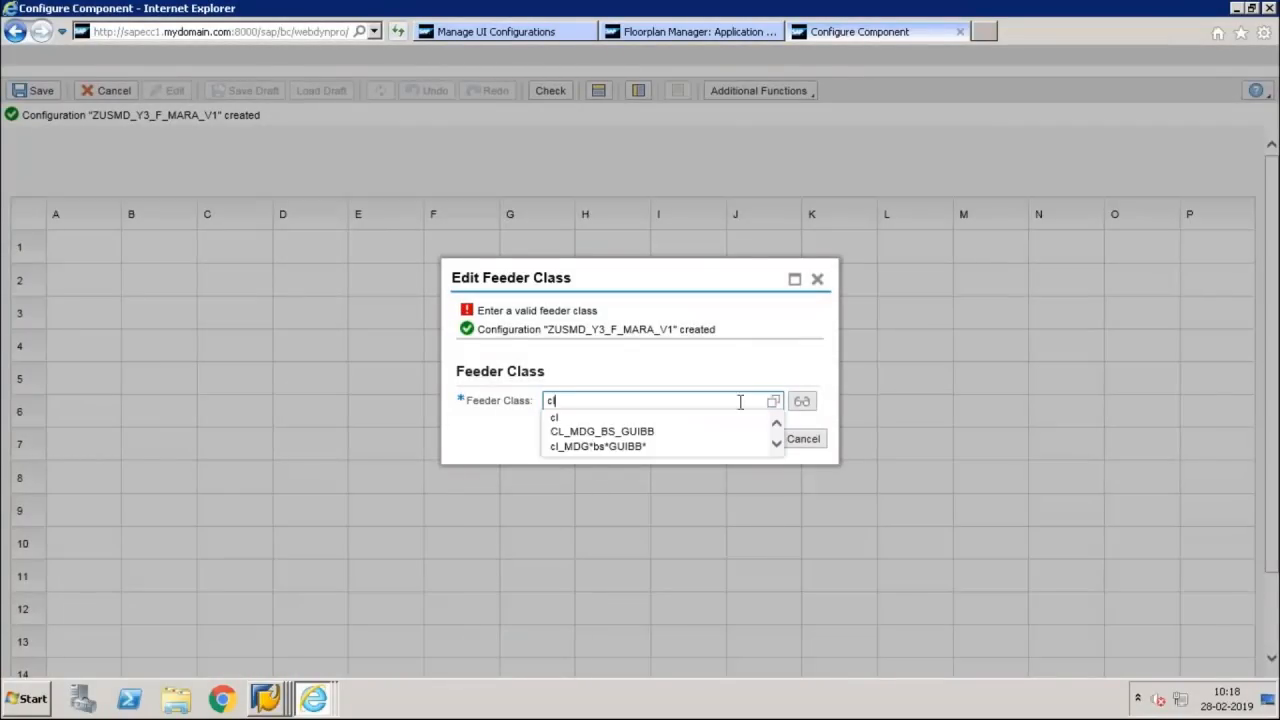
{"action": "left_click", "coordinate": [629, 433]}
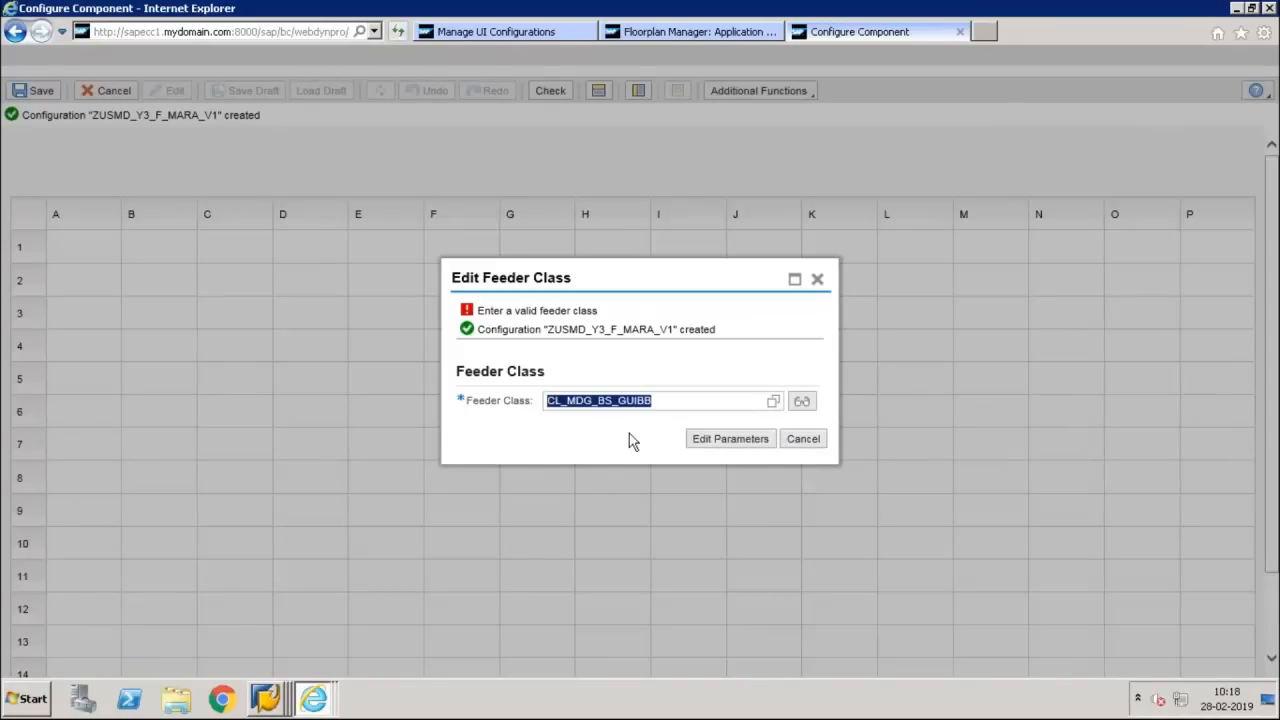
{"action": "left_click", "coordinate": [674, 404]}
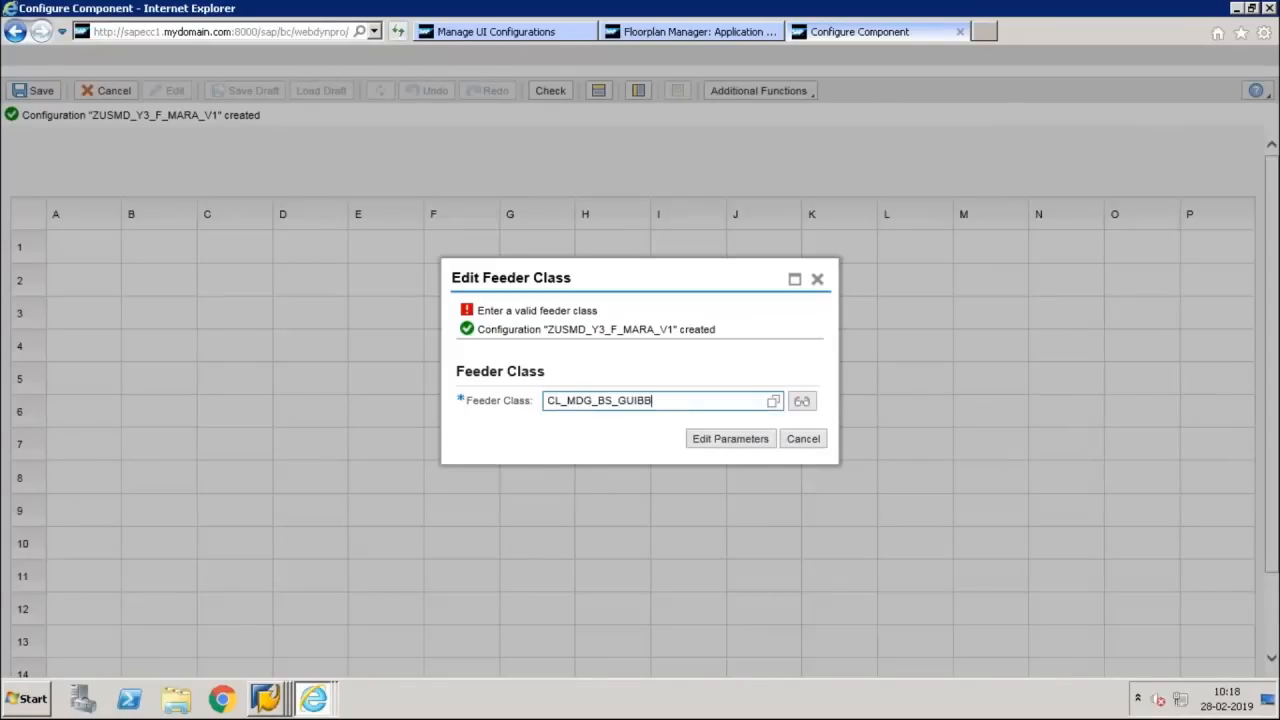
{"action": "type", "text": "*"}
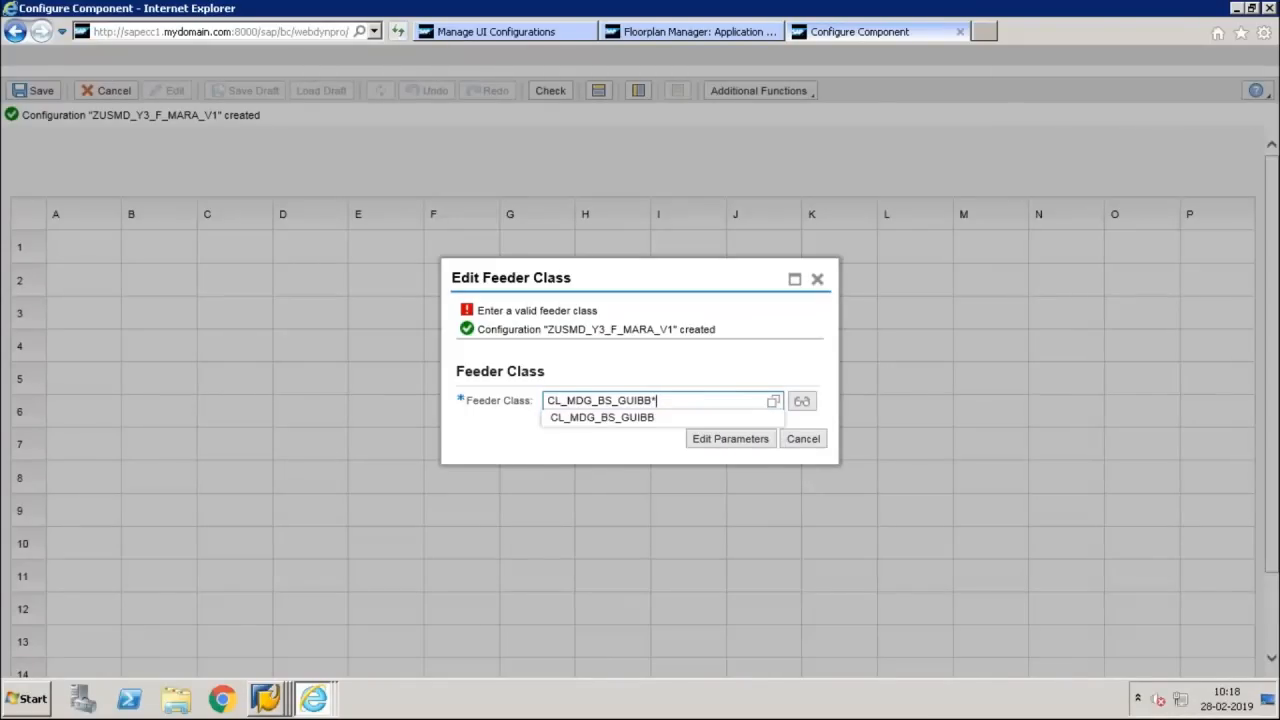
{"action": "left_click", "coordinate": [773, 404]}
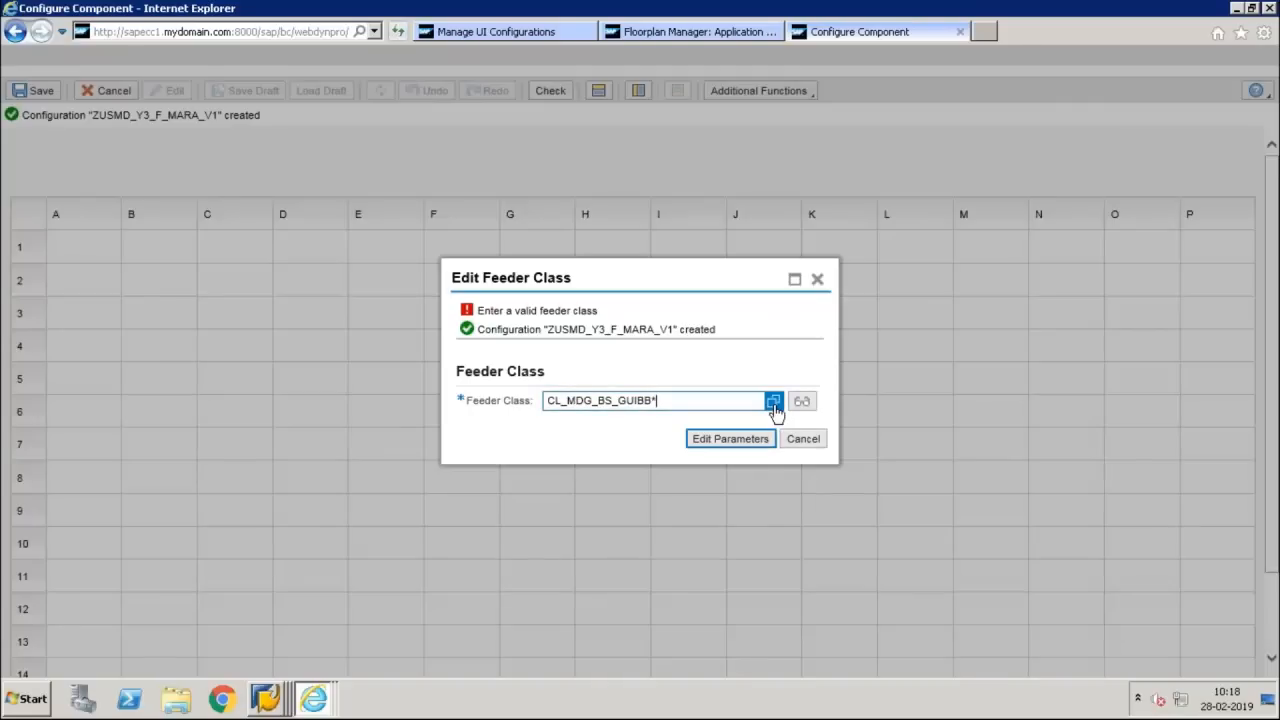
{"action": "left_click", "coordinate": [774, 404]}
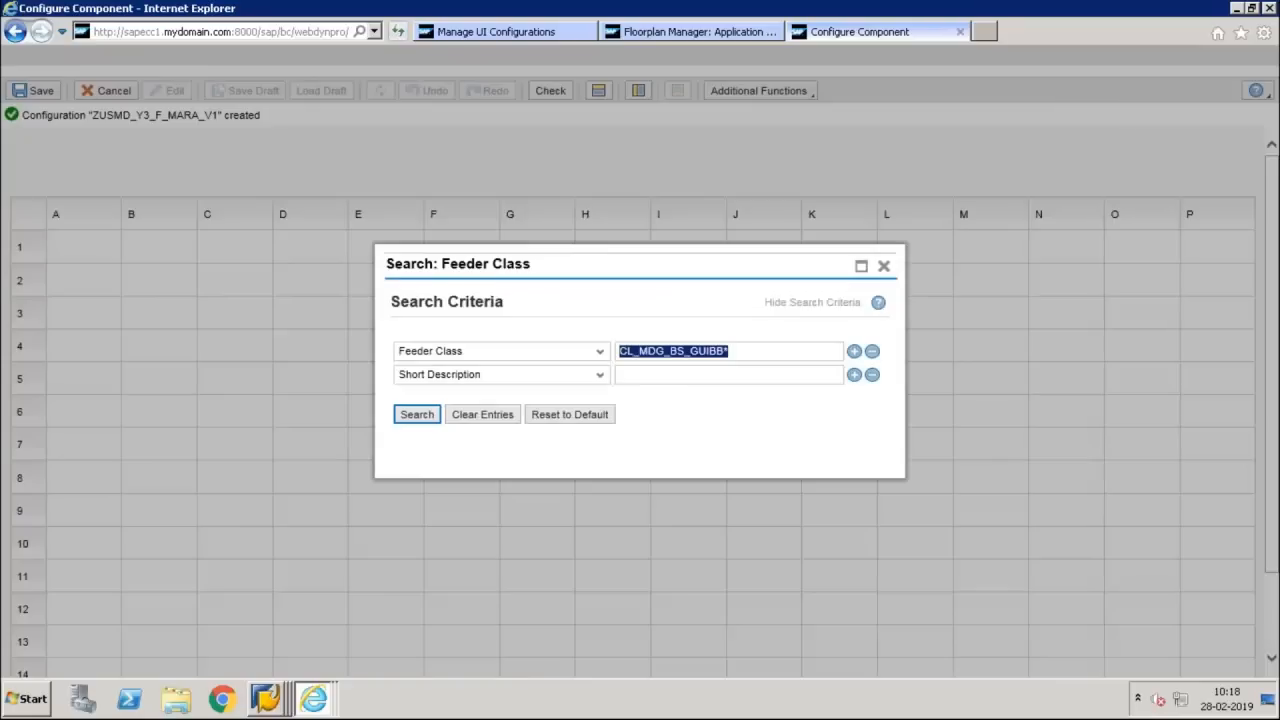
{"action": "left_click", "coordinate": [417, 416]}
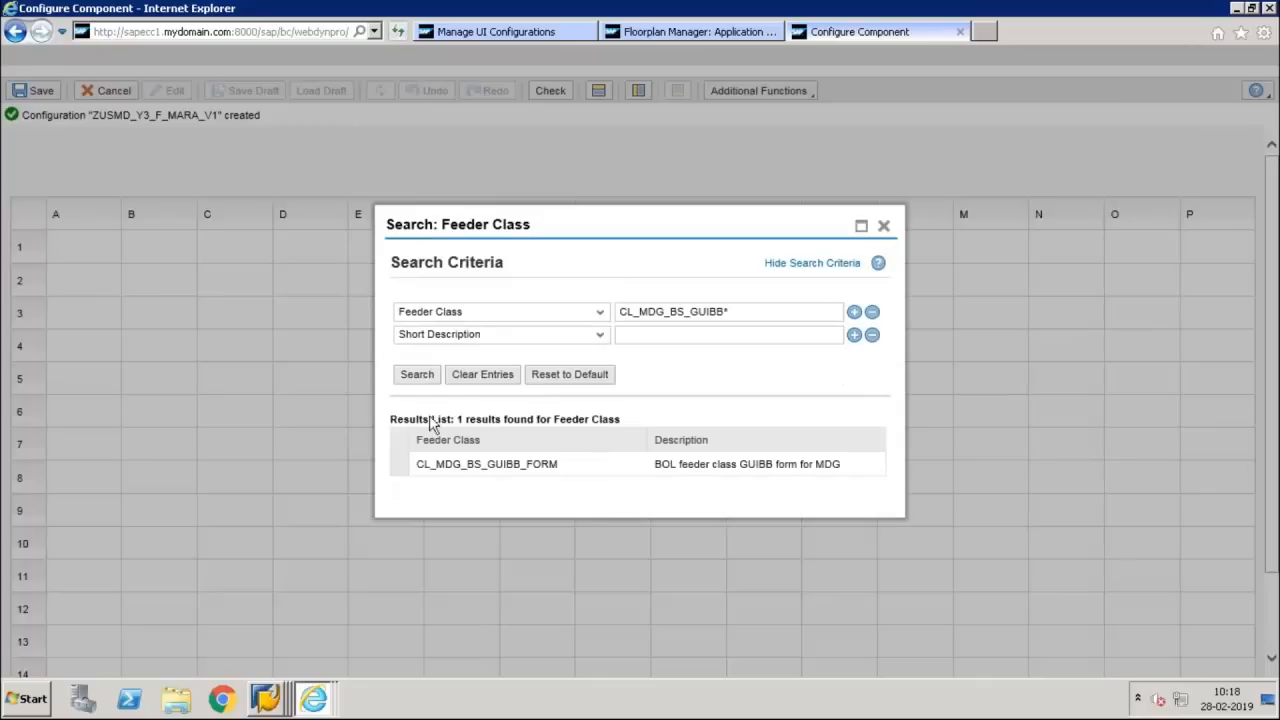
{"action": "left_click", "coordinate": [508, 465]}
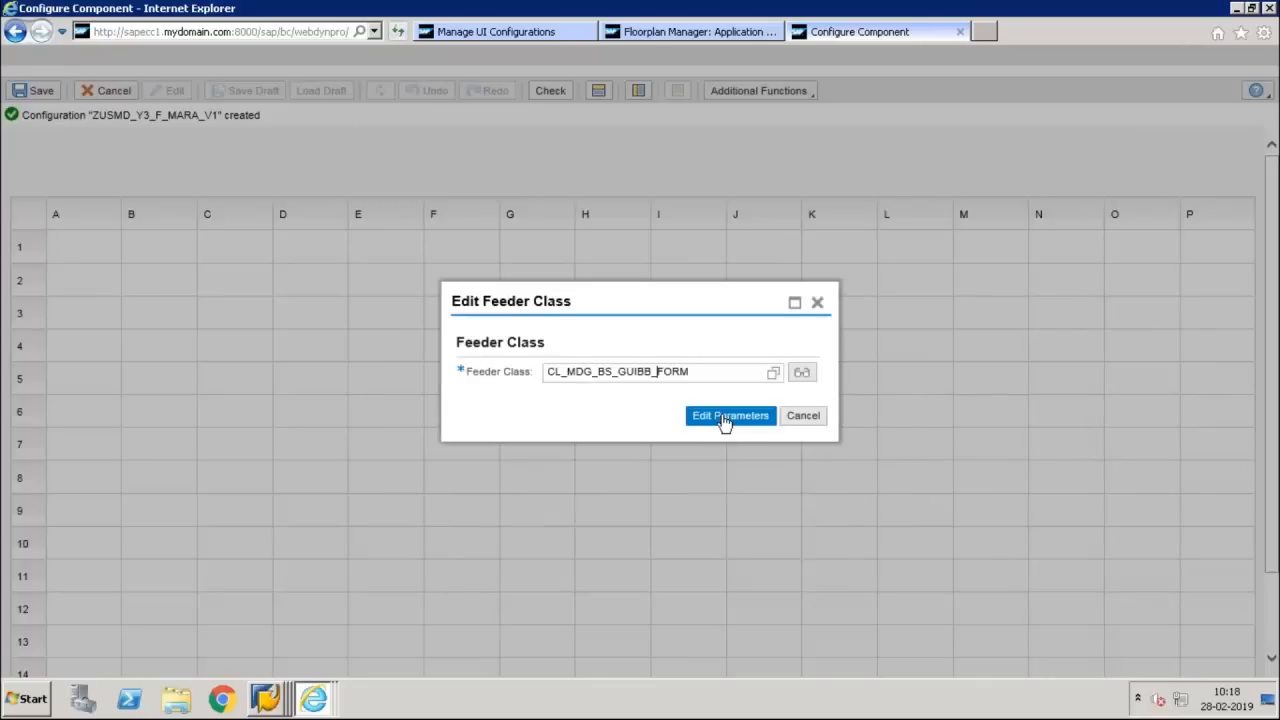
Set the feeder class parameters to component ZSP_Y3 and object name MARA, make the form editable, and apply them
{"action": "left_click", "coordinate": [725, 422]}
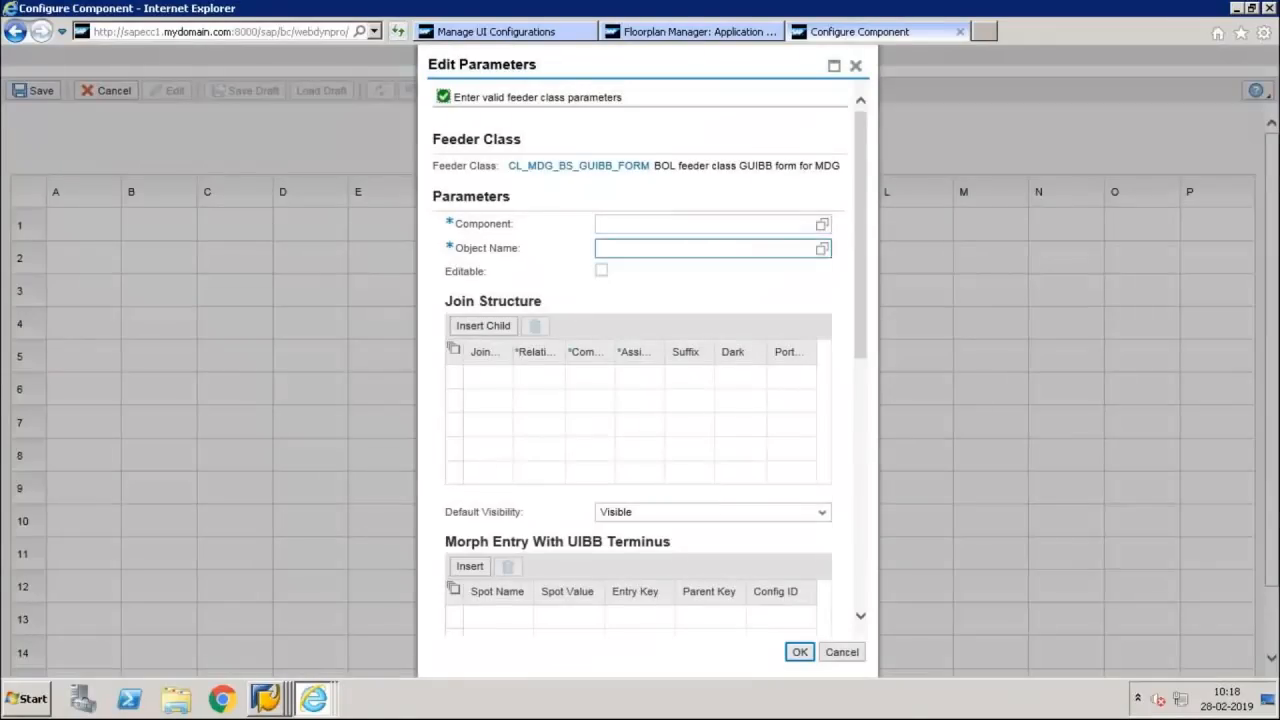
{"action": "left_click", "coordinate": [613, 224]}
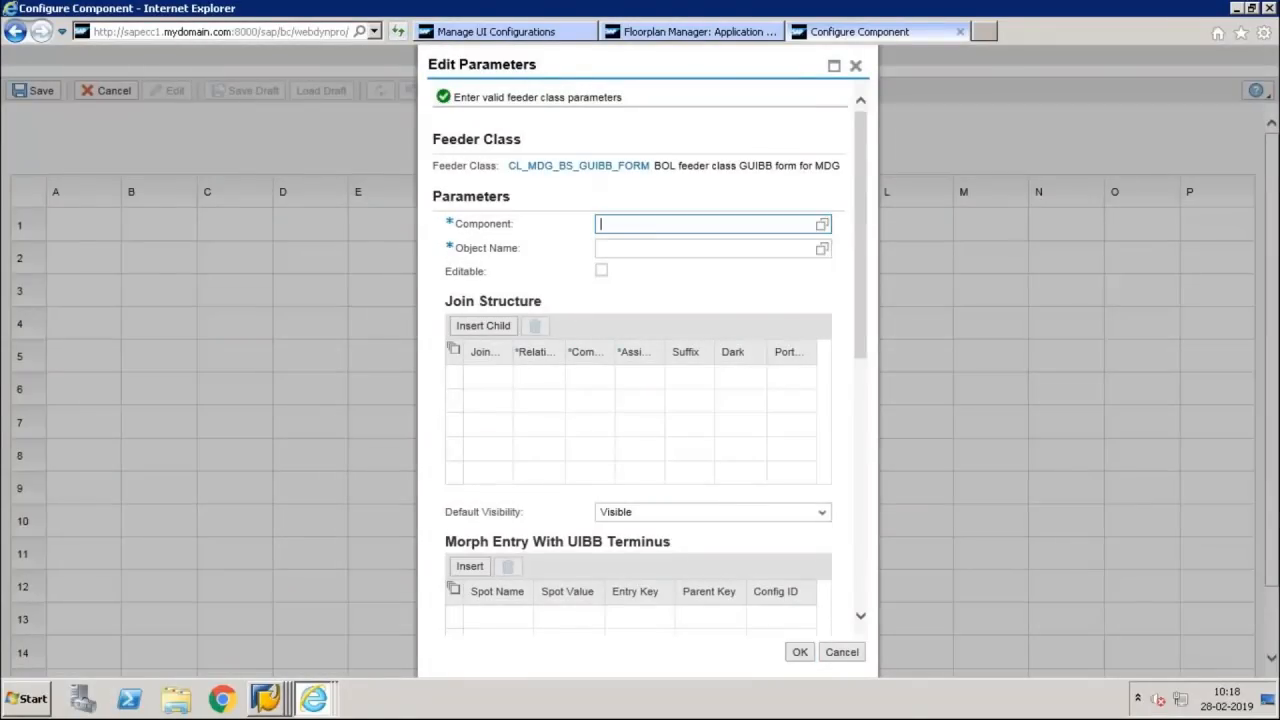
{"action": "type", "text": "ZSP_y3"}
{"action": "left_click", "coordinate": [728, 251]}
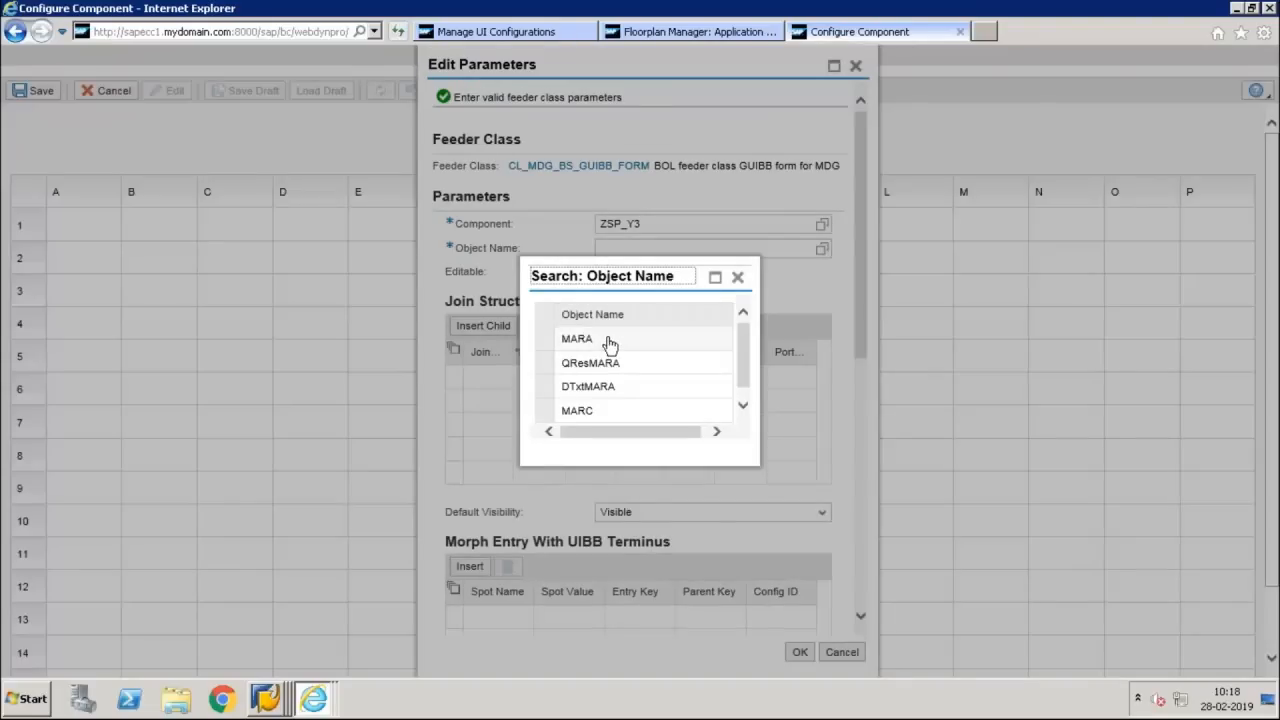
{"action": "left_click", "coordinate": [609, 344]}
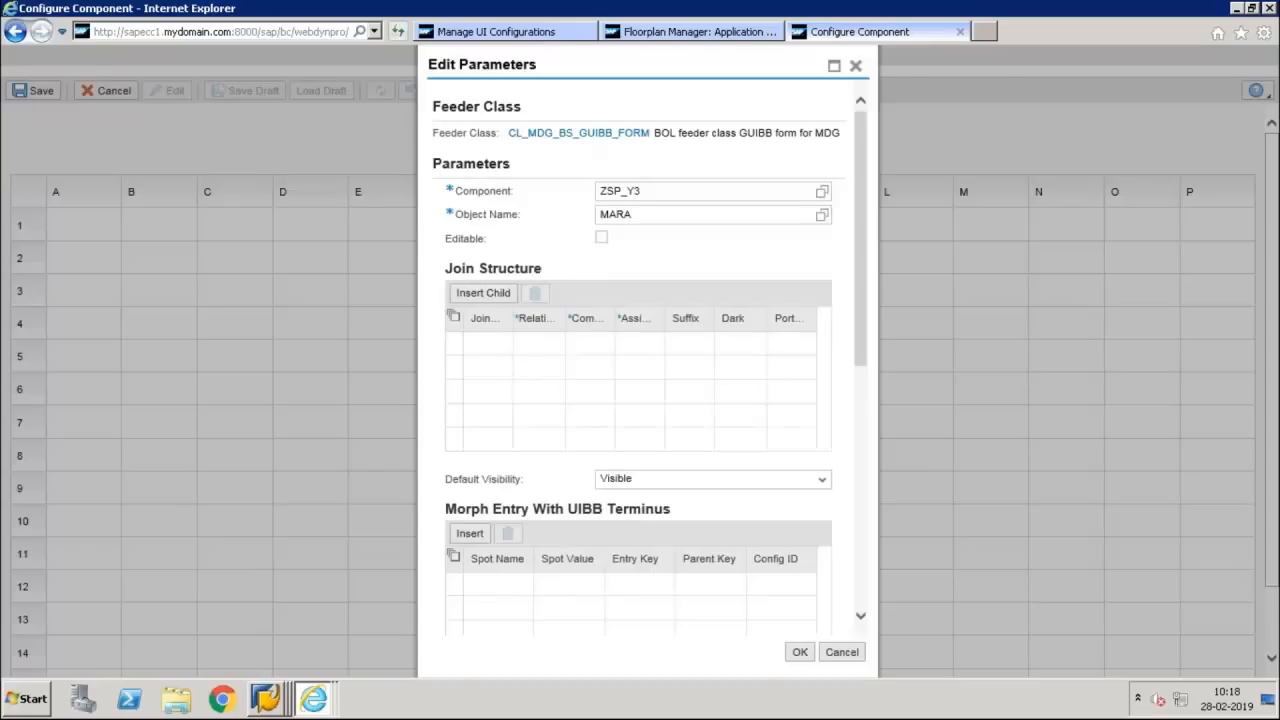
{"action": "left_click", "coordinate": [601, 238]}
{"action": "left_click", "coordinate": [799, 651]}
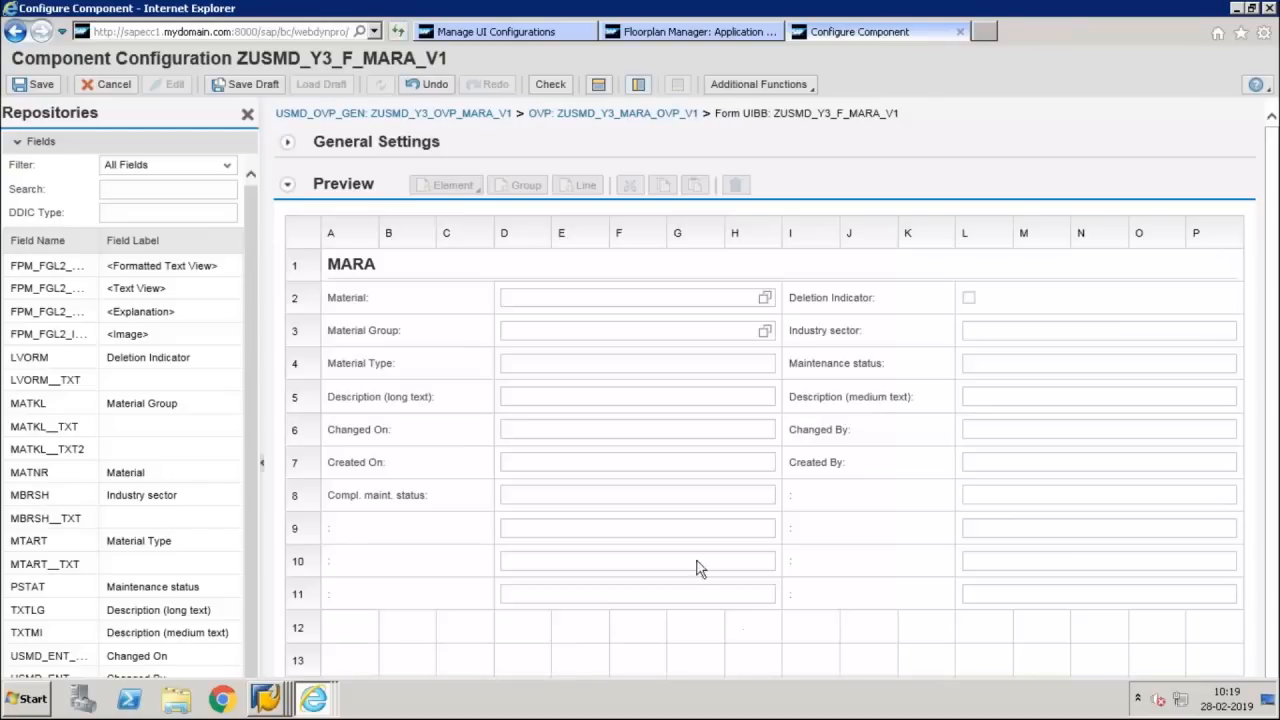
Delete the unlabelled empty fields from the MARA form: both columns of rows 9 to 11 and the second column of row 8
{"action": "left_click", "coordinate": [518, 533]}
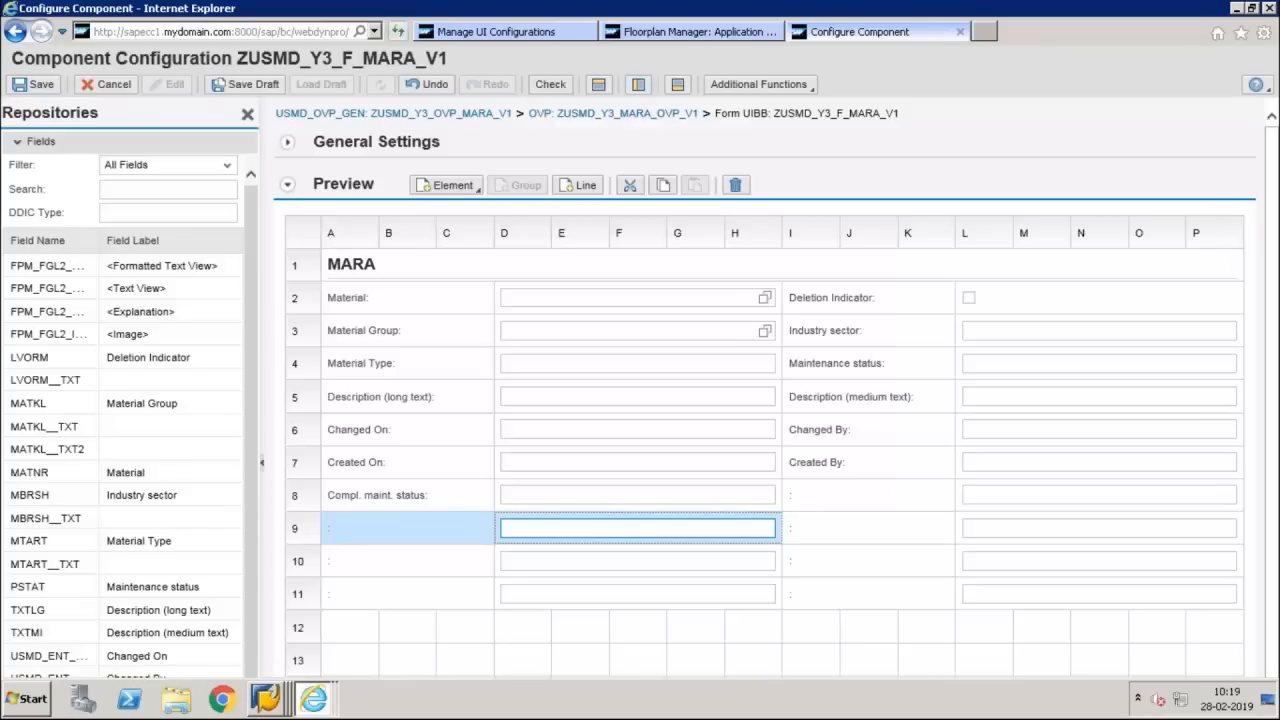
{"action": "left_click", "coordinate": [520, 557], "text": "ctrl"}
{"action": "left_click", "coordinate": [543, 590], "text": "ctrl"}
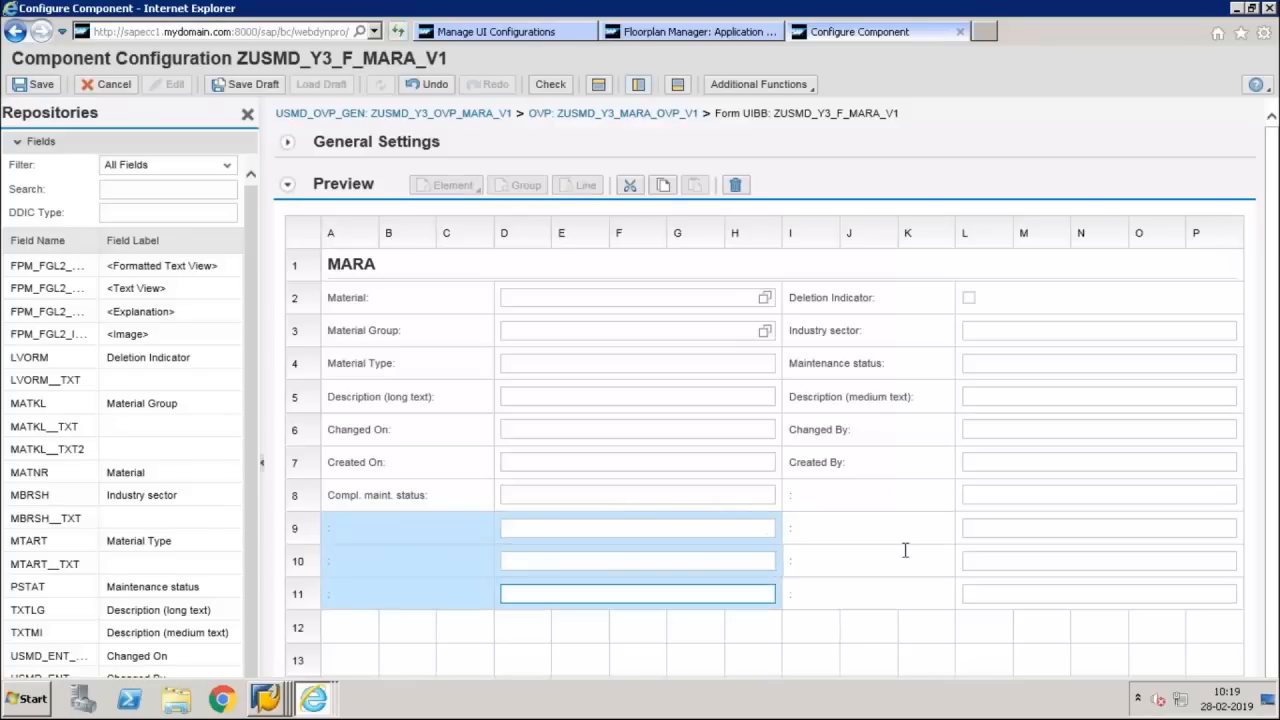
{"action": "left_click", "coordinate": [1000, 567], "text": "ctrl"}
{"action": "left_click", "coordinate": [1006, 591], "text": "ctrl"}
{"action": "left_click", "coordinate": [1007, 563], "text": "ctrl"}
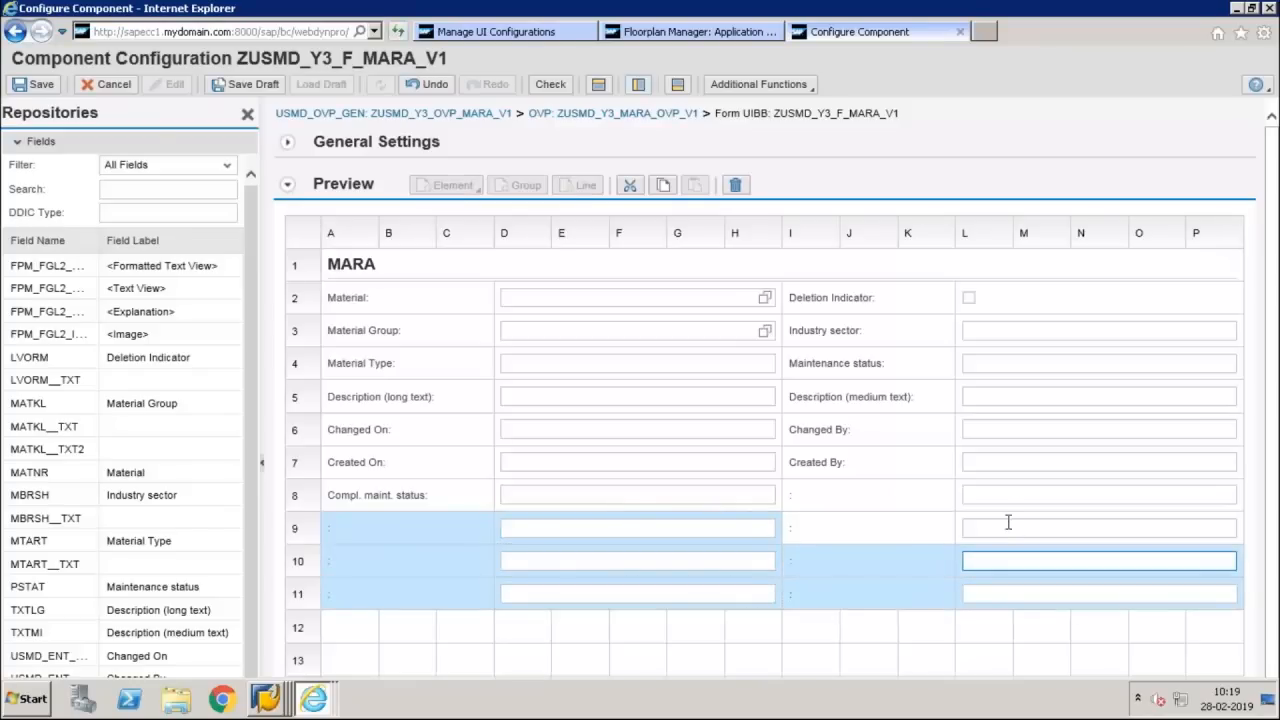
{"action": "left_click", "coordinate": [1008, 521], "text": "ctrl"}
{"action": "left_click", "coordinate": [1009, 493], "text": "ctrl"}
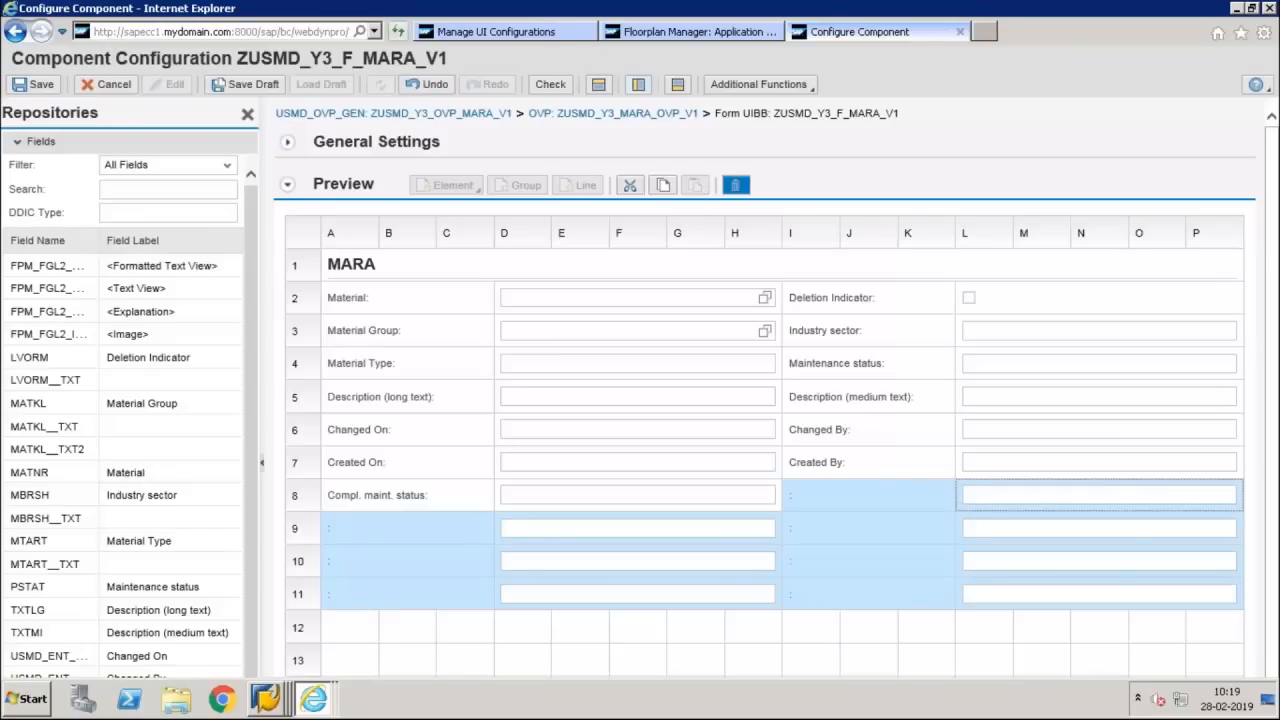
{"action": "left_click", "coordinate": [735, 184]}
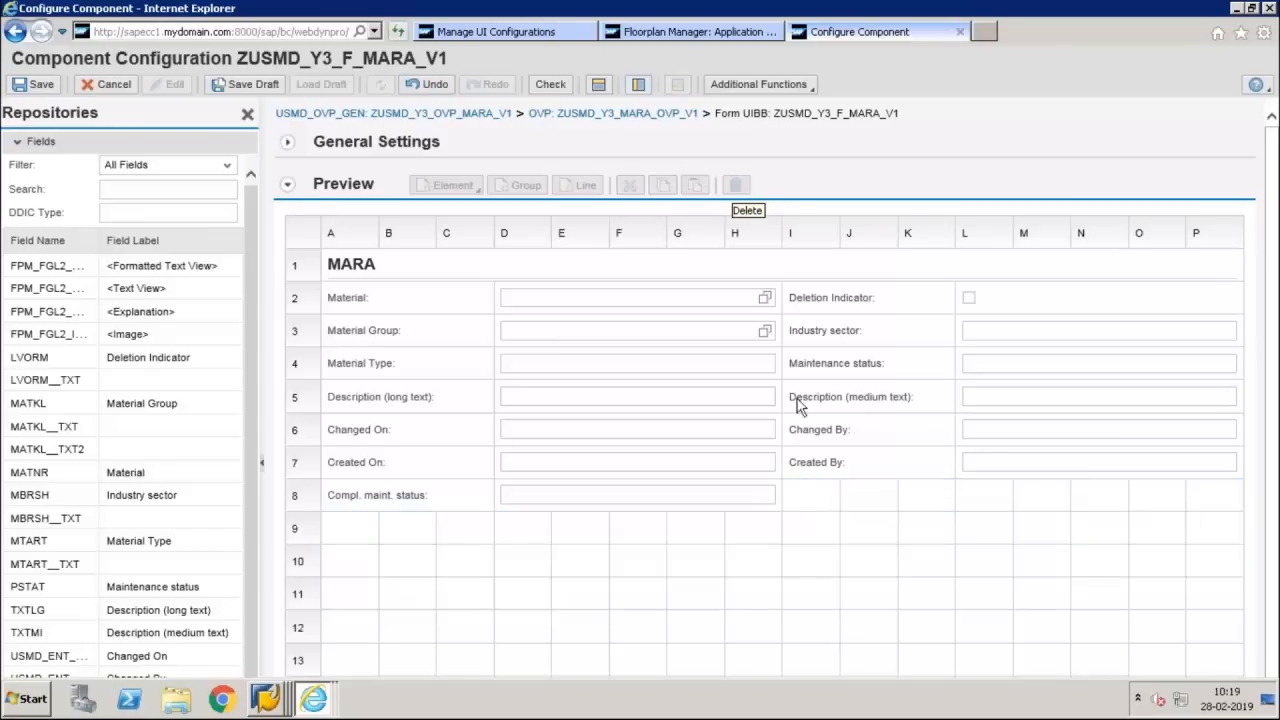
Delete the Changed On, Changed By, Created On and Created By fields from the form and save the configuration
{"action": "left_click", "coordinate": [737, 464]}
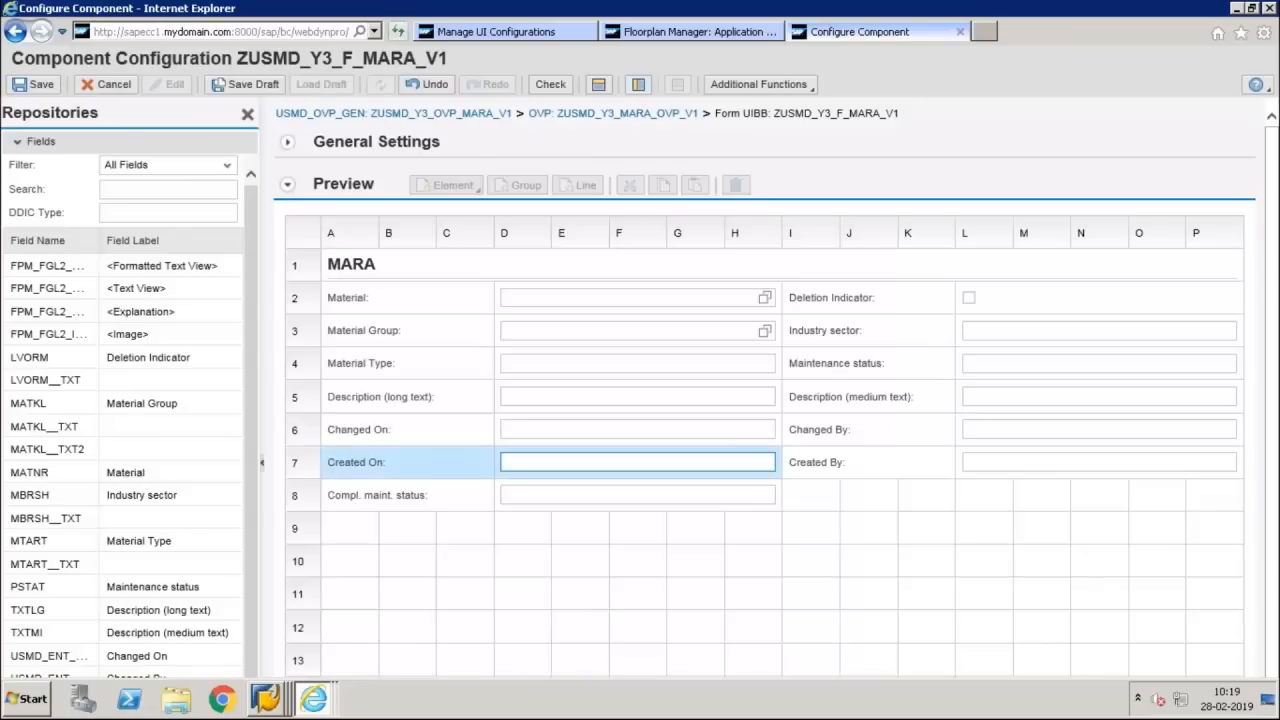
{"action": "left_click", "coordinate": [740, 434], "text": "ctrl"}
{"action": "left_click", "coordinate": [975, 432], "text": "ctrl"}
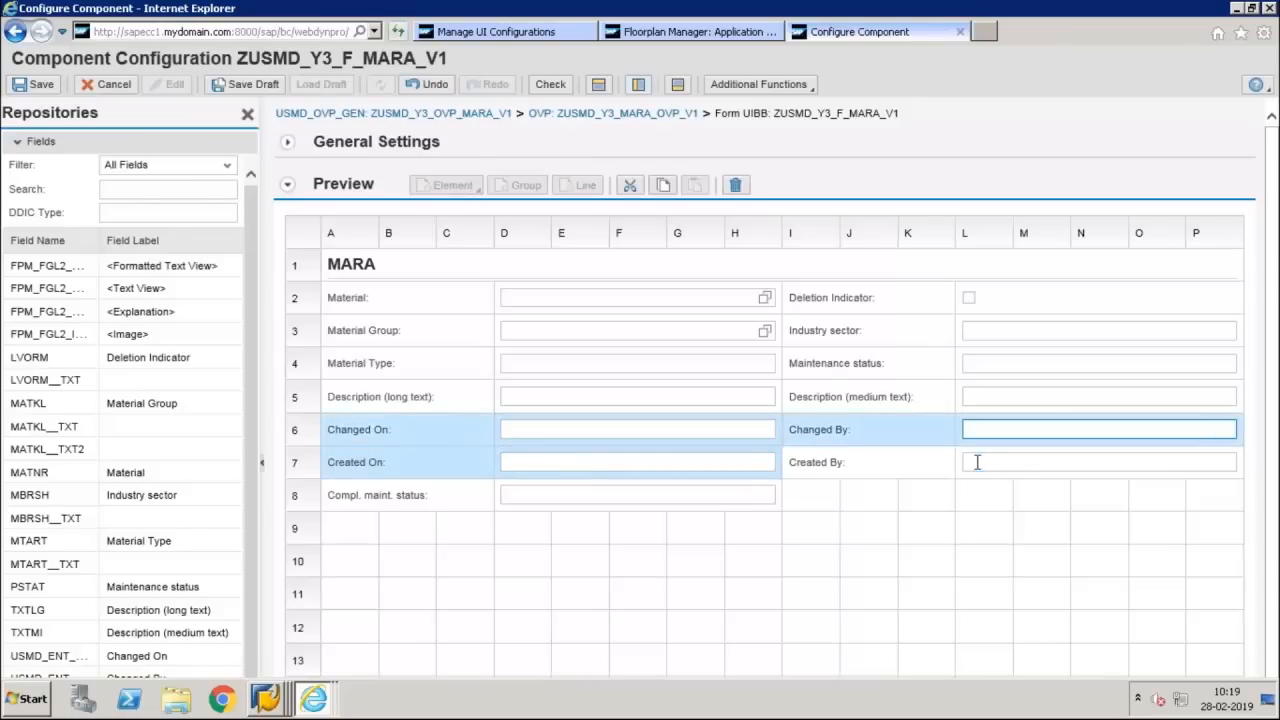
{"action": "left_click", "coordinate": [977, 460], "text": "ctrl"}
{"action": "left_click", "coordinate": [706, 226]}
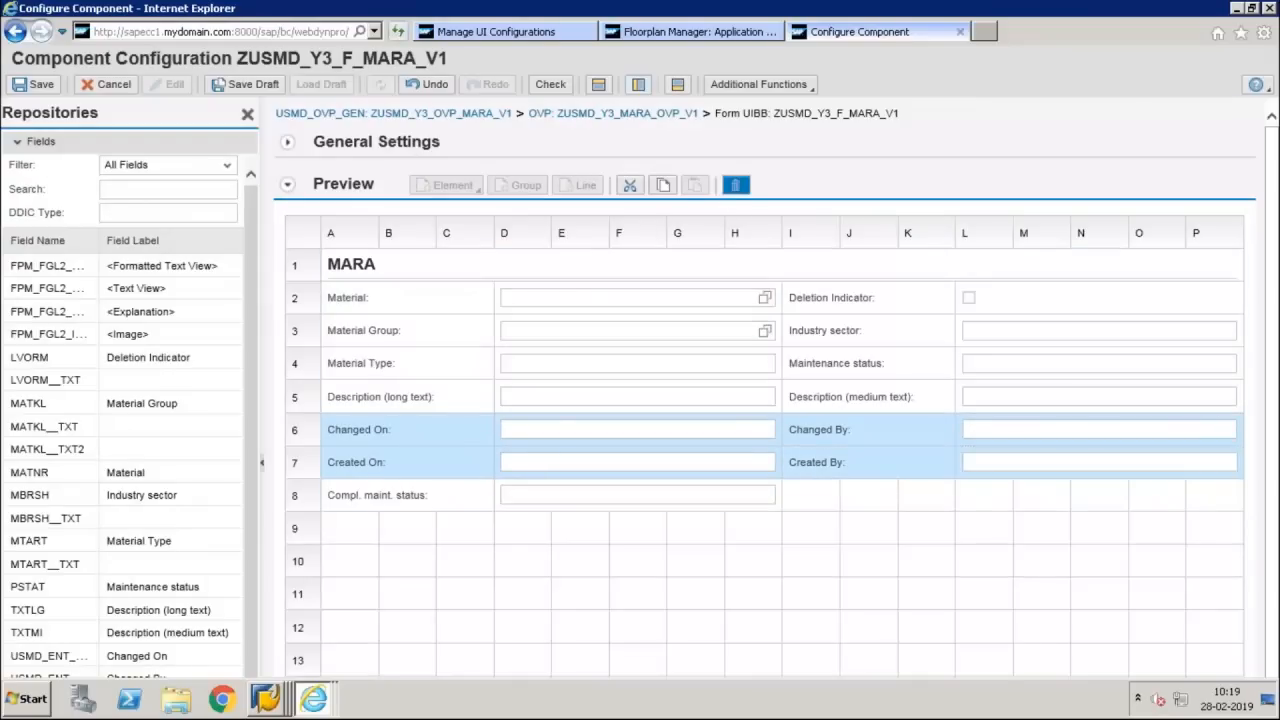
{"action": "left_click", "coordinate": [735, 185]}
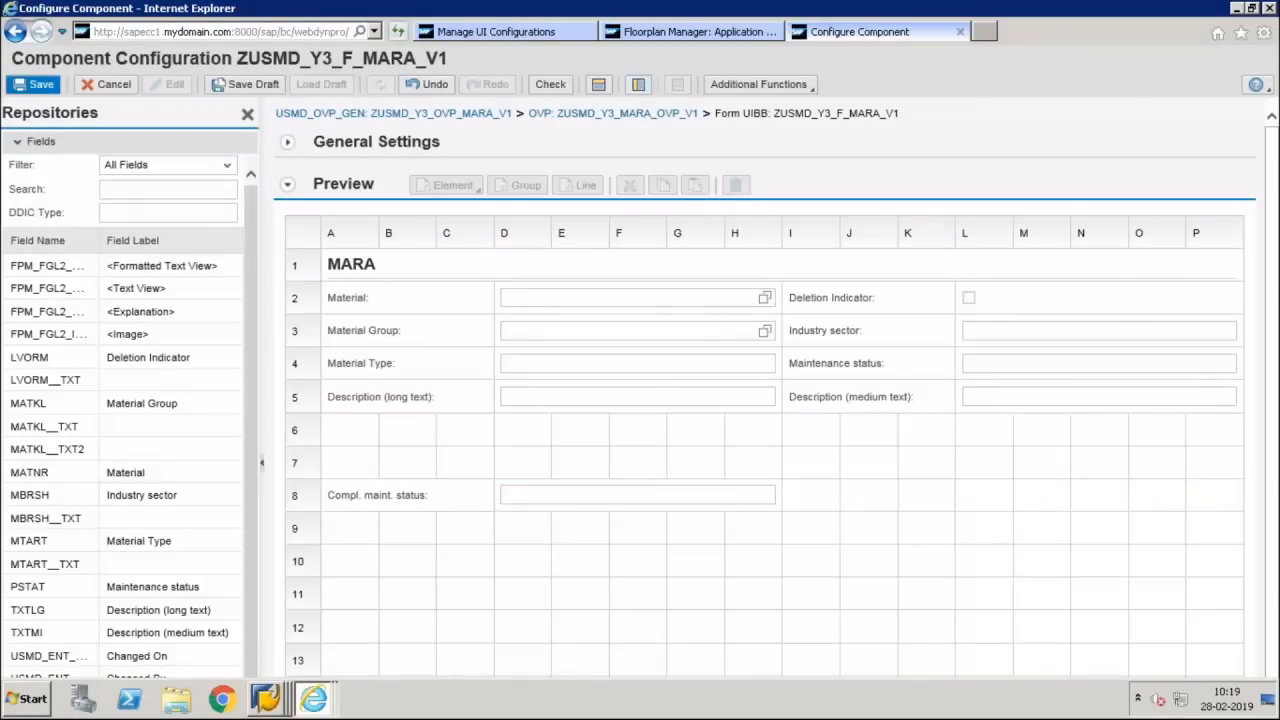
{"action": "left_click", "coordinate": [36, 84]}
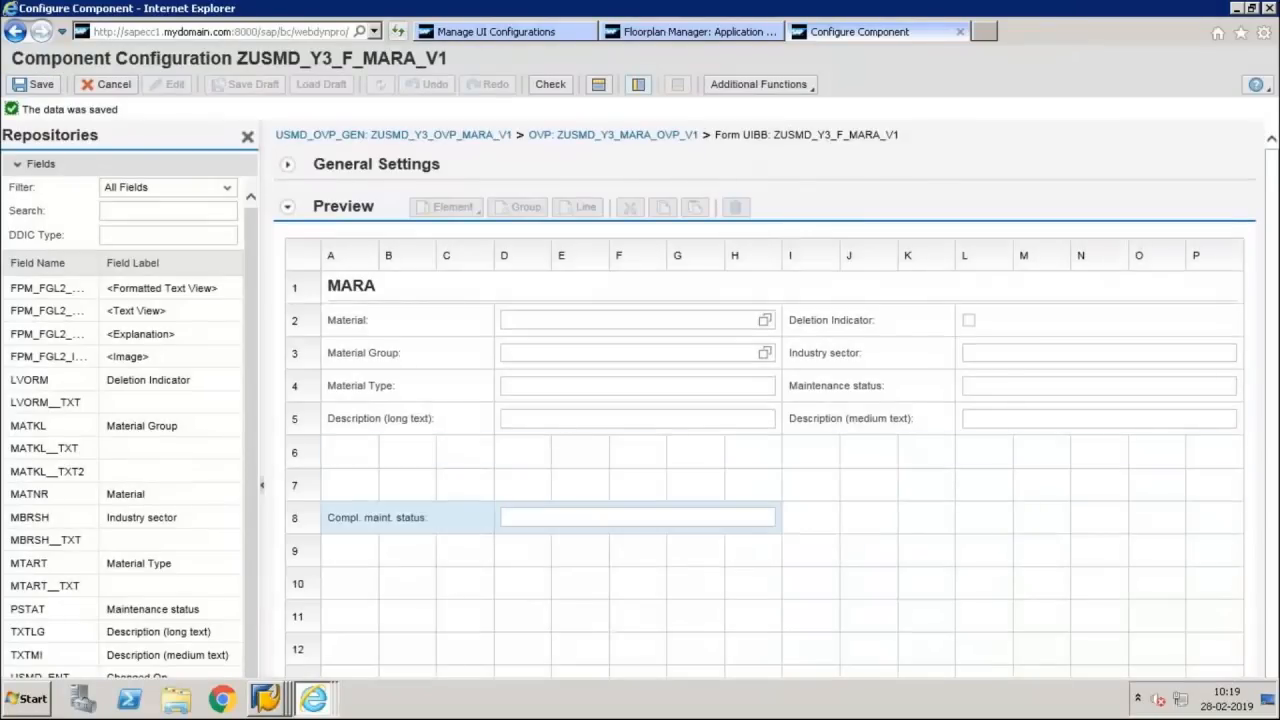
Move the Compl. maint. status field up to row 6, directly below Description (long text), and save the form
{"action": "left_click", "coordinate": [425, 517]}
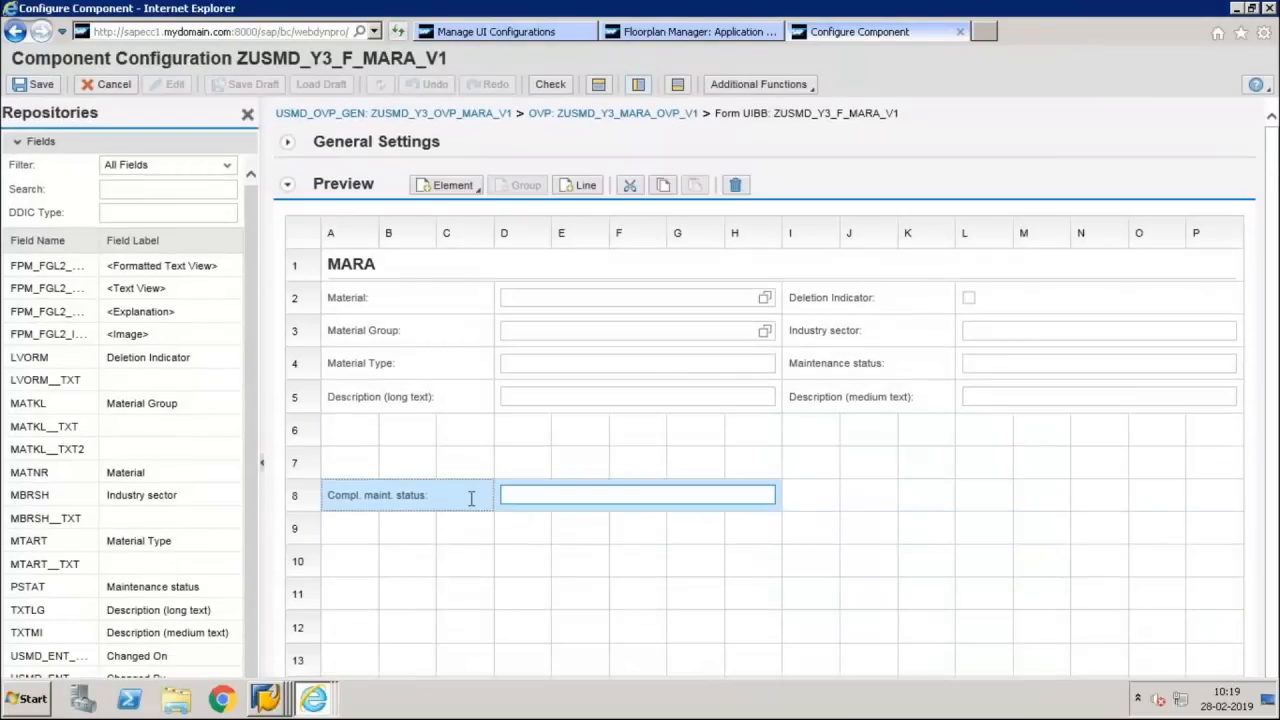
{"action": "left_click_drag", "start_coordinate": [336, 490], "coordinate": [336, 437]}
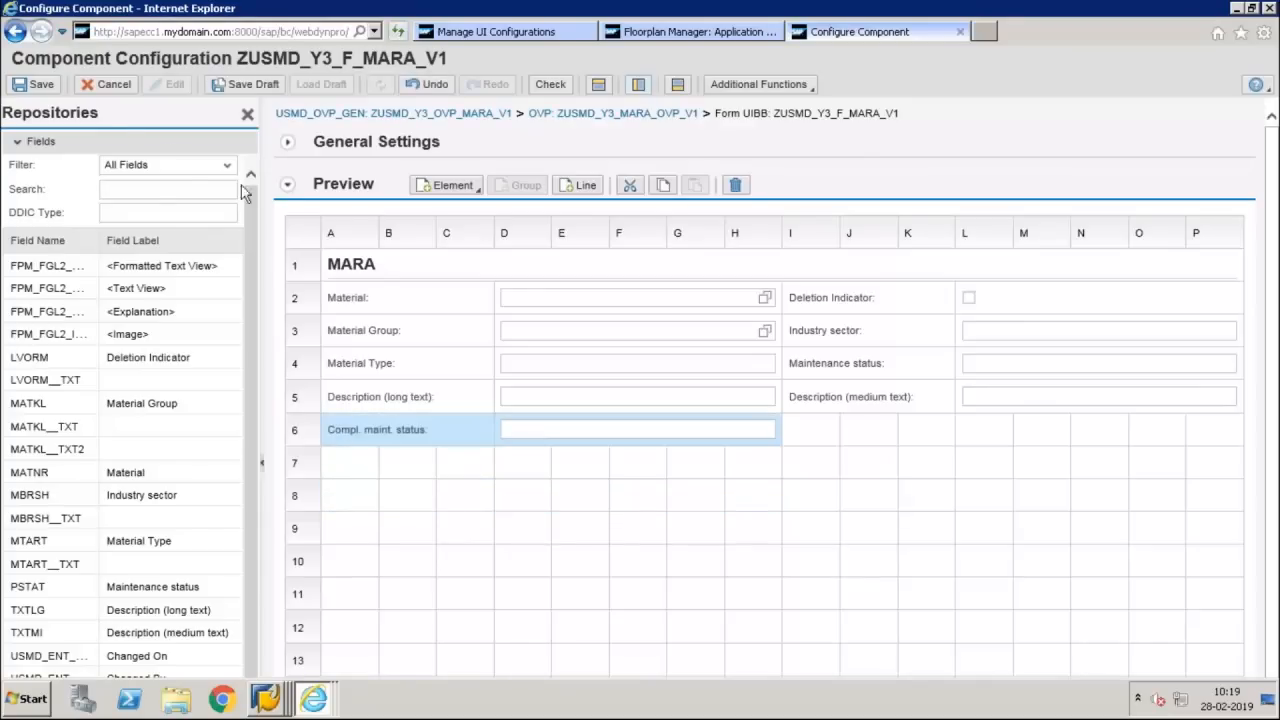
{"action": "left_click", "coordinate": [38, 86]}
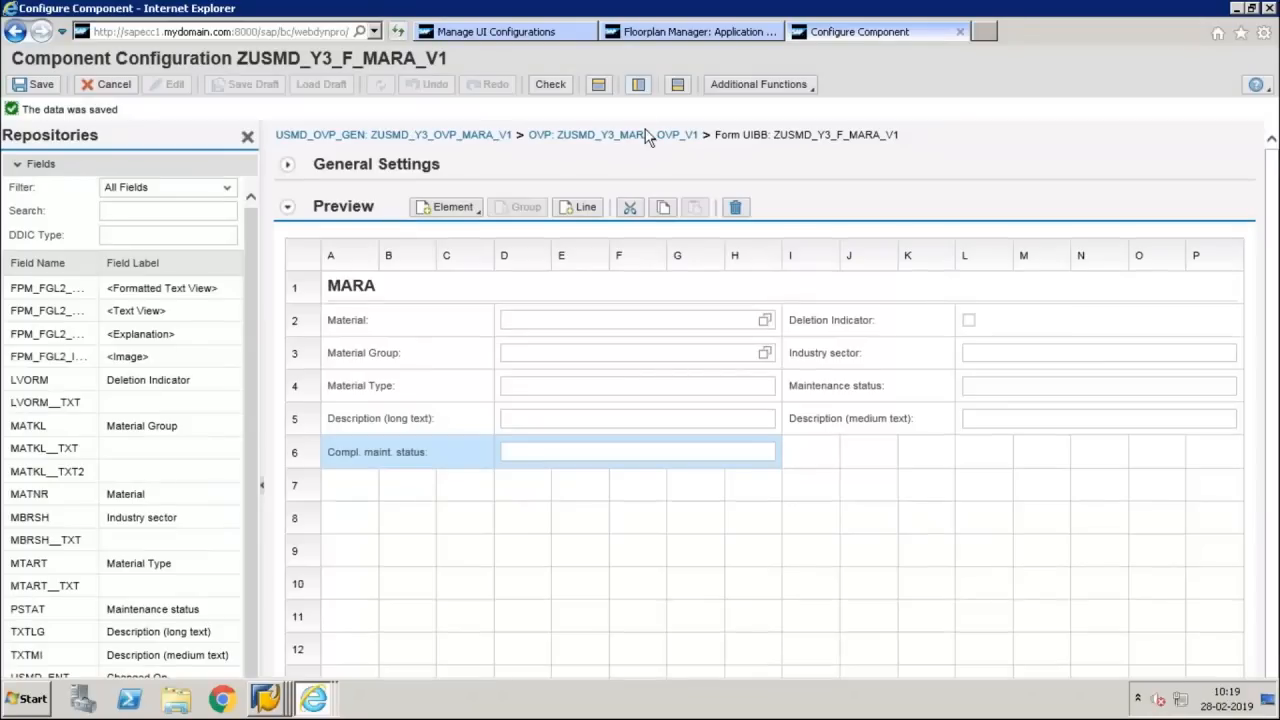
Return to the overview page configuration ZUSMD_Y3_MARA_OVP_V1 and select the Material Basic Details UIBB in SECTION_1
{"action": "left_click", "coordinate": [645, 136]}
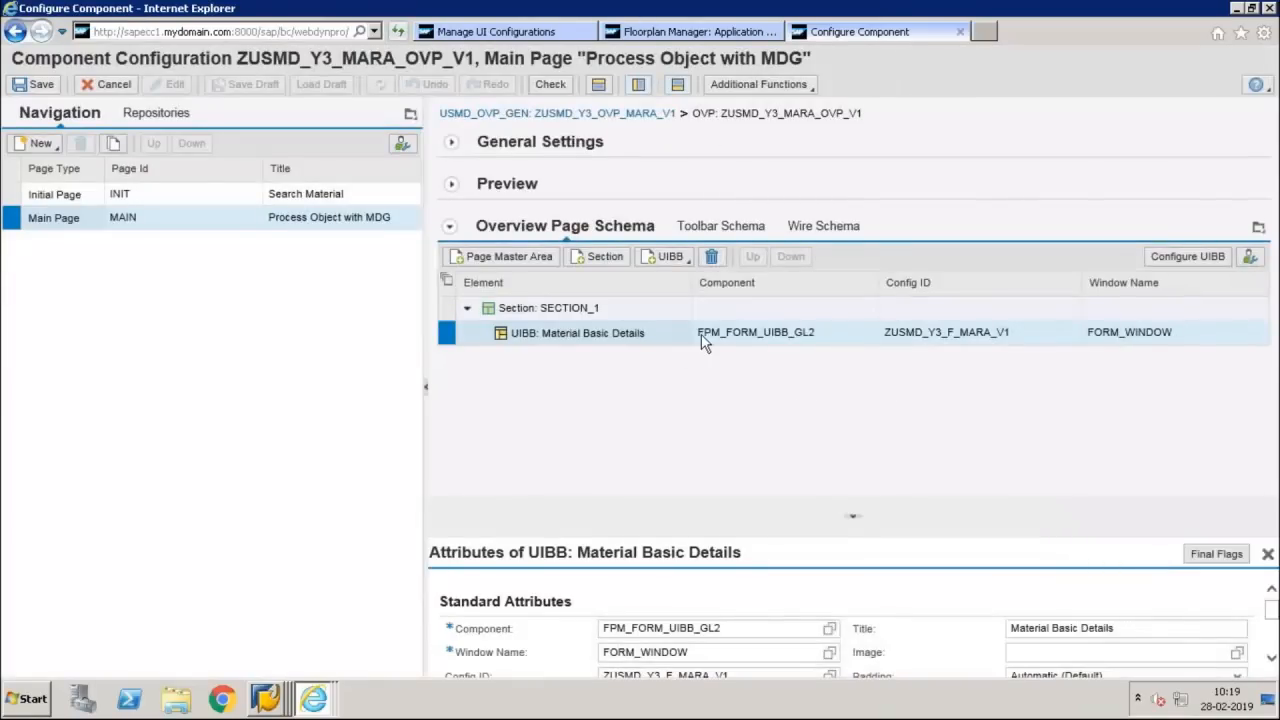
{"action": "left_click", "coordinate": [702, 336]}
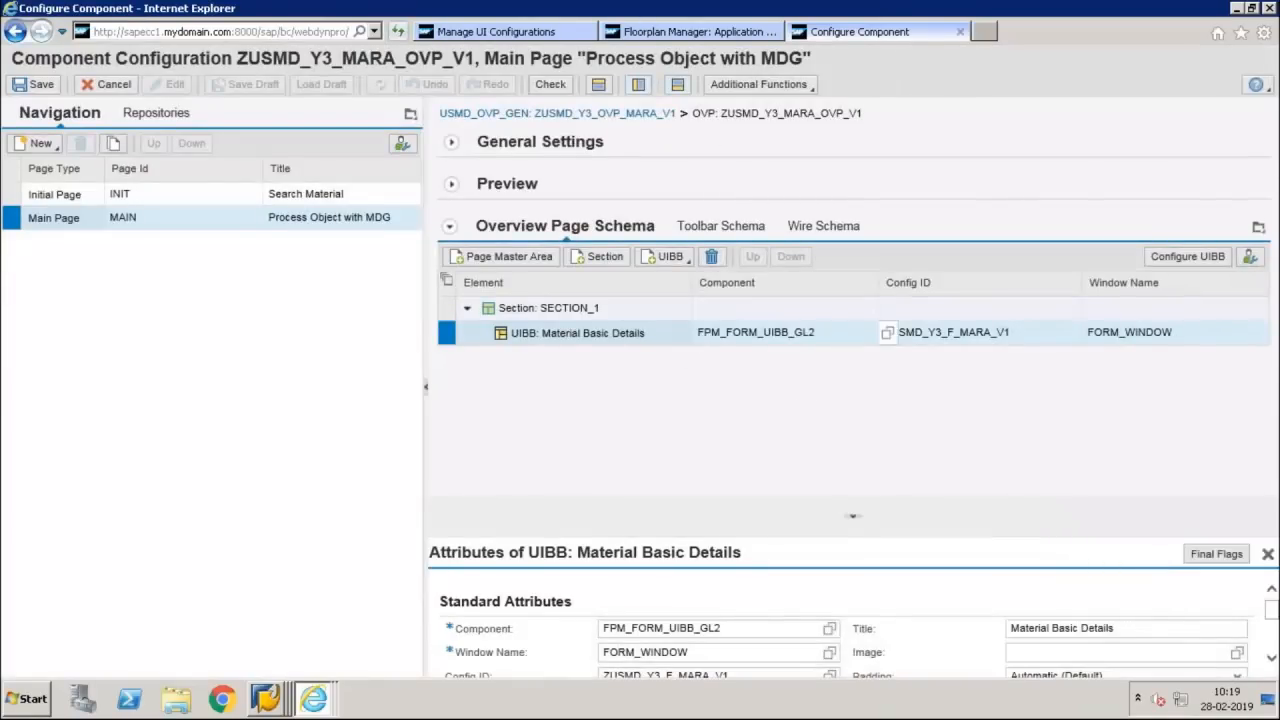
{"action": "left_click", "coordinate": [780, 405]}
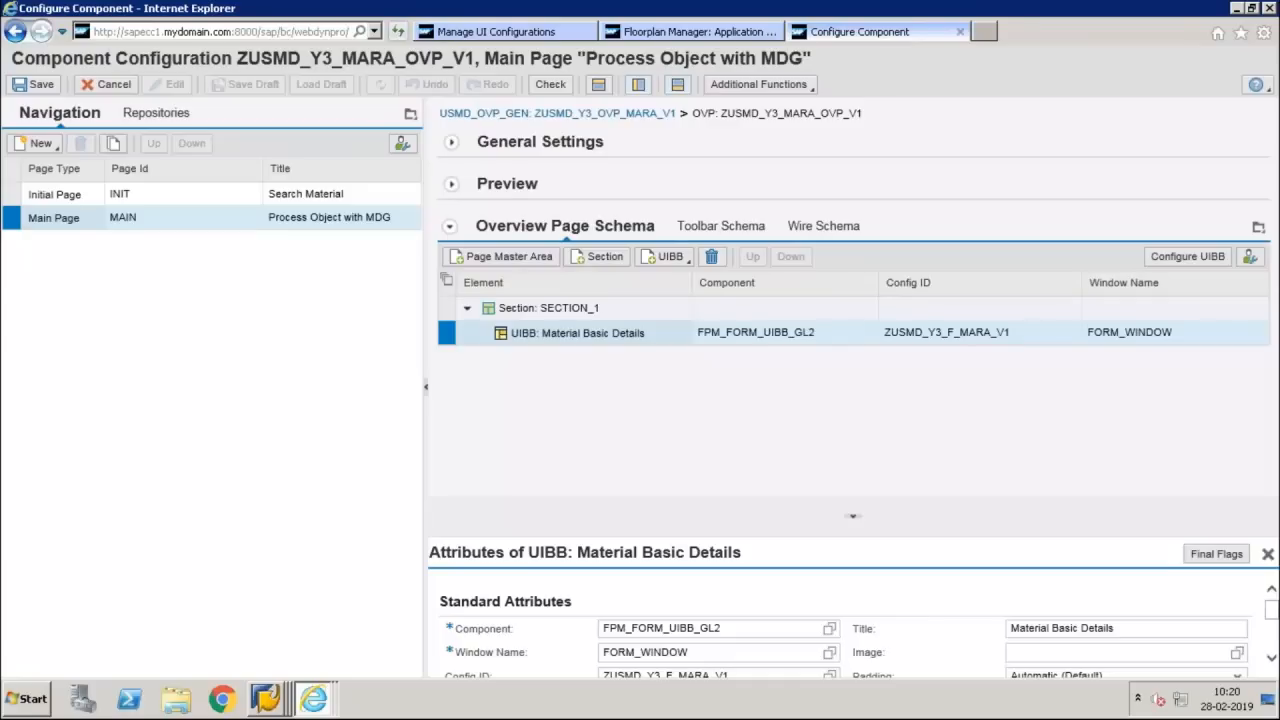
Add a wire to the main page's wire schema for the form configuration ZUSMD_Y3_F_MARA_V1
{"action": "left_click", "coordinate": [818, 229]}
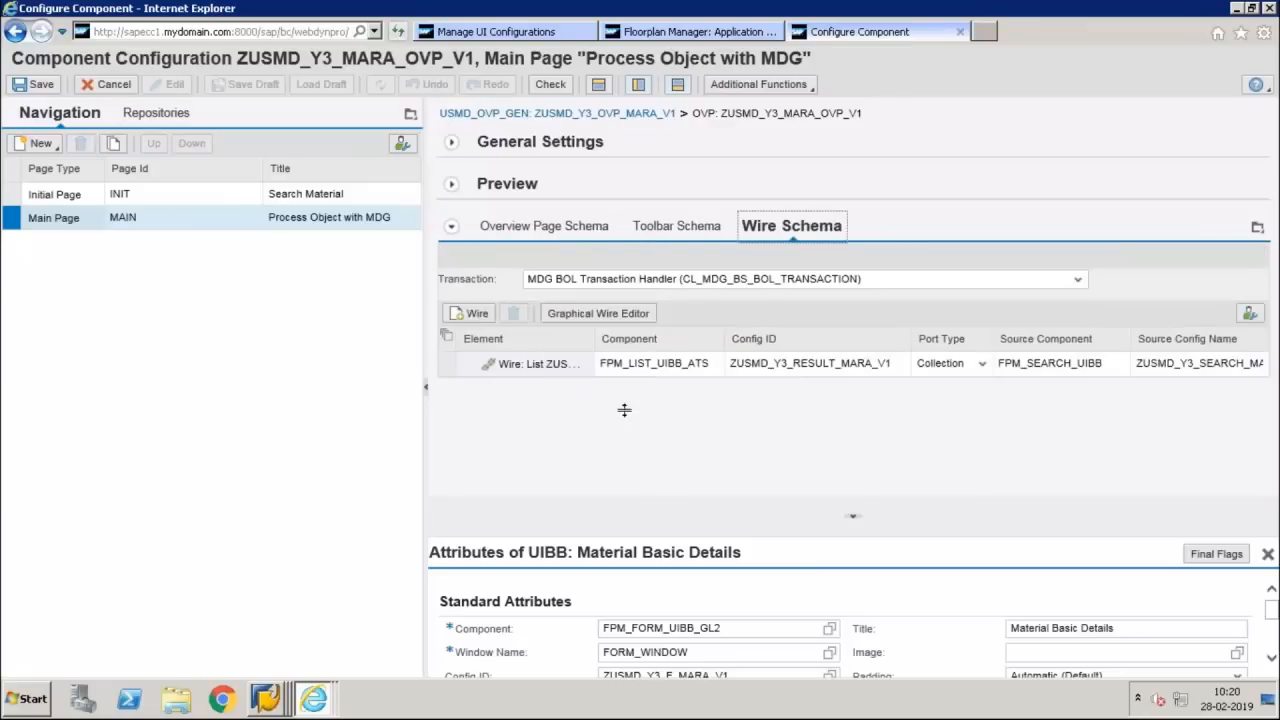
{"action": "left_click", "coordinate": [442, 365]}
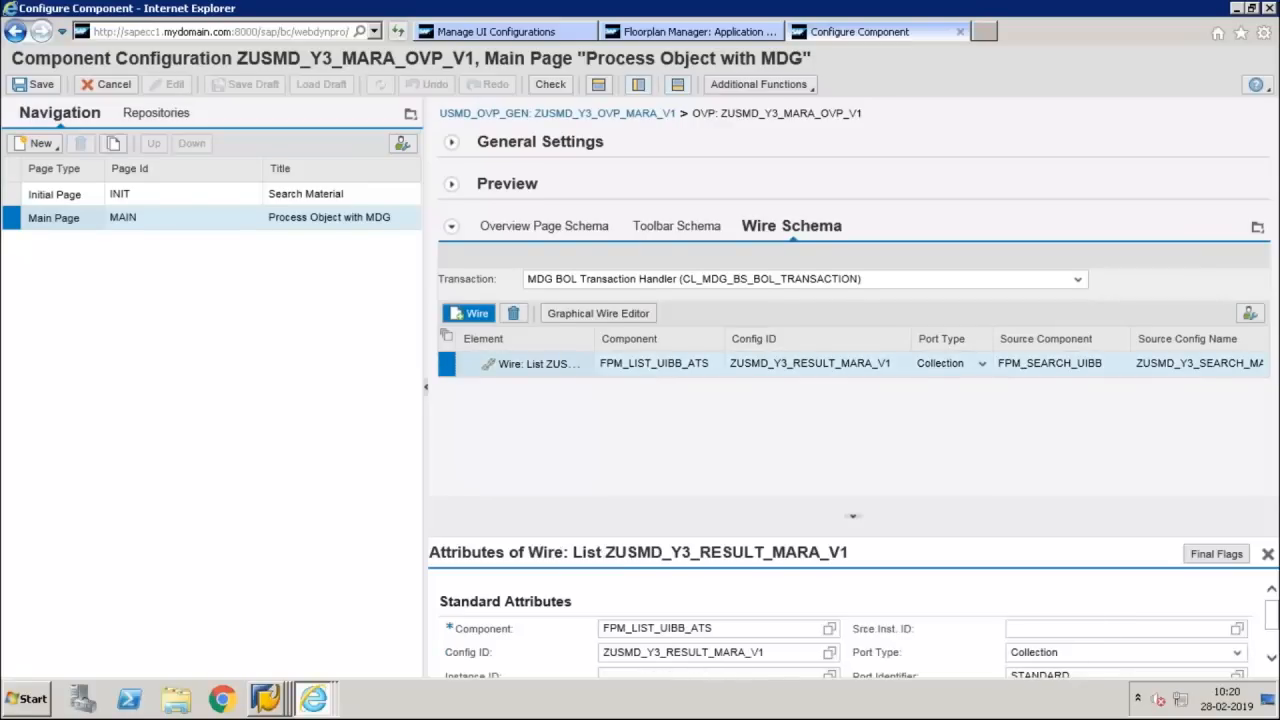
{"action": "left_click", "coordinate": [469, 313]}
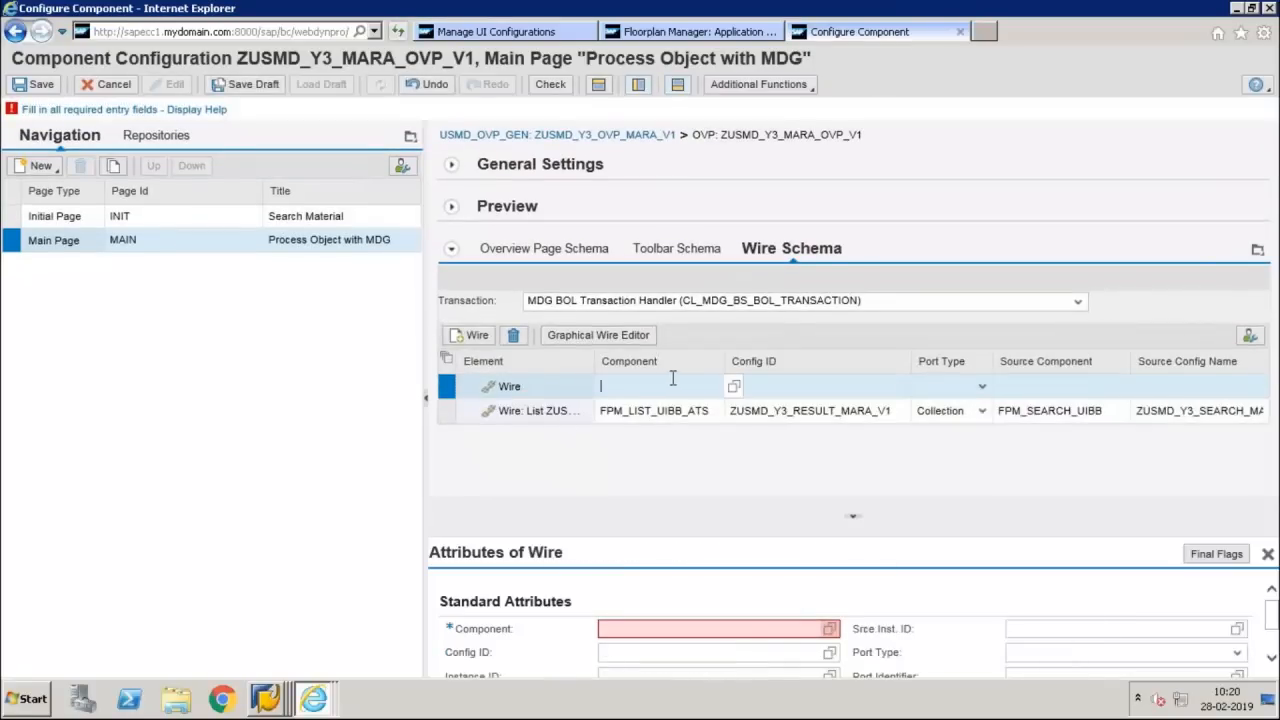
{"action": "left_click", "coordinate": [742, 385]}
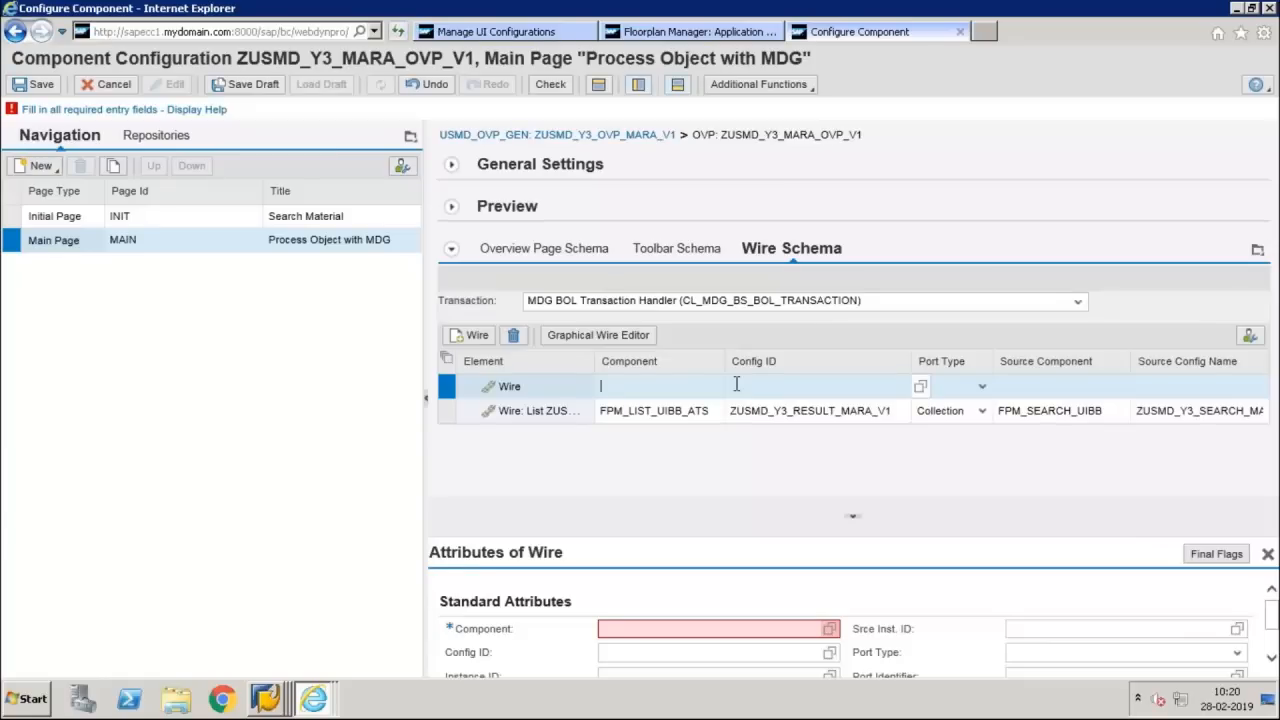
{"action": "left_click", "coordinate": [918, 388]}
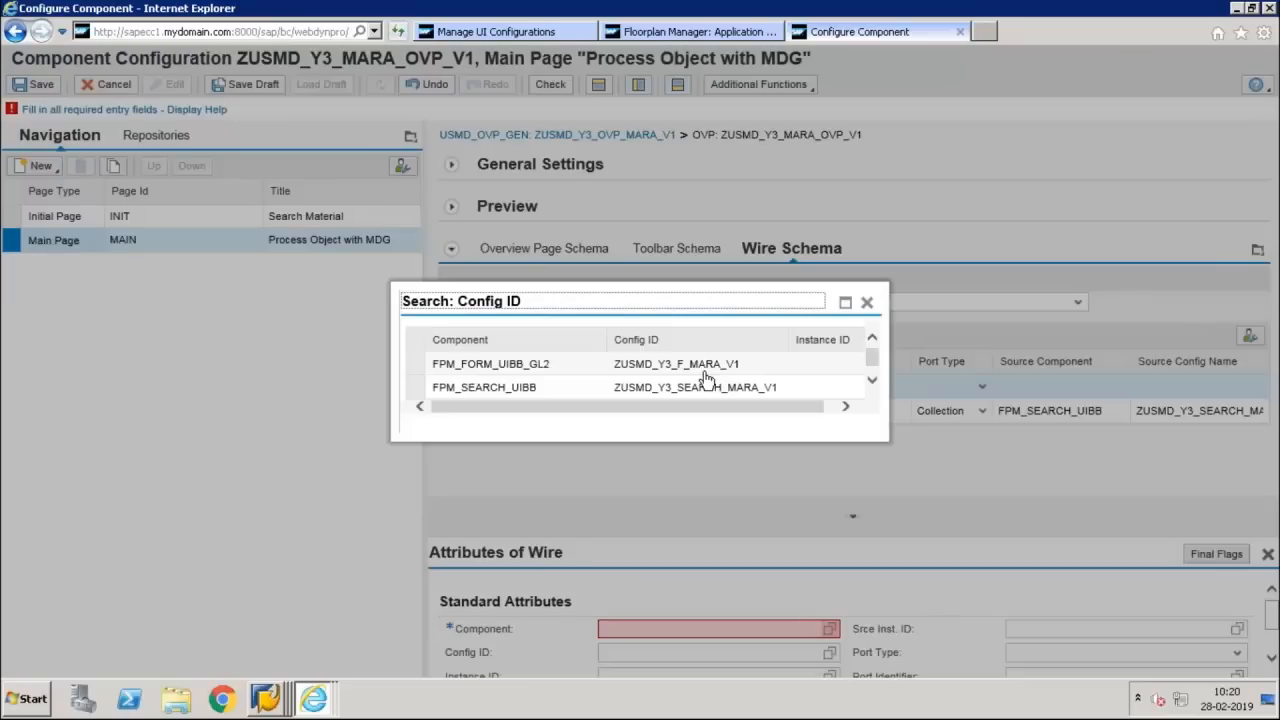
{"action": "left_click", "coordinate": [700, 372]}
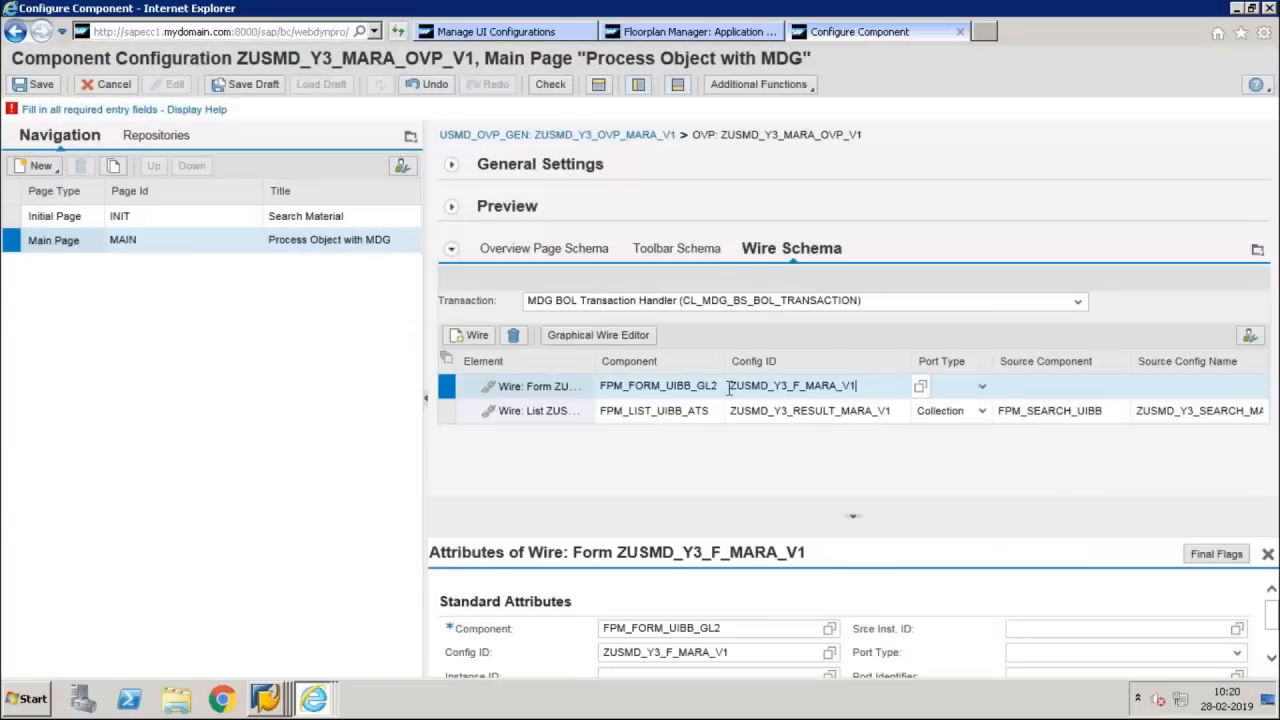
Set the new form wire's source configuration to ZUSMD_Y3_RESULT_MARA_V1 of component FPM_LIST_UIBB_ATS
{"action": "left_click_drag", "start_coordinate": [858, 388], "coordinate": [729, 387]}
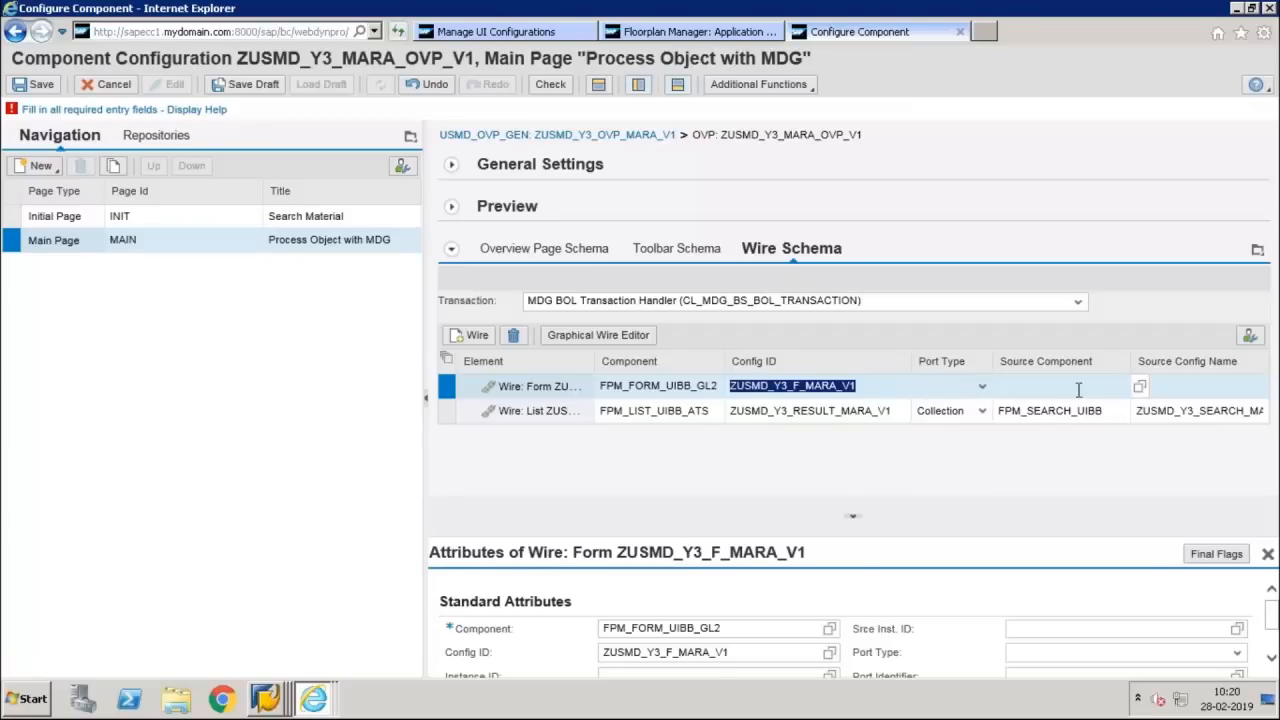
{"action": "left_click", "coordinate": [1125, 387]}
{"action": "left_click", "coordinate": [1257, 387]}
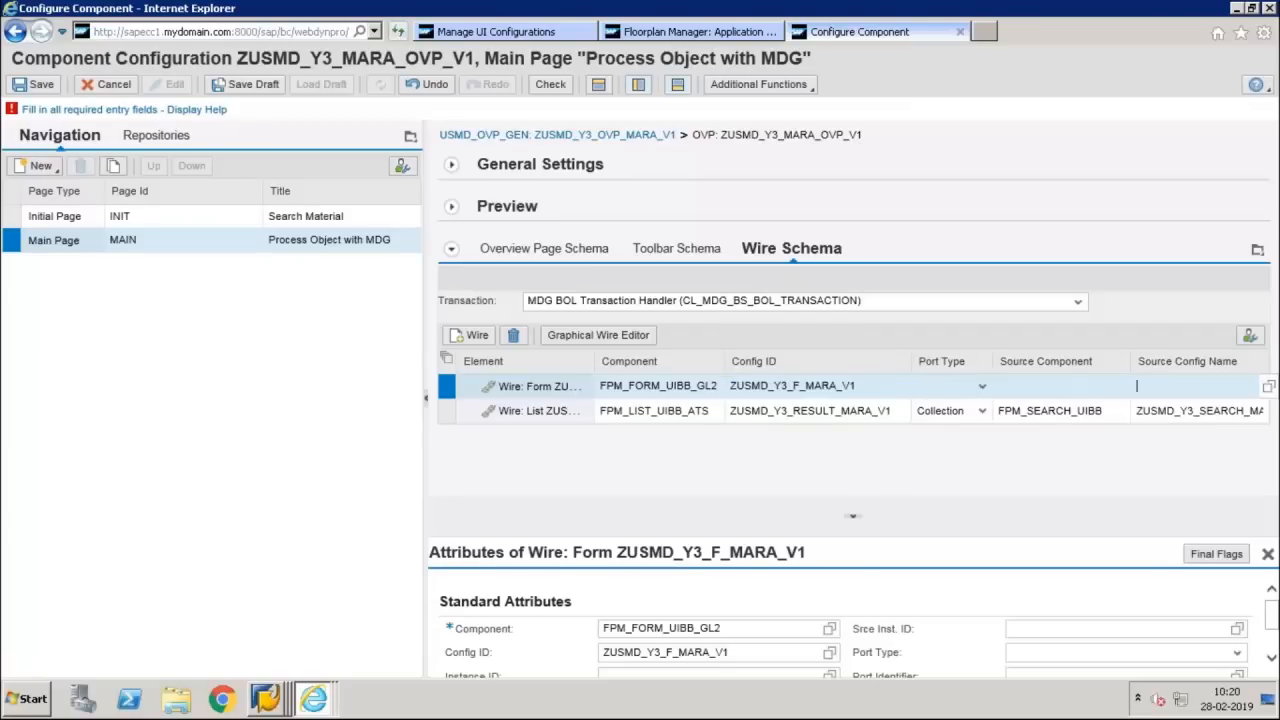
{"action": "left_click", "coordinate": [1267, 388]}
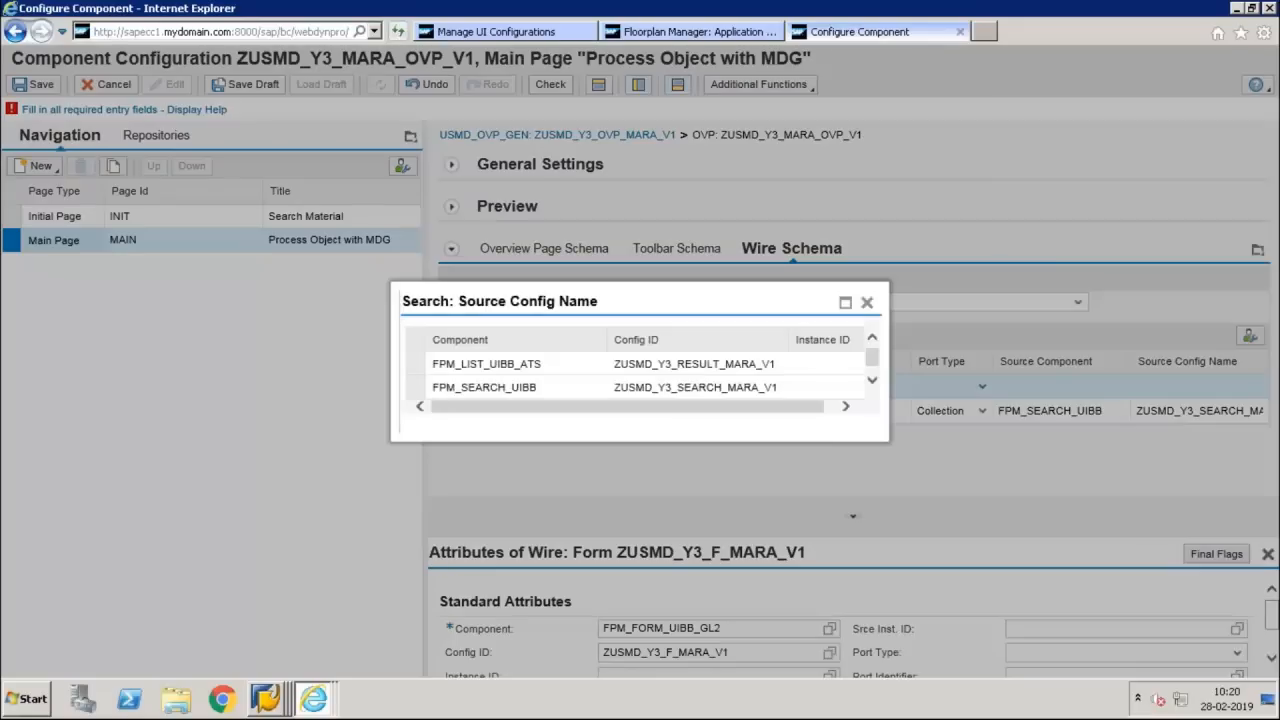
{"action": "left_click", "coordinate": [636, 374]}
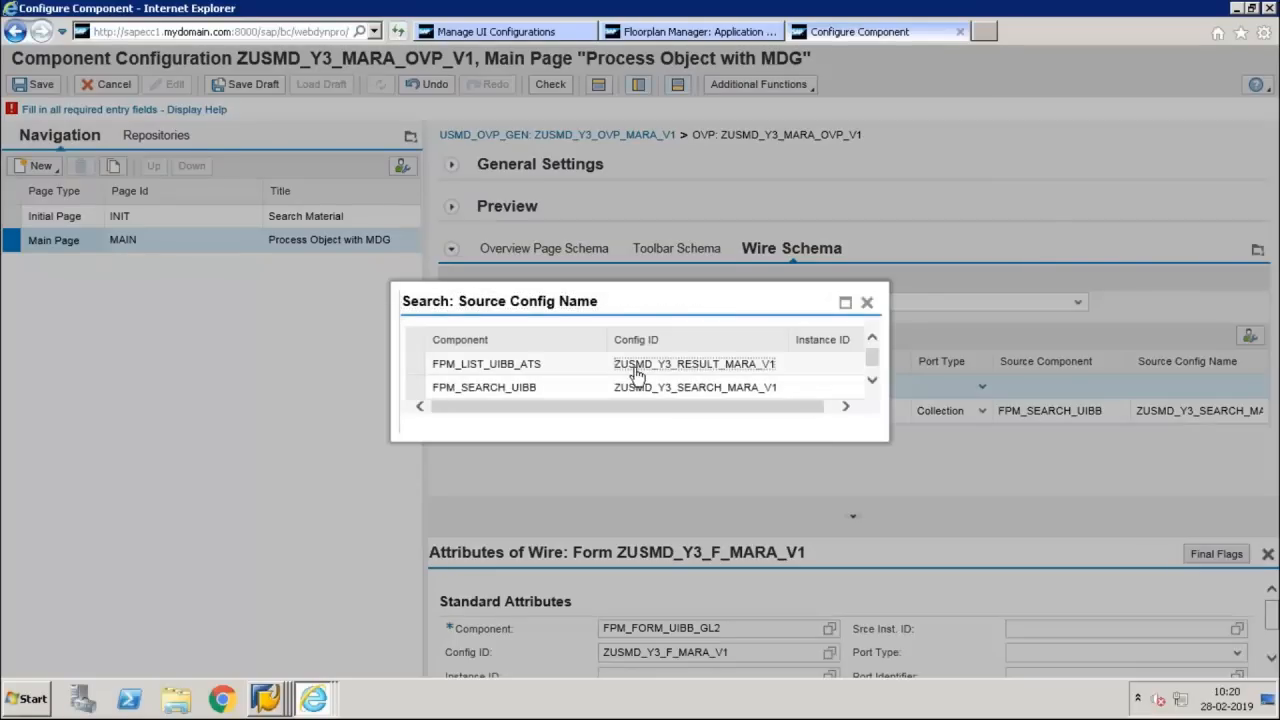
{"action": "left_click", "coordinate": [636, 374]}
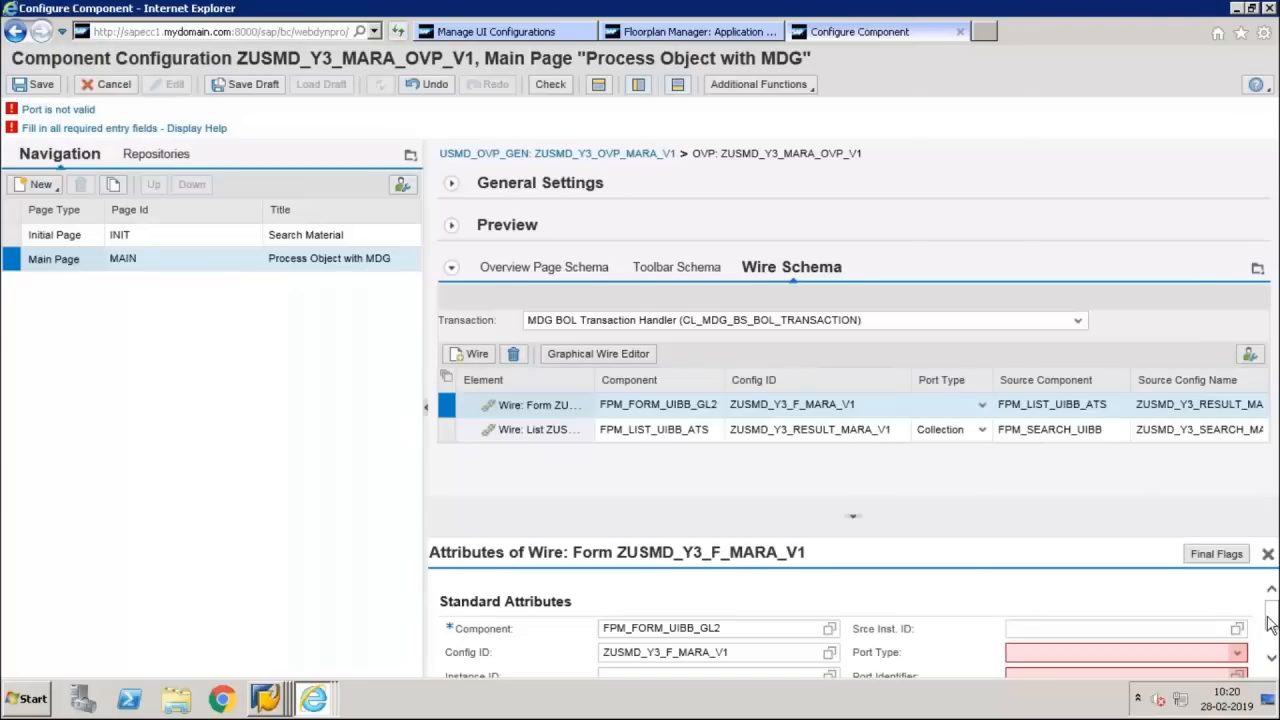
Set the form wire's port type to Lead Selection and port identifier to STANDARD, following the S_List->Wire_Form row in UI Model.pdf
{"action": "scroll", "coordinate": [1270, 627], "scroll_direction": "down", "scroll_amount": 1}
{"action": "scroll", "coordinate": [1270, 627], "scroll_direction": "down", "scroll_amount": 1}
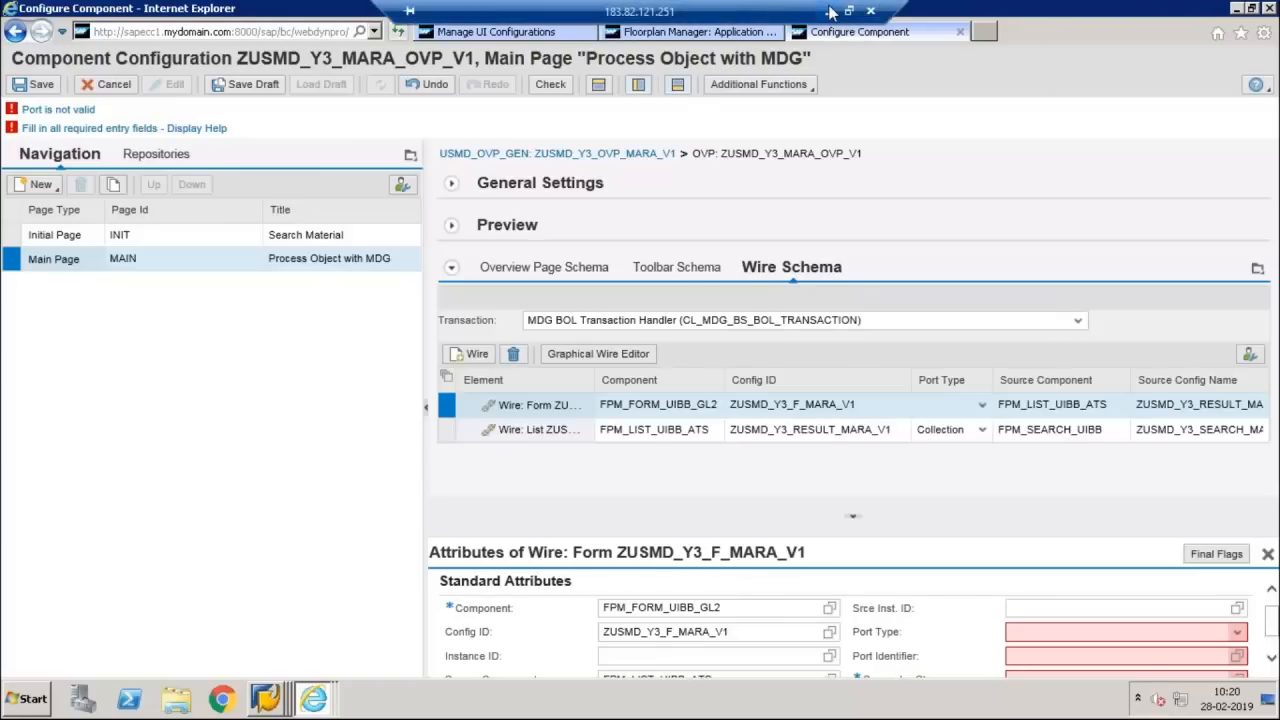
{"action": "left_click", "coordinate": [830, 12]}
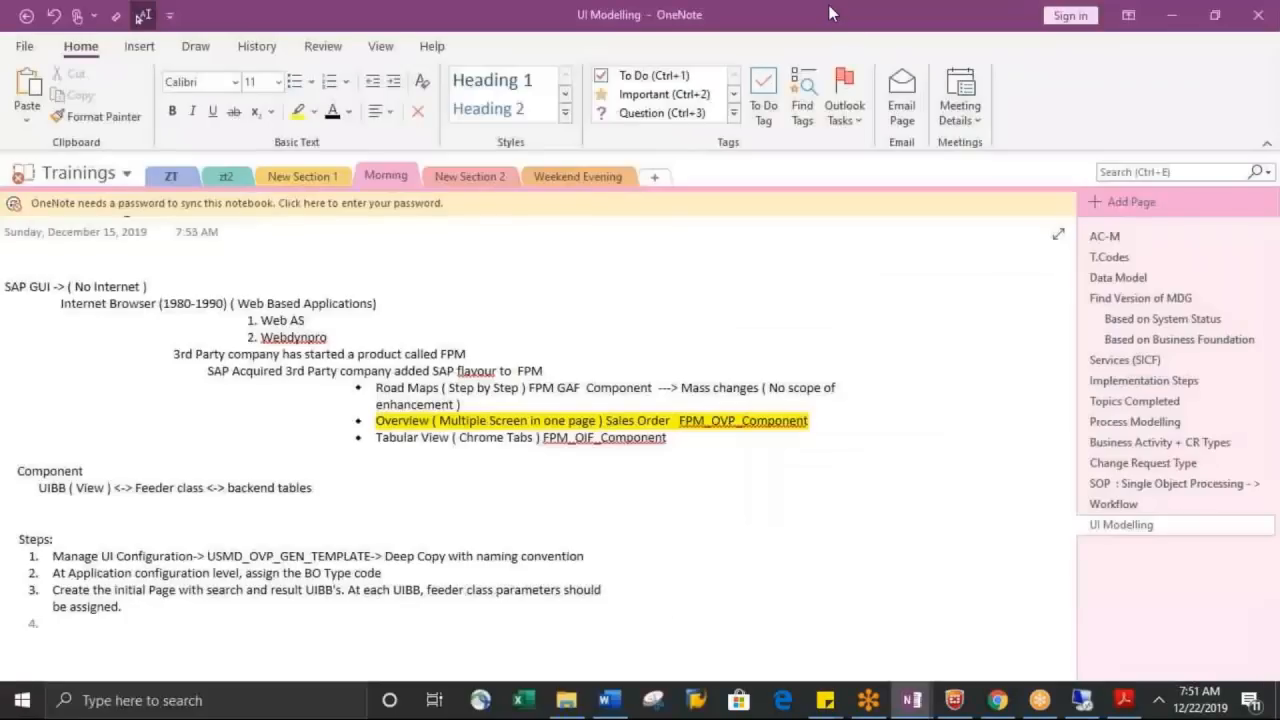
{"action": "left_click", "coordinate": [1121, 702]}
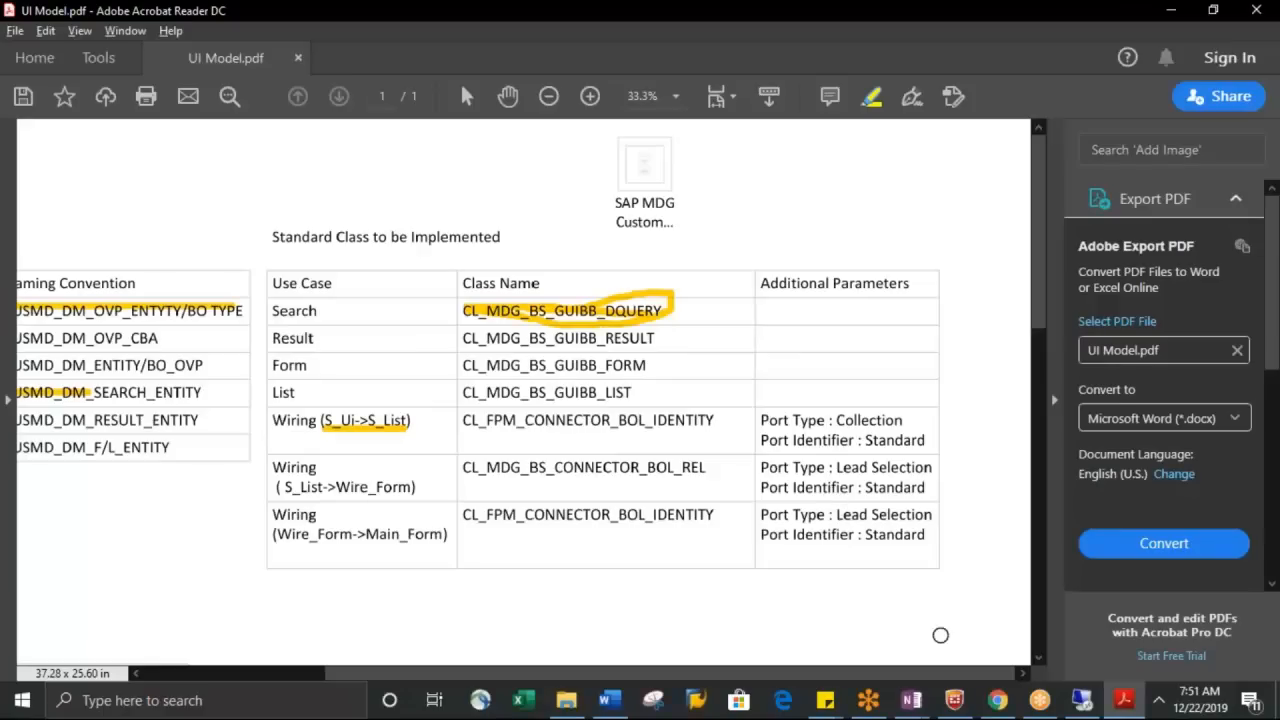
{"action": "mouse_move", "coordinate": [1094, 708]}
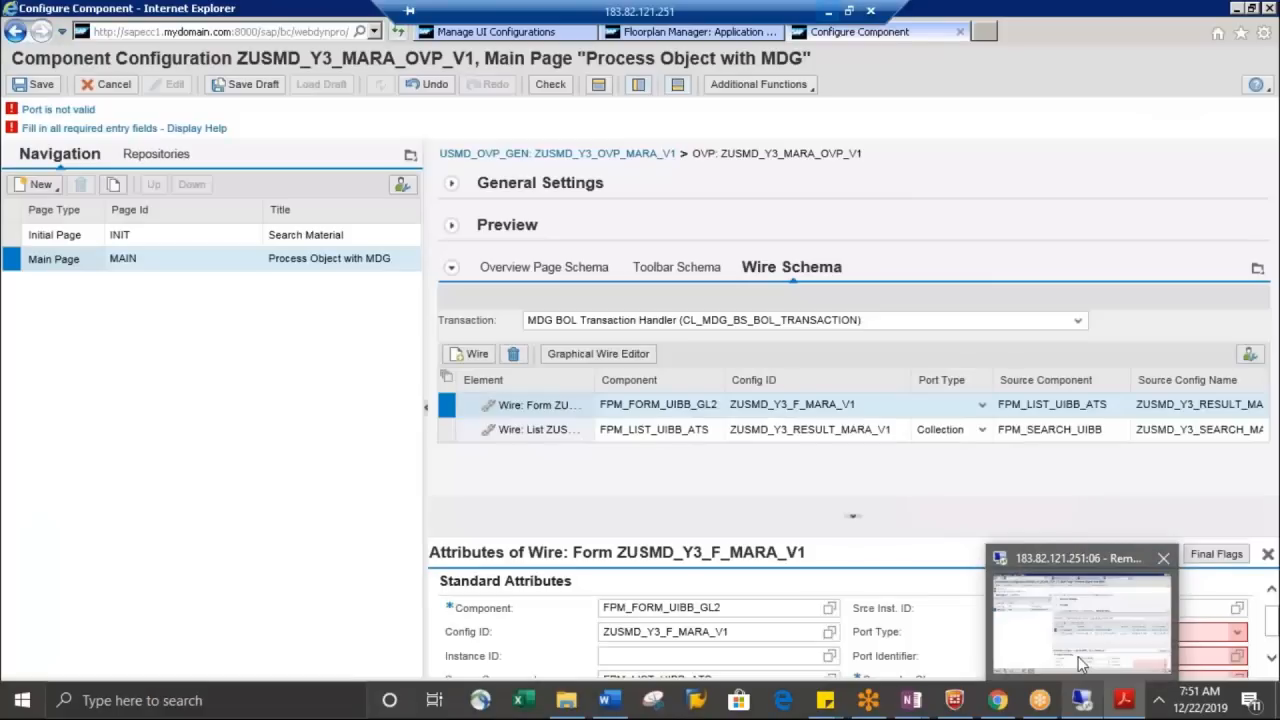
{"action": "left_click", "coordinate": [1080, 665]}
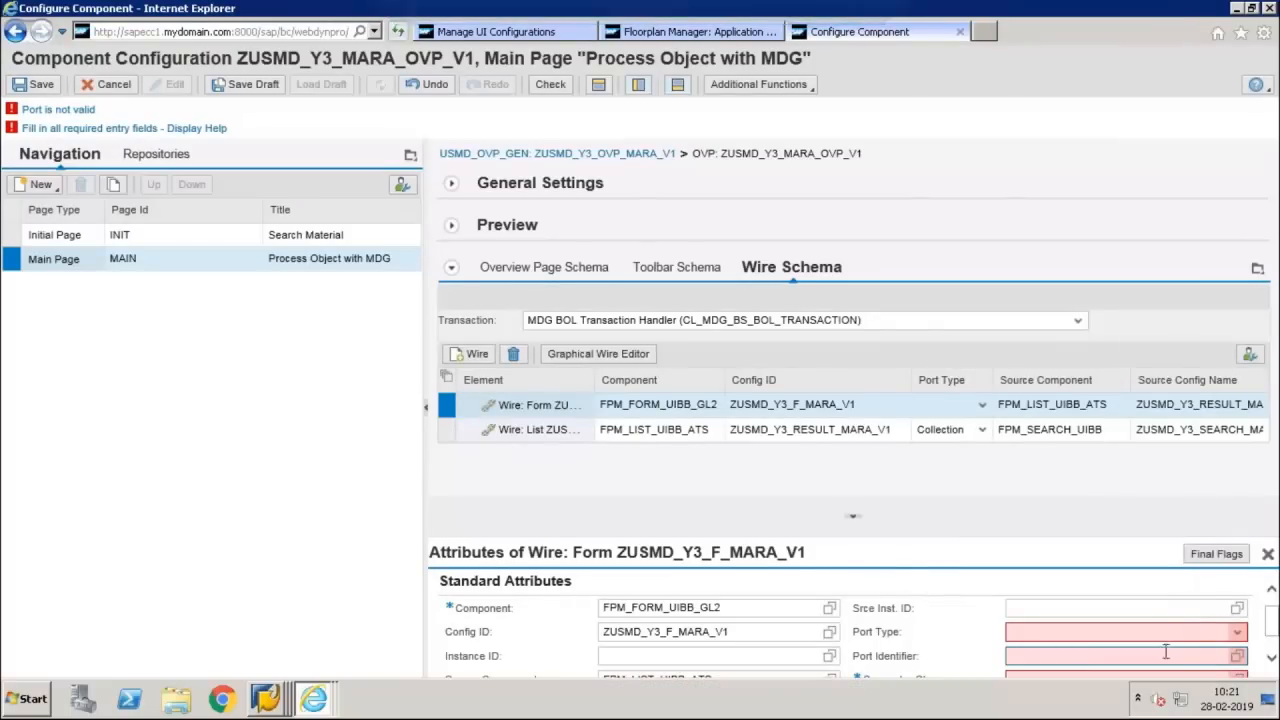
{"action": "left_click", "coordinate": [1237, 655]}
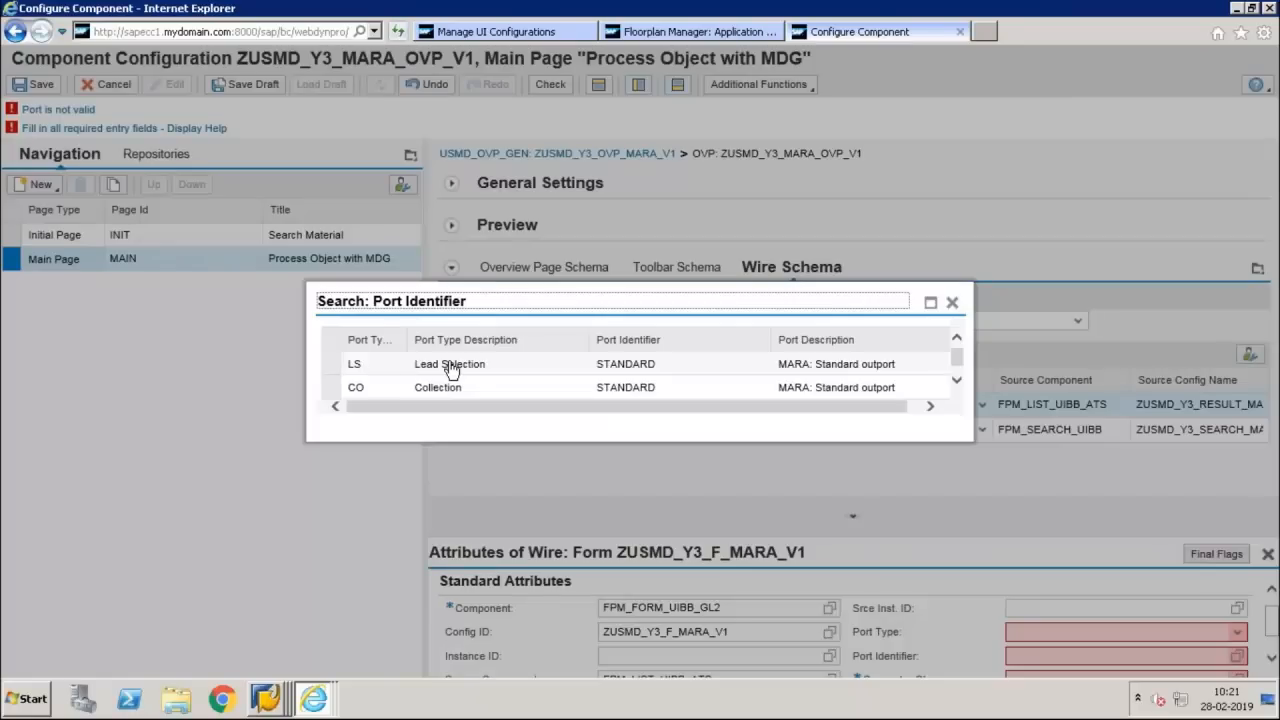
{"action": "left_click", "coordinate": [450, 366]}
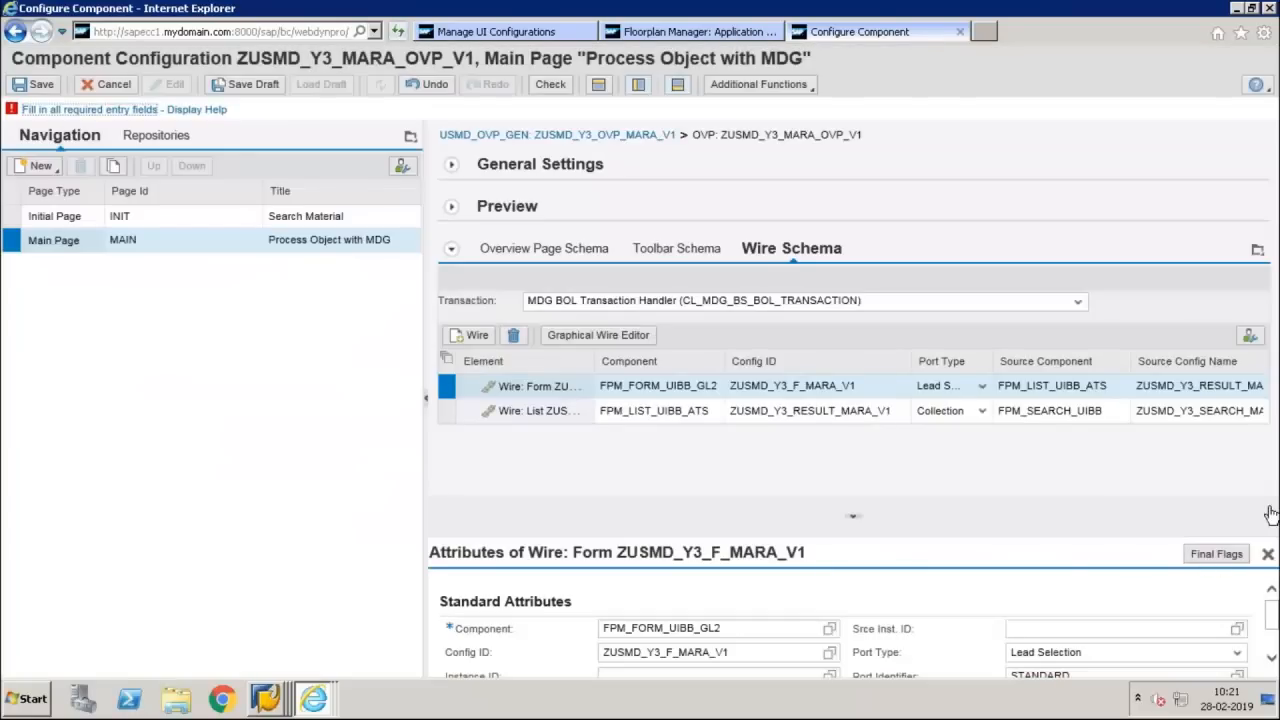
Set the form wire's connector class to CL_MDG_BS_CONNECTOR_BOL_REL and save the overview page configuration
{"action": "scroll", "coordinate": [1273, 640], "scroll_direction": "down", "scroll_amount": 1}
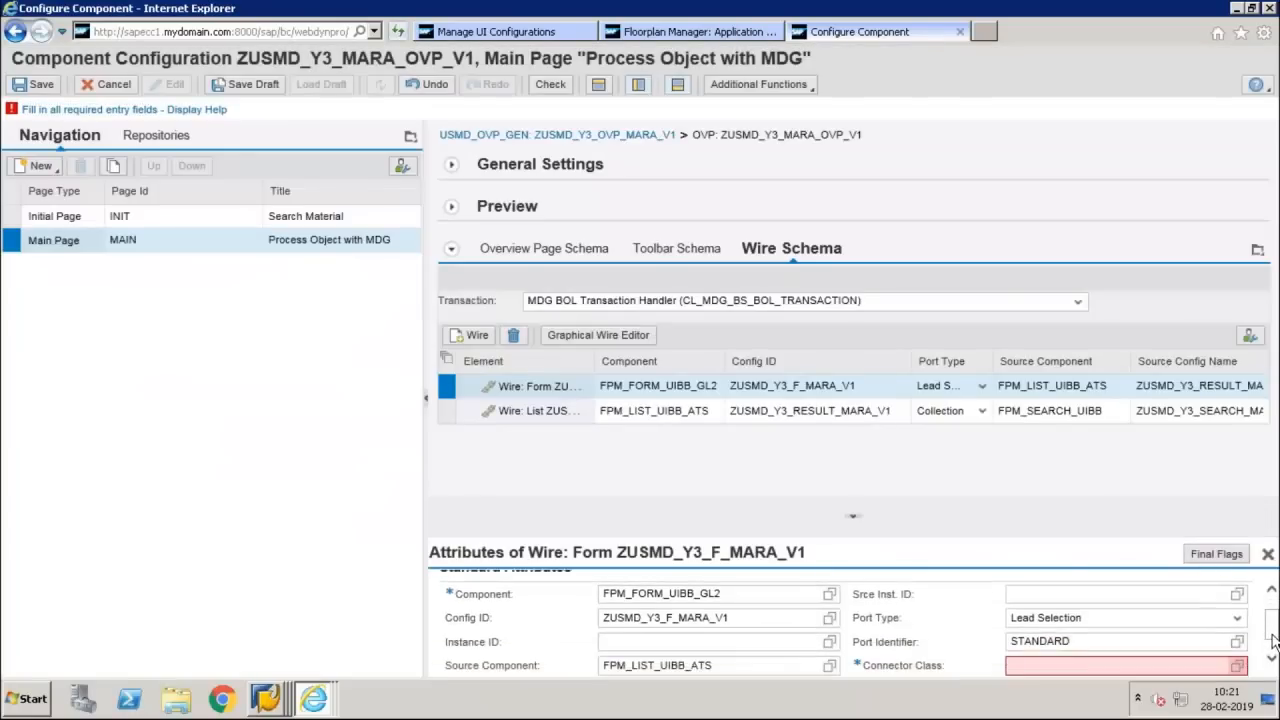
{"action": "left_click", "coordinate": [1165, 657]}
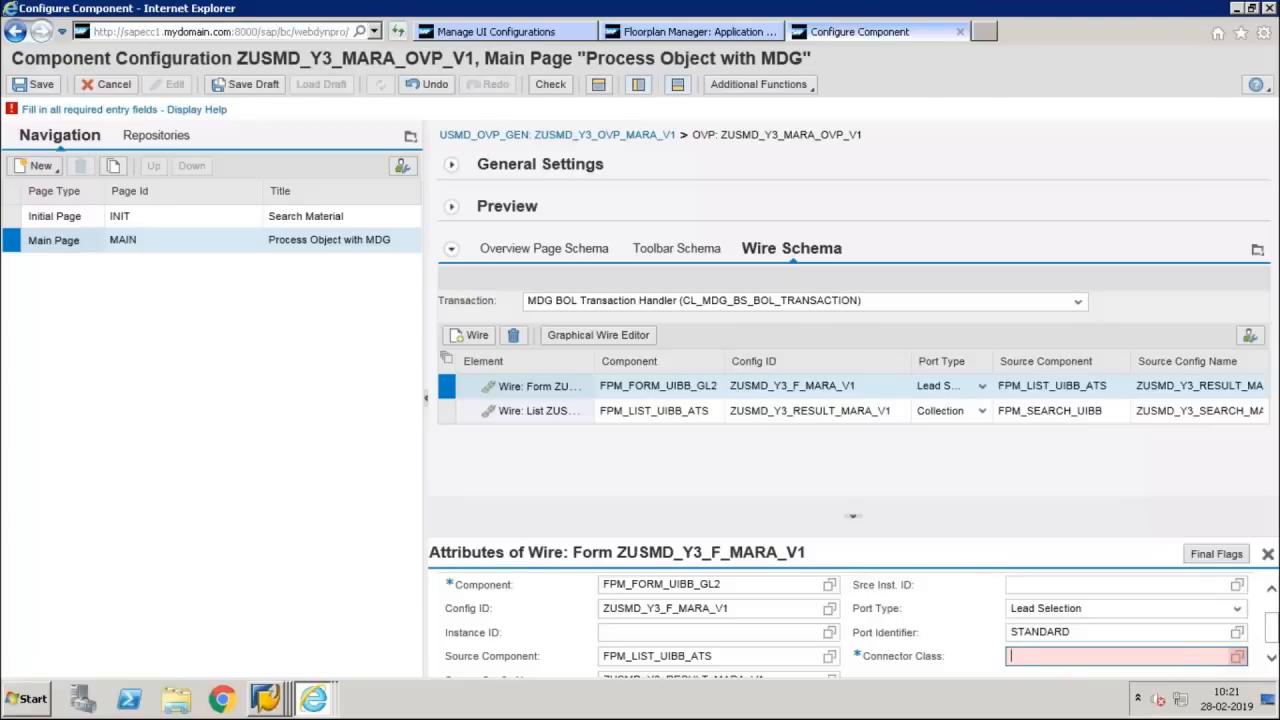
{"action": "type", "text": "cl"}
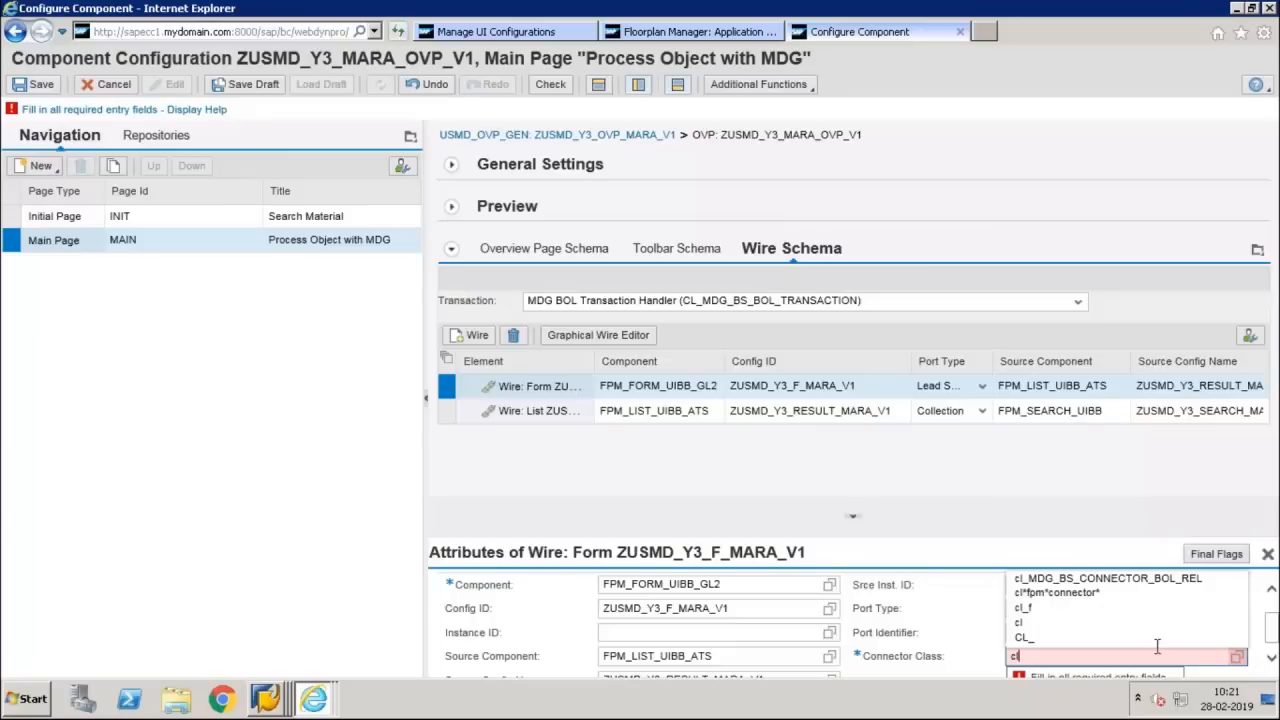
{"action": "left_click", "coordinate": [1158, 583]}
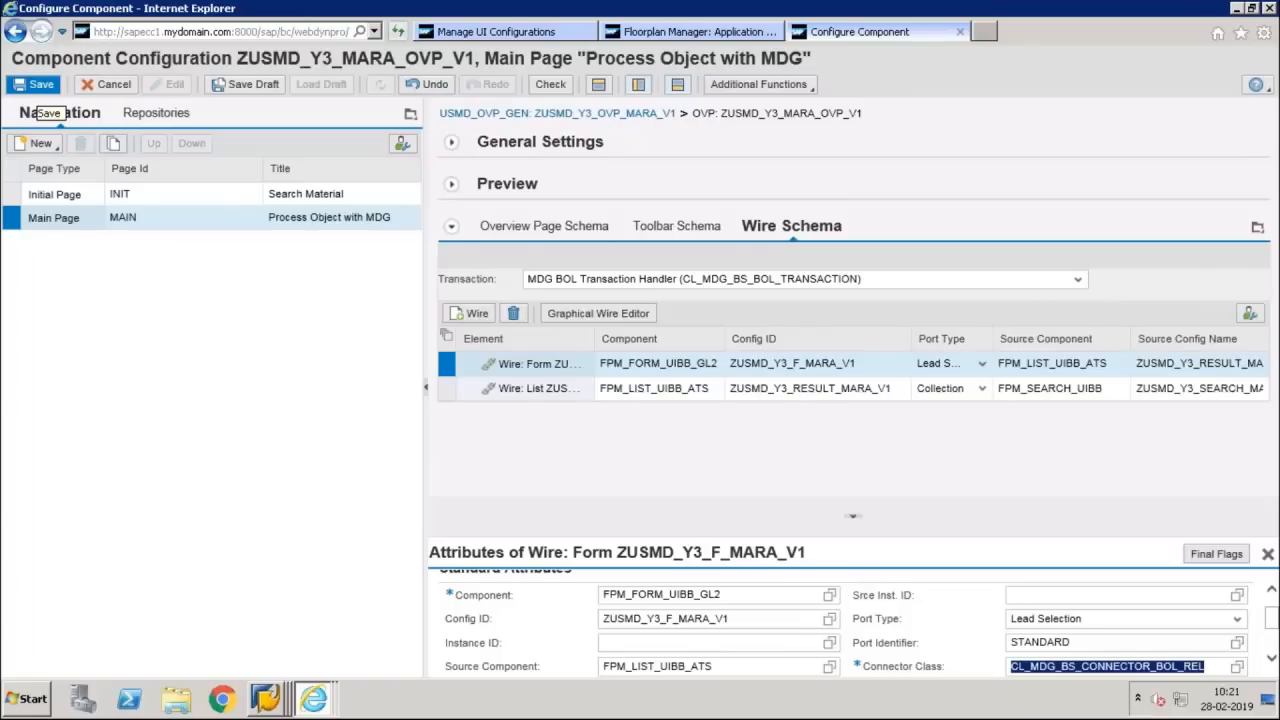
{"action": "left_click", "coordinate": [38, 88]}
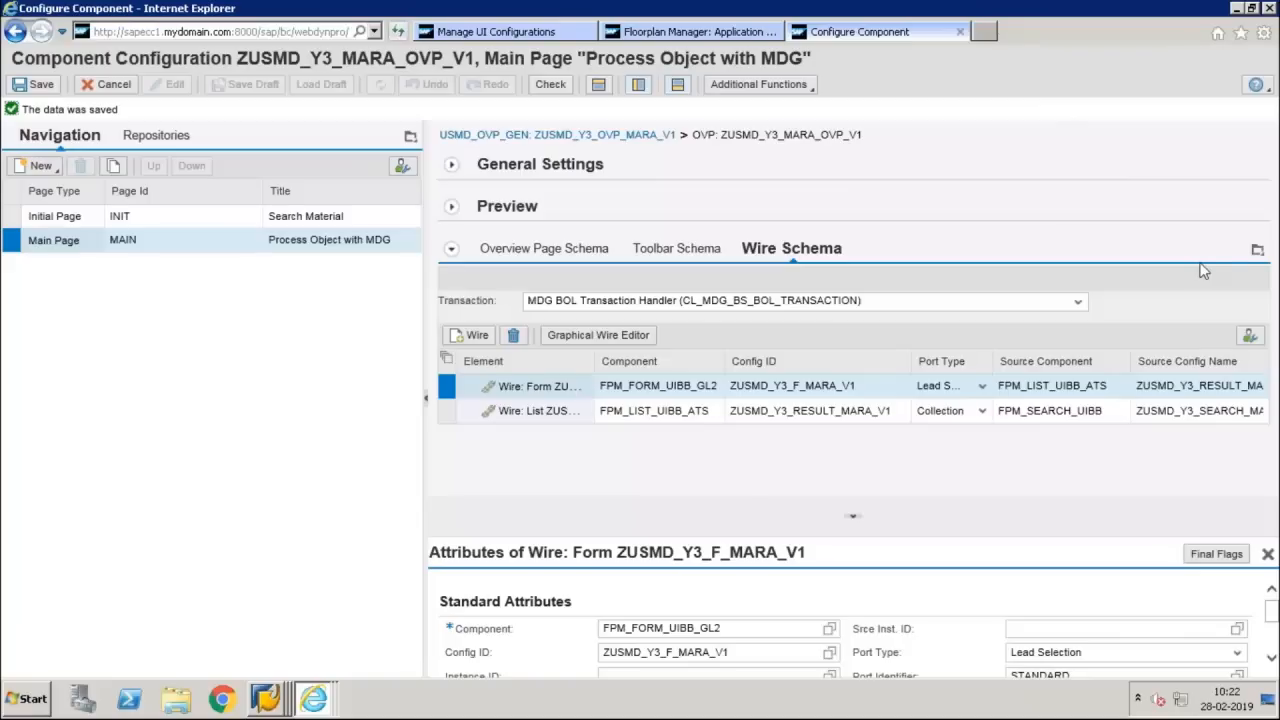
Switch to UI Model.pdf, examine the Communicator Settings for the Search UIBB and CR Wire, and return to the remote session
{"action": "mouse_move", "coordinate": [830, 10]}
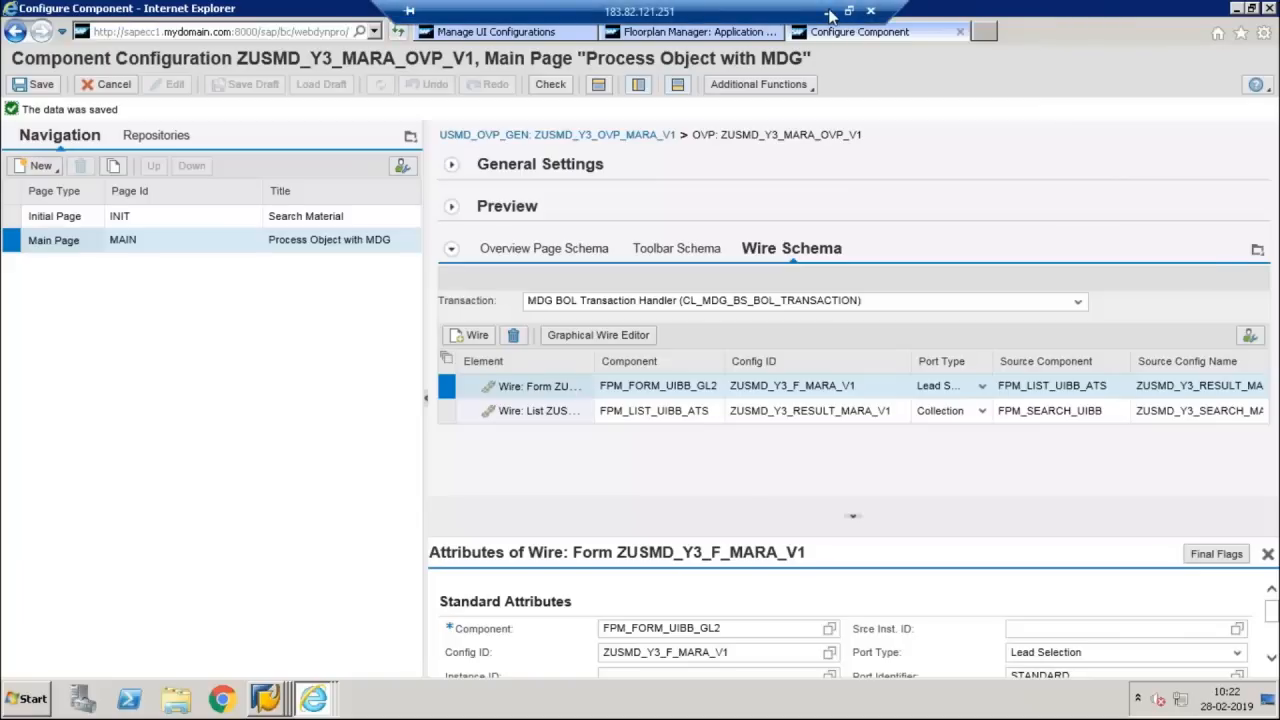
{"action": "left_click", "coordinate": [828, 11]}
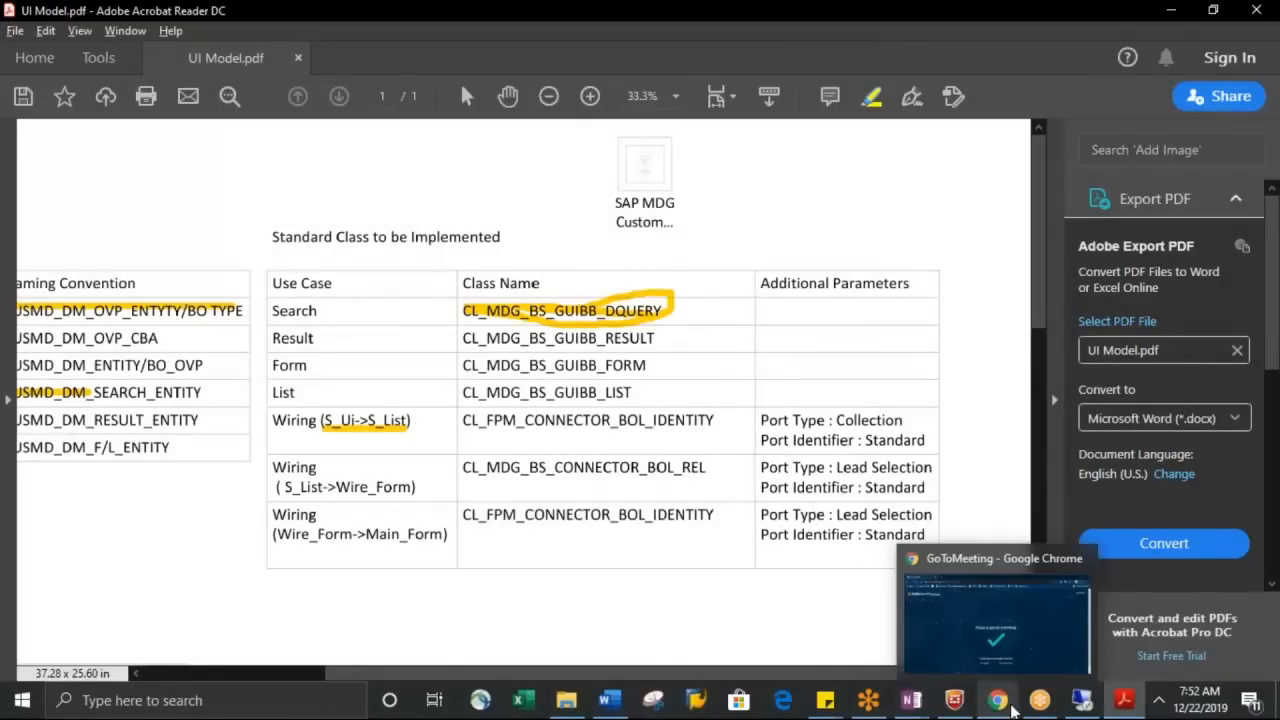
{"action": "mouse_move", "coordinate": [1036, 708]}
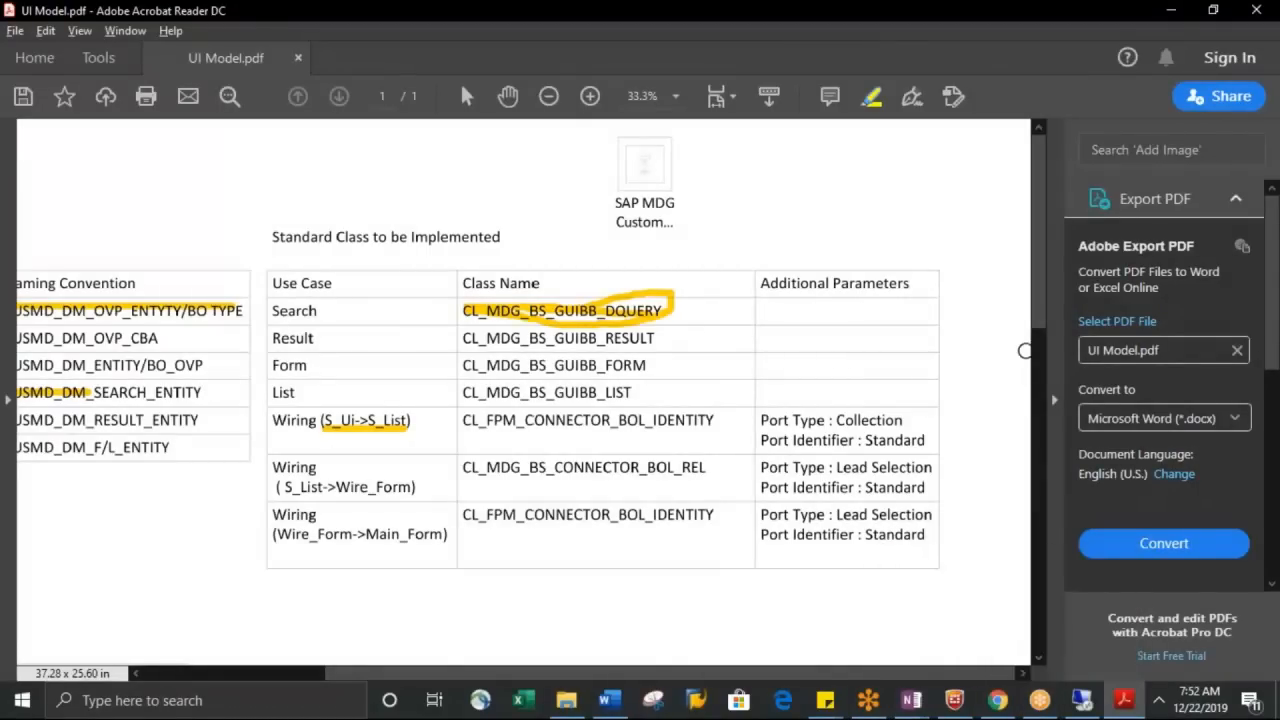
{"action": "left_click_drag", "start_coordinate": [1039, 318], "coordinate": [1038, 562]}
{"action": "left_click_drag", "start_coordinate": [870, 682], "coordinate": [570, 685]}
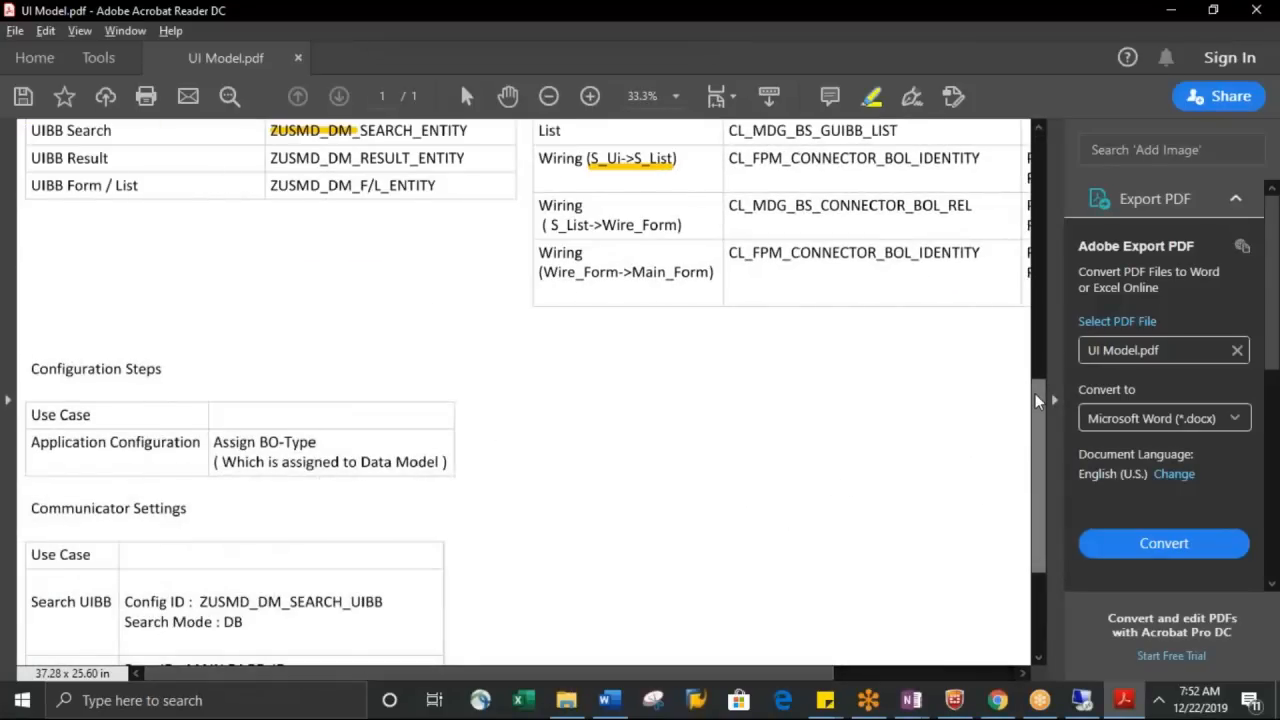
{"action": "left_click_drag", "start_coordinate": [1036, 400], "coordinate": [1044, 547]}
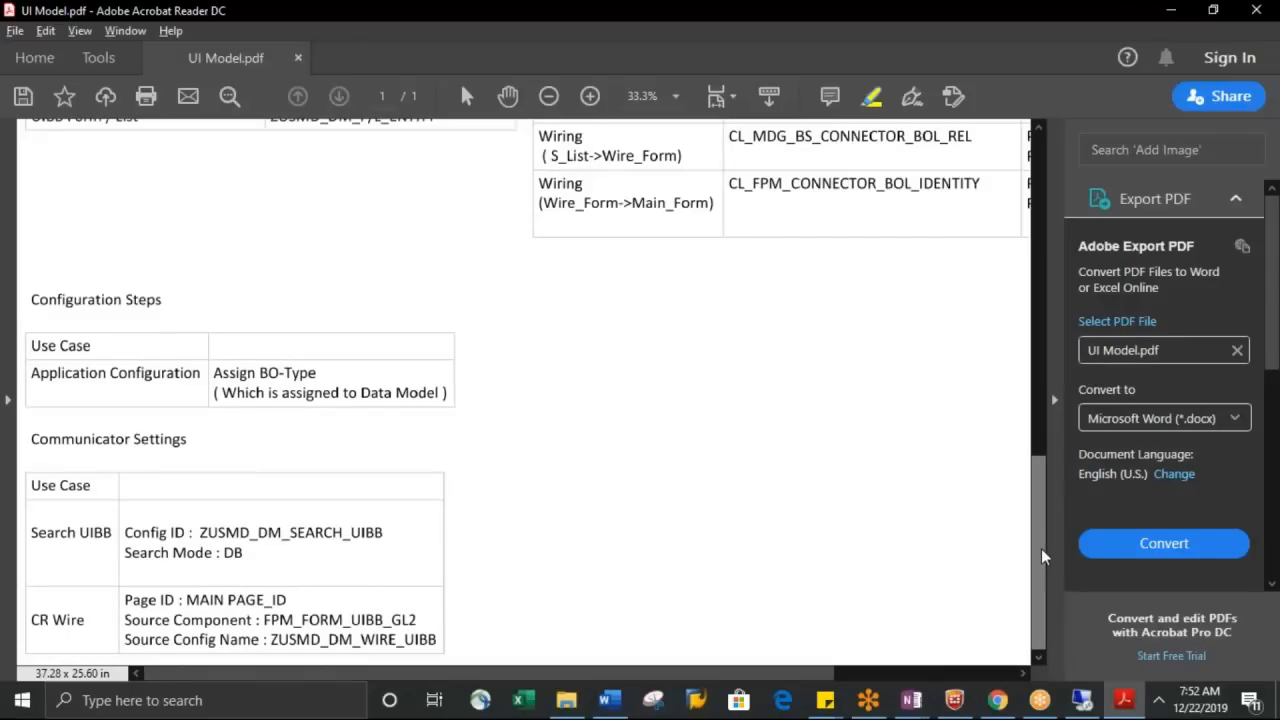
{"action": "left_click", "coordinate": [1088, 710]}
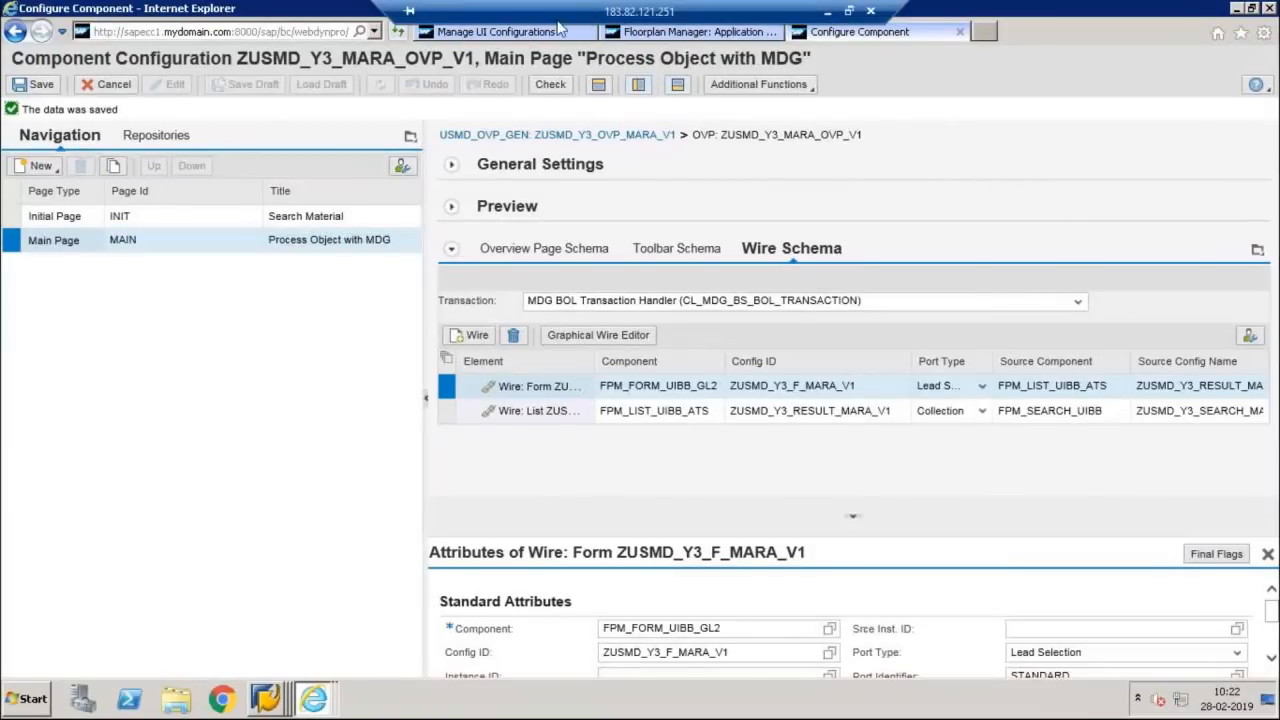
From Manage UI Configurations, create the missing communicator configuration for ZUSMD_Y3_OVP_MARA_V1 as a local object with the description "Communicator Settings"
{"action": "left_click", "coordinate": [553, 38]}
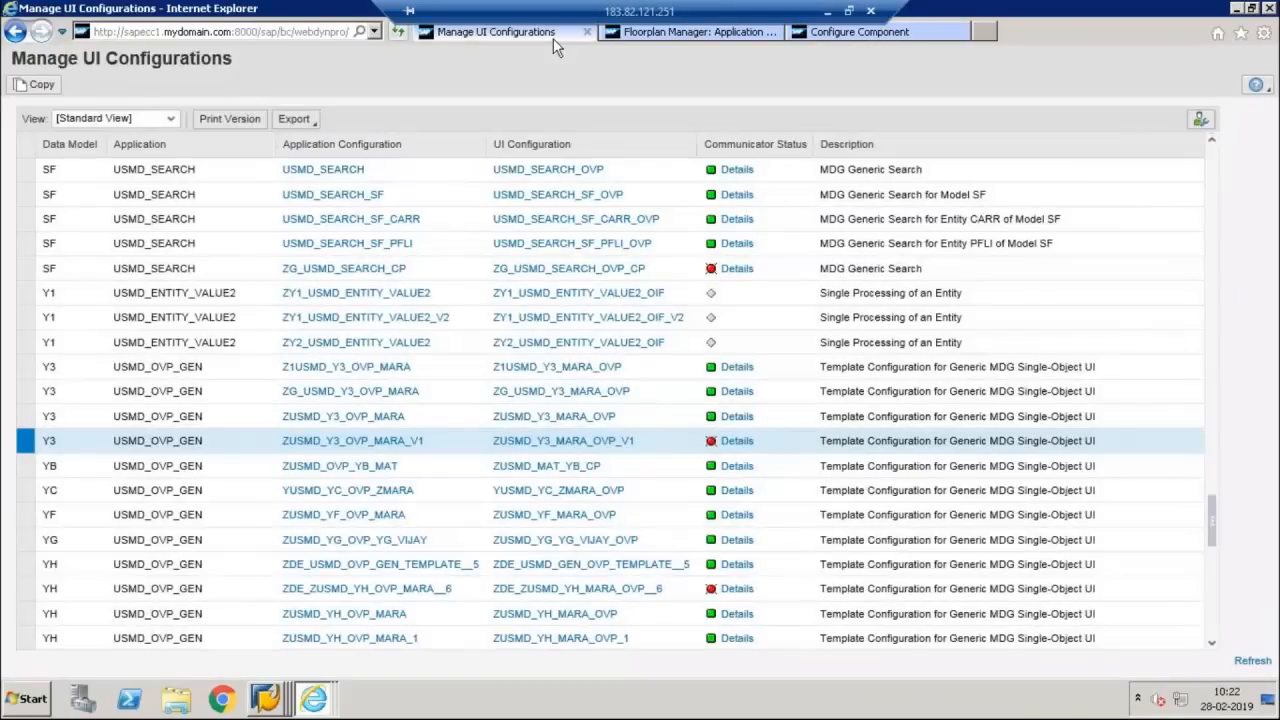
{"action": "left_click", "coordinate": [733, 447]}
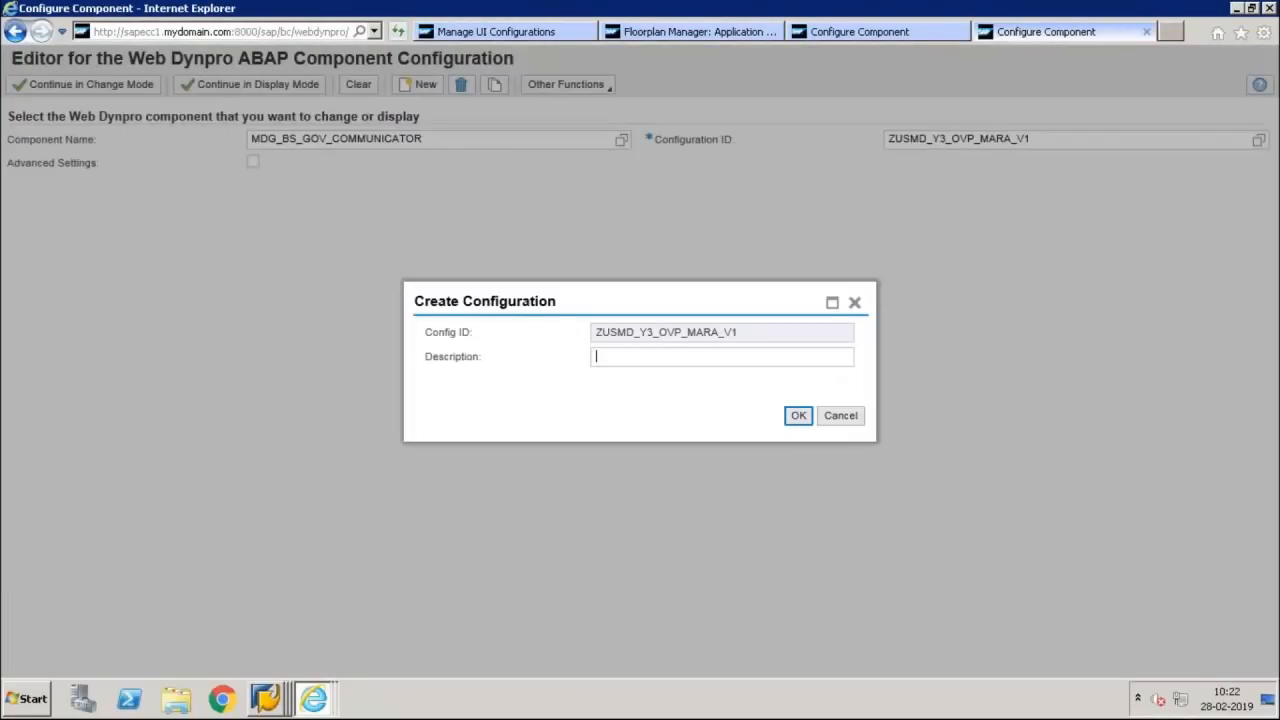
{"action": "type", "text": "Communicatro"}
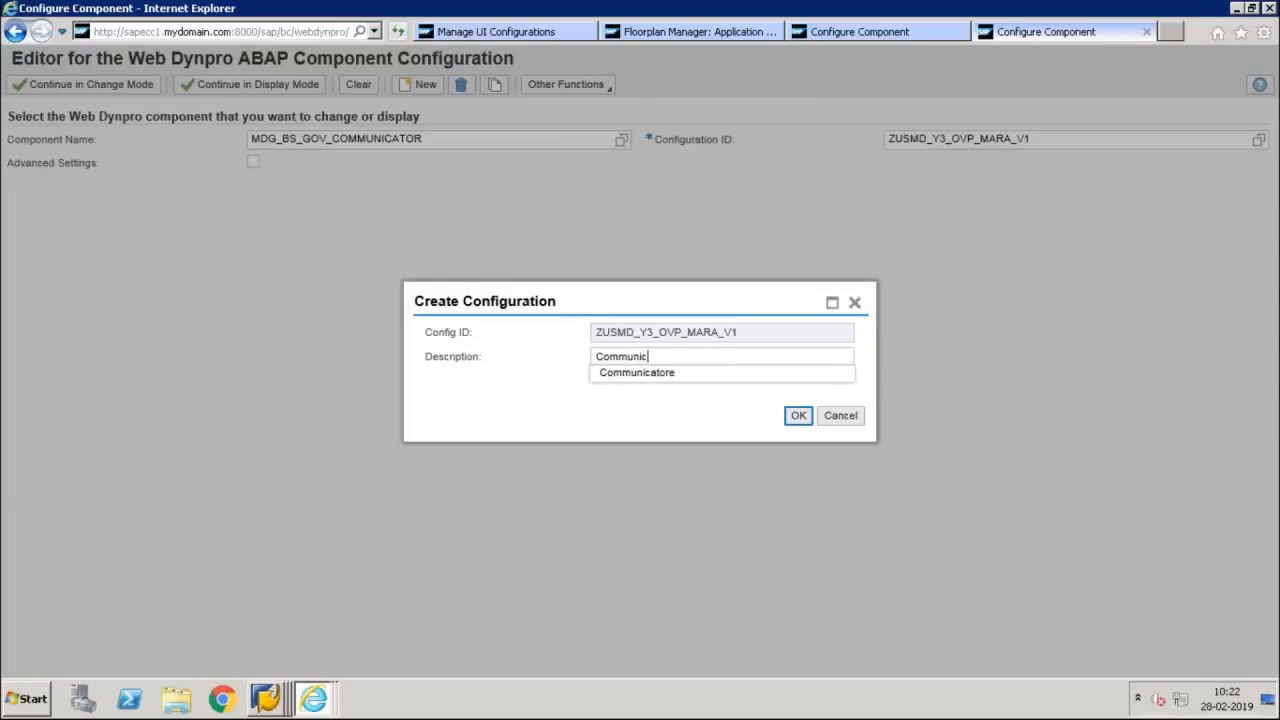
{"action": "key", "text": "BackSpace"}
{"action": "key", "text": "BackSpace"}
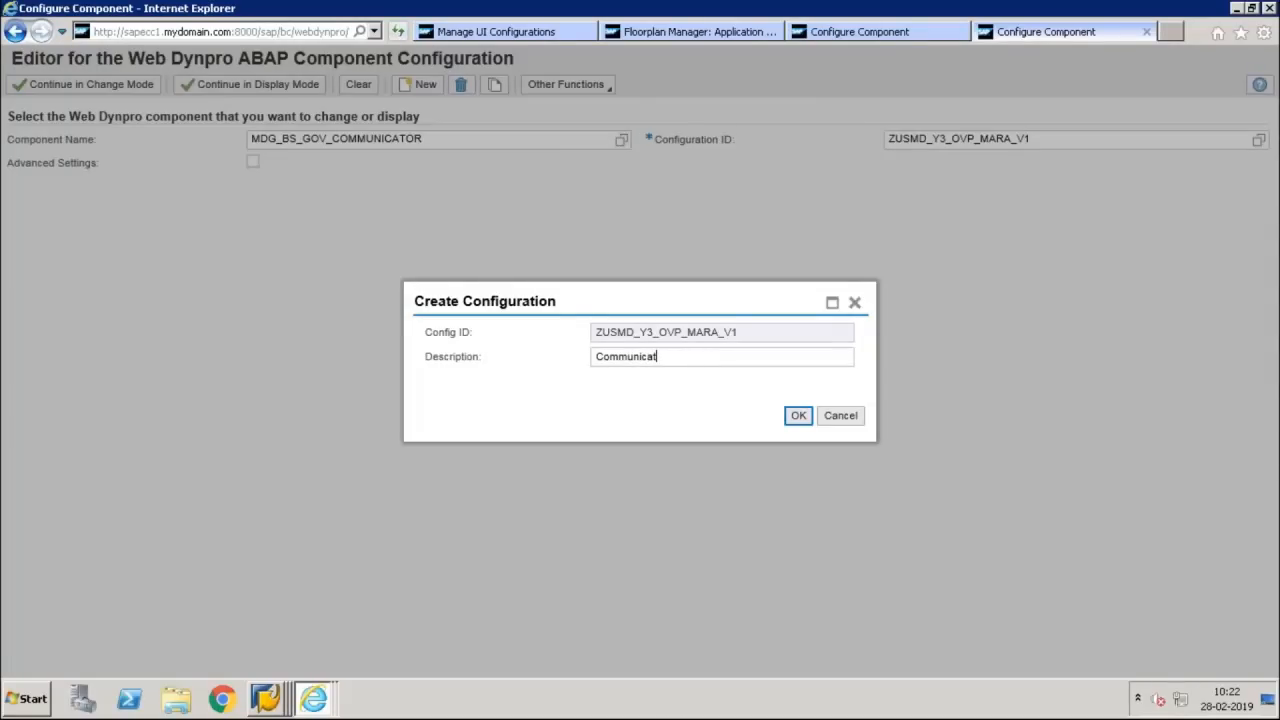
{"action": "type", "text": "or Settings"}
{"action": "left_click", "coordinate": [798, 415]}
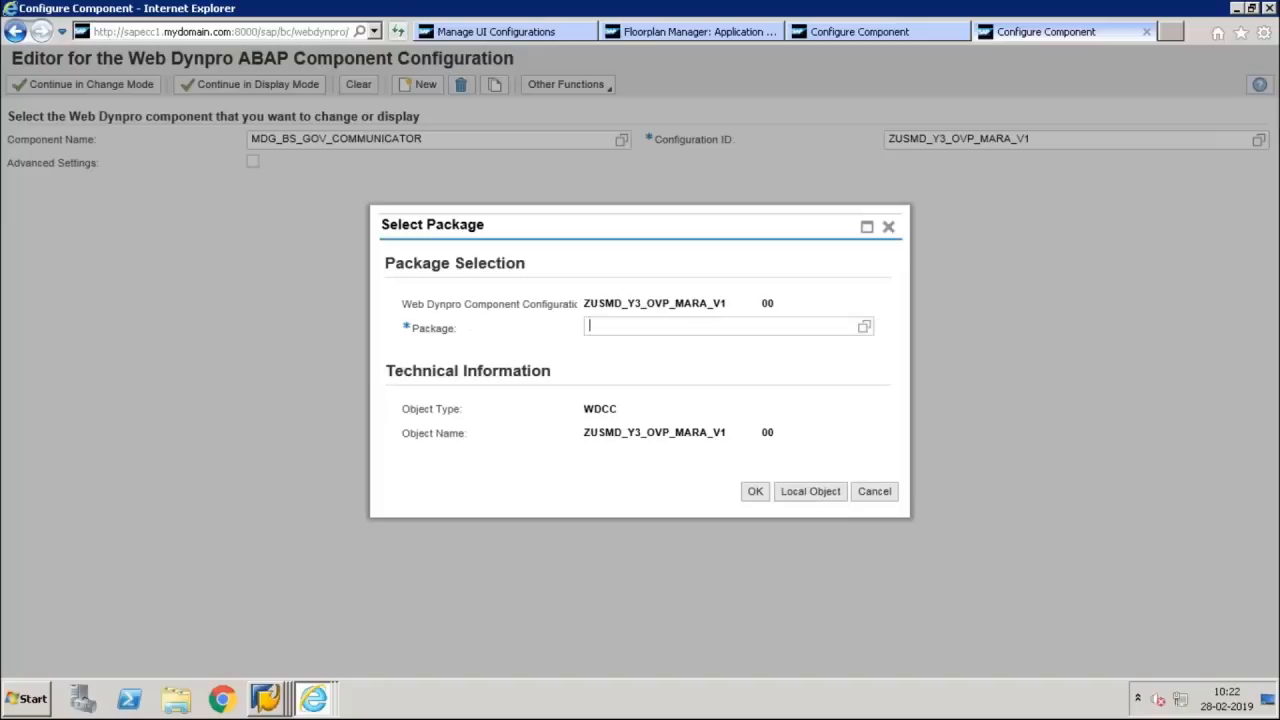
{"action": "left_click", "coordinate": [810, 491]}
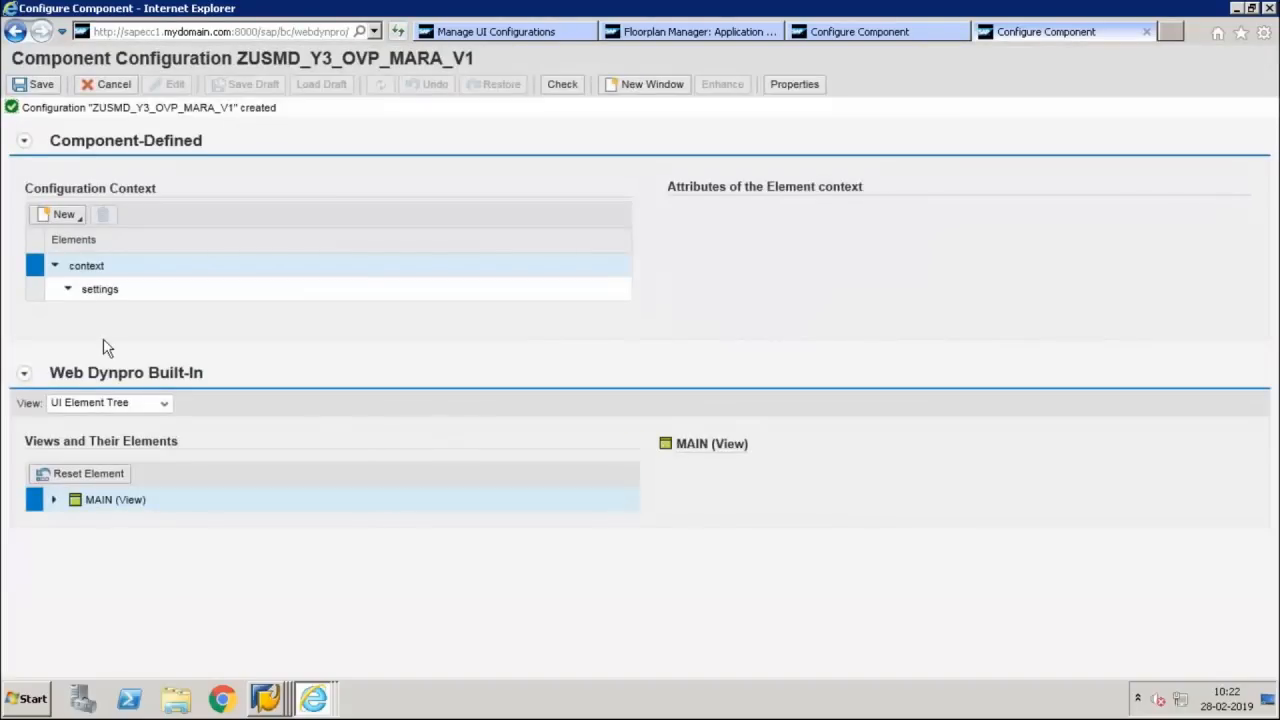
Add a crWires element under the settings node of the communicator configuration
{"action": "left_click", "coordinate": [38, 289]}
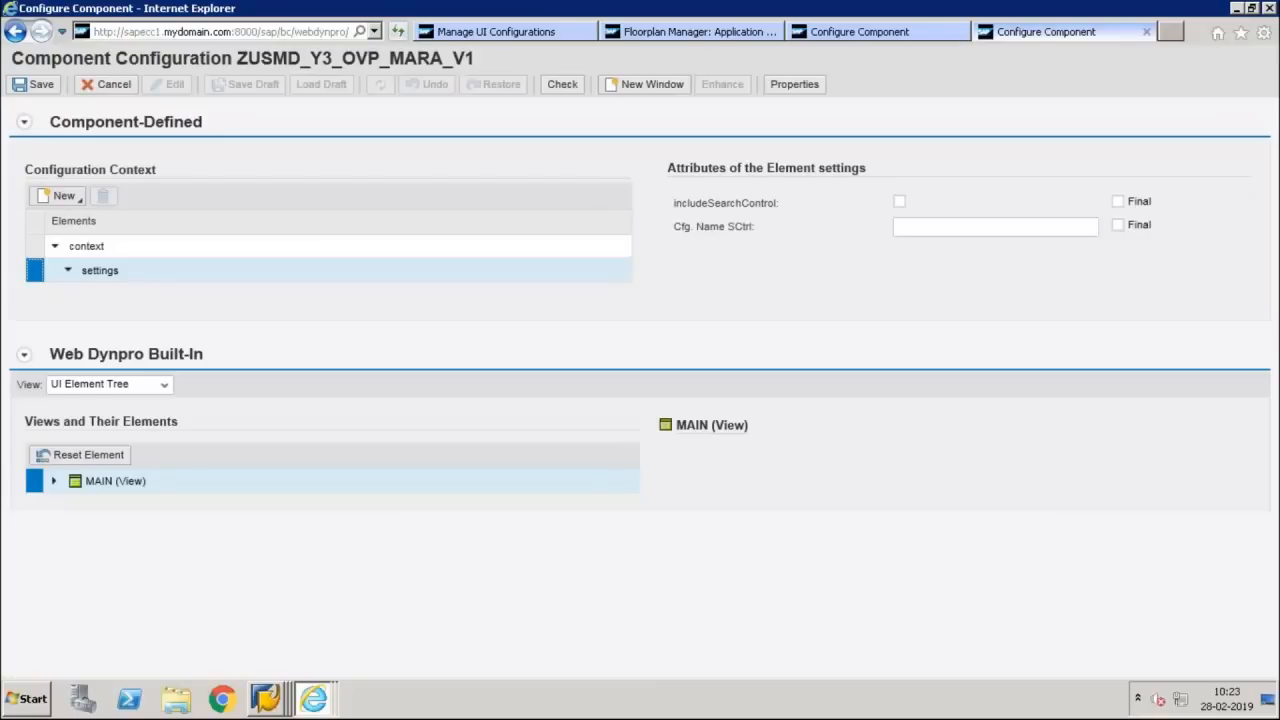
{"action": "left_click", "coordinate": [62, 196]}
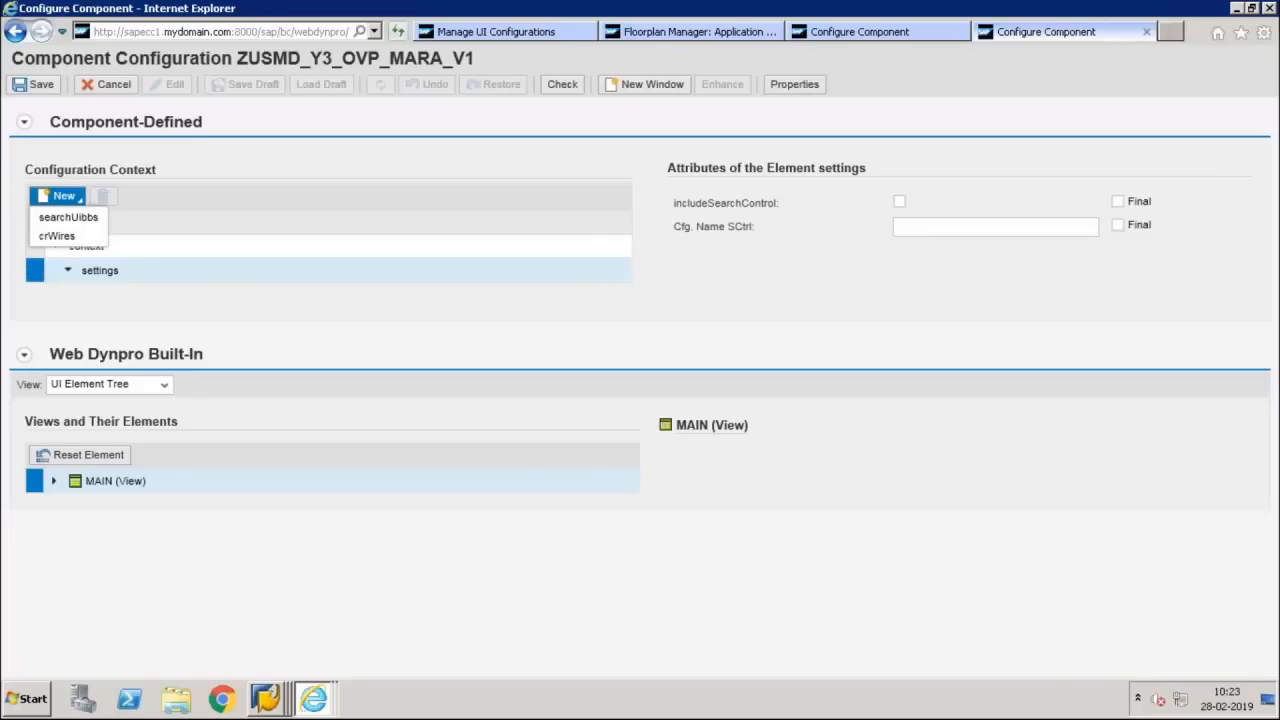
{"action": "left_click", "coordinate": [72, 236]}
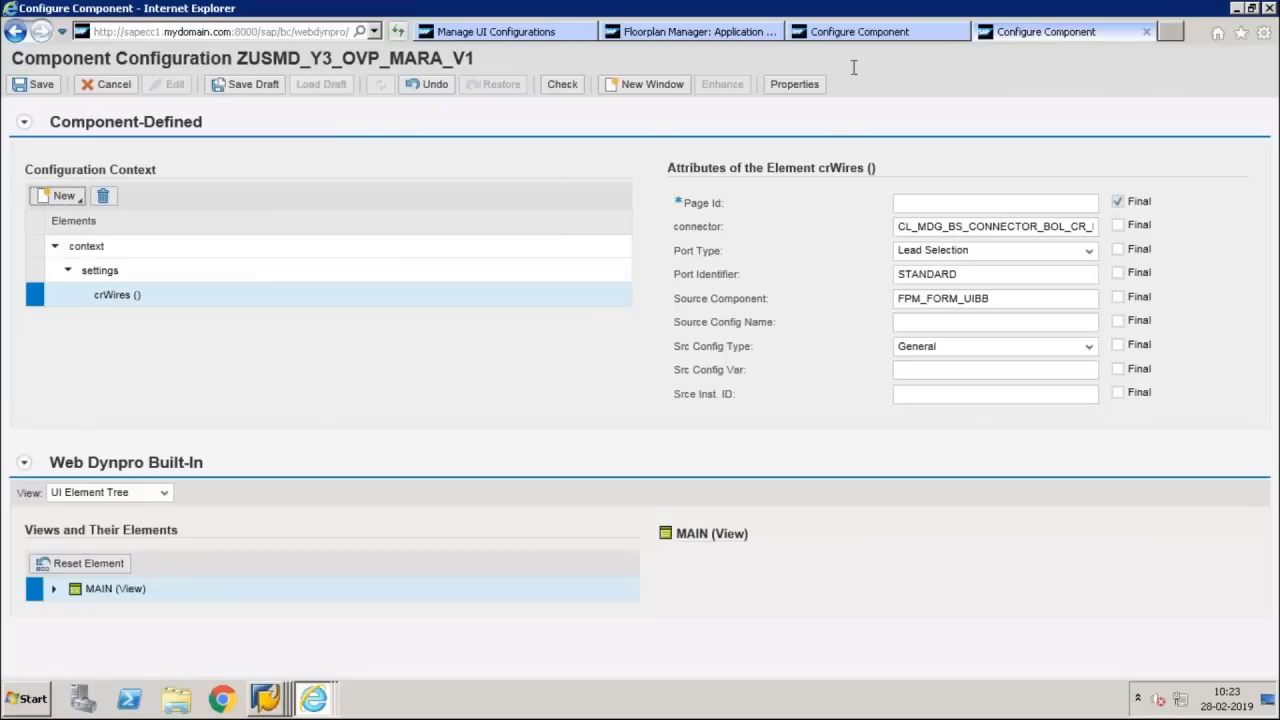
Set the crWires page ID to MAIN, copied from the main page entry in the overview page configuration
{"action": "left_click", "coordinate": [844, 37]}
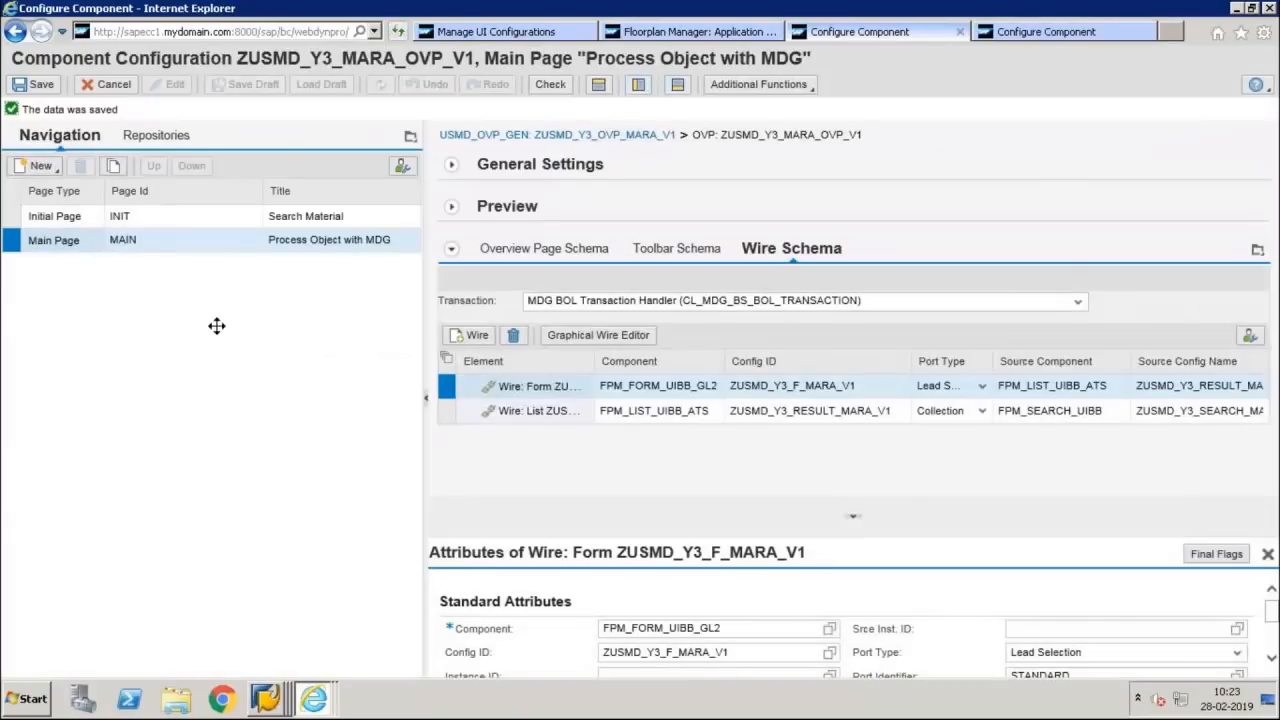
{"action": "left_click_drag", "start_coordinate": [141, 244], "coordinate": [114, 247]}
{"action": "key", "text": "ctrl+c"}
{"action": "left_click", "coordinate": [1022, 35]}
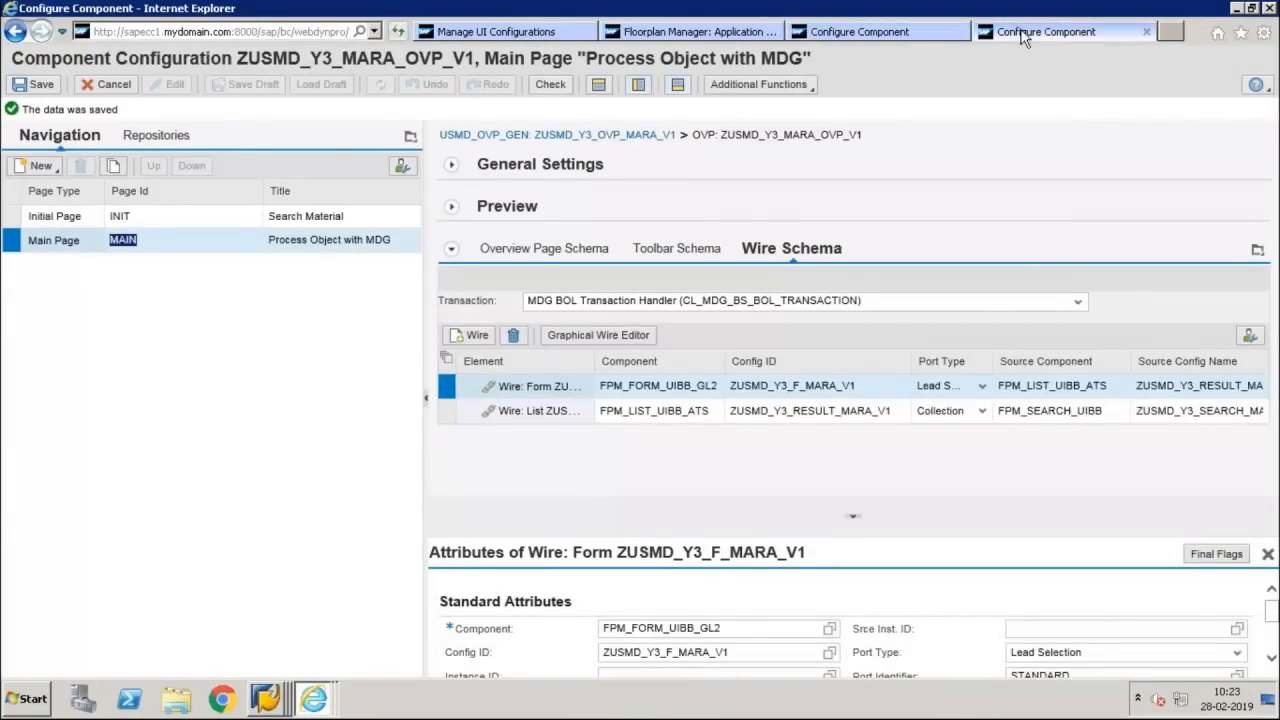
{"action": "key", "text": "ctrl+v"}
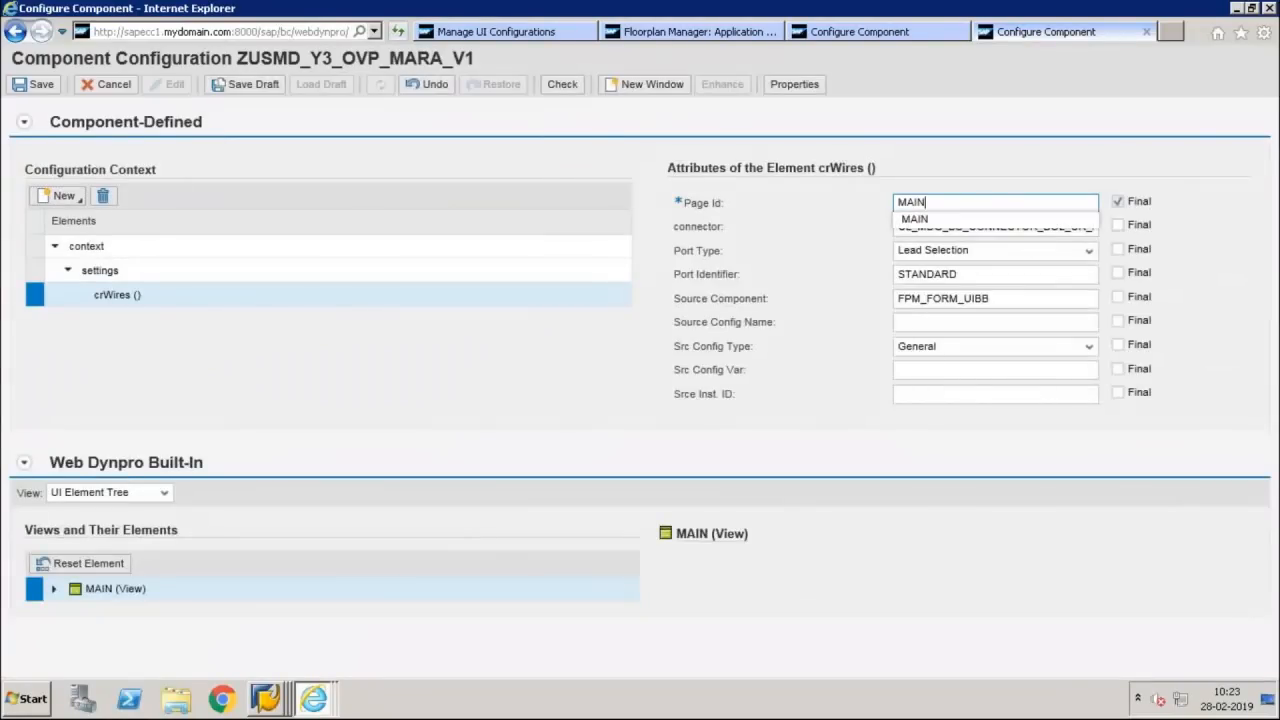
{"action": "left_click", "coordinate": [971, 179]}
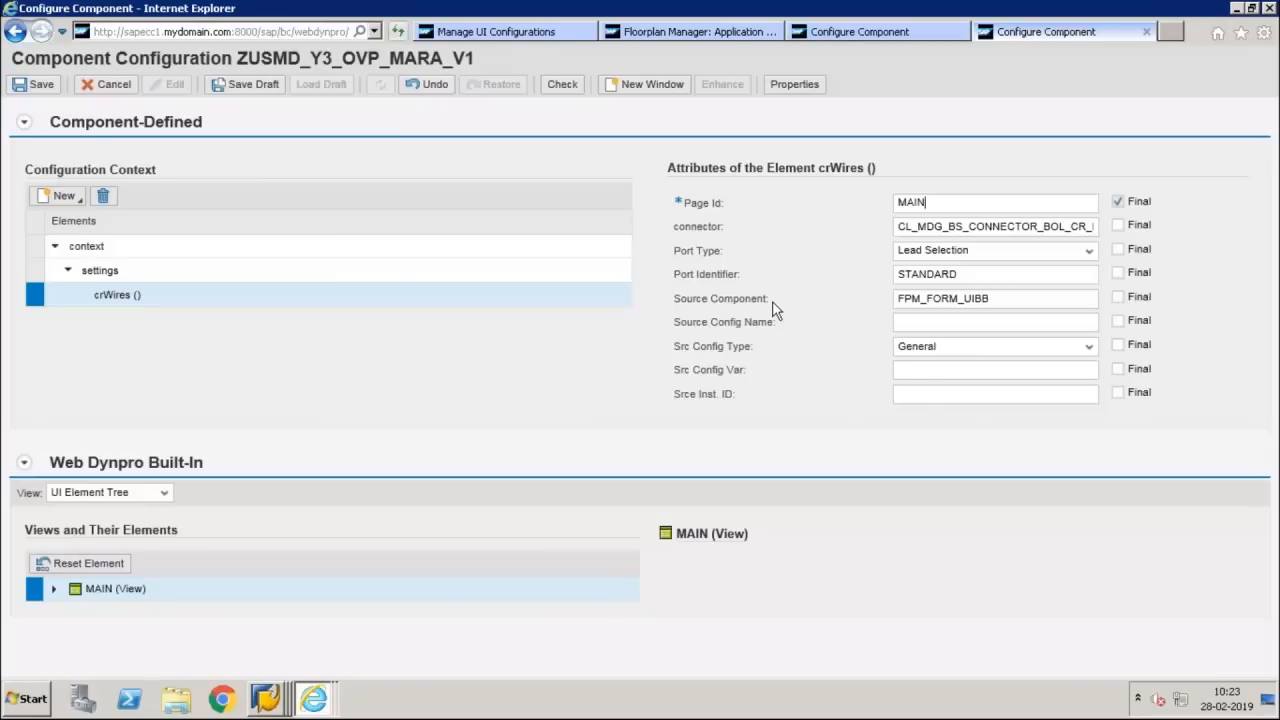
Copy the Material Basic Details UIBB's config ID from the overview page schema and set it as crWires source config name, ZUSMD_Y3_F_MARA_V1
{"action": "left_click", "coordinate": [862, 30]}
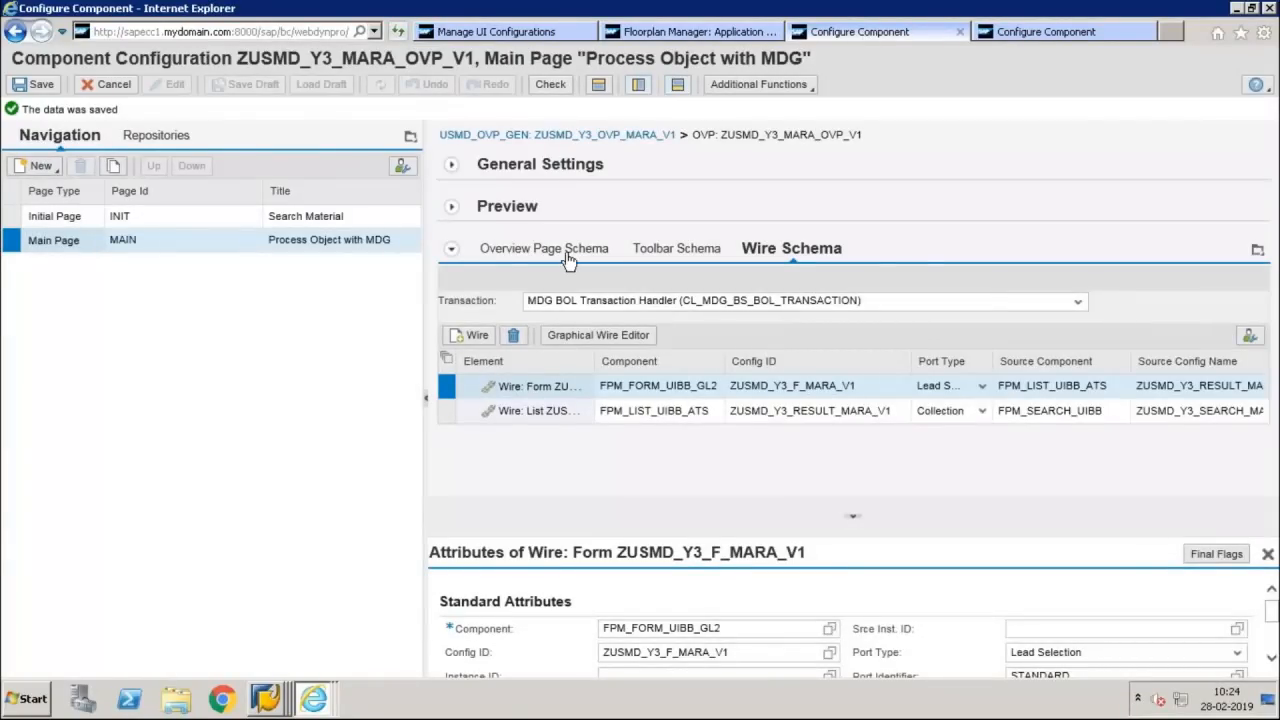
{"action": "left_click", "coordinate": [566, 250]}
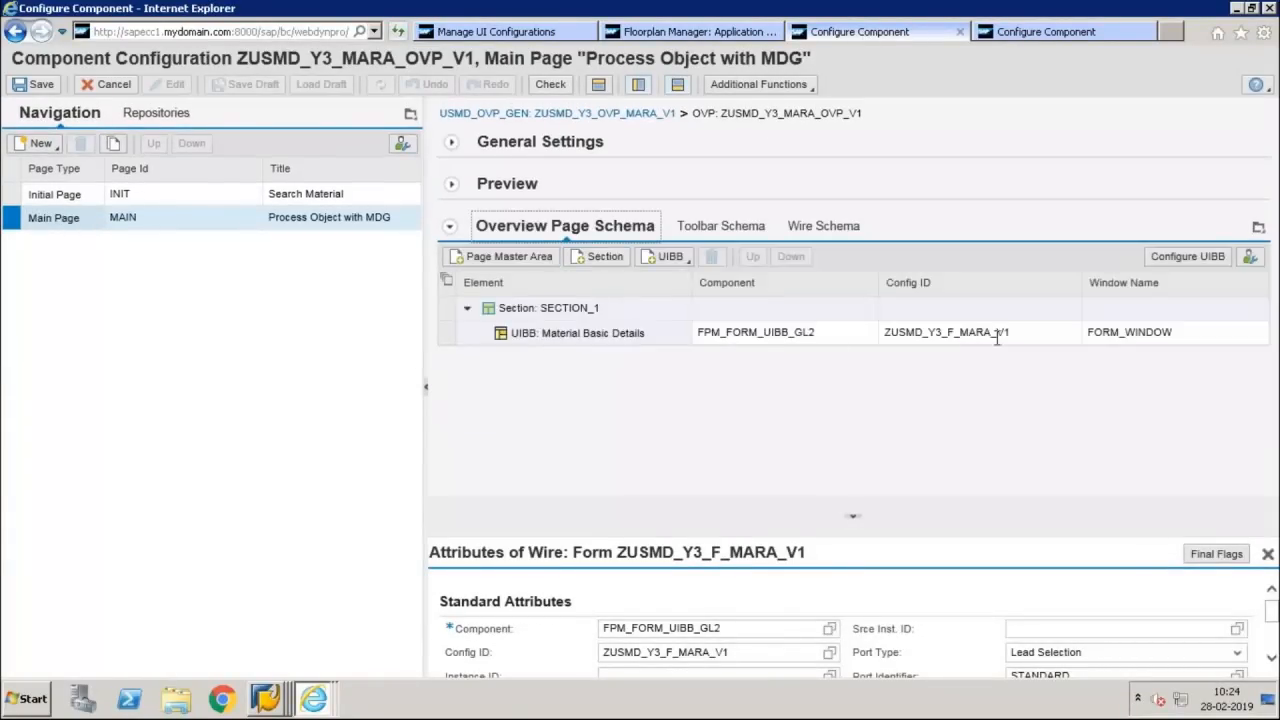
{"action": "left_click_drag", "start_coordinate": [1031, 334], "coordinate": [888, 328]}
{"action": "key", "text": "ctrl+c"}
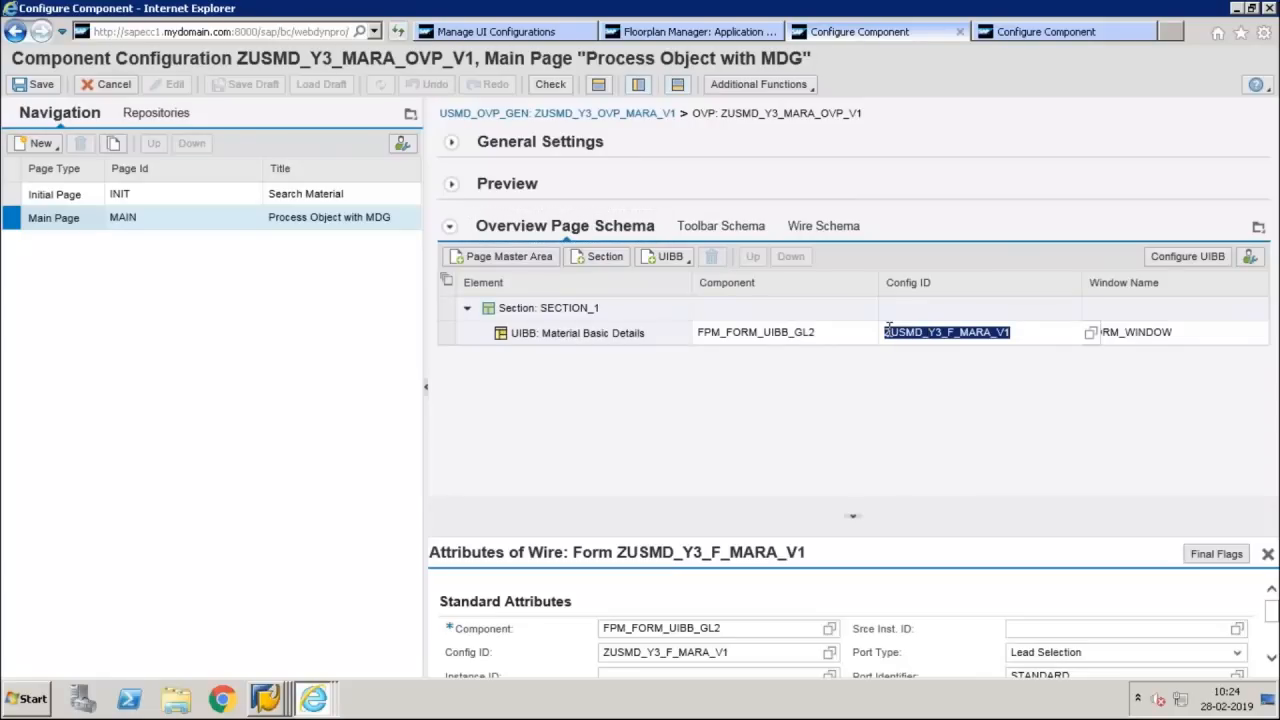
{"action": "left_click", "coordinate": [1025, 39]}
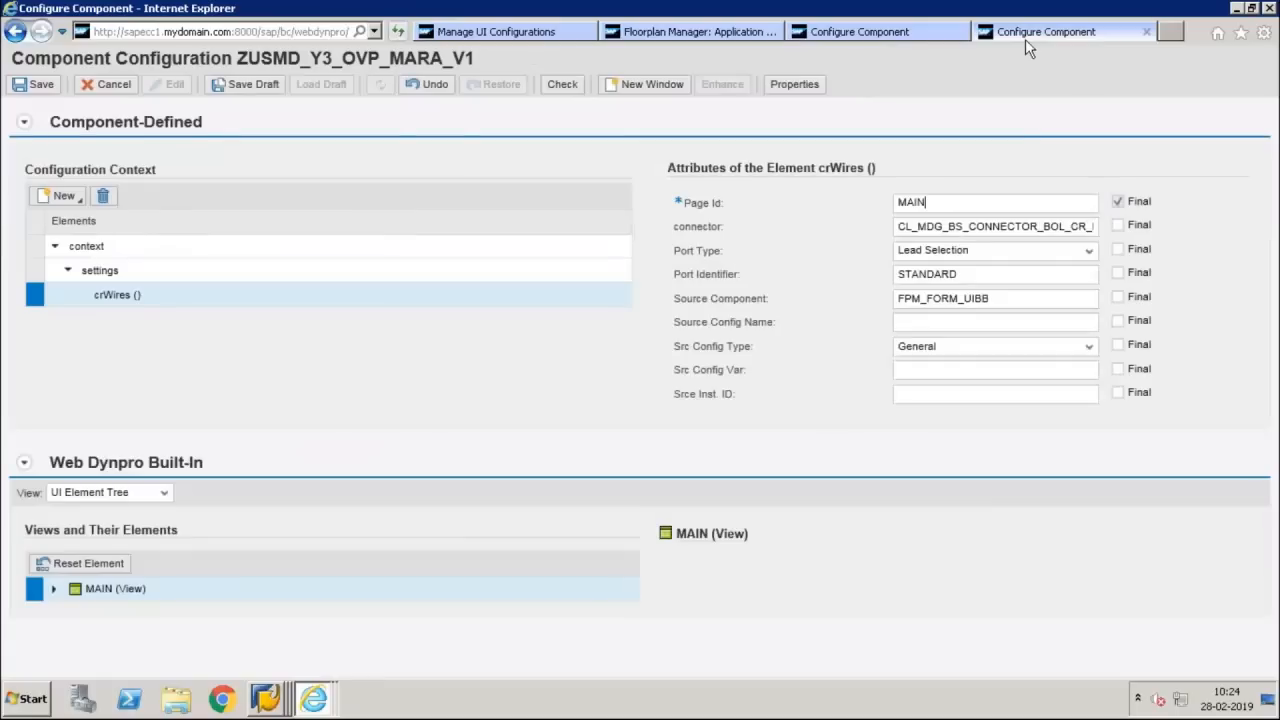
{"action": "left_click", "coordinate": [949, 395]}
{"action": "left_click", "coordinate": [921, 324]}
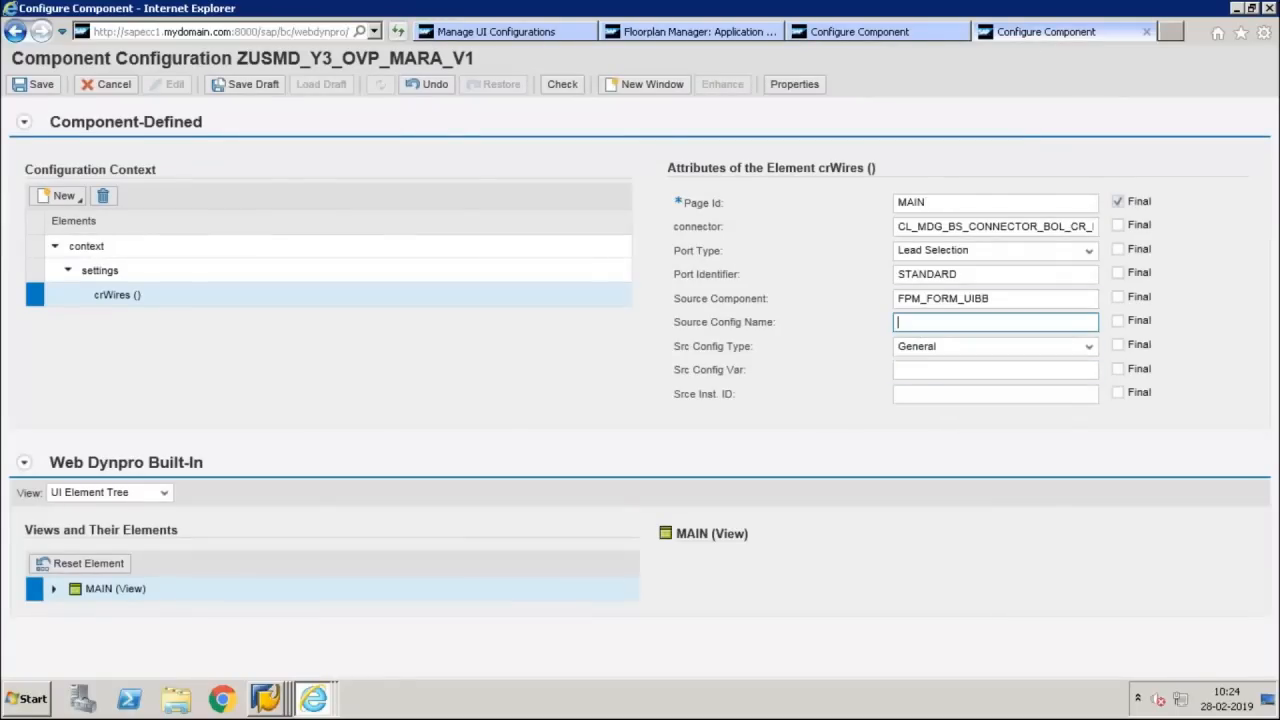
{"action": "key", "text": "ctrl+v"}
Replace the crWires source component with FPM_FORM_UIBB_GL2, copied from the Material Basic Details UIBB, and save the communicator configuration
{"action": "left_click", "coordinate": [897, 298]}
{"action": "left_click_drag", "start_coordinate": [897, 298], "coordinate": [988, 296]}
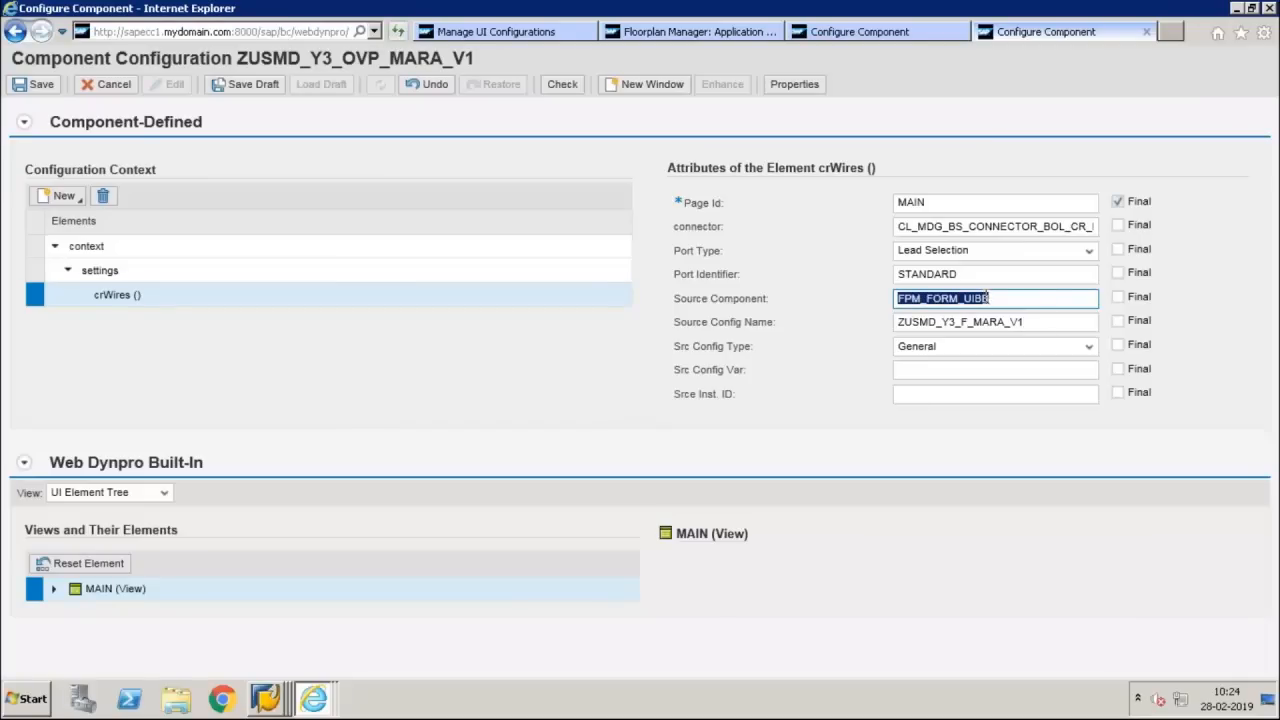
{"action": "left_click", "coordinate": [891, 29]}
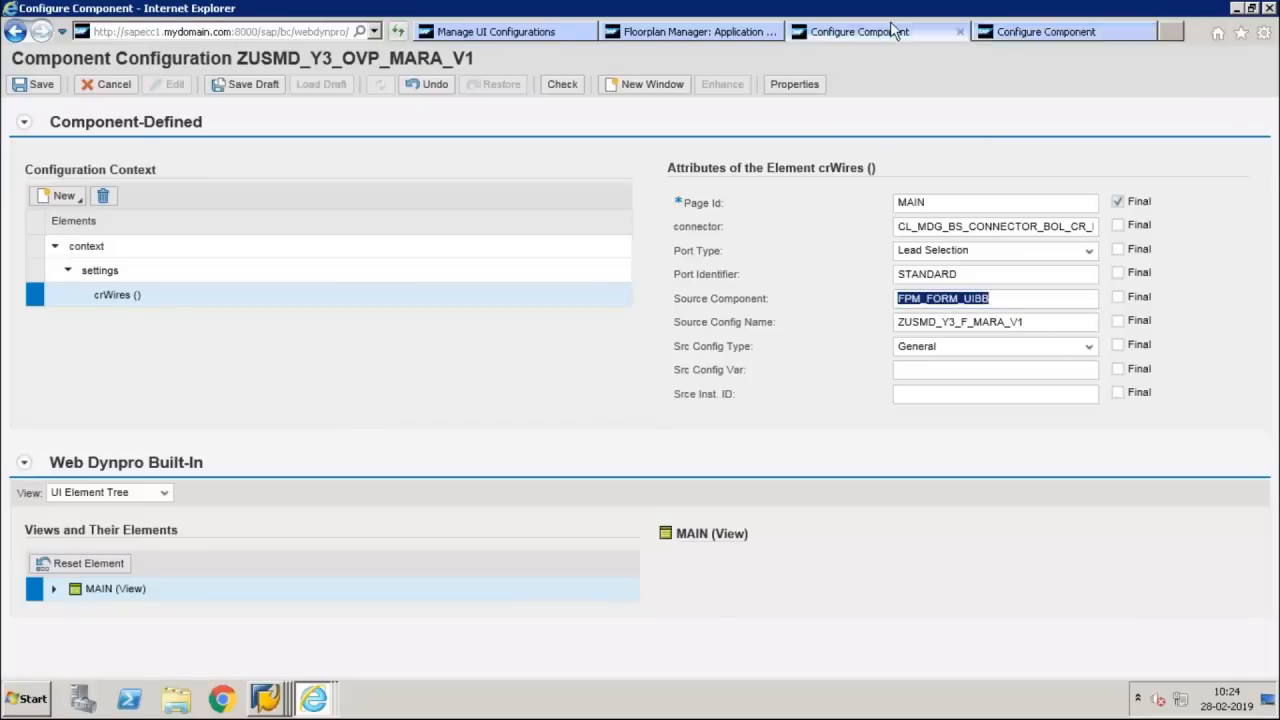
{"action": "left_click_drag", "start_coordinate": [815, 331], "coordinate": [698, 332]}
{"action": "key", "text": "ctrl+c"}
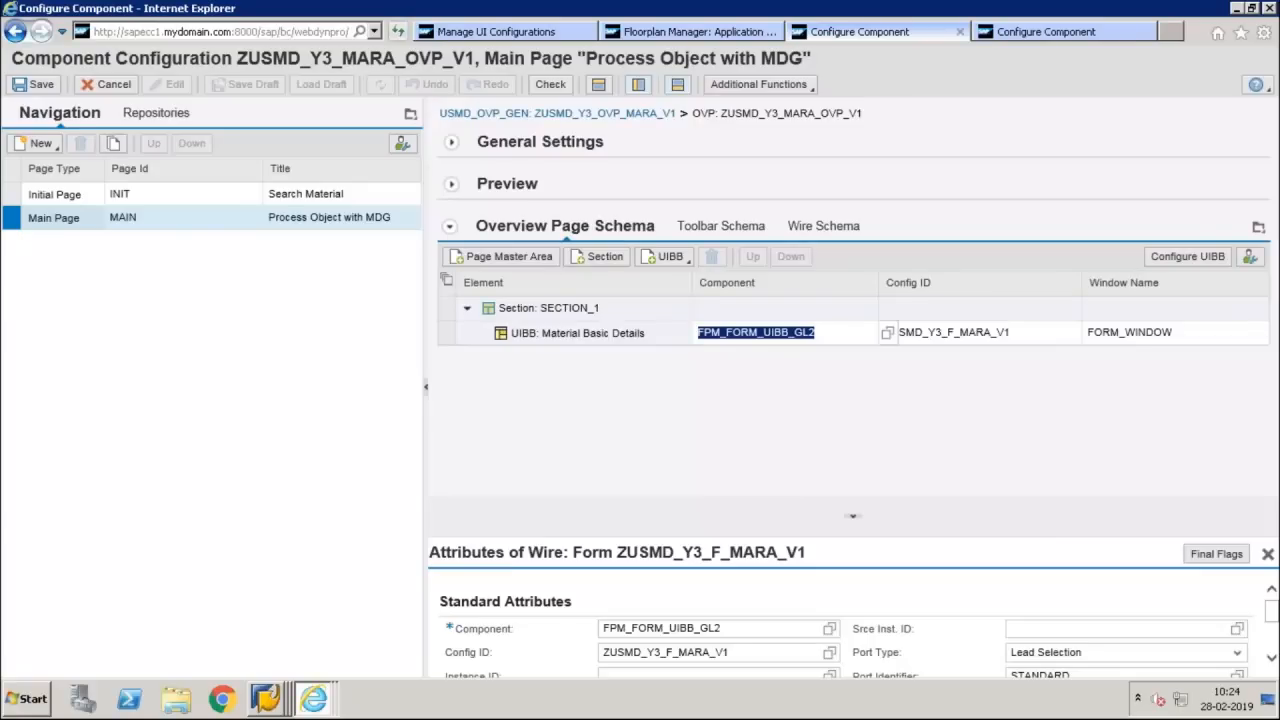
{"action": "left_click", "coordinate": [1010, 34]}
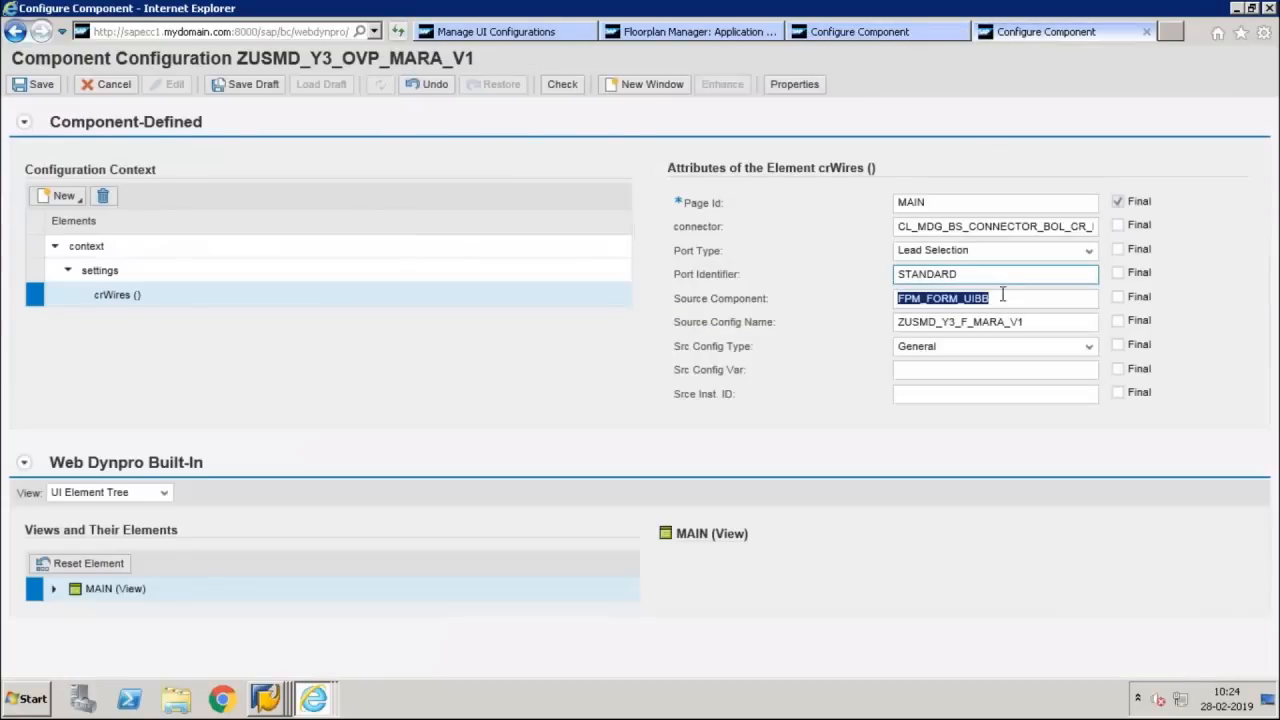
{"action": "key", "text": "ctrl+v"}
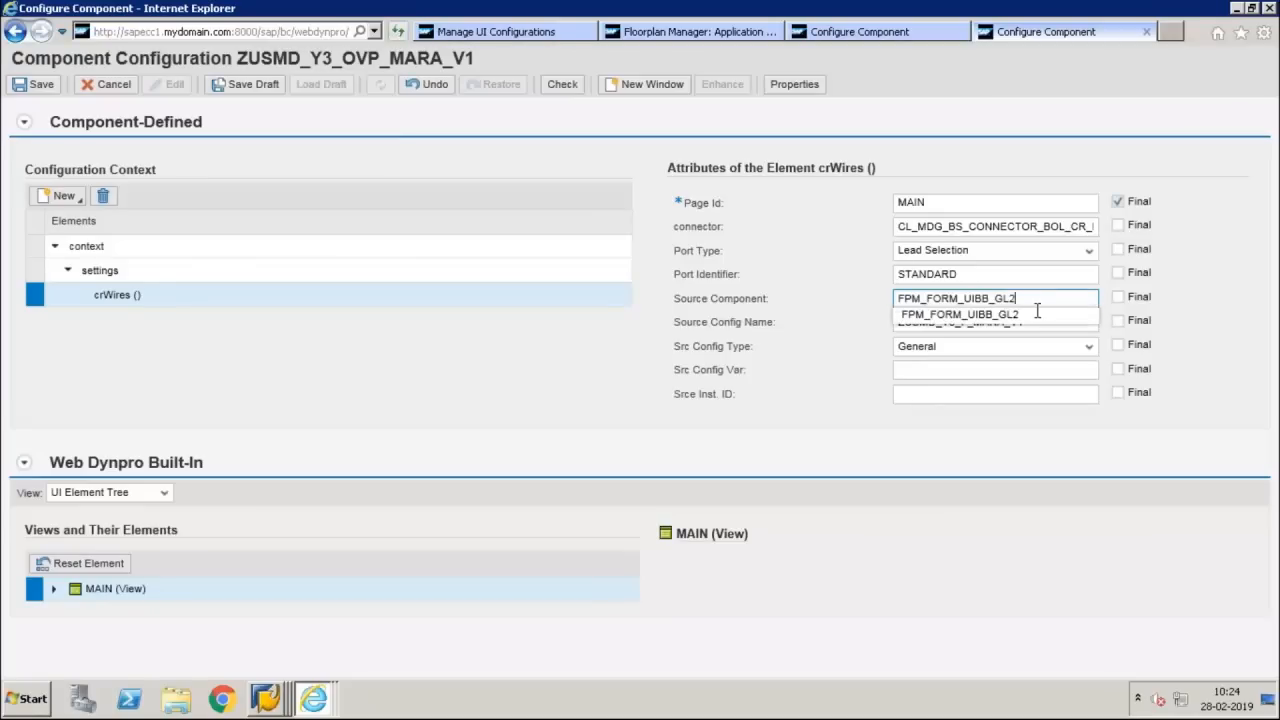
{"action": "key", "text": "Down"}
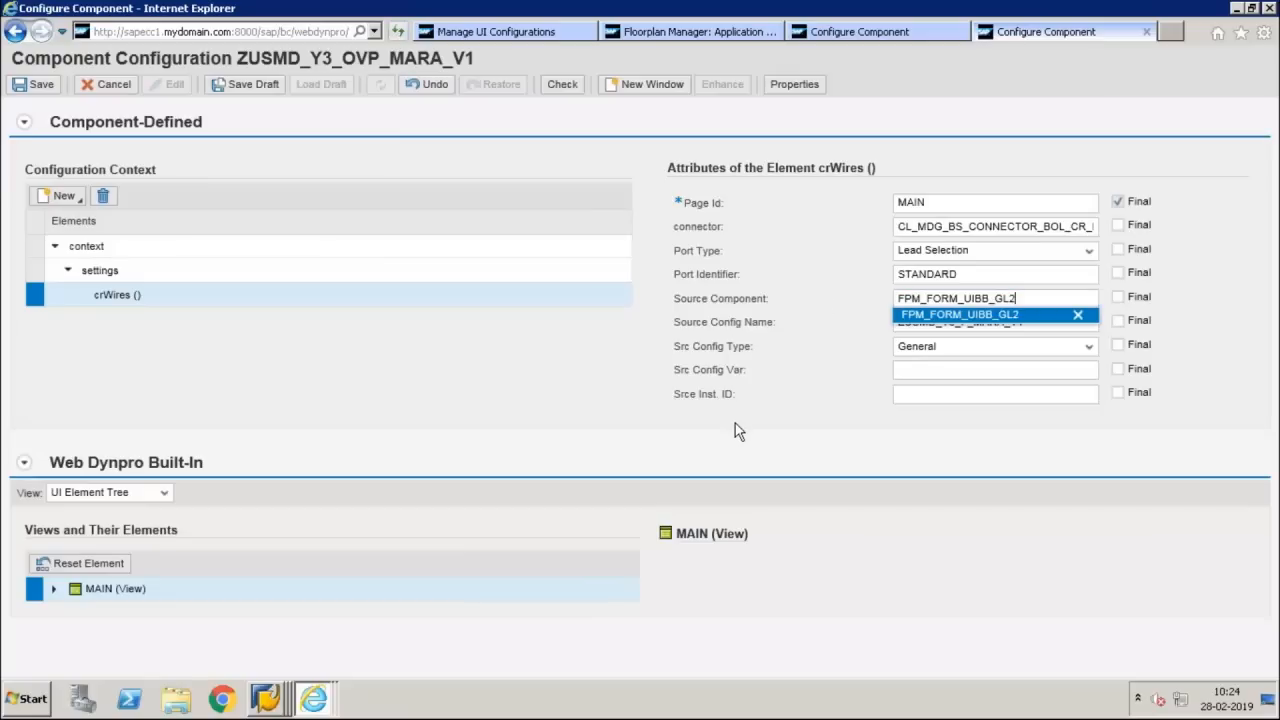
{"action": "key", "text": "Return"}
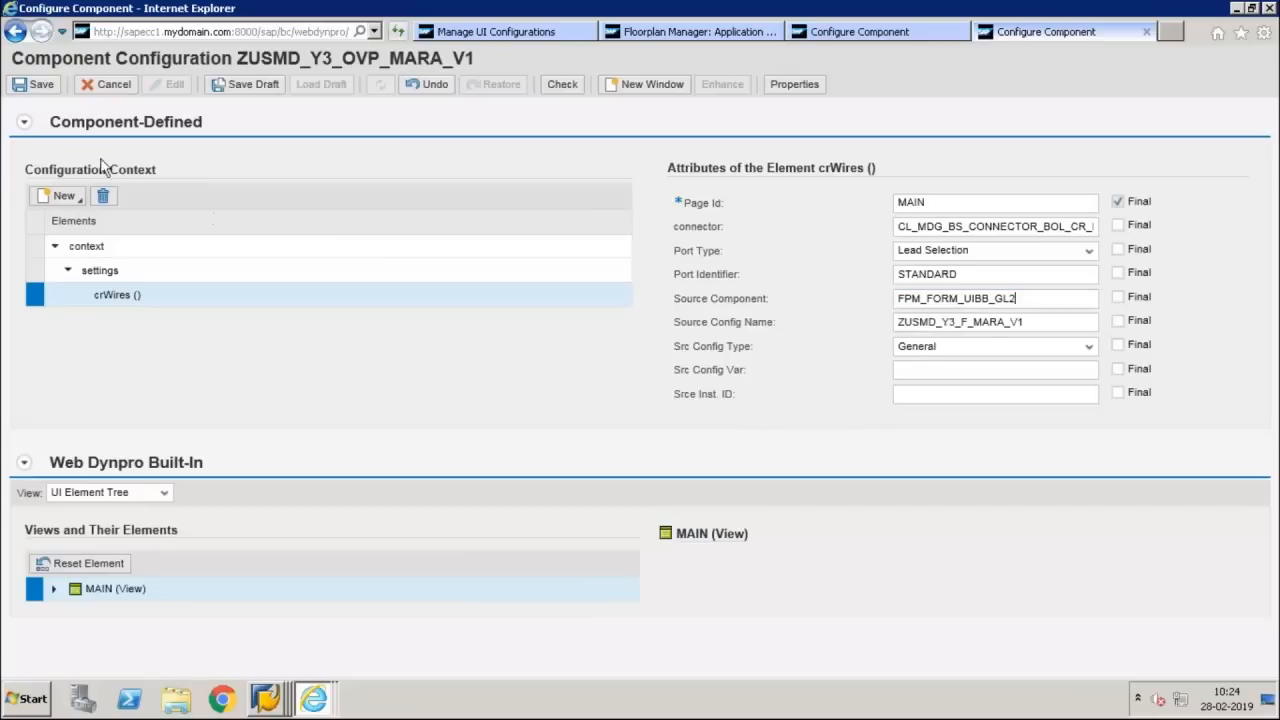
{"action": "left_click", "coordinate": [40, 88]}
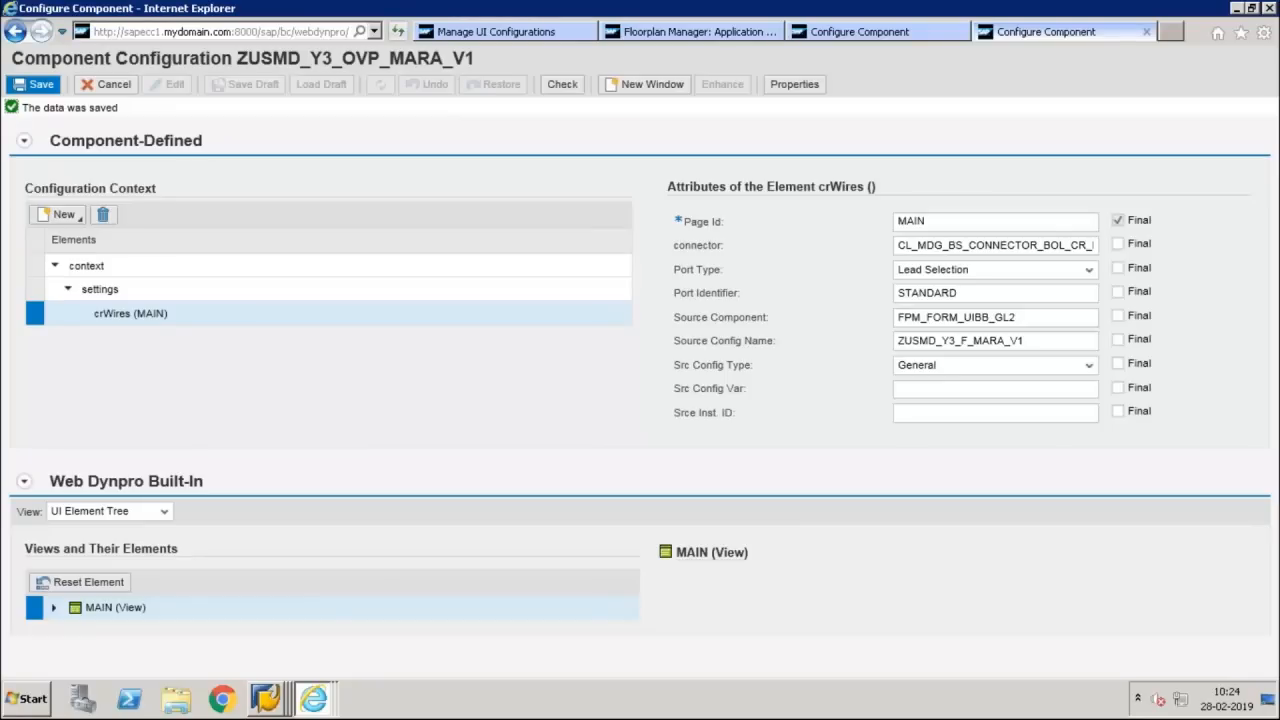
Refresh Manage UI Configurations, open the communicator details of ZUSMD_Y3_OVP_MARA_V1 in display mode, and review the crWires (MAIN) attributes
{"action": "left_click", "coordinate": [484, 33]}
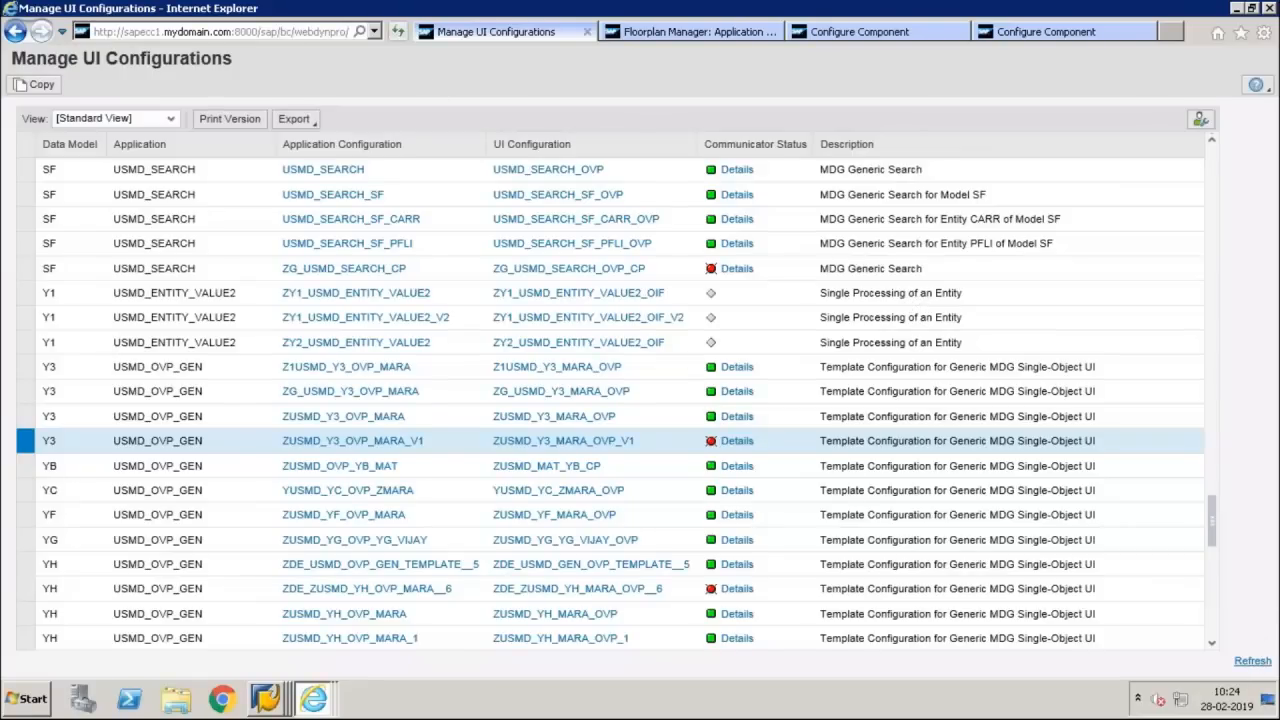
{"action": "left_click", "coordinate": [1252, 661]}
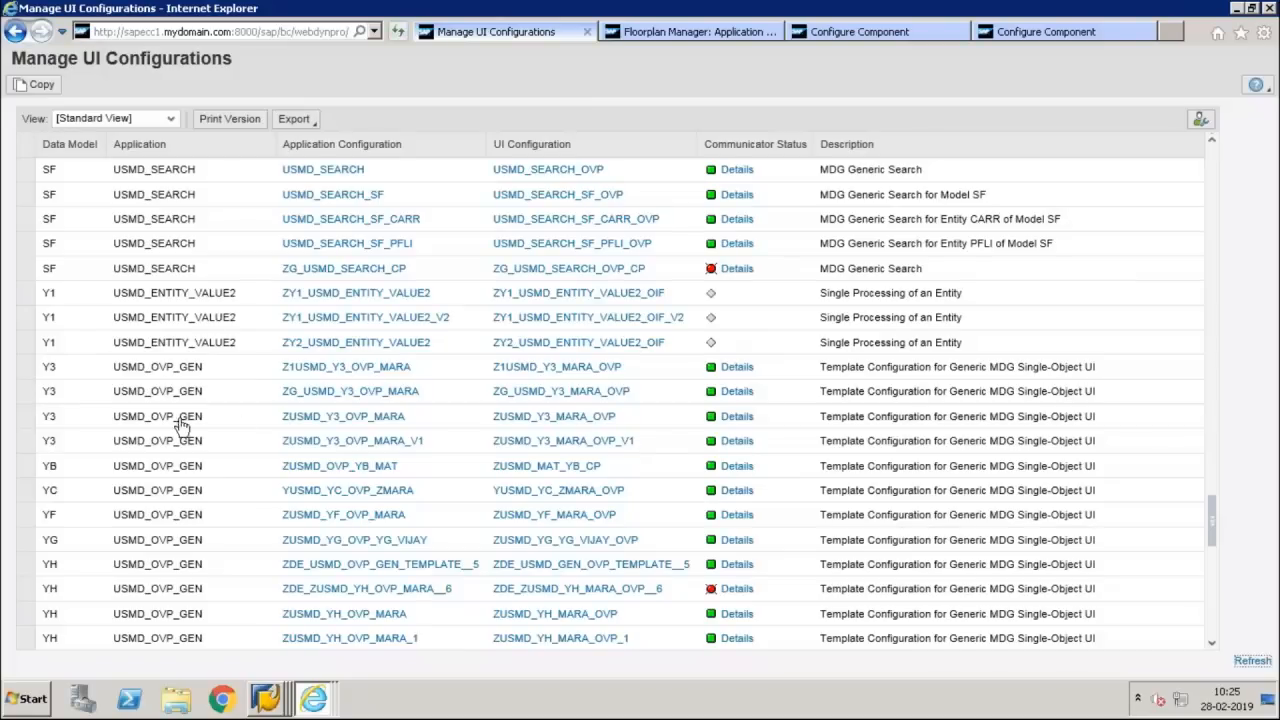
{"action": "left_click", "coordinate": [27, 442]}
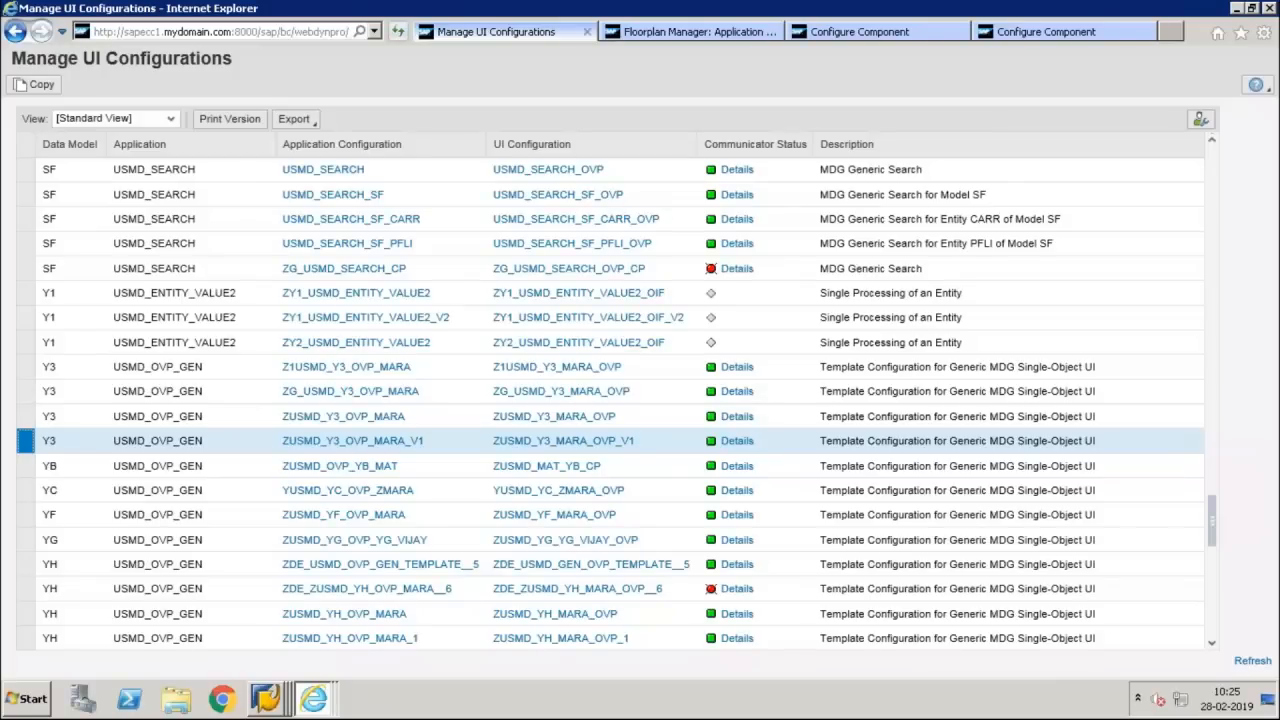
{"action": "left_click", "coordinate": [733, 446]}
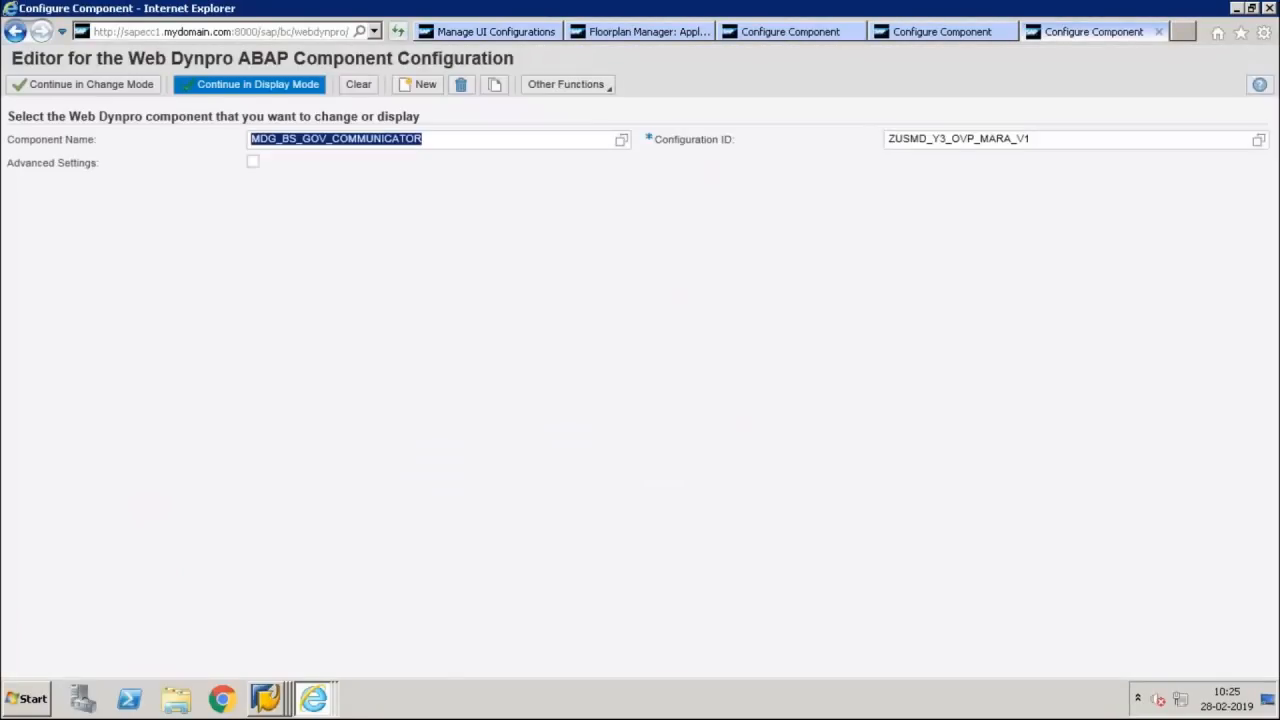
{"action": "left_click", "coordinate": [250, 84]}
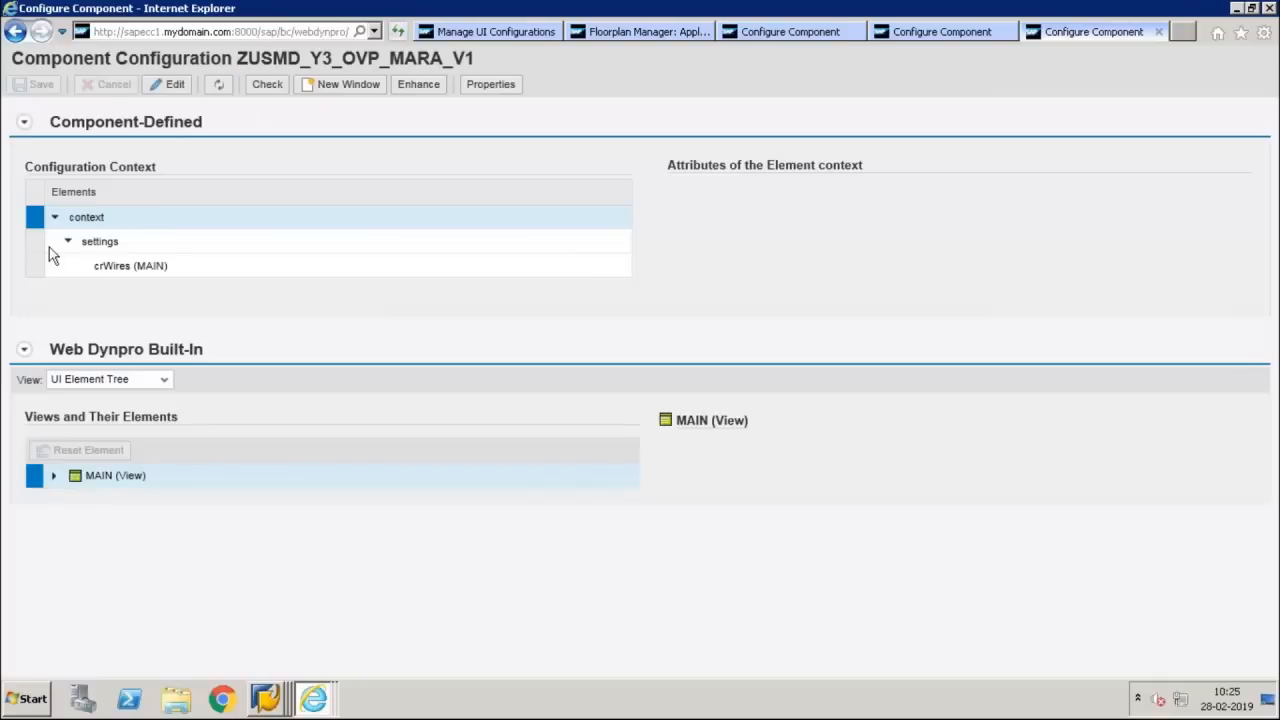
{"action": "left_click", "coordinate": [33, 268]}
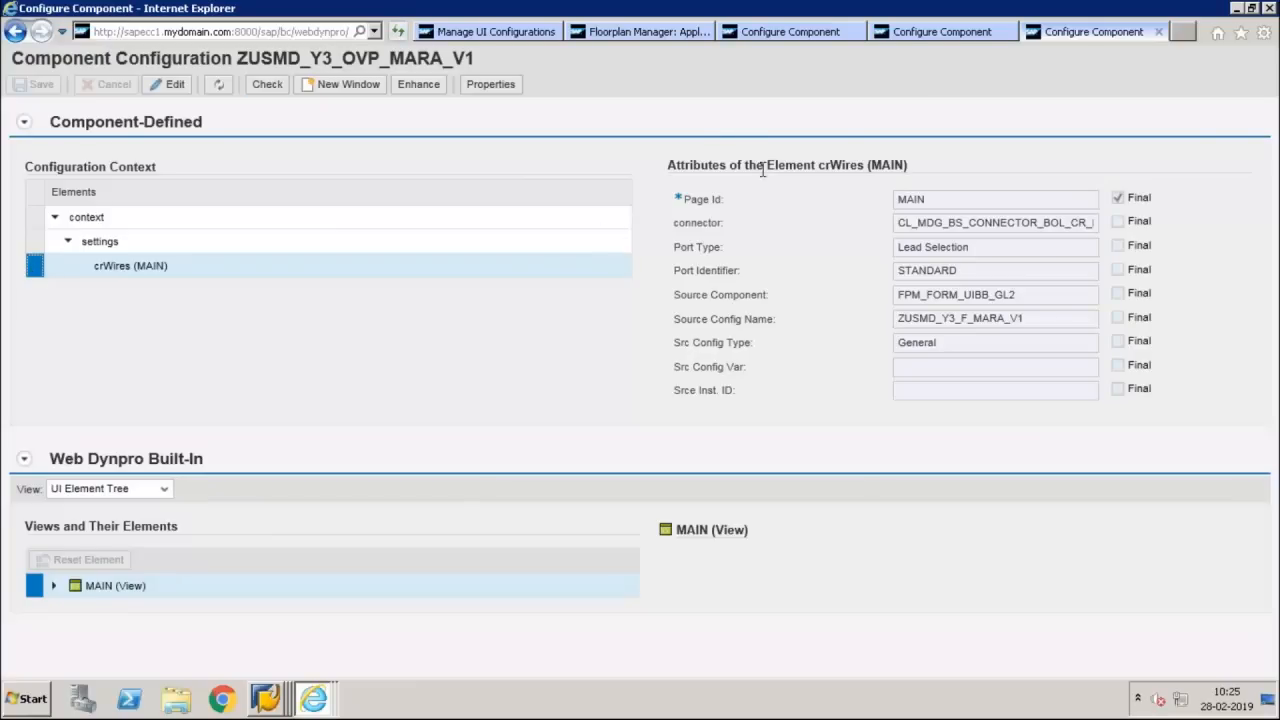
Switch to SAP GUI, examine data model Y3's business object type and entity types, and return to the communicator configuration in Internet Explorer
{"action": "left_click", "coordinate": [264, 702]}
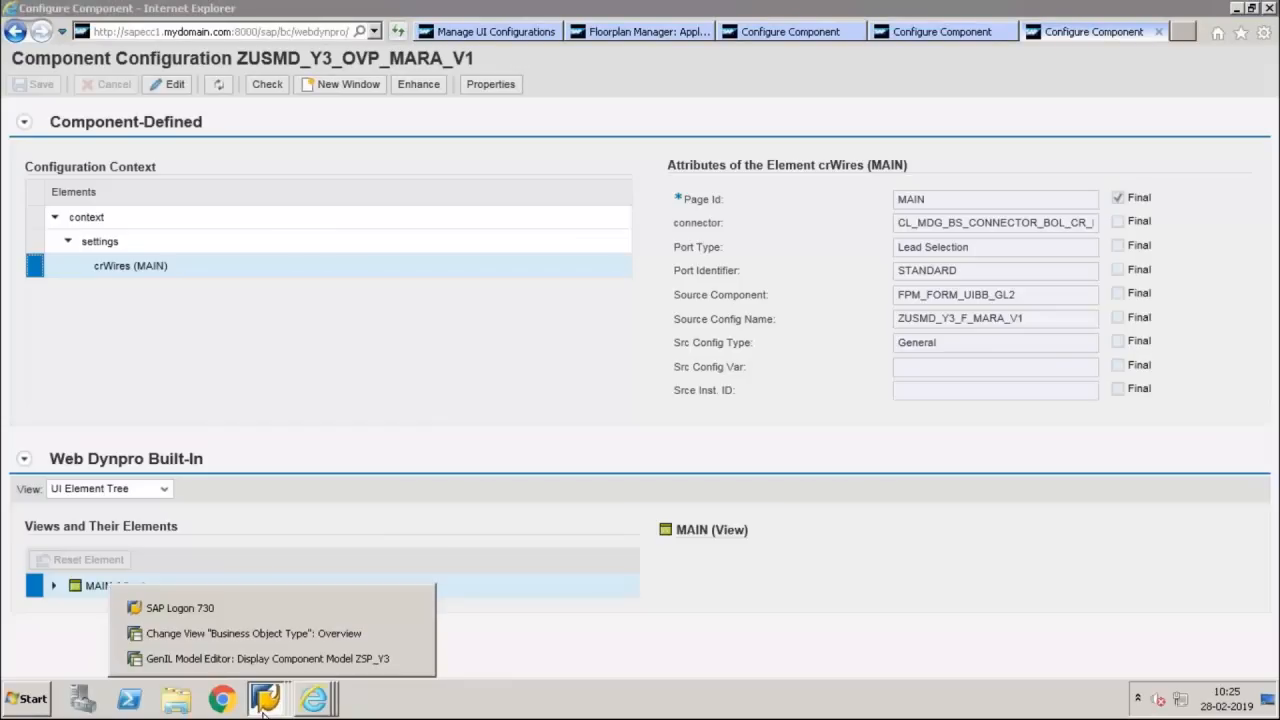
{"action": "left_click", "coordinate": [284, 636]}
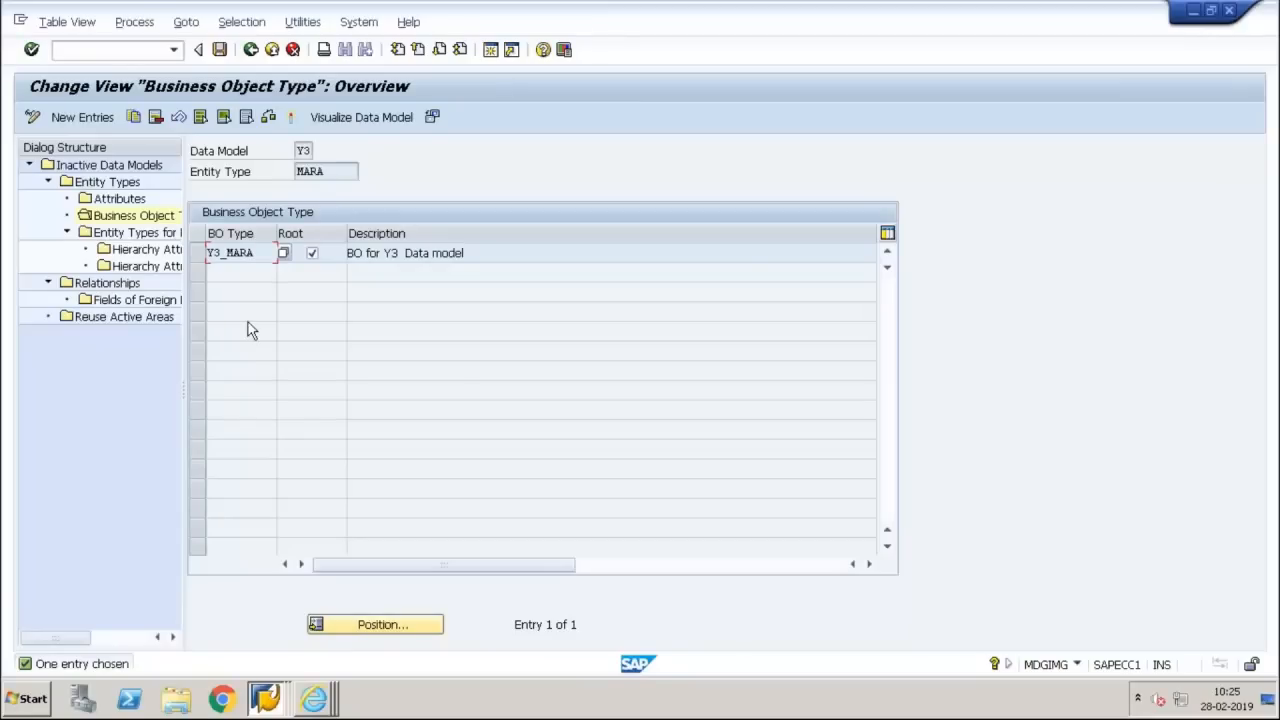
{"action": "left_click", "coordinate": [251, 50]}
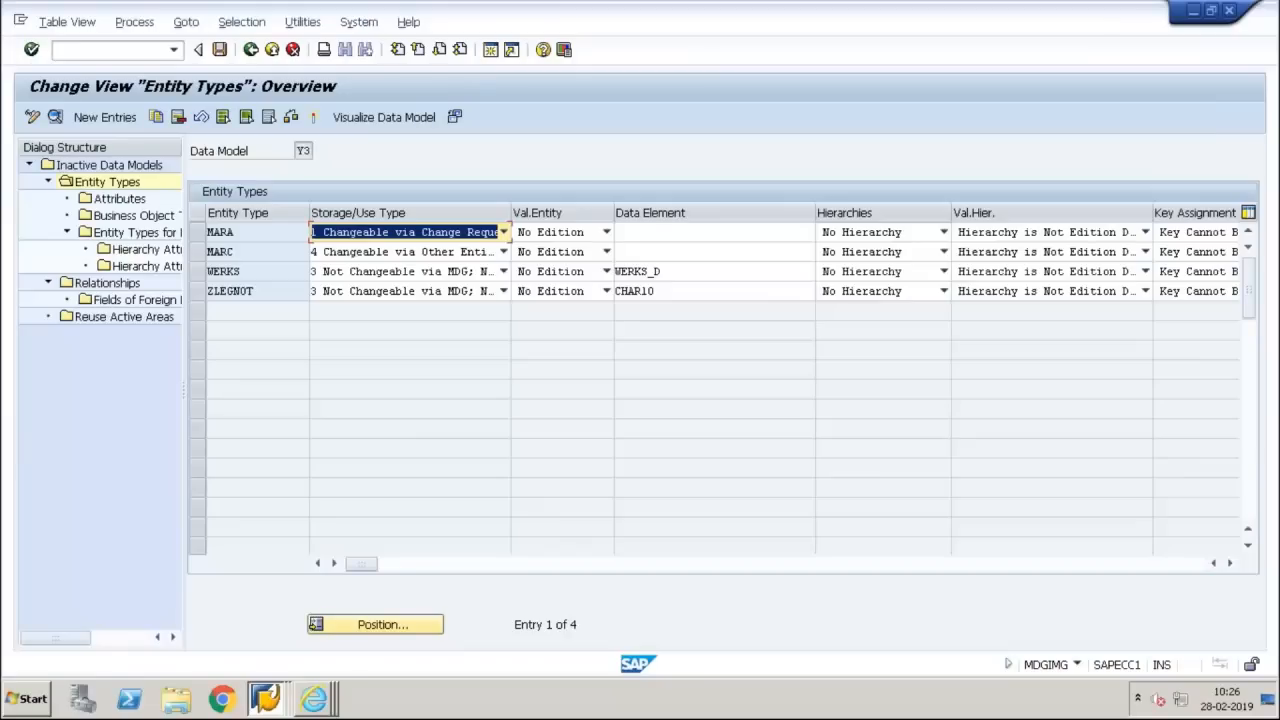
{"action": "left_click", "coordinate": [317, 700]}
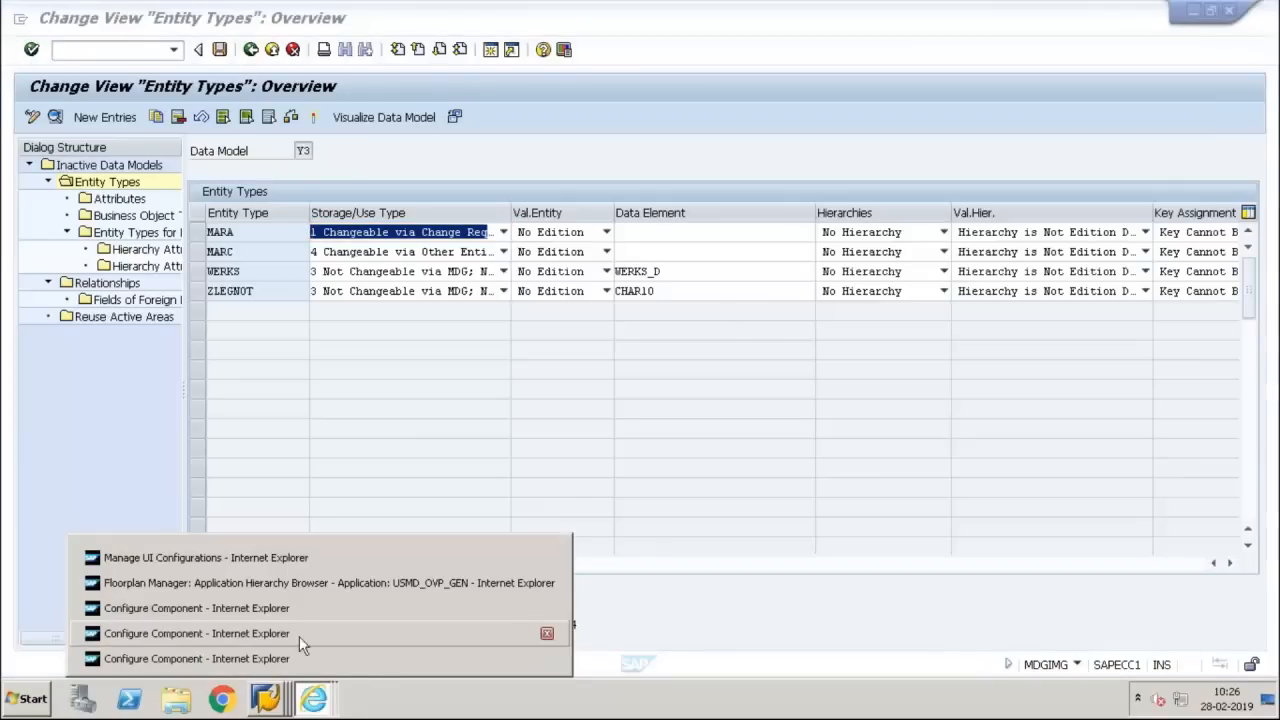
{"action": "left_click", "coordinate": [295, 660]}
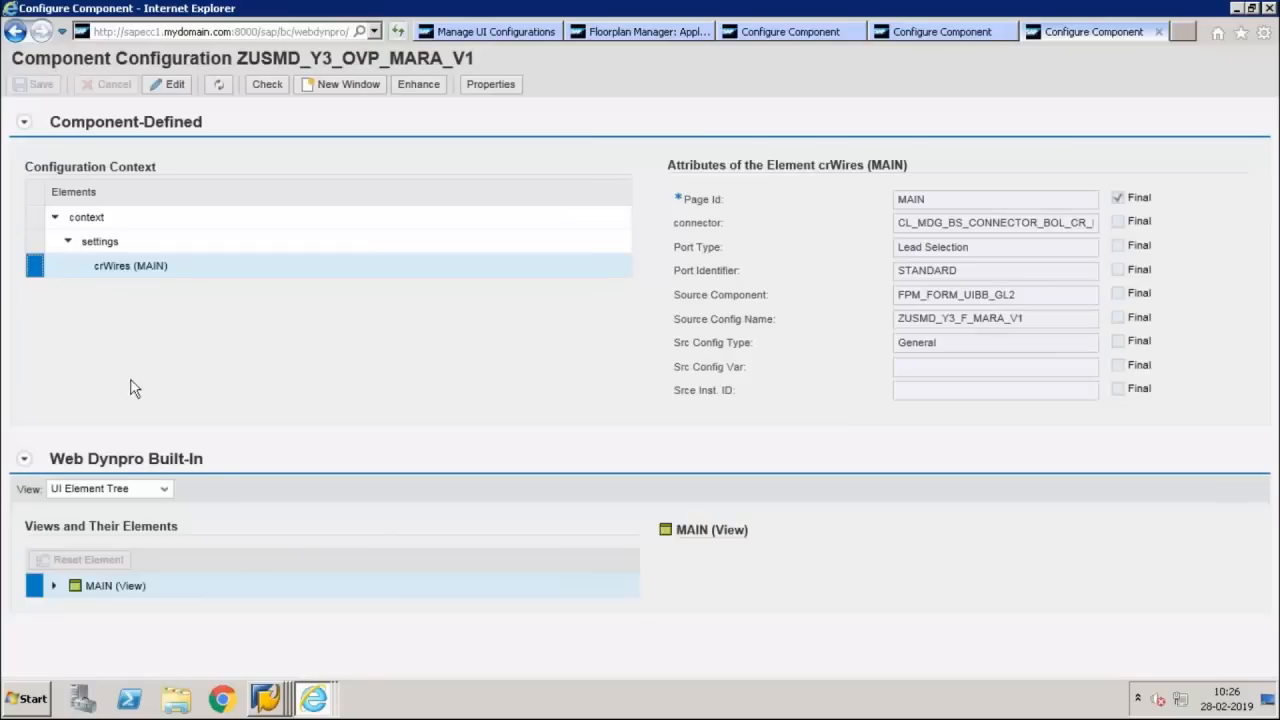
Examine the crWires (MAIN) element and its page ID in the communicator configuration
{"action": "left_click_drag", "start_coordinate": [93, 270], "coordinate": [172, 281]}
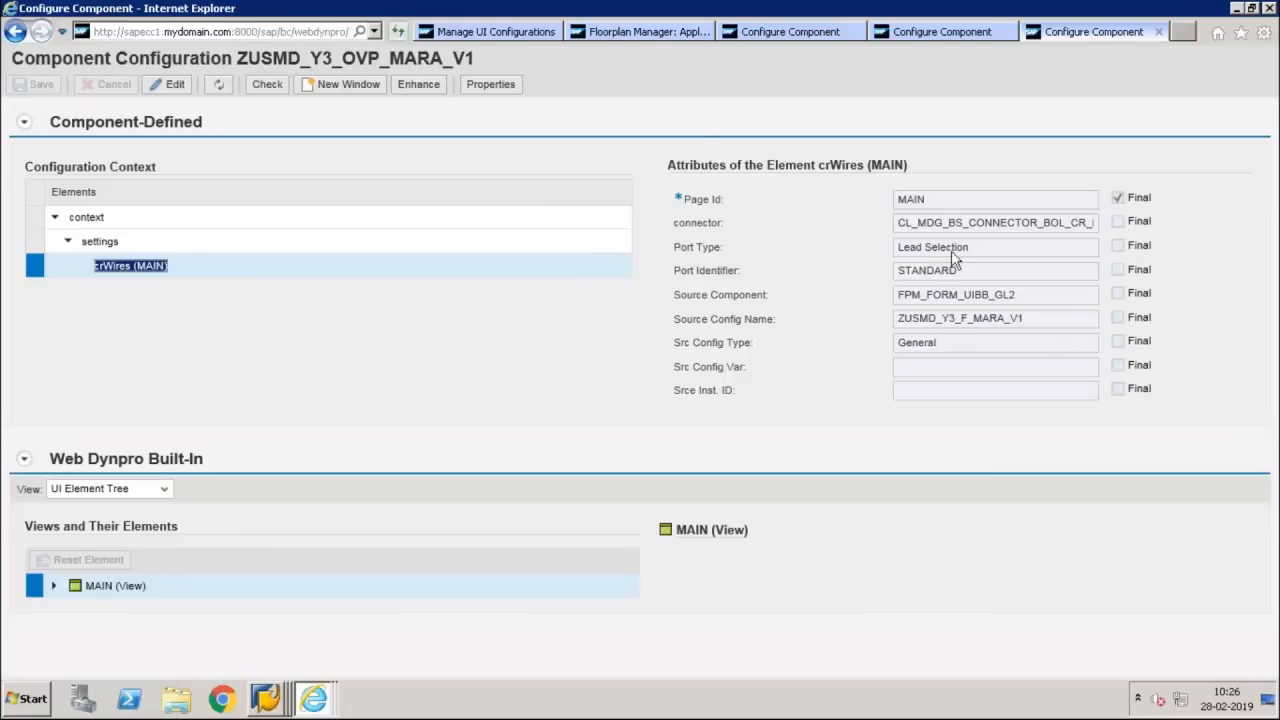
{"action": "left_click_drag", "start_coordinate": [925, 208], "coordinate": [898, 206]}
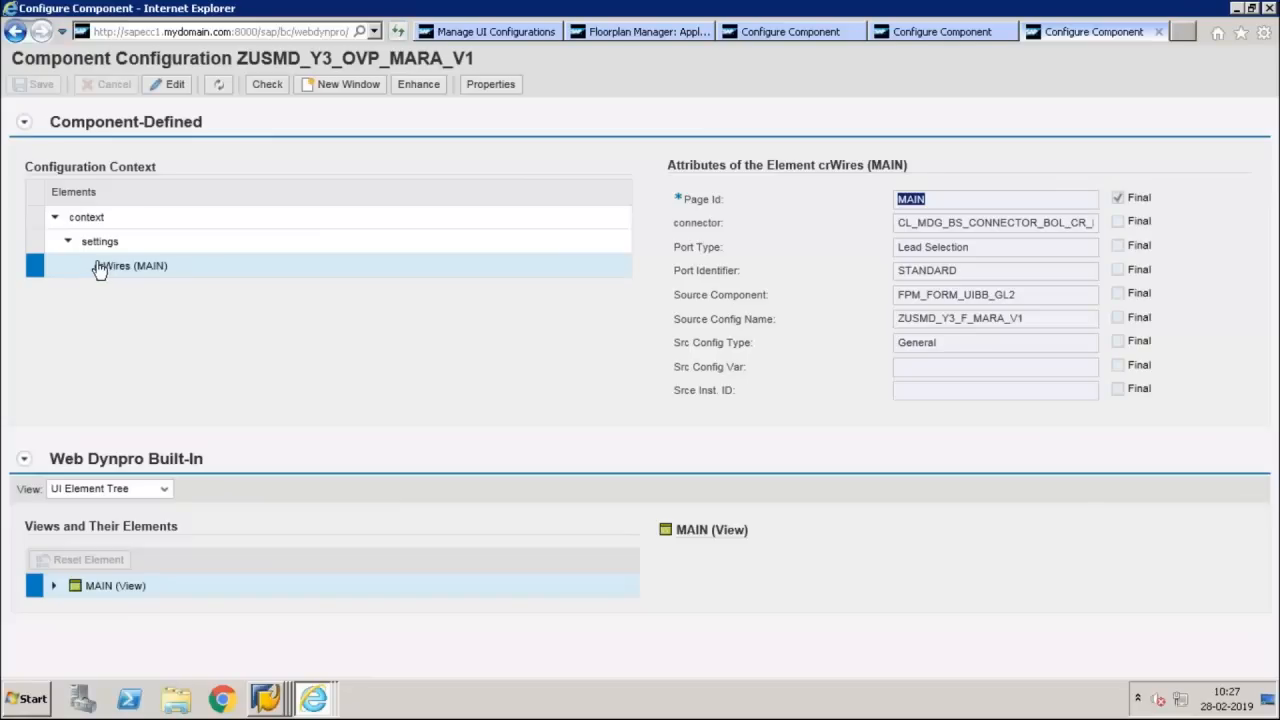
{"action": "left_click_drag", "start_coordinate": [99, 270], "coordinate": [168, 284]}
{"action": "left_click_drag", "start_coordinate": [175, 273], "coordinate": [99, 268]}
Close the Floorplan Manager application hierarchy browser and the overview page configuration
{"action": "left_click", "coordinate": [610, 29]}
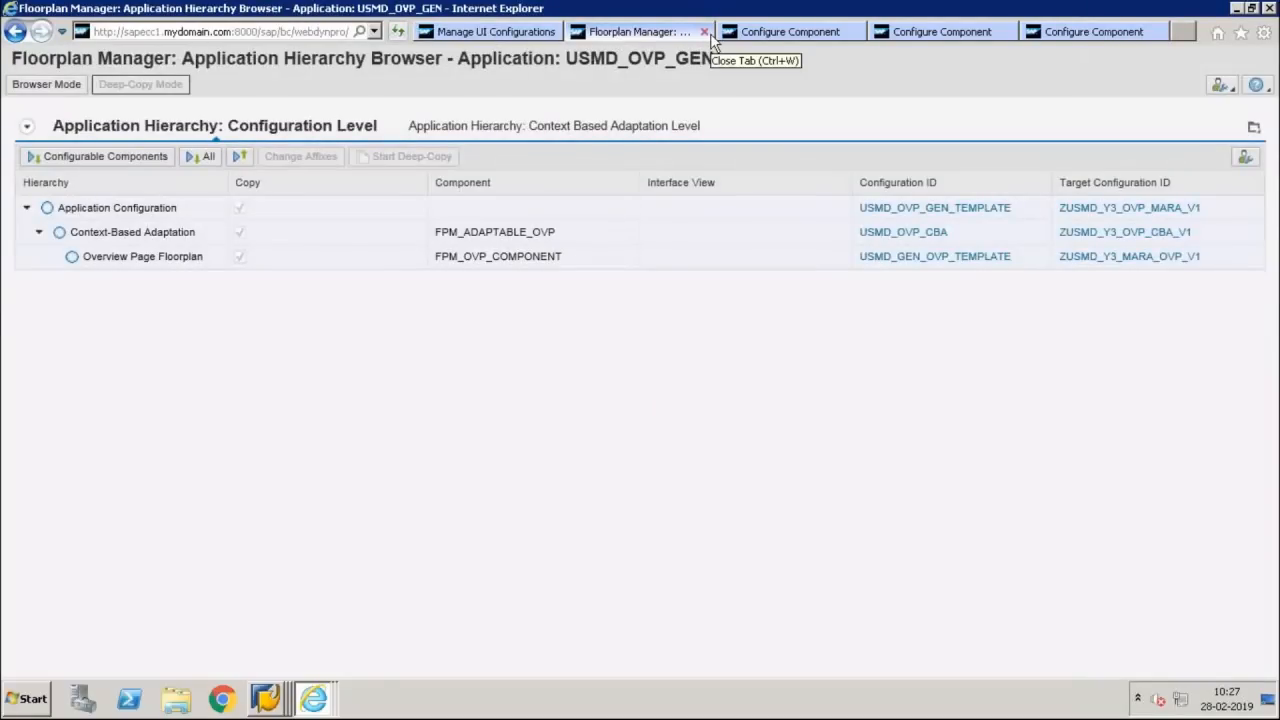
{"action": "left_click", "coordinate": [710, 34]}
{"action": "left_click", "coordinate": [710, 34]}
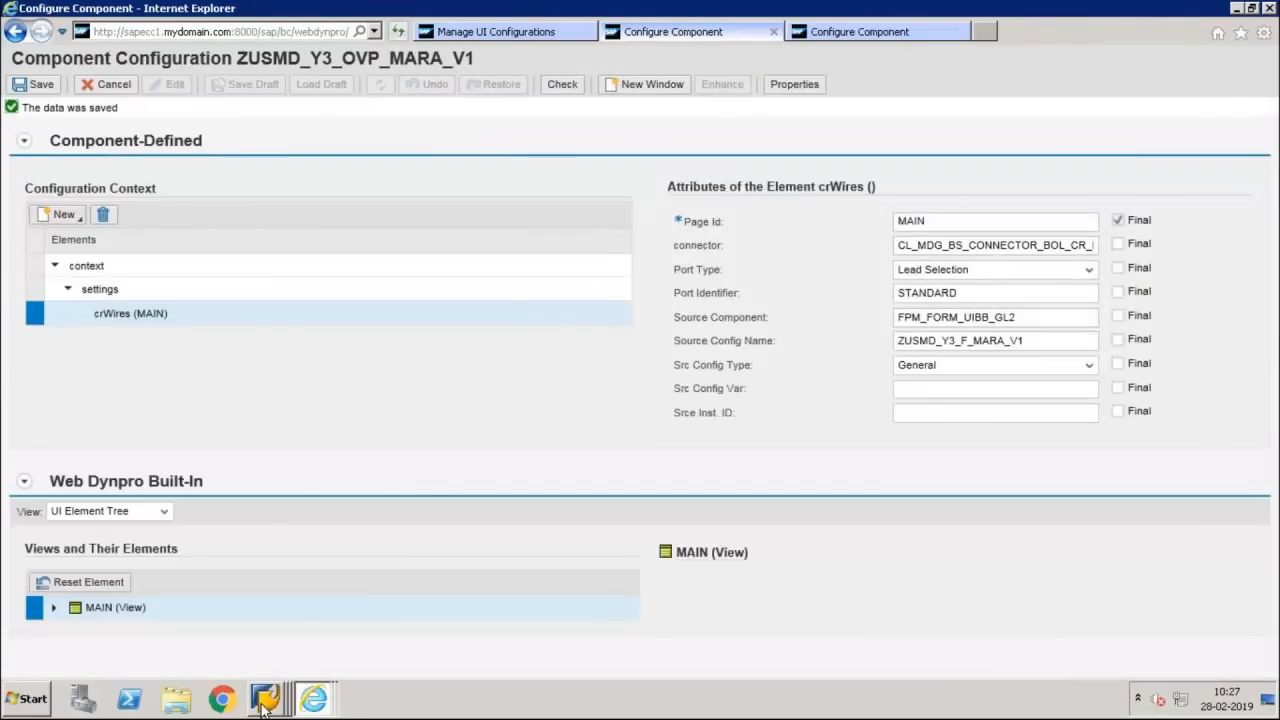
Switch to SAP GUI and leave the entity types and inactive data models views to return to the IMG structure
{"action": "mouse_move", "coordinate": [265, 697]}
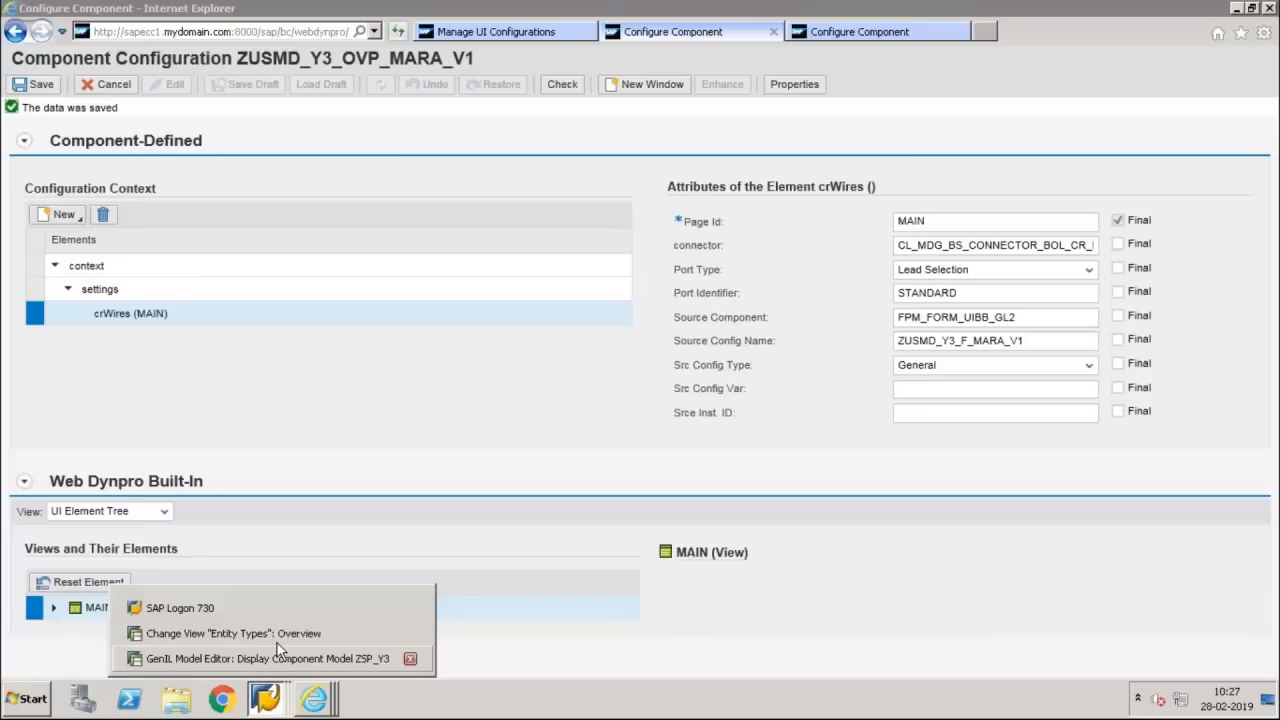
{"action": "left_click", "coordinate": [230, 633]}
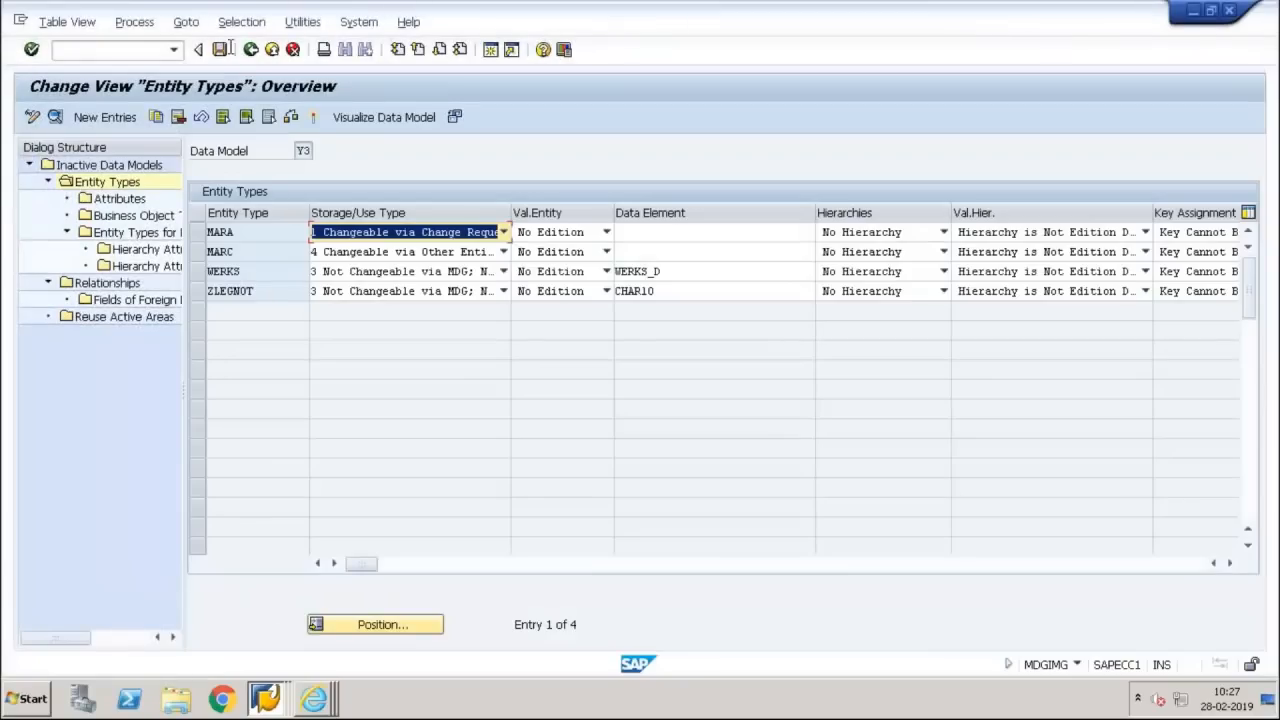
{"action": "left_click", "coordinate": [251, 49]}
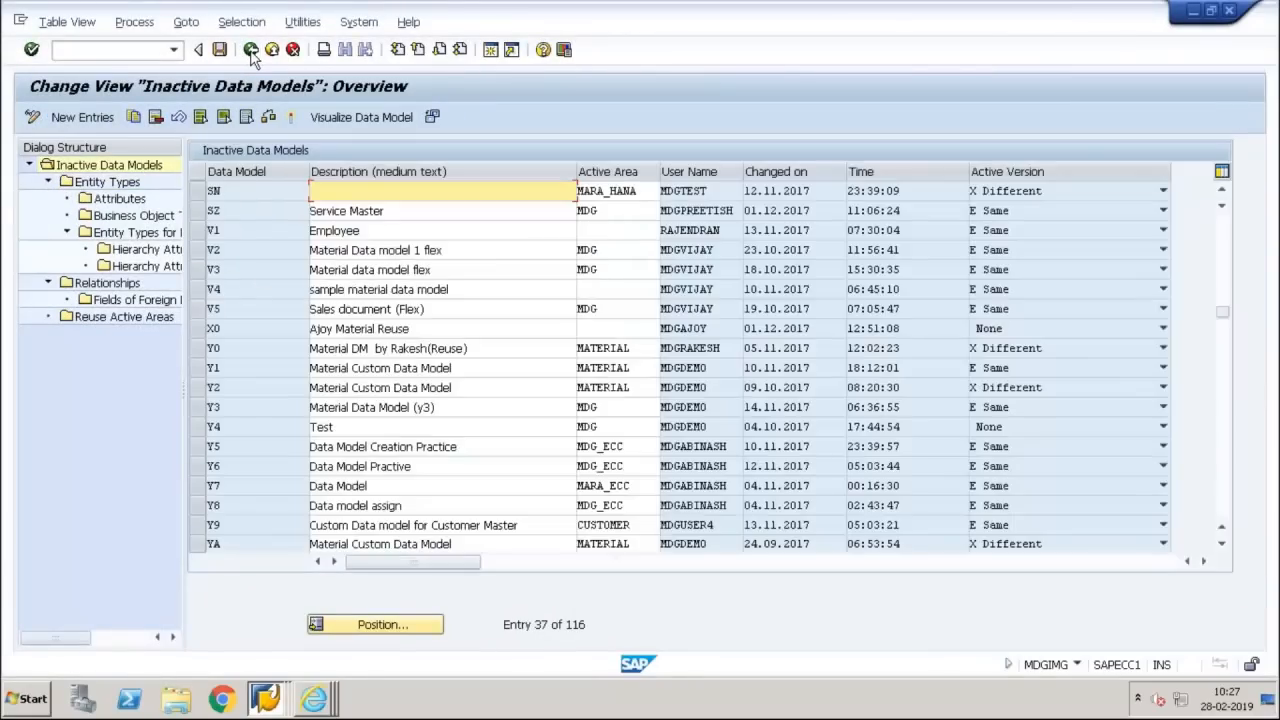
{"action": "left_click", "coordinate": [251, 49]}
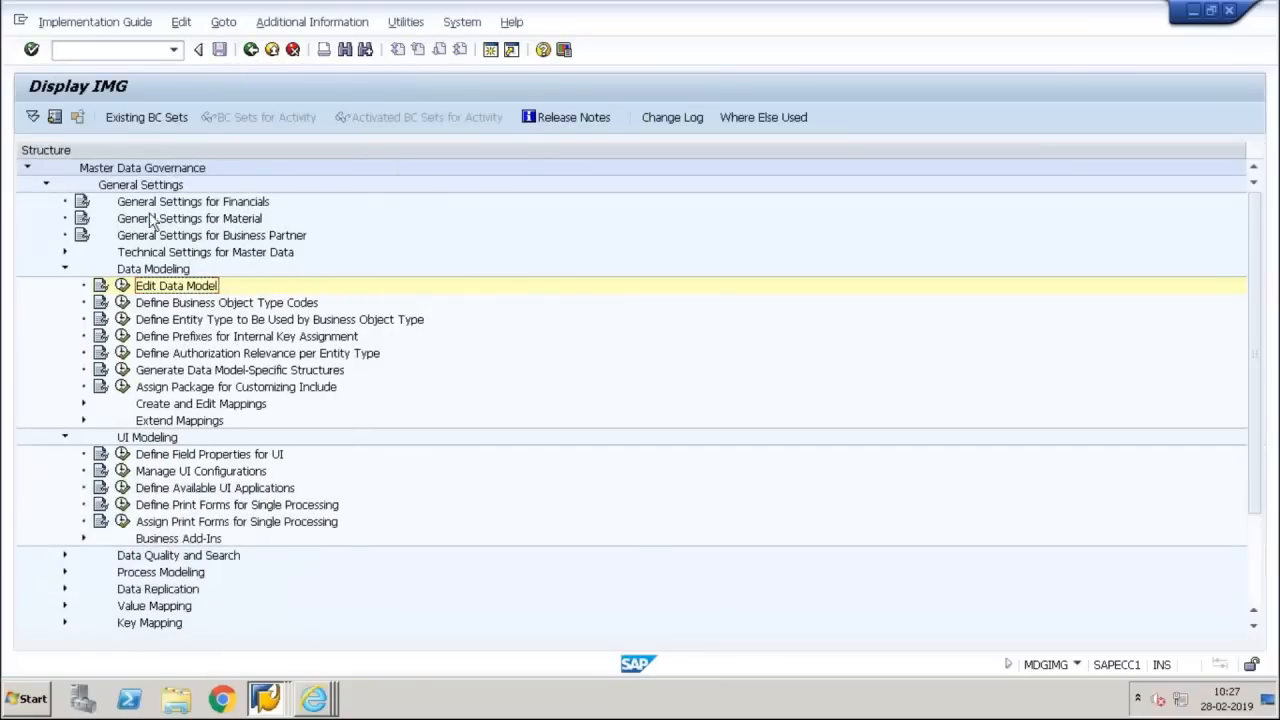
Collapse Data Modeling and UI Modeling in the IMG structure and expand Business Activities under Process Modeling
{"action": "left_click", "coordinate": [64, 270]}
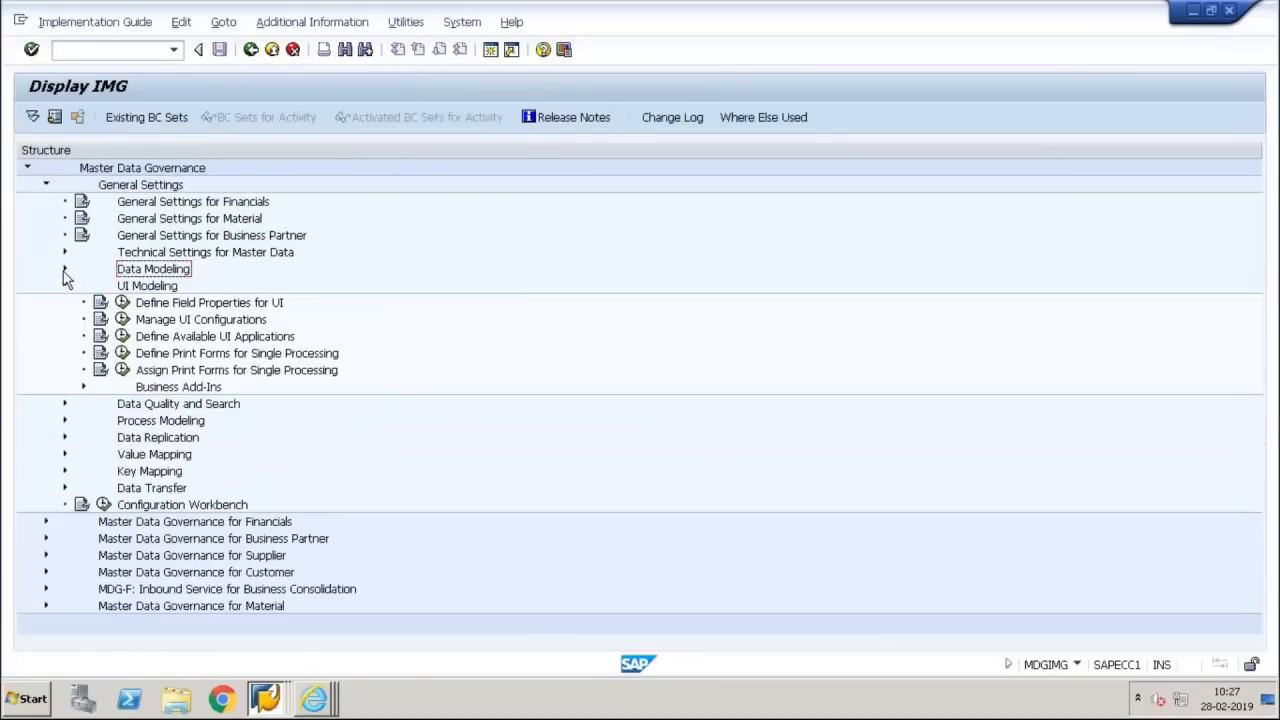
{"action": "left_click", "coordinate": [64, 286]}
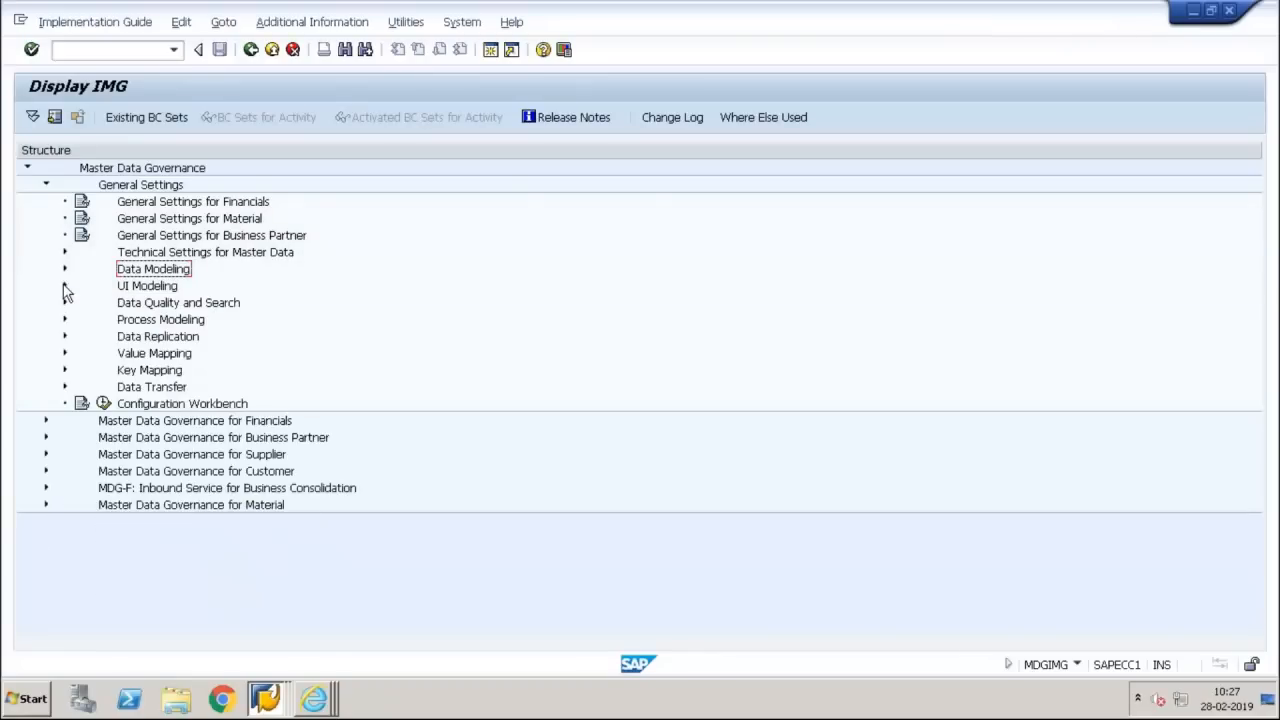
{"action": "left_click", "coordinate": [64, 320]}
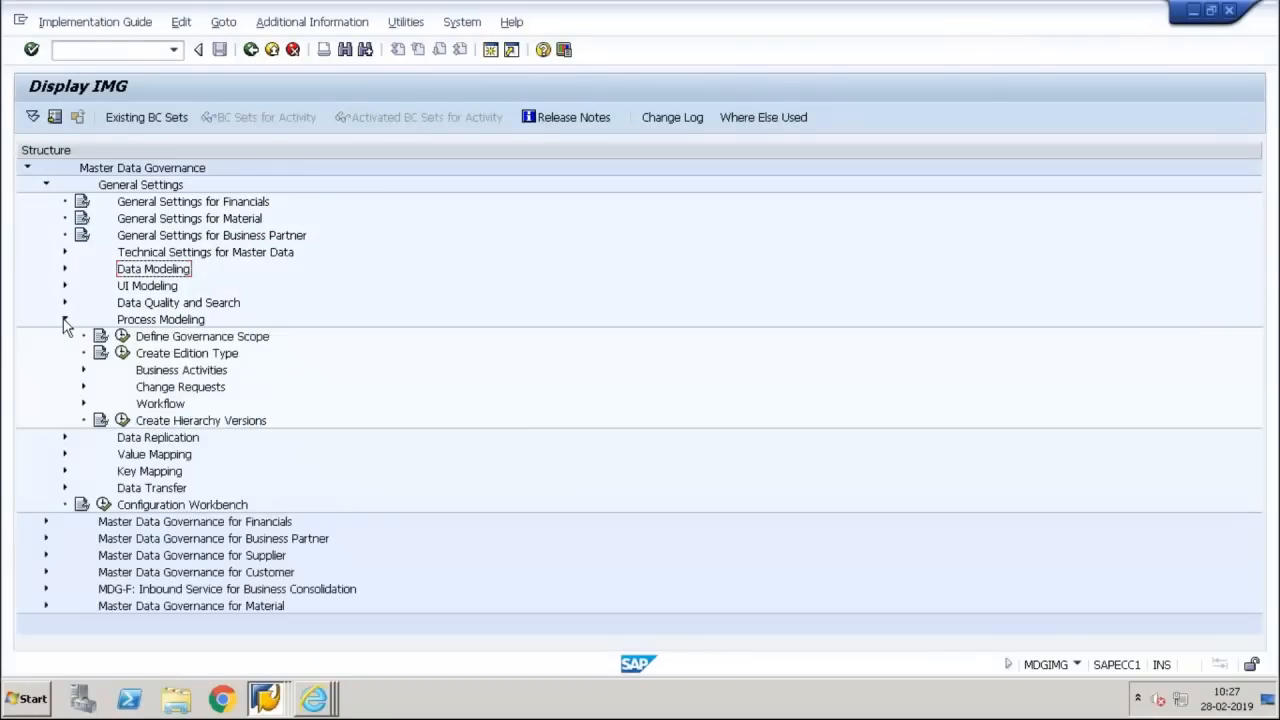
{"action": "left_click", "coordinate": [84, 370]}
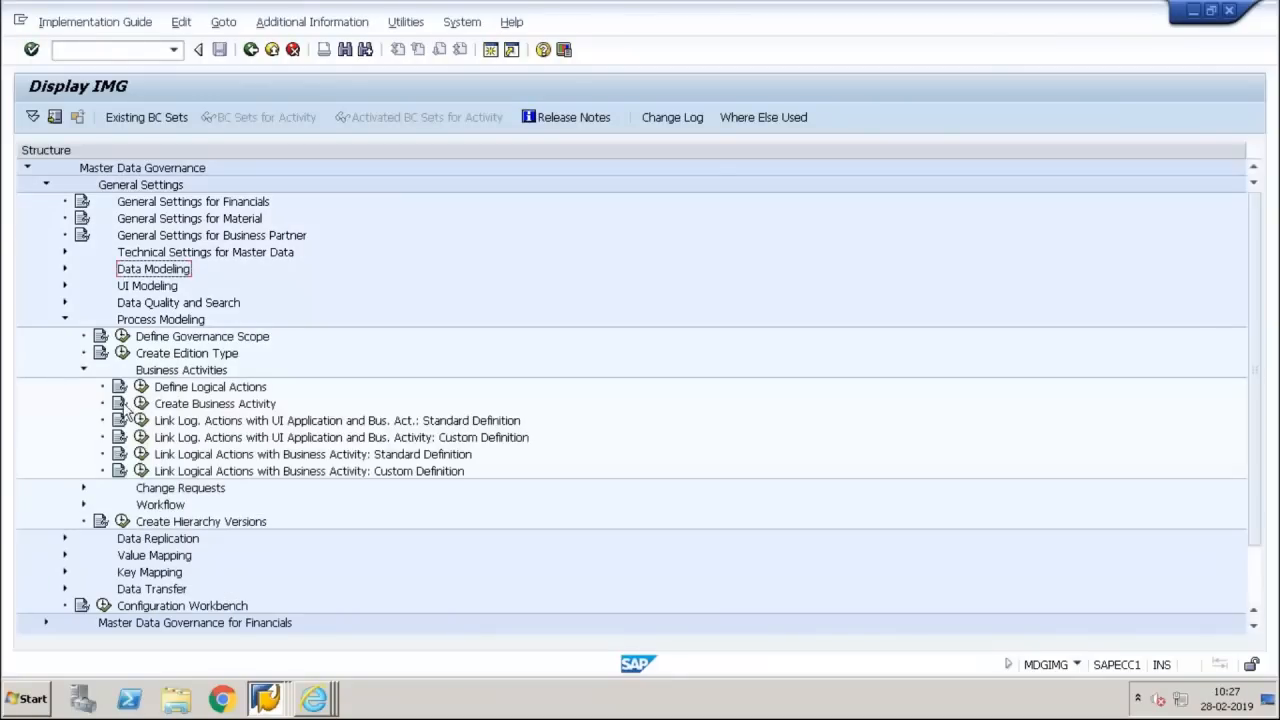
{"action": "left_click", "coordinate": [334, 441]}
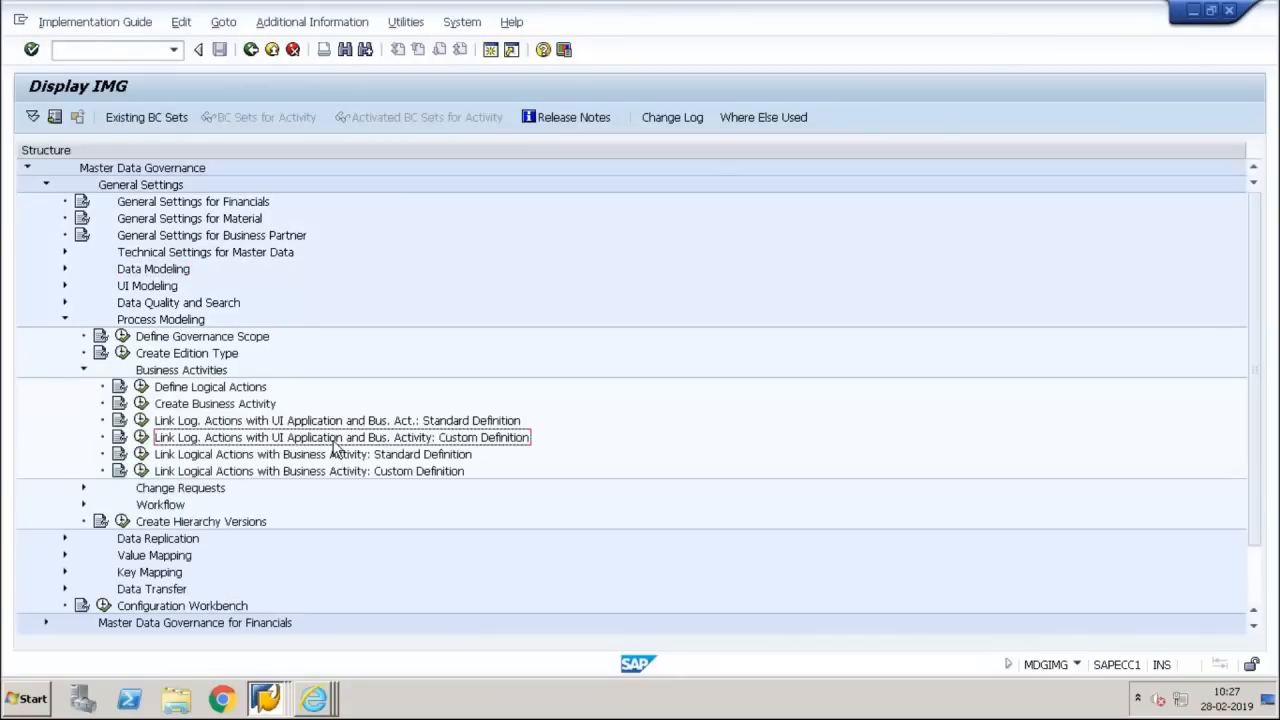
{"action": "left_click", "coordinate": [347, 473]}
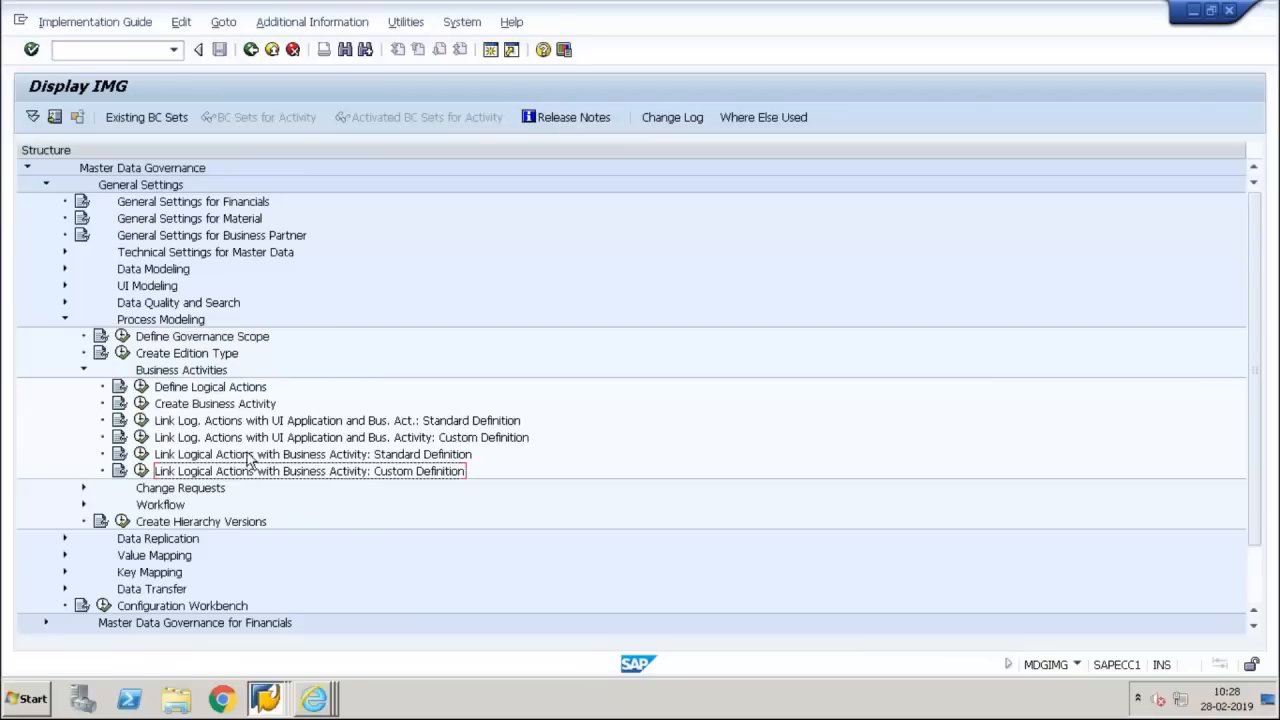
Open the Create Business Activity customizing and look through the defined business activities for one belonging to data model Y3
{"action": "left_click", "coordinate": [140, 404]}
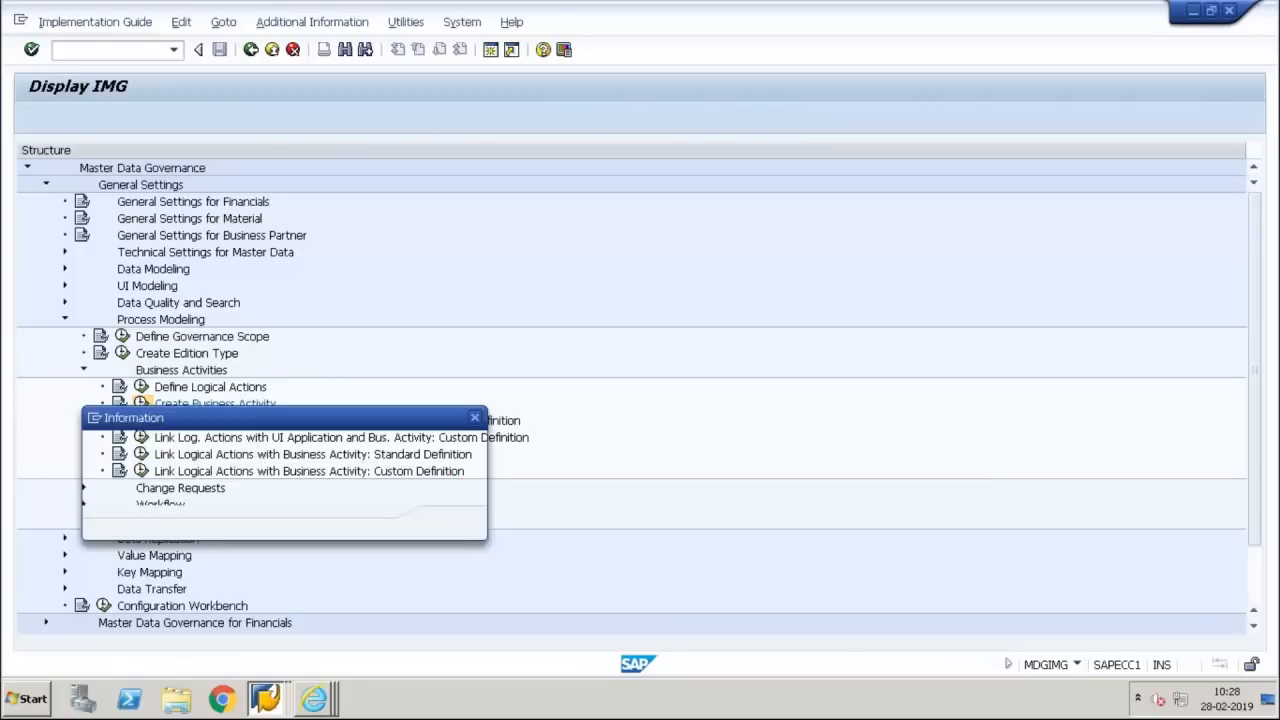
{"action": "key", "text": "Return"}
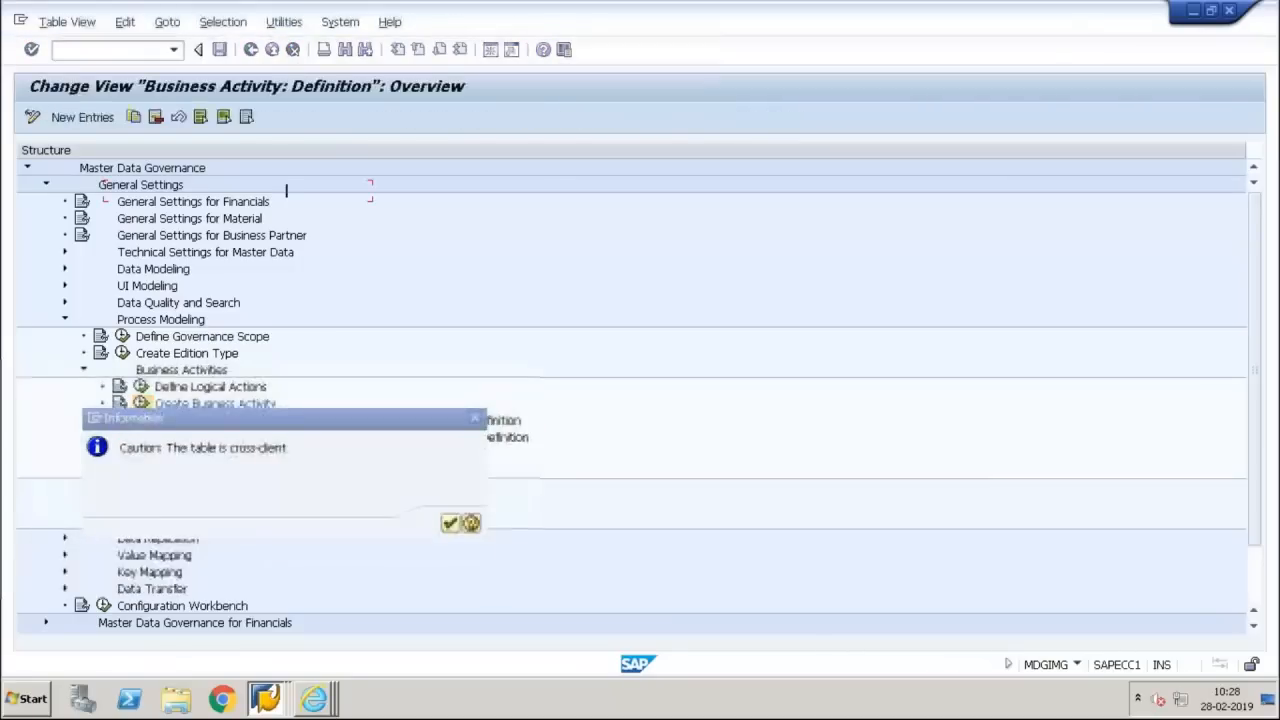
{"action": "left_click", "coordinate": [190, 392]}
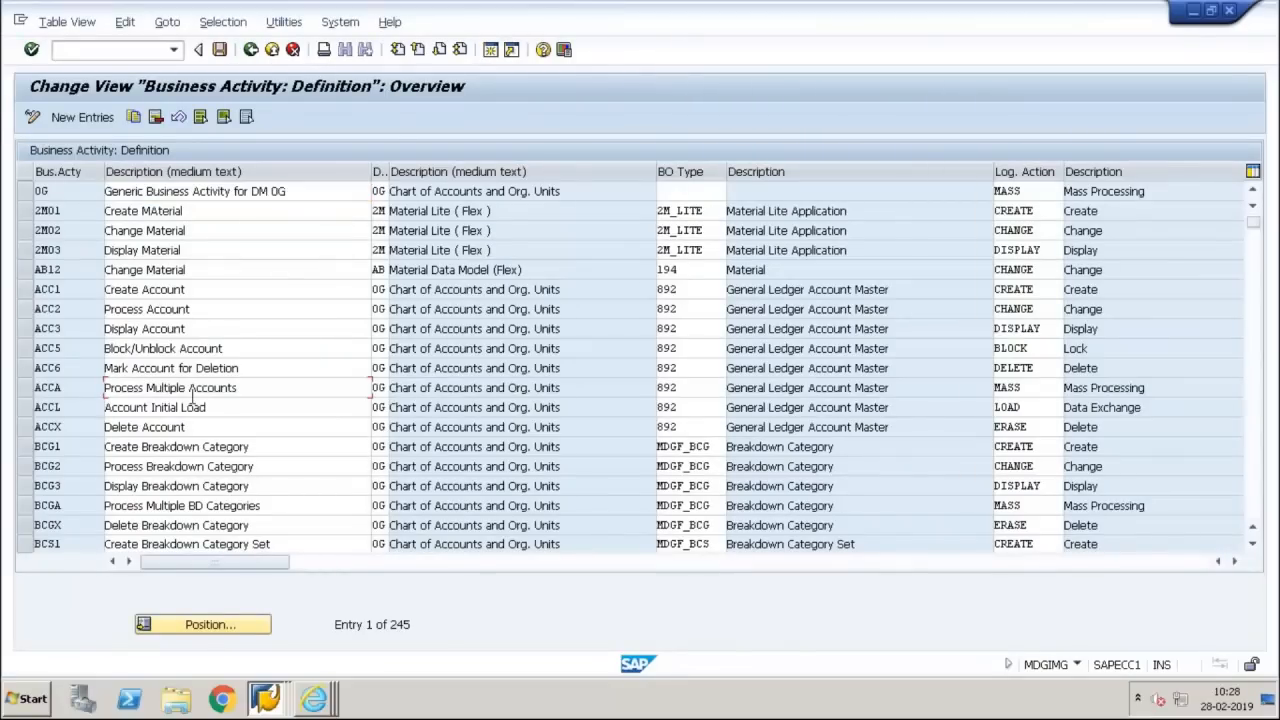
{"action": "scroll", "coordinate": [190, 390], "scroll_direction": "down", "scroll_amount": 20}
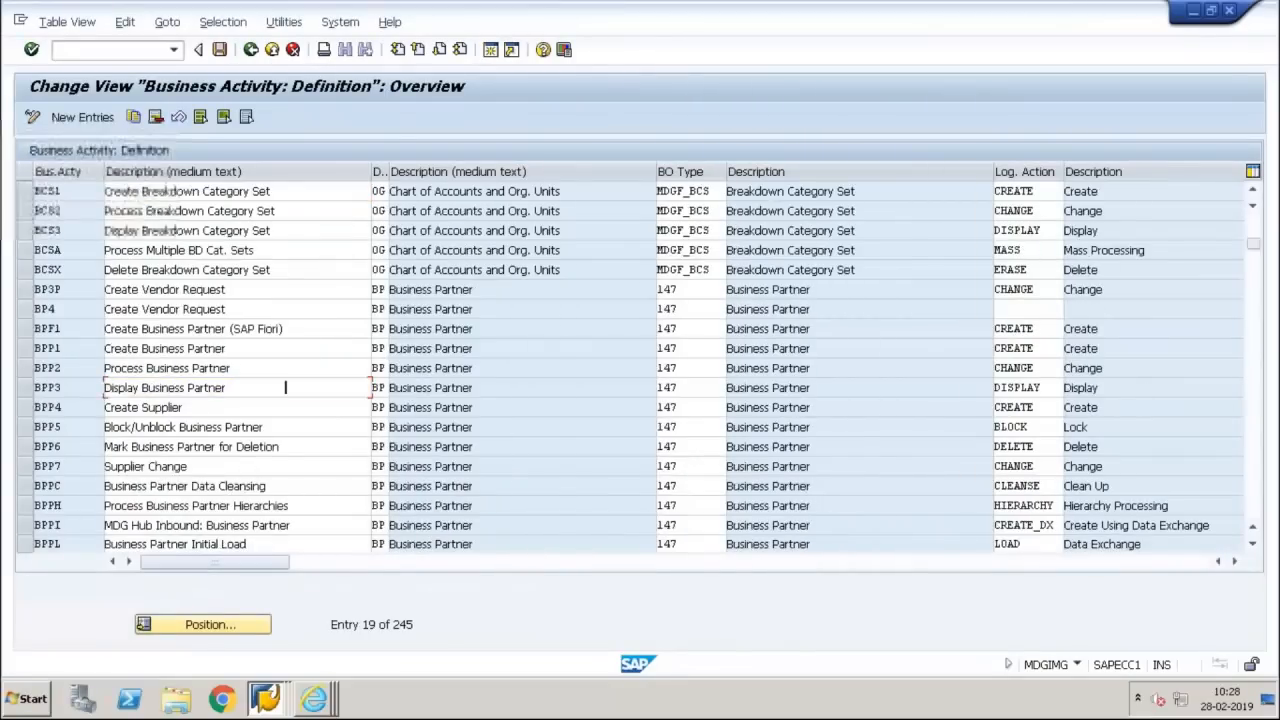
{"action": "scroll", "coordinate": [190, 390], "scroll_direction": "down", "scroll_amount": 20}
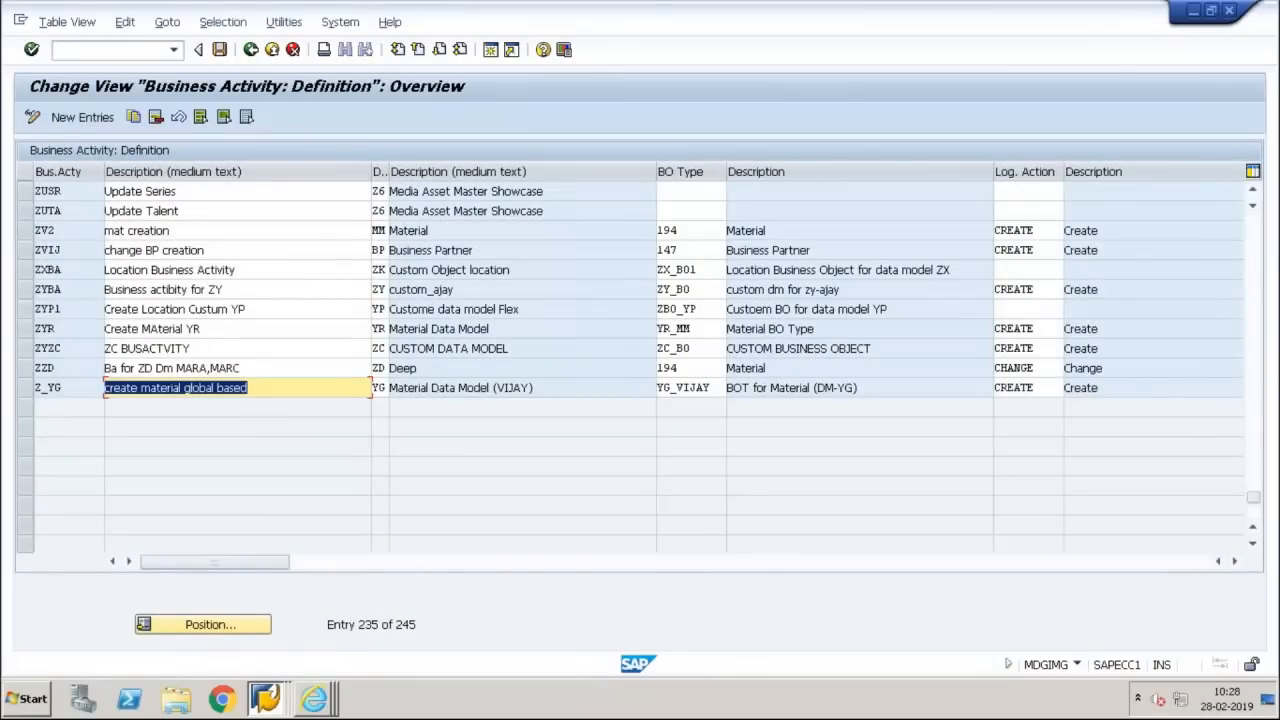
{"action": "scroll", "coordinate": [630, 370], "scroll_direction": "up", "scroll_amount": 12}
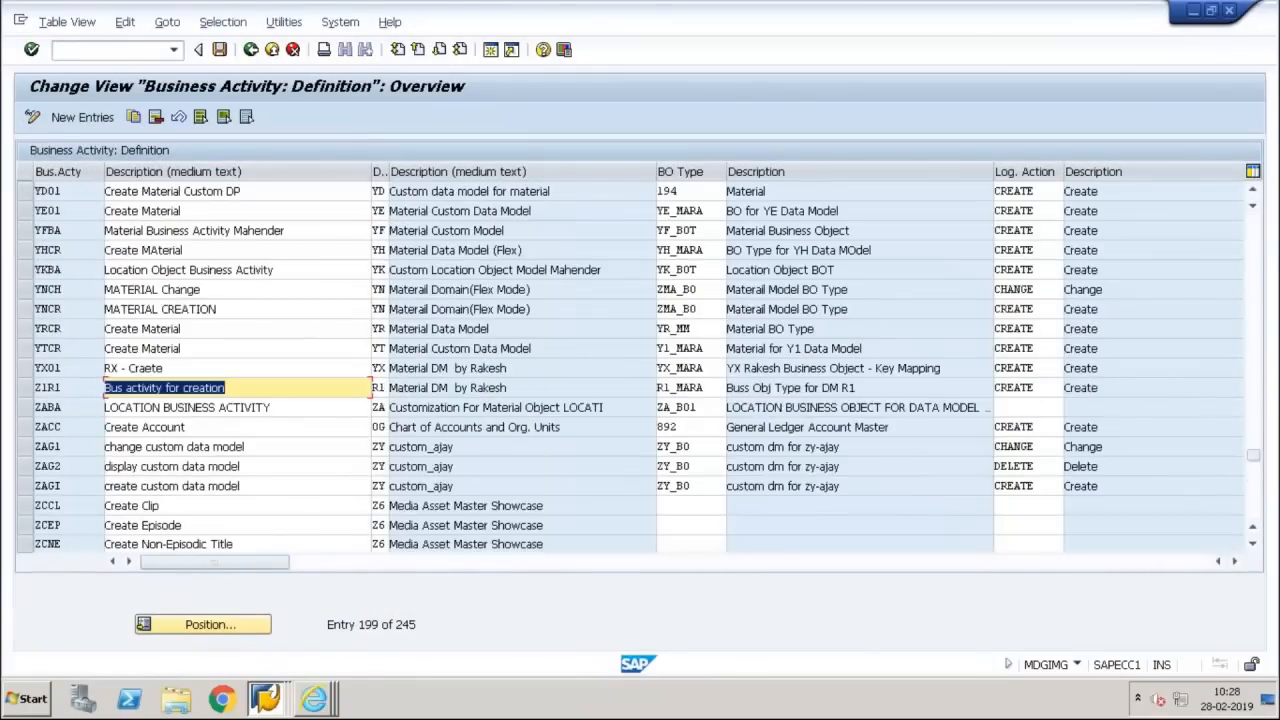
{"action": "scroll", "coordinate": [630, 370], "scroll_direction": "up", "scroll_amount": 6}
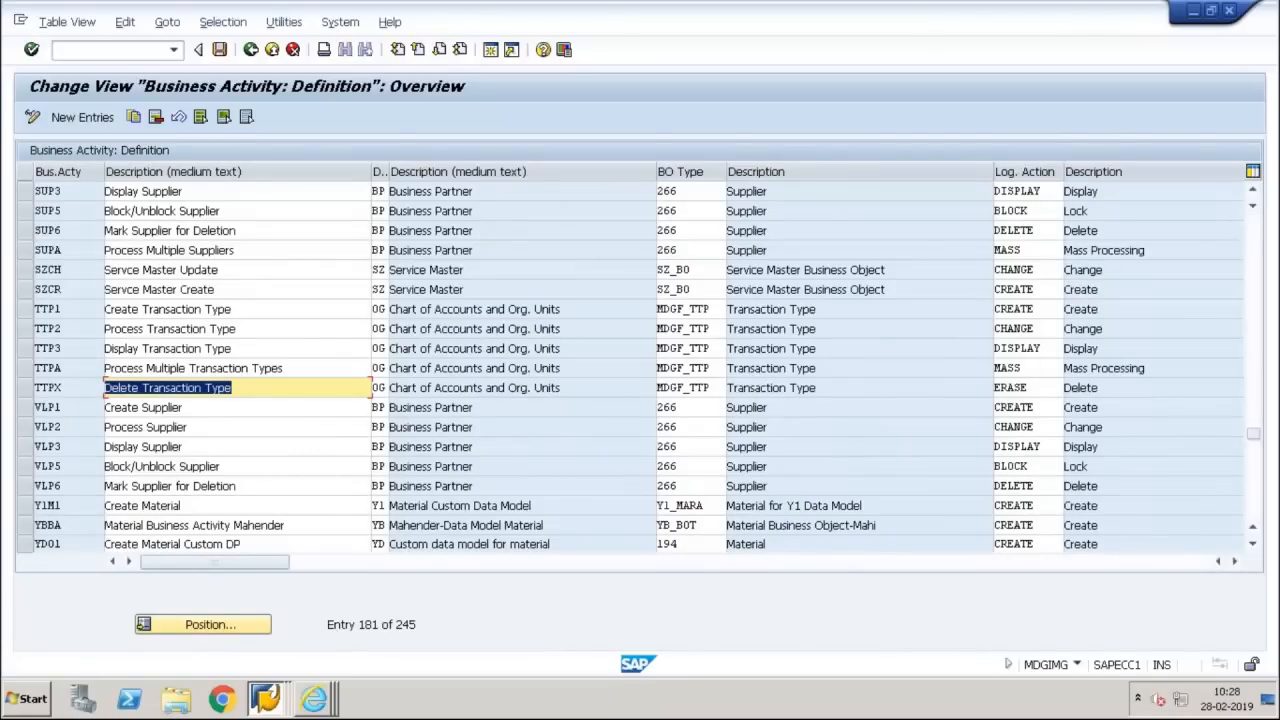
{"action": "scroll", "coordinate": [630, 370], "scroll_direction": "down", "scroll_amount": 6}
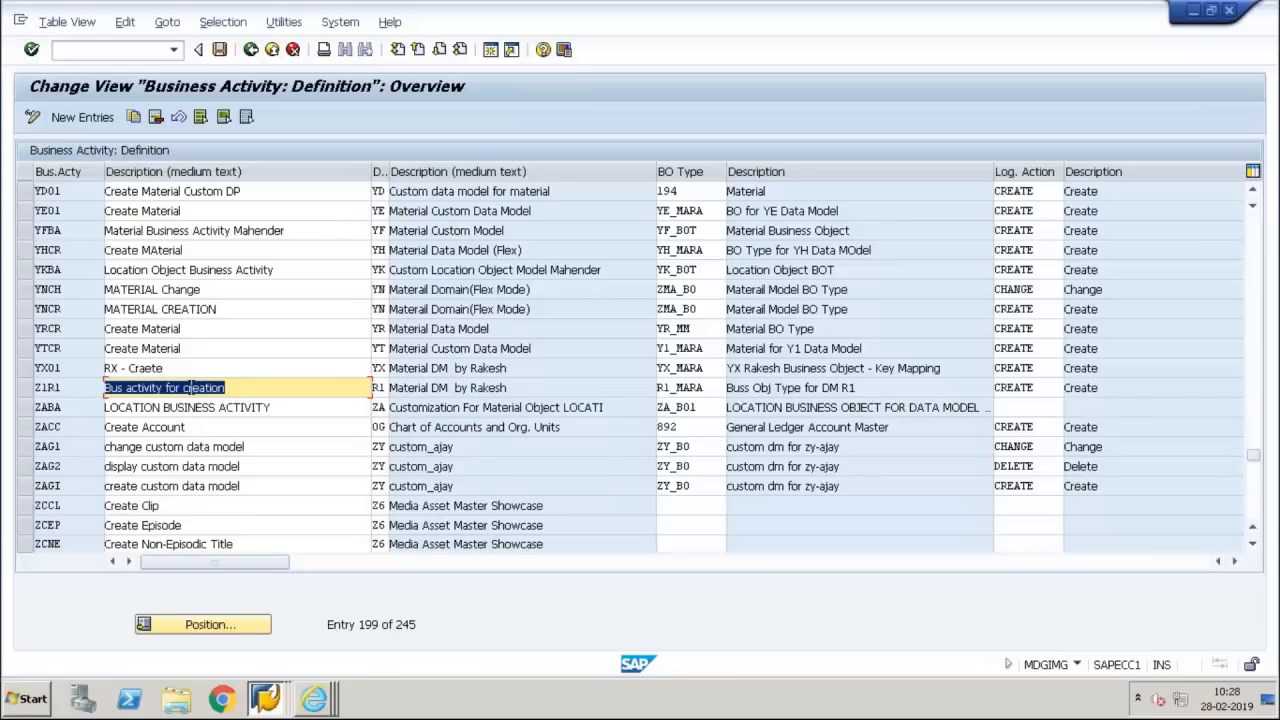
{"action": "left_click", "coordinate": [268, 699]}
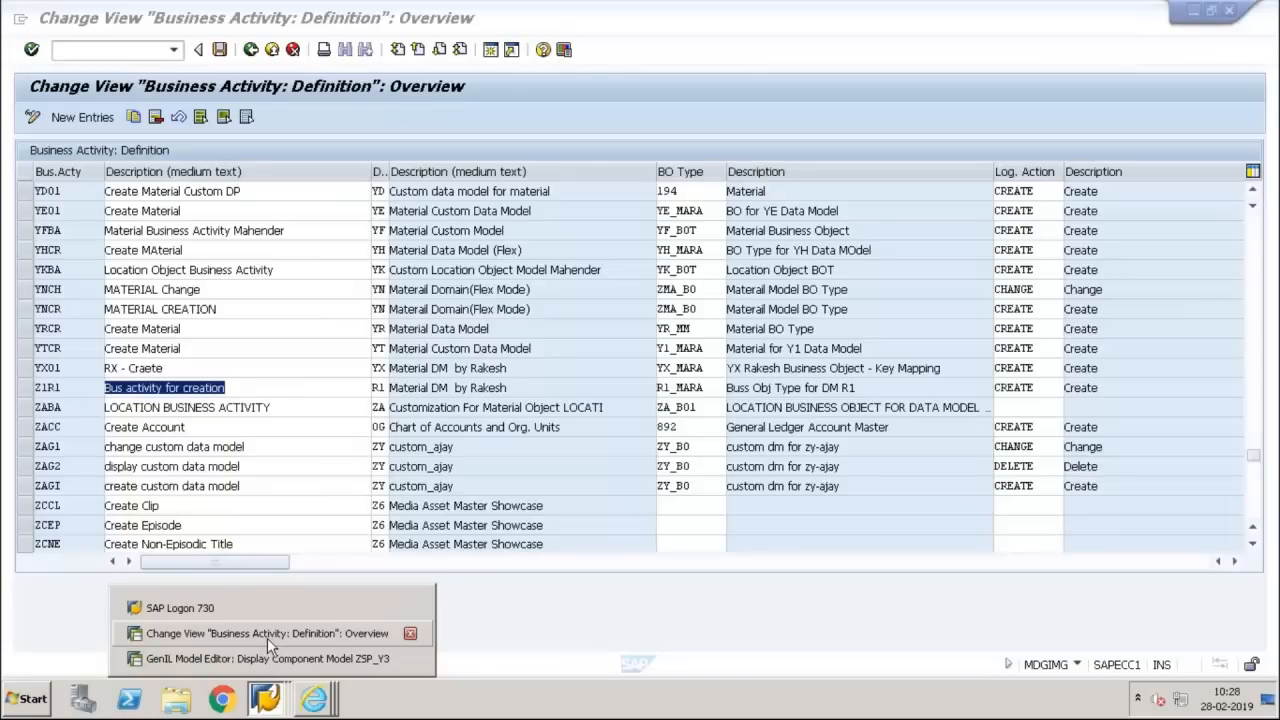
{"action": "left_click", "coordinate": [267, 634]}
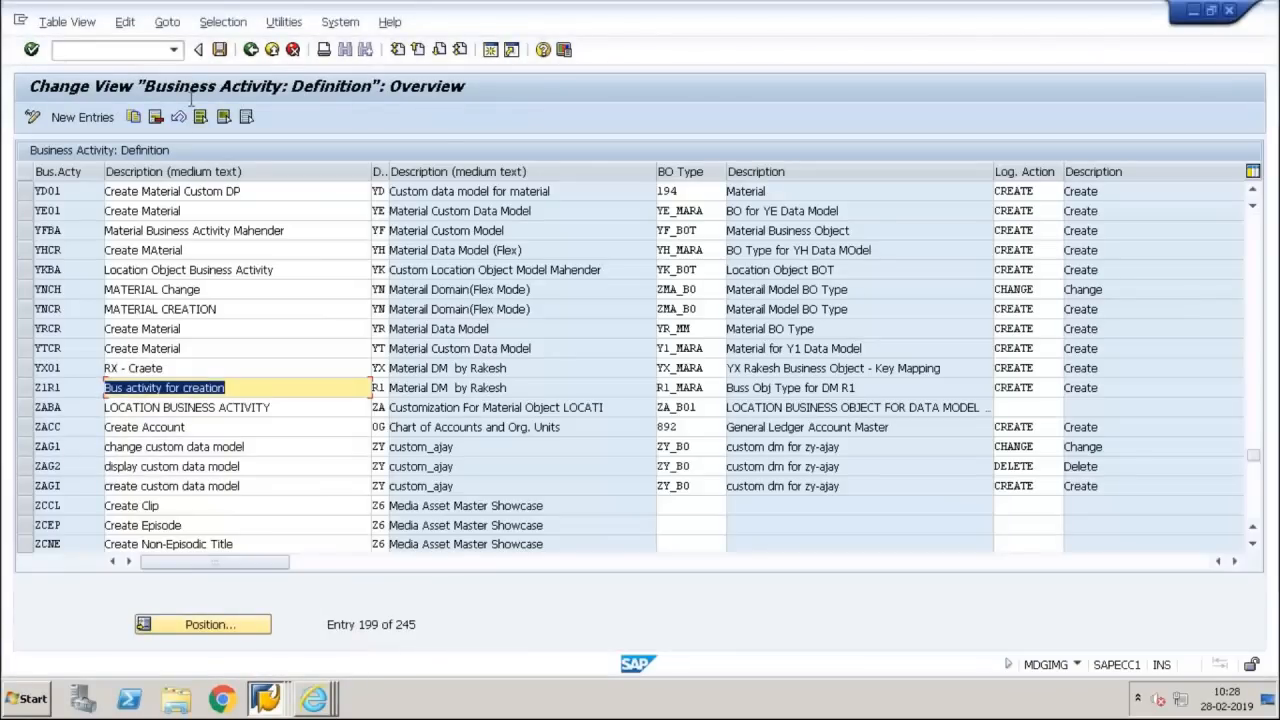
Filter the business activity definitions by contents, with Data Model equal to Y3
{"action": "left_click", "coordinate": [236, 24]}
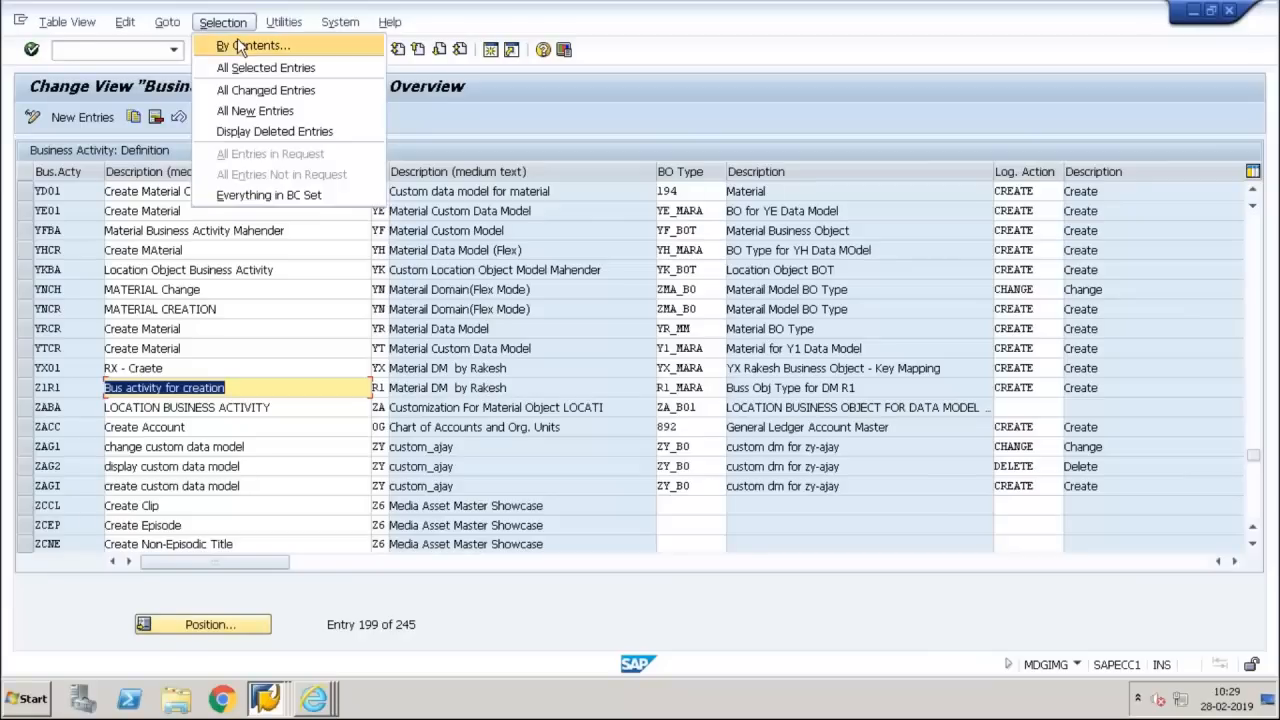
{"action": "left_click", "coordinate": [253, 45]}
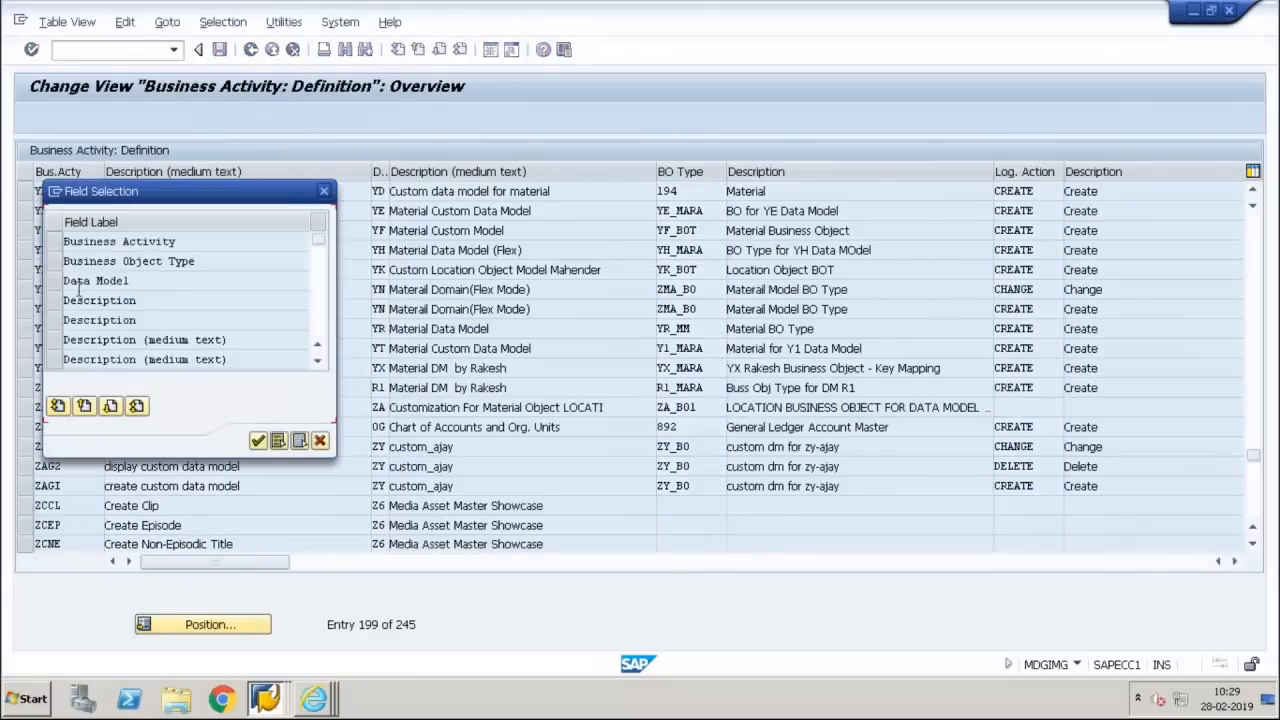
{"action": "left_click", "coordinate": [55, 283]}
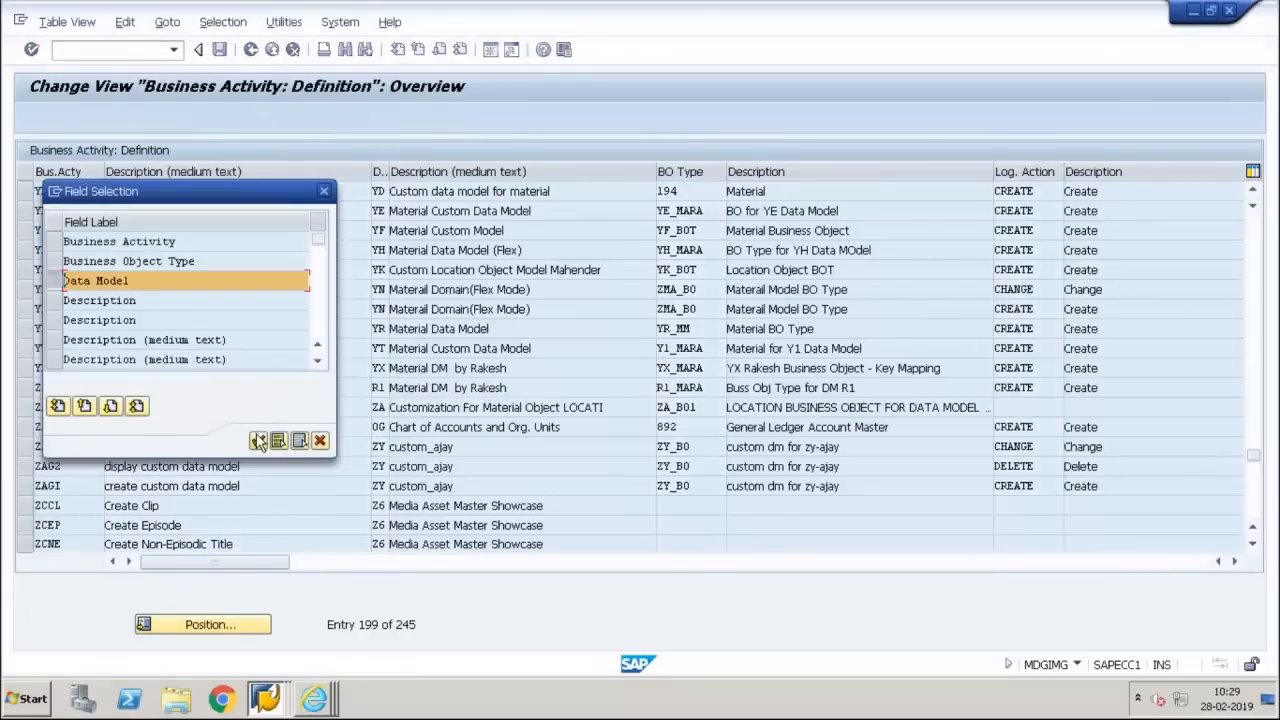
{"action": "left_click", "coordinate": [258, 440]}
{"action": "left_click", "coordinate": [310, 242]}
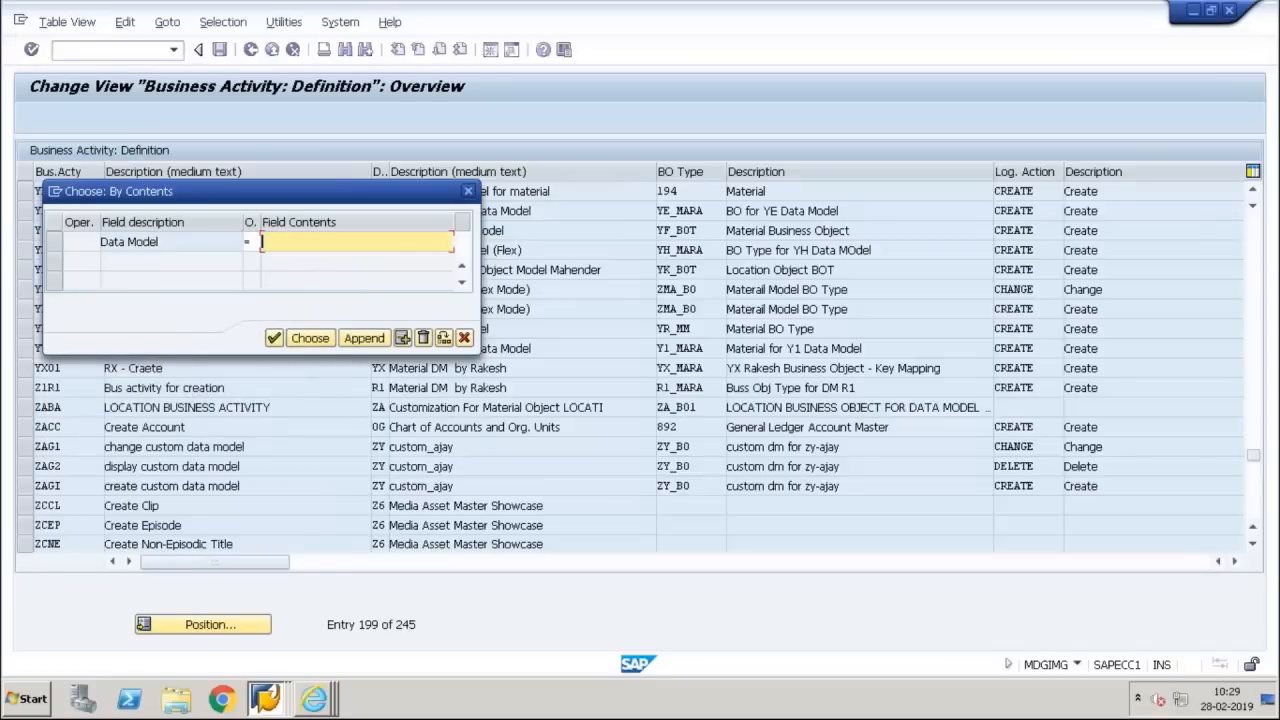
{"action": "type", "text": "Y3"}
{"action": "key", "text": "Return"}
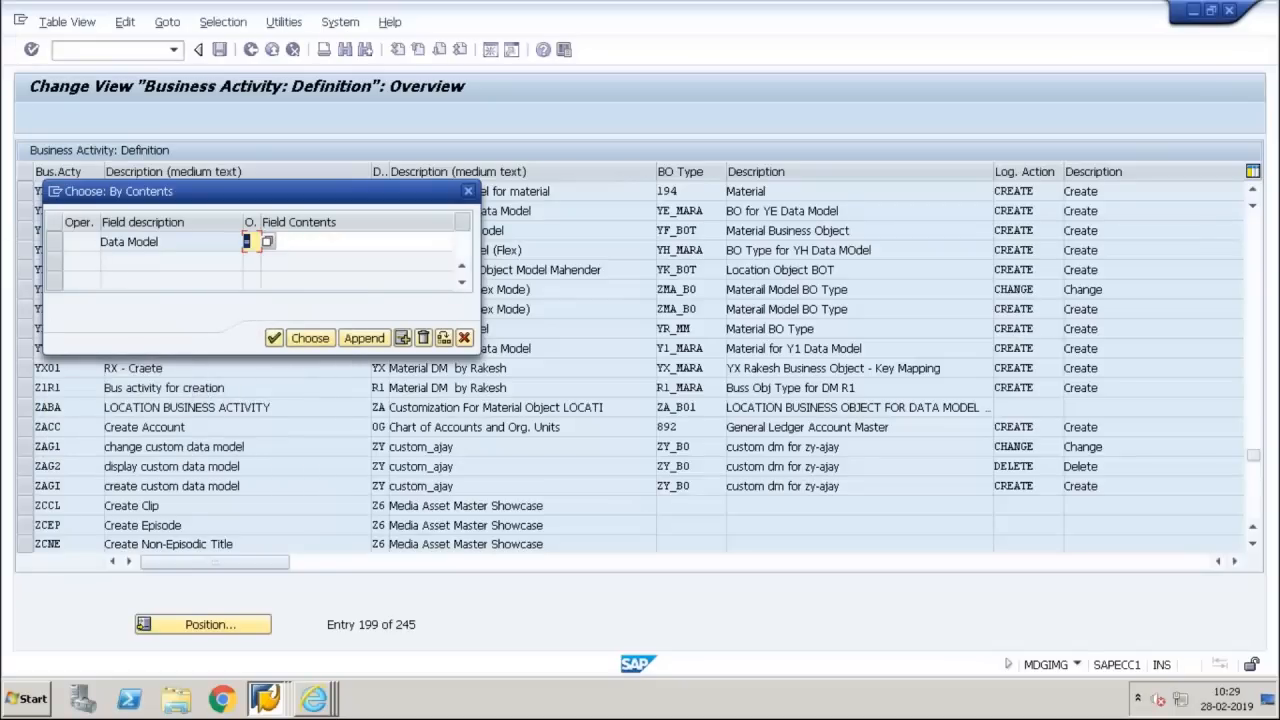
{"action": "left_click", "coordinate": [310, 338]}
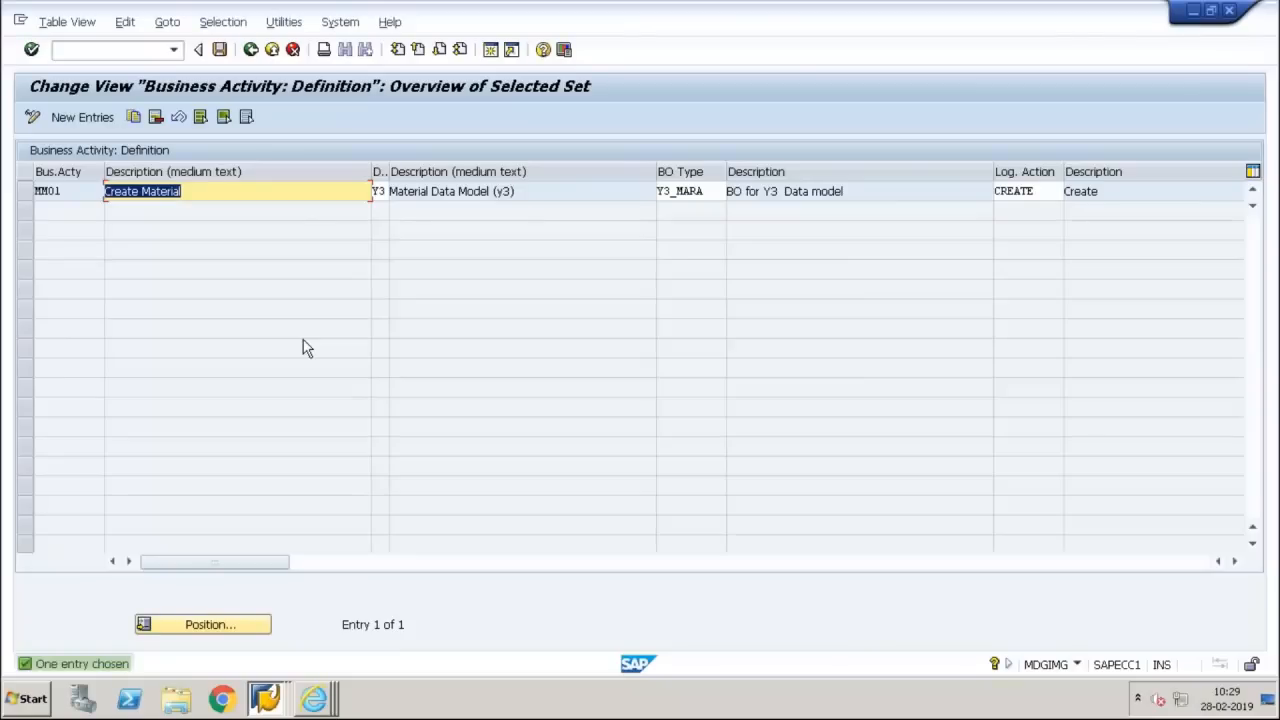
Examine the business activity code defined for data model Y3 and return to the IMG structure
{"action": "left_click", "coordinate": [72, 191]}
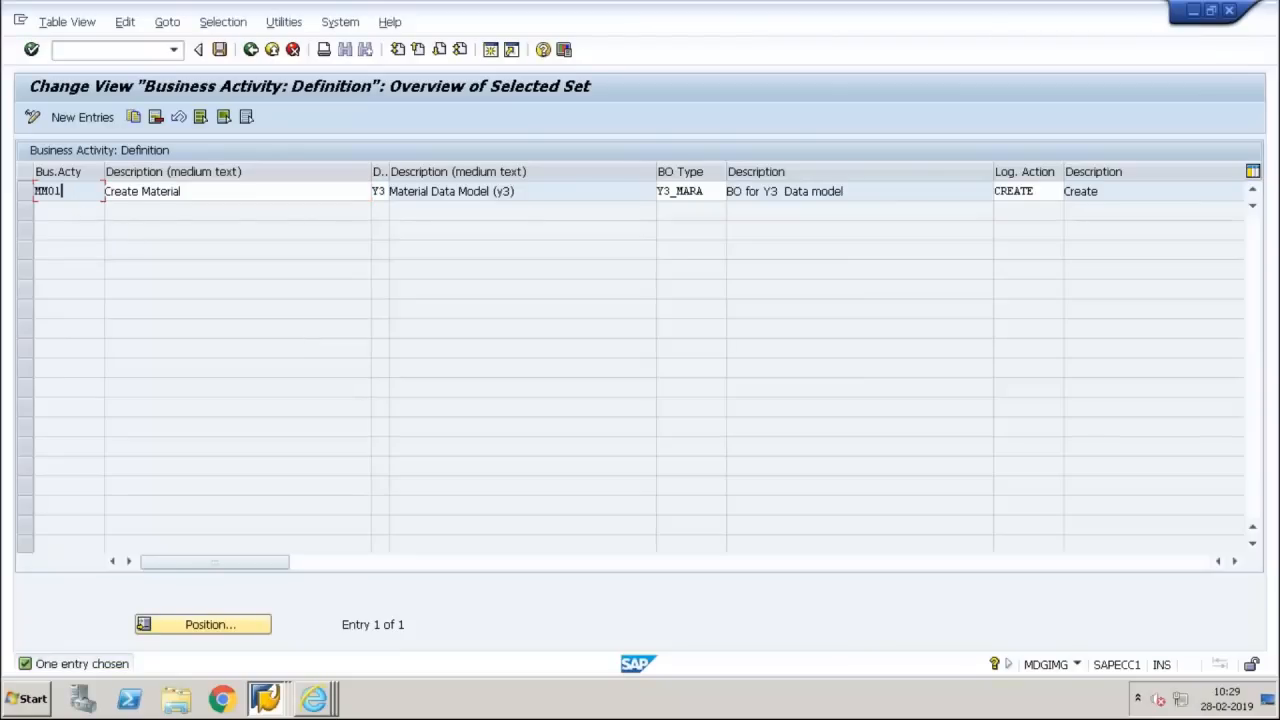
{"action": "left_click_drag", "start_coordinate": [68, 191], "coordinate": [36, 191]}
{"action": "left_click", "coordinate": [36, 191]}
{"action": "left_click", "coordinate": [251, 50]}
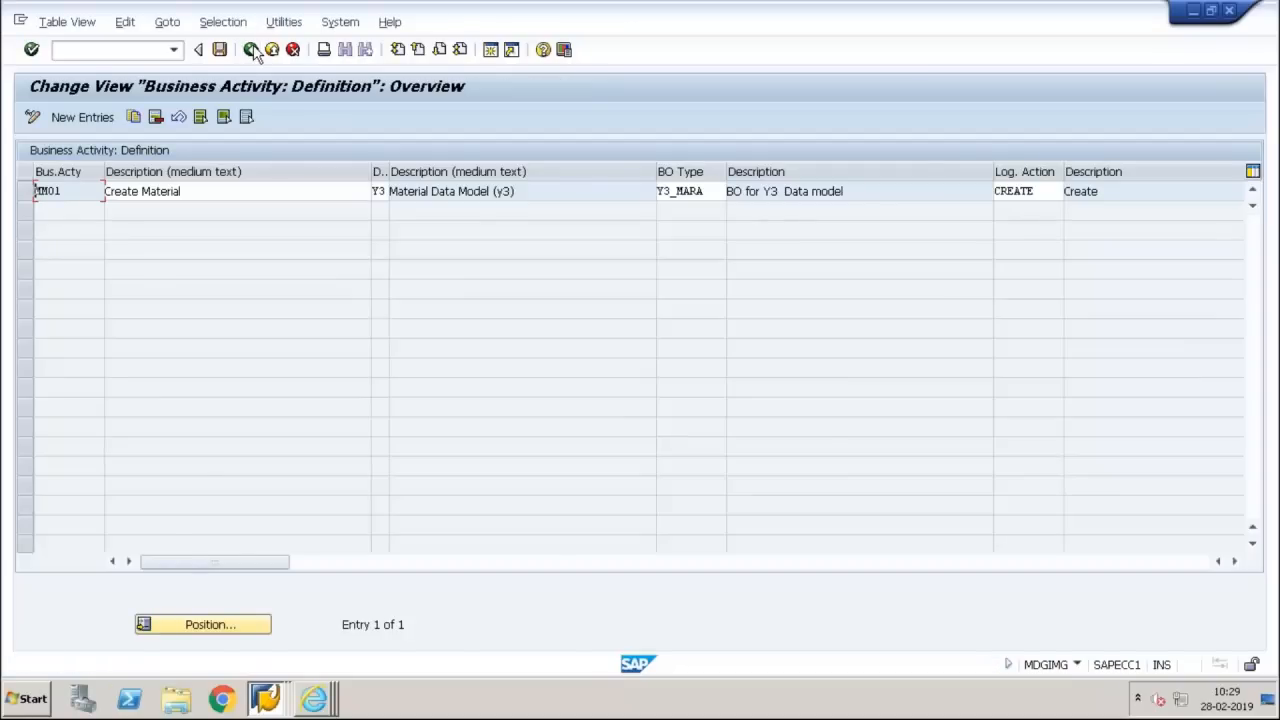
{"action": "left_click", "coordinate": [251, 50]}
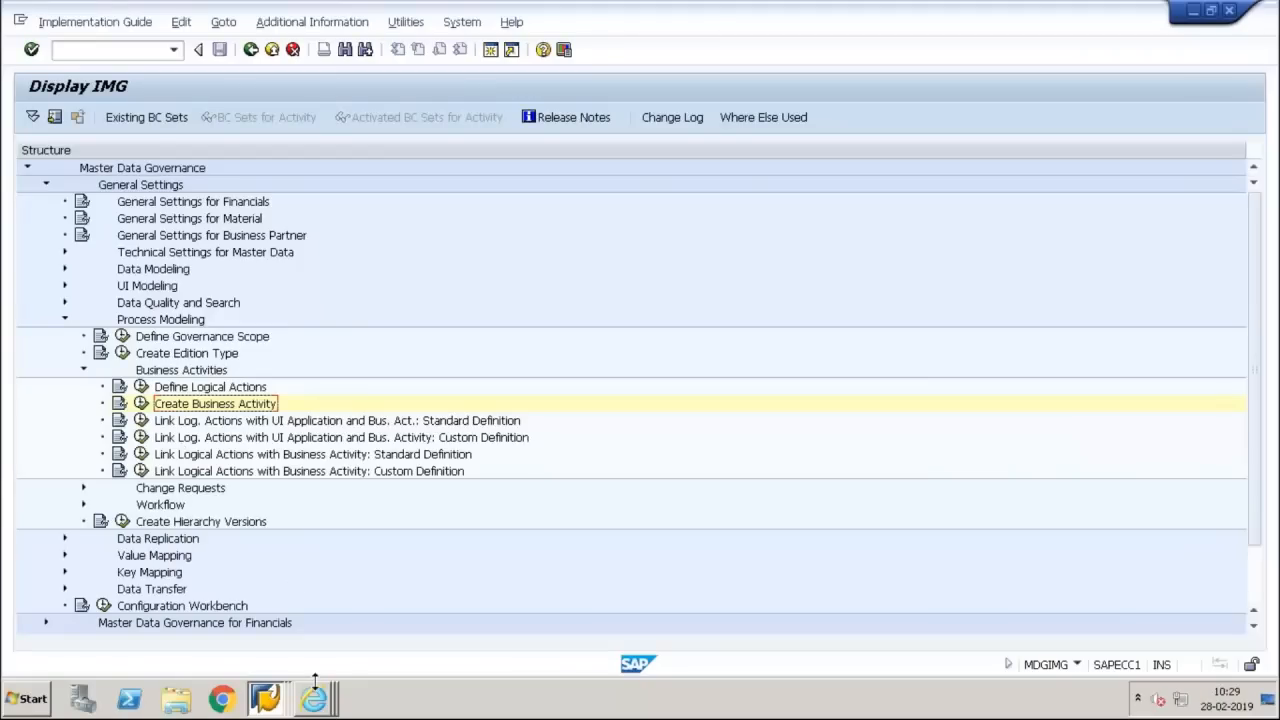
Switch to Internet Explorer and view the display-mode component configuration of ZUSMD_Y3_OVP_MARA_V1
{"action": "mouse_move", "coordinate": [314, 682]}
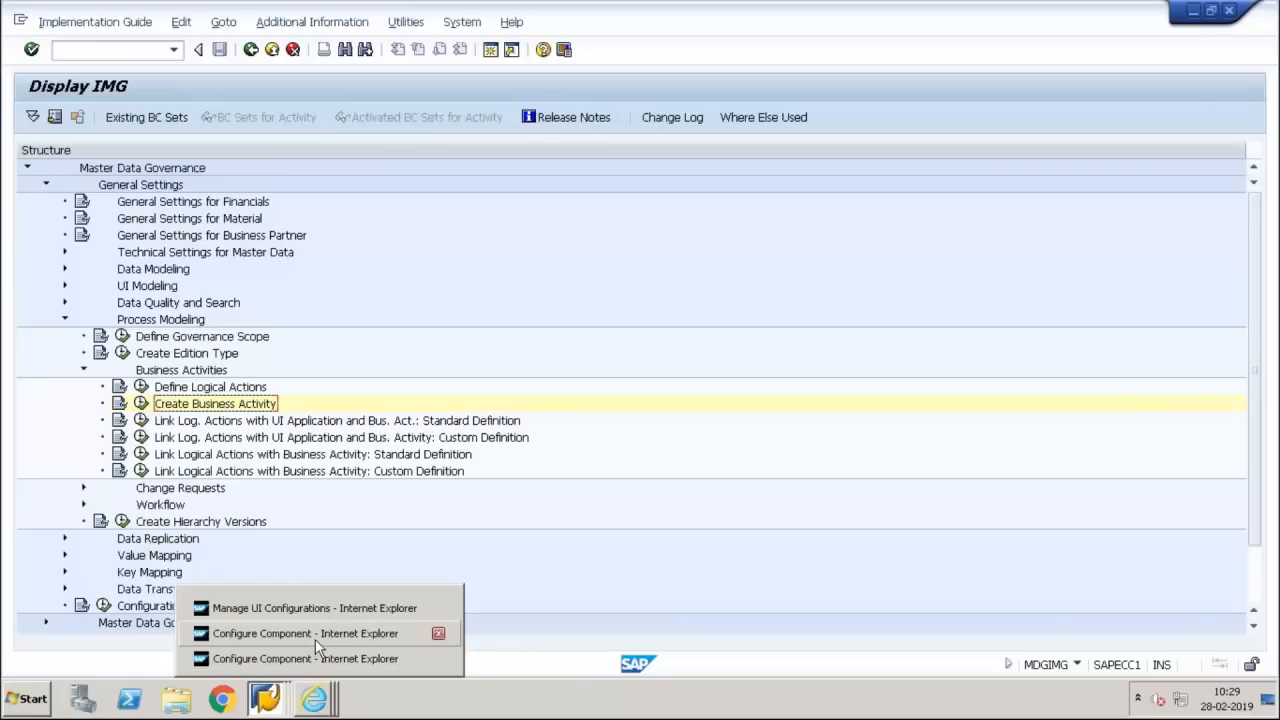
{"action": "left_click", "coordinate": [315, 639]}
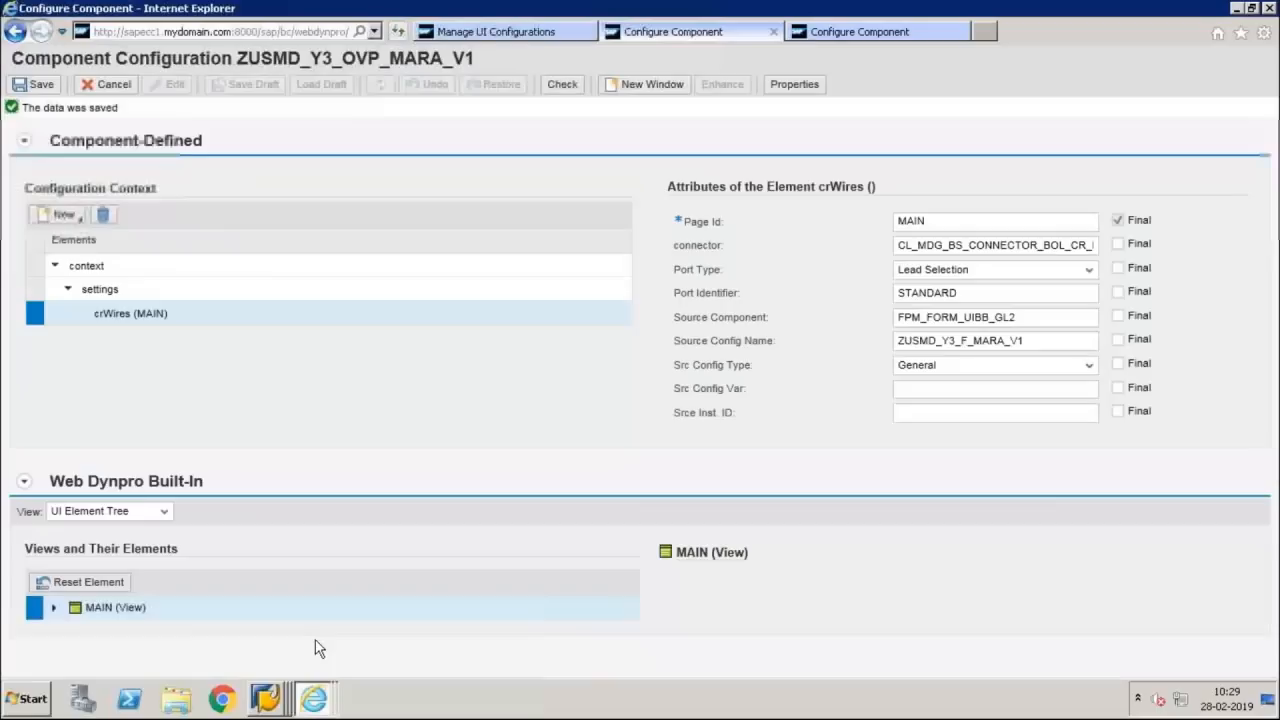
{"action": "left_click", "coordinate": [861, 32]}
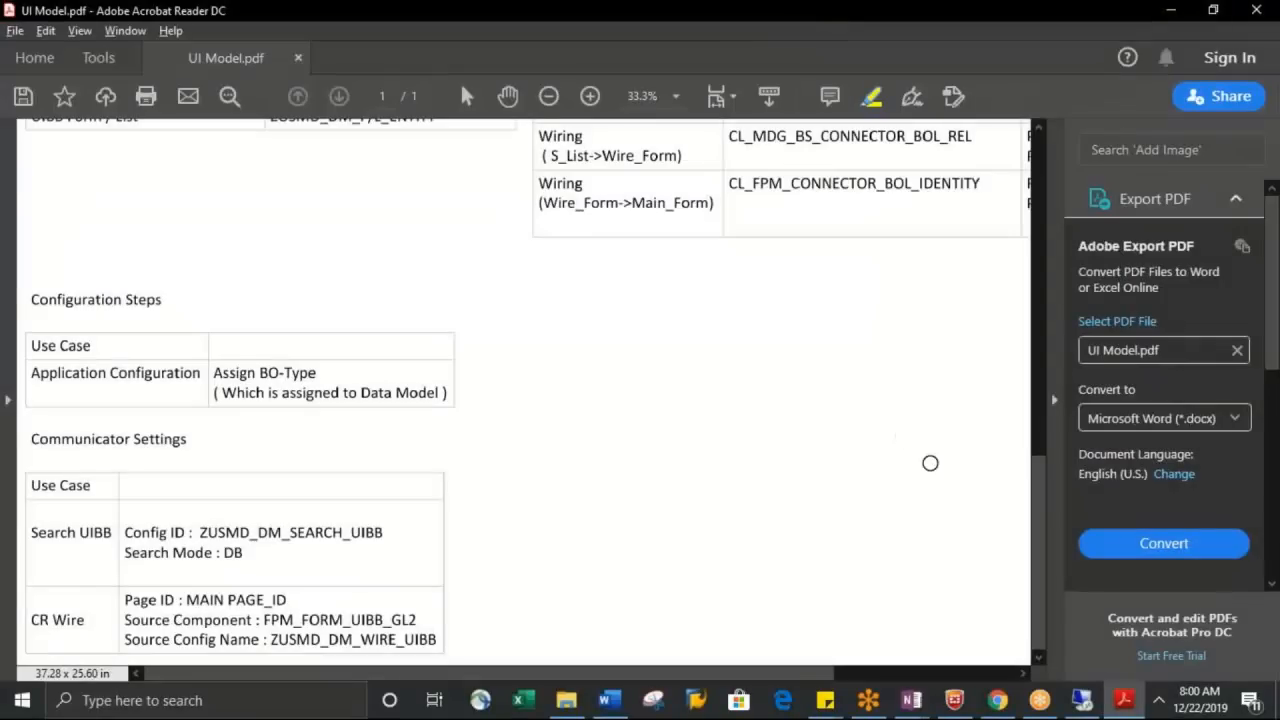
{"action": "left_click", "coordinate": [1082, 700]}
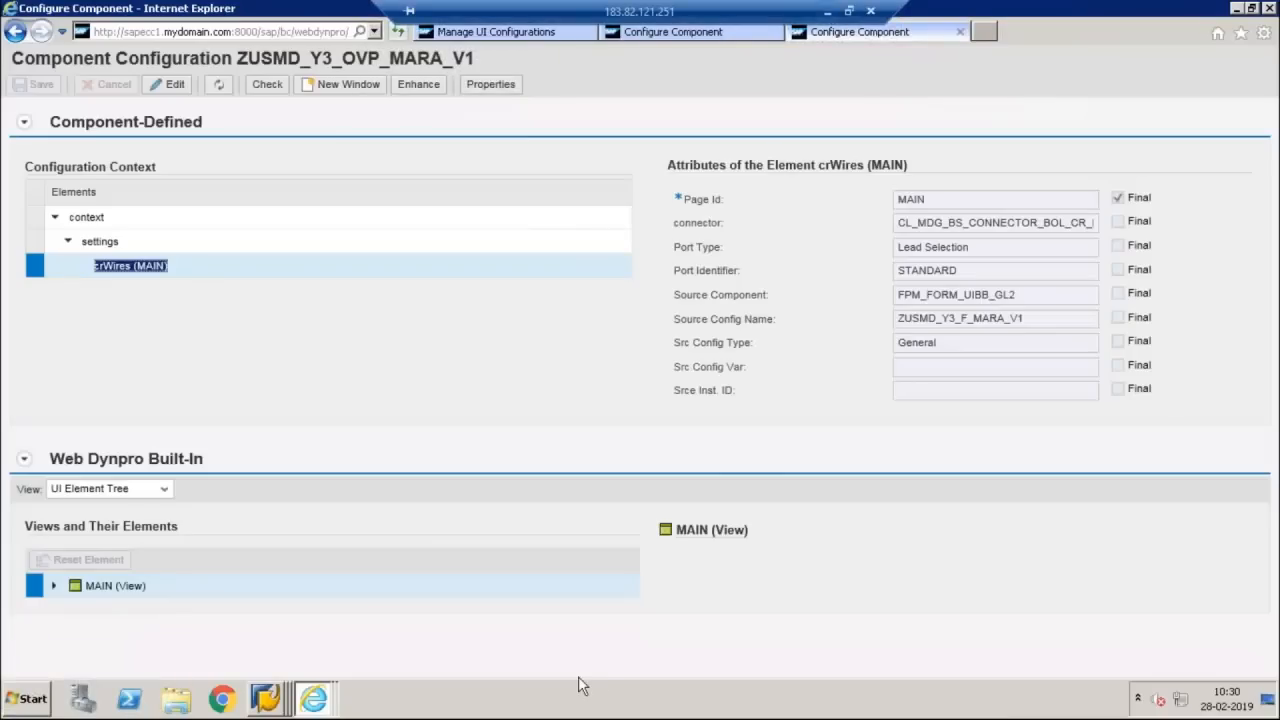
Return to SAP GUI and open the custom definition linking logical actions with UI application and business activity
{"action": "key", "text": "alt+Tab"}
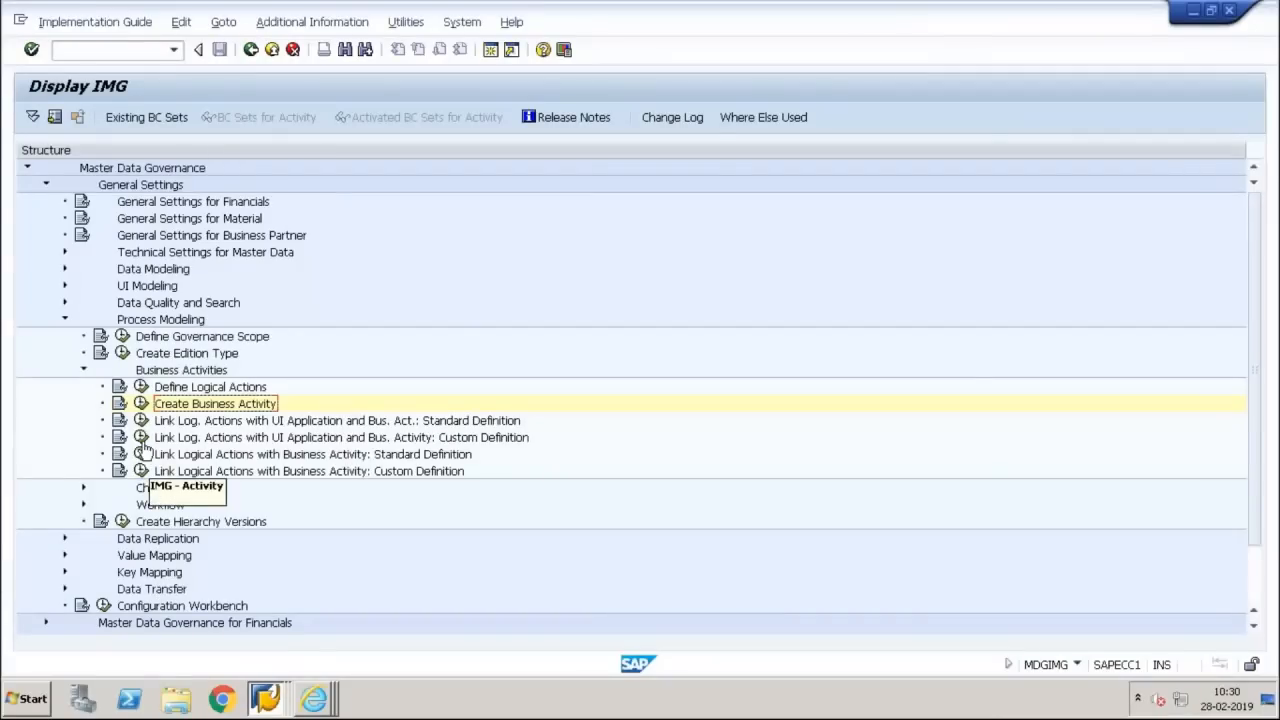
{"action": "left_click", "coordinate": [140, 437]}
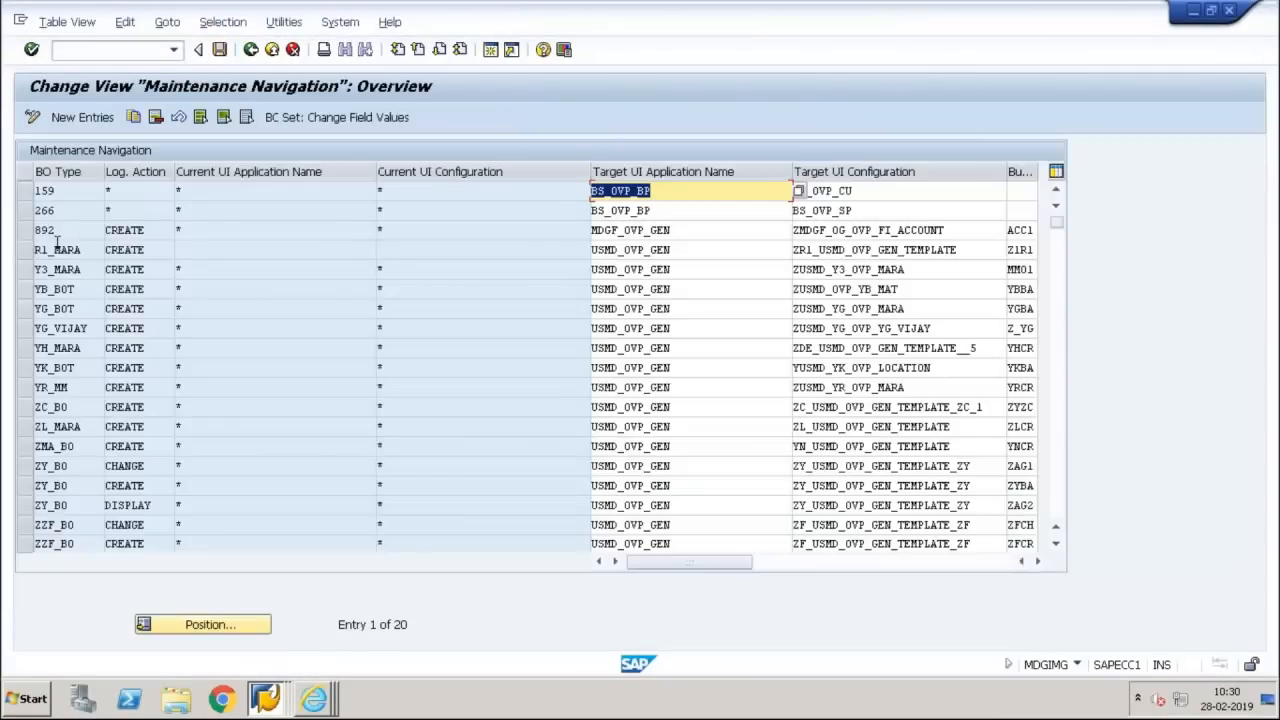
Delete the existing Y3_MARA entry with logical action CREATE from the Maintenance Navigation table
{"action": "left_click", "coordinate": [35, 269]}
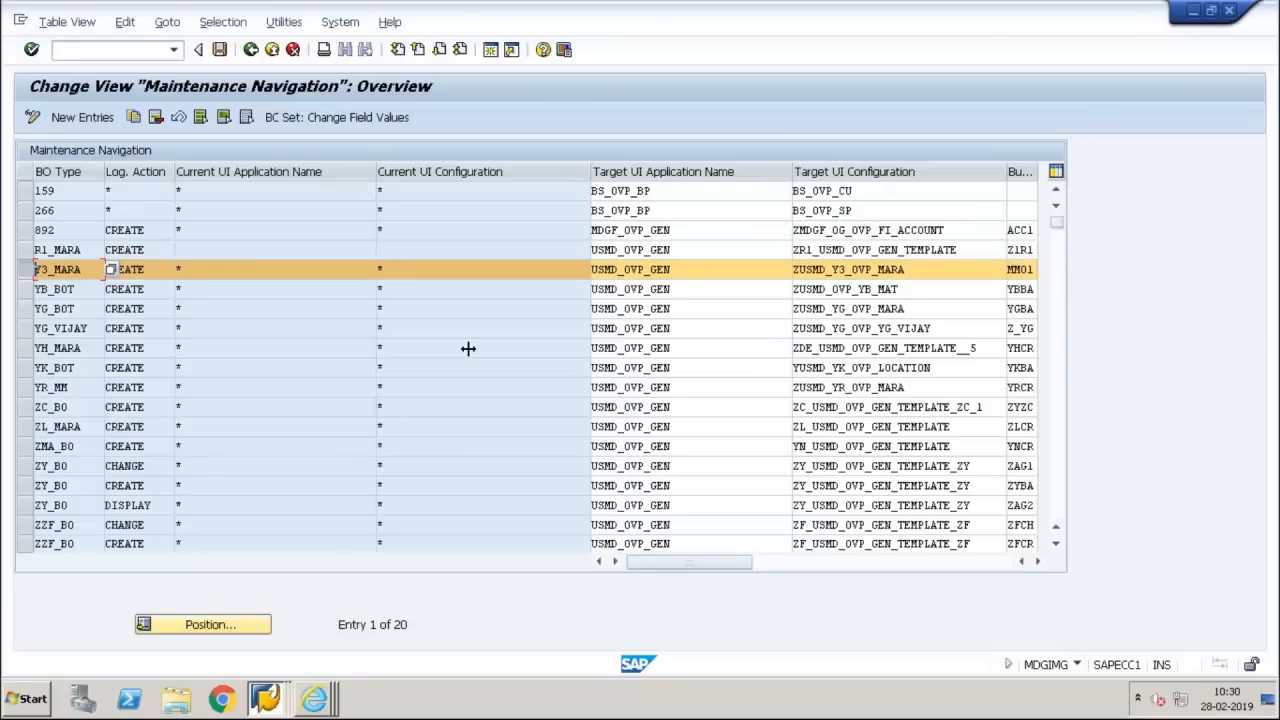
{"action": "left_click", "coordinate": [156, 117]}
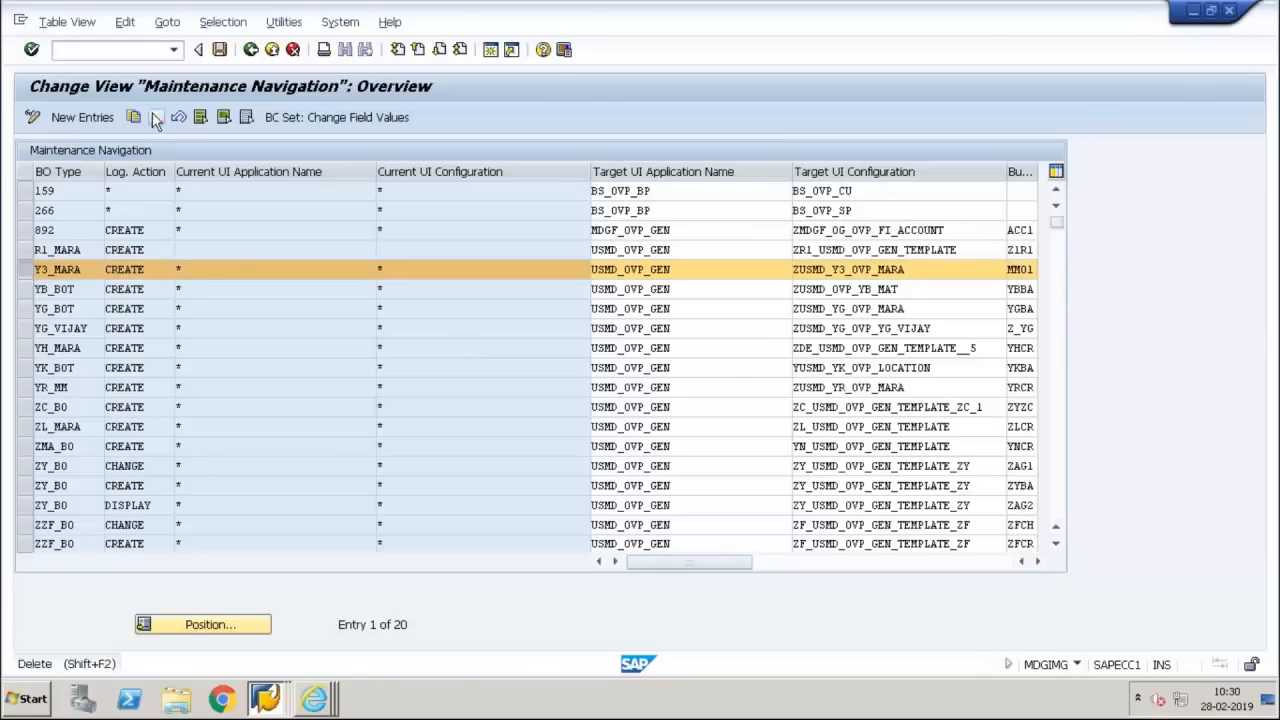
{"action": "left_click", "coordinate": [82, 118]}
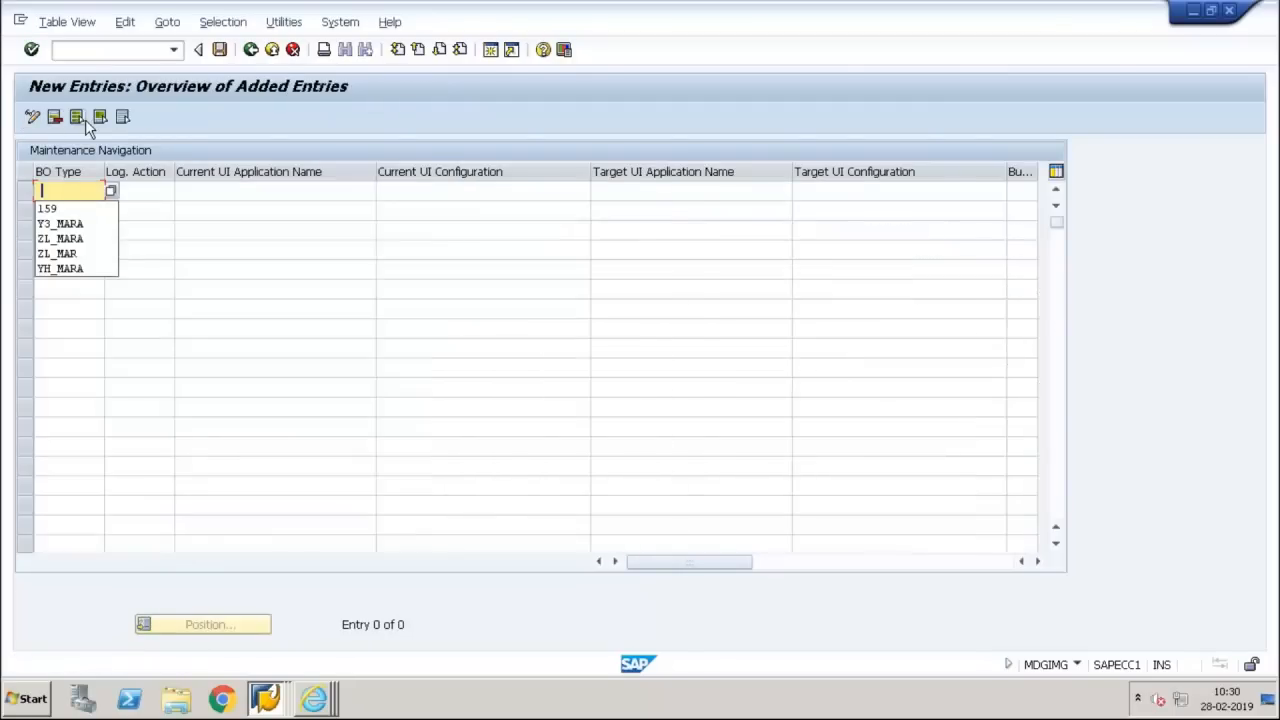
{"action": "key", "text": "Return"}
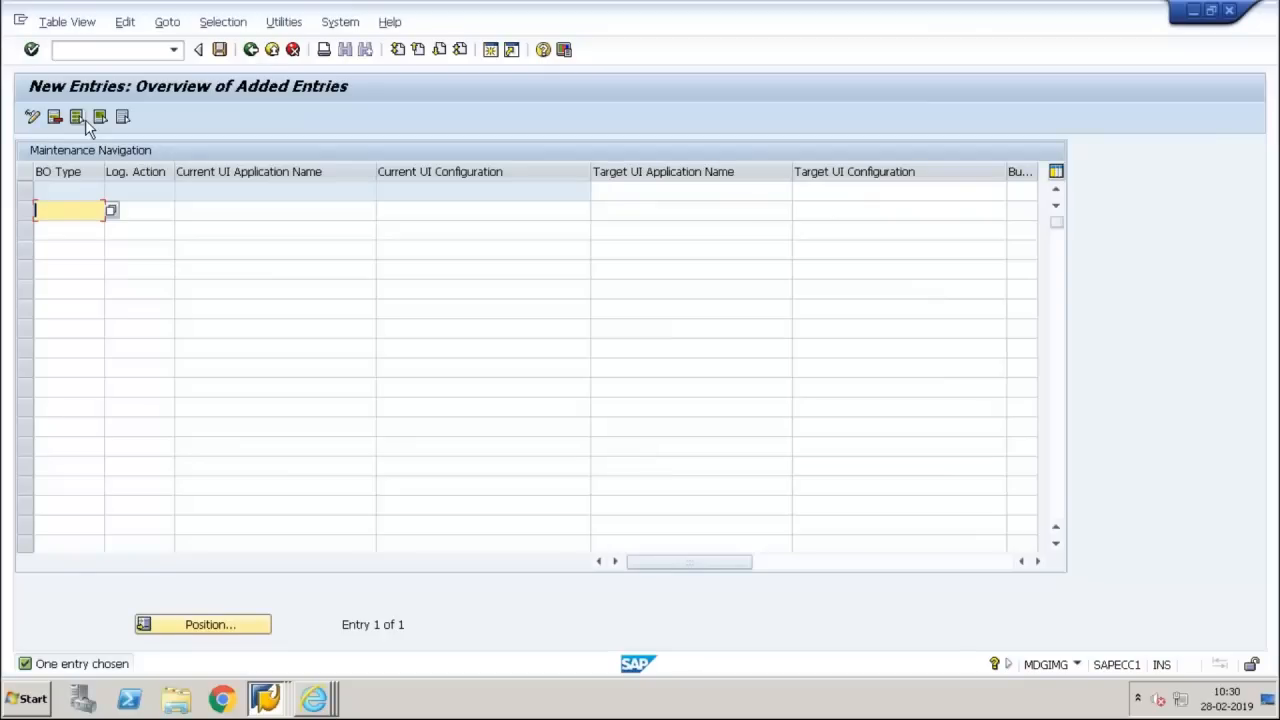
{"action": "left_click", "coordinate": [26, 190]}
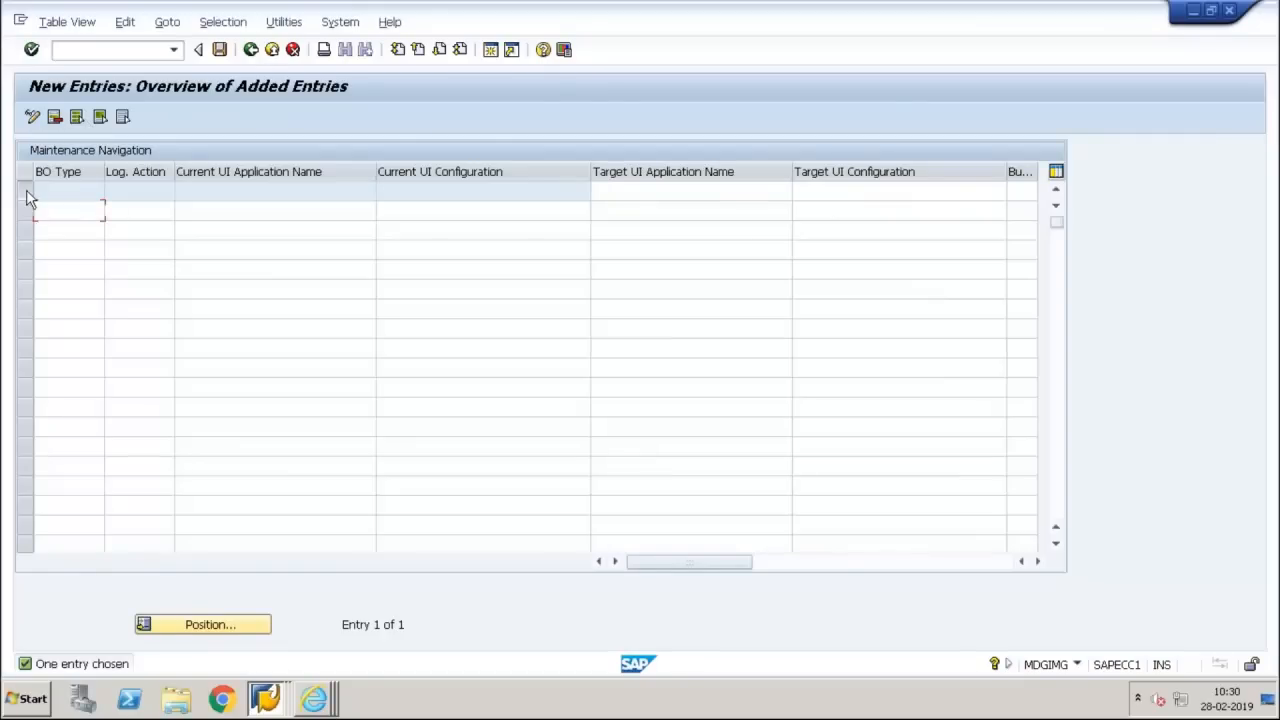
{"action": "left_click", "coordinate": [55, 117]}
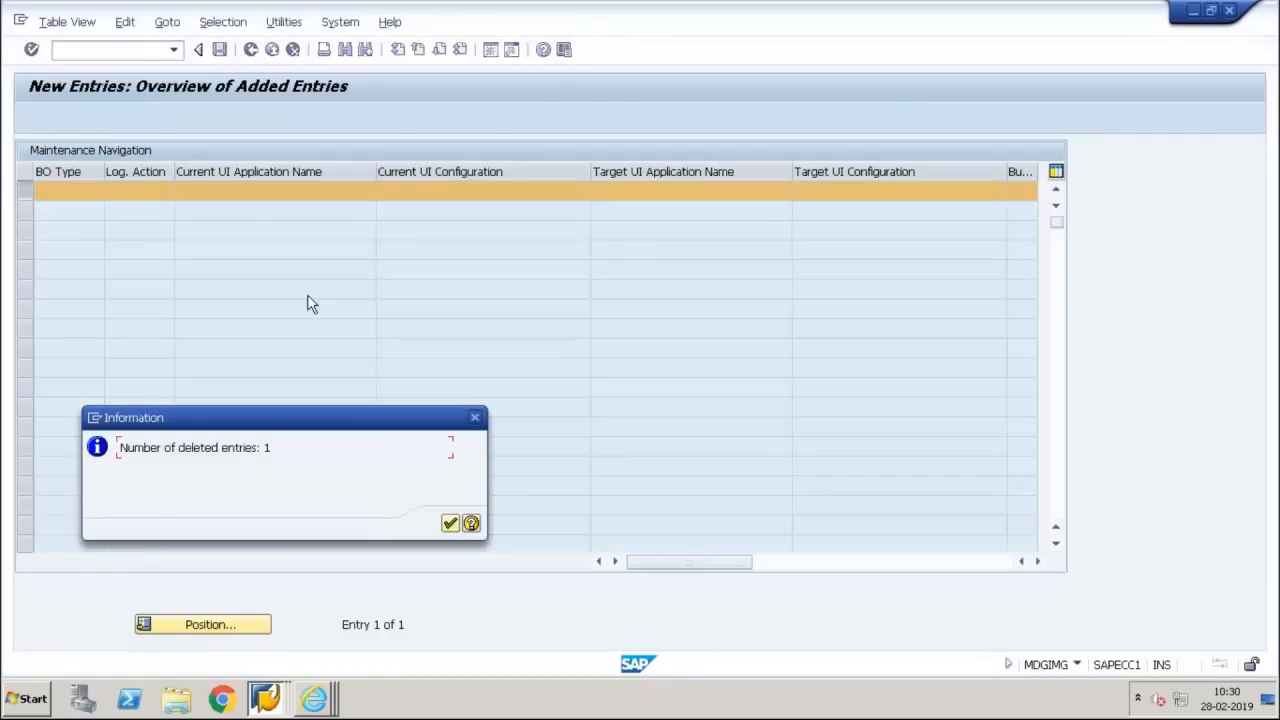
{"action": "key", "text": "Return"}
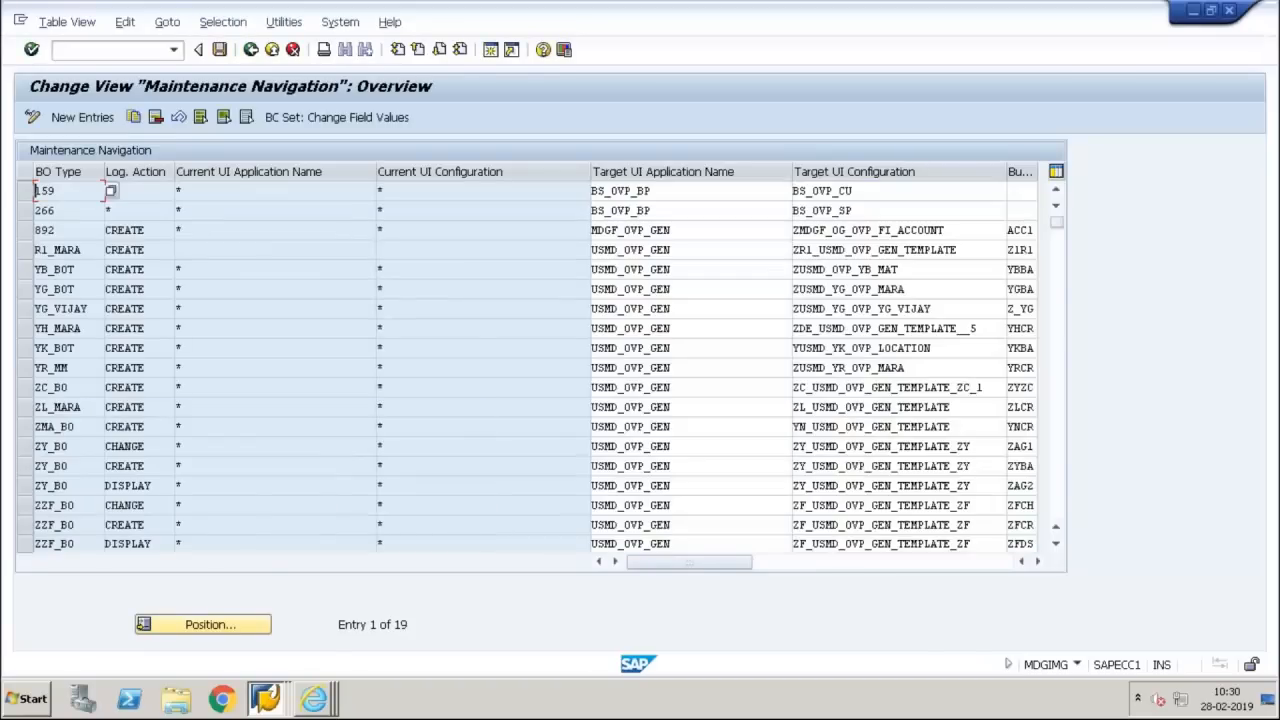
Save the Maintenance Navigation deletion under customizing request EC7K900048
{"action": "key", "text": "ctrl+s"}
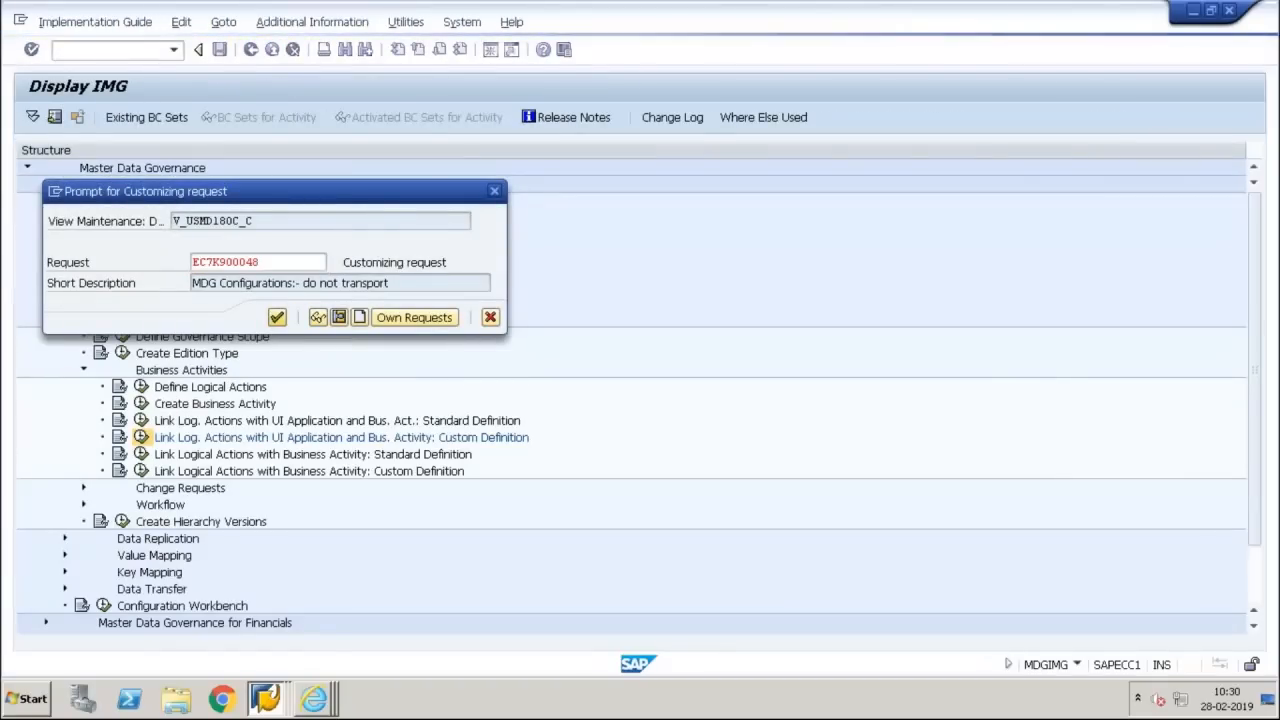
{"action": "key", "text": "Return"}
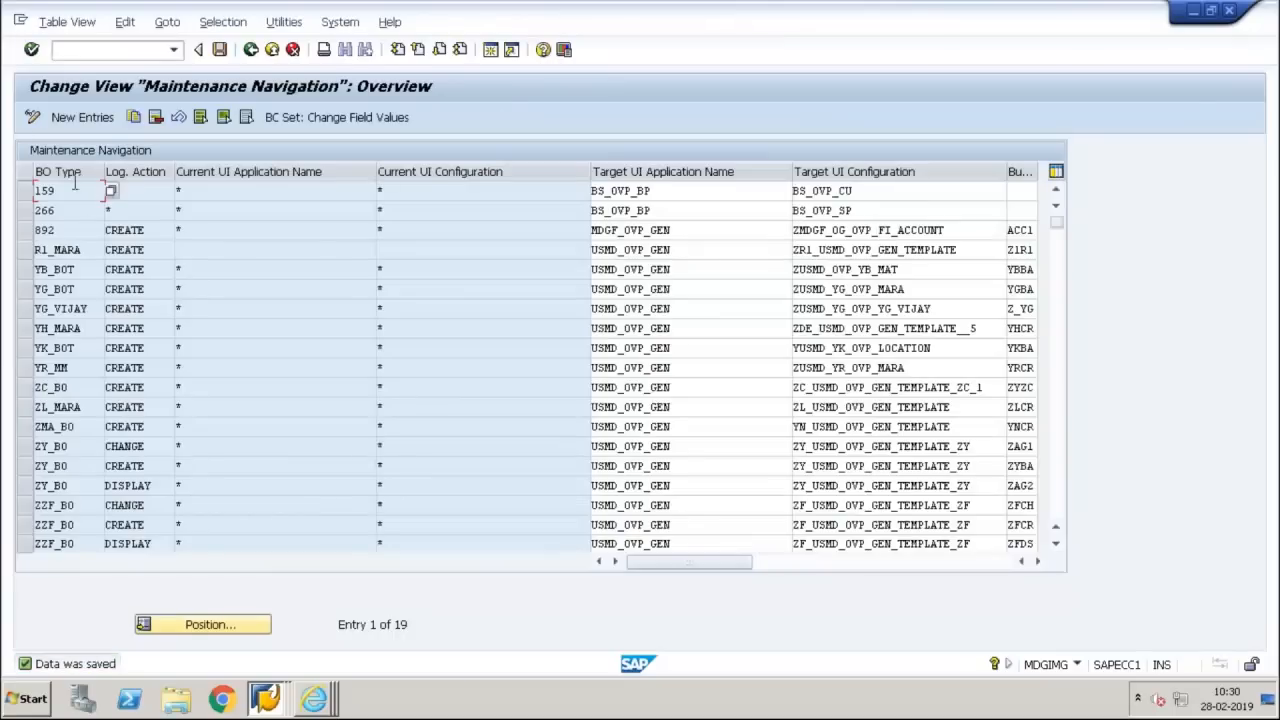
Add a new Maintenance Navigation entry with BO type Y3_MARA and logical action create
{"action": "left_click", "coordinate": [81, 118]}
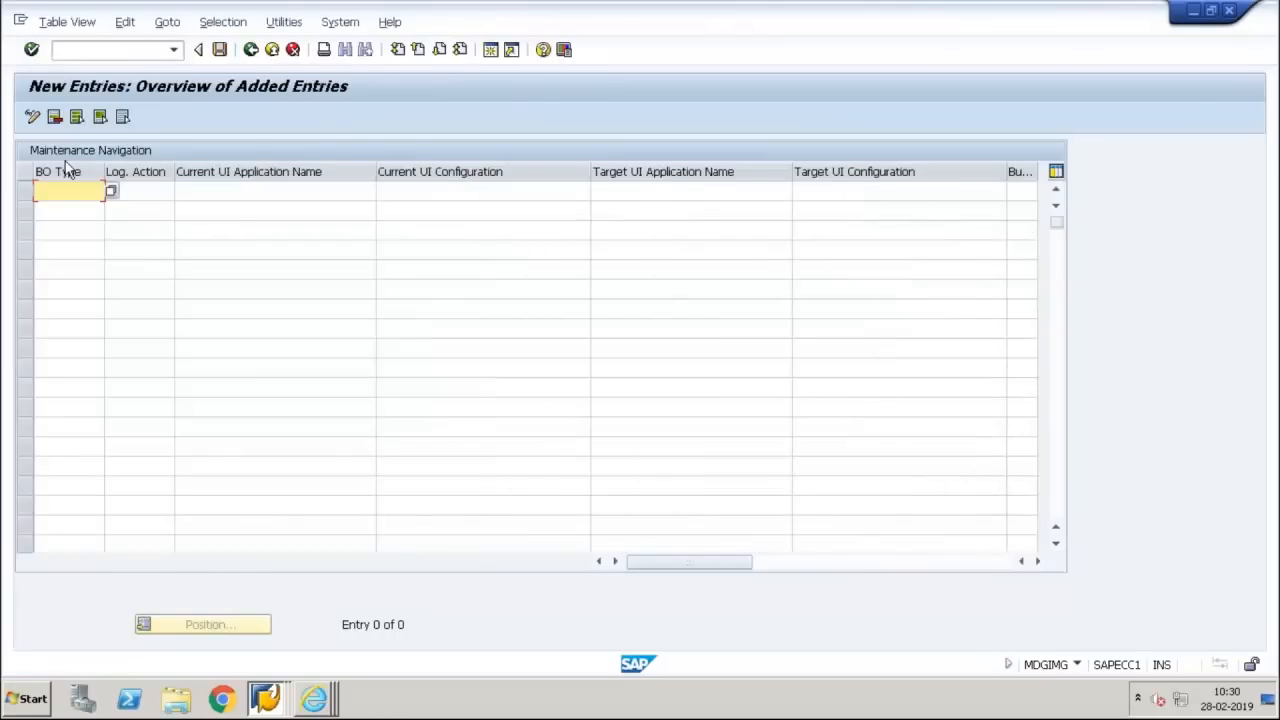
{"action": "type", "text": "Y"}
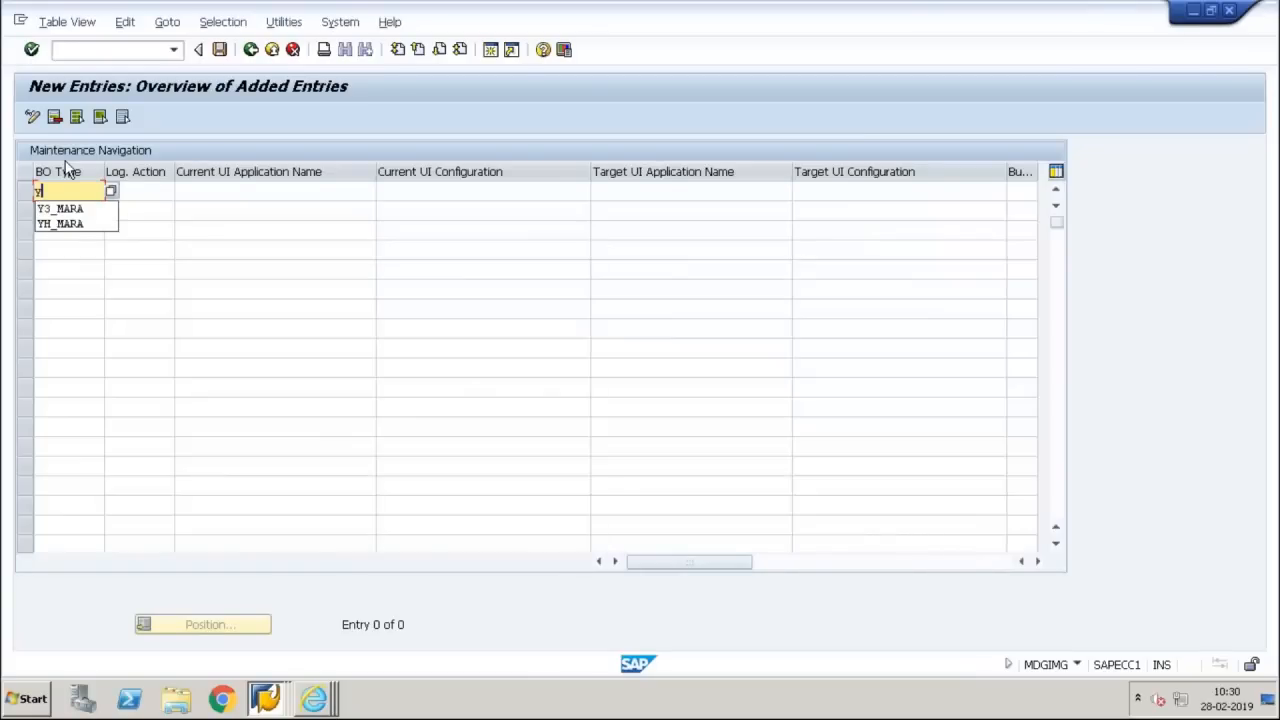
{"action": "type", "text": "3"}
{"action": "key", "text": "Down"}
{"action": "key", "text": "Return"}
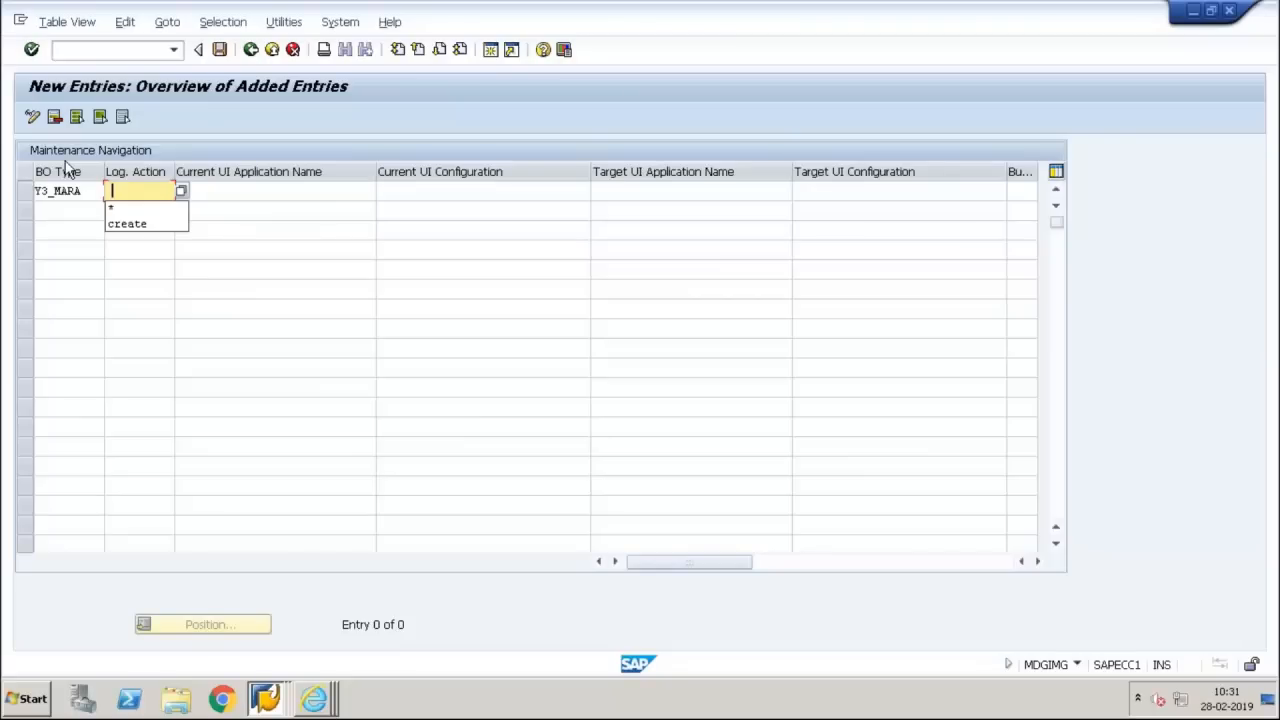
{"action": "key", "text": "Down"}
{"action": "key", "text": "Down"}
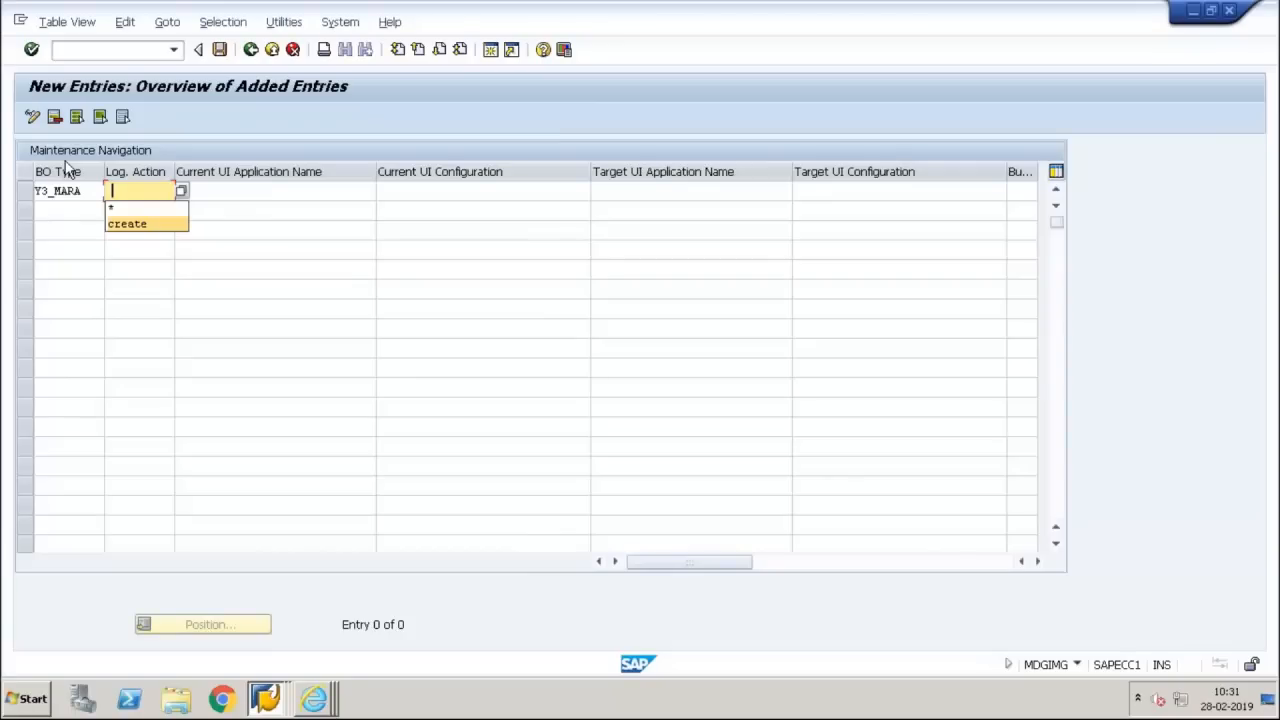
{"action": "key", "text": "Return"}
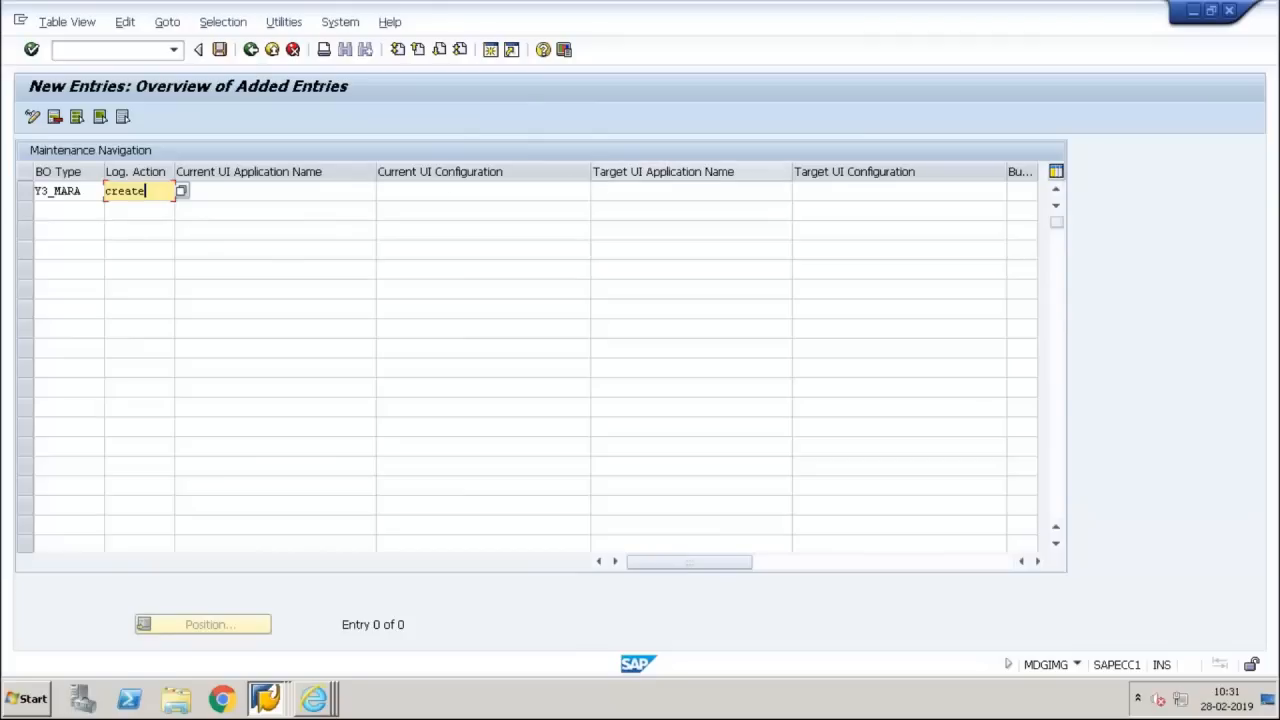
{"action": "left_click", "coordinate": [857, 194]}
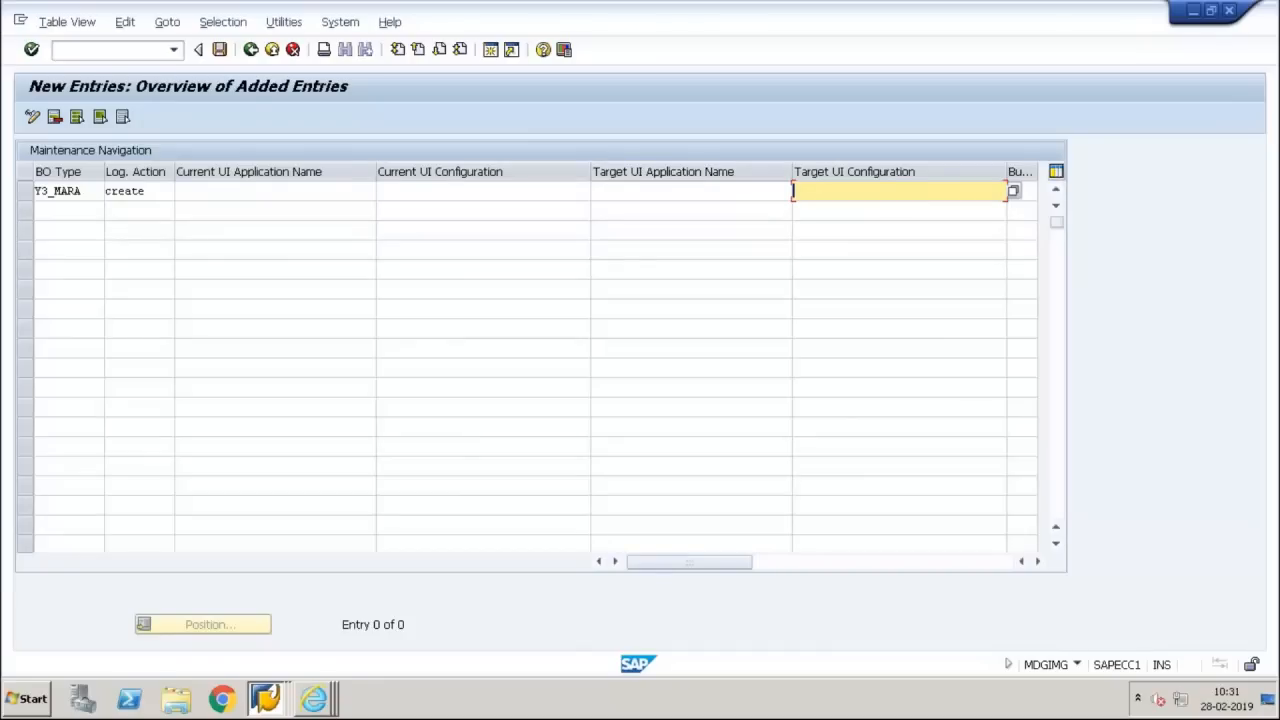
Launch NetWeaver Business Client in a new session with /onwbc and view the Search Business Partner page under Business Partner Governance
{"action": "left_click", "coordinate": [112, 44]}
{"action": "type", "text": "/onwbc"}
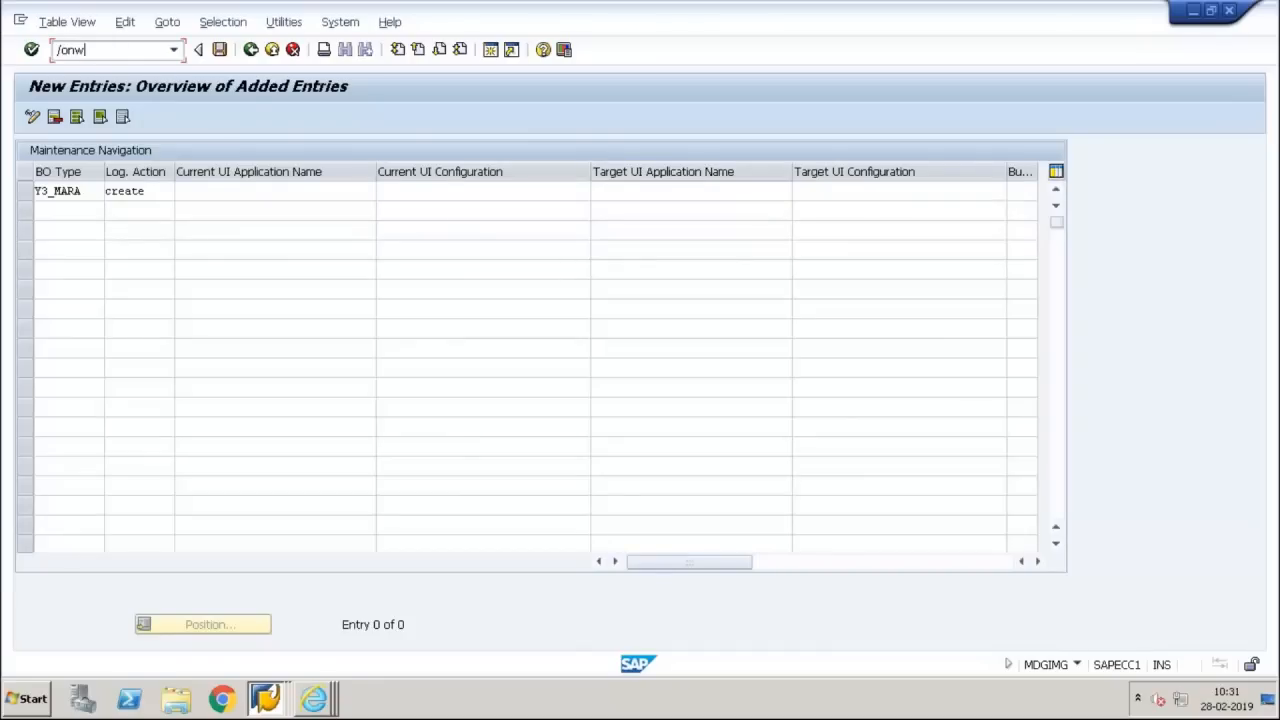
{"action": "key", "text": "Return"}
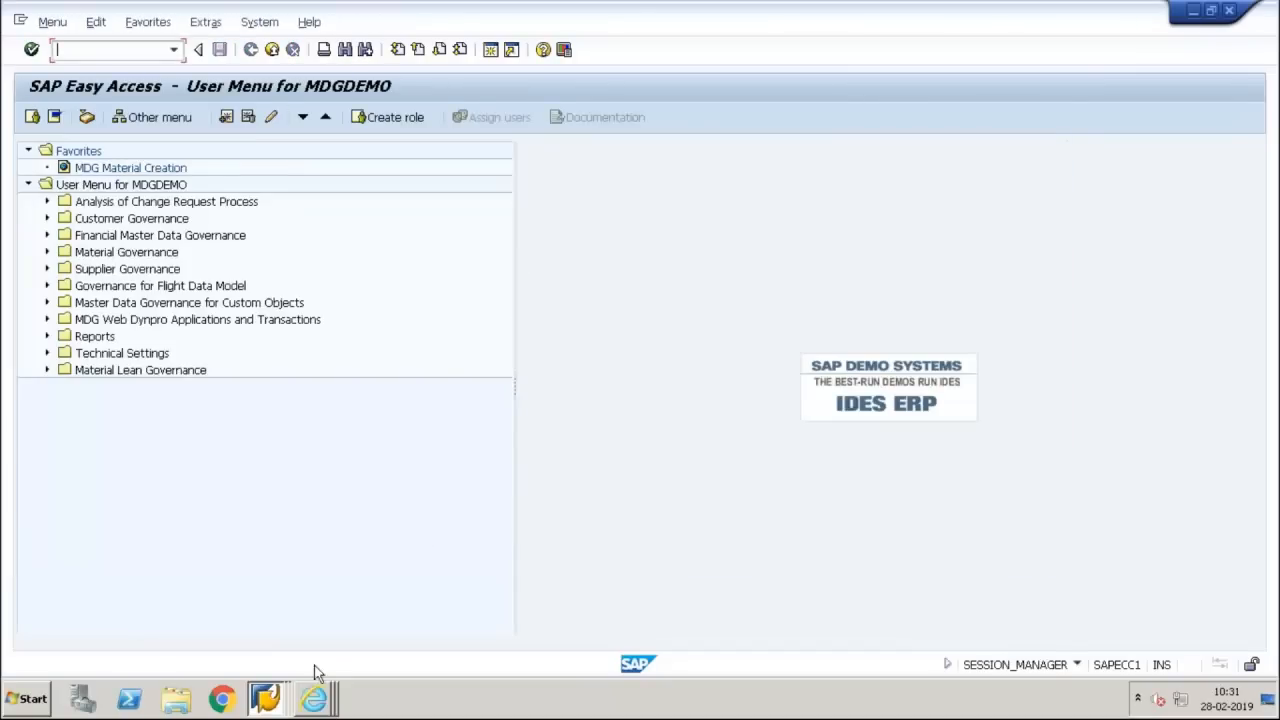
{"action": "left_click", "coordinate": [313, 698]}
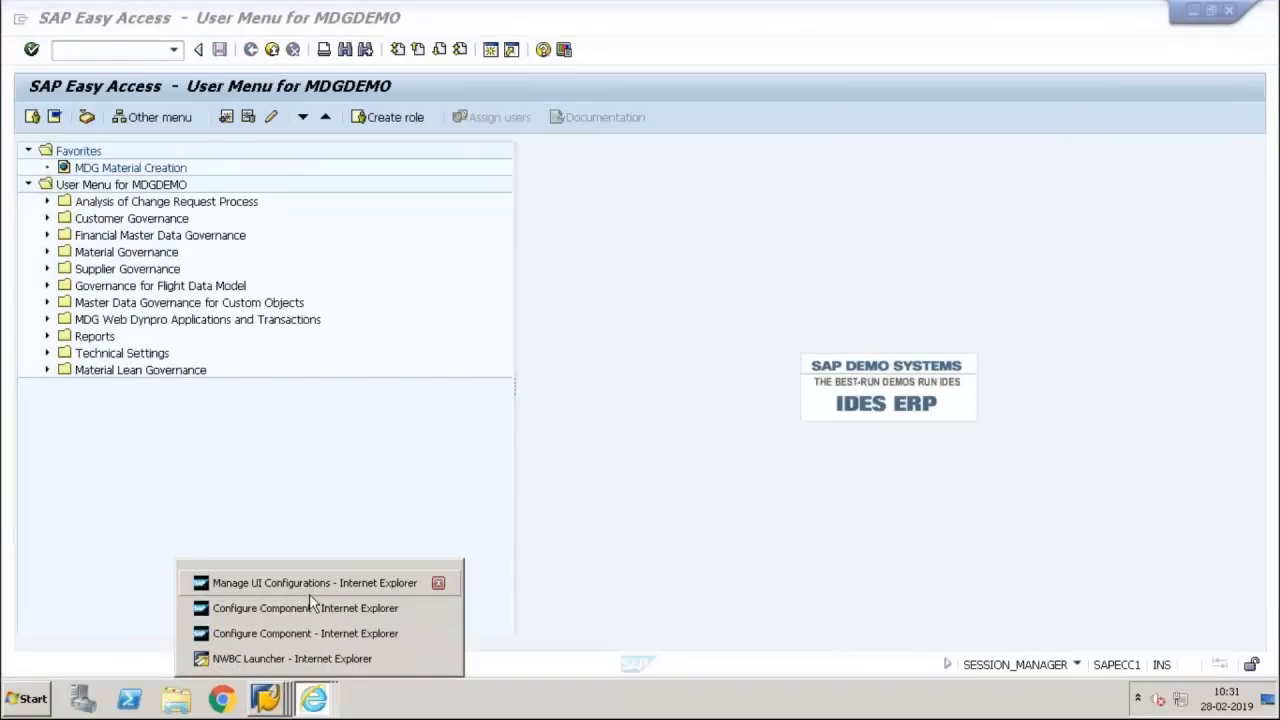
{"action": "left_click", "coordinate": [292, 658]}
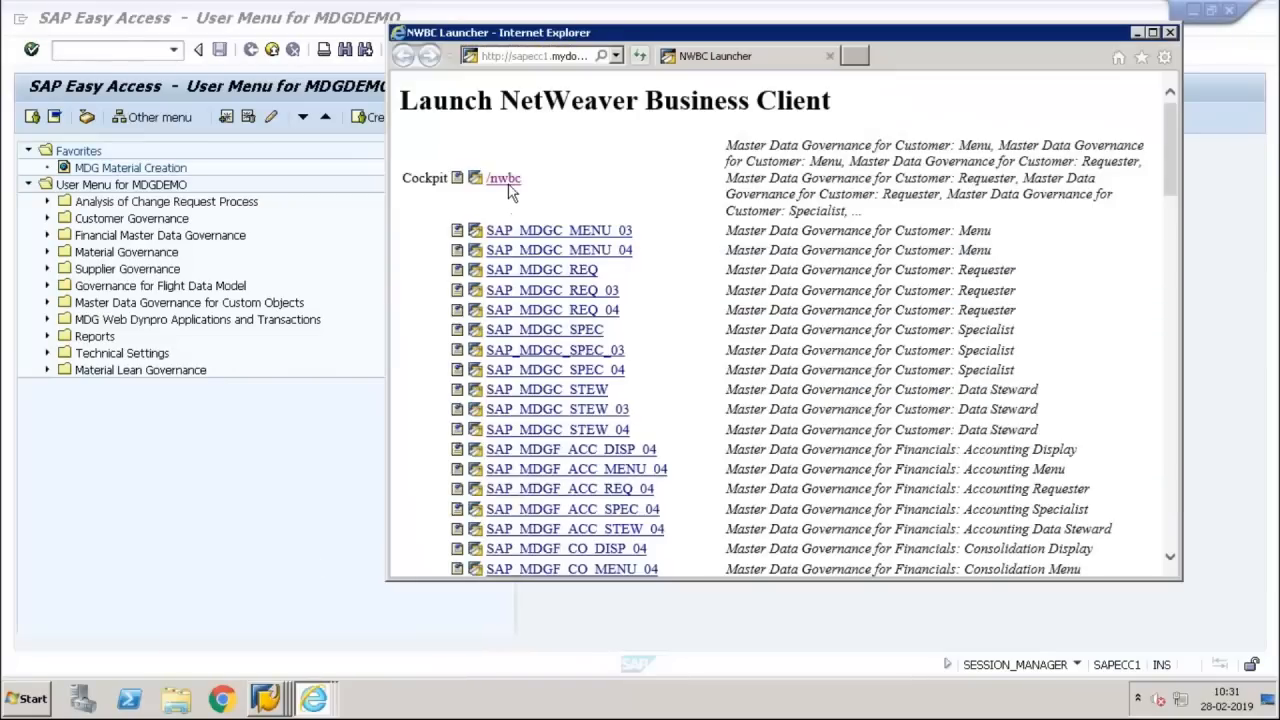
{"action": "left_click", "coordinate": [506, 180]}
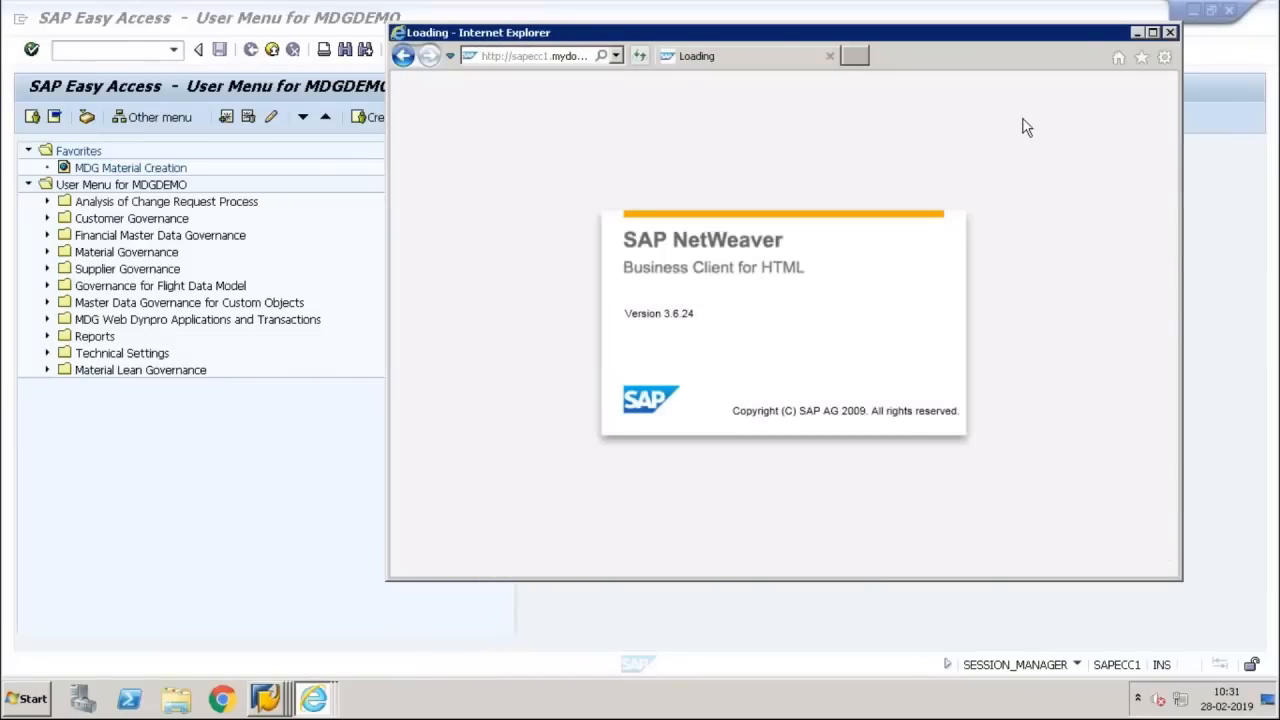
{"action": "left_click", "coordinate": [1153, 34]}
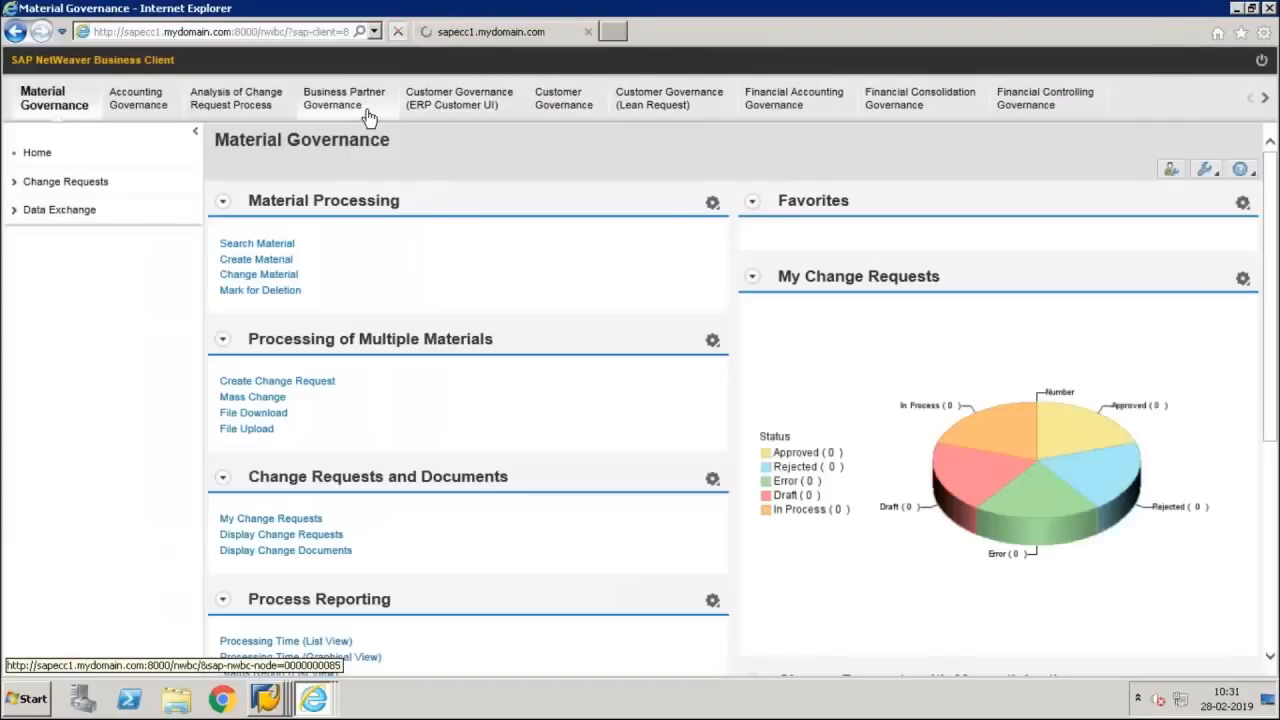
{"action": "left_click", "coordinate": [366, 114]}
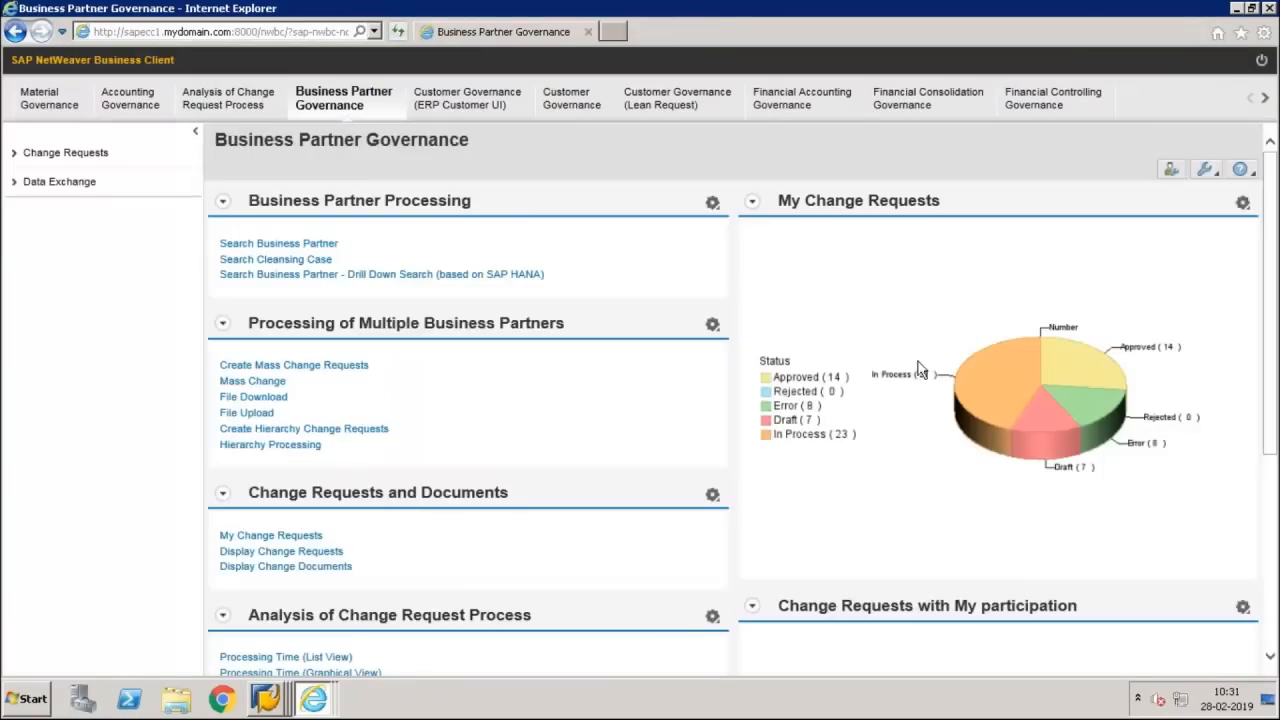
{"action": "left_click", "coordinate": [285, 244]}
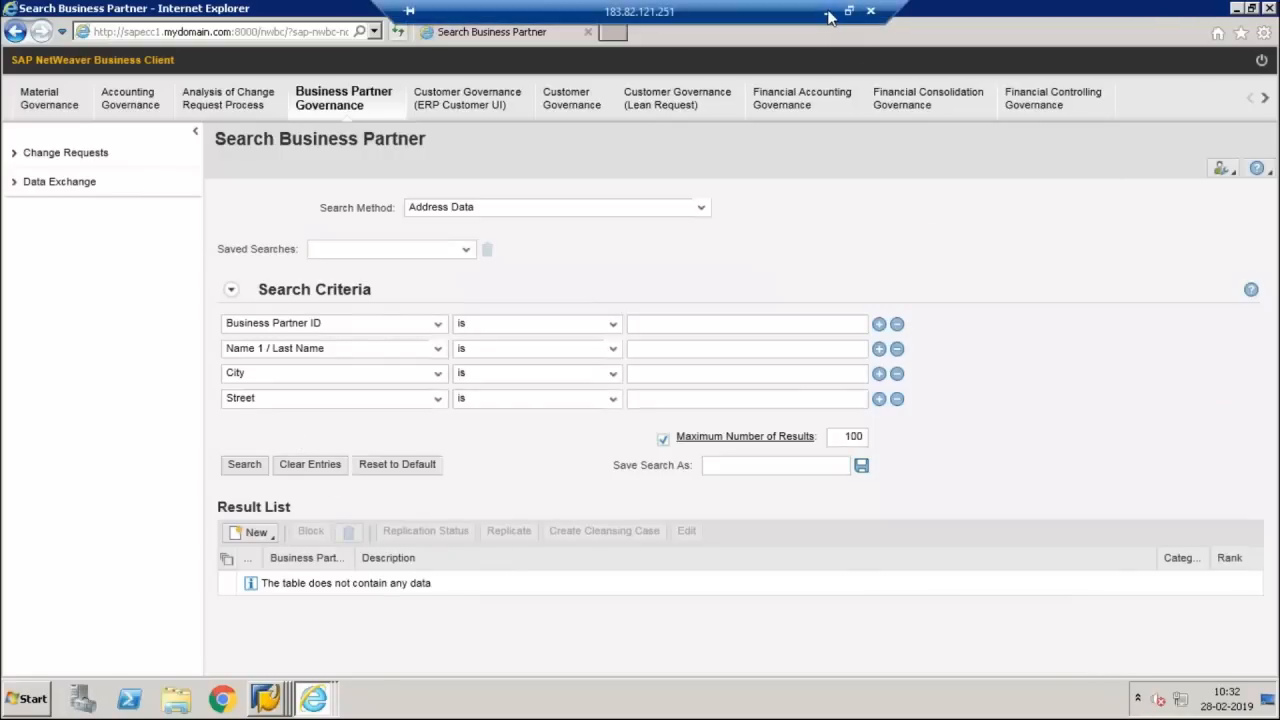
Switch back to SAP GUI and return to the unfinished new Y3_MARA entry in Maintenance Navigation
{"action": "left_click", "coordinate": [828, 12]}
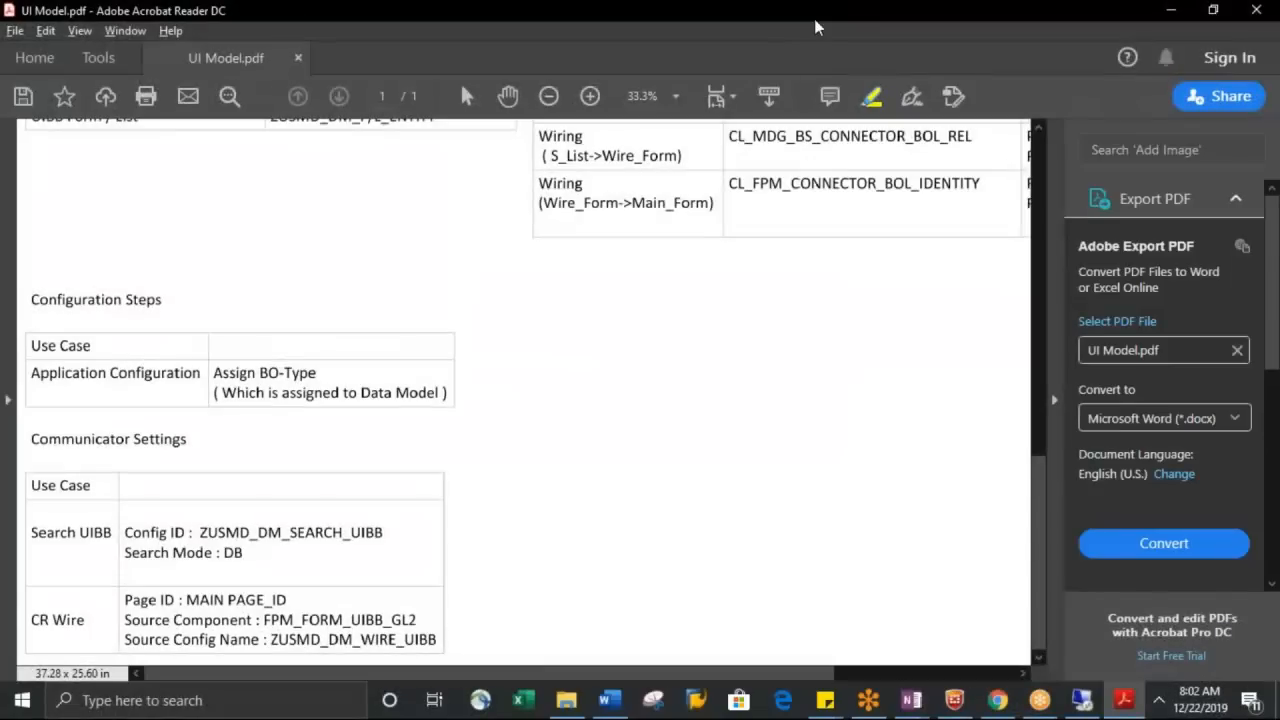
{"action": "left_click", "coordinate": [1094, 704]}
{"action": "key", "text": "alt+Tab"}
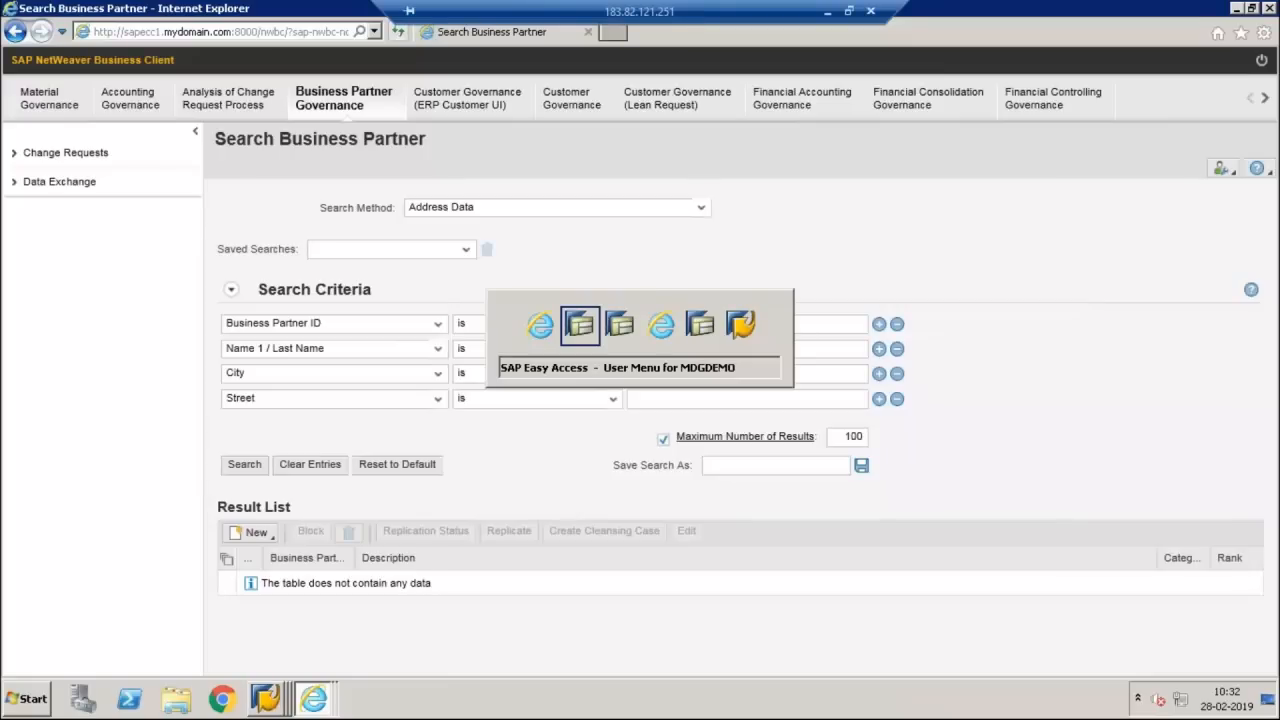
{"action": "key", "text": "alt+Tab"}
{"action": "key", "text": "alt+Tab"}
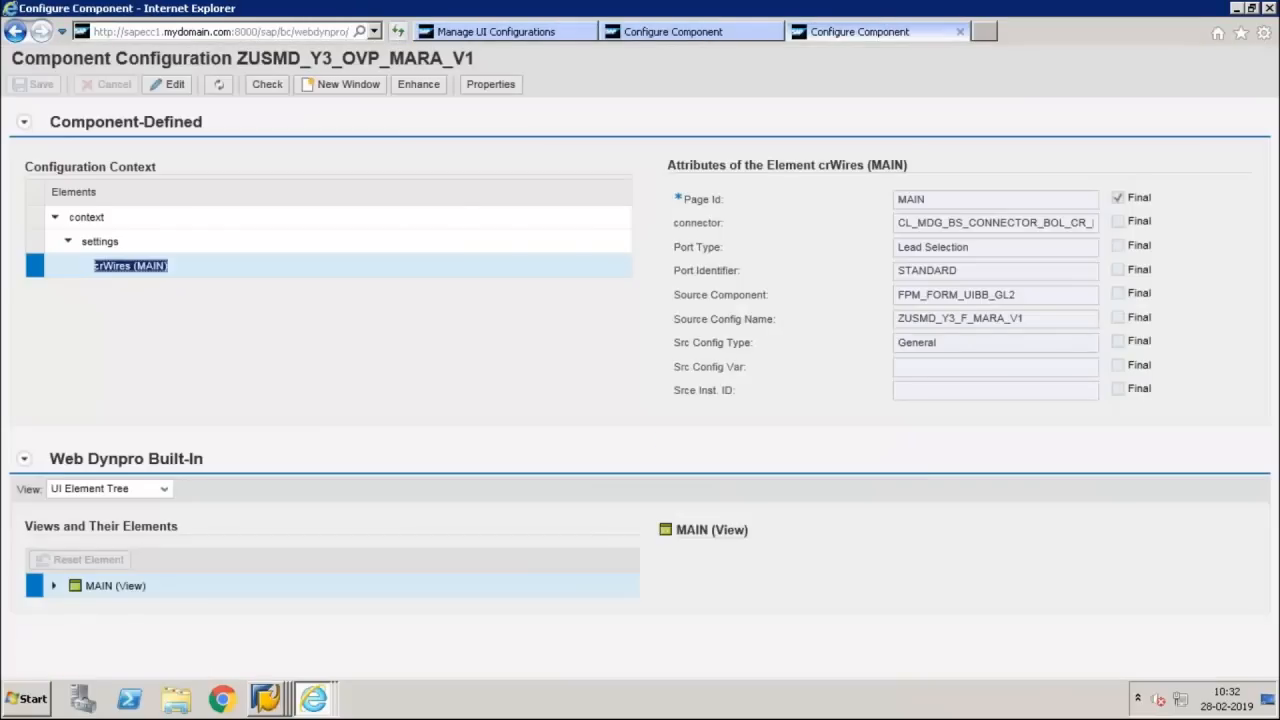
{"action": "key", "text": "alt+Tab"}
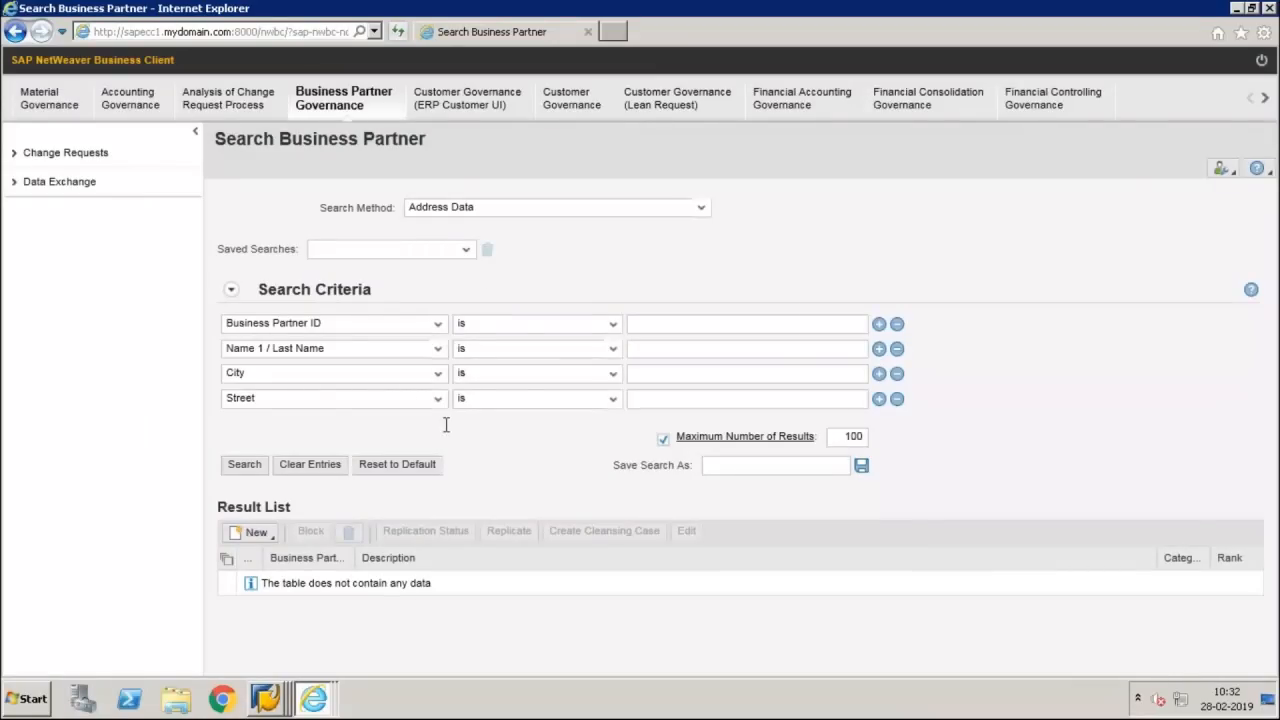
{"action": "key", "text": "alt+Tab"}
{"action": "key", "text": "alt+Tab"}
{"action": "key", "text": "alt+Tab"}
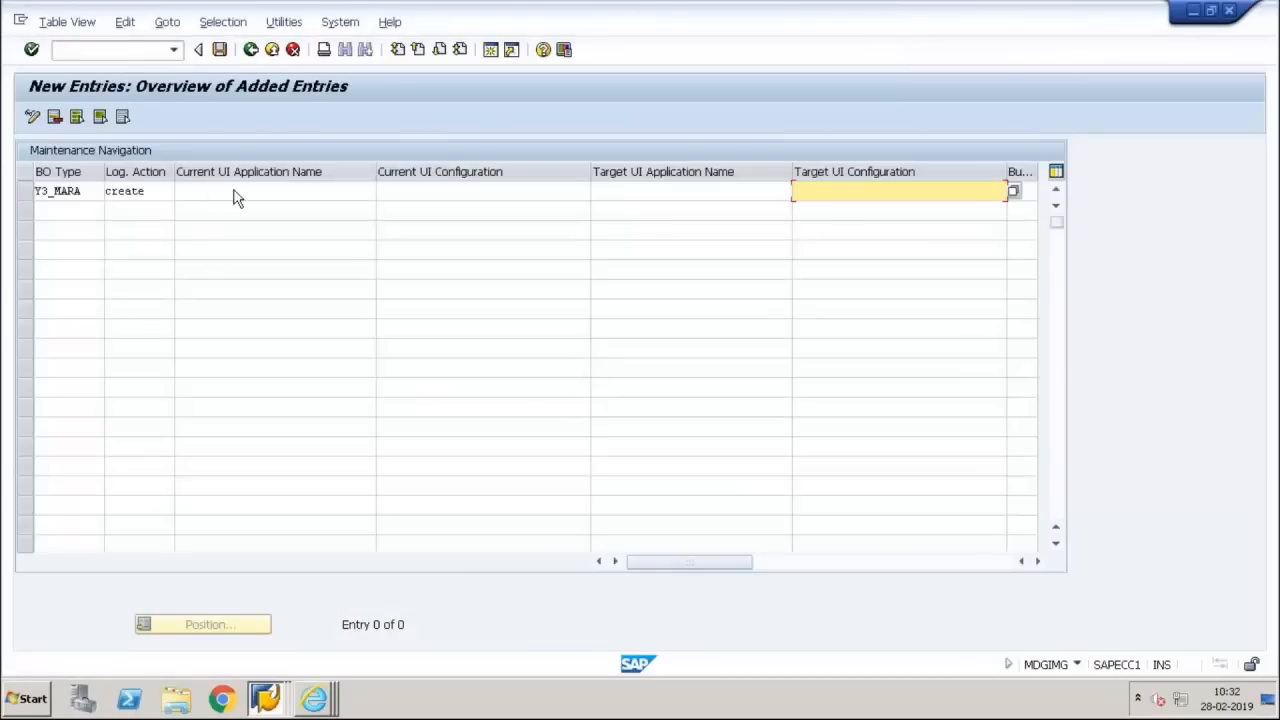
Set the target UI application name of the Y3_MARA entry to USMD_OVP_GEN from its possible values
{"action": "left_click", "coordinate": [226, 193]}
{"action": "left_click", "coordinate": [653, 190]}
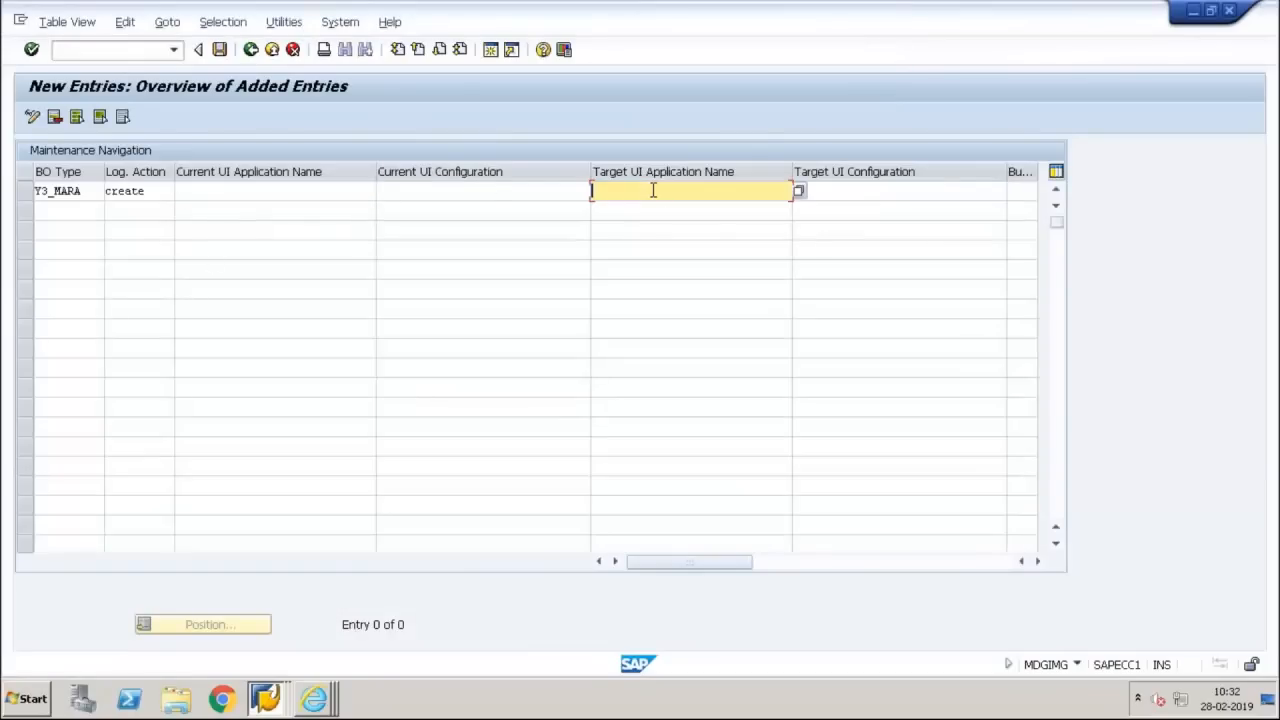
{"action": "key", "text": "F4"}
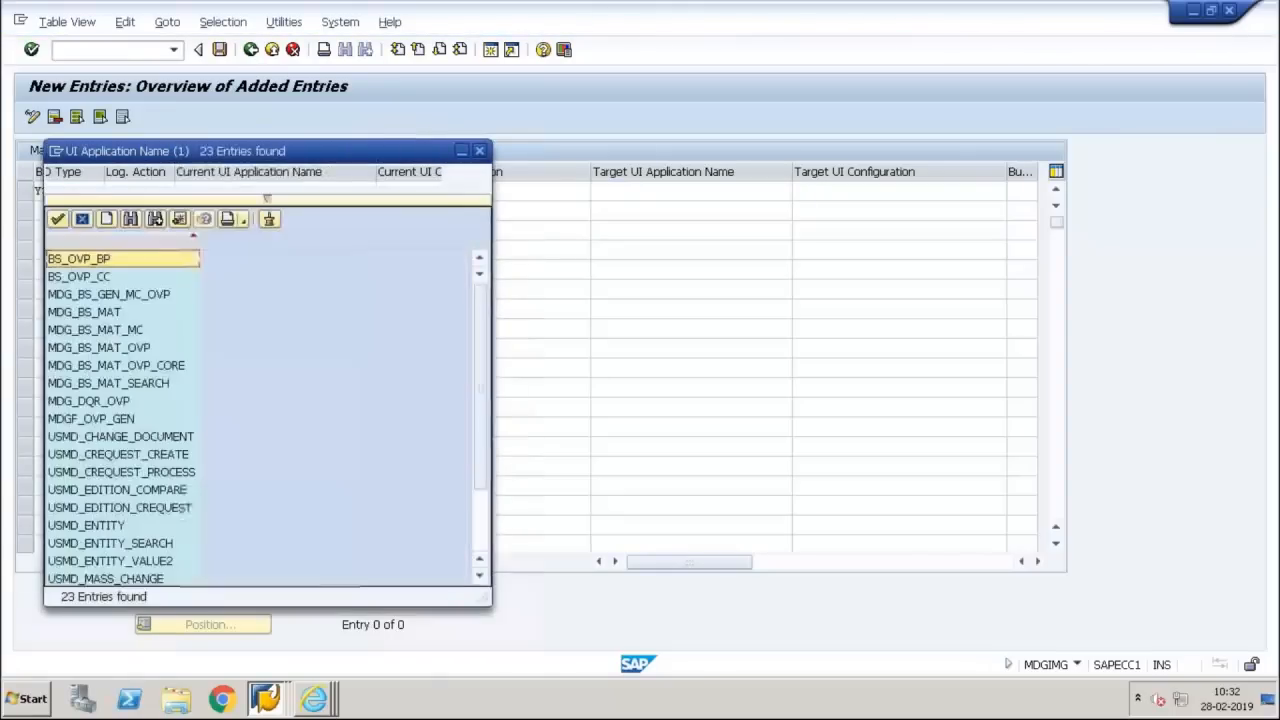
{"action": "key", "text": "Page_Down"}
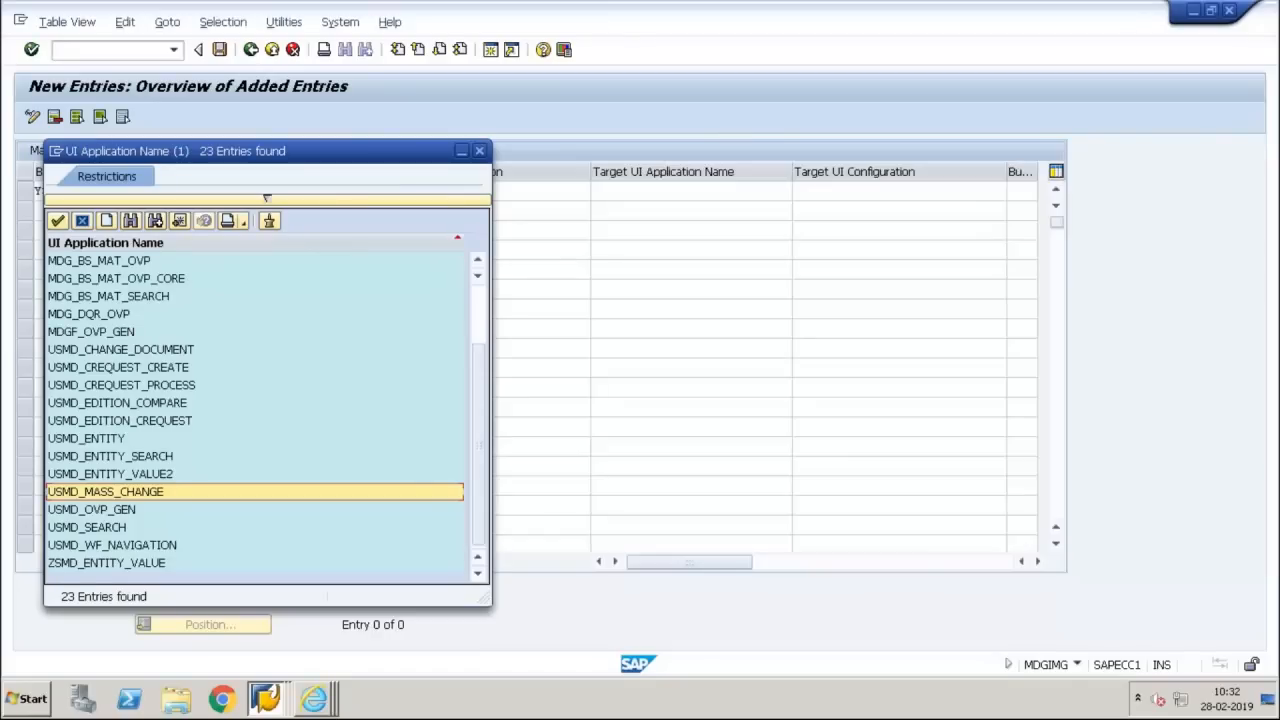
{"action": "key", "text": "Down"}
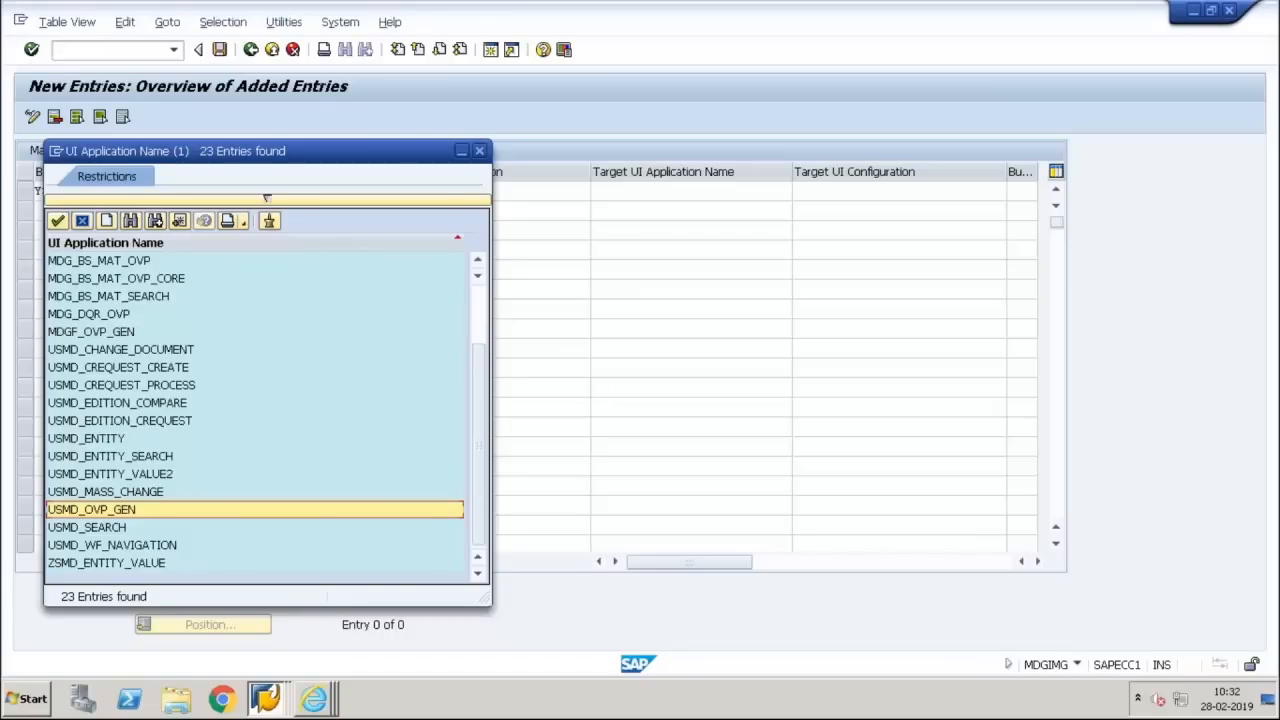
{"action": "key", "text": "Return"}
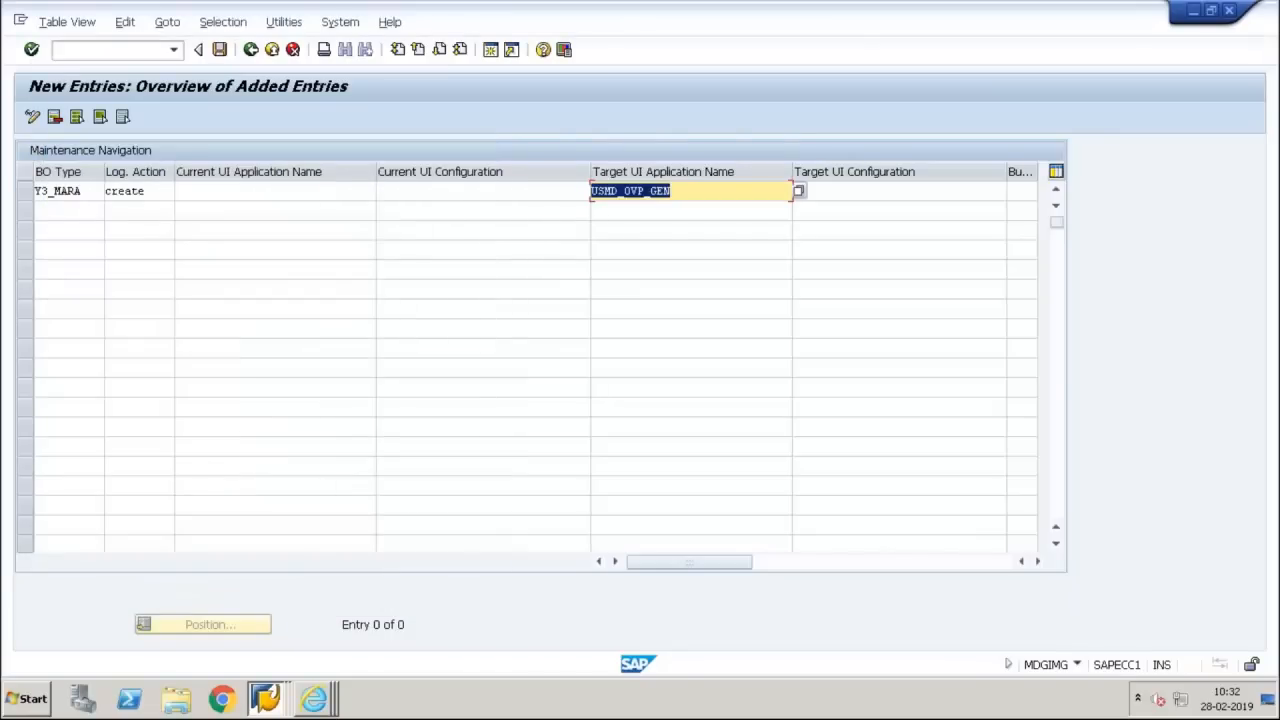
Set the target UI configuration of the Y3_MARA entry to ZUSMD_Y3_OVP_MARA_V1 from its possible values
{"action": "key", "text": "Tab"}
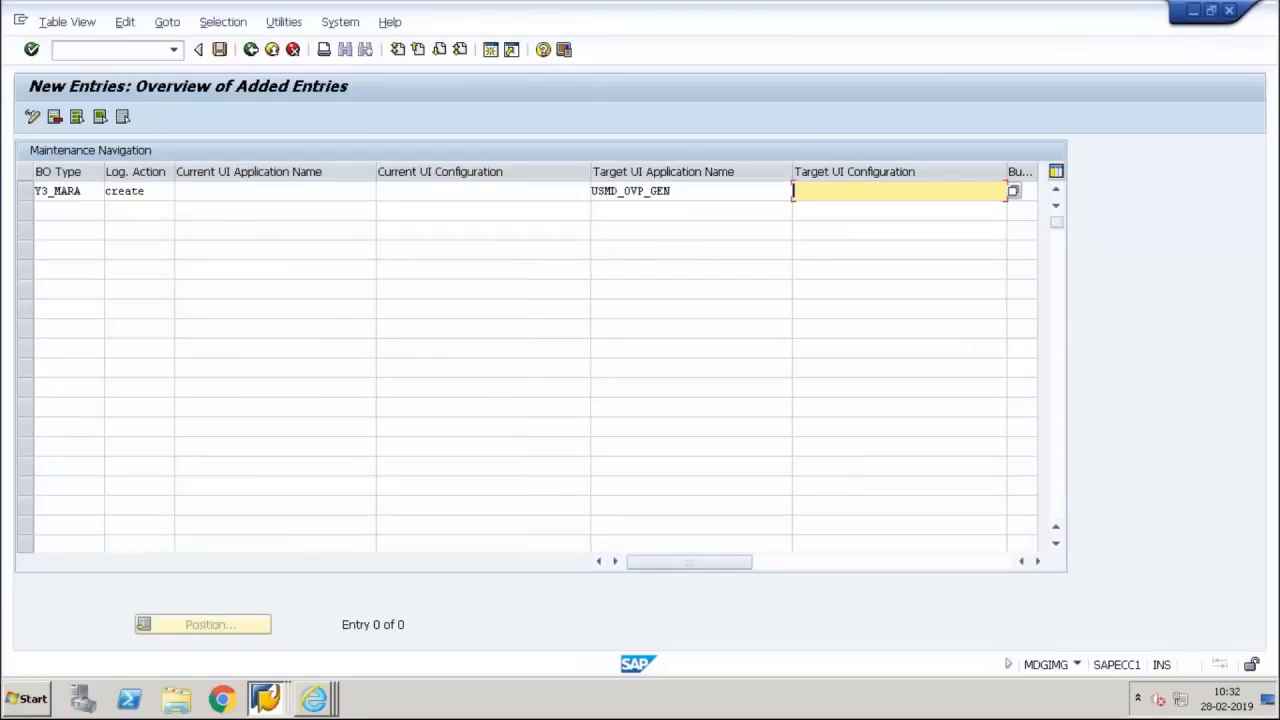
{"action": "key", "text": "F4"}
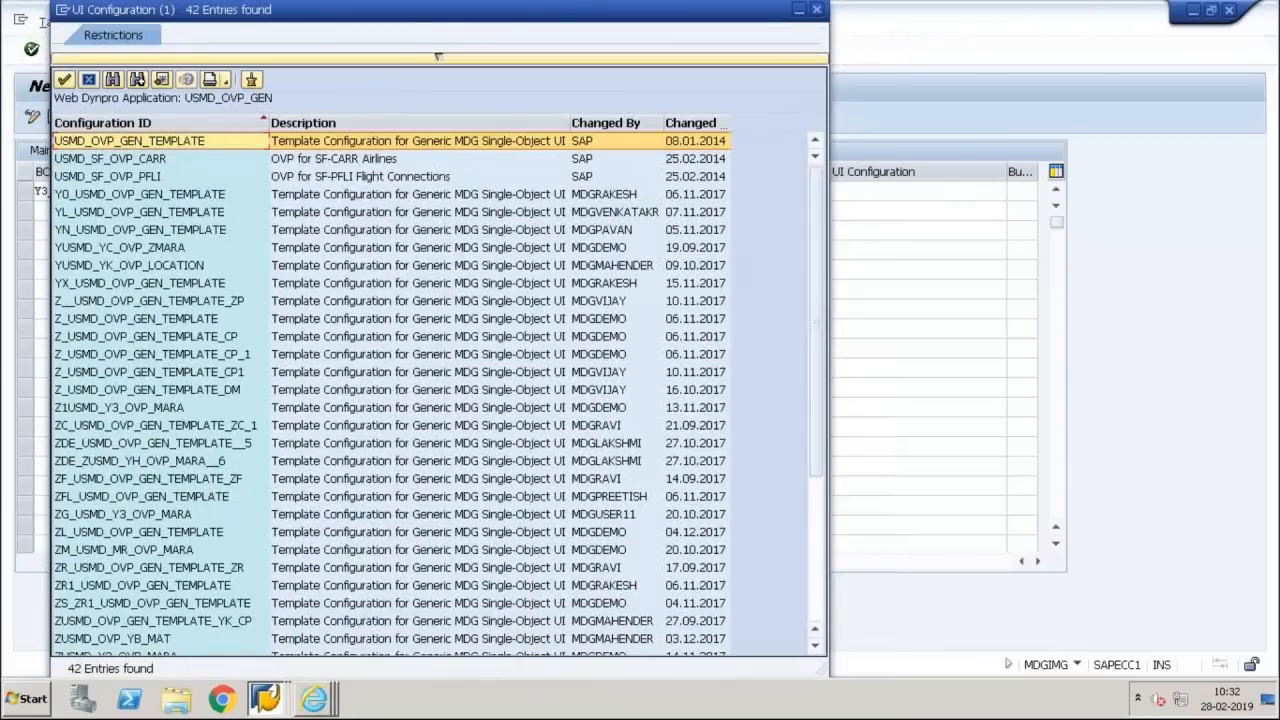
{"action": "key", "text": "Down"}
{"action": "key", "text": "Down"}
{"action": "key", "text": "Down"}
{"action": "key", "text": "Down"}
{"action": "key", "text": "Down"}
{"action": "key", "text": "Down"}
{"action": "key", "text": "Down"}
{"action": "key", "text": "Down"}
{"action": "key", "text": "Down"}
{"action": "key", "text": "Down"}
{"action": "key", "text": "Down"}
{"action": "key", "text": "Down"}
{"action": "key", "text": "Down"}
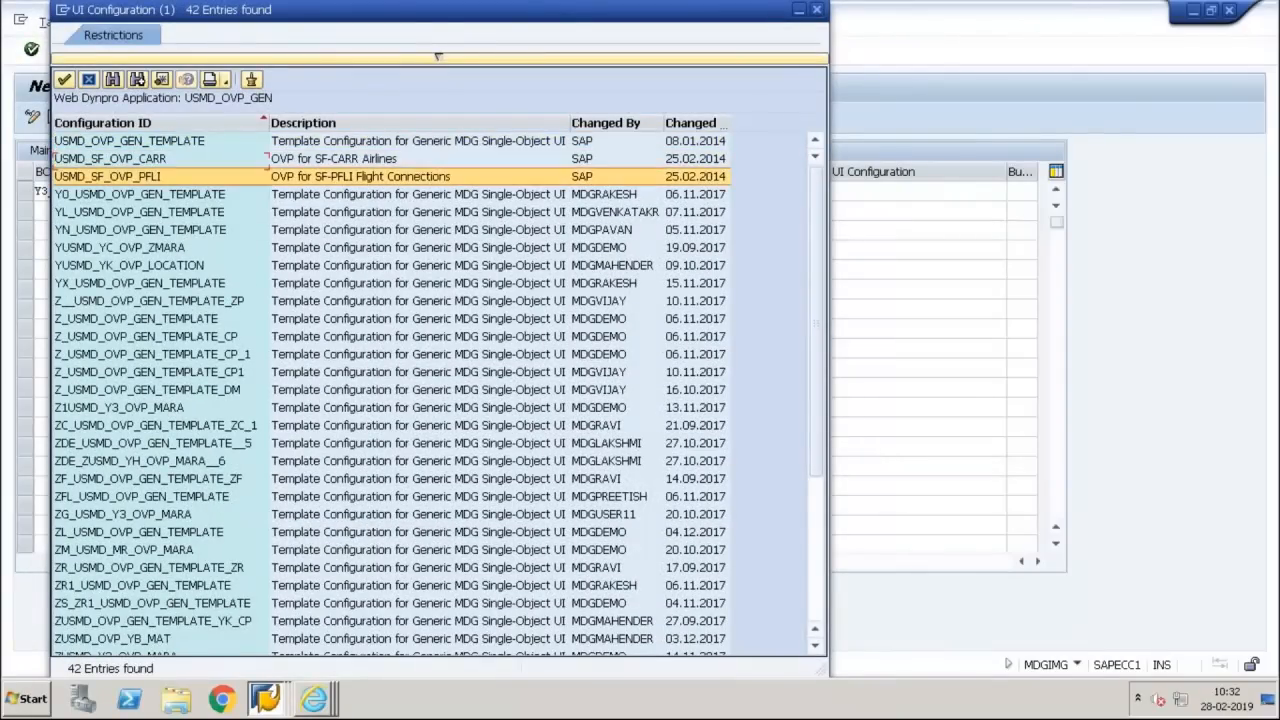
{"action": "key", "text": "Down"}
{"action": "key", "text": "Down"}
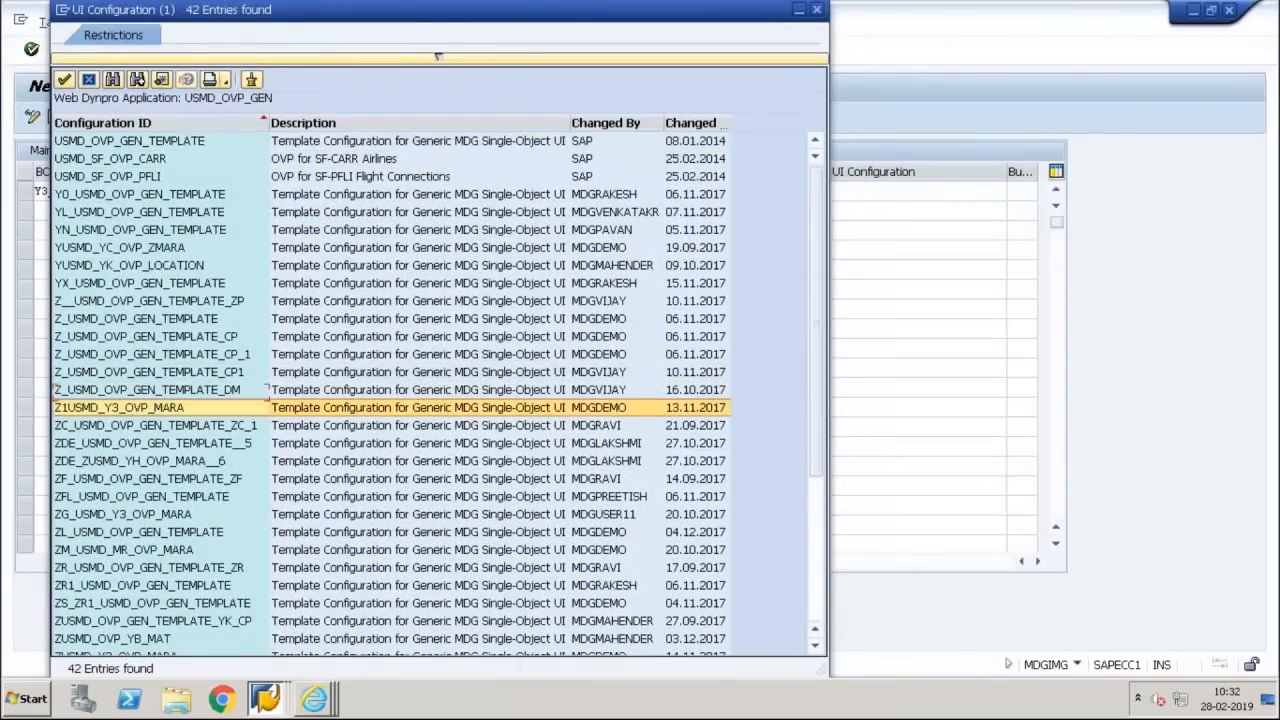
{"action": "key", "text": "Down"}
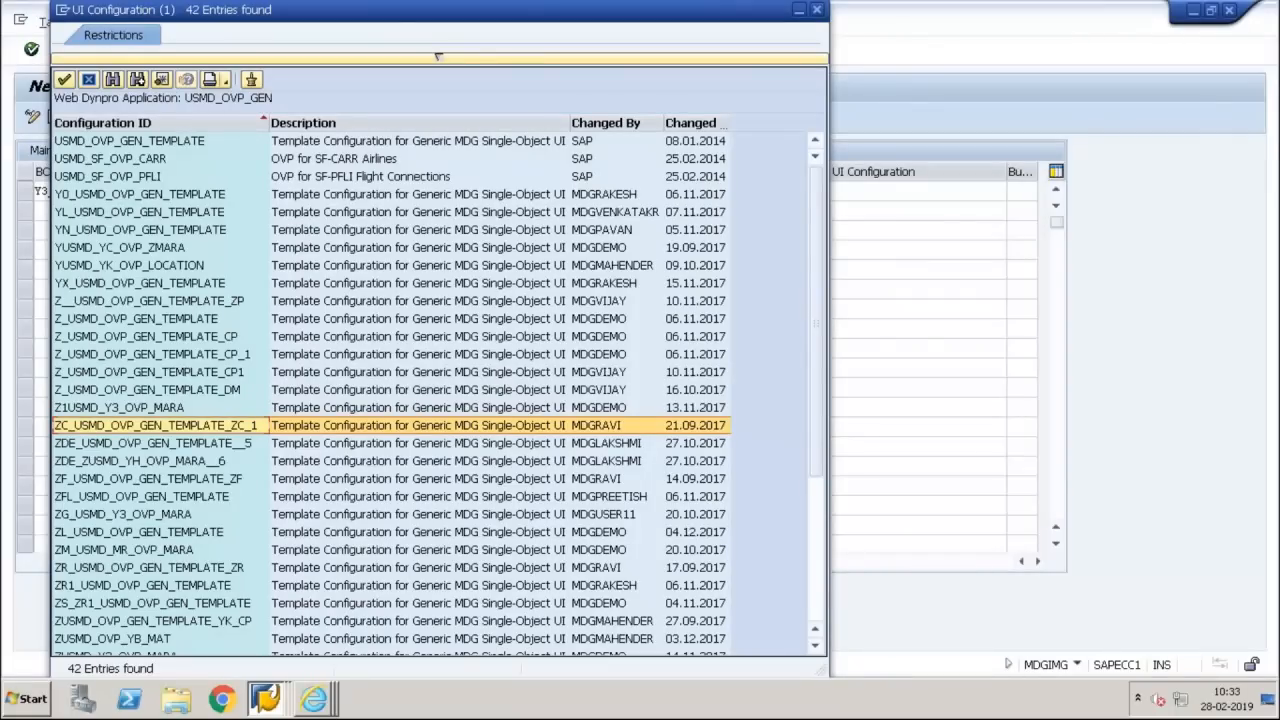
{"action": "key", "text": "Page_Down"}
{"action": "key", "text": "Up"}
{"action": "key", "text": "Up"}
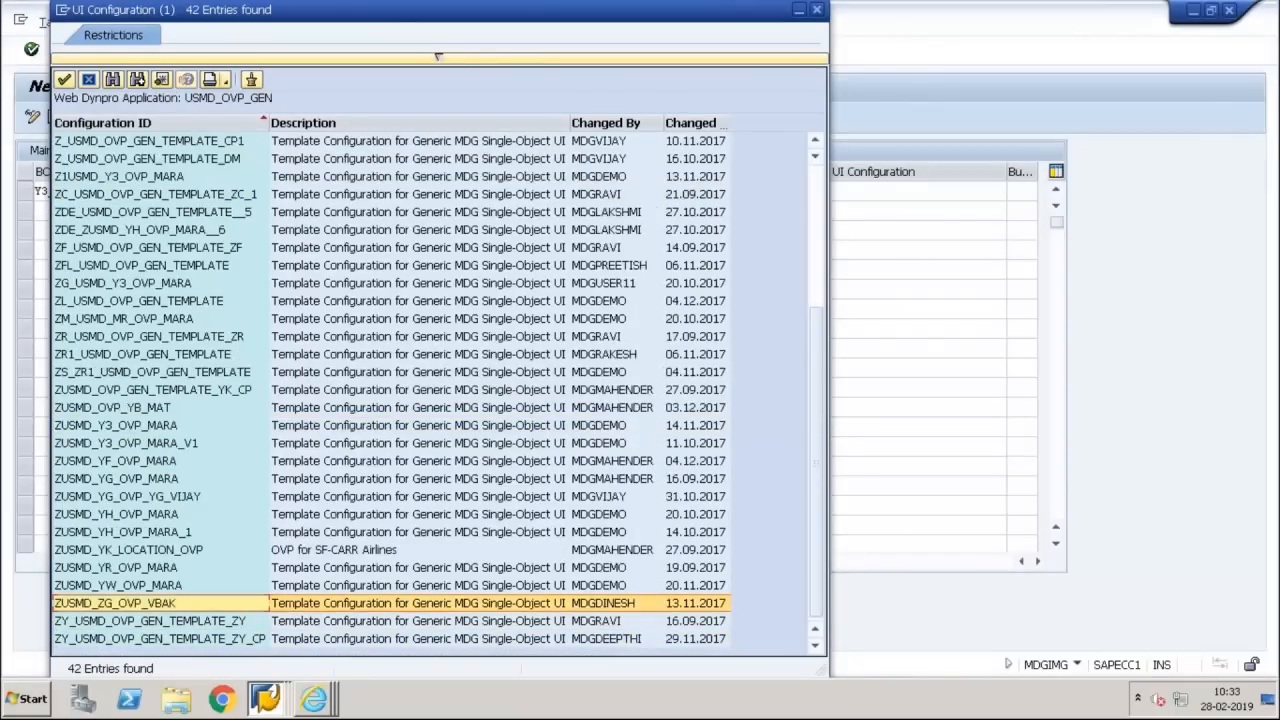
{"action": "key", "text": "Up"}
{"action": "key", "text": "Up"}
{"action": "key", "text": "Up"}
{"action": "key", "text": "Up"}
{"action": "key", "text": "Up"}
{"action": "key", "text": "Up"}
{"action": "key", "text": "Up"}
{"action": "key", "text": "Up"}
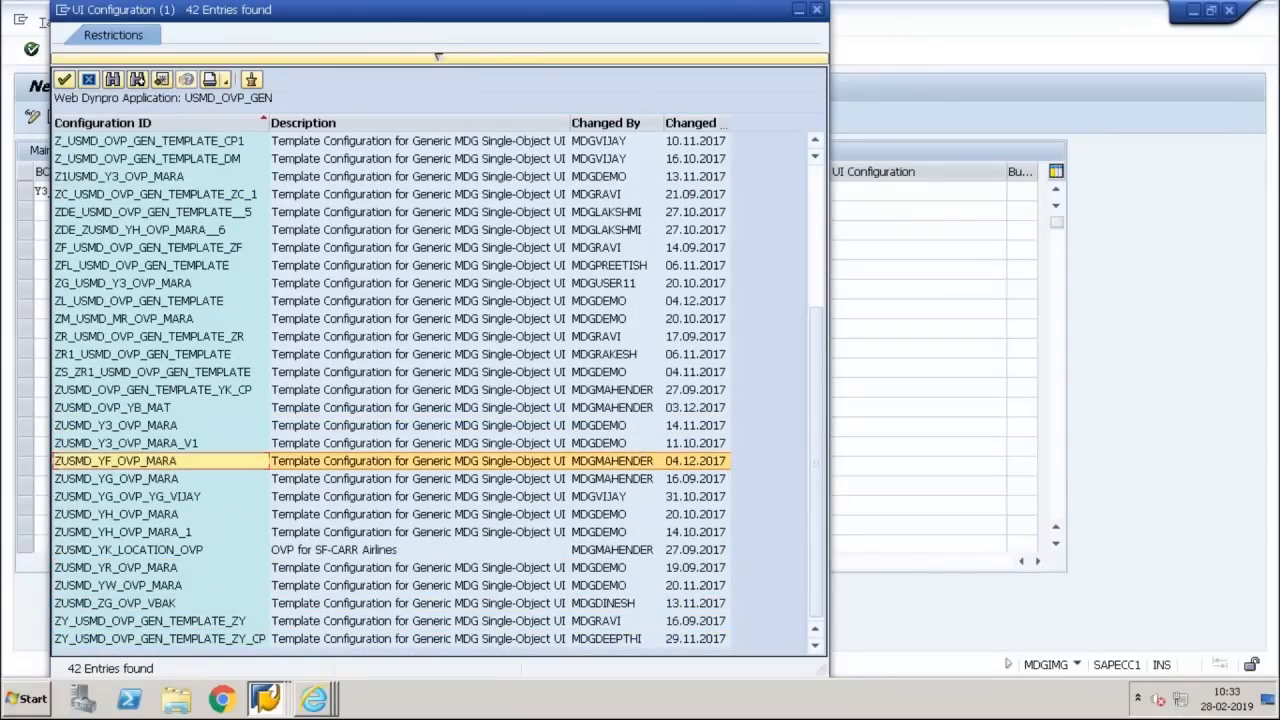
{"action": "key", "text": "Up"}
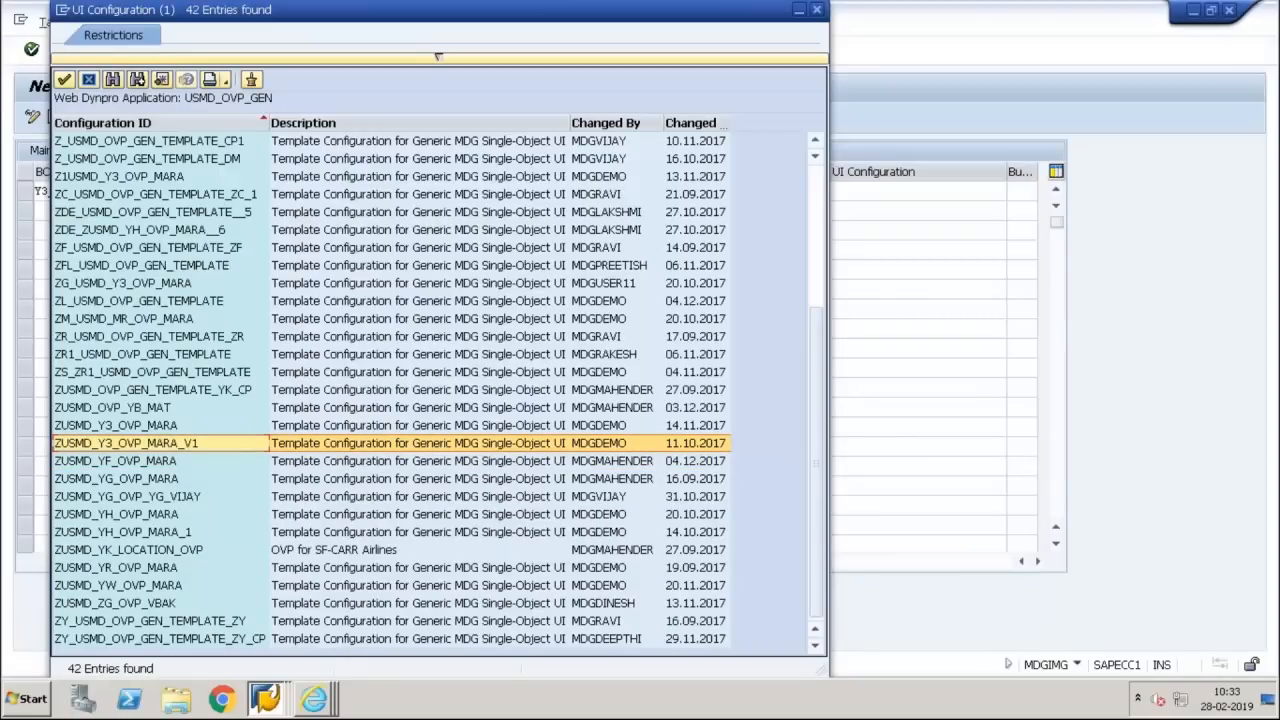
{"action": "key", "text": "Return"}
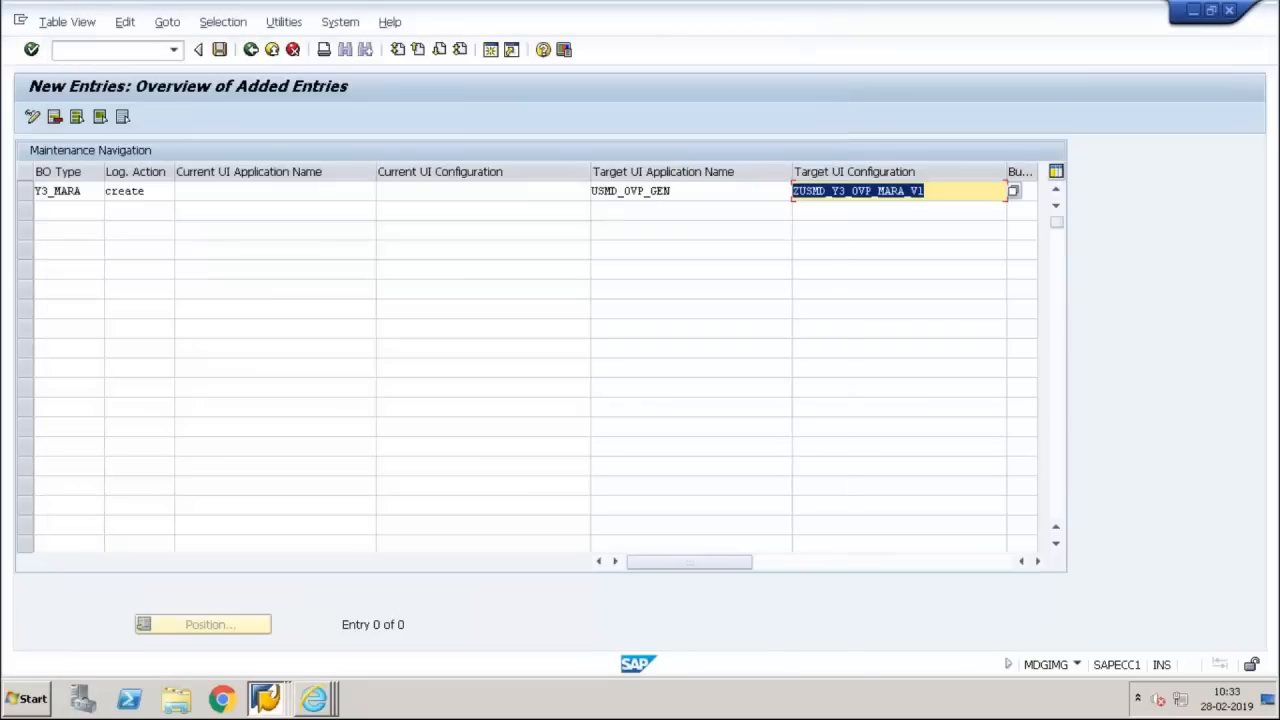
{"action": "key", "text": "Return"}
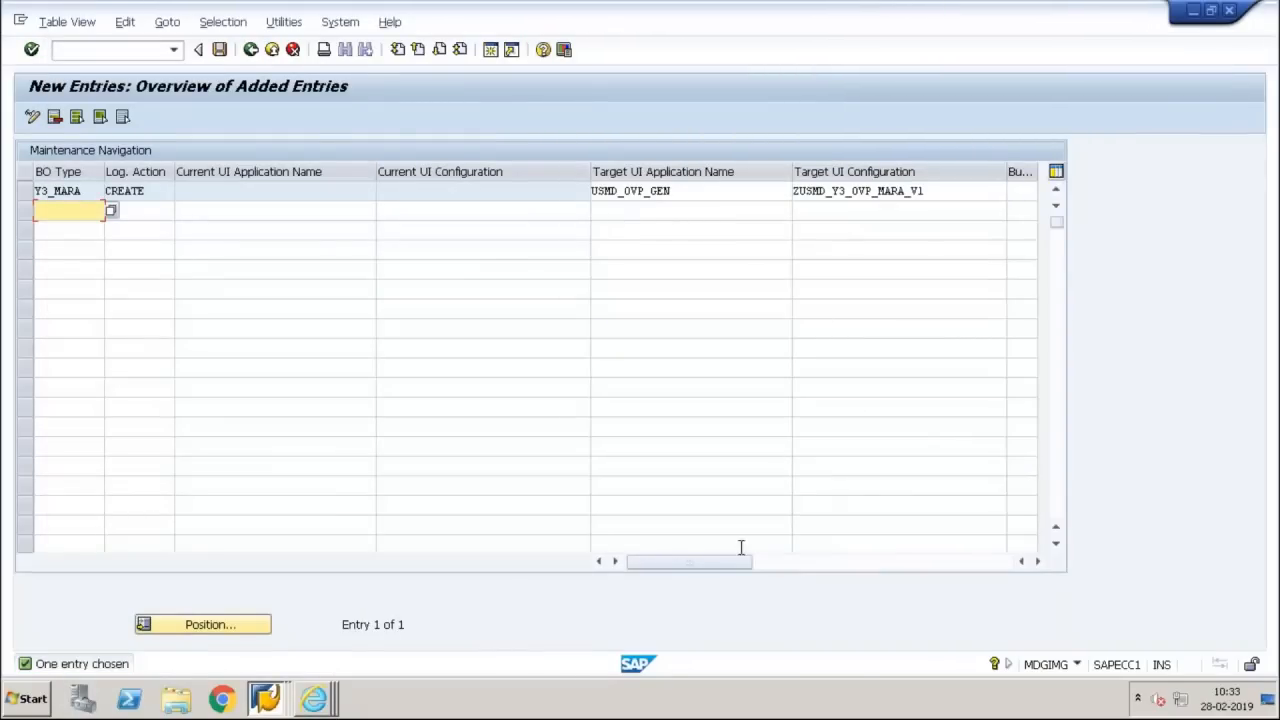
Assign business activity MM01 to the Y3_MARA Maintenance Navigation entry and save it
{"action": "left_click_drag", "start_coordinate": [714, 565], "coordinate": [855, 565]}
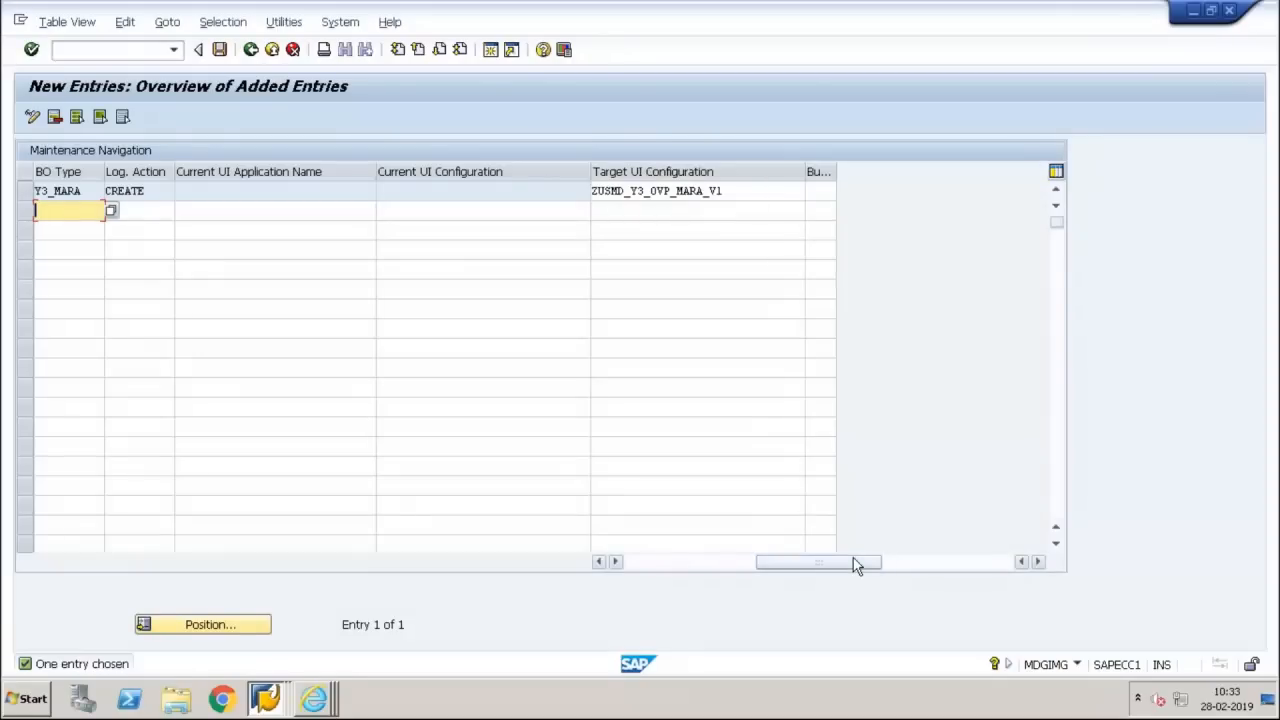
{"action": "left_click", "coordinate": [815, 191]}
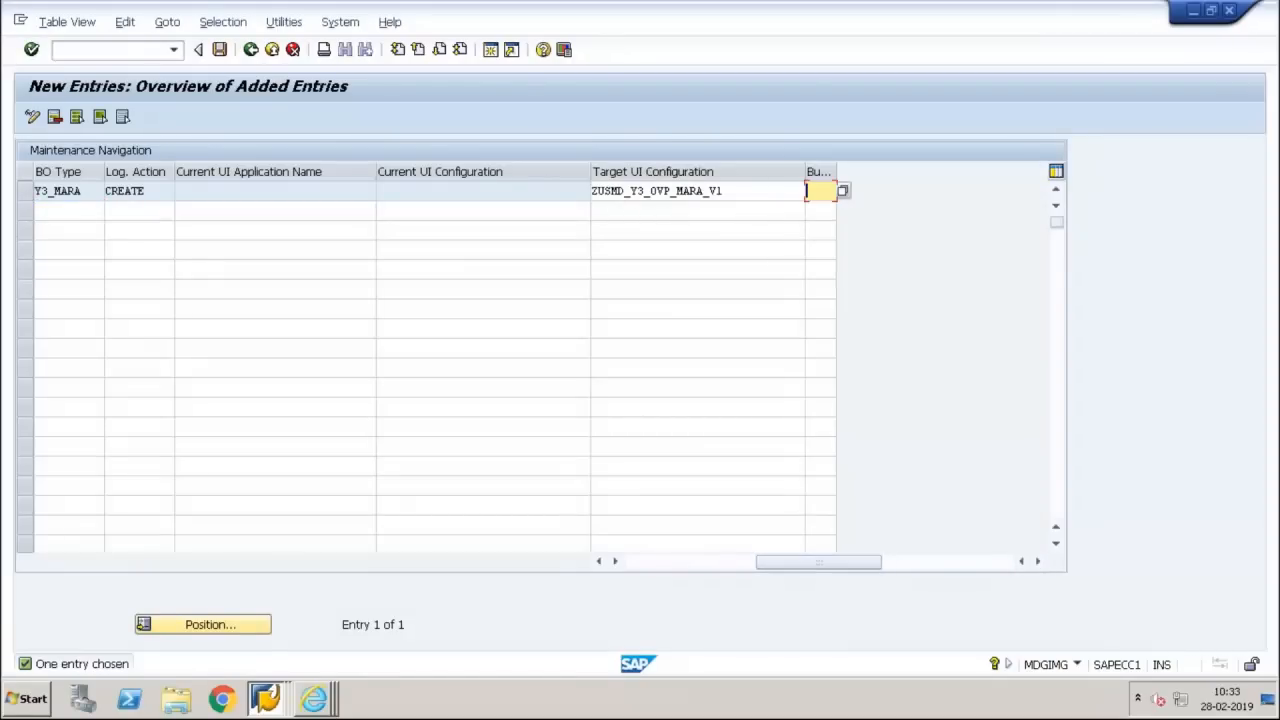
{"action": "type", "text": "MM01"}
{"action": "key", "text": "Return"}
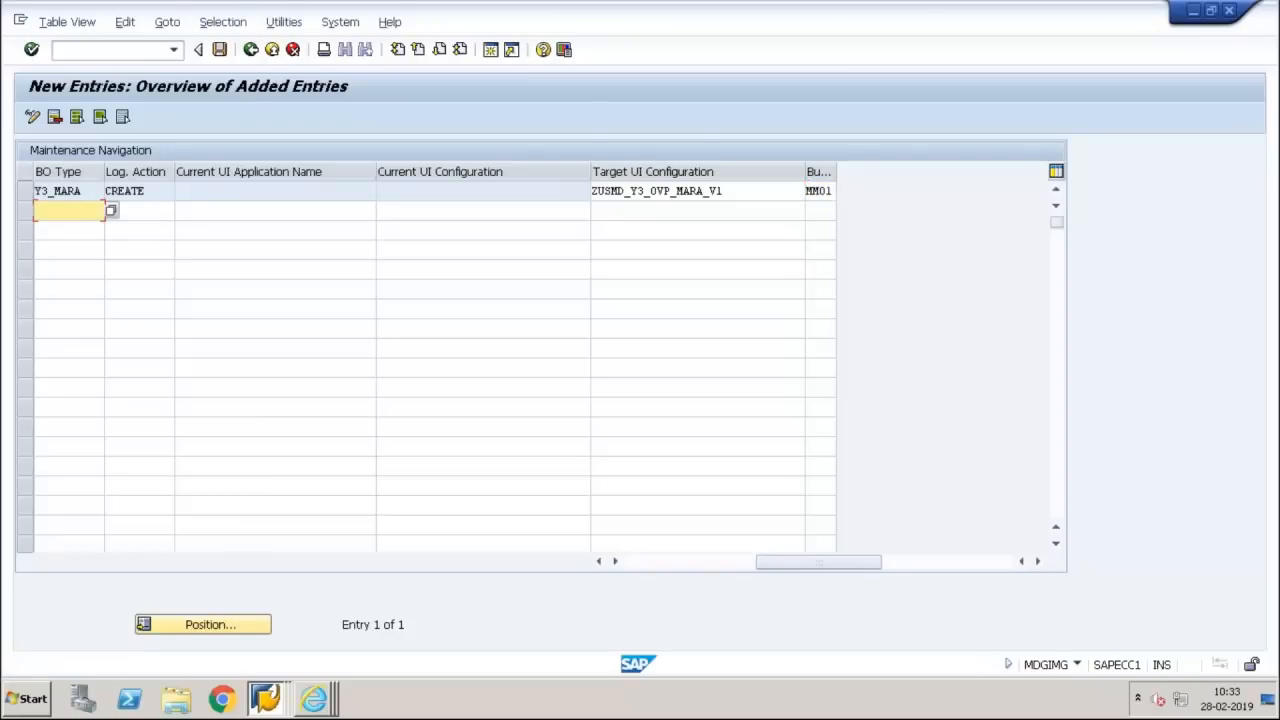
{"action": "left_click", "coordinate": [220, 51]}
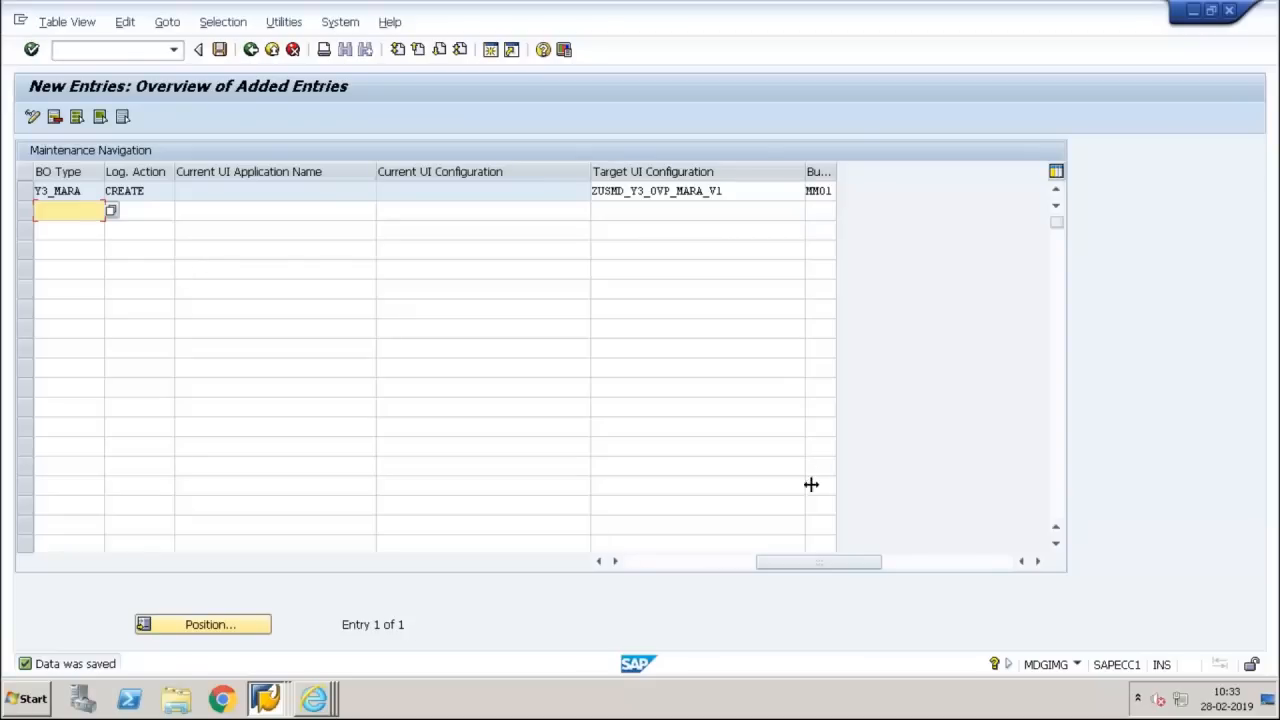
{"action": "left_click_drag", "start_coordinate": [787, 571], "coordinate": [722, 566]}
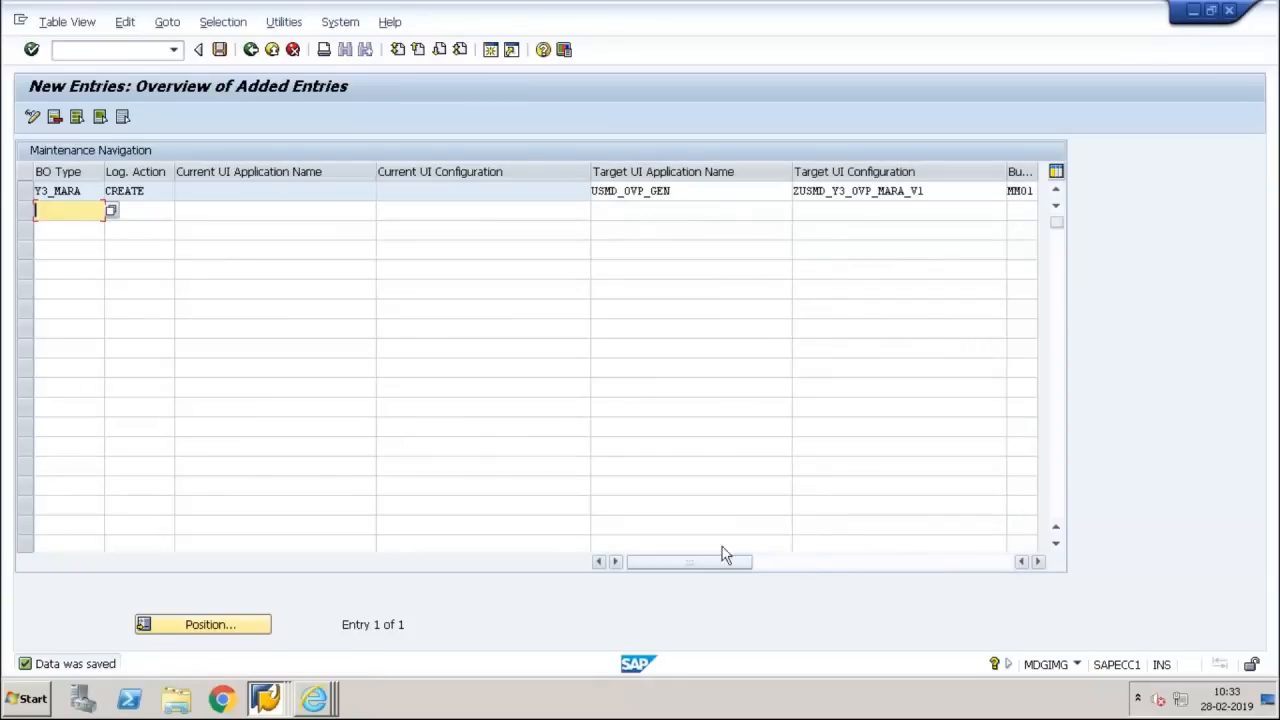
{"action": "left_click", "coordinate": [866, 194]}
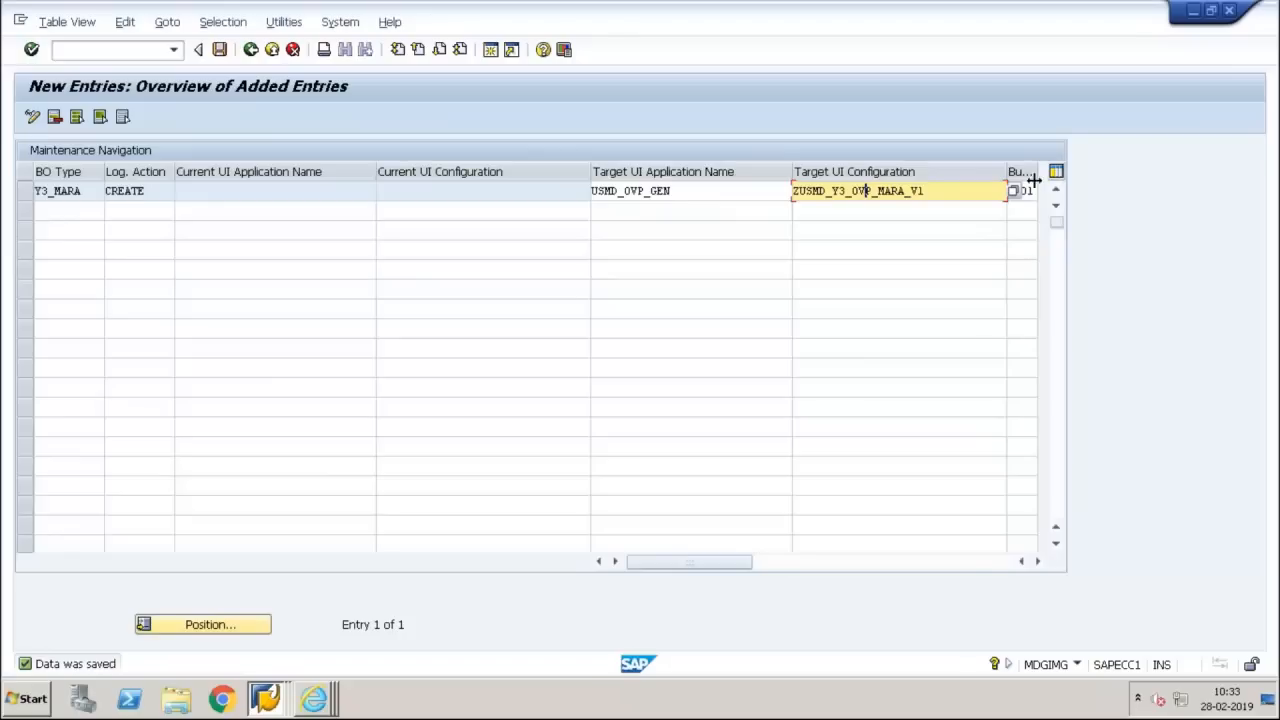
{"action": "left_click", "coordinate": [1016, 190]}
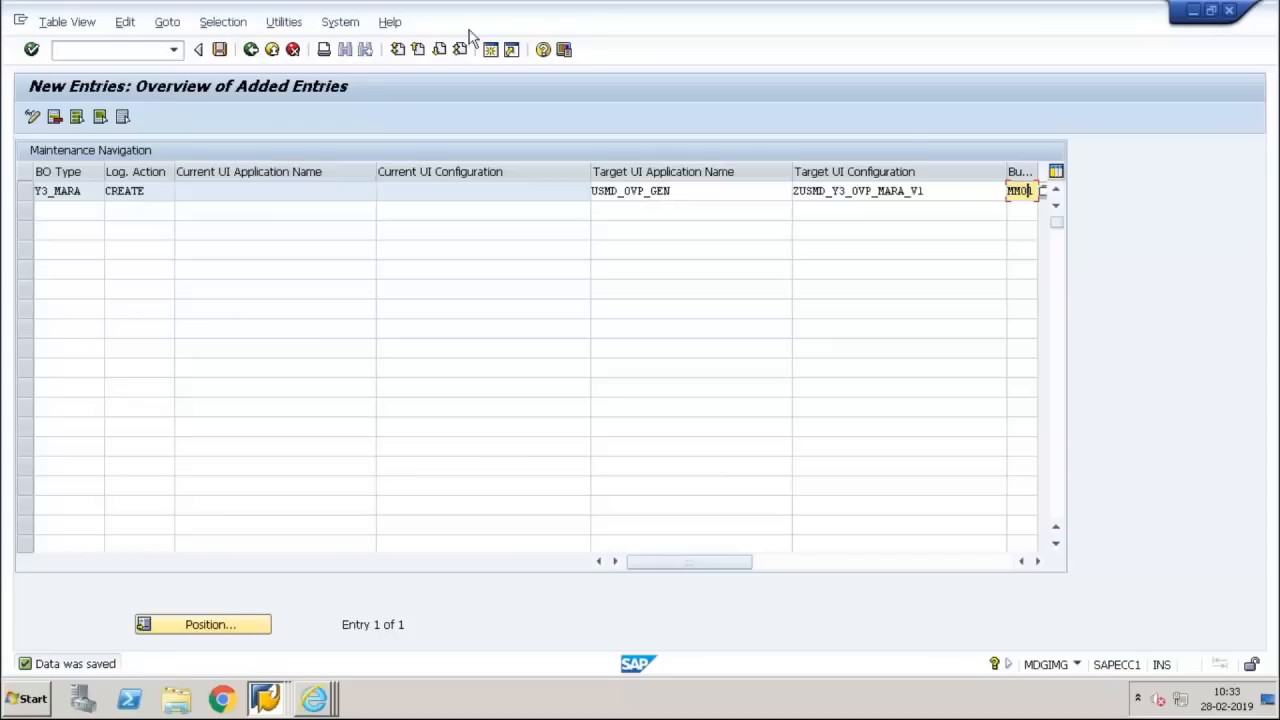
Return to the IMG structure and start a new entry in Link Logical Actions with Business Activity: Custom Definition
{"action": "left_click", "coordinate": [251, 49]}
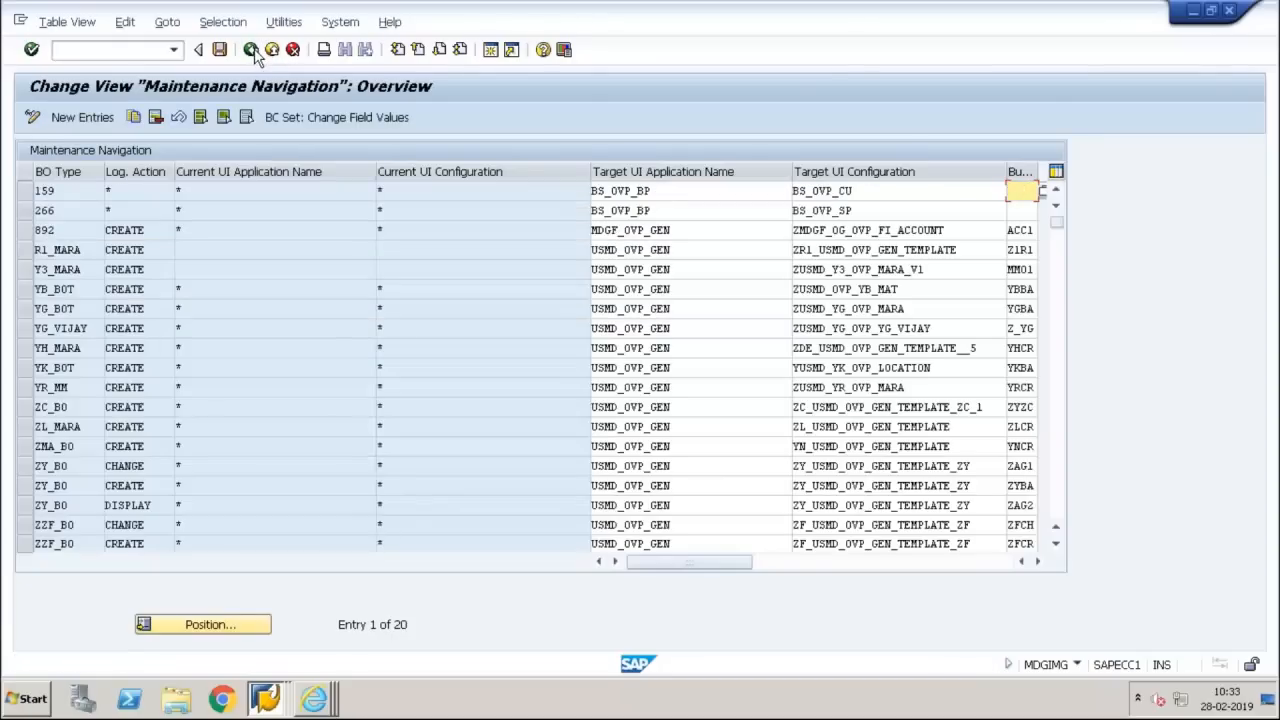
{"action": "left_click", "coordinate": [251, 49]}
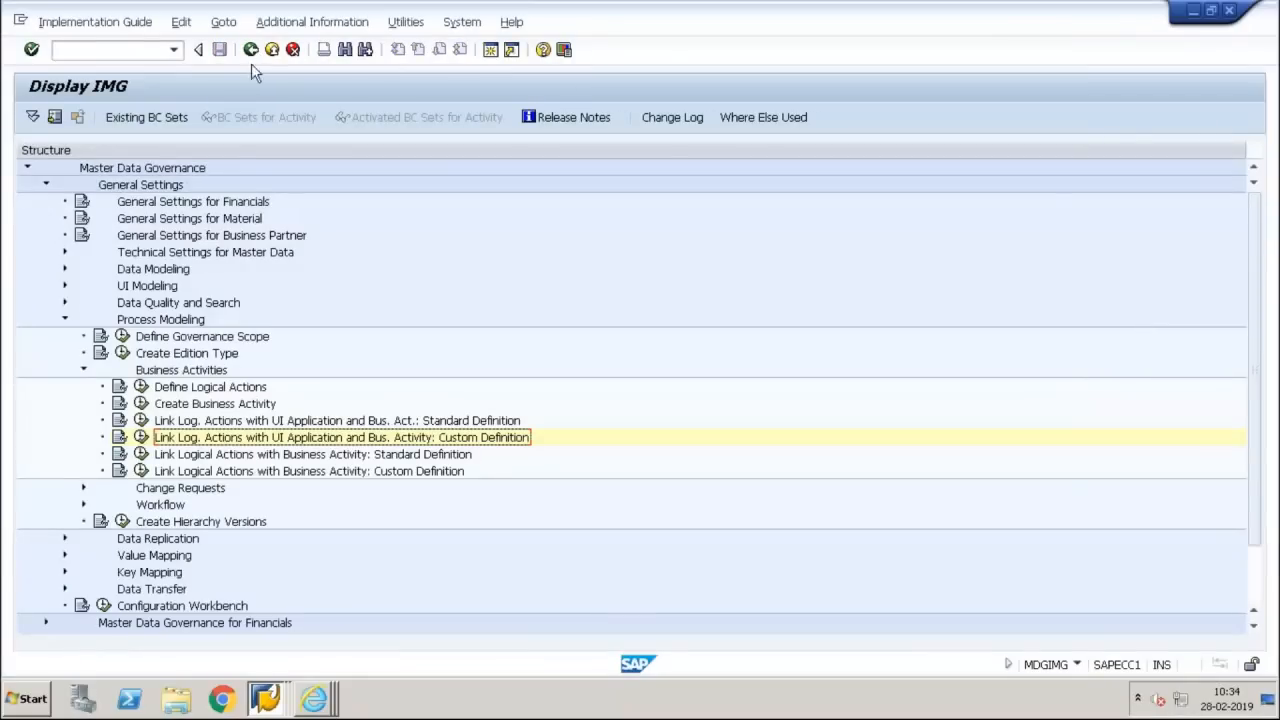
{"action": "left_click", "coordinate": [142, 471]}
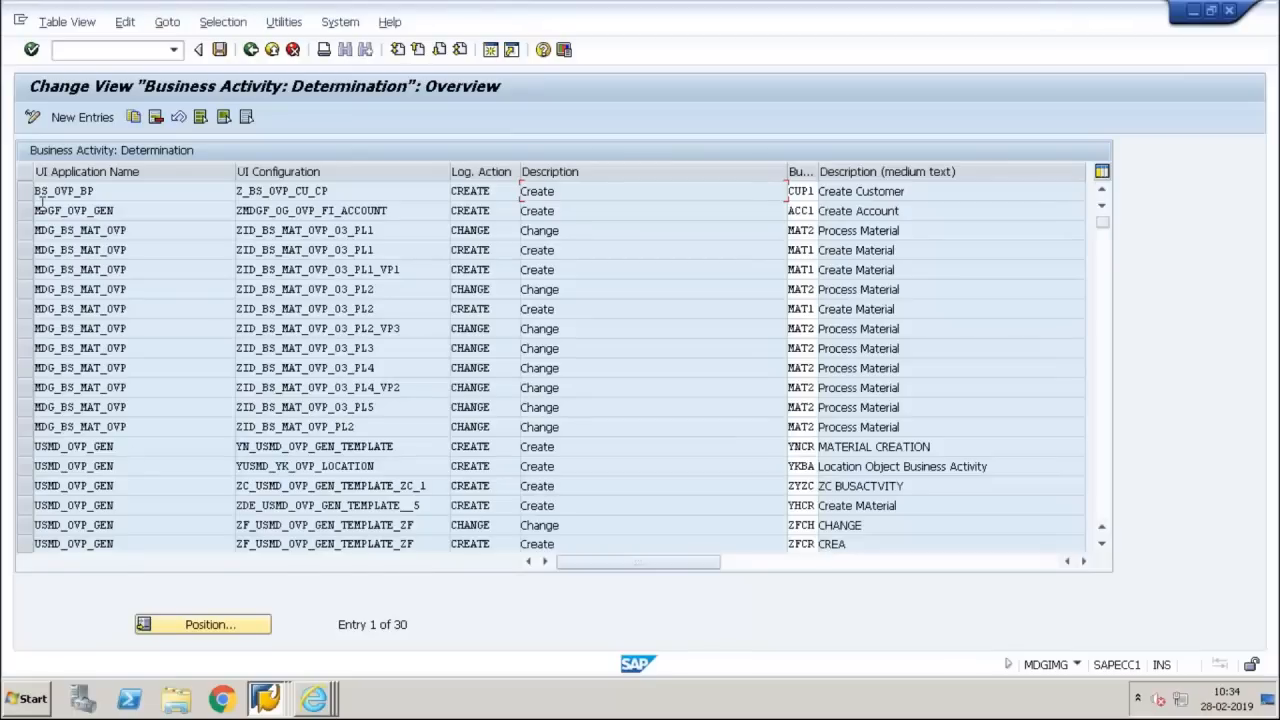
{"action": "left_click", "coordinate": [85, 125]}
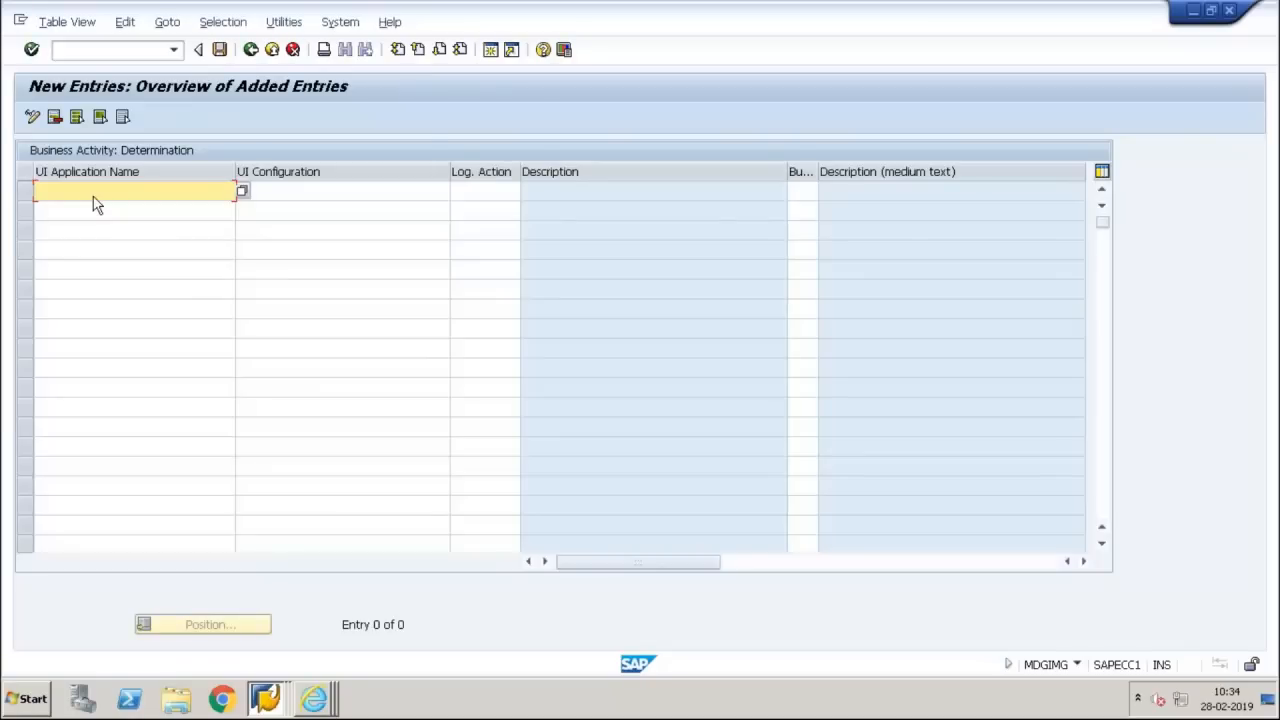
Set the UI application name of the new Business Activity: Determination entry to USMD_OVP_GEN from its possible values
{"action": "key", "text": "F4"}
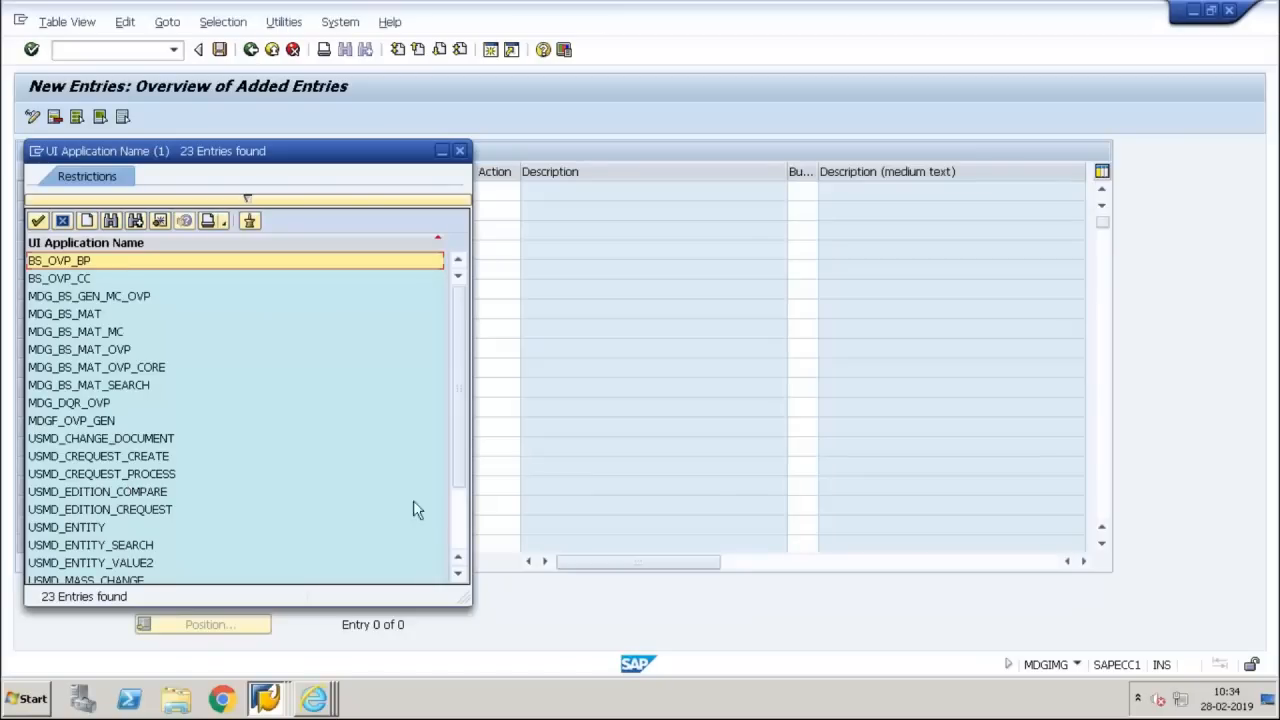
{"action": "left_click", "coordinate": [118, 421]}
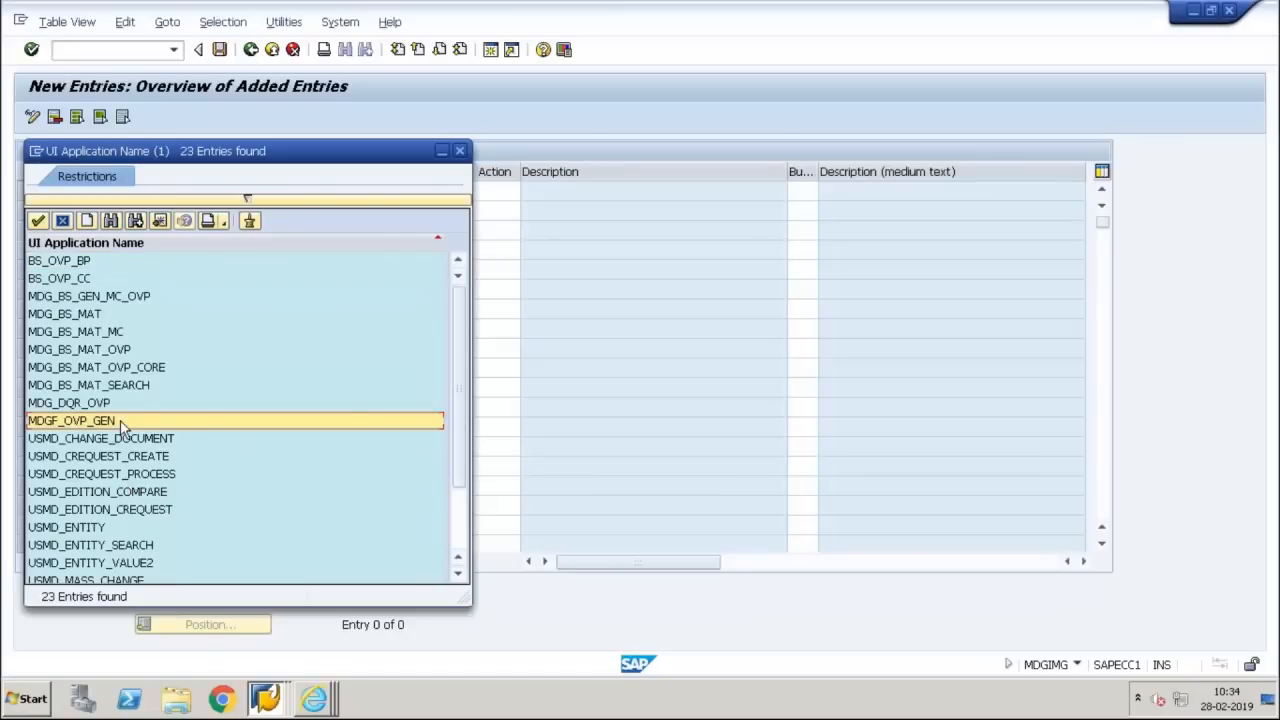
{"action": "left_click_drag", "start_coordinate": [462, 458], "coordinate": [462, 508]}
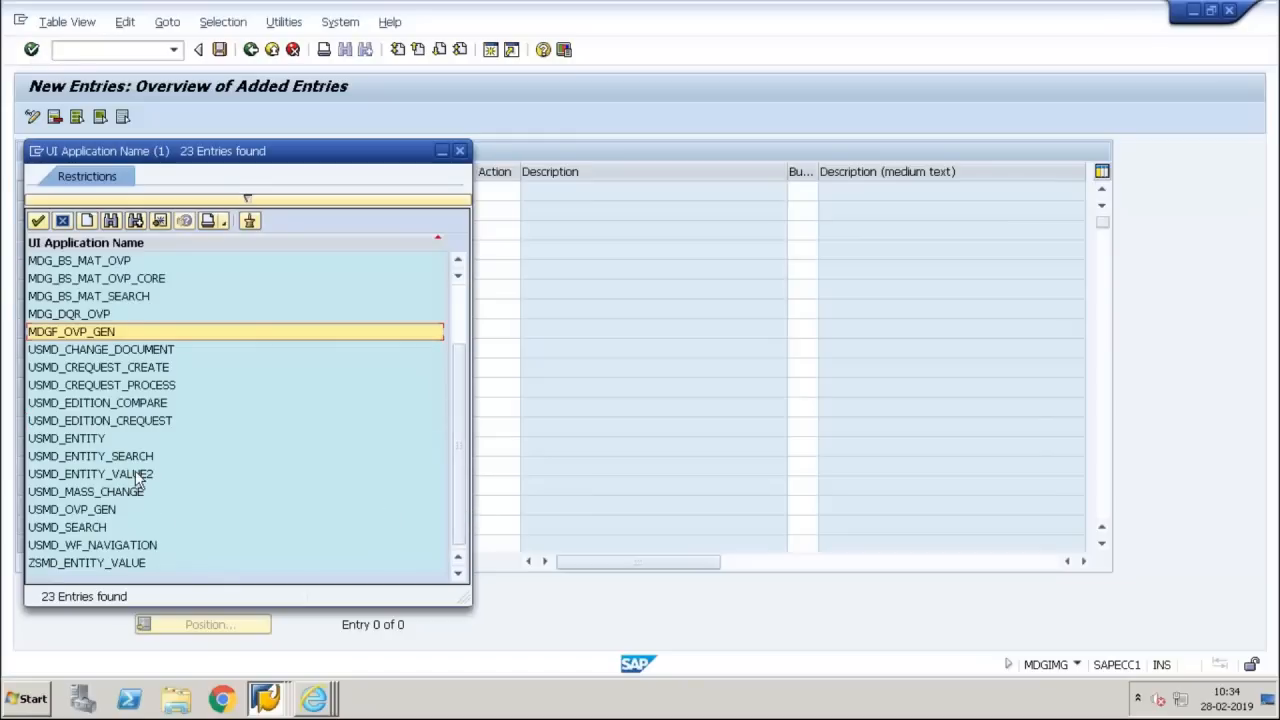
{"action": "double_click", "coordinate": [112, 511]}
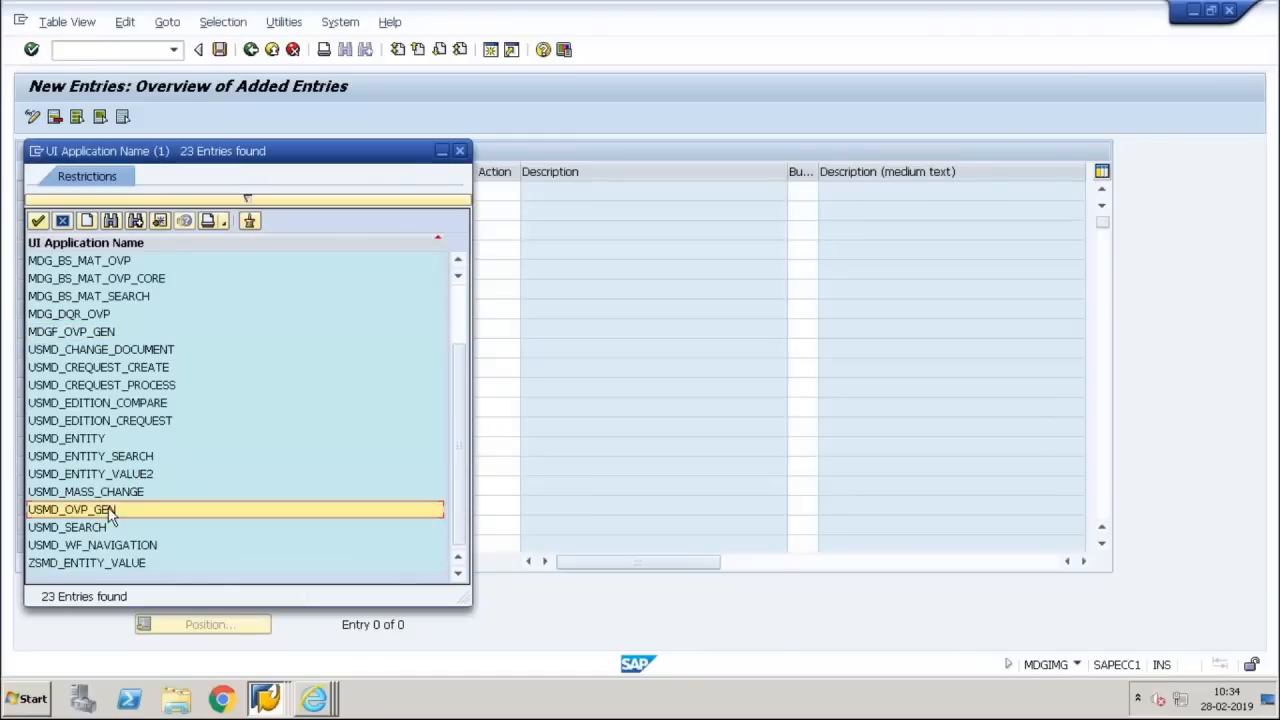
Choose ZUSMD_Y3_OVP_MARA_V1 as the UI configuration of the new USMD_OVP_GEN entry
{"action": "left_click", "coordinate": [393, 196]}
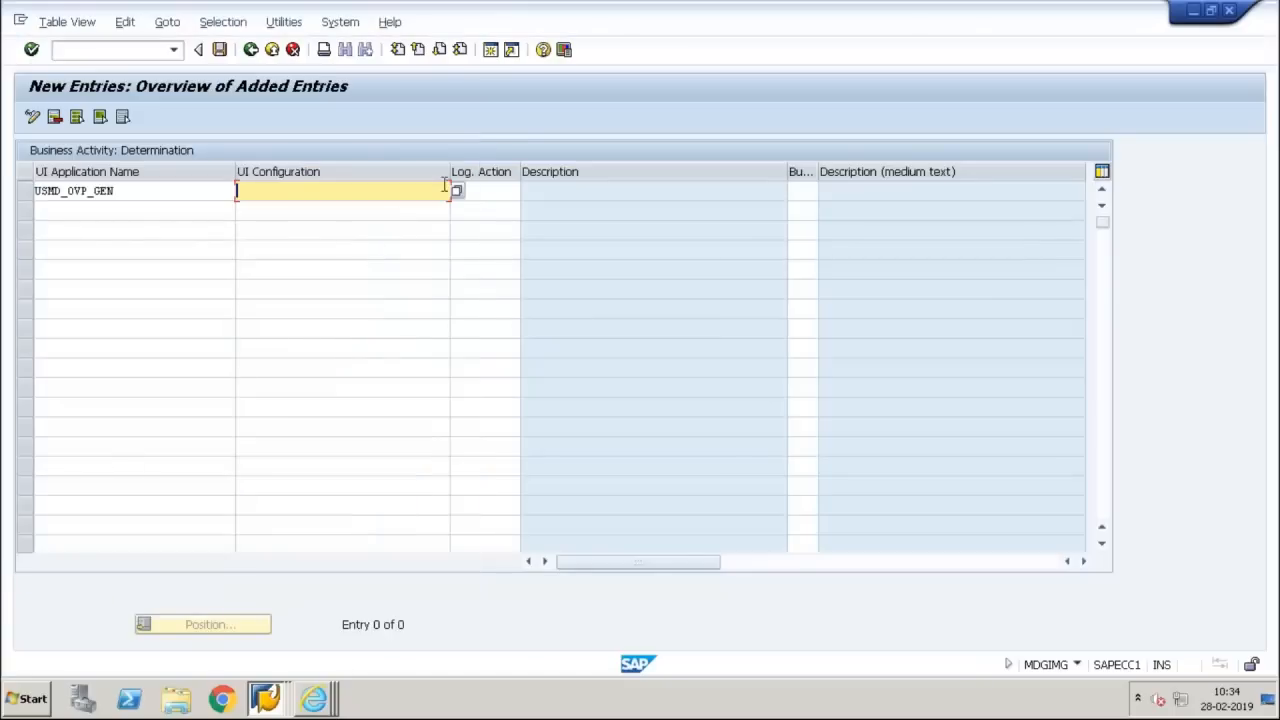
{"action": "left_click", "coordinate": [466, 191]}
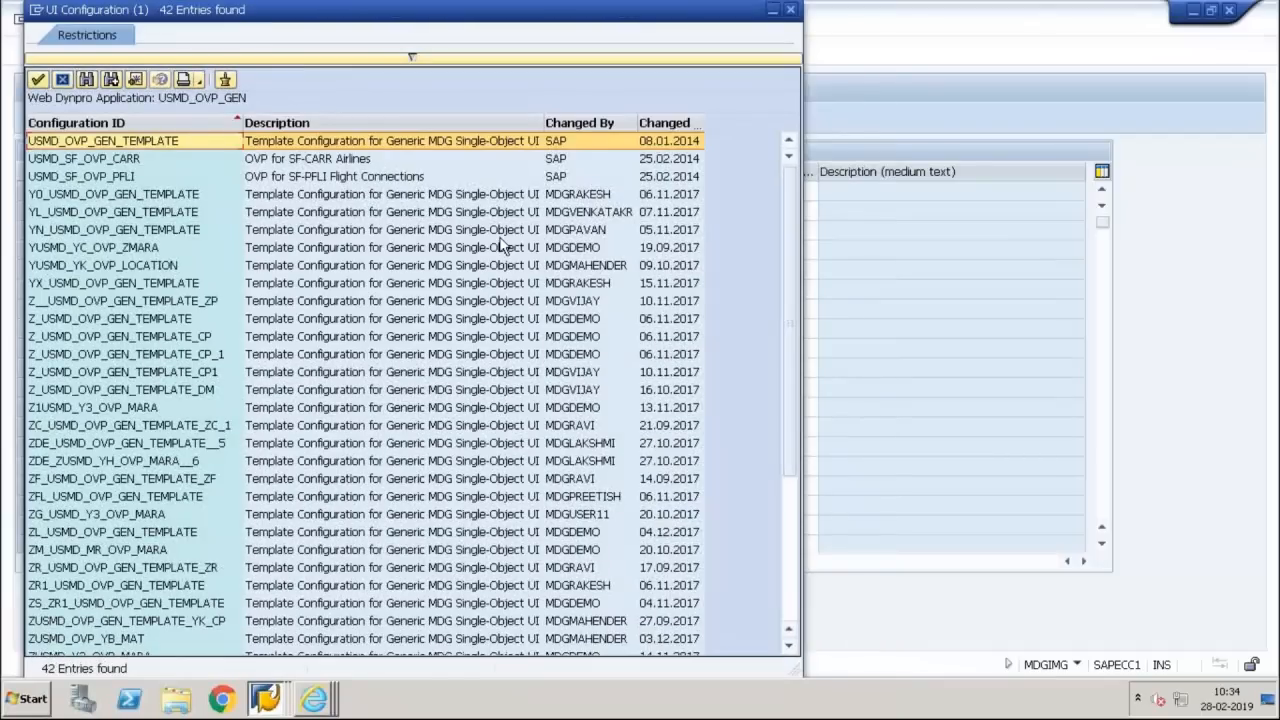
{"action": "key", "text": "Page_Down"}
{"action": "key", "text": "Page_Down"}
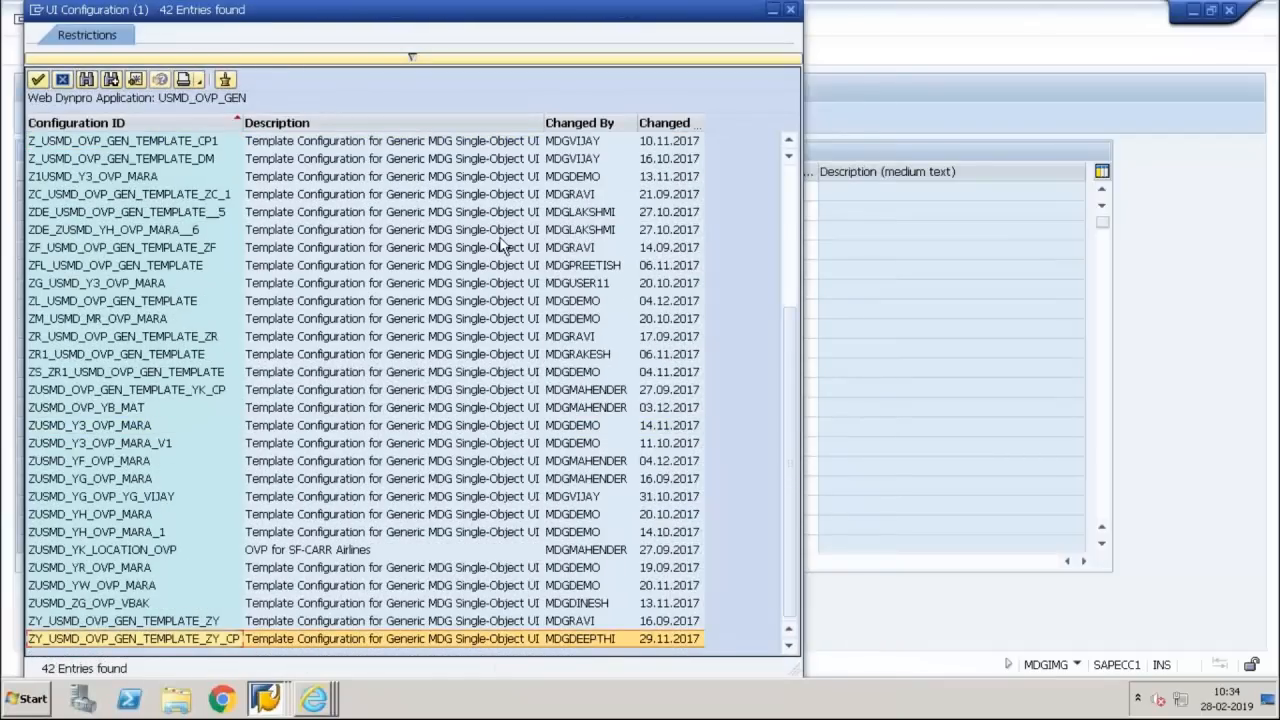
{"action": "key", "text": "Up"}
{"action": "key", "text": "Up"}
{"action": "key", "text": "Up"}
{"action": "key", "text": "Up"}
{"action": "key", "text": "Up"}
{"action": "key", "text": "Up"}
{"action": "key", "text": "Up"}
{"action": "key", "text": "Up"}
{"action": "key", "text": "Up"}
{"action": "key", "text": "Up"}
{"action": "key", "text": "Up"}
{"action": "key", "text": "Up"}
{"action": "key", "text": "Up"}
{"action": "key", "text": "Up"}
{"action": "key", "text": "Up"}
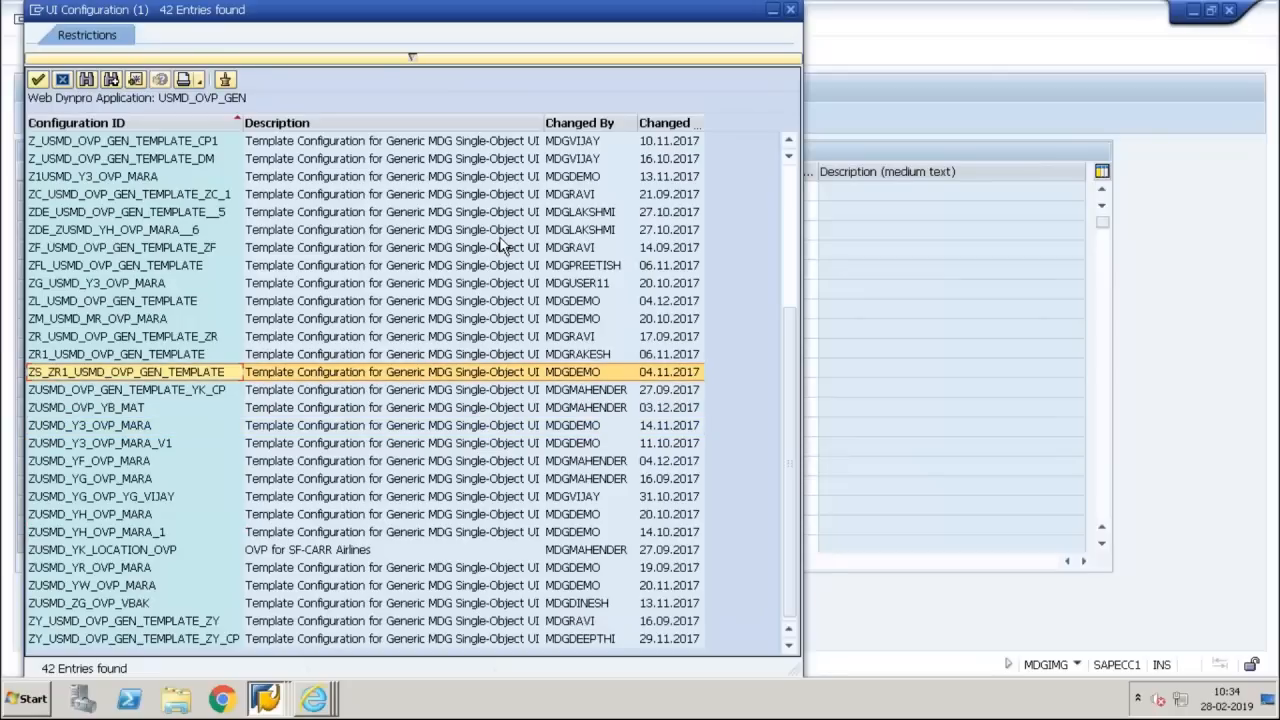
{"action": "key", "text": "Down"}
{"action": "key", "text": "Down"}
{"action": "key", "text": "Down"}
{"action": "key", "text": "Down"}
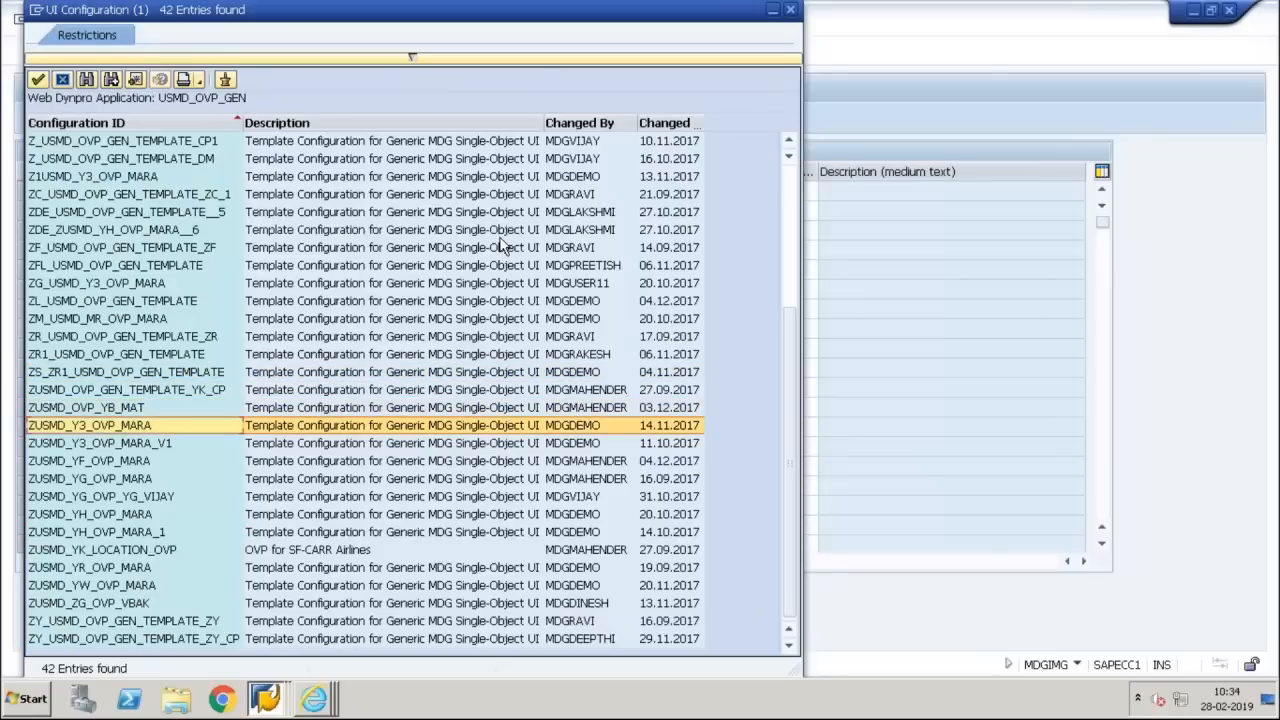
{"action": "key", "text": "Return"}
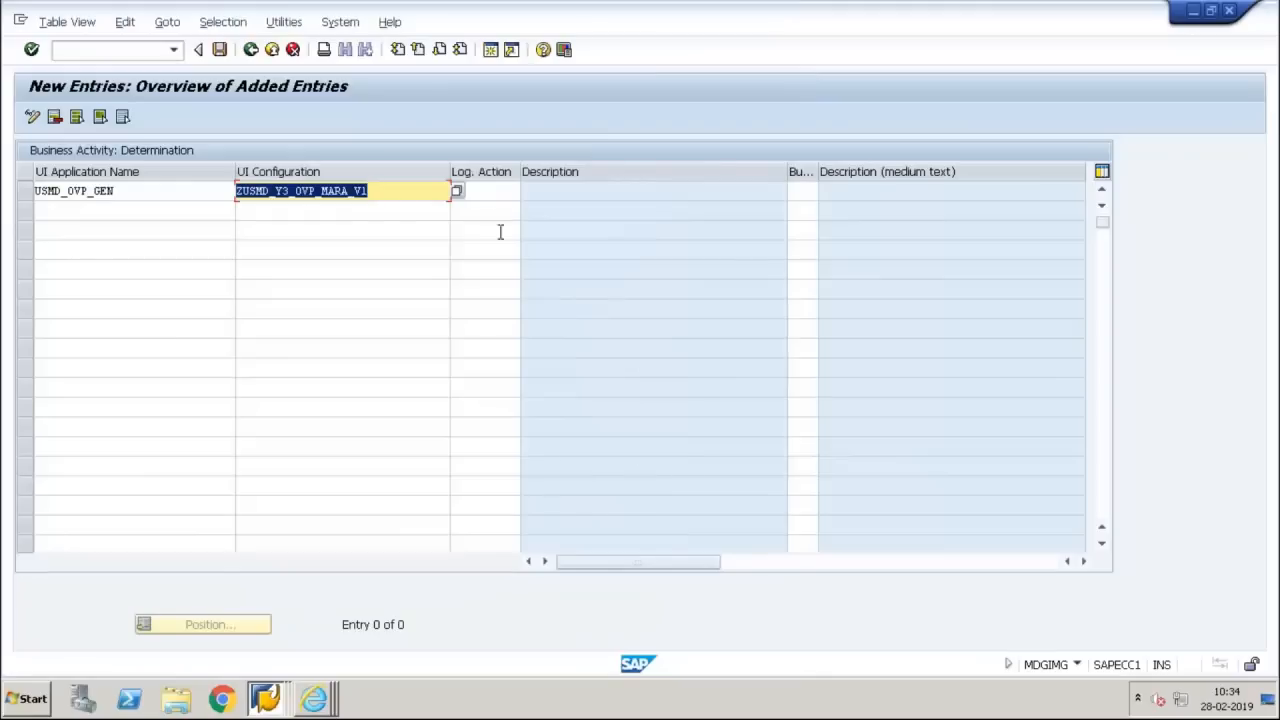
Set the logical action of the new USMD_OVP_GEN entry to create
{"action": "left_click", "coordinate": [495, 190]}
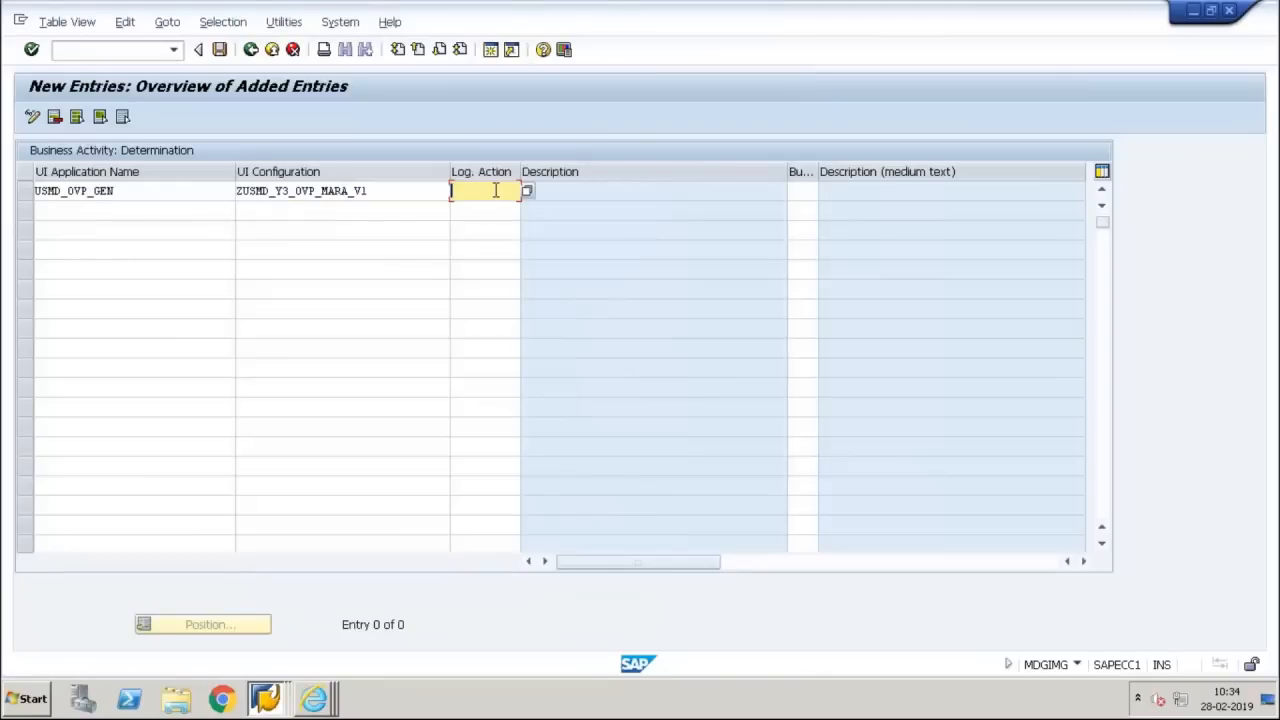
{"action": "type", "text": "c"}
{"action": "left_click", "coordinate": [494, 231]}
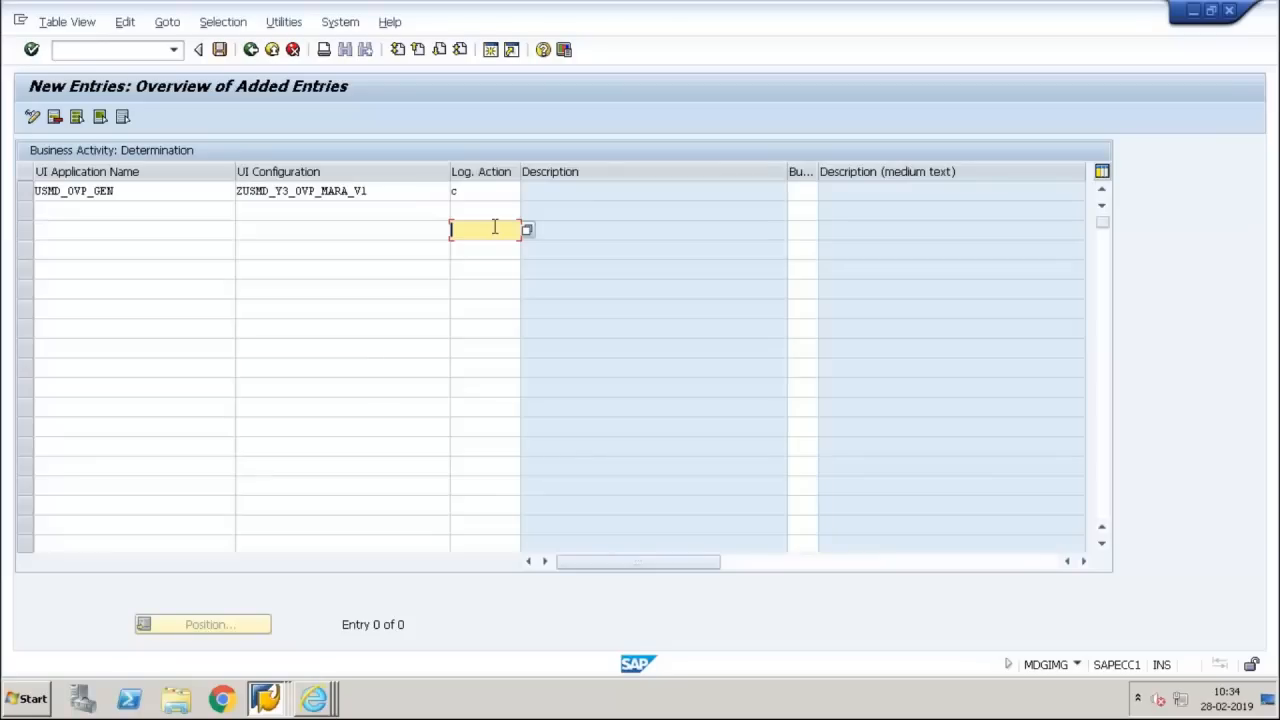
{"action": "left_click", "coordinate": [495, 196]}
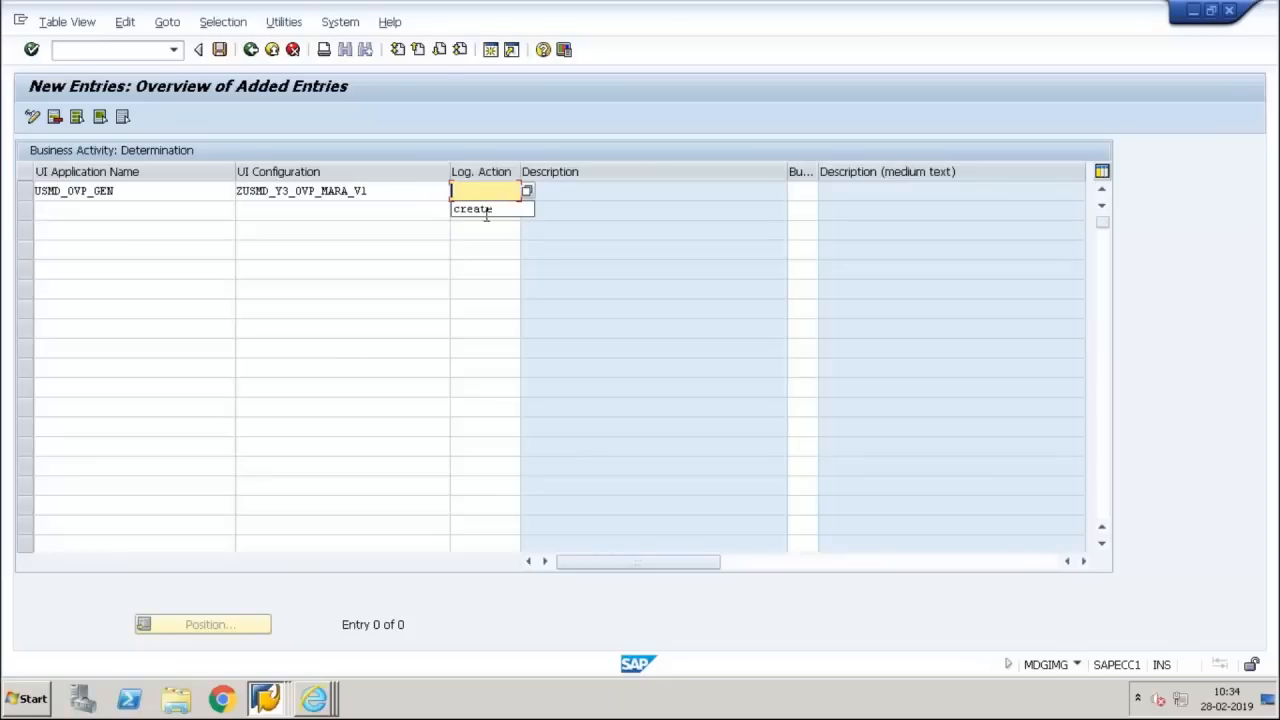
{"action": "left_click", "coordinate": [487, 209]}
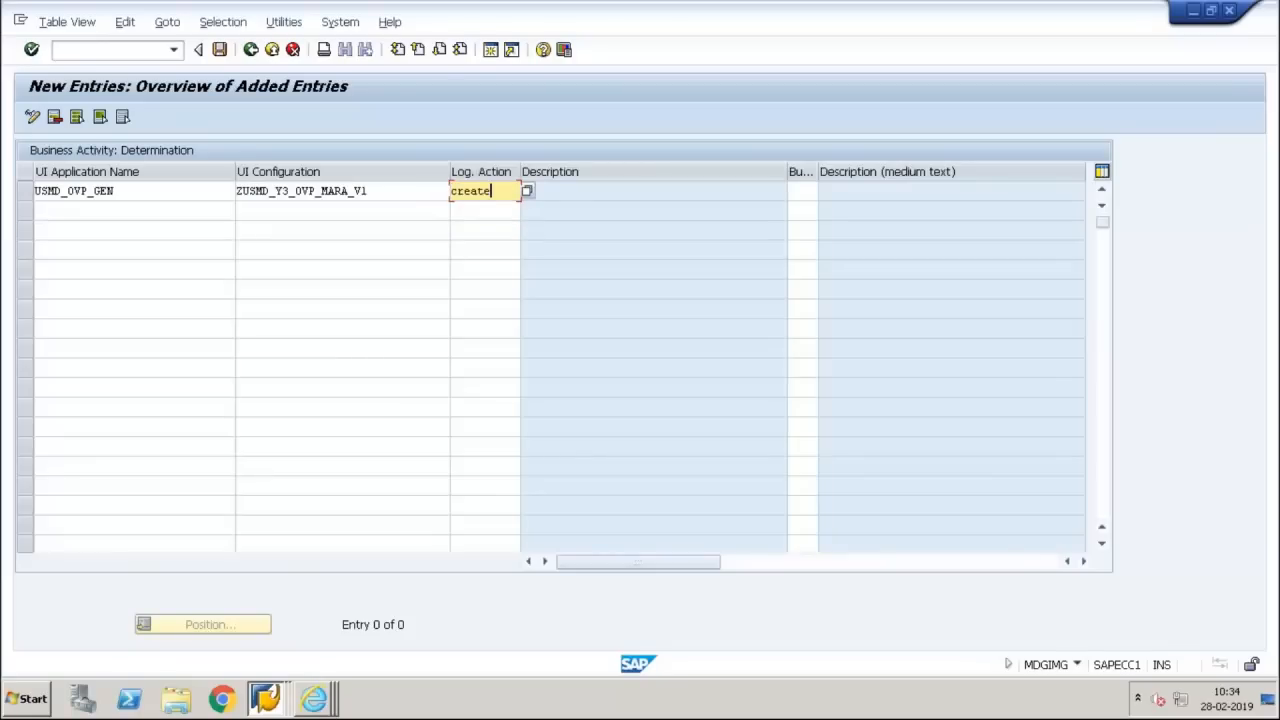
Set the business activity of the USMD_OVP_GEN entry to MM01 and save it to the customizing request
{"action": "left_click", "coordinate": [803, 192]}
{"action": "type", "text": "M"}
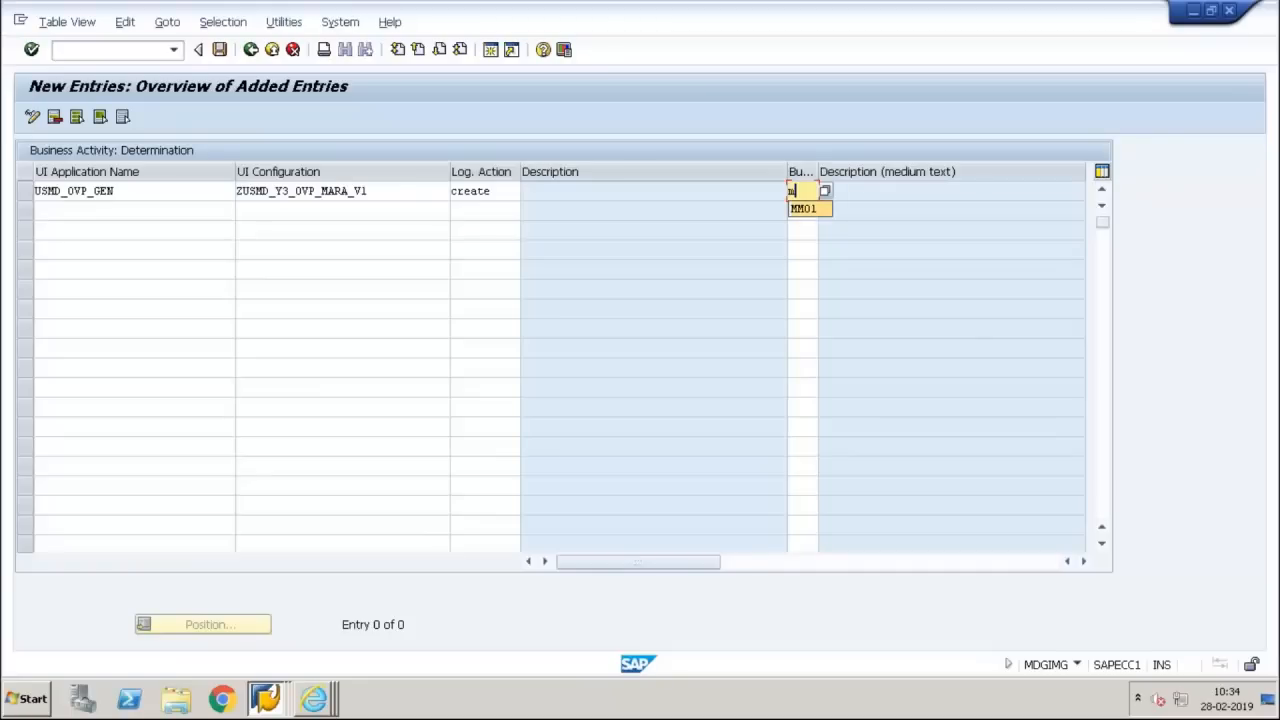
{"action": "left_click", "coordinate": [803, 210]}
{"action": "key", "text": "Return"}
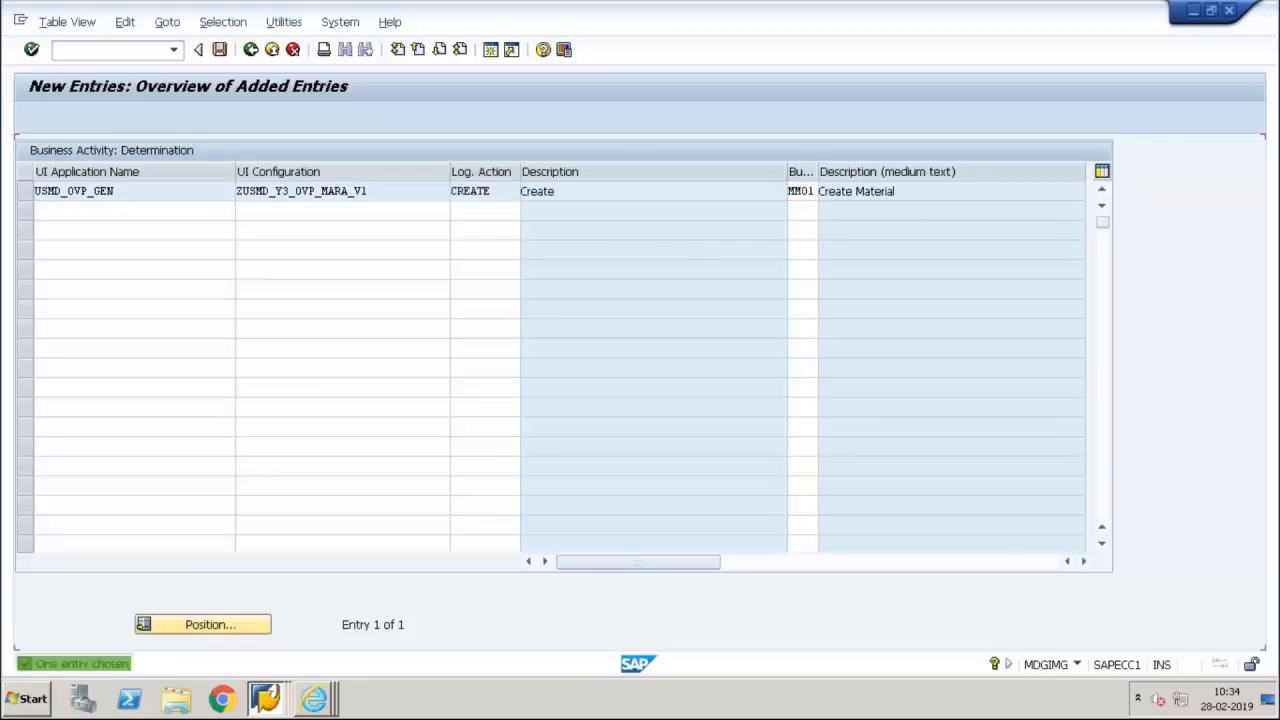
{"action": "left_click", "coordinate": [221, 50]}
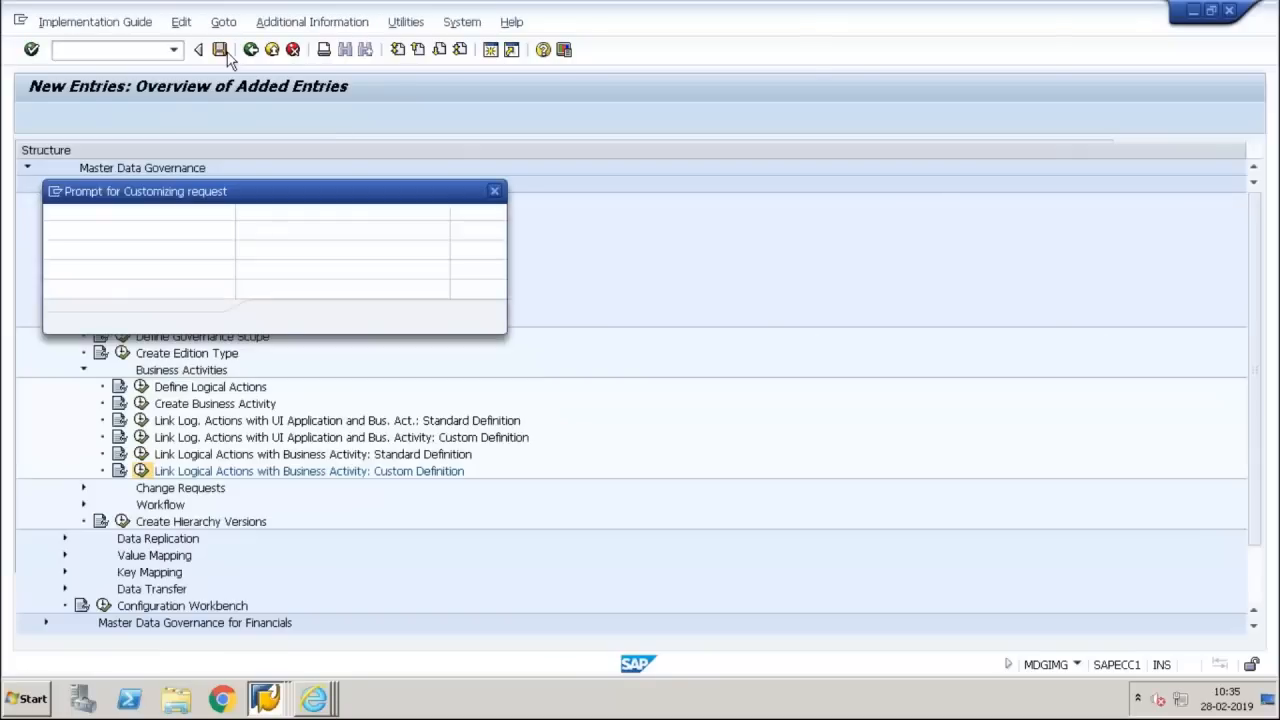
{"action": "left_click", "coordinate": [279, 319]}
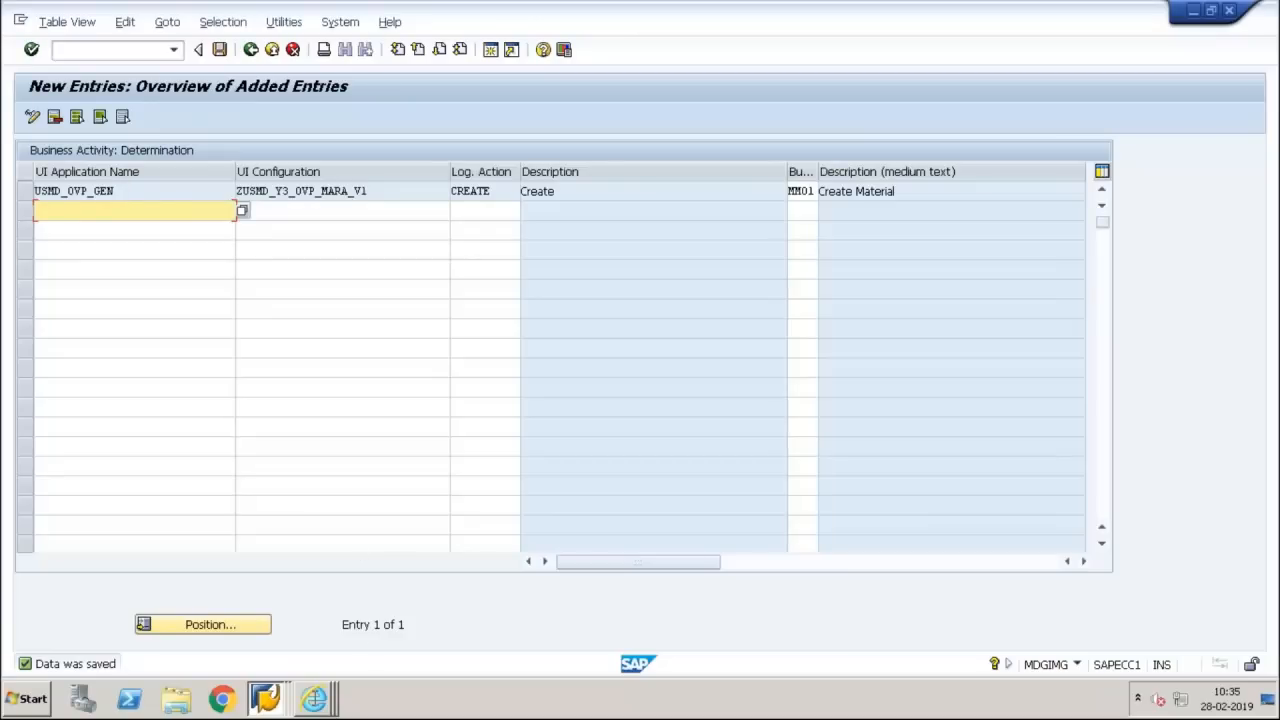
Switch to Manage UI Configurations in Internet Explorer, display the Y3 application configuration ZUSMD_Y3_OVP_MARA_V1 and run its test
{"action": "left_click", "coordinate": [313, 700]}
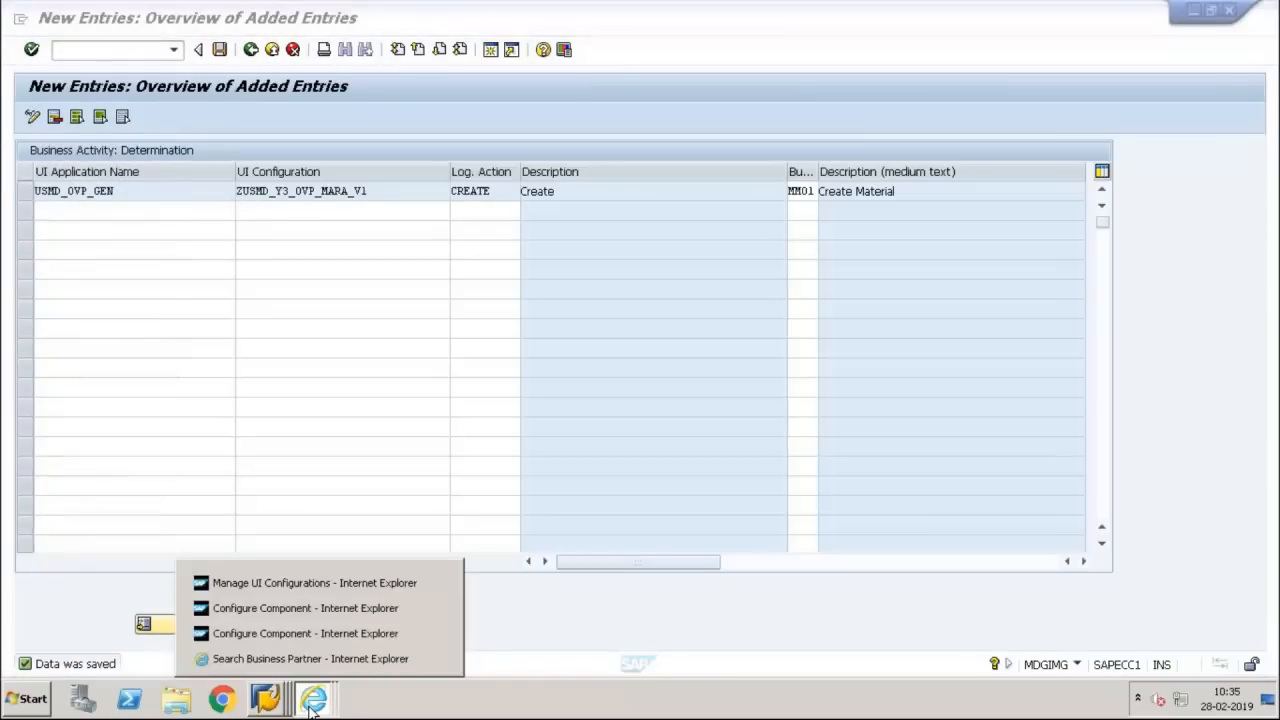
{"action": "left_click", "coordinate": [290, 584]}
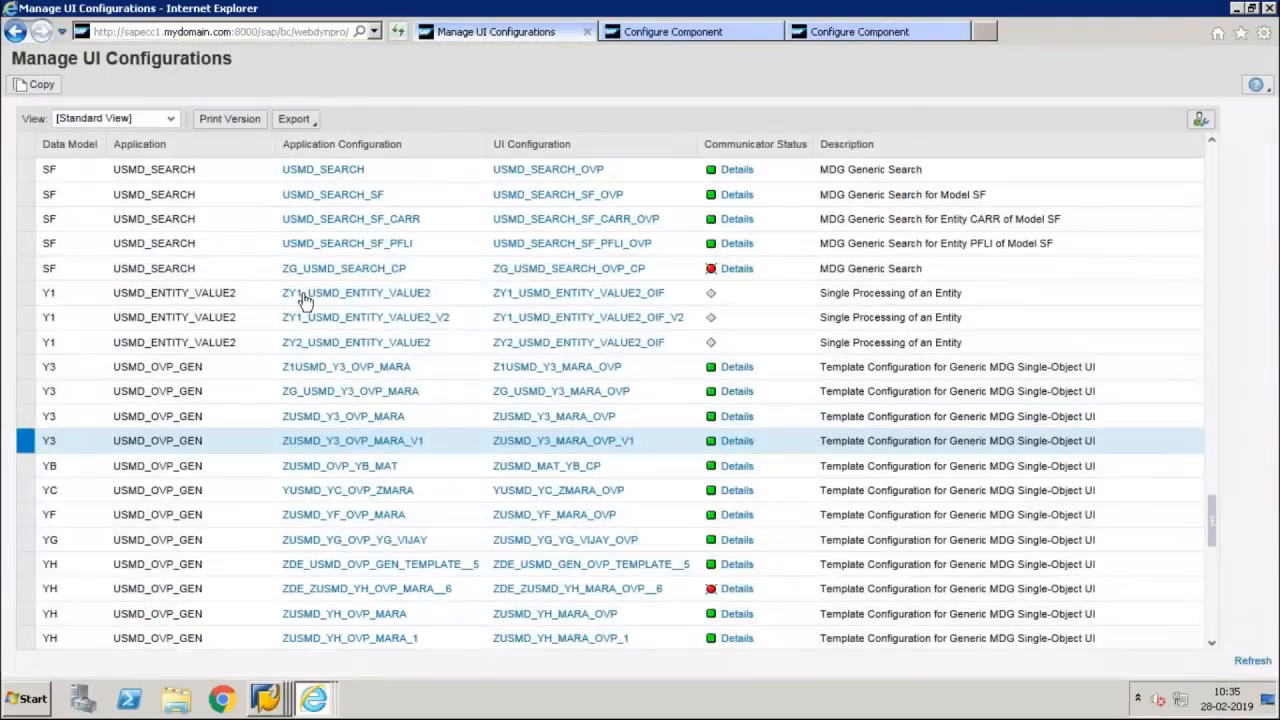
{"action": "left_click", "coordinate": [373, 445]}
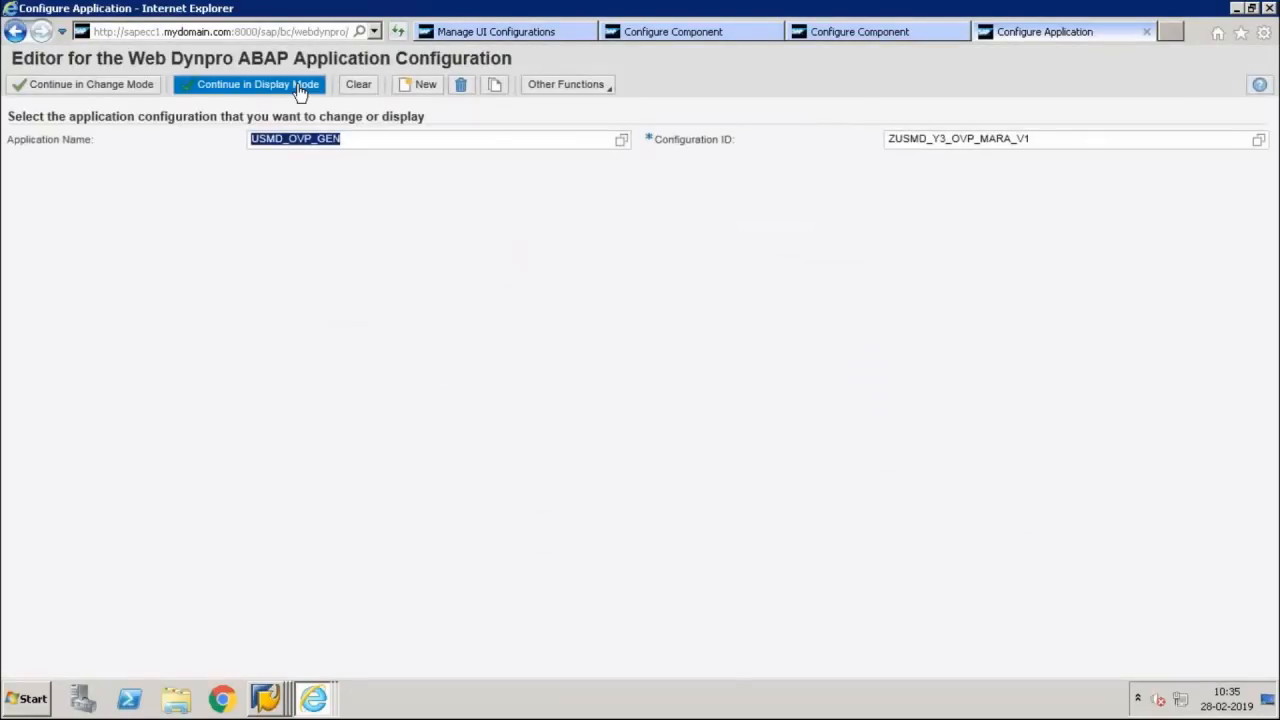
{"action": "left_click", "coordinate": [300, 88]}
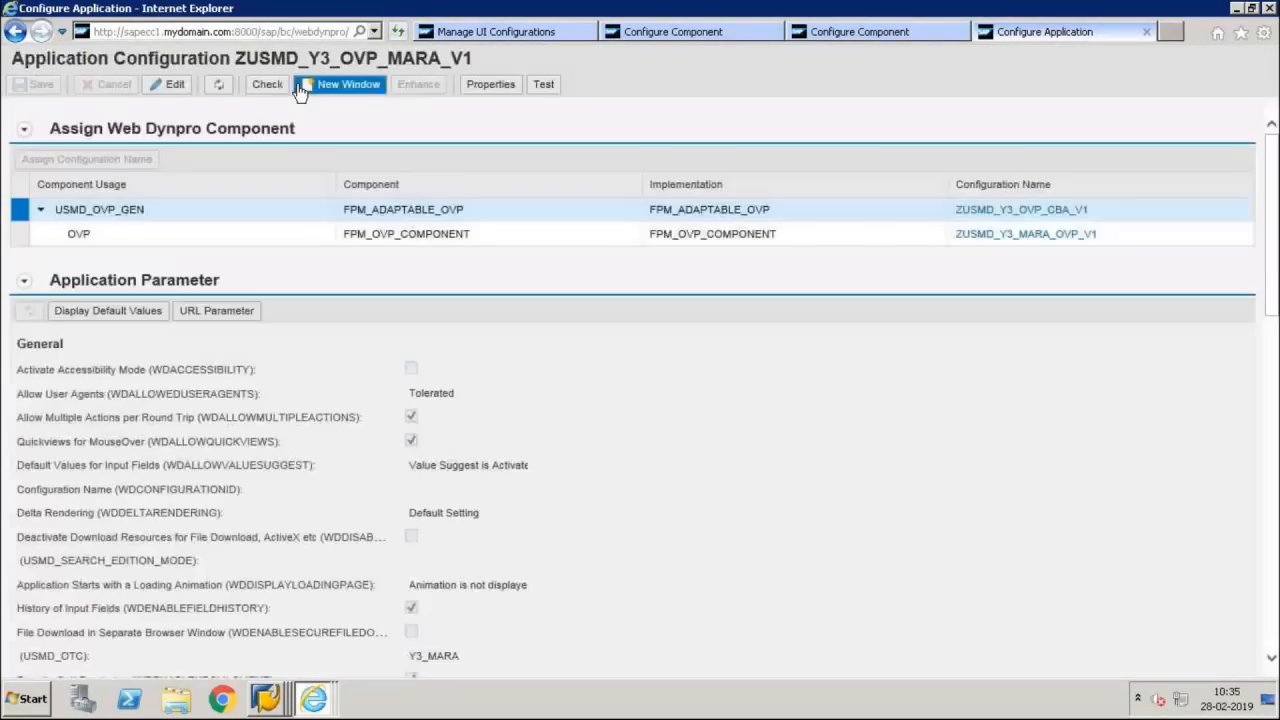
{"action": "left_click", "coordinate": [544, 85]}
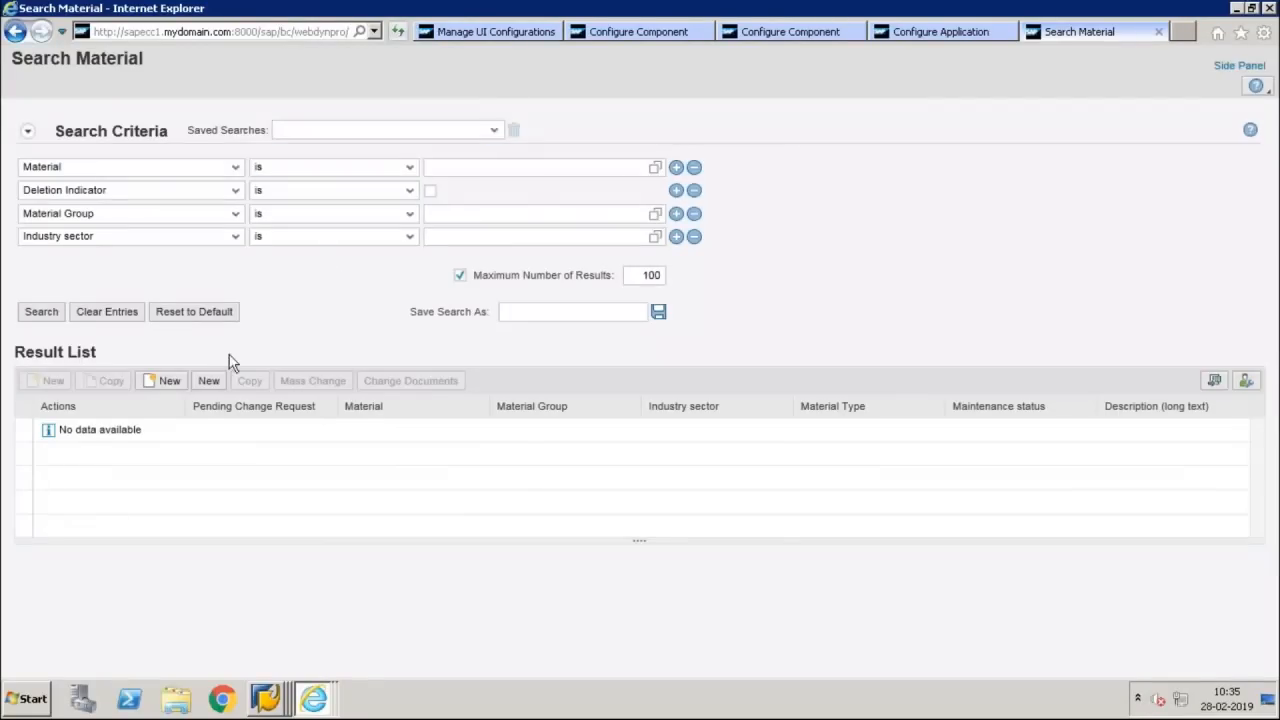
Try to create a new material from the Search Material result list using both available New functions
{"action": "left_click", "coordinate": [206, 382]}
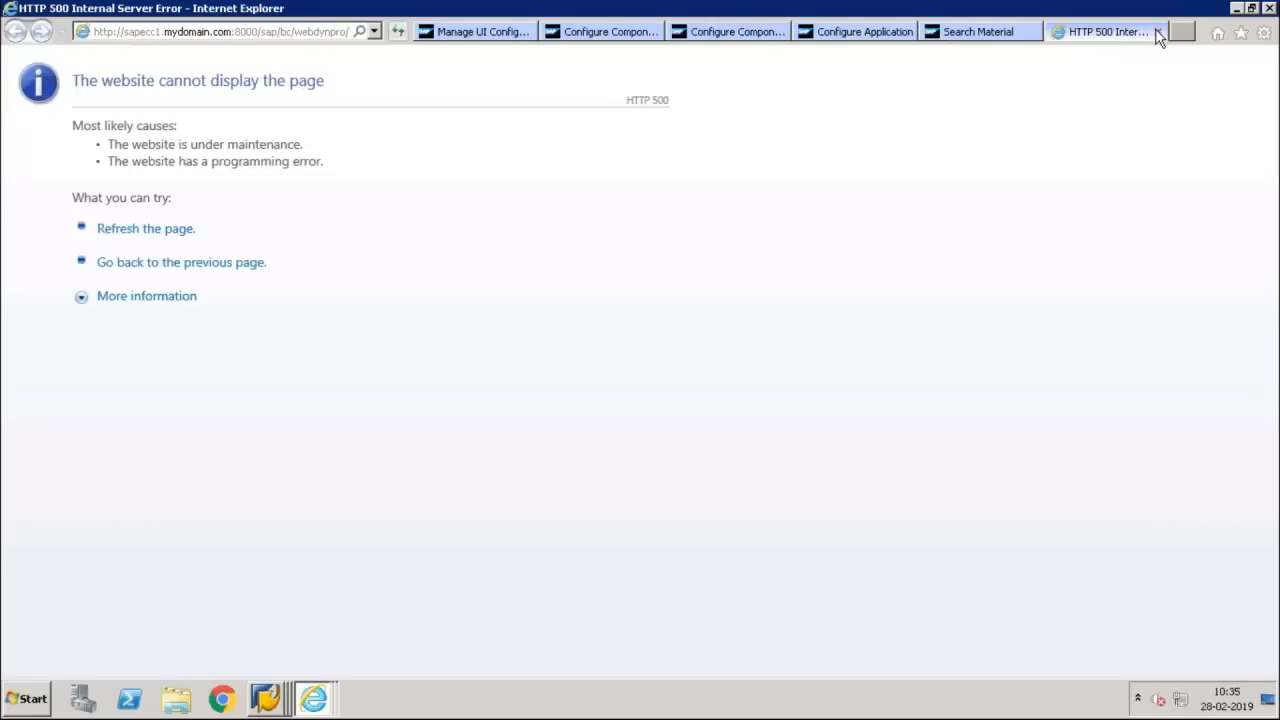
{"action": "left_click", "coordinate": [1158, 33]}
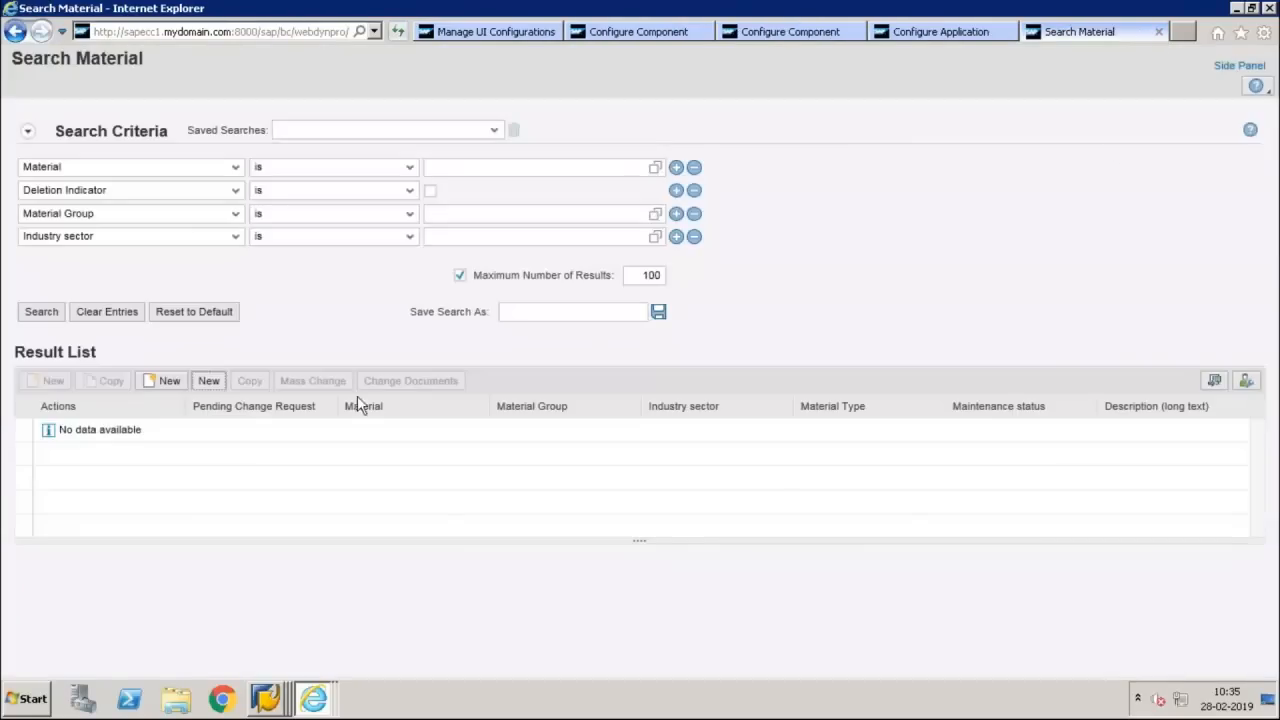
{"action": "left_click", "coordinate": [168, 381]}
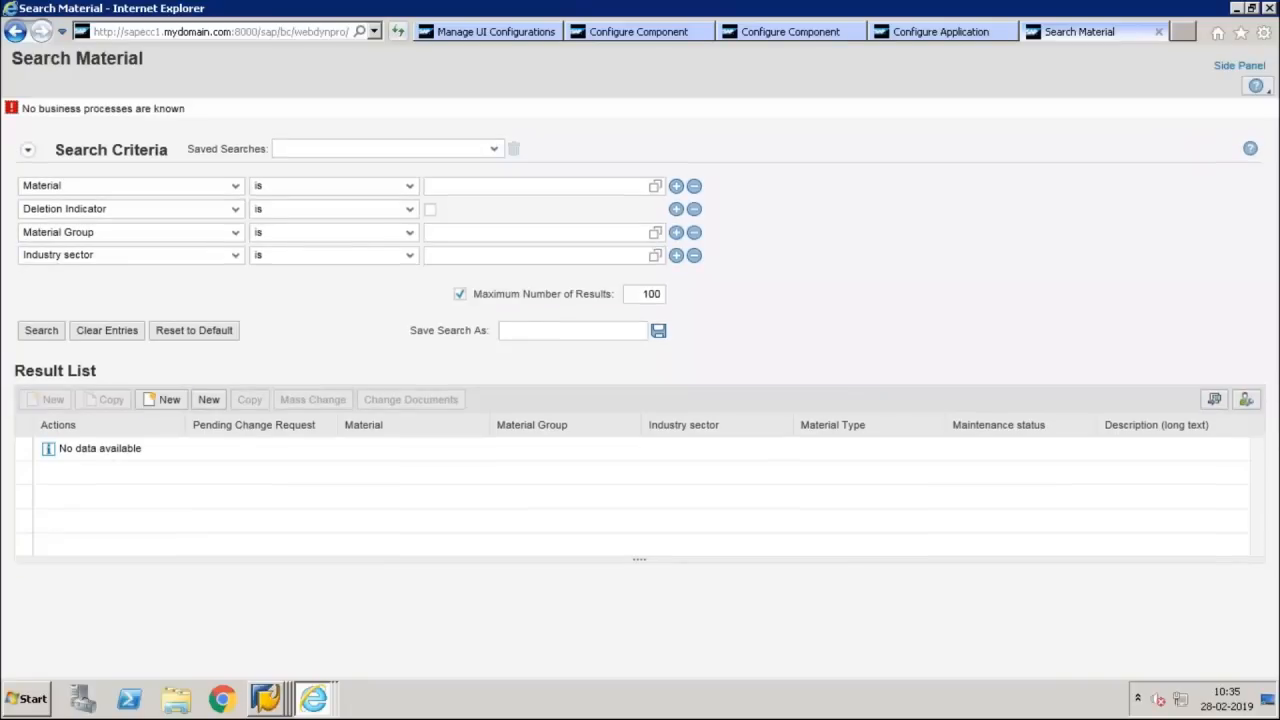
{"action": "left_click", "coordinate": [208, 400]}
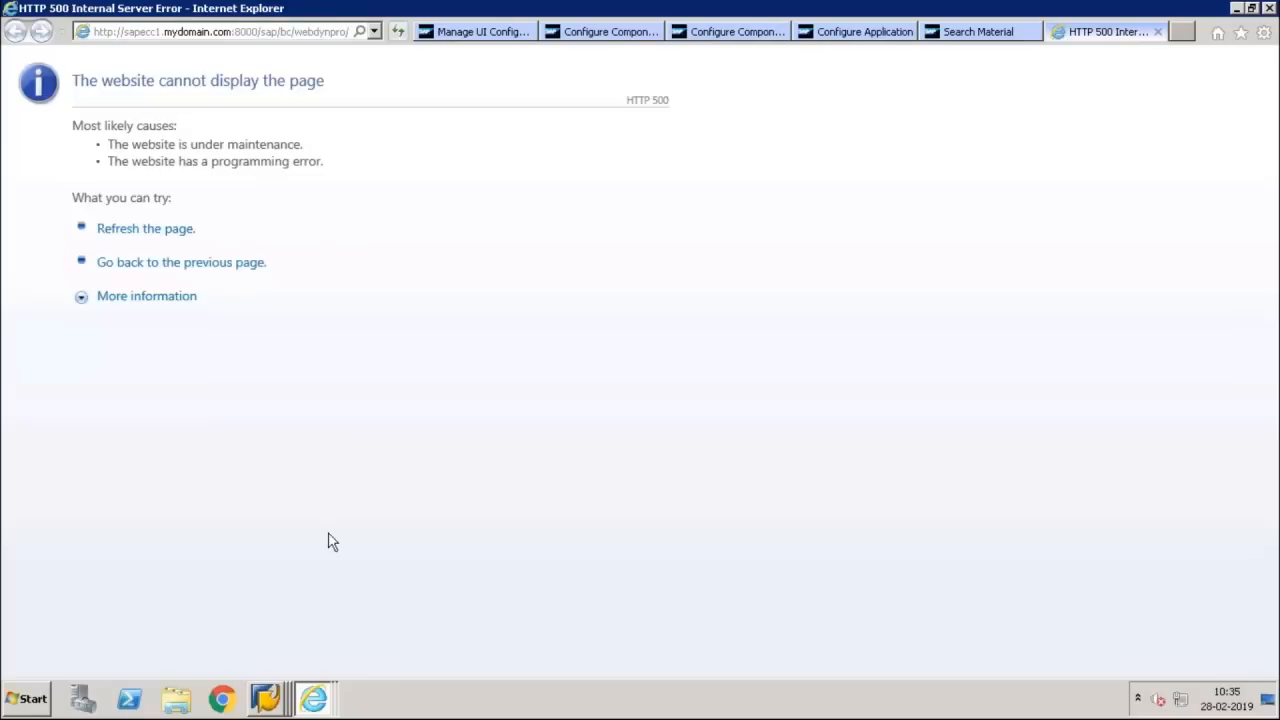
Switch to the SAP Easy Access session, run transaction ST22 and open the most recent runtime error for MDGDEMO
{"action": "left_click", "coordinate": [266, 697]}
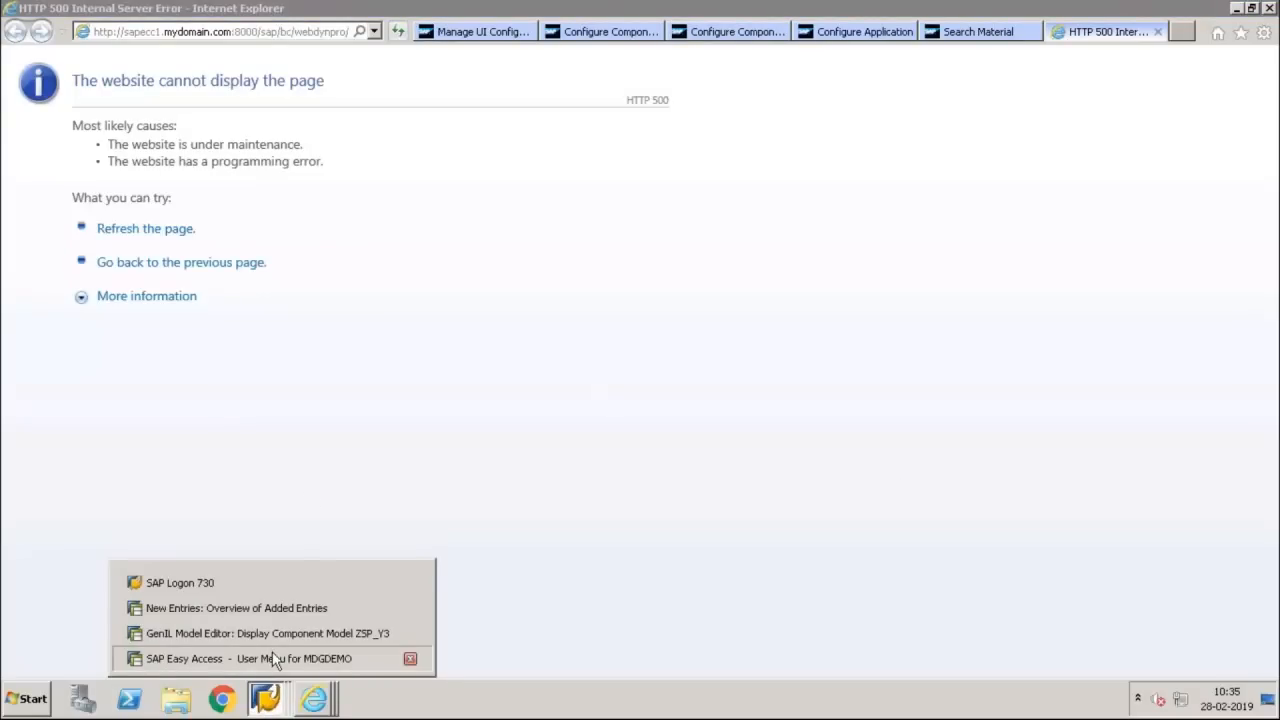
{"action": "left_click", "coordinate": [272, 658]}
{"action": "type", "text": "st2"}
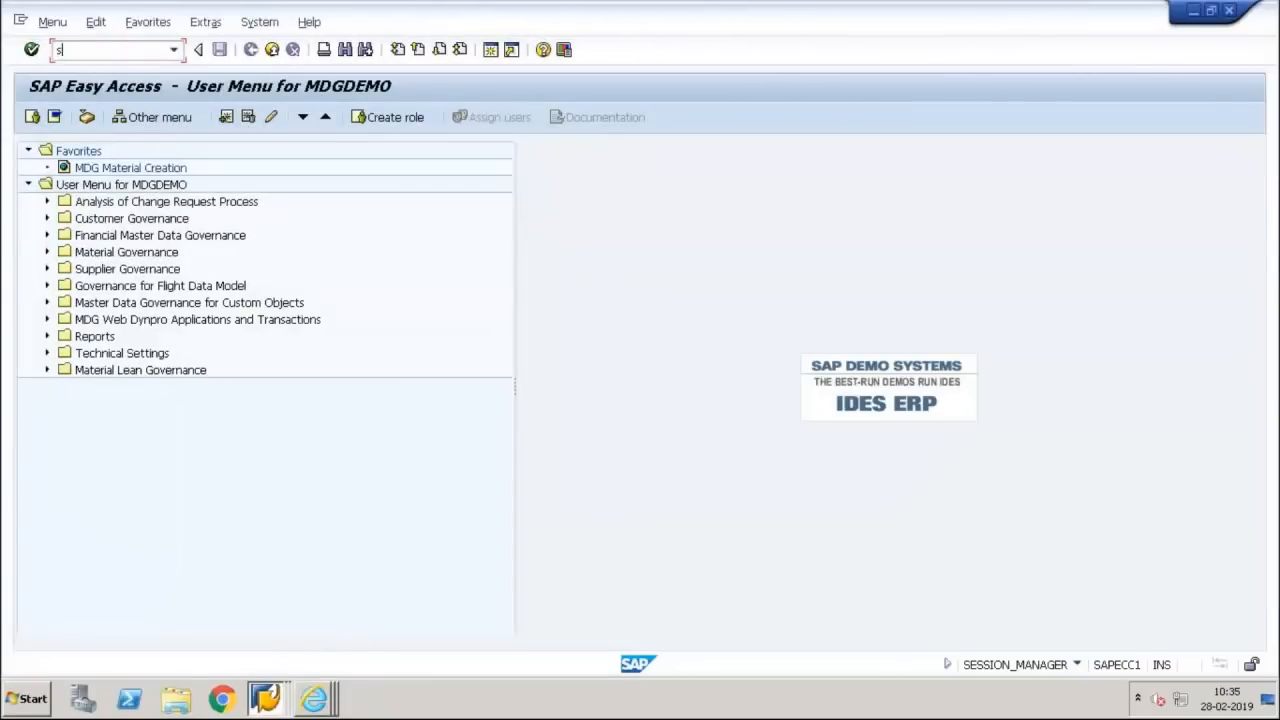
{"action": "type", "text": "2"}
{"action": "key", "text": "Return"}
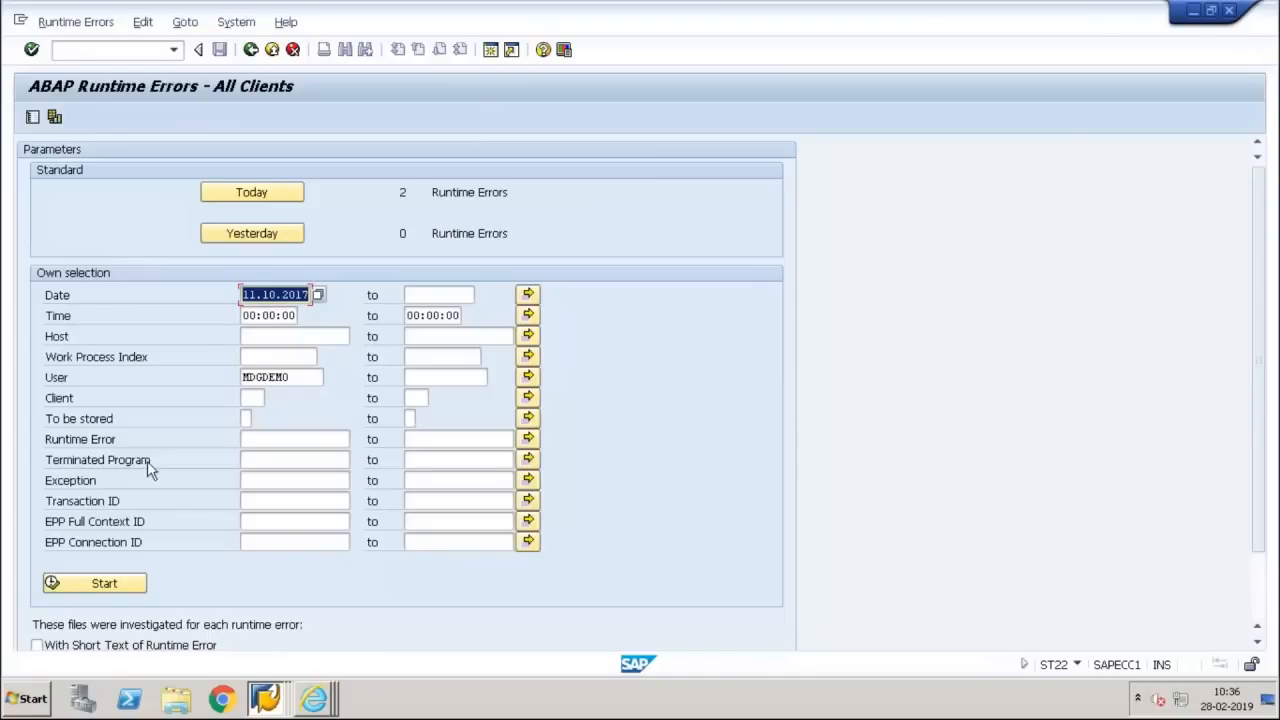
{"action": "left_click", "coordinate": [96, 585]}
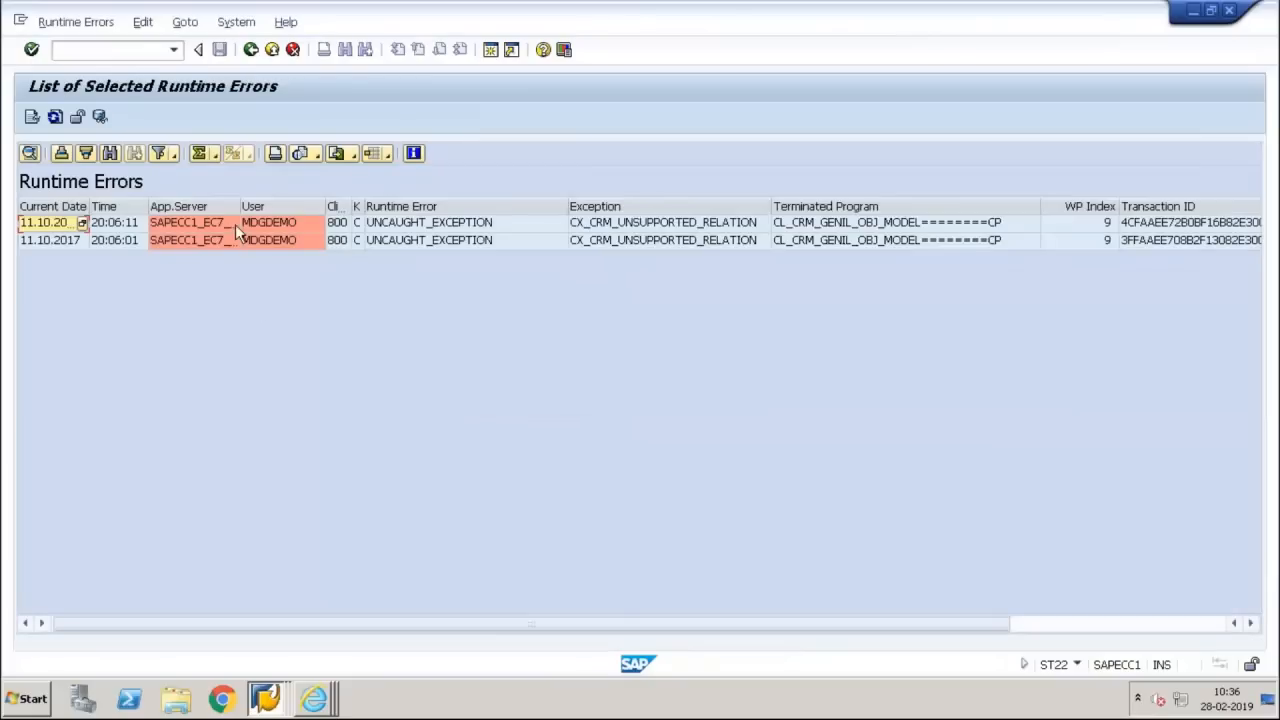
{"action": "double_click", "coordinate": [367, 228]}
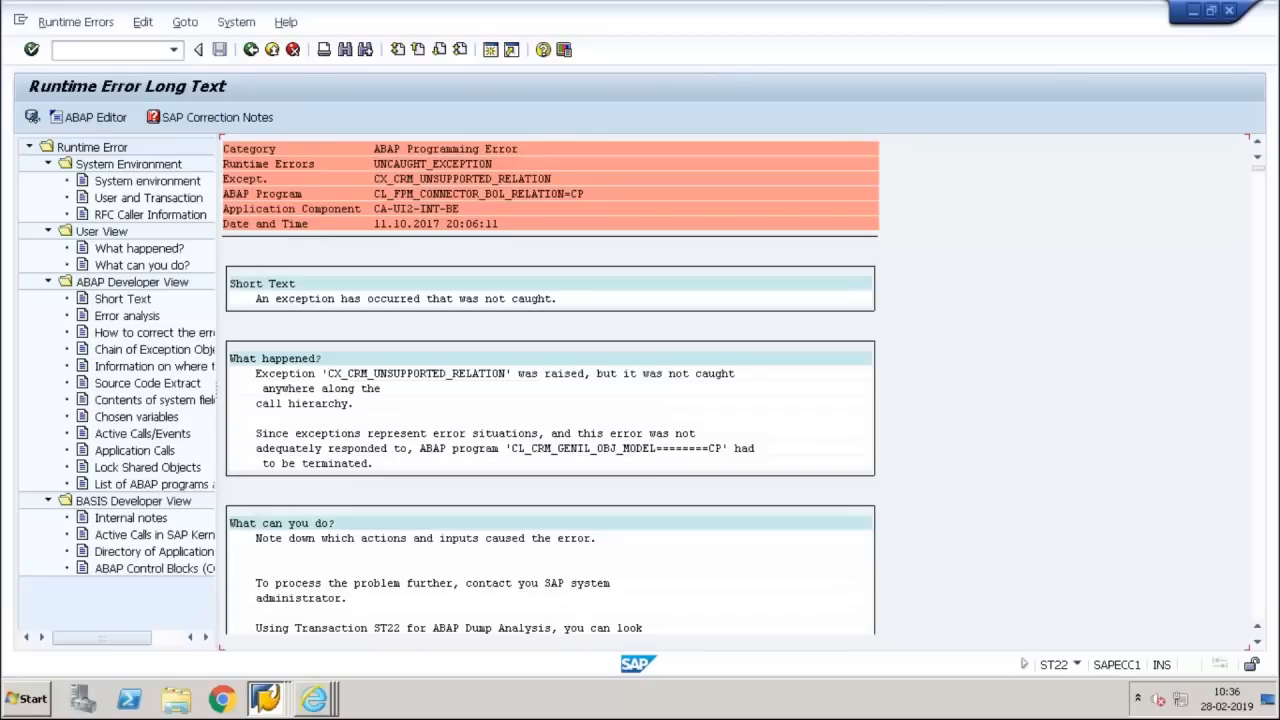
Set a breakpoint at the read table ME->MODEL_TAB statement from the dump's source code extract and return to the runtime error list
{"action": "left_click", "coordinate": [152, 386]}
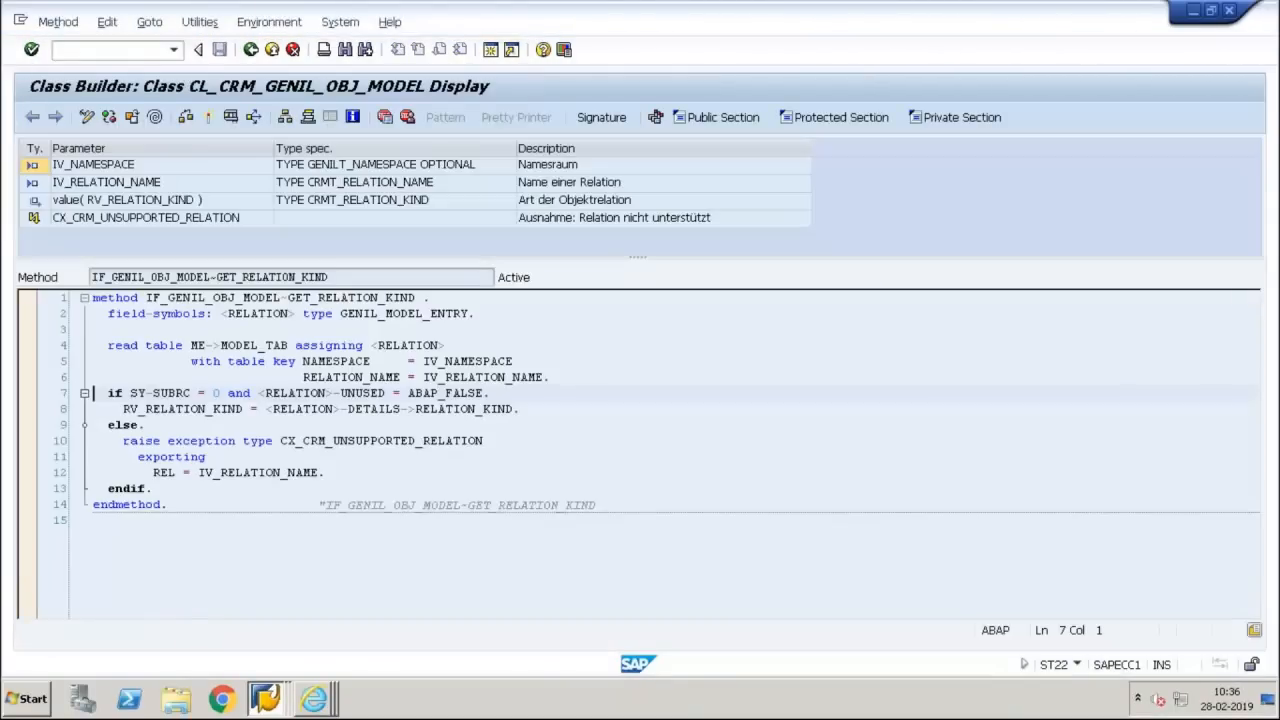
{"action": "left_click", "coordinate": [108, 345]}
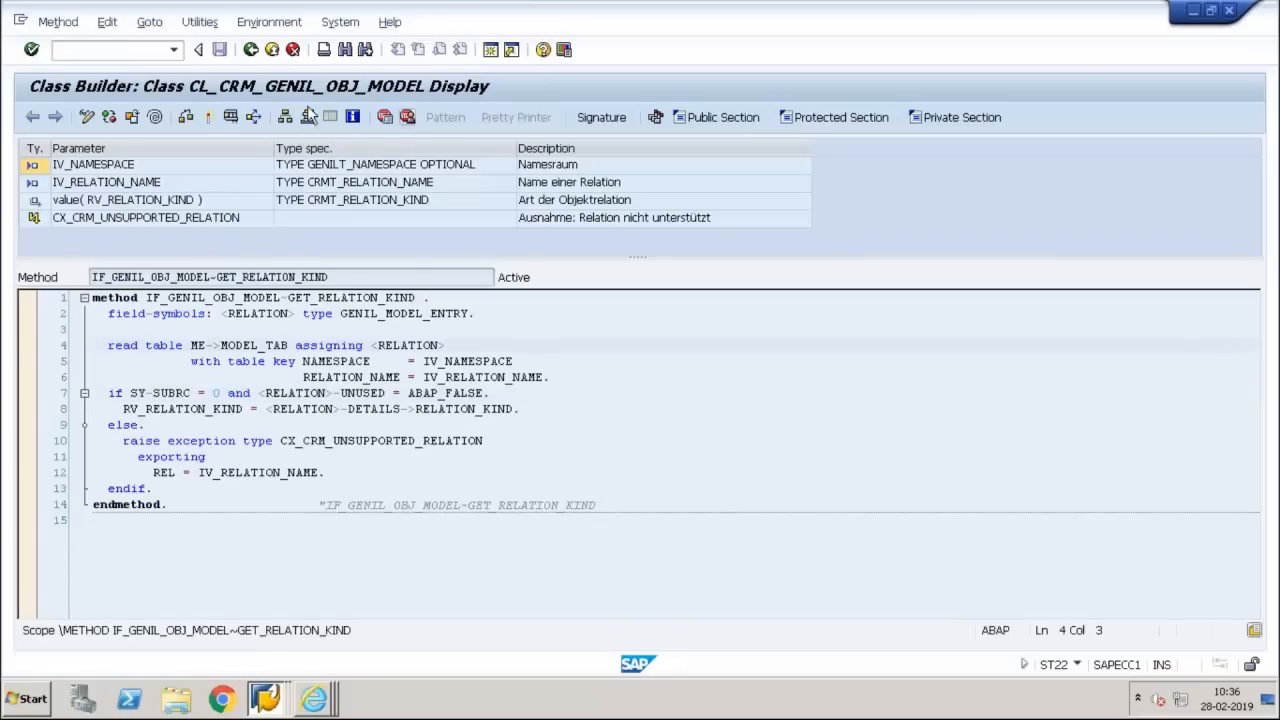
{"action": "left_click", "coordinate": [251, 50]}
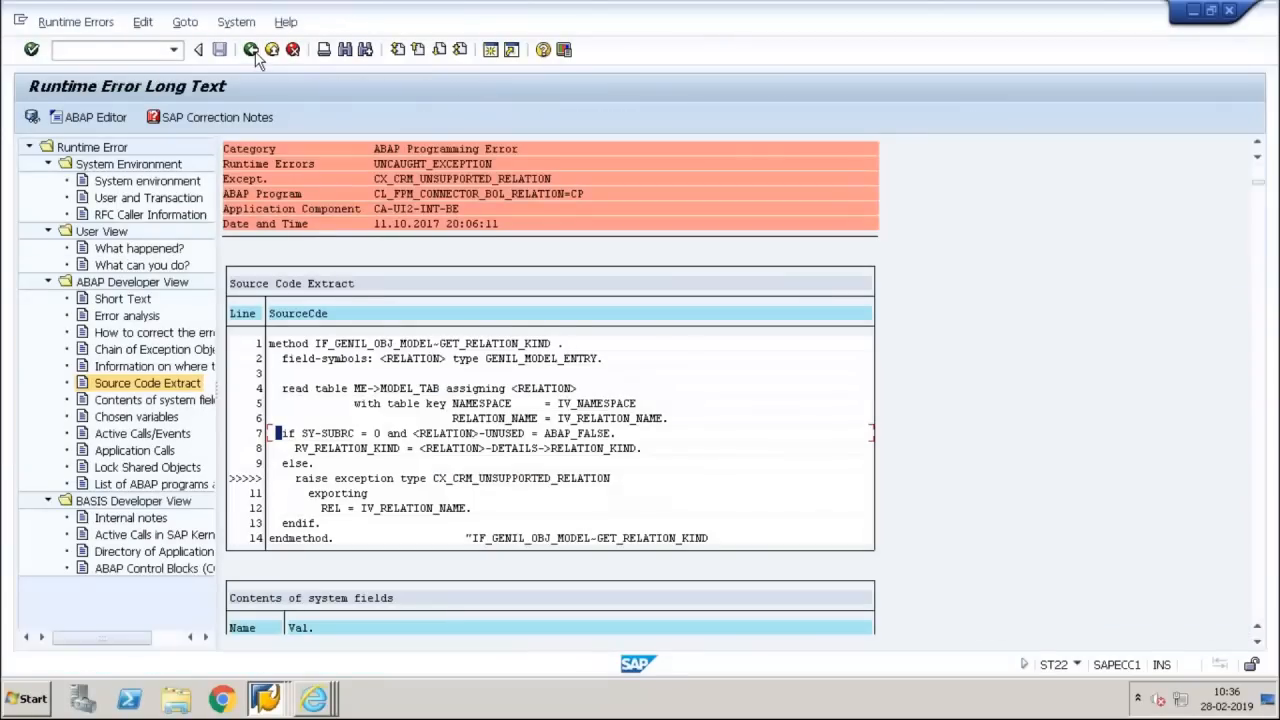
{"action": "left_click", "coordinate": [251, 50]}
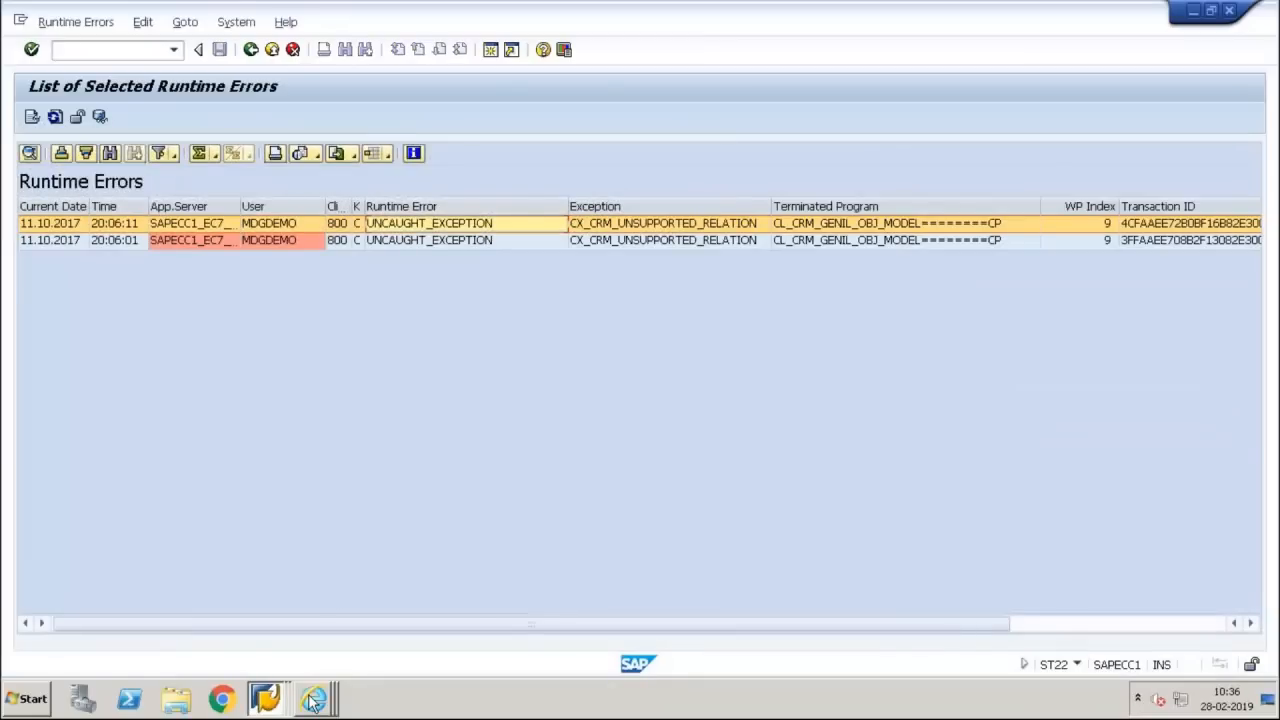
Reload the failed material creation page in Internet Explorer and switch to the ABAP Debugger session
{"action": "mouse_move", "coordinate": [313, 700]}
{"action": "left_click", "coordinate": [351, 658]}
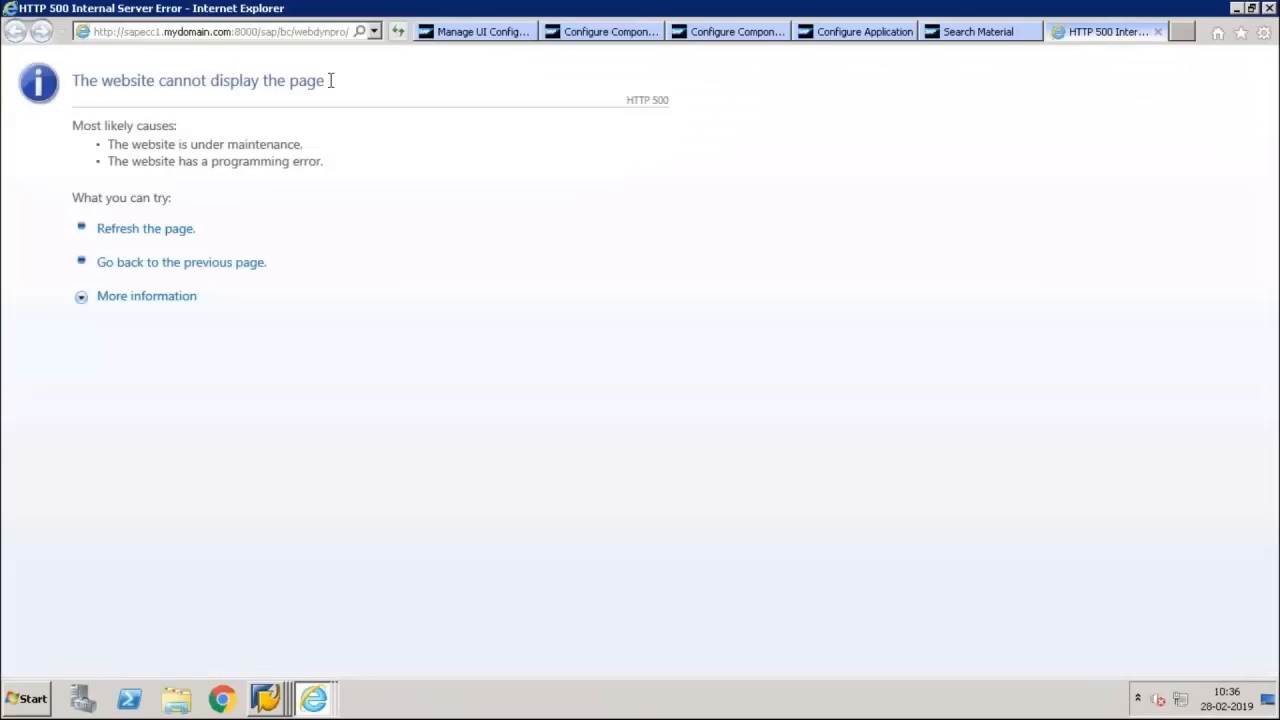
{"action": "left_click", "coordinate": [397, 32]}
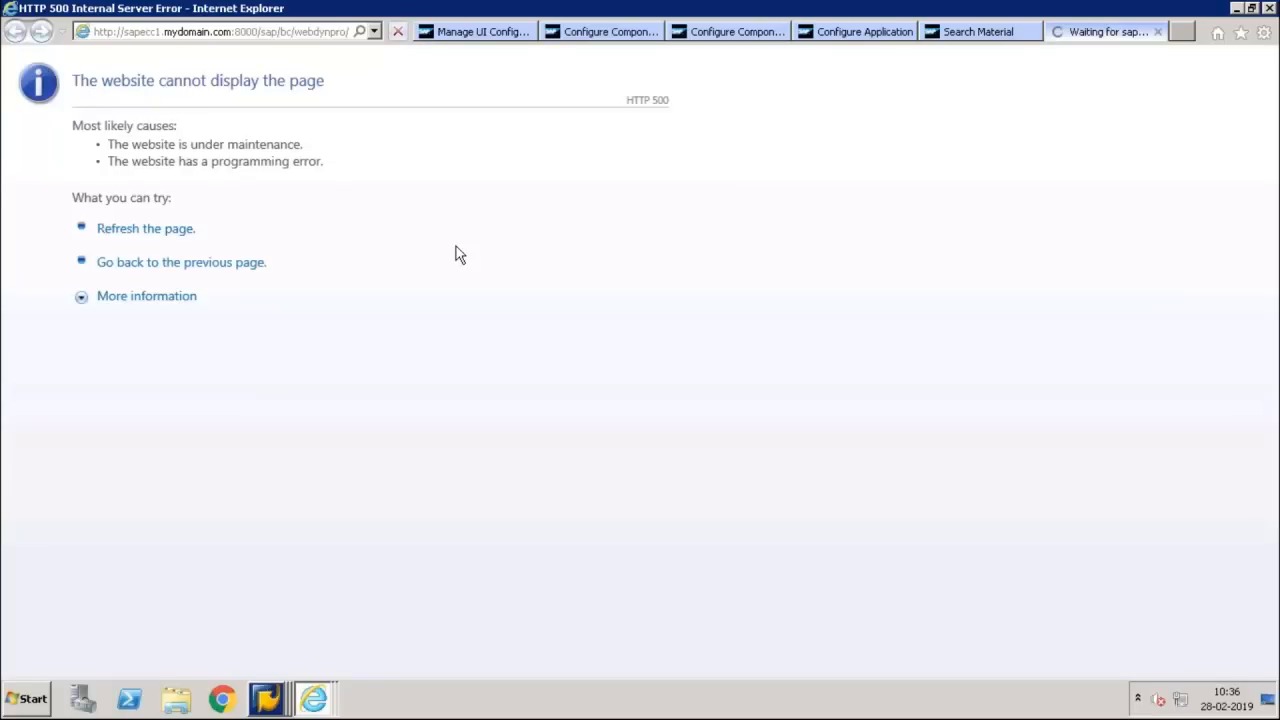
{"action": "left_click", "coordinate": [266, 698]}
{"action": "left_click", "coordinate": [316, 659]}
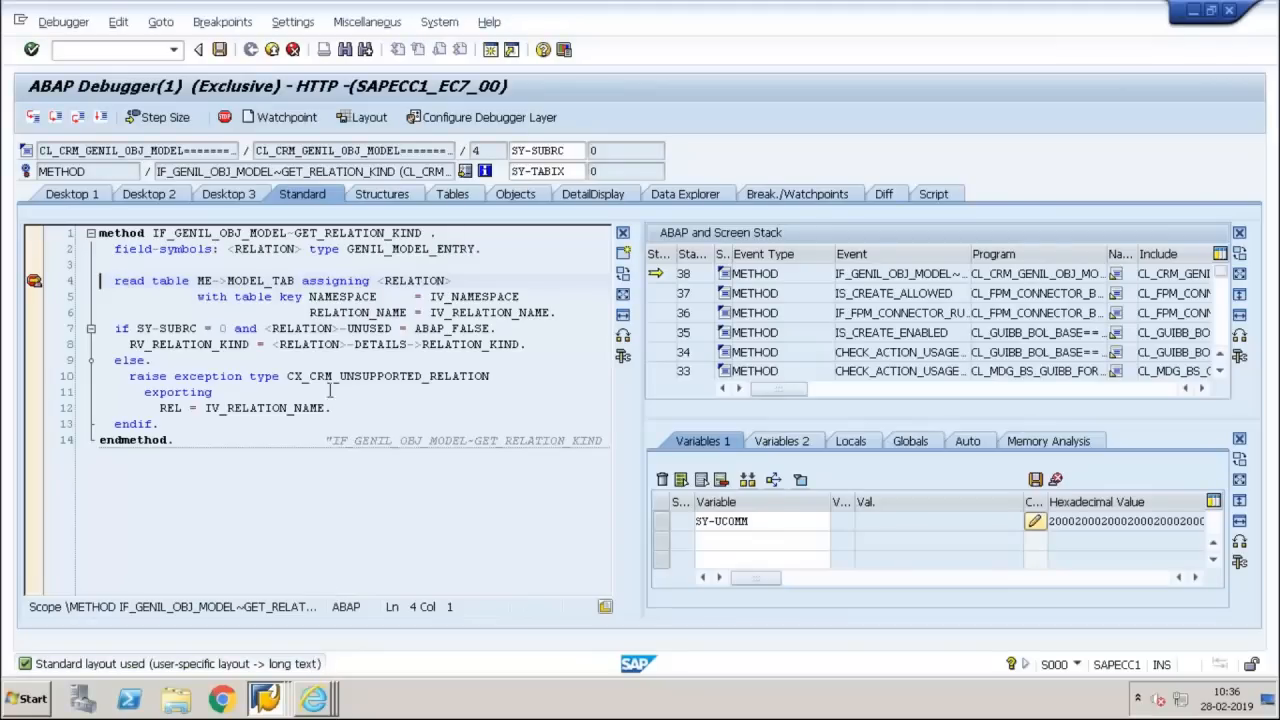
Add ME->MODEL_TAB, IV_NAMESPACE and IV_RELATION_NAME to the debugger's watched variables
{"action": "double_click", "coordinate": [266, 282]}
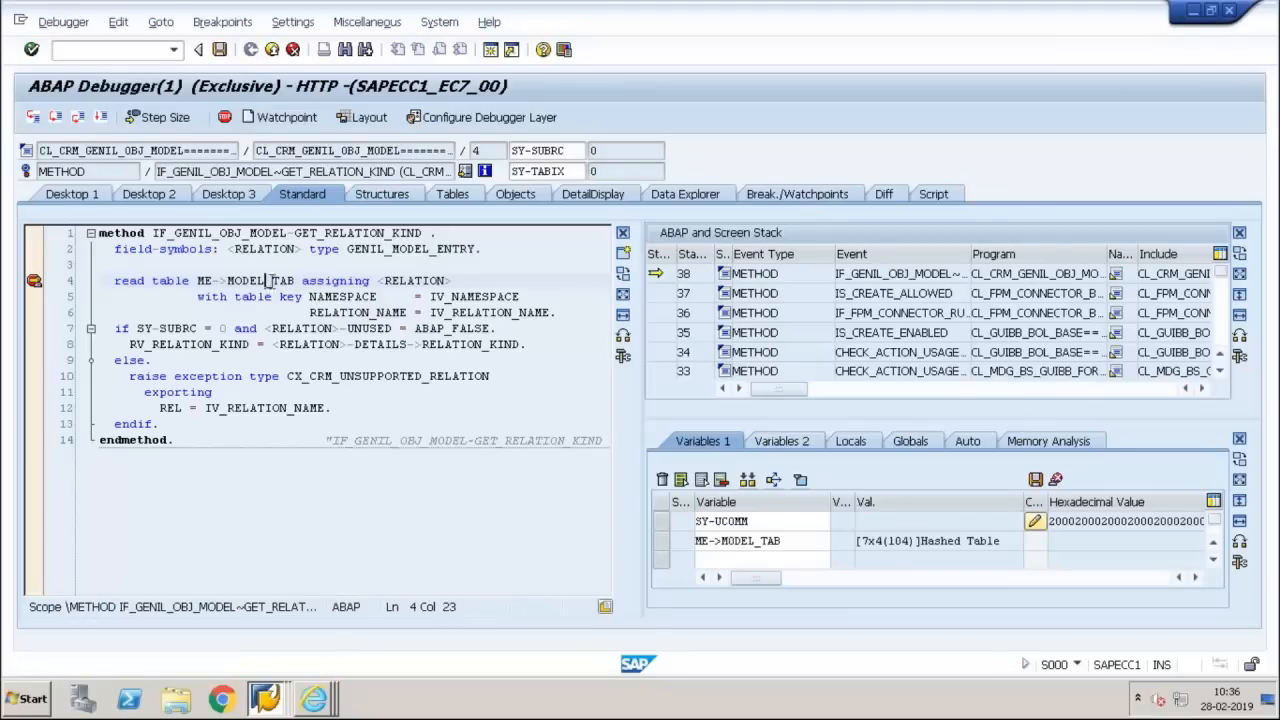
{"action": "double_click", "coordinate": [461, 297]}
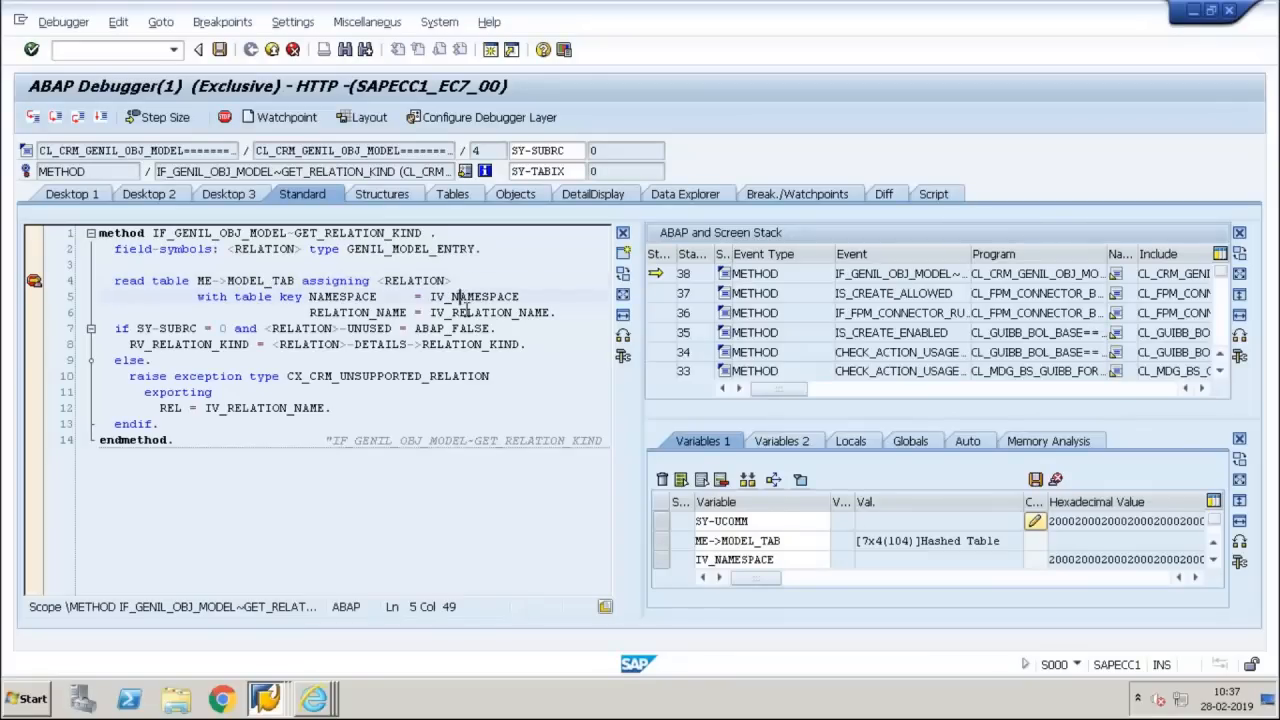
{"action": "double_click", "coordinate": [466, 313]}
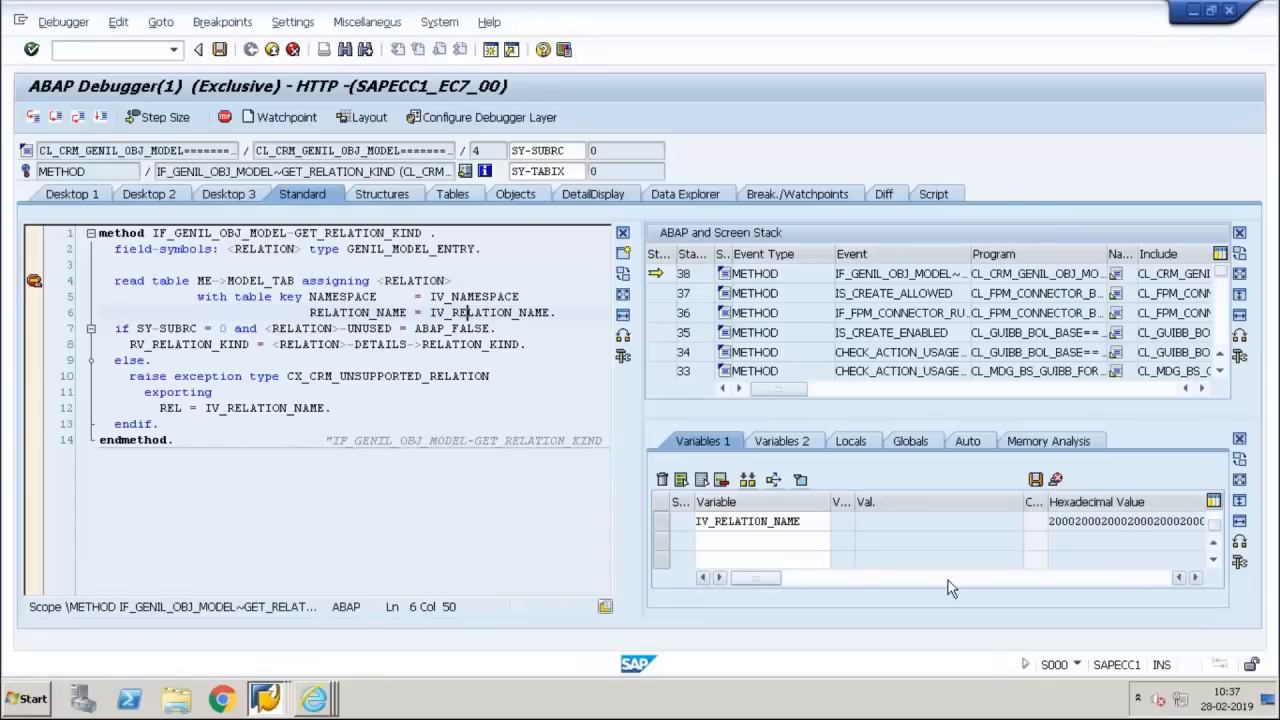
Display the table contents of ME->MODEL_TAB to examine its relation names
{"action": "left_click", "coordinate": [1213, 543]}
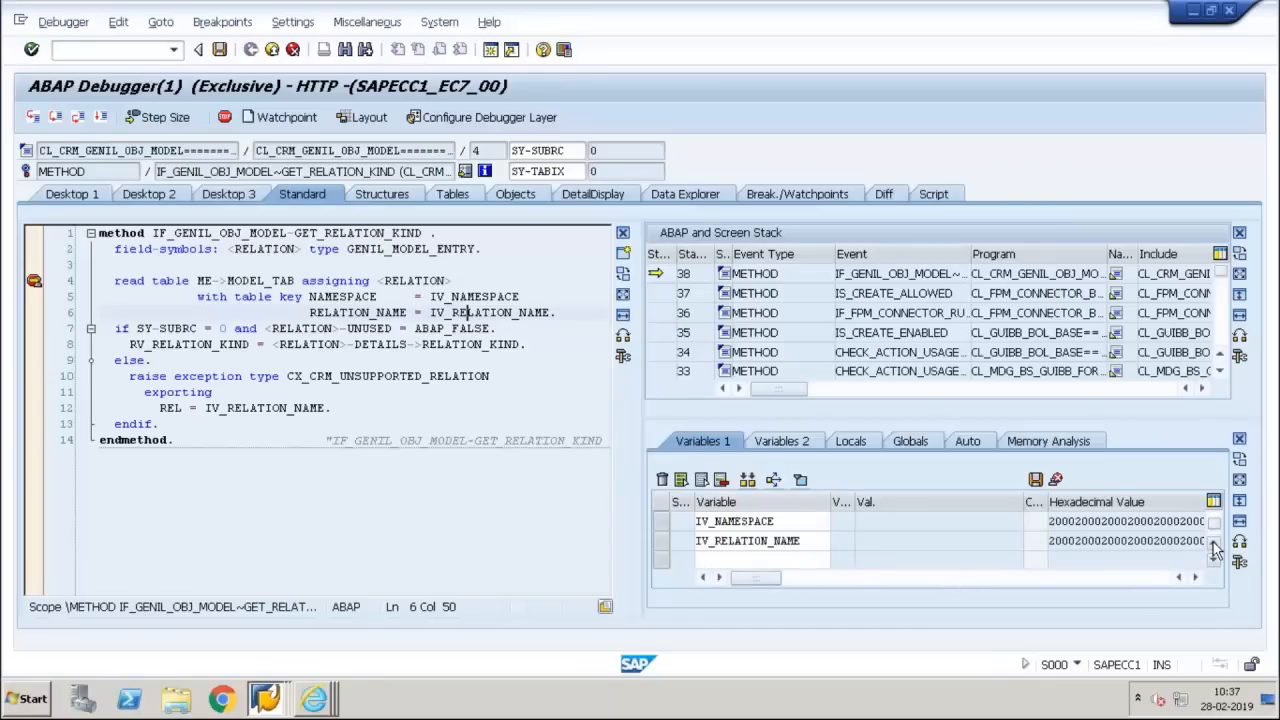
{"action": "left_click", "coordinate": [1213, 543]}
{"action": "left_click", "coordinate": [808, 522]}
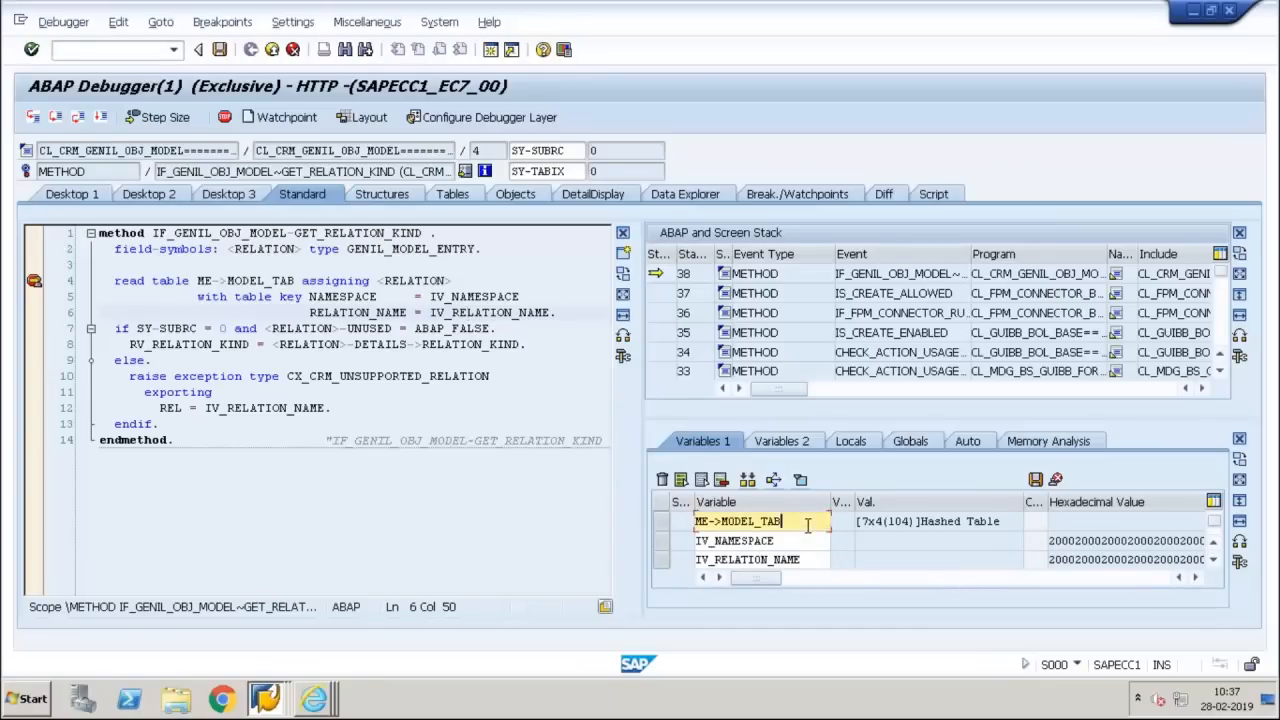
{"action": "double_click", "coordinate": [808, 522]}
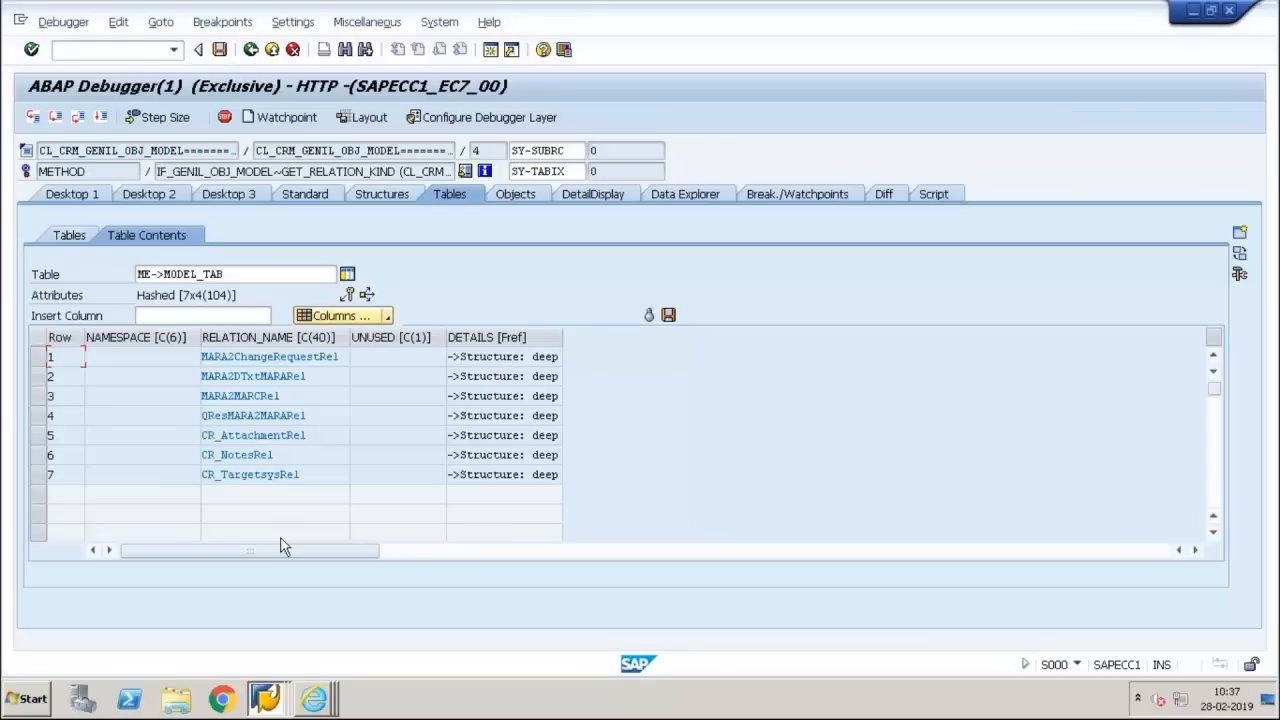
Return from the table contents to the debugger's standard view with source code, call stack and variables
{"action": "left_click", "coordinate": [89, 197]}
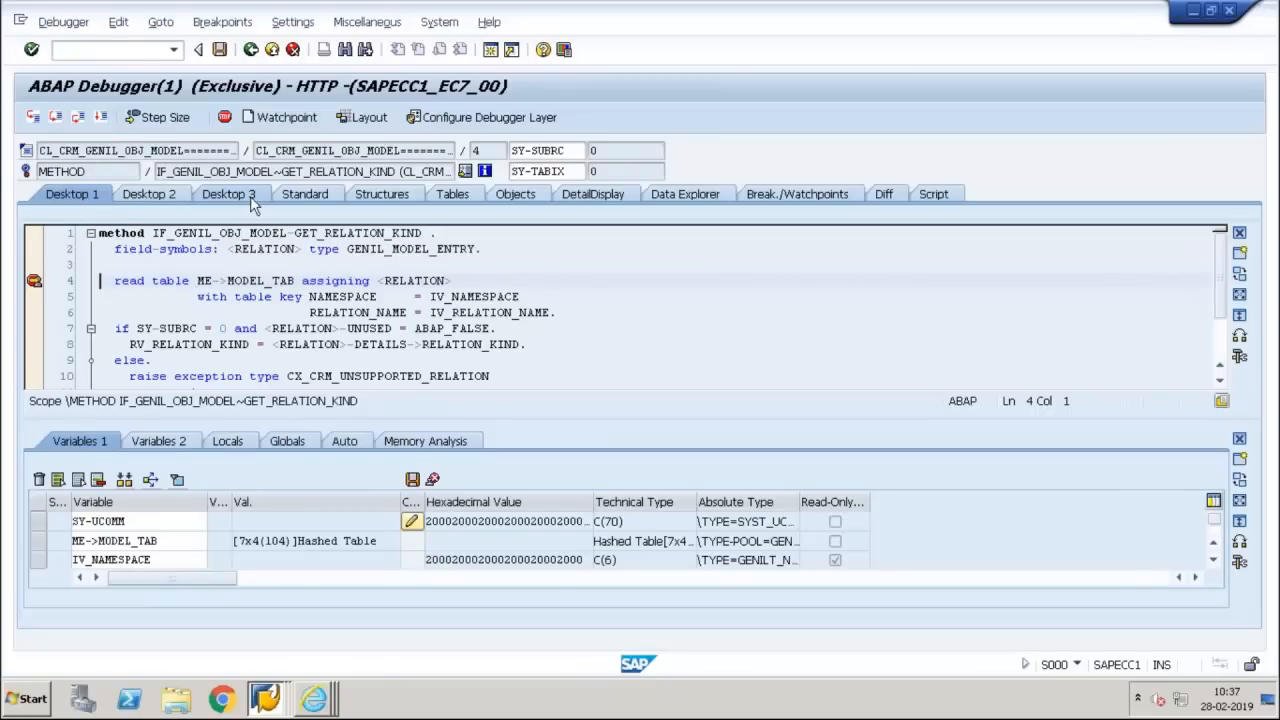
{"action": "left_click", "coordinate": [302, 195]}
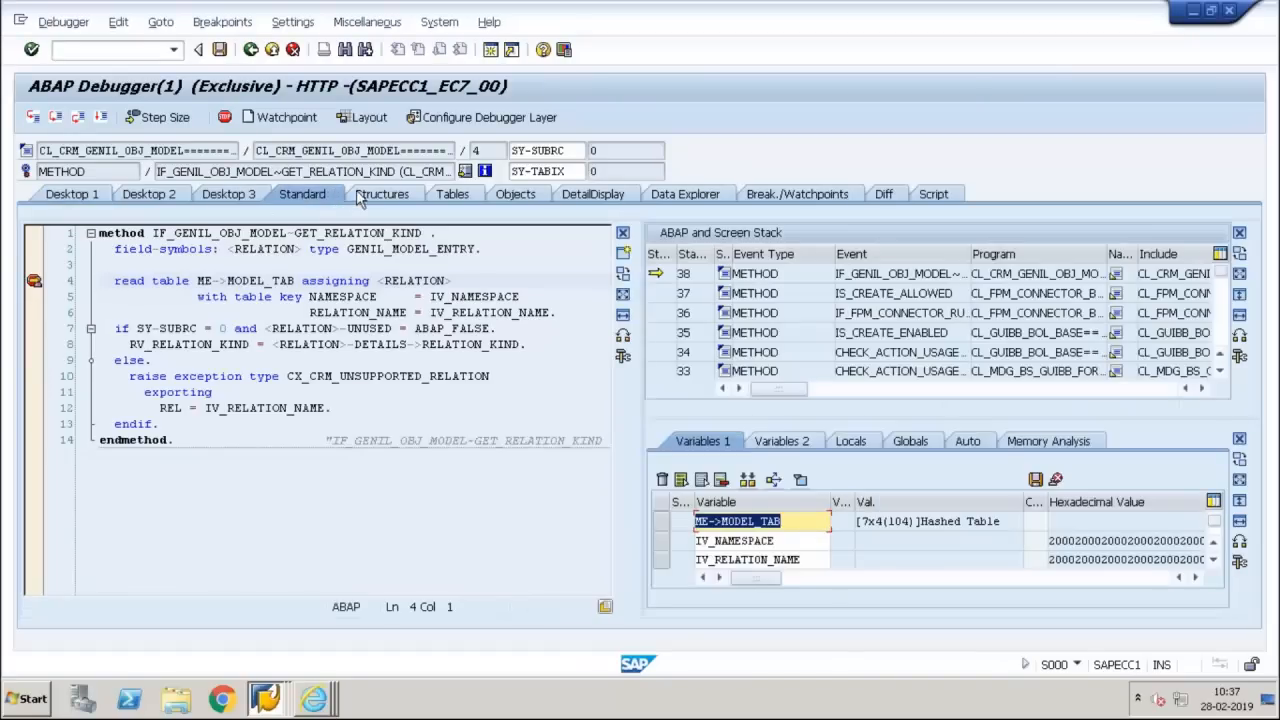
{"action": "left_click", "coordinate": [378, 195]}
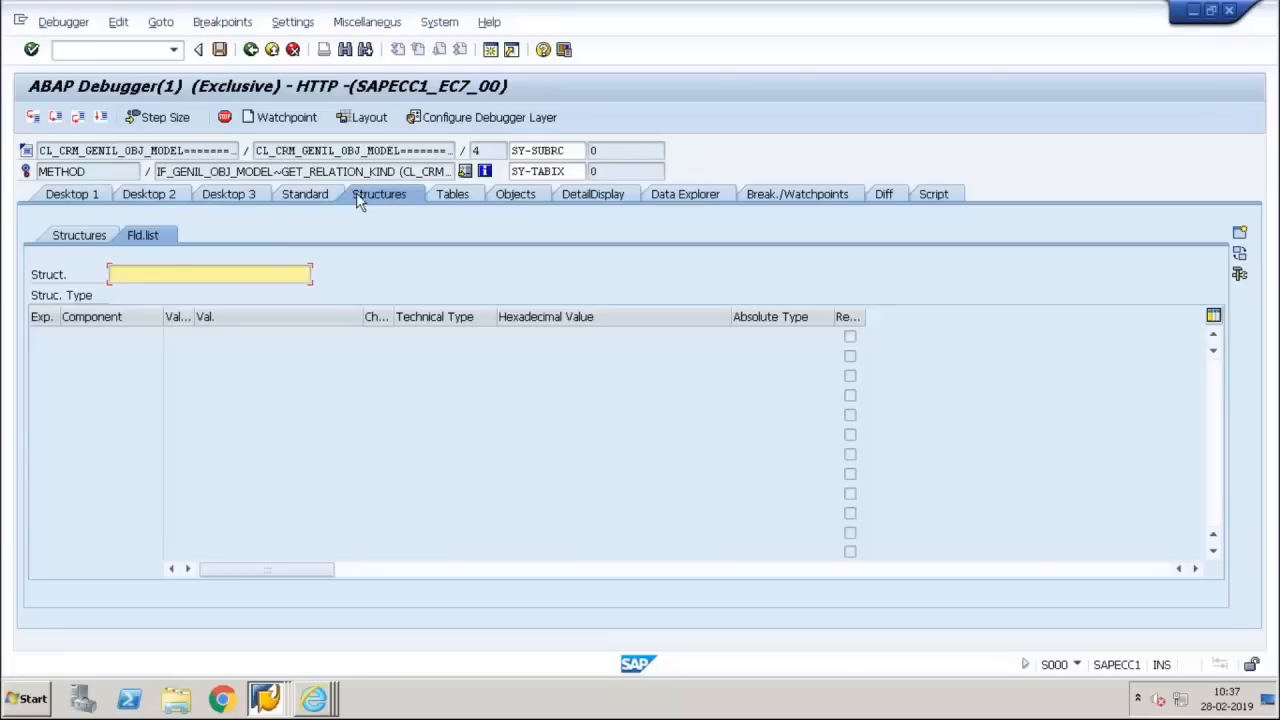
{"action": "left_click", "coordinate": [305, 196]}
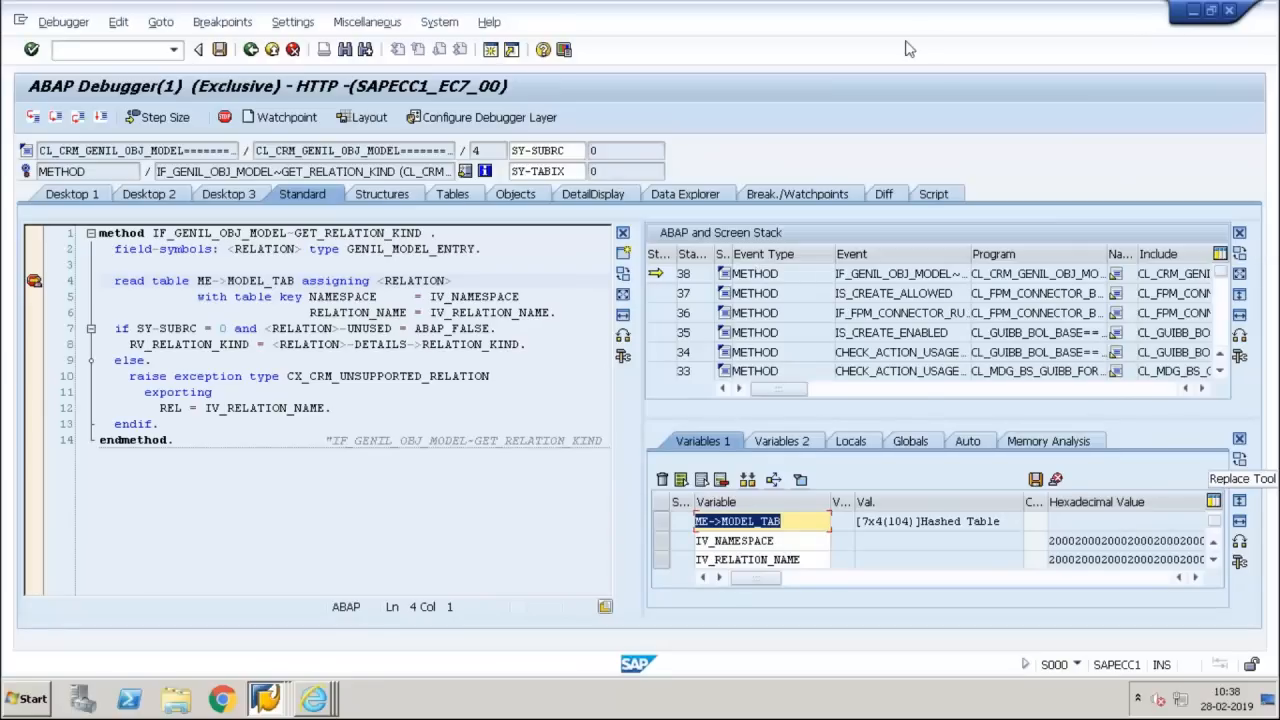
Examine the calling methods at call stack levels 37 down to 33, ending at CHECK_ACTION_USAGE_SINGLE of the MDG form feeder class
{"action": "double_click", "coordinate": [790, 296]}
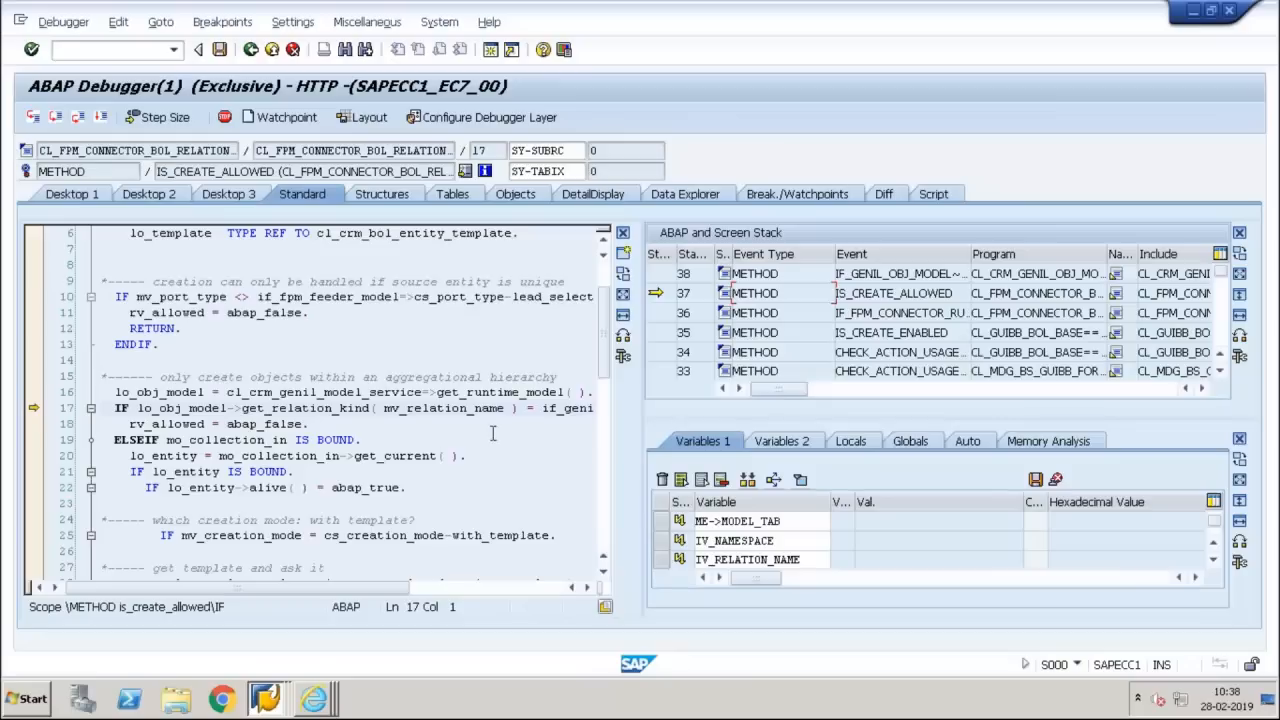
{"action": "left_click_drag", "start_coordinate": [366, 588], "coordinate": [300, 591]}
{"action": "double_click", "coordinate": [772, 313]}
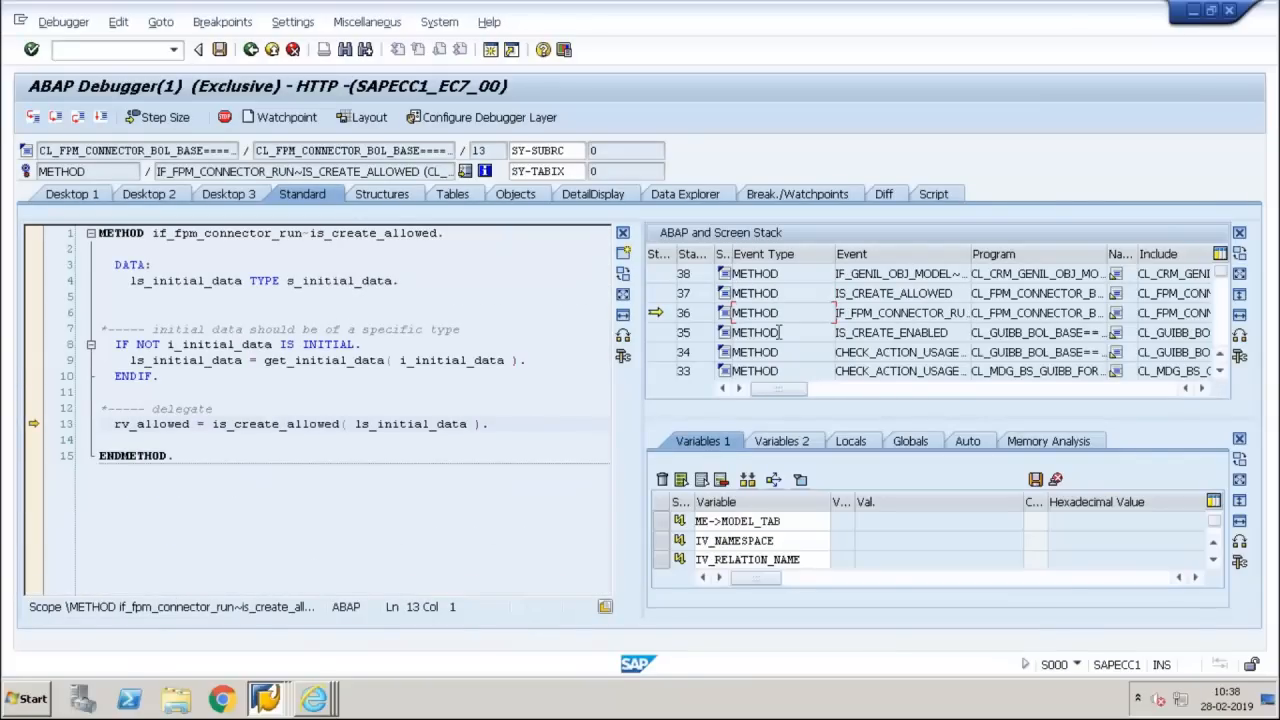
{"action": "double_click", "coordinate": [779, 332]}
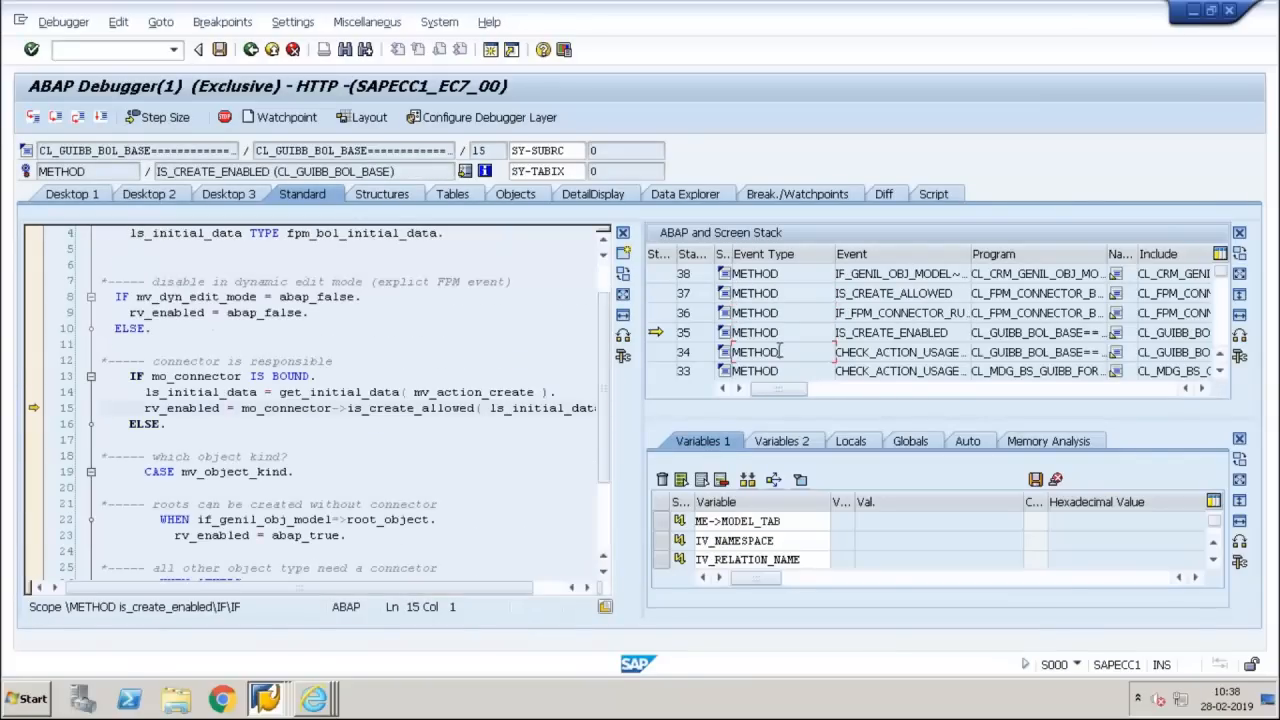
{"action": "double_click", "coordinate": [779, 352]}
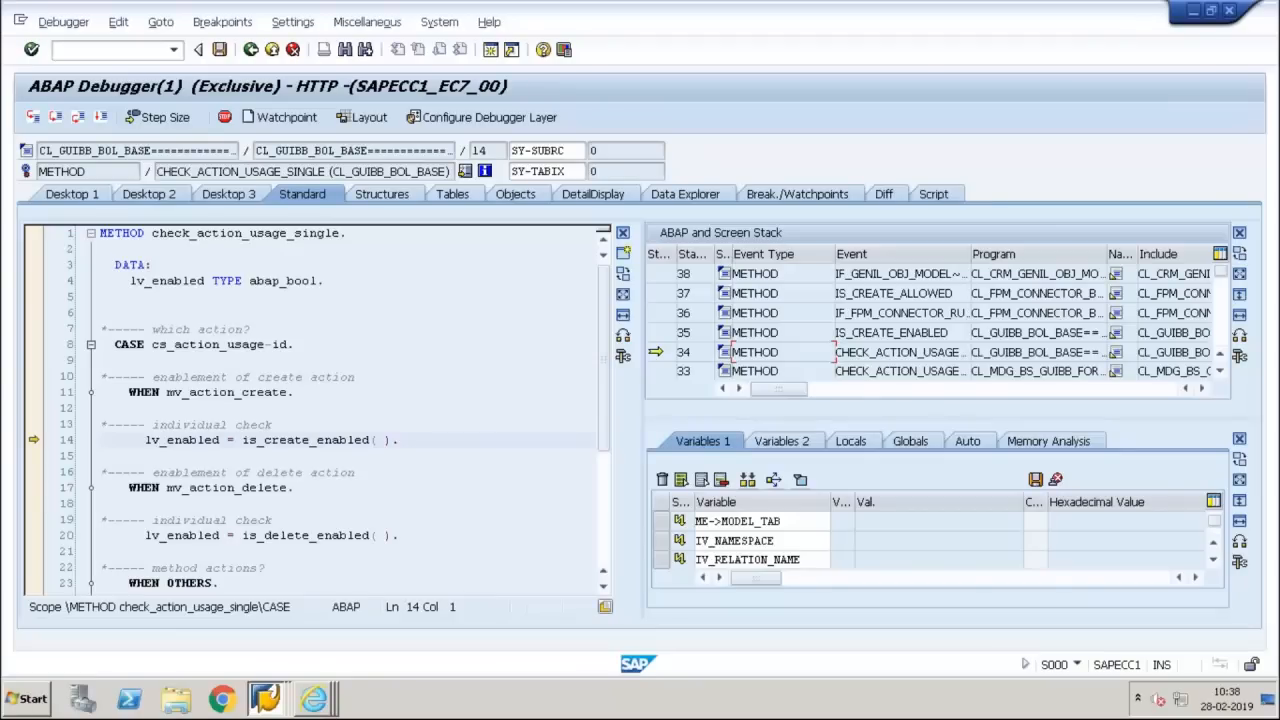
{"action": "double_click", "coordinate": [781, 371]}
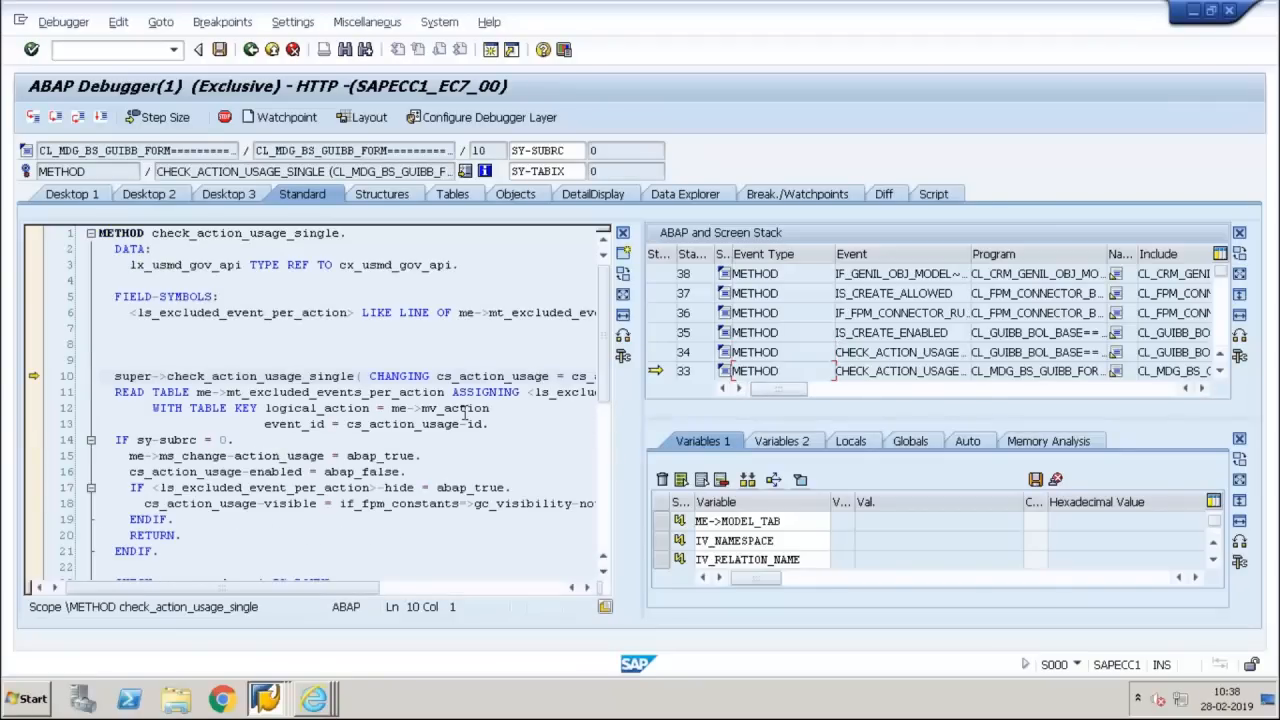
Add ME->MV_ACTION and CS_ACTION_USAGE from the CHECK_ACTION_USAGE_SINGLE source code to the debugger's watched variables
{"action": "double_click", "coordinate": [466, 408]}
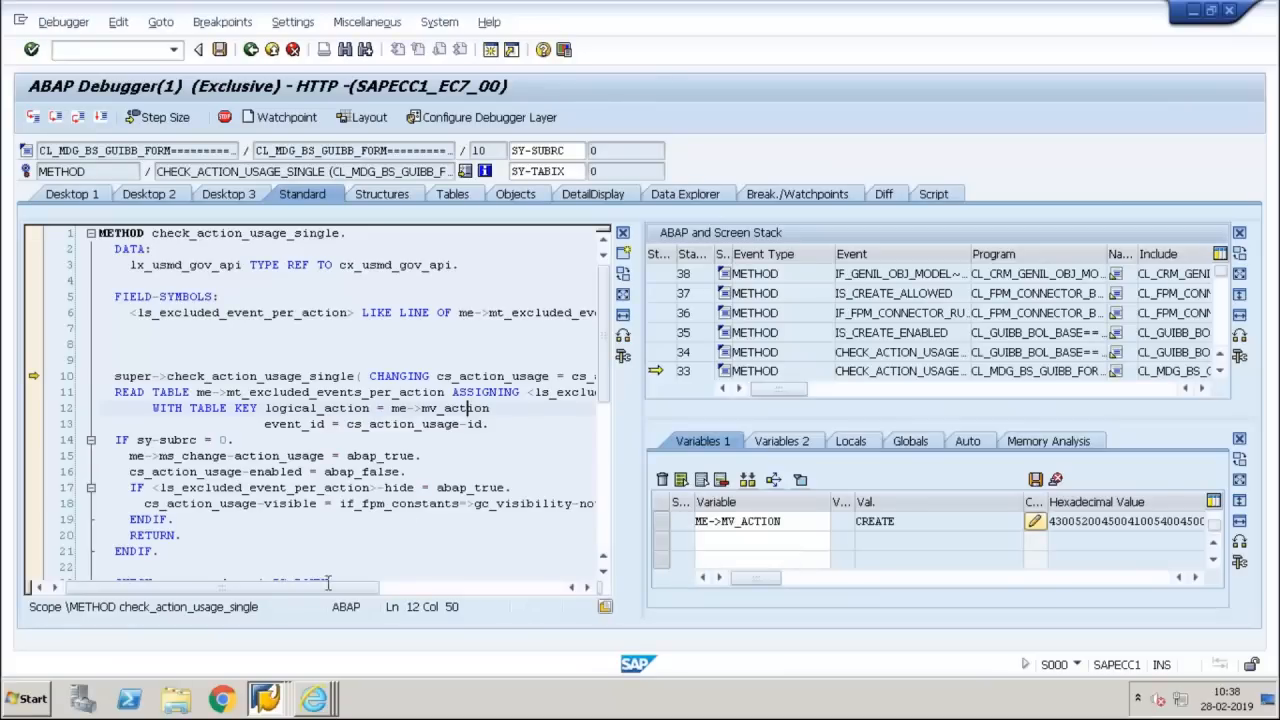
{"action": "left_click_drag", "start_coordinate": [327, 583], "coordinate": [435, 602]}
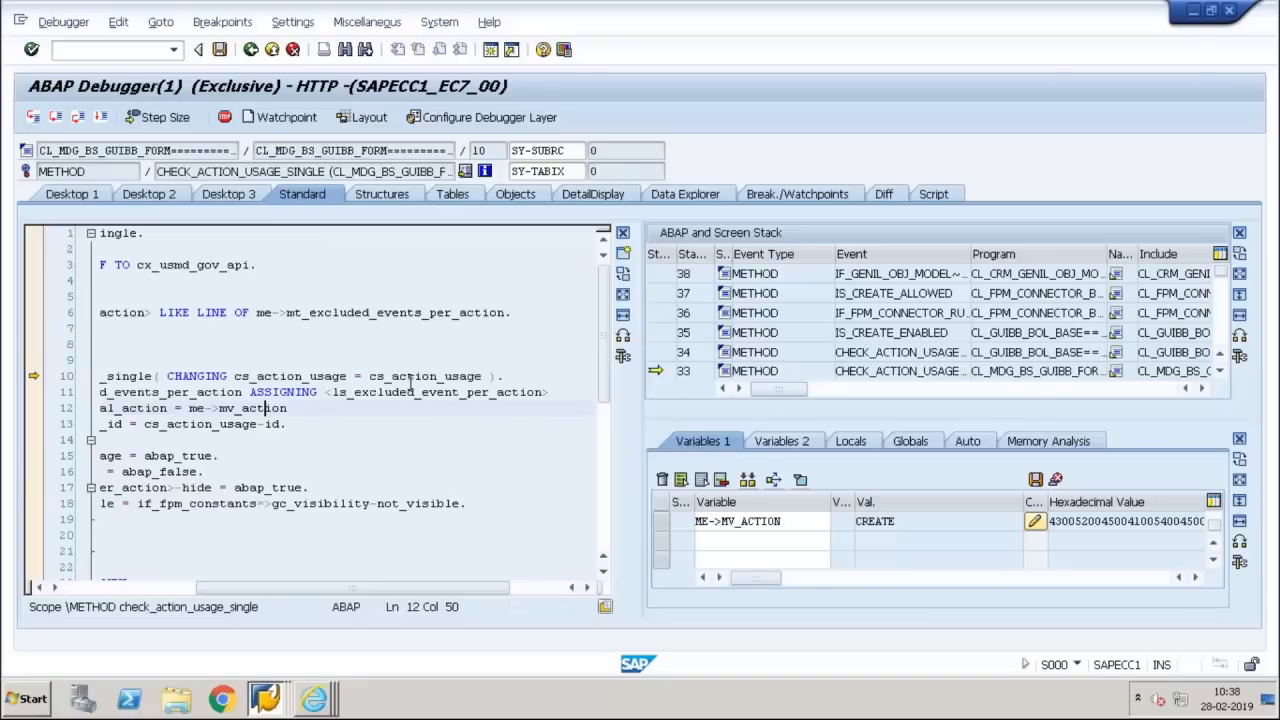
{"action": "double_click", "coordinate": [413, 378]}
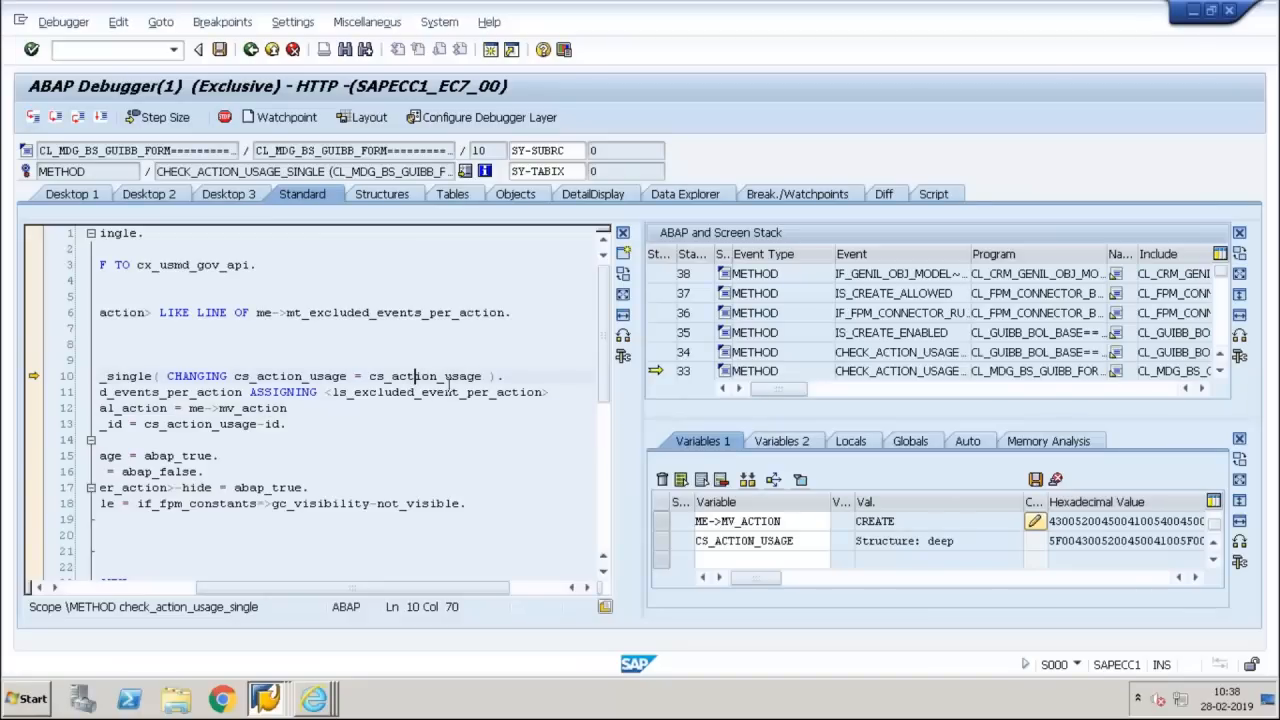
Inspect the detail display of ME->MV_ACTION and the component list of CS_ACTION_USAGE, returning to the standard debugger view
{"action": "double_click", "coordinate": [745, 521]}
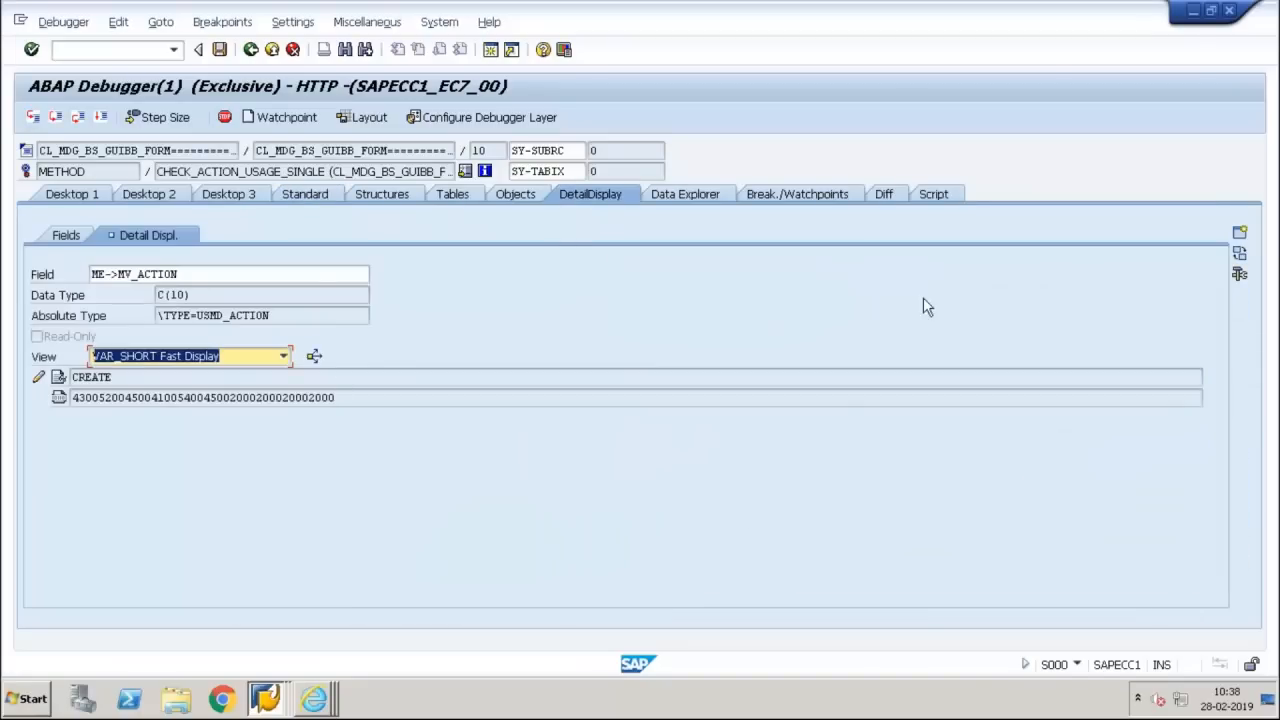
{"action": "left_click", "coordinate": [249, 51]}
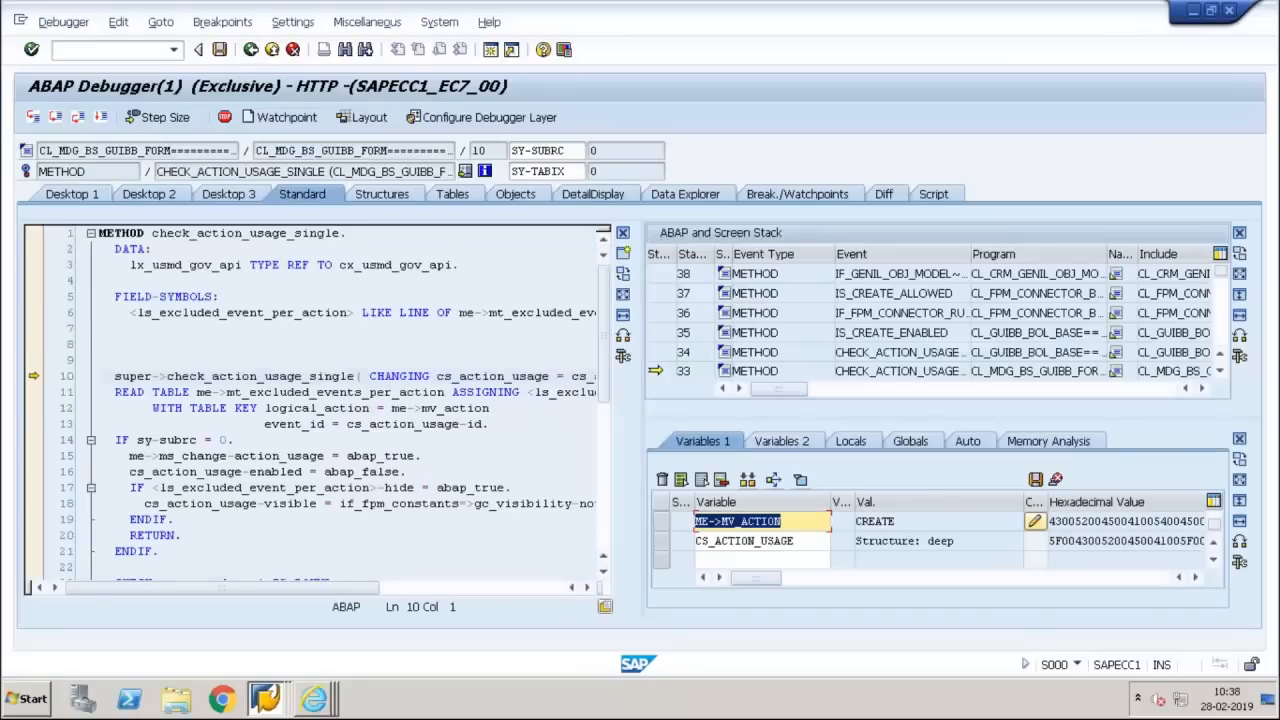
{"action": "double_click", "coordinate": [793, 540]}
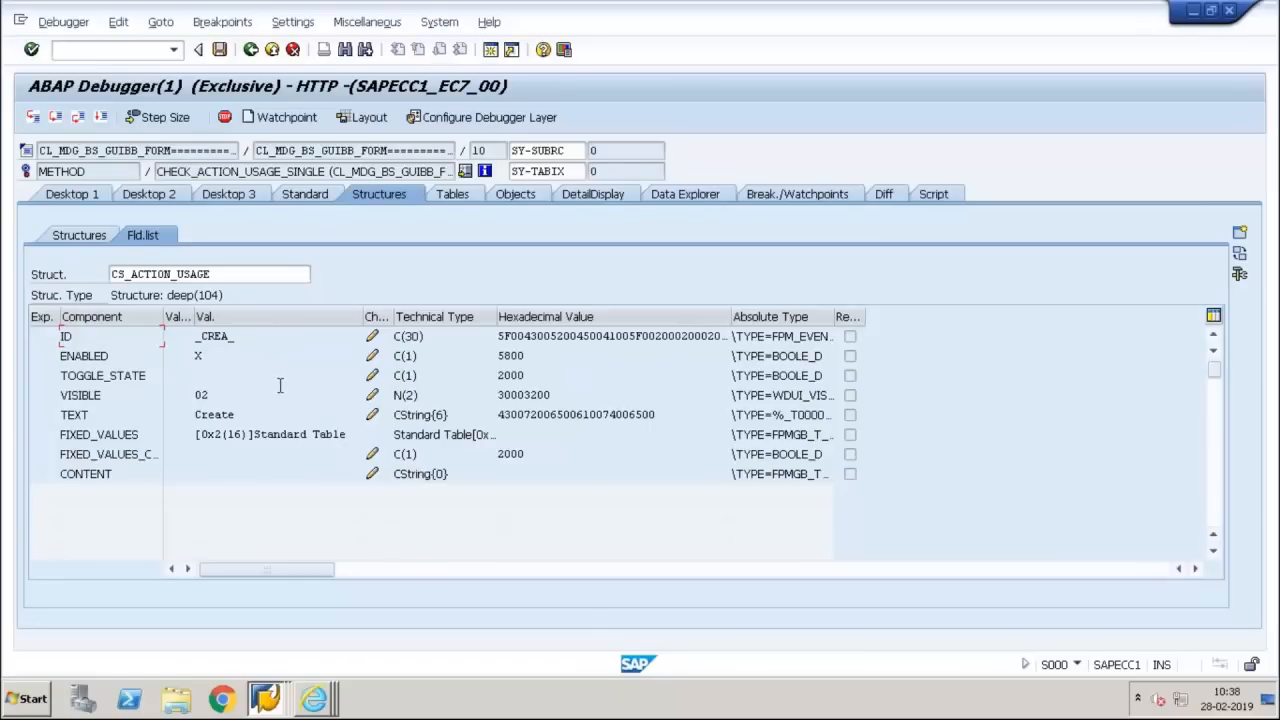
{"action": "left_click", "coordinate": [252, 50]}
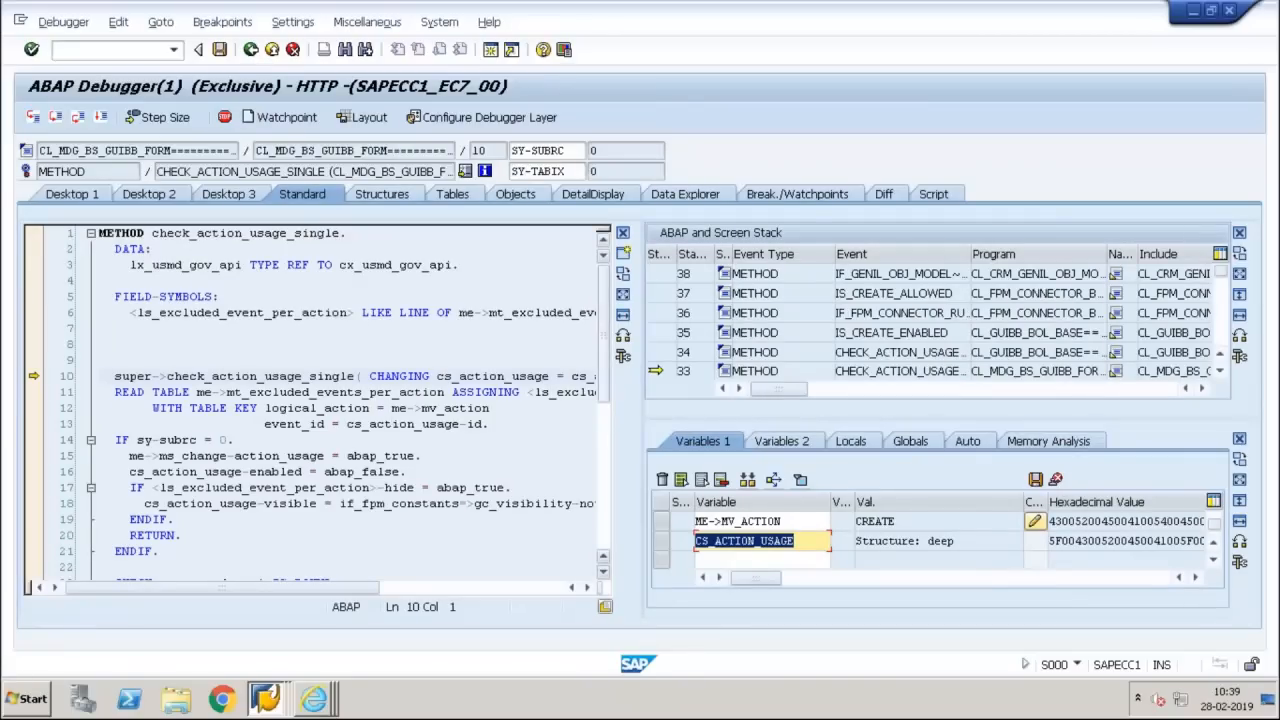
Open the GET_DATA method at call stack level 29 and examine its super call with the exporting, importing and changing parameters
{"action": "scroll", "coordinate": [610, 345], "scroll_direction": "down", "scroll_amount": 1}
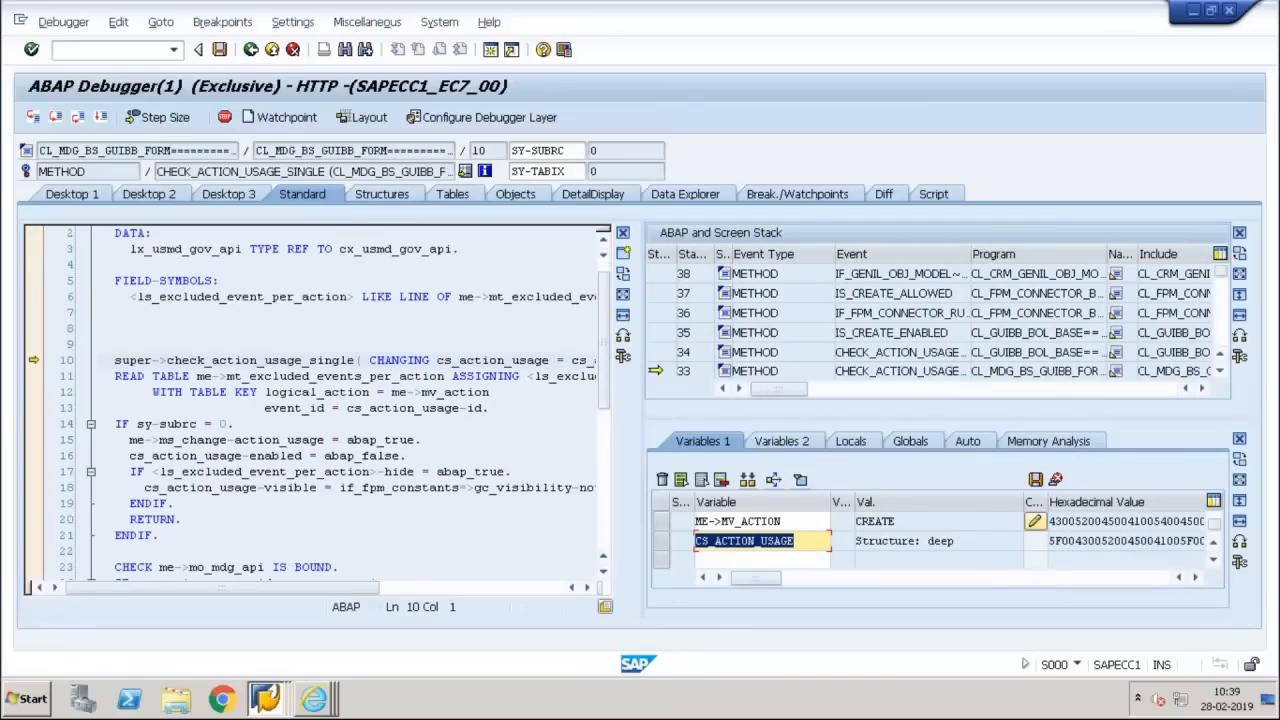
{"action": "left_click", "coordinate": [1222, 371]}
{"action": "left_click", "coordinate": [1222, 371]}
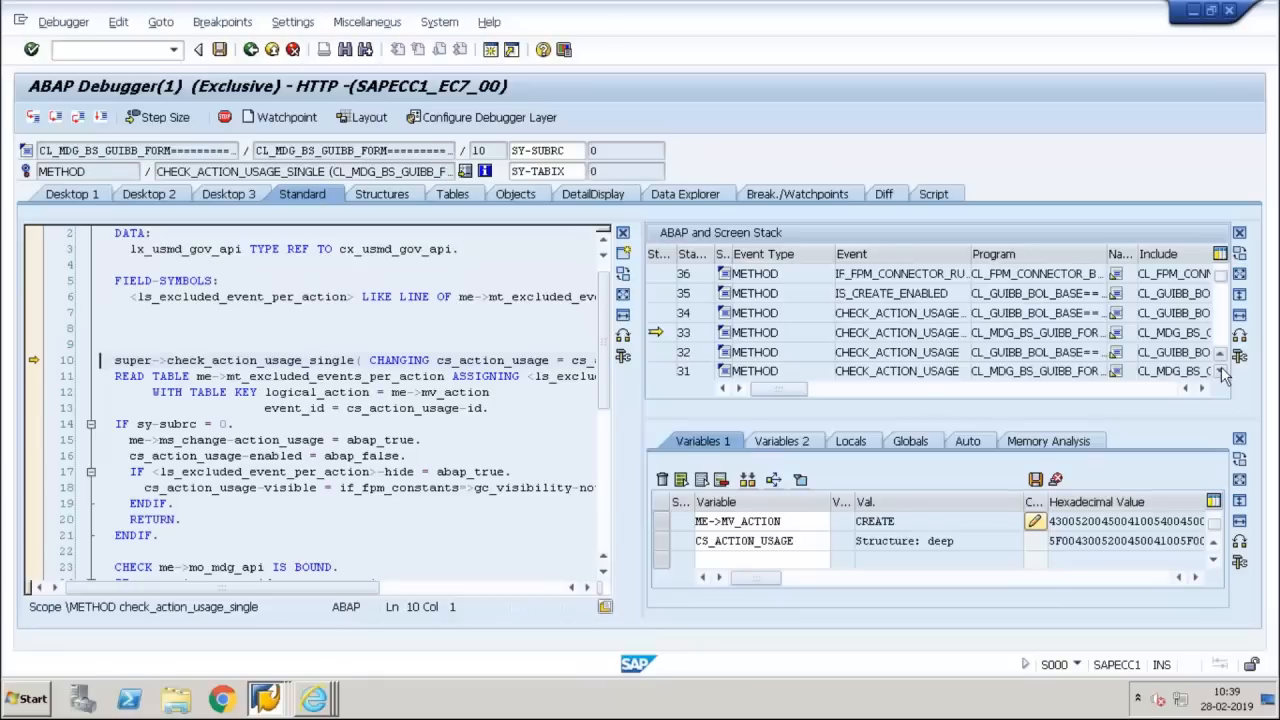
{"action": "left_click", "coordinate": [1222, 371]}
{"action": "left_click", "coordinate": [1222, 371]}
{"action": "left_click", "coordinate": [1222, 371]}
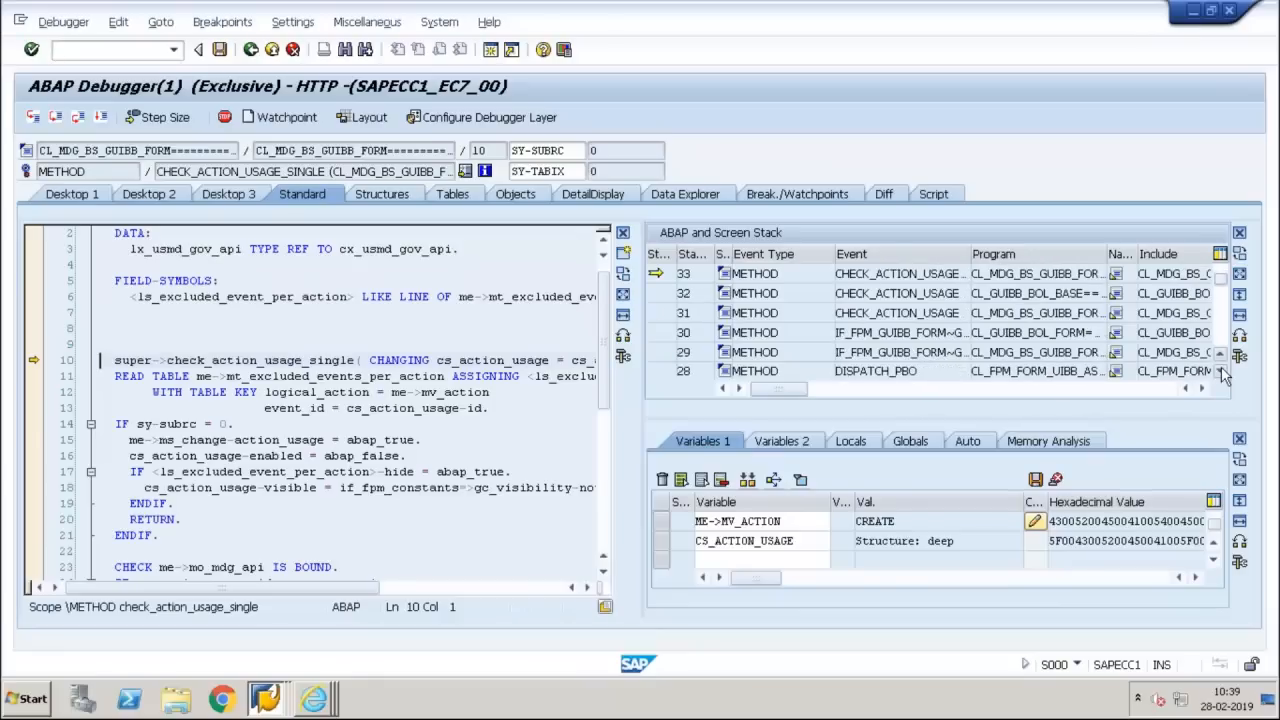
{"action": "double_click", "coordinate": [913, 352]}
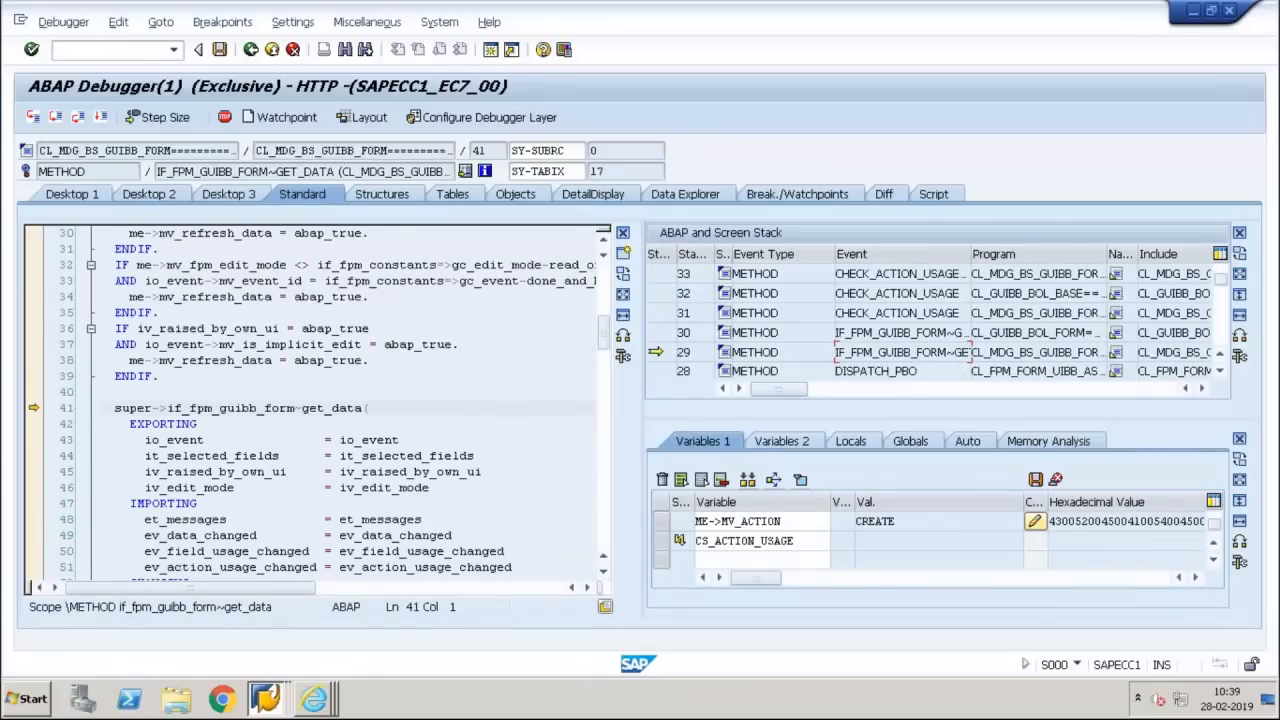
{"action": "left_click", "coordinate": [603, 574]}
{"action": "left_click", "coordinate": [604, 576]}
{"action": "left_click", "coordinate": [604, 576]}
{"action": "left_click", "coordinate": [604, 576]}
{"action": "left_click", "coordinate": [604, 576]}
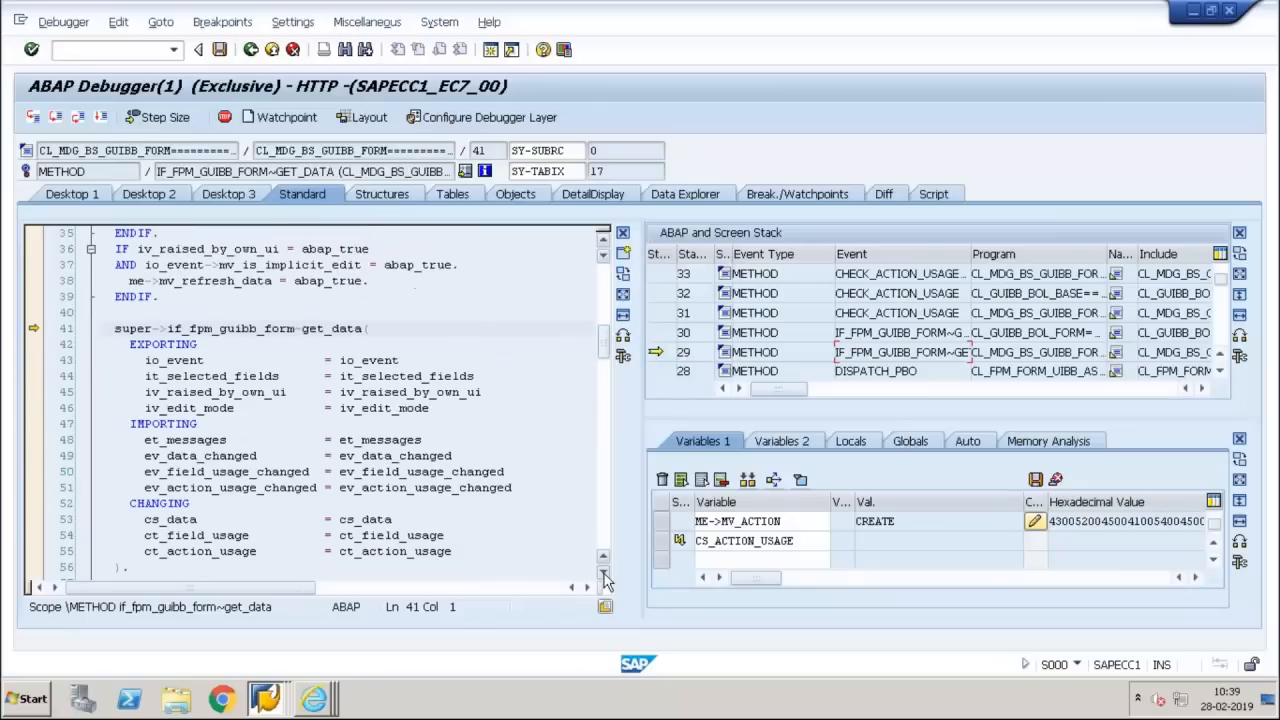
{"action": "left_click", "coordinate": [604, 576]}
{"action": "left_click", "coordinate": [604, 576]}
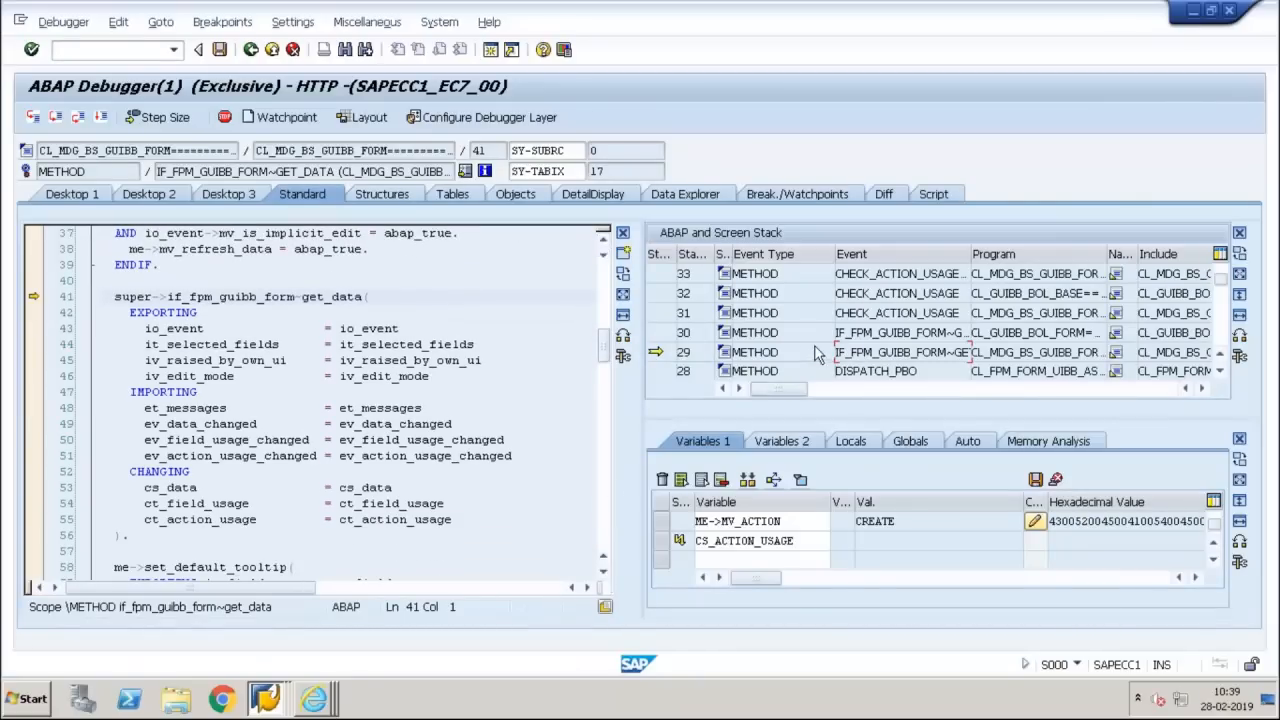
Examine the source code of GET_DATA at call stack level 30 and DISPATCH_PBO at level 28
{"action": "double_click", "coordinate": [802, 332]}
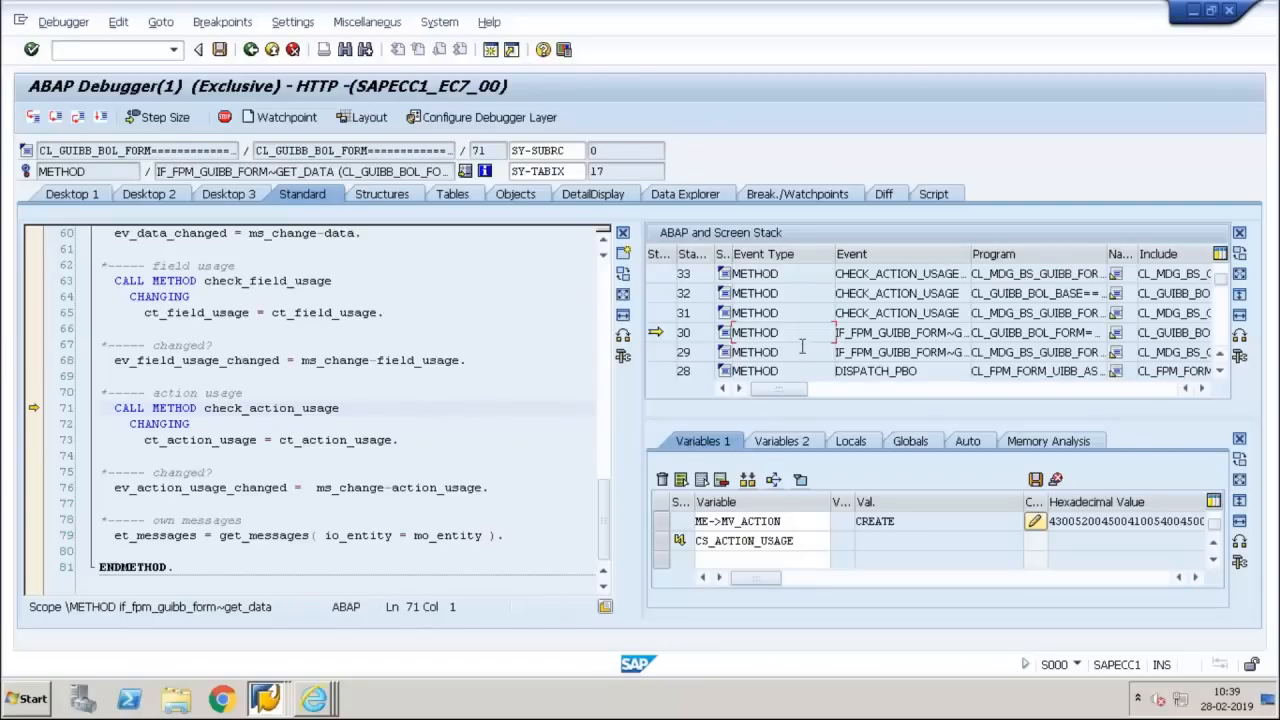
{"action": "double_click", "coordinate": [802, 371]}
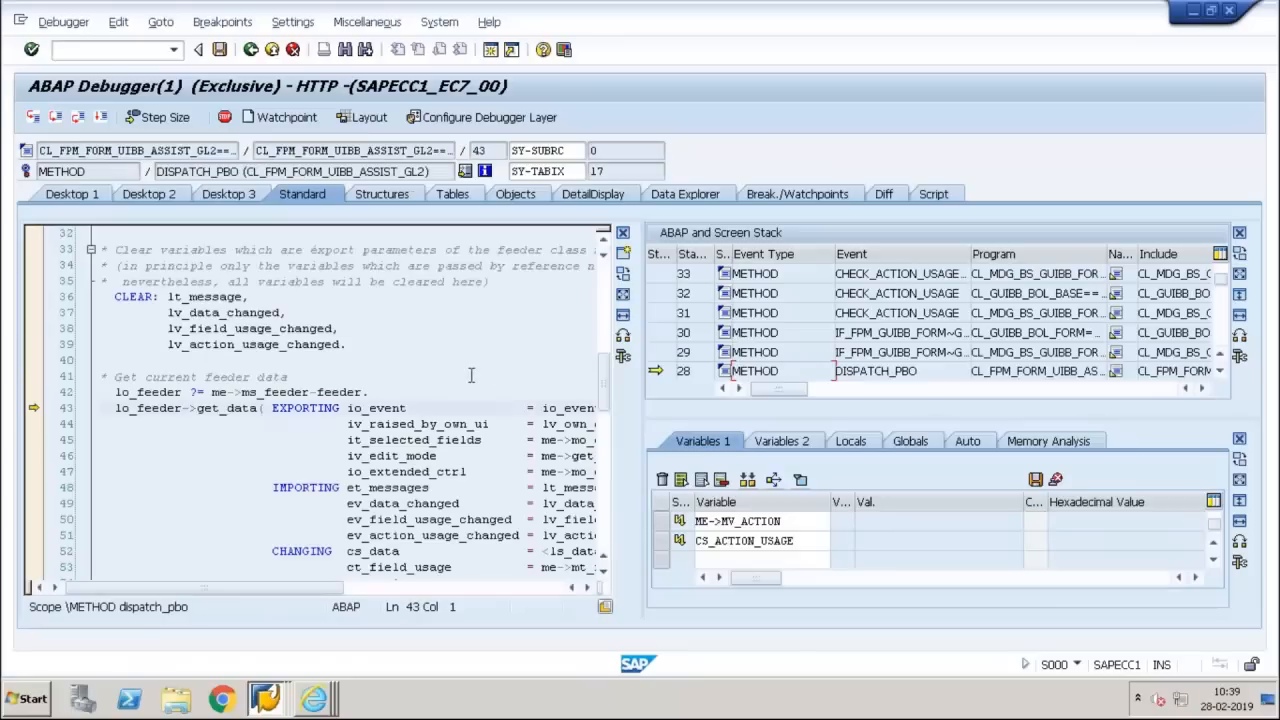
{"action": "left_click", "coordinate": [471, 376]}
Switch to Manage UI Configurations in Internet Explorer and open application configuration ZUSMD_Y3_OVP_MARA in display mode
{"action": "left_click", "coordinate": [313, 698]}
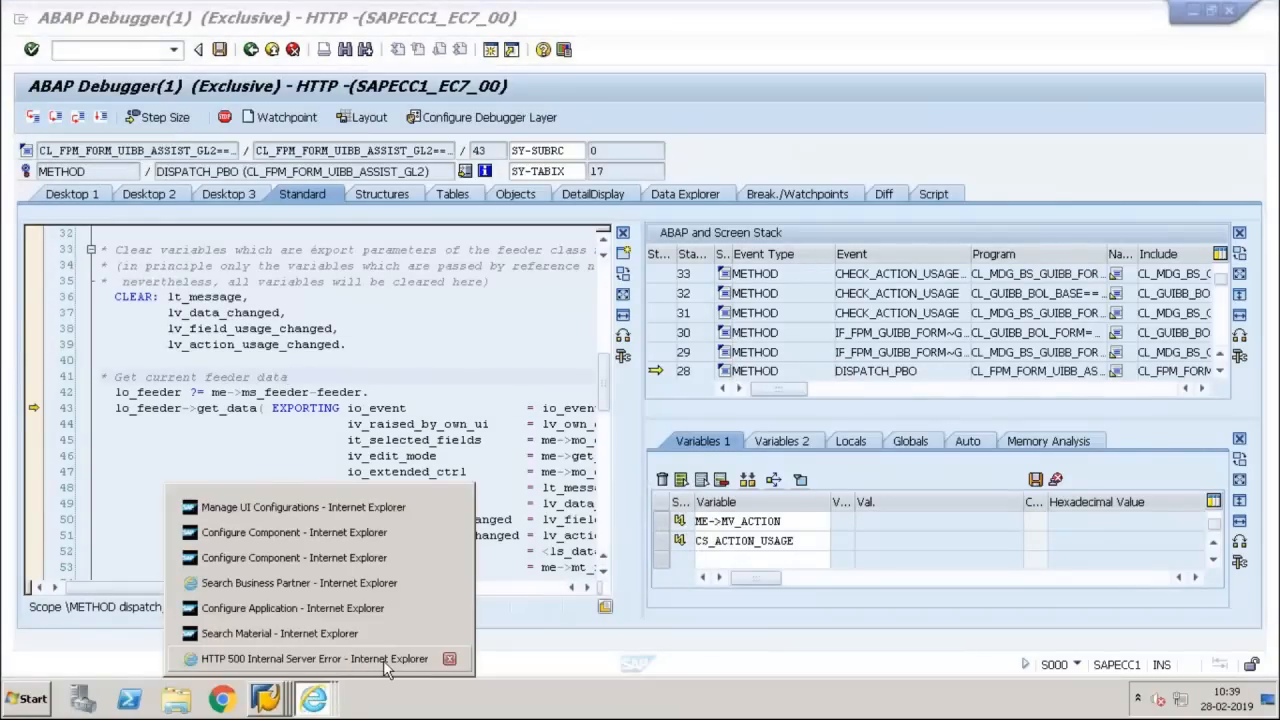
{"action": "left_click", "coordinate": [383, 660]}
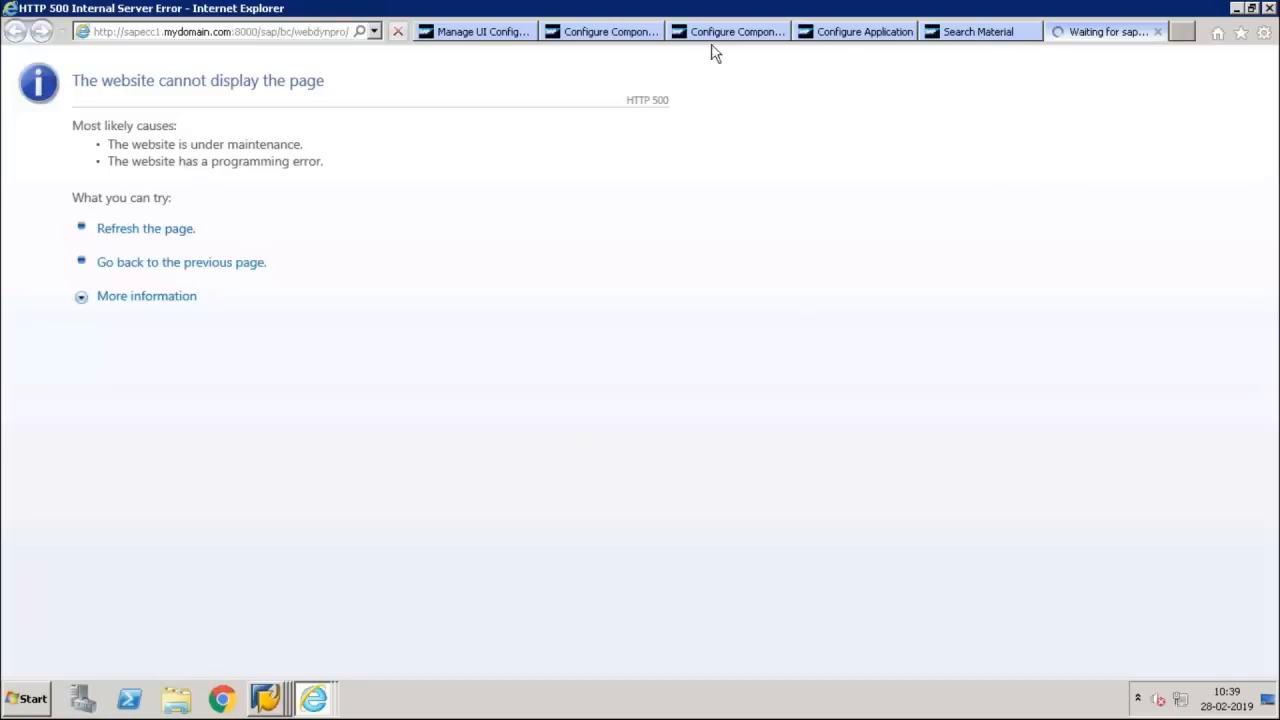
{"action": "left_click", "coordinate": [509, 40]}
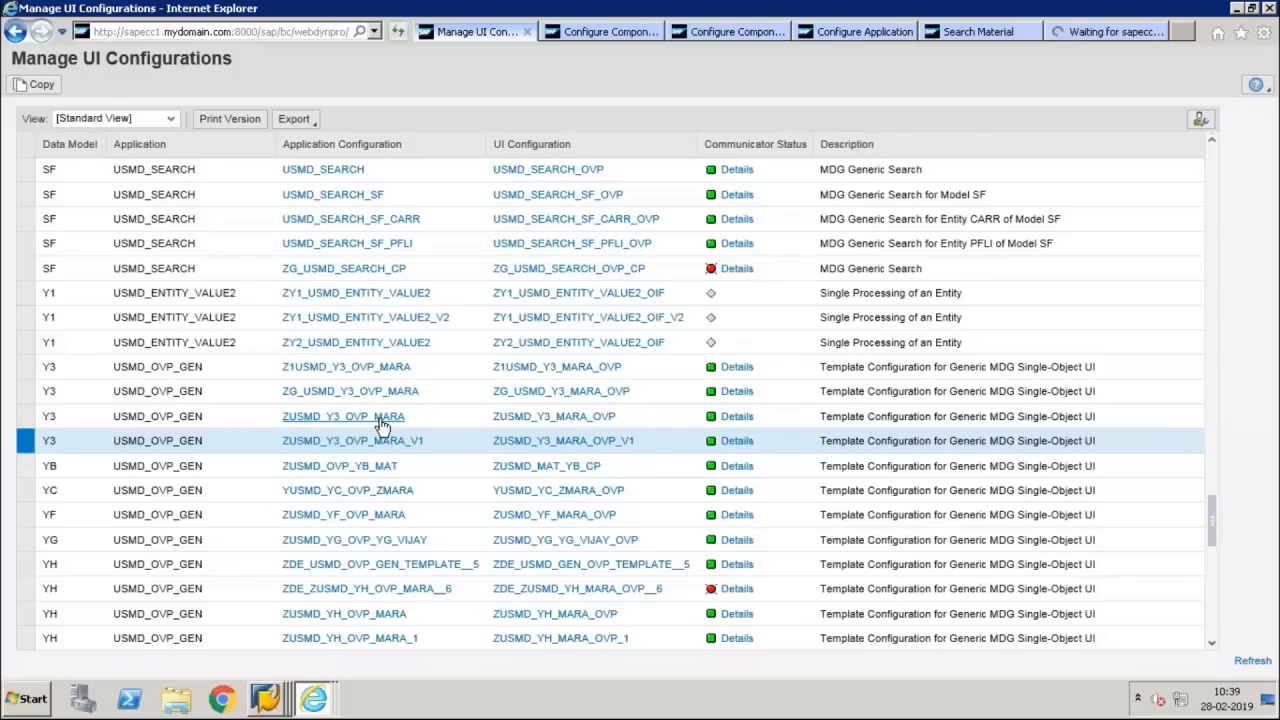
{"action": "left_click", "coordinate": [381, 423]}
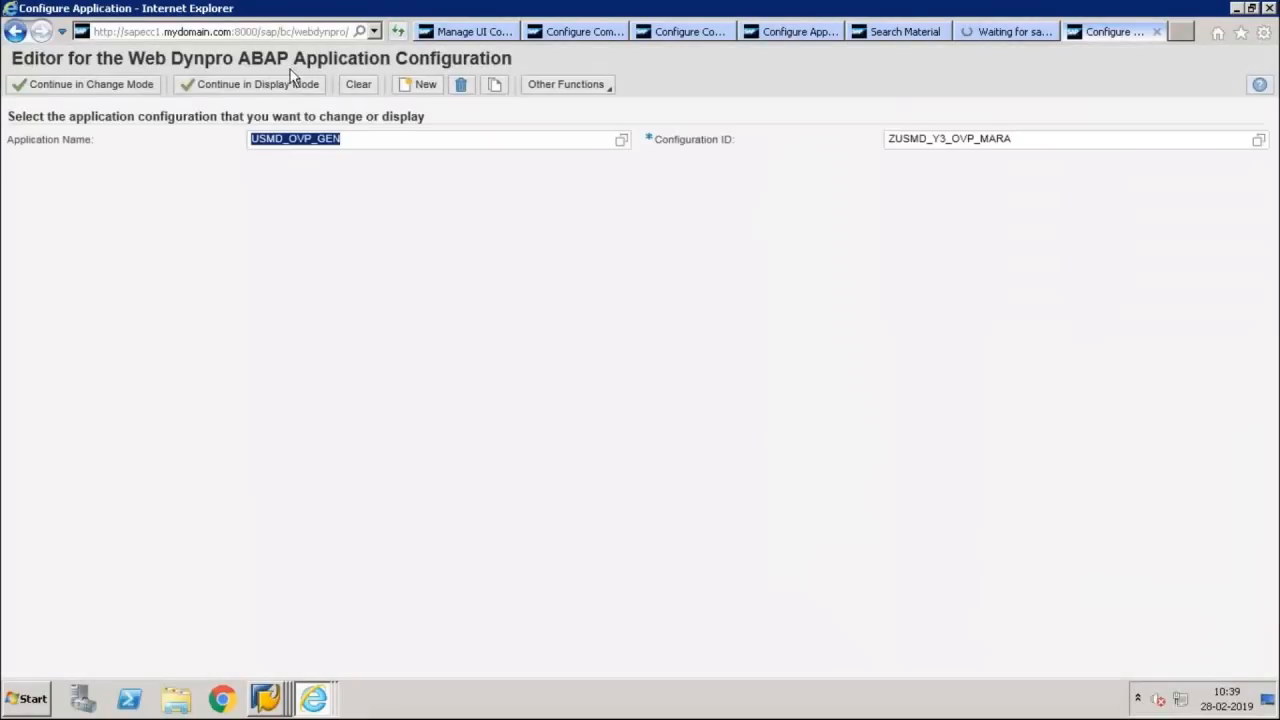
{"action": "left_click", "coordinate": [291, 84]}
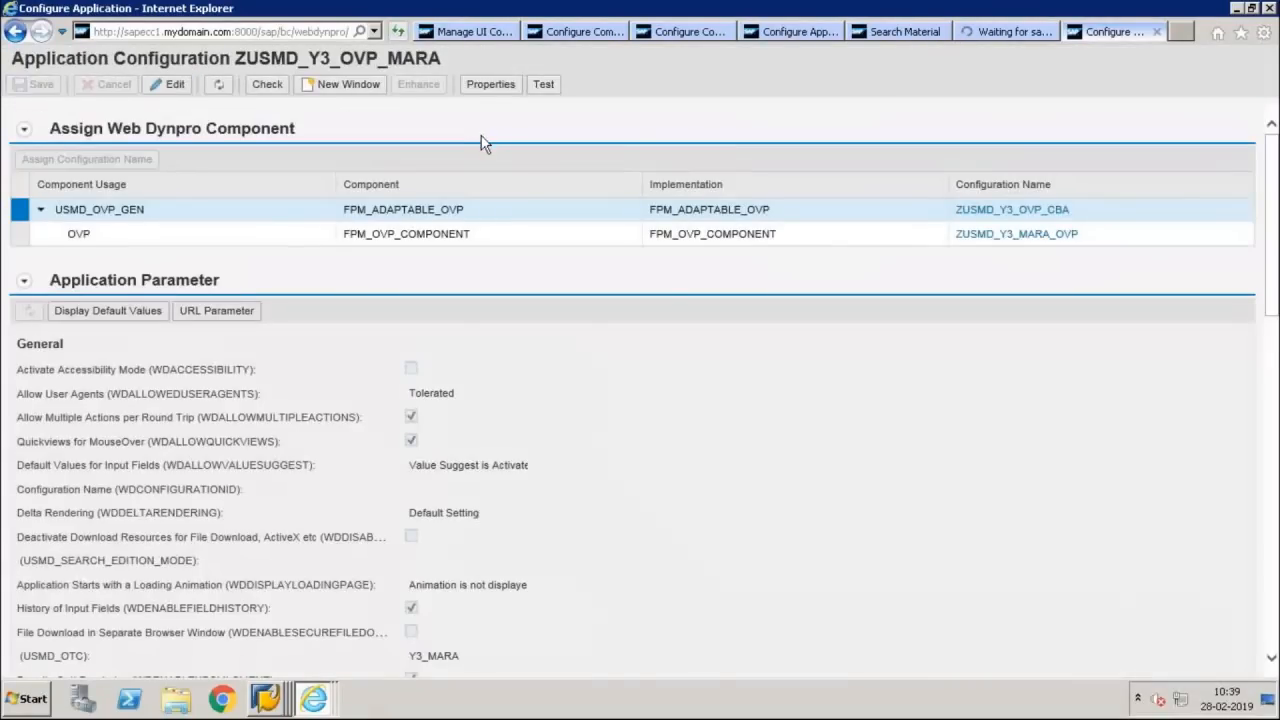
Test the ZUSMD_Y3_OVP_MARA application configuration and switch to the ABAP Debugger session it starts
{"action": "left_click", "coordinate": [543, 84]}
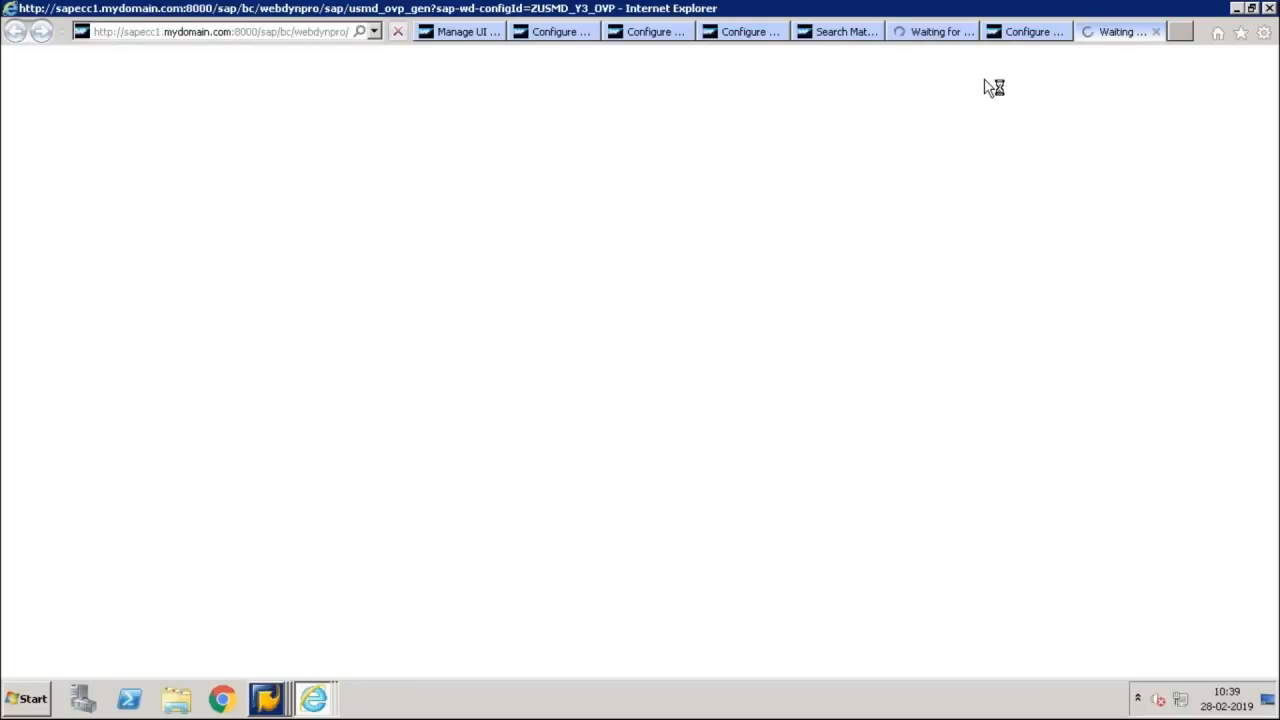
{"action": "left_click", "coordinate": [265, 698]}
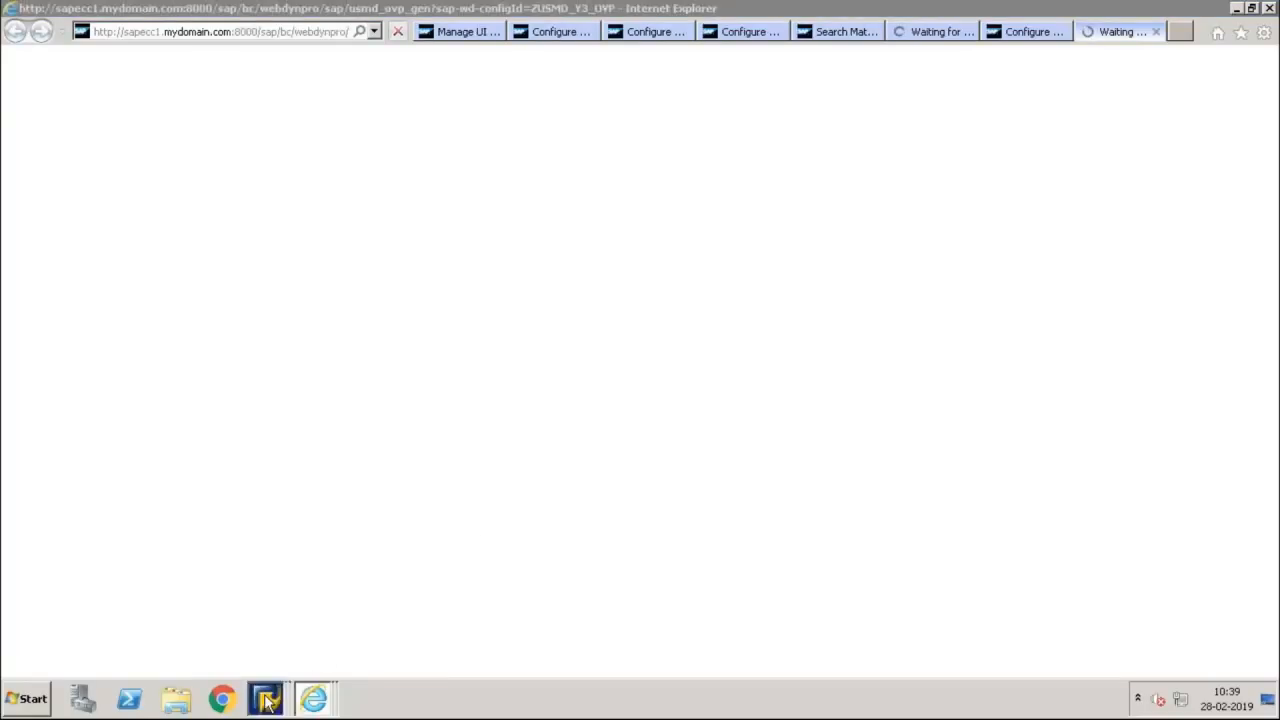
{"action": "left_click", "coordinate": [302, 660]}
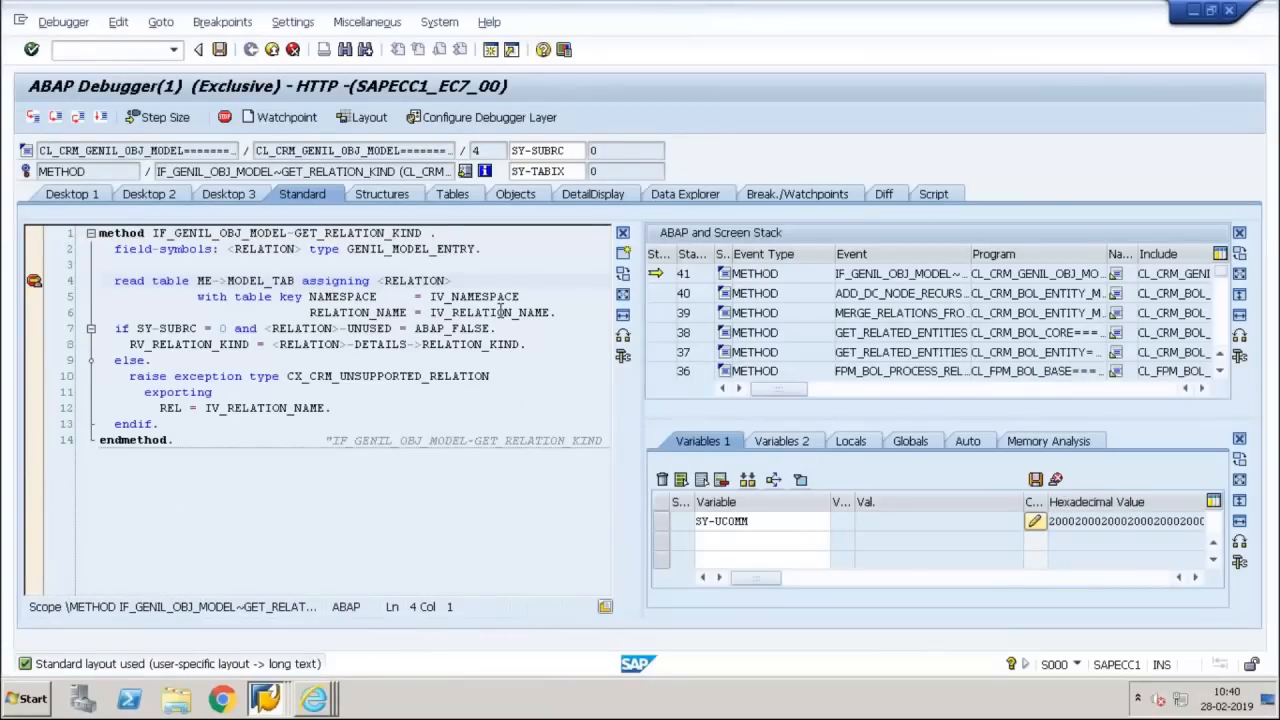
Add IV_RELATION_NAME to the watched variables and examine the calling method ADD_DC_NODE_RECURSIVE at call stack level 40
{"action": "double_click", "coordinate": [501, 312]}
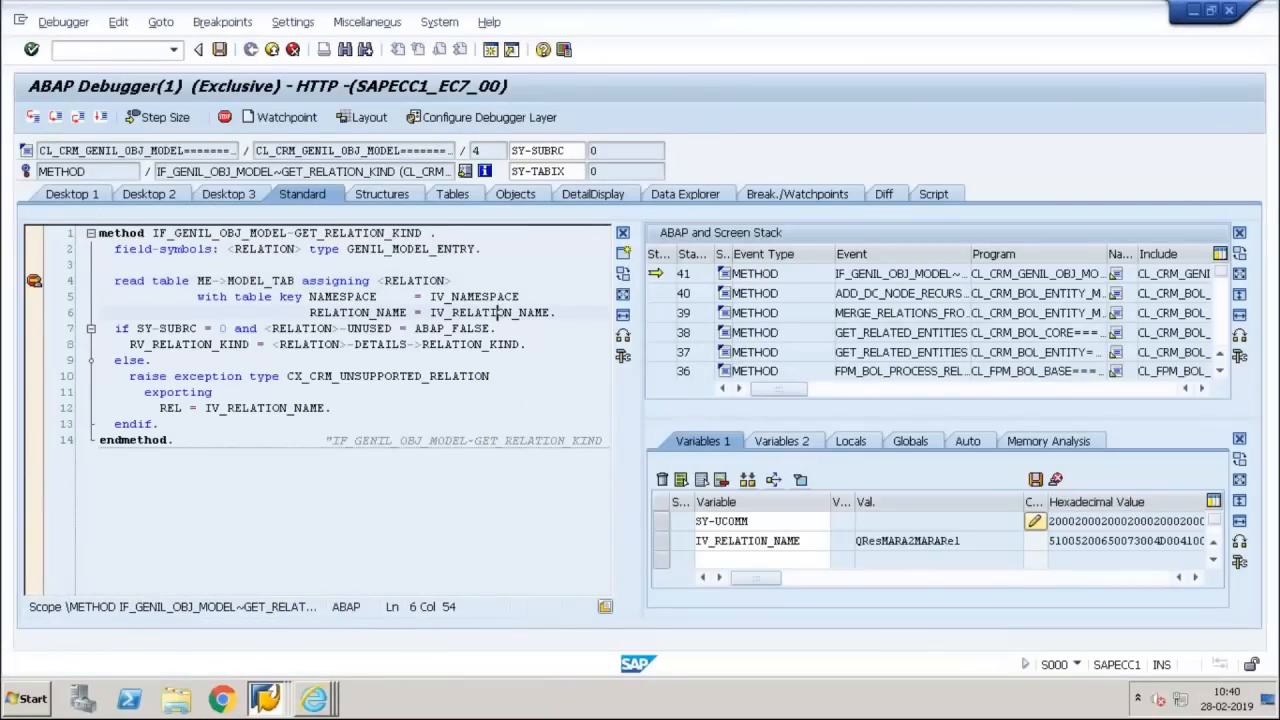
{"action": "double_click", "coordinate": [793, 293]}
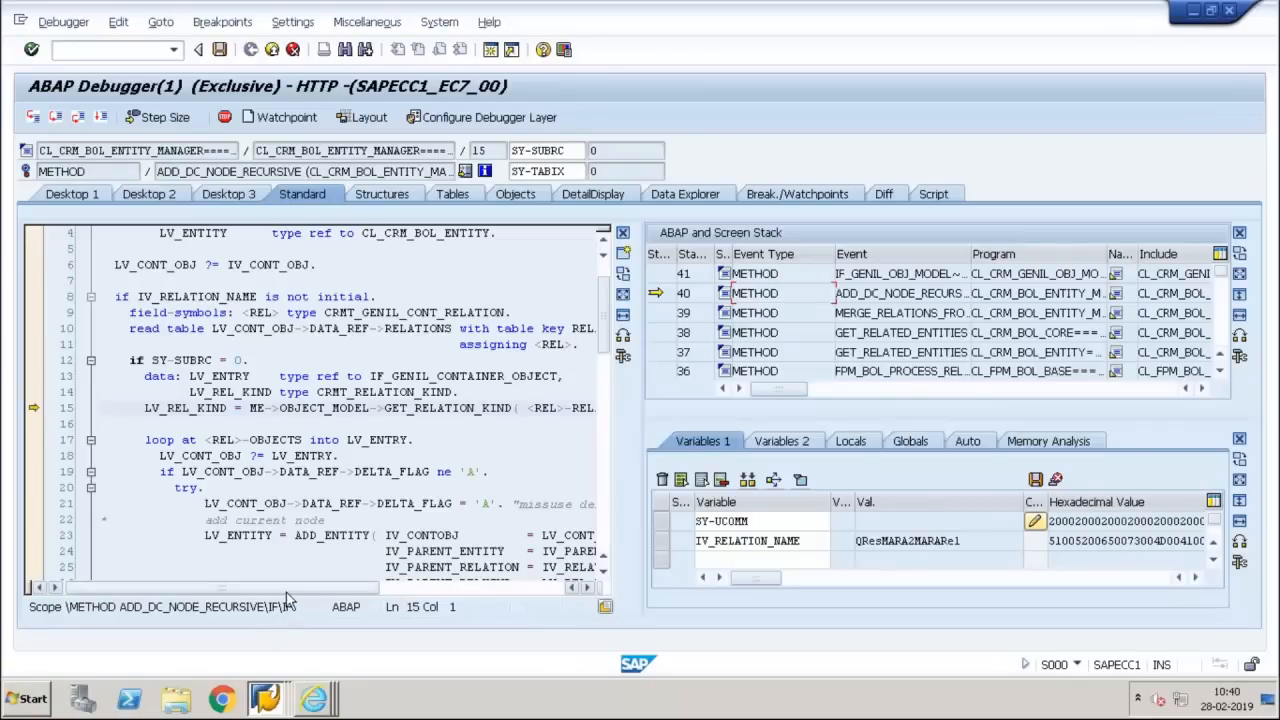
{"action": "left_click_drag", "start_coordinate": [308, 600], "coordinate": [232, 620]}
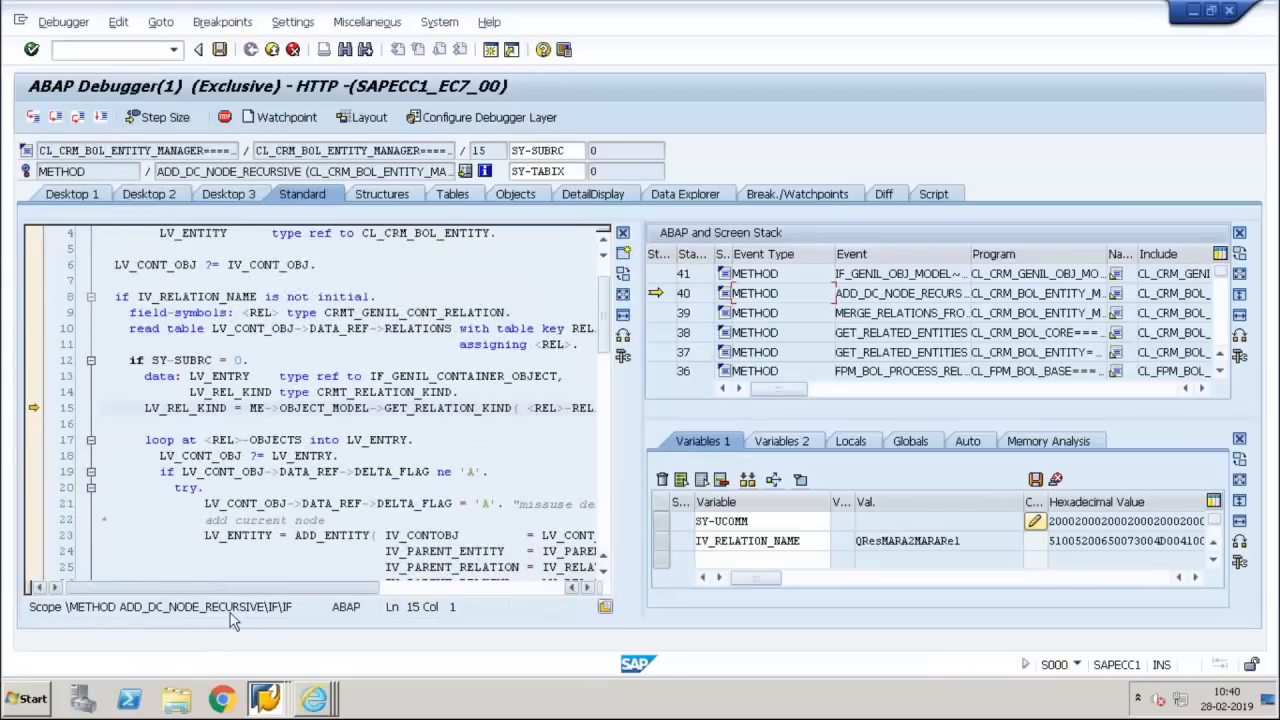
{"action": "mouse_move", "coordinate": [230, 620]}
{"action": "left_mouse_down"}
{"action": "mouse_move", "coordinate": [330, 621]}
{"action": "mouse_move", "coordinate": [240, 627]}
{"action": "left_mouse_up"}
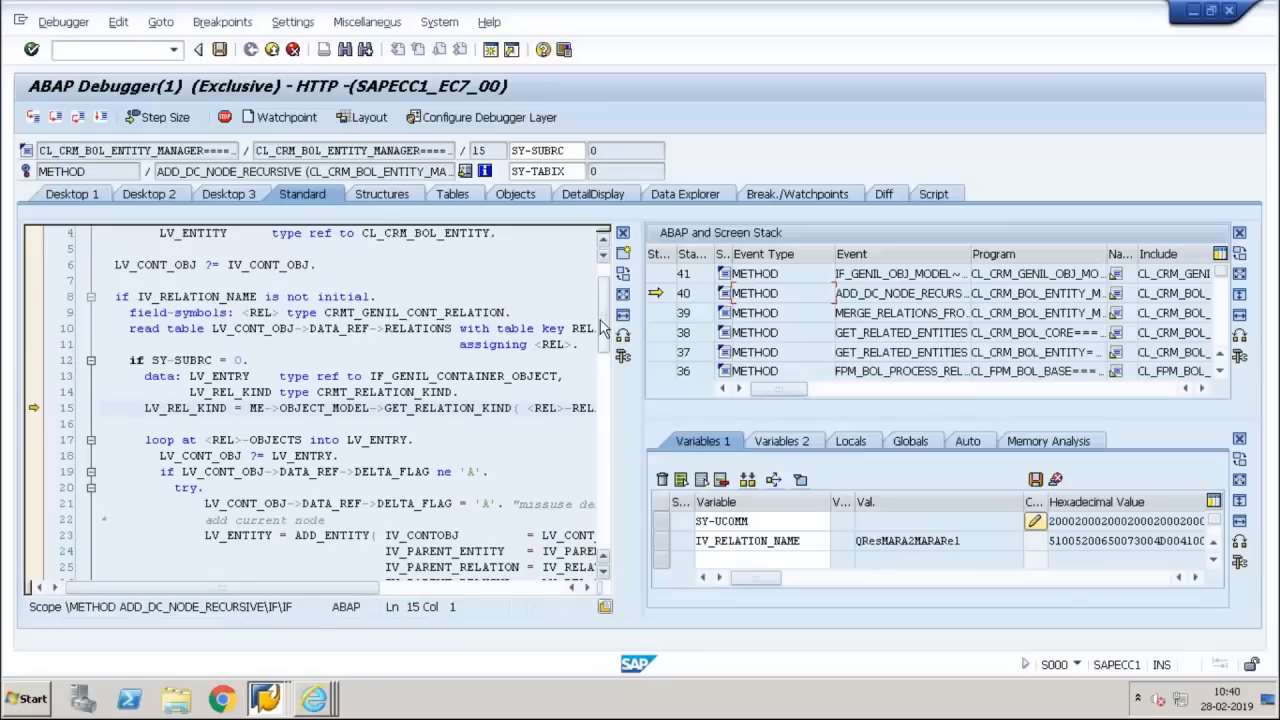
{"action": "left_click_drag", "start_coordinate": [603, 328], "coordinate": [603, 318]}
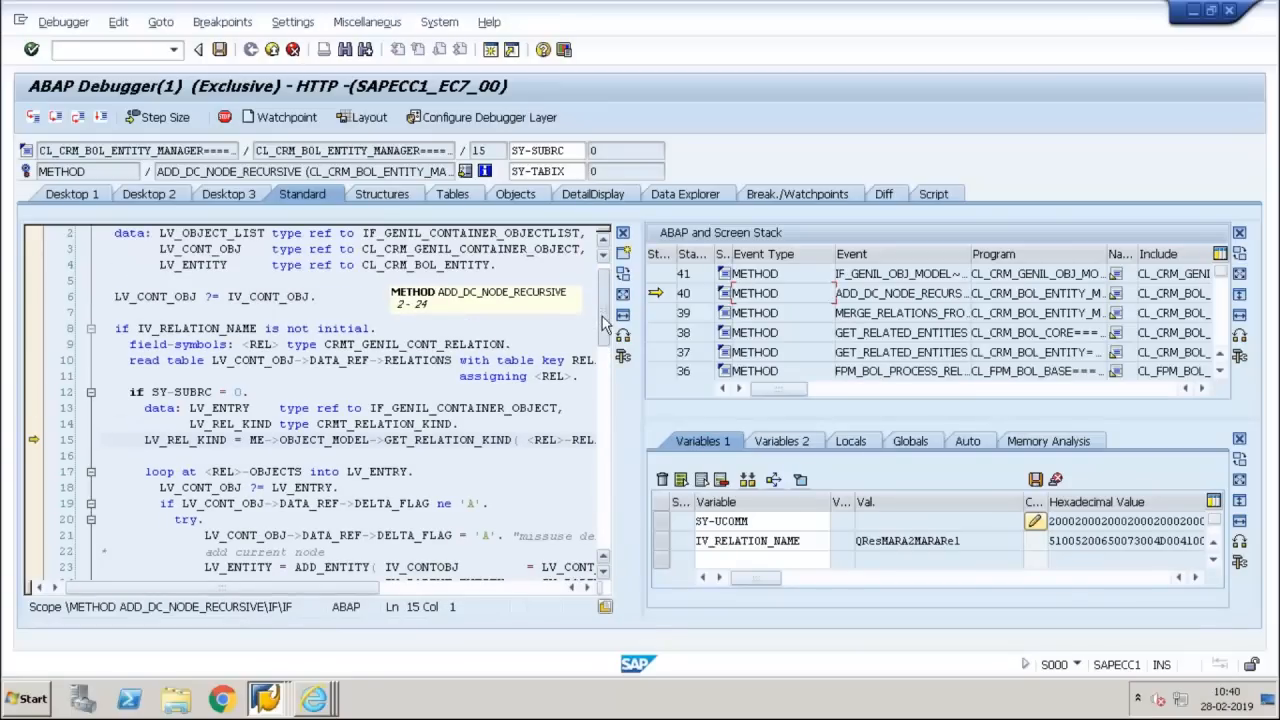
{"action": "left_click_drag", "start_coordinate": [605, 327], "coordinate": [608, 337]}
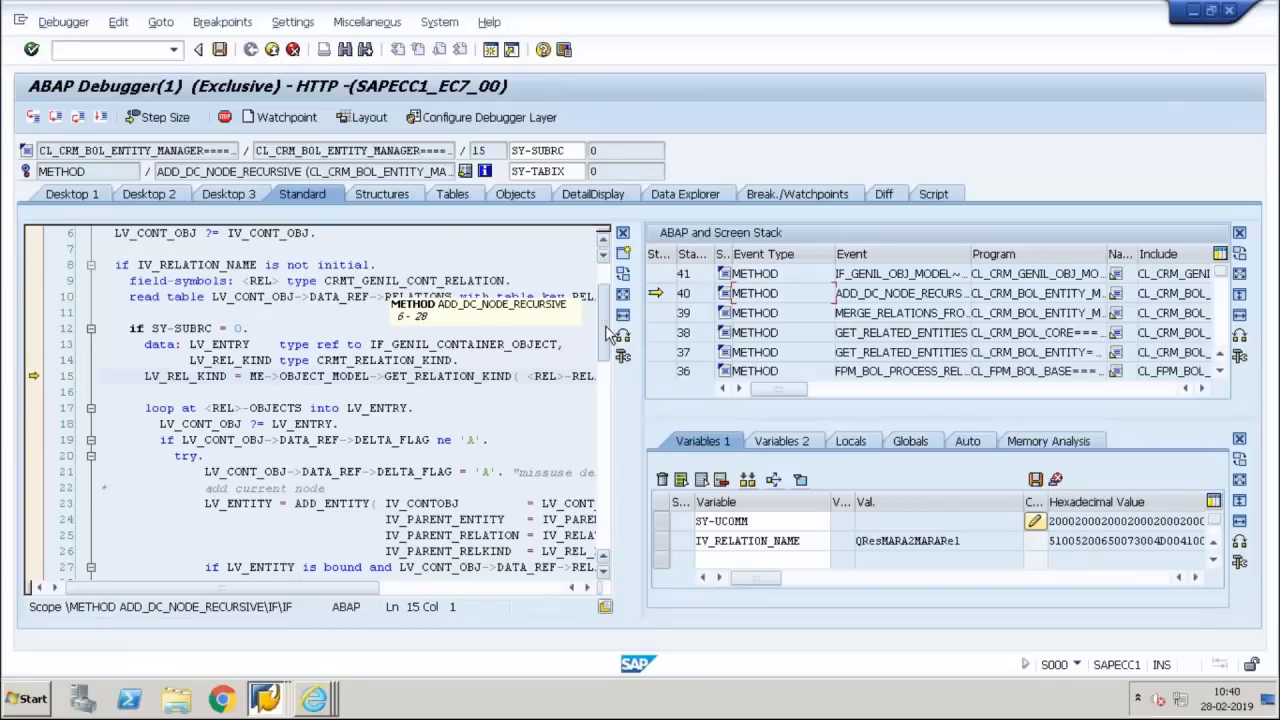
{"action": "left_click_drag", "start_coordinate": [608, 337], "coordinate": [607, 262]}
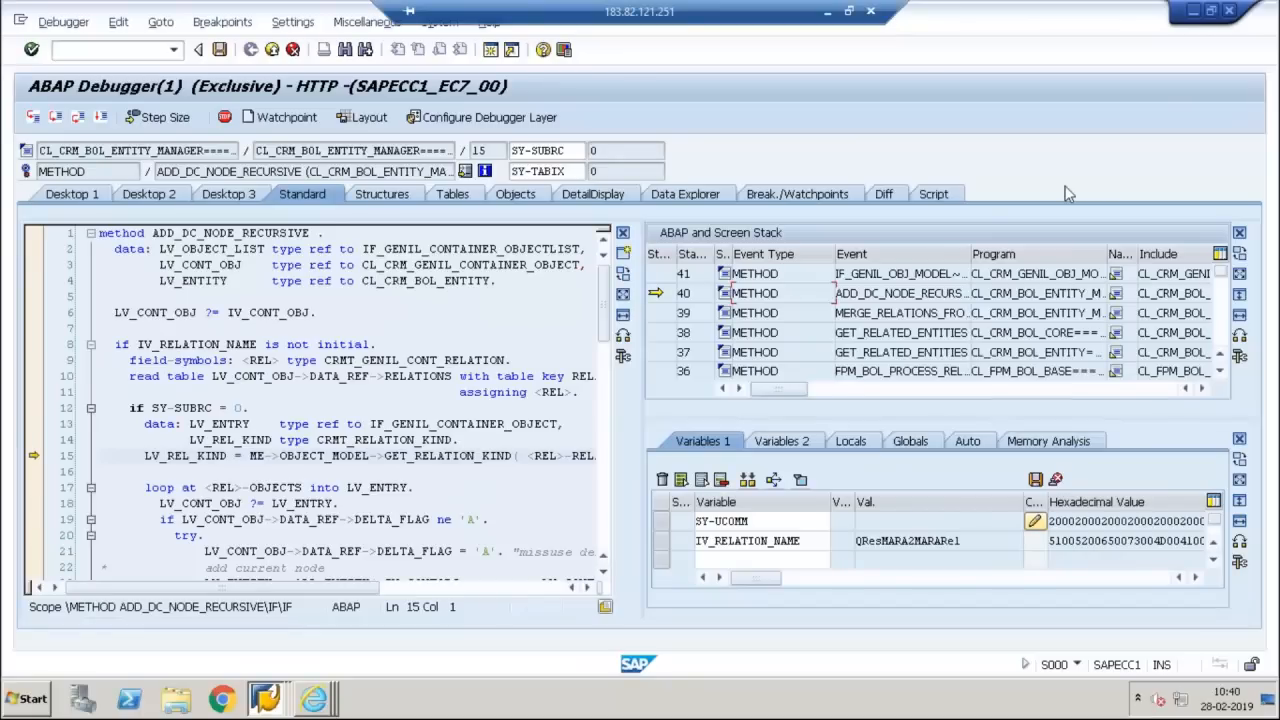
Switch to Internet Explorer and close the pending application test page and the HTTP 500 error page
{"action": "left_click", "coordinate": [313, 698]}
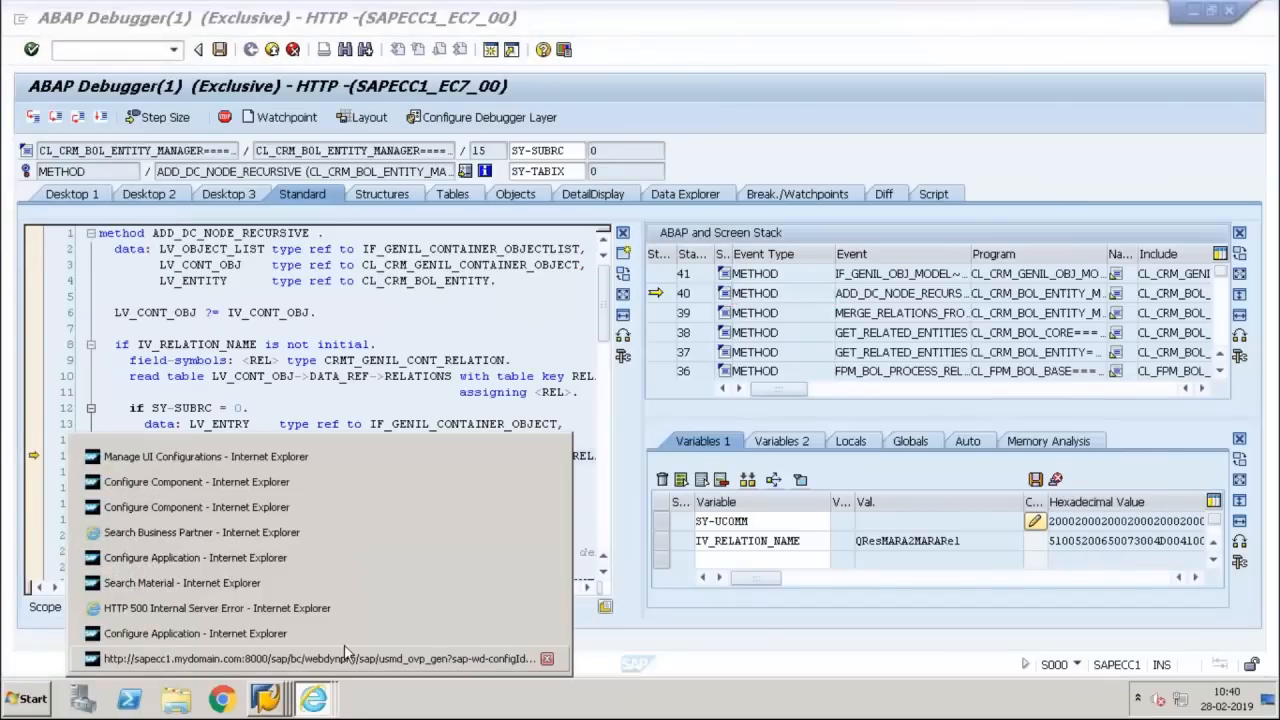
{"action": "left_click", "coordinate": [393, 545]}
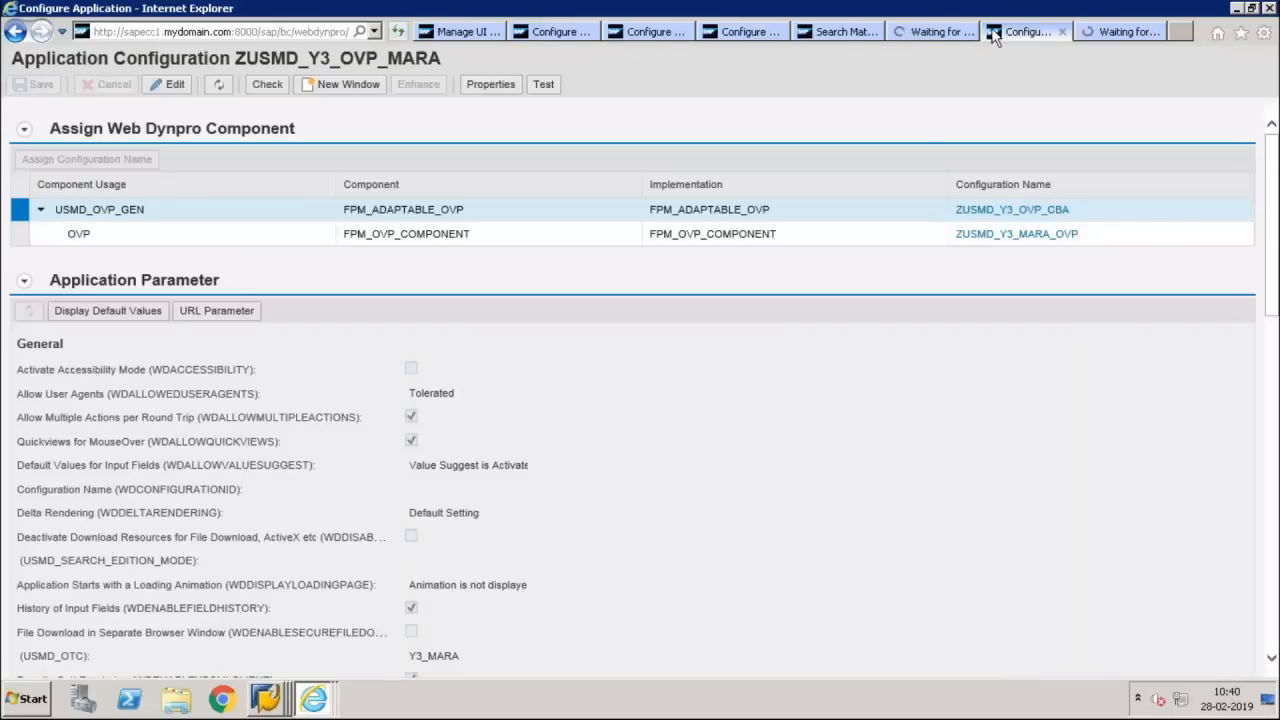
{"action": "left_click", "coordinate": [1103, 33]}
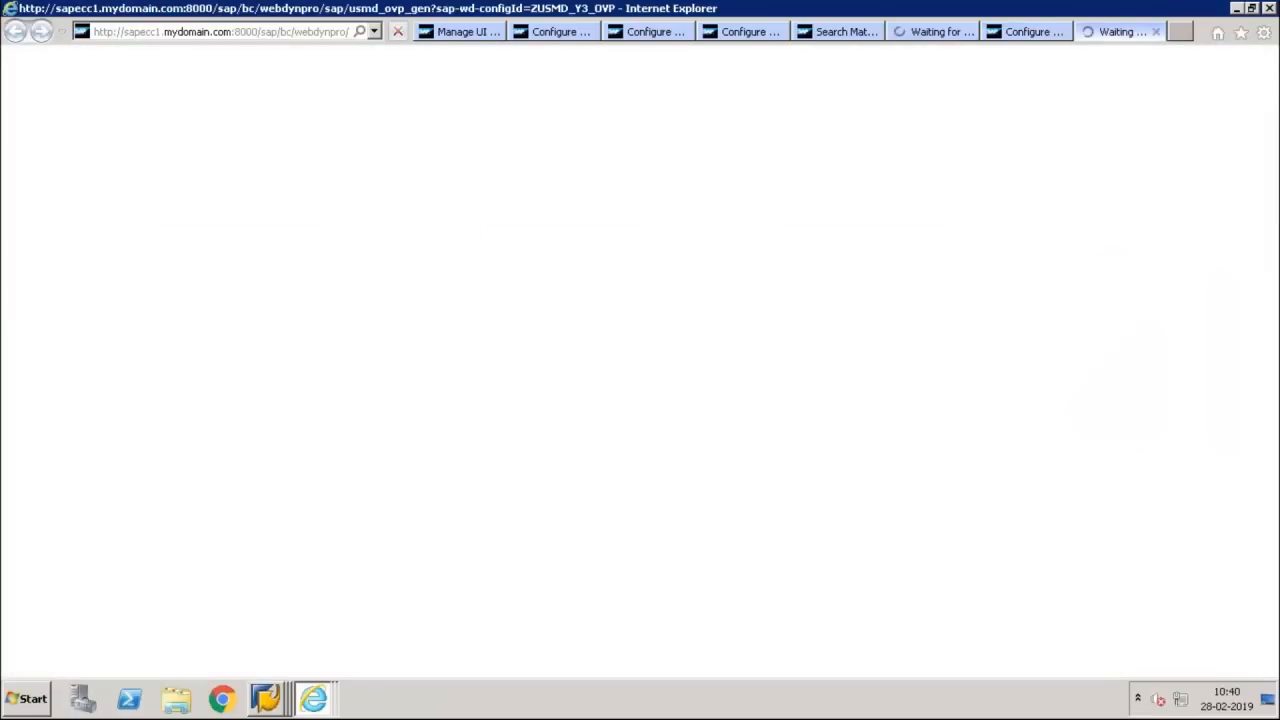
{"action": "left_click", "coordinate": [1155, 36]}
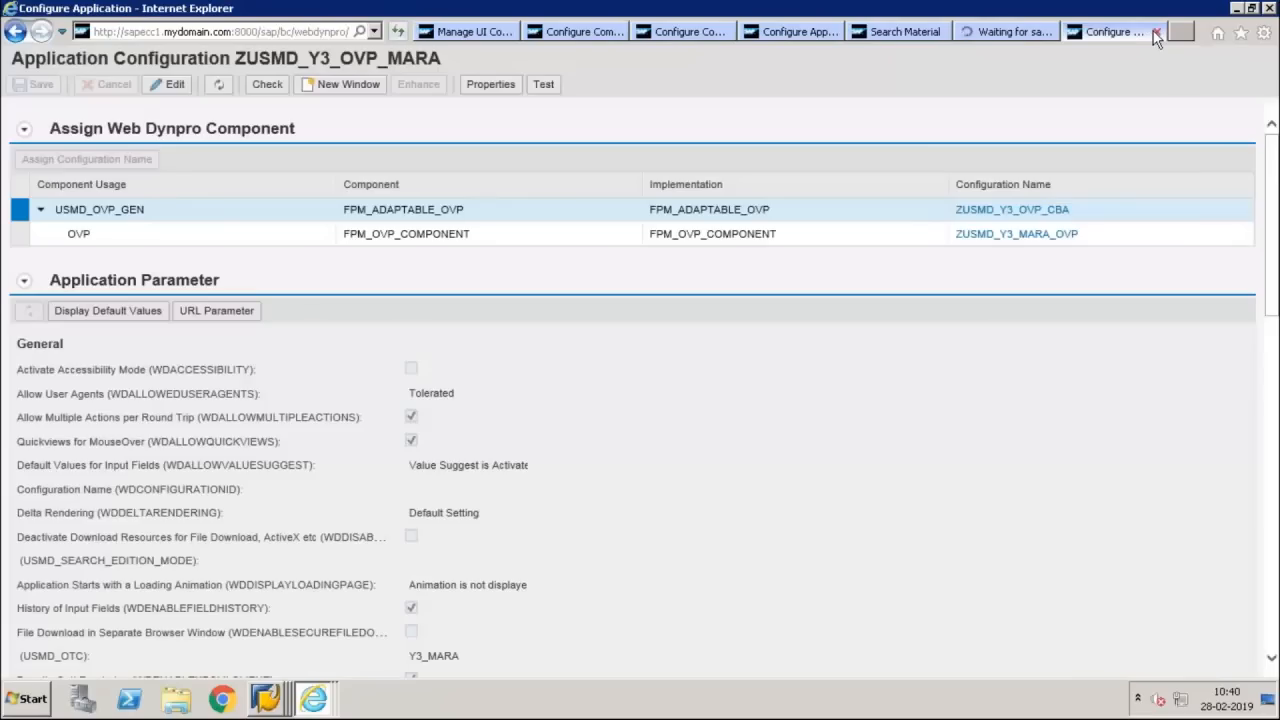
{"action": "left_click", "coordinate": [1025, 35]}
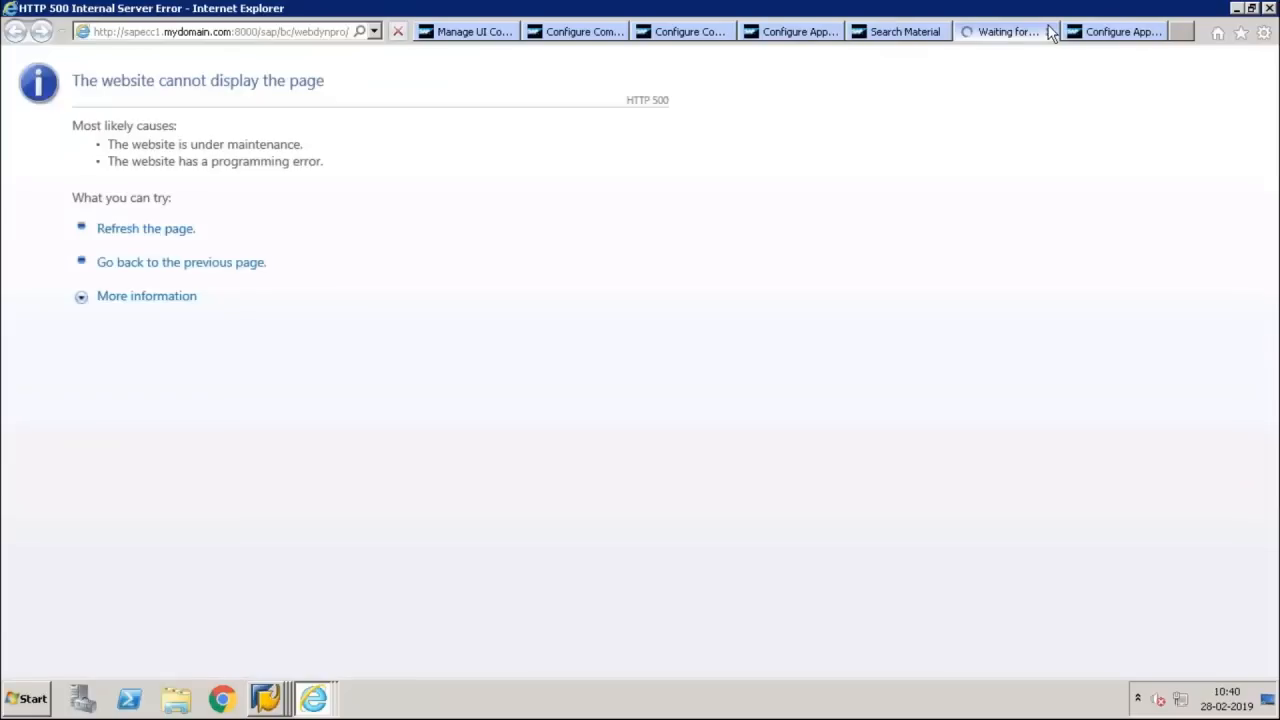
{"action": "left_click", "coordinate": [1051, 32]}
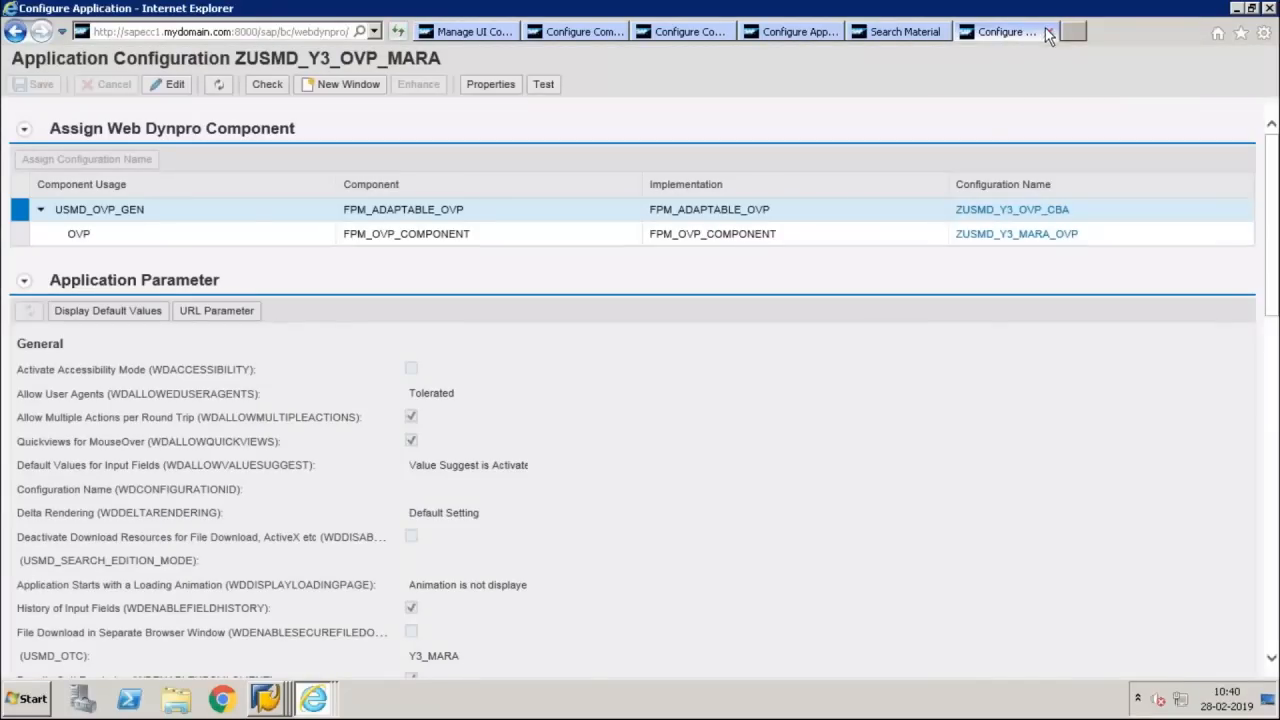
Display the main page's wire schema in component configuration ZUSMD_Y3_MARA_OVP and close the Search Material page
{"action": "left_click", "coordinate": [1000, 238]}
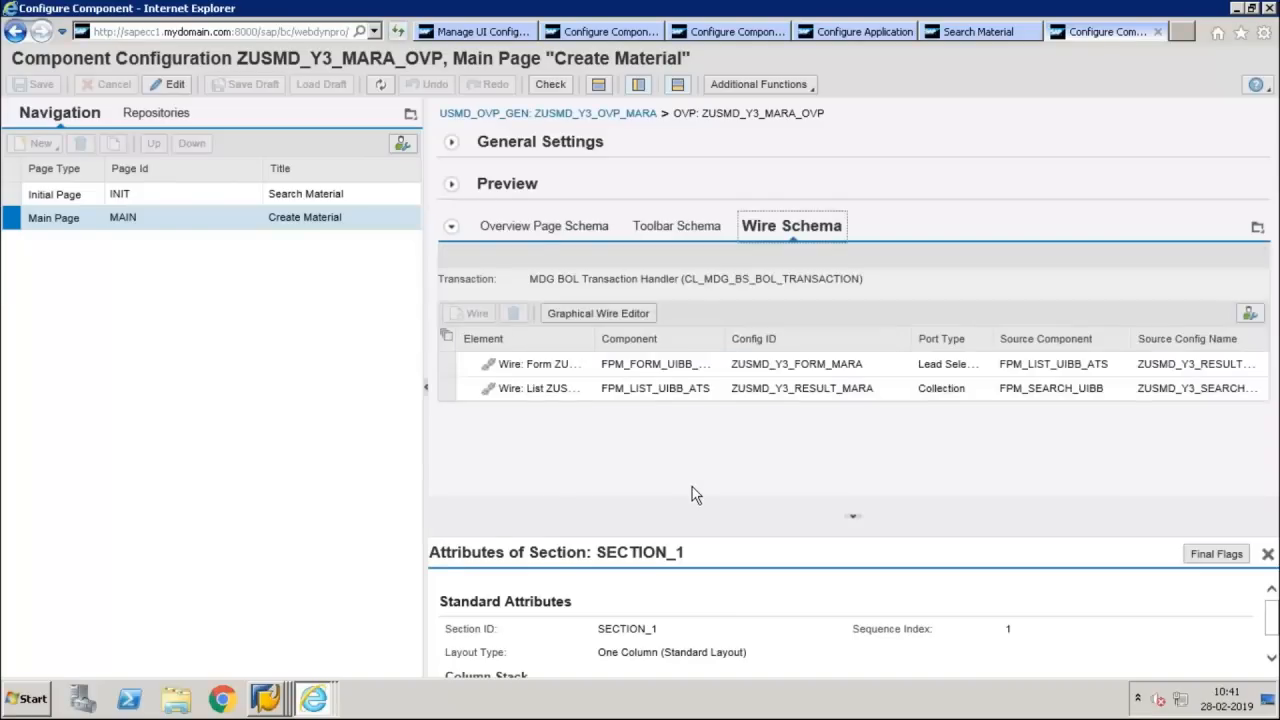
{"action": "left_click", "coordinate": [950, 33]}
{"action": "left_click", "coordinate": [1031, 33]}
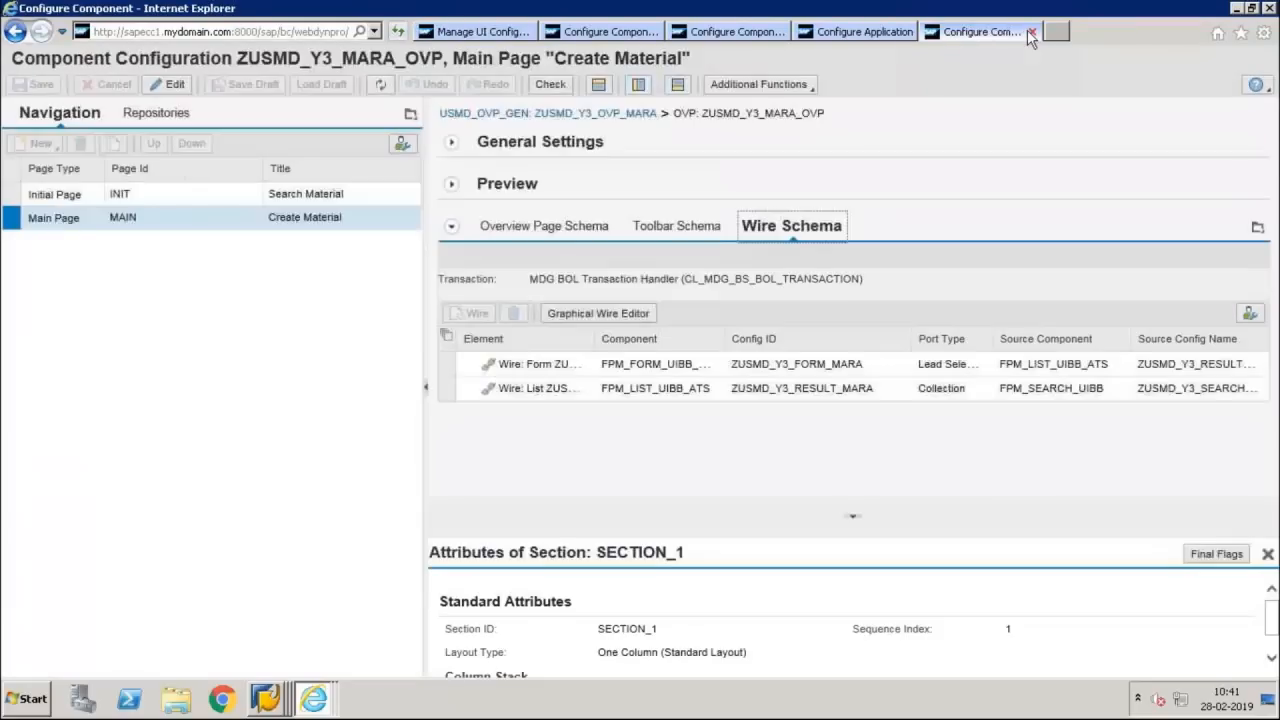
From application configuration ZUSMD_Y3_OVP_MARA_V1, open component configuration ZUSMD_Y3_MARA_OVP_V1 and display its main page's wire schema
{"action": "left_click", "coordinate": [876, 33]}
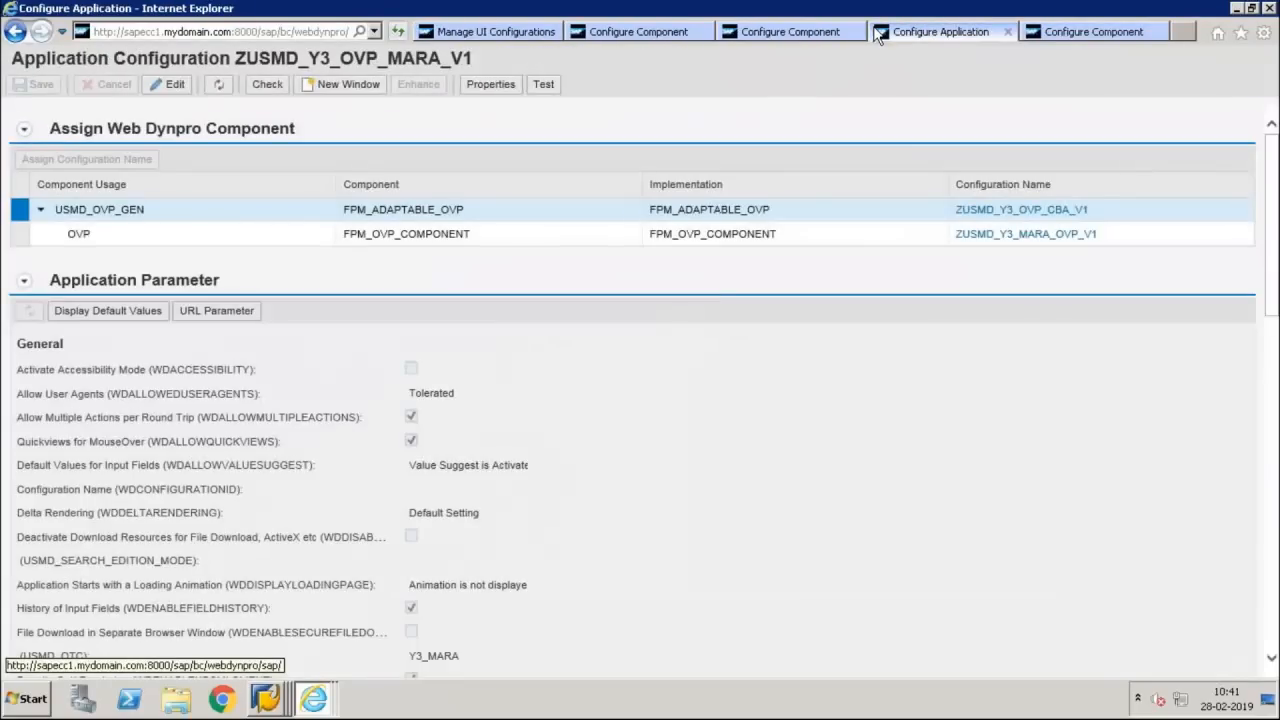
{"action": "left_click", "coordinate": [986, 236]}
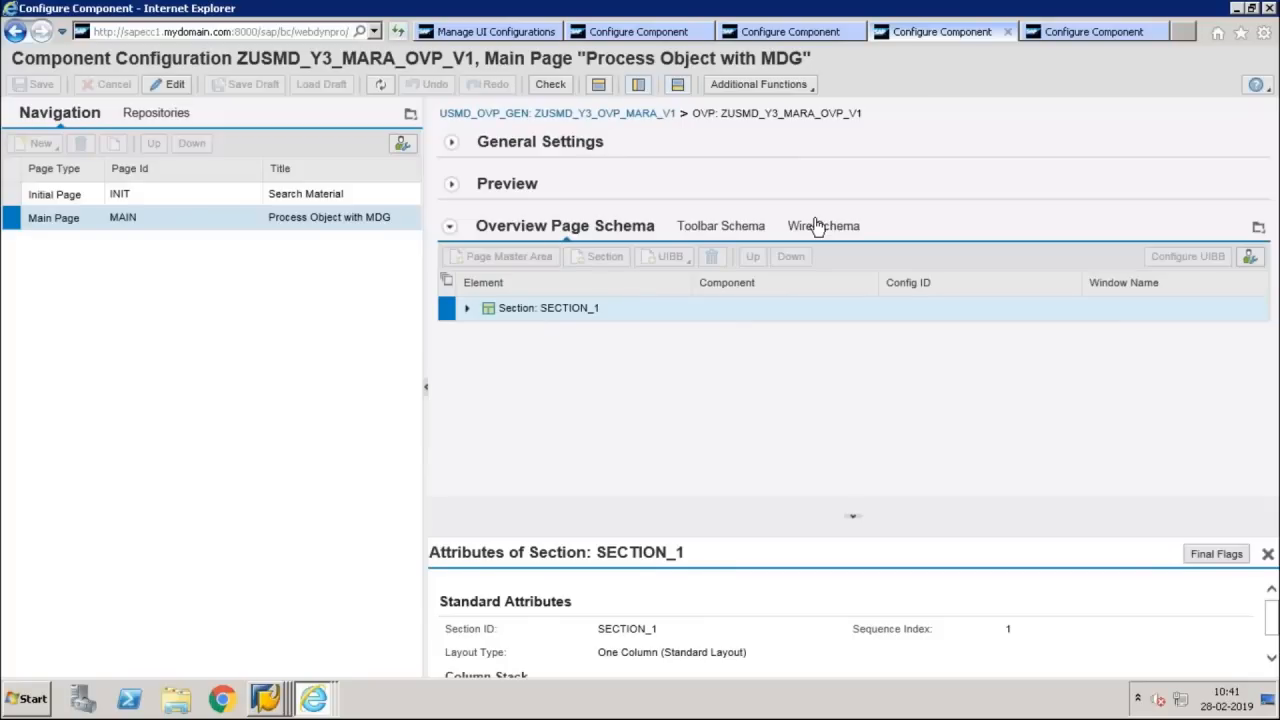
{"action": "left_click", "coordinate": [818, 226]}
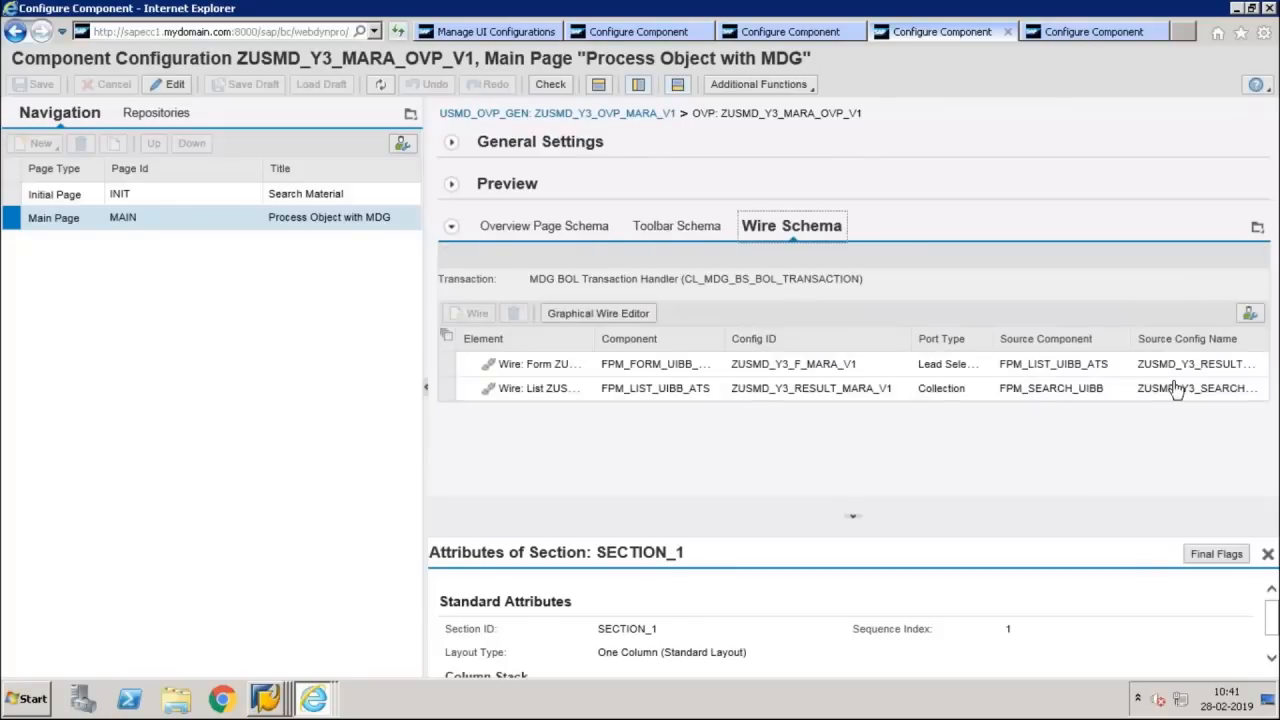
Compare the main page wire schemas of ZUSMD_Y3_MARA_OVP and ZUSMD_Y3_MARA_OVP_V1, checking config IDs, port types and source components
{"action": "left_click", "coordinate": [1116, 31]}
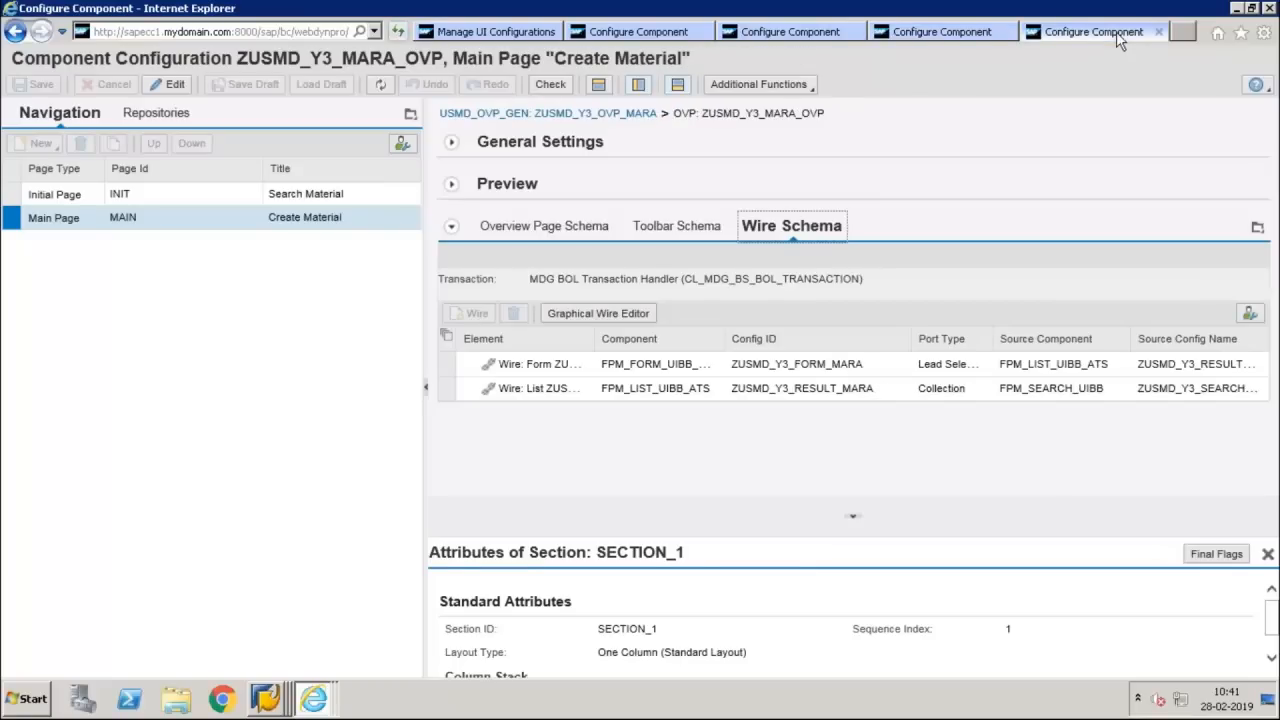
{"action": "left_click", "coordinate": [942, 33]}
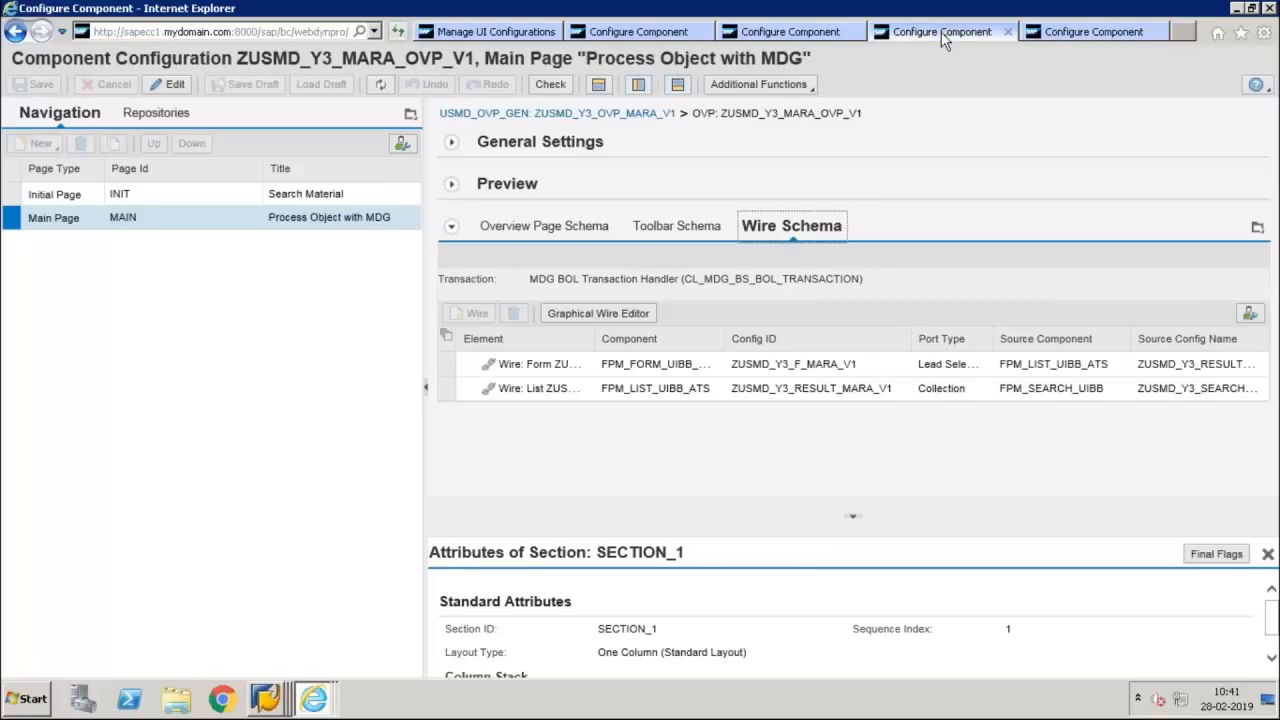
{"action": "left_click", "coordinate": [1095, 33]}
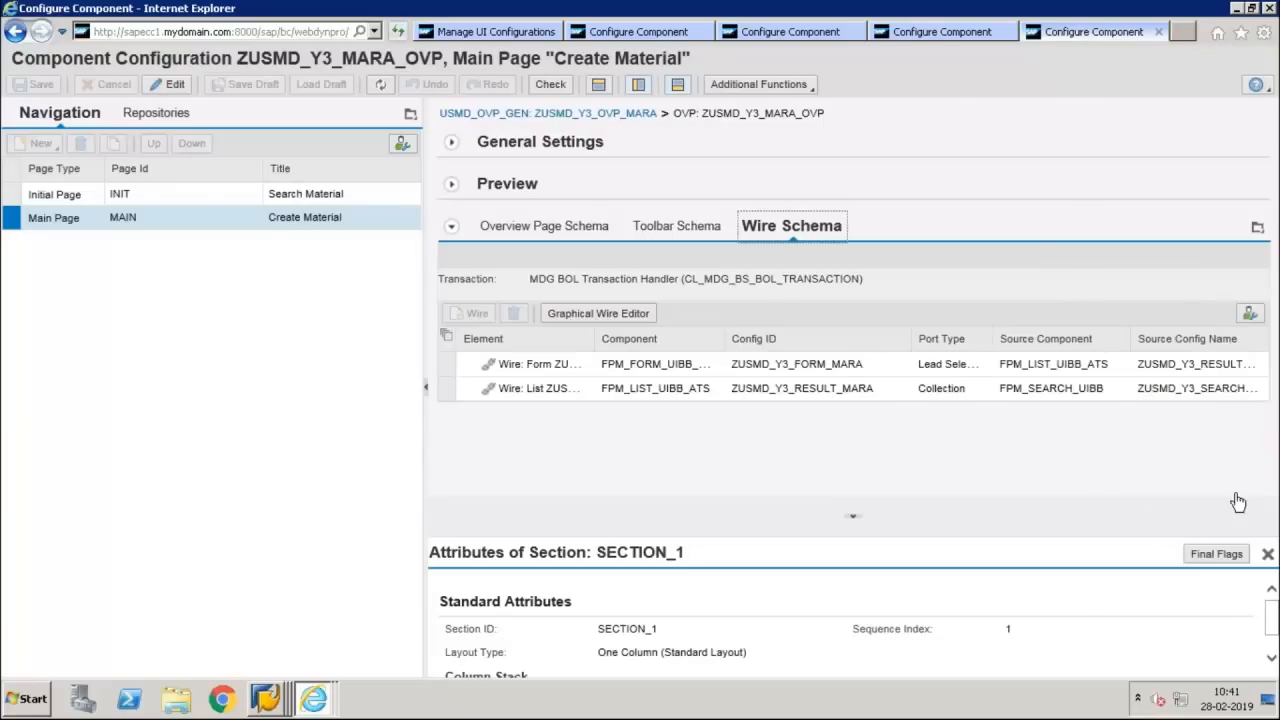
{"action": "left_click", "coordinate": [960, 36]}
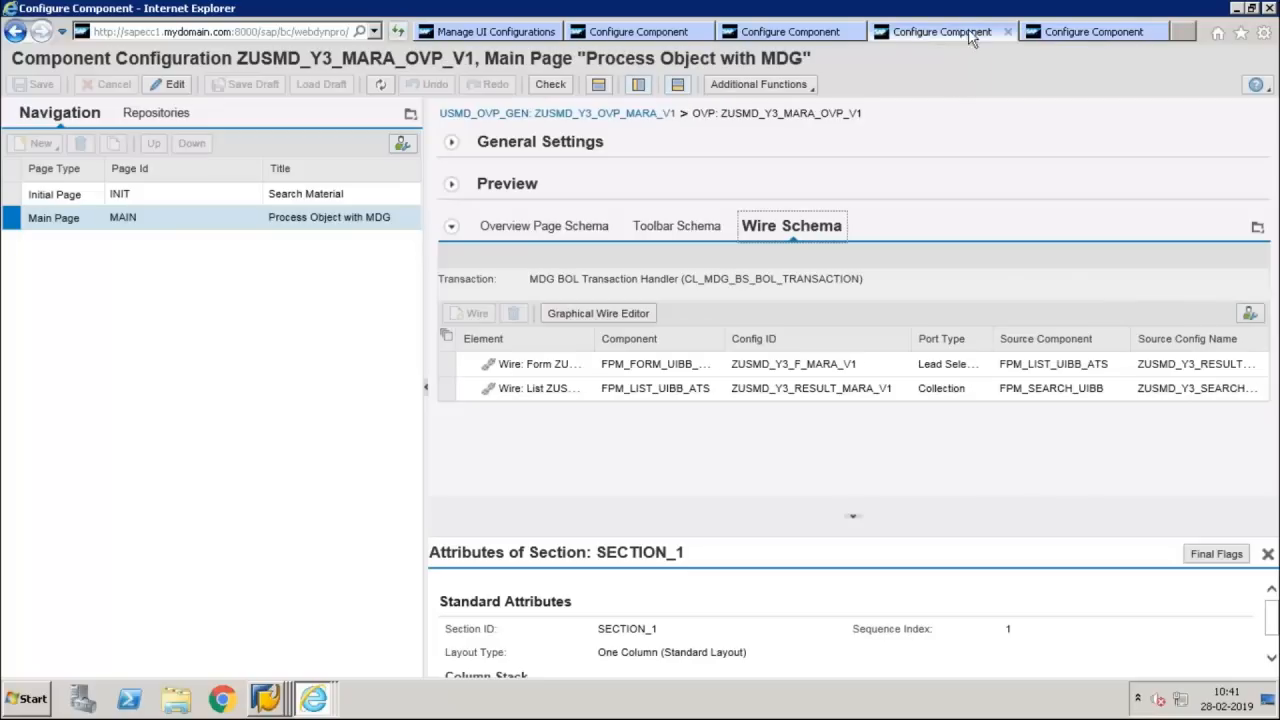
{"action": "left_click", "coordinate": [1137, 38]}
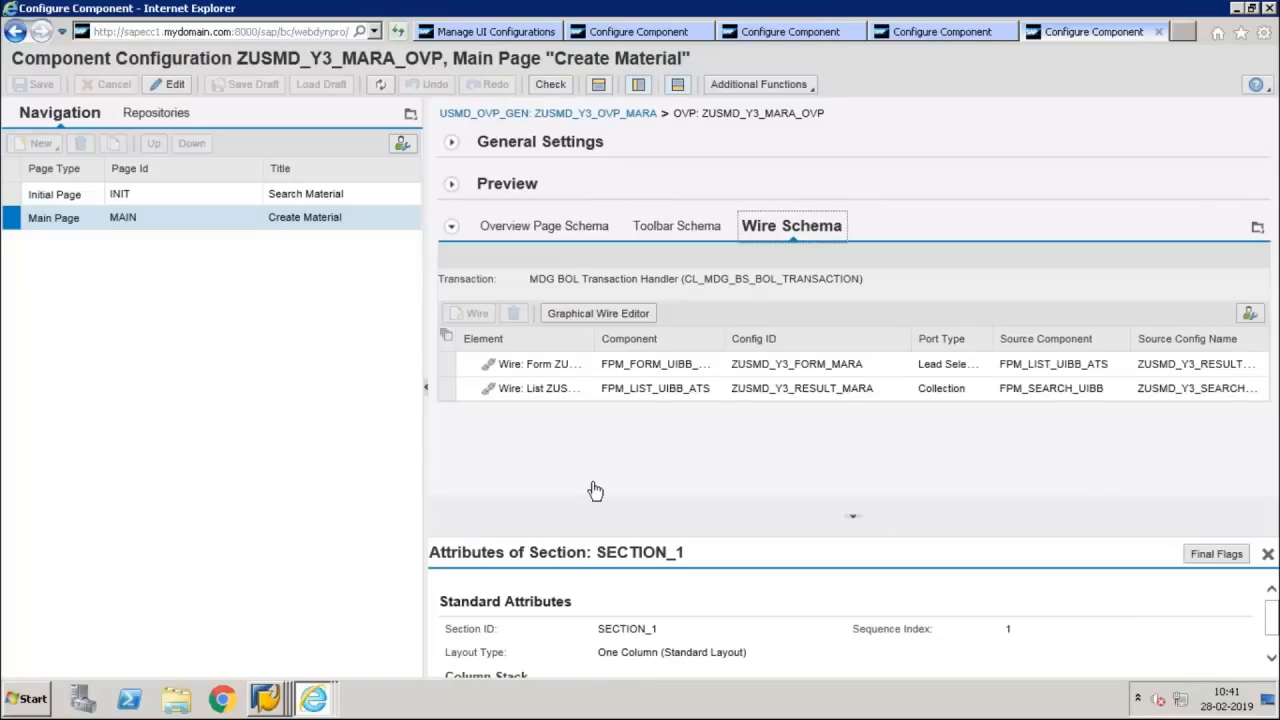
Expand SECTION_1 in the main page's overview page schema for both ZUSMD_Y3_MARA_OVP and ZUSMD_Y3_MARA_OVP_V1 to compare their UIBBs
{"action": "left_click", "coordinate": [600, 236]}
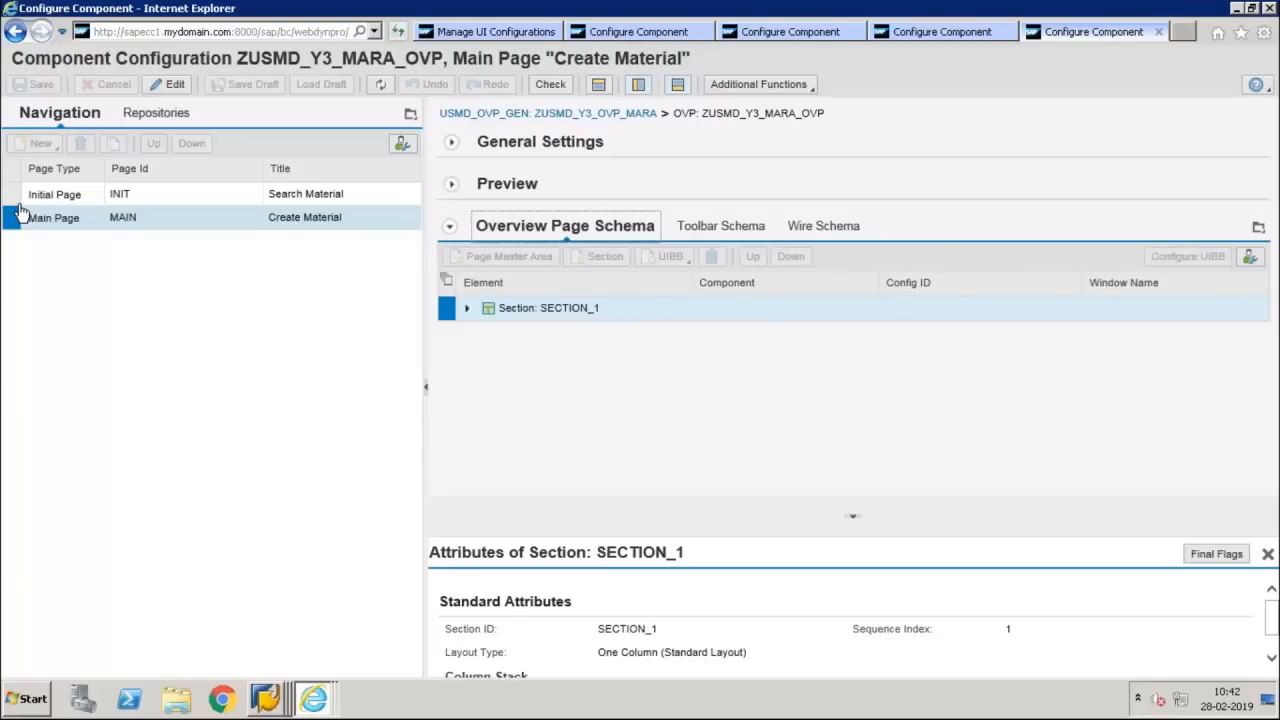
{"action": "left_click", "coordinate": [468, 309]}
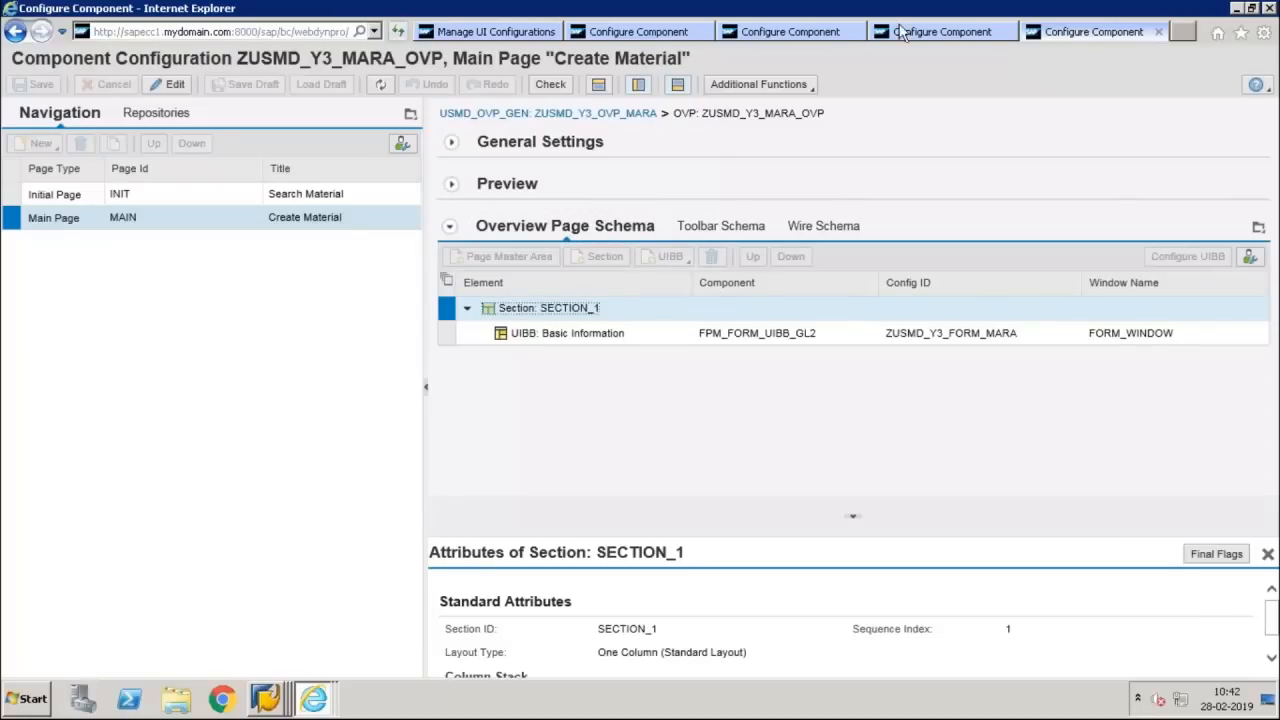
{"action": "left_click", "coordinate": [935, 33]}
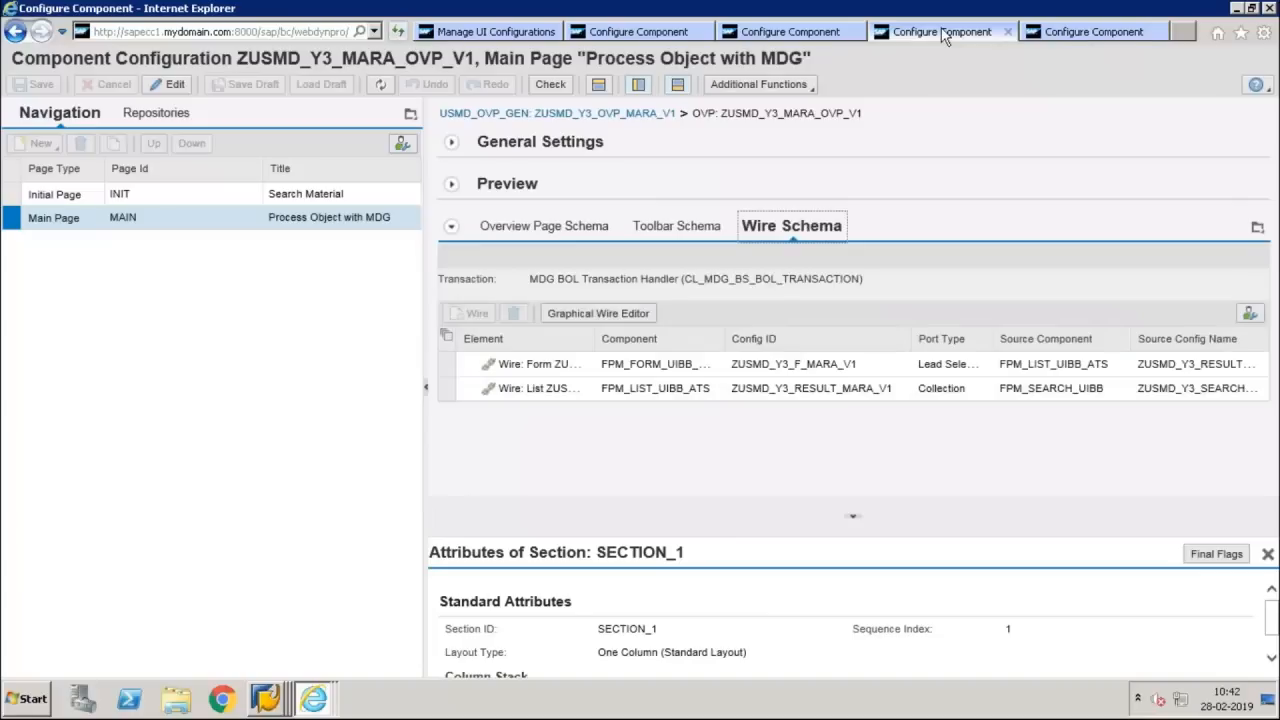
{"action": "left_click", "coordinate": [584, 227]}
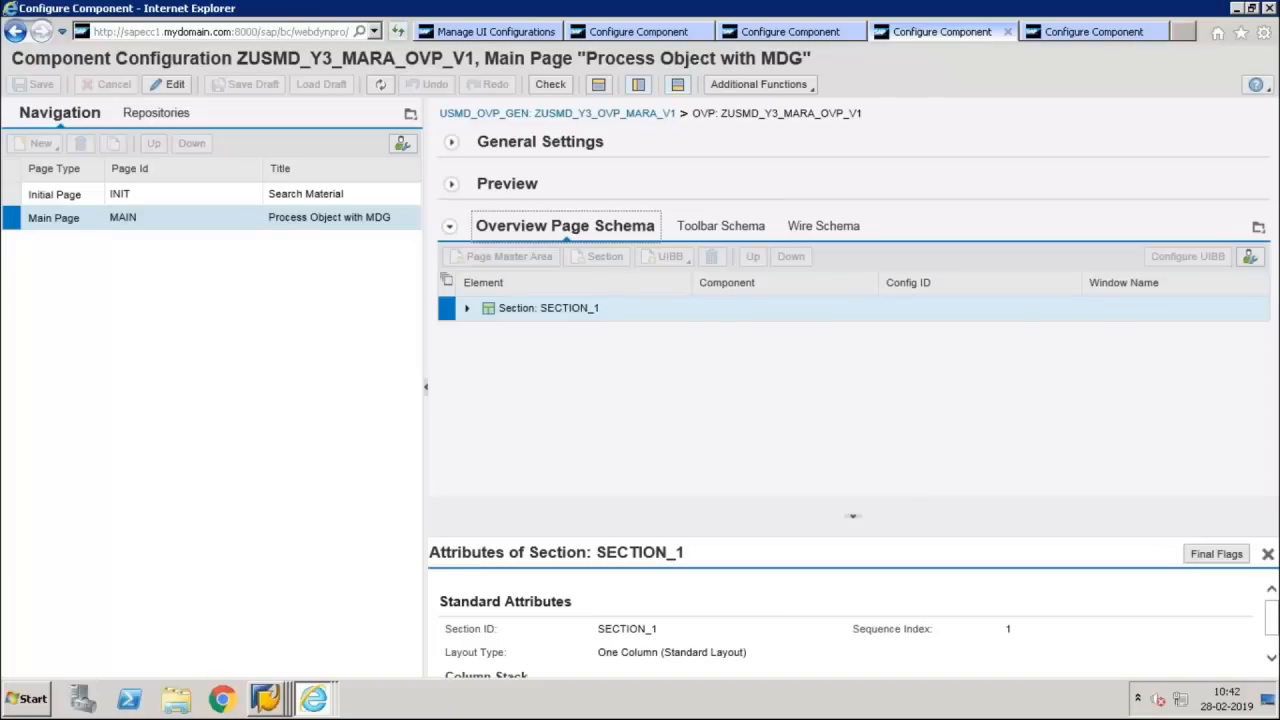
{"action": "left_click", "coordinate": [466, 308]}
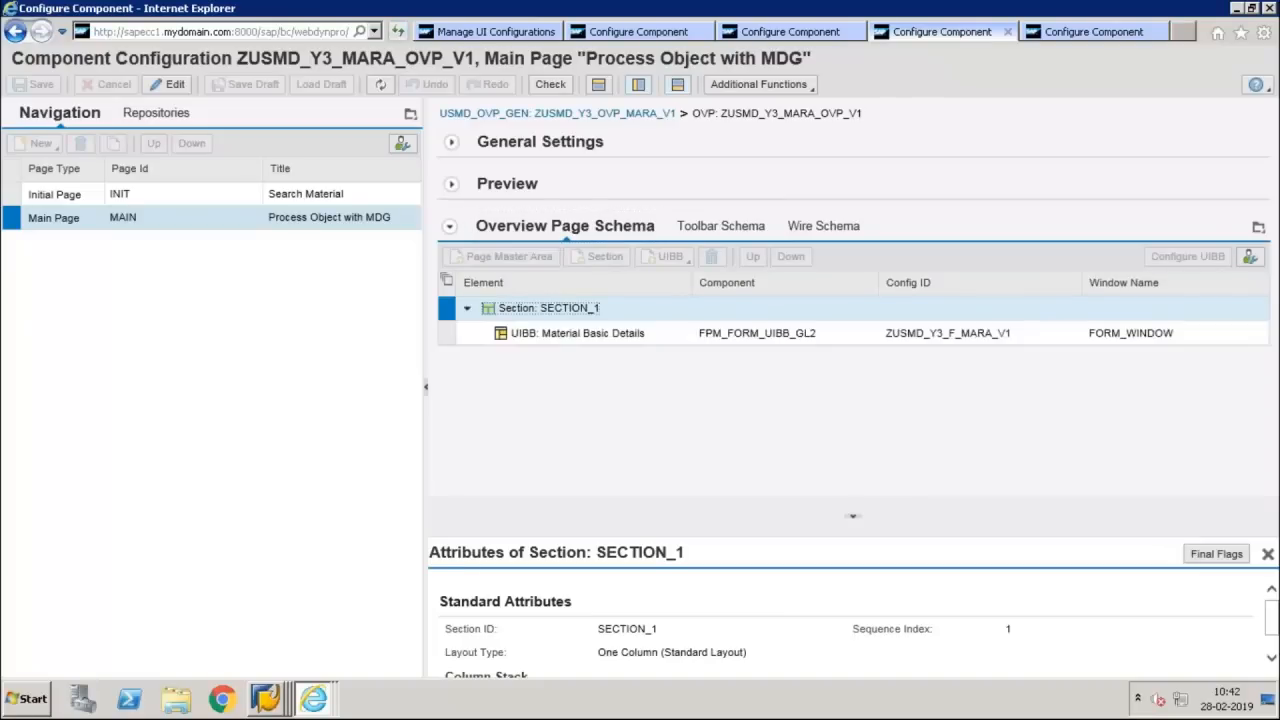
Open the configurations of the main pages' form UIBBs, ZUSMD_Y3_F_MARA_V1 and ZUSMD_Y3_FORM_MARA
{"action": "left_click", "coordinate": [448, 337]}
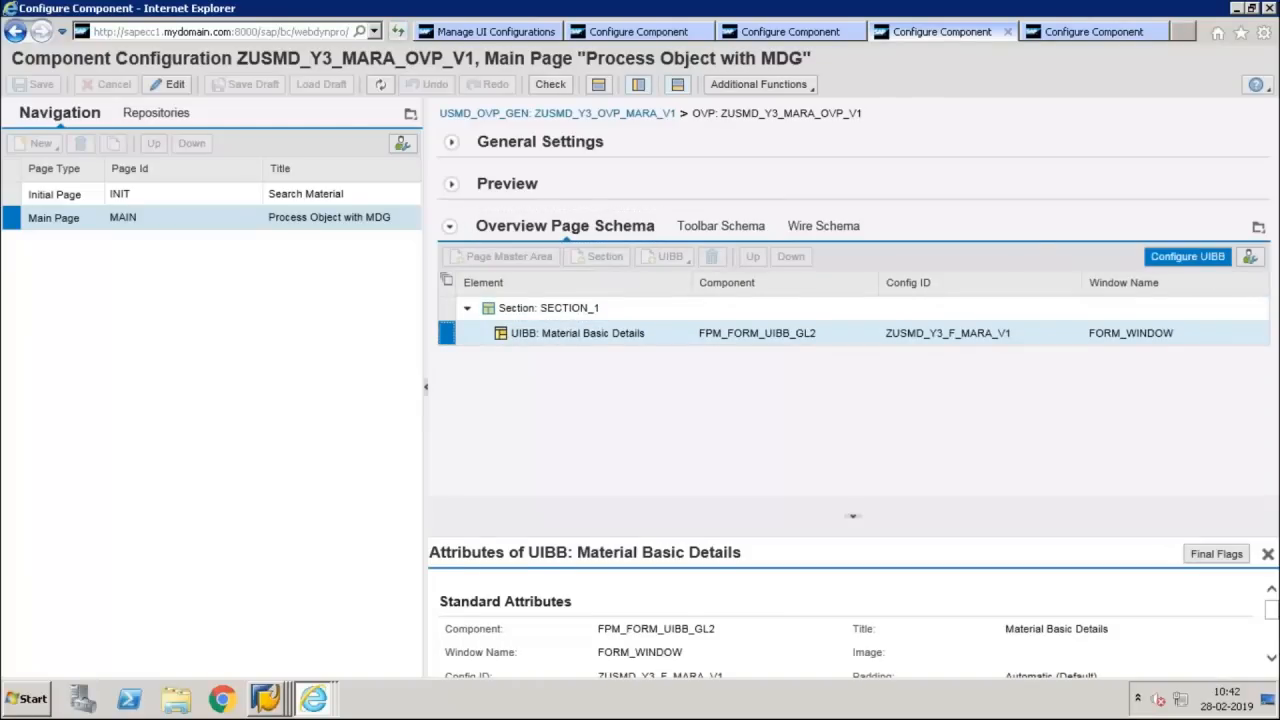
{"action": "left_click", "coordinate": [1187, 256]}
{"action": "left_click", "coordinate": [1069, 31]}
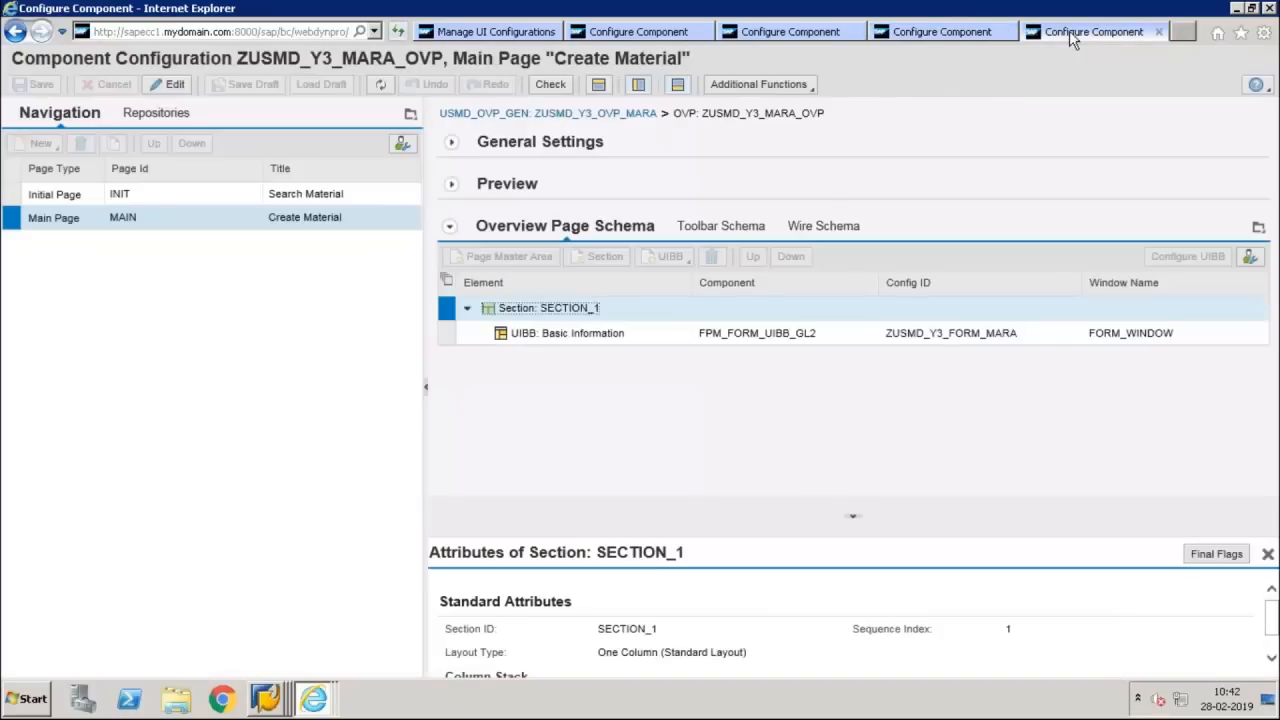
{"action": "left_click", "coordinate": [447, 334]}
{"action": "left_click", "coordinate": [1168, 258]}
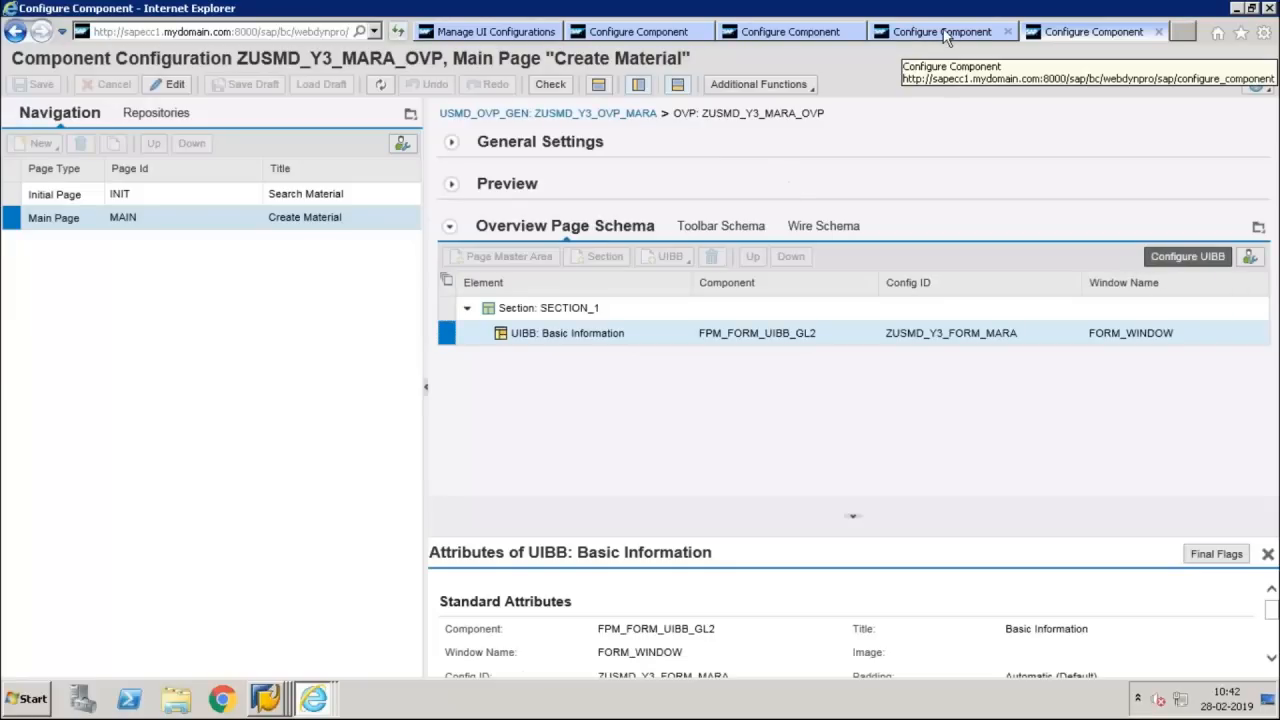
{"action": "left_click", "coordinate": [1174, 257]}
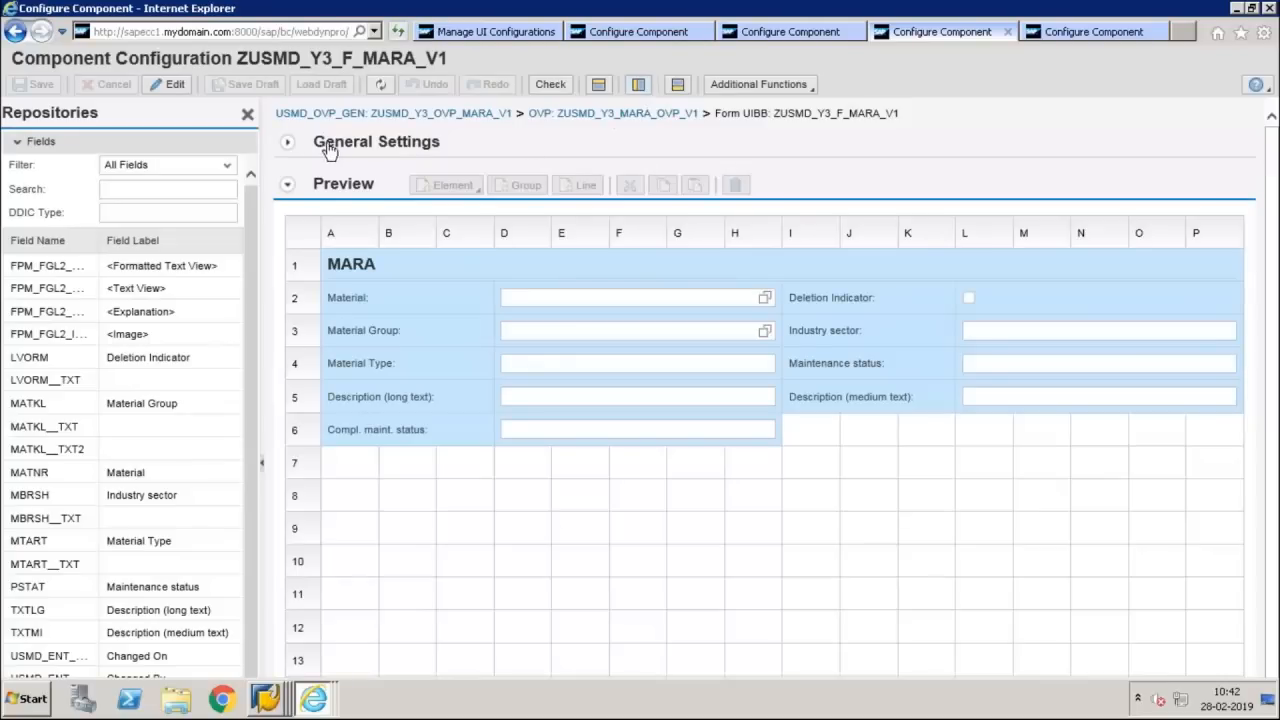
Display and compare the feeder class parameters of form configurations ZUSMD_Y3_F_MARA_V1 and ZUSMD_Y3_FORM_MARA
{"action": "left_click", "coordinate": [288, 143]}
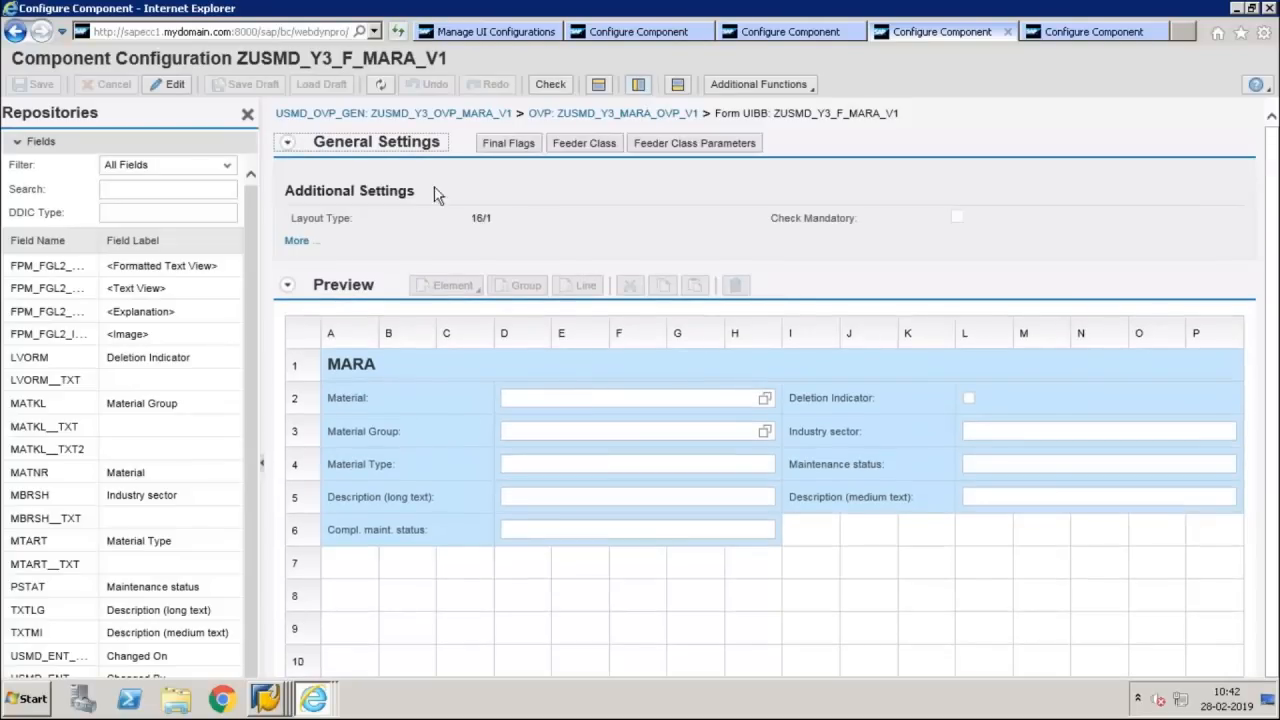
{"action": "left_click", "coordinate": [605, 148]}
{"action": "left_click", "coordinate": [645, 148]}
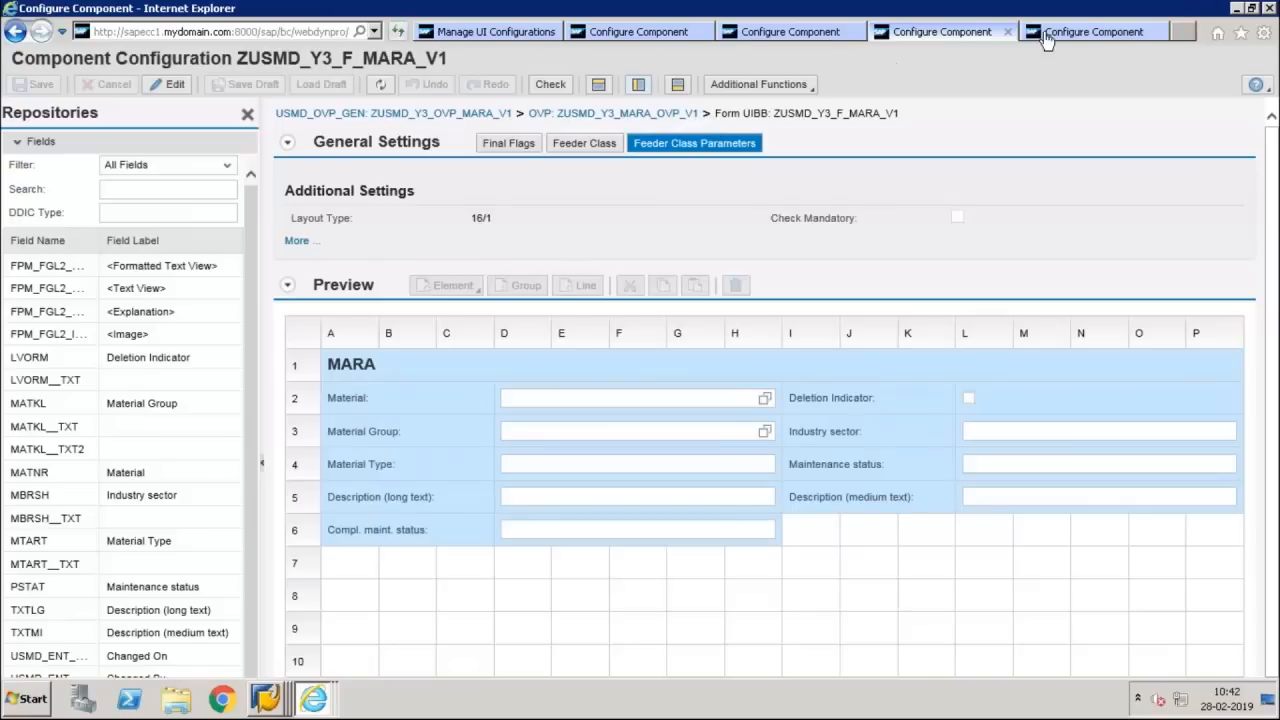
{"action": "left_click", "coordinate": [1087, 33]}
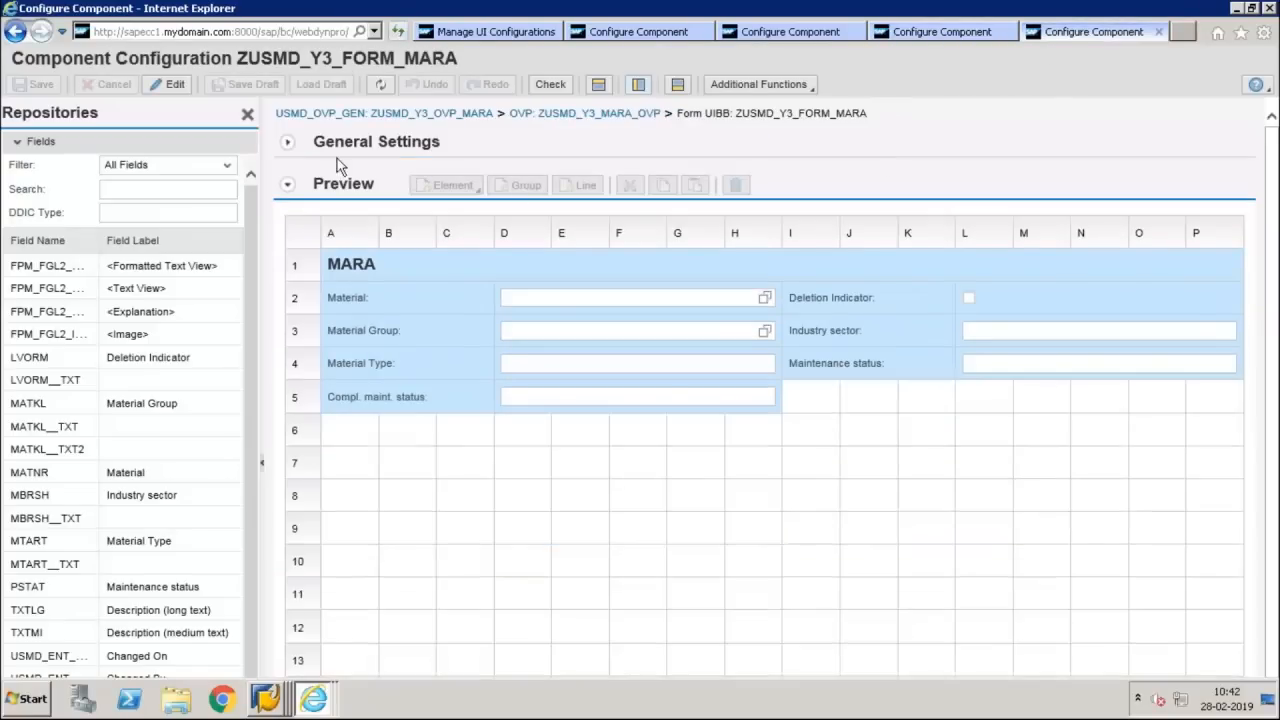
{"action": "left_click", "coordinate": [289, 137]}
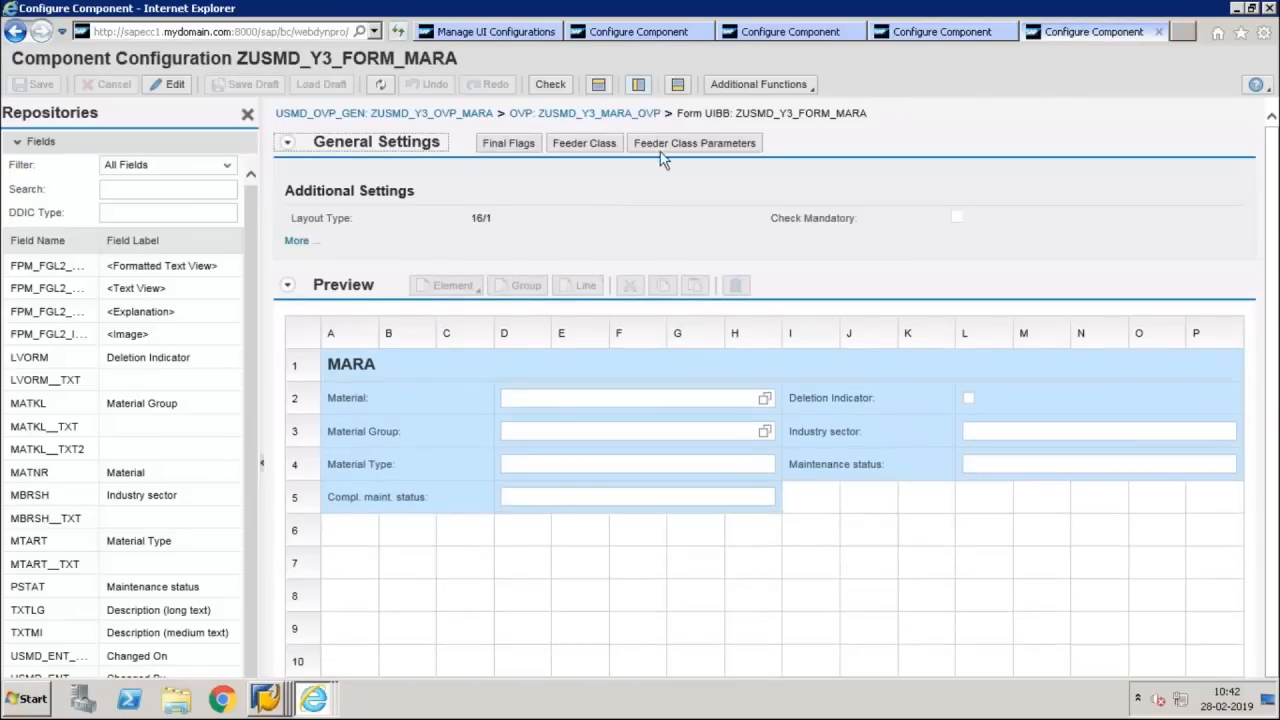
{"action": "left_click", "coordinate": [663, 143]}
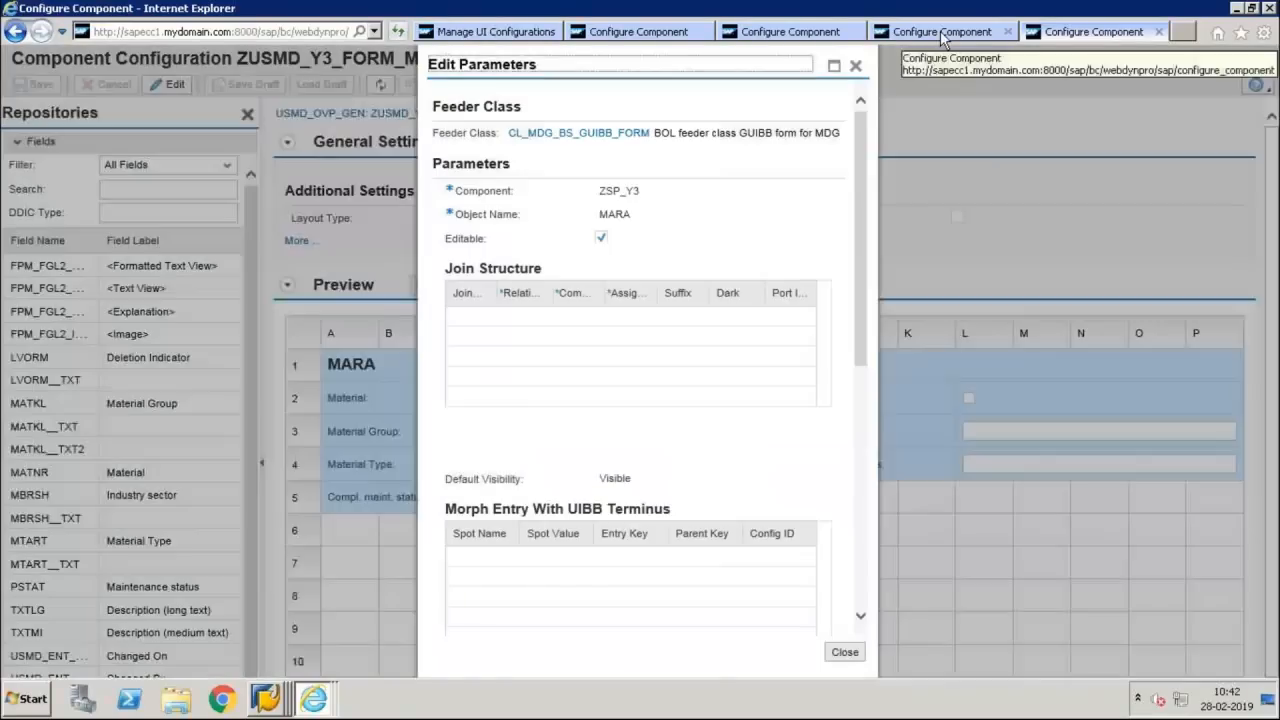
{"action": "left_click", "coordinate": [940, 32]}
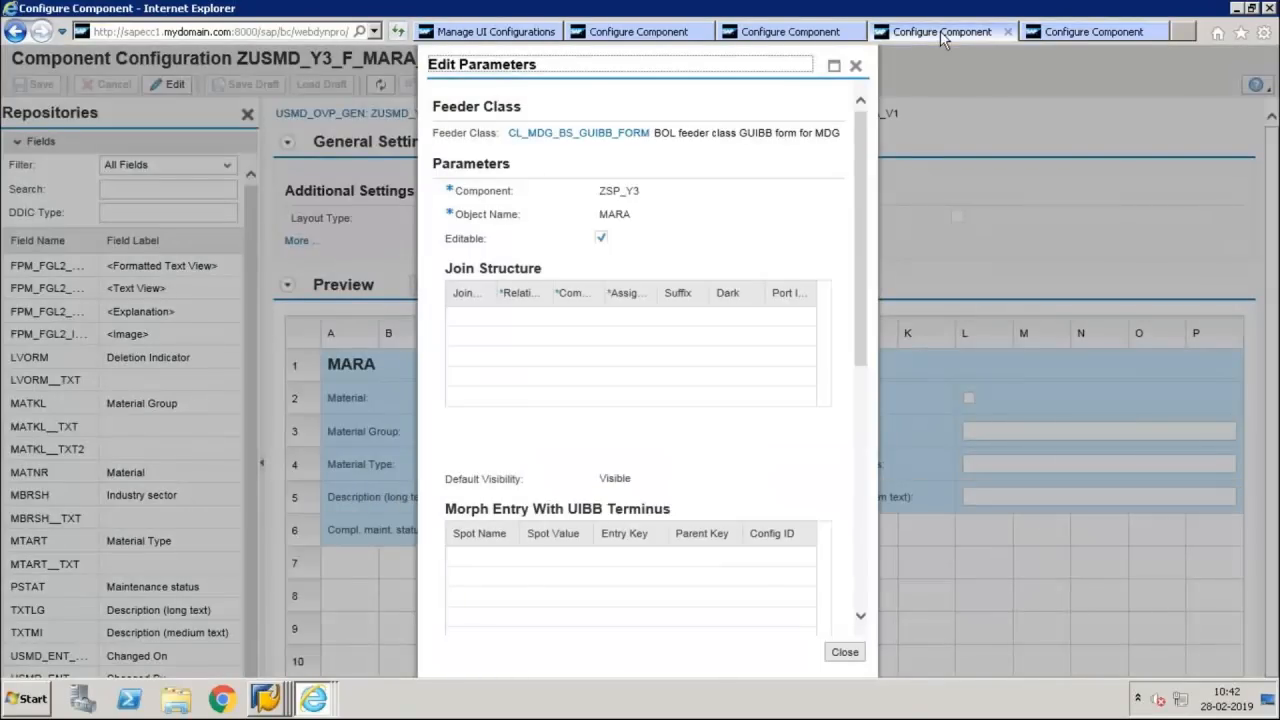
{"action": "left_click", "coordinate": [1086, 31]}
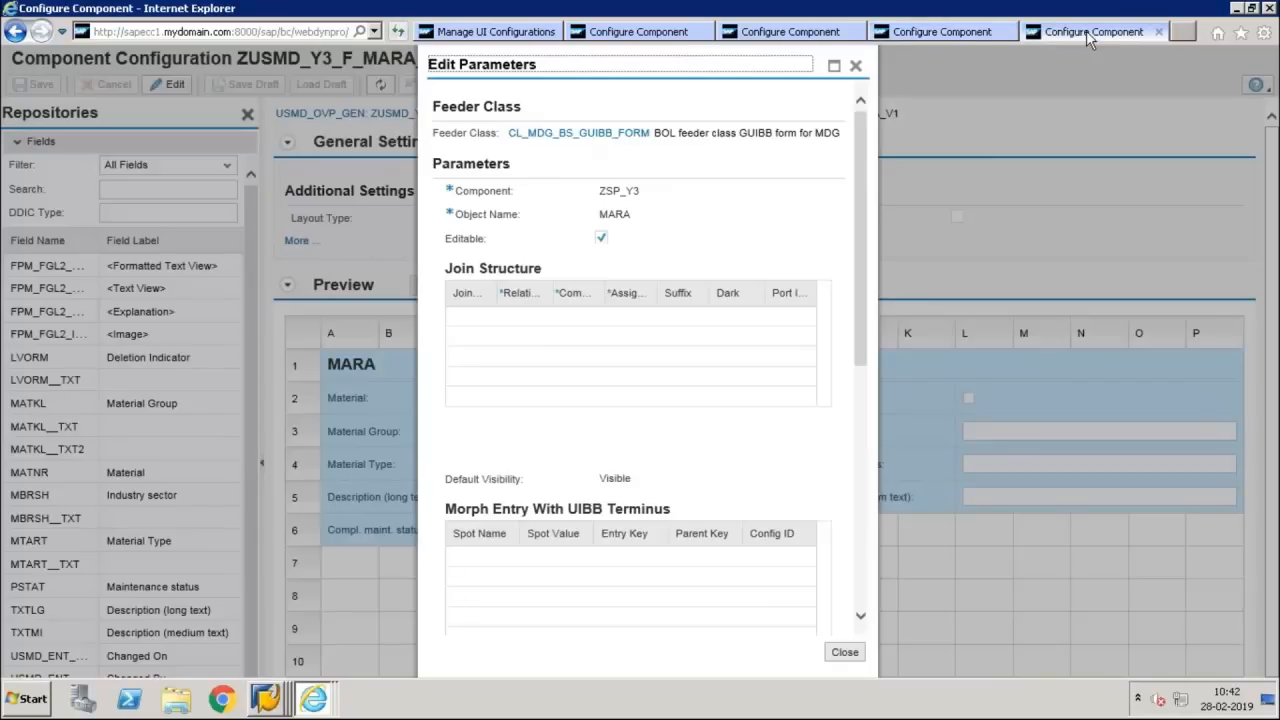
Close the feeder class parameters of both forms and return from ZUSMD_Y3_FORM_MARA to overview page configuration ZUSMD_Y3_MARA_OVP
{"action": "left_click", "coordinate": [858, 70]}
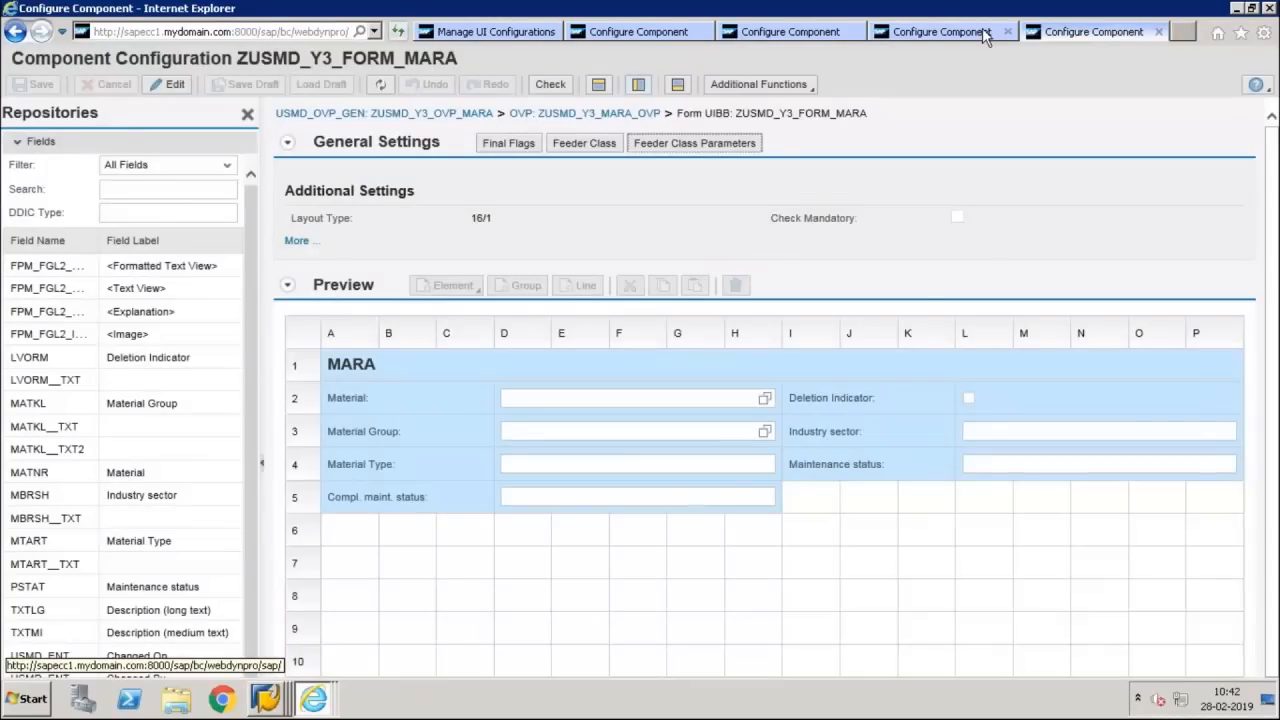
{"action": "left_click", "coordinate": [976, 33]}
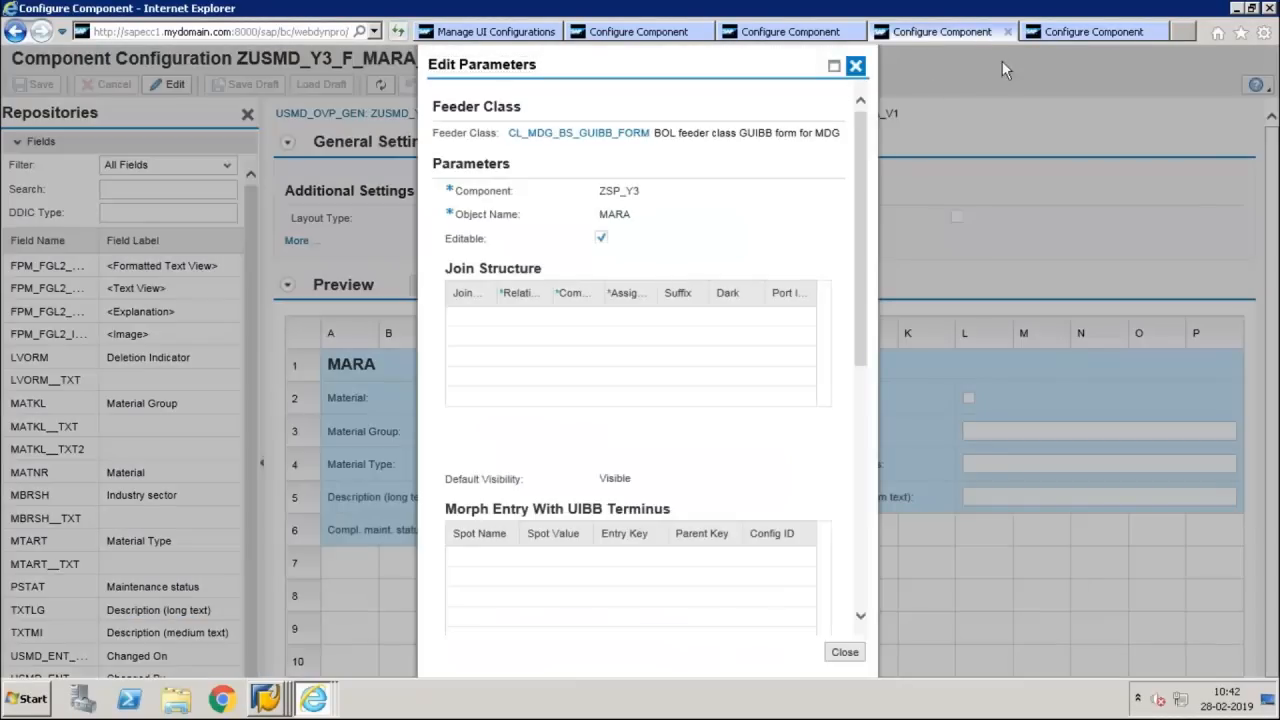
{"action": "left_click", "coordinate": [1085, 34]}
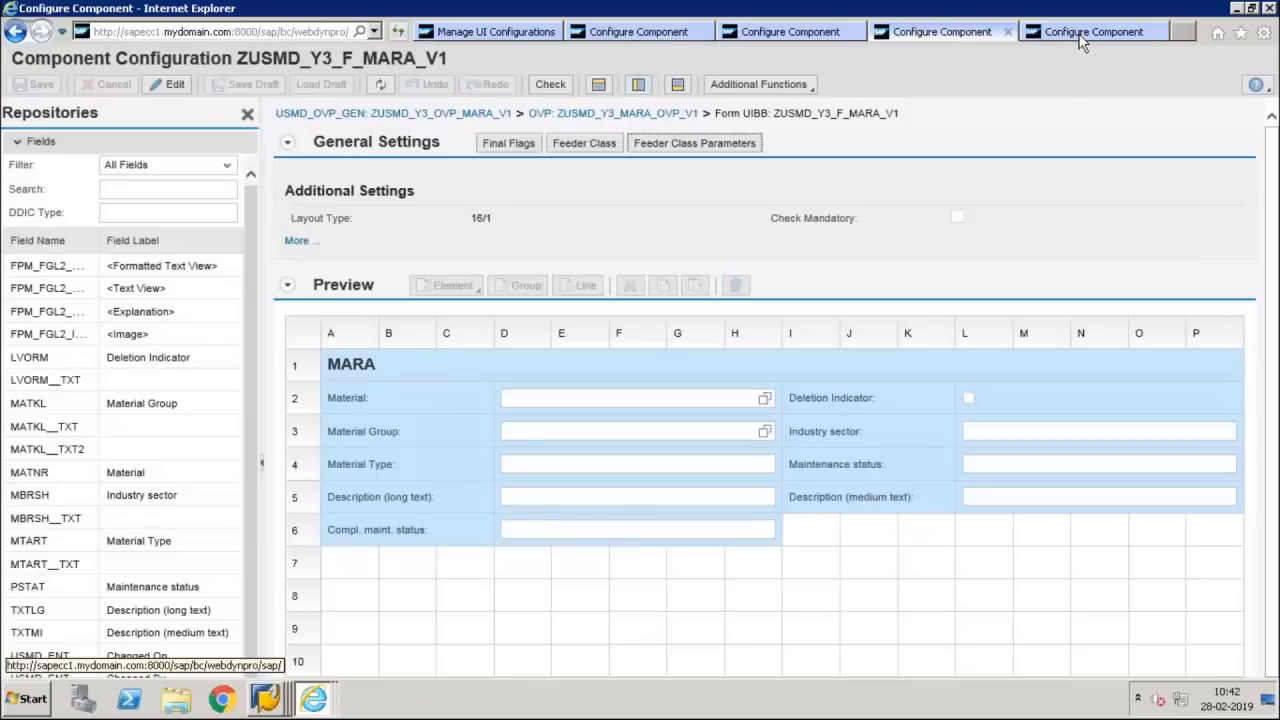
{"action": "left_click", "coordinate": [957, 38]}
{"action": "left_click", "coordinate": [1065, 33]}
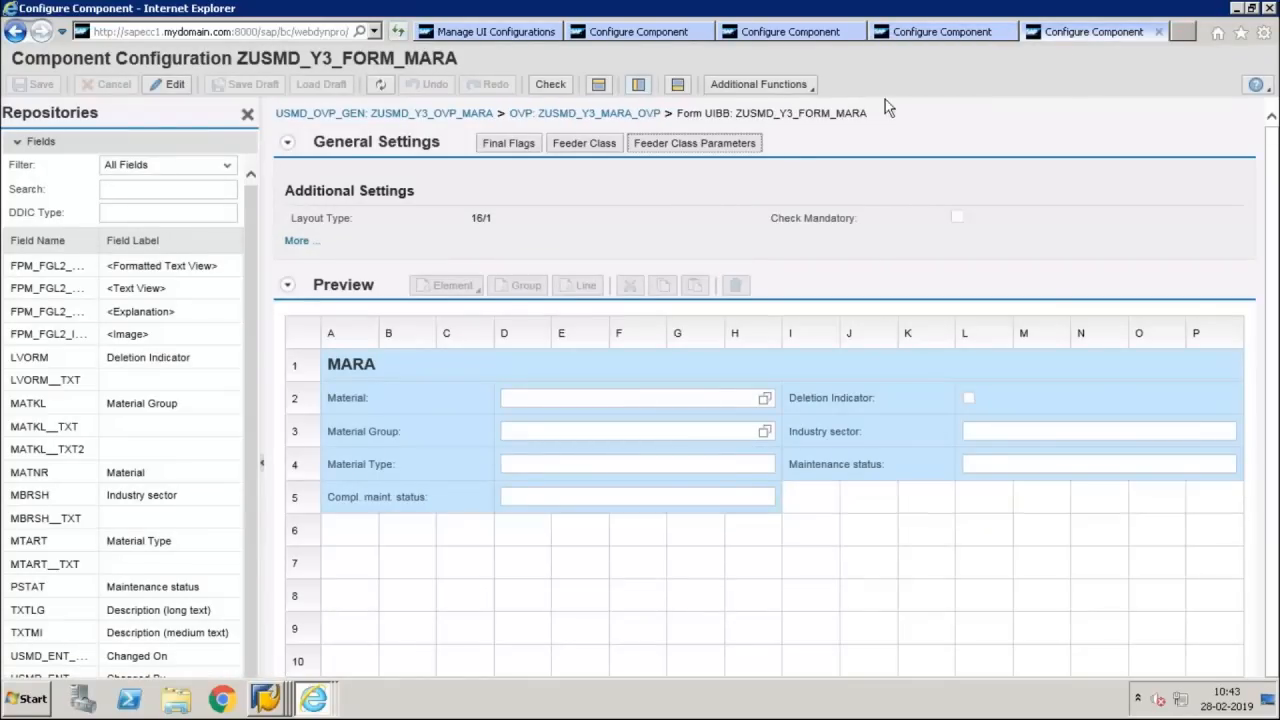
{"action": "left_click", "coordinate": [616, 113]}
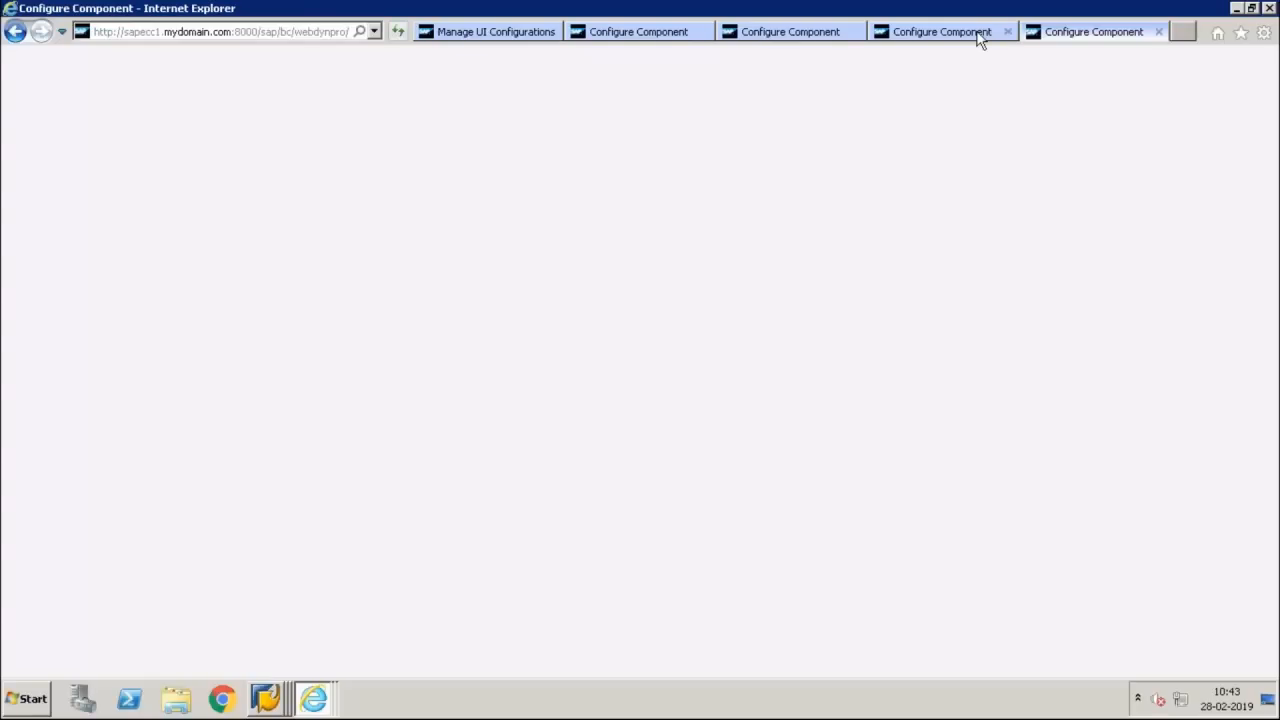
Reorder the browser pages so the V1 configuration comes last, and return from ZUSMD_Y3_F_MARA_V1 to ZUSMD_Y3_MARA_OVP_V1
{"action": "left_click_drag", "start_coordinate": [978, 37], "coordinate": [1100, 38]}
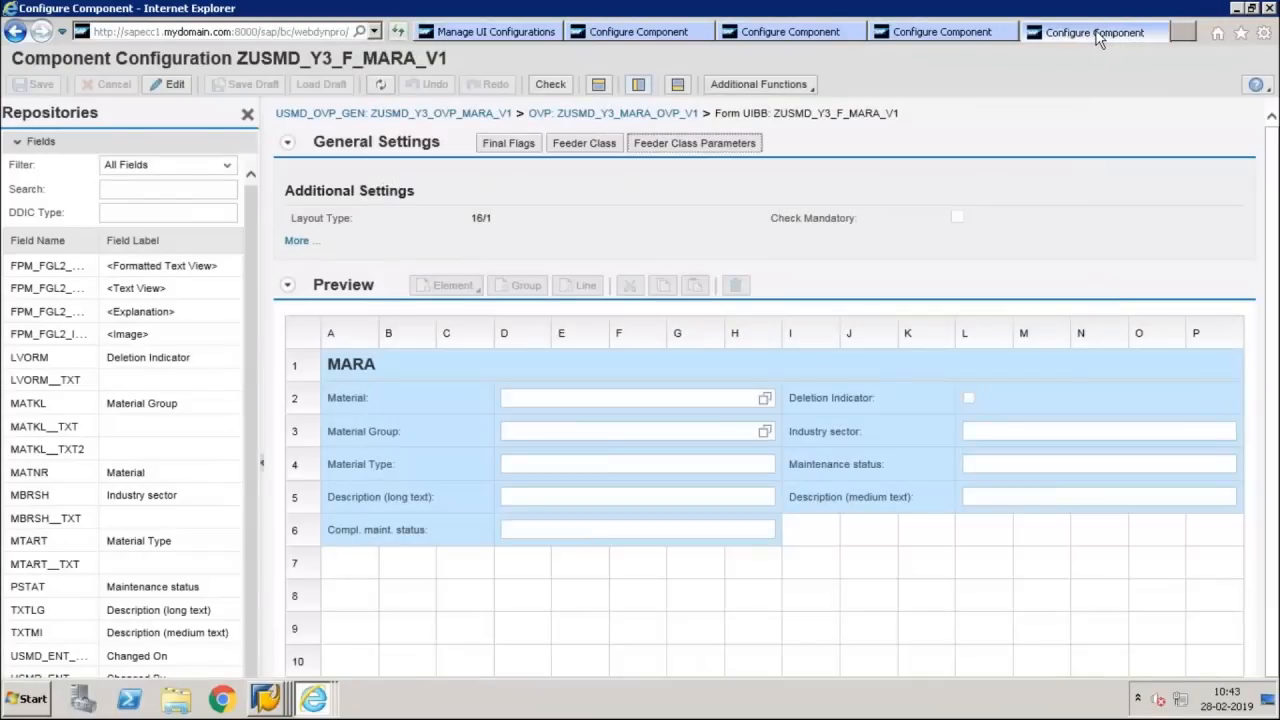
{"action": "left_click", "coordinate": [955, 37]}
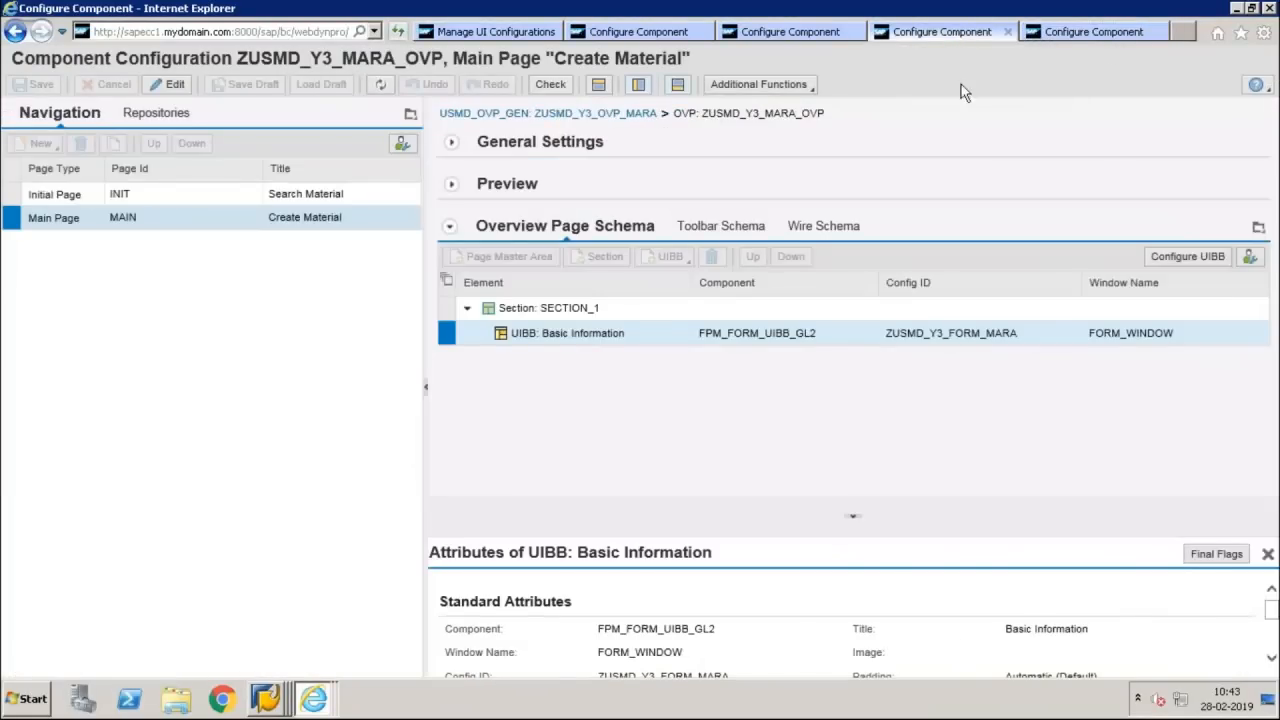
{"action": "left_click", "coordinate": [1088, 31]}
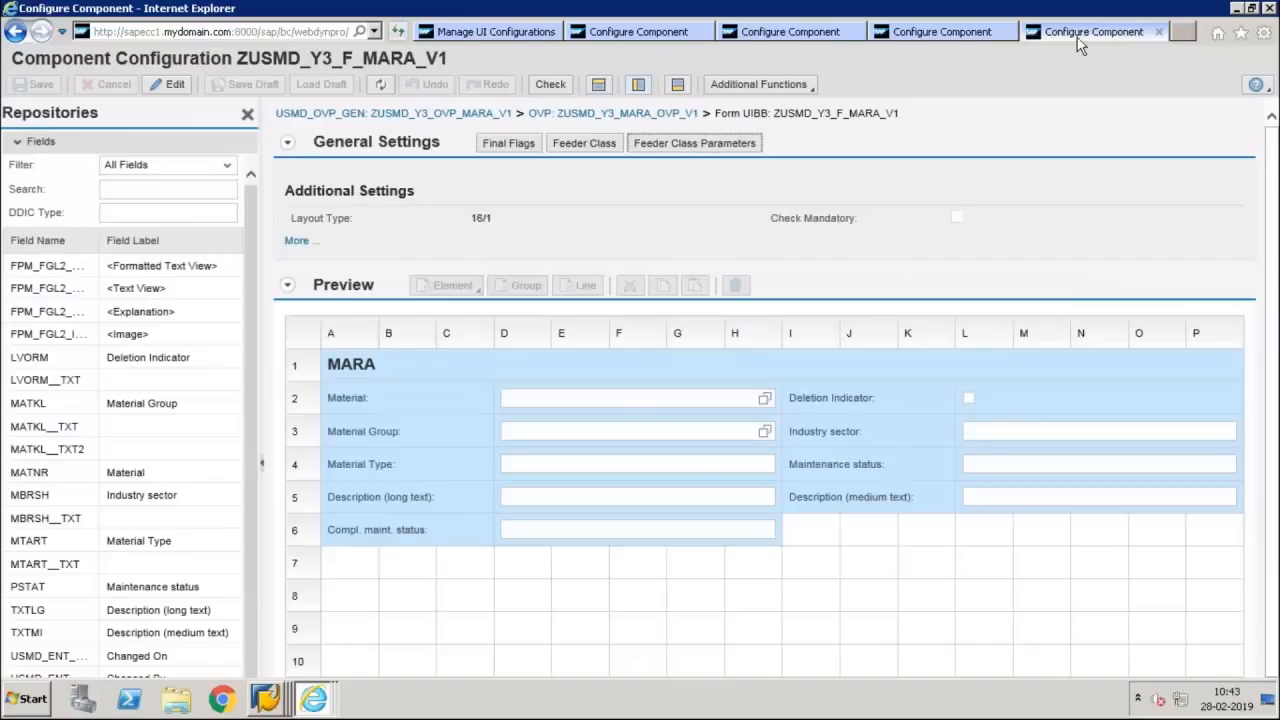
{"action": "left_click", "coordinate": [666, 118]}
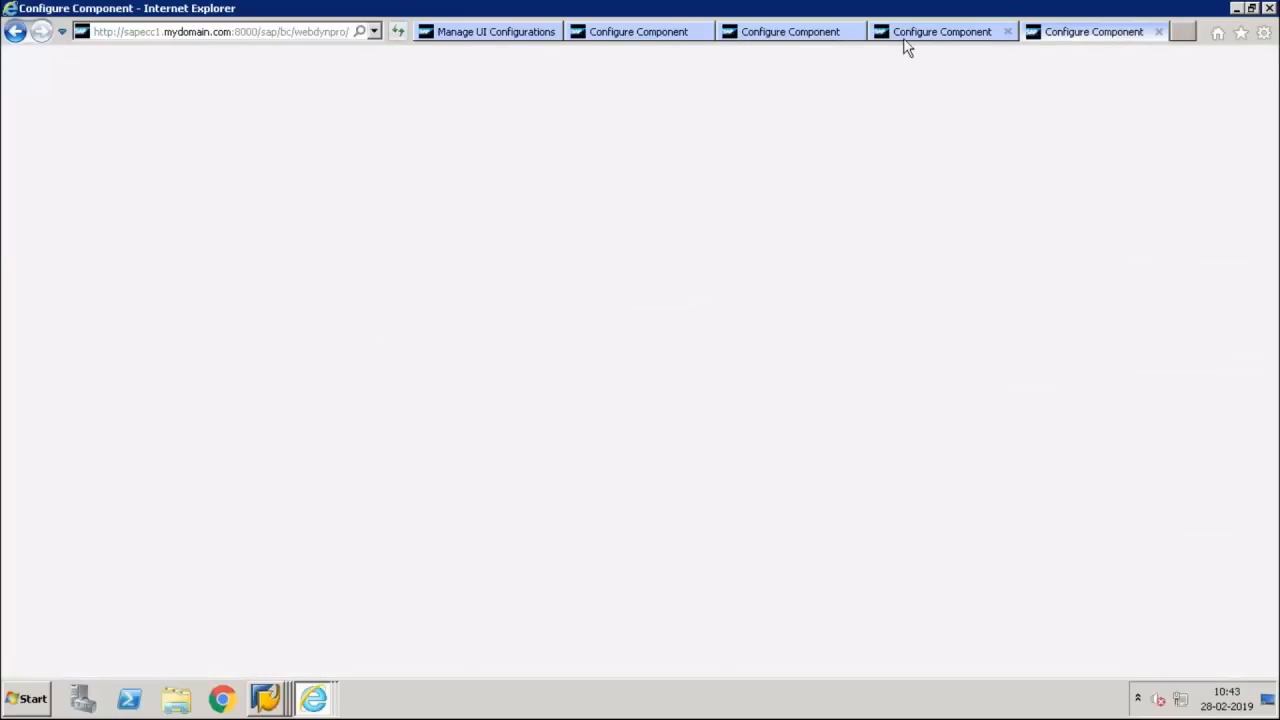
From the initial page of ZUSMD_Y3_MARA_OVP, open the configuration of result list UIBB ZUSMD_Y3_RESULT_MARA
{"action": "left_click", "coordinate": [903, 40]}
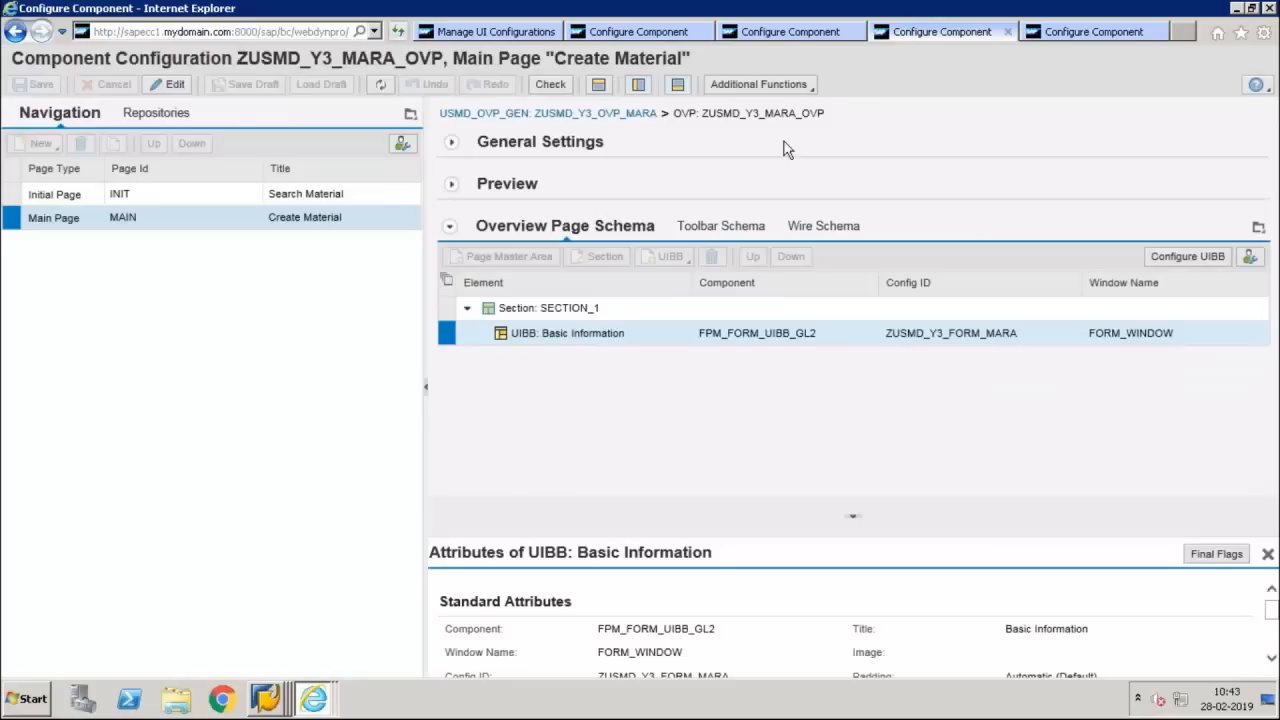
{"action": "left_click", "coordinate": [17, 198]}
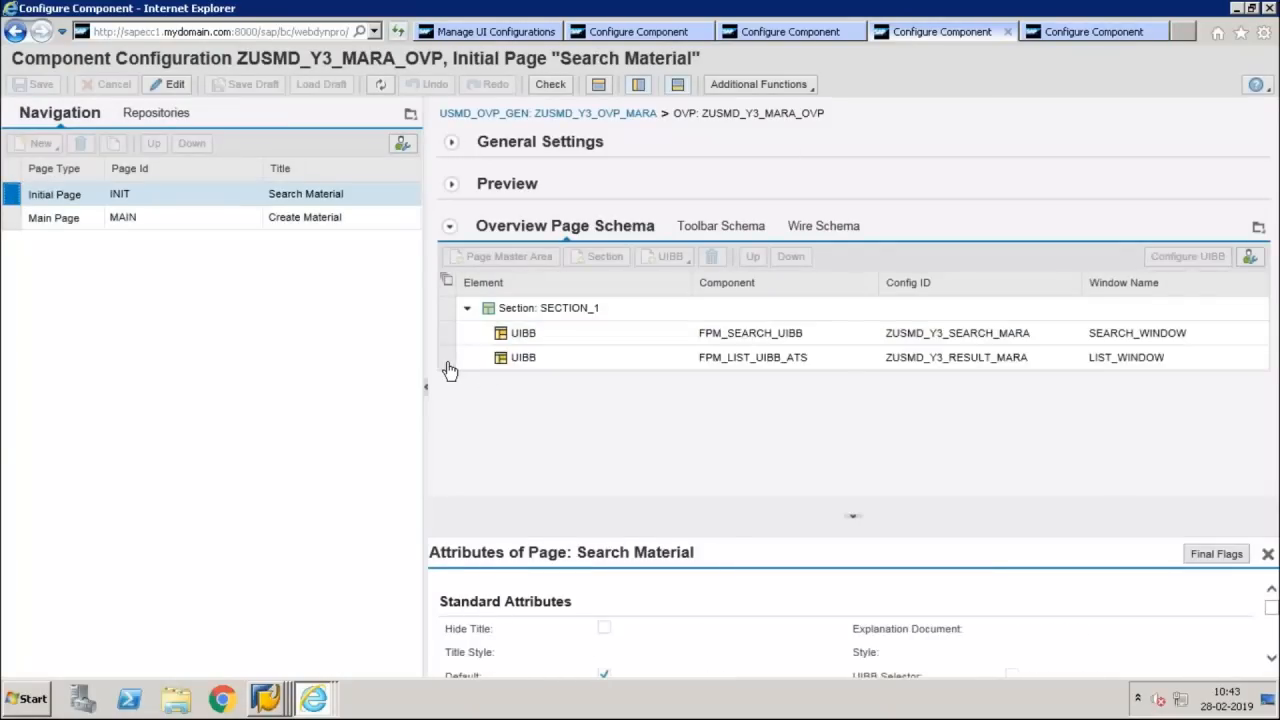
{"action": "left_click", "coordinate": [1040, 365]}
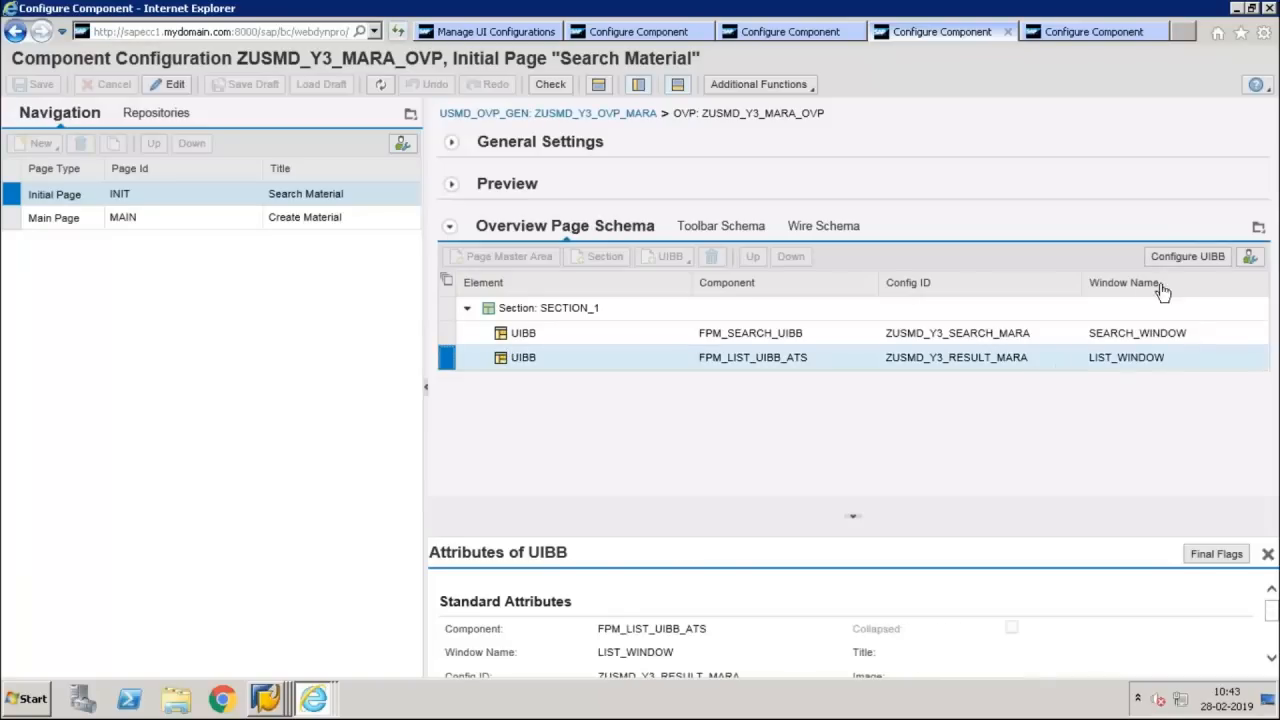
{"action": "left_click", "coordinate": [1185, 257]}
From the initial page of ZUSMD_Y3_MARA_OVP_V1, open the configuration of result list UIBB ZUSMD_Y3_RESULT_MARA_V1
{"action": "left_click", "coordinate": [1093, 33]}
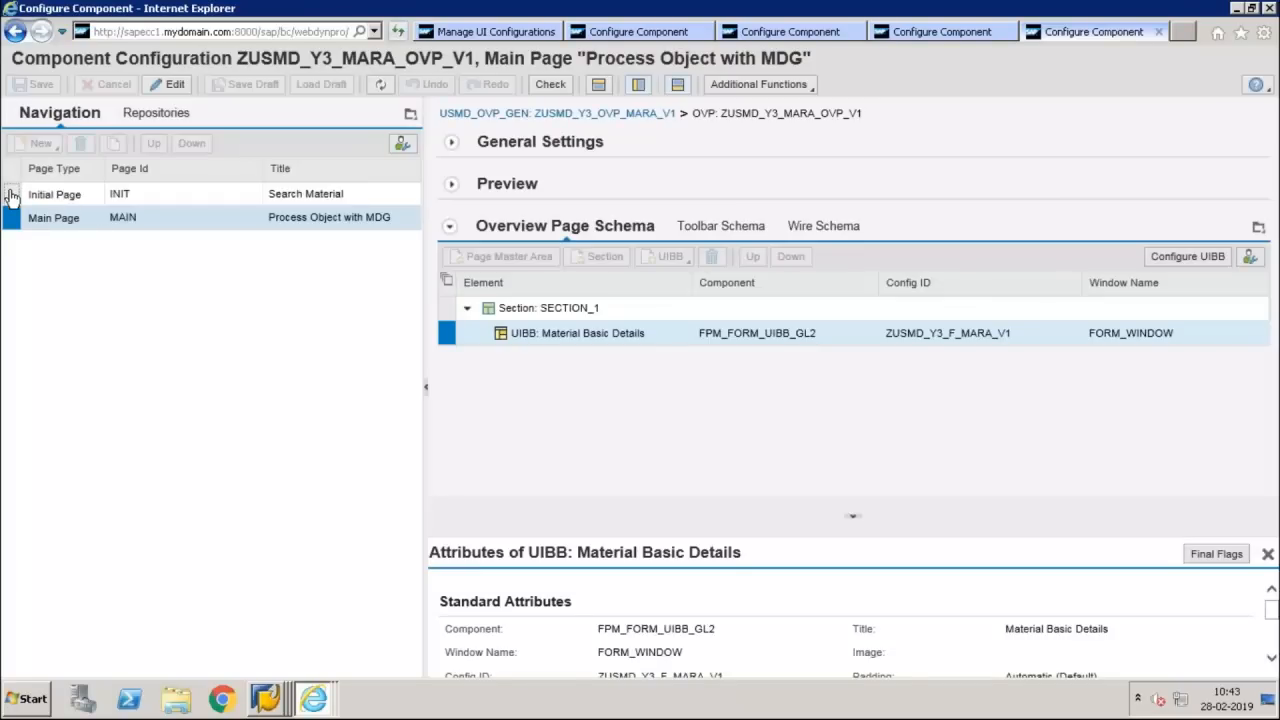
{"action": "left_click", "coordinate": [12, 192]}
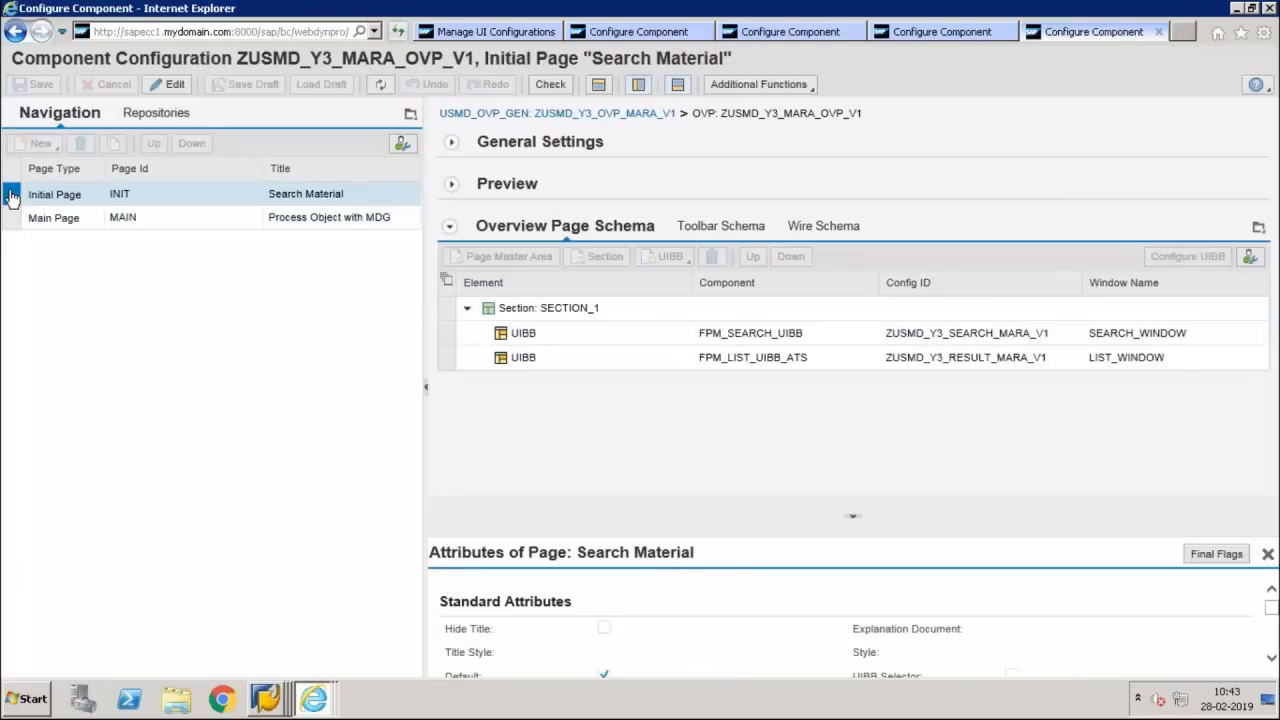
{"action": "left_click", "coordinate": [457, 358]}
{"action": "left_click", "coordinate": [905, 369]}
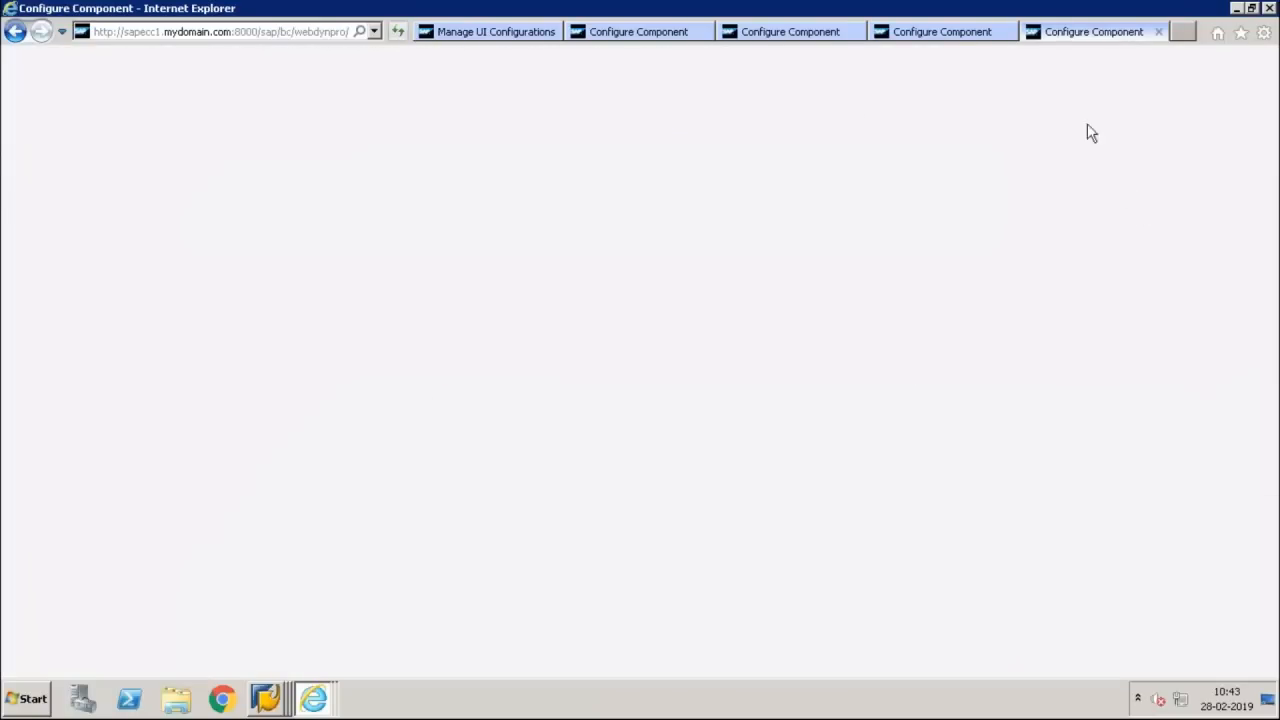
Compare the feeder class parameters of result lists ZUSMD_Y3_RESULT_MARA and ZUSMD_Y3_RESULT_MARA_V1, checking component and object name
{"action": "left_click", "coordinate": [926, 31]}
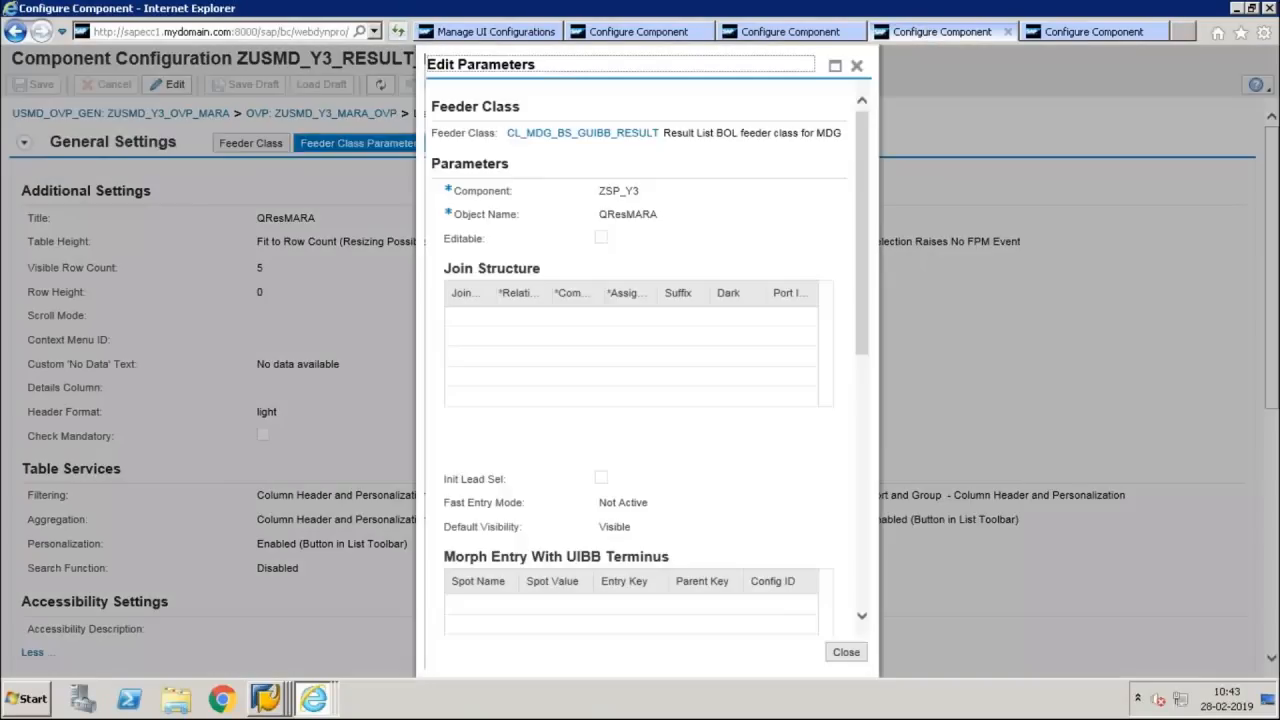
{"action": "left_click", "coordinate": [1090, 30]}
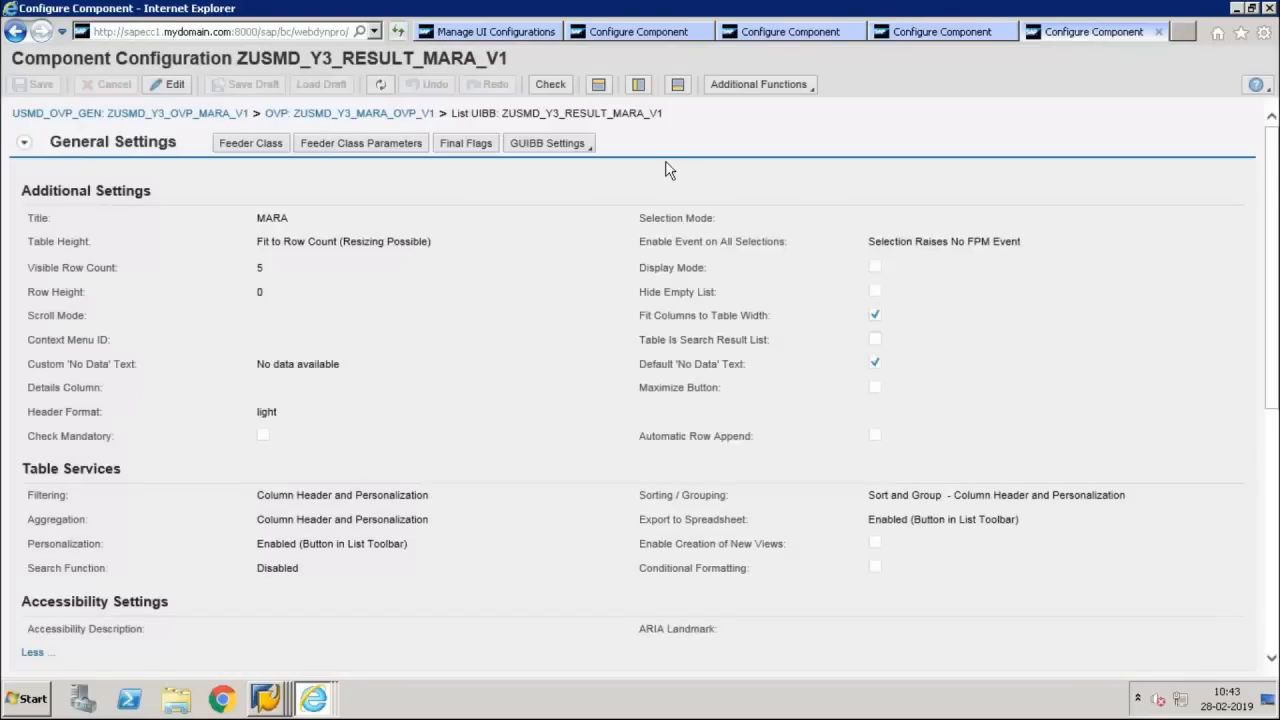
{"action": "left_click", "coordinate": [395, 140]}
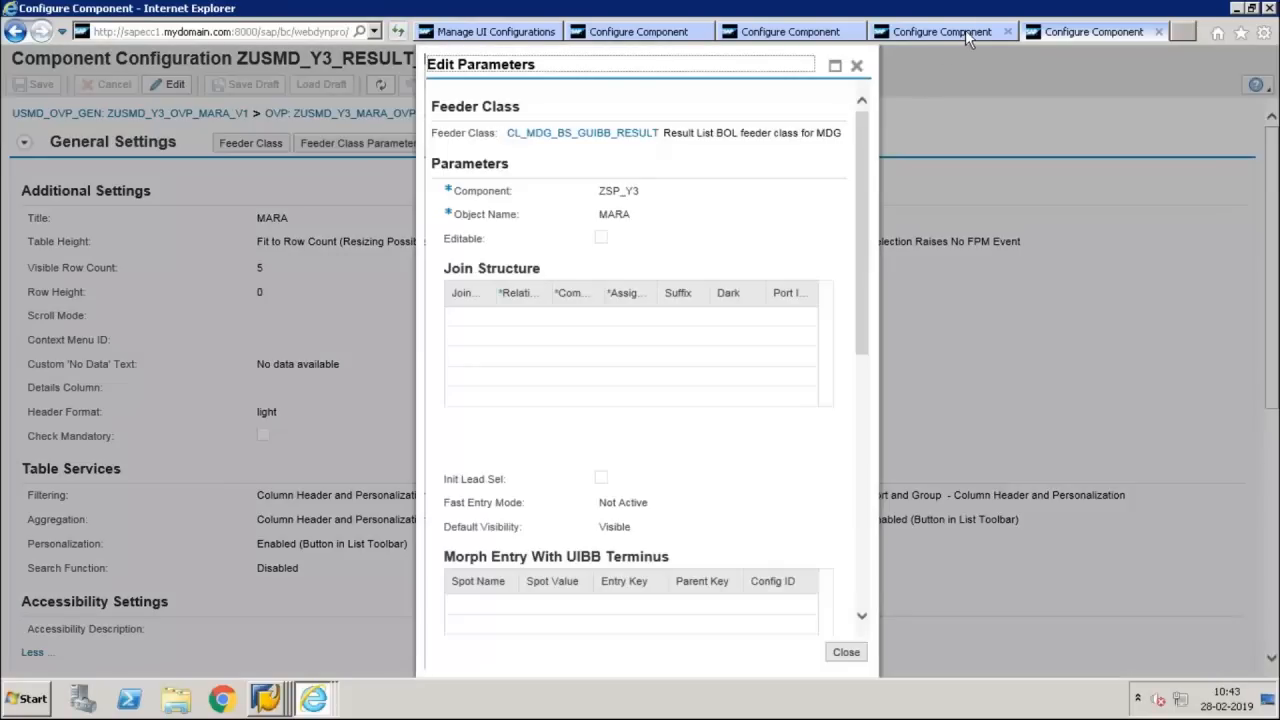
{"action": "left_click", "coordinate": [965, 29]}
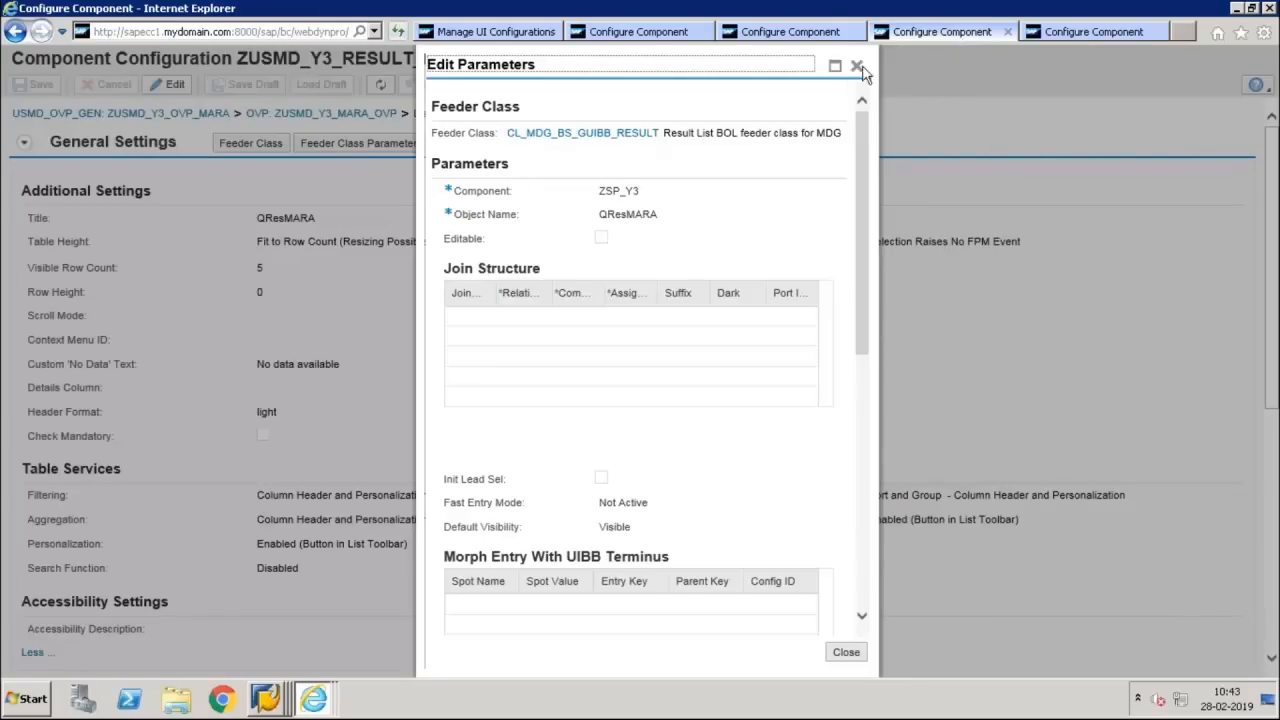
{"action": "left_click", "coordinate": [1083, 30]}
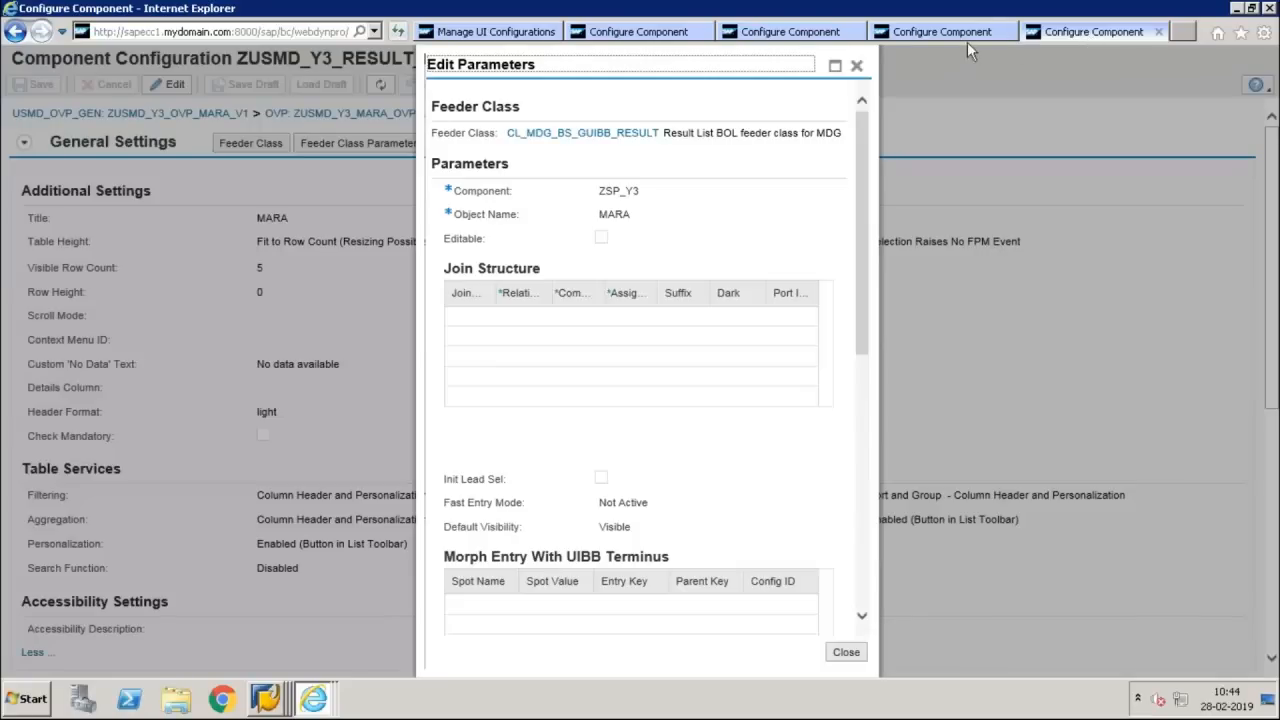
Recheck the object name in both result lists' feeder class parameters and close the parameter dialogs of ZUSMD_Y3_RESULT_MARA and ZUSMD_Y3_RESULT_MARA_V1
{"action": "left_click", "coordinate": [863, 65]}
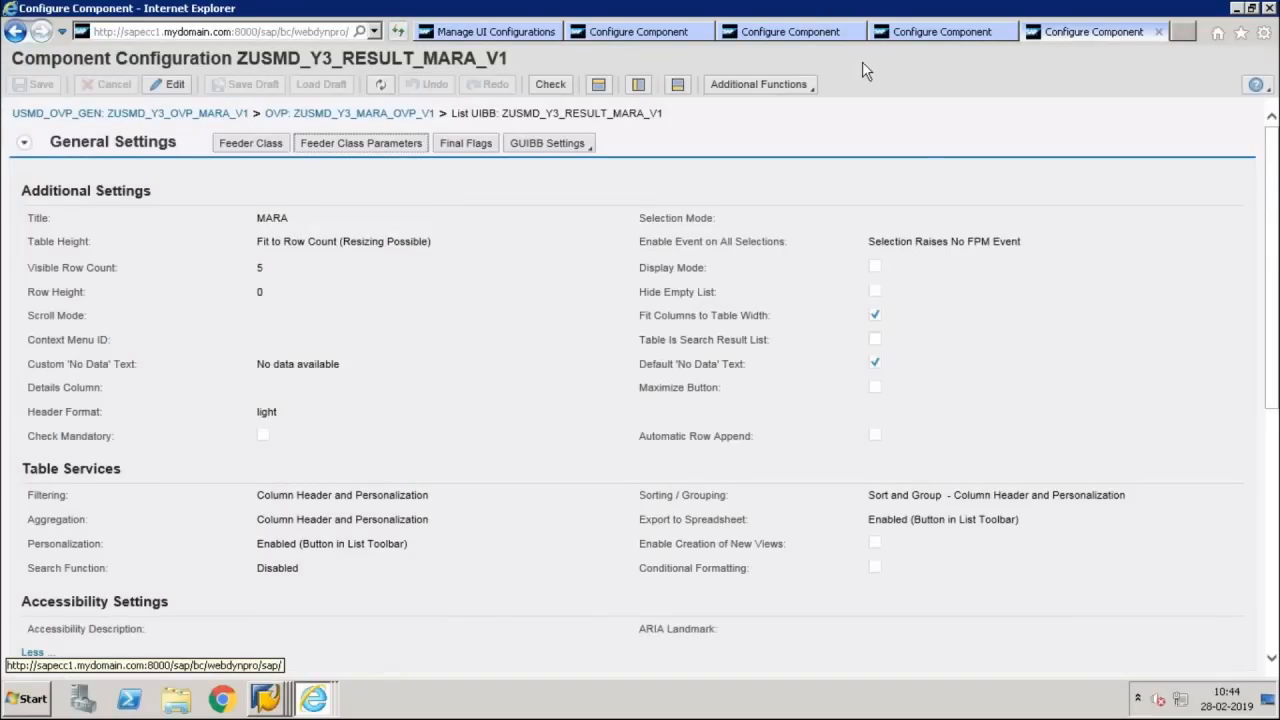
{"action": "left_click", "coordinate": [909, 30]}
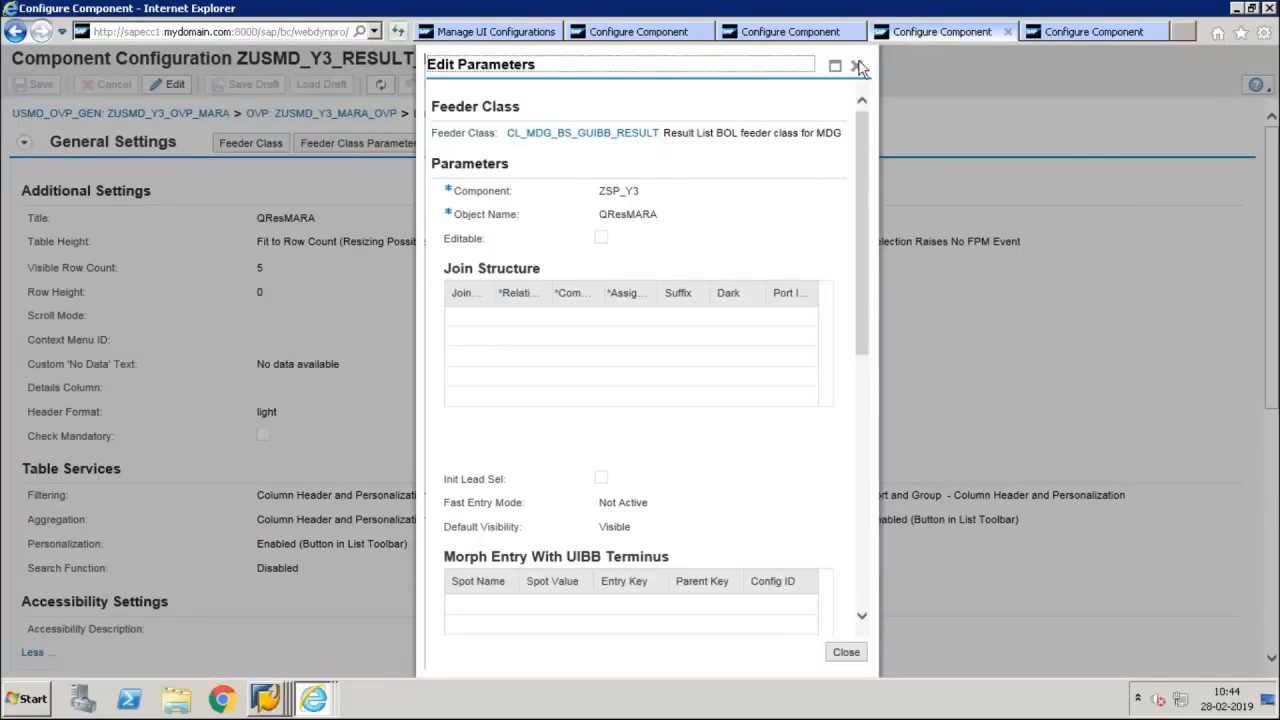
{"action": "left_click", "coordinate": [857, 70]}
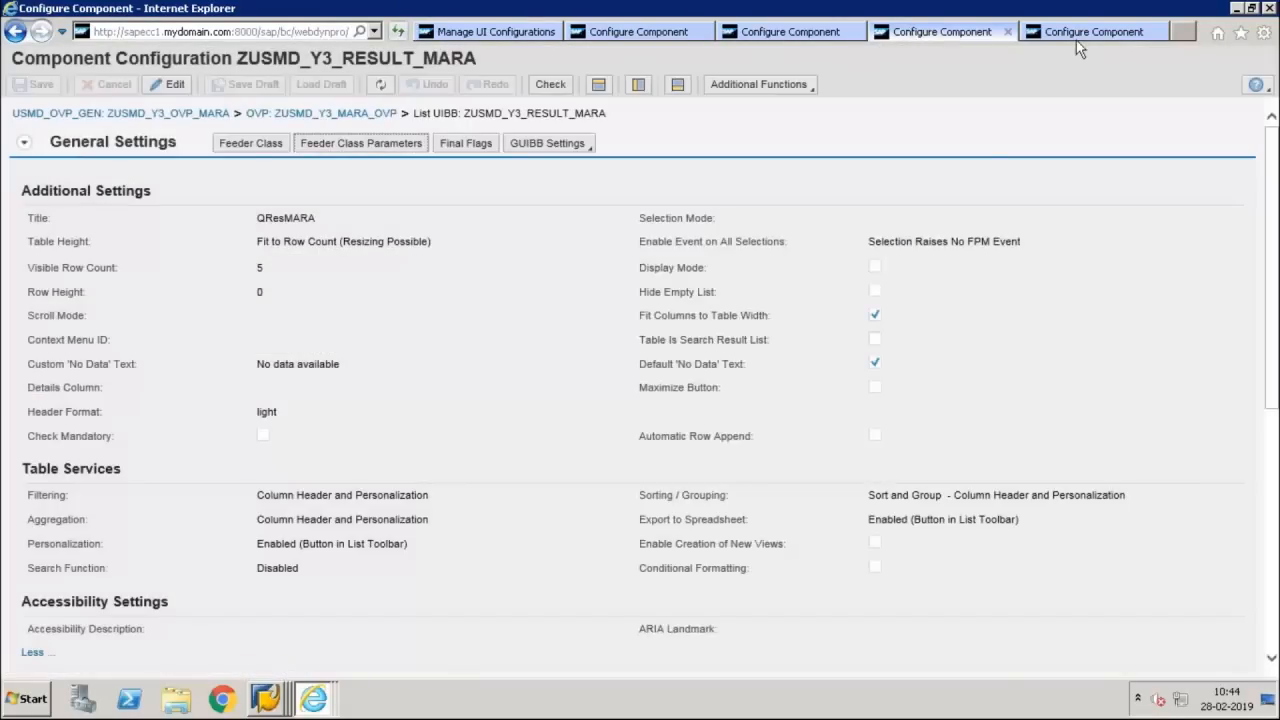
{"action": "left_click", "coordinate": [1076, 40]}
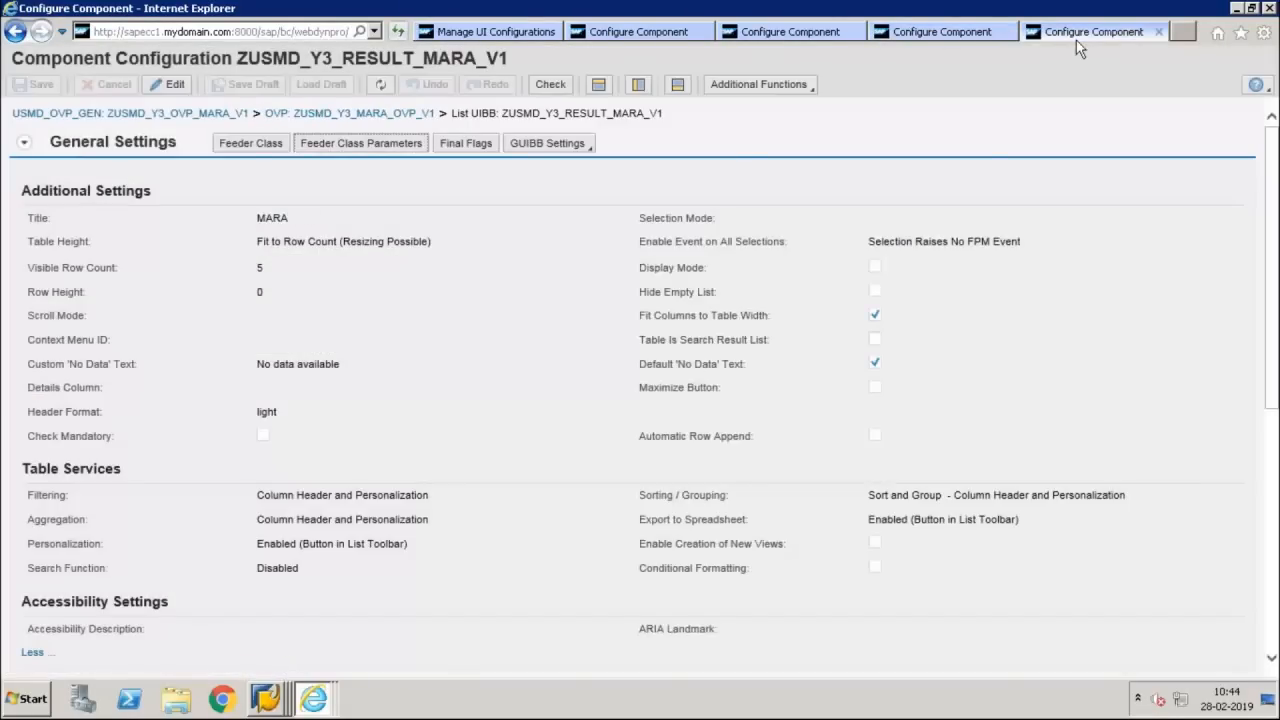
{"action": "left_click", "coordinate": [385, 146]}
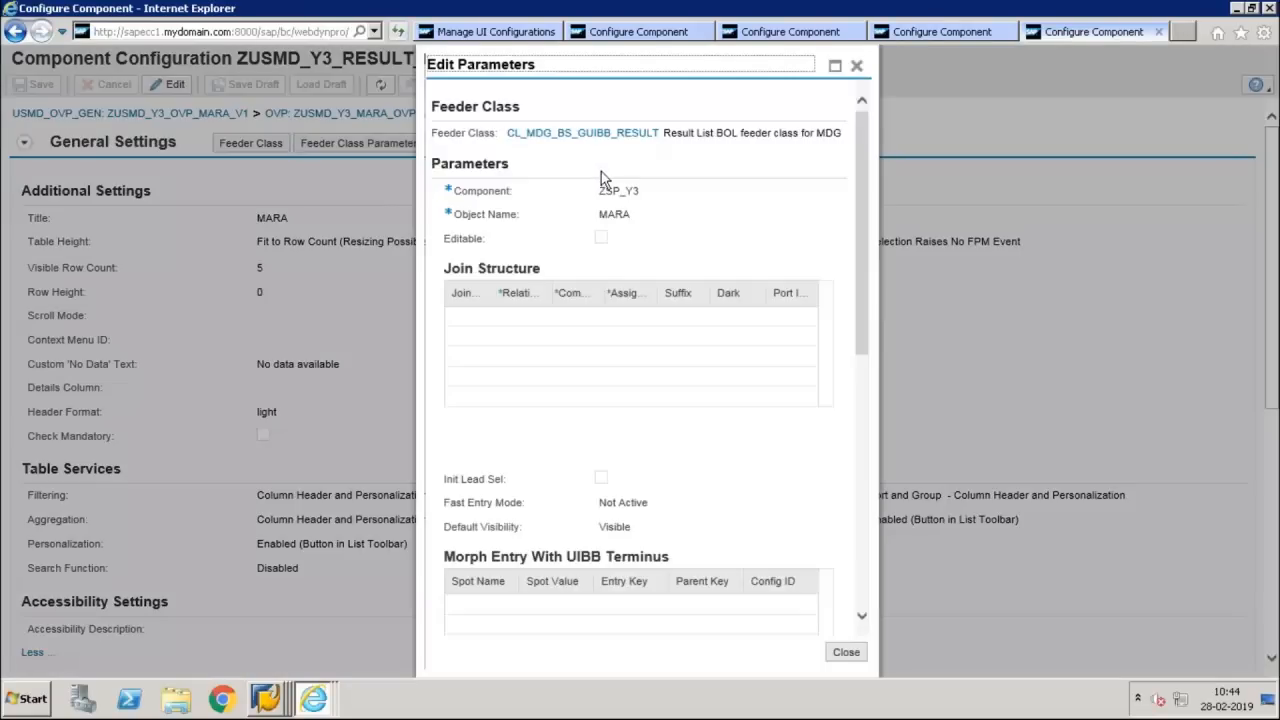
{"action": "left_click", "coordinate": [856, 66]}
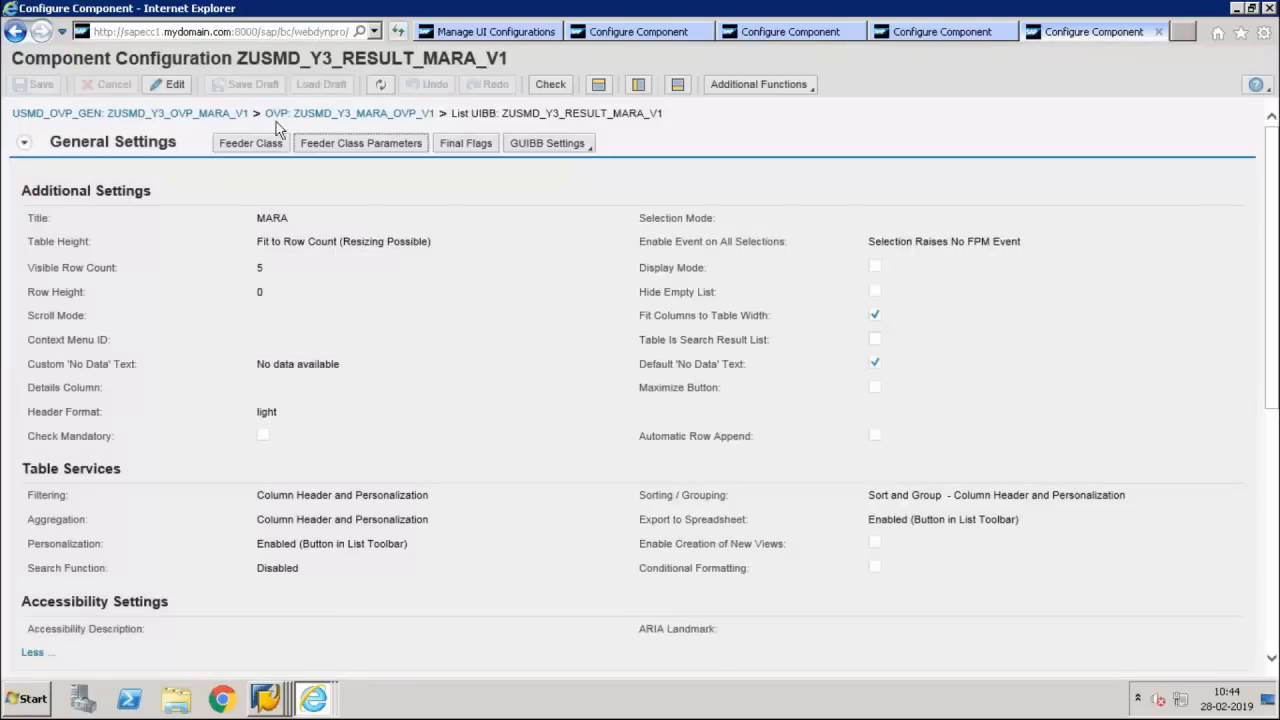
Set the feeder class object name of ZUSMD_Y3_RESULT_MARA_V1 to QResMARA and save the configuration
{"action": "left_click", "coordinate": [166, 84]}
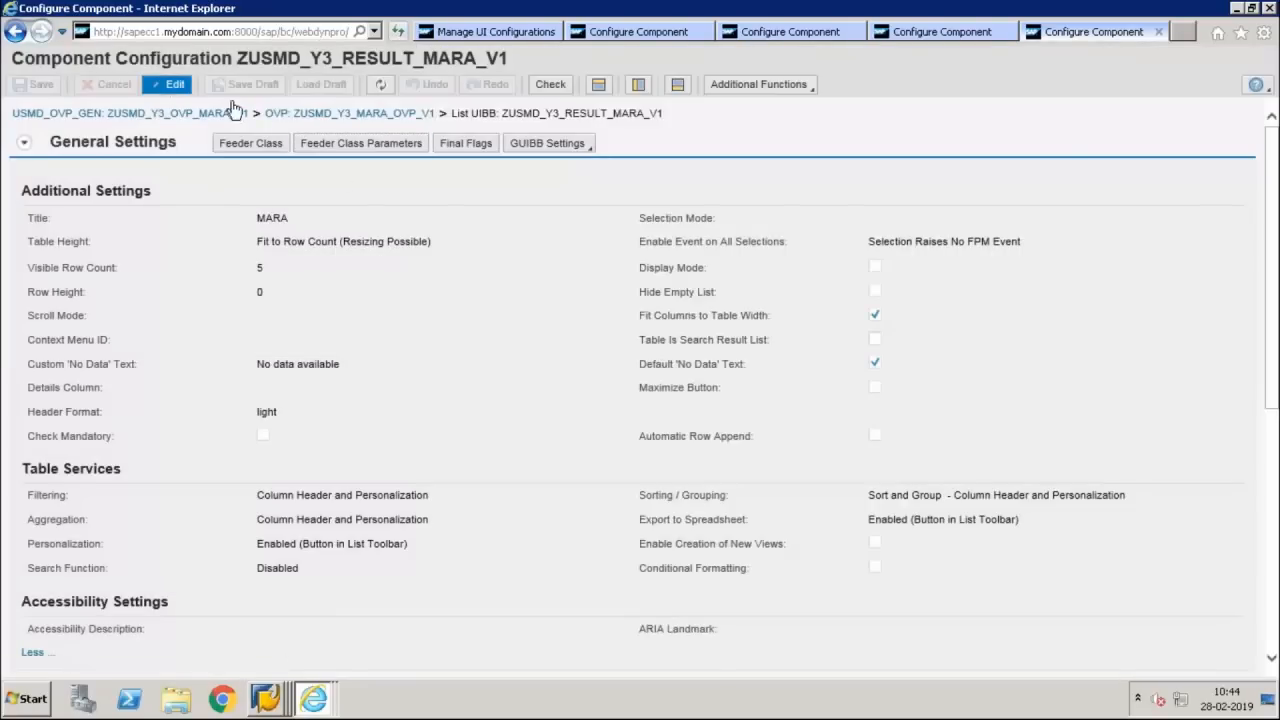
{"action": "left_click", "coordinate": [360, 166]}
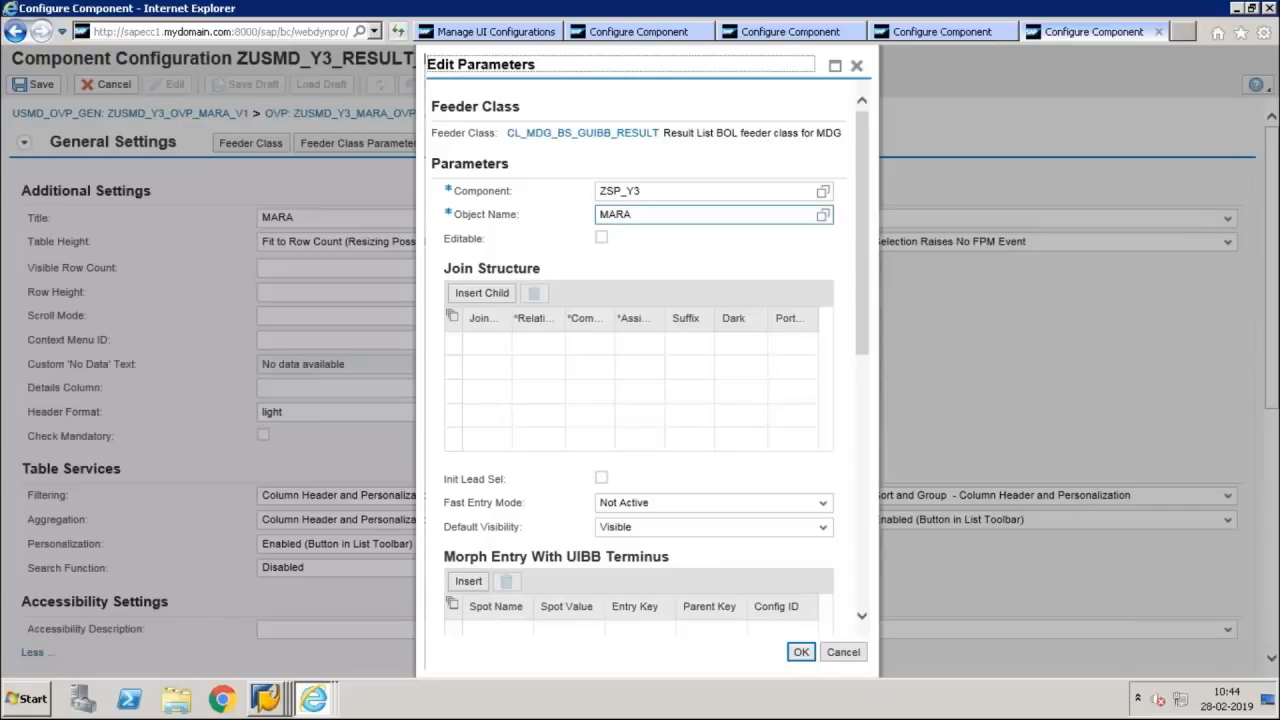
{"action": "left_click", "coordinate": [823, 215]}
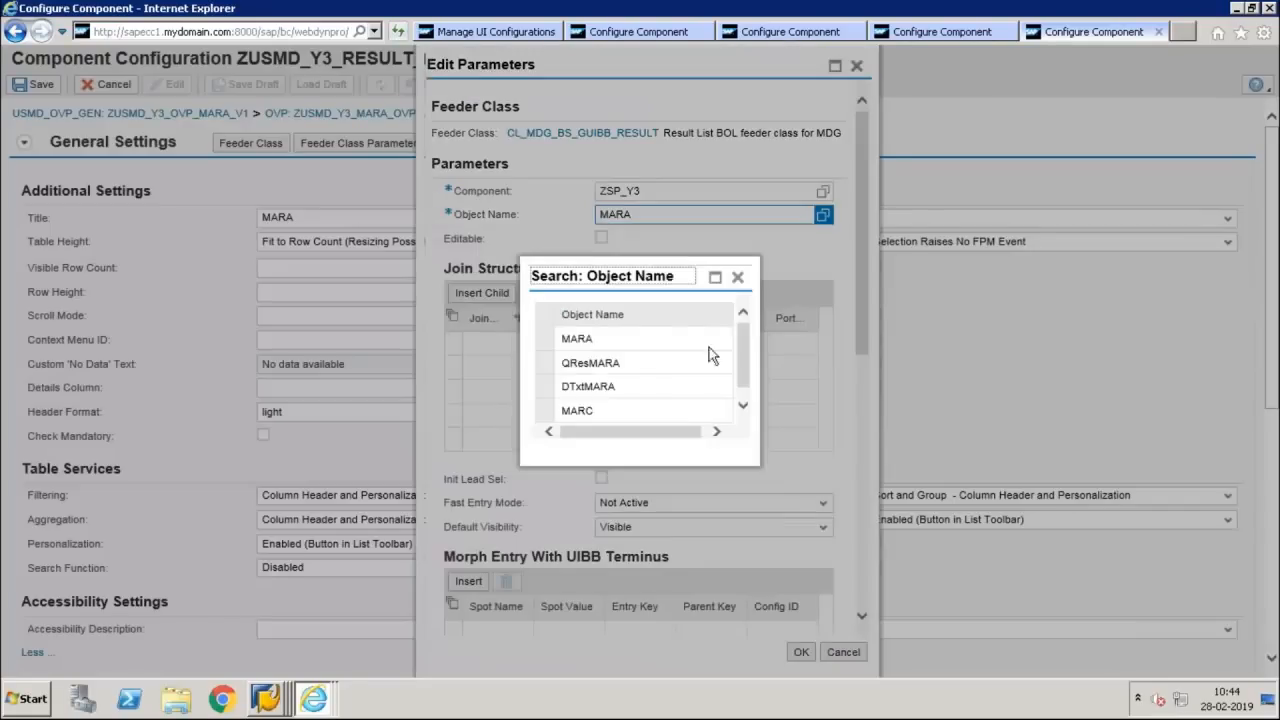
{"action": "left_click", "coordinate": [653, 369]}
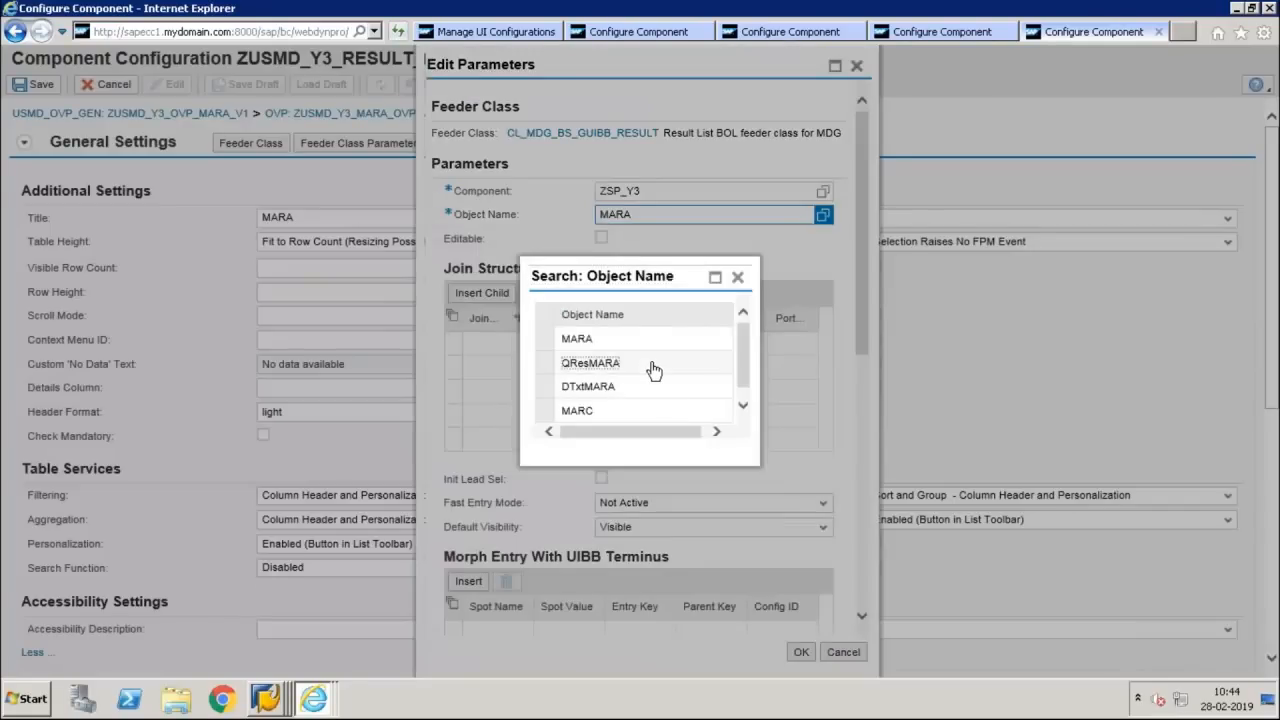
{"action": "double_click", "coordinate": [653, 369]}
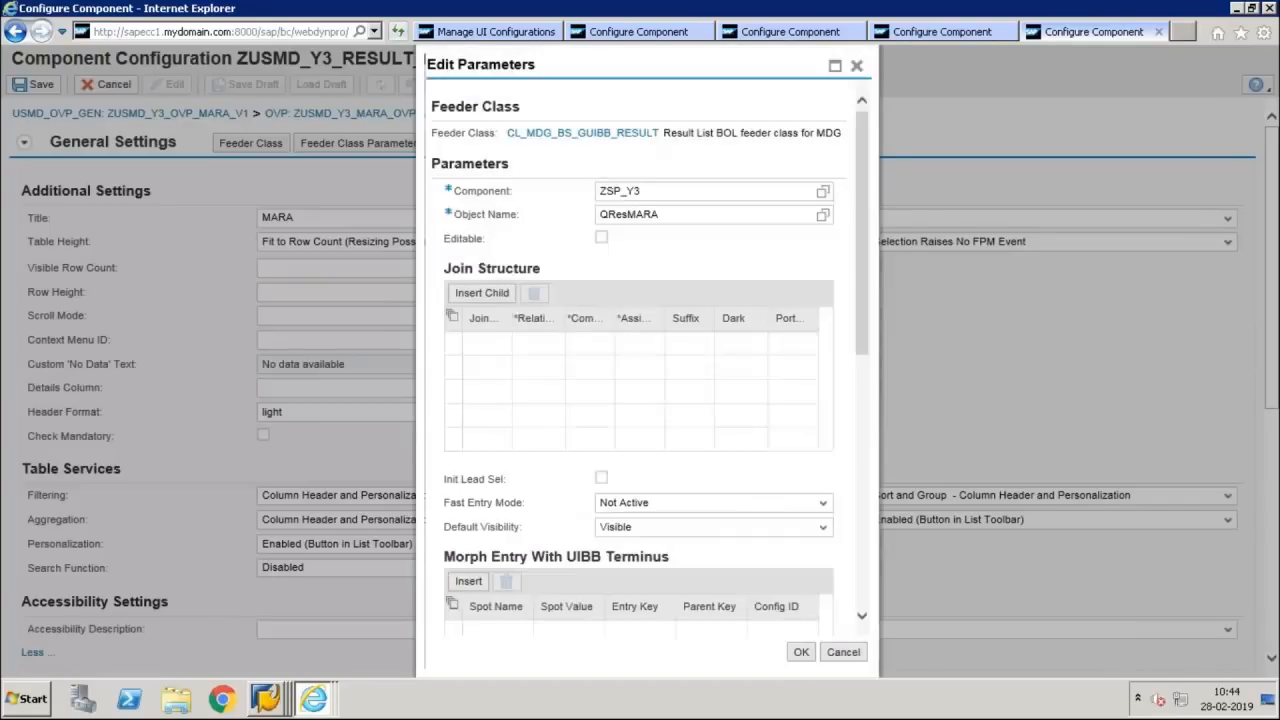
{"action": "left_click", "coordinate": [801, 653]}
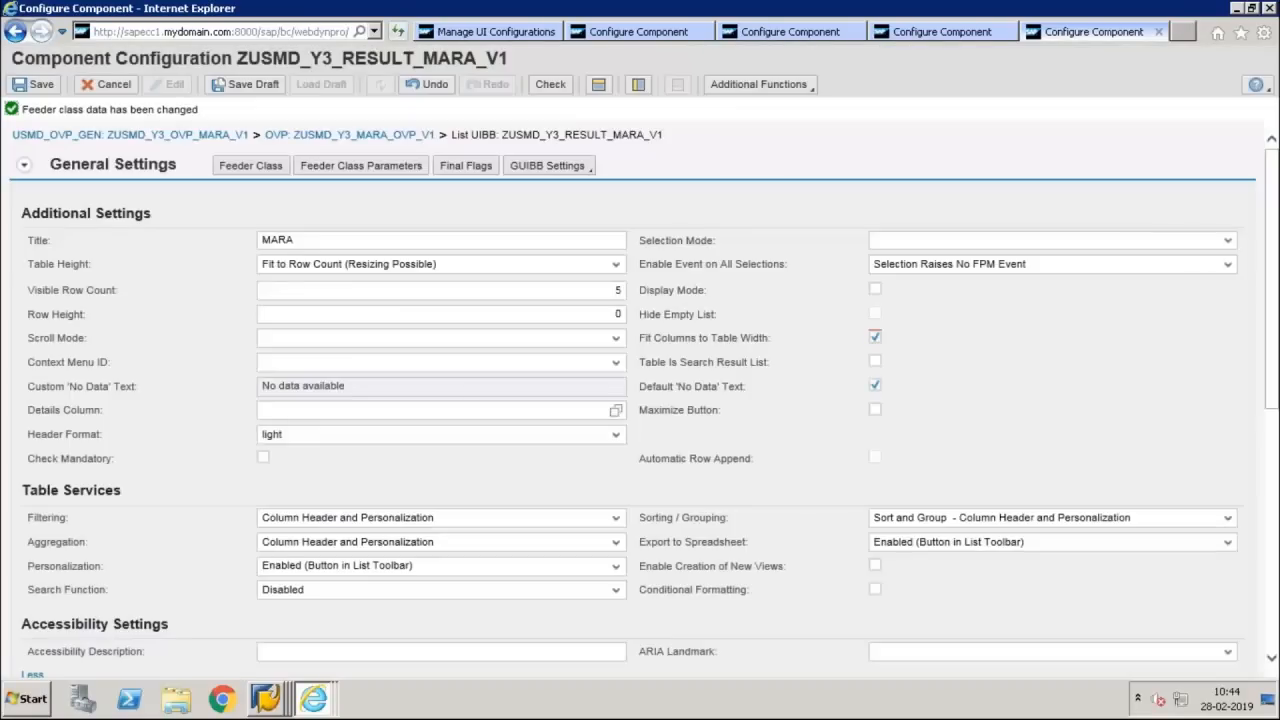
{"action": "left_click", "coordinate": [35, 84]}
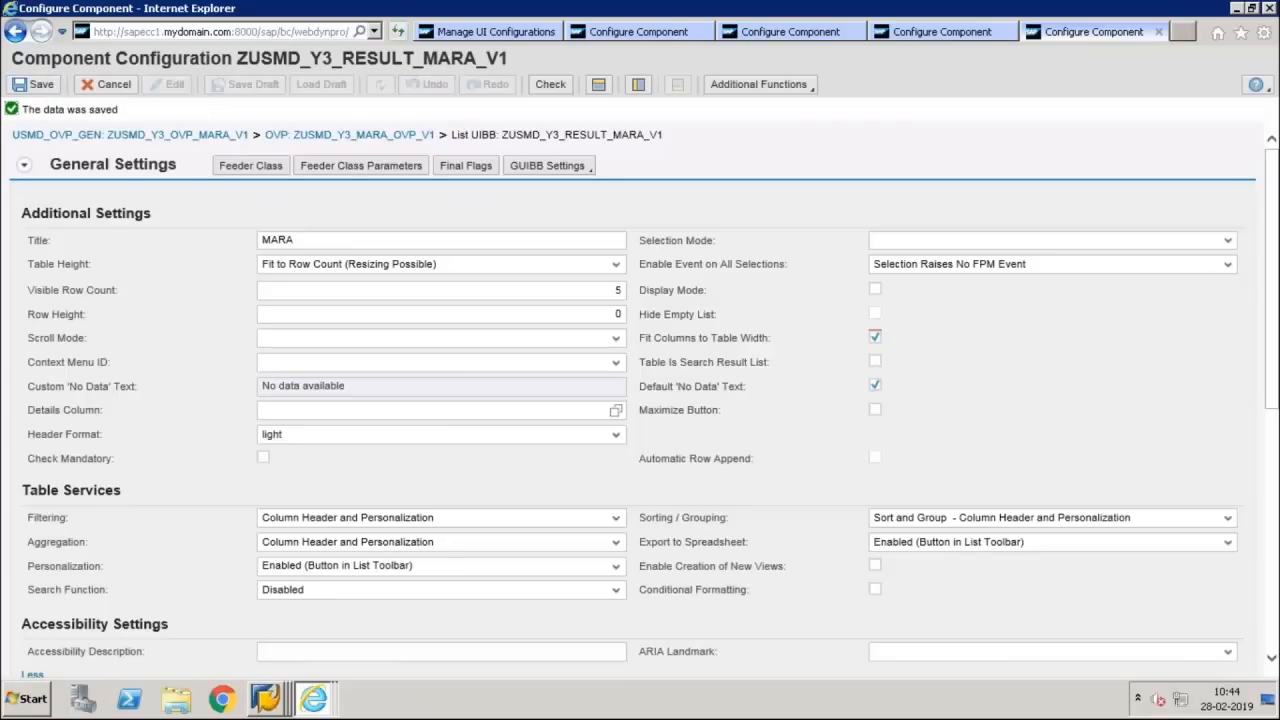
Close the browser pages holding the ZUSMD_Y3_RESULT_MARA and ZUSMD_Y3_RESULT_MARA_V1 configurations
{"action": "left_click", "coordinate": [894, 32]}
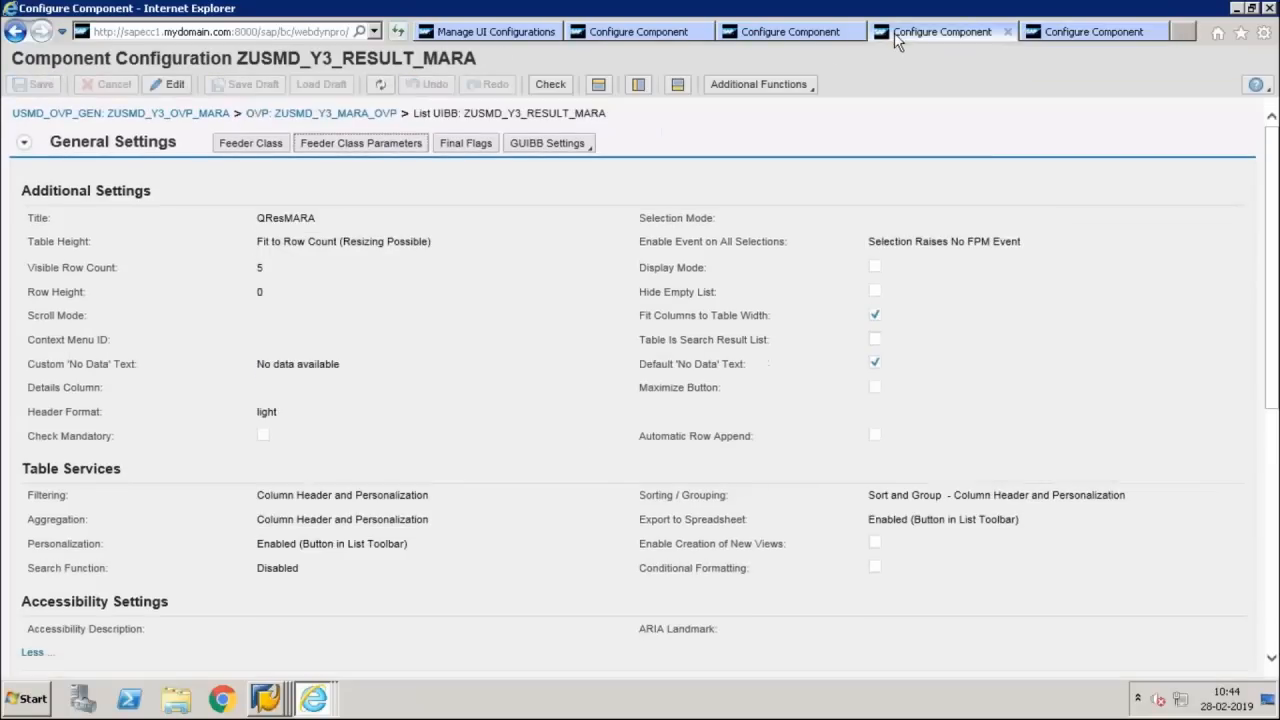
{"action": "left_click", "coordinate": [1008, 33]}
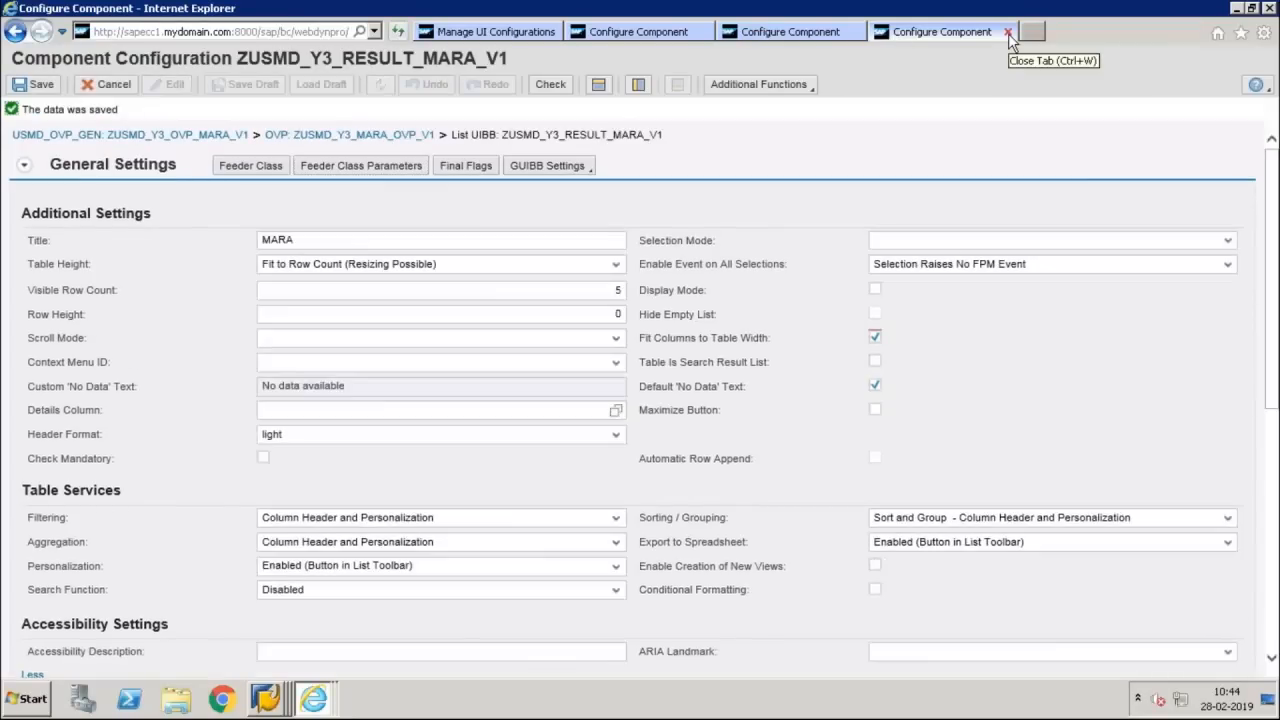
{"action": "left_click", "coordinate": [1008, 33]}
{"action": "left_click", "coordinate": [1008, 33]}
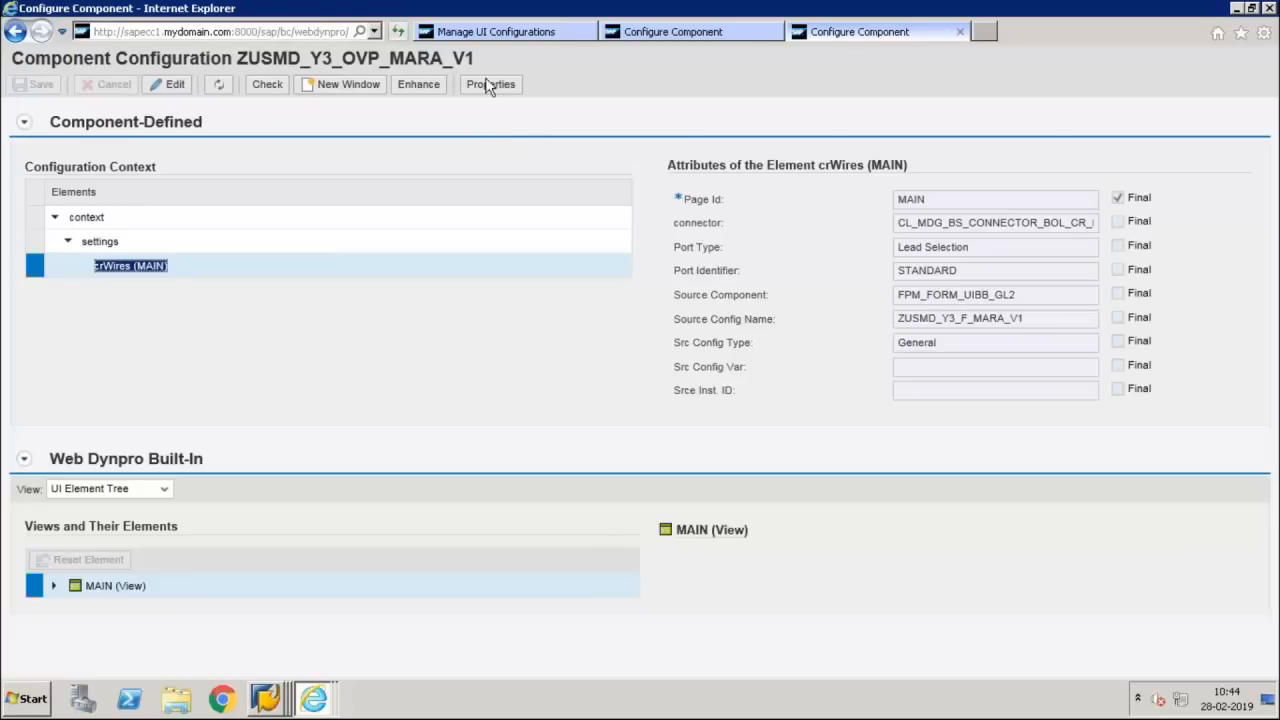
Open application configuration ZUSMD_Y3_OVP_MARA_V1 in display mode from the UI configurations list and launch its test
{"action": "left_click", "coordinate": [531, 29]}
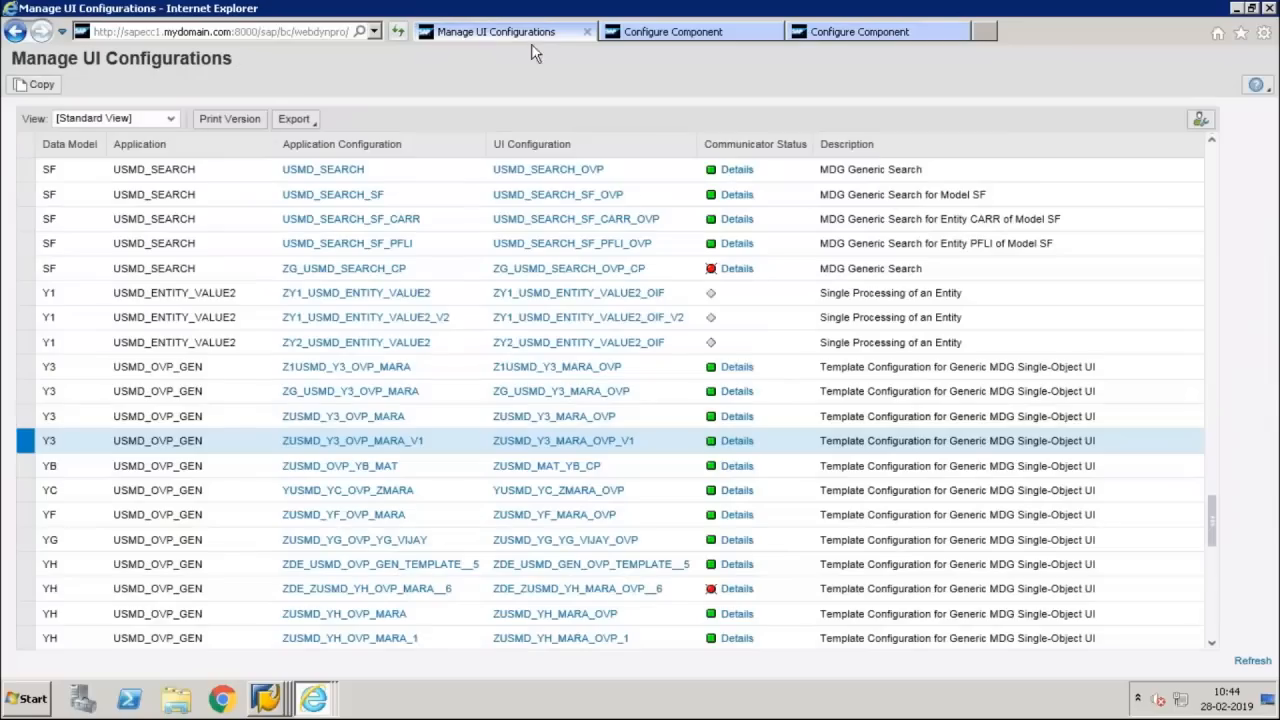
{"action": "left_click", "coordinate": [395, 441]}
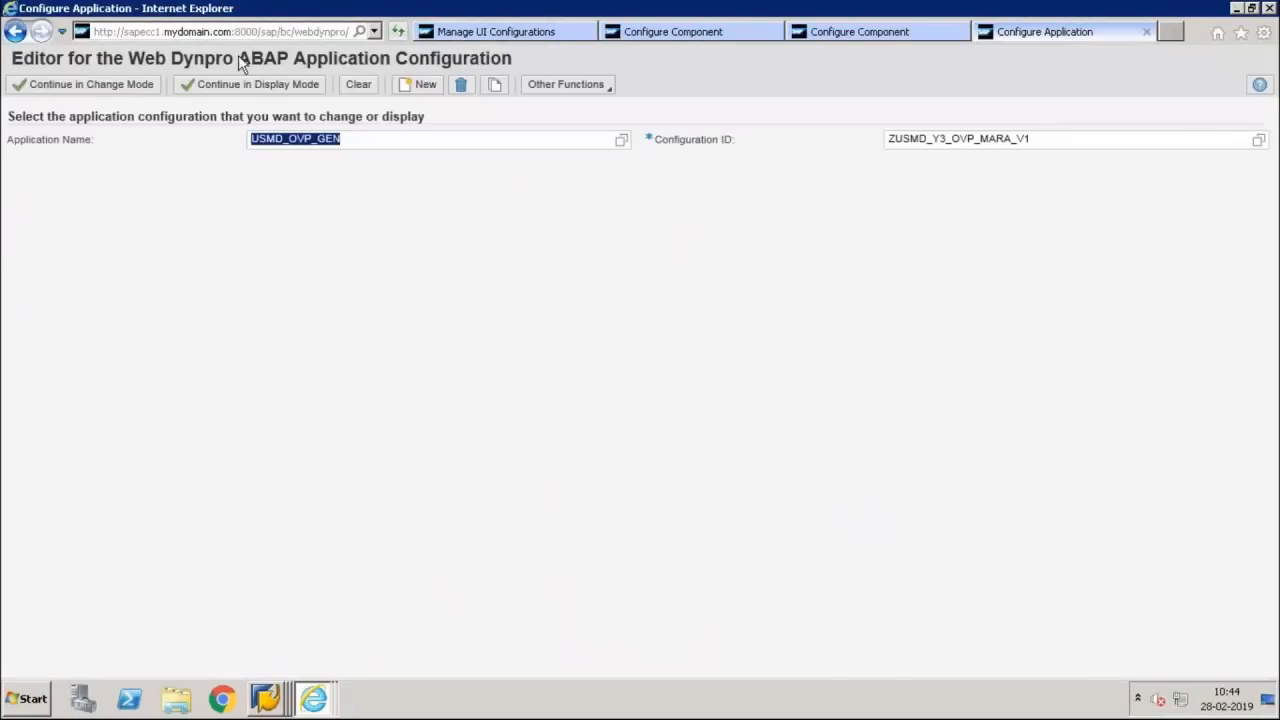
{"action": "left_click", "coordinate": [233, 84]}
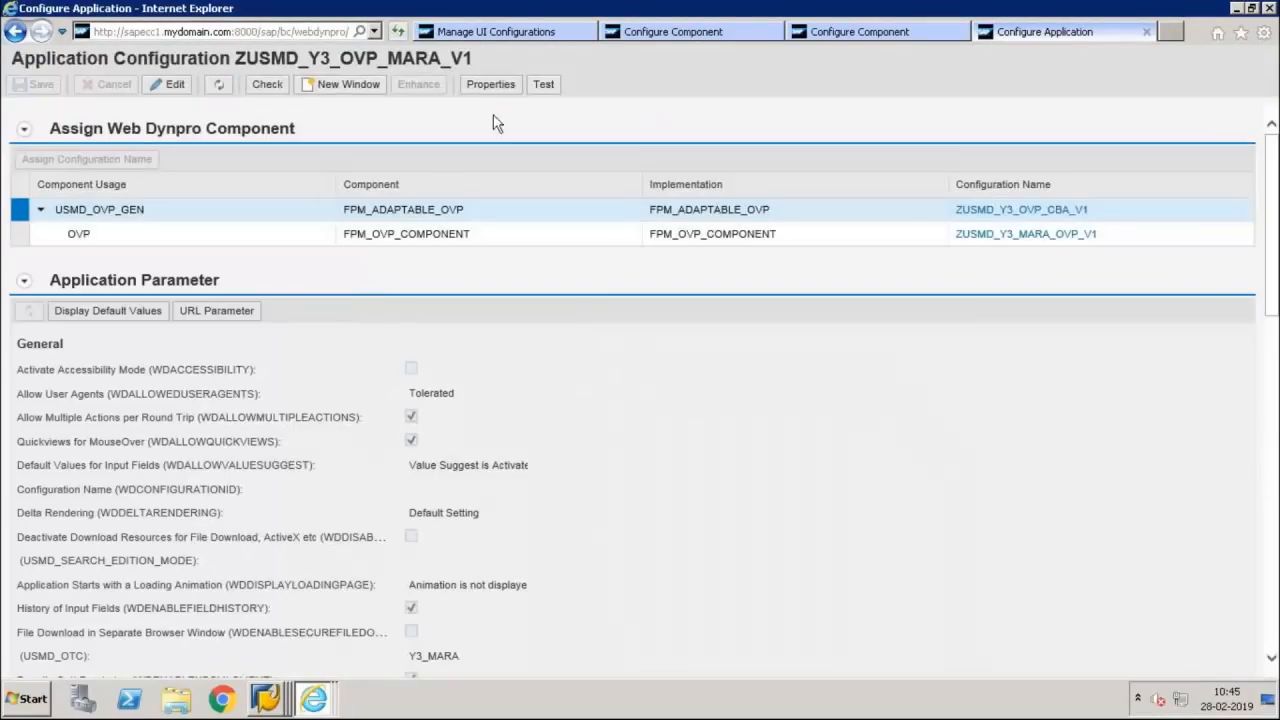
{"action": "left_click", "coordinate": [543, 84]}
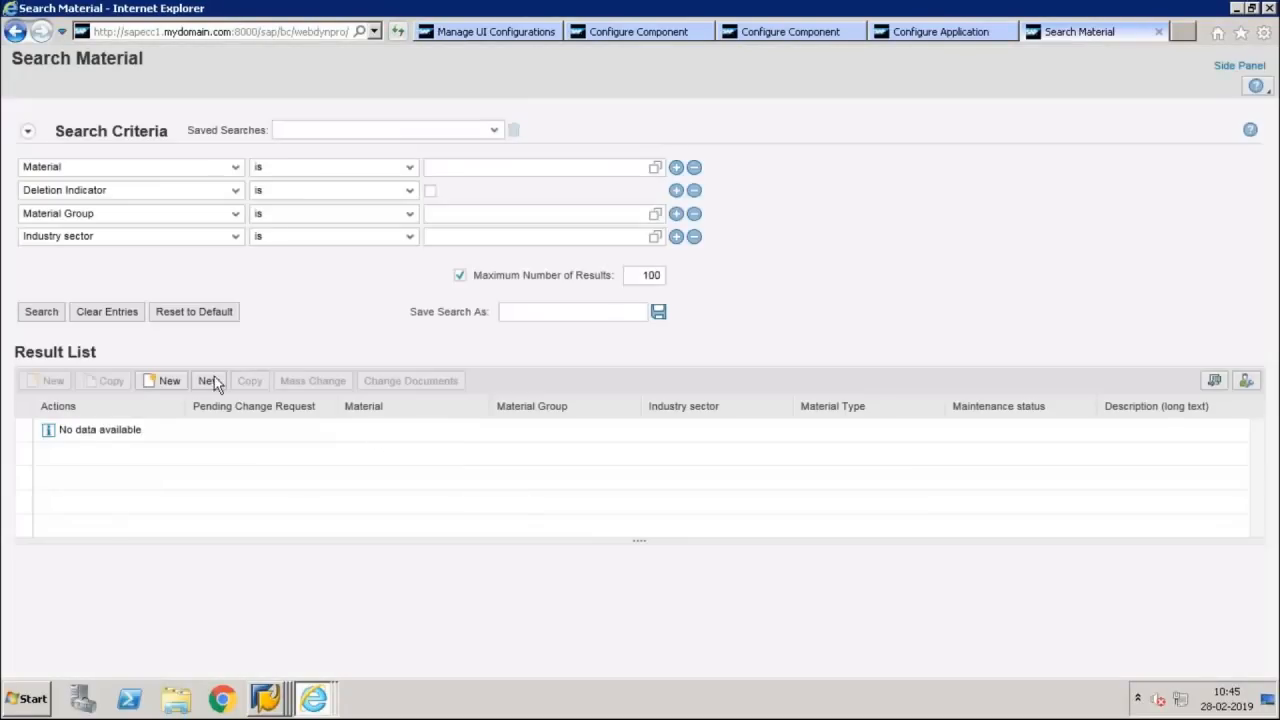
Start a new material from the test search page, inspect IV_RELATION_NAME and IV_NAMESPACE in the ABAP debugger, and continue execution
{"action": "left_click", "coordinate": [208, 381]}
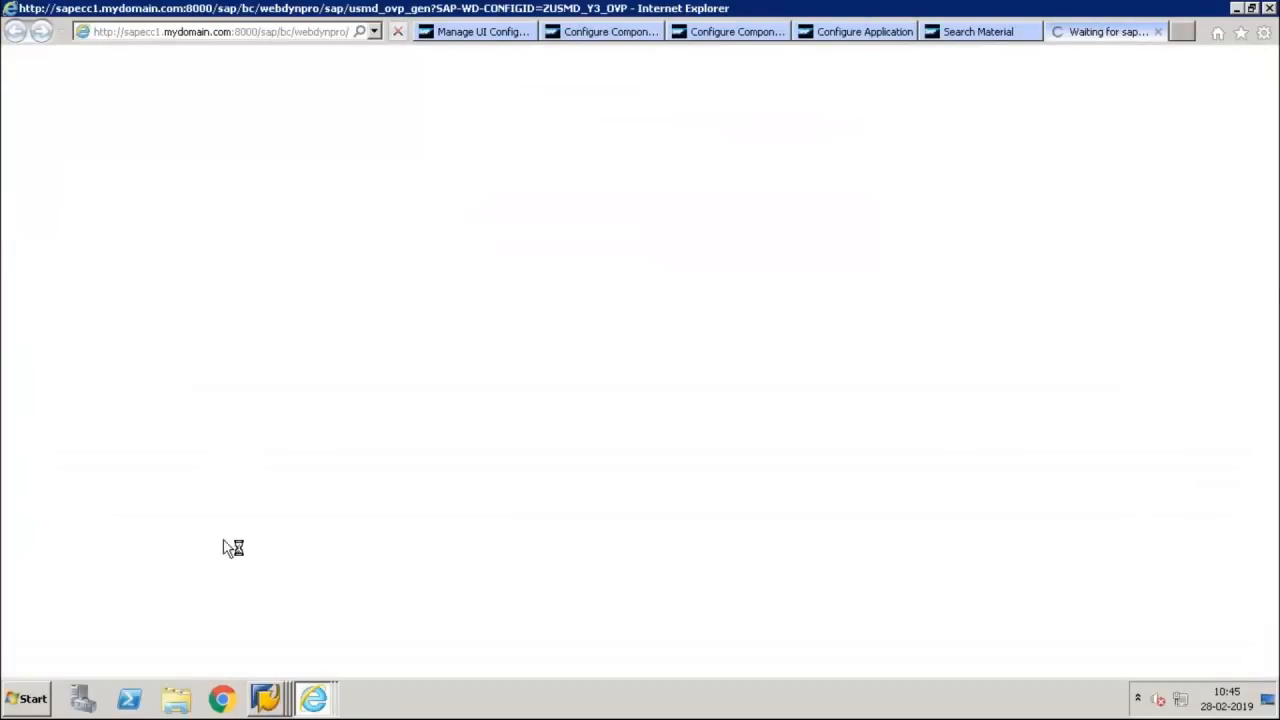
{"action": "mouse_move", "coordinate": [268, 697]}
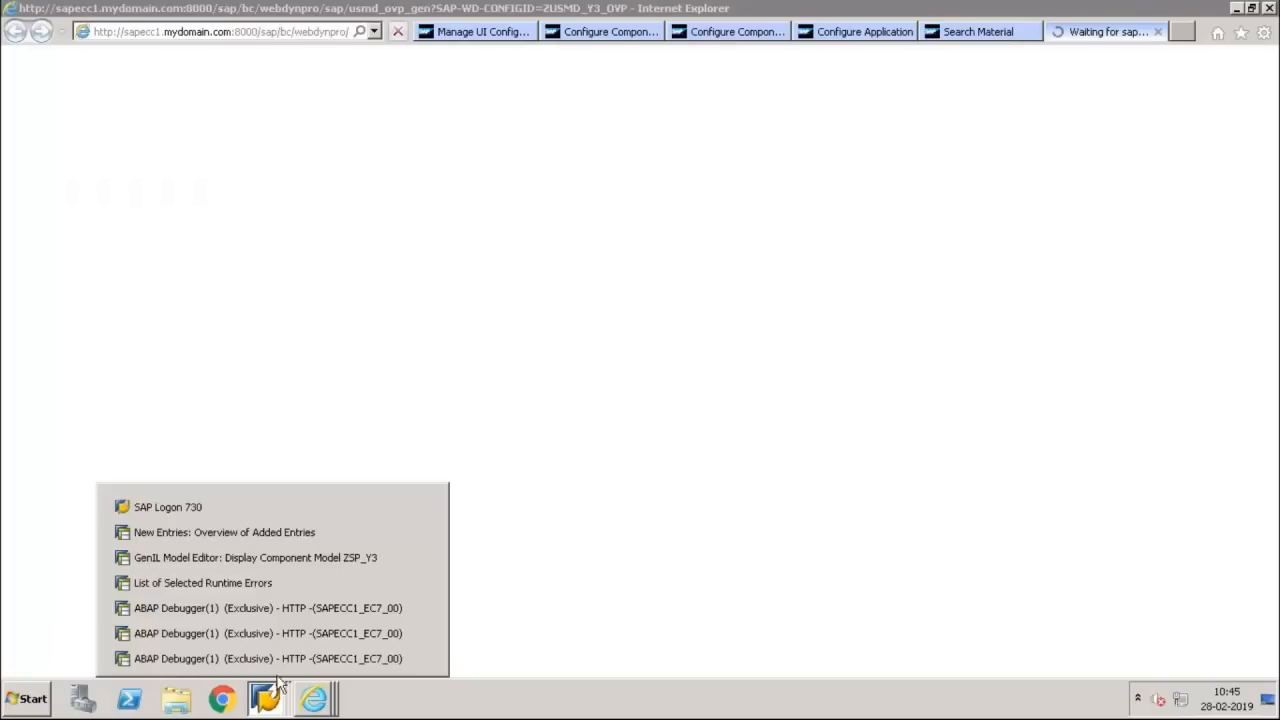
{"action": "left_click", "coordinate": [295, 660]}
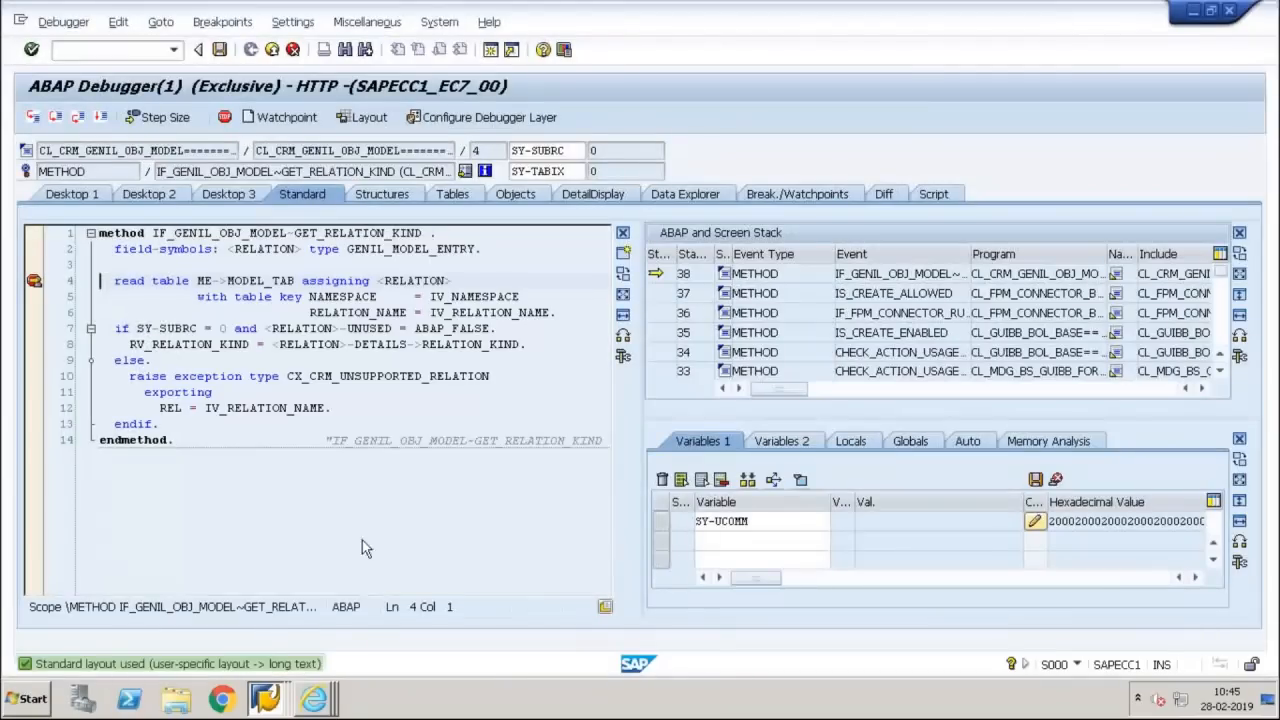
{"action": "double_click", "coordinate": [483, 312]}
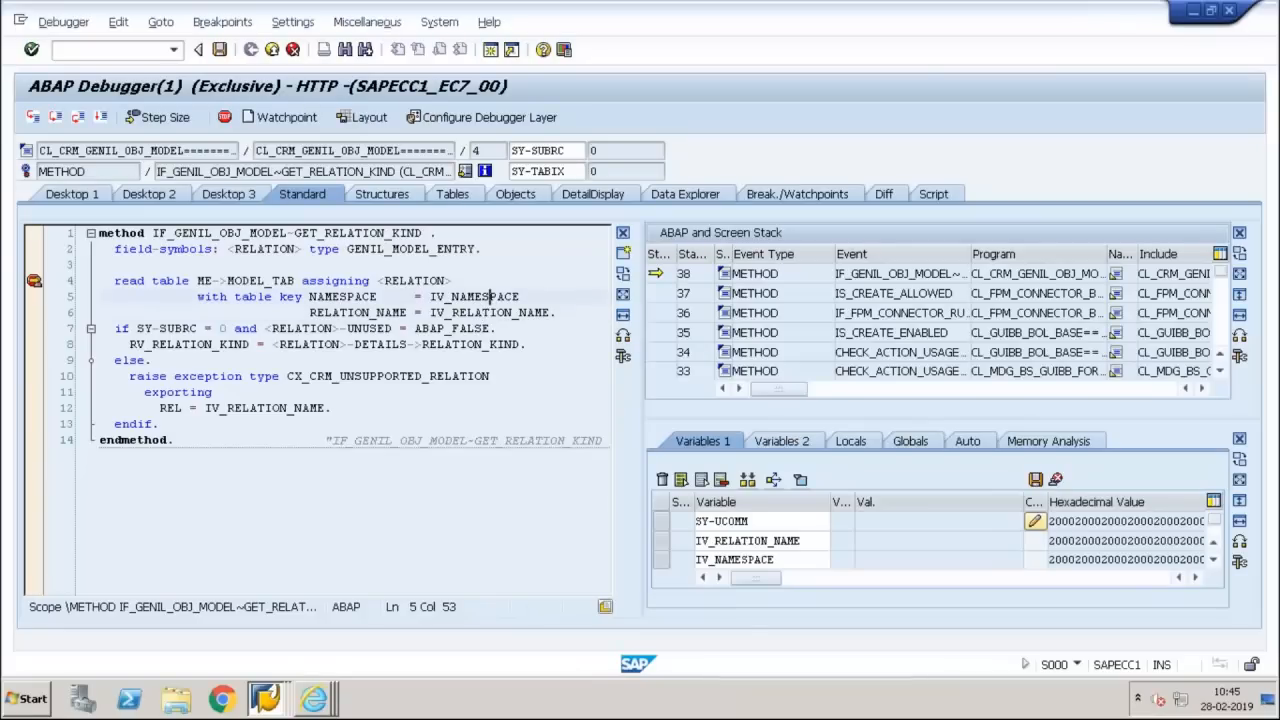
{"action": "left_click", "coordinate": [102, 118]}
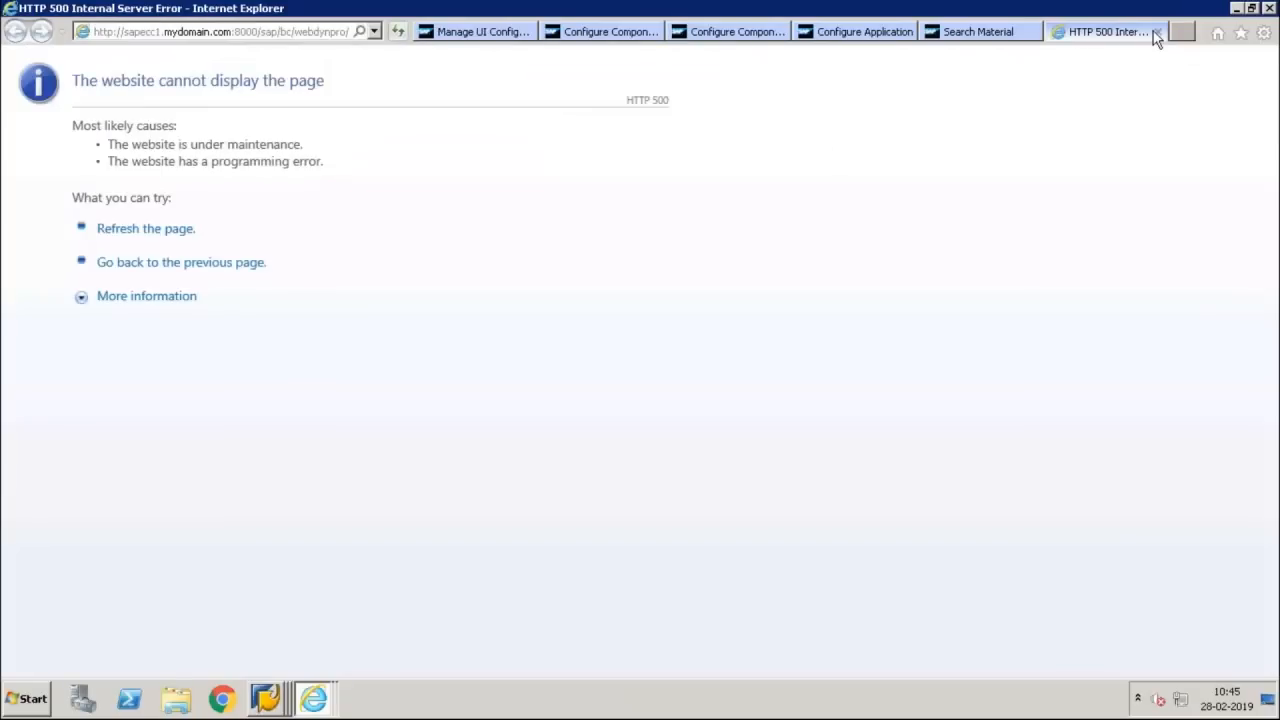
Close the error, material search, application and component configuration pages, keeping only the UI configurations list open
{"action": "left_click", "coordinate": [1157, 33]}
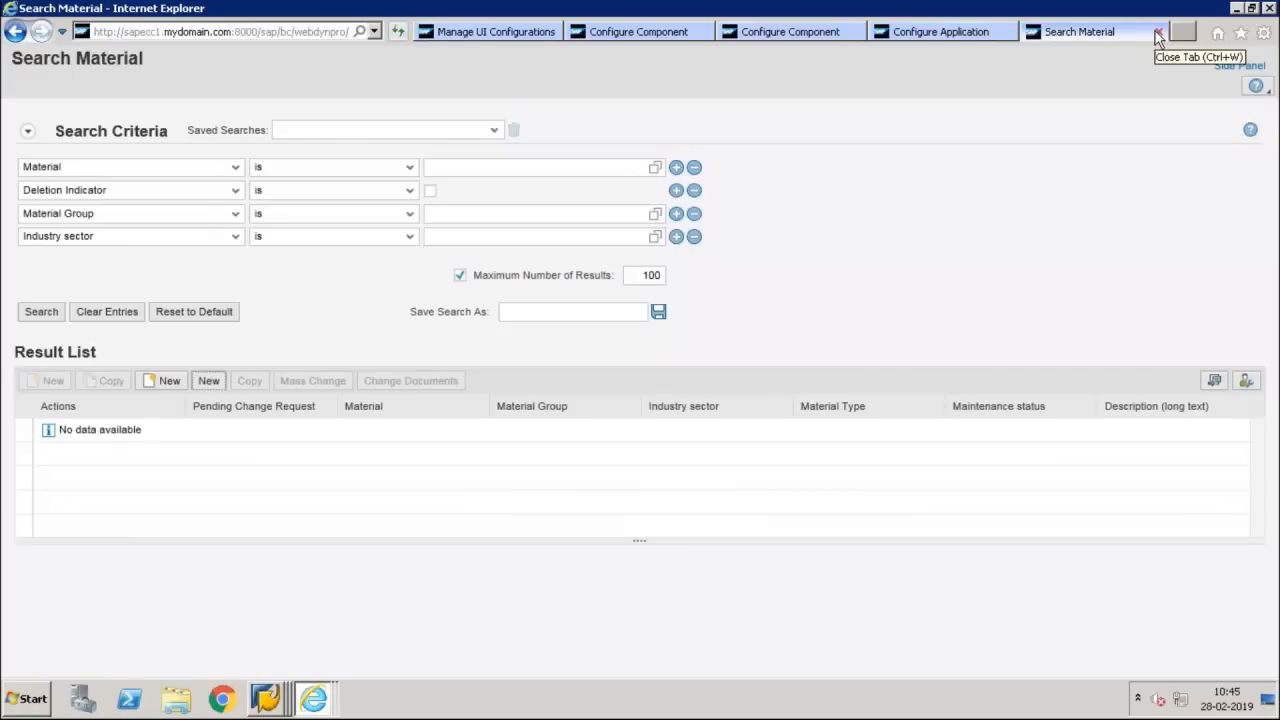
{"action": "left_click", "coordinate": [1157, 33]}
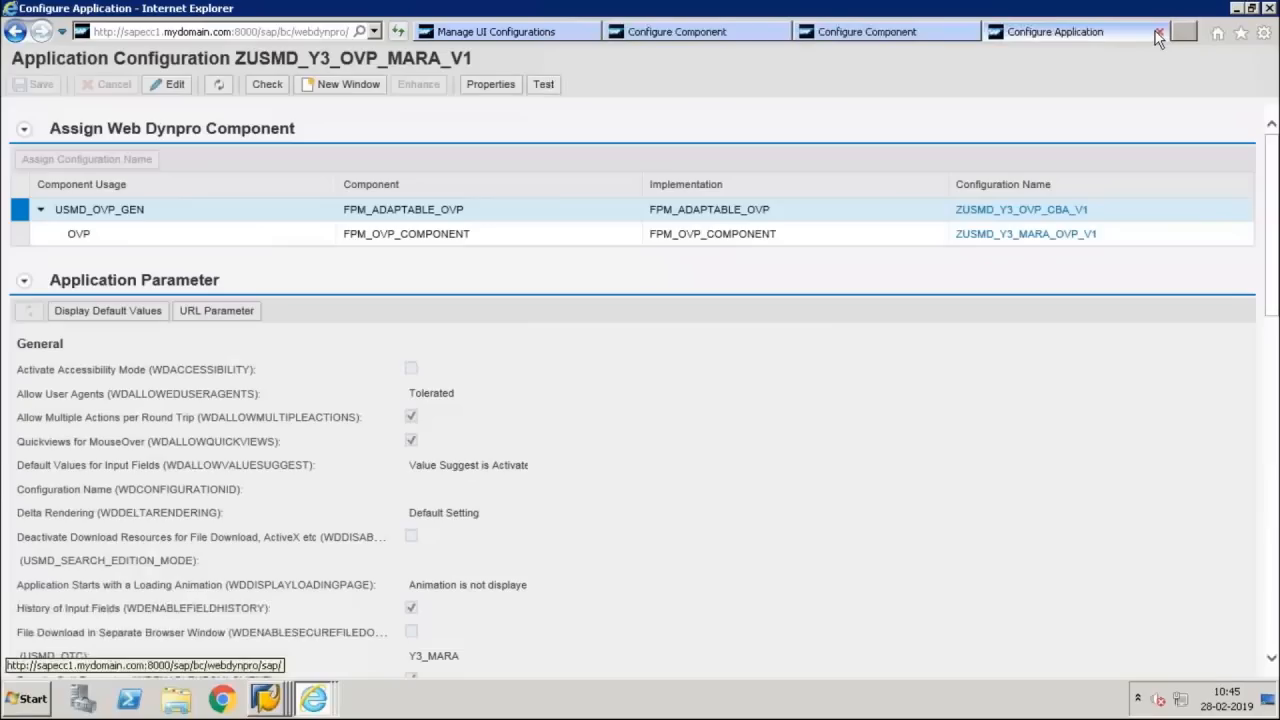
{"action": "left_click", "coordinate": [1156, 32]}
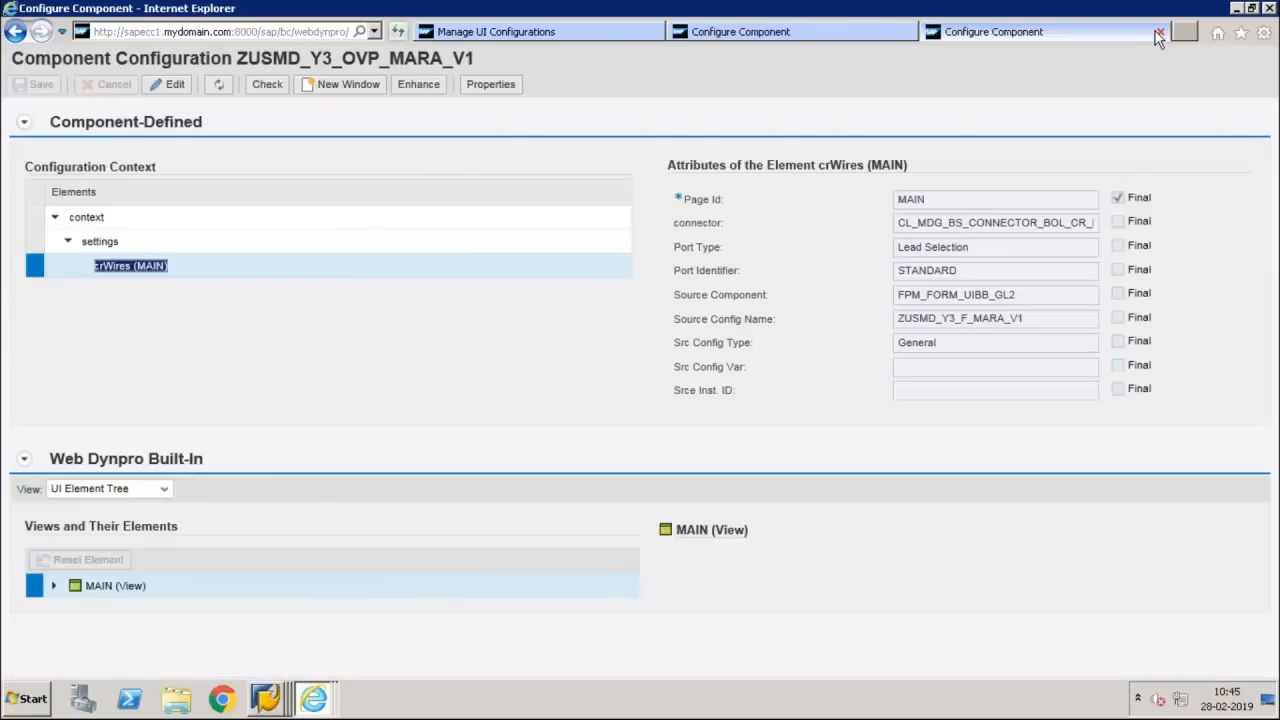
{"action": "left_click", "coordinate": [1157, 33]}
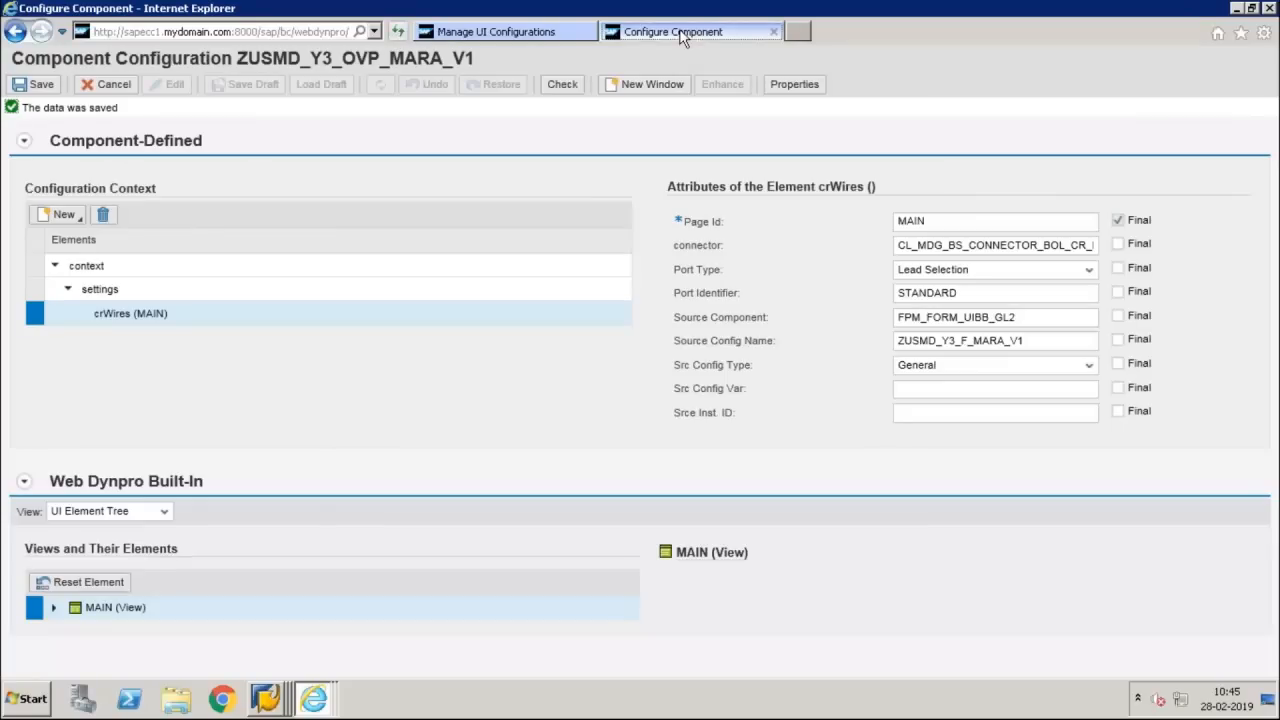
{"action": "left_click", "coordinate": [773, 33]}
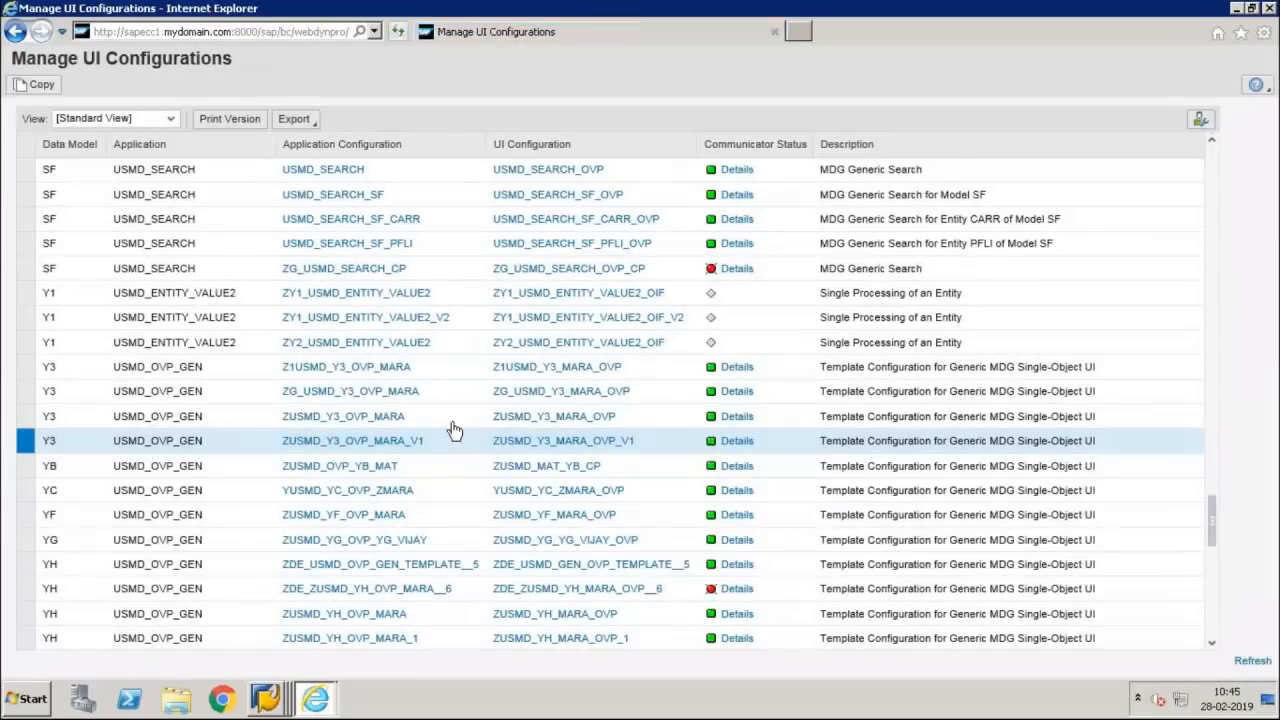
{"action": "left_click", "coordinate": [581, 419]}
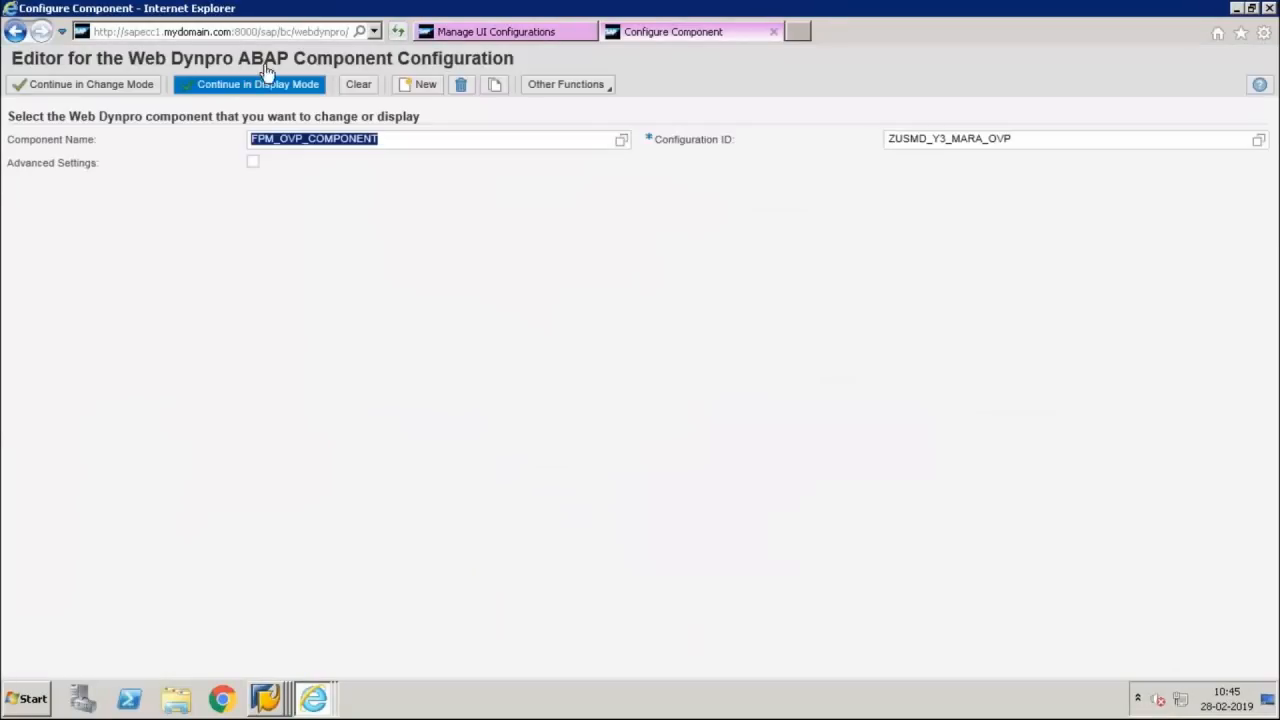
{"action": "left_click", "coordinate": [266, 86]}
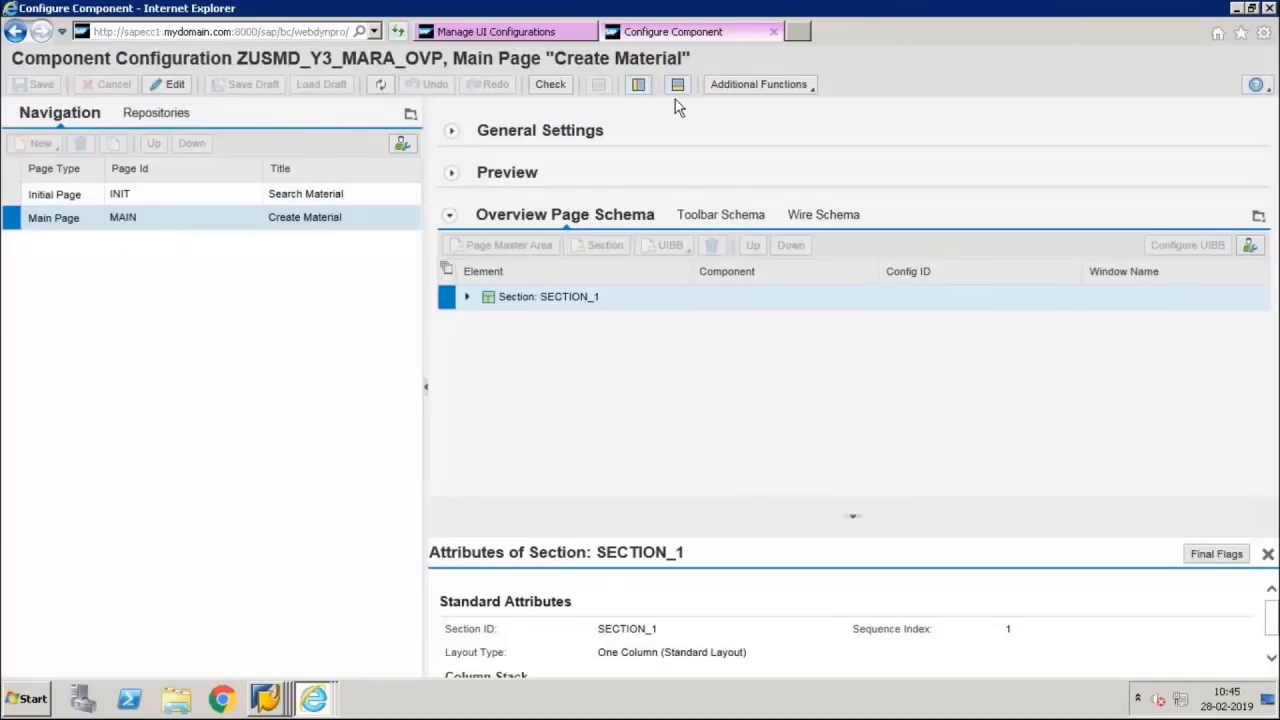
{"action": "left_click", "coordinate": [745, 87]}
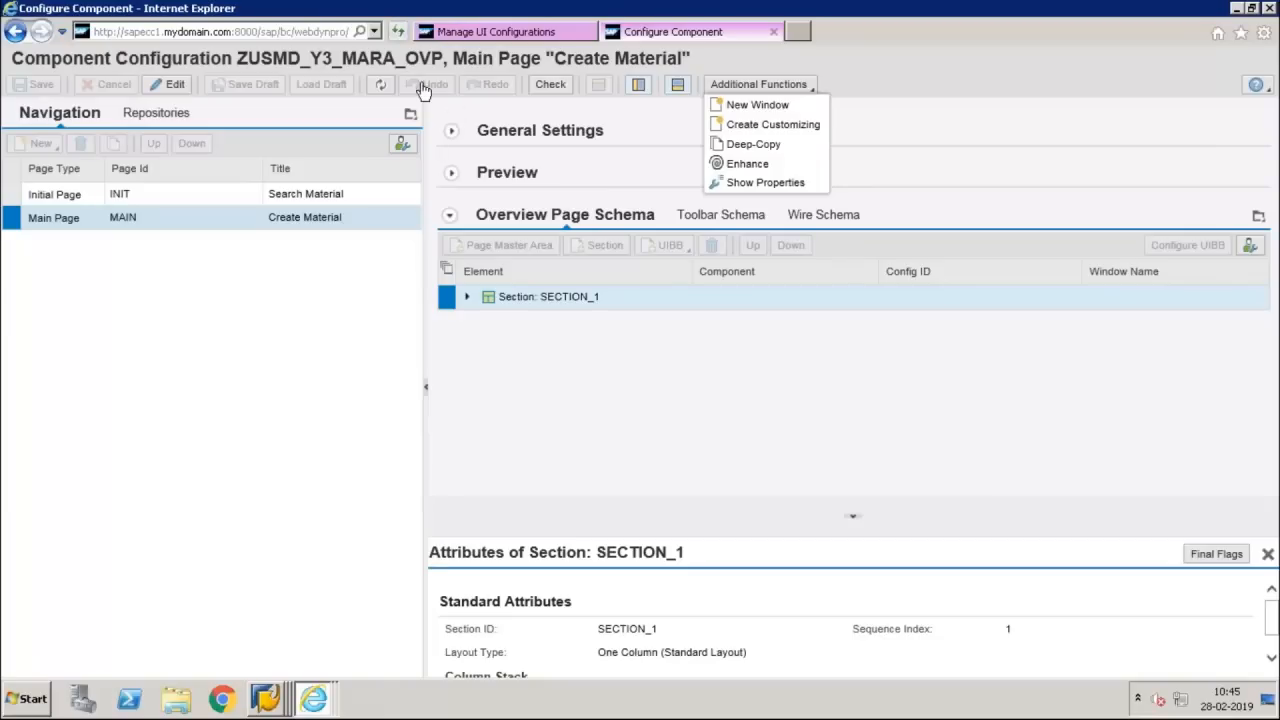
{"action": "left_click", "coordinate": [773, 37]}
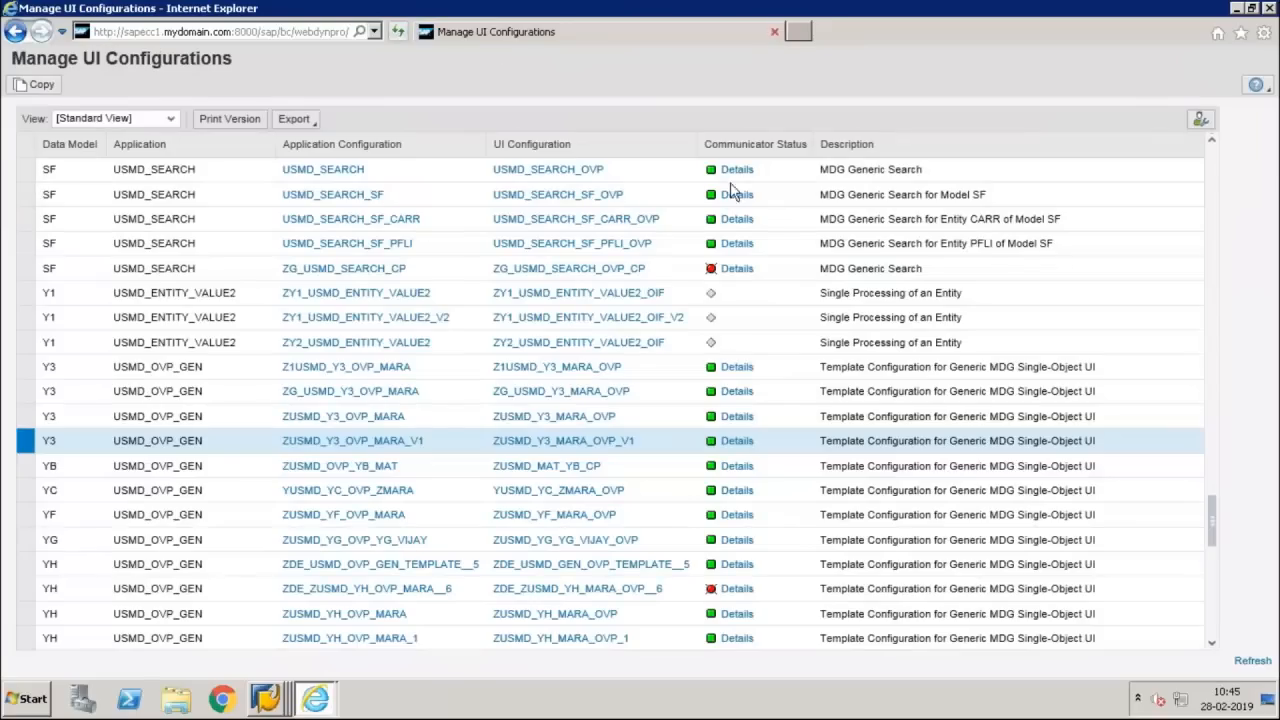
Open component configuration ZUSMD_Y3_MARA_OVP, check its additional functions in display and edit mode, and close it without changes
{"action": "left_click", "coordinate": [548, 420]}
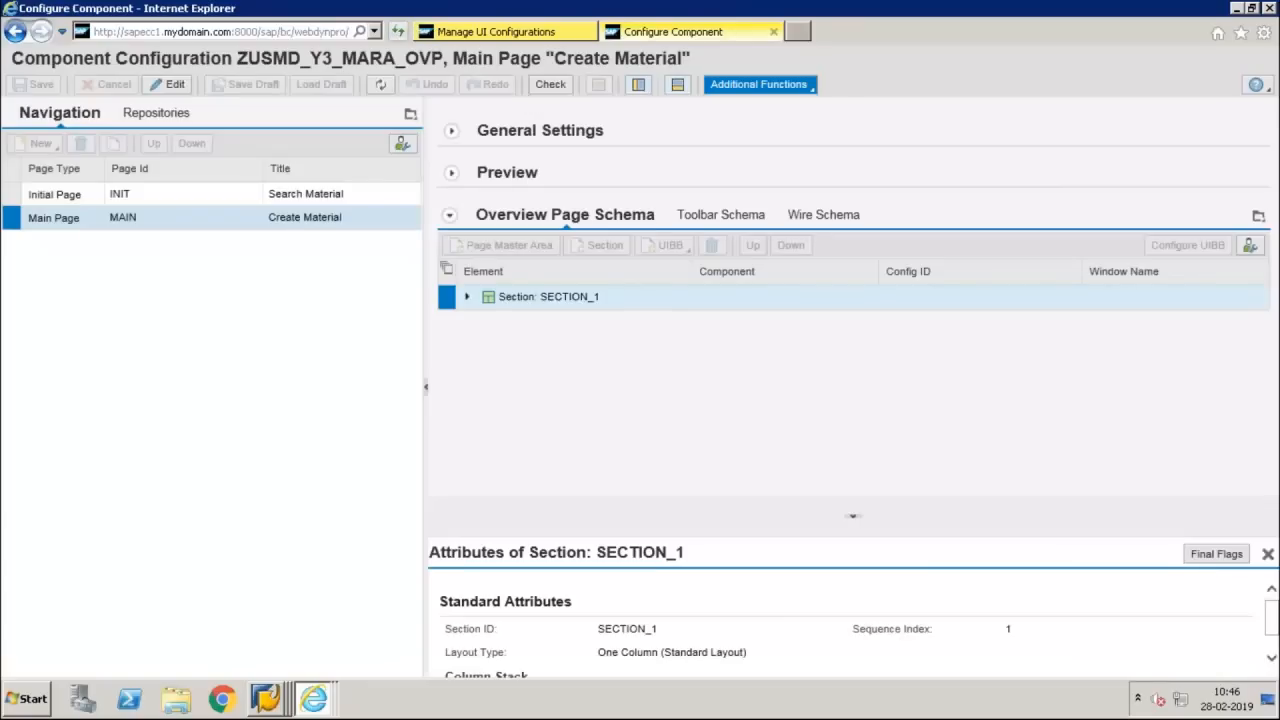
{"action": "left_click", "coordinate": [758, 84]}
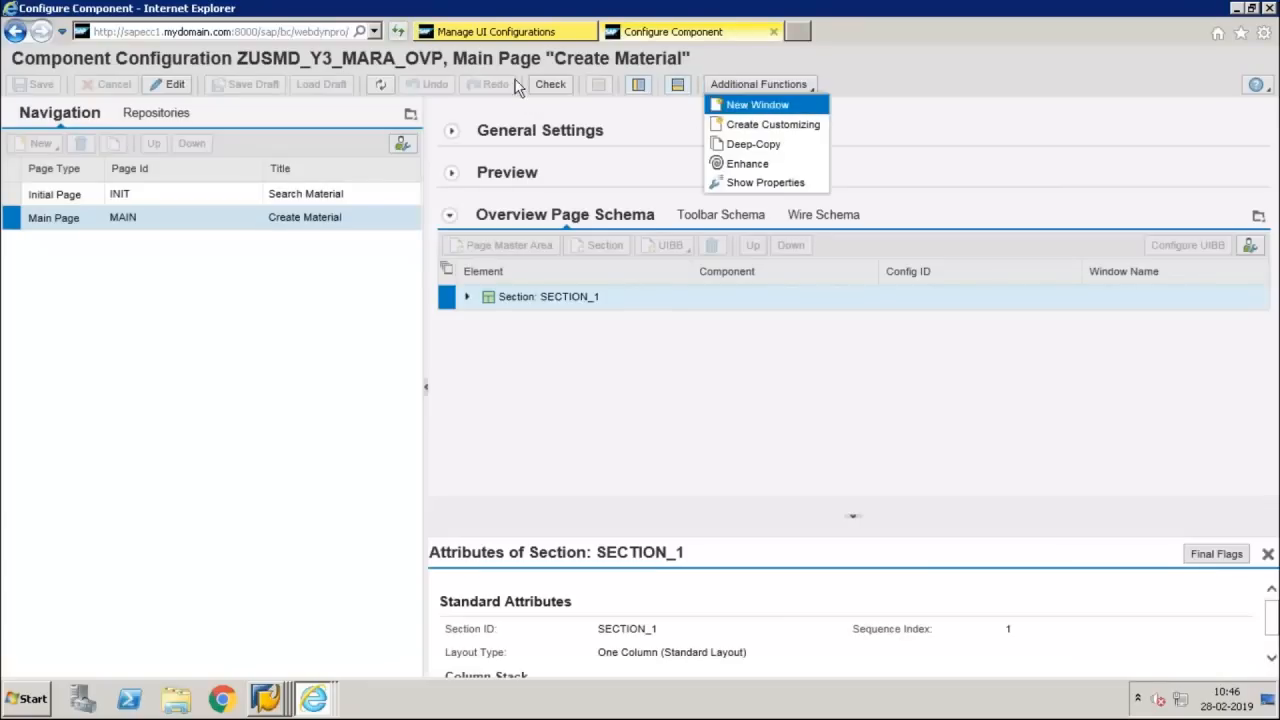
{"action": "left_click", "coordinate": [175, 86]}
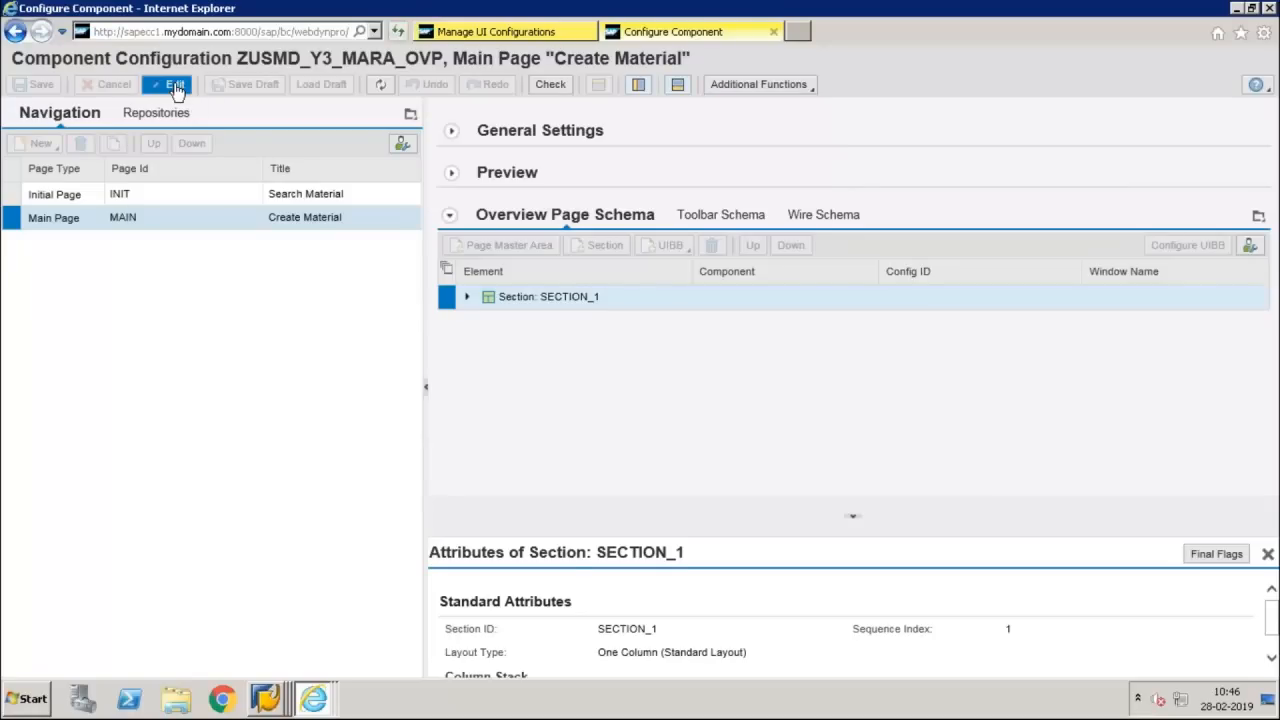
{"action": "left_click", "coordinate": [744, 88]}
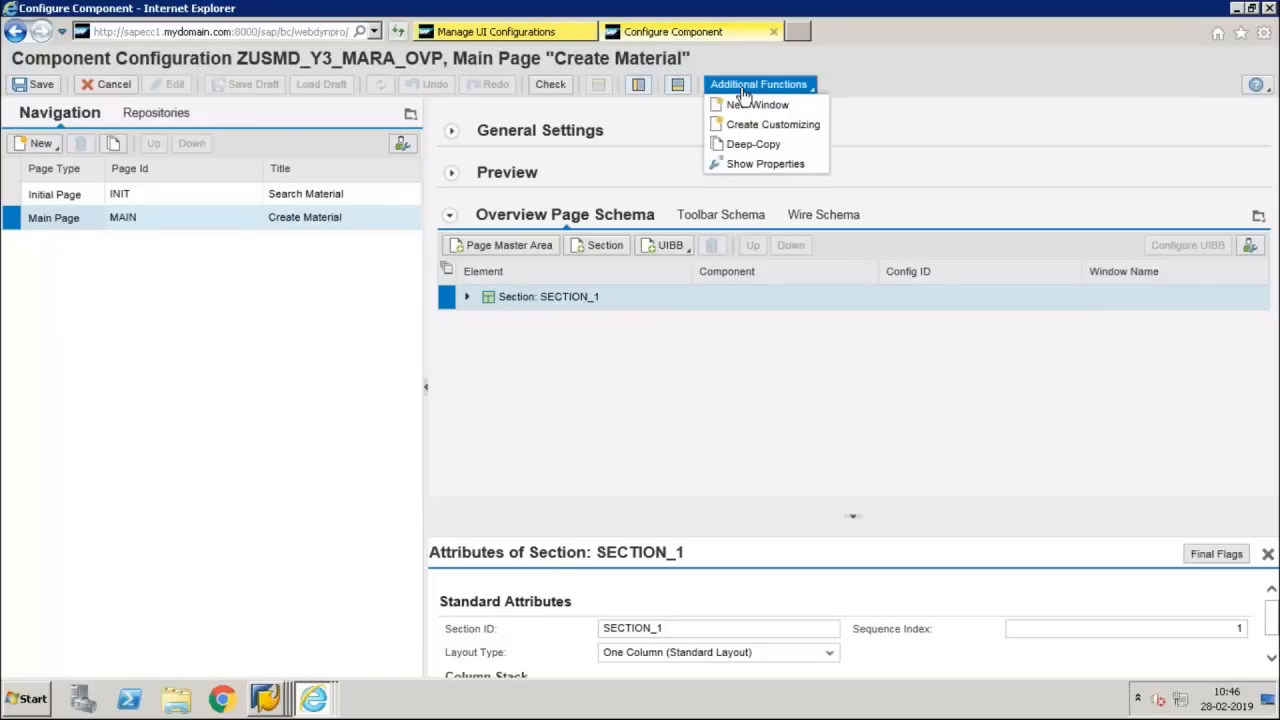
{"action": "left_click", "coordinate": [773, 33]}
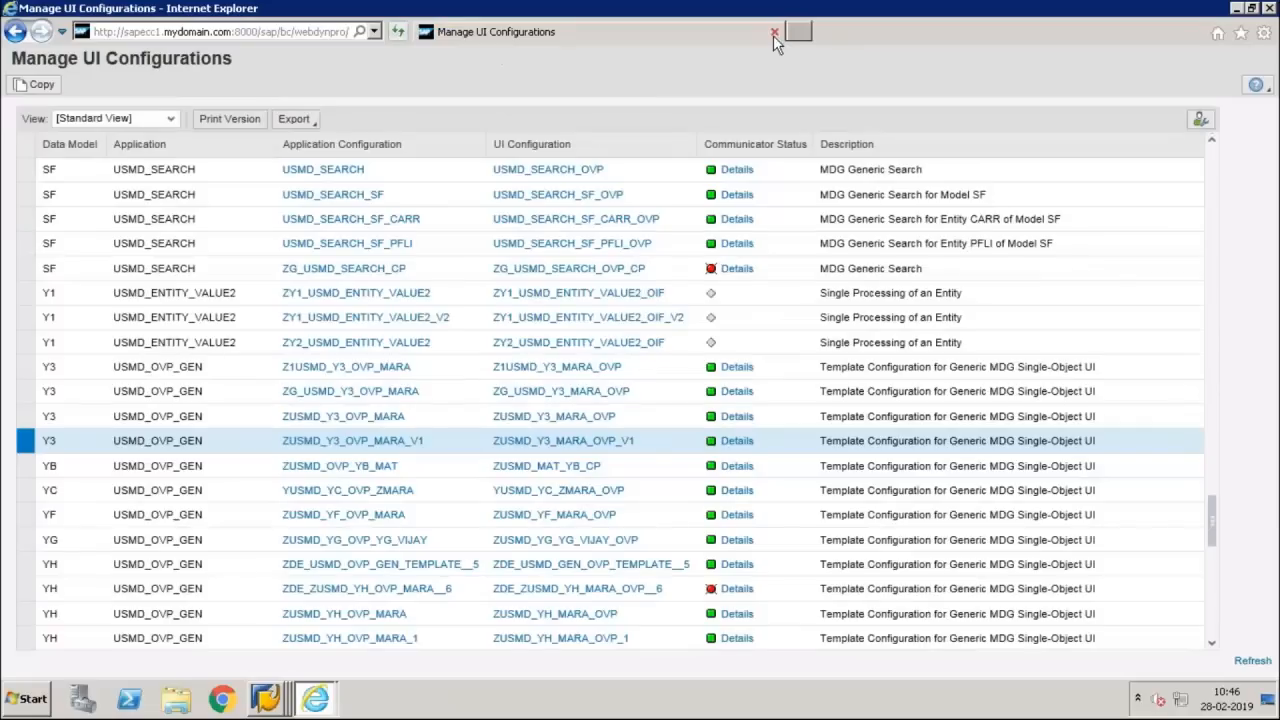
Open application configuration ZUSMD_Y3_OVP_MARA in display mode, test it past the debugger breakpoints, and close the test and configuration pages
{"action": "left_click", "coordinate": [367, 420]}
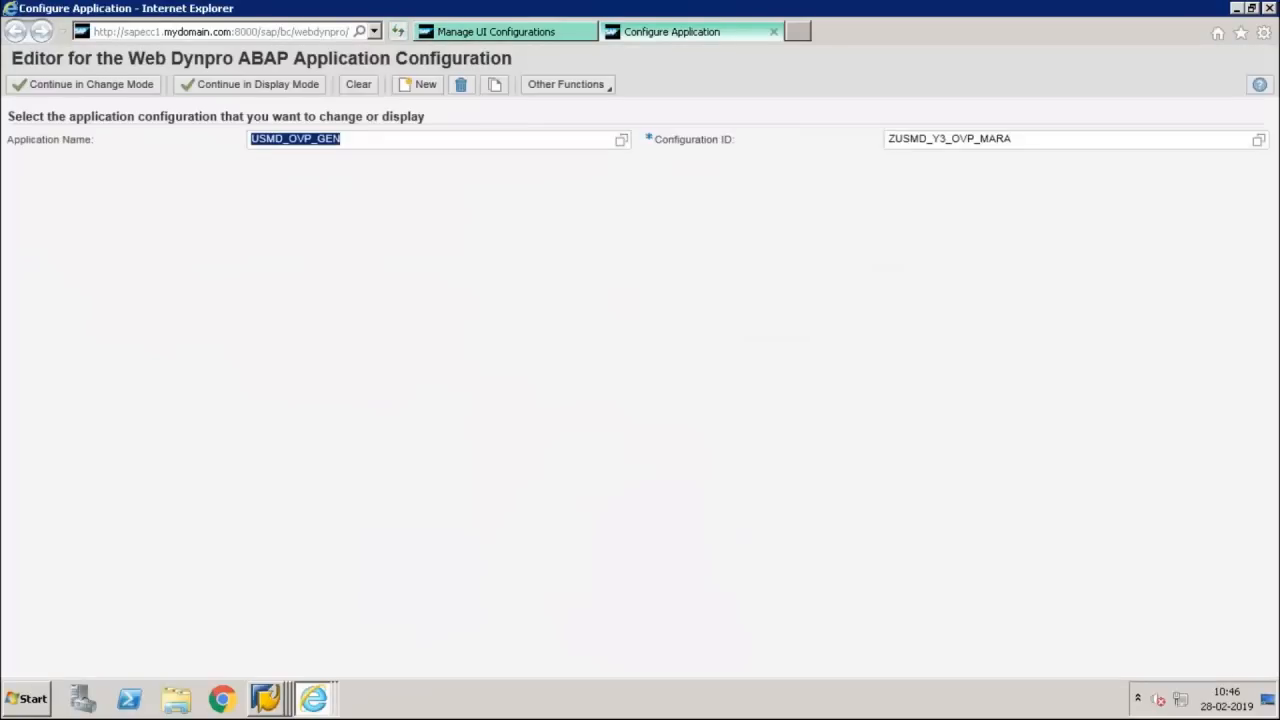
{"action": "left_click", "coordinate": [245, 80]}
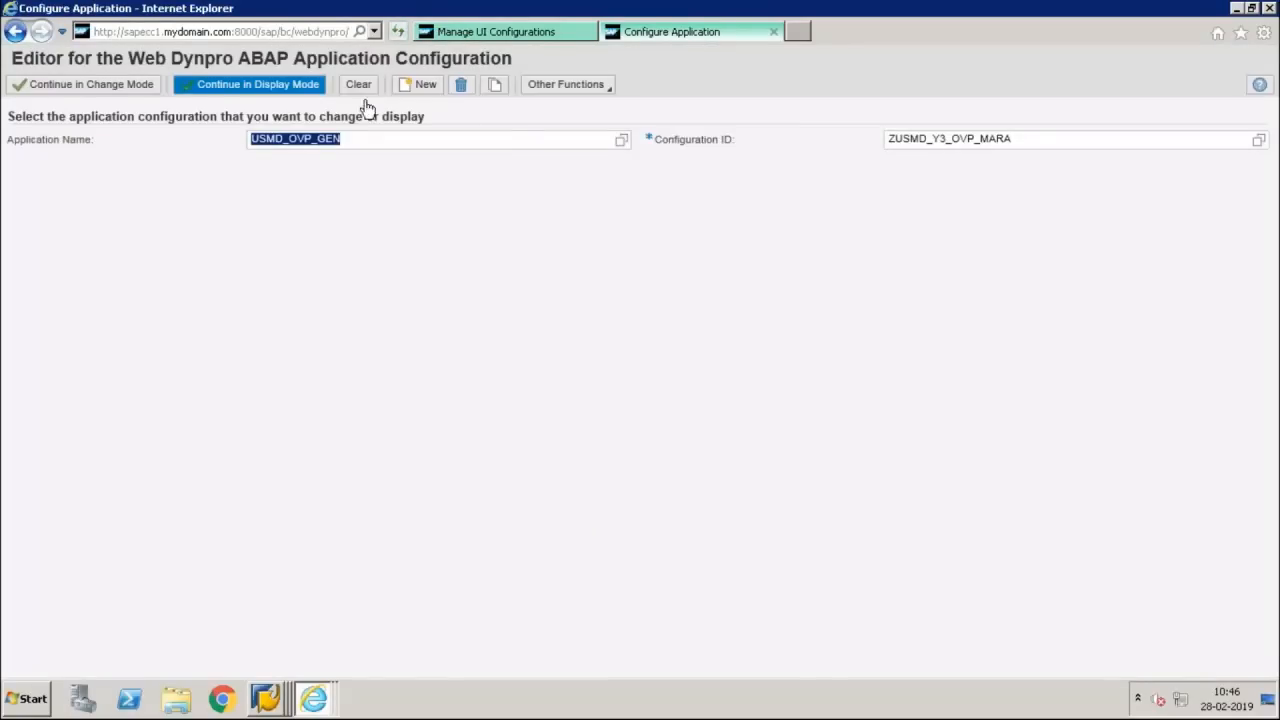
{"action": "left_click", "coordinate": [543, 84]}
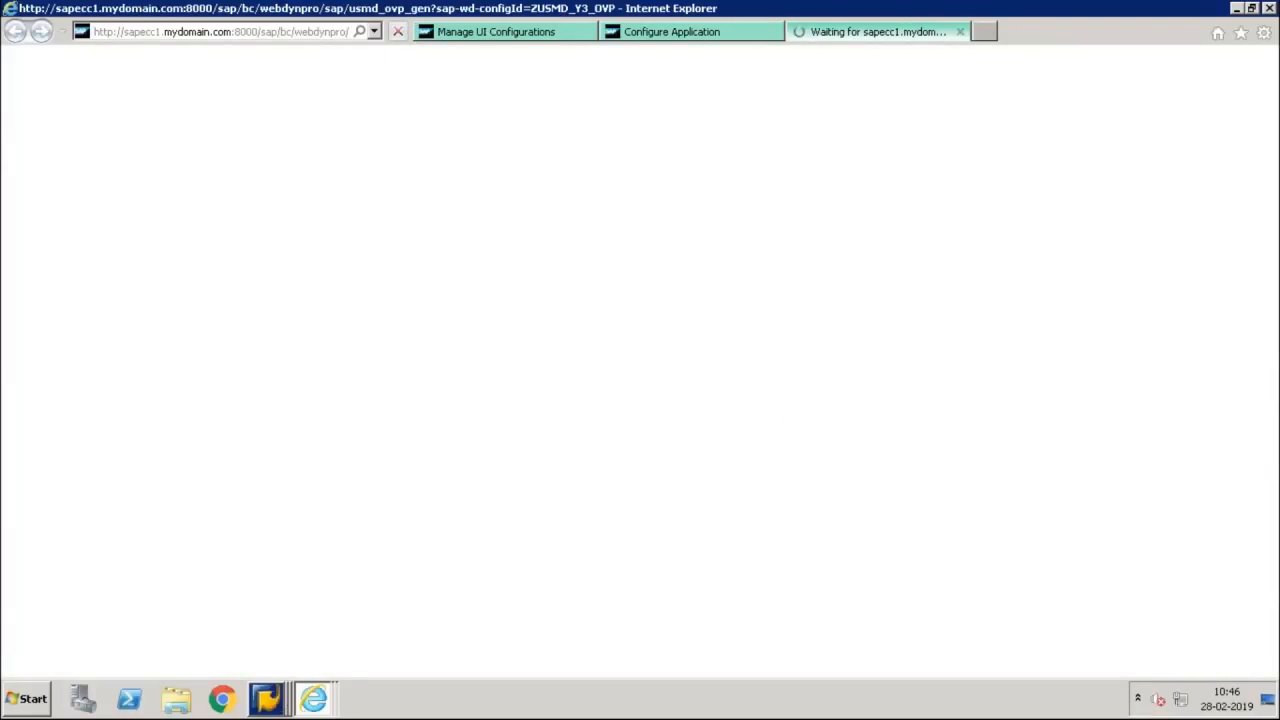
{"action": "left_click", "coordinate": [265, 698]}
{"action": "left_click", "coordinate": [294, 660]}
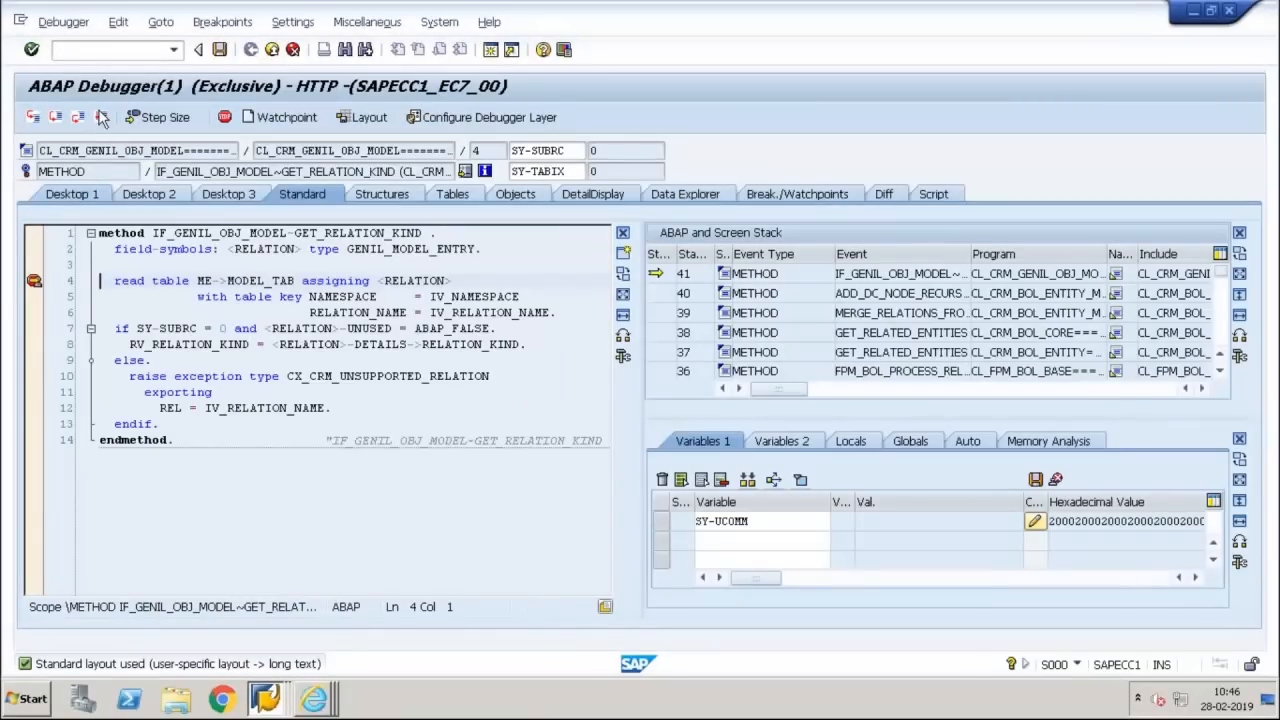
{"action": "left_click", "coordinate": [100, 117]}
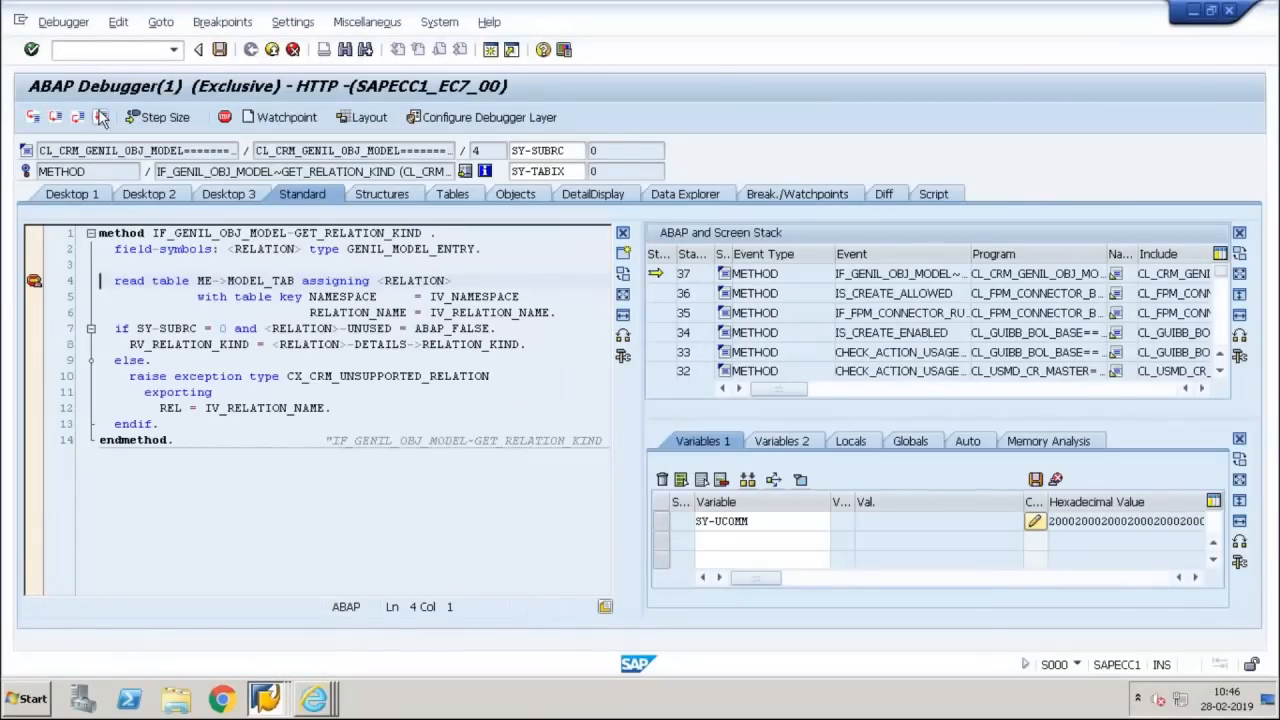
{"action": "left_click", "coordinate": [100, 117]}
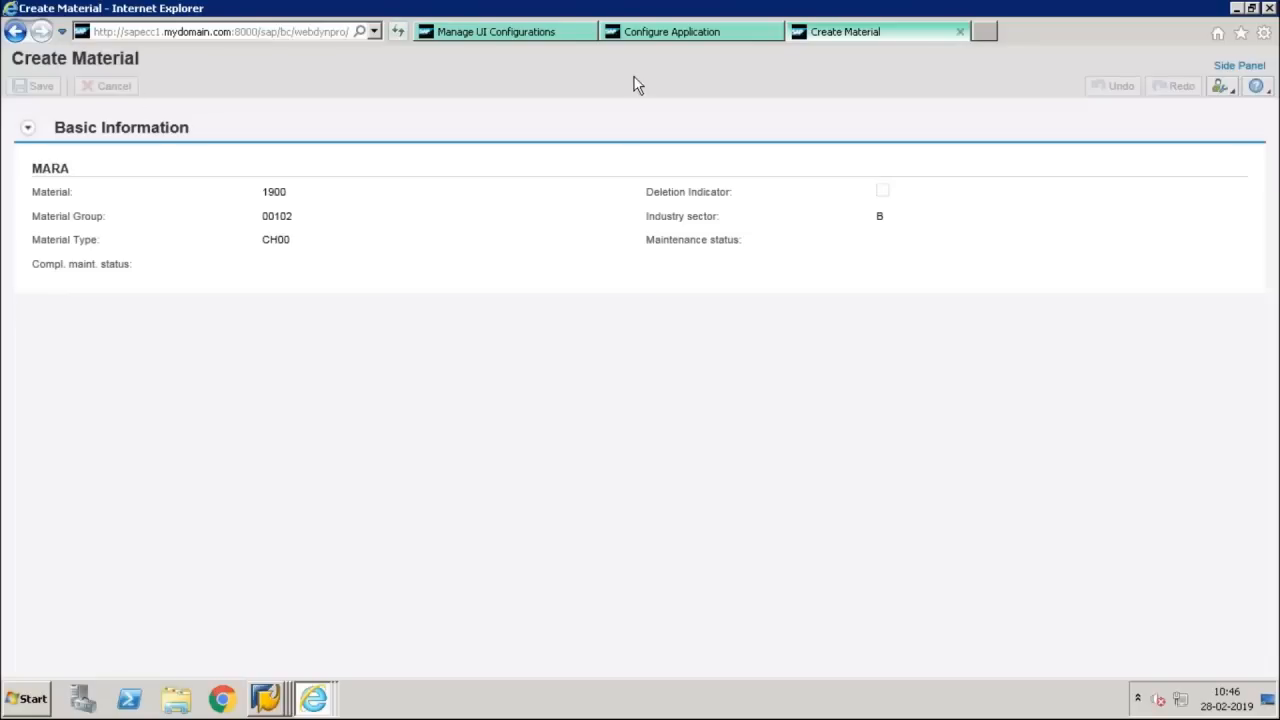
{"action": "left_click", "coordinate": [960, 32]}
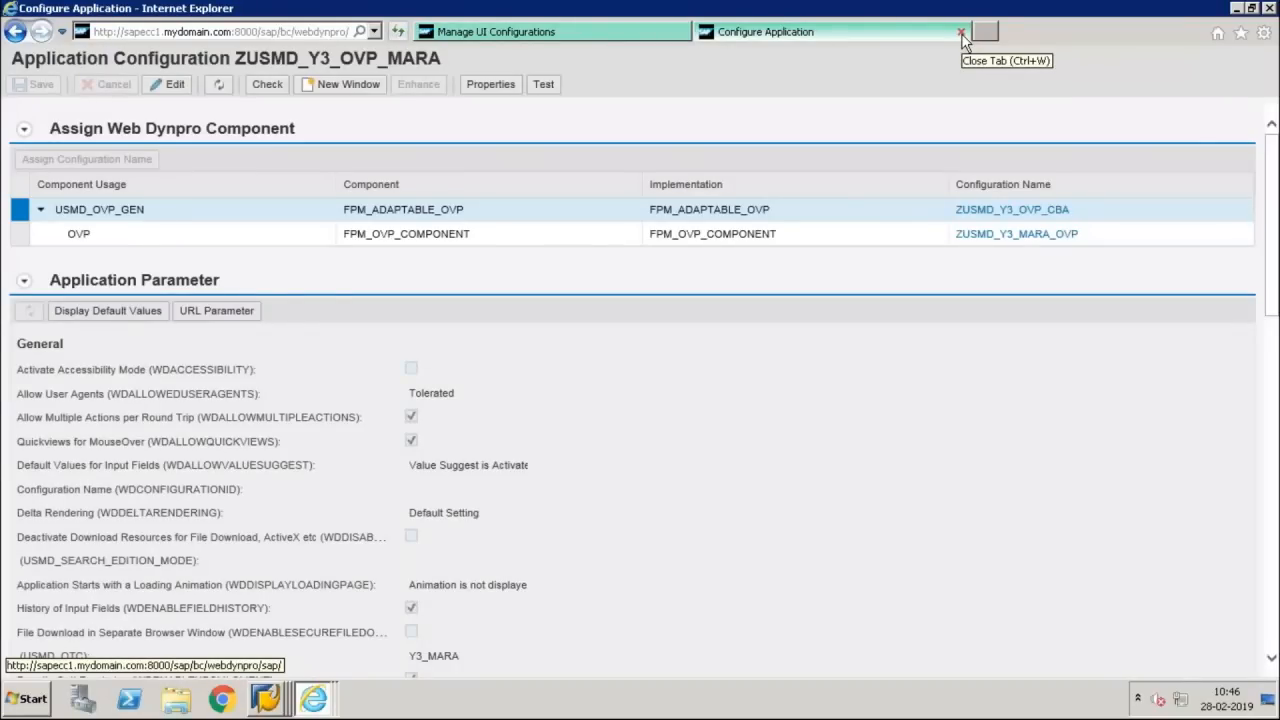
{"action": "left_click", "coordinate": [961, 33]}
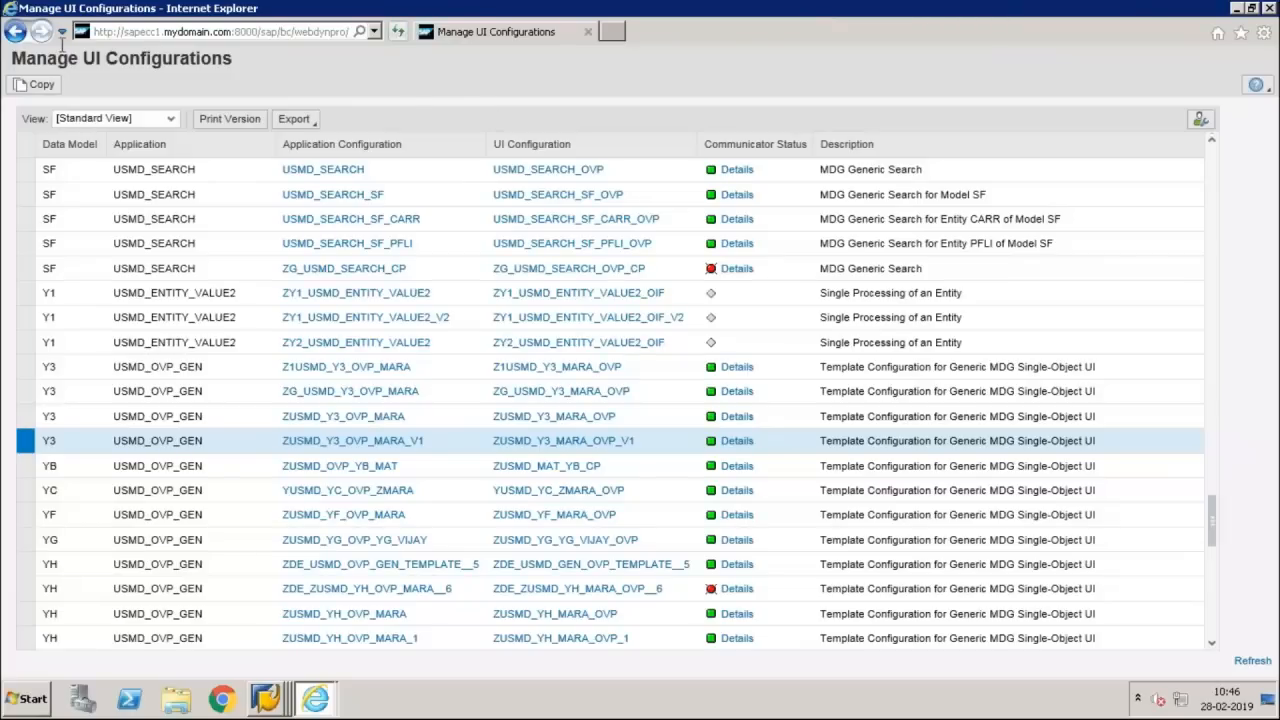
Resume the other halted ABAP debugger session through its GET_RELATION_KIND breakpoints
{"action": "left_click", "coordinate": [274, 707]}
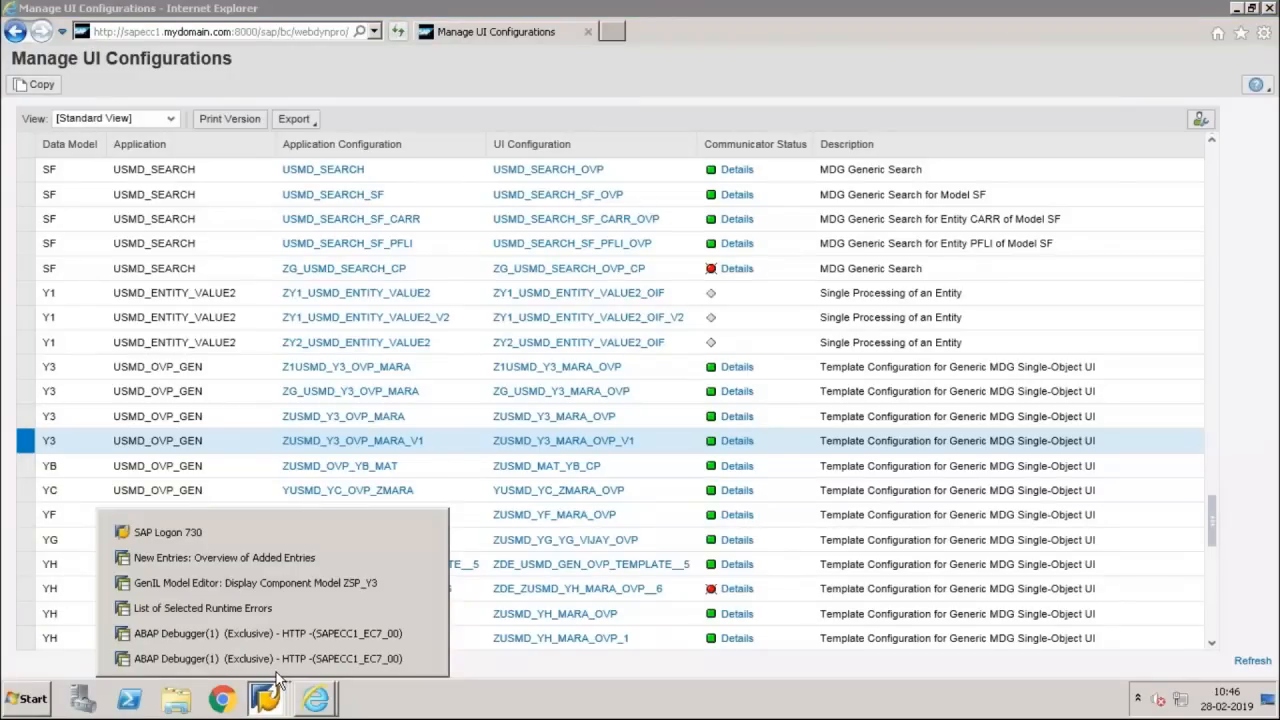
{"action": "left_click", "coordinate": [268, 658]}
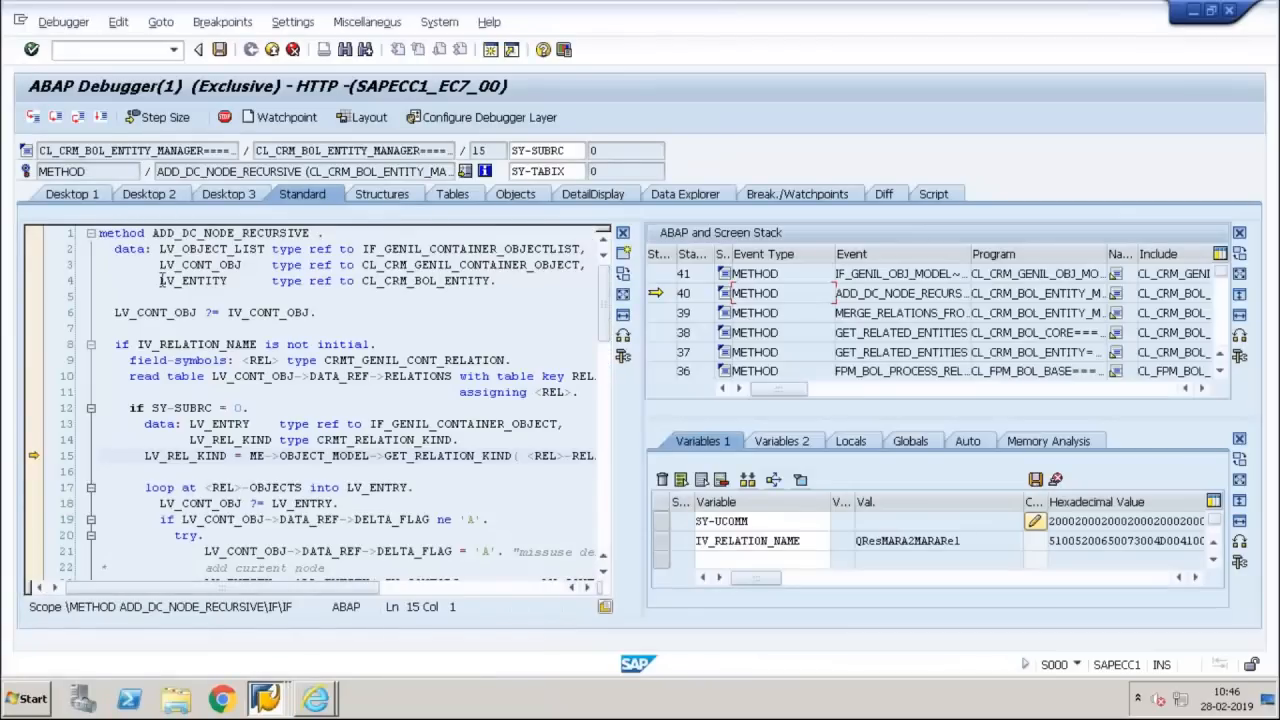
{"action": "left_click", "coordinate": [100, 117]}
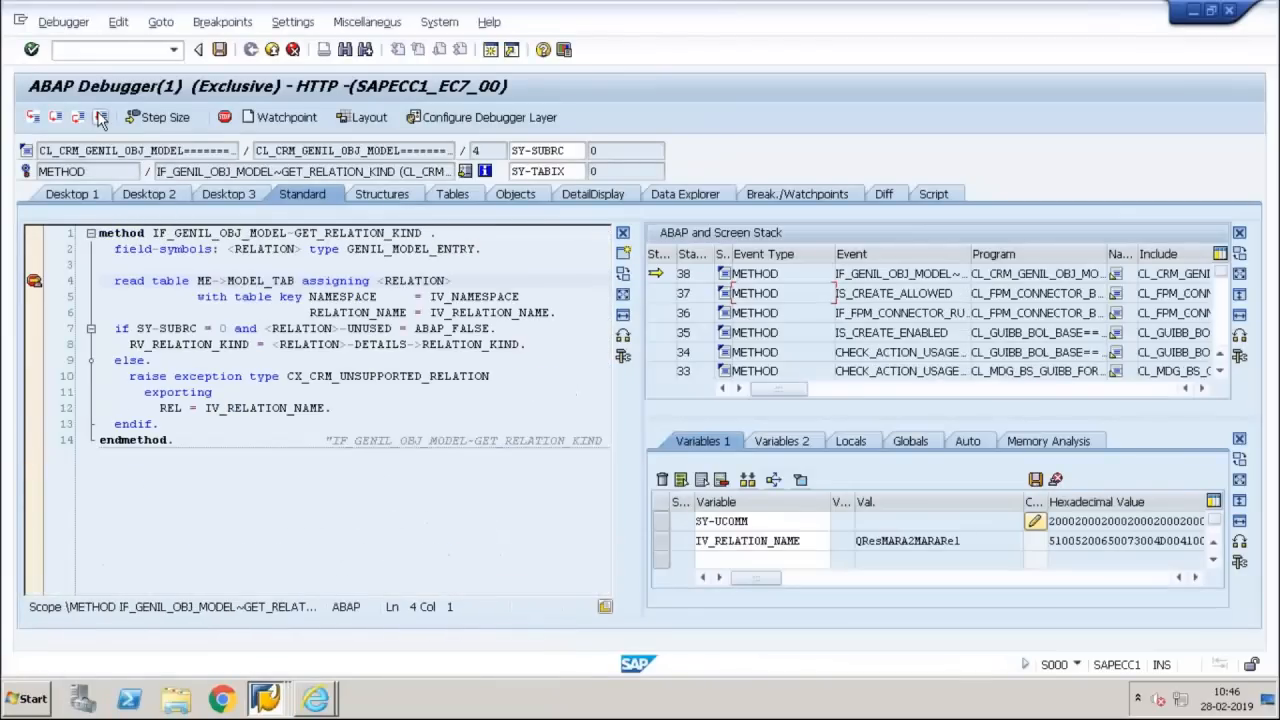
{"action": "left_click", "coordinate": [100, 117]}
{"action": "left_click", "coordinate": [100, 117]}
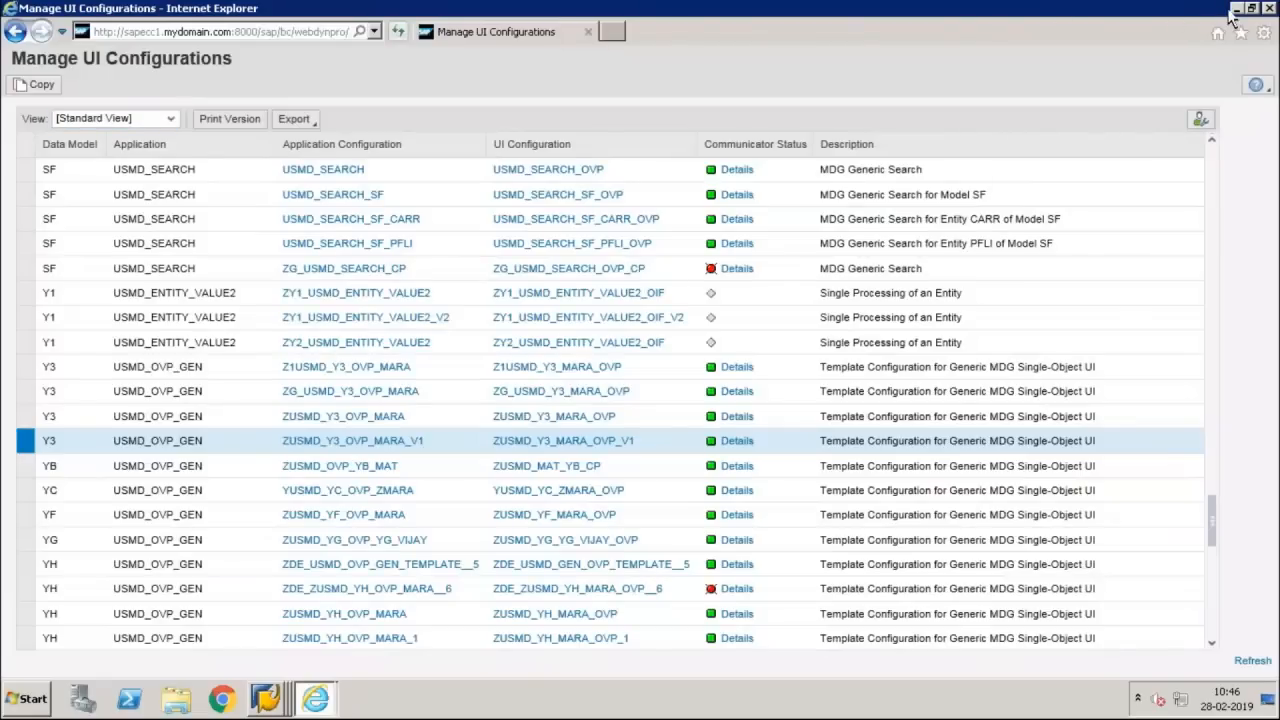
Close the open browser windows and end all SAP sessions from the List of Selected Runtime Errors window
{"action": "left_click", "coordinate": [1270, 8]}
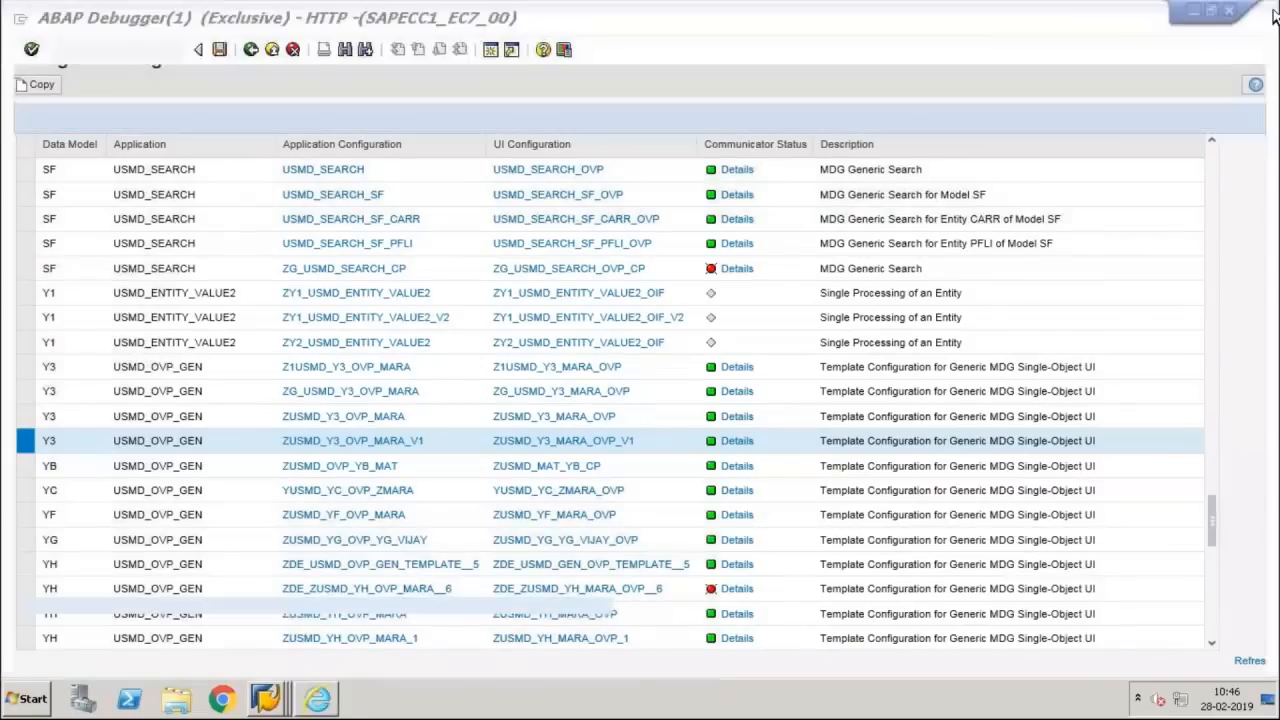
{"action": "left_click", "coordinate": [265, 698]}
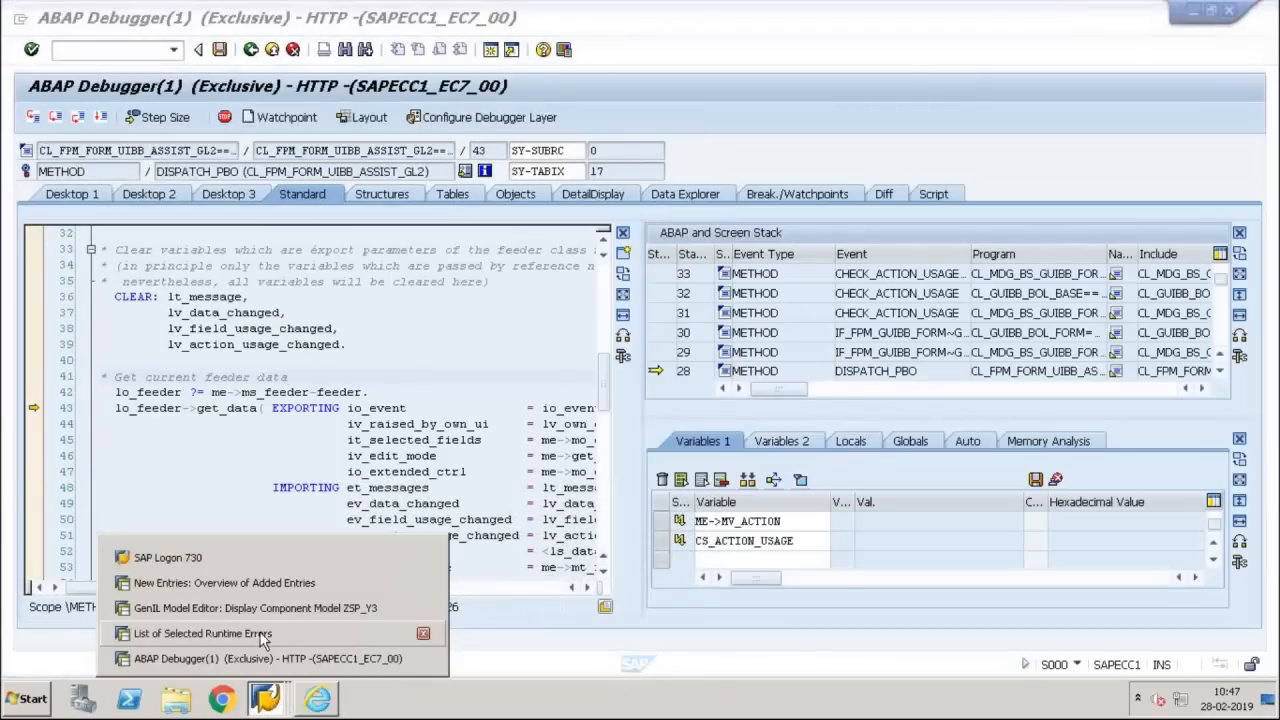
{"action": "left_click", "coordinate": [255, 633]}
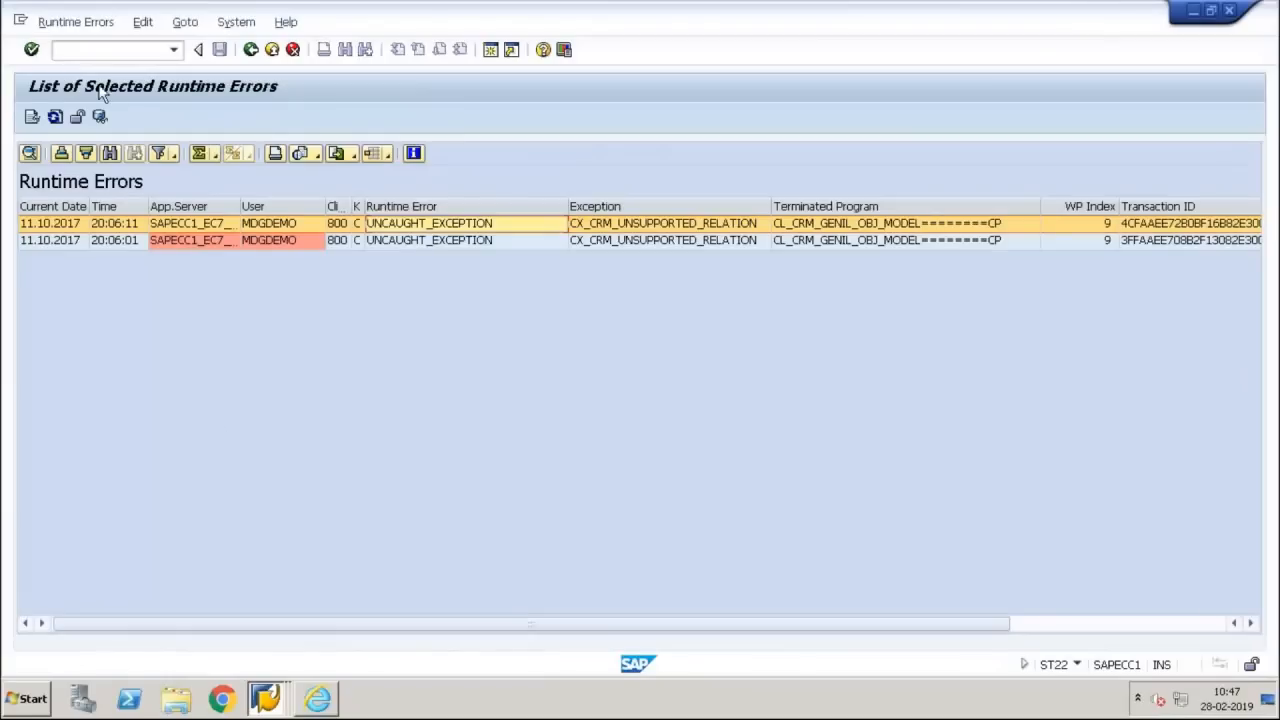
{"action": "left_click", "coordinate": [88, 50]}
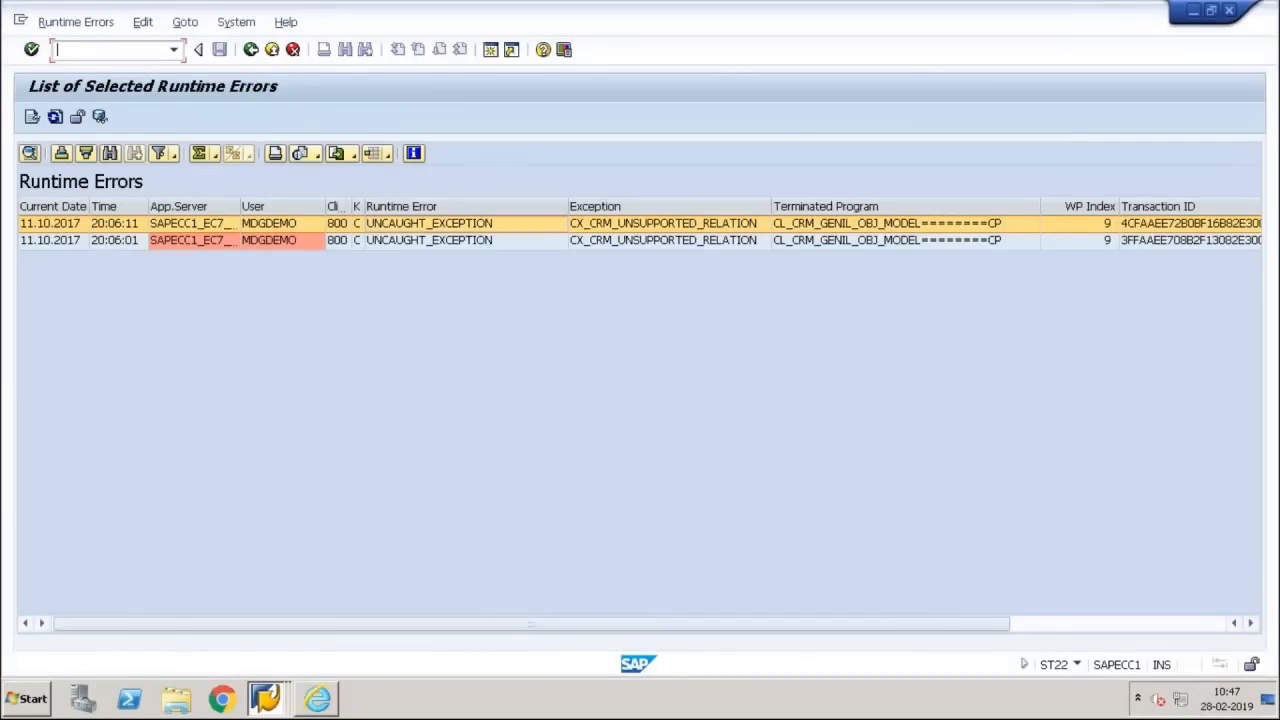
{"action": "key", "text": "Return"}
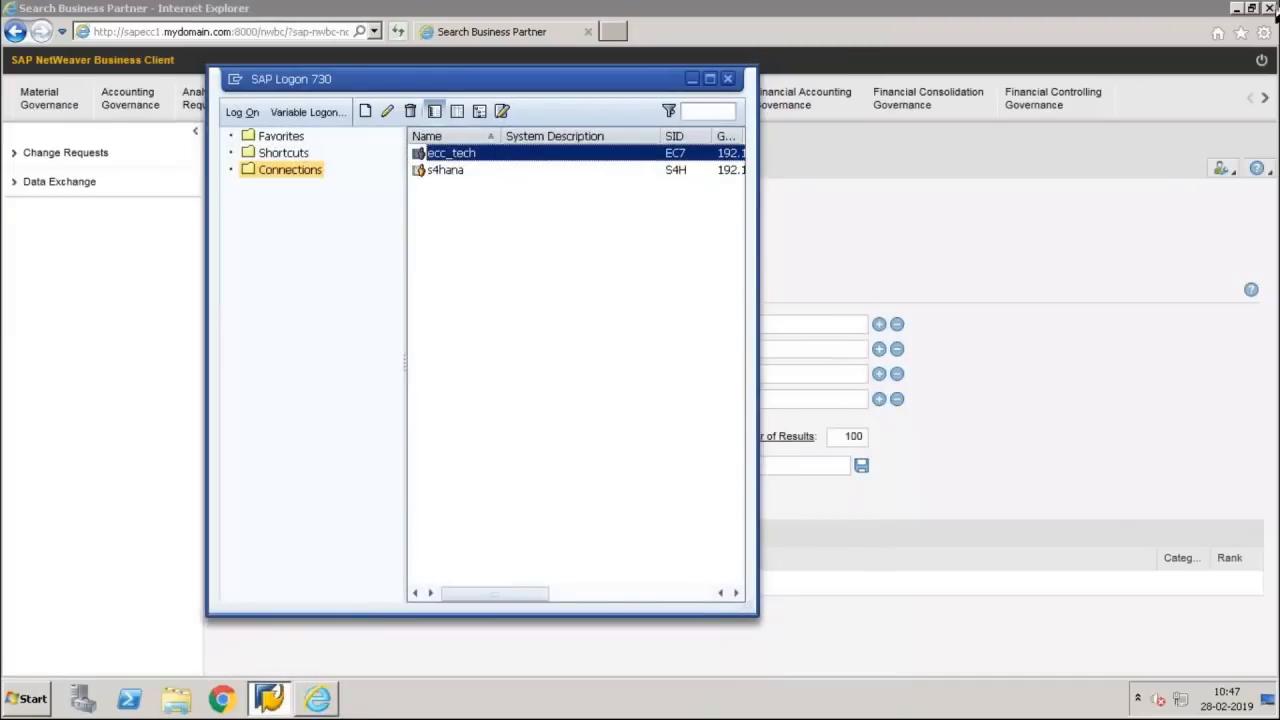
{"action": "left_click", "coordinate": [1265, 8]}
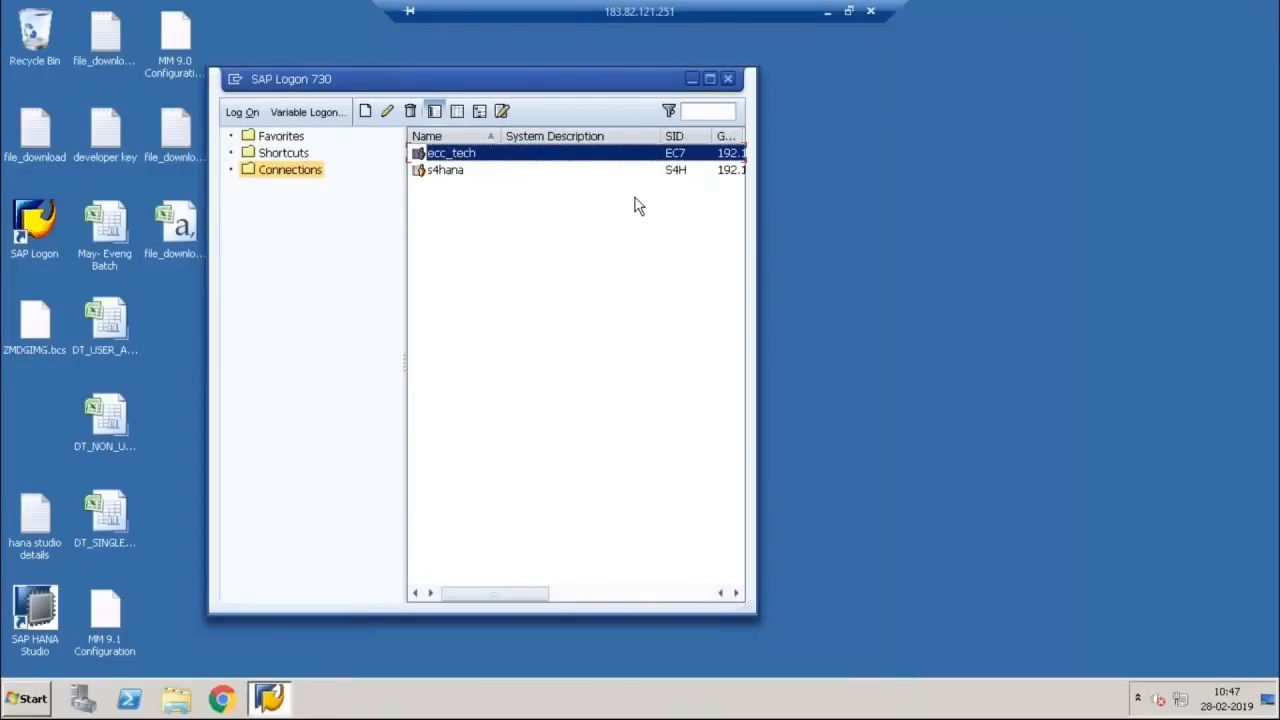
Log on to the ecc_tech system in client 800 as user mdgdemo with the account password
{"action": "key", "text": "Return"}
{"action": "type", "text": "MDGUSER8"}
{"action": "key", "text": "Tab"}
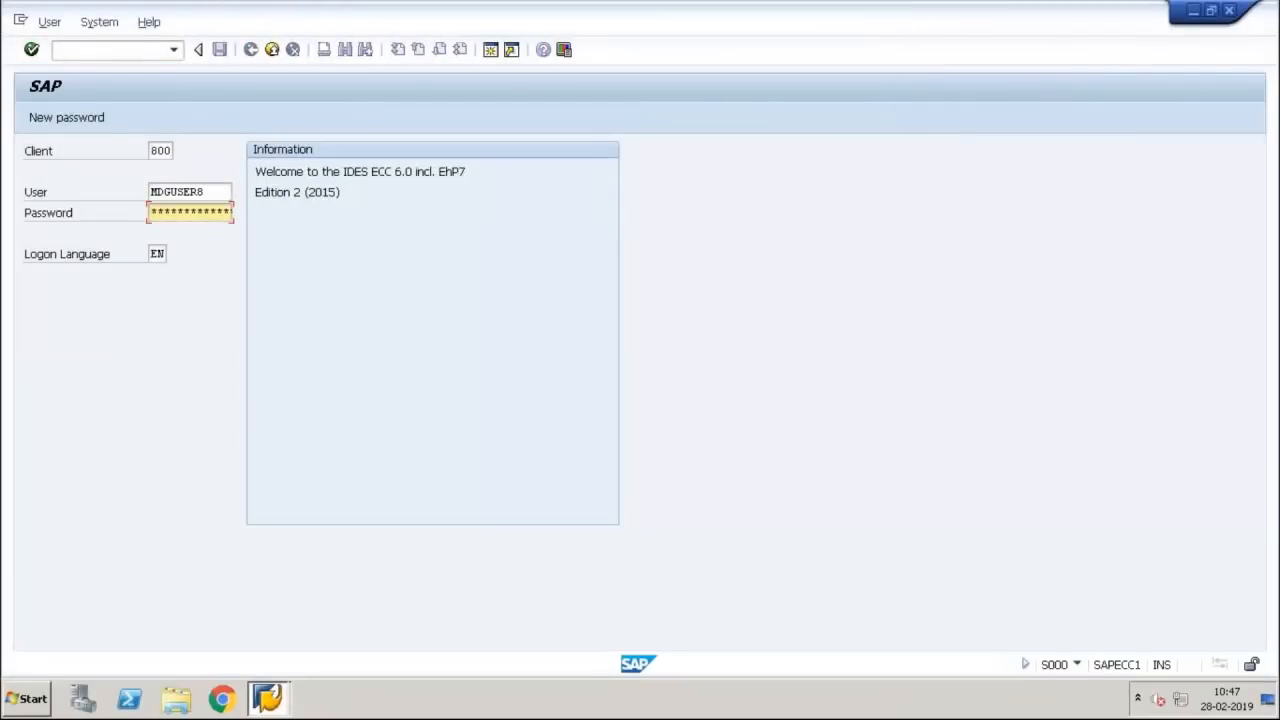
{"action": "key", "text": "shift+Tab"}
{"action": "key", "text": "BackSpace"}
{"action": "type", "text": "mdgdemo"}
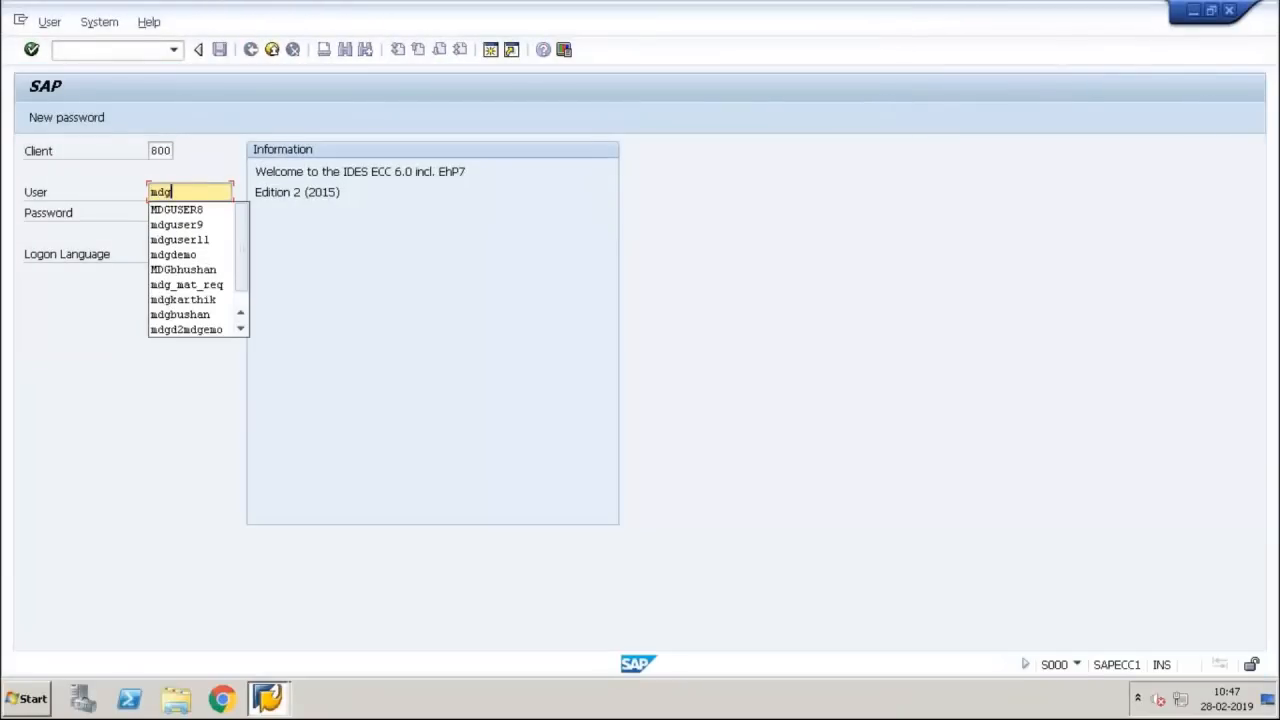
{"action": "key", "text": "Tab"}
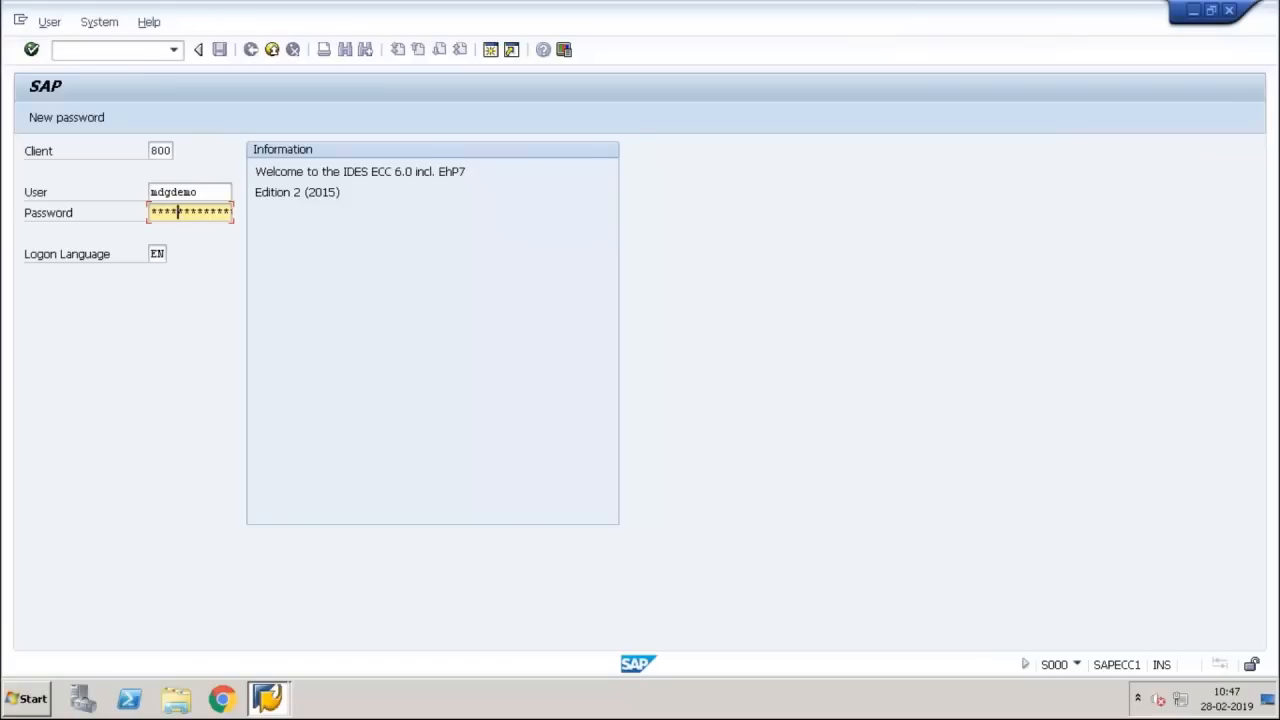
{"action": "key", "text": "Return"}
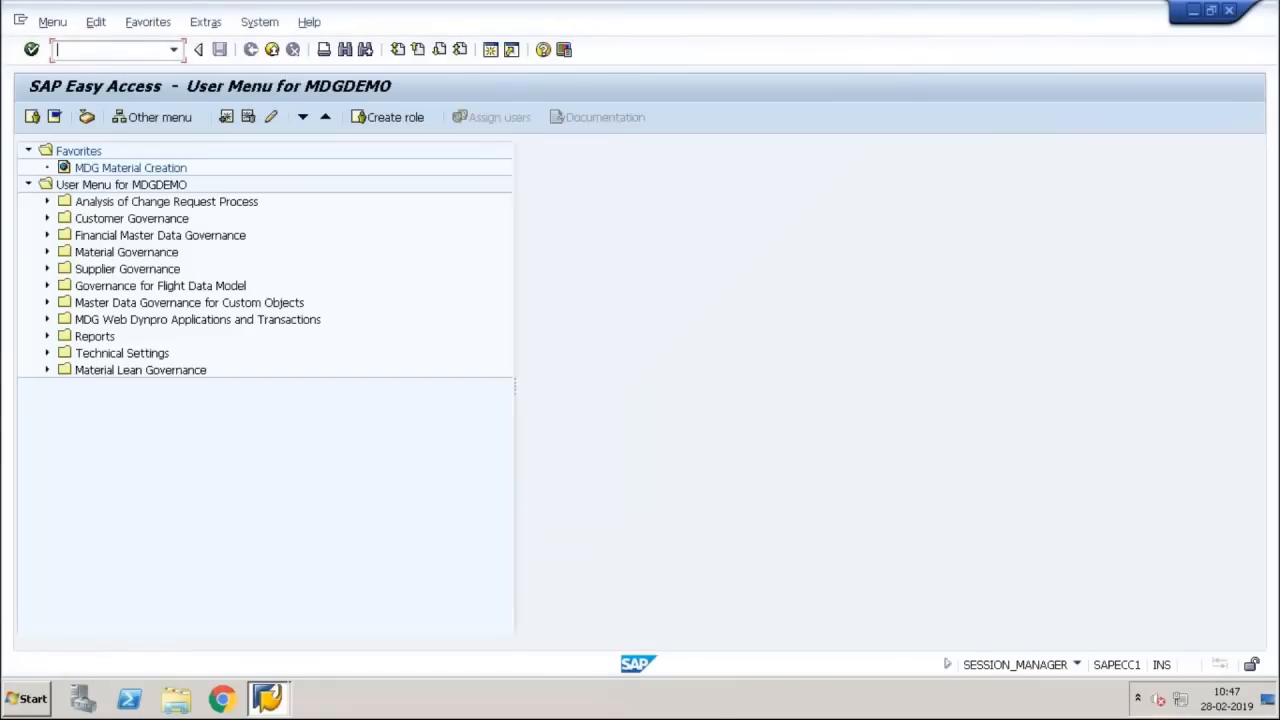
Open the MDGIMG customizing and run Manage UI Configurations from General Settings > UI Modeling in a maximized window
{"action": "type", "text": "mdgimg"}
{"action": "key", "text": "Return"}
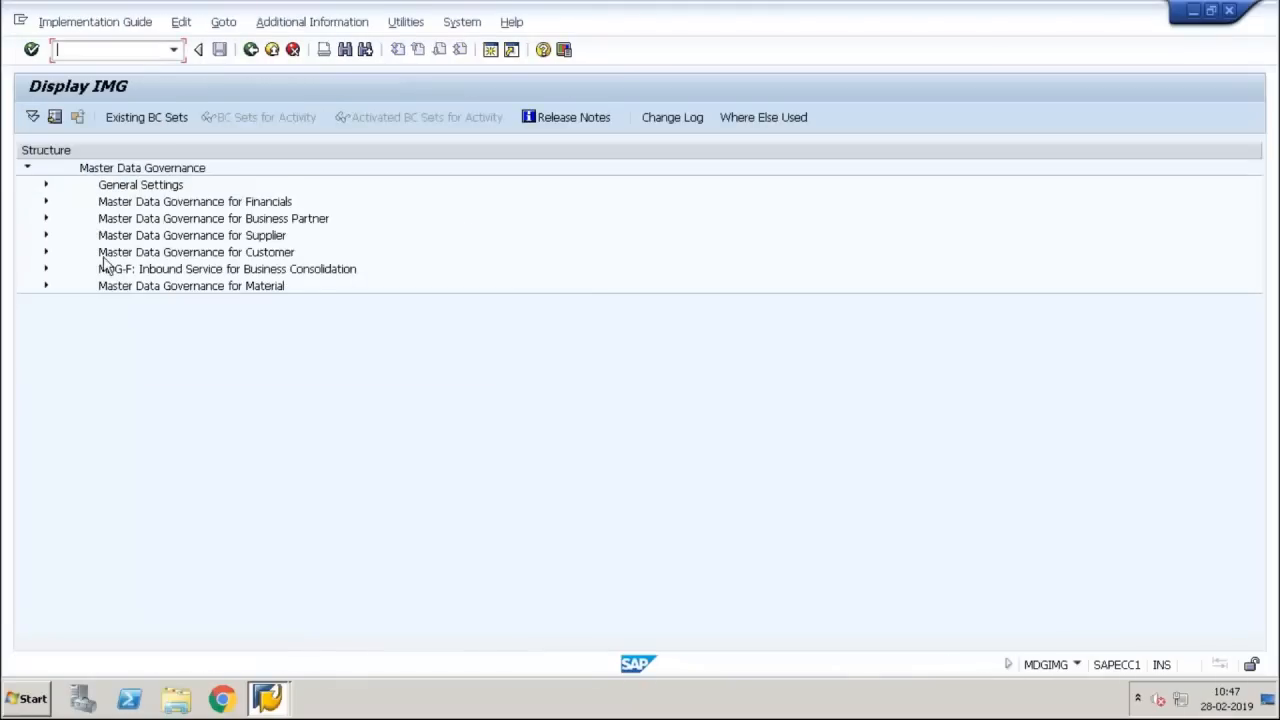
{"action": "left_click", "coordinate": [45, 185]}
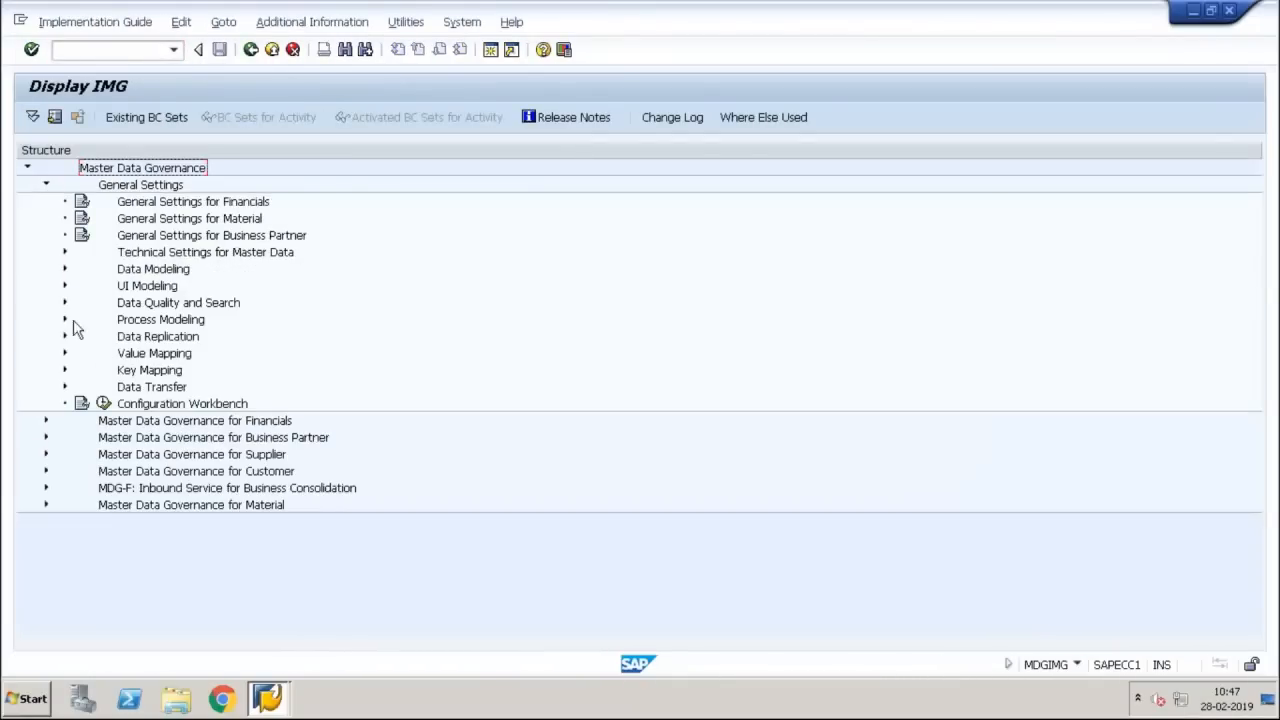
{"action": "left_click", "coordinate": [64, 286]}
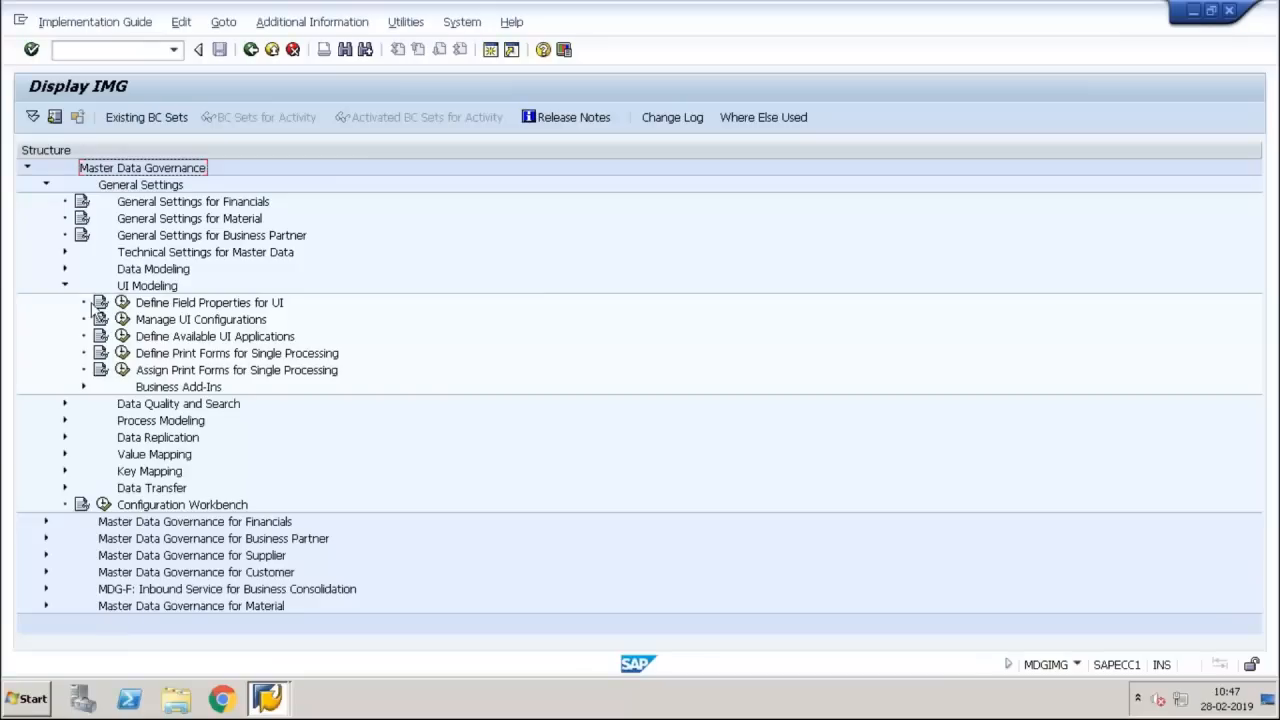
{"action": "left_click", "coordinate": [121, 319]}
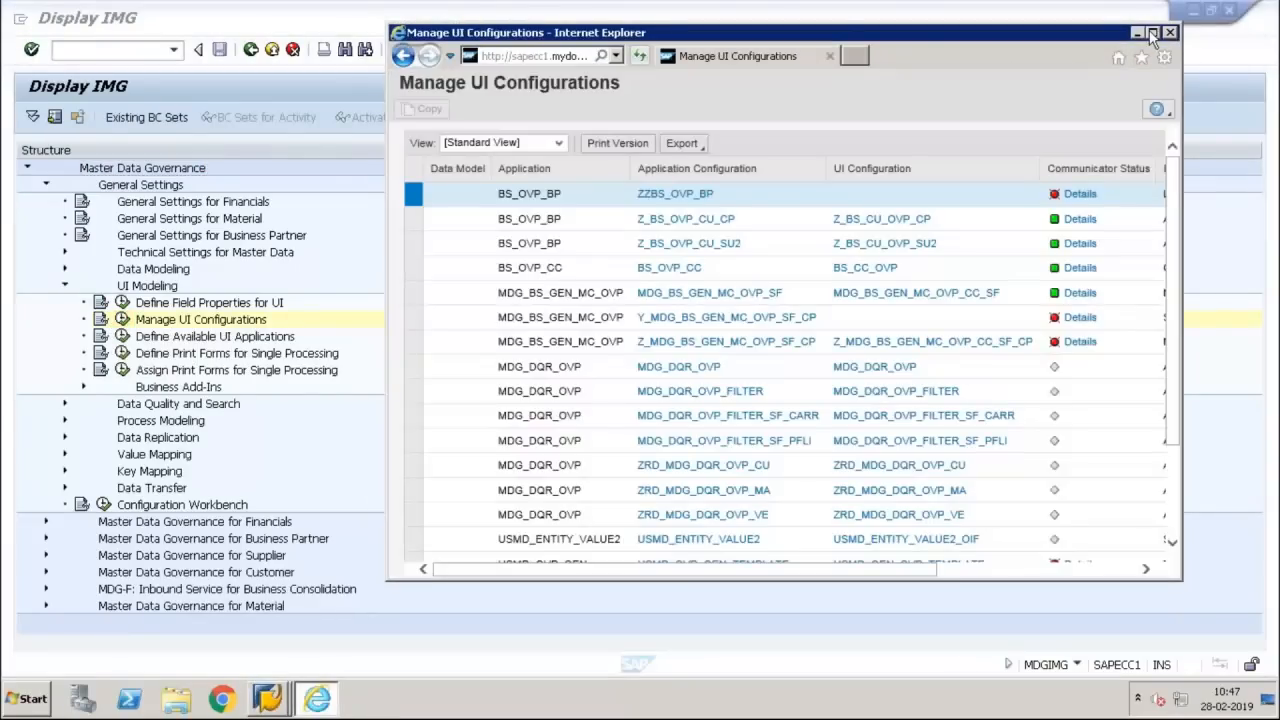
{"action": "left_click", "coordinate": [1152, 34]}
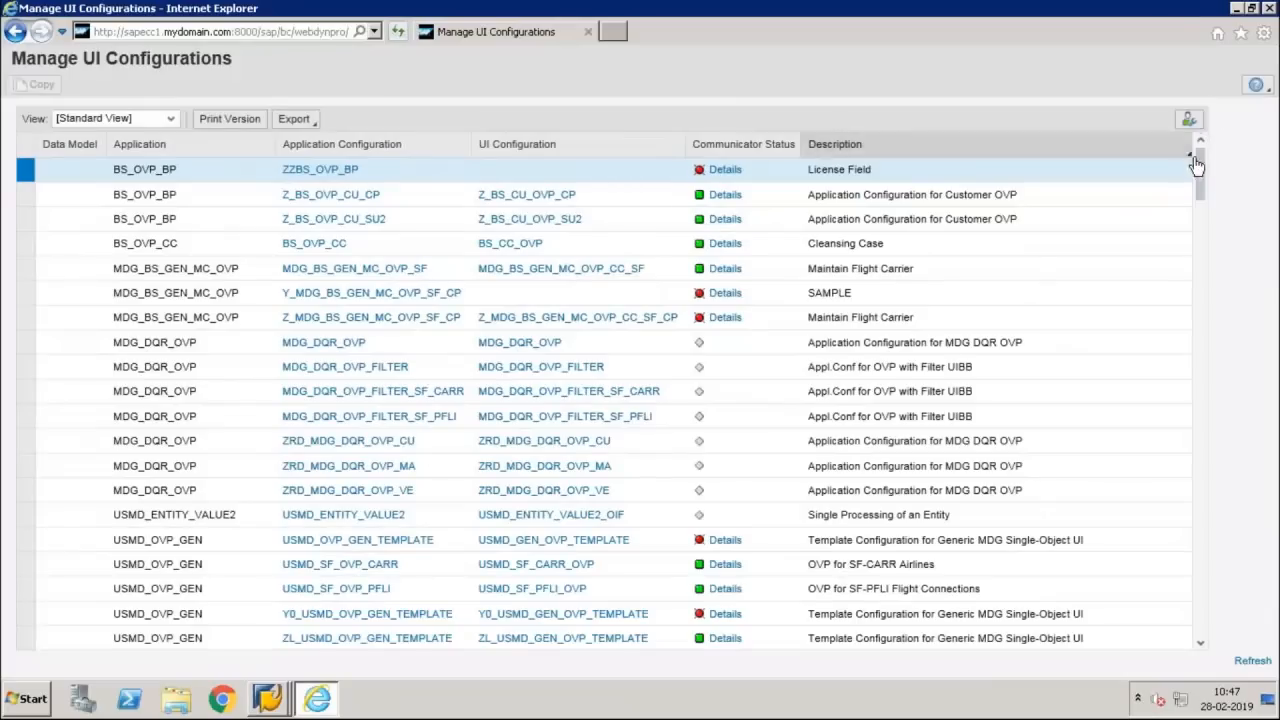
Open the data model Y3 application configuration ZUSMD_Y3_OVP_MARA_V1 in display mode
{"action": "left_click_drag", "start_coordinate": [1203, 200], "coordinate": [1200, 385]}
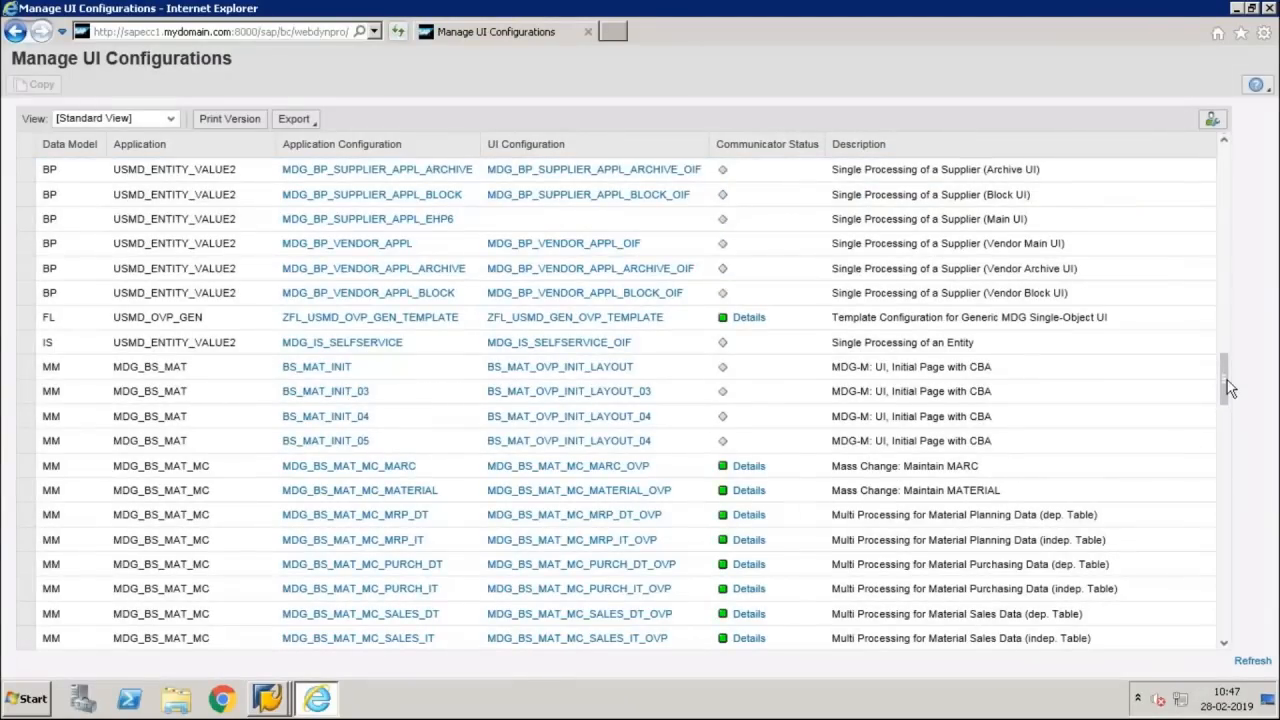
{"action": "left_click", "coordinate": [1229, 494]}
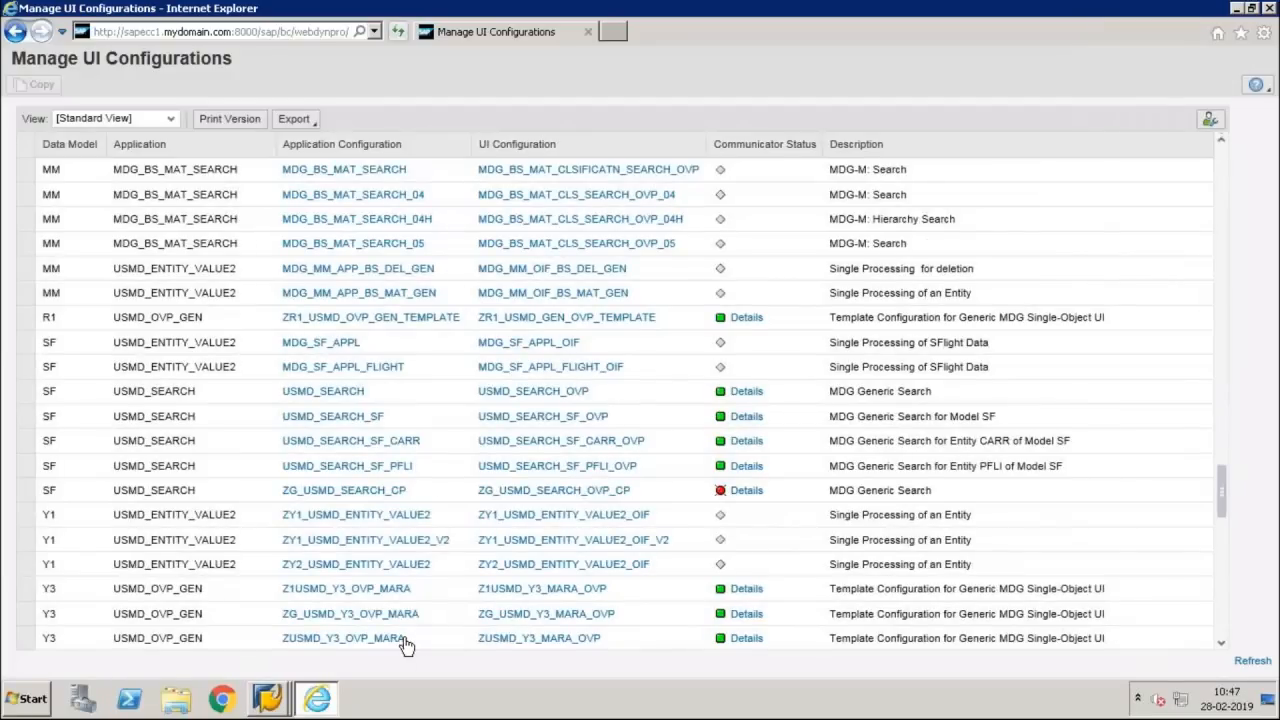
{"action": "left_click", "coordinate": [1222, 646]}
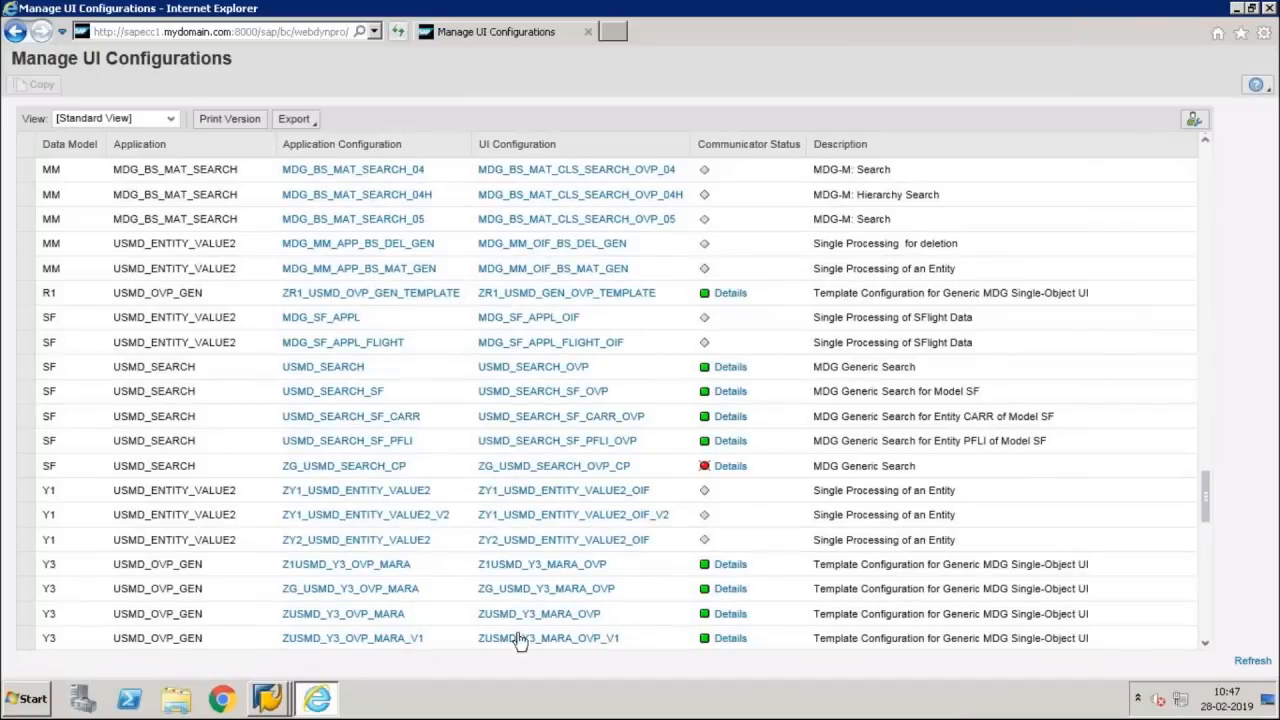
{"action": "left_click", "coordinate": [352, 638]}
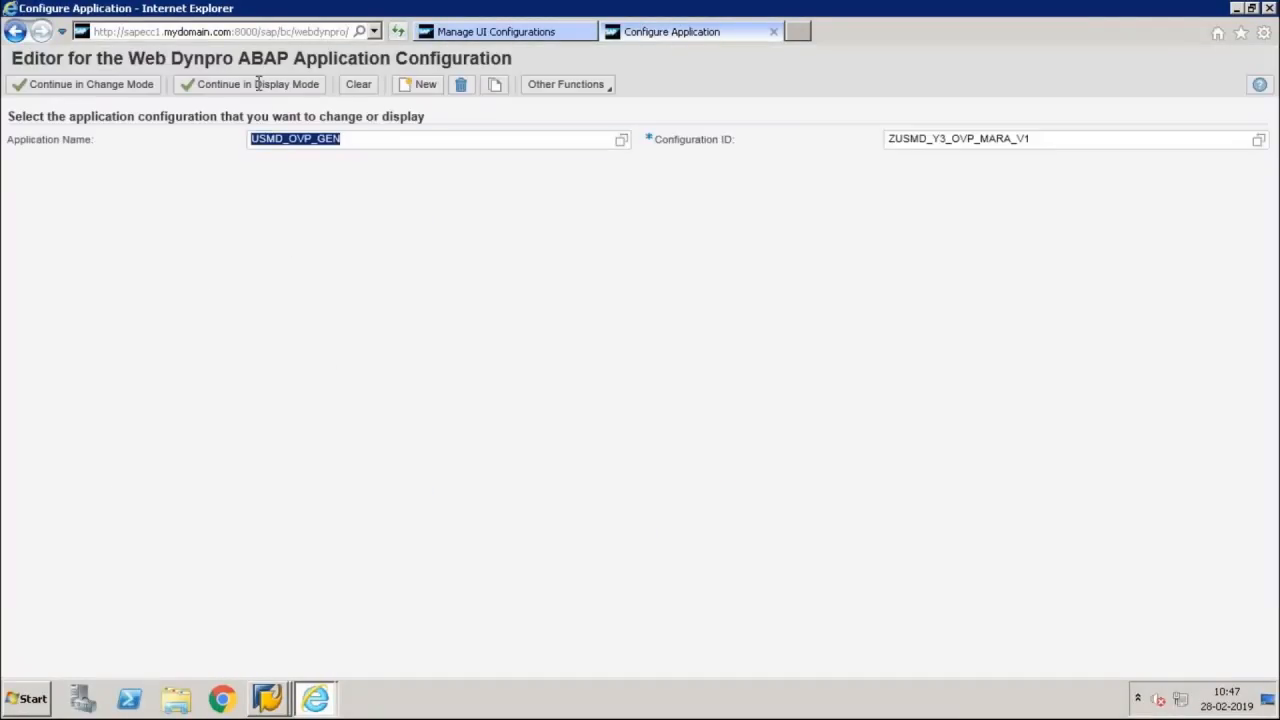
{"action": "left_click", "coordinate": [259, 84]}
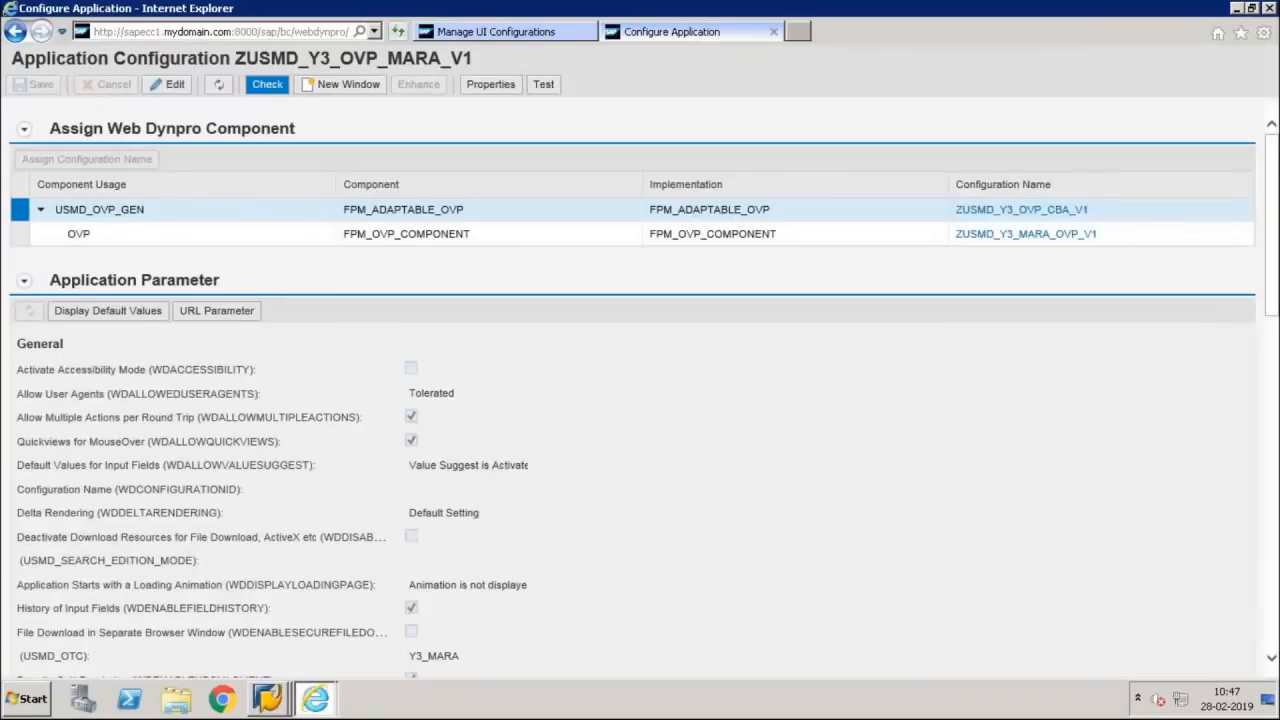
Test the ZUSMD_Y3_OVP_MARA_V1 configuration by starting a new material from the Result List, and close both test pages
{"action": "left_click", "coordinate": [543, 84]}
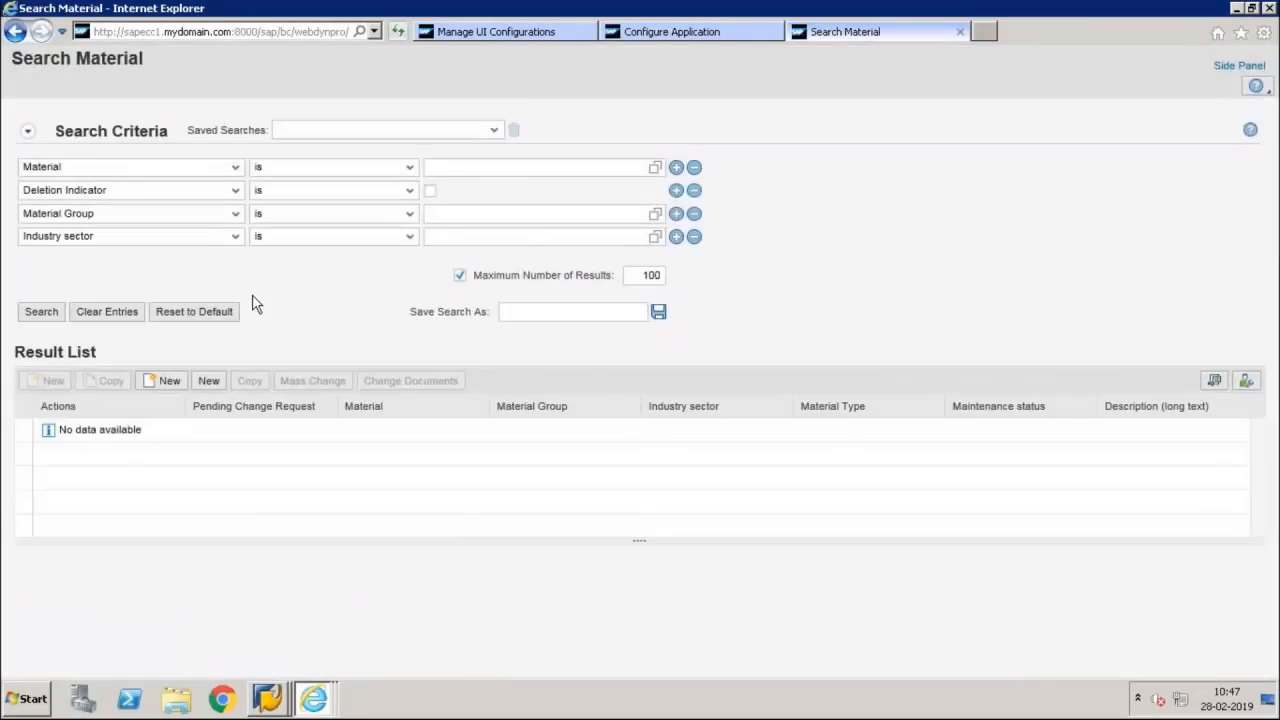
{"action": "left_click", "coordinate": [208, 380]}
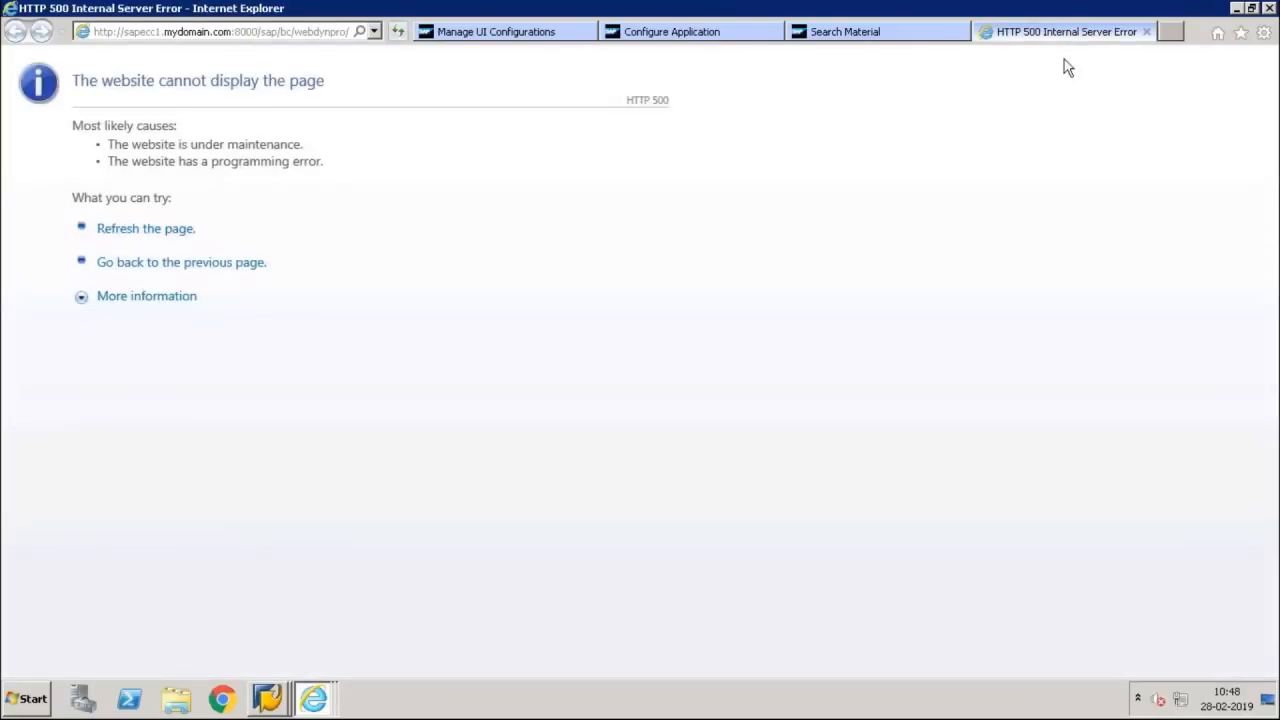
{"action": "left_click", "coordinate": [1148, 33]}
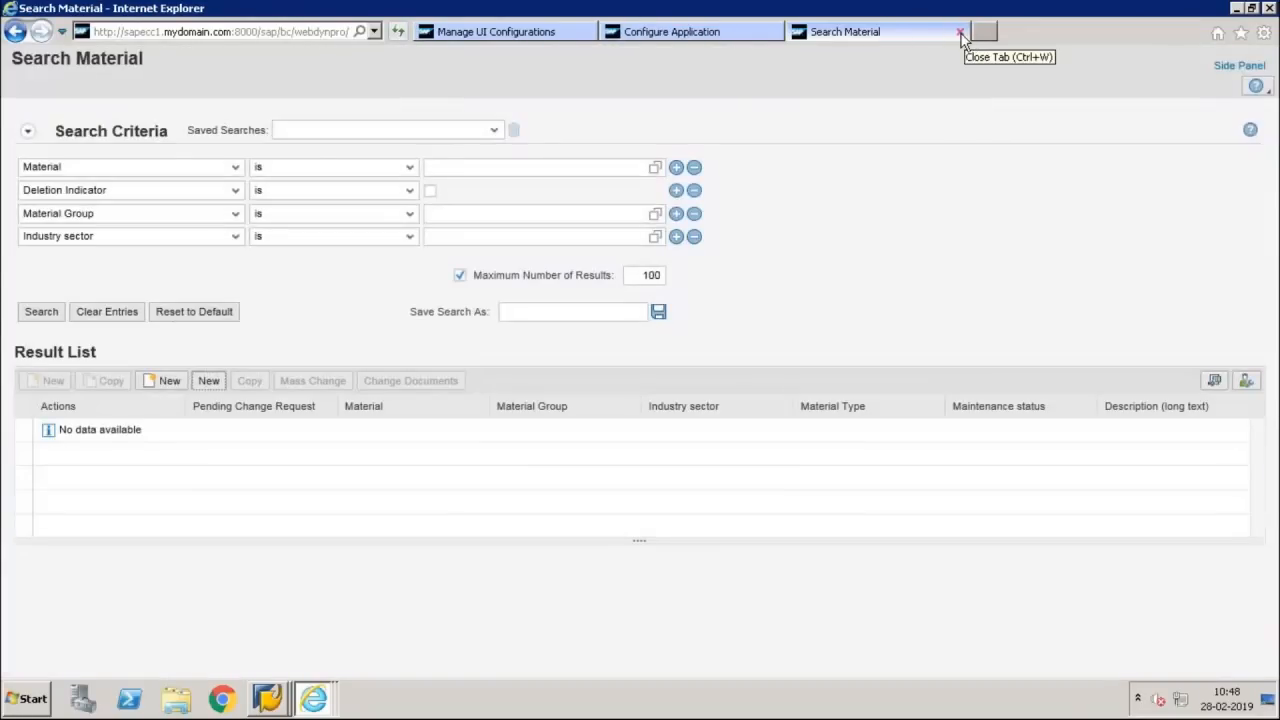
{"action": "left_click", "coordinate": [958, 33]}
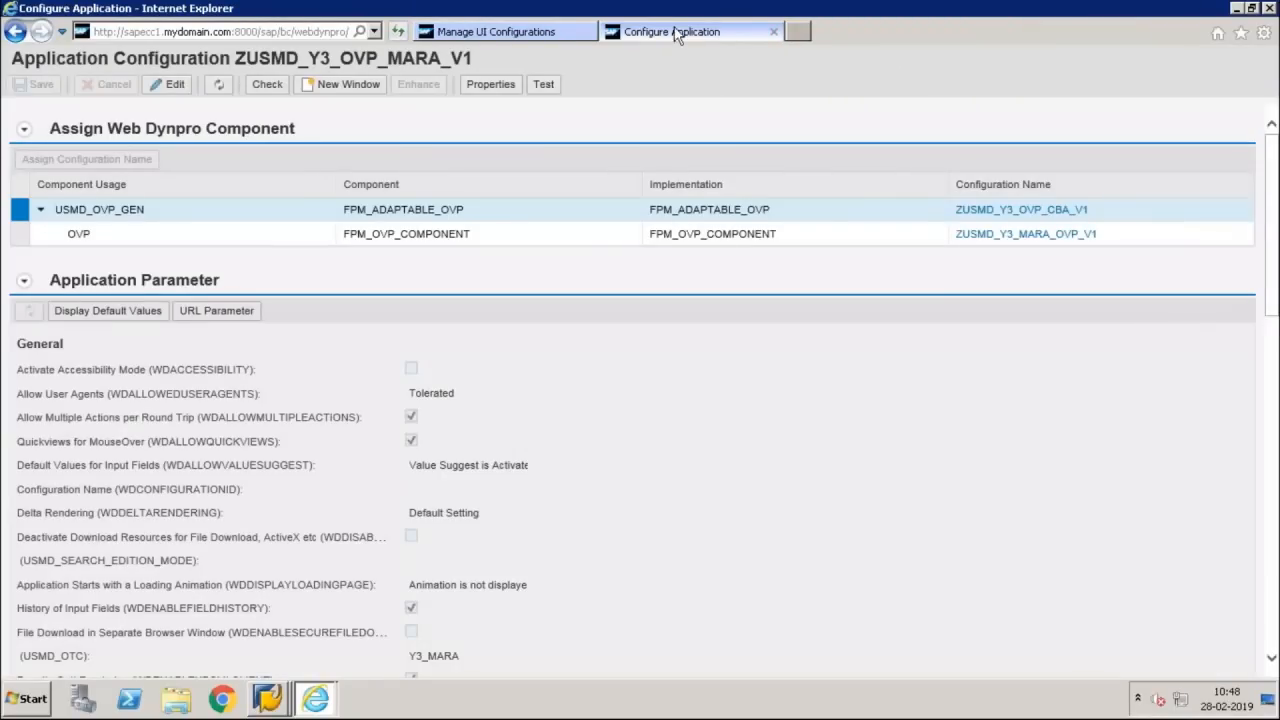
Open the Y3 application configuration Z1USMD_Y3_OVP_MARA from Manage UI Configurations in display mode and test it
{"action": "left_click", "coordinate": [540, 32]}
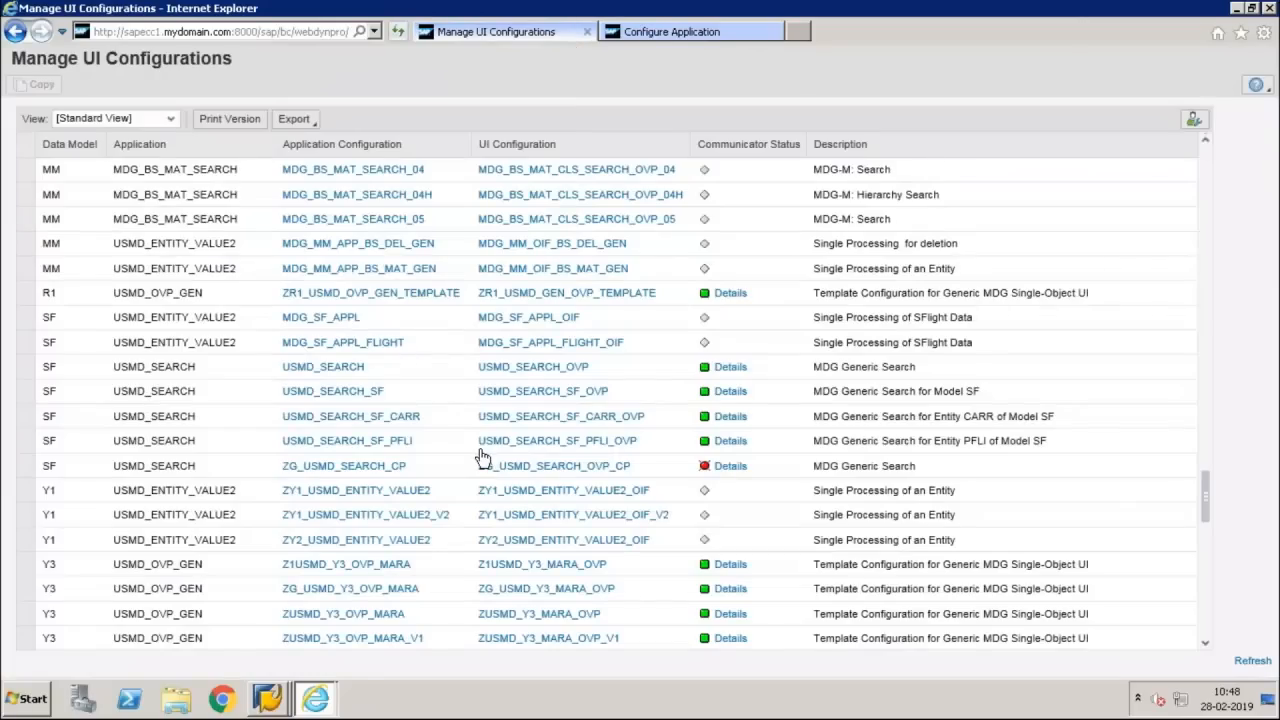
{"action": "left_click", "coordinate": [398, 566]}
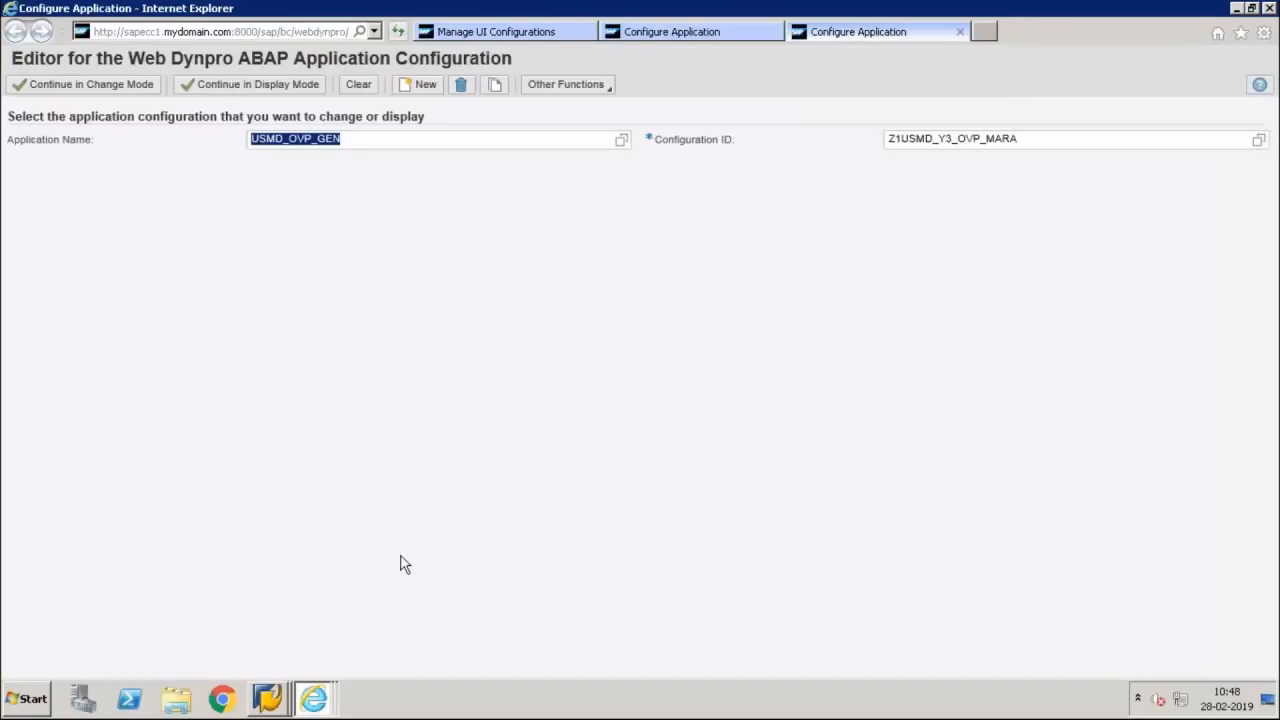
{"action": "left_click", "coordinate": [252, 84]}
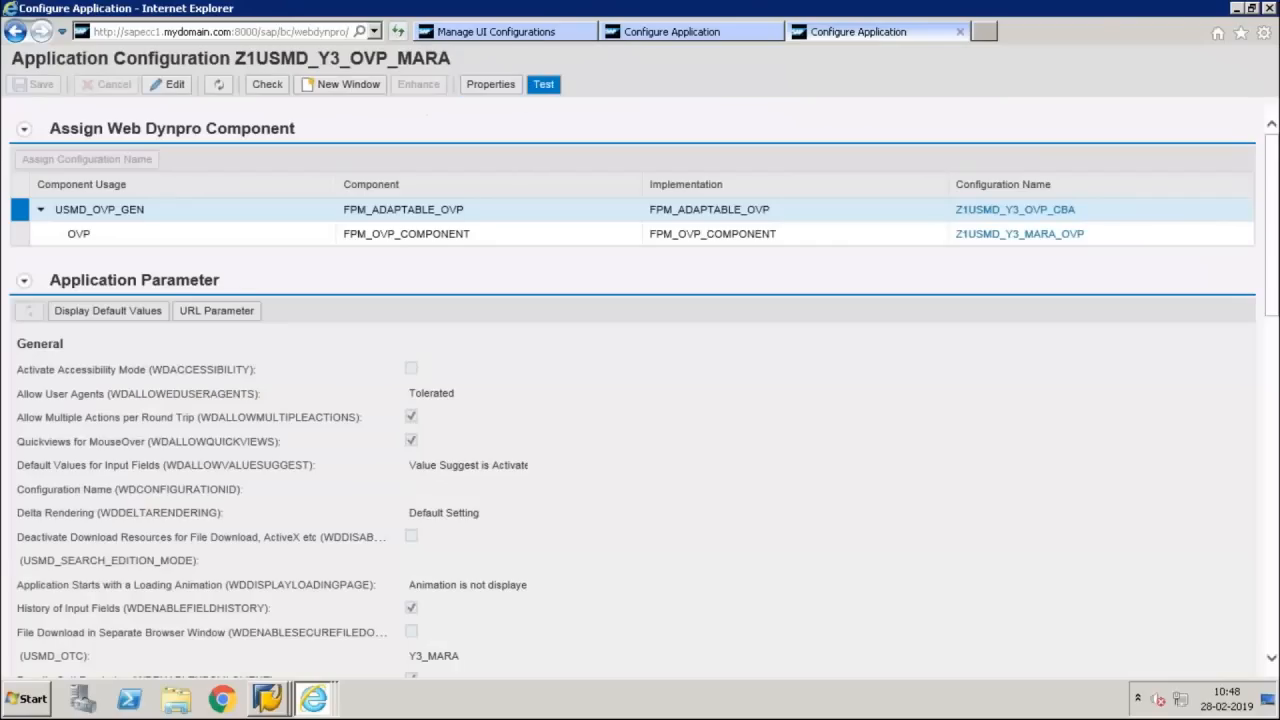
{"action": "left_click", "coordinate": [544, 84]}
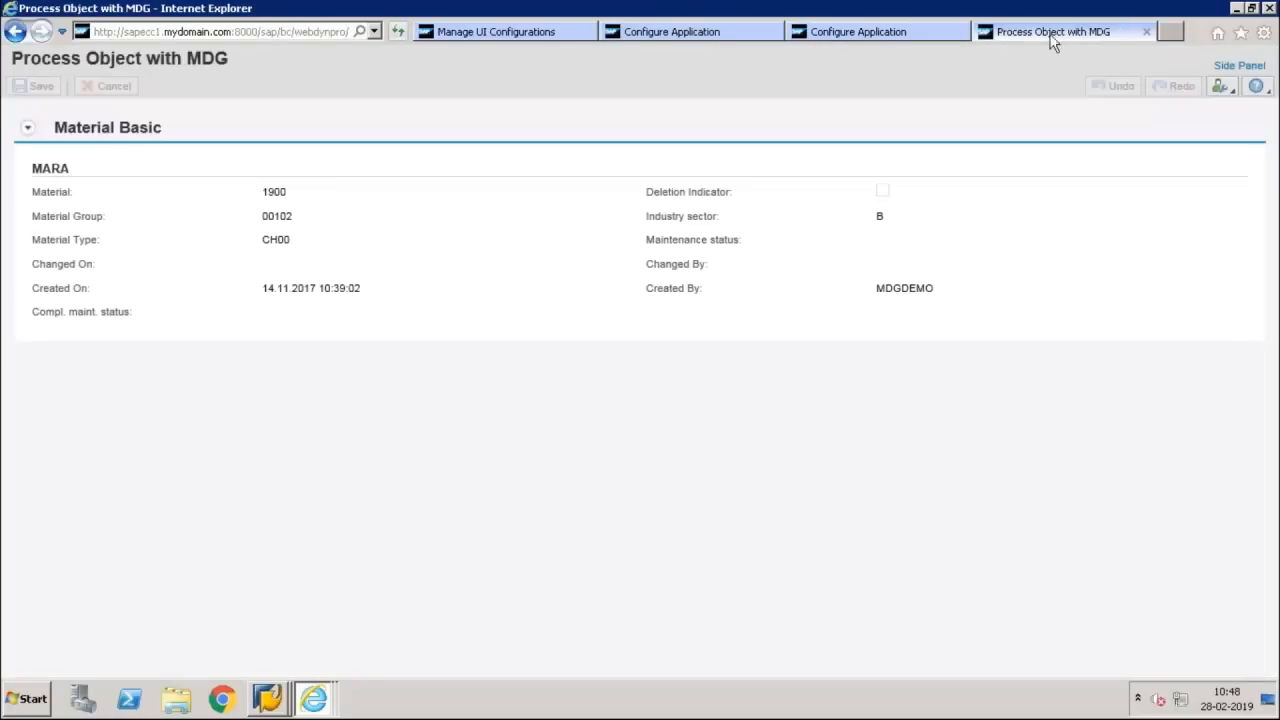
Close the Process Object with MDG test page and both Configure Application pages, returning to Manage UI Configurations
{"action": "left_click", "coordinate": [894, 30]}
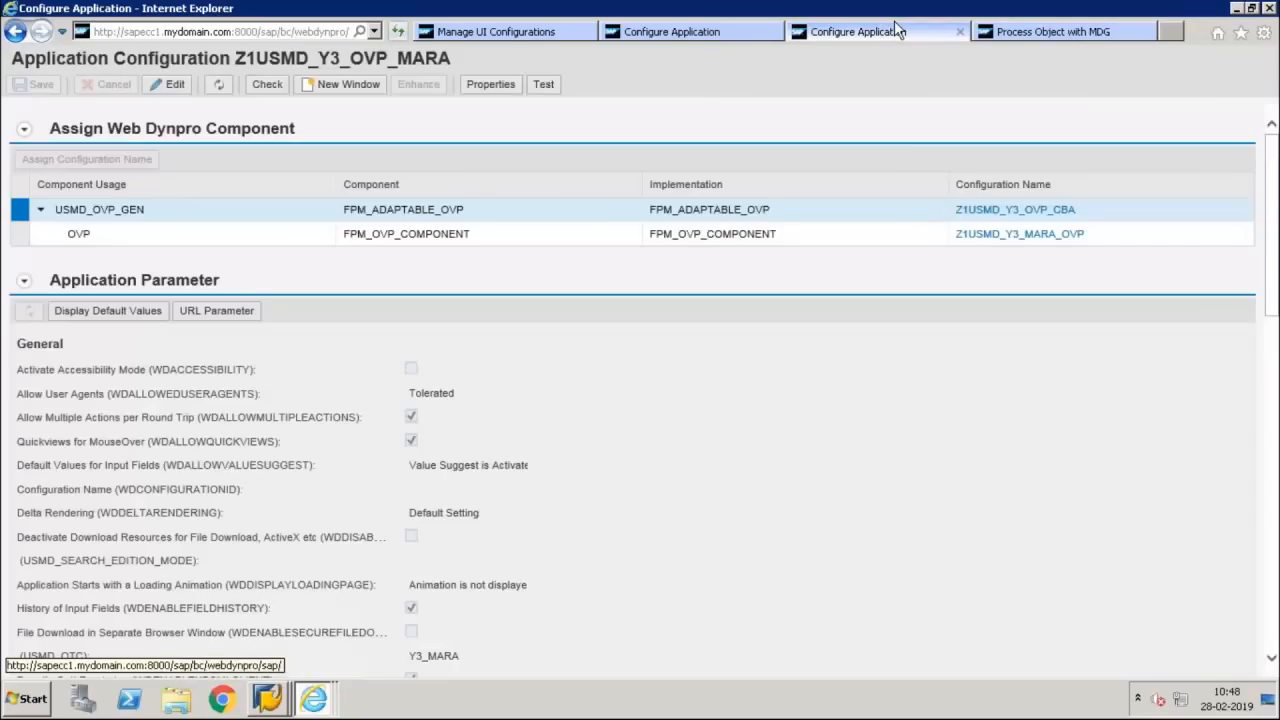
{"action": "left_click", "coordinate": [1081, 28]}
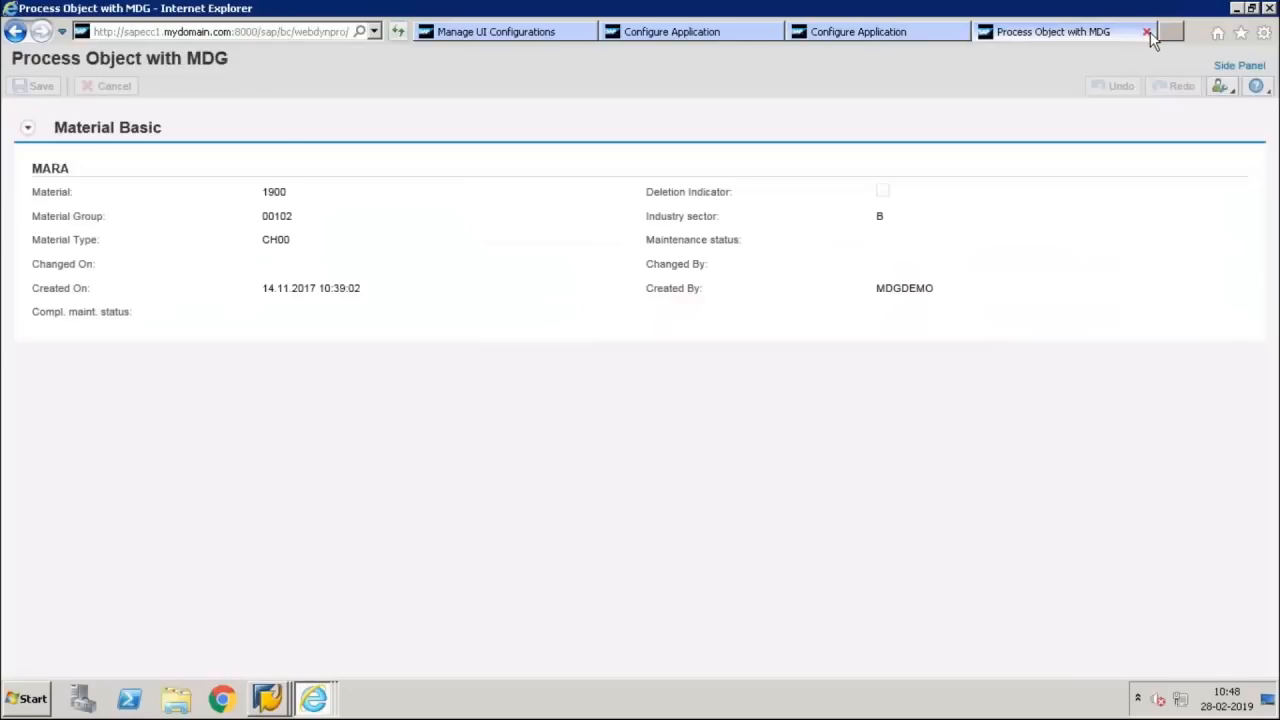
{"action": "left_click", "coordinate": [1147, 32]}
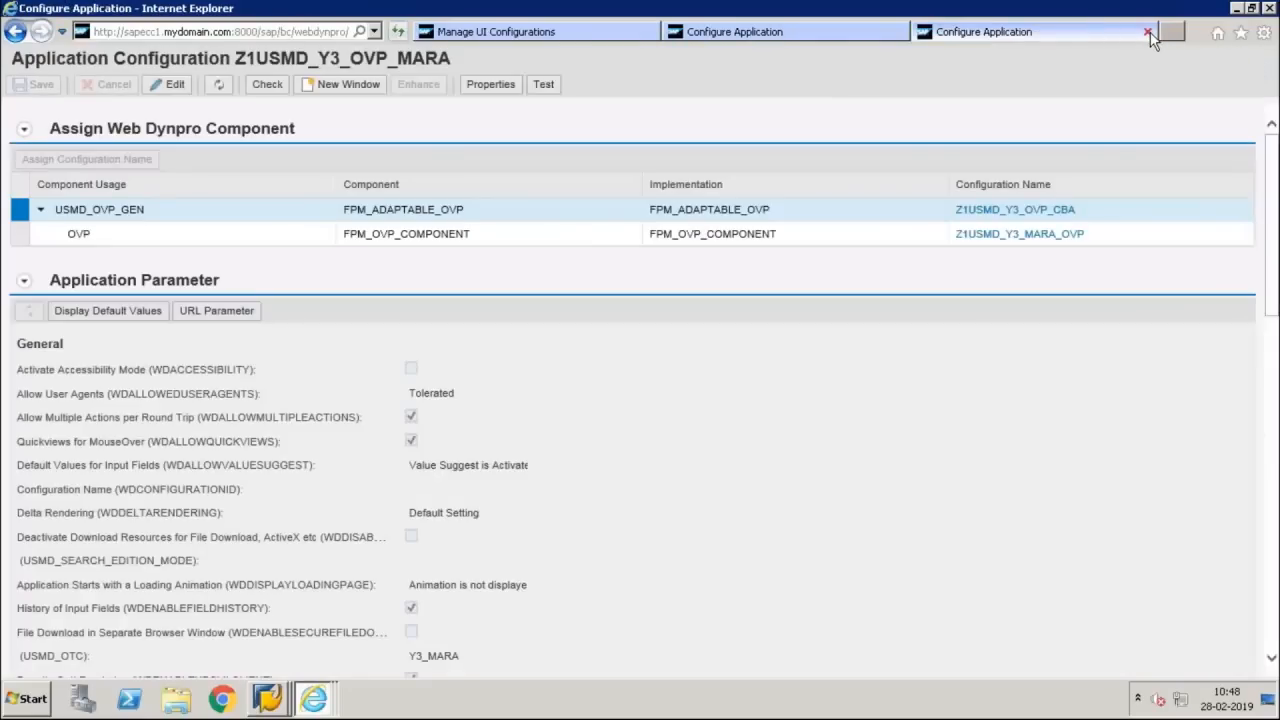
{"action": "left_click", "coordinate": [1147, 32]}
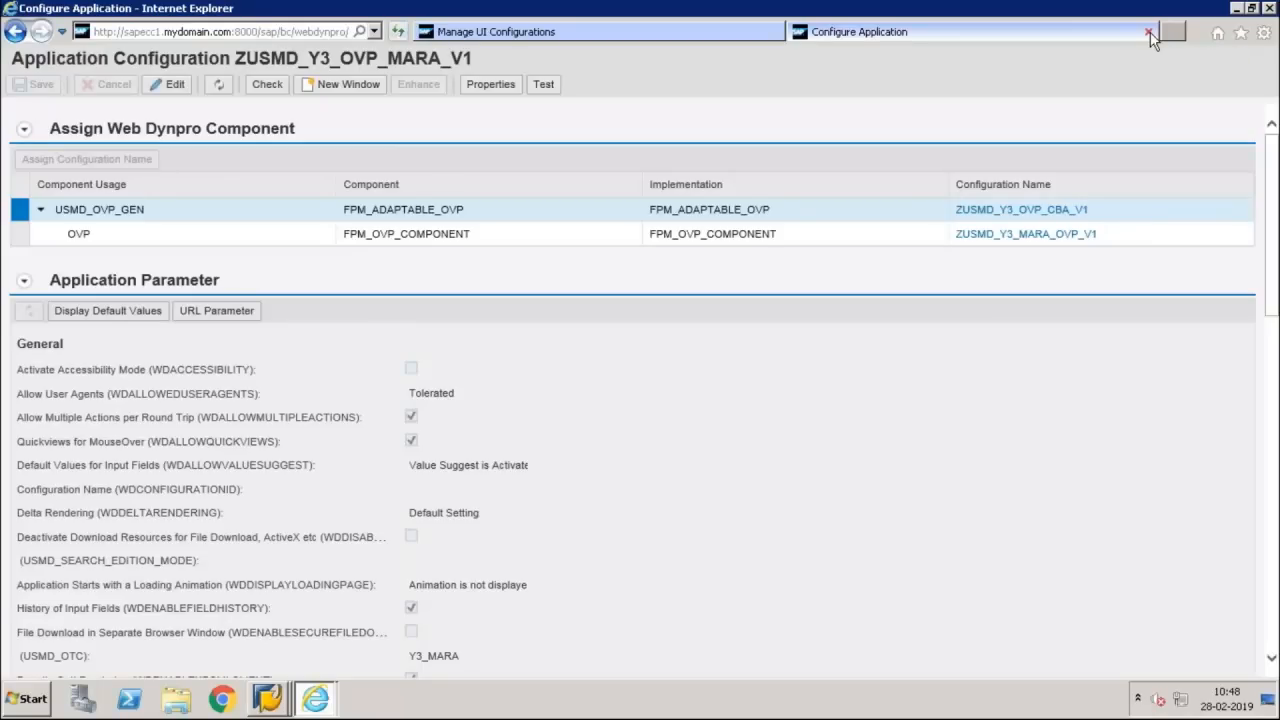
{"action": "left_click", "coordinate": [1149, 33]}
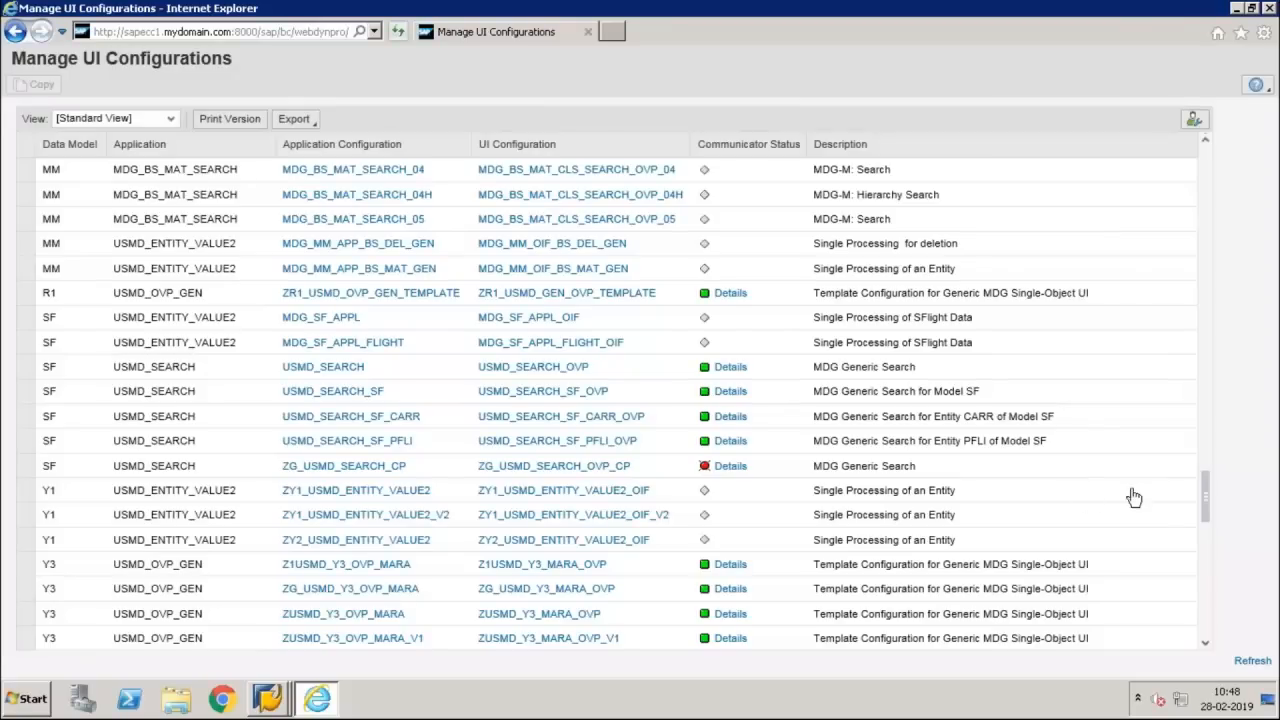
Open the data model YH application configuration ZUSMD_YH_OVP_MARA_1 in display mode and run its test
{"action": "left_click_drag", "start_coordinate": [1207, 500], "coordinate": [1210, 553]}
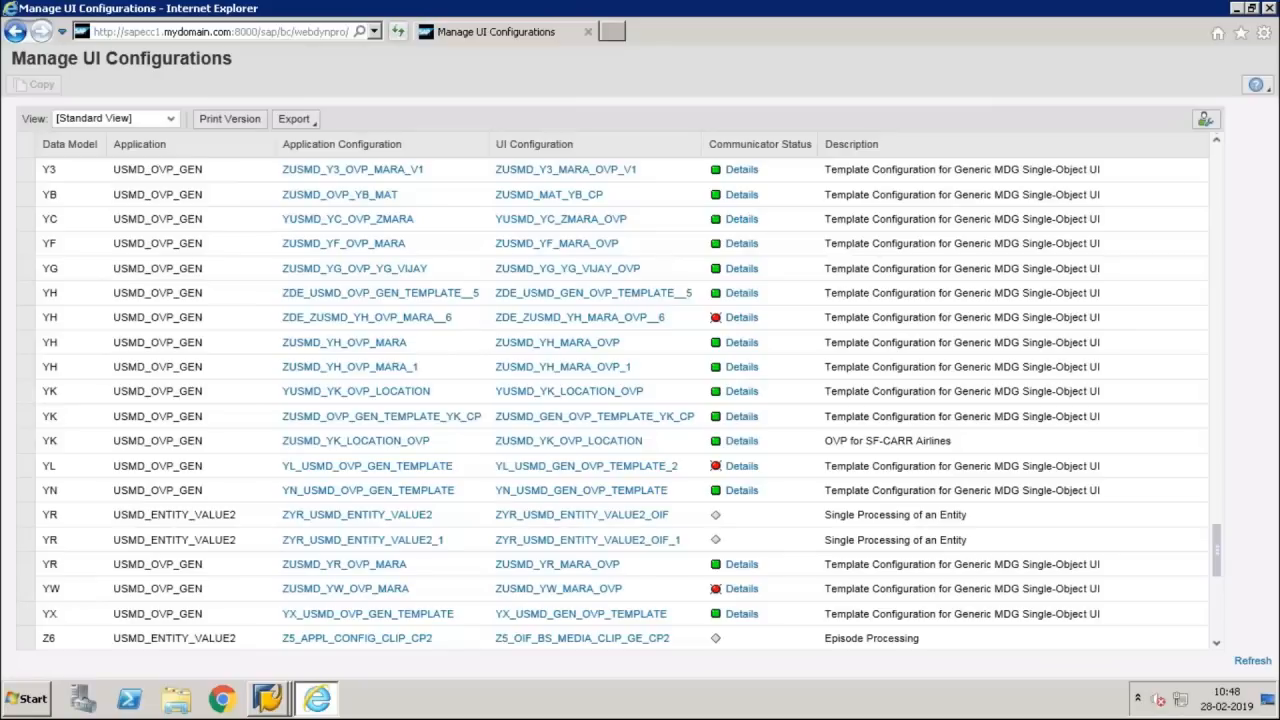
{"action": "left_click", "coordinate": [1204, 546]}
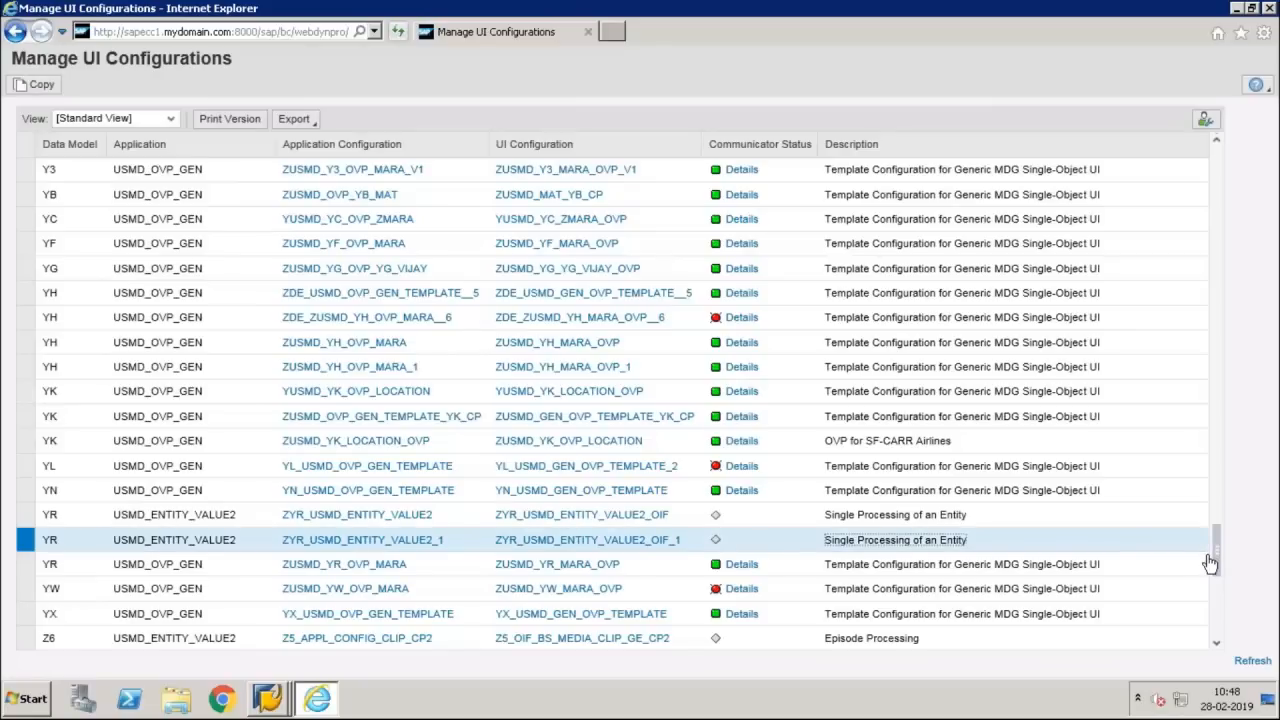
{"action": "left_click", "coordinate": [394, 378]}
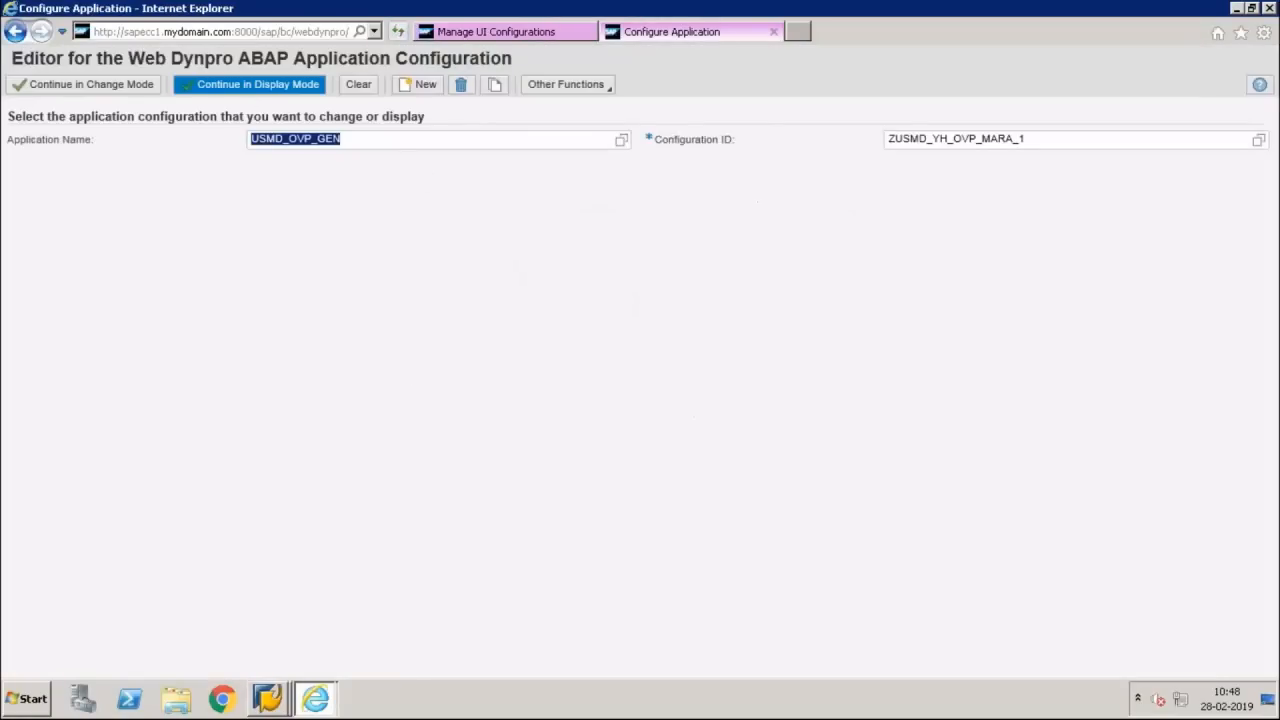
{"action": "left_click", "coordinate": [257, 84]}
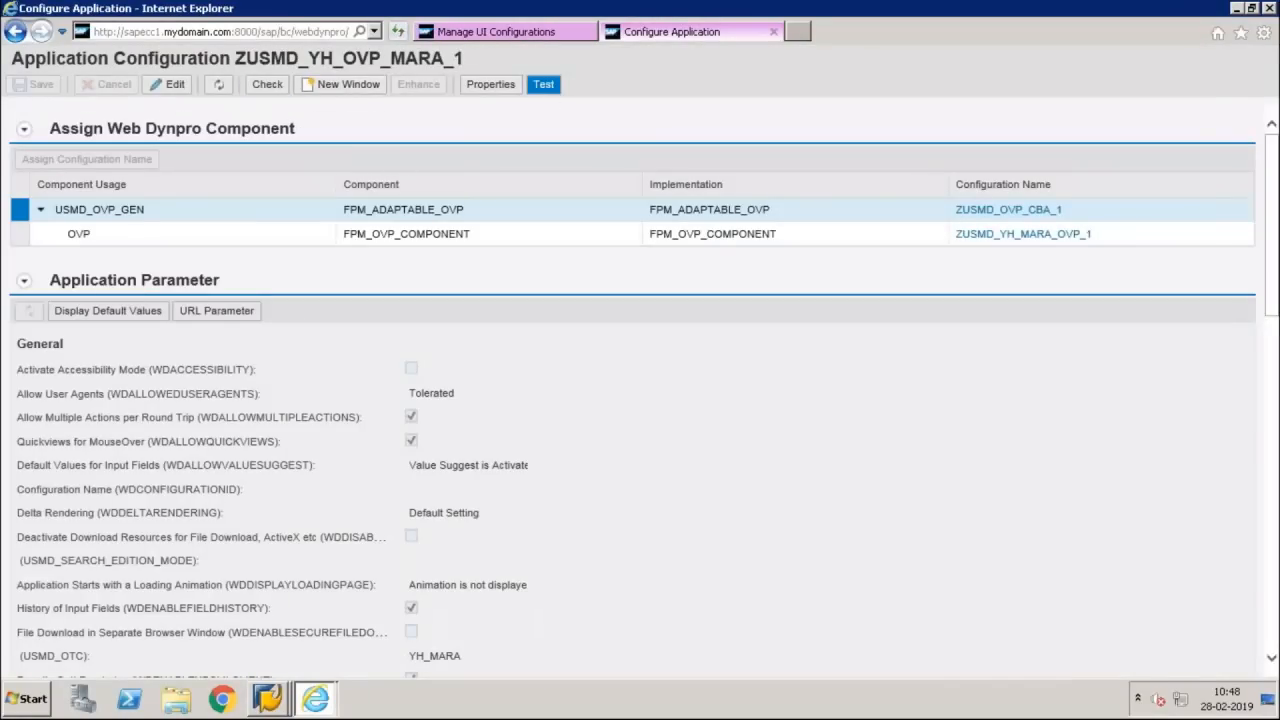
{"action": "left_click", "coordinate": [543, 84]}
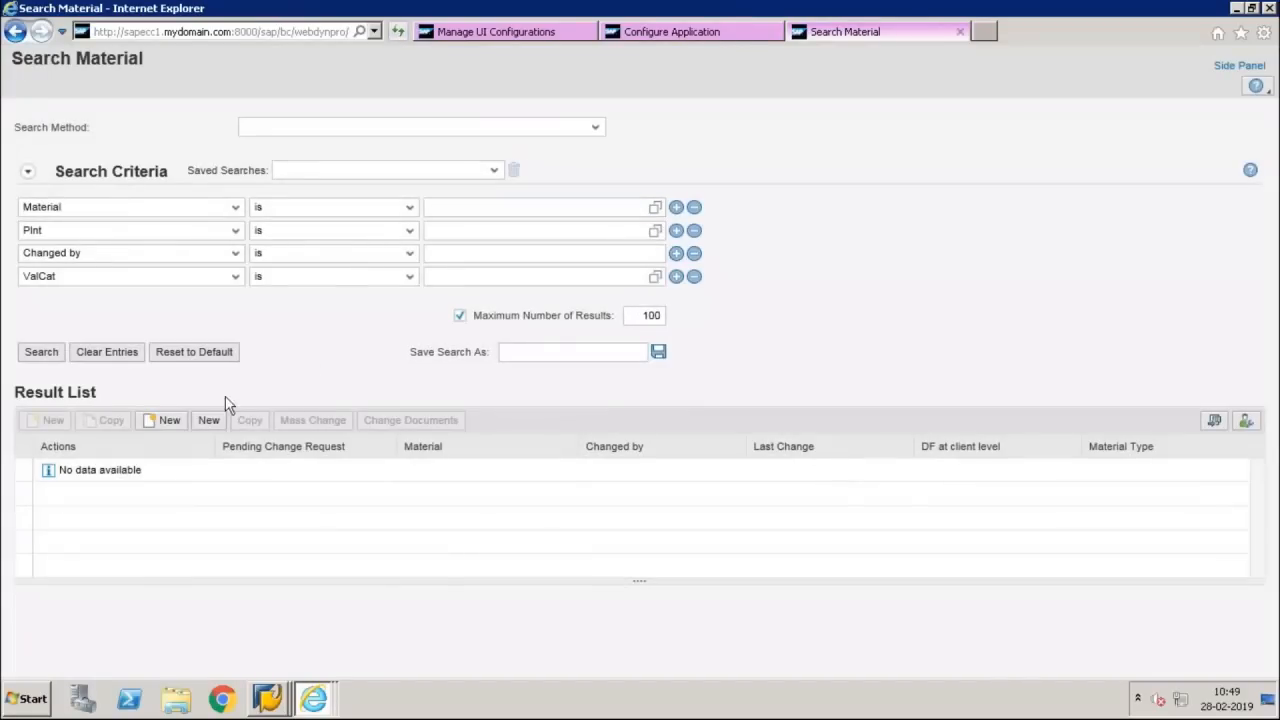
Start a new material from the YH Result List using the Material change request type
{"action": "left_click", "coordinate": [208, 420]}
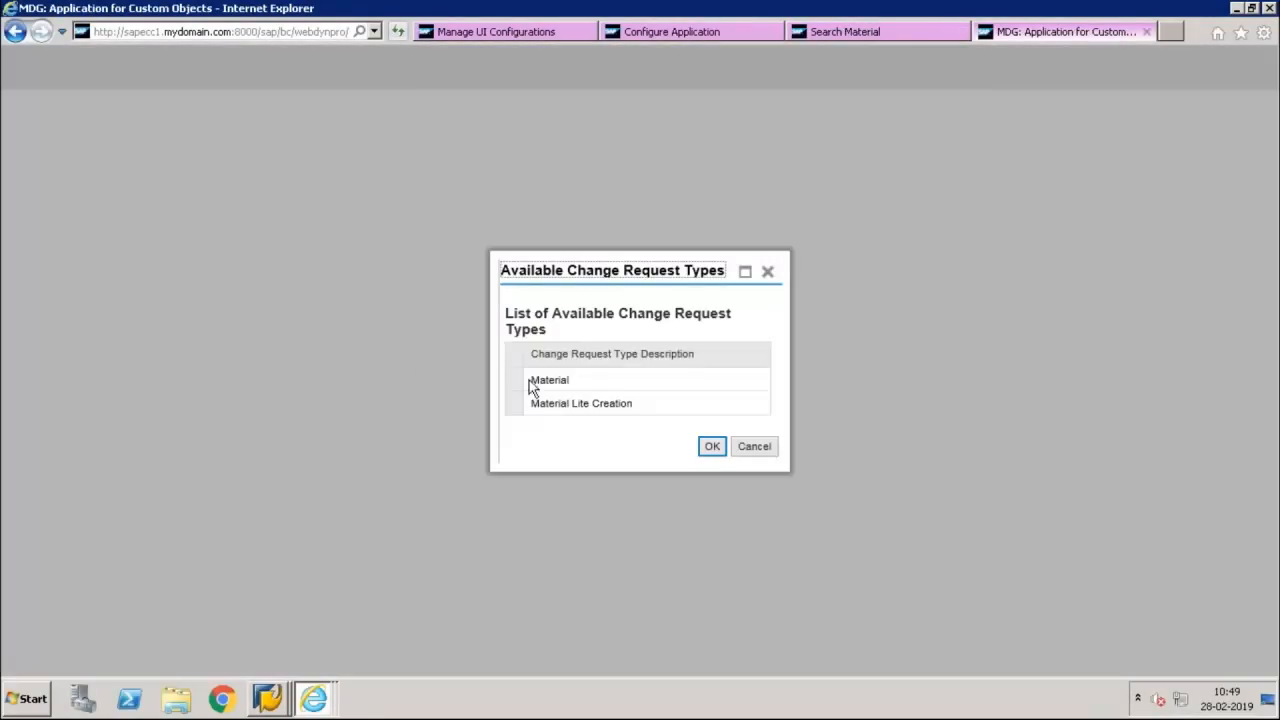
{"action": "left_click", "coordinate": [514, 382]}
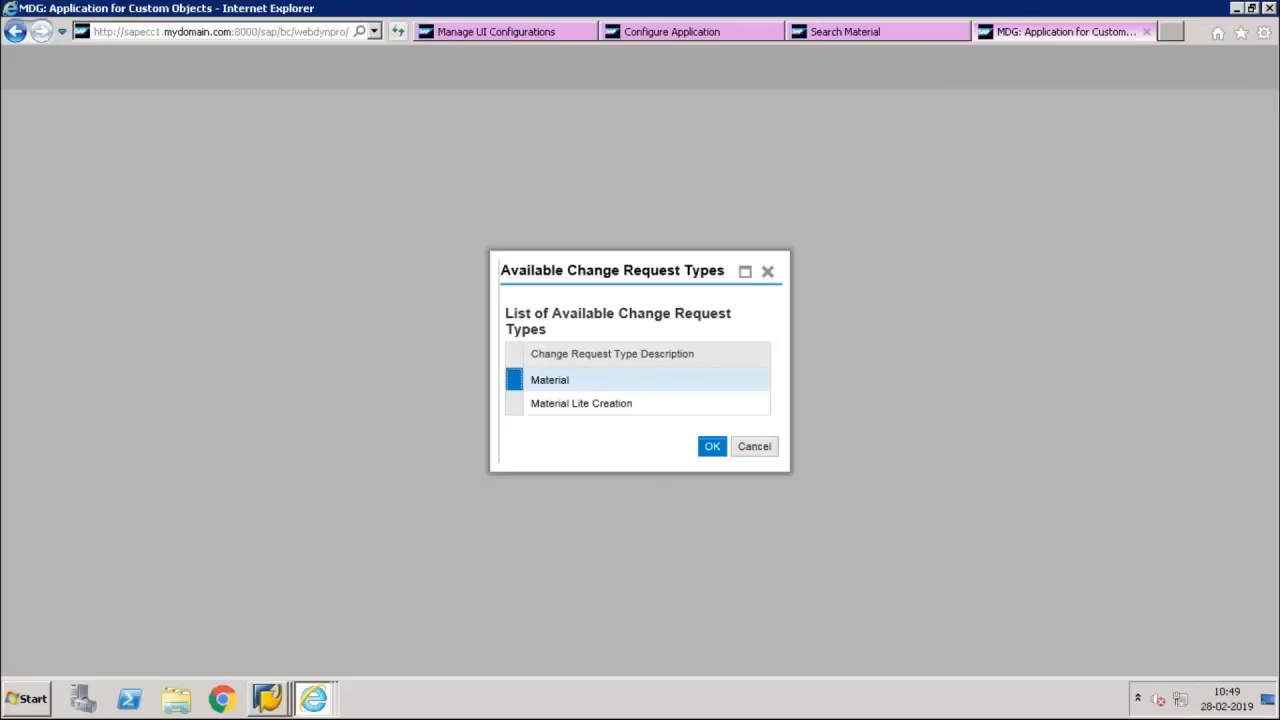
{"action": "left_click", "coordinate": [712, 447]}
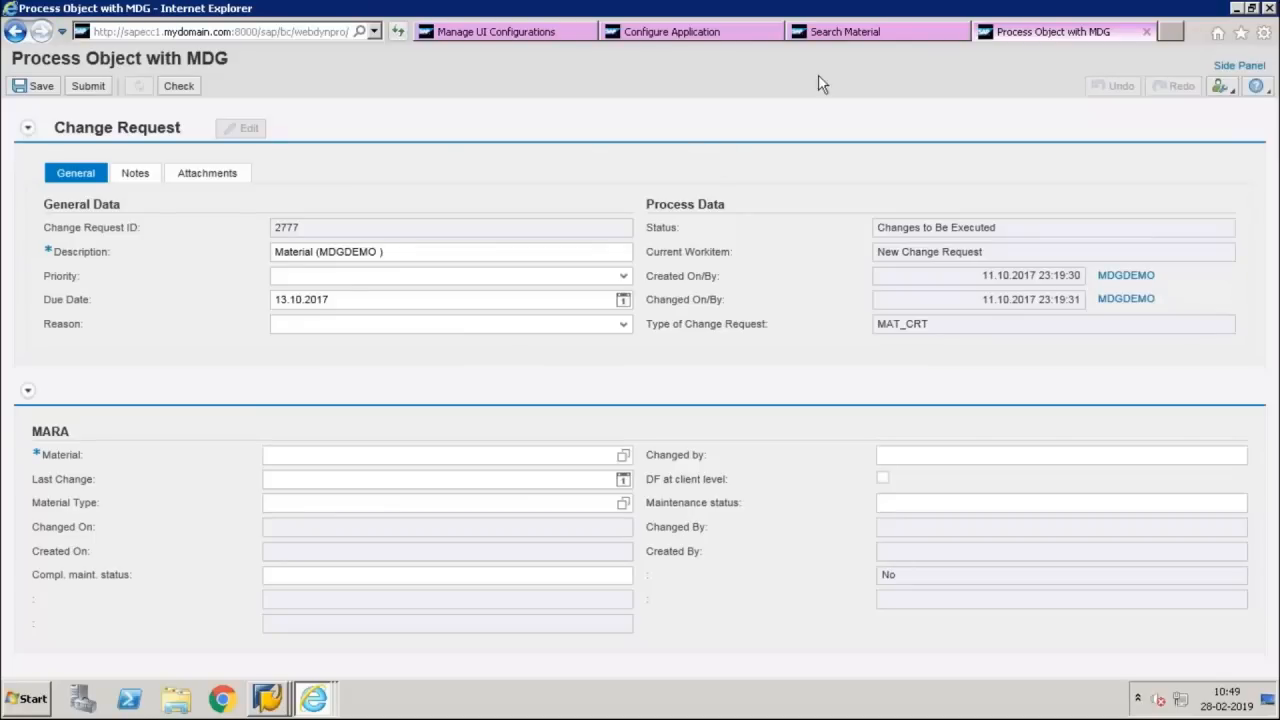
Return to the ZUSMD_YH_OVP_MARA_1 application configuration and open its OVP component configuration ZUSMD_YH_MARA_OVP_1
{"action": "left_click", "coordinate": [888, 28]}
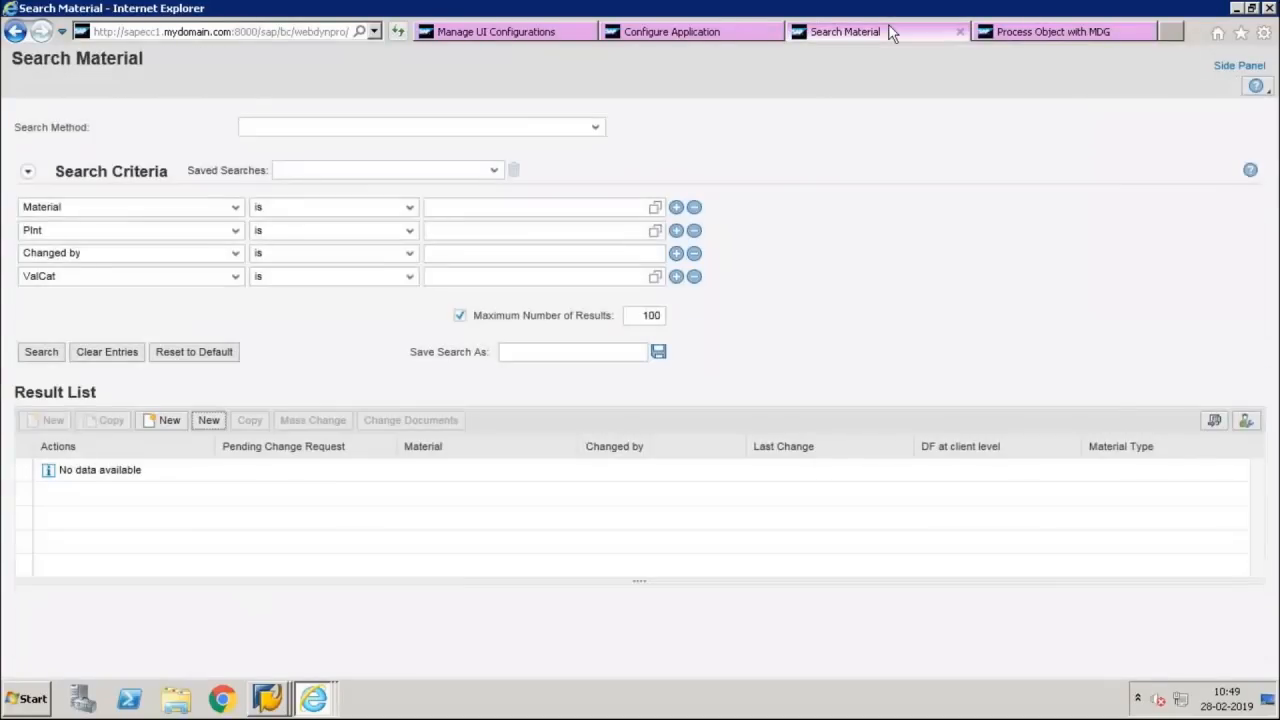
{"action": "left_click", "coordinate": [663, 33]}
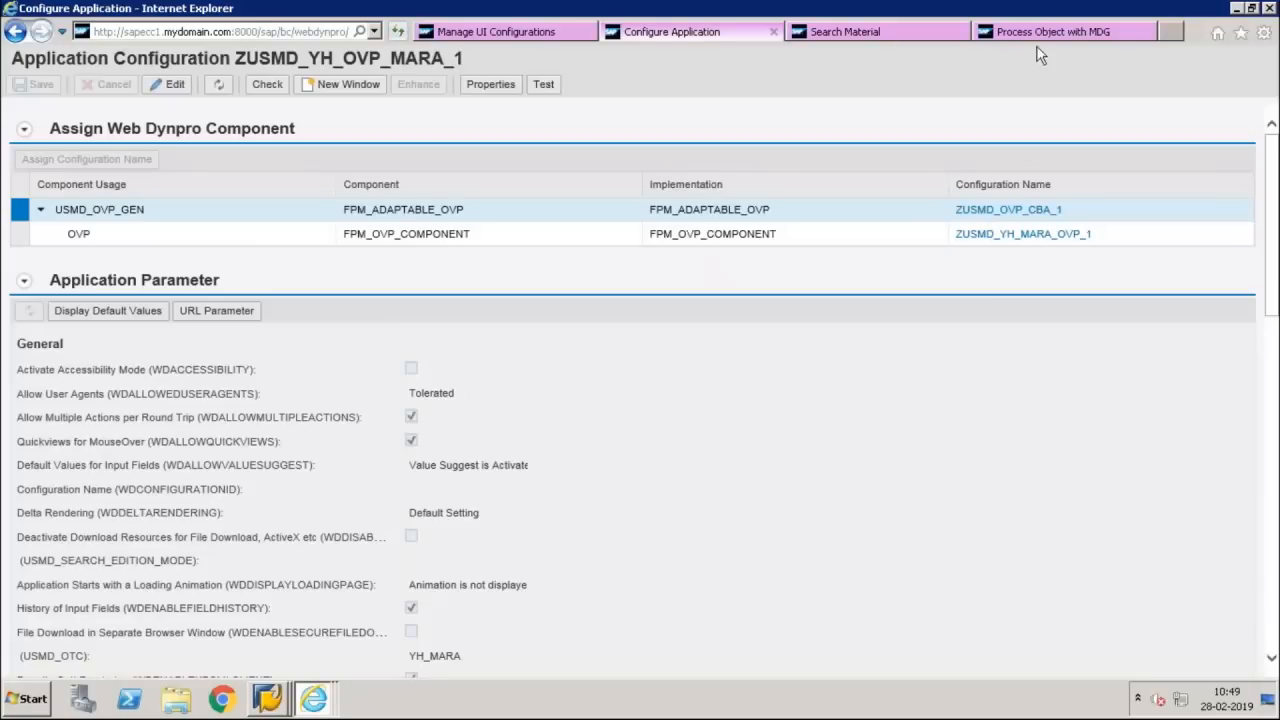
{"action": "left_click", "coordinate": [1011, 240]}
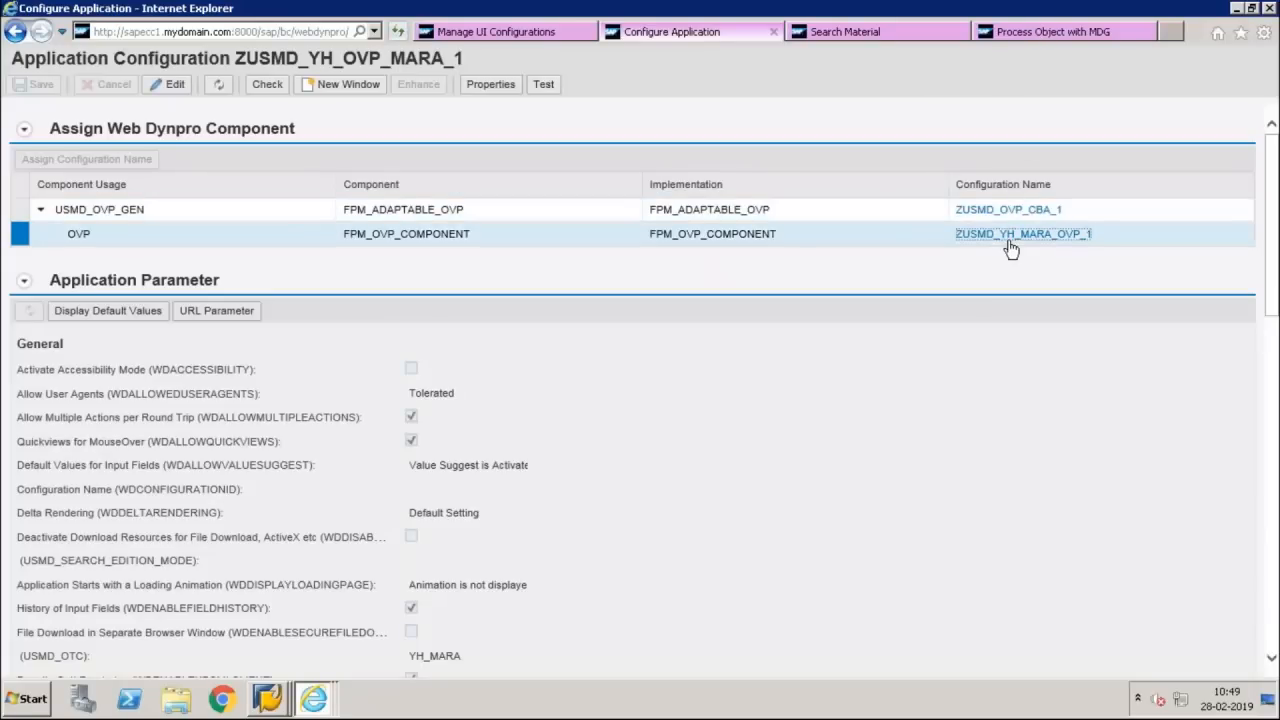
{"action": "left_click", "coordinate": [1012, 240]}
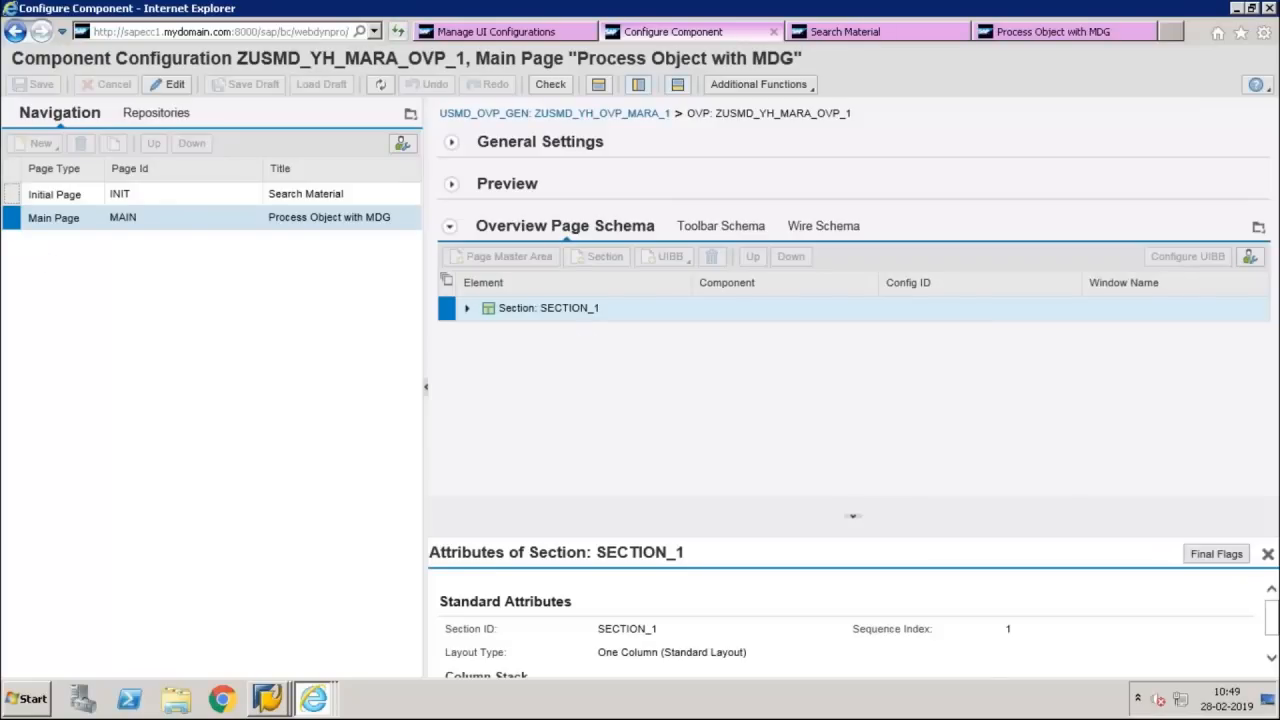
Open the configuration of the Initial Page's FPM_SEARCH_UIBB, examine its feeder class parameters, and close them without changes
{"action": "left_click", "coordinate": [12, 194]}
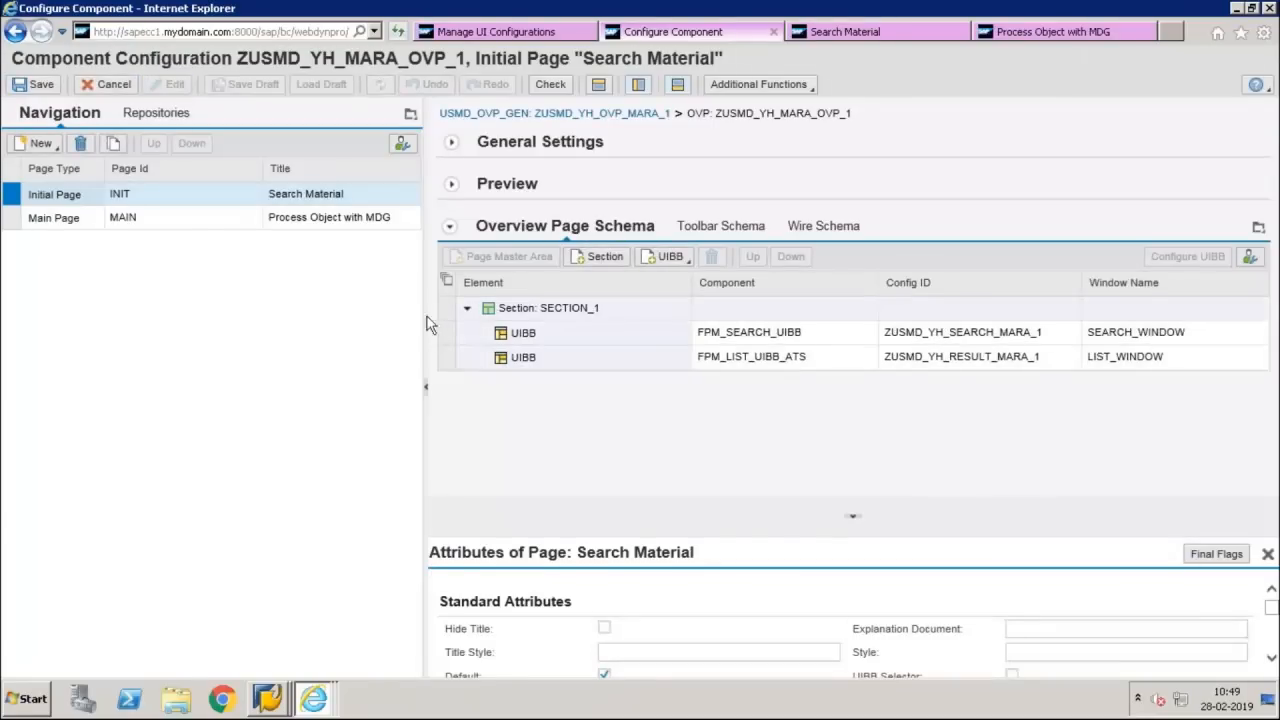
{"action": "left_click", "coordinate": [447, 332]}
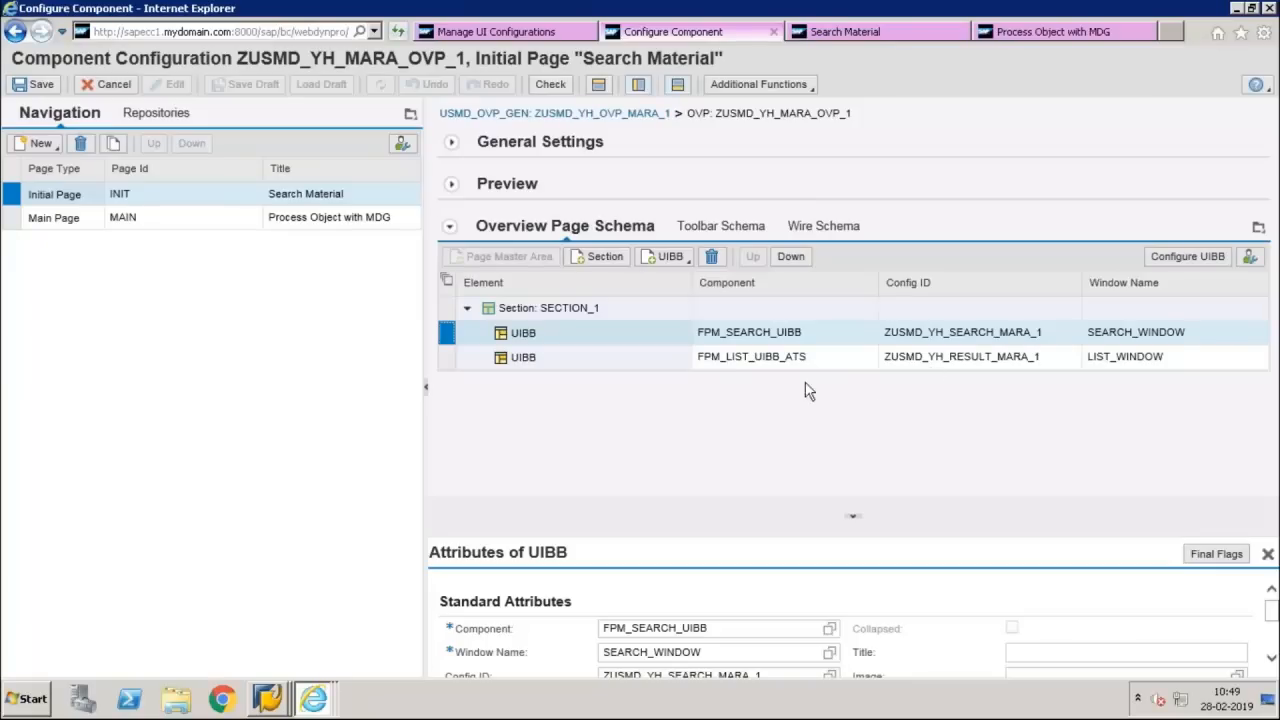
{"action": "left_click", "coordinate": [1187, 256]}
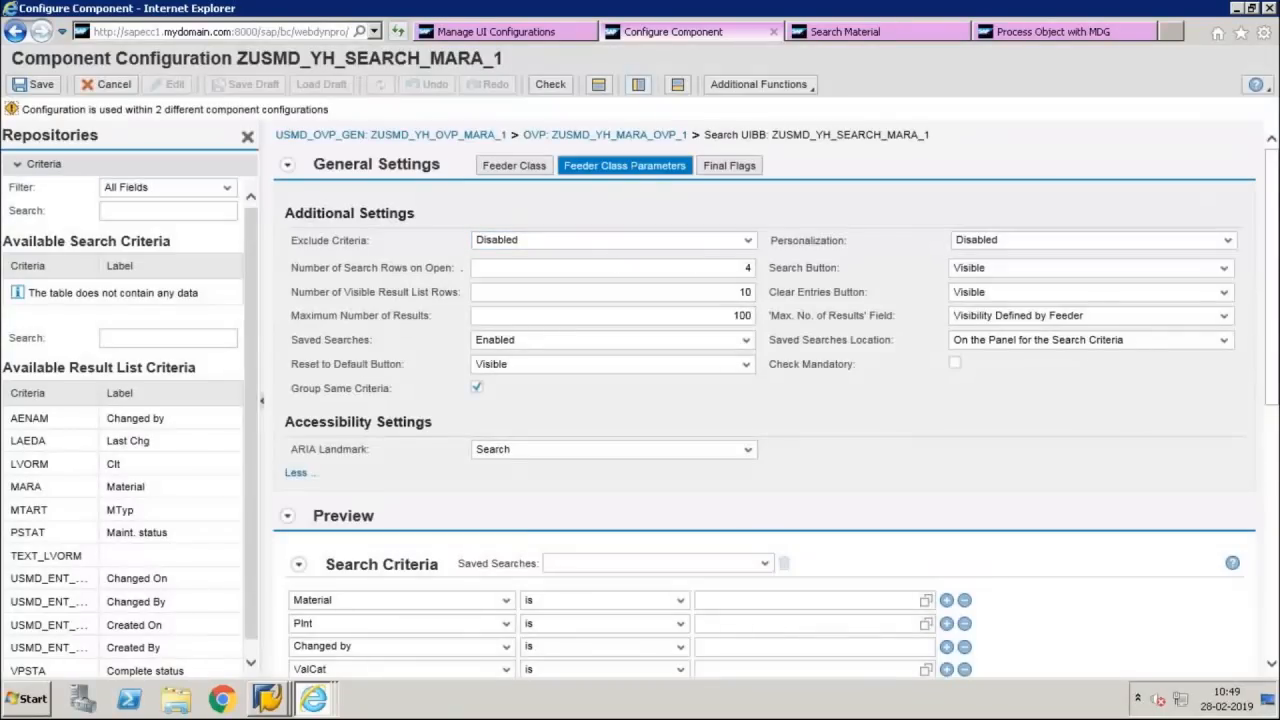
{"action": "left_click", "coordinate": [624, 166]}
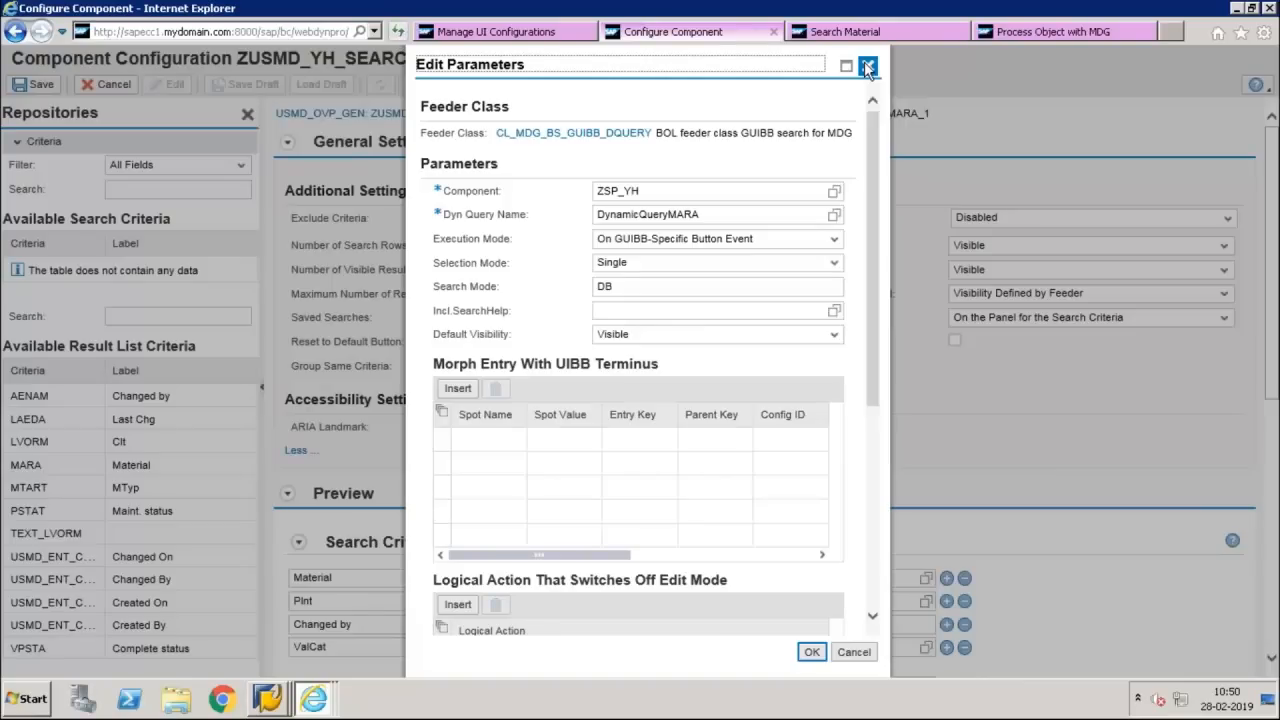
{"action": "left_click", "coordinate": [867, 67]}
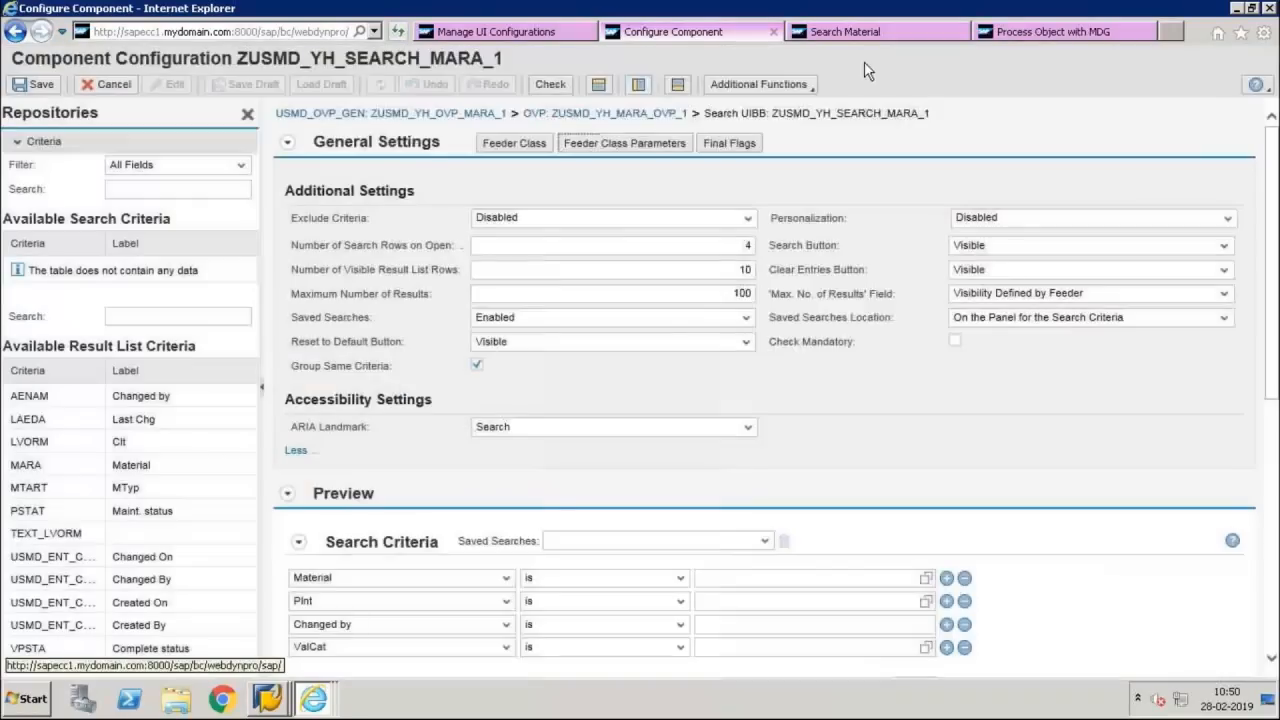
Open the configuration of the Initial Page's FPM_LIST_UIBB_ATS in ZUSMD_YH_MARA_OVP_1, examine its feeder class parameters, and close them without changes
{"action": "left_click", "coordinate": [583, 116]}
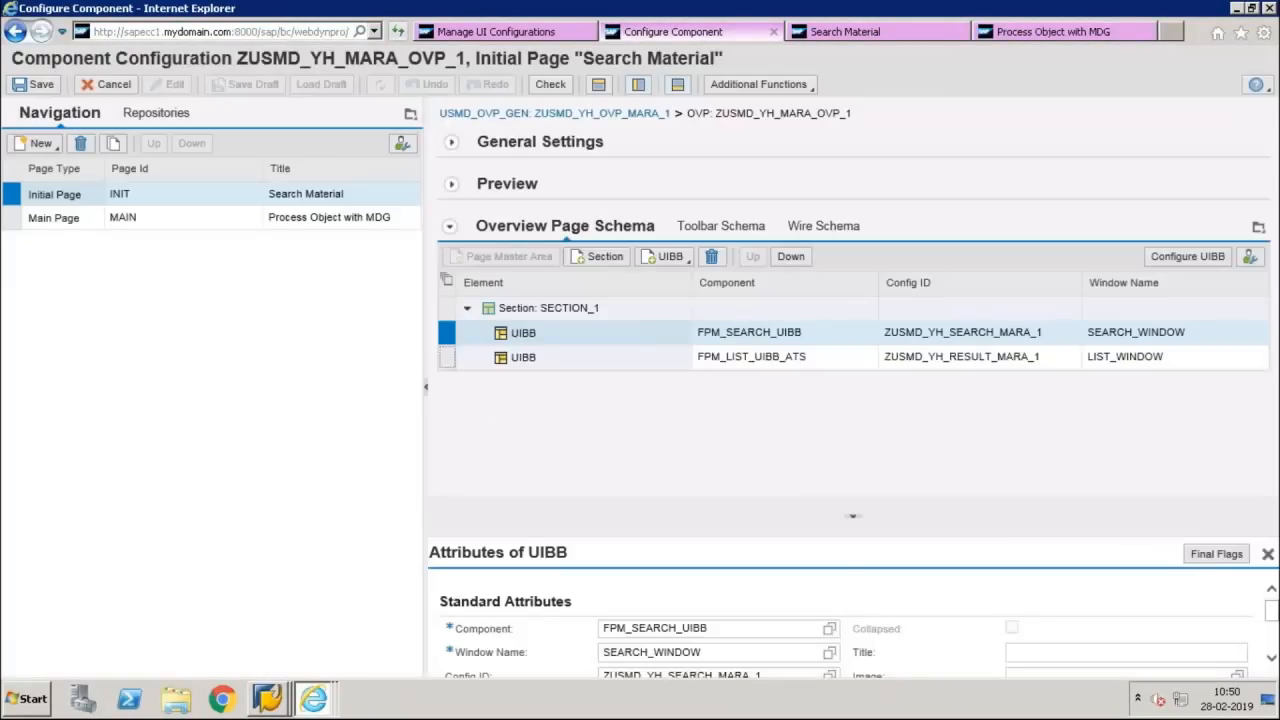
{"action": "left_click", "coordinate": [1161, 260]}
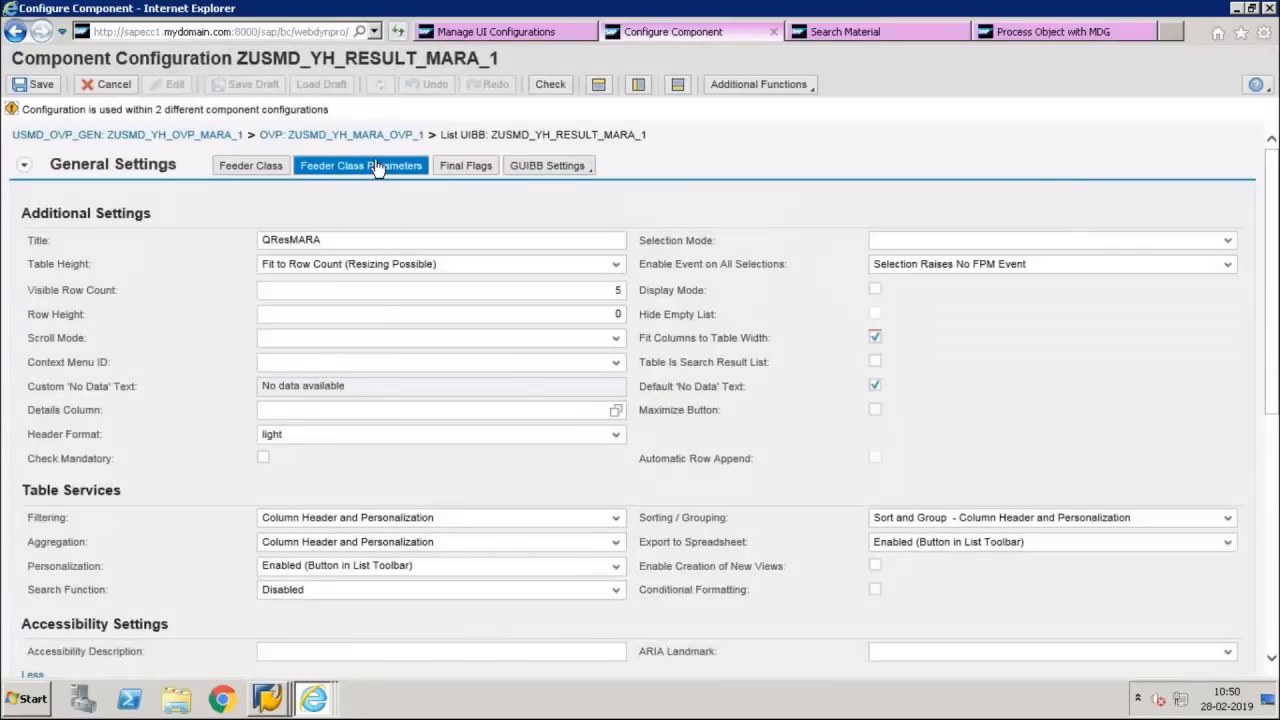
{"action": "left_click", "coordinate": [377, 168]}
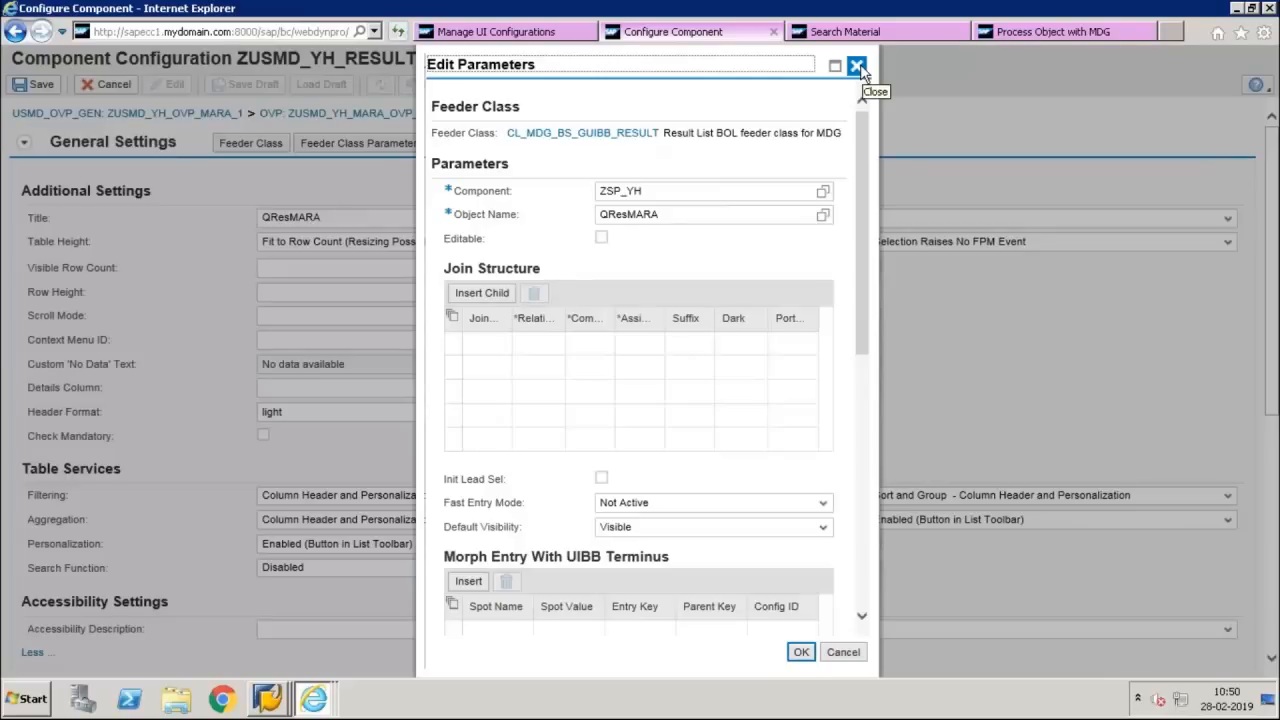
{"action": "left_click", "coordinate": [857, 66]}
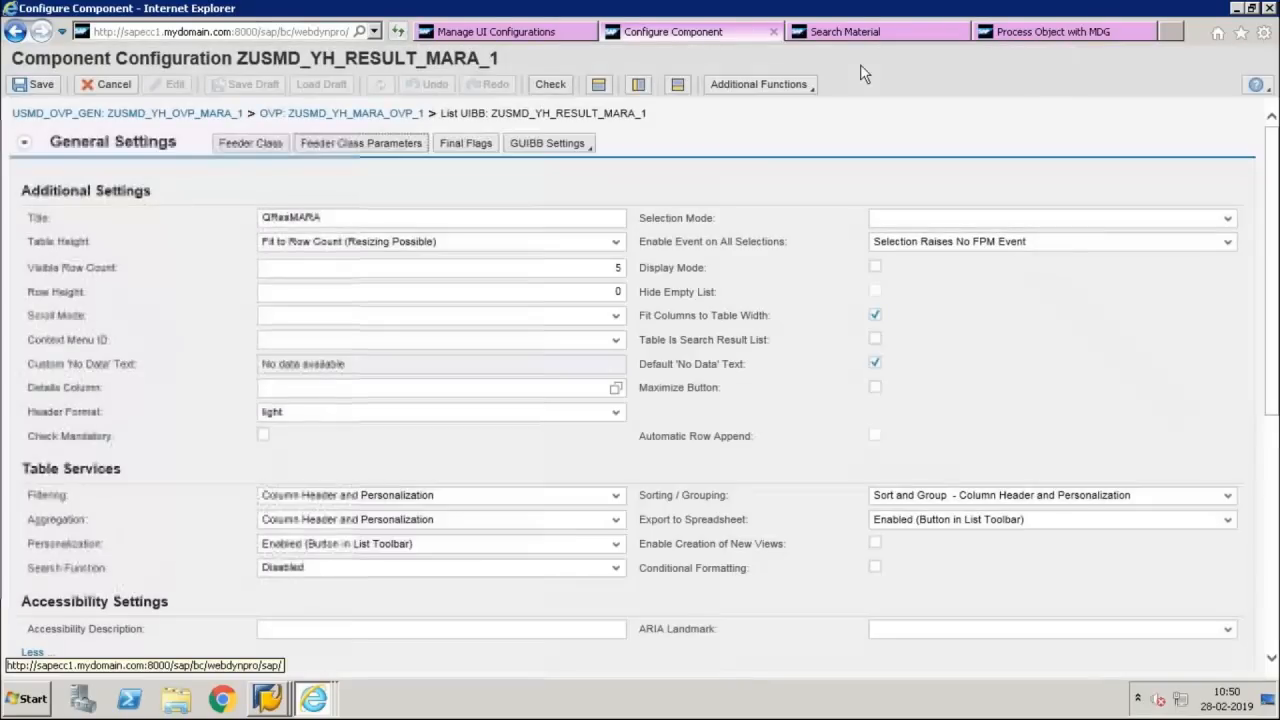
Open the configuration of the Main Page's form UIBB ZUSMD_YH_FORM_MARA_1, examine its feeder class parameters, and close them without changes
{"action": "left_click", "coordinate": [358, 114]}
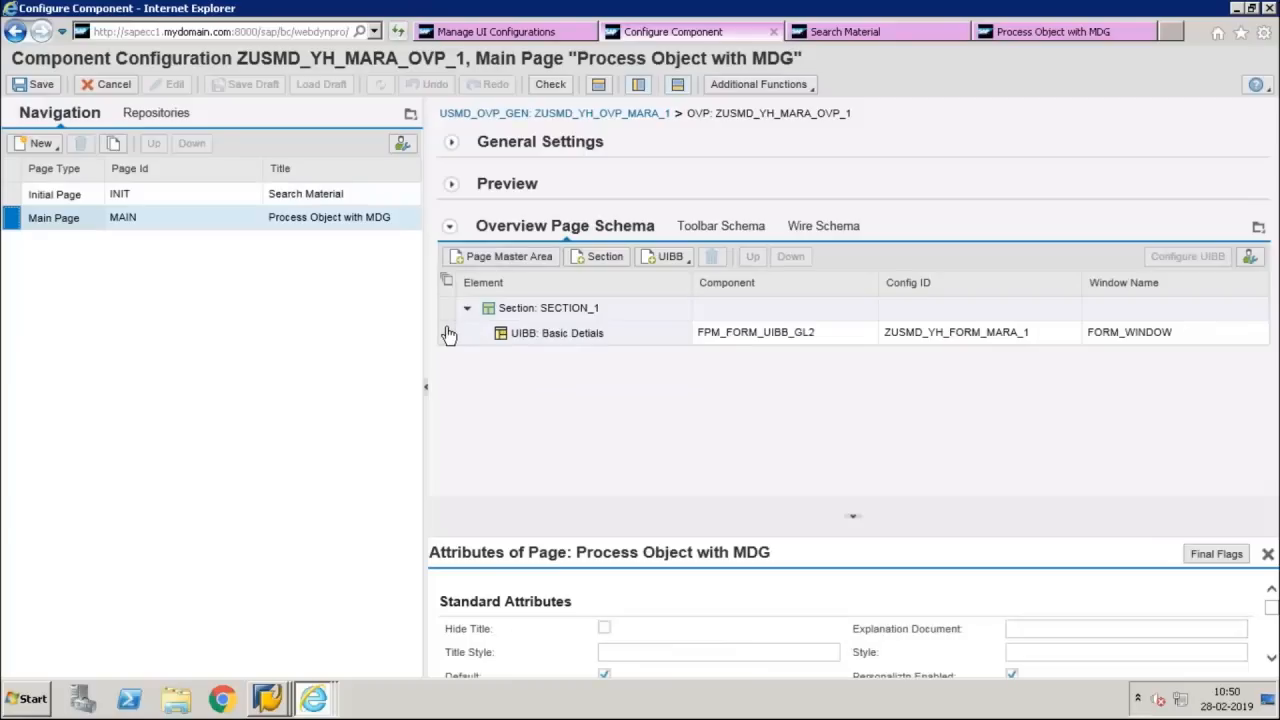
{"action": "left_click", "coordinate": [446, 332]}
{"action": "left_click", "coordinate": [1185, 257]}
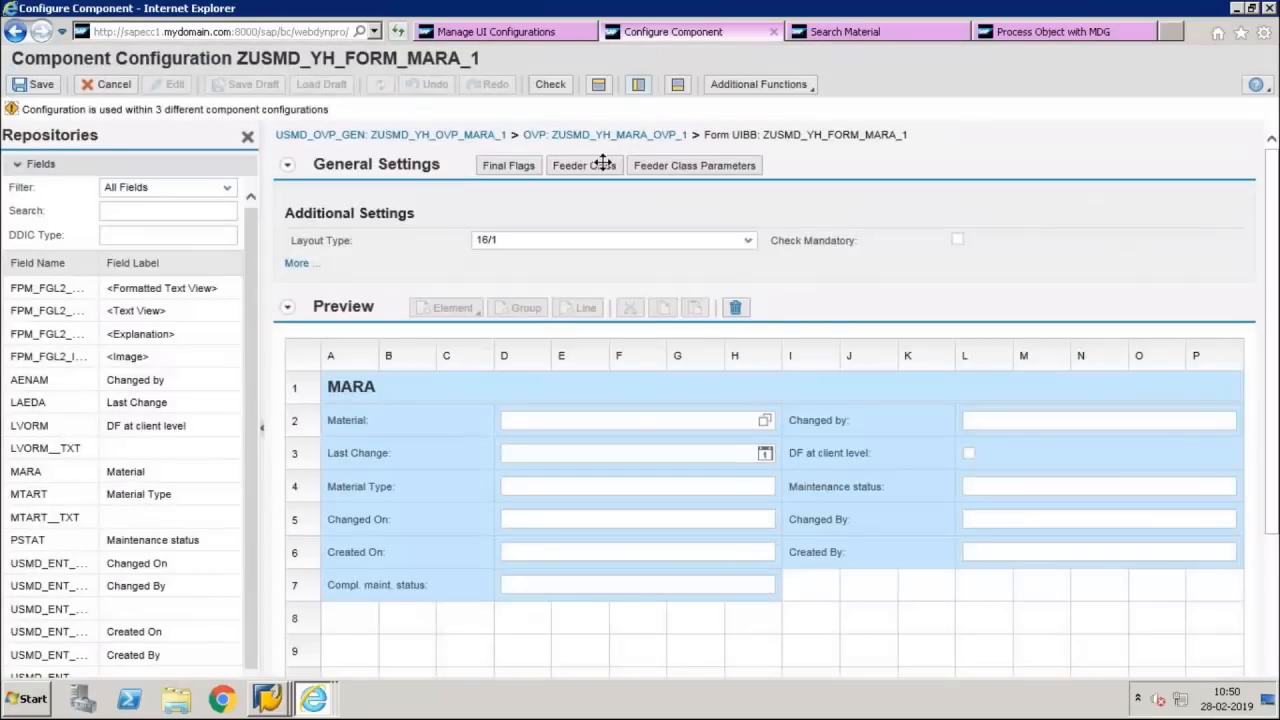
{"action": "left_click", "coordinate": [646, 168]}
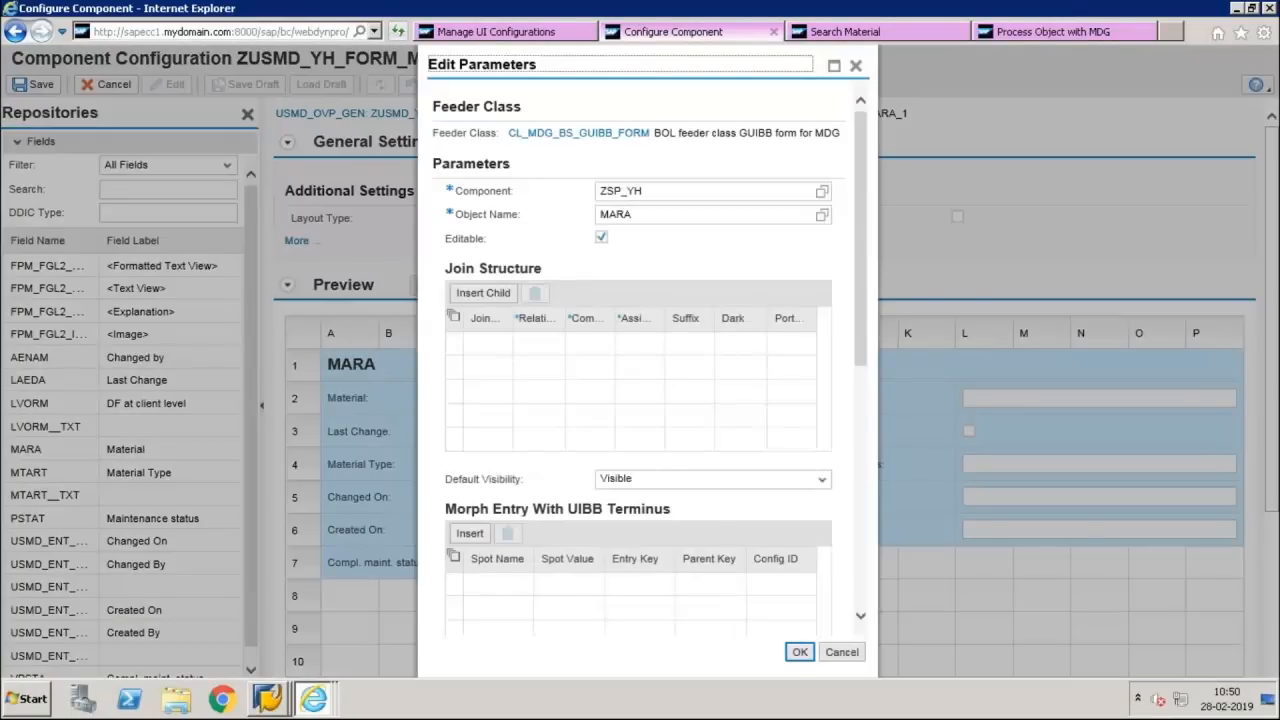
{"action": "left_click", "coordinate": [855, 67]}
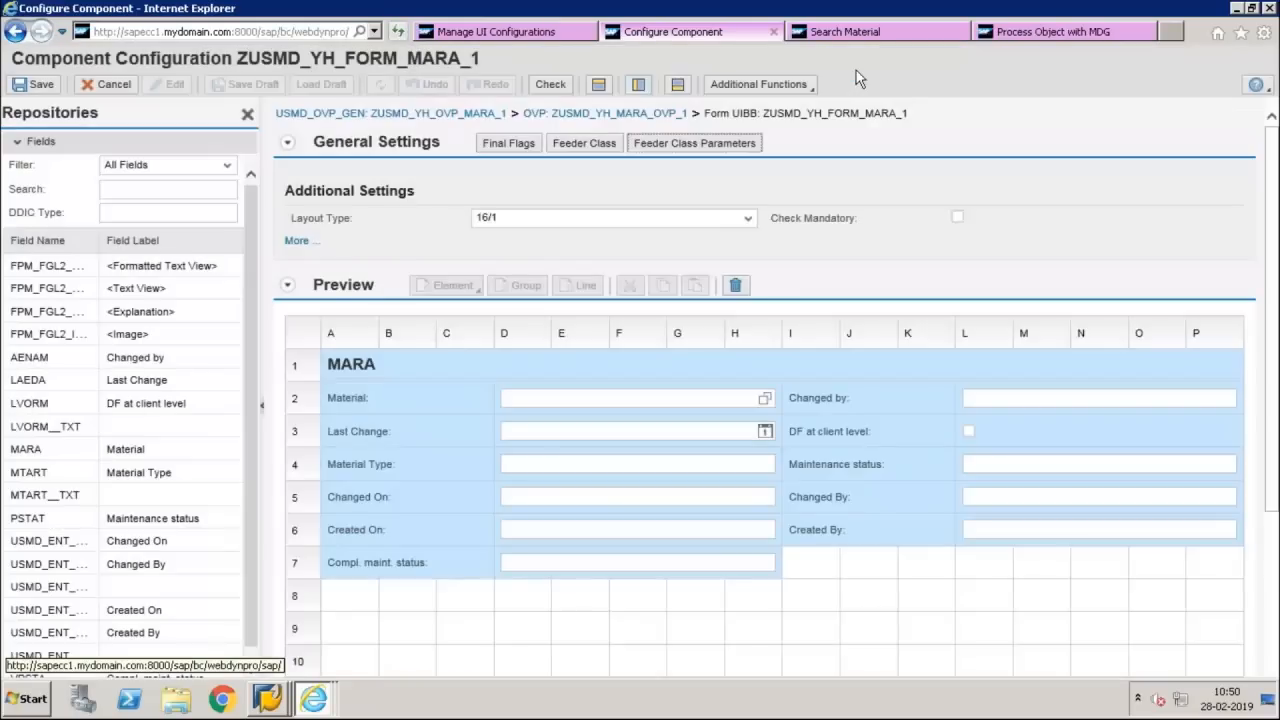
Close the YH test windows Process Object with MDG and Search Material, and return to the UI configurations list
{"action": "left_click", "coordinate": [844, 33]}
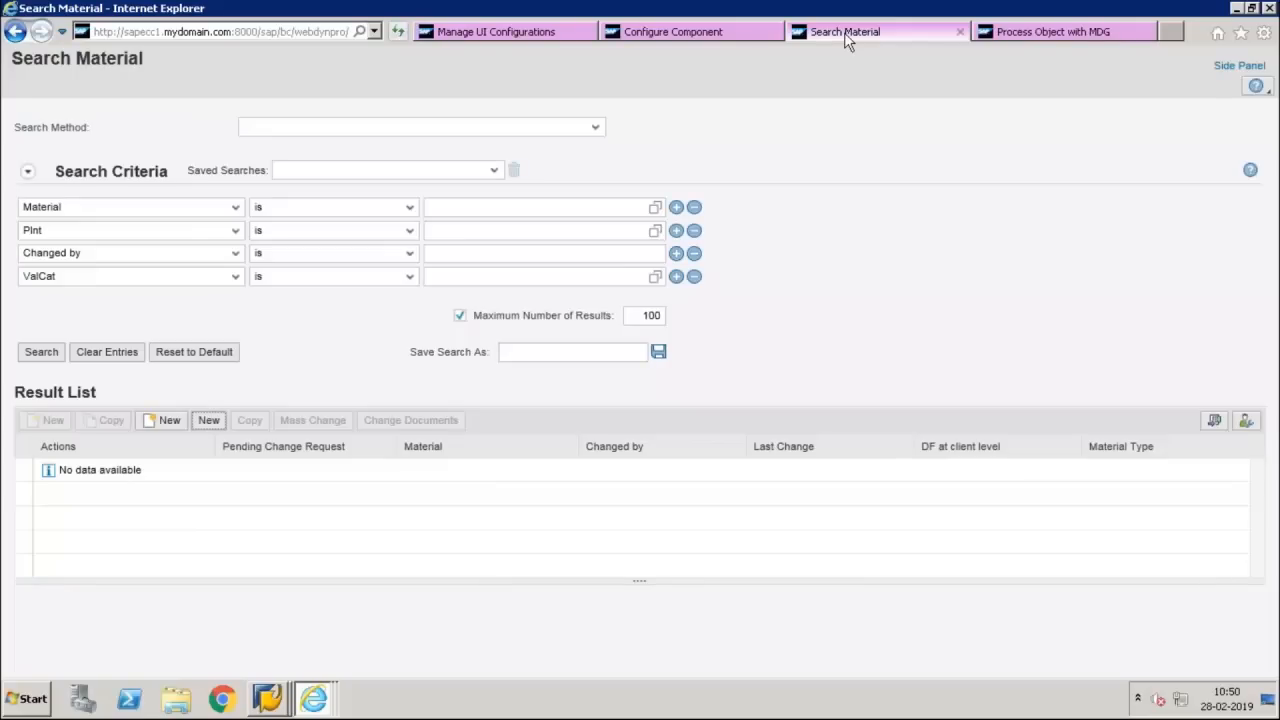
{"action": "left_click", "coordinate": [1005, 31]}
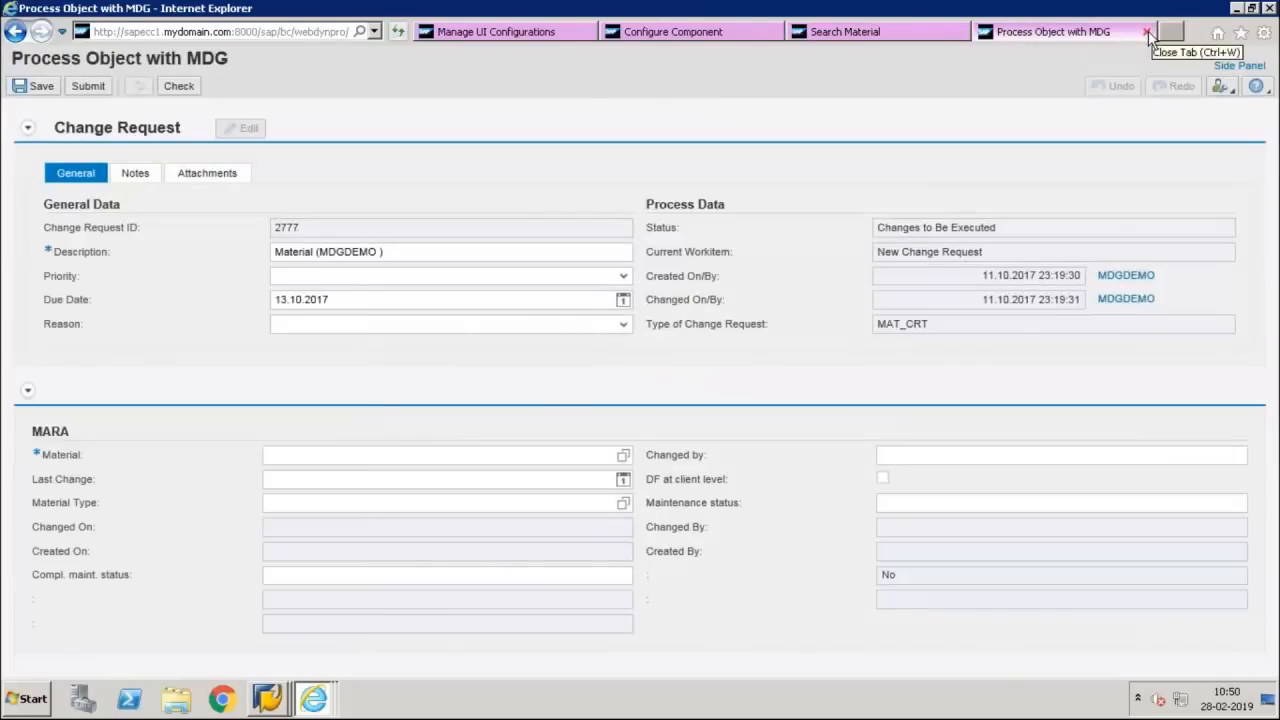
{"action": "left_click", "coordinate": [1147, 33]}
{"action": "left_click", "coordinate": [1148, 33]}
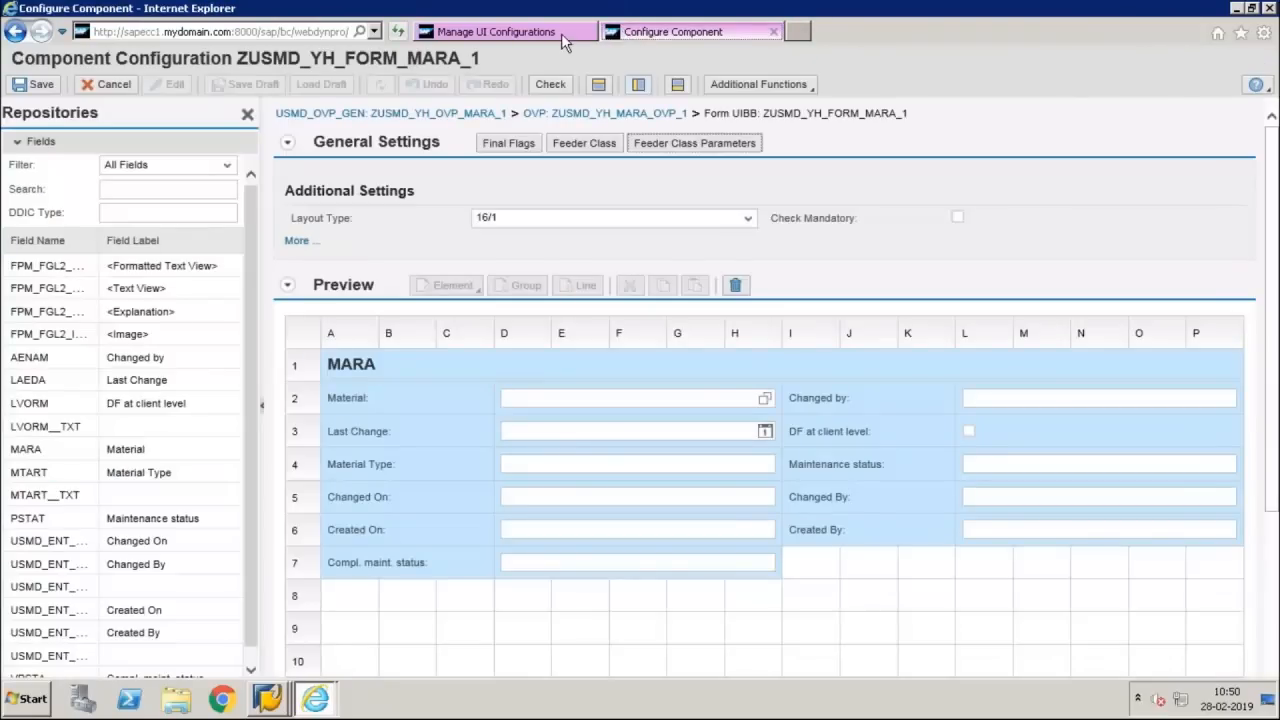
{"action": "left_click", "coordinate": [560, 33]}
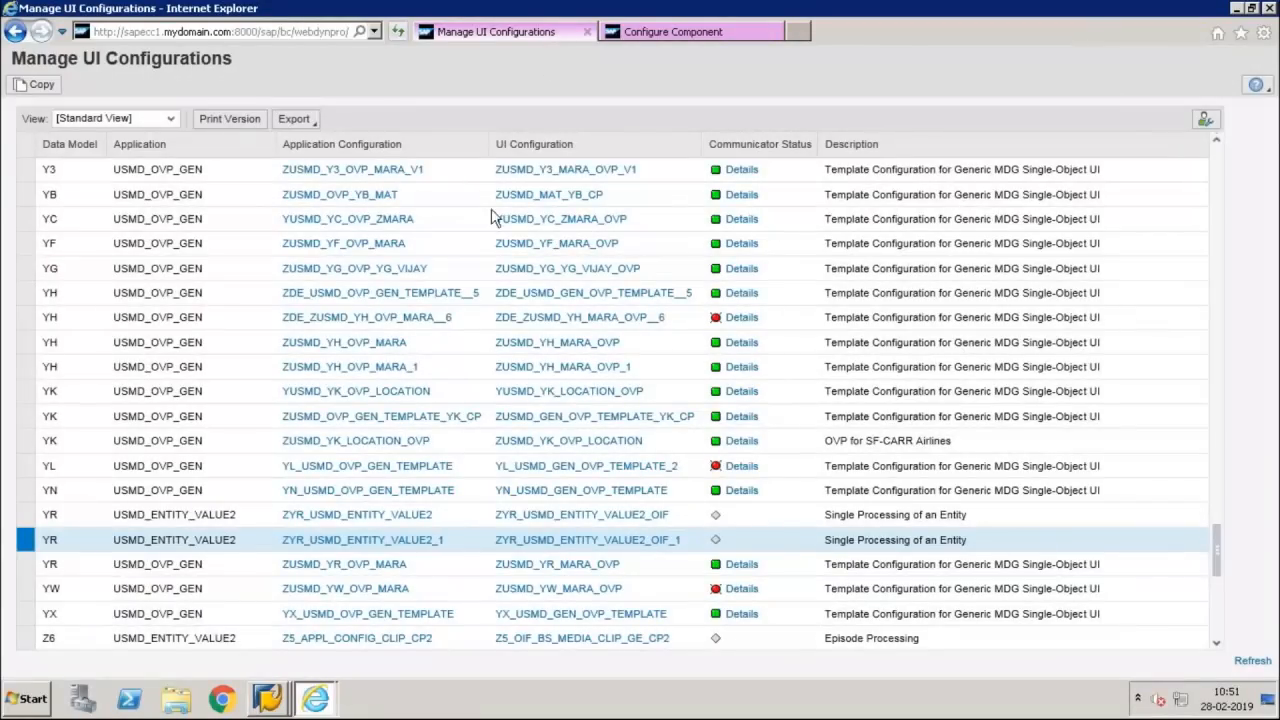
{"action": "left_click", "coordinate": [707, 33]}
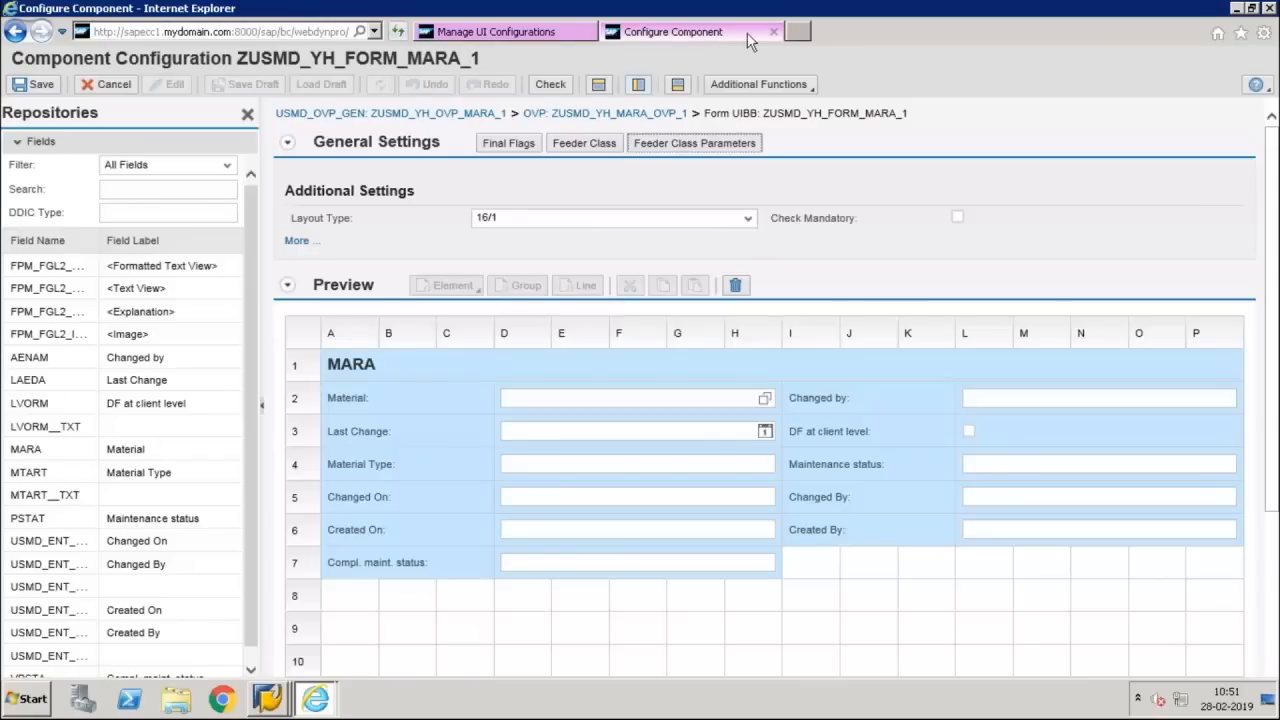
{"action": "left_click", "coordinate": [565, 30]}
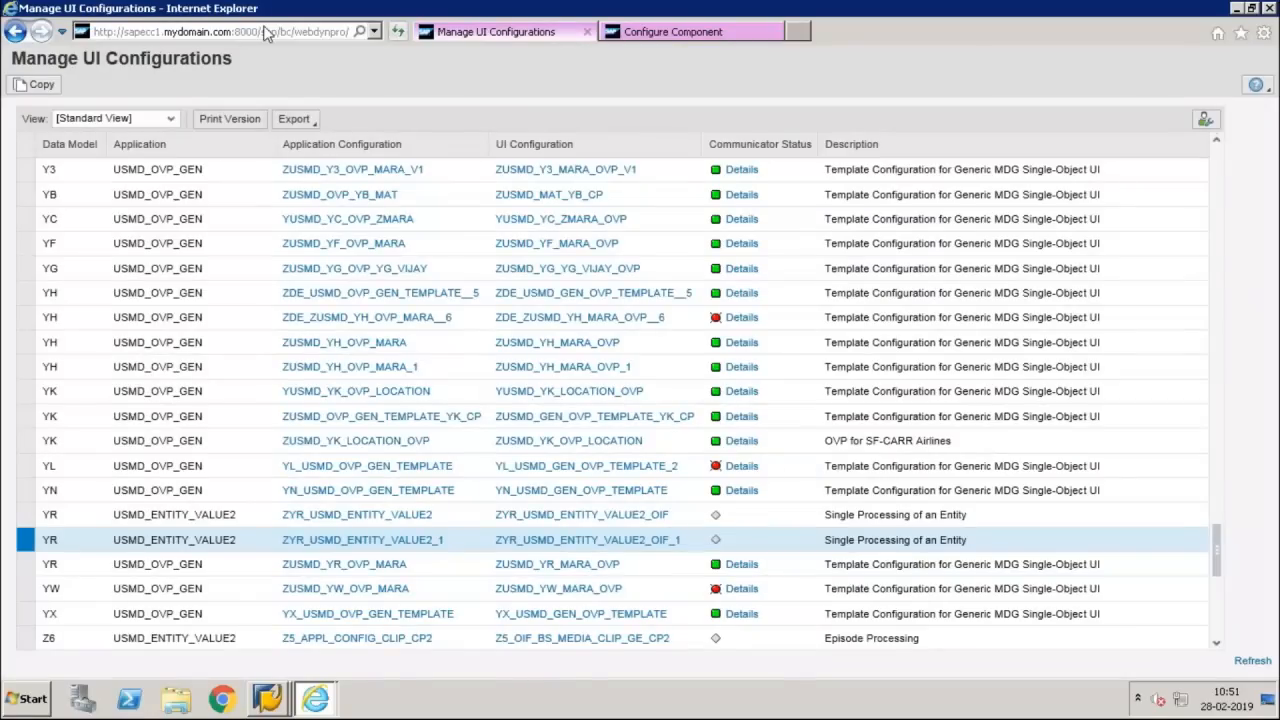
{"action": "mouse_move", "coordinate": [804, 10]}
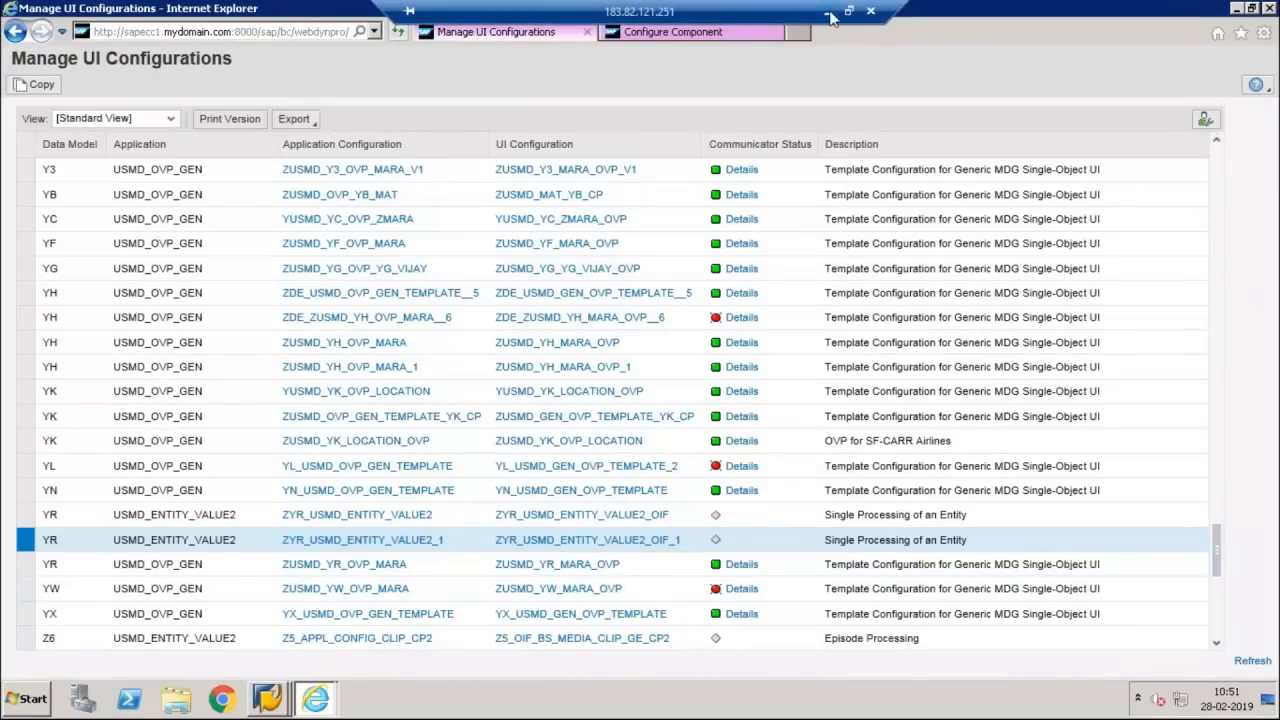
{"action": "left_click", "coordinate": [829, 13]}
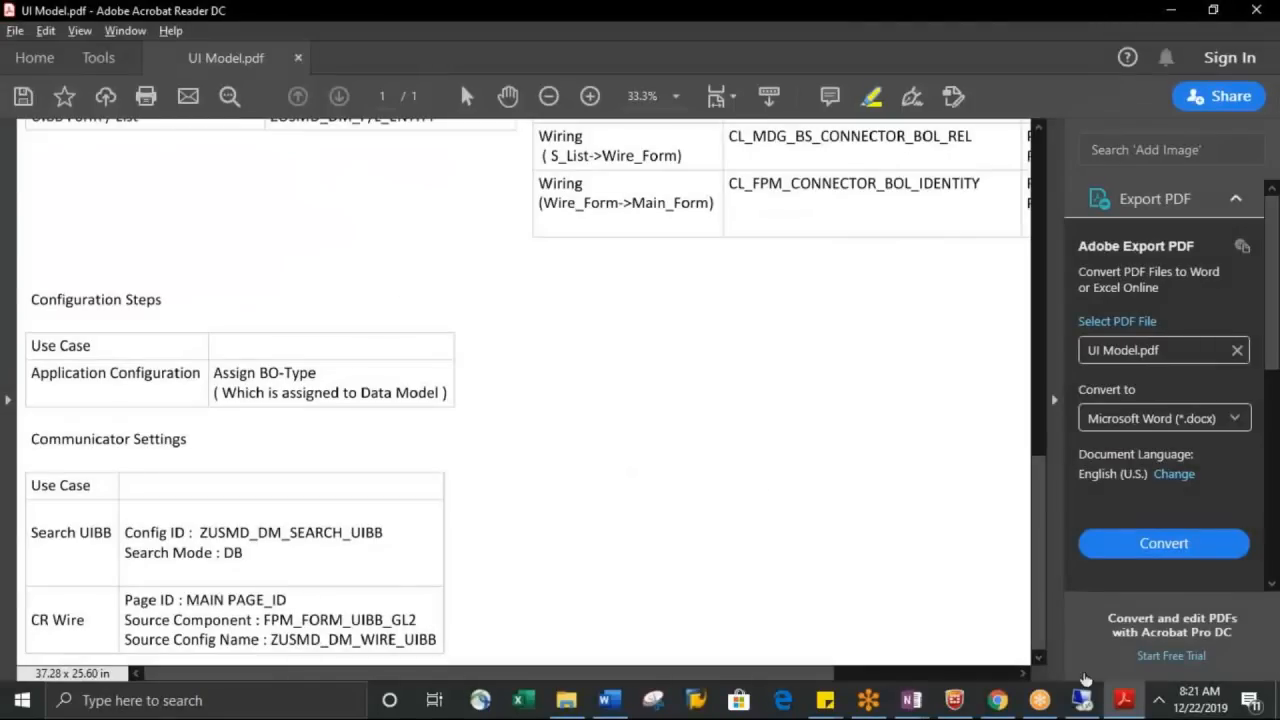
{"action": "mouse_move", "coordinate": [1089, 712]}
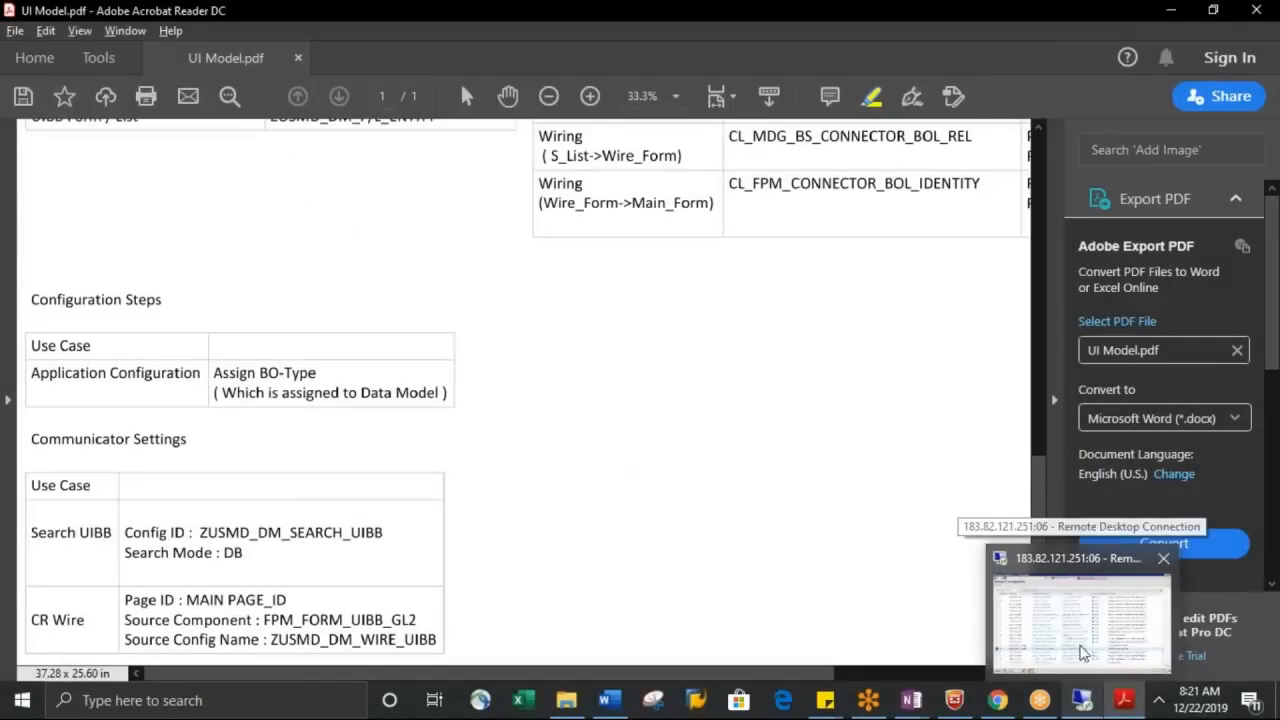
{"action": "left_click", "coordinate": [1083, 650]}
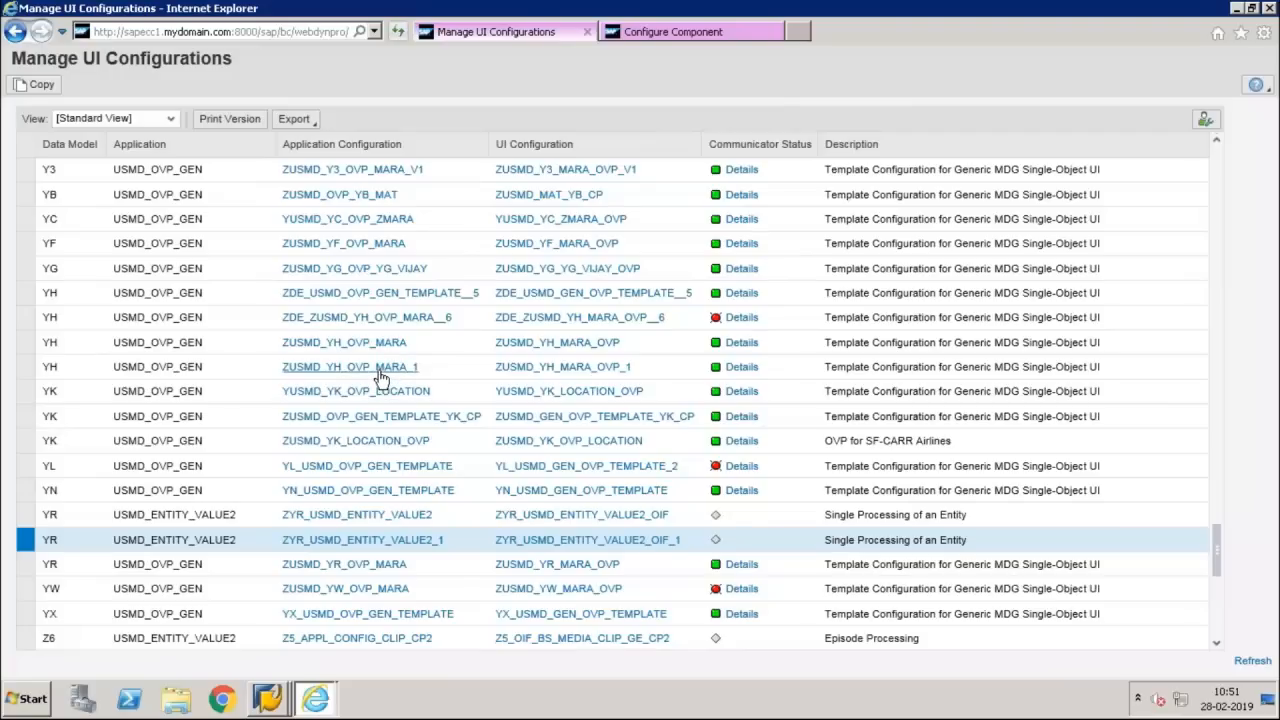
Open the data model Y3 application configuration ZUSMD_Y3_OVP_MARA_V1 in display mode and go to its OVP component configuration ZUSMD_Y3_MARA_OVP_V1
{"action": "left_click", "coordinate": [24, 392]}
{"action": "left_click", "coordinate": [409, 172]}
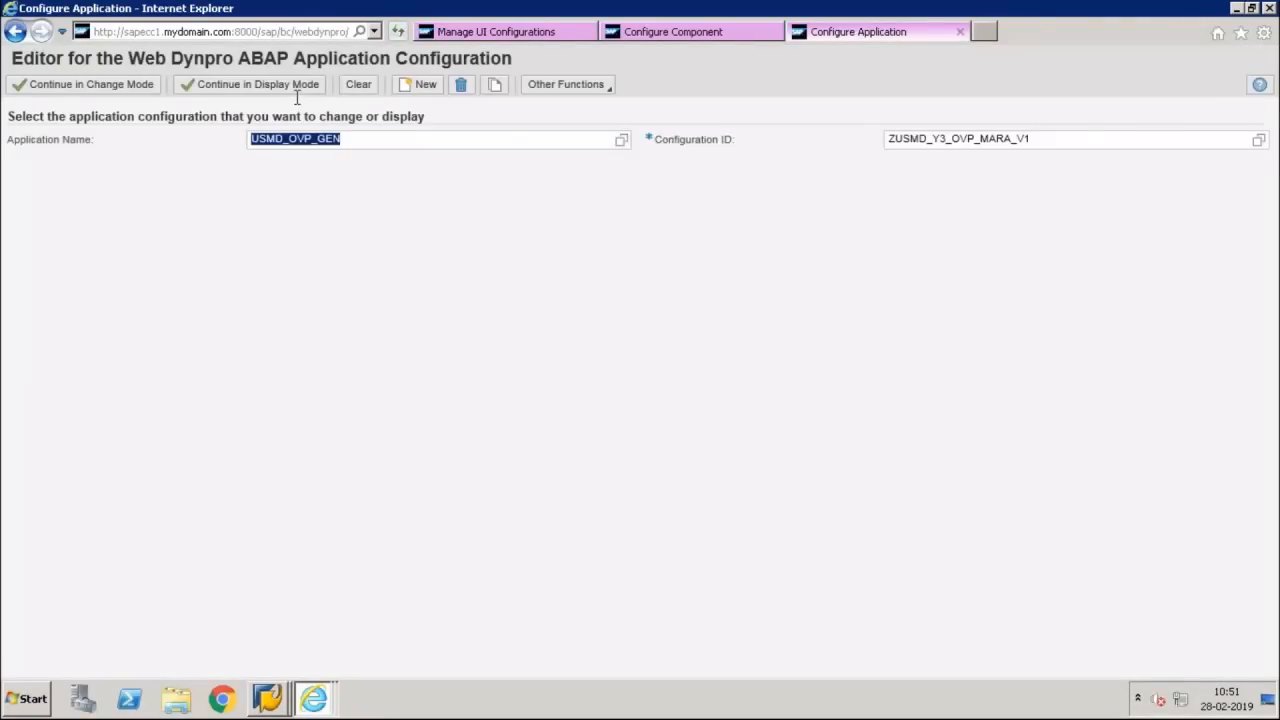
{"action": "left_click", "coordinate": [305, 88]}
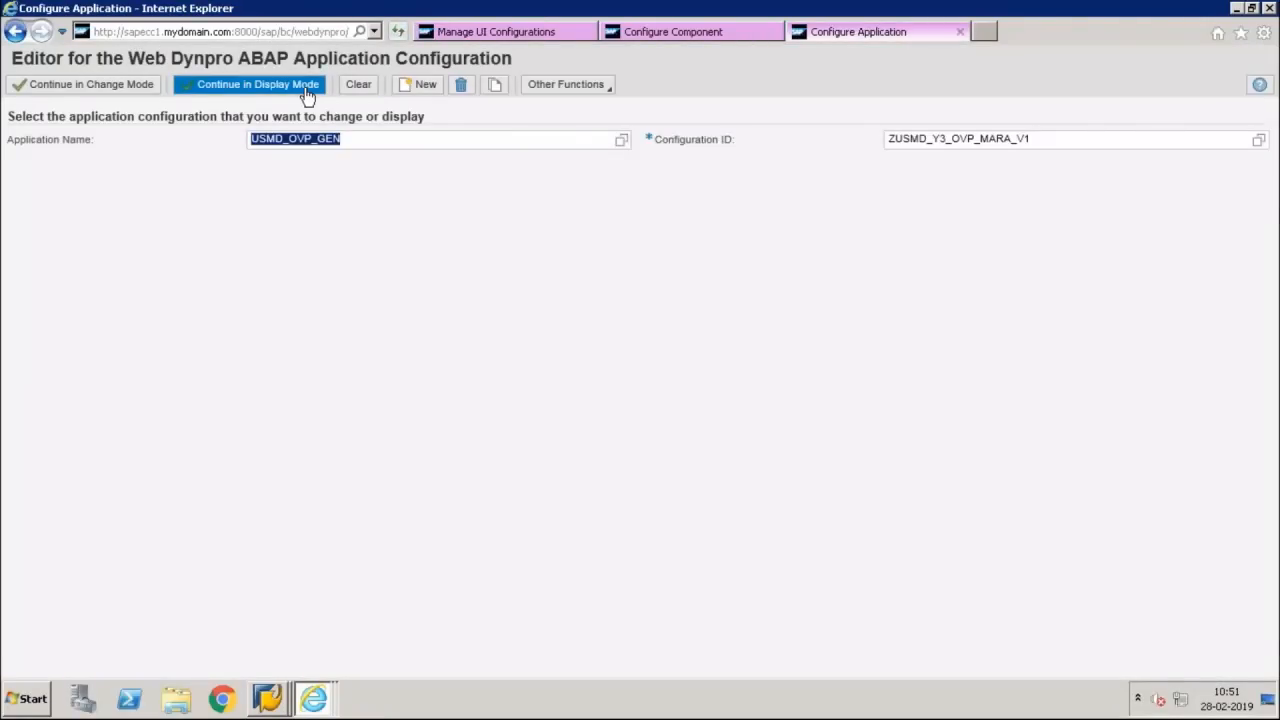
{"action": "left_click", "coordinate": [1004, 238]}
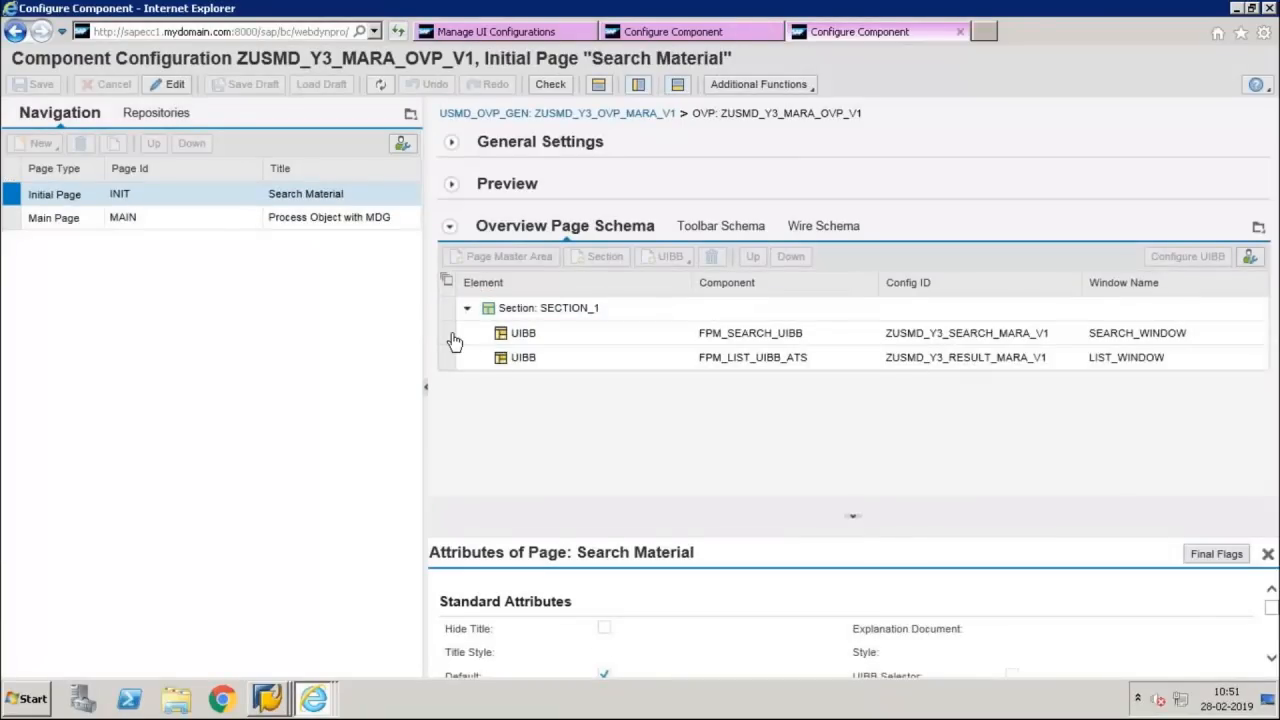
Open the configuration of the Y3 Initial Page's FPM_SEARCH_UIBB and examine its feeder class parameters
{"action": "left_click", "coordinate": [450, 335]}
{"action": "left_click", "coordinate": [1187, 256]}
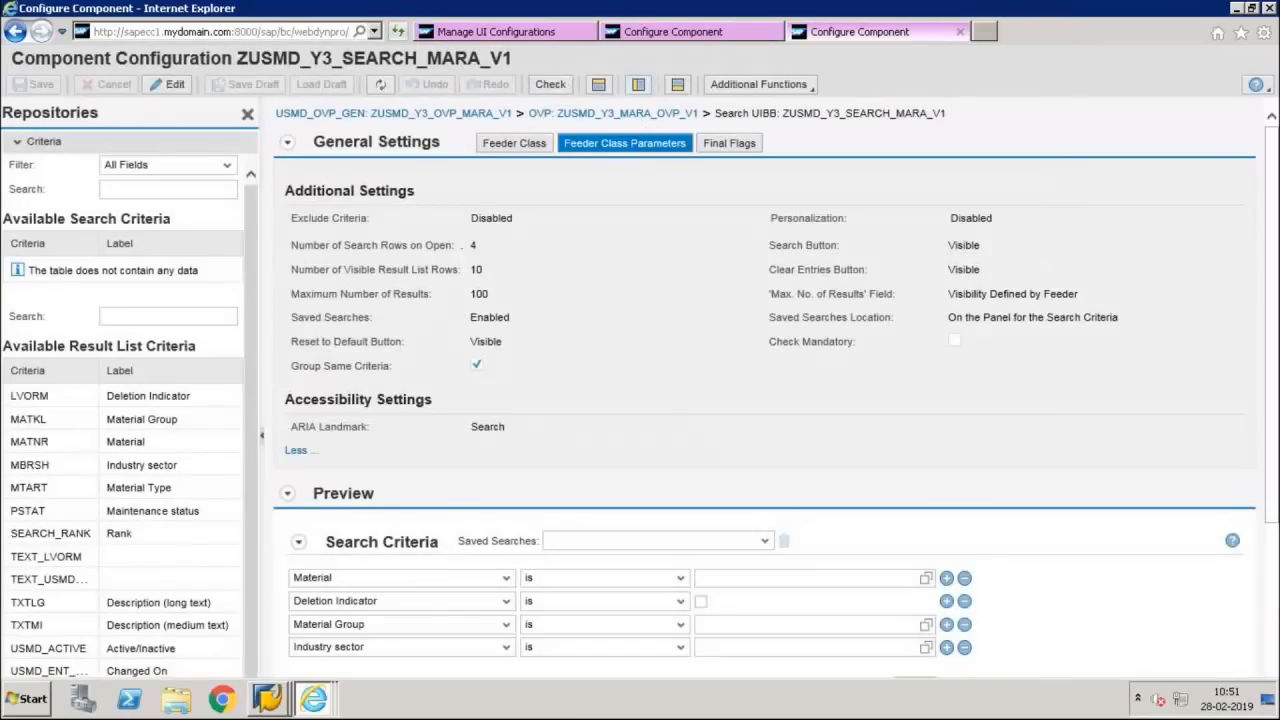
{"action": "left_click", "coordinate": [624, 143]}
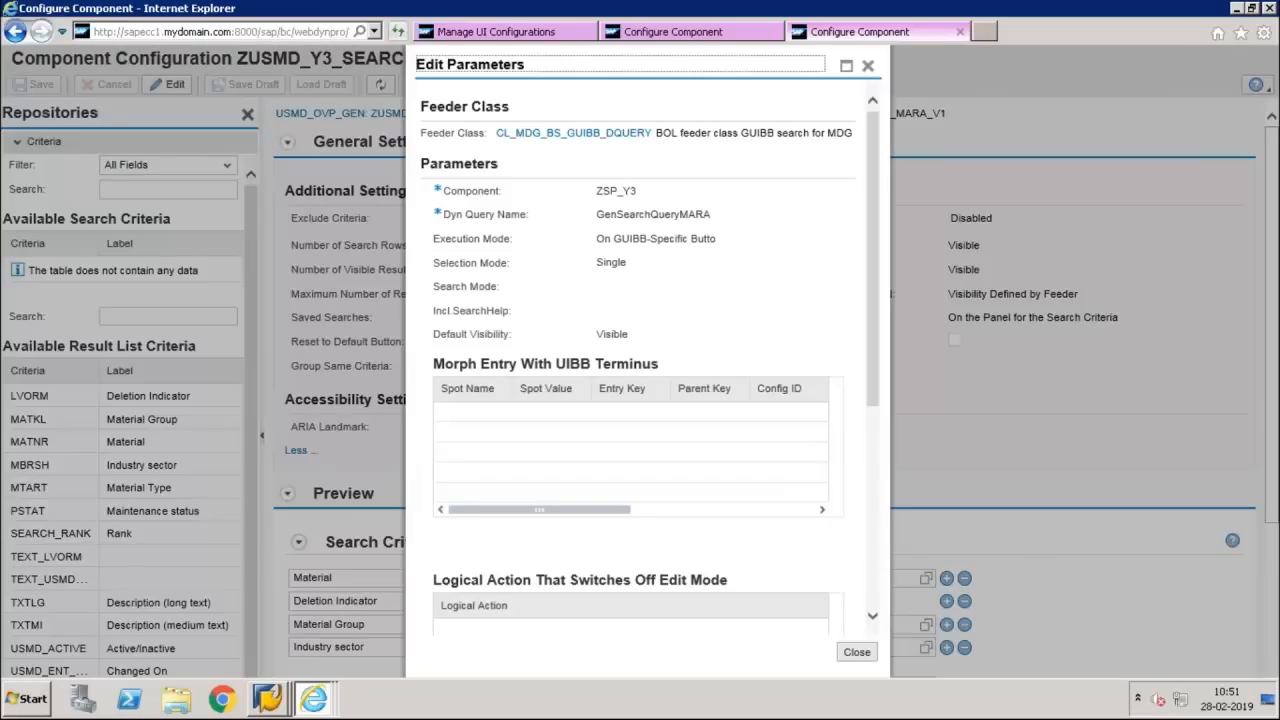
{"action": "left_click", "coordinate": [869, 67]}
Switch ZUSMD_Y3_SEARCH_MARA_V1 to edit mode and set the feeder class parameter Dyn Query Name to DynamicQueryMARA
{"action": "left_click", "coordinate": [181, 90]}
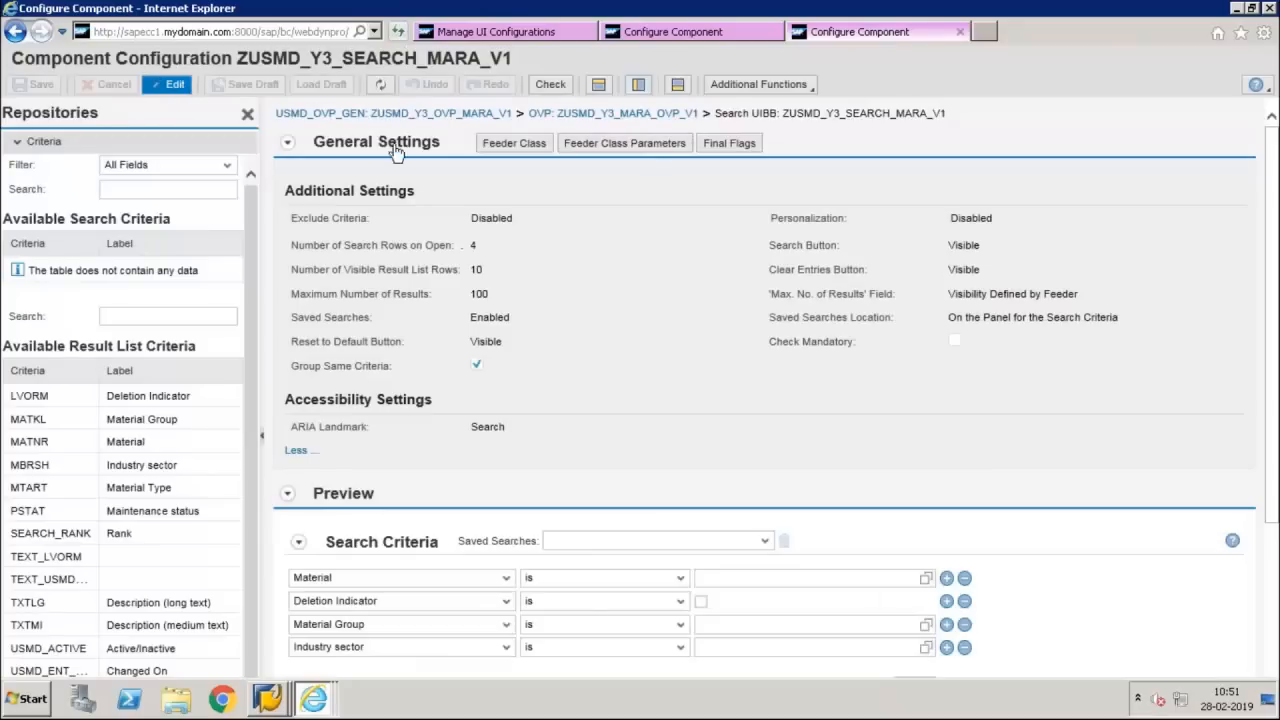
{"action": "left_click", "coordinate": [665, 143]}
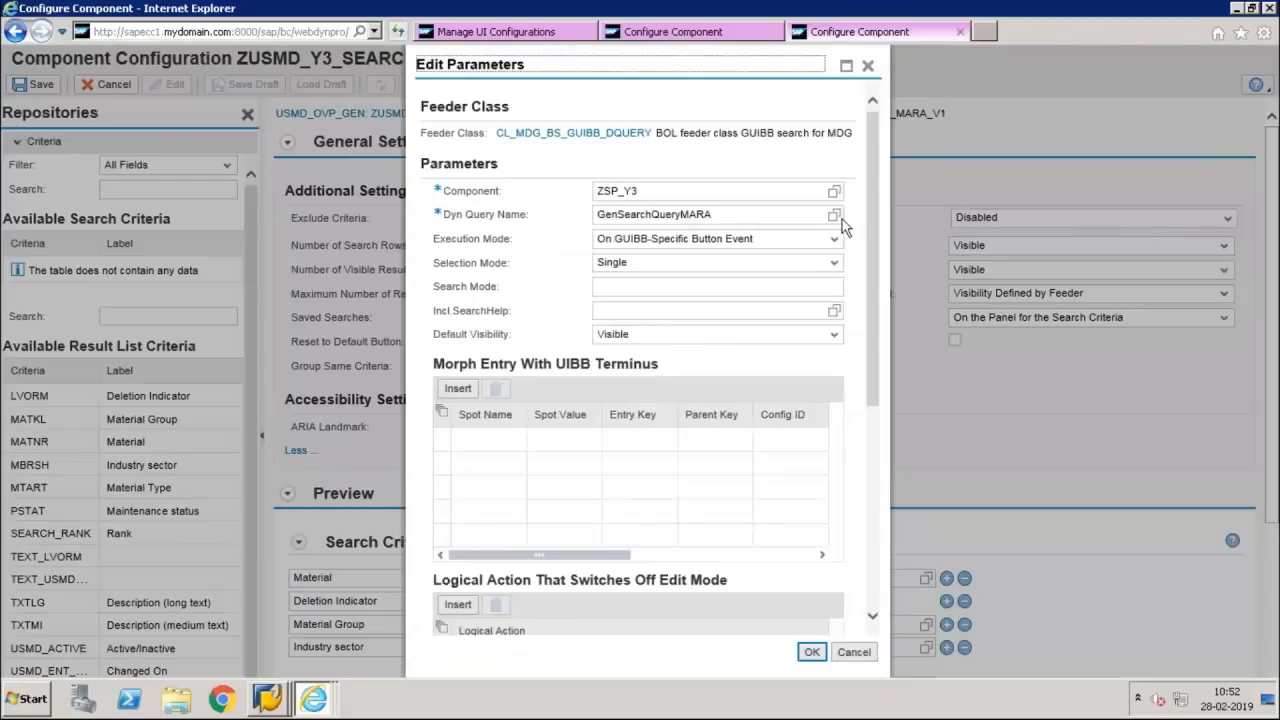
{"action": "left_click", "coordinate": [834, 214]}
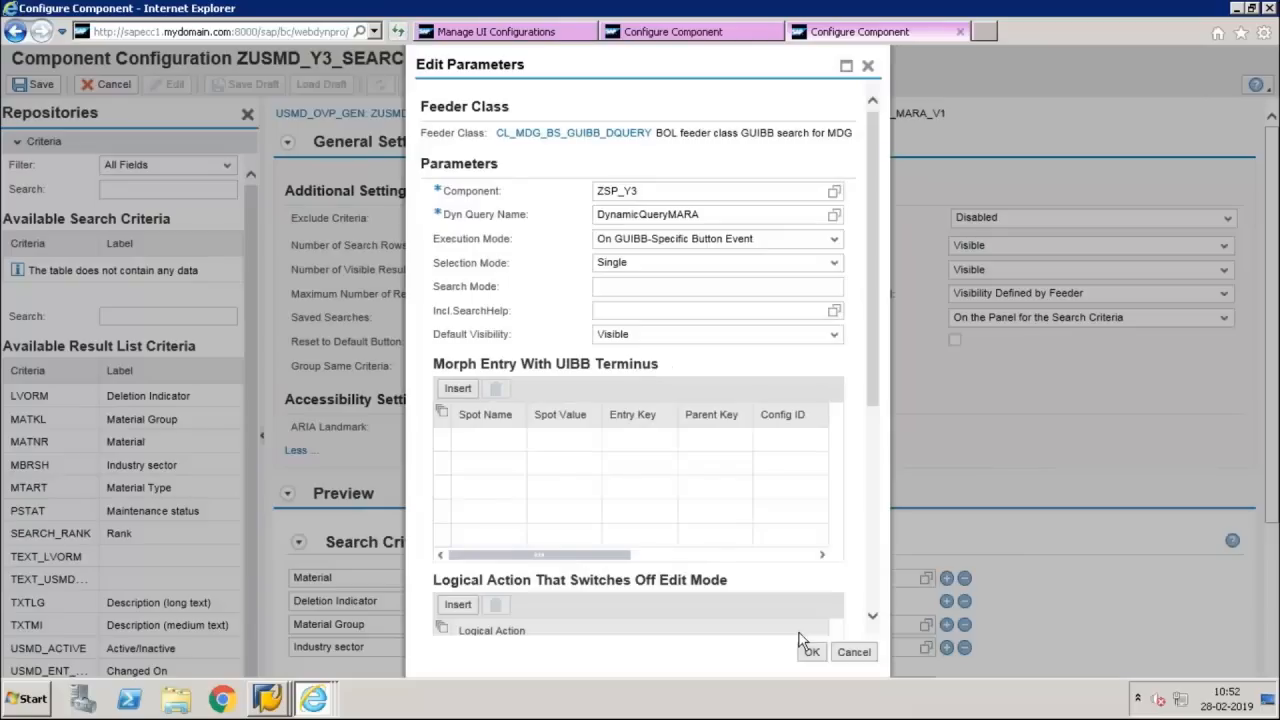
{"action": "left_click", "coordinate": [812, 652]}
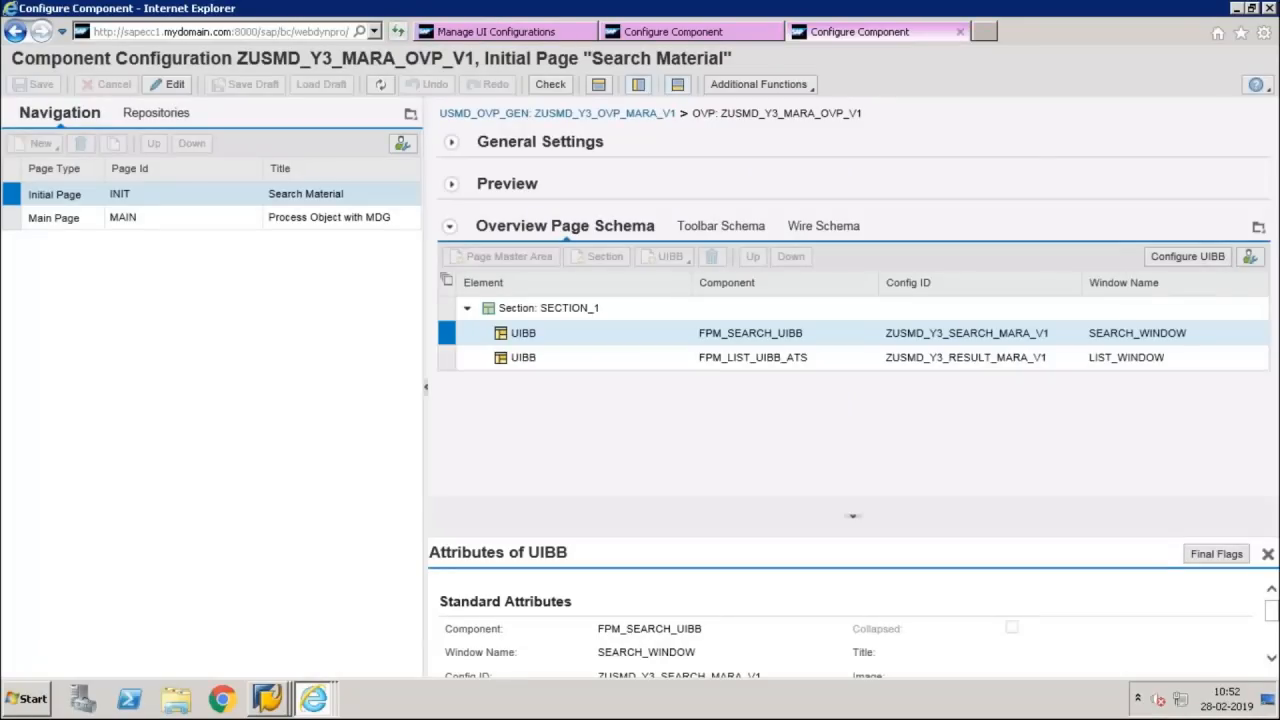
Open the configuration of the result list UIBB ZUSMD_Y3_RESULT_MARA_V1, examine its feeder class parameters, and close them
{"action": "left_click", "coordinate": [447, 357]}
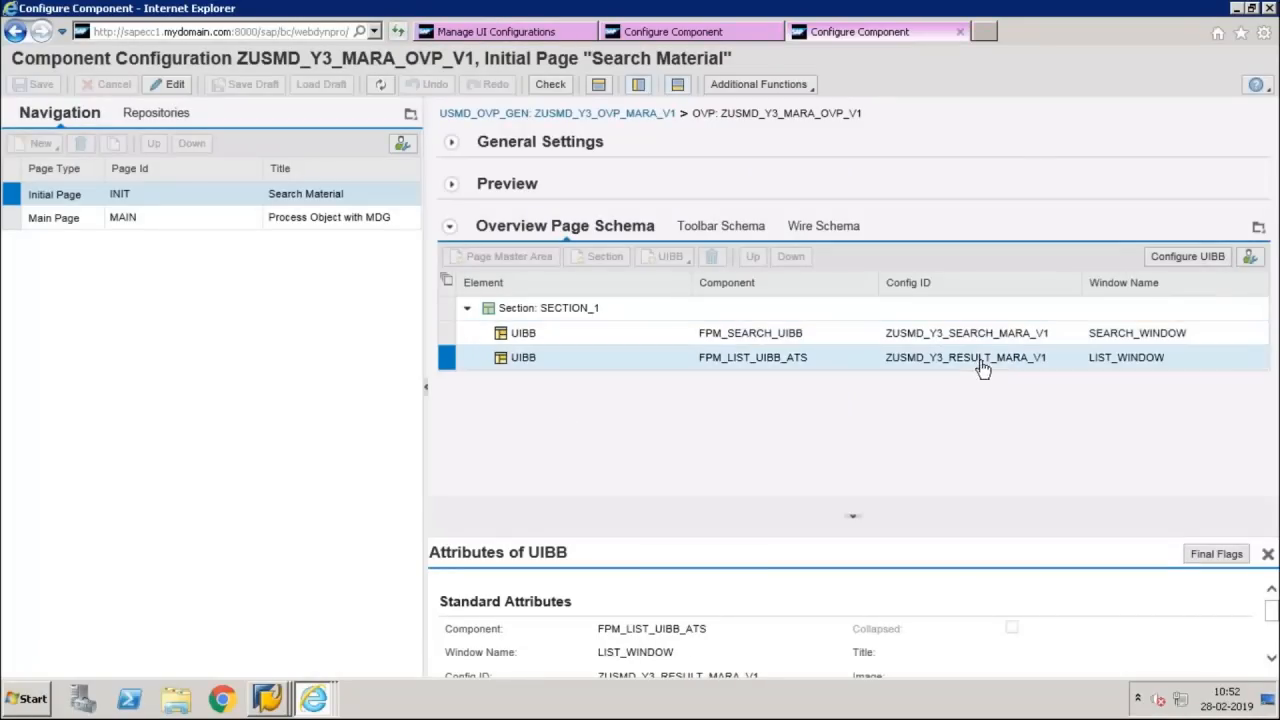
{"action": "left_click", "coordinate": [1187, 256]}
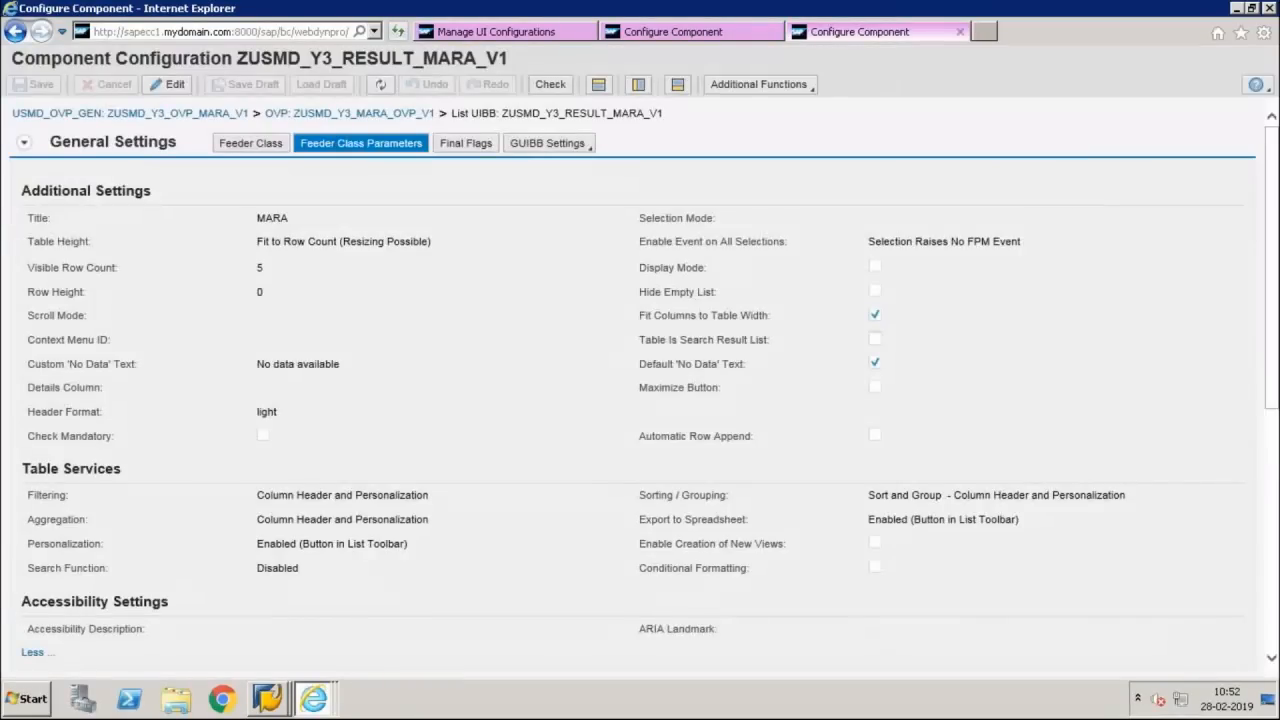
{"action": "left_click", "coordinate": [389, 148]}
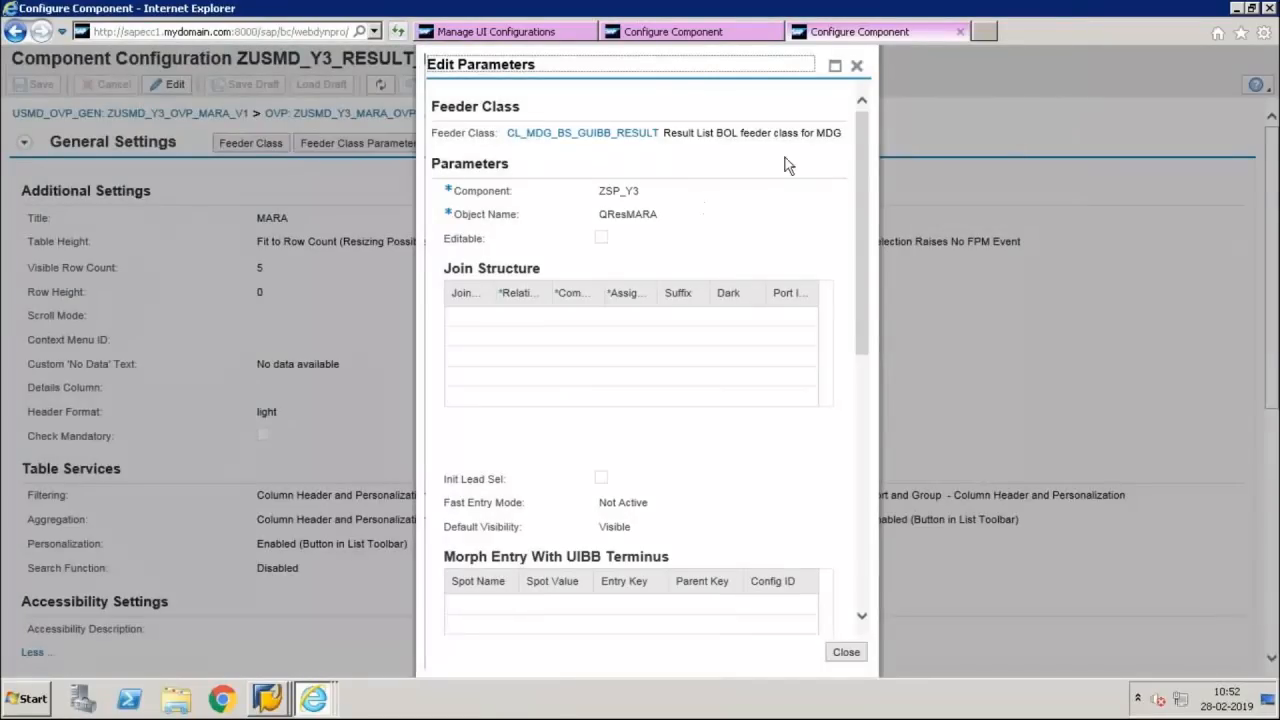
{"action": "left_click", "coordinate": [856, 67]}
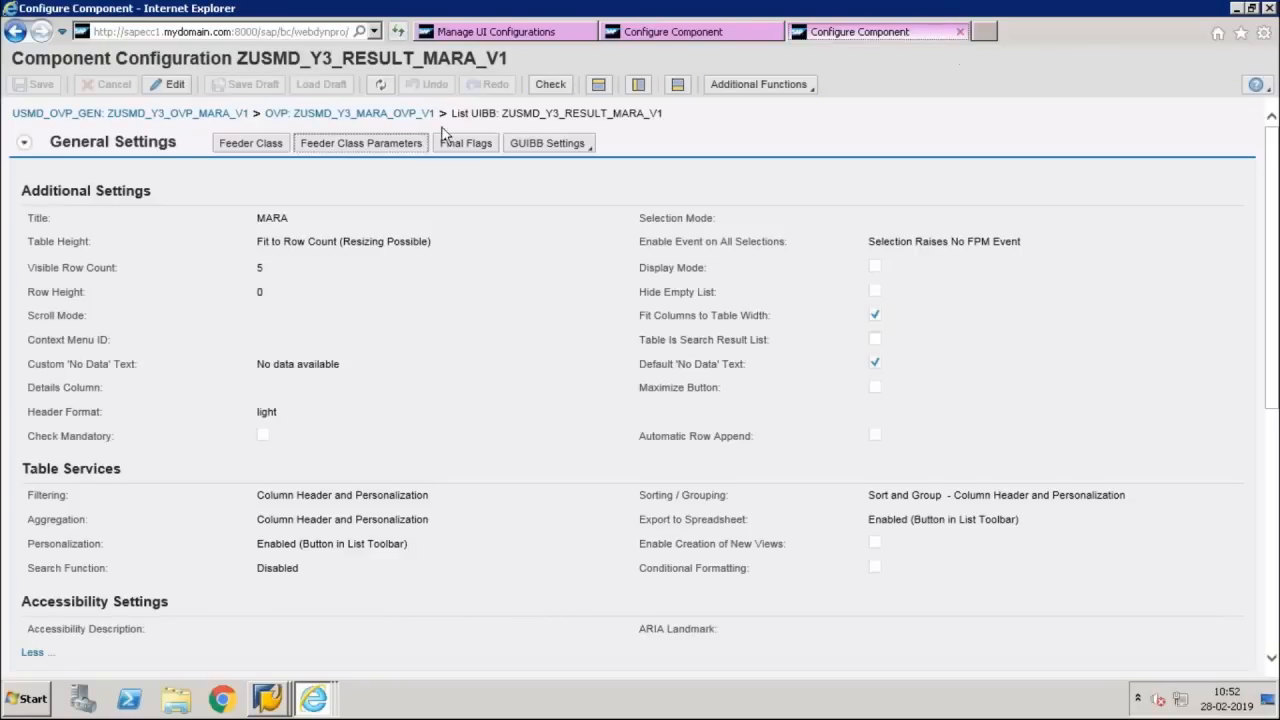
Return to ZUSMD_Y3_MARA_OVP_V1 and open the configuration of the Main Page's Material Basic Details form UIBB
{"action": "left_click", "coordinate": [334, 113]}
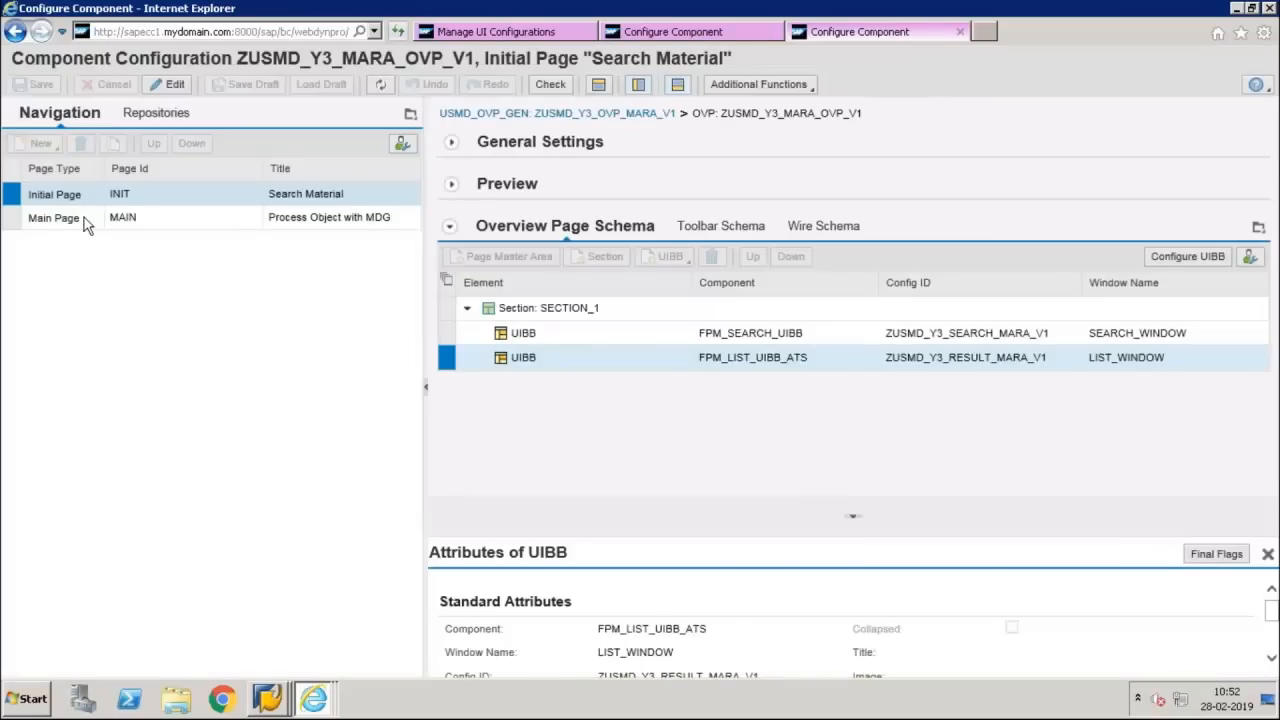
{"action": "left_click", "coordinate": [84, 222]}
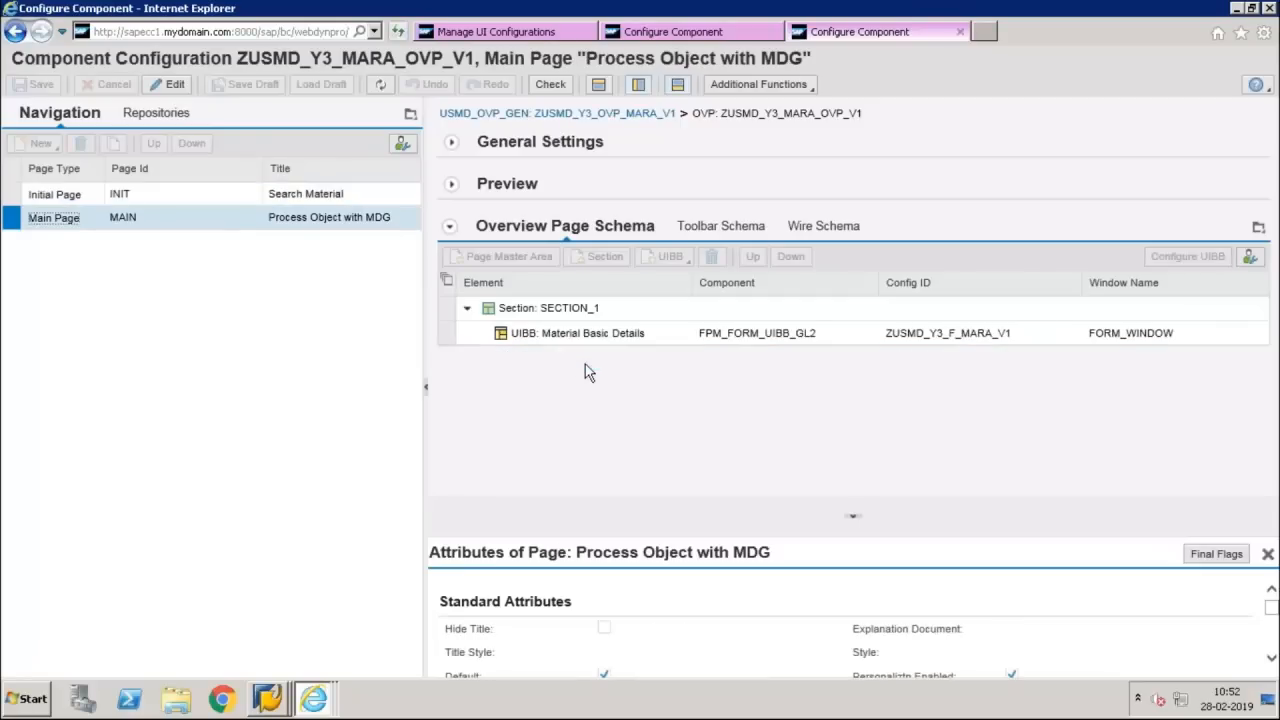
{"action": "left_click", "coordinate": [531, 337]}
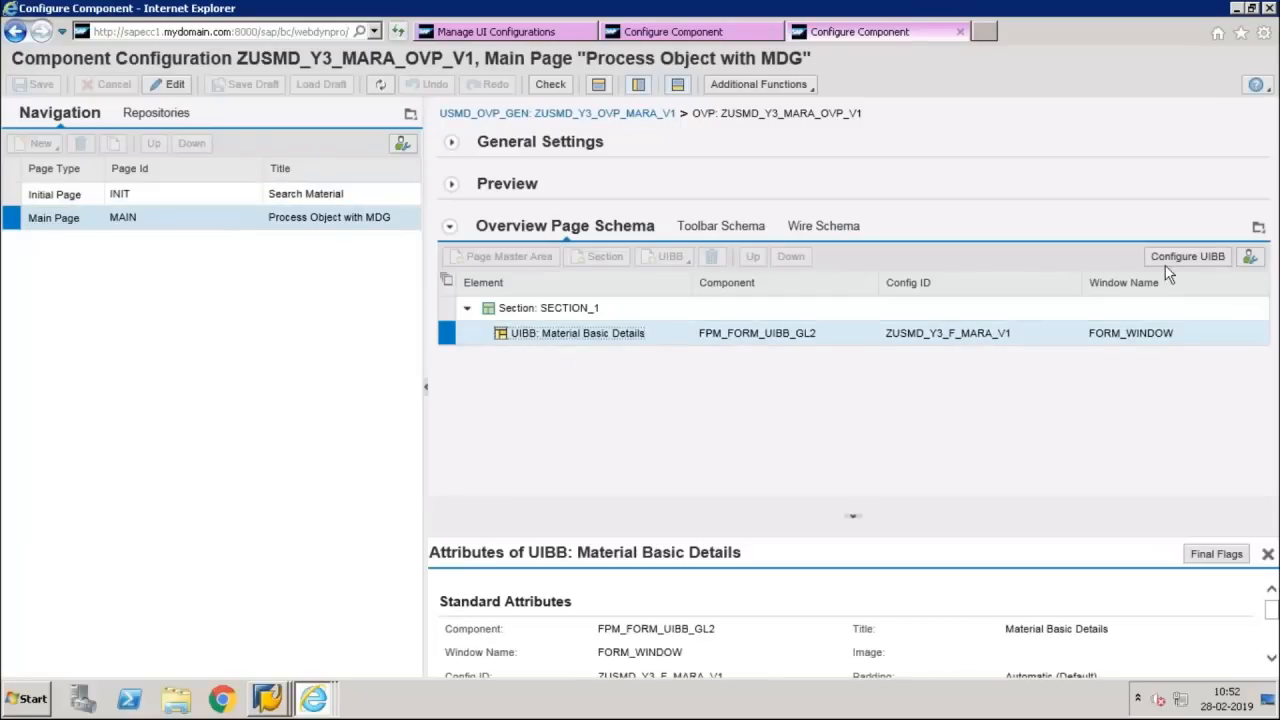
{"action": "left_click", "coordinate": [1185, 258]}
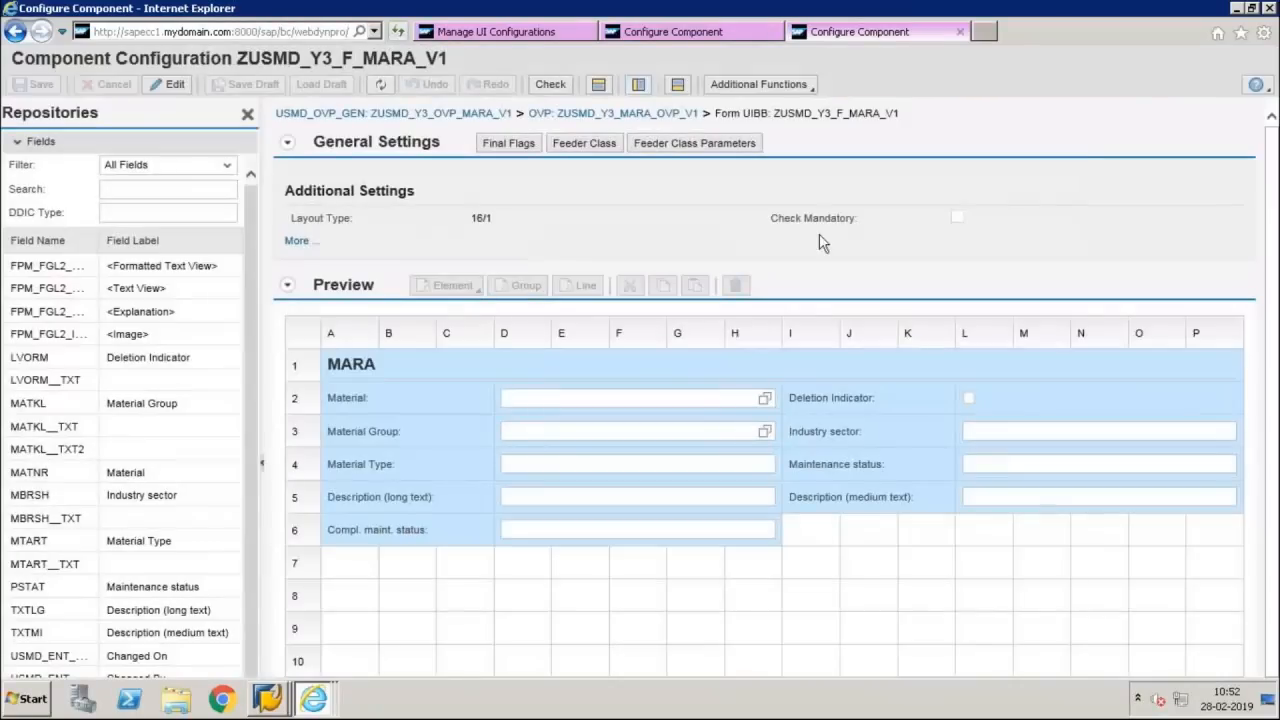
Switch form UIBB ZUSMD_Y3_F_MARA_V1 to edit mode, check and accept its feeder class parameters, and save the configuration
{"action": "left_click", "coordinate": [584, 143]}
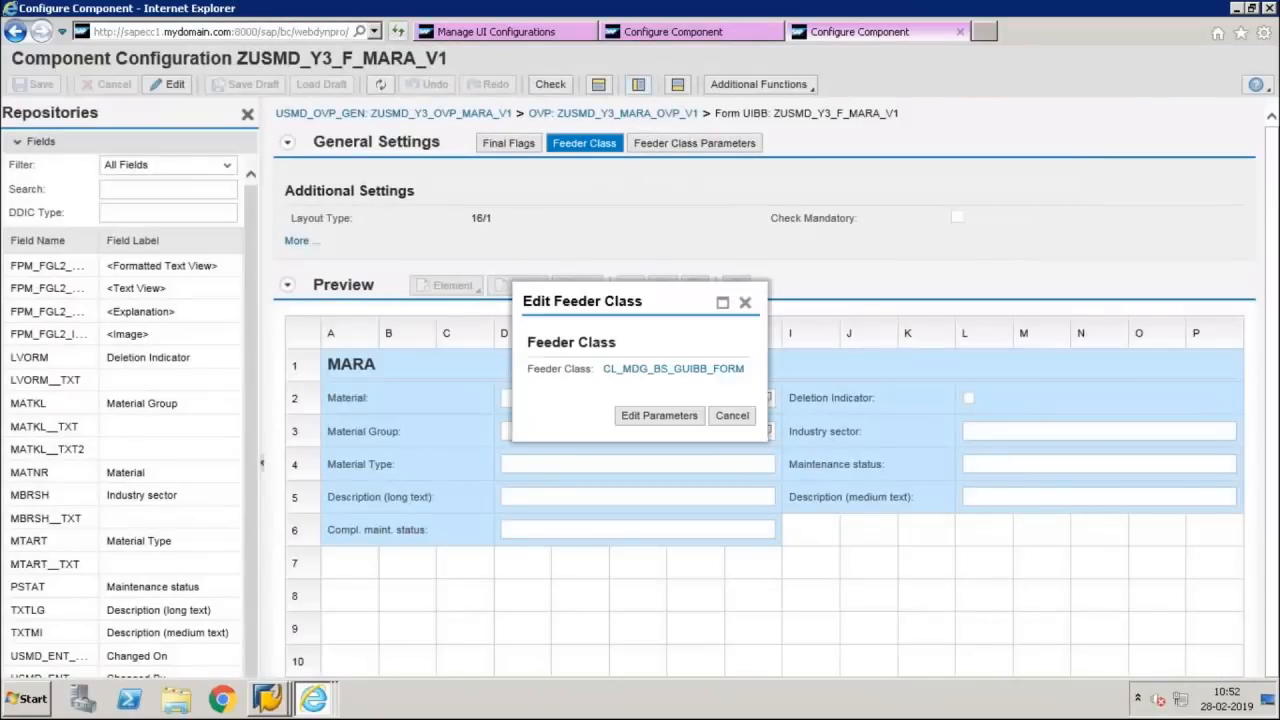
{"action": "left_click", "coordinate": [725, 420]}
{"action": "left_click", "coordinate": [167, 84]}
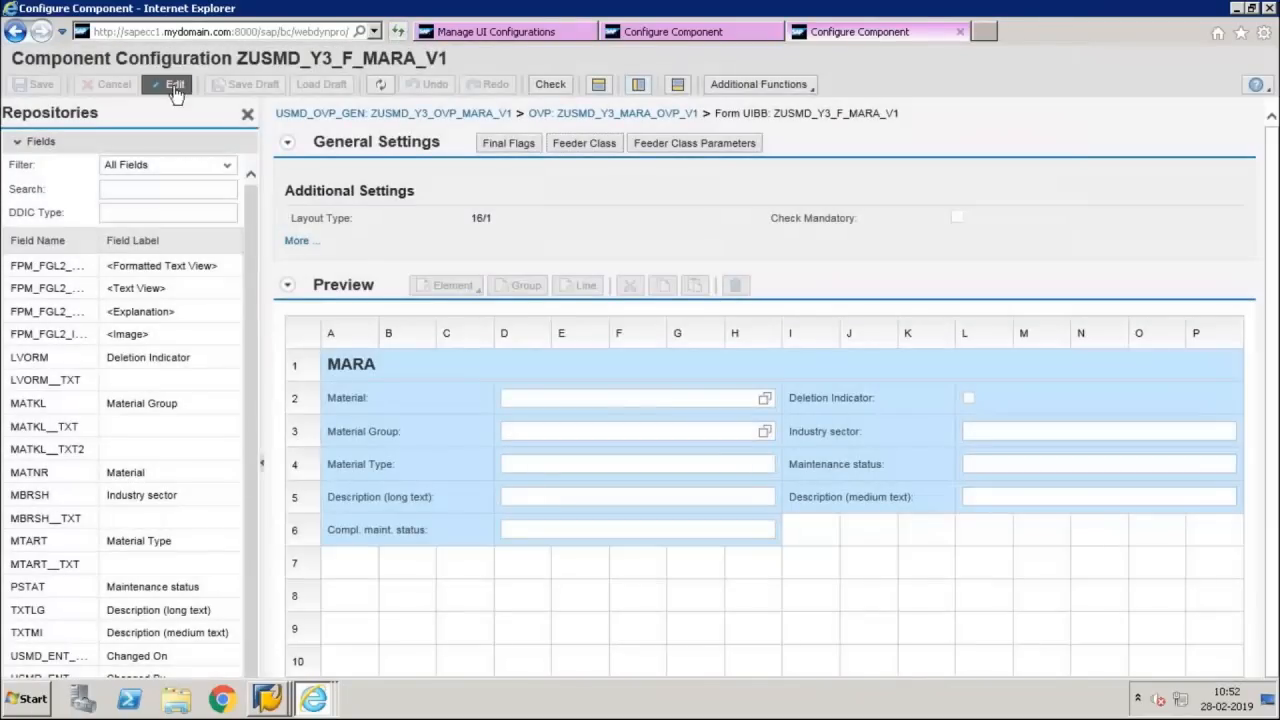
{"action": "left_click", "coordinate": [676, 168]}
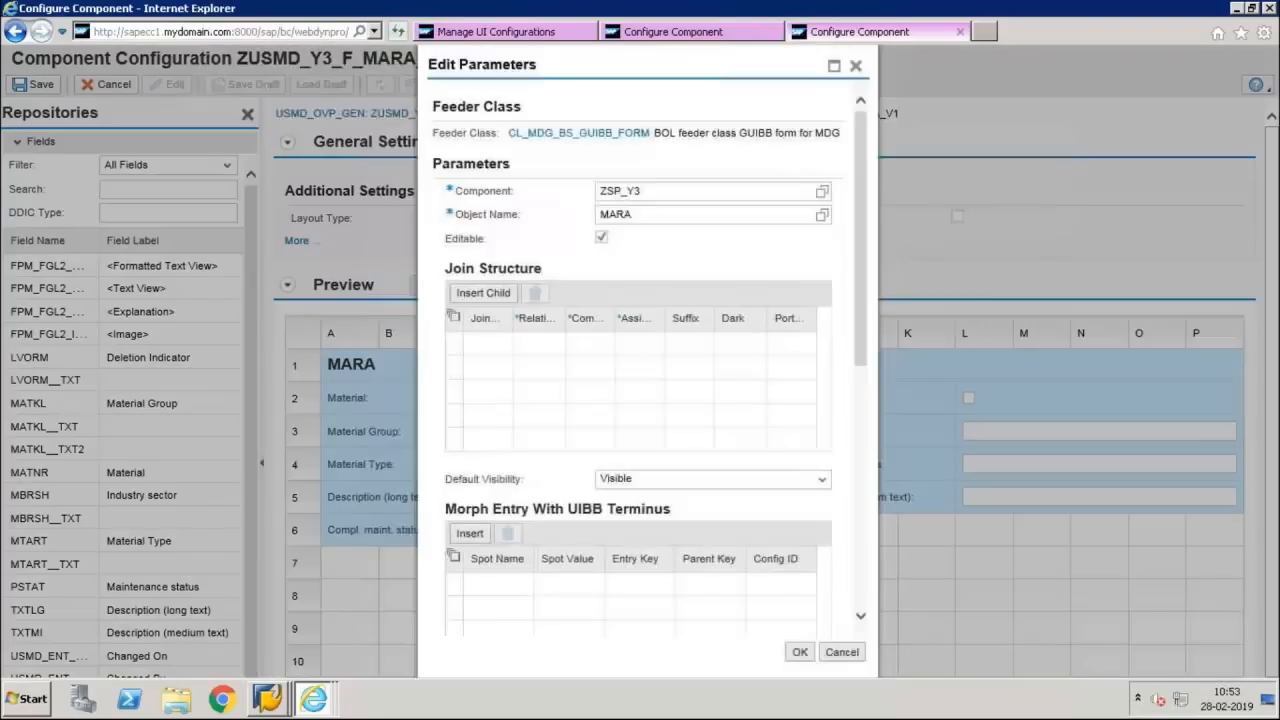
{"action": "left_click", "coordinate": [800, 652]}
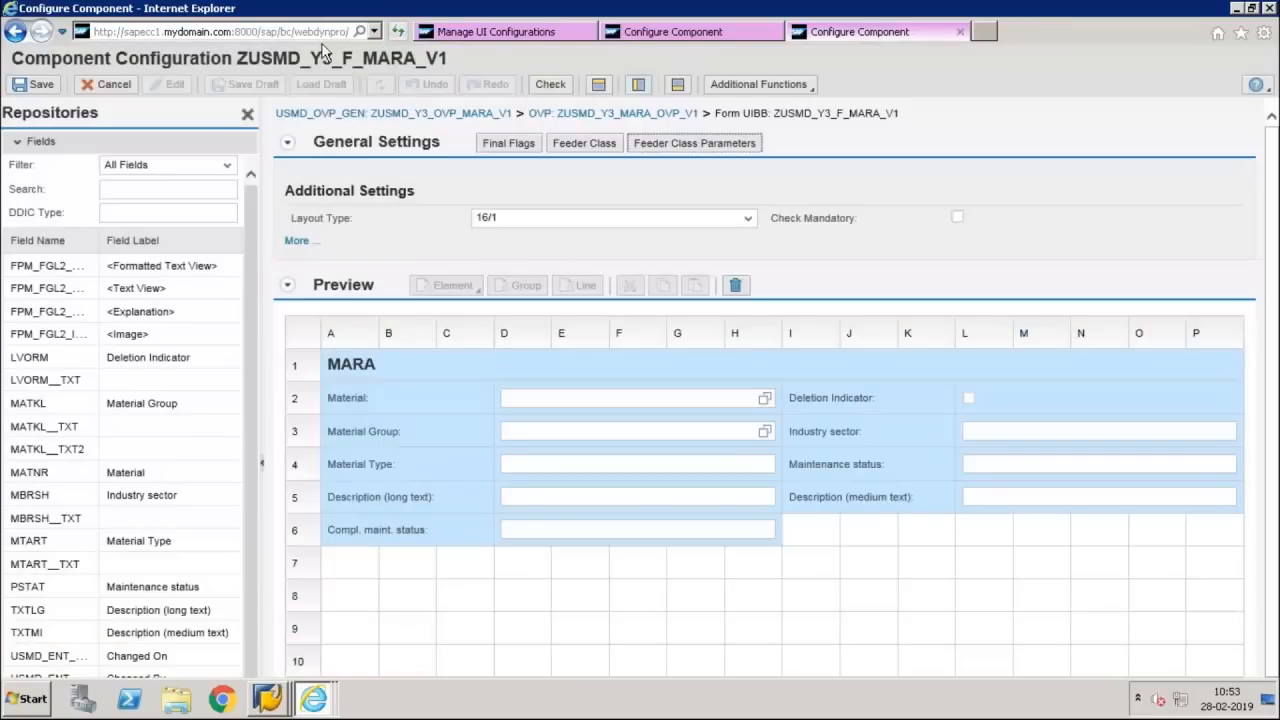
{"action": "left_click", "coordinate": [36, 86]}
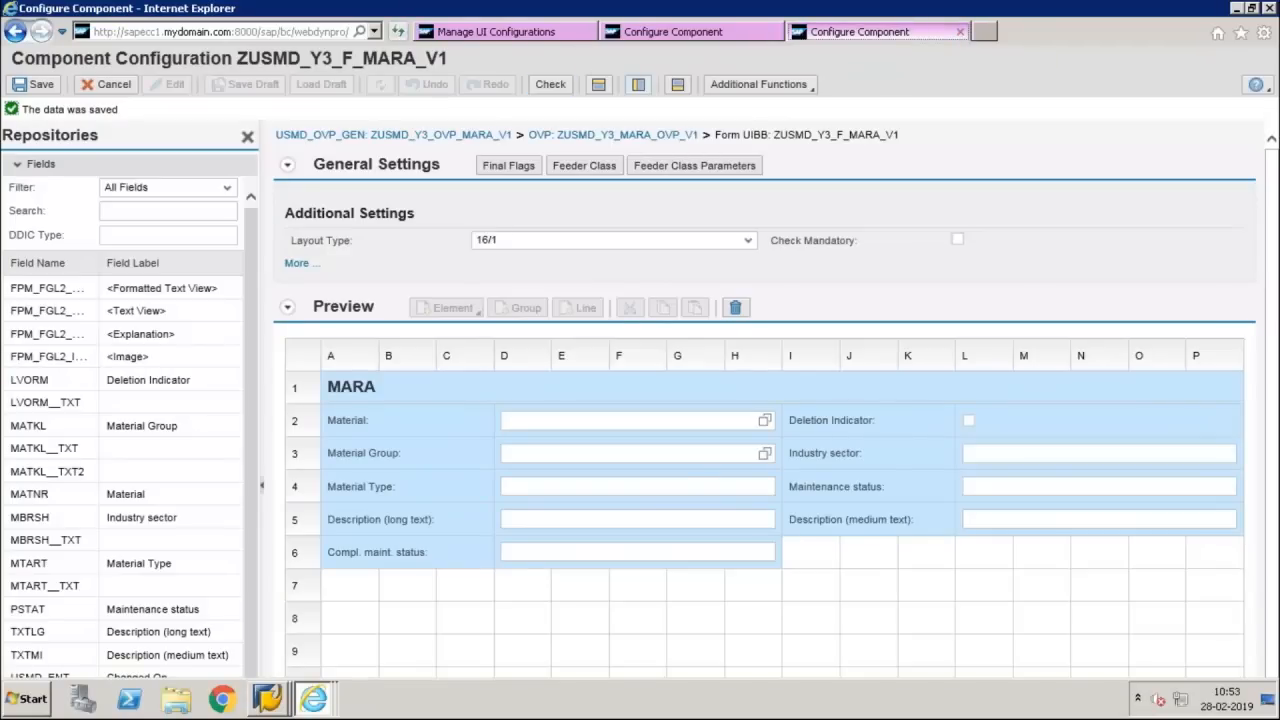
Return to application configuration ZUSMD_Y3_OVP_MARA_V1, test it by starting a new material from the result list, and close the page that opens
{"action": "left_click", "coordinate": [470, 140]}
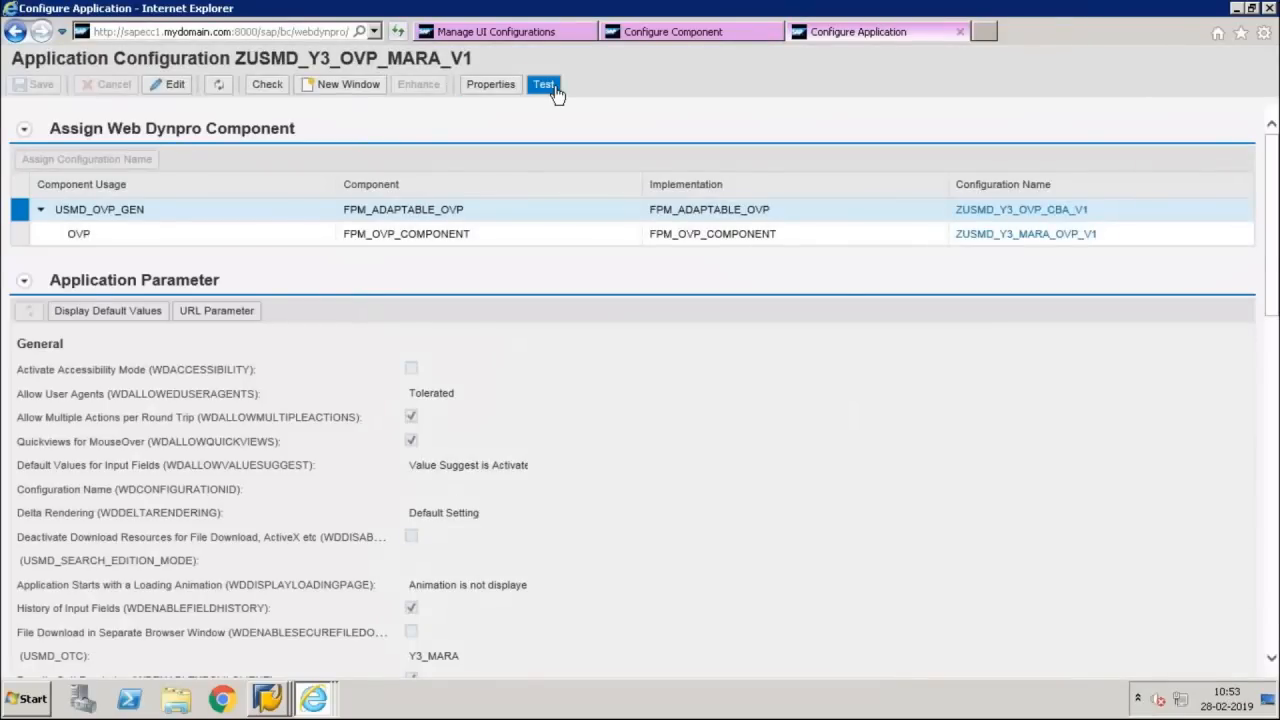
{"action": "left_click", "coordinate": [545, 86]}
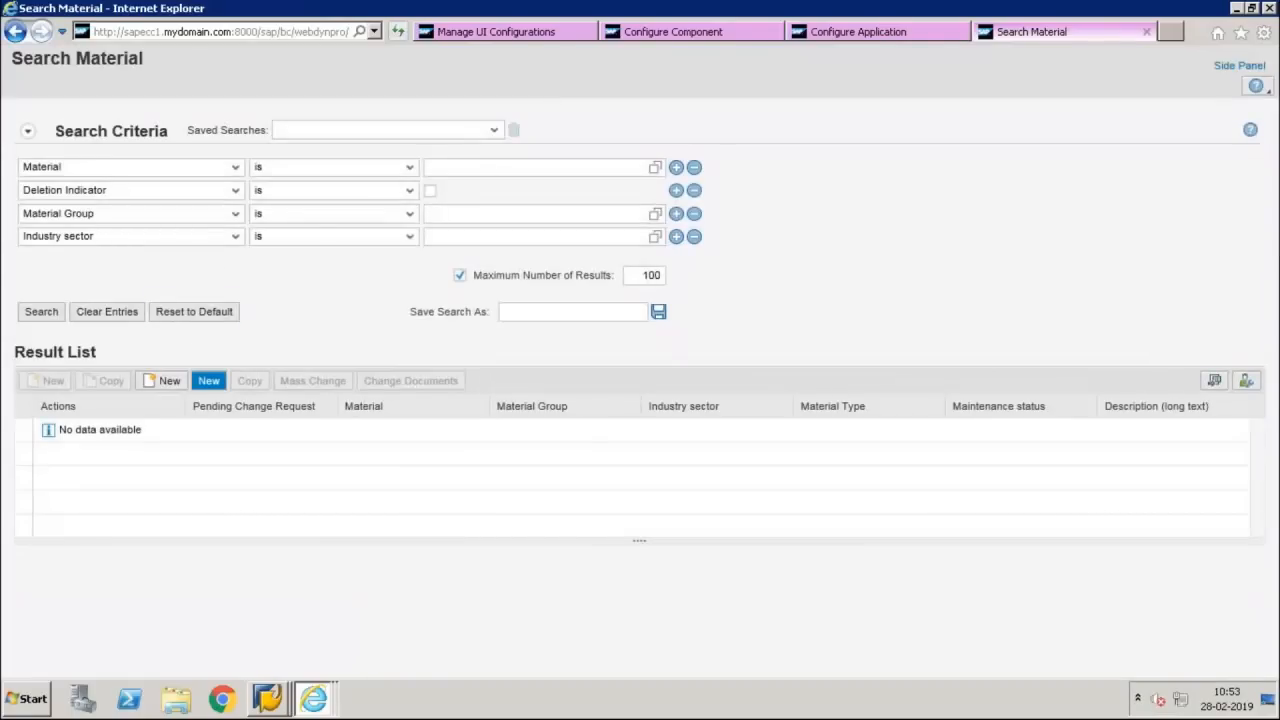
{"action": "left_click", "coordinate": [208, 381]}
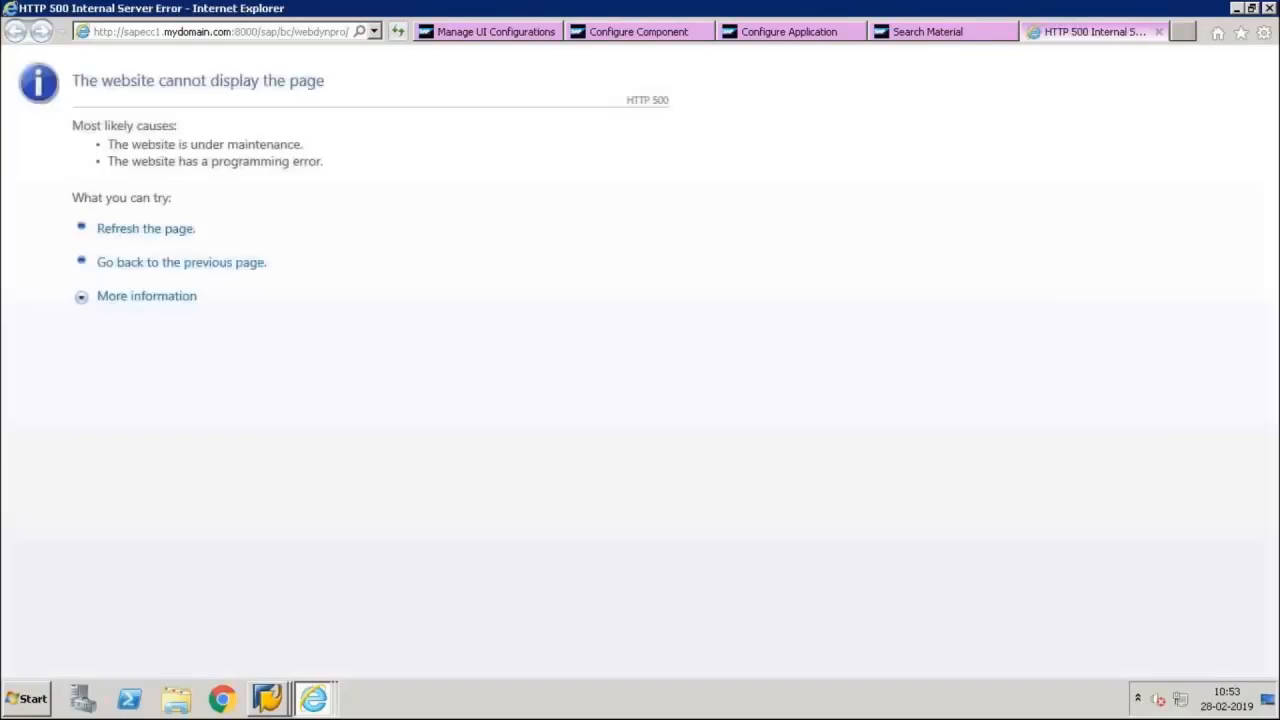
{"action": "left_click", "coordinate": [1158, 33]}
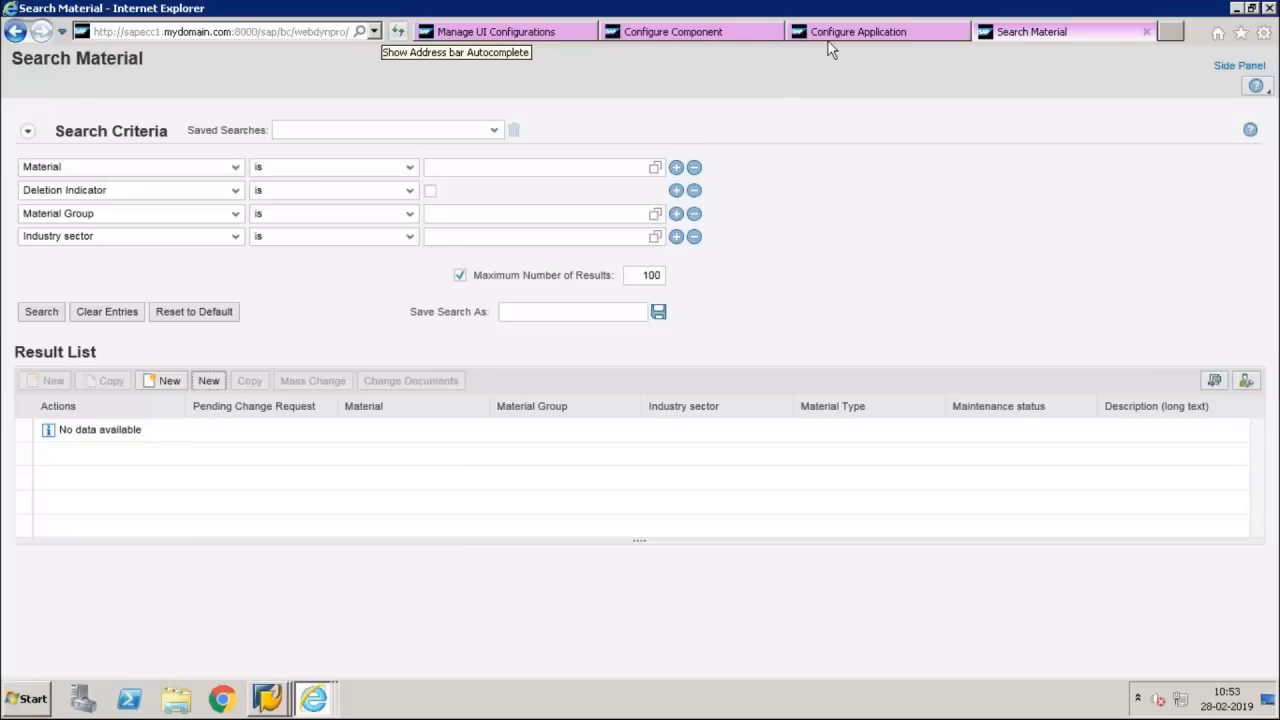
{"action": "left_click", "coordinate": [725, 38]}
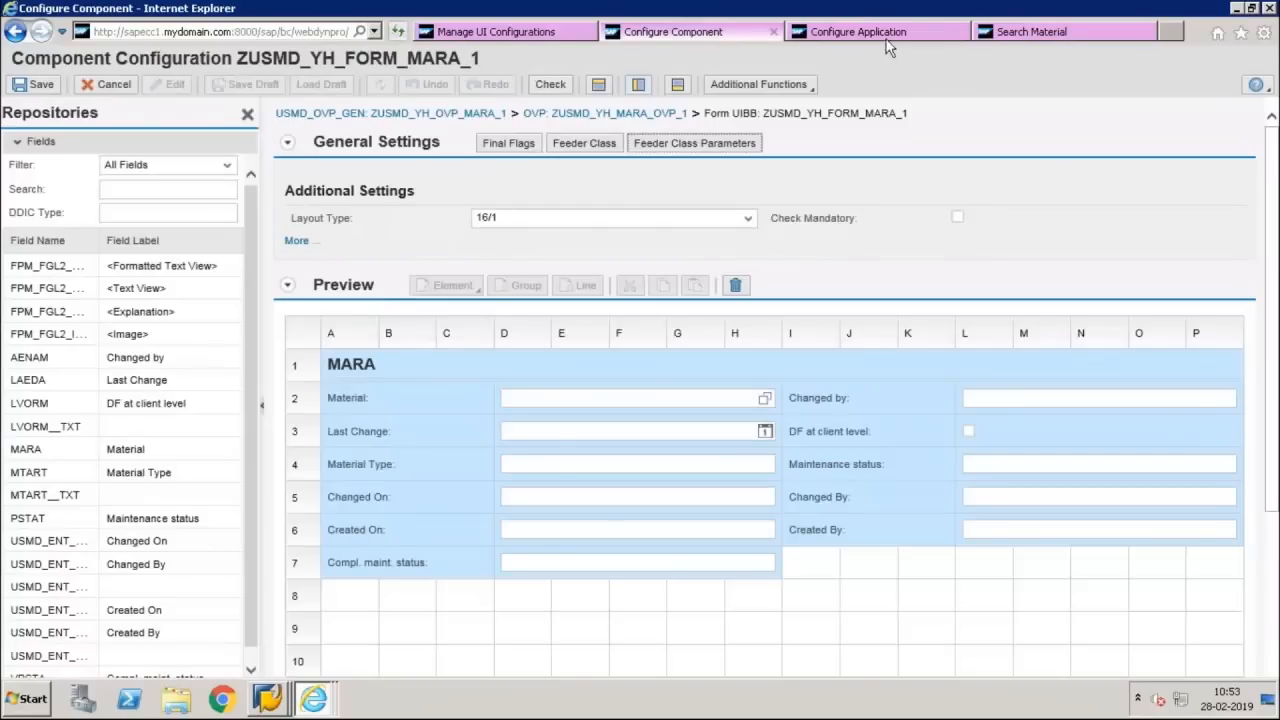
{"action": "left_click", "coordinate": [885, 36]}
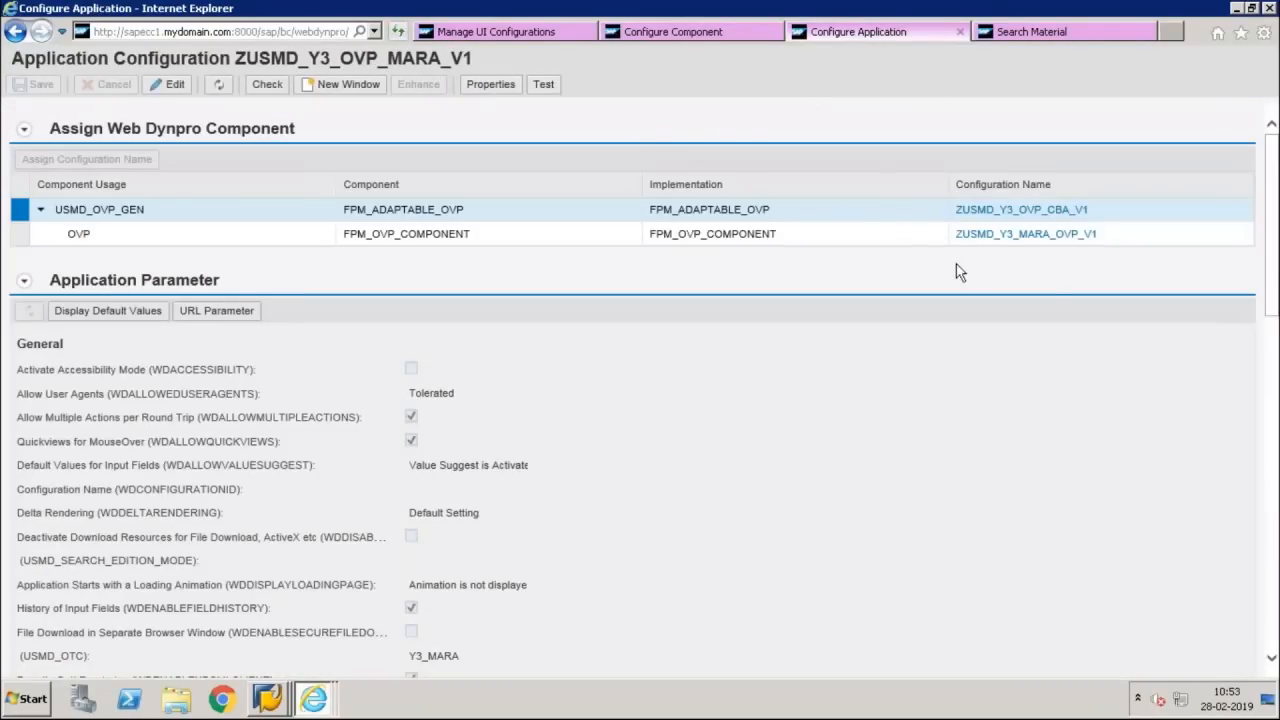
{"action": "left_click", "coordinate": [1007, 33]}
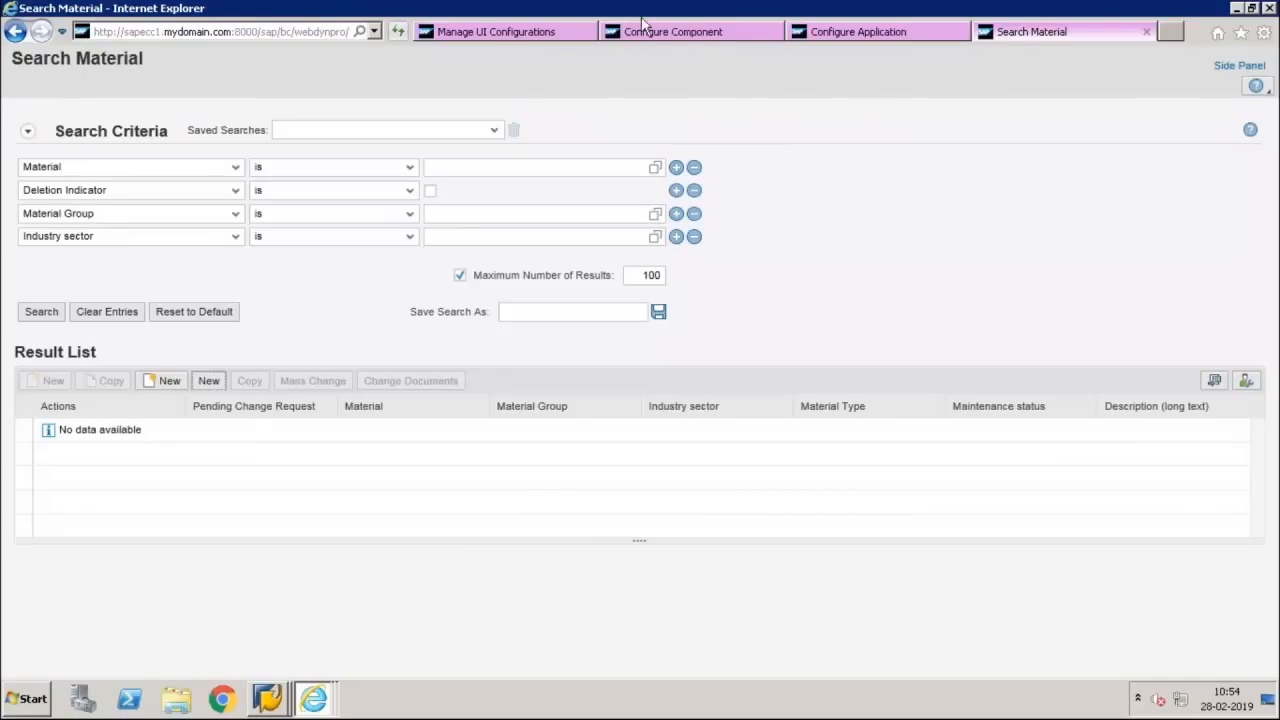
{"action": "left_click", "coordinate": [558, 38]}
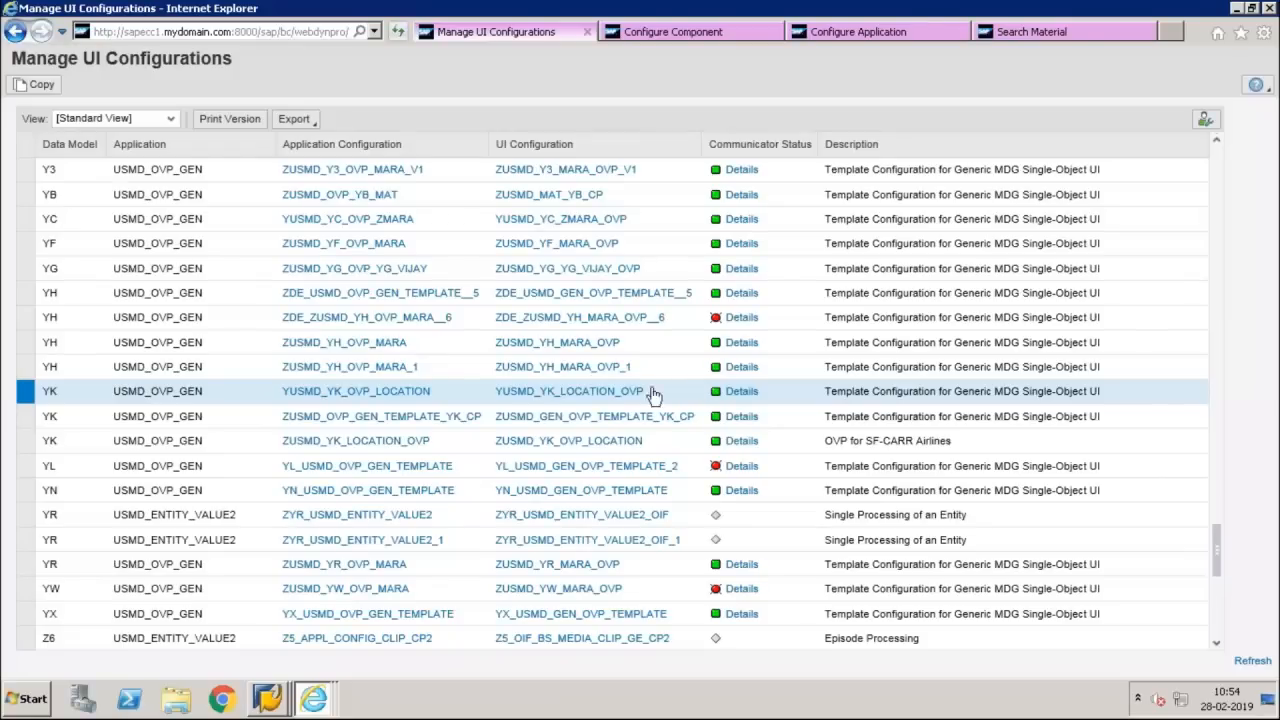
Minimize the remote session and review the naming conventions and standard classes in UI Model.pdf
{"action": "mouse_move", "coordinate": [818, 4]}
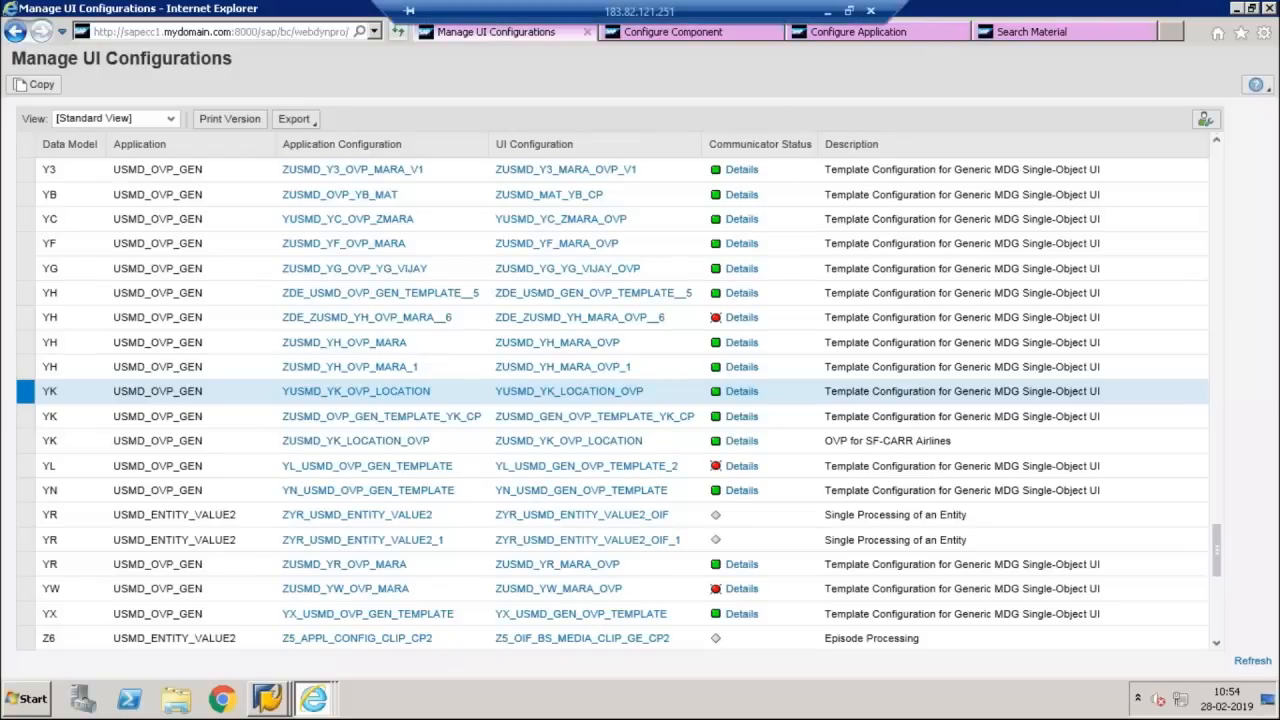
{"action": "left_click", "coordinate": [831, 12]}
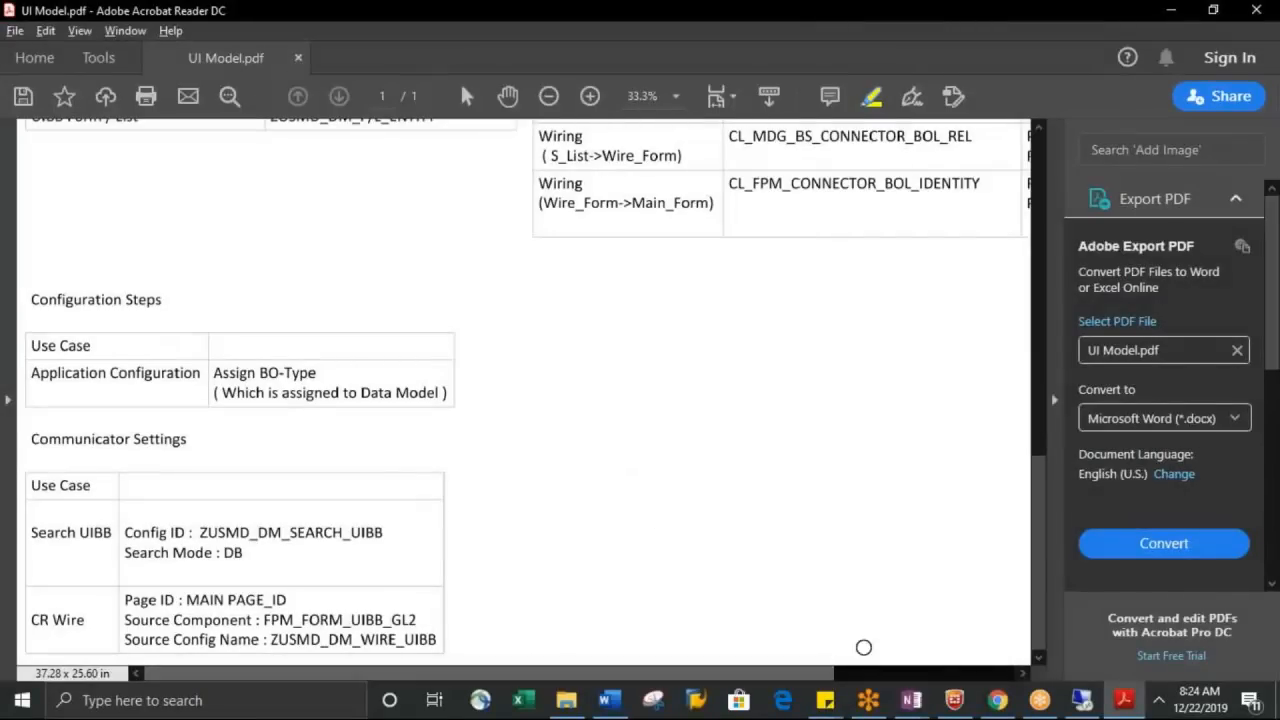
{"action": "scroll", "coordinate": [1040, 560], "scroll_direction": "up", "scroll_amount": 5}
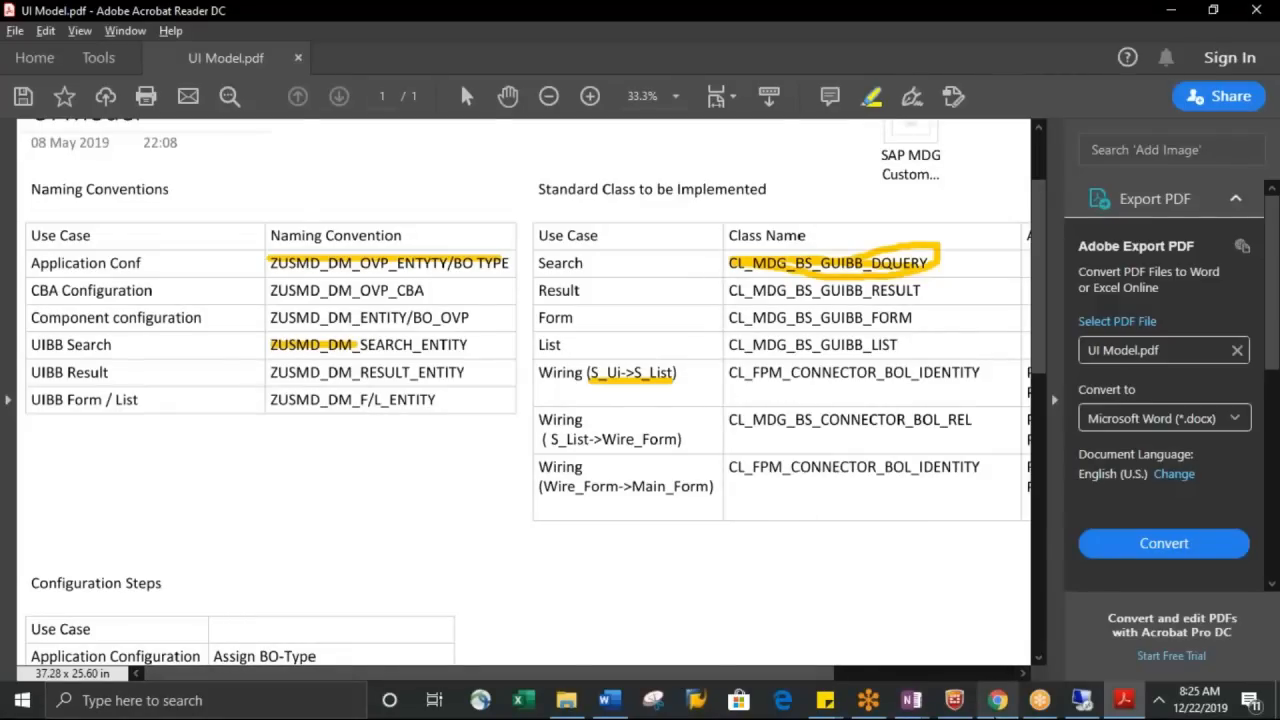
Switch to Chrome and view the bookmarked SAP Master Data Governance community topic page
{"action": "mouse_move", "coordinate": [997, 700]}
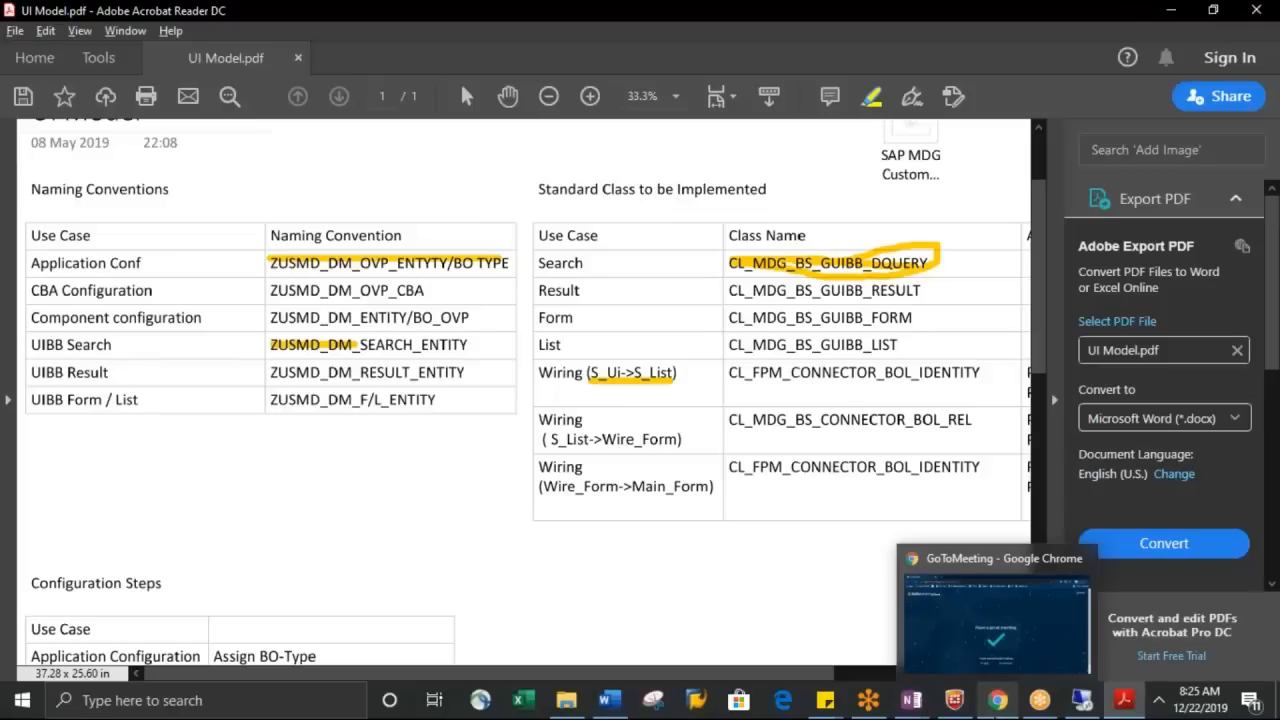
{"action": "left_click", "coordinate": [990, 706]}
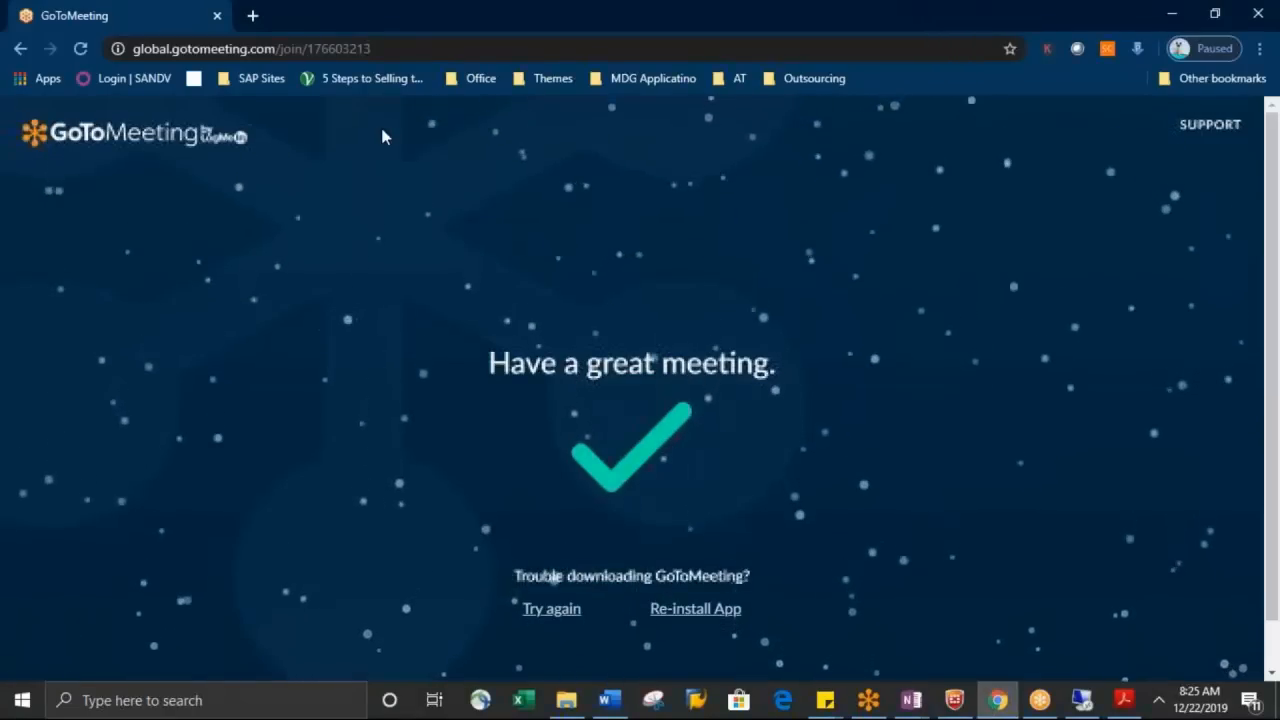
{"action": "left_click", "coordinate": [250, 80]}
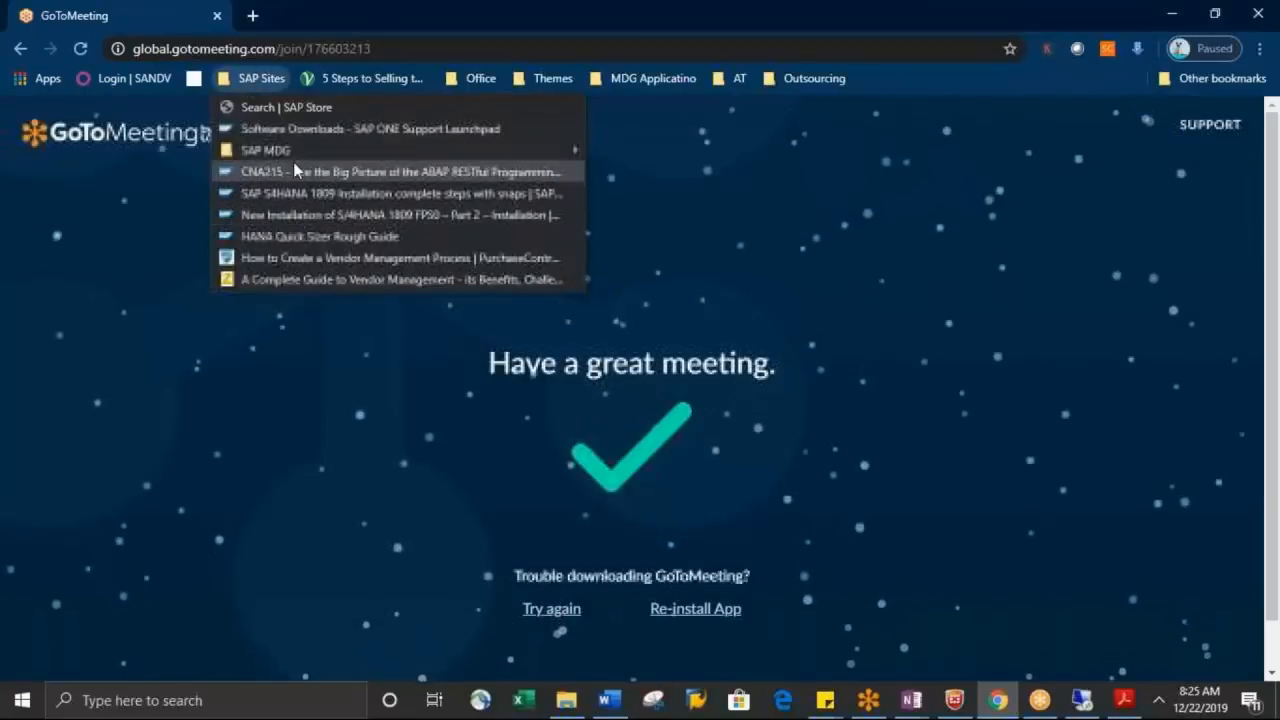
{"action": "mouse_move", "coordinate": [293, 155]}
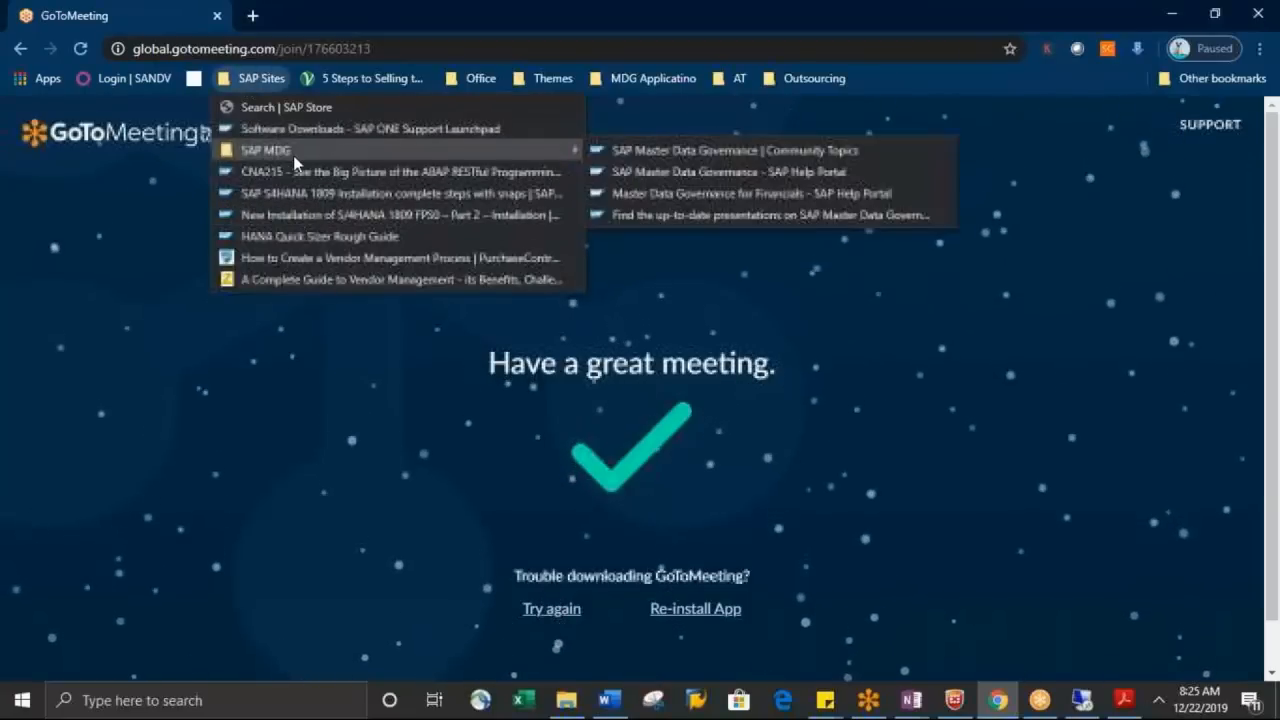
{"action": "left_click", "coordinate": [770, 150]}
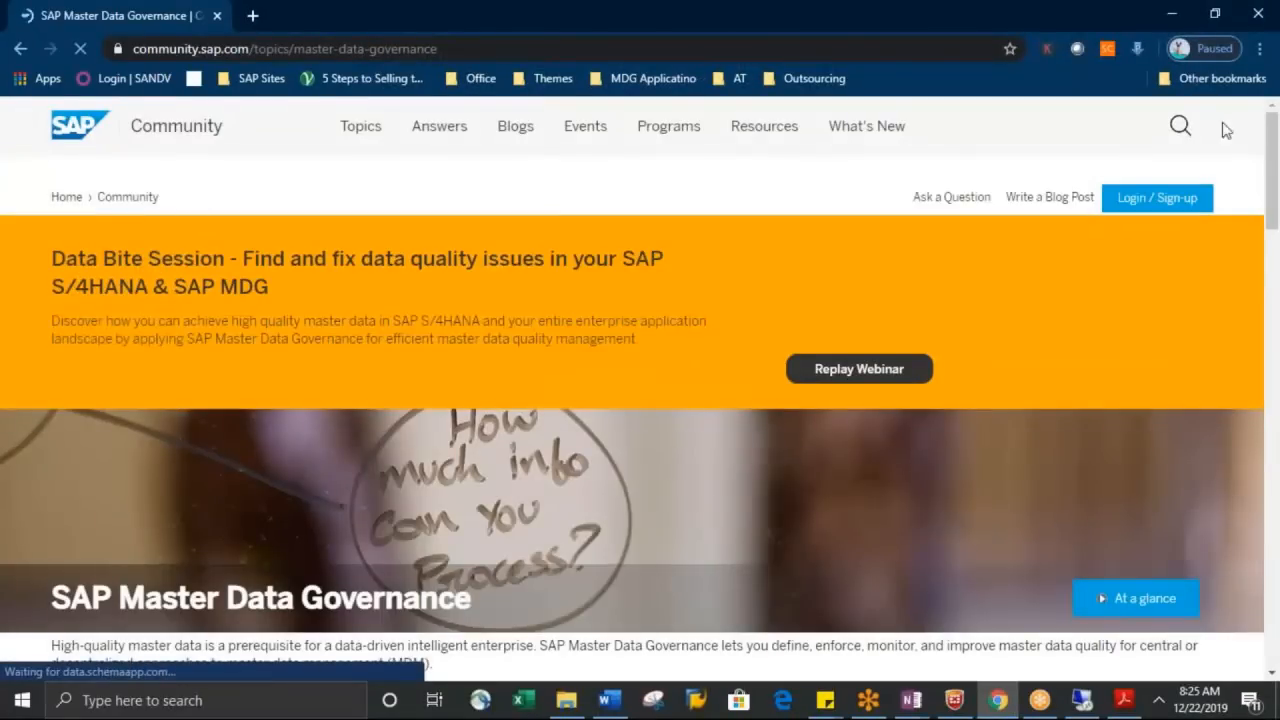
{"action": "mouse_move", "coordinate": [1271, 180]}
{"action": "left_mouse_down"}
{"action": "mouse_move", "coordinate": [1266, 452]}
{"action": "mouse_move", "coordinate": [1277, 293]}
{"action": "mouse_move", "coordinate": [1262, 157]}
{"action": "left_mouse_up"}
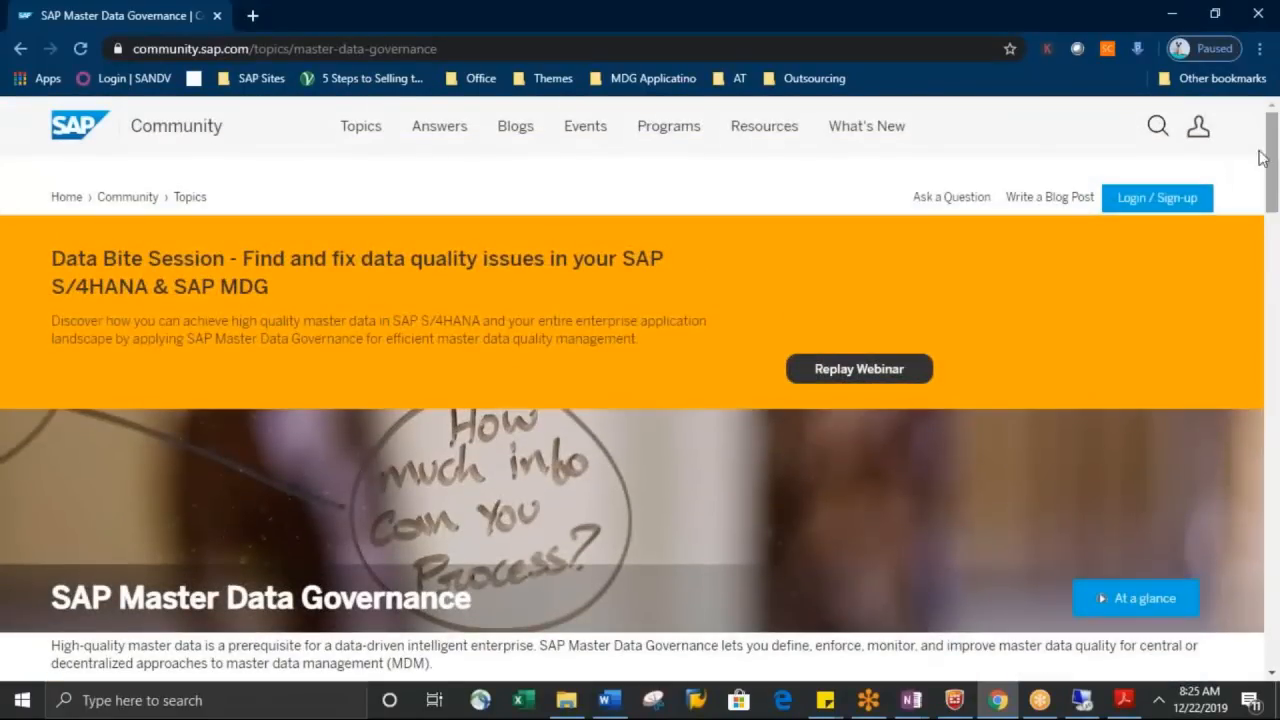
Open the bookmarked Master Data Governance for Financials help page and go to the SAP Master Data Governance product page
{"action": "left_click", "coordinate": [252, 78]}
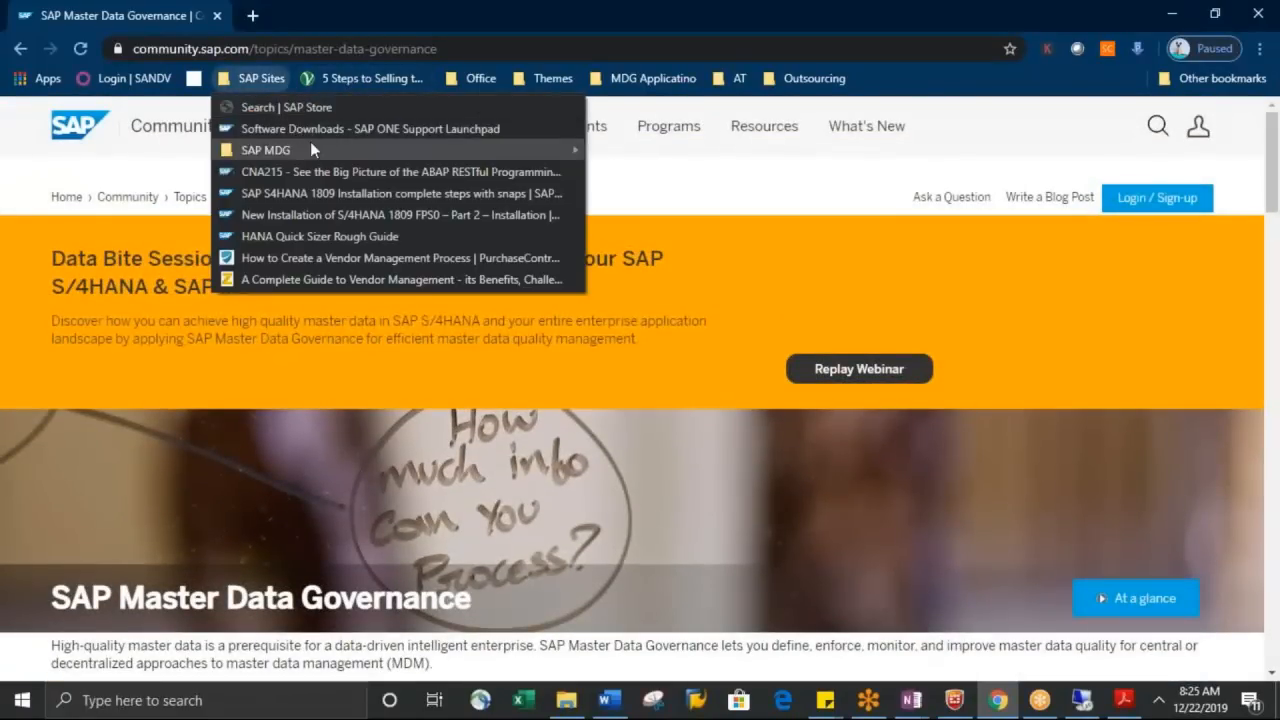
{"action": "mouse_move", "coordinate": [304, 150]}
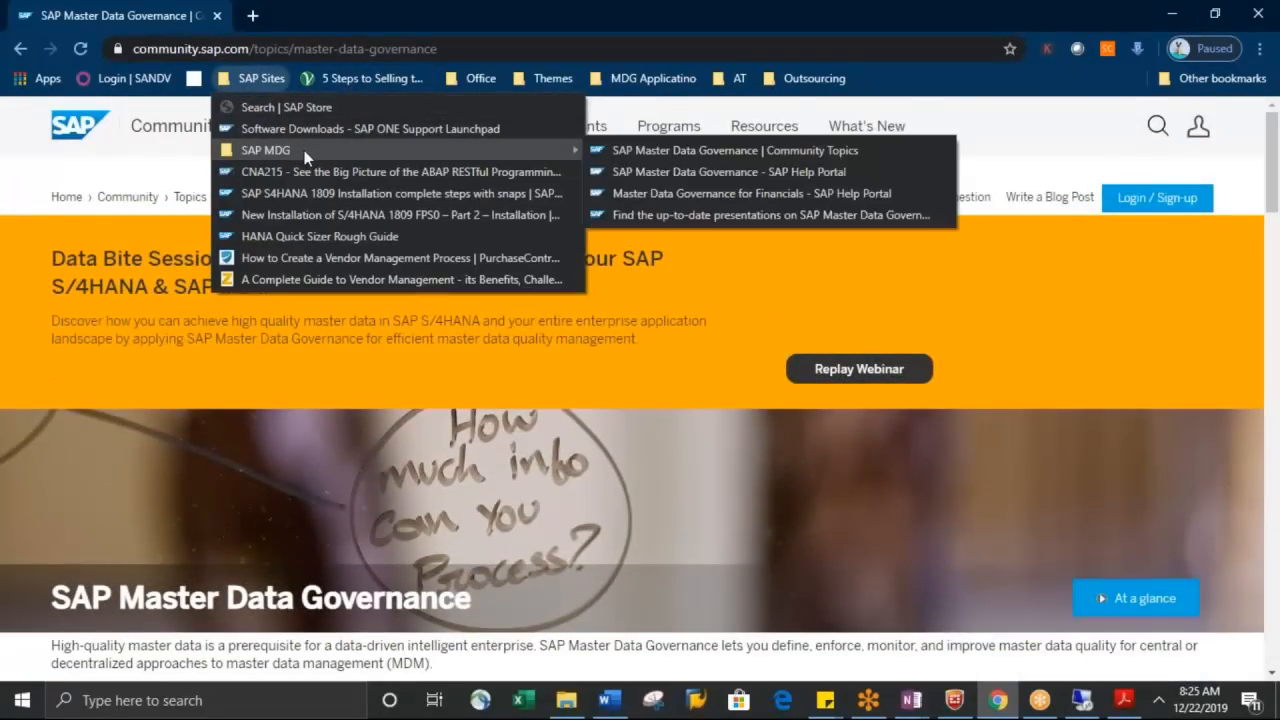
{"action": "left_click", "coordinate": [668, 194]}
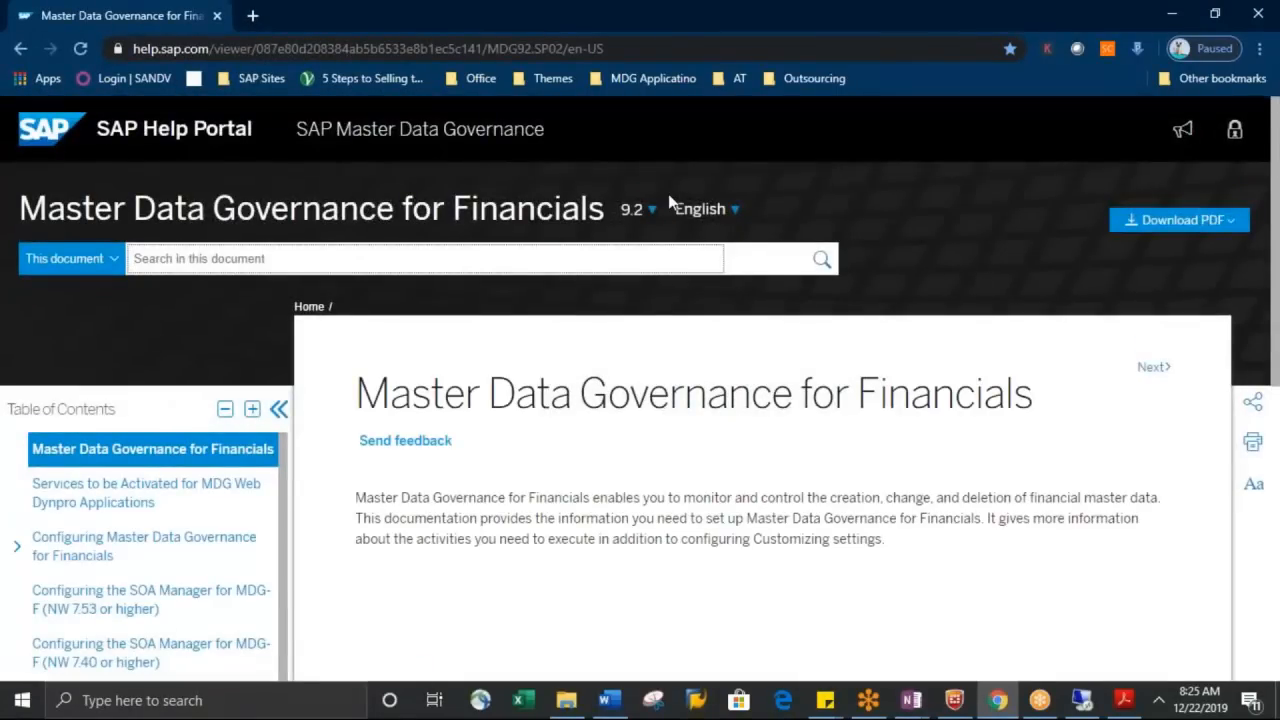
{"action": "left_click", "coordinate": [442, 147]}
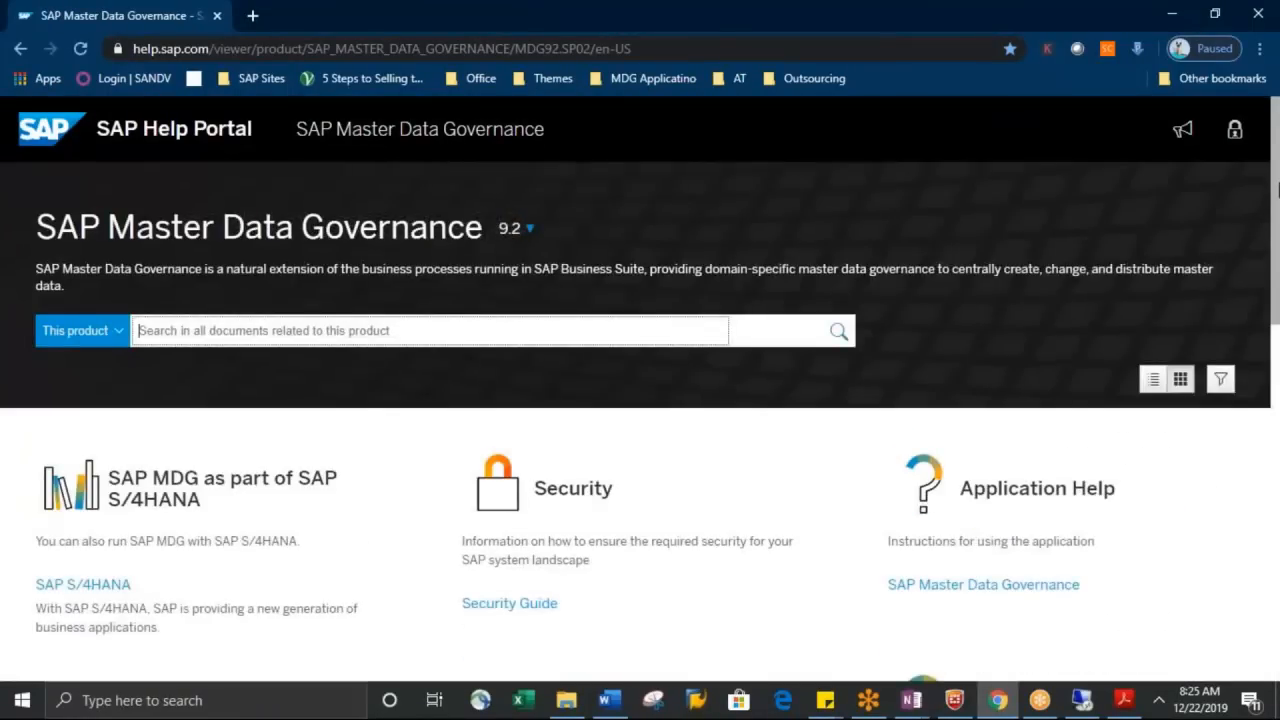
Show all Configuration guides on the product page and open Master Data Governance for Custom Objects
{"action": "scroll", "coordinate": [1278, 190], "scroll_direction": "down", "scroll_amount": 5}
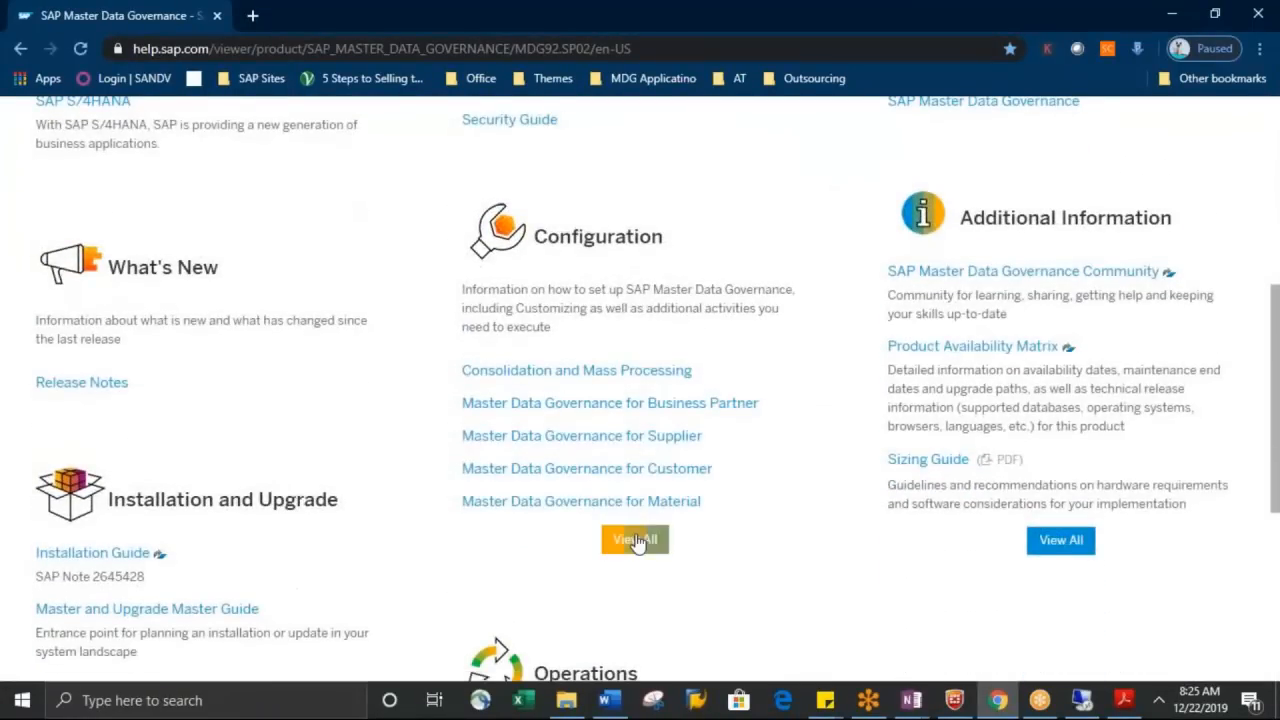
{"action": "left_click", "coordinate": [636, 541]}
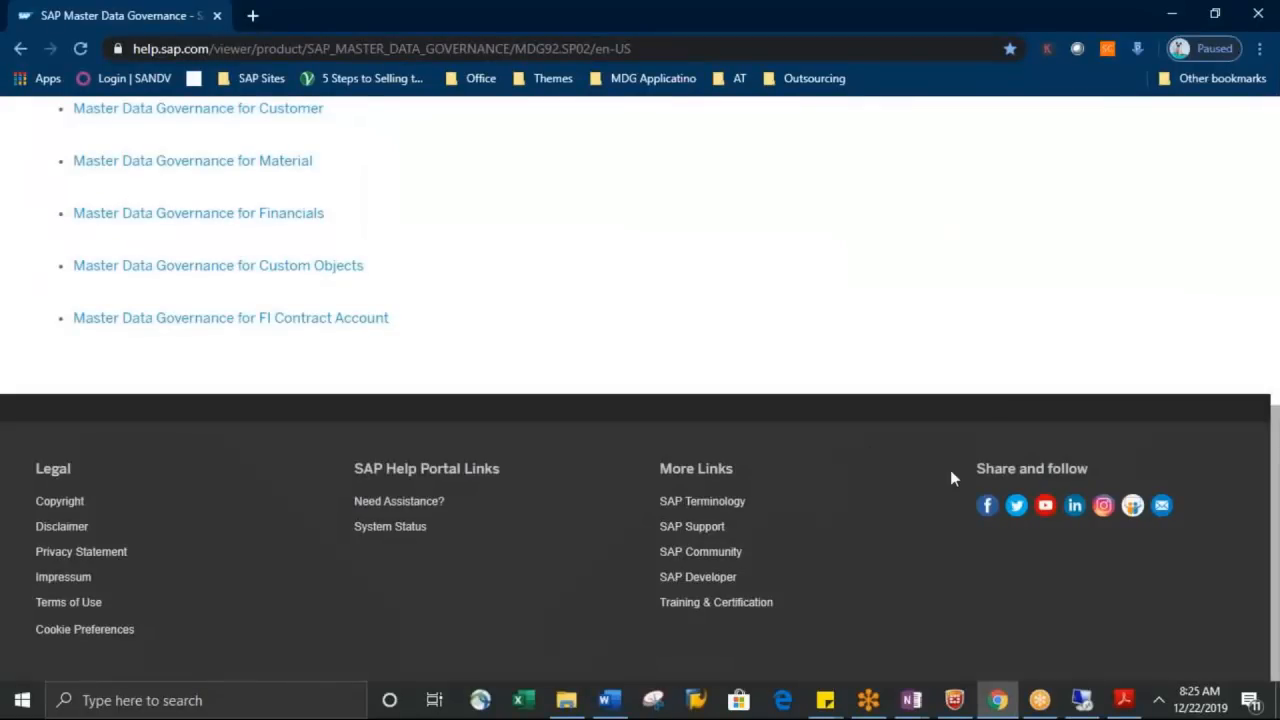
{"action": "left_click", "coordinate": [294, 267]}
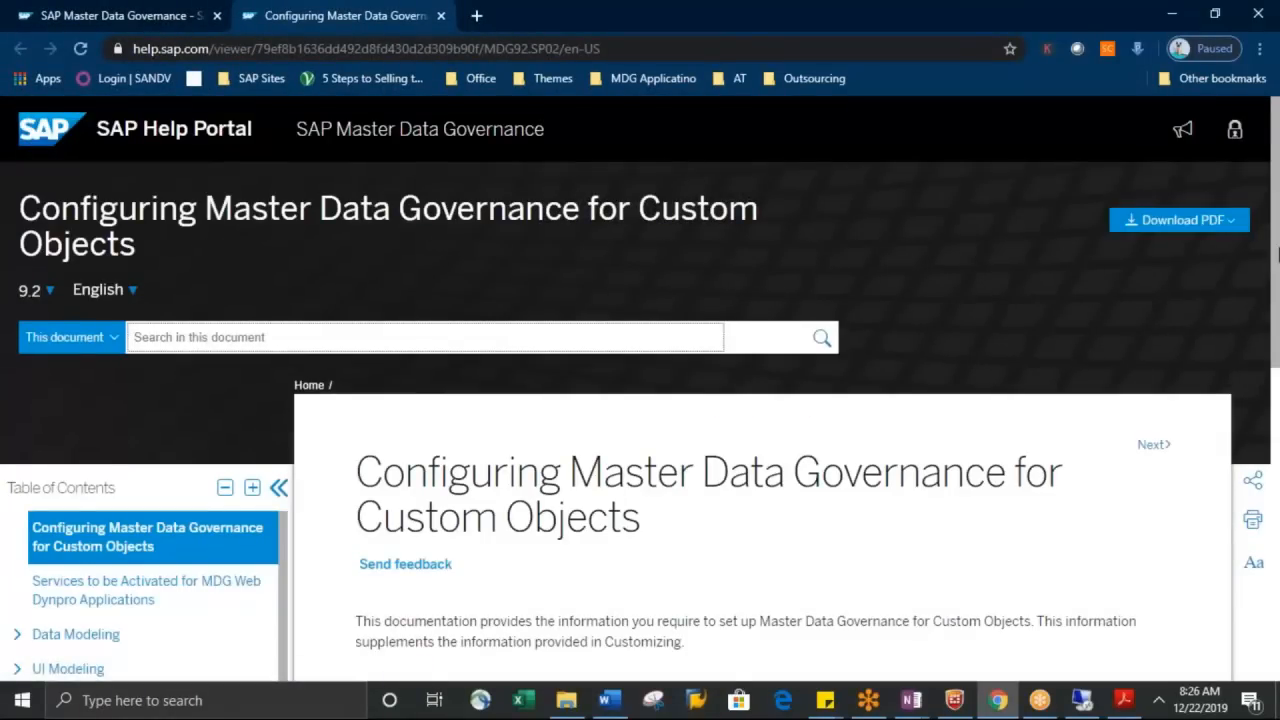
Open the Creating Lists topic for single-object user interfaces under UI Modeling and read its feeder class parameter instructions
{"action": "scroll", "coordinate": [1277, 258], "scroll_direction": "down", "scroll_amount": 3}
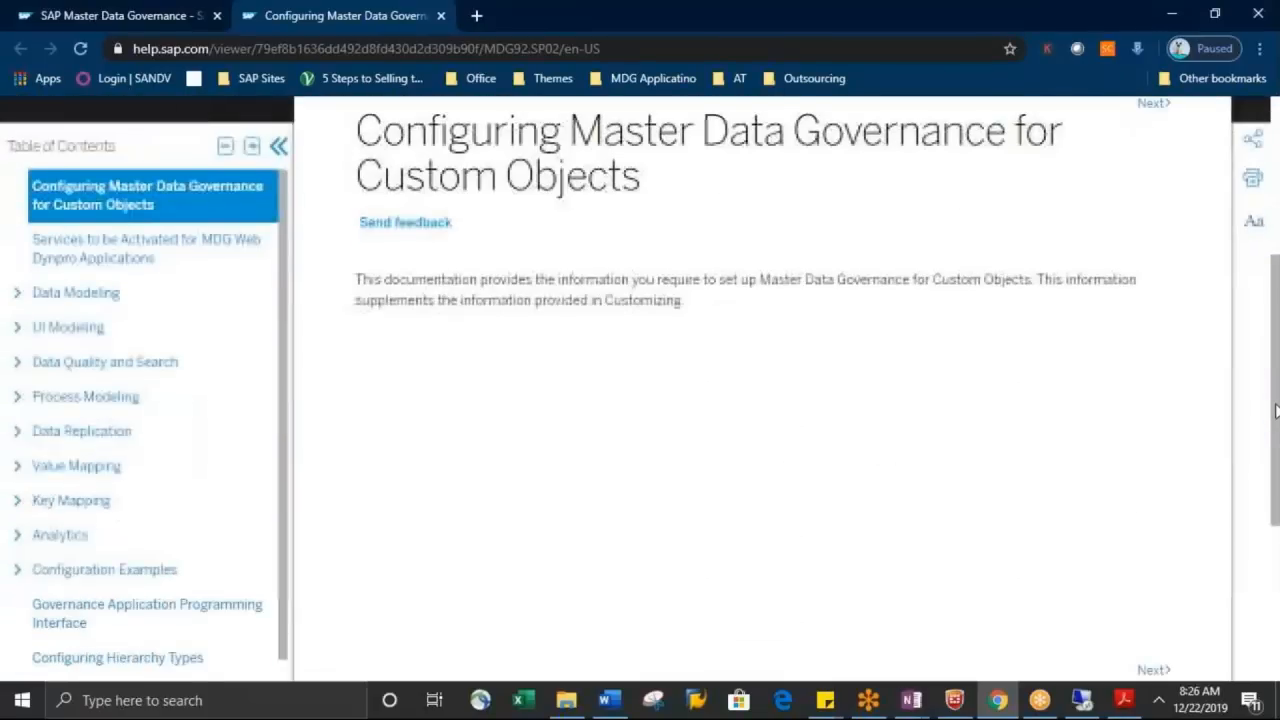
{"action": "left_click", "coordinate": [12, 327]}
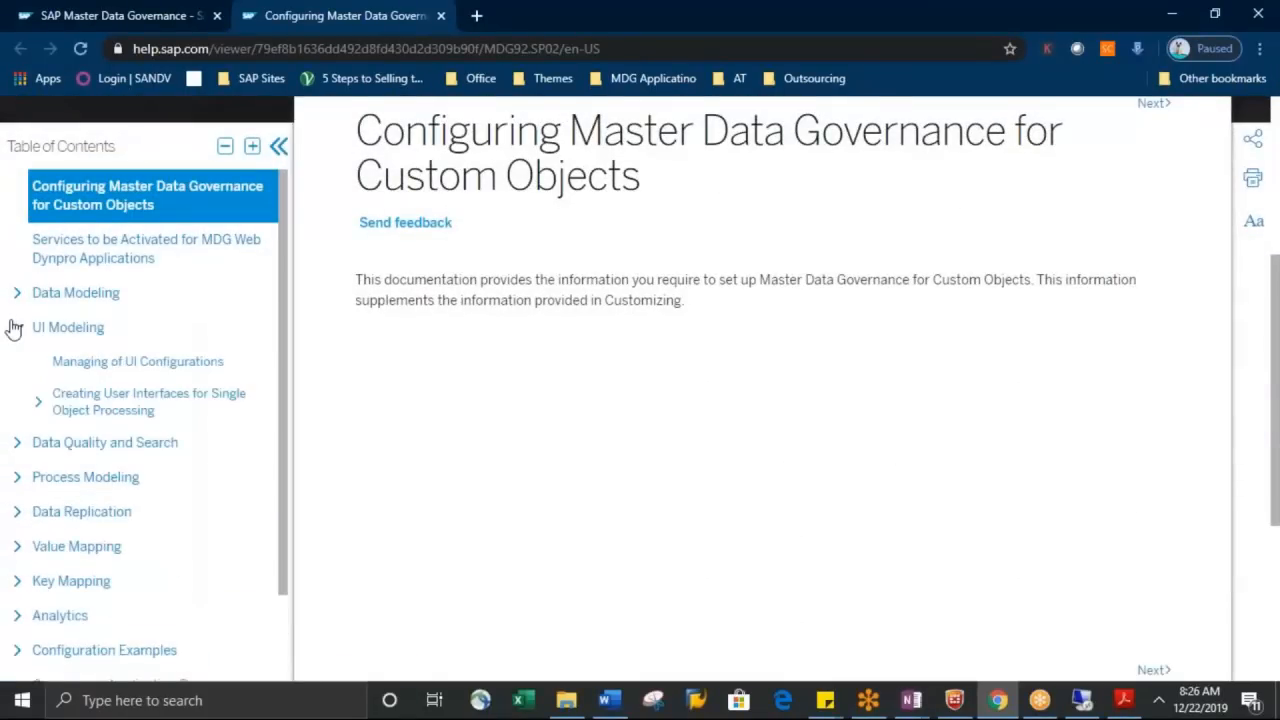
{"action": "left_click", "coordinate": [37, 408]}
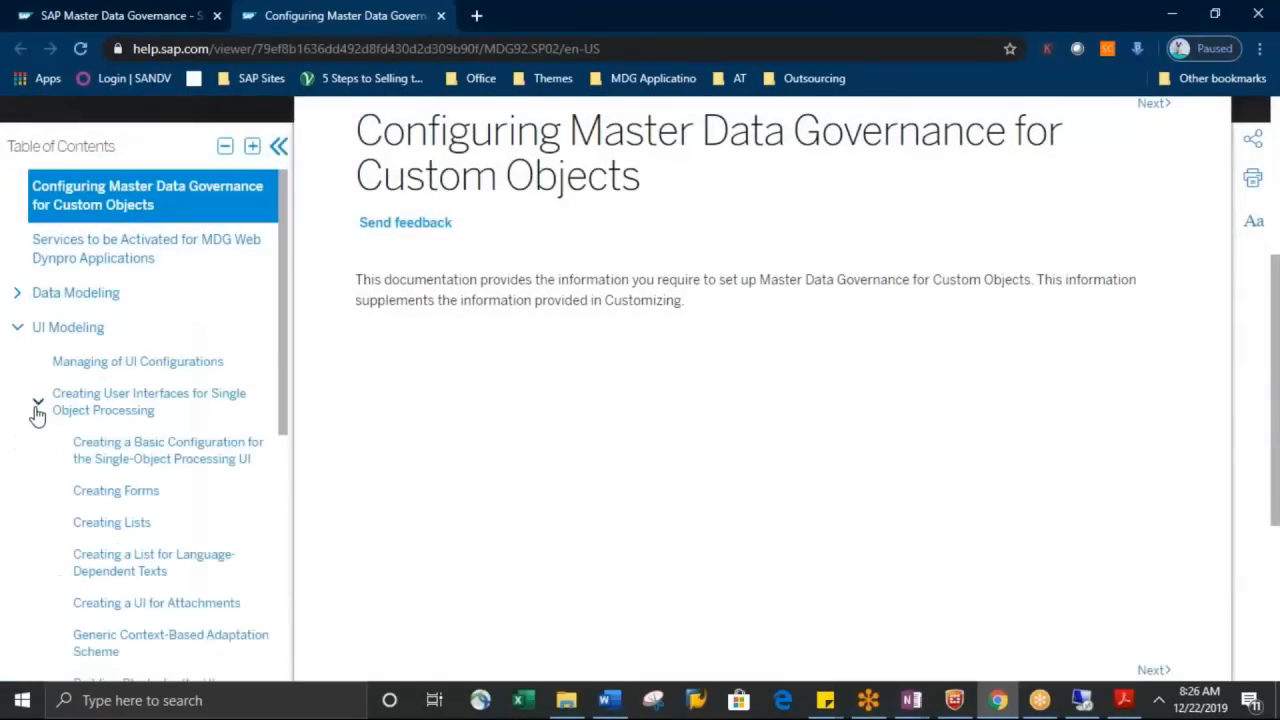
{"action": "left_click", "coordinate": [137, 530]}
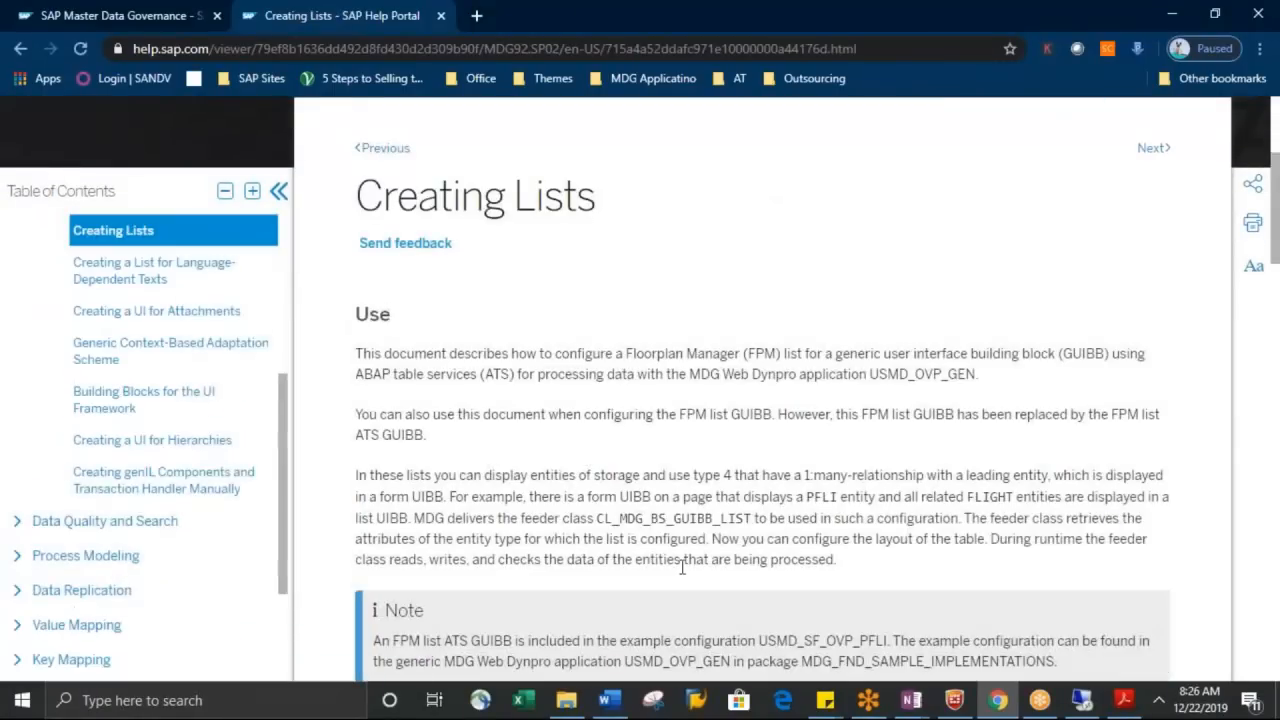
{"action": "scroll", "coordinate": [1277, 137], "scroll_direction": "up", "scroll_amount": 3}
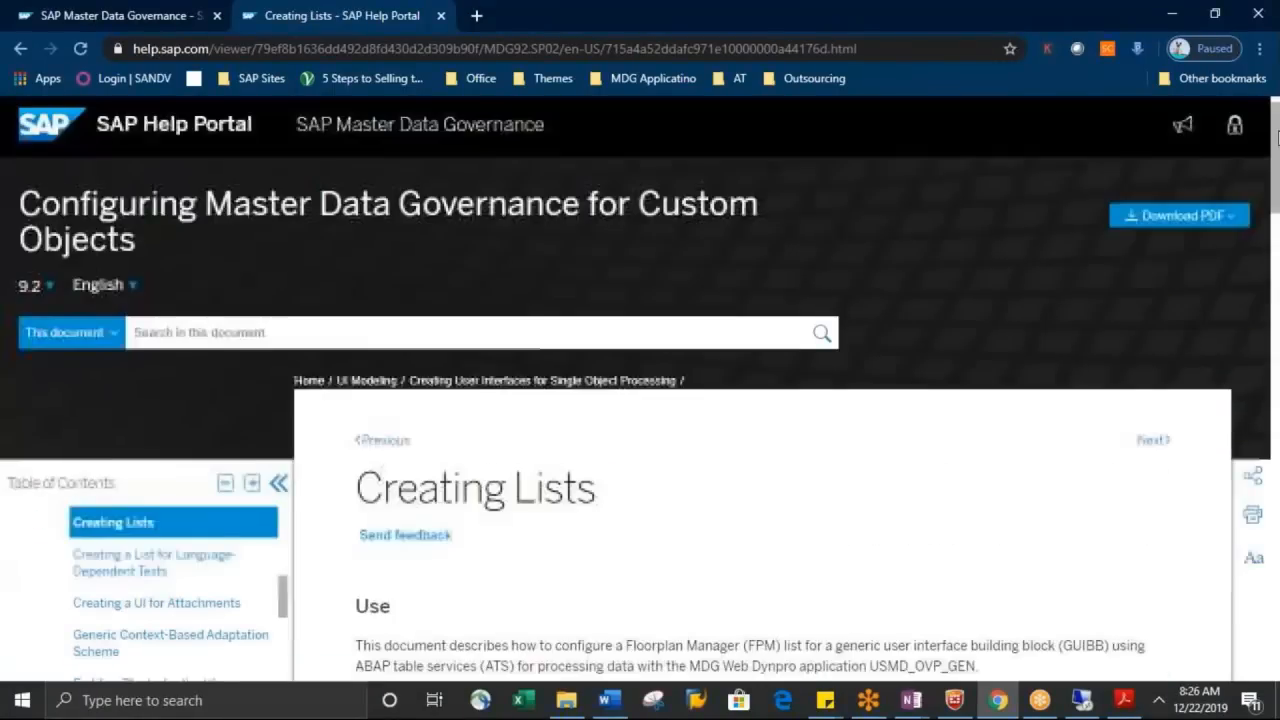
{"action": "left_click_drag", "start_coordinate": [1273, 176], "coordinate": [1277, 462]}
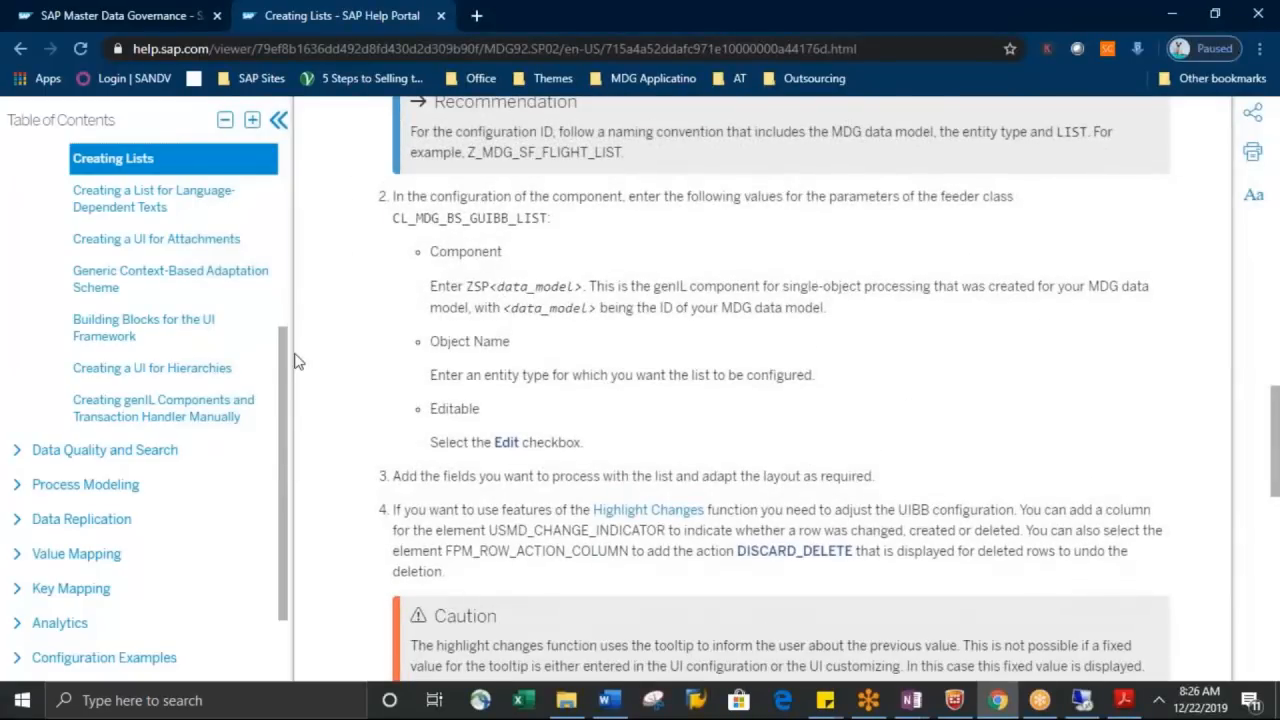
Open the Creating Forms topic under UI Modeling and read its Use section on form UIBBs and their feeder class
{"action": "left_click_drag", "start_coordinate": [286, 353], "coordinate": [290, 287]}
{"action": "left_click", "coordinate": [160, 261]}
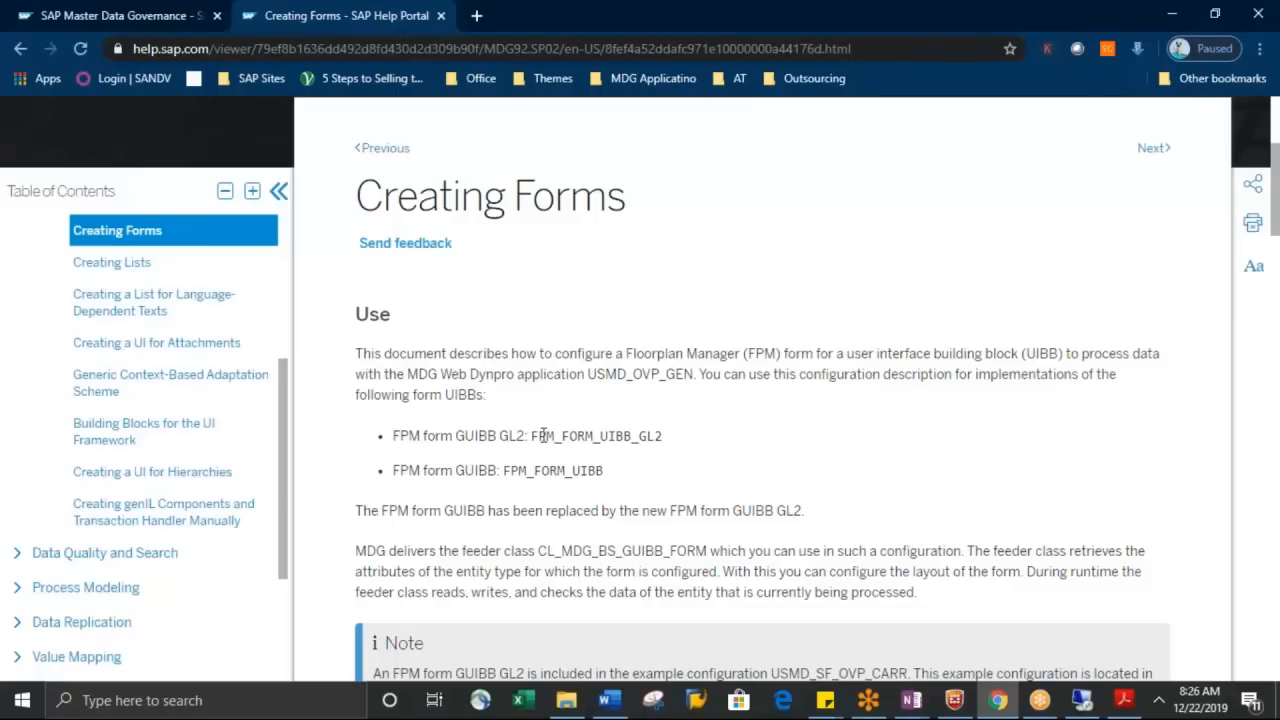
{"action": "left_click_drag", "start_coordinate": [531, 436], "coordinate": [694, 433]}
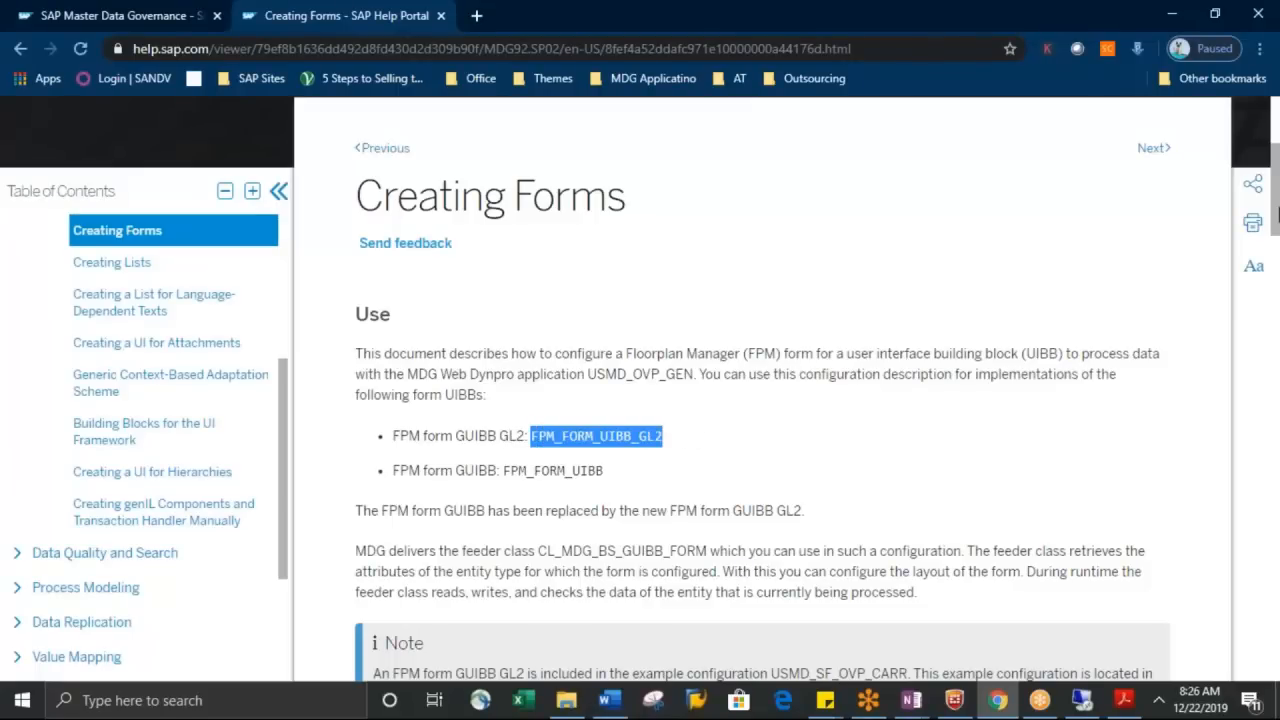
{"action": "scroll", "coordinate": [811, 213], "scroll_direction": "down", "scroll_amount": 2}
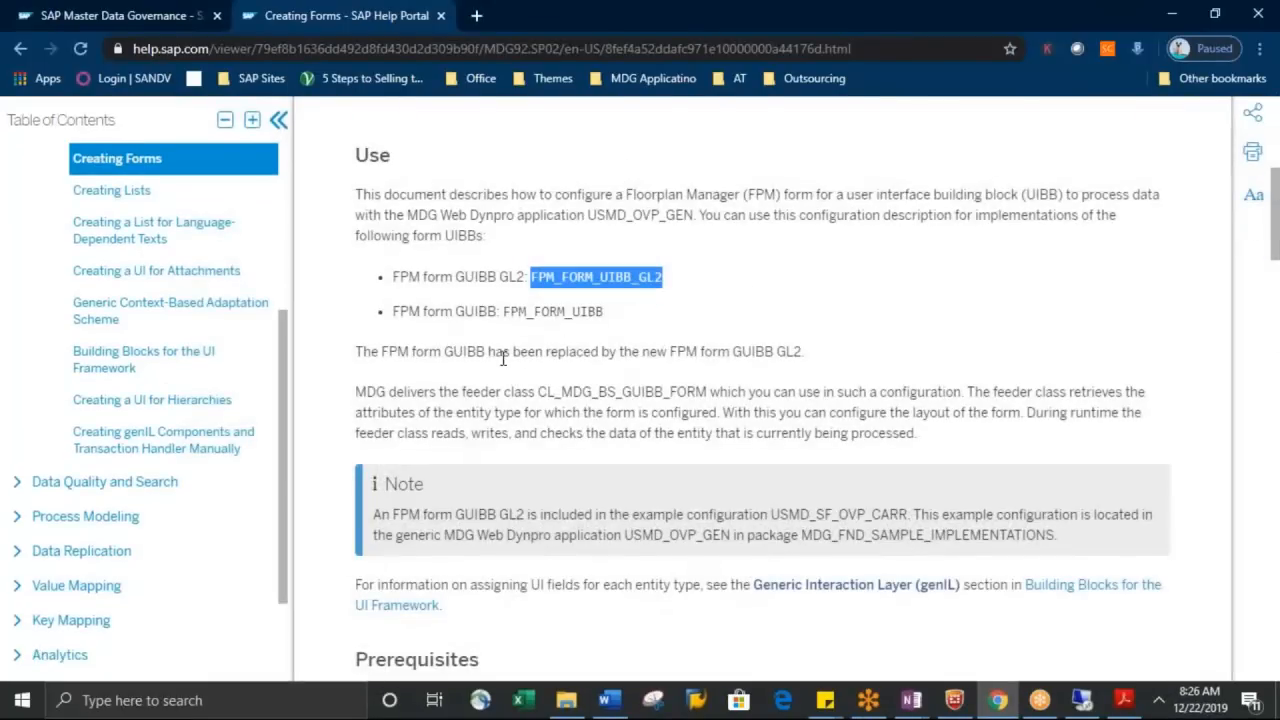
{"action": "left_click_drag", "start_coordinate": [597, 315], "coordinate": [519, 318]}
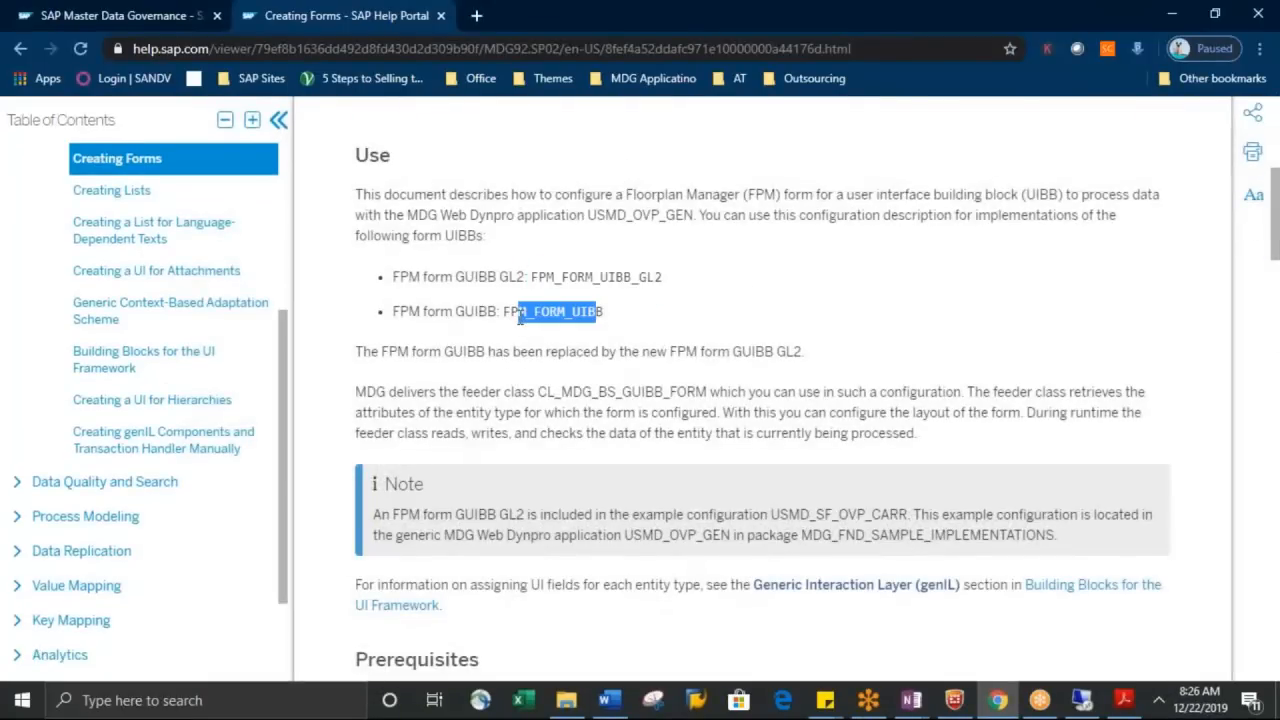
{"action": "left_click_drag", "start_coordinate": [664, 278], "coordinate": [528, 284]}
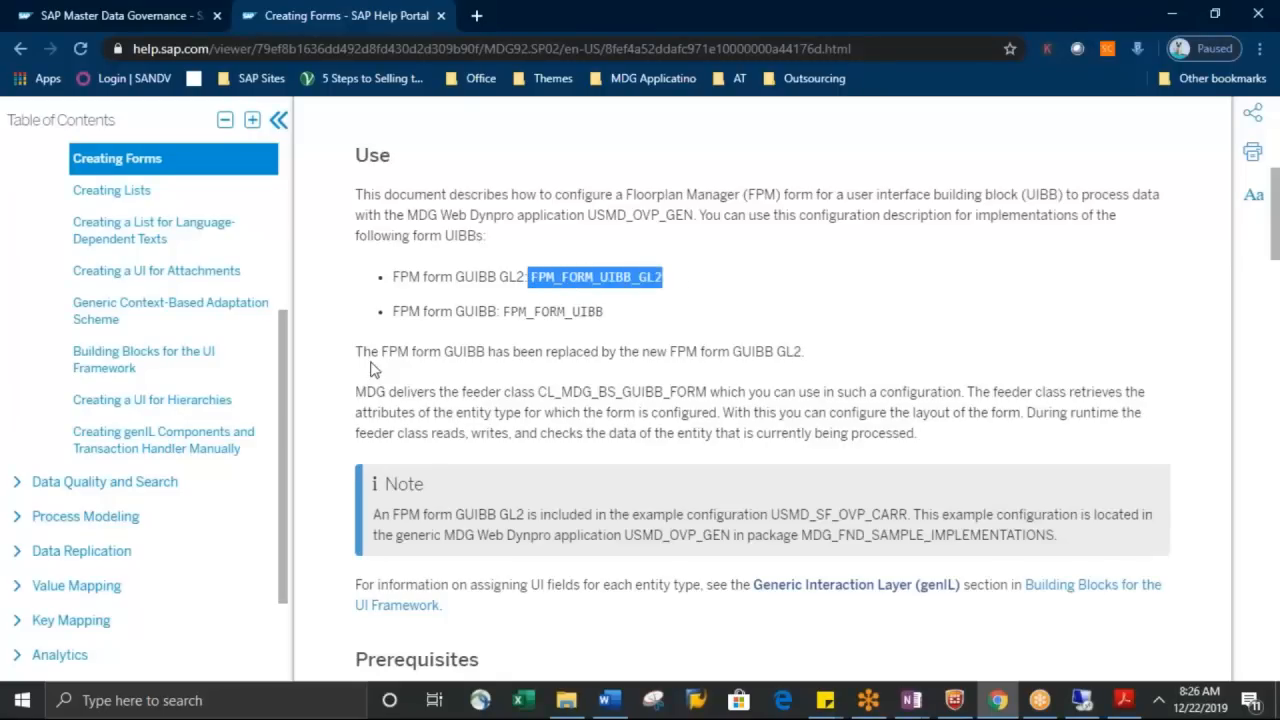
{"action": "left_click_drag", "start_coordinate": [358, 356], "coordinate": [808, 432]}
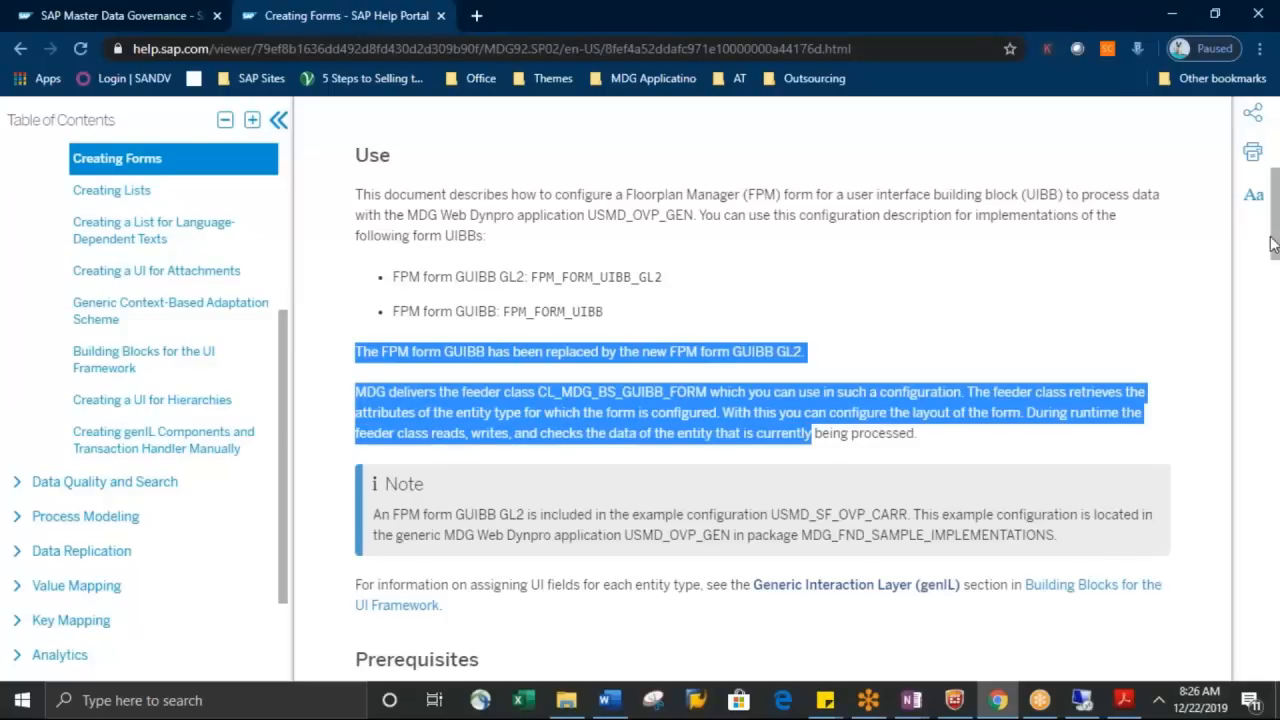
Read the Prerequisites and the start of the Process section in the Creating Forms topic
{"action": "left_click_drag", "start_coordinate": [1271, 246], "coordinate": [1279, 312]}
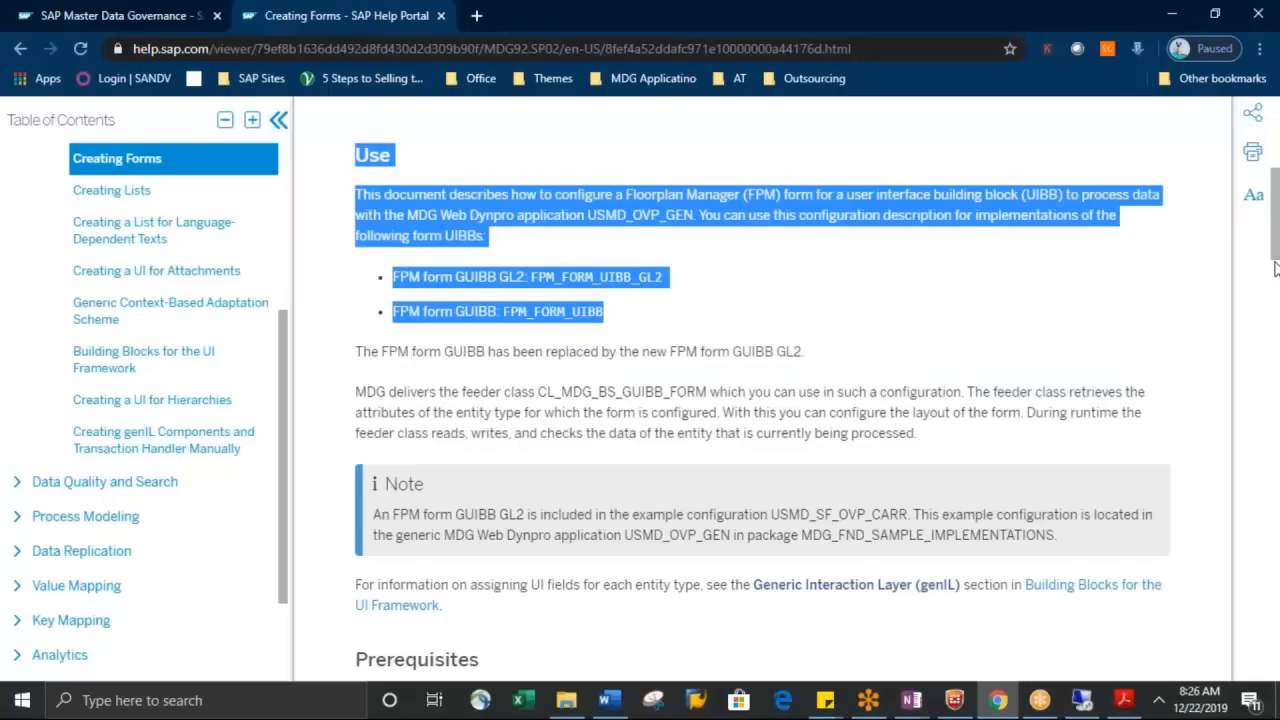
{"action": "left_click_drag", "start_coordinate": [1275, 268], "coordinate": [1277, 322]}
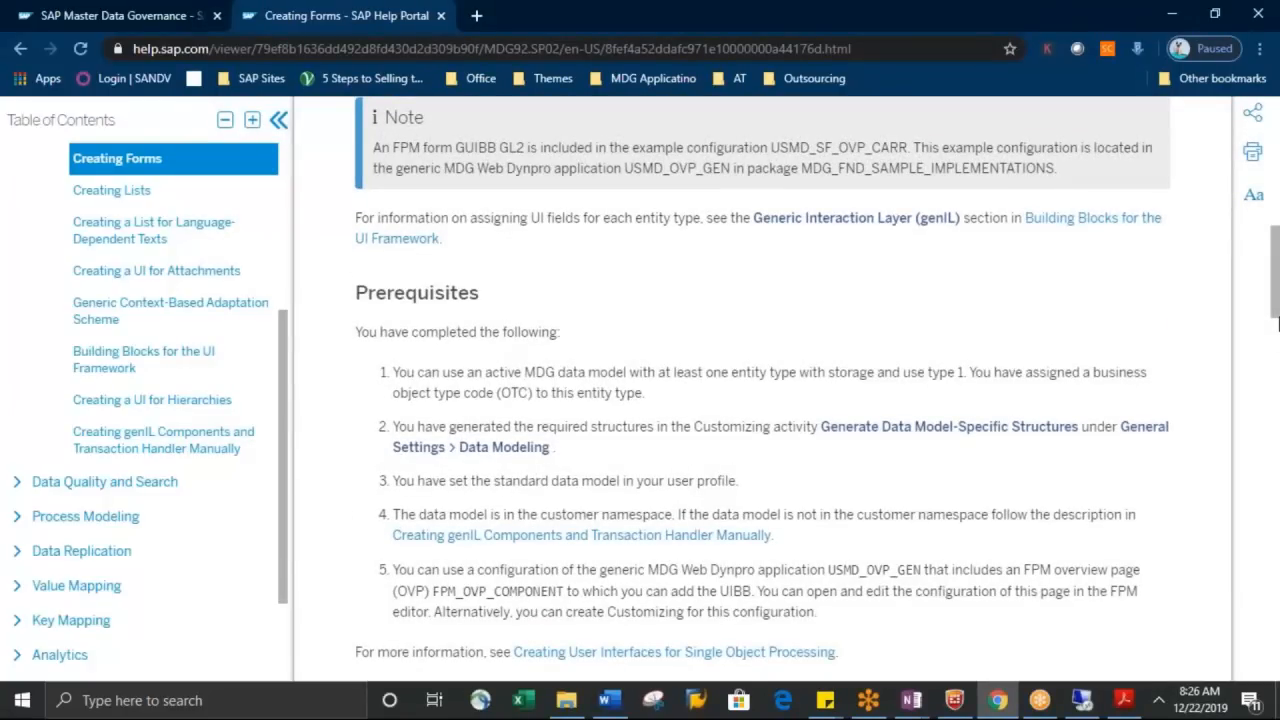
{"action": "left_click_drag", "start_coordinate": [1277, 322], "coordinate": [1276, 362]}
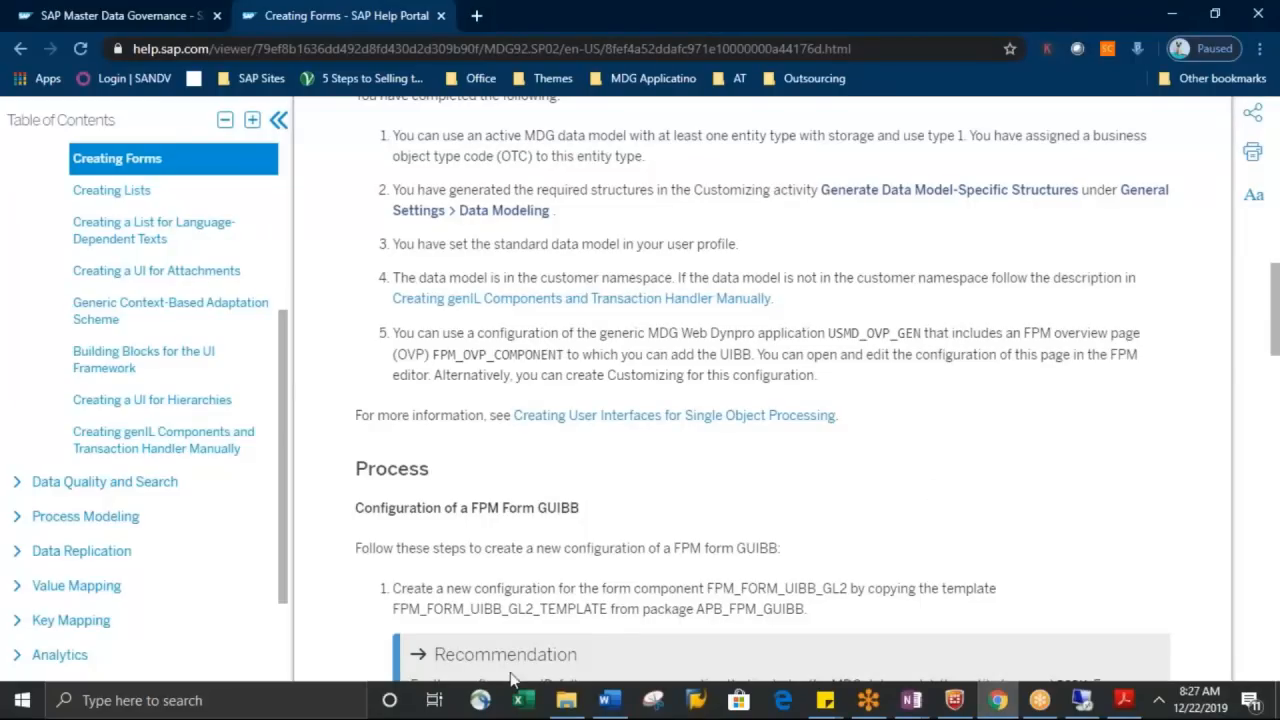
Switch to File Explorer, open the MDG UI Modeling presentation from the Trainings folder, and maximize its window
{"action": "left_click", "coordinate": [572, 706]}
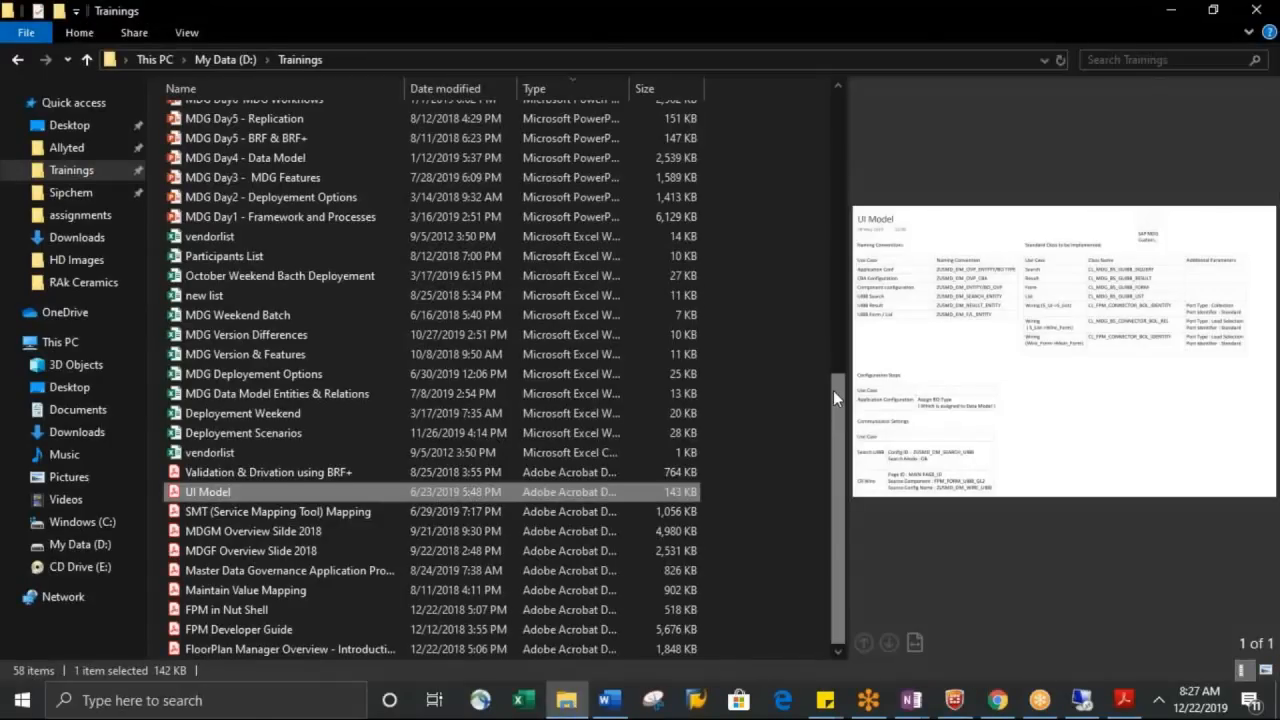
{"action": "scroll", "coordinate": [833, 390], "scroll_direction": "up", "scroll_amount": 3}
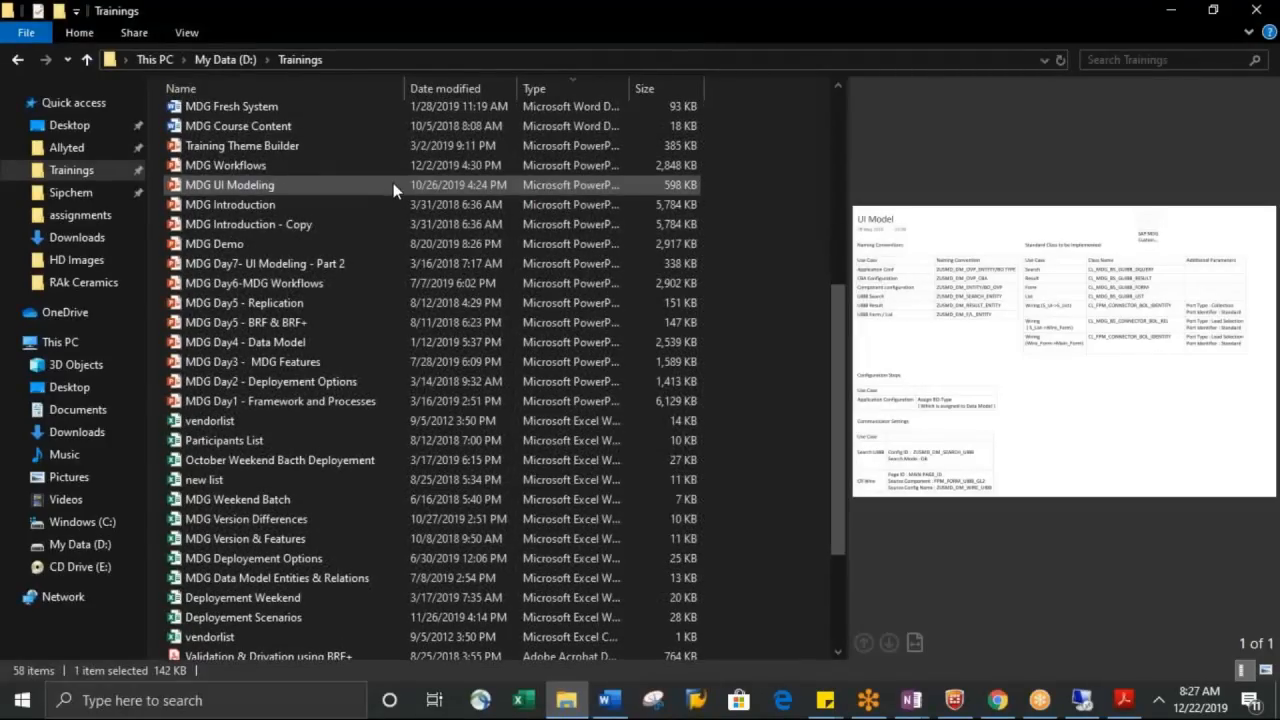
{"action": "left_click", "coordinate": [393, 185]}
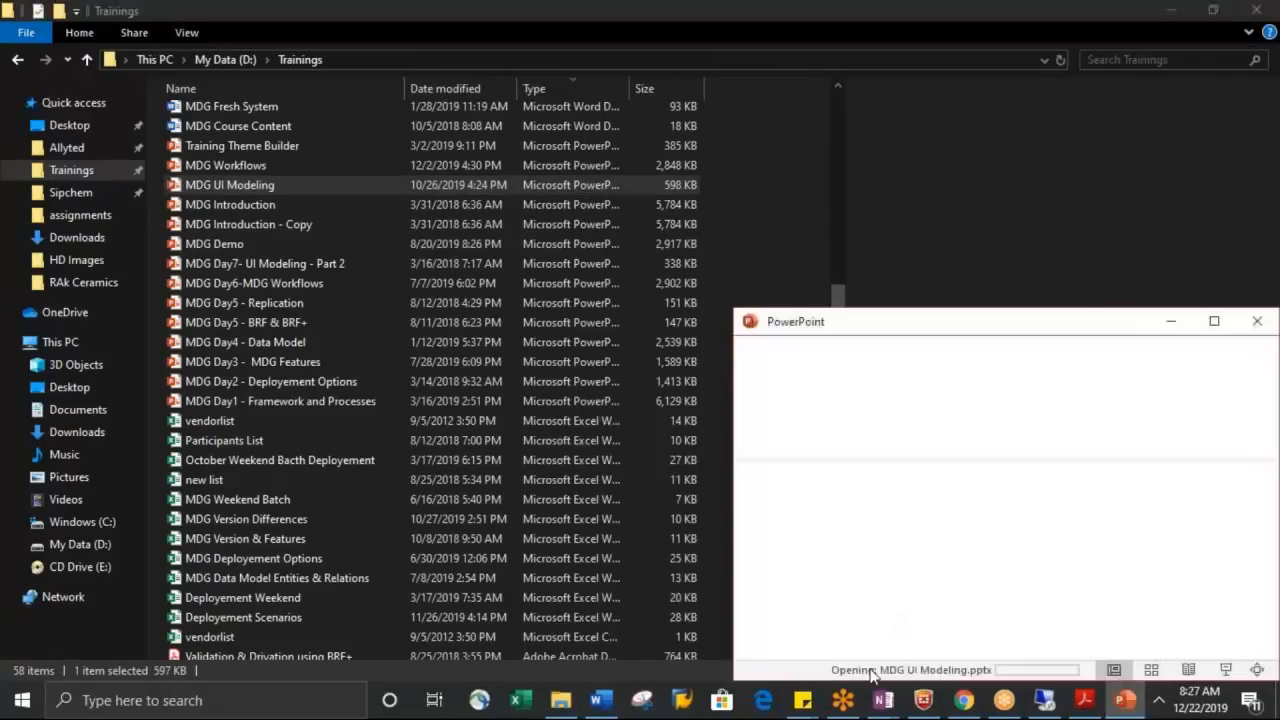
{"action": "left_click", "coordinate": [1214, 322]}
Browse the FPM slides of the MDG UI Modeling presentation, from the component interfaces to "FPM – Who does what ?"
{"action": "left_click", "coordinate": [98, 452]}
{"action": "key", "text": "Down"}
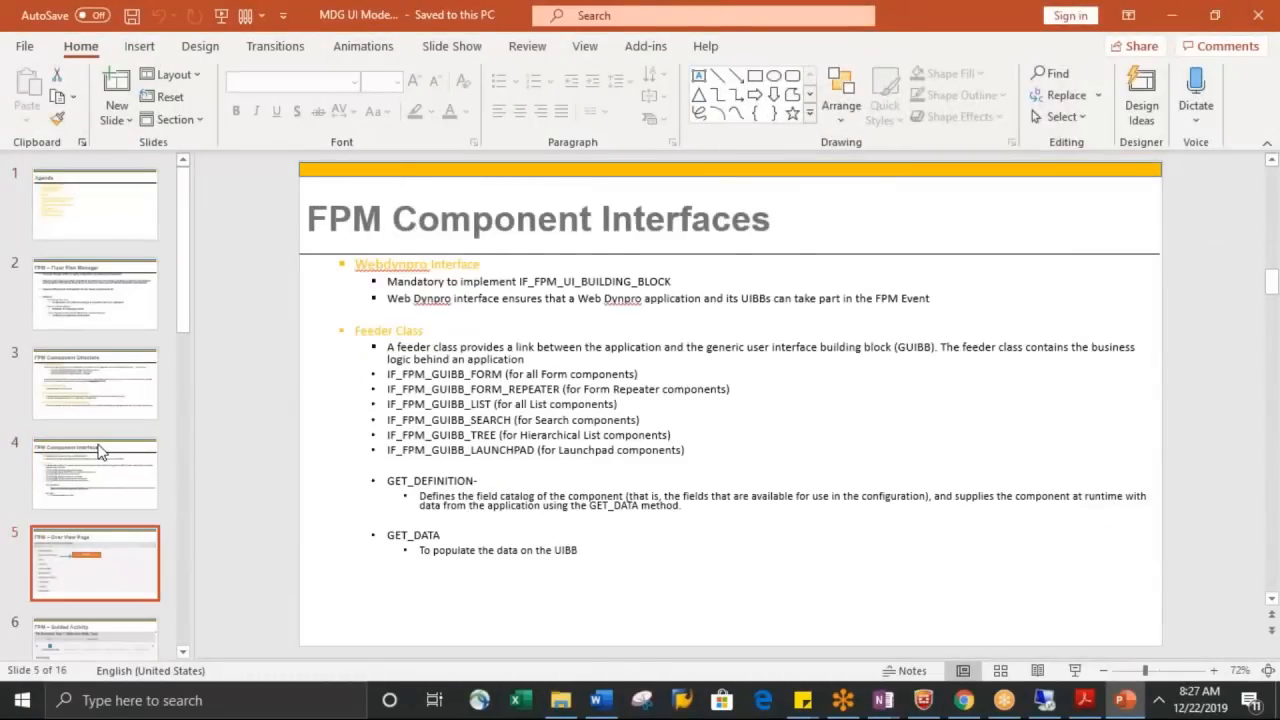
{"action": "key", "text": "Down"}
{"action": "key", "text": "Down"}
{"action": "key", "text": "Down"}
{"action": "key", "text": "Down"}
{"action": "key", "text": "Down"}
{"action": "key", "text": "Down"}
{"action": "key", "text": "Down"}
{"action": "key", "text": "Down"}
{"action": "key", "text": "Down"}
{"action": "key", "text": "Down"}
{"action": "key", "text": "Down"}
{"action": "key", "text": "Up"}
{"action": "key", "text": "Up"}
{"action": "key", "text": "Up"}
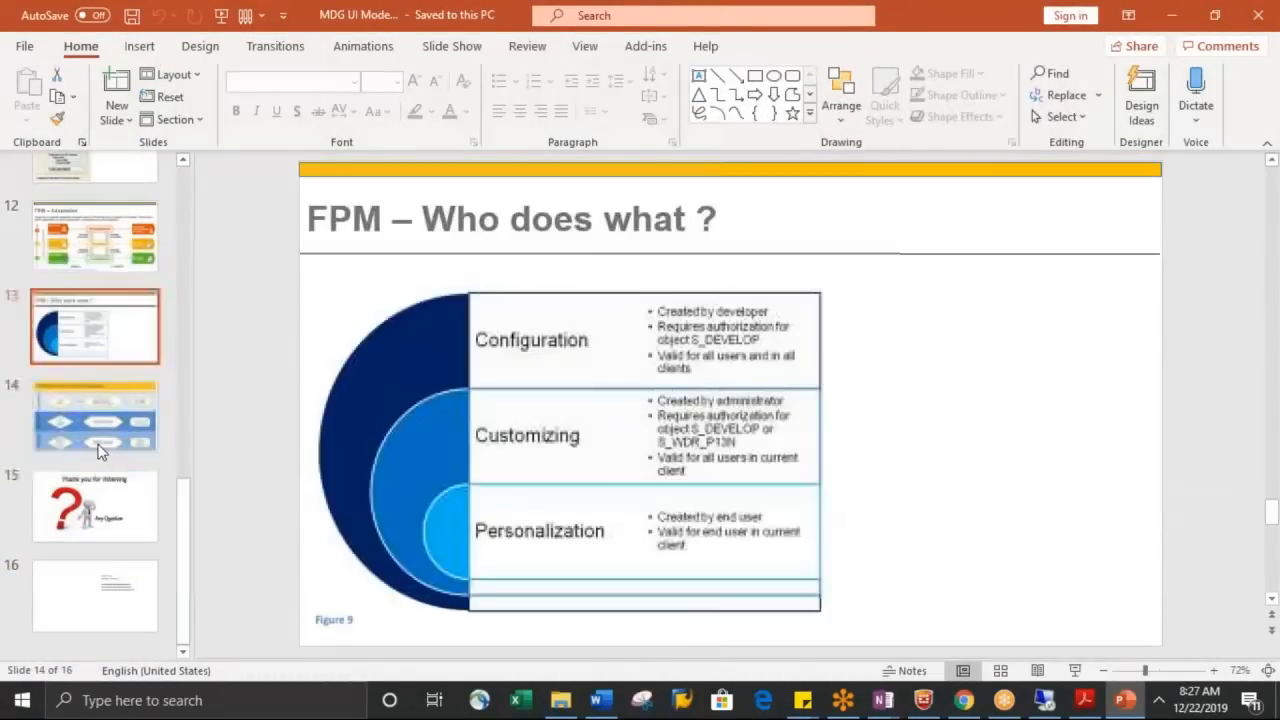